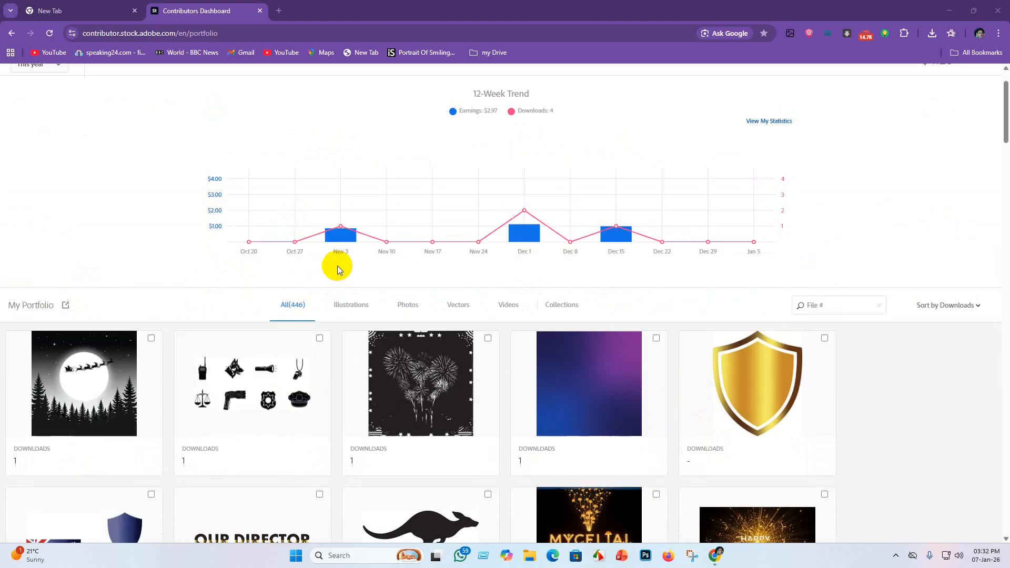
# Step: Examine the 12-week earnings trend and the most downloaded files in the Adobe Stock contributor portfolio
pyautogui.scroll(3, 421, 248)
pyautogui.scroll(-1, 340, 259)
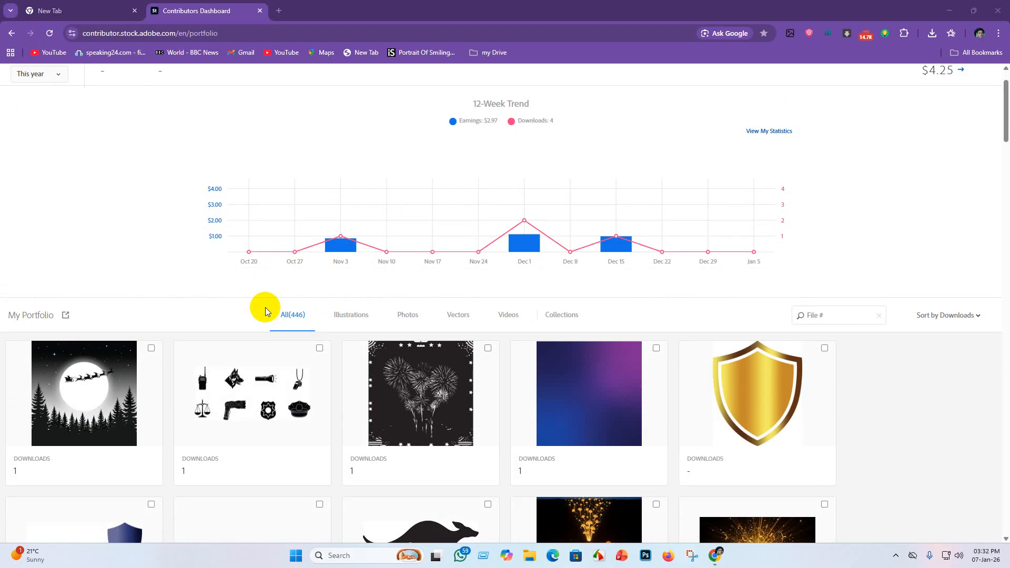
pyautogui.scroll(-2, 265, 307)
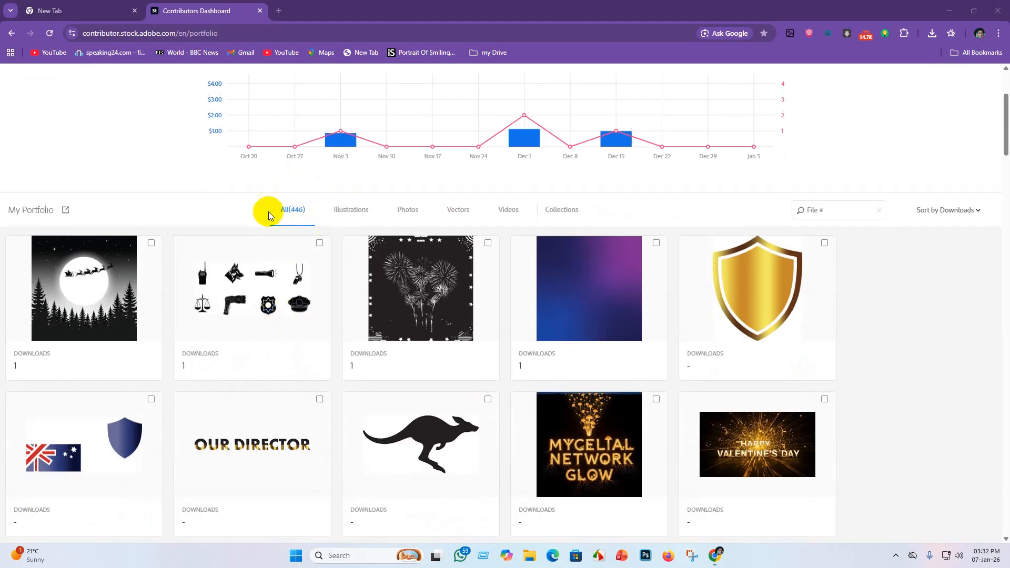
pyautogui.scroll(2, 289, 309)
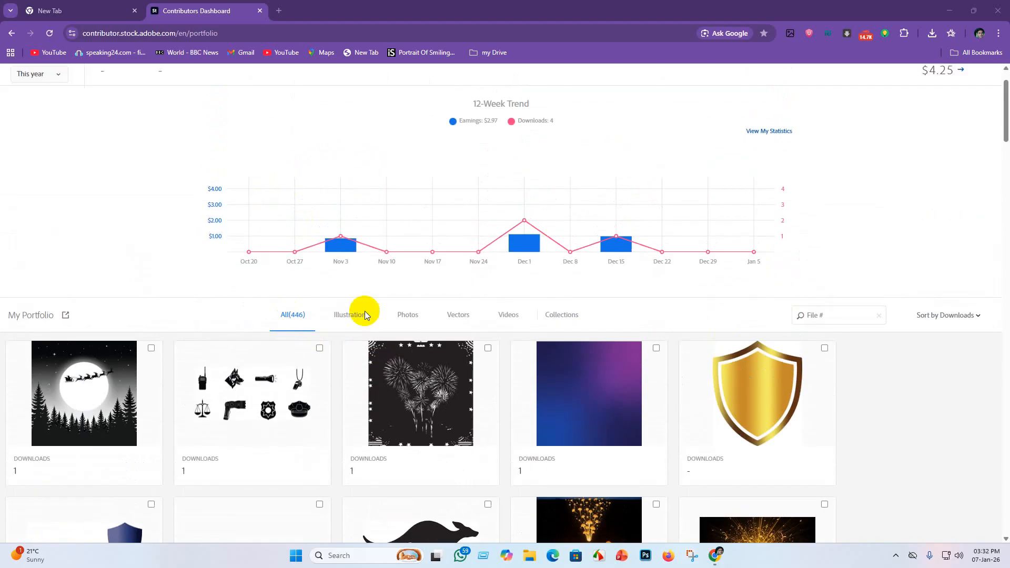
pyautogui.scroll(1, 433, 297)
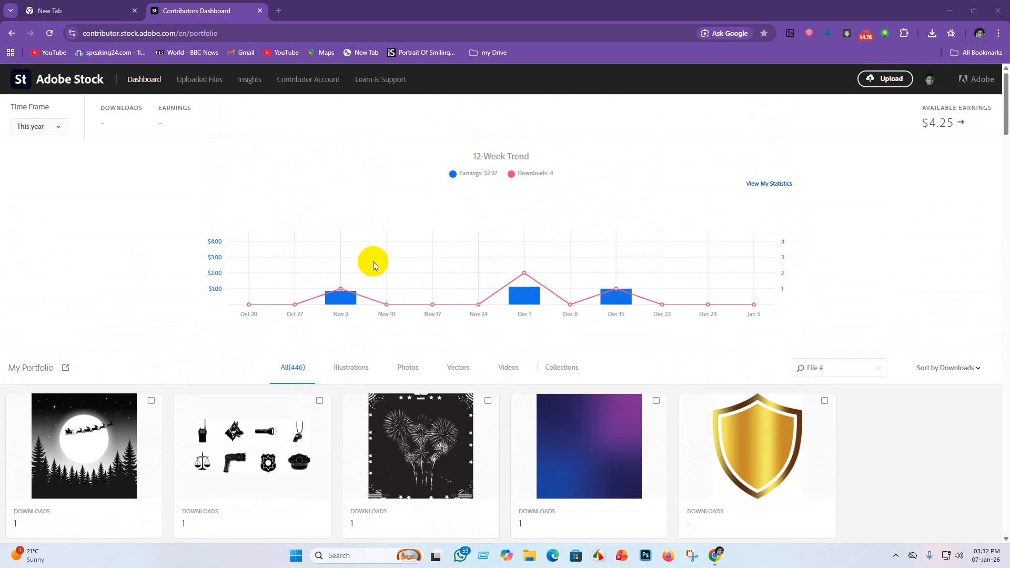
pyautogui.scroll(-3, 451, 304)
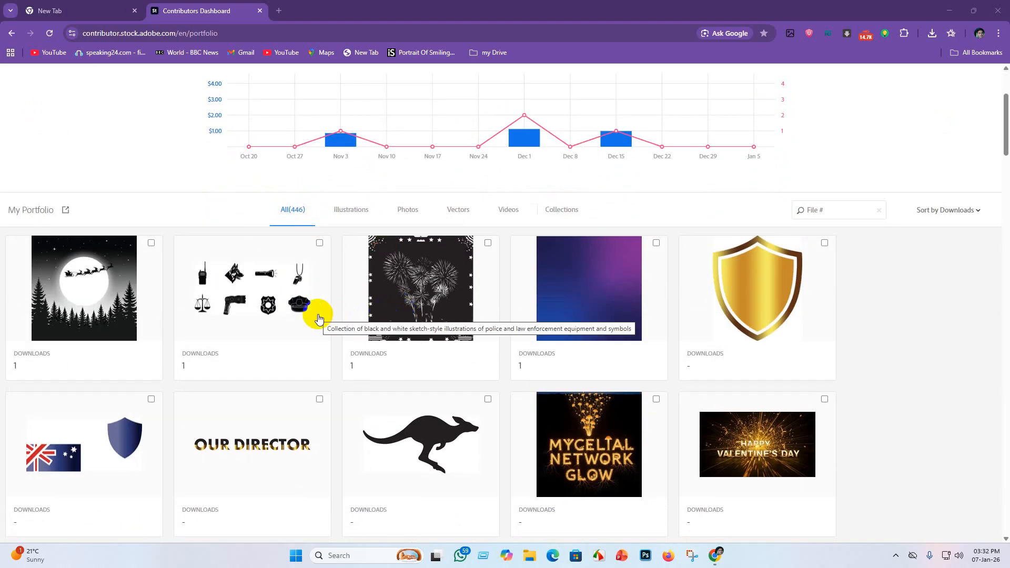
pyautogui.scroll(1, 523, 311)
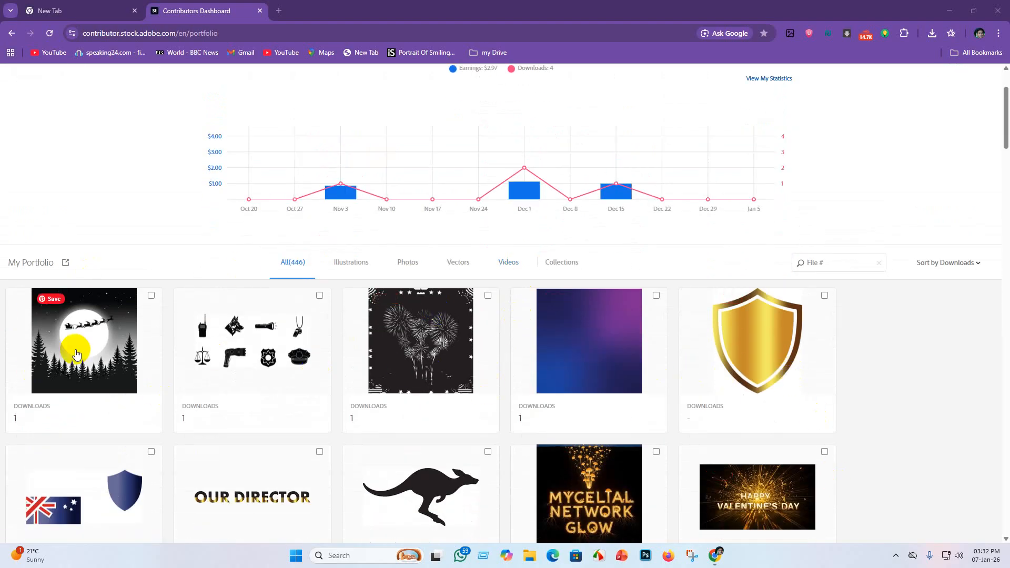
pyautogui.scroll(-4, 830, 368)
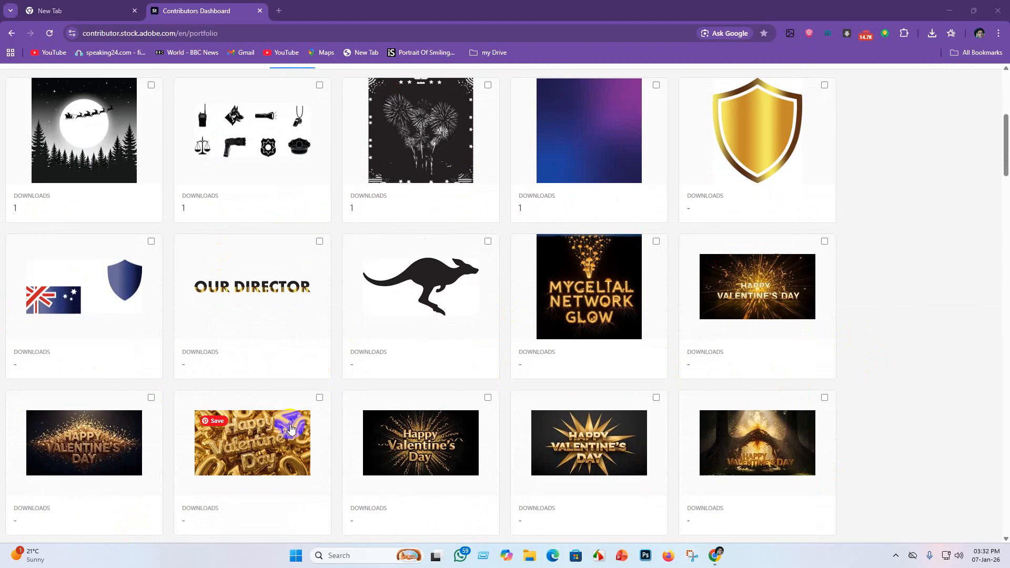
pyautogui.scroll(4, 190, 305)
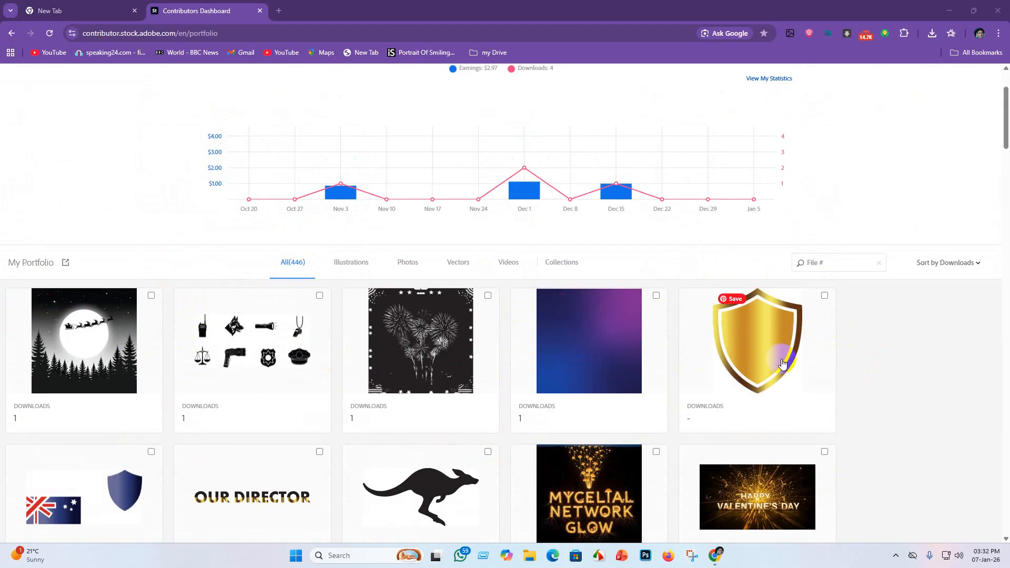
pyautogui.scroll(-4, 766, 293)
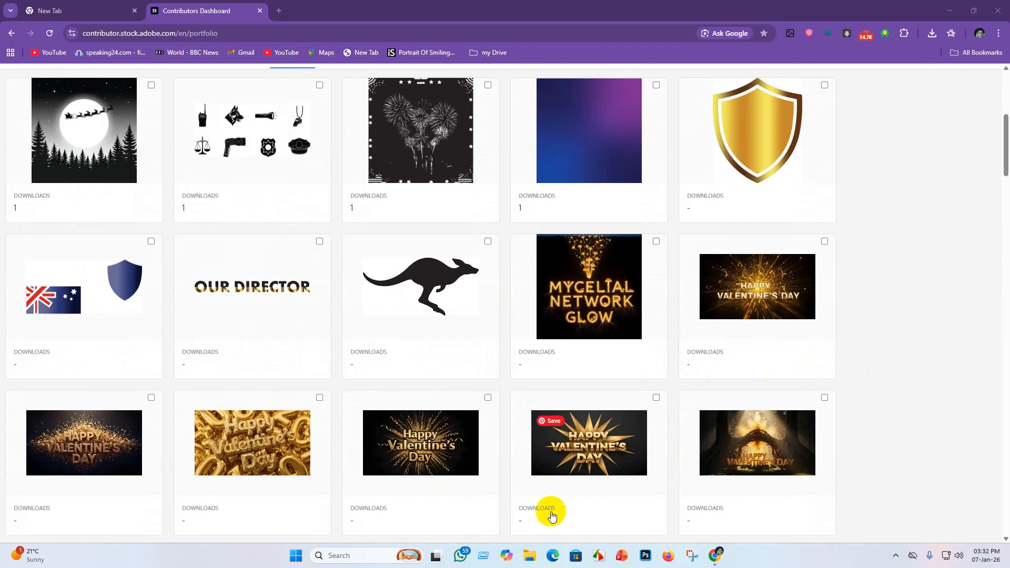
pyautogui.scroll(3, 805, 324)
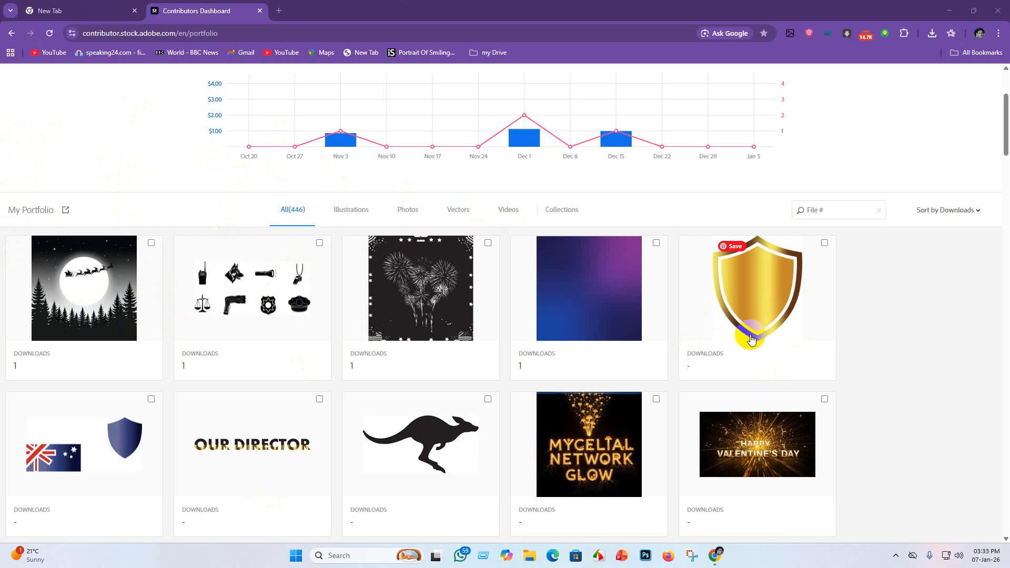
pyautogui.scroll(-2, 435, 451)
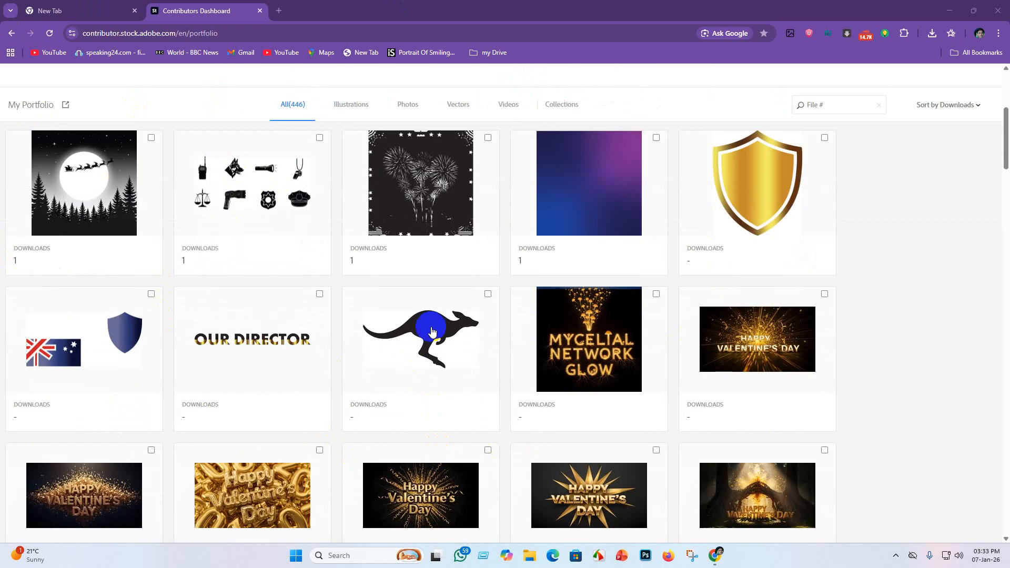
pyautogui.scroll(2, 484, 339)
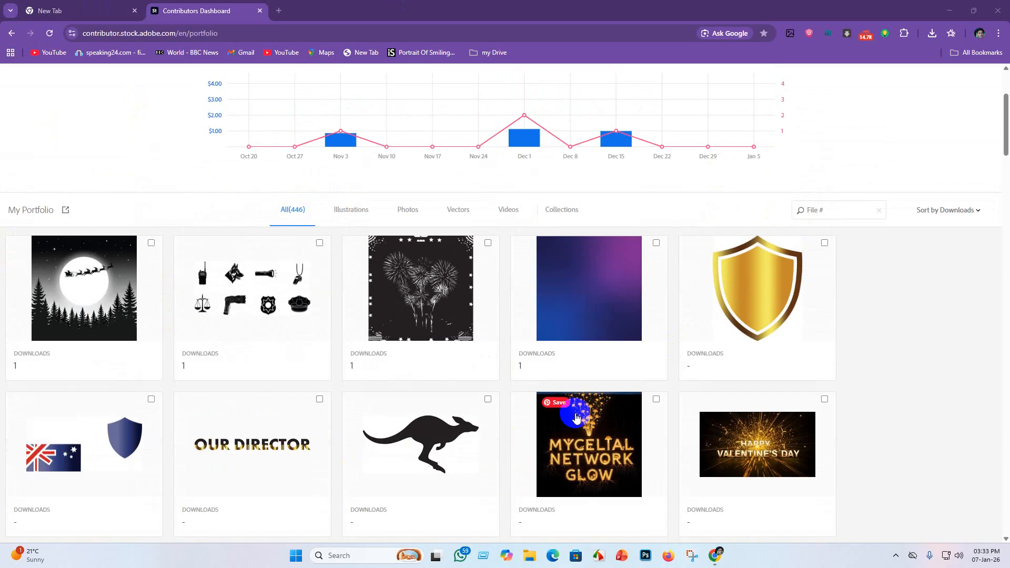
# Step: Look through all the files on the first portfolio page, down to the page navigation and back
pyautogui.scroll(-20, 576, 417)
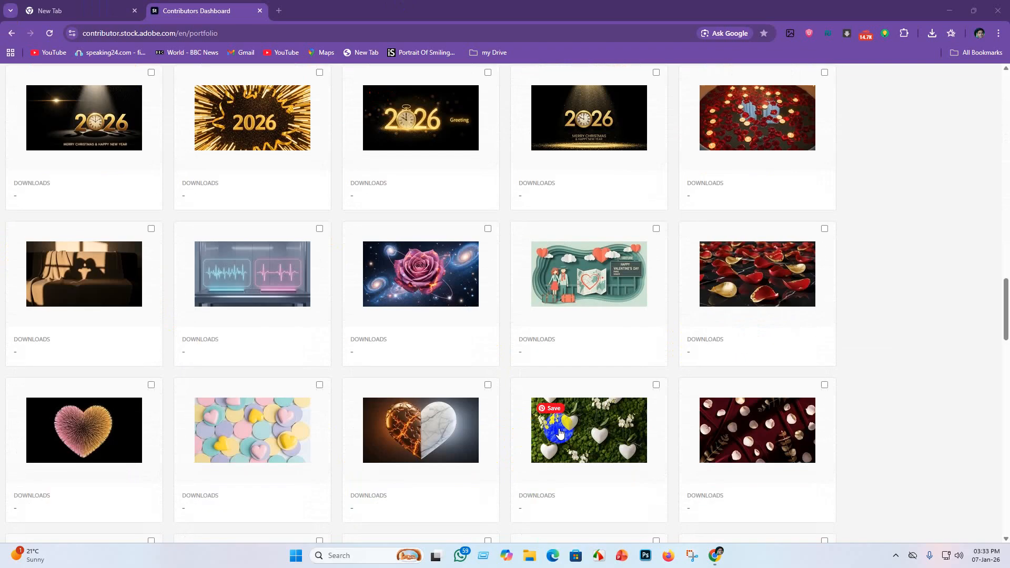
pyautogui.scroll(-10, 560, 434)
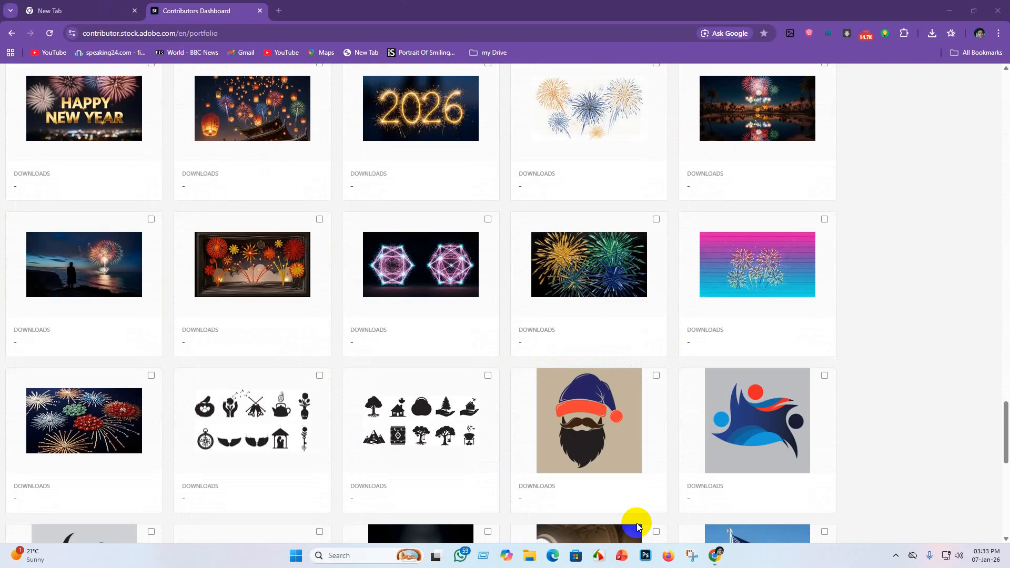
pyautogui.scroll(-4, 657, 463)
pyautogui.scroll(-1, 142, 453)
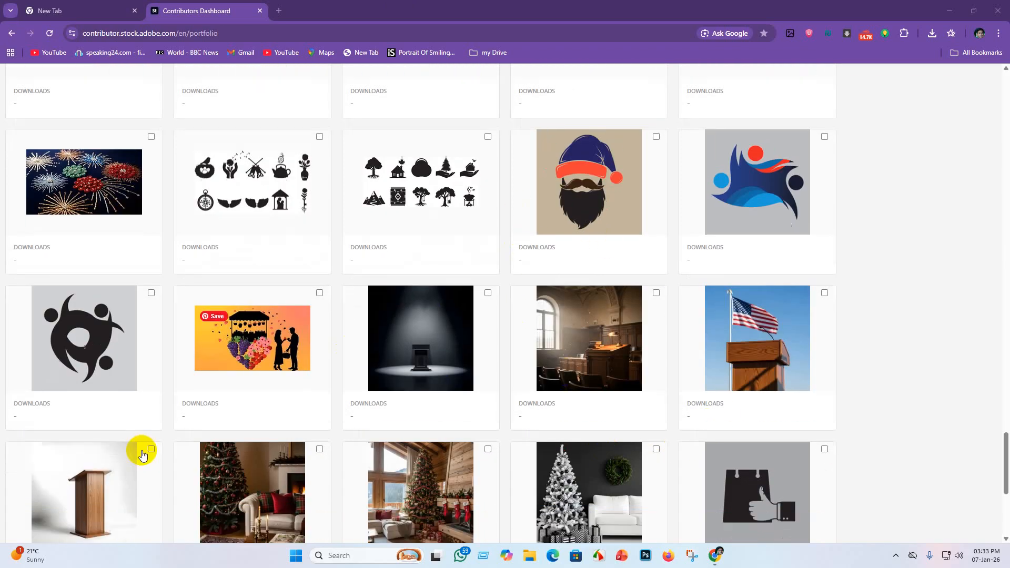
pyautogui.scroll(-5, 142, 453)
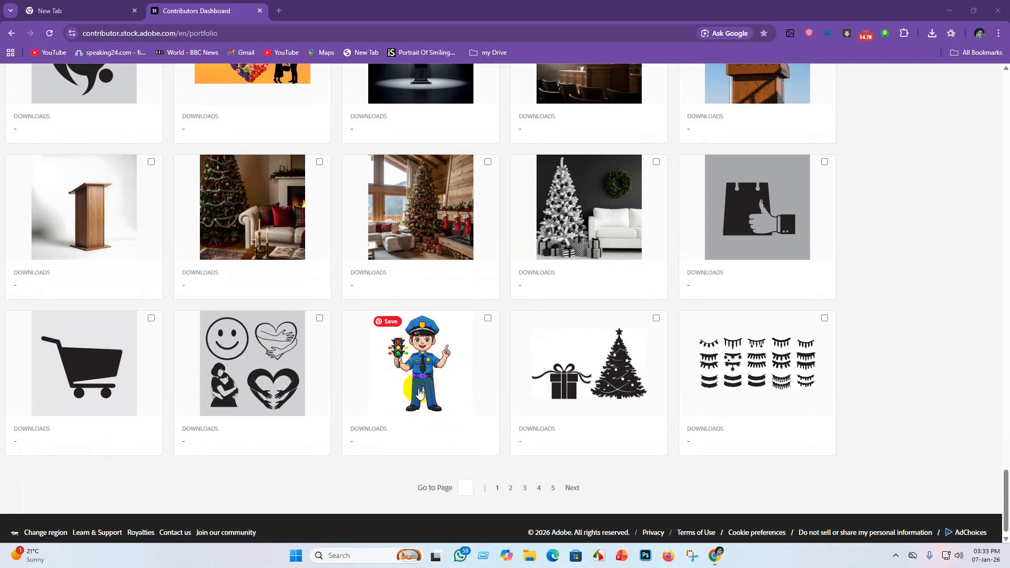
pyautogui.scroll(1, 419, 393)
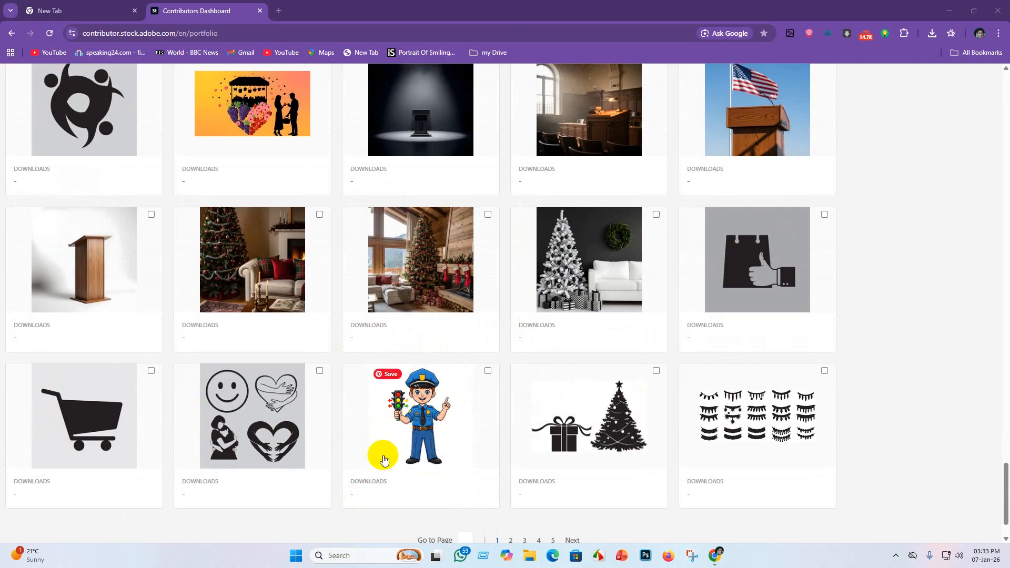
pyautogui.scroll(-1, 378, 452)
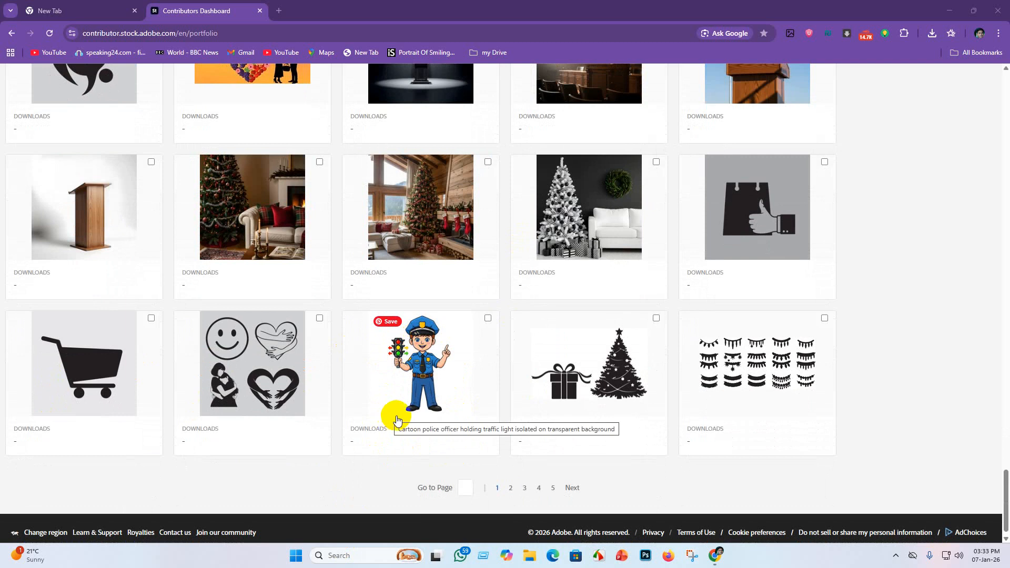
pyautogui.scroll(2, 392, 415)
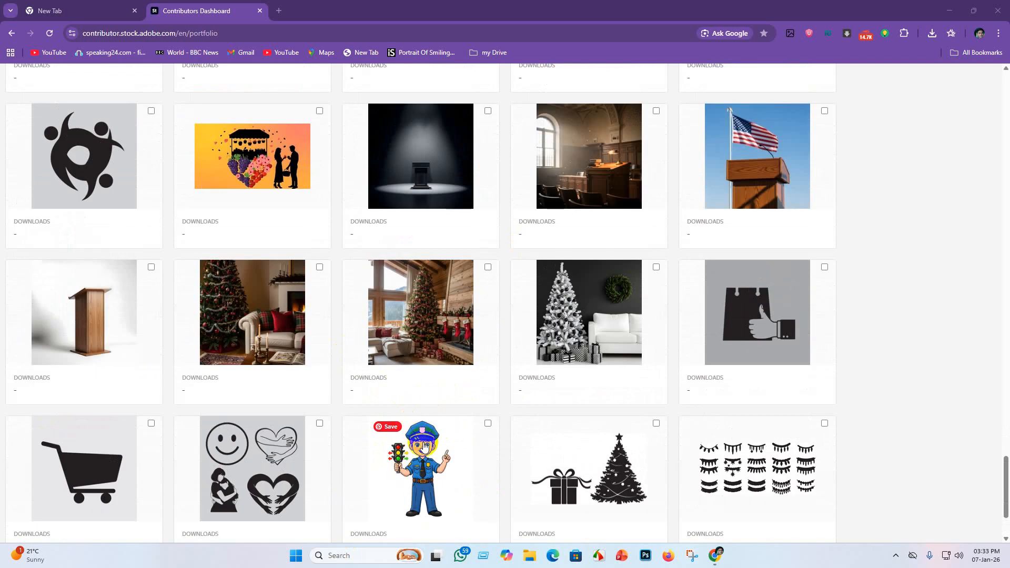
pyautogui.scroll(-2, 423, 462)
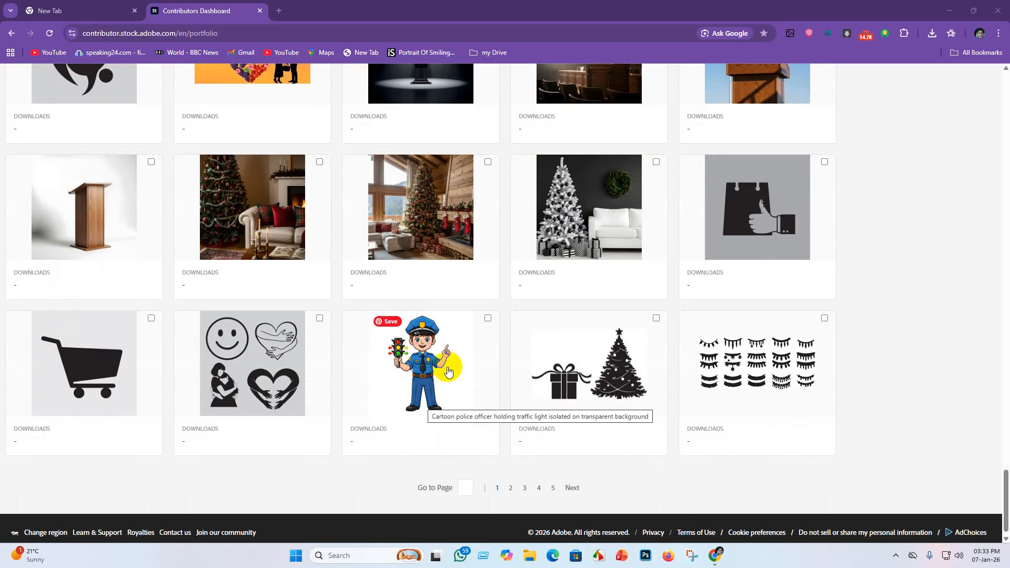
pyautogui.scroll(13, 444, 372)
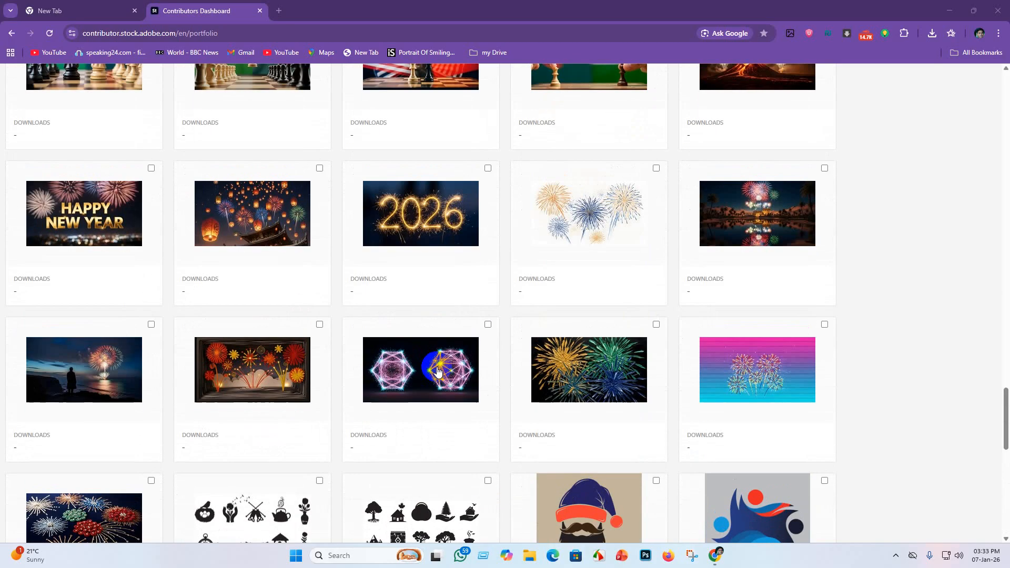
pyautogui.scroll(15, 431, 372)
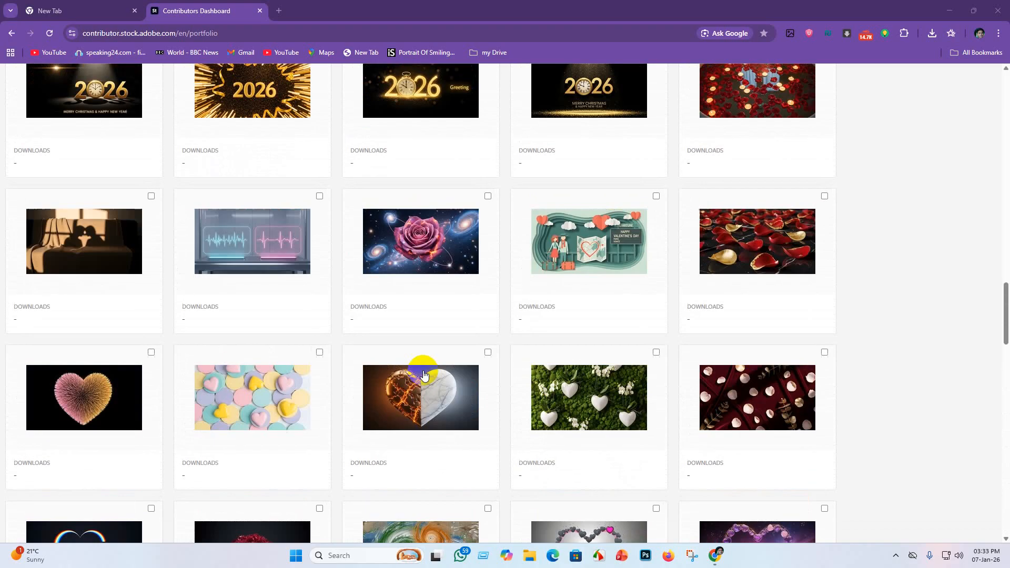
pyautogui.scroll(12, 411, 375)
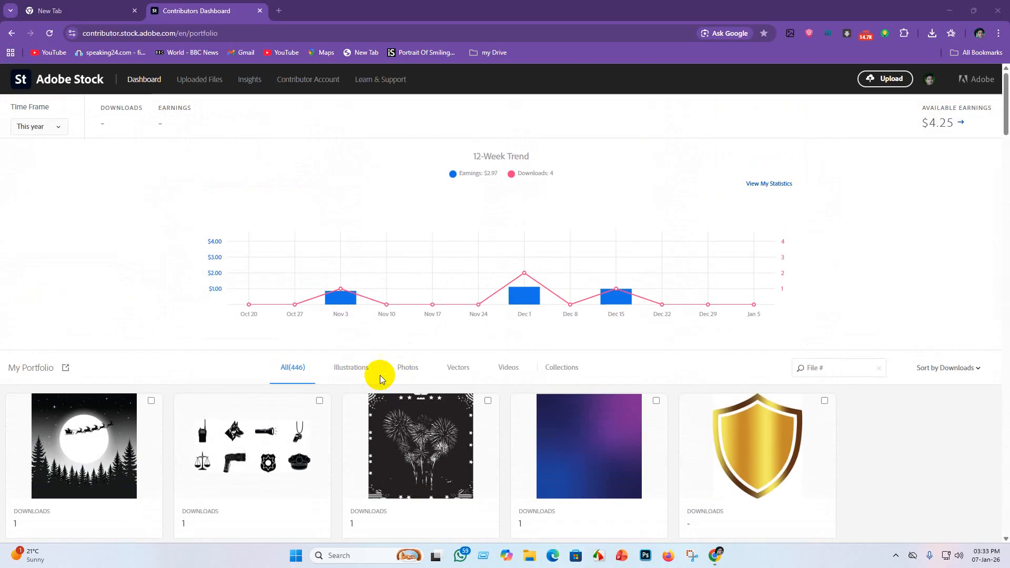
# Step: Compare the downloaded files in the first portfolio row with the kangaroo and Valentine's Day files below
pyautogui.scroll(-4, 378, 374)
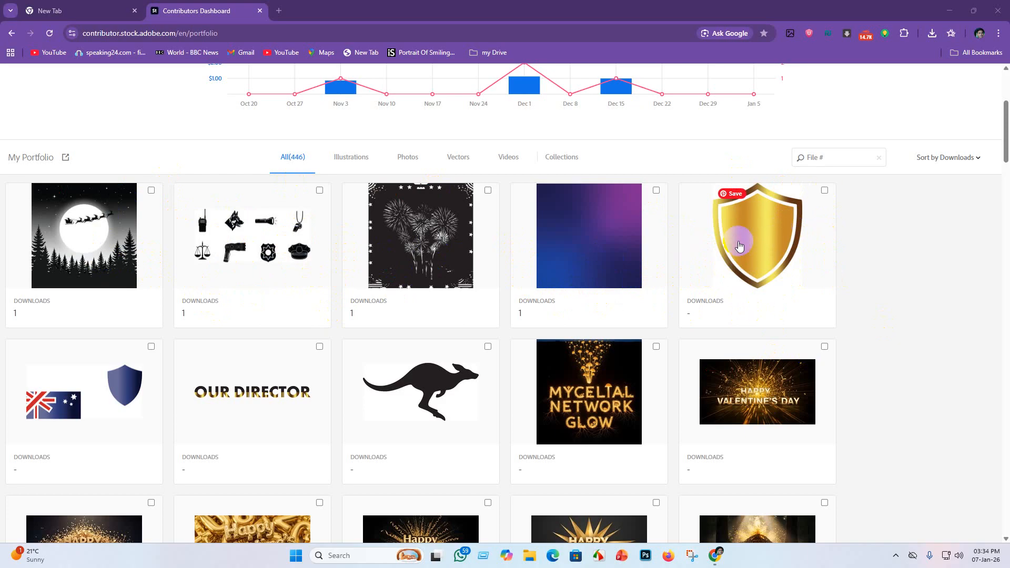
pyautogui.scroll(-2, 226, 368)
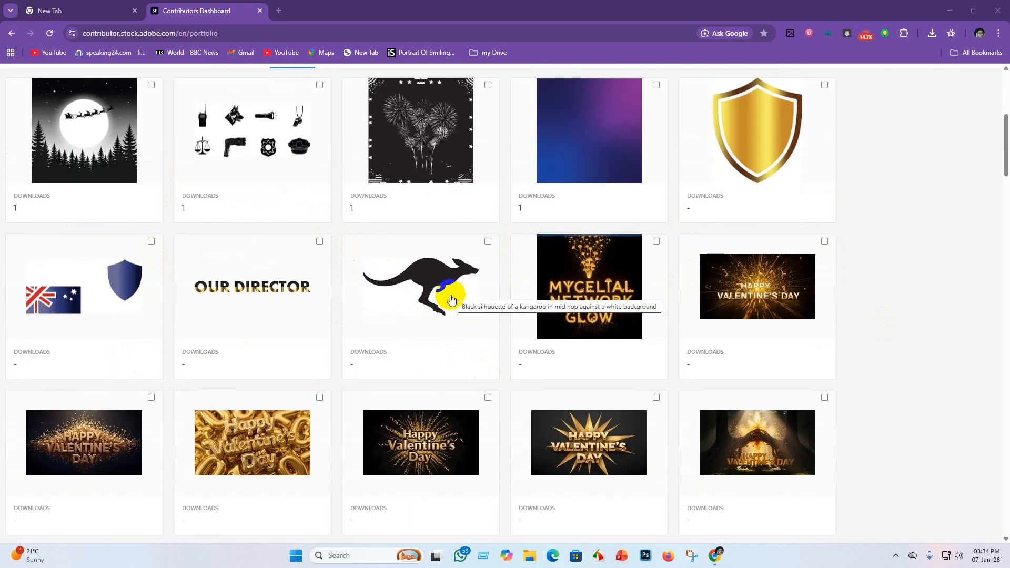
pyautogui.scroll(2, 451, 299)
pyautogui.scroll(-4, 397, 451)
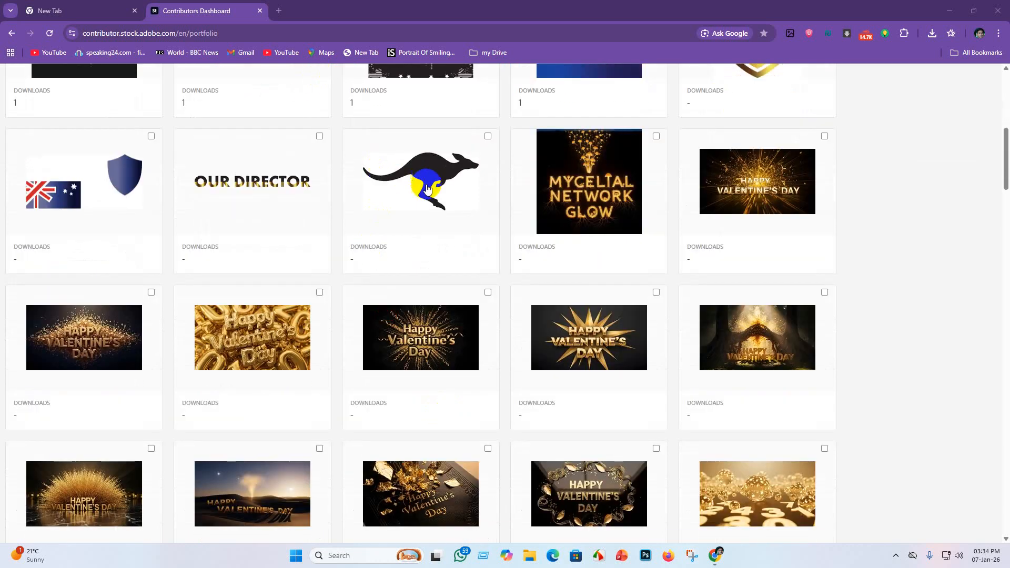
pyautogui.scroll(2, 427, 189)
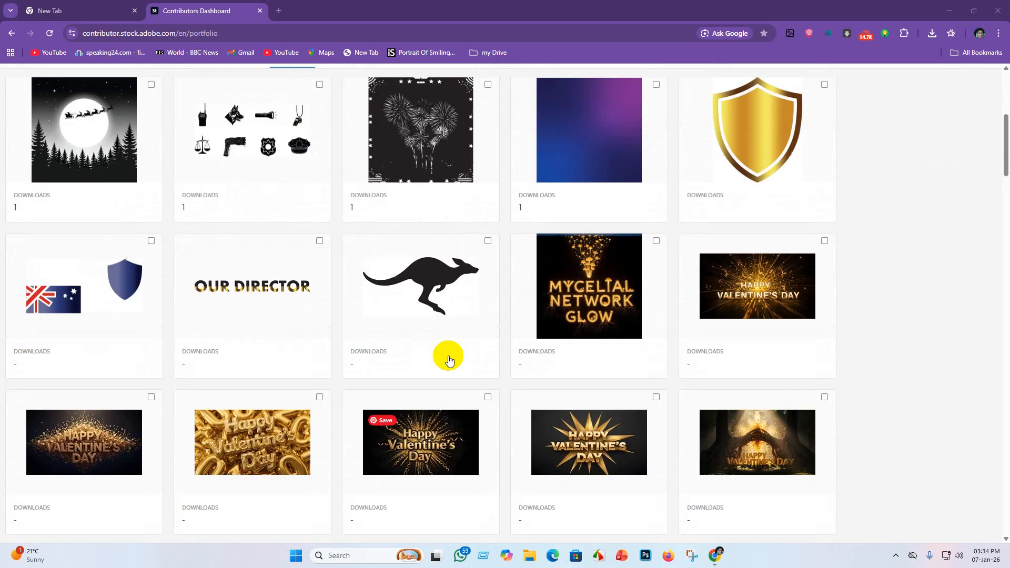
pyautogui.scroll(4, 448, 360)
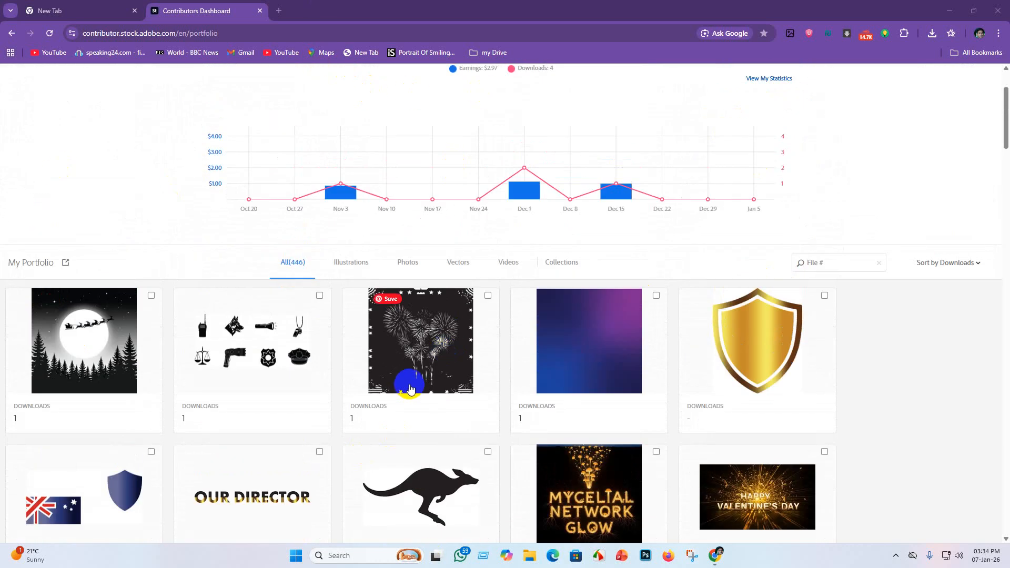
pyautogui.scroll(-4, 398, 401)
pyautogui.scroll(3, 403, 403)
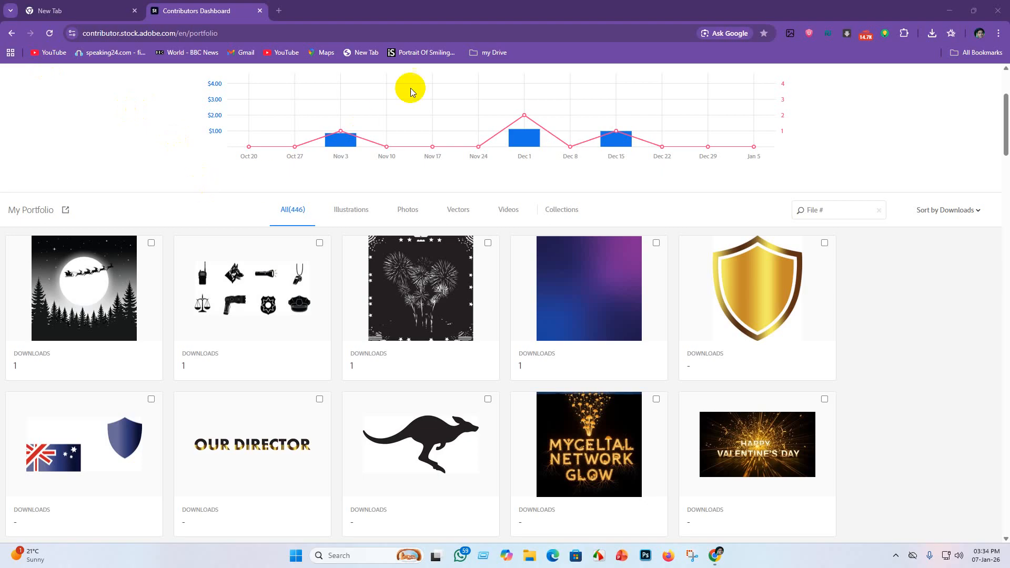
# Step: Search Google for DeepSeek in a new browser tab
pyautogui.click(278, 11)
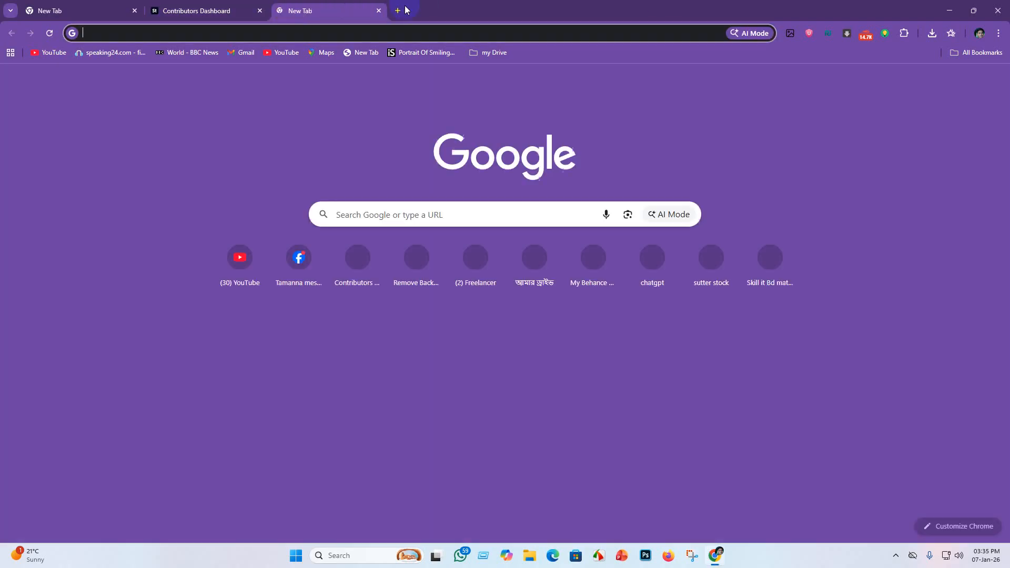
pyautogui.click(386, 210)
pyautogui.write('deep')
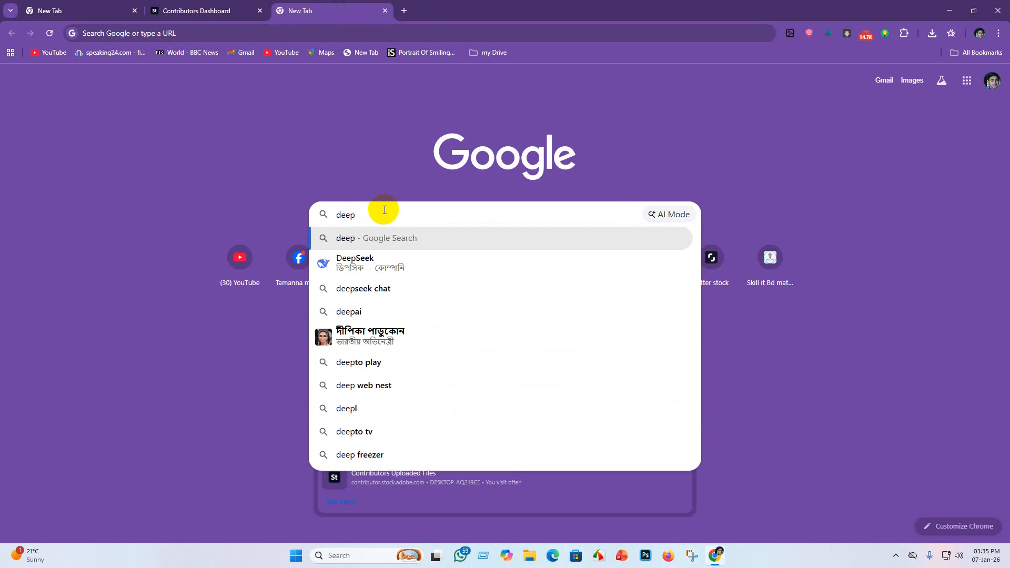
pyautogui.click(368, 261)
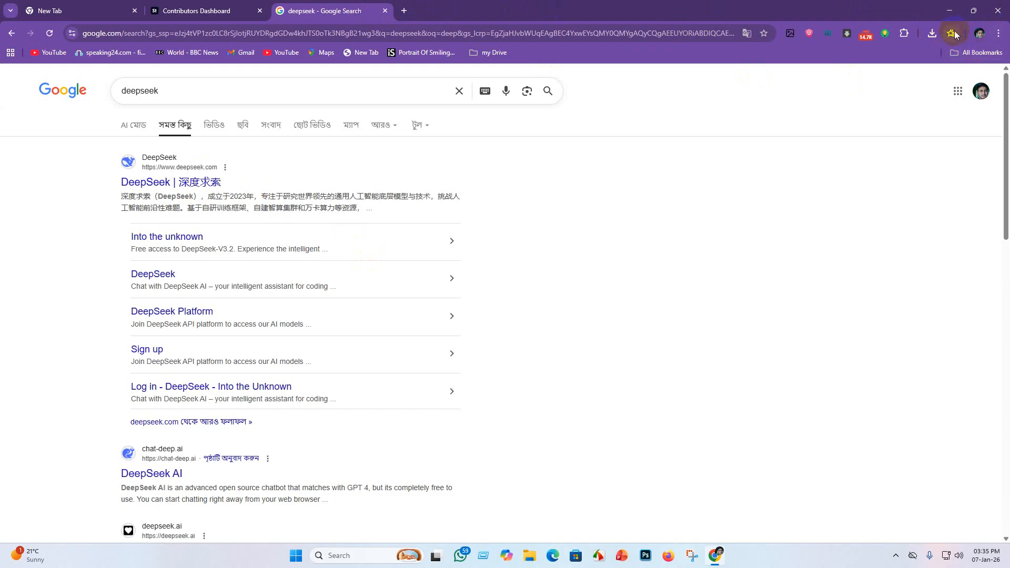
# Step: Open the DeepSeek chat page from the "deepseek ai" folder in the saved bookmarks
pyautogui.click(974, 53)
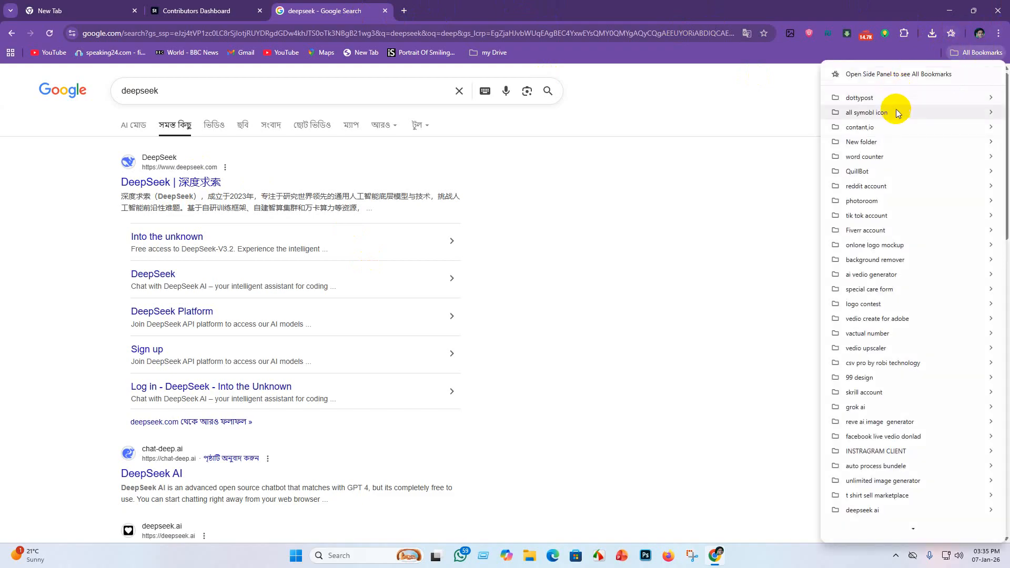
pyautogui.scroll(-3, 883, 255)
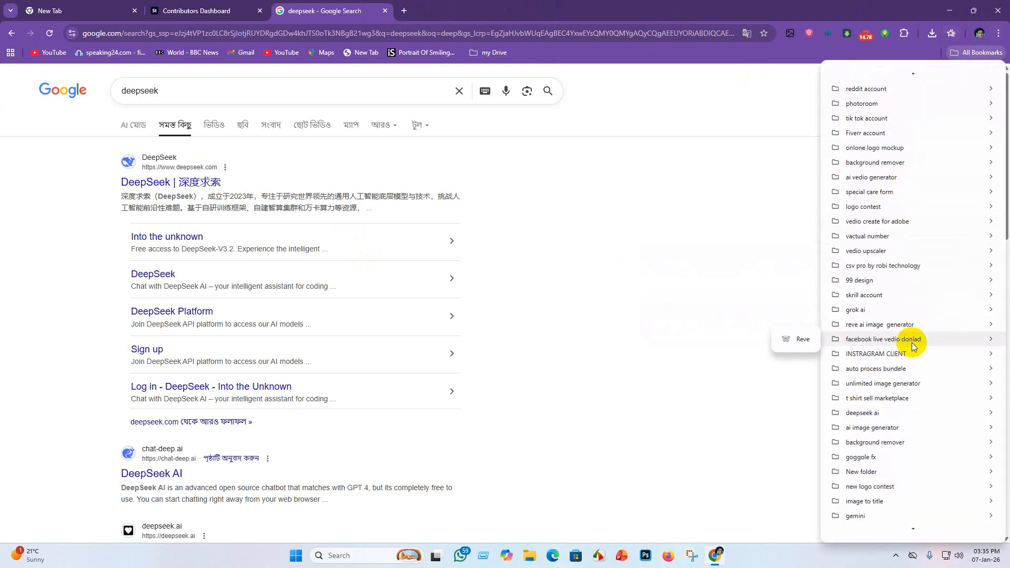
pyautogui.scroll(-5, 918, 379)
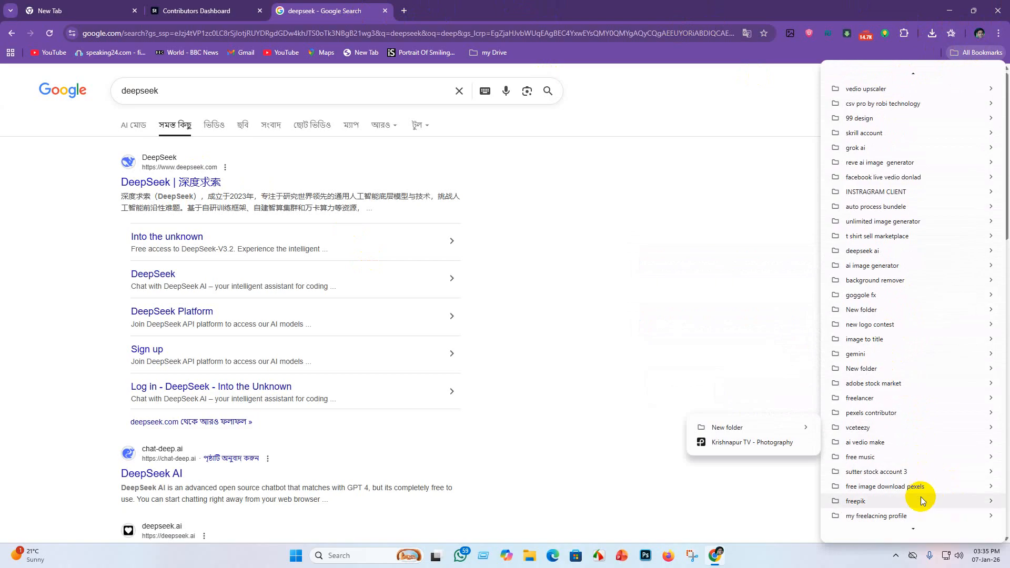
pyautogui.scroll(1, 904, 334)
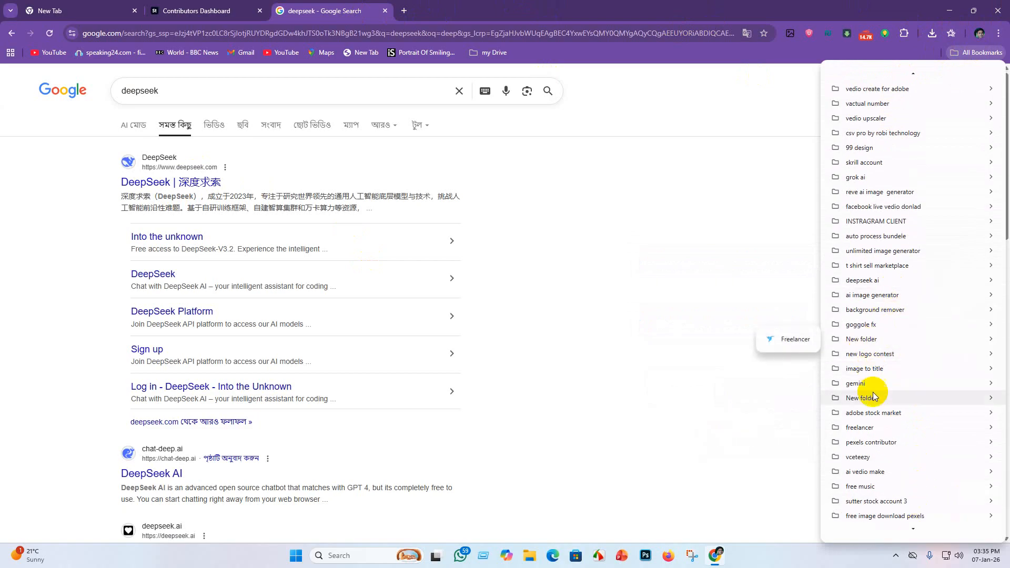
pyautogui.moveTo(863, 280)
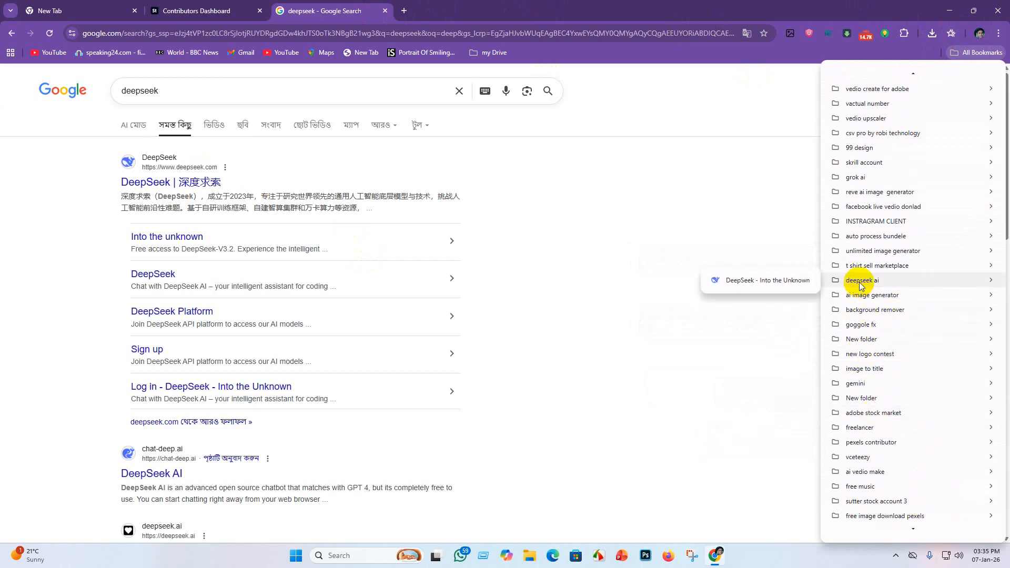
pyautogui.click(785, 282)
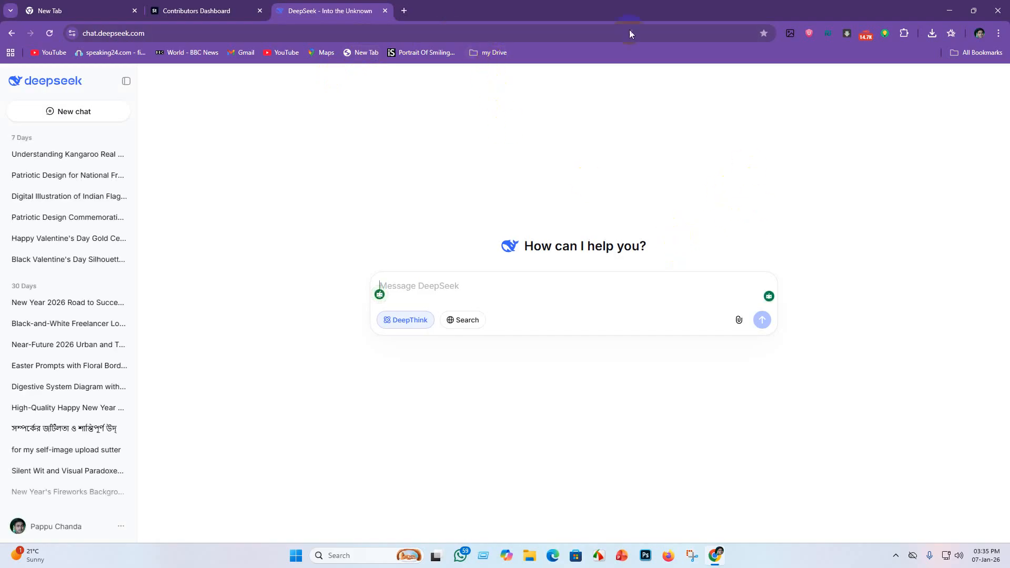
pyautogui.click(403, 12)
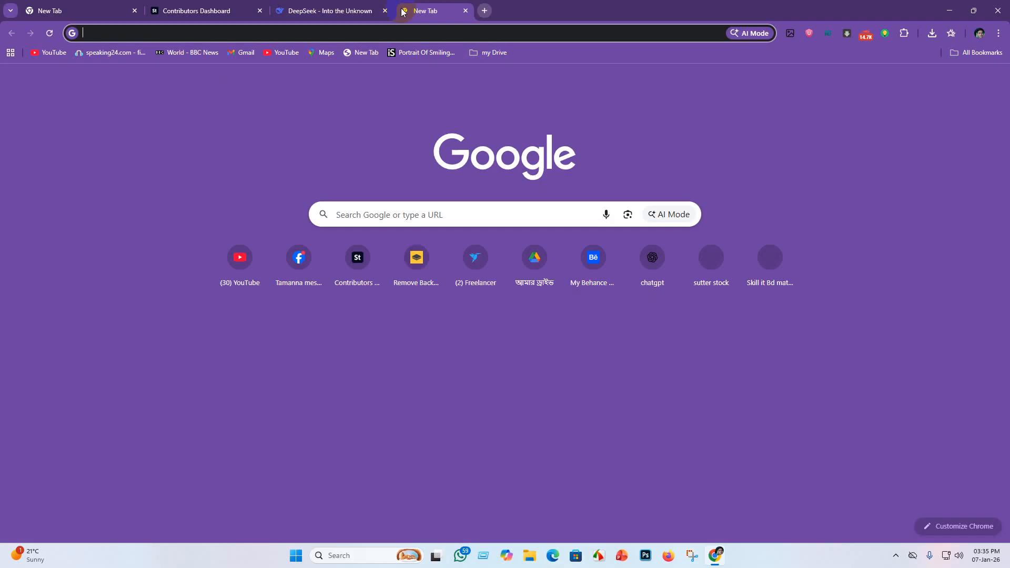
pyautogui.click(987, 53)
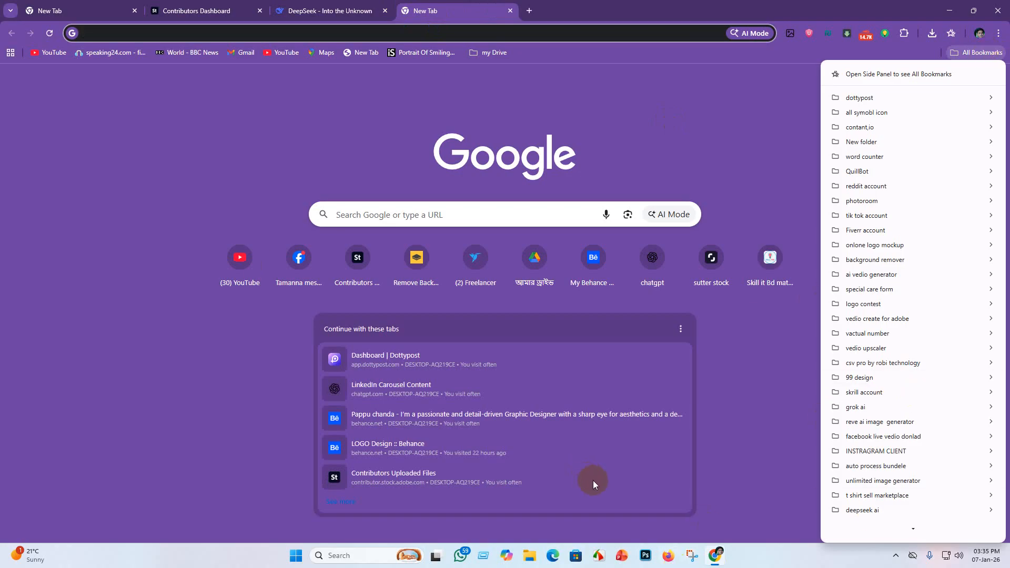
# Step: Return to the Adobe Stock contributor site, open the uploaded files and look over the new uploads' thumbnails
pyautogui.click(185, 11)
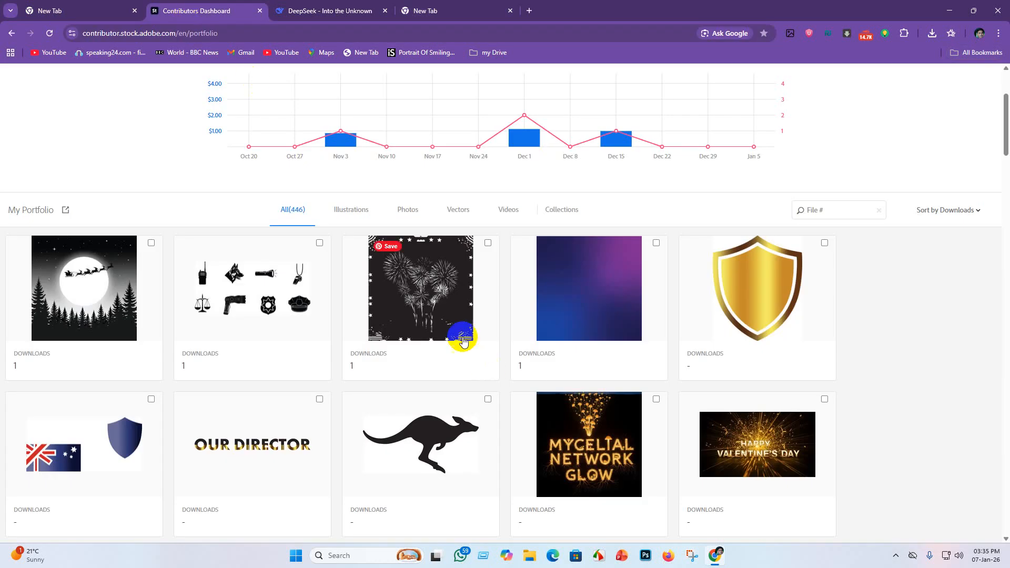
pyautogui.scroll(3, 463, 338)
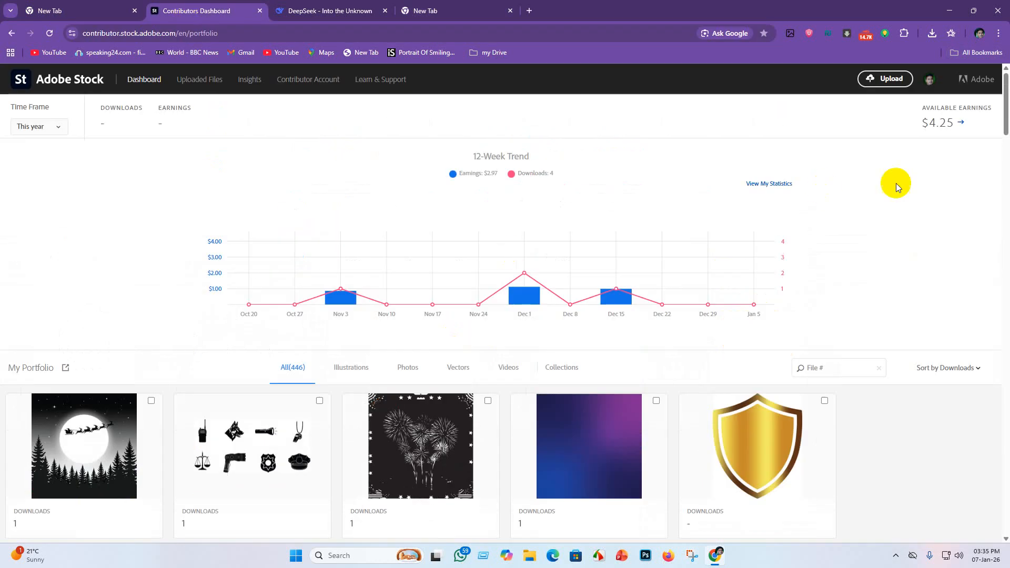
pyautogui.click(200, 80)
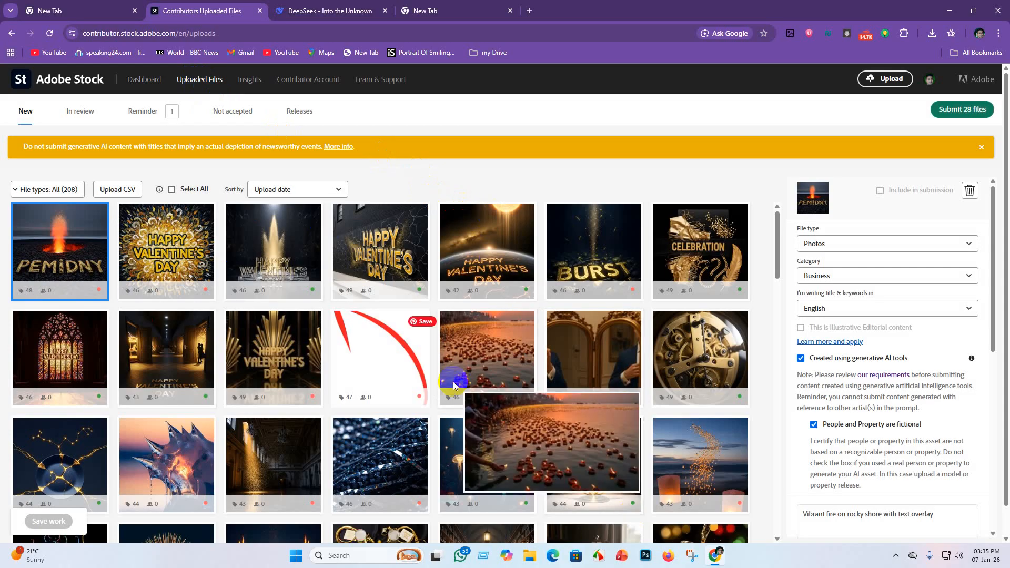
pyautogui.moveTo(552, 348)
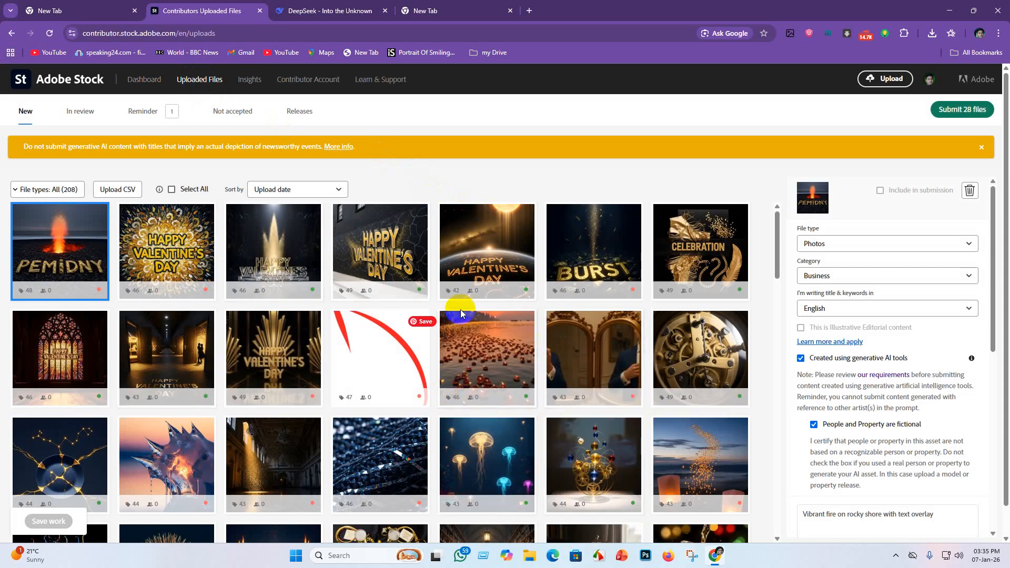
pyautogui.moveTo(674, 285)
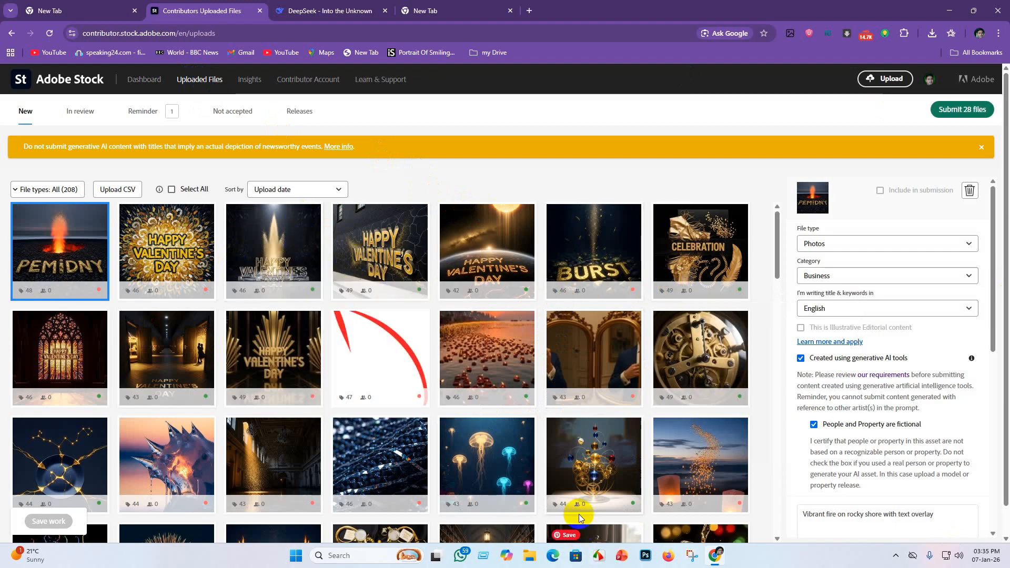
pyautogui.moveTo(578, 514)
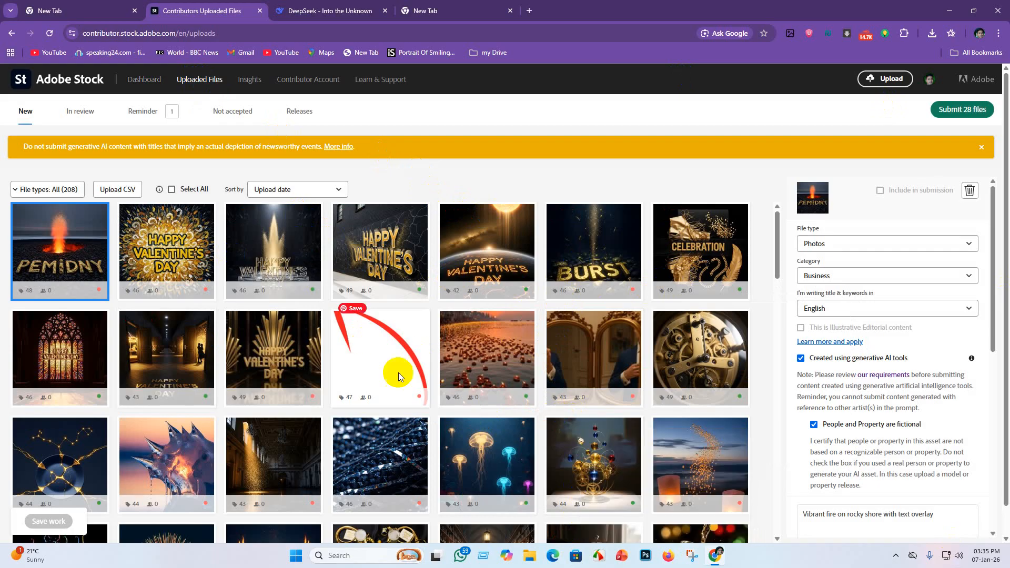
pyautogui.moveTo(412, 381)
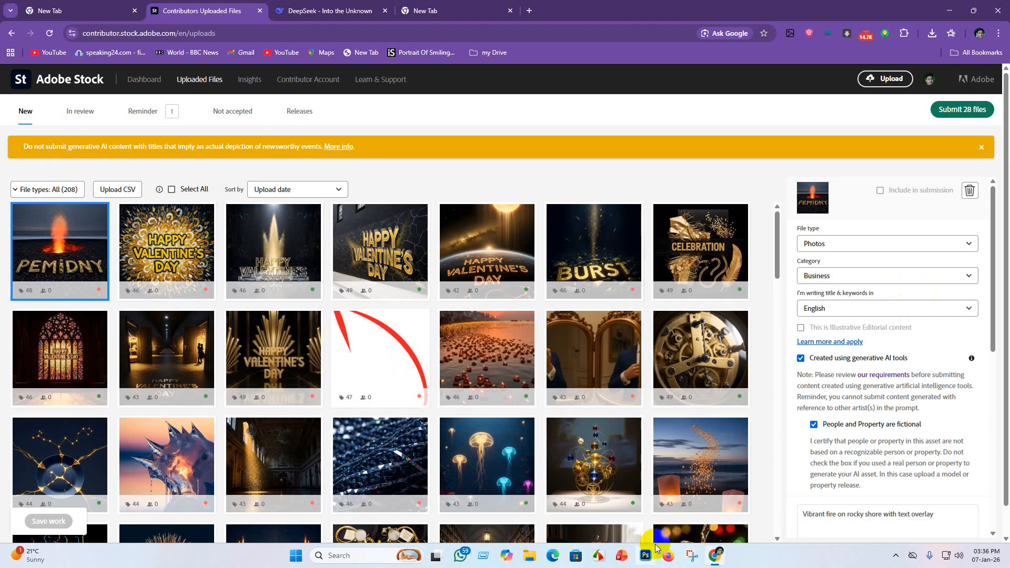
# Step: Show the desktop, relaunch Chrome and return to the Adobe Stock uploads through the contributor's browser profile
pyautogui.click(941, 12)
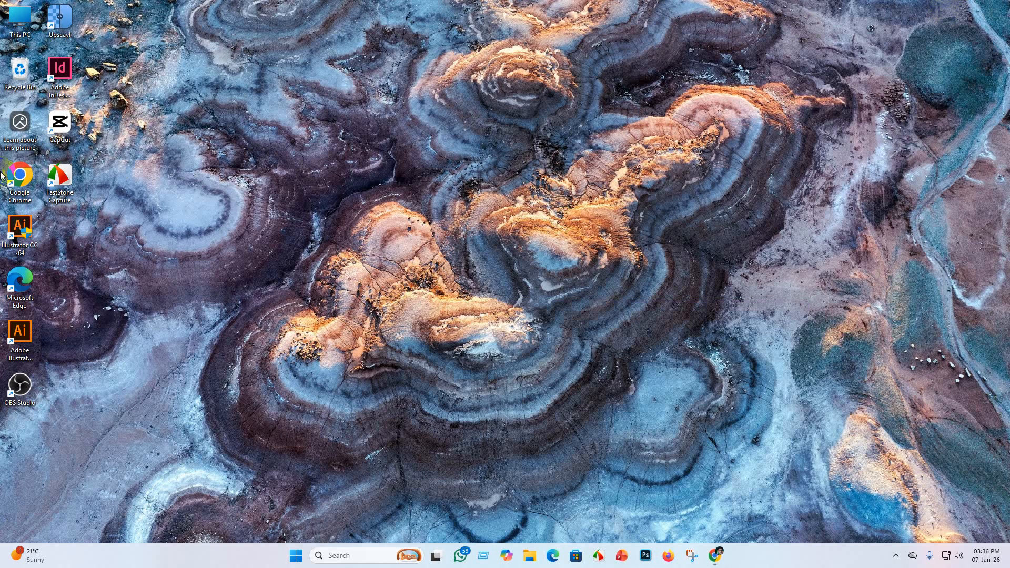
pyautogui.doubleClick(29, 173)
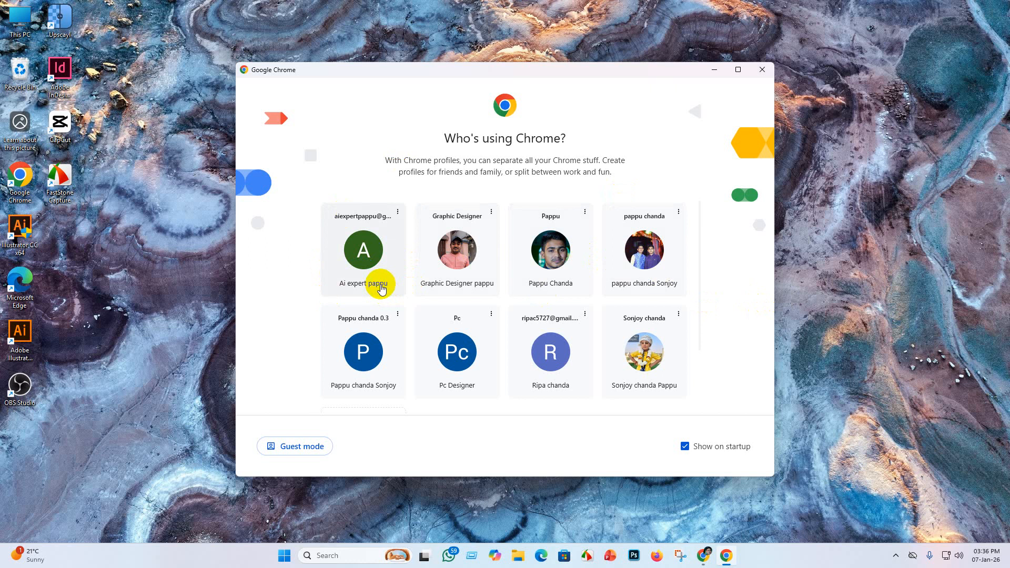
pyautogui.click(126, 156)
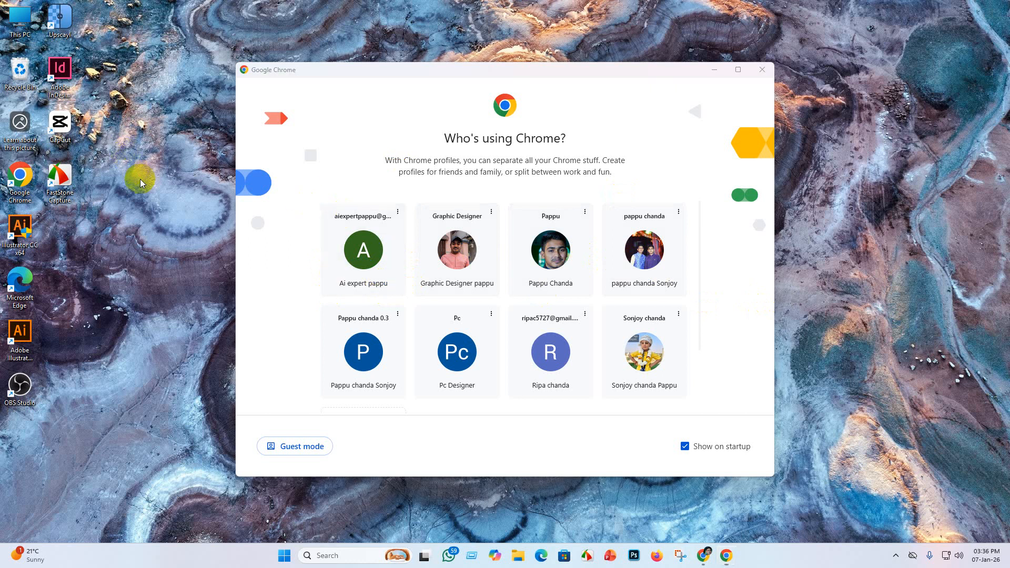
pyautogui.click(710, 70)
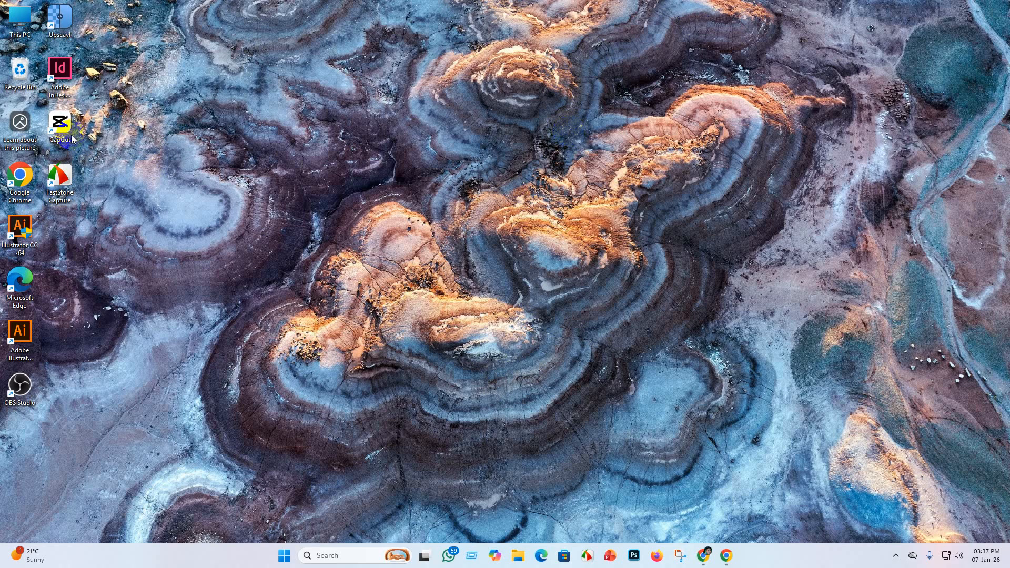
pyautogui.doubleClick(19, 181)
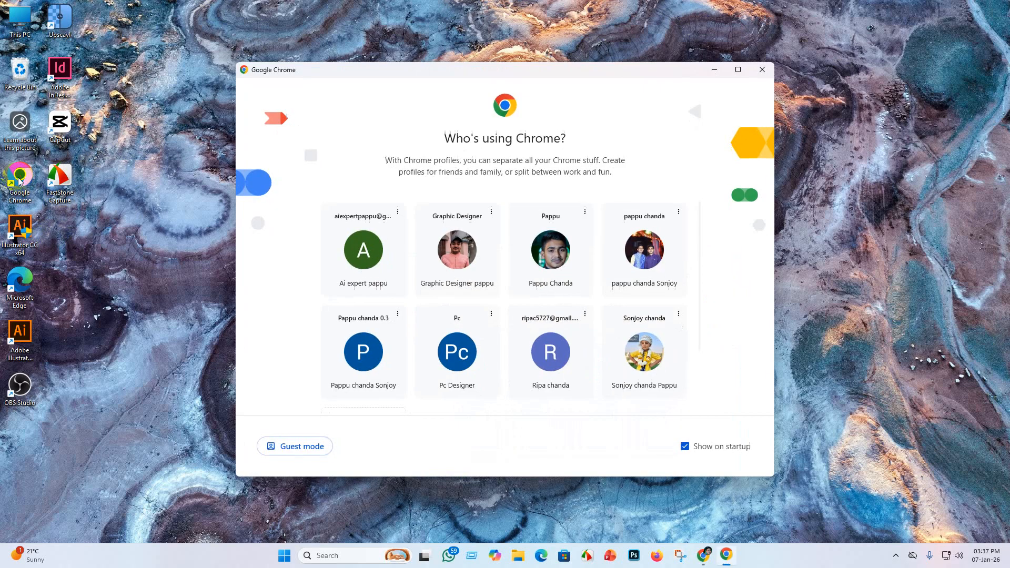
pyautogui.click(550, 265)
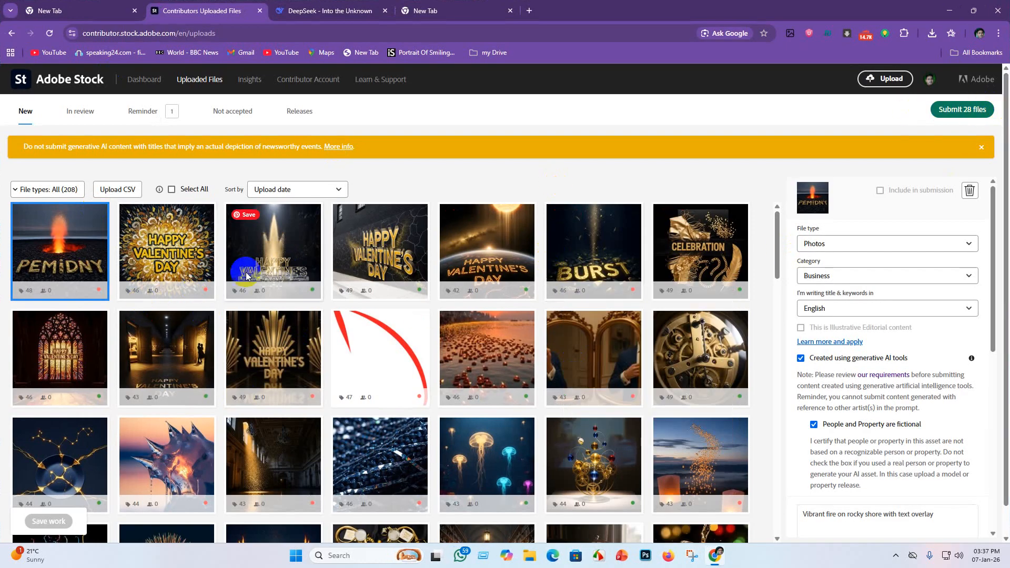
# Step: Add the gold Valentine's Day file to the selected fire image, then reapply "Created using generative AI tools" and "People and Property are fictional" to both
pyautogui.keyDown('ctrl'); pyautogui.click(162, 271); pyautogui.keyUp('ctrl')
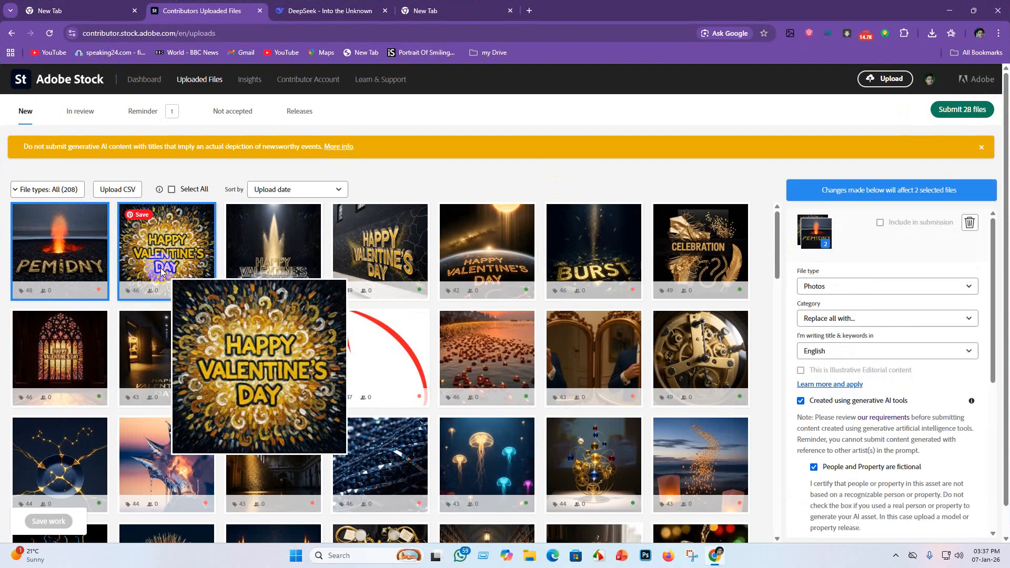
pyautogui.click(800, 400)
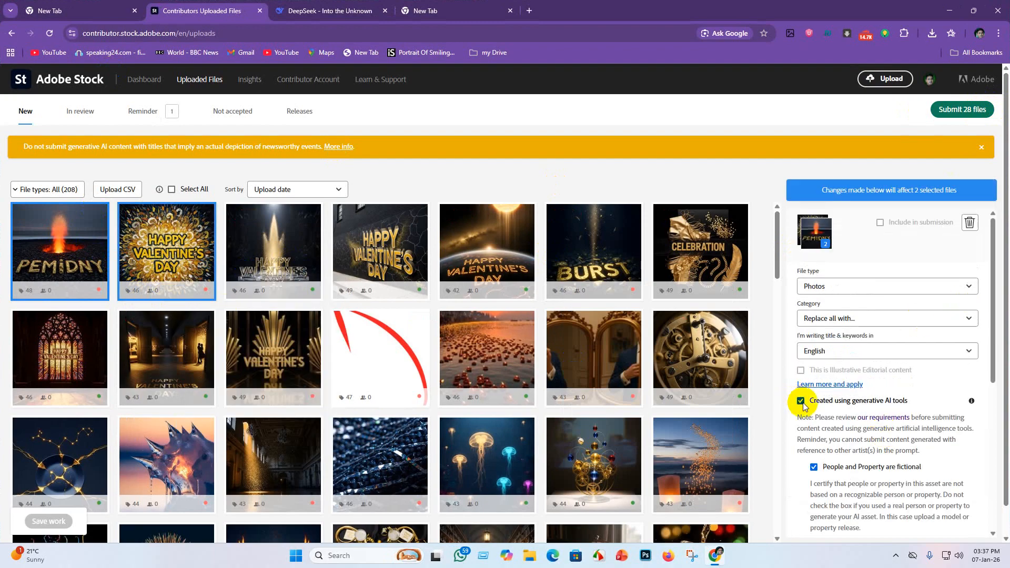
pyautogui.scroll(-1, 756, 383)
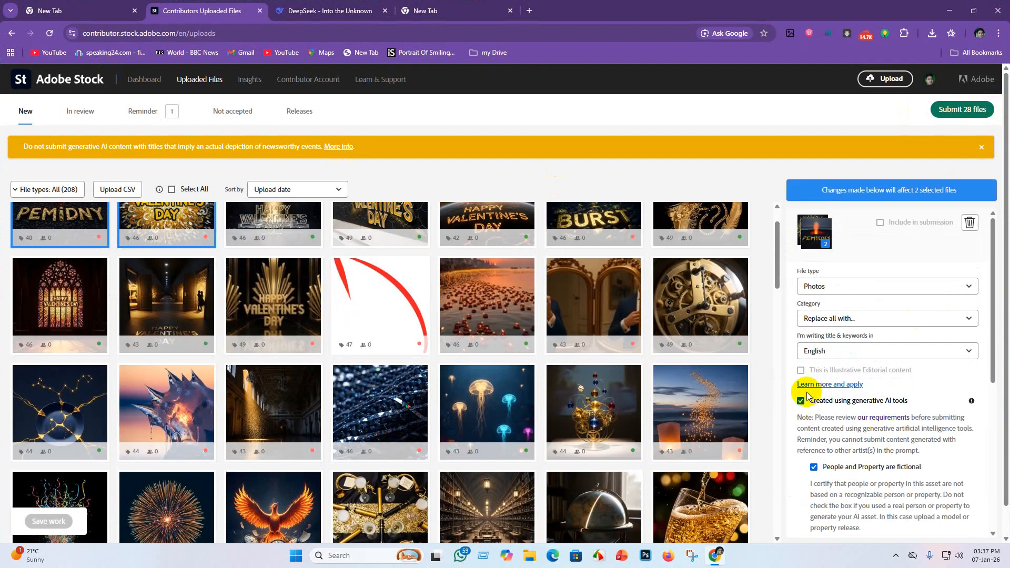
pyautogui.click(800, 401)
pyautogui.click(800, 401)
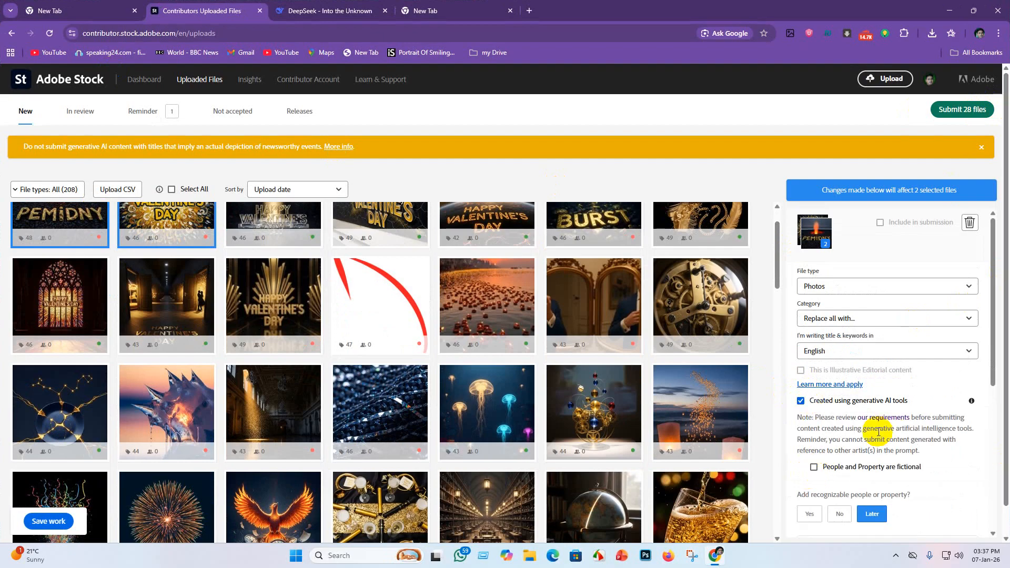
pyautogui.click(813, 467)
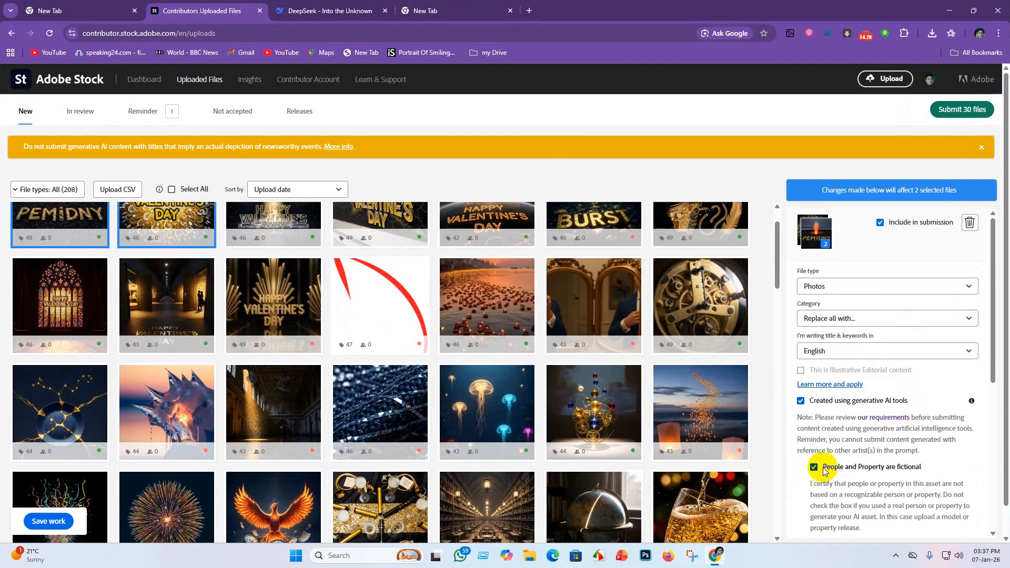
# Step: Check the metadata fields of the two selected files and the status dots on the surrounding uploads
pyautogui.scroll(1, 856, 397)
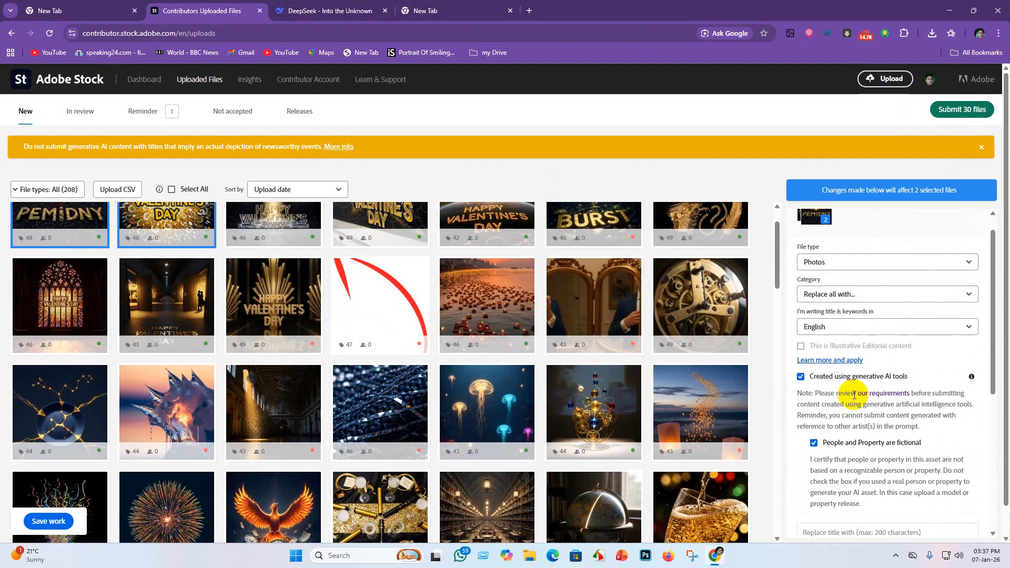
pyautogui.scroll(-4, 863, 437)
pyautogui.scroll(3, 829, 338)
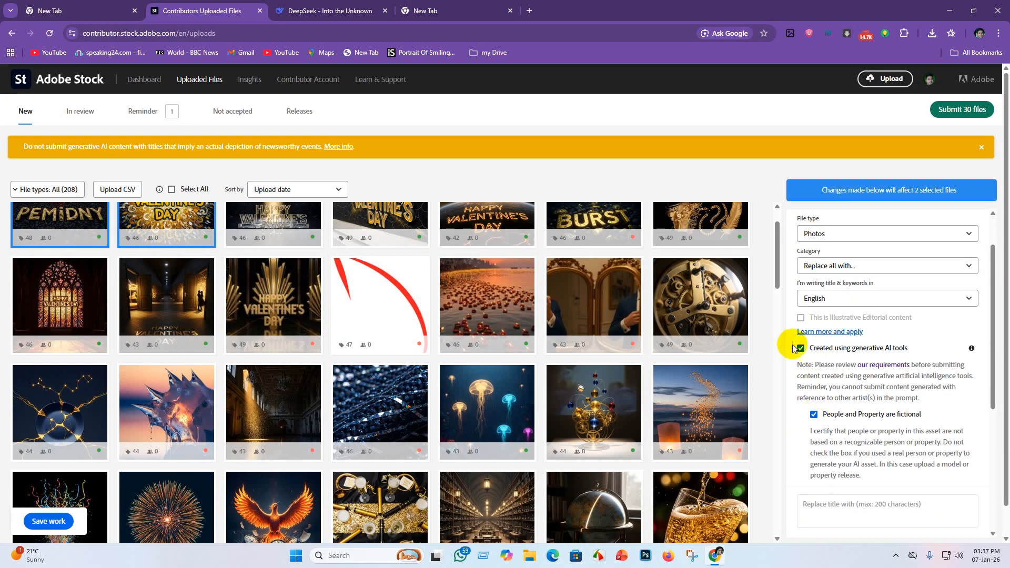
pyautogui.click(621, 284)
pyautogui.scroll(1, 494, 278)
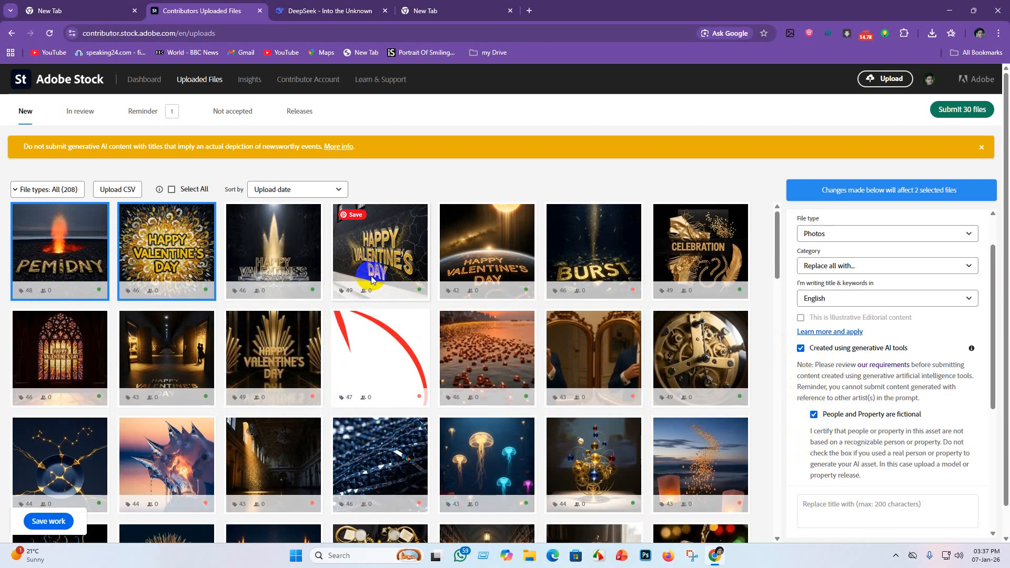
pyautogui.moveTo(205, 258)
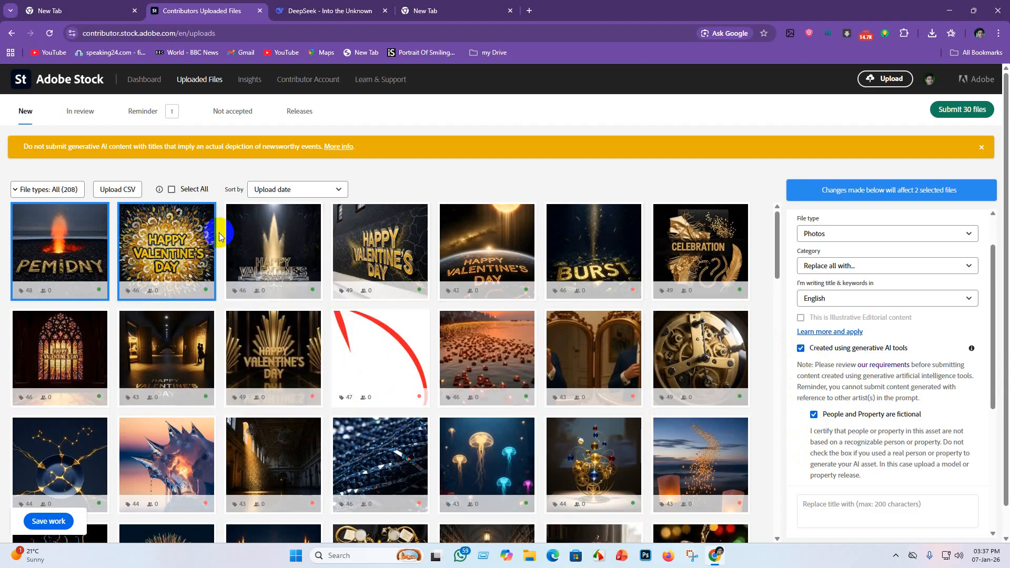
pyautogui.moveTo(500, 288)
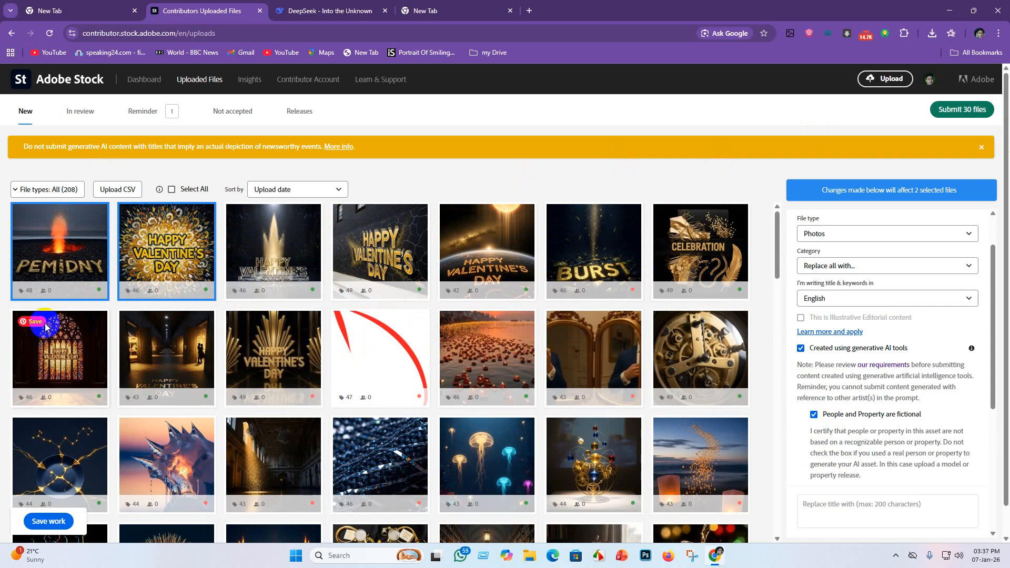
# Step: Answer No to recognizable people or property for the red arrow vector and save the work
pyautogui.click(395, 377)
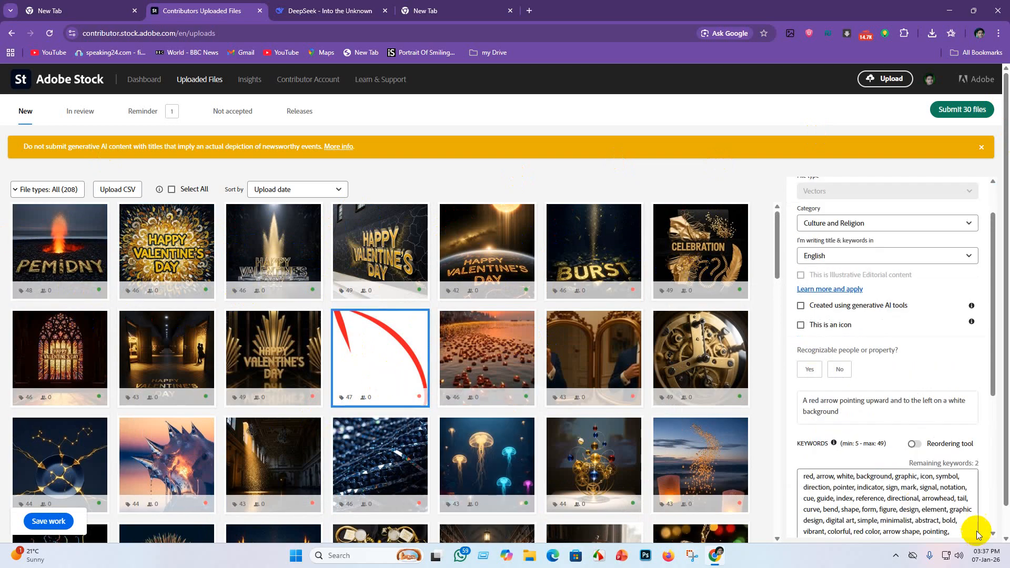
pyautogui.click(842, 371)
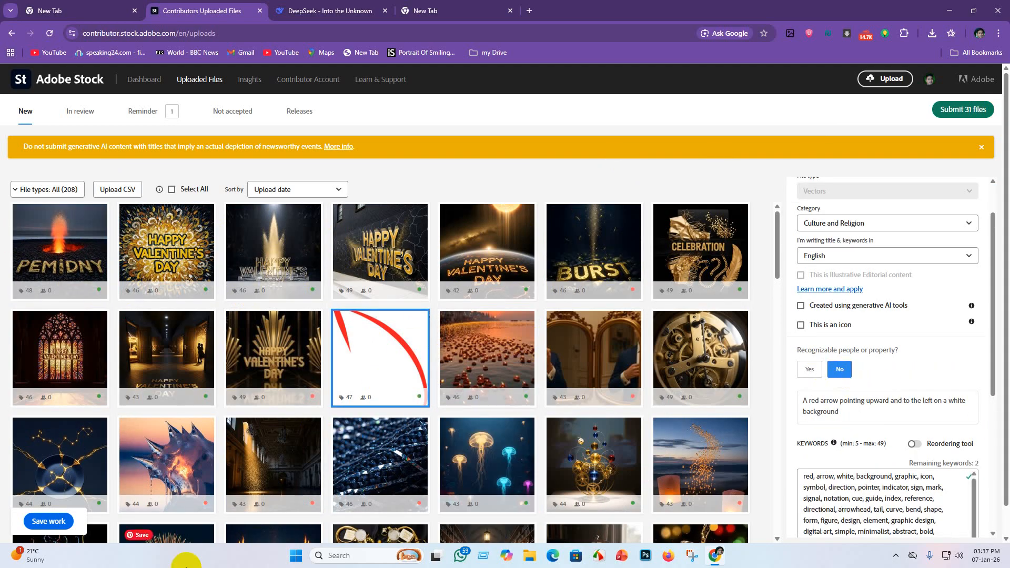
pyautogui.click(49, 521)
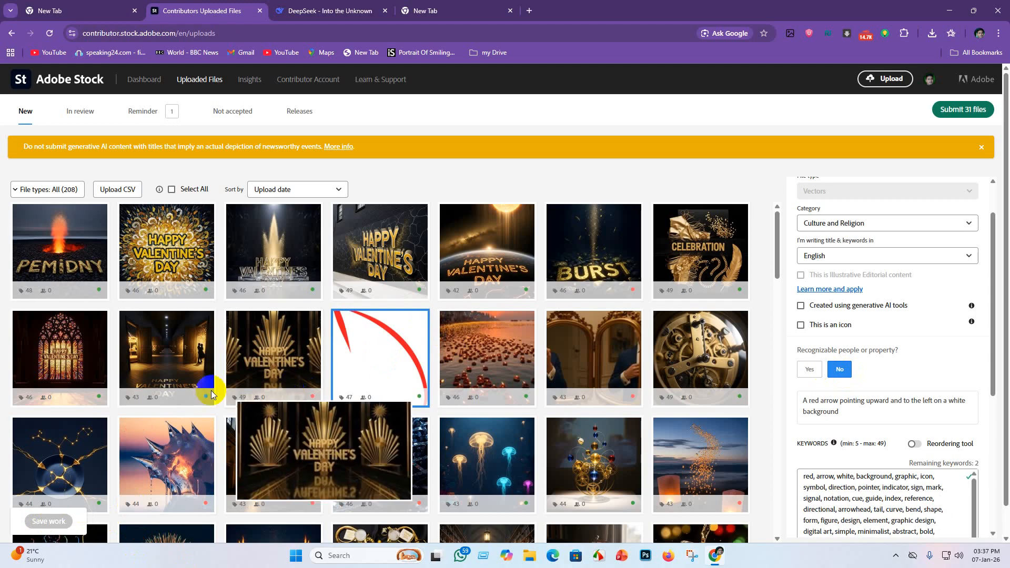
# Step: Reapply "People and Property are fictional" to the art deco Valentine's Day file and save the work
pyautogui.click(303, 382)
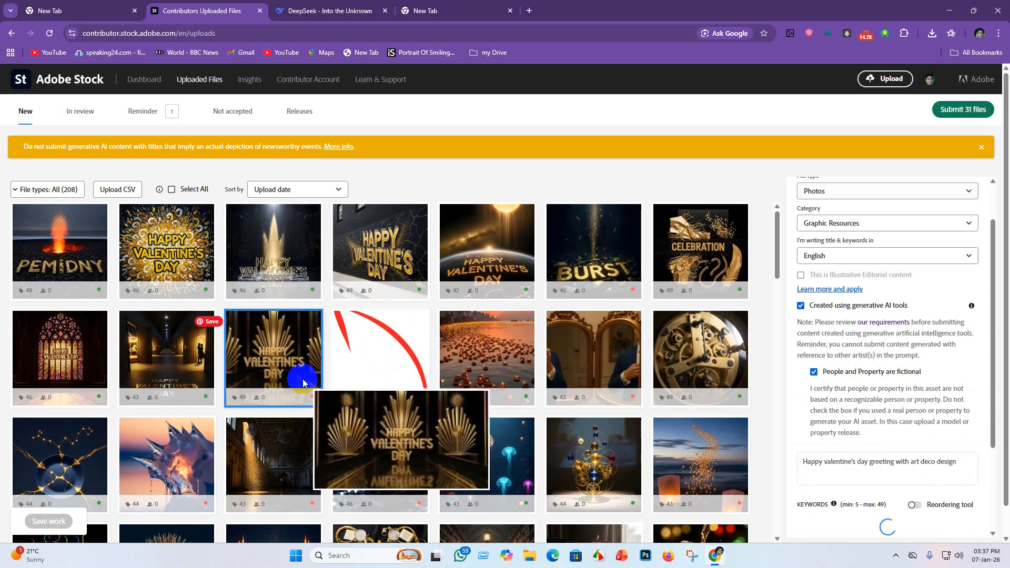
pyautogui.click(813, 372)
pyautogui.click(813, 372)
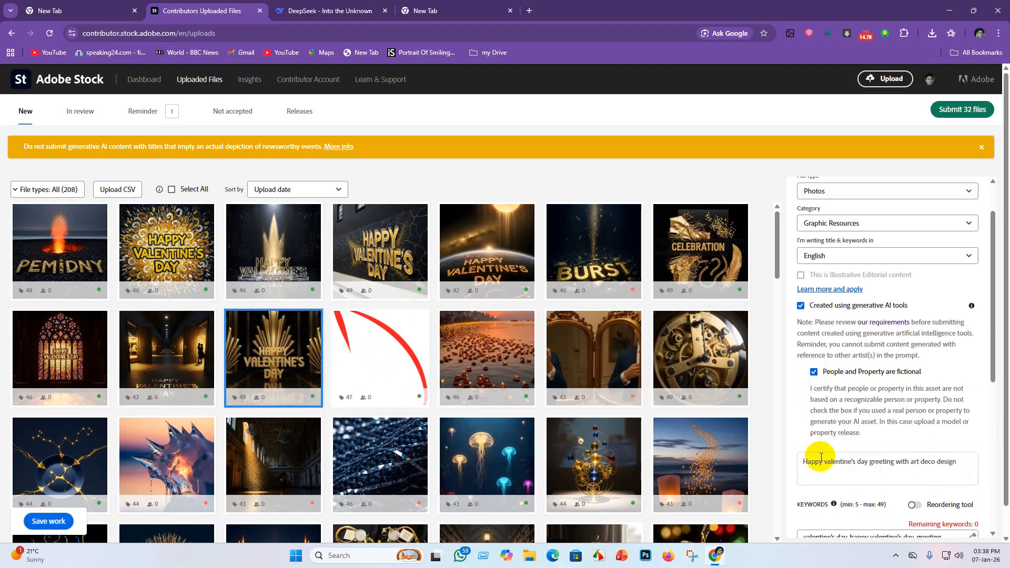
pyautogui.click(55, 525)
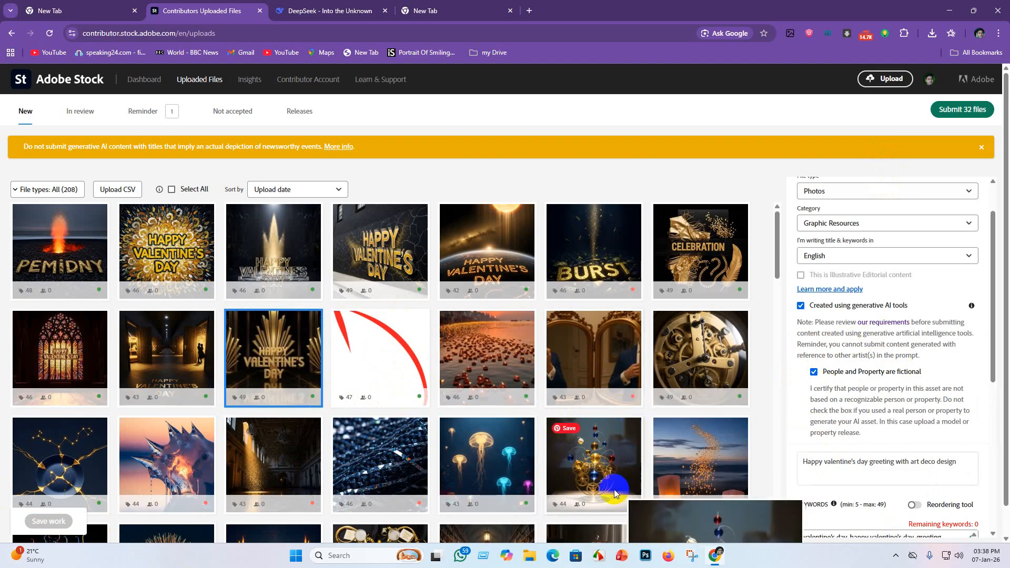
# Step: Start submitting the ready files and accept both the submission guidelines and account suspension terms
pyautogui.scroll(-2, 578, 483)
pyautogui.scroll(2, 516, 407)
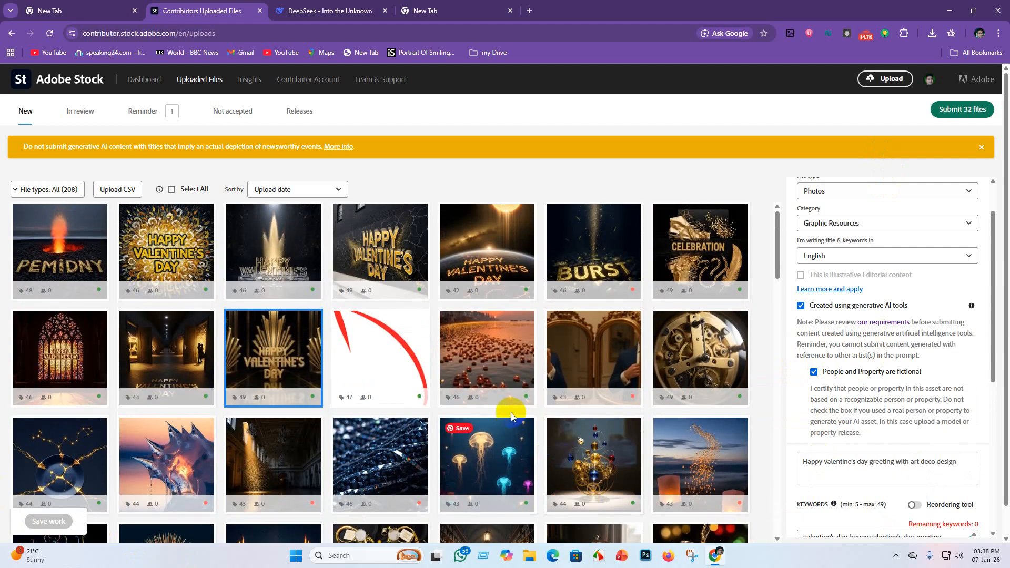
pyautogui.click(951, 113)
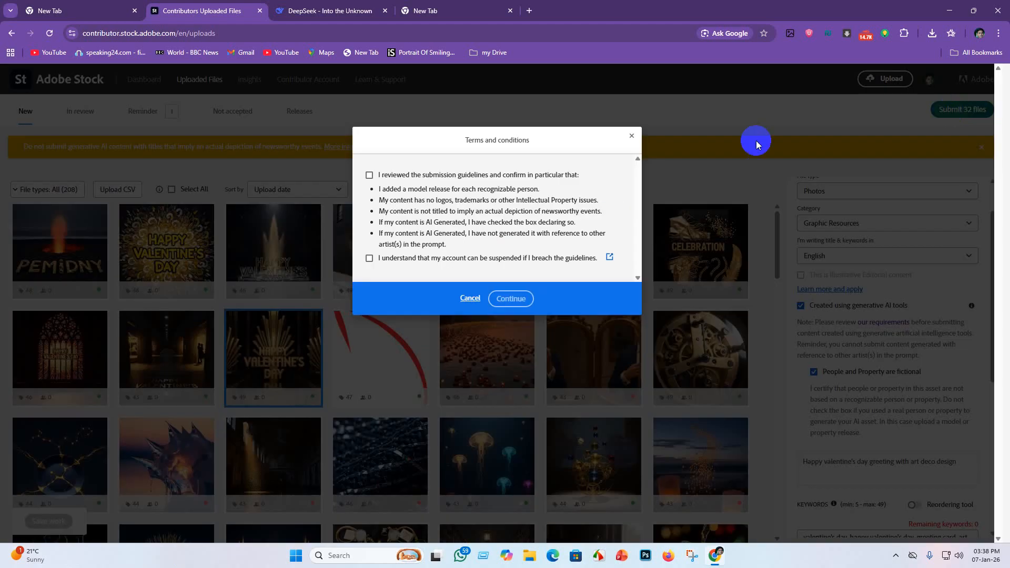
pyautogui.click(369, 174)
pyautogui.click(369, 257)
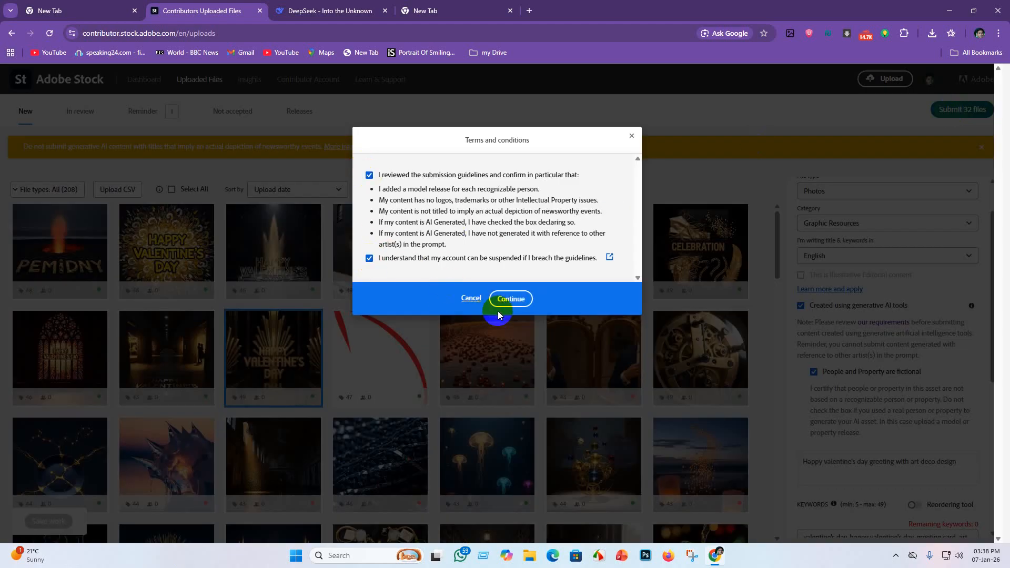
pyautogui.click(500, 299)
# Step: Complete the human verification by selecting all four images containing a cat
pyautogui.click(495, 225)
pyautogui.click(390, 217)
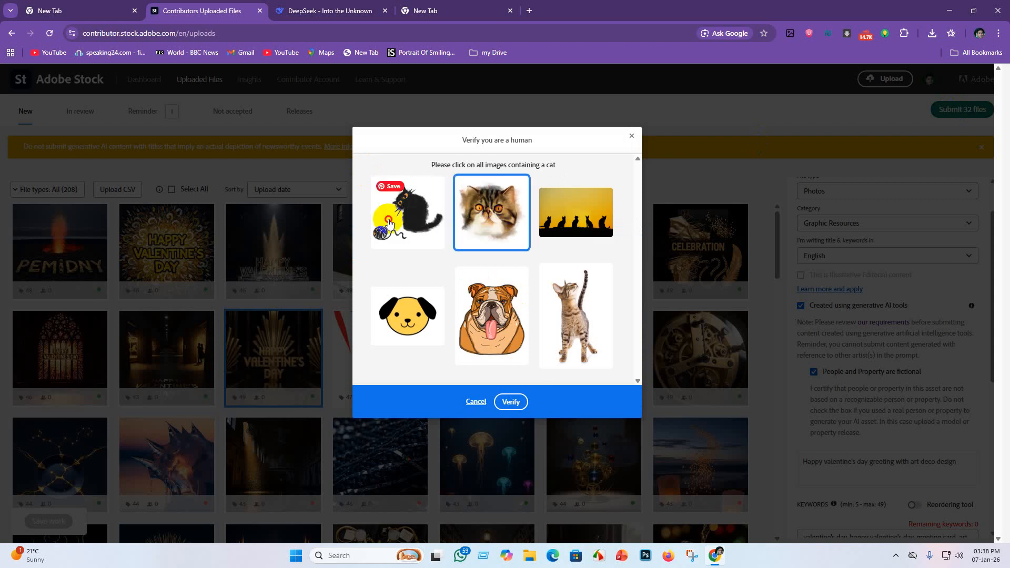
pyautogui.click(614, 226)
pyautogui.click(586, 321)
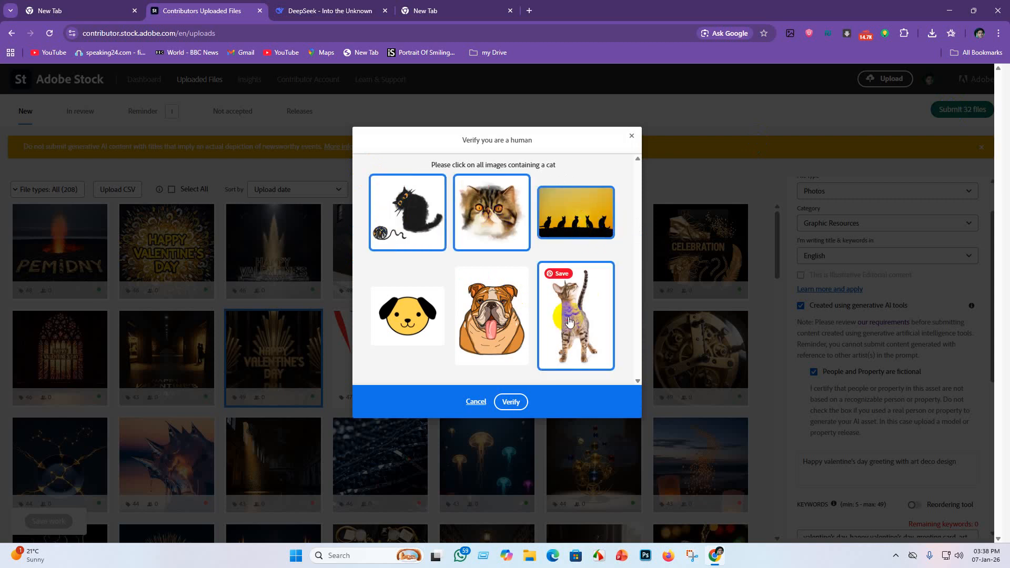
pyautogui.click(511, 402)
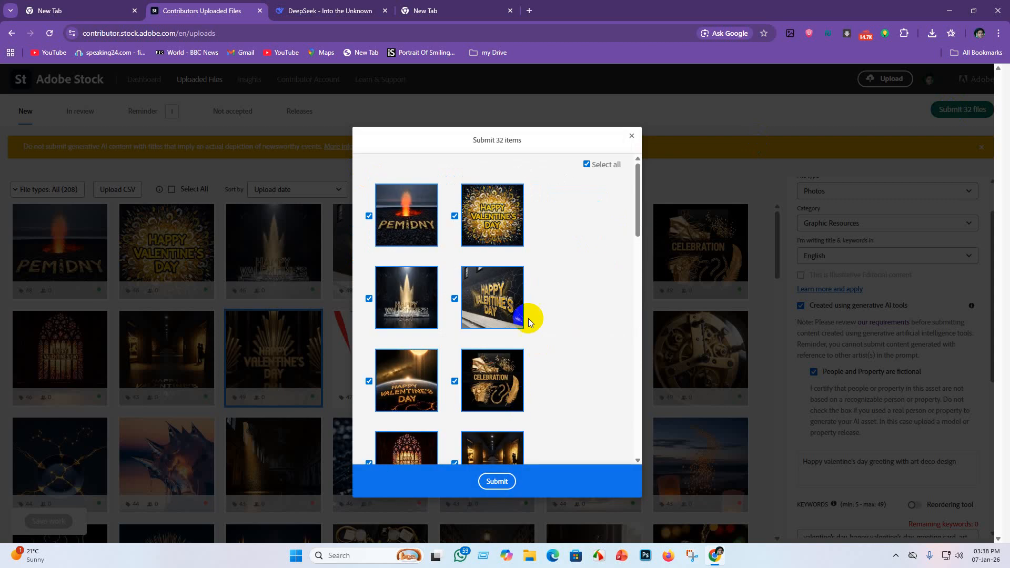
# Step: Look through the whole submission list and submit every selected file for moderation
pyautogui.scroll(-10, 452, 318)
pyautogui.scroll(-1, 453, 325)
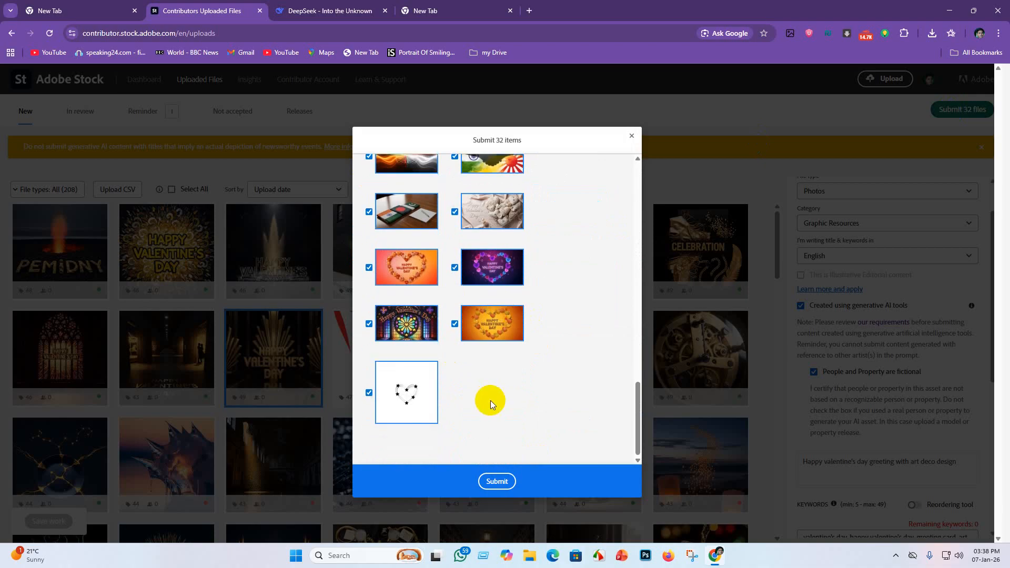
pyautogui.scroll(10, 489, 368)
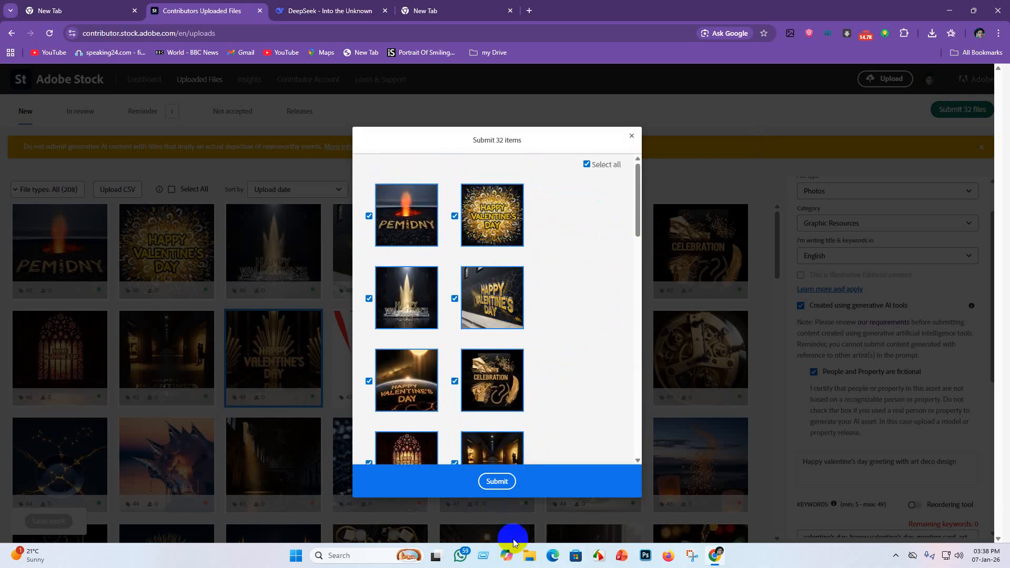
pyautogui.click(497, 483)
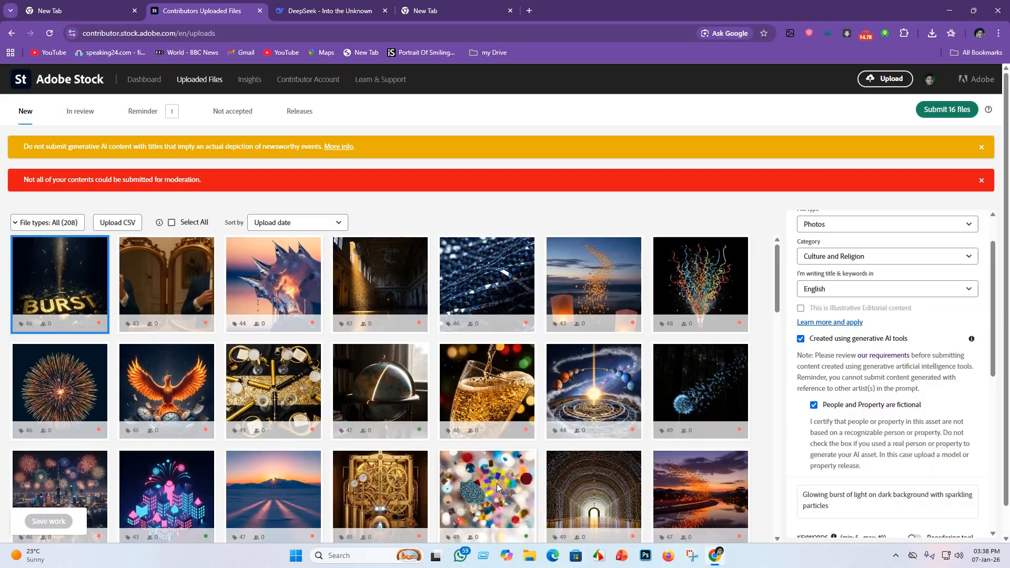
# Step: Examine the files in review to check which uploads were submitted
pyautogui.click(75, 113)
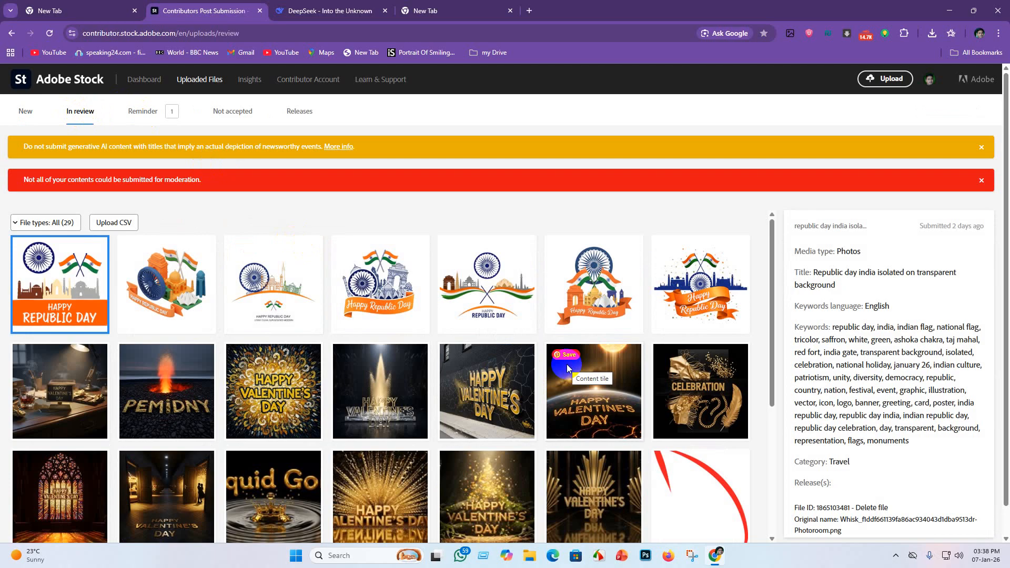
pyautogui.scroll(-5, 368, 479)
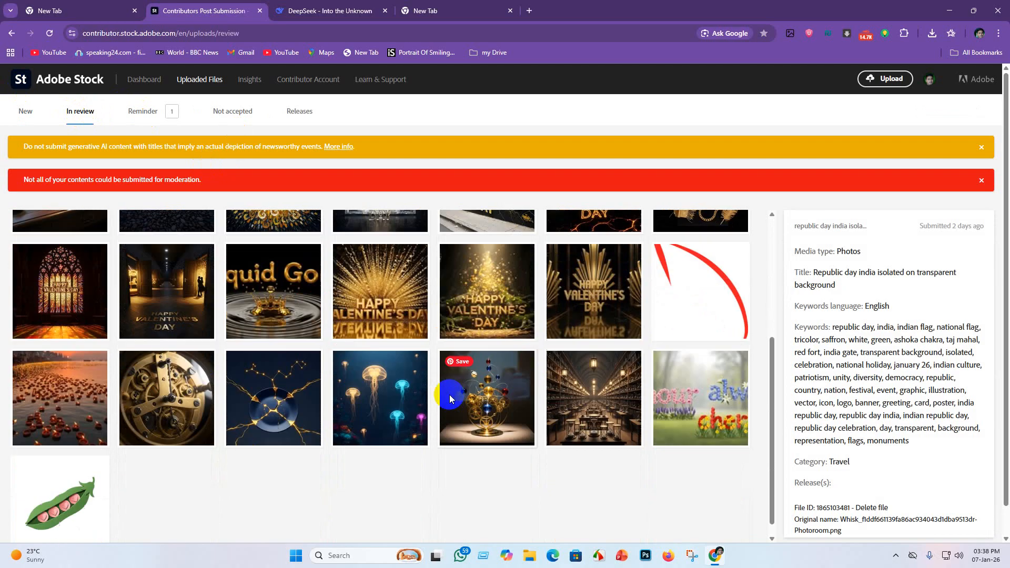
pyautogui.scroll(5, 368, 479)
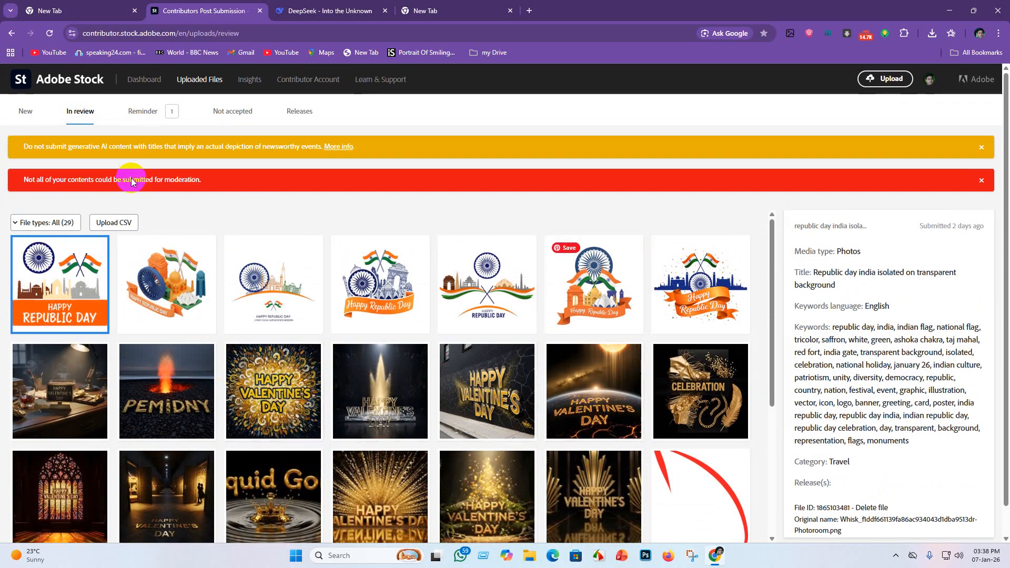
# Step: Examine the contributor dashboard's 12-week trend and the accepted files in My Portfolio
pyautogui.click(144, 79)
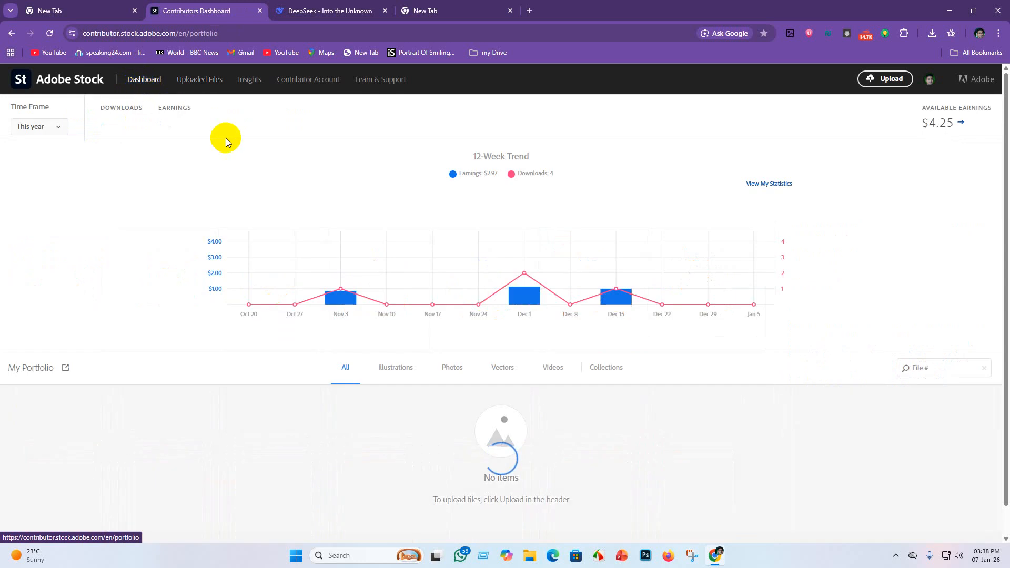
pyautogui.scroll(-4, 414, 285)
pyautogui.scroll(4, 415, 295)
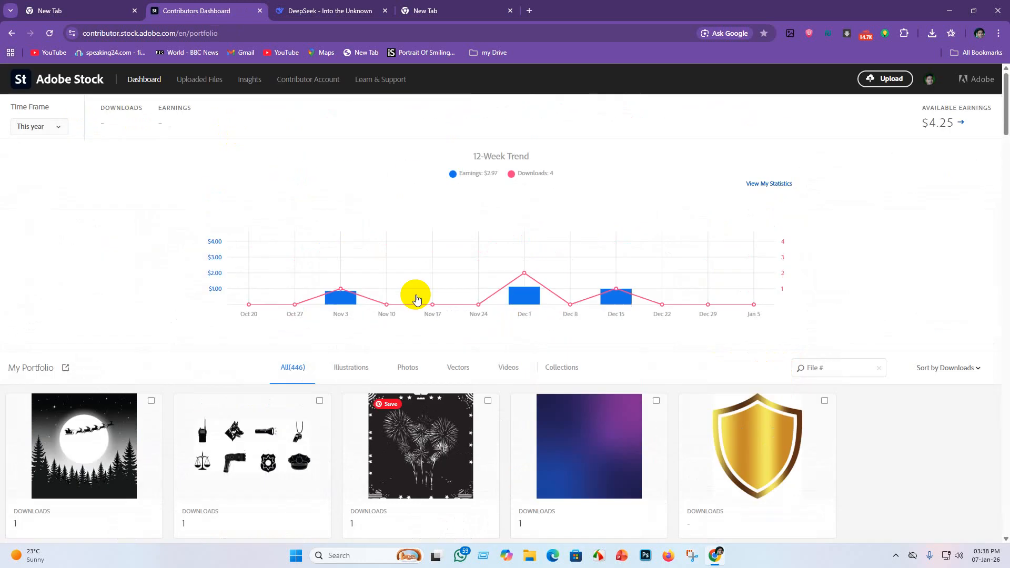
pyautogui.scroll(-2, 415, 299)
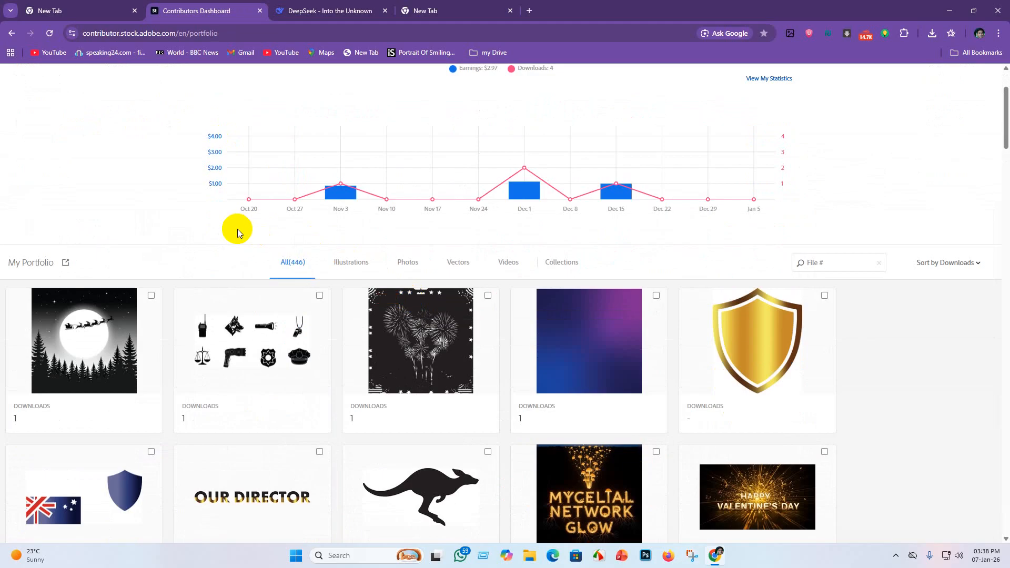
pyautogui.scroll(-7, 243, 244)
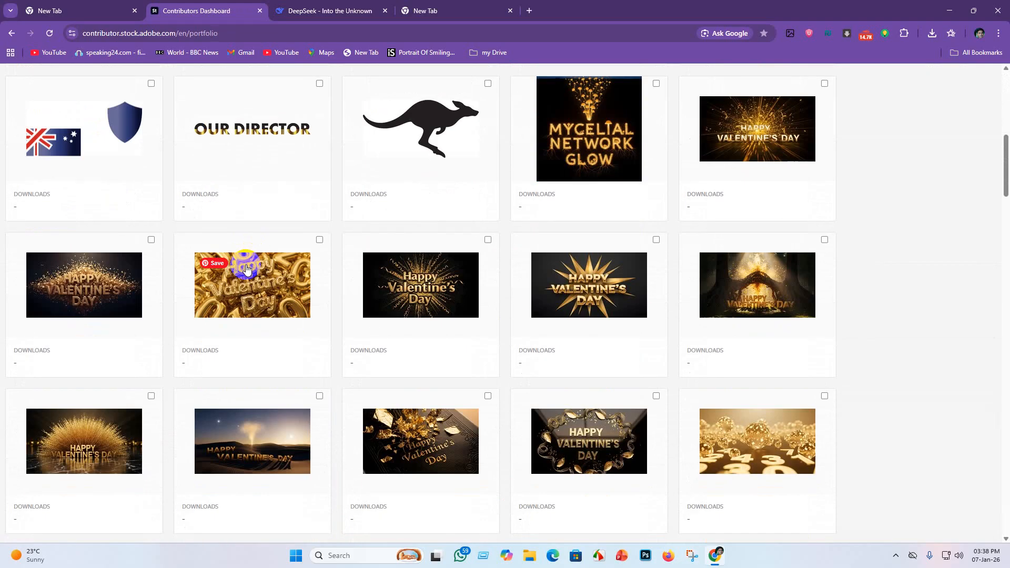
pyautogui.scroll(9, 246, 269)
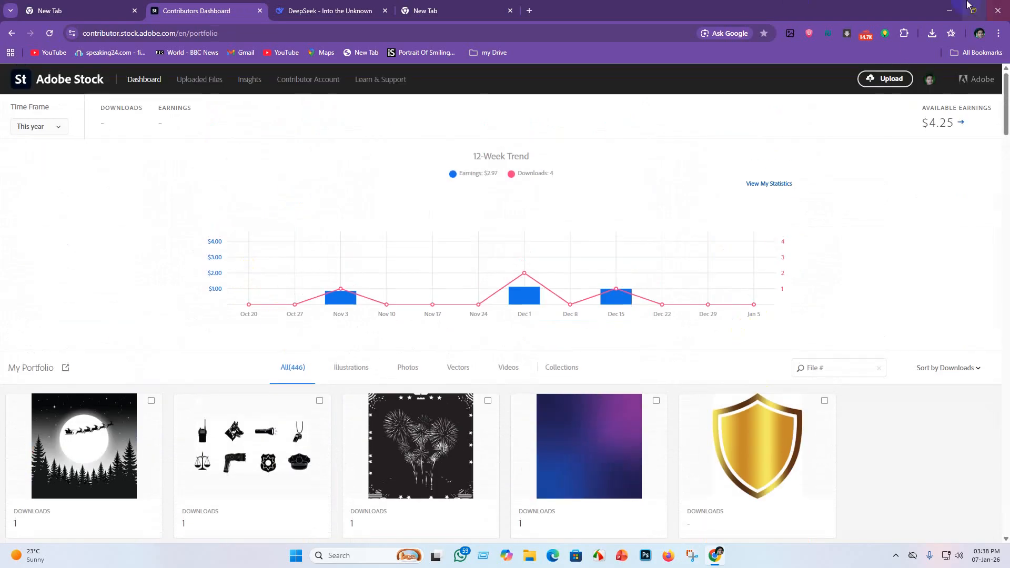
# Step: Close the Adobe Stock contributor page in Chrome and return to the desktop
pyautogui.click(948, 10)
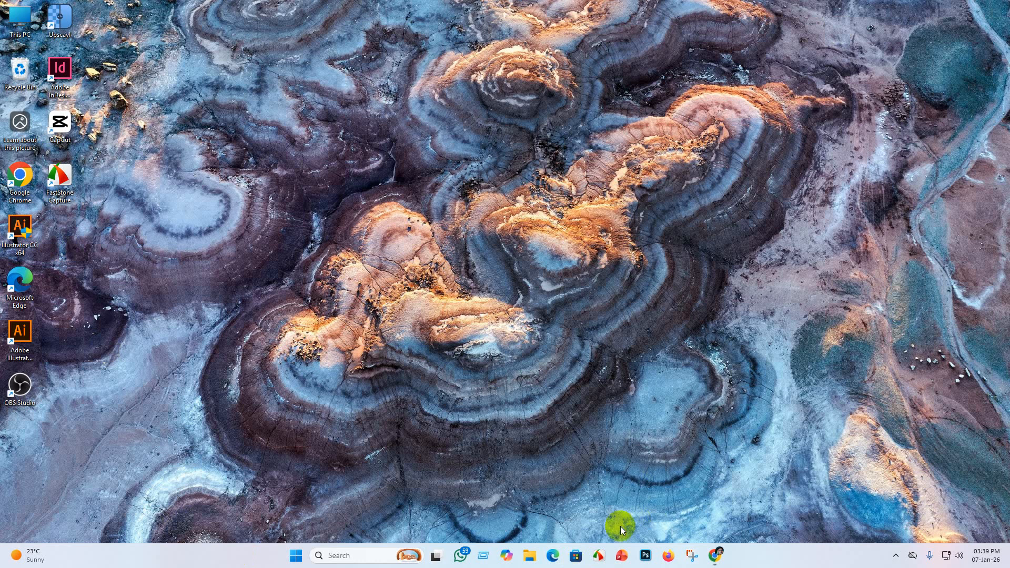
pyautogui.click(714, 554)
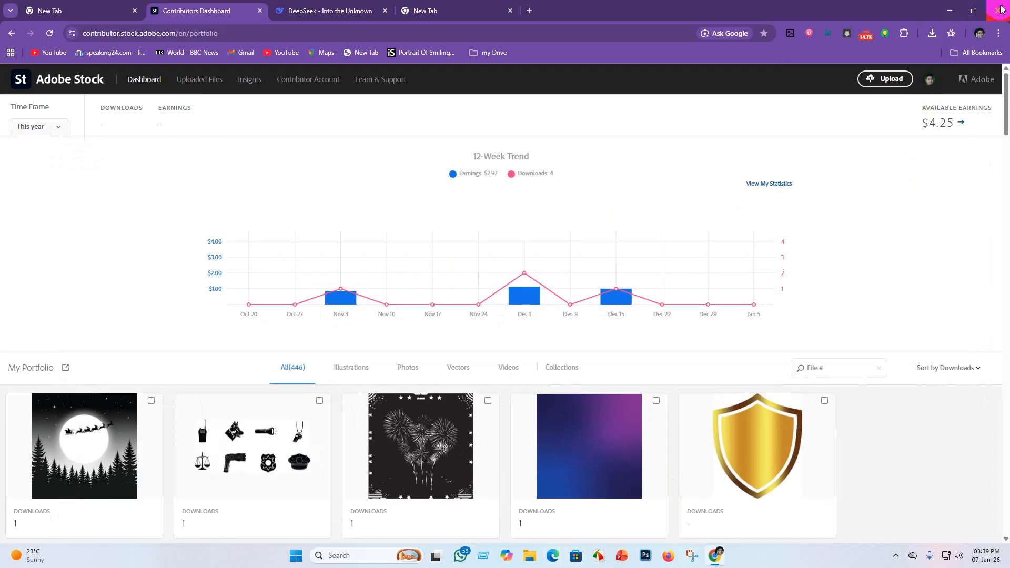
pyautogui.click(262, 11)
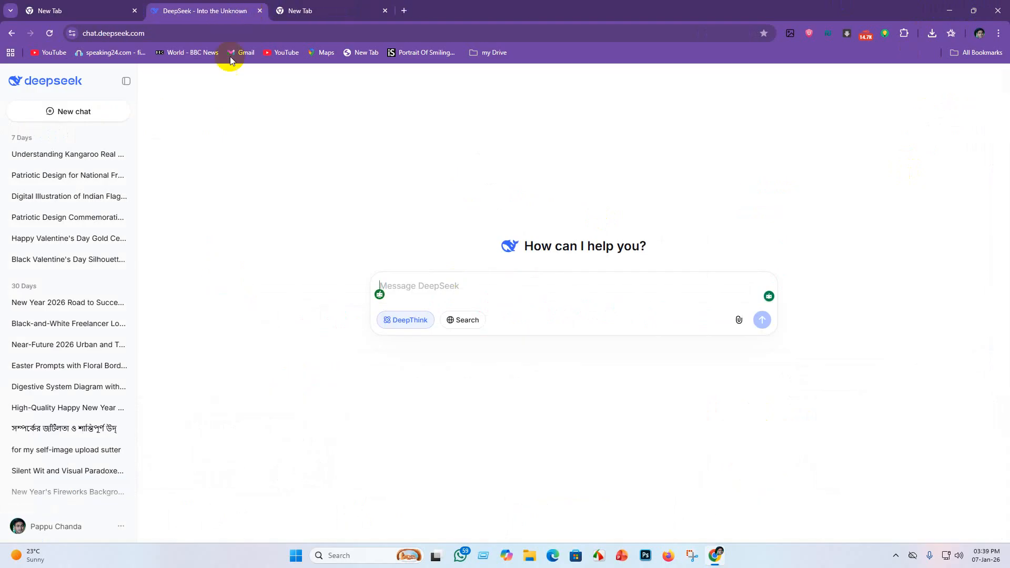
pyautogui.click(941, 8)
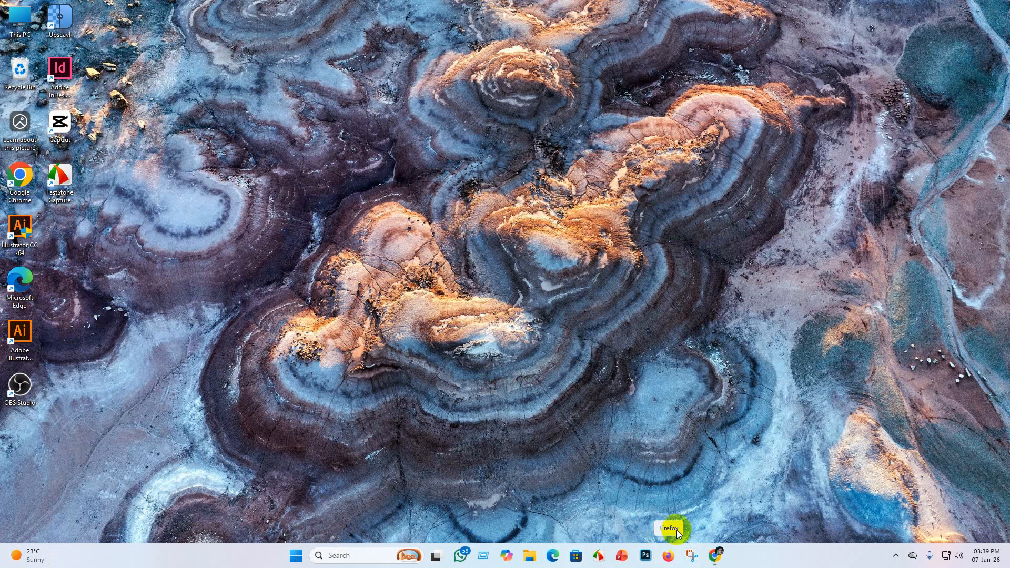
# Step: Switch to Firefox with the "account 3" profile and open the Adobe Stock contributor site
pyautogui.click(667, 556)
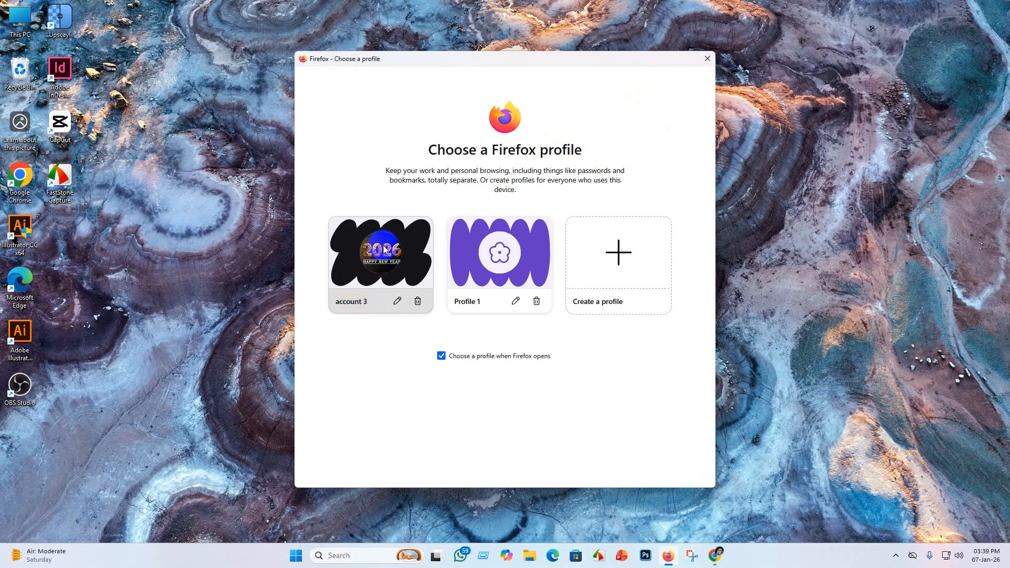
pyautogui.click(384, 250)
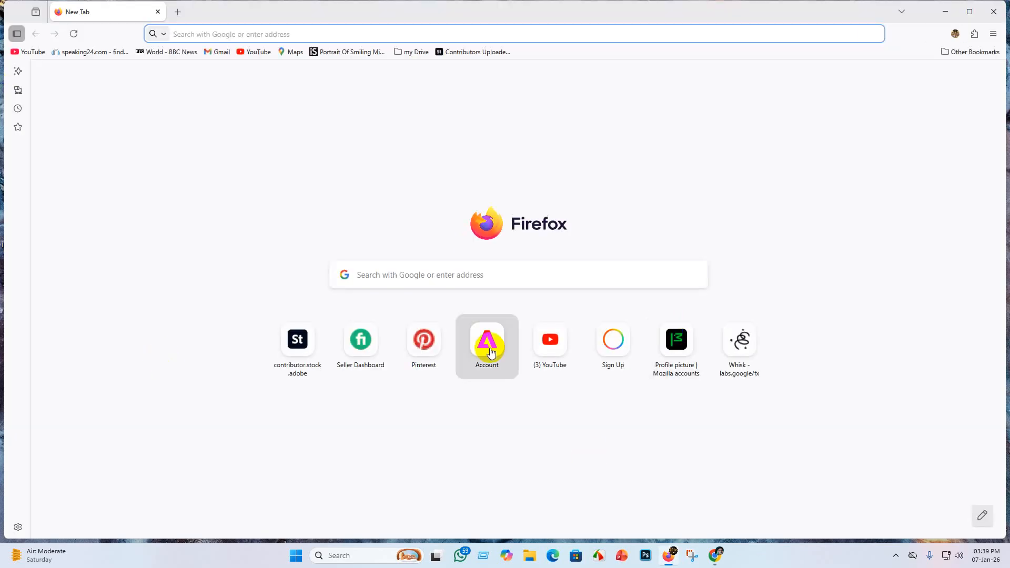
pyautogui.click(295, 351)
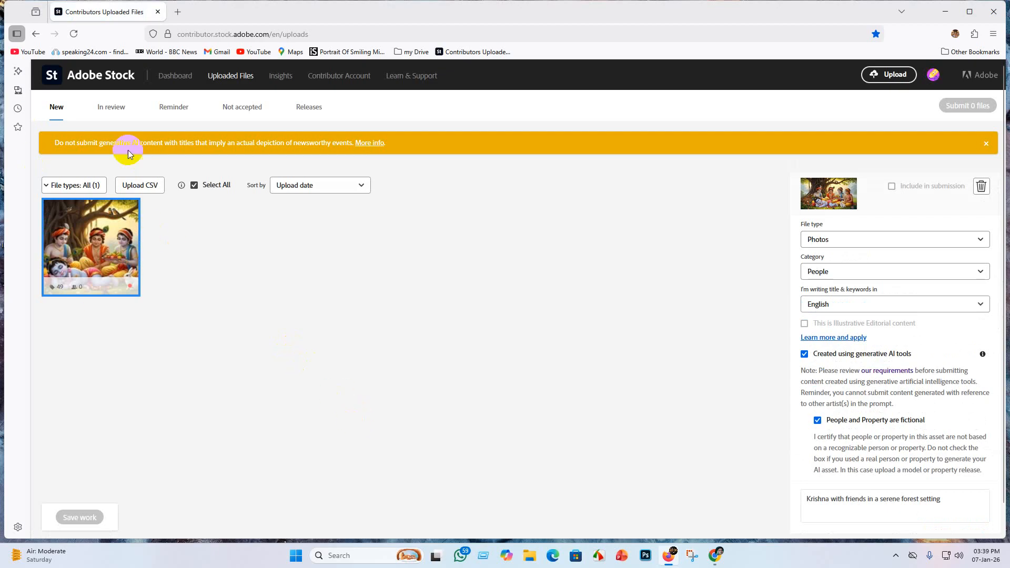
# Step: Examine this second account's dashboard, including its earnings trend and all files in My Portfolio
pyautogui.click(204, 77)
pyautogui.click(174, 75)
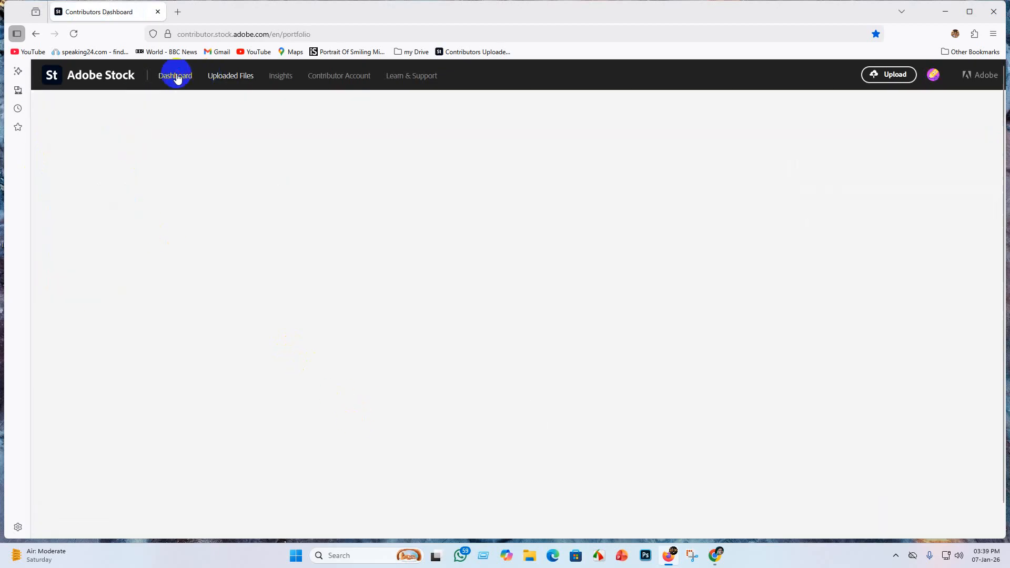
pyautogui.scroll(-10, 631, 309)
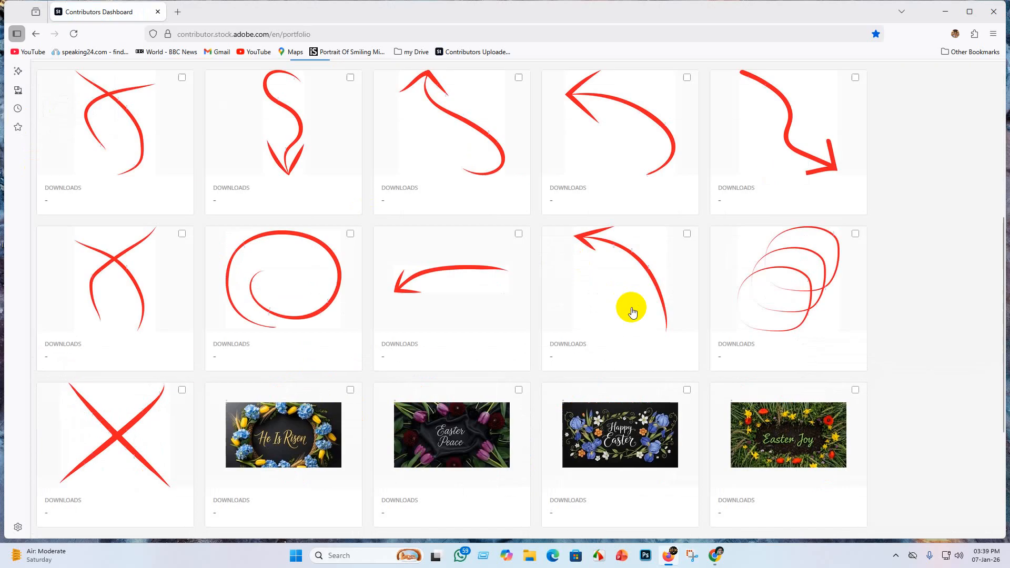
pyautogui.scroll(5, 617, 419)
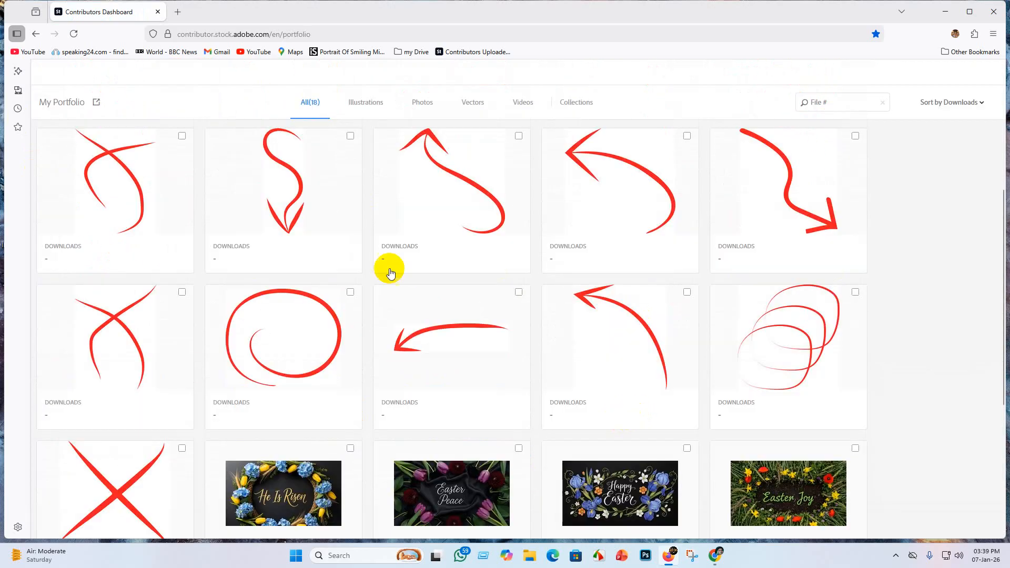
pyautogui.scroll(-4, 586, 289)
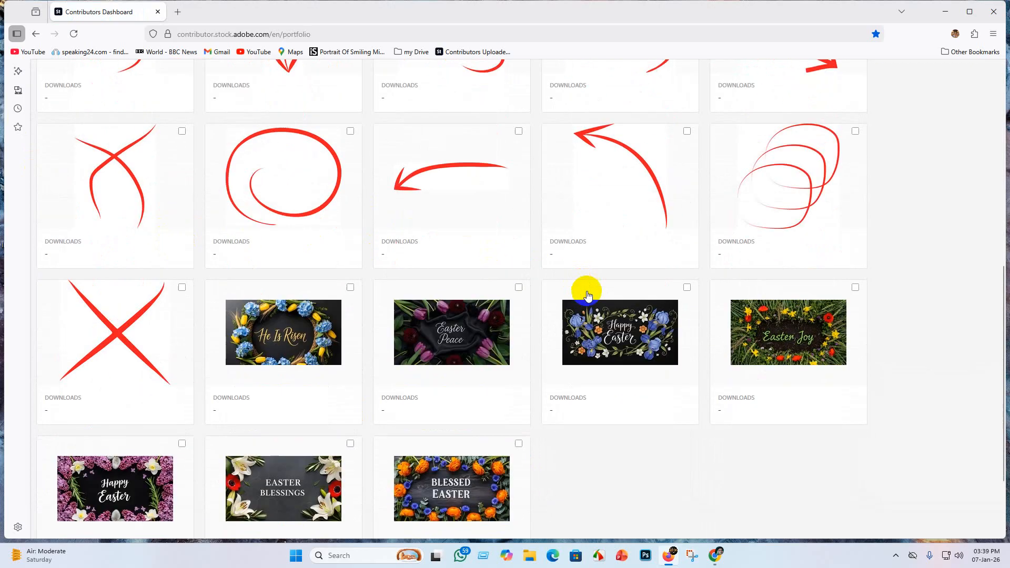
pyautogui.scroll(3, 581, 298)
pyautogui.scroll(2, 584, 296)
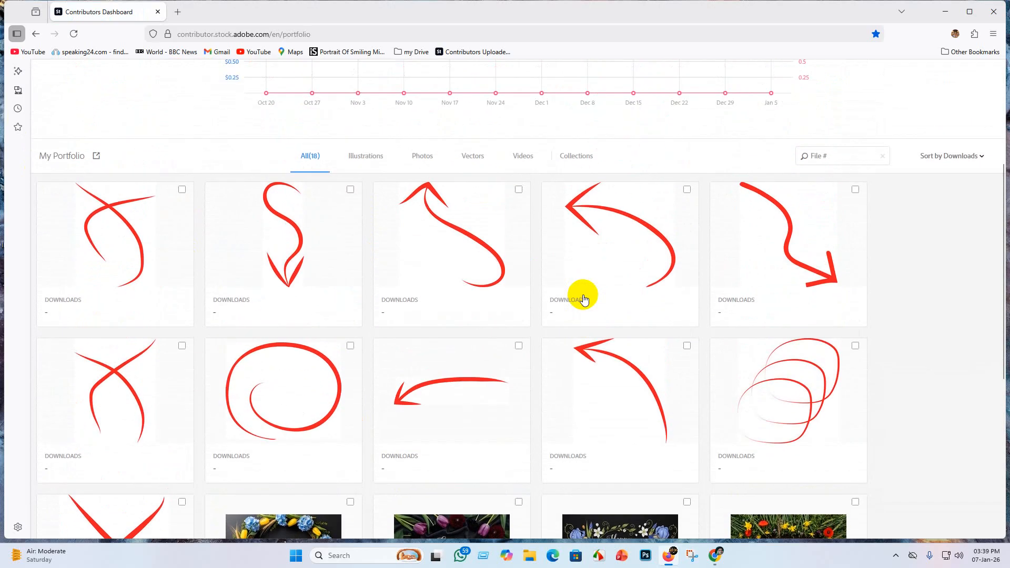
pyautogui.scroll(4, 557, 286)
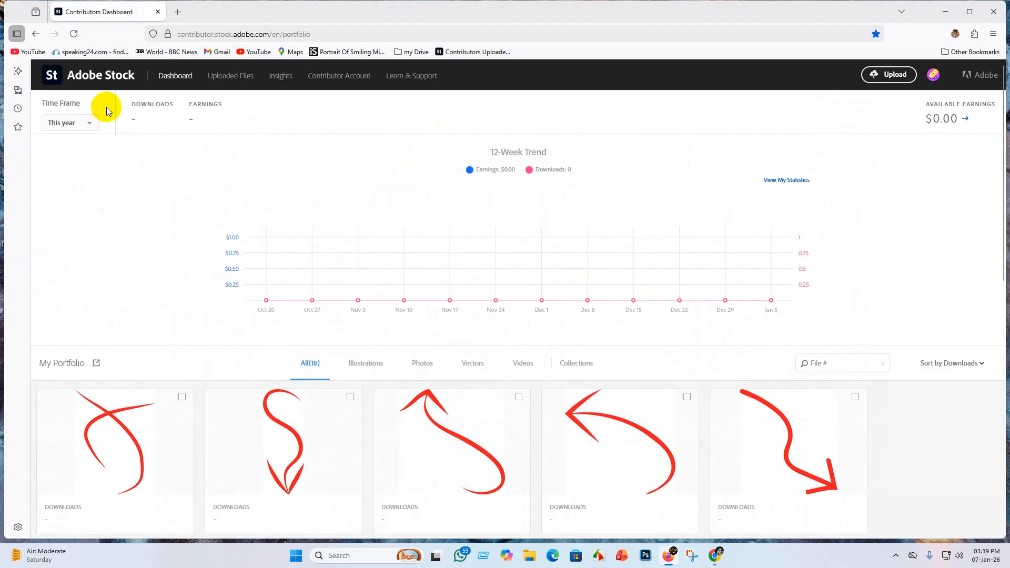
# Step: View the uploaded files that were not accepted on this account
pyautogui.click(243, 78)
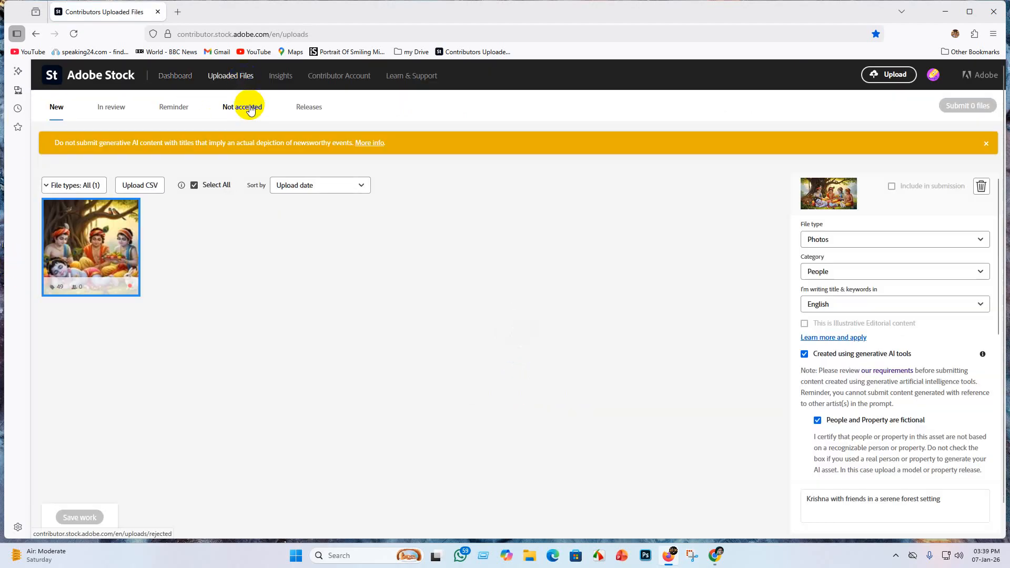
pyautogui.click(248, 108)
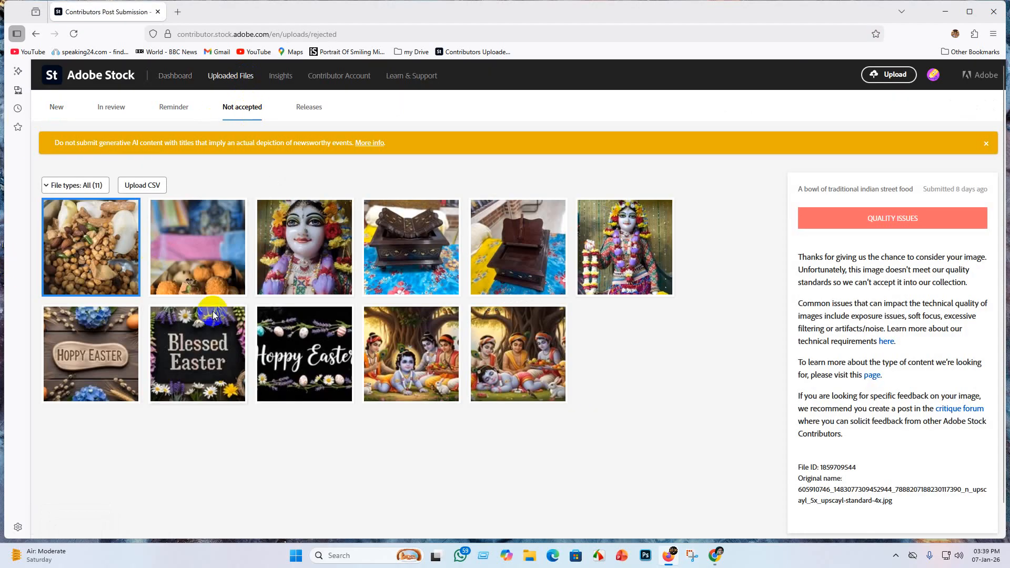
# Step: Return to the contributor dashboard and examine all files in My Portfolio, including their downloads and the 12-week trend
pyautogui.click(169, 82)
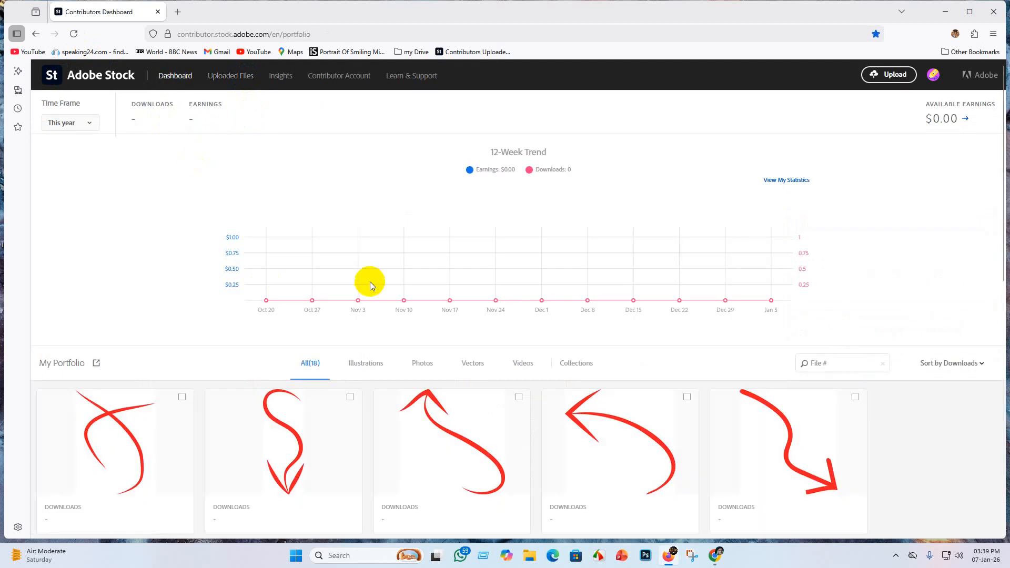
pyautogui.scroll(-7, 370, 282)
pyautogui.scroll(5, 435, 285)
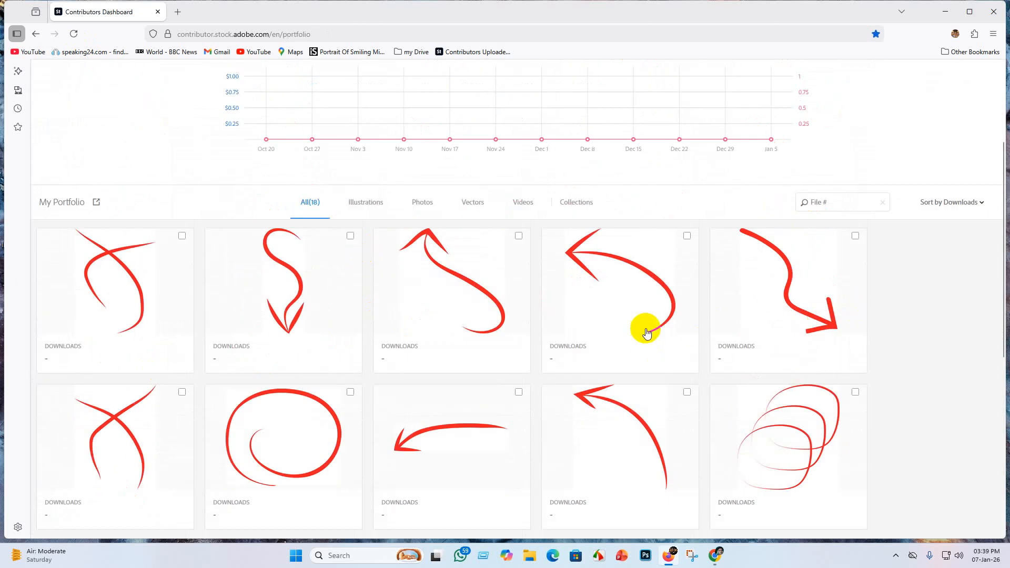
pyautogui.scroll(-2, 647, 324)
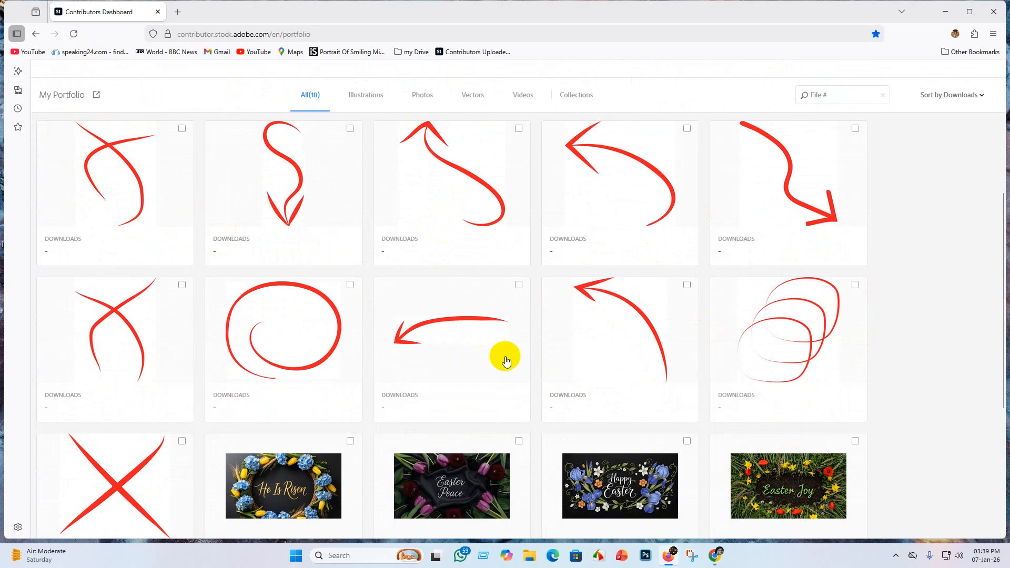
pyautogui.scroll(-4, 183, 514)
pyautogui.scroll(8, 304, 361)
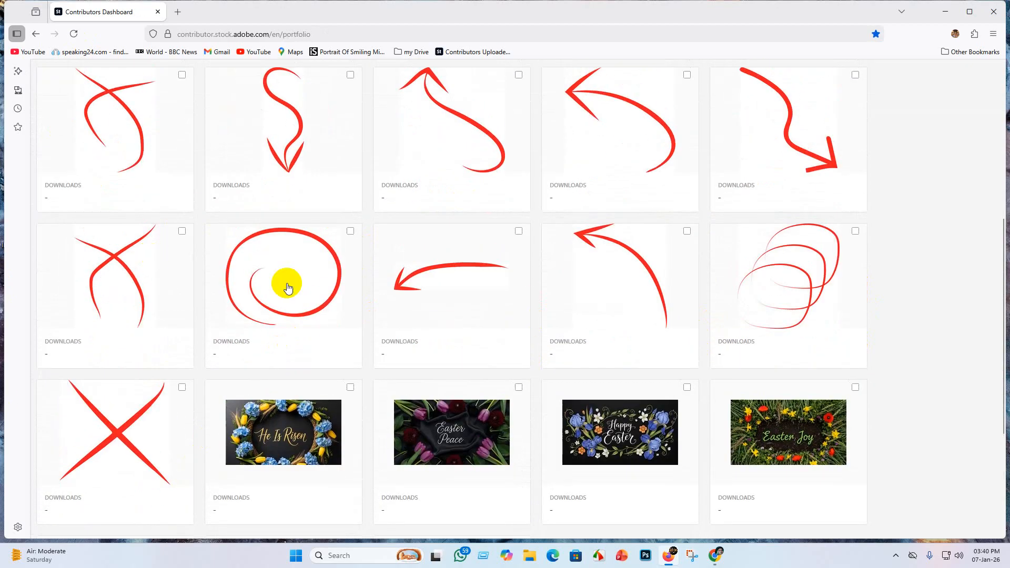
pyautogui.scroll(-3, 478, 250)
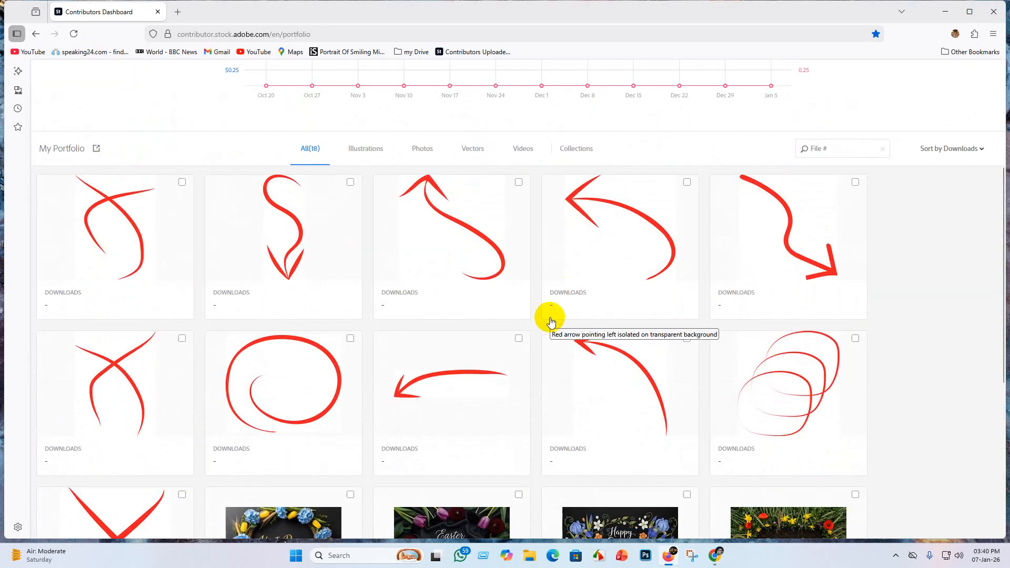
pyautogui.scroll(5, 549, 316)
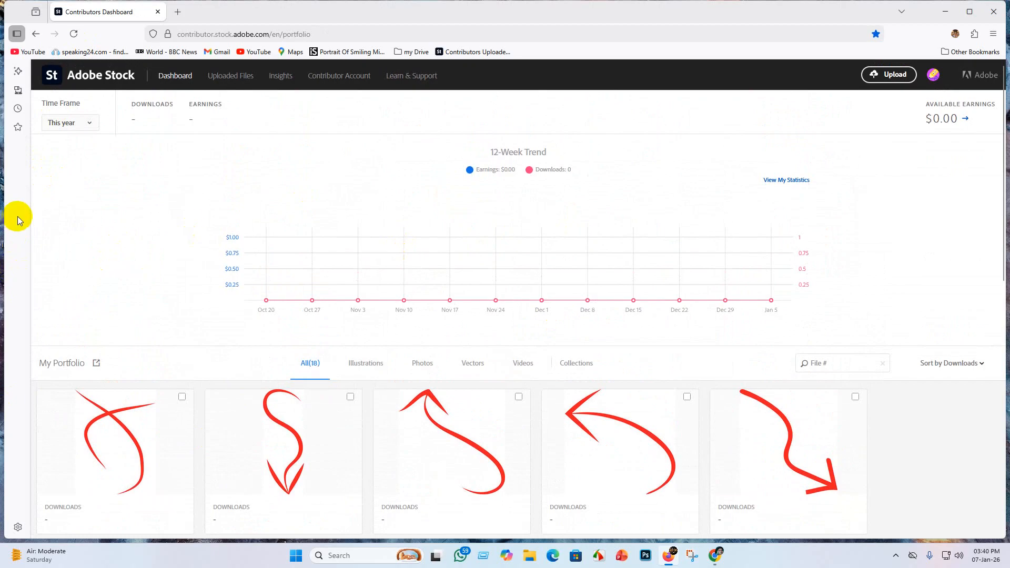
pyautogui.click(229, 100)
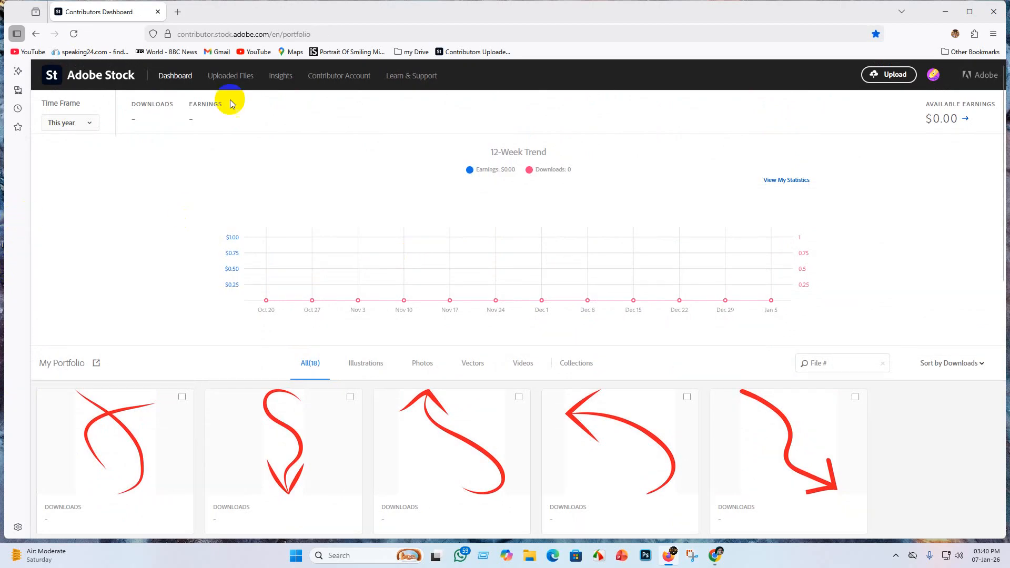
pyautogui.scroll(-4, 468, 219)
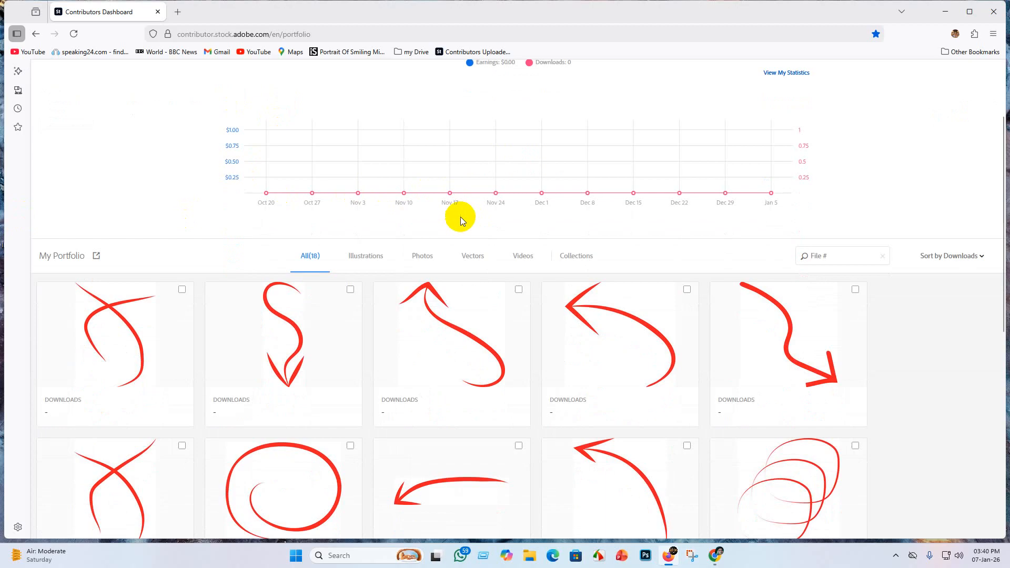
pyautogui.scroll(-4, 477, 242)
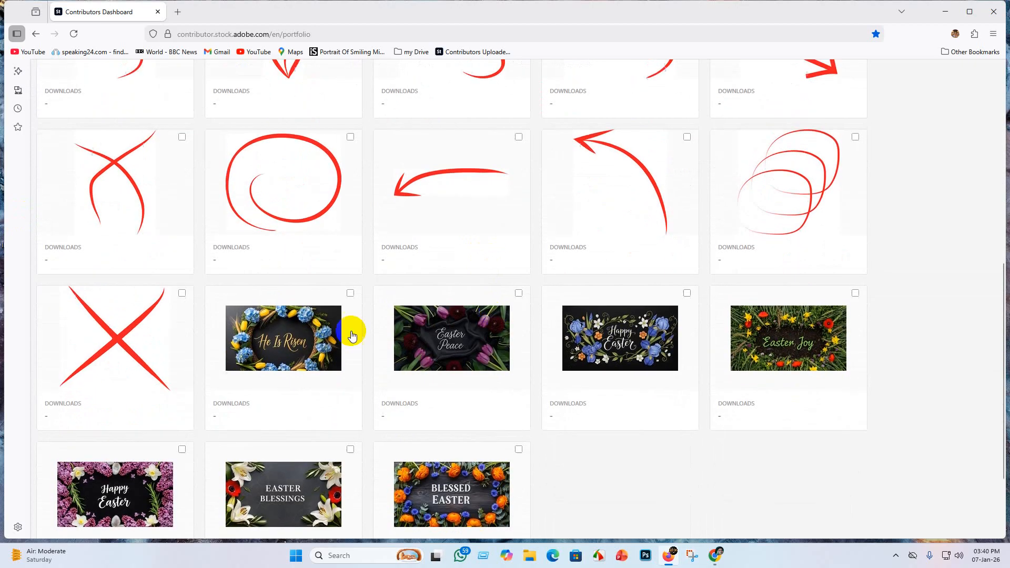
pyautogui.scroll(1, 351, 369)
pyautogui.scroll(-3, 568, 440)
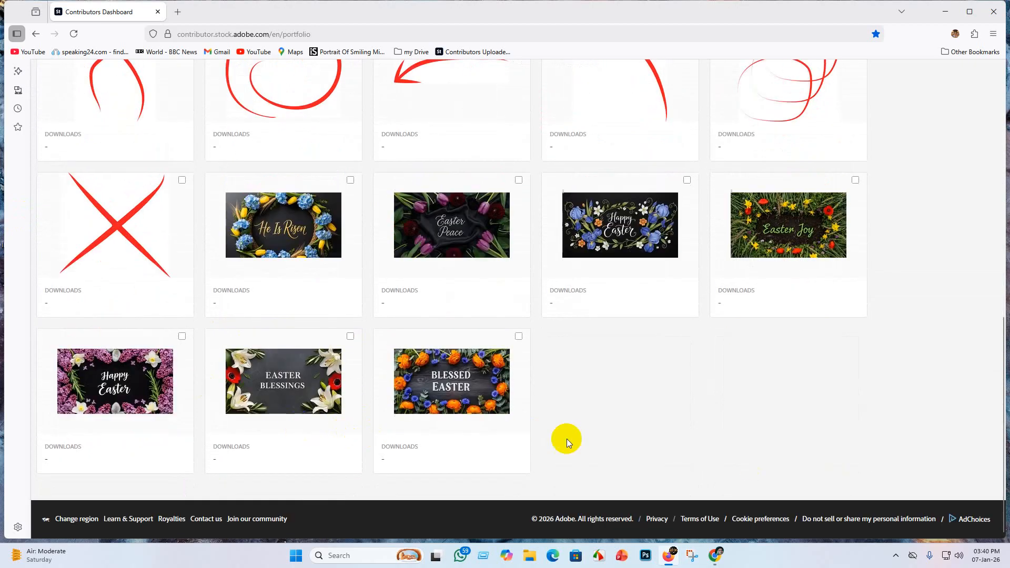
pyautogui.scroll(7, 418, 226)
pyautogui.scroll(-4, 389, 107)
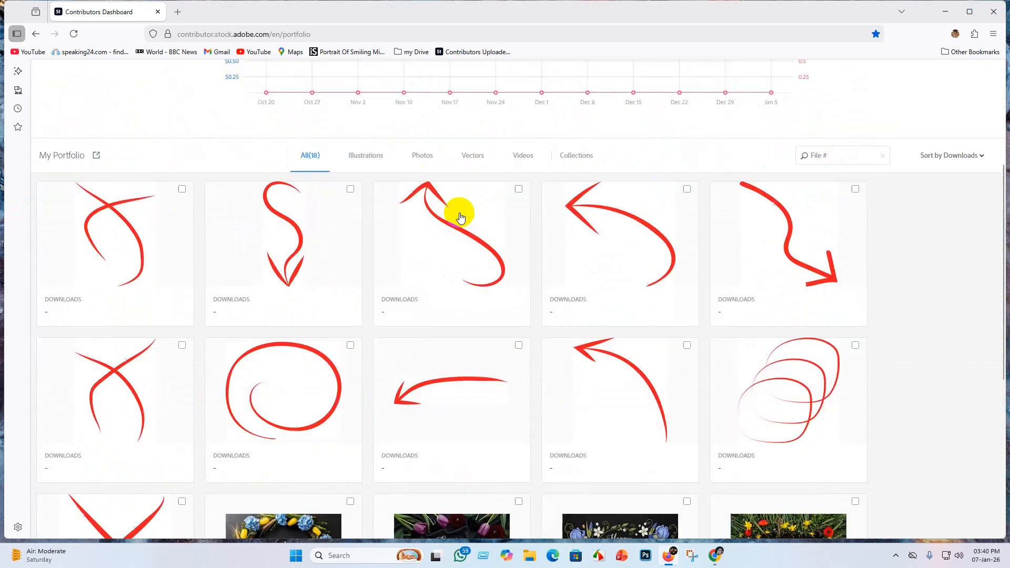
pyautogui.scroll(4, 349, 232)
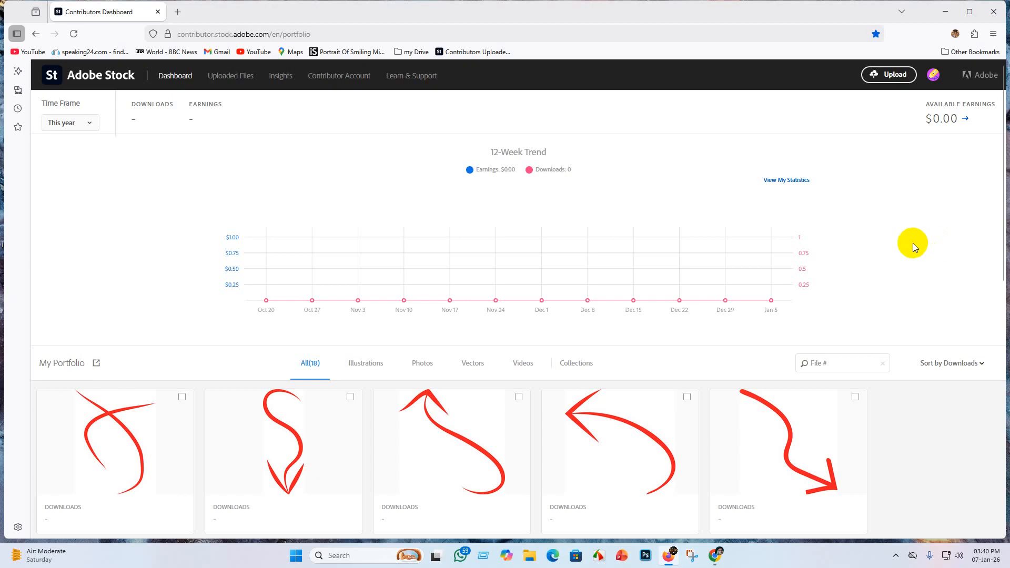
pyautogui.scroll(-2, 367, 299)
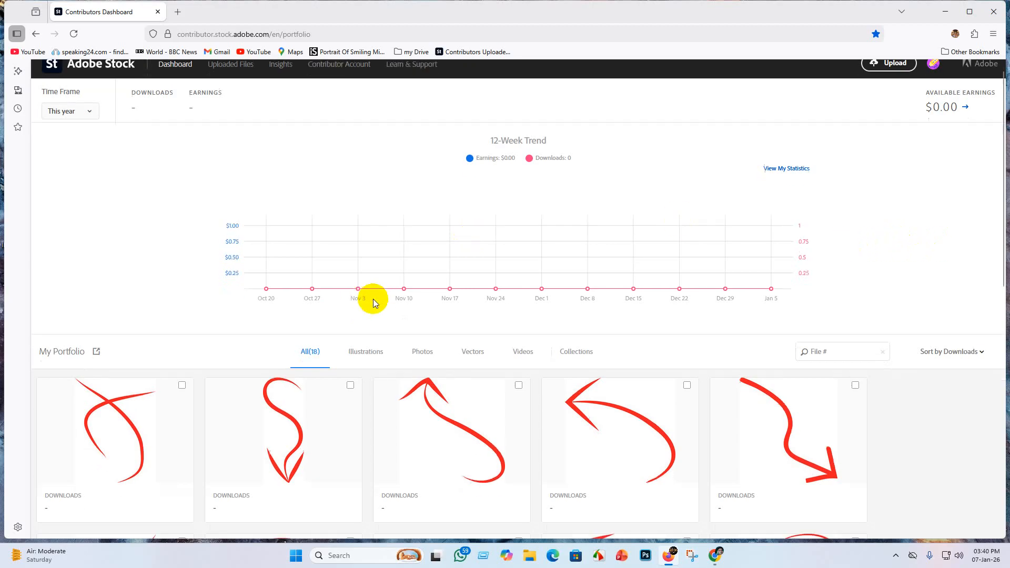
pyautogui.scroll(2, 373, 298)
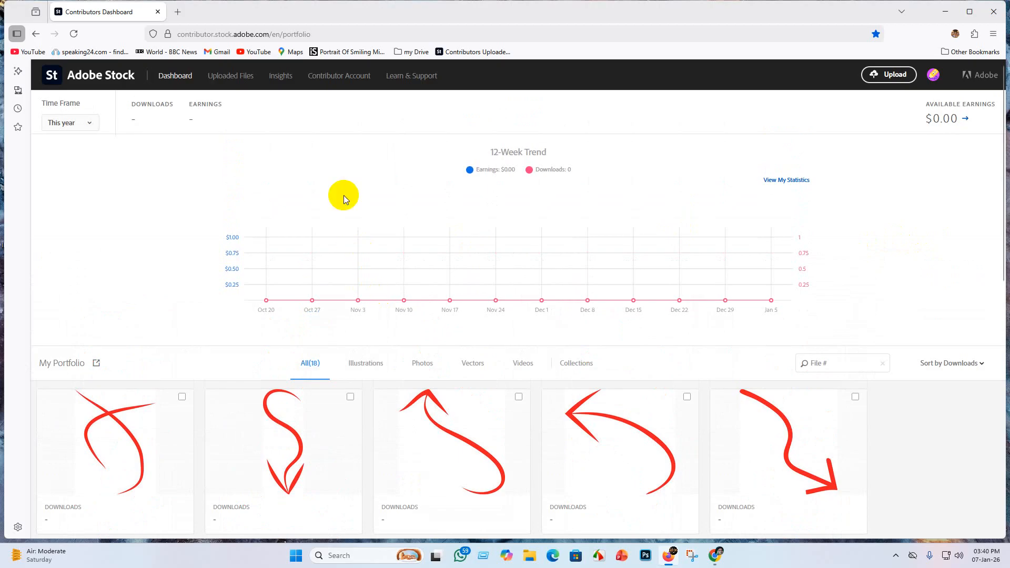
pyautogui.scroll(-3, 343, 198)
pyautogui.scroll(3, 342, 199)
pyautogui.scroll(-2, 288, 208)
pyautogui.scroll(2, 309, 254)
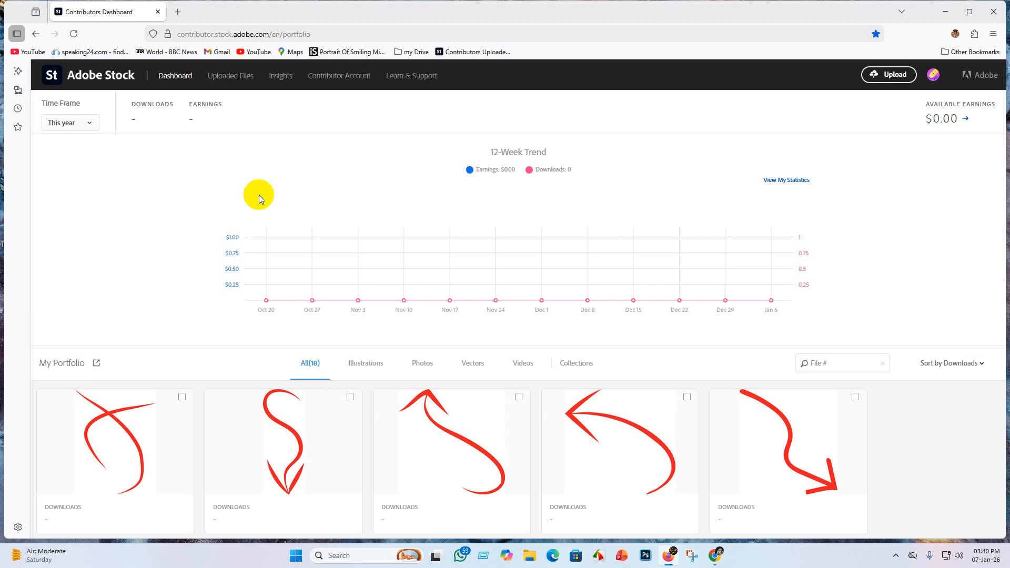
# Step: Minimize Firefox and open Google Chrome with the third profile in the first row of the profile chooser
pyautogui.click(942, 12)
pyautogui.doubleClick(20, 178)
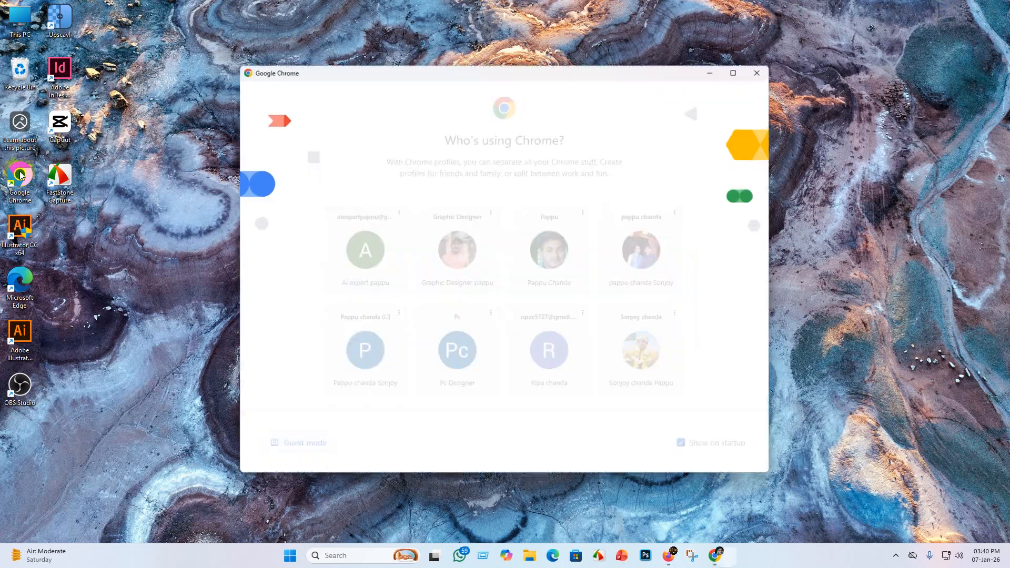
pyautogui.click(541, 265)
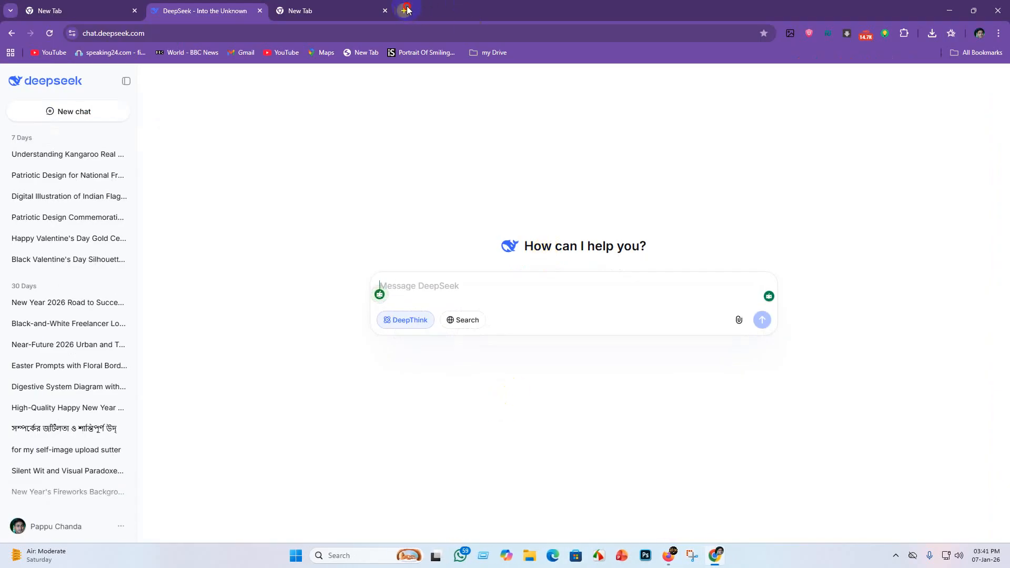
# Step: Search Google for "virtual number" in a new tab and open the receive-smss.com site
pyautogui.click(404, 10)
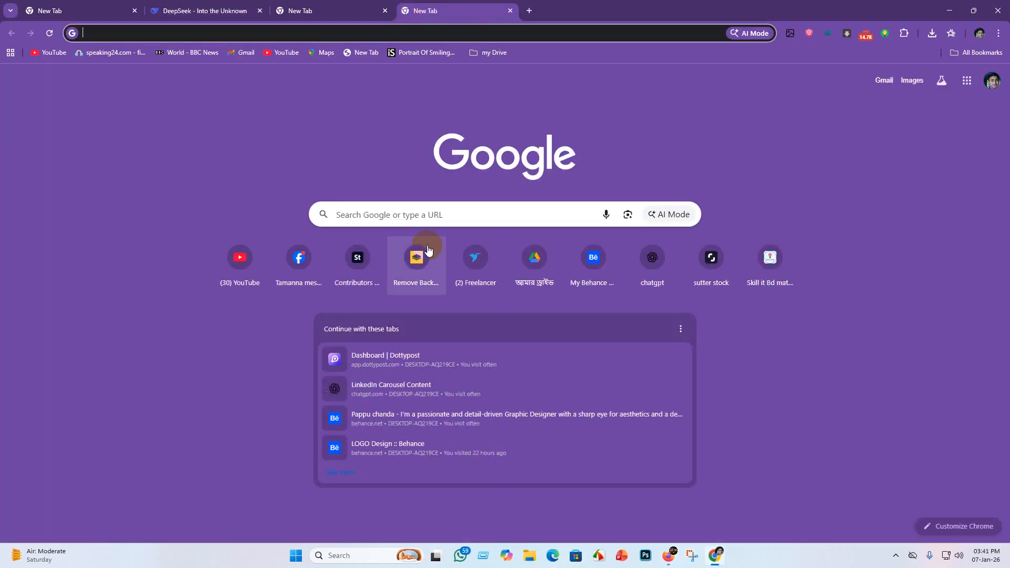
pyautogui.click(412, 217)
pyautogui.write('v')
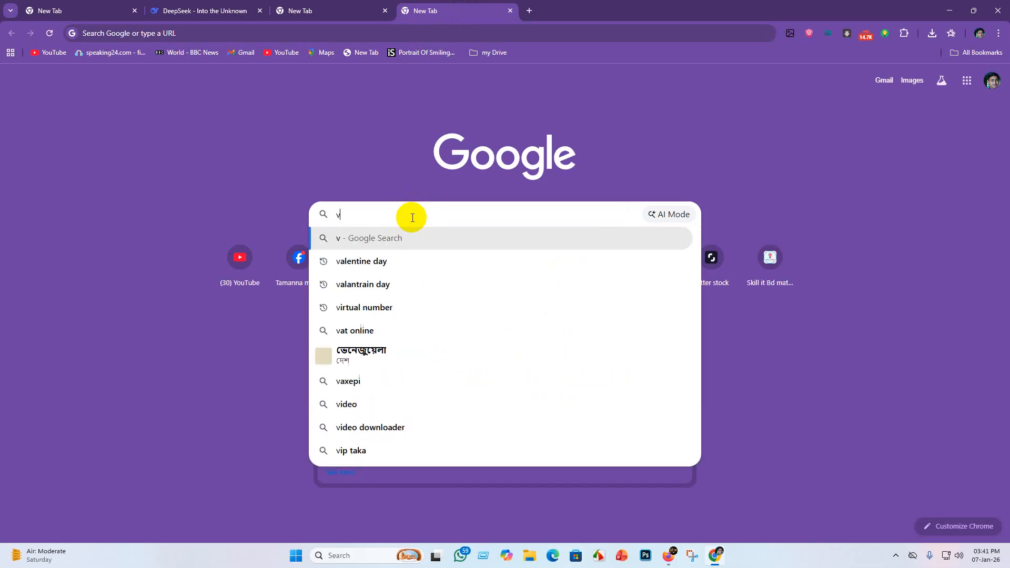
pyautogui.write('a')
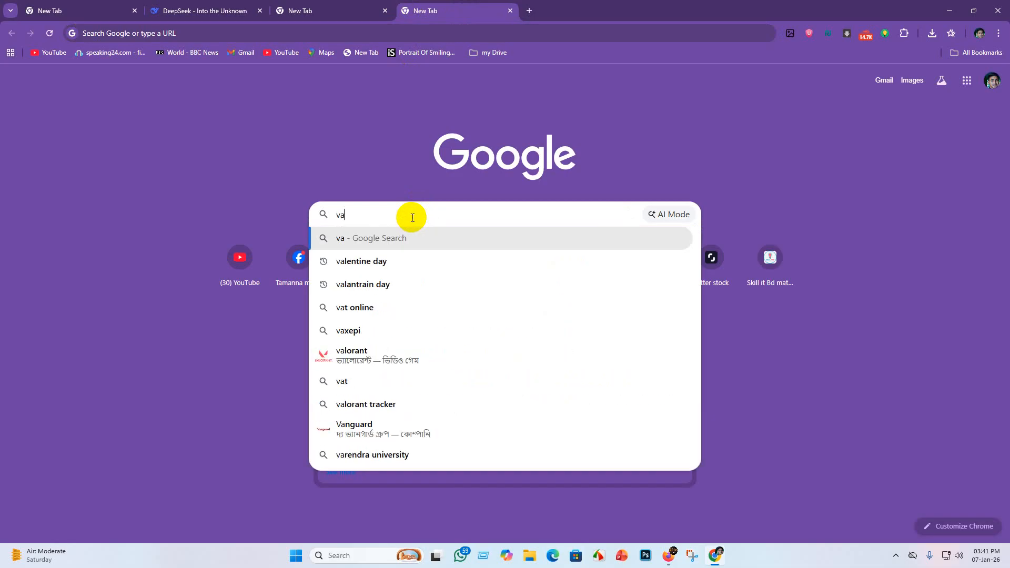
pyautogui.write('y')
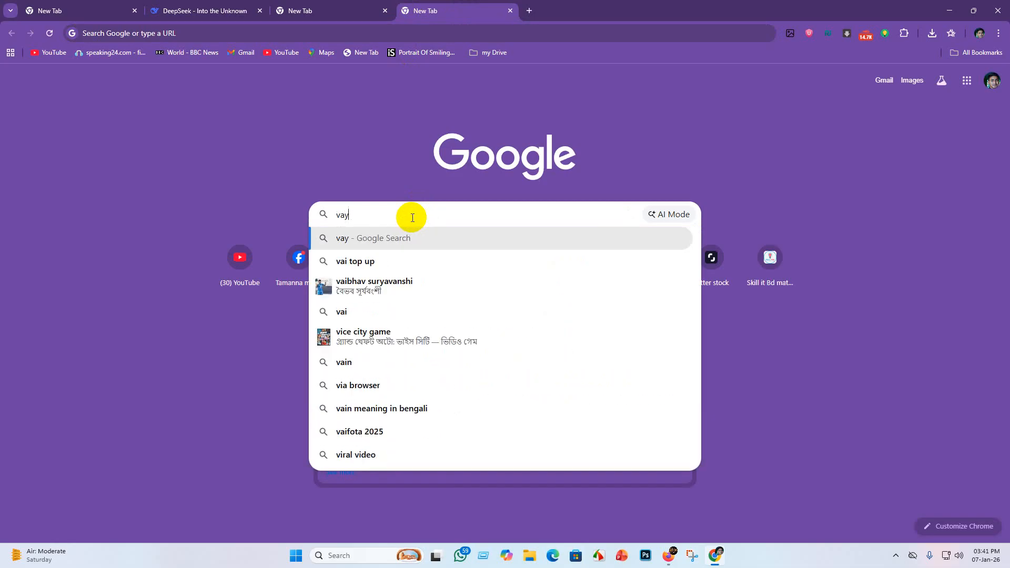
pyautogui.write('tua')
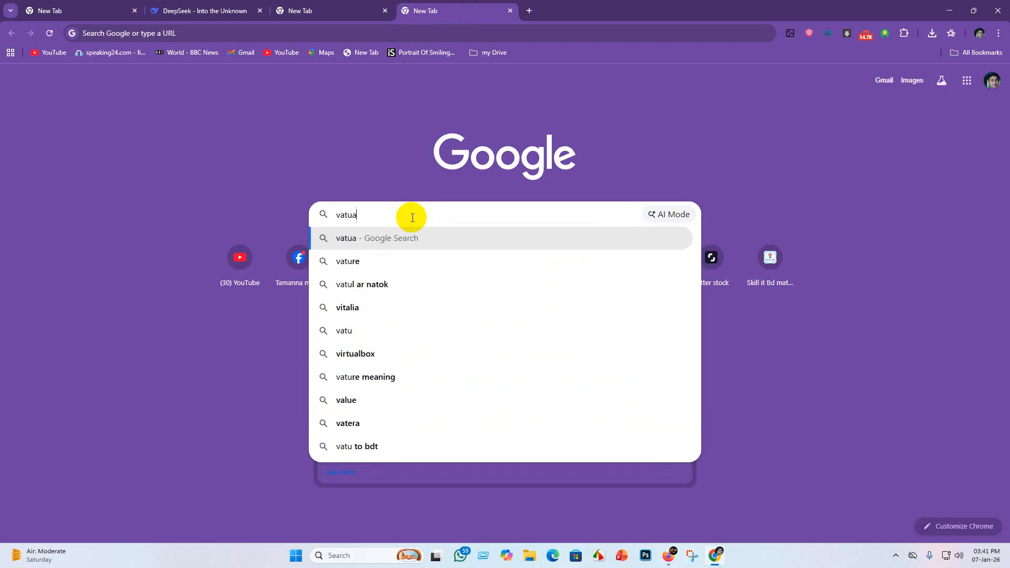
pyautogui.write('l number')
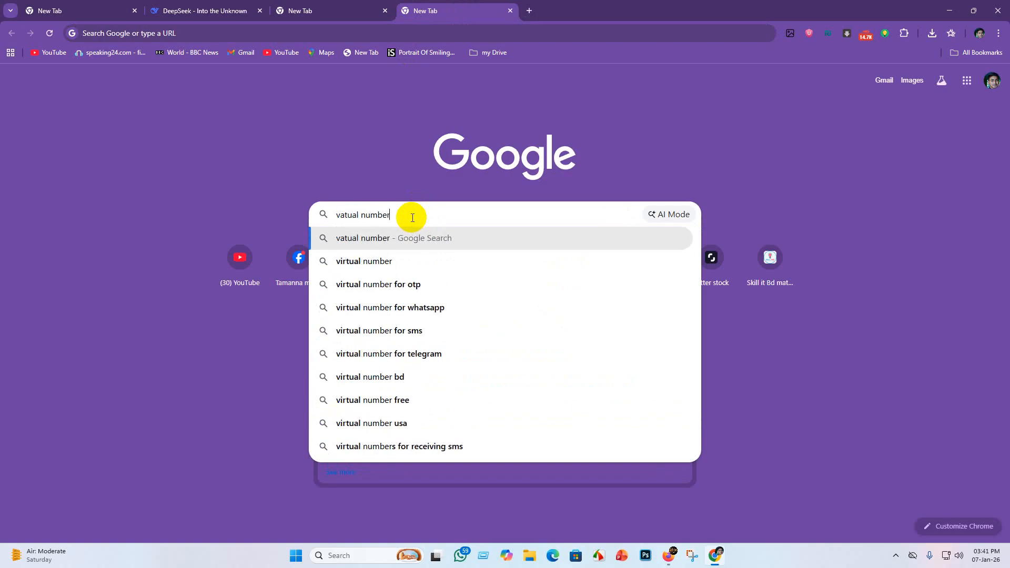
pyautogui.click(405, 261)
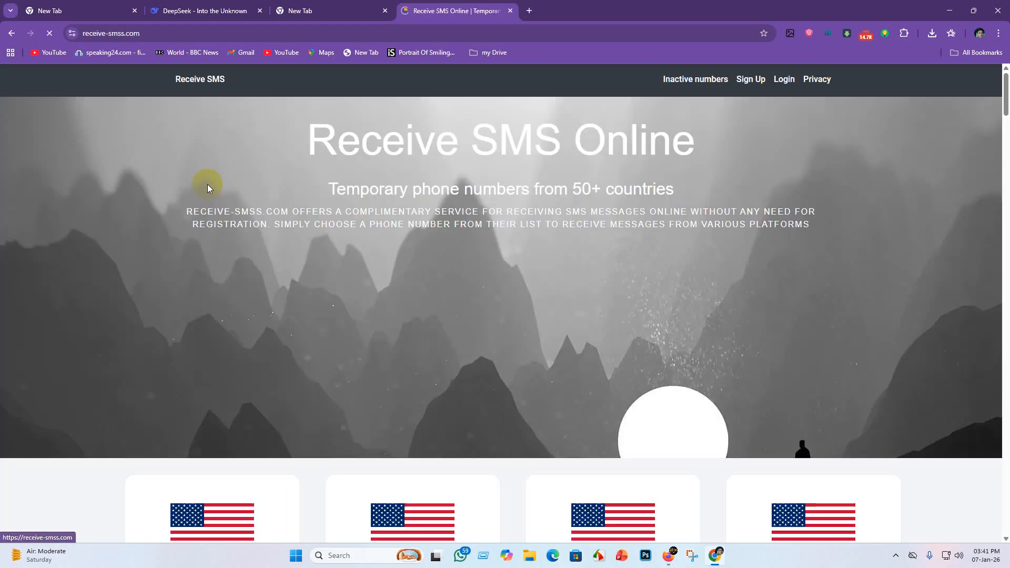
# Step: Open the page of the first listed United States temporary phone number and look over its usage notes
pyautogui.scroll(-8, 253, 244)
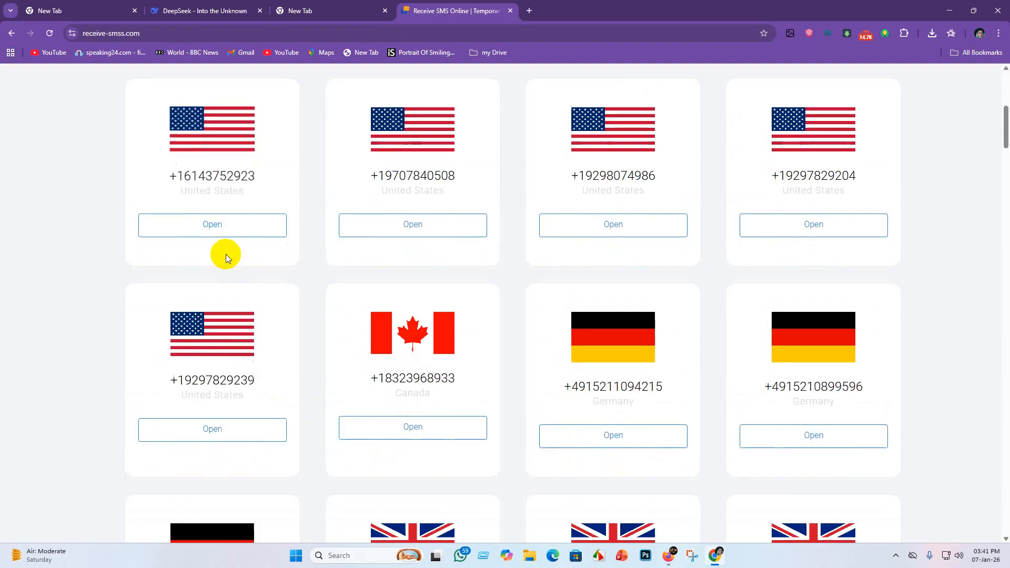
pyautogui.click(216, 225)
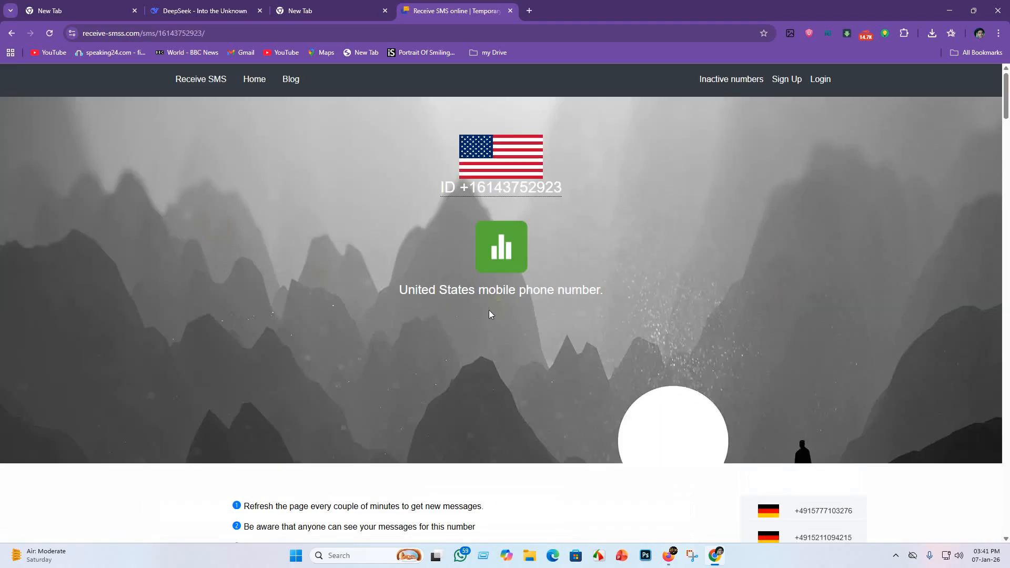
pyautogui.scroll(-4, 514, 348)
pyautogui.scroll(4, 513, 348)
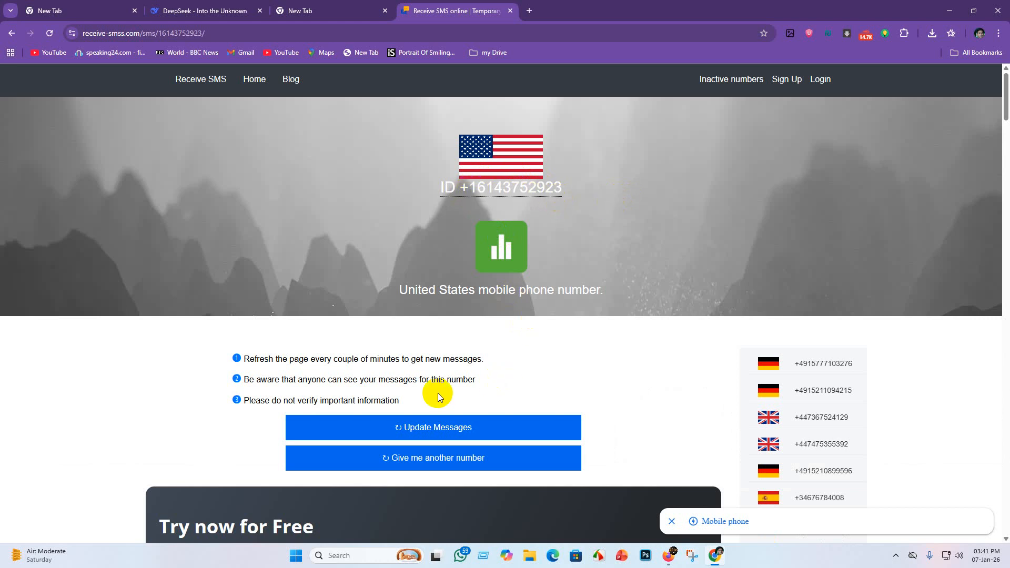
# Step: Update the received messages for this United States number
pyautogui.scroll(-4, 437, 393)
pyautogui.click(433, 235)
pyautogui.click(428, 430)
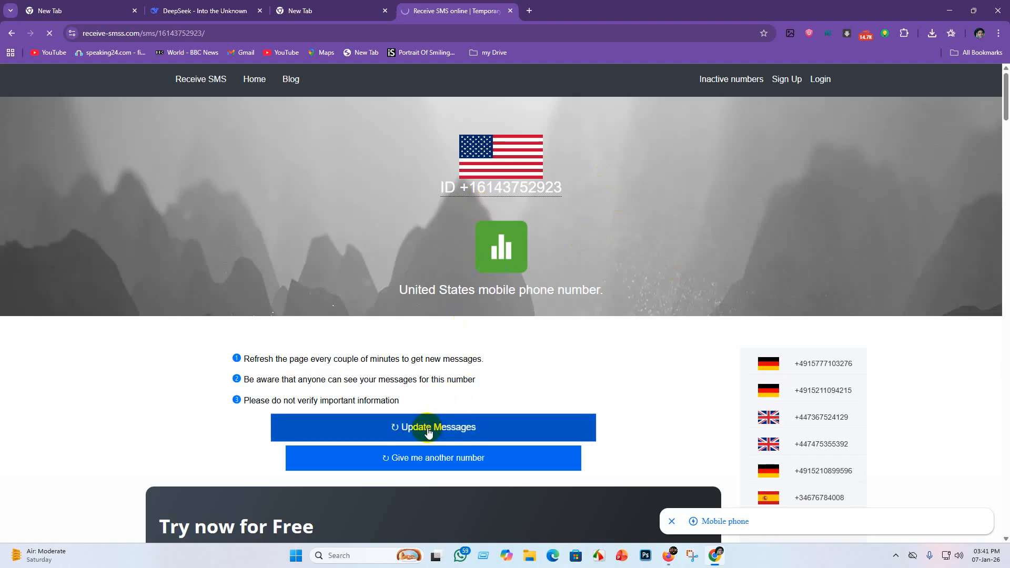
# Step: Examine the number's received messages and usage notes, highlighting the verification code in the Office 365 message
pyautogui.scroll(-5, 473, 384)
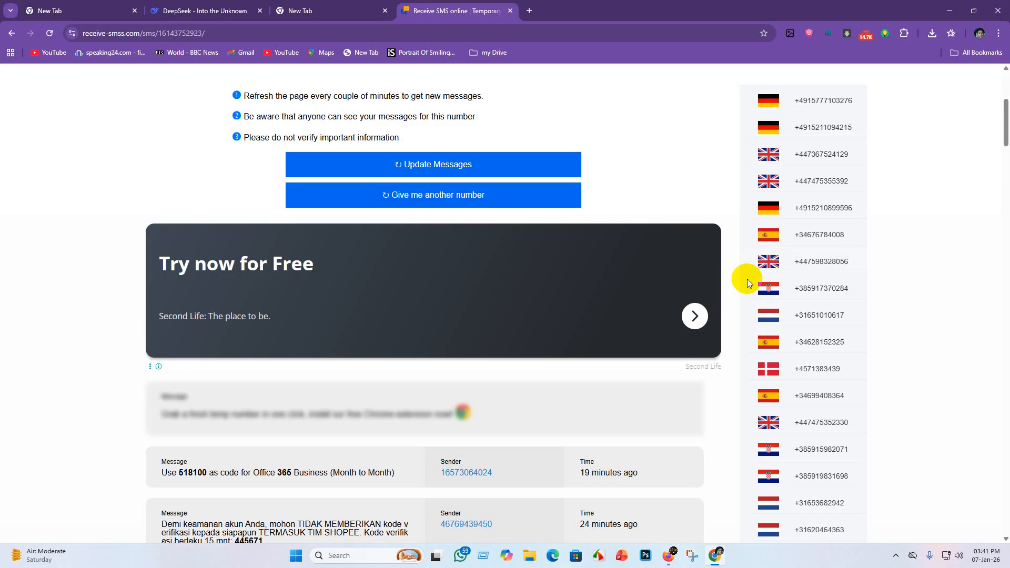
pyautogui.scroll(-2, 578, 326)
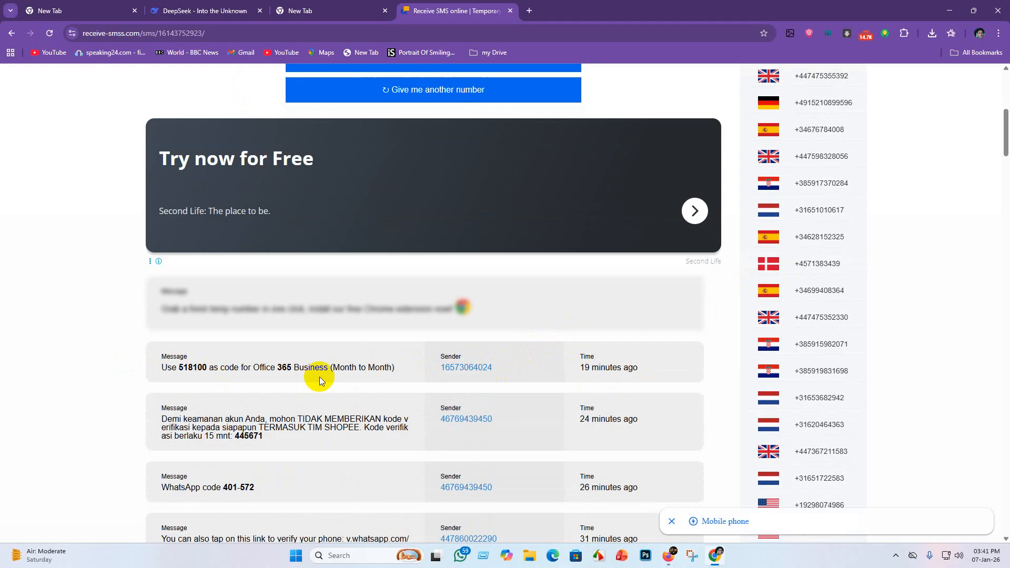
pyautogui.doubleClick(196, 371)
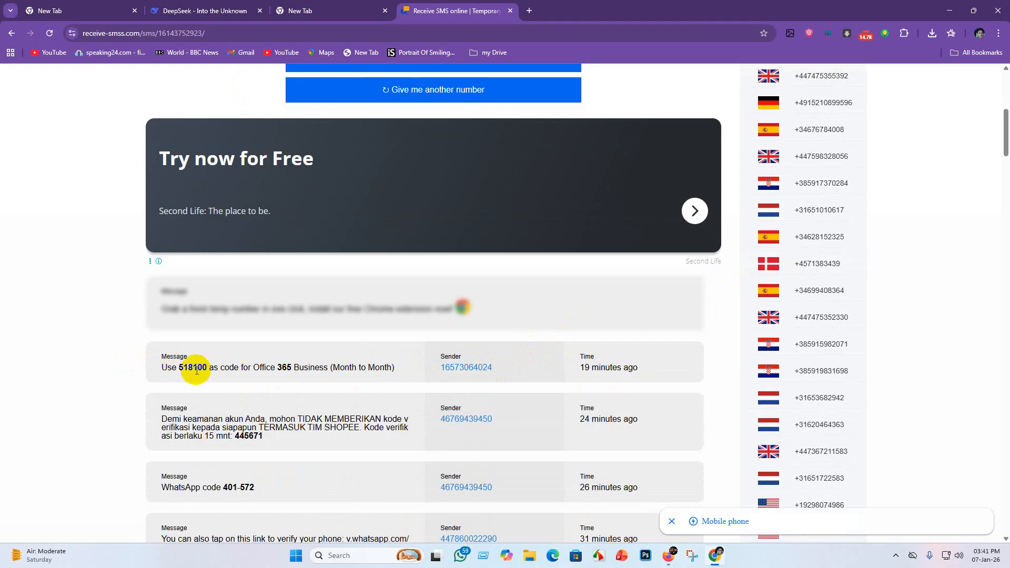
pyautogui.scroll(7, 410, 300)
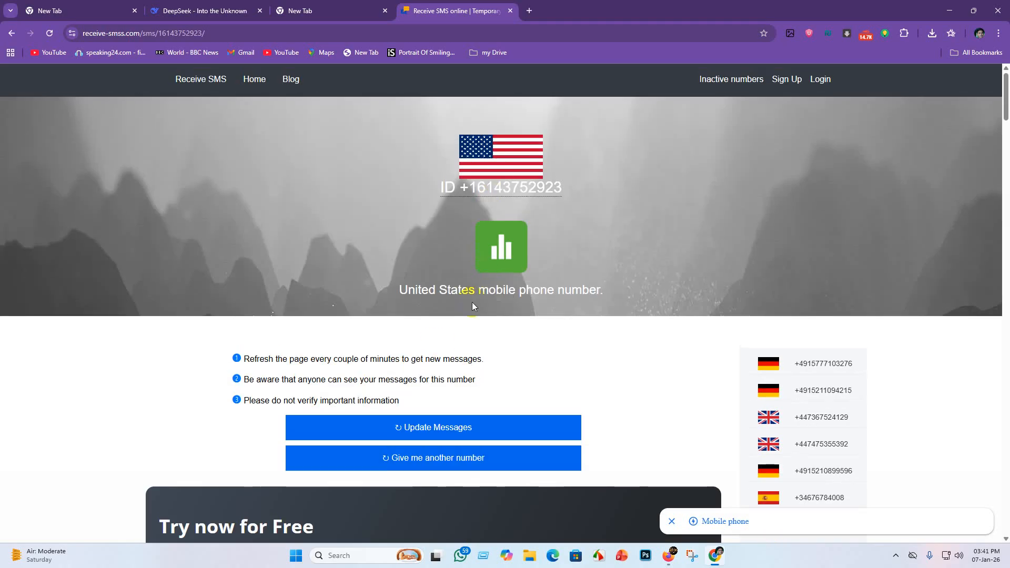
pyautogui.scroll(-5, 472, 301)
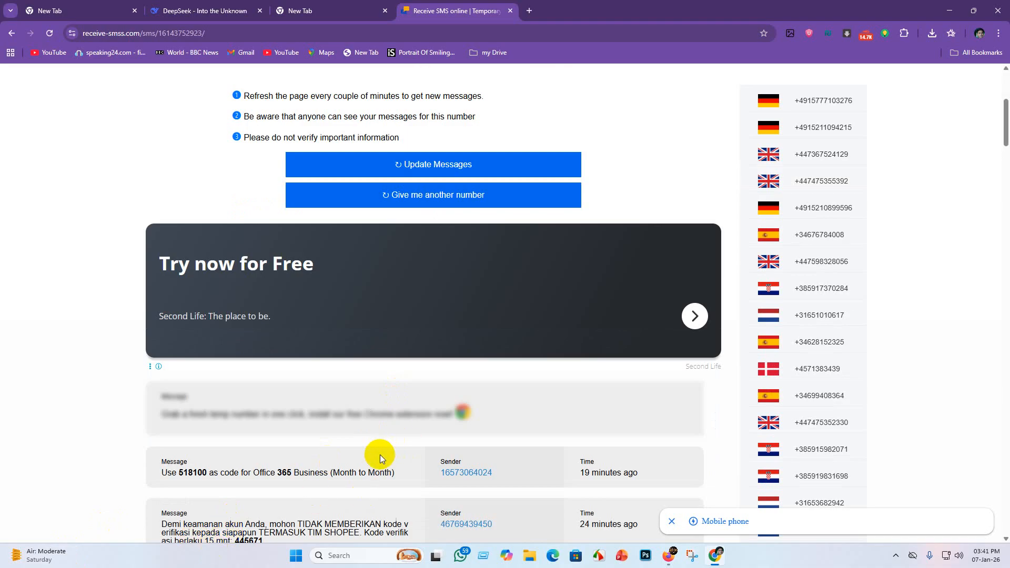
pyautogui.scroll(5, 381, 454)
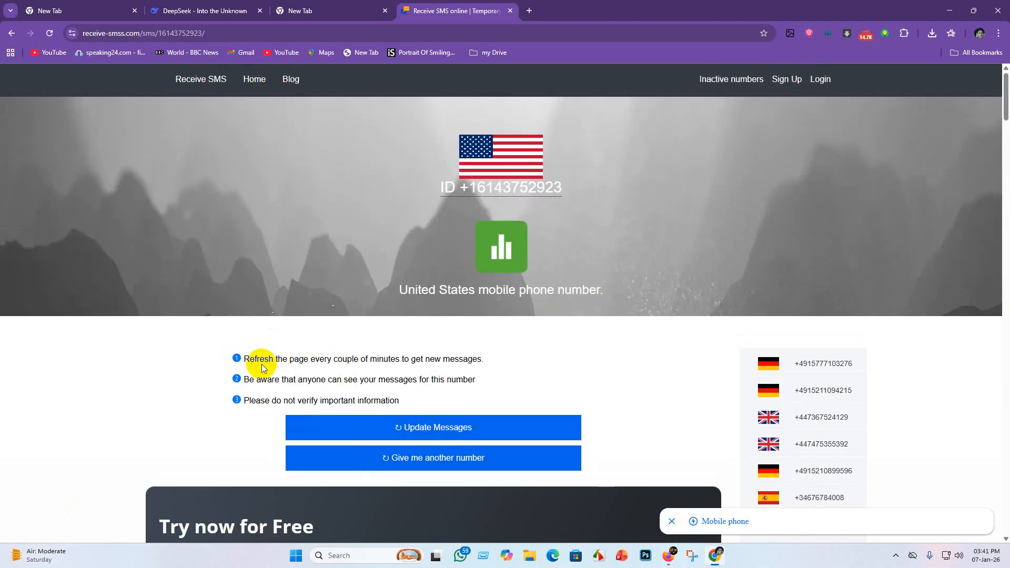
pyautogui.scroll(-2, 261, 371)
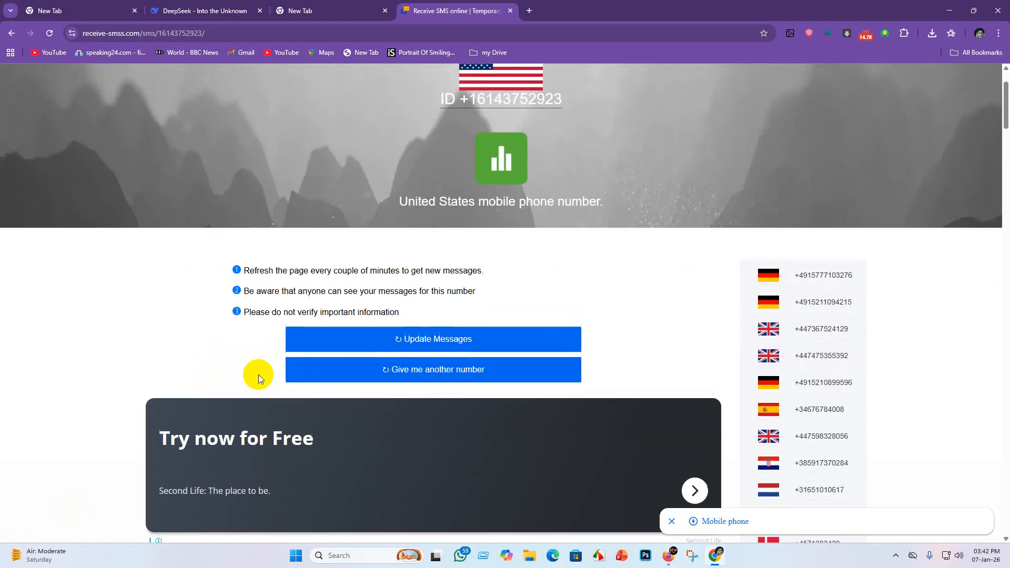
# Step: Review the temporary United States number's usage notes and its list of received messages
pyautogui.scroll(2, 259, 376)
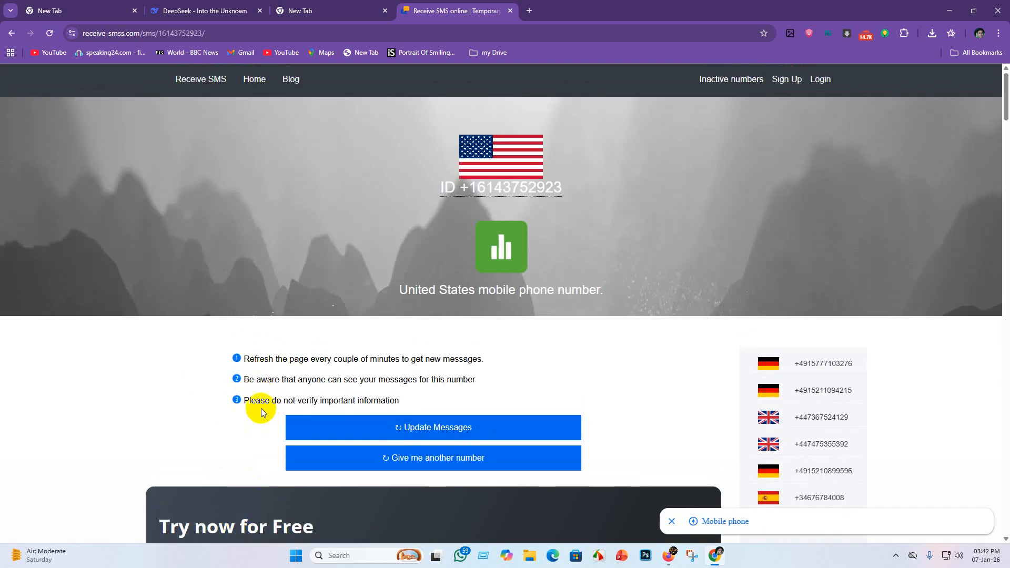
pyautogui.scroll(-4, 260, 408)
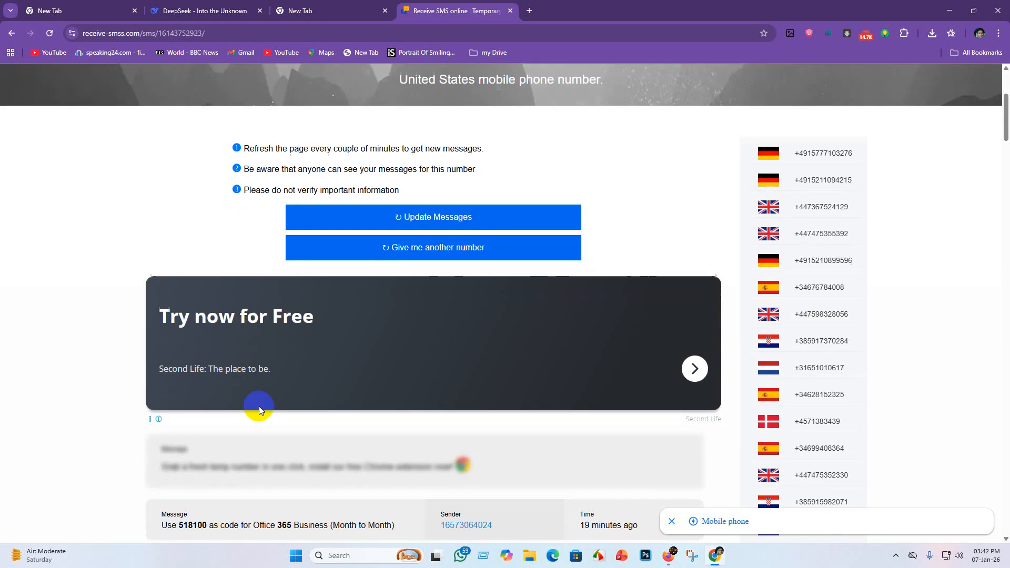
pyautogui.scroll(4, 258, 406)
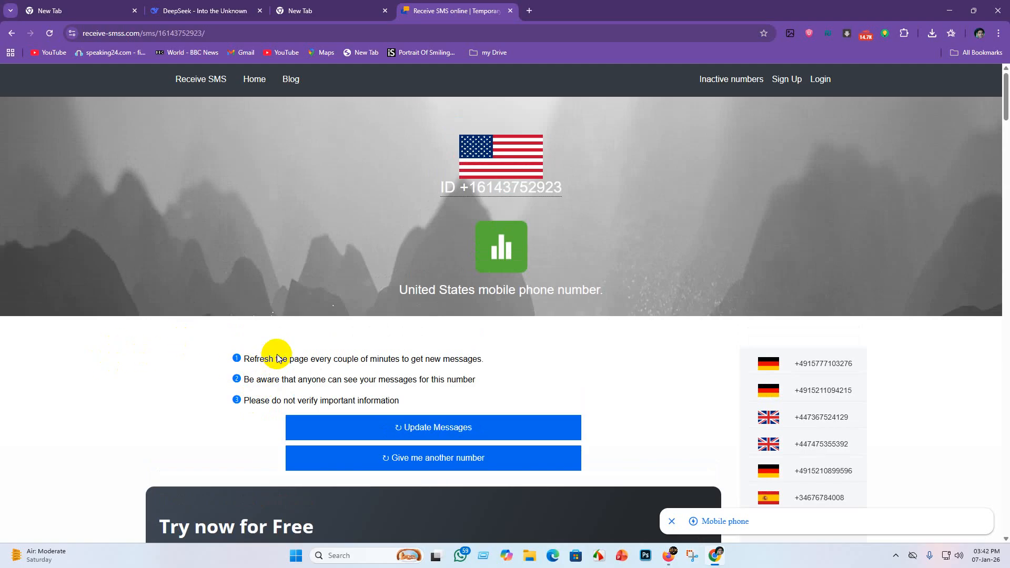
pyautogui.scroll(-10, 576, 210)
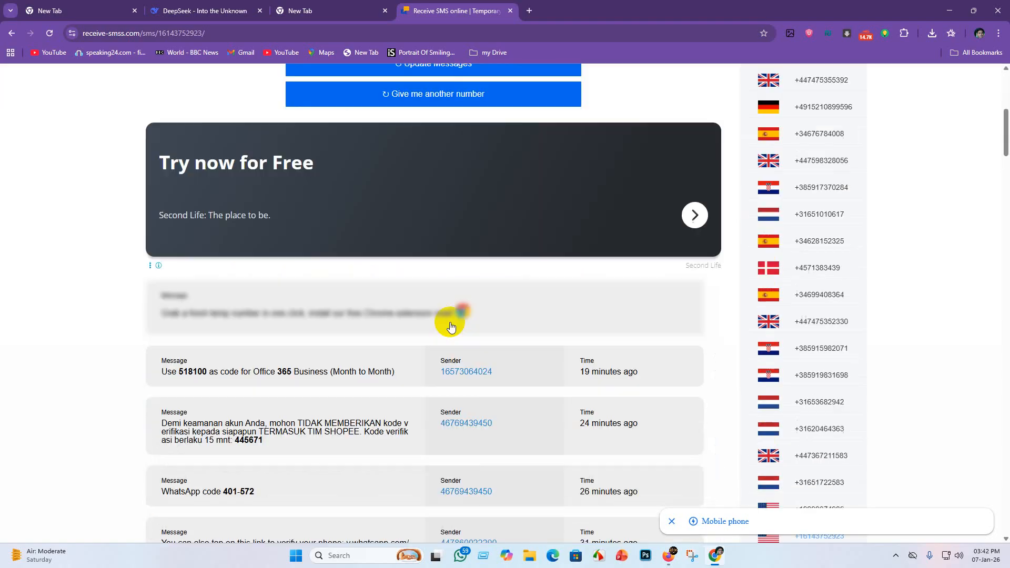
pyautogui.scroll(10, 458, 337)
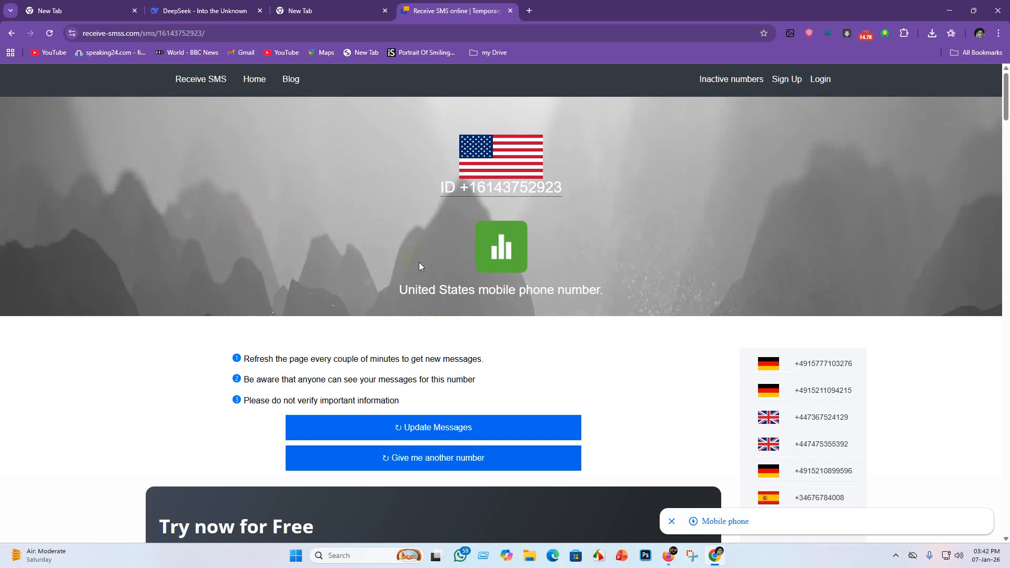
# Step: Copy the temporary United States phone number and close its page
pyautogui.click(539, 188)
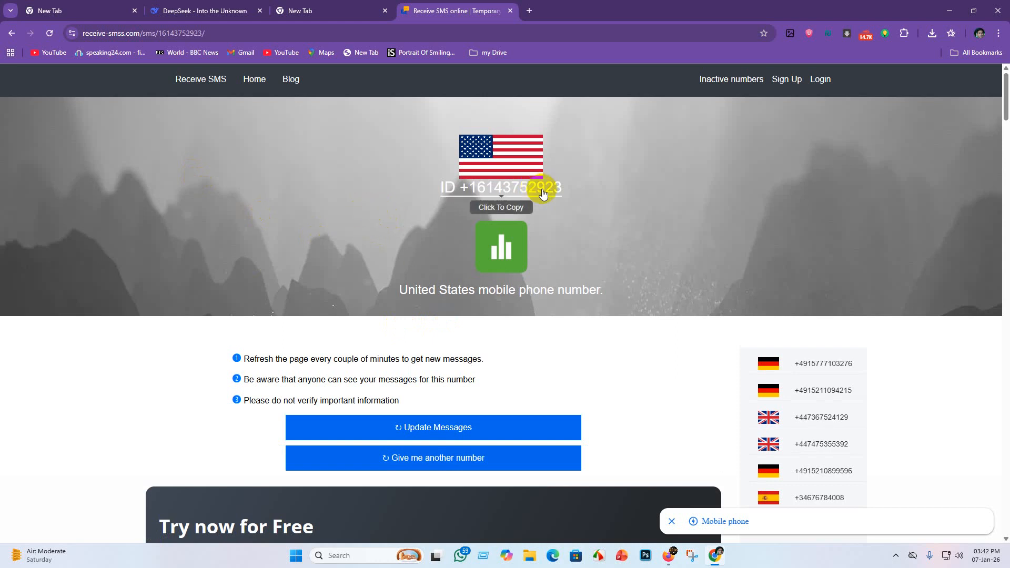
pyautogui.click(510, 11)
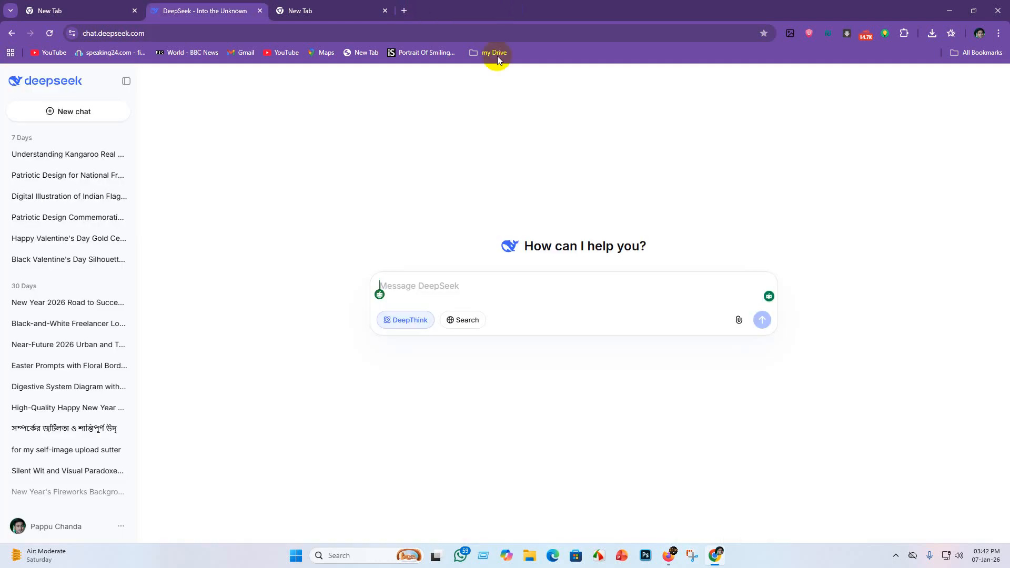
# Step: Switch to the Adobe Stock contributor site in Firefox and view the uploaded files that were not accepted
pyautogui.click(667, 555)
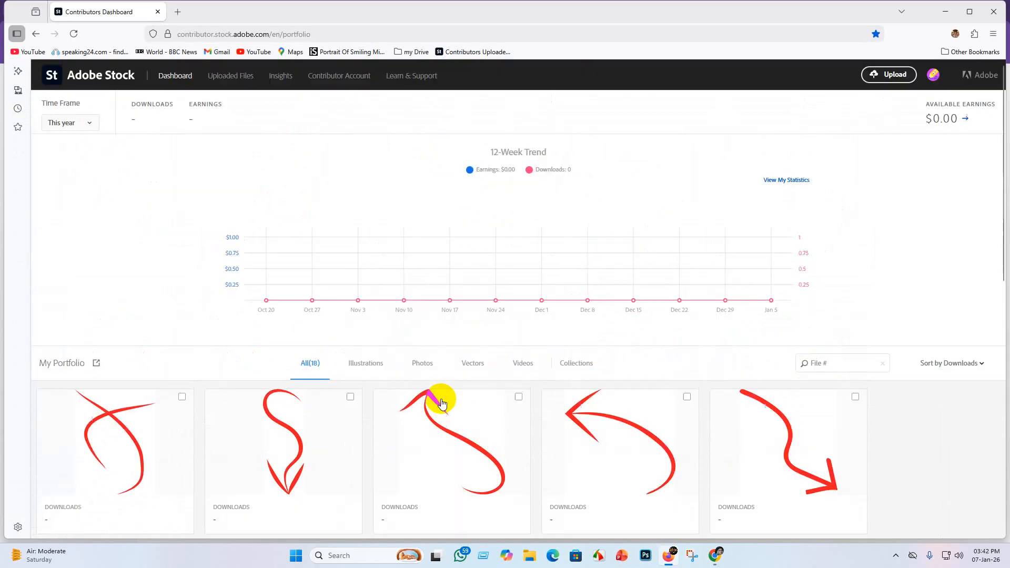
pyautogui.click(244, 79)
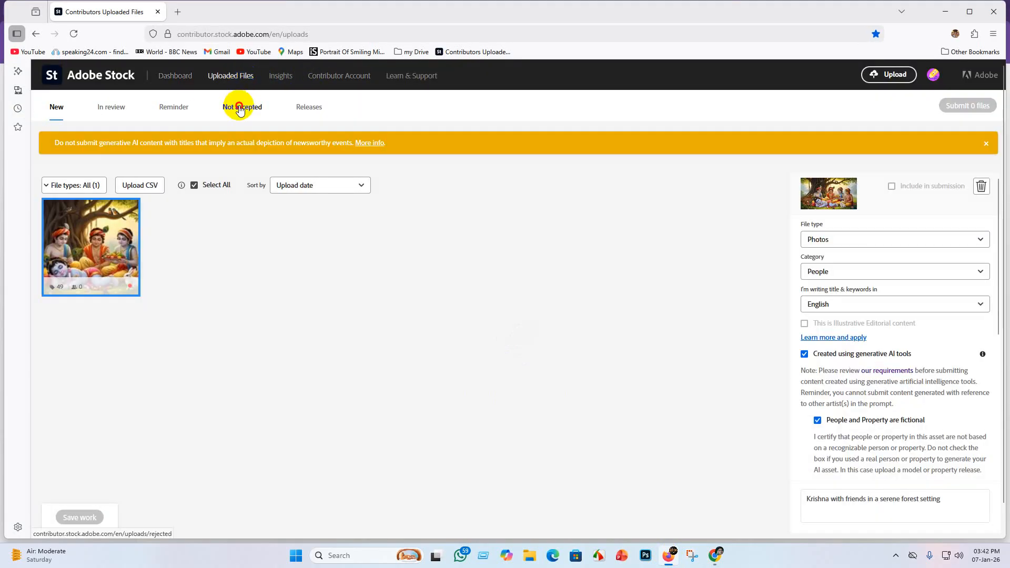
pyautogui.click(240, 108)
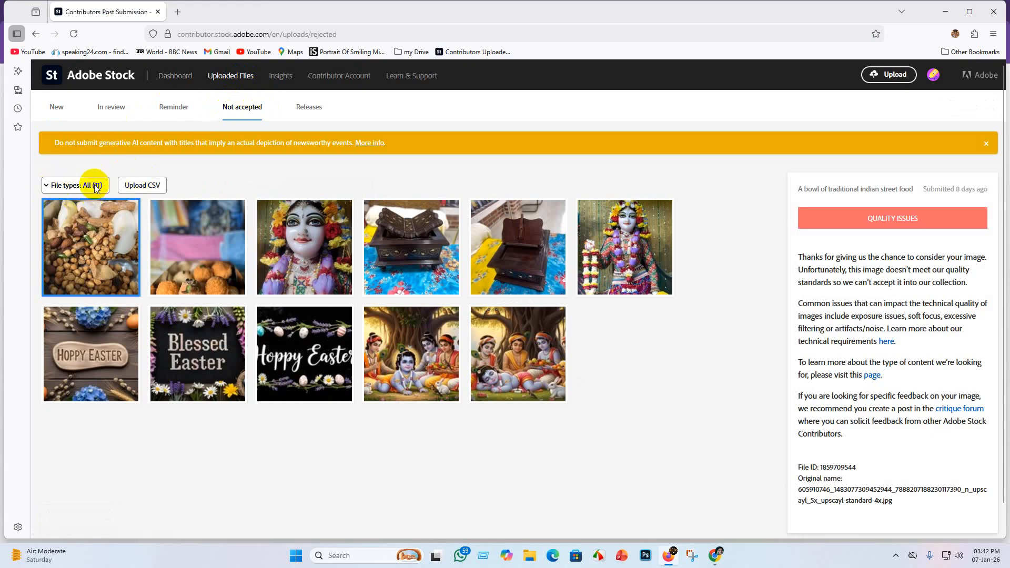
# Step: Return to the contributor dashboard and look through all accepted files in the portfolio
pyautogui.click(175, 75)
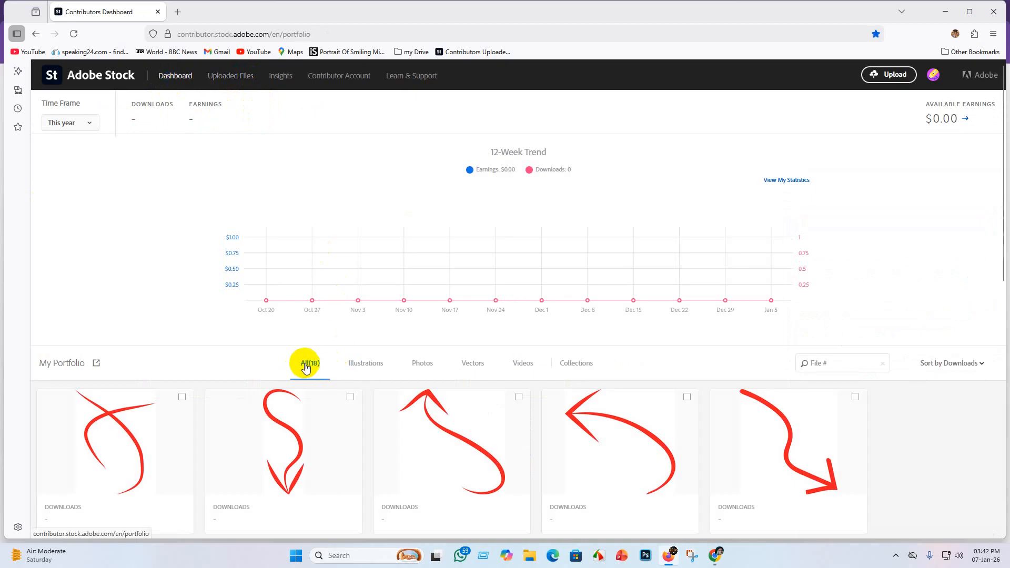
pyautogui.scroll(-3, 304, 362)
pyautogui.scroll(-1, 288, 484)
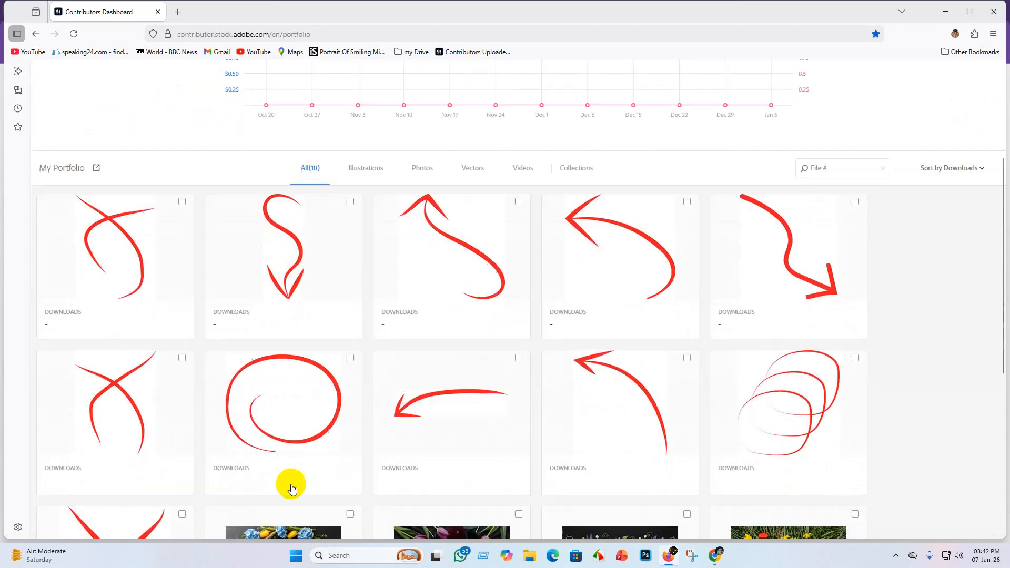
pyautogui.scroll(4, 337, 389)
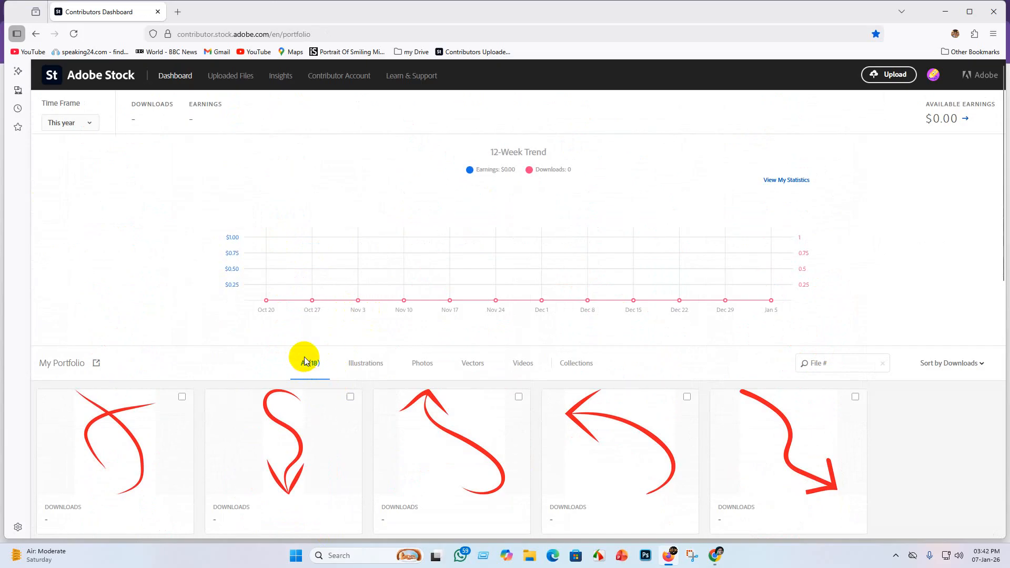
pyautogui.click(243, 84)
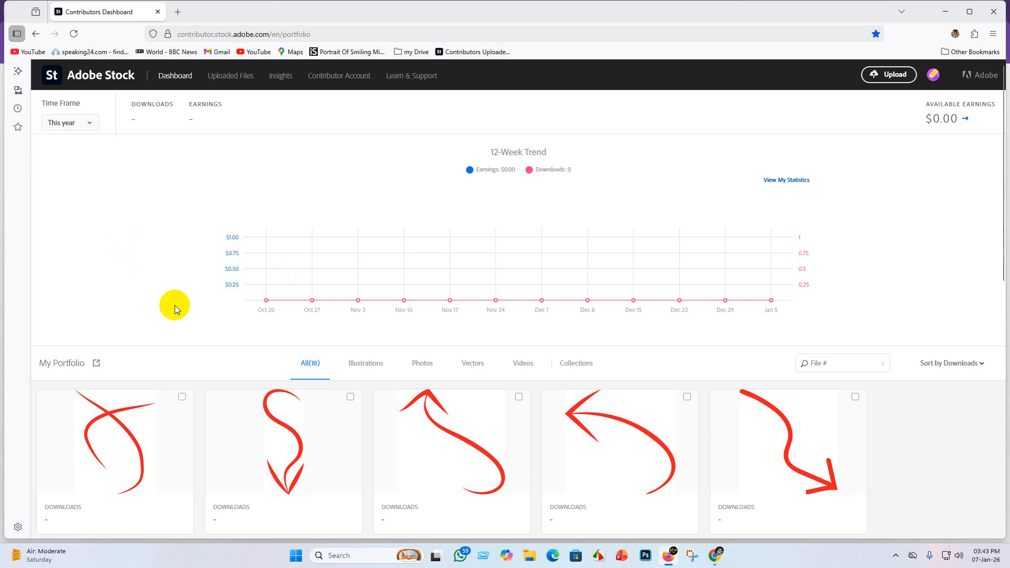
pyautogui.scroll(-6, 368, 368)
pyautogui.scroll(6, 476, 439)
pyautogui.scroll(-8, 500, 397)
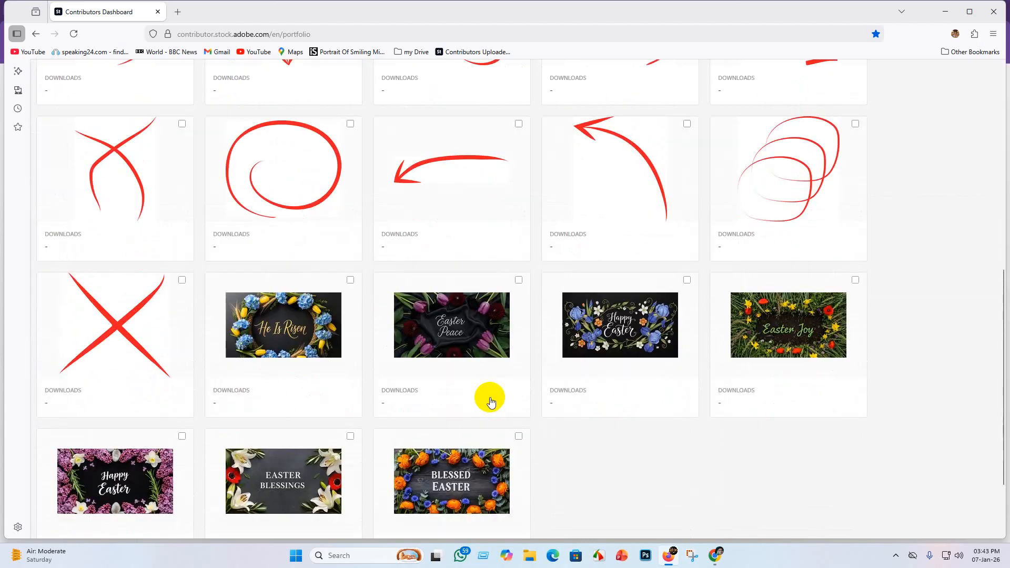
pyautogui.scroll(6, 488, 405)
pyautogui.scroll(-3, 579, 412)
pyautogui.scroll(6, 669, 415)
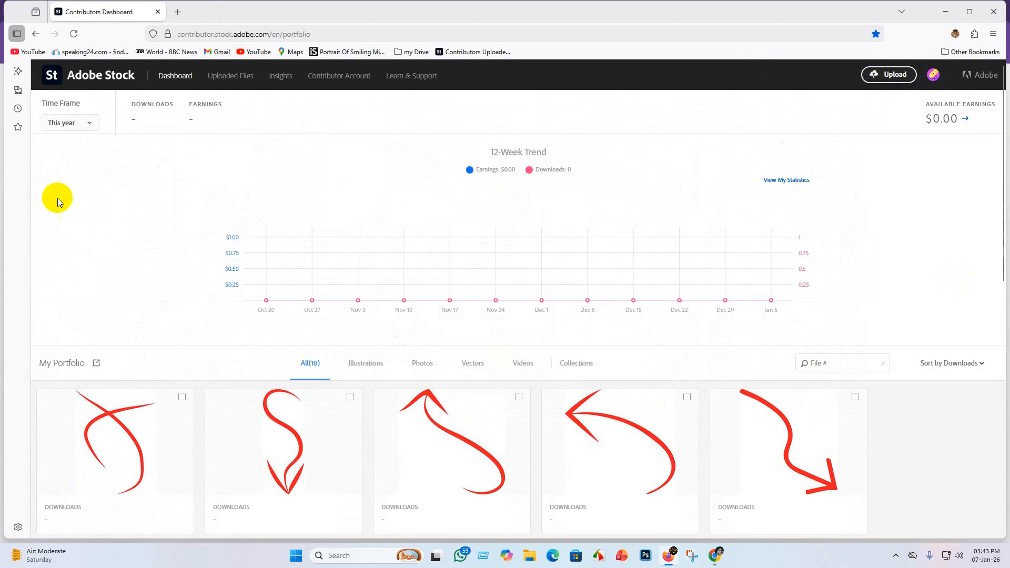
# Step: Recertify that people and property are fictional for the newly uploaded Krishna image and save the work
pyautogui.click(241, 77)
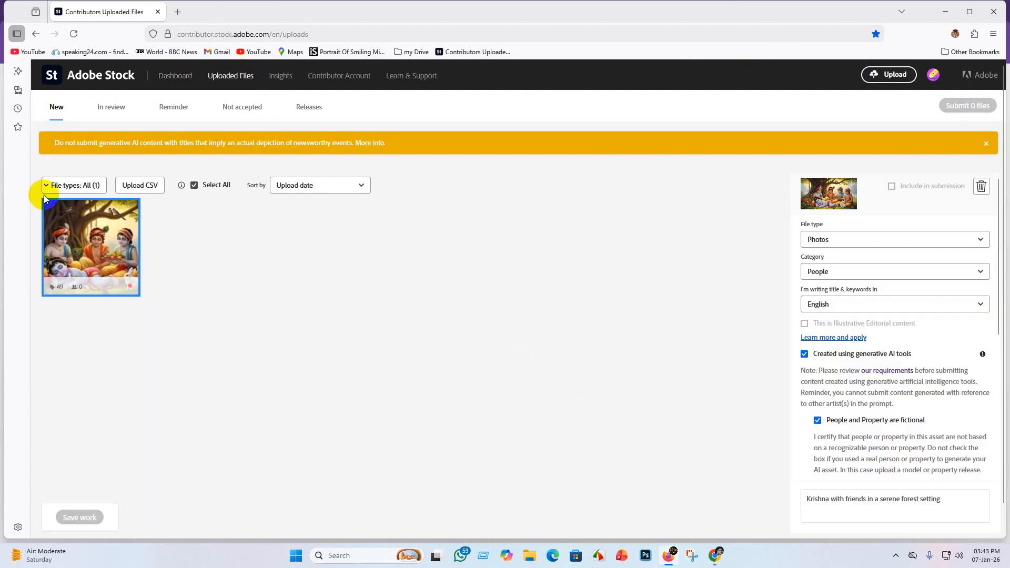
pyautogui.moveTo(102, 250)
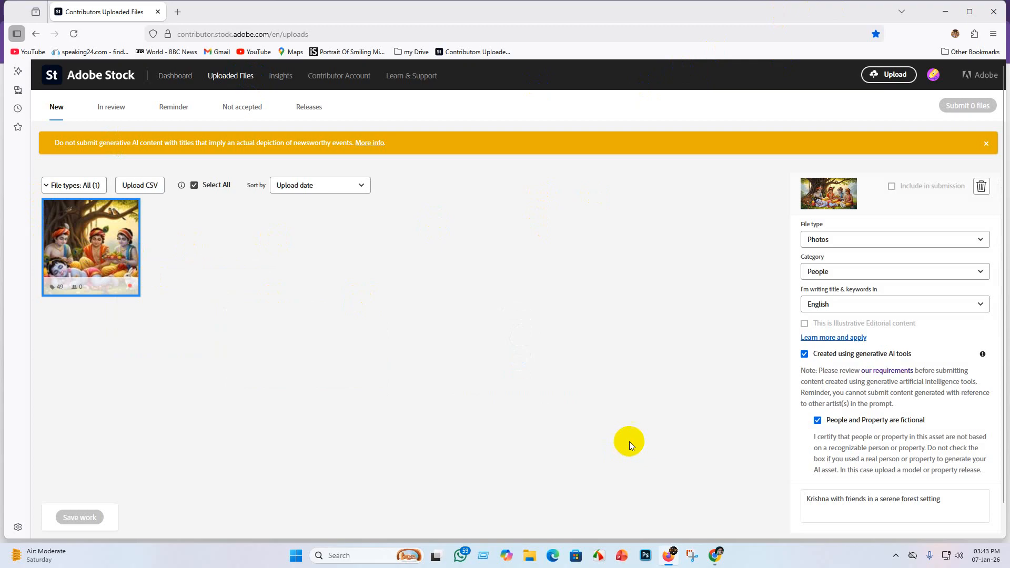
pyautogui.click(817, 421)
pyautogui.click(817, 421)
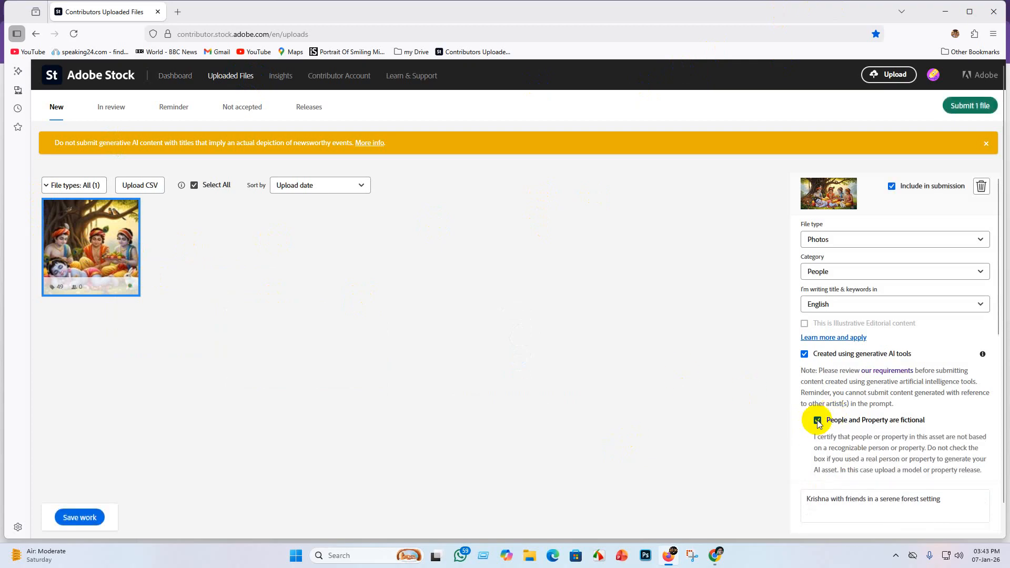
pyautogui.click(74, 518)
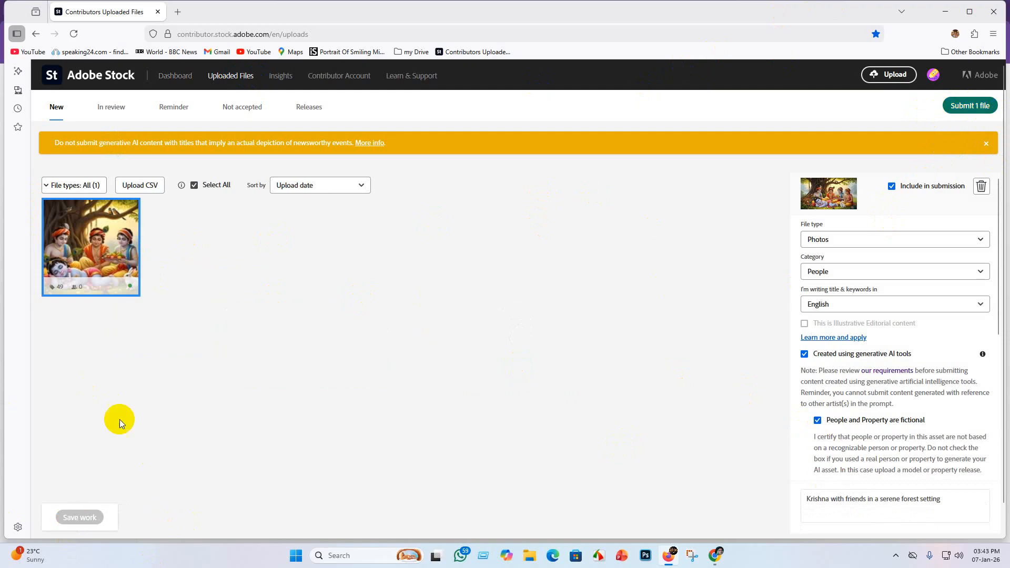
# Step: Go back to the dashboard and examine the portfolio from the red arrow drawings down to the Easter designs
pyautogui.click(176, 77)
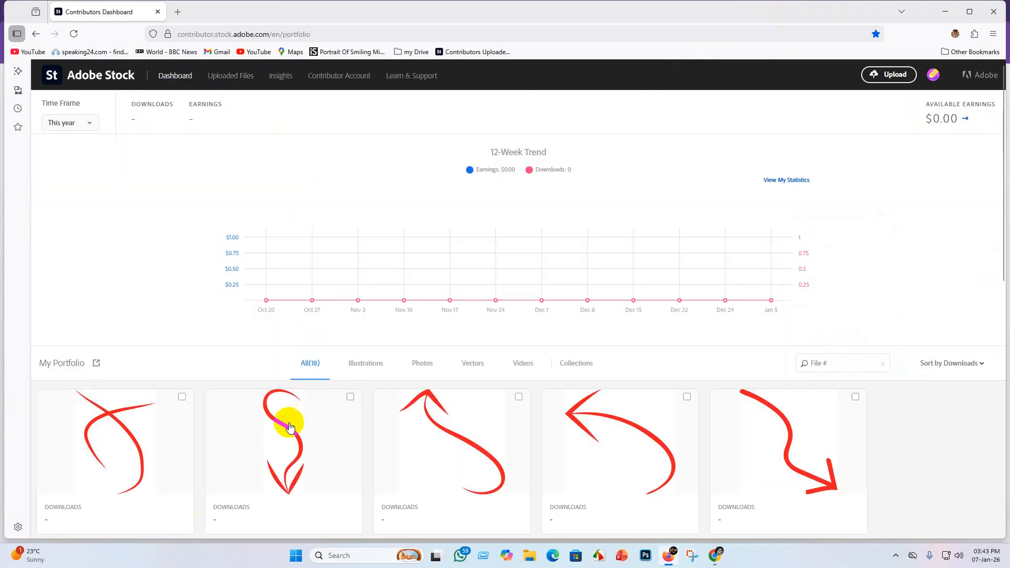
pyautogui.scroll(-1, 368, 437)
pyautogui.scroll(-10, 381, 444)
pyautogui.scroll(8, 395, 405)
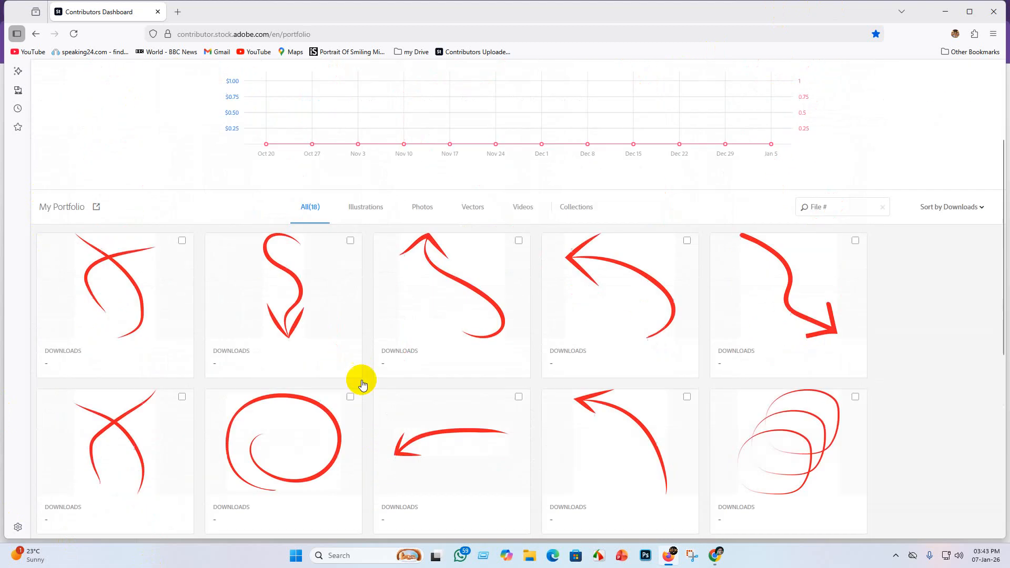
pyautogui.scroll(-4, 478, 361)
pyautogui.scroll(-1, 521, 449)
pyautogui.scroll(6, 428, 415)
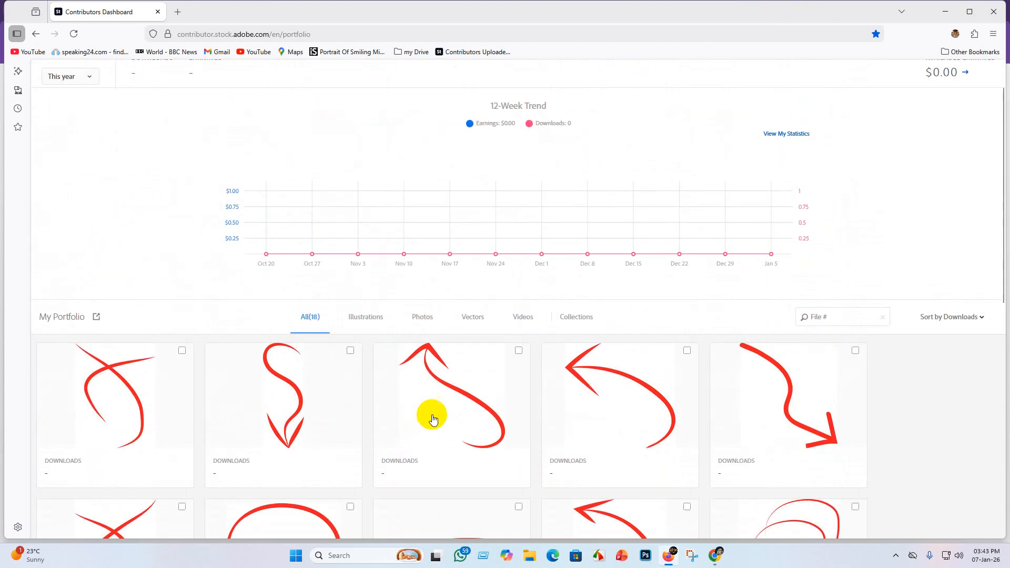
pyautogui.scroll(-6, 457, 482)
pyautogui.scroll(4, 449, 500)
pyautogui.scroll(-1, 450, 500)
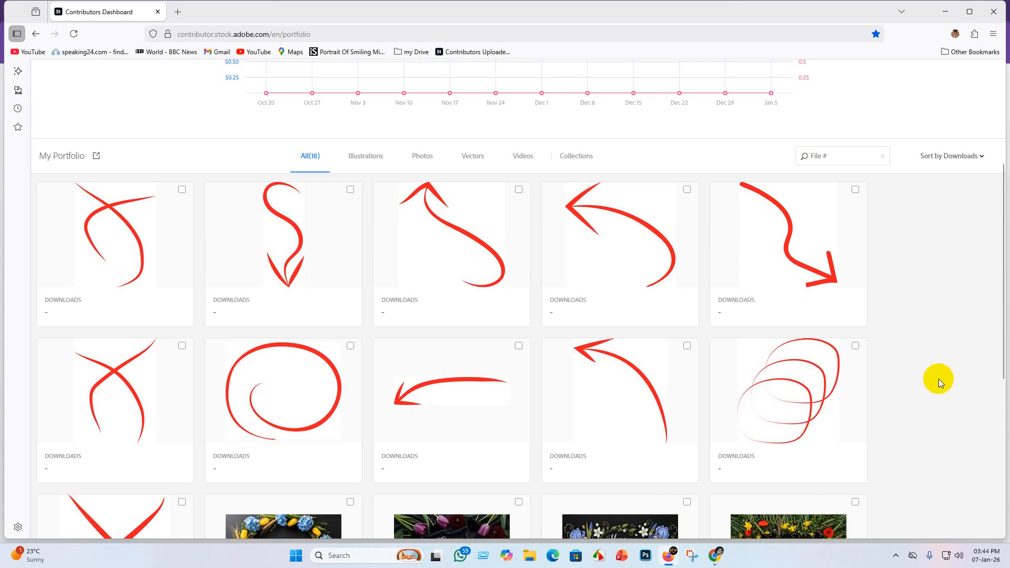
pyautogui.scroll(-4, 428, 443)
pyautogui.scroll(5, 364, 392)
pyautogui.scroll(3, 365, 392)
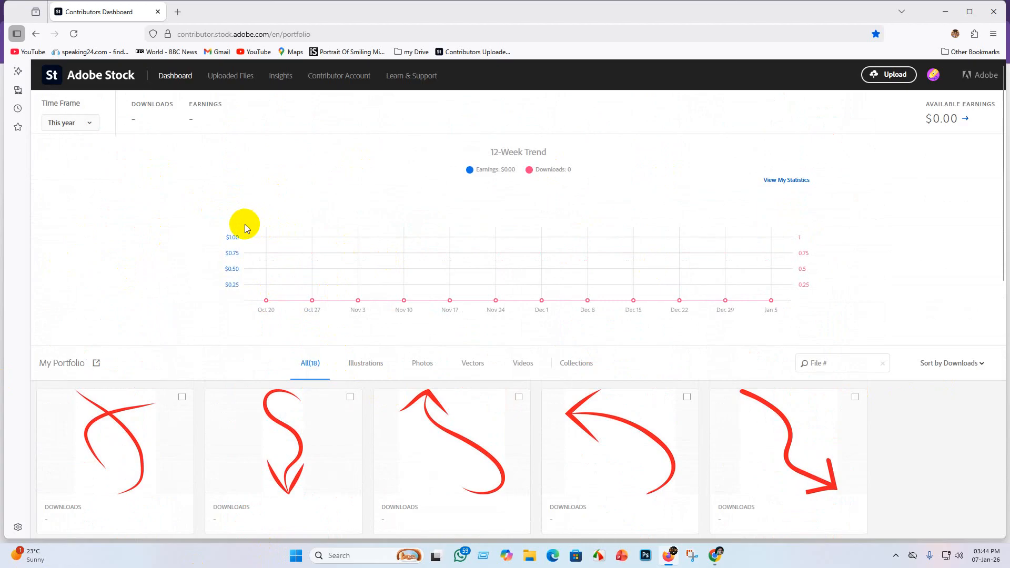
pyautogui.scroll(-8, 581, 153)
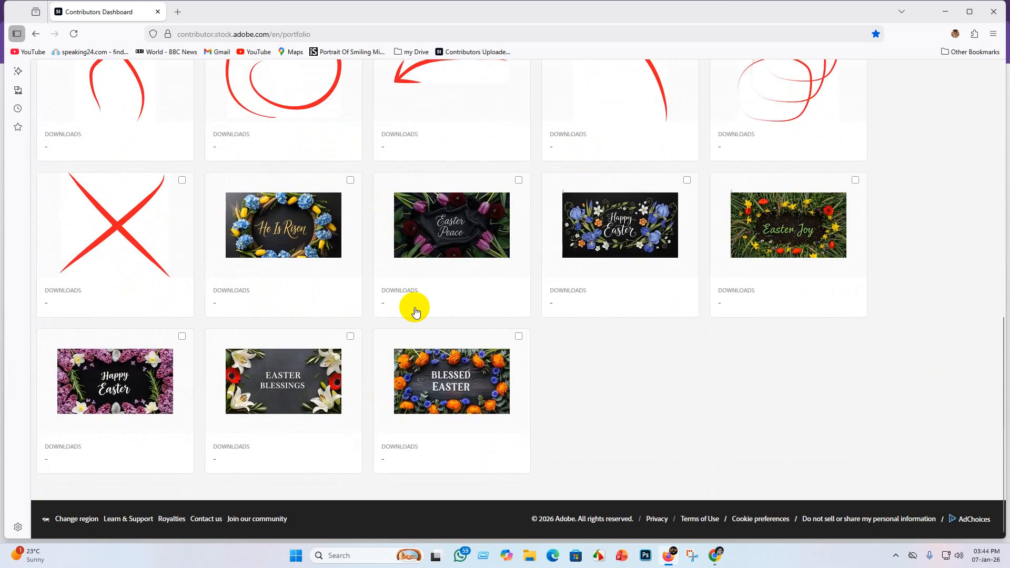
pyautogui.scroll(8, 500, 279)
# Step: Minimize the Adobe Stock and DeepSeek browser windows to show the desktop
pyautogui.click(944, 11)
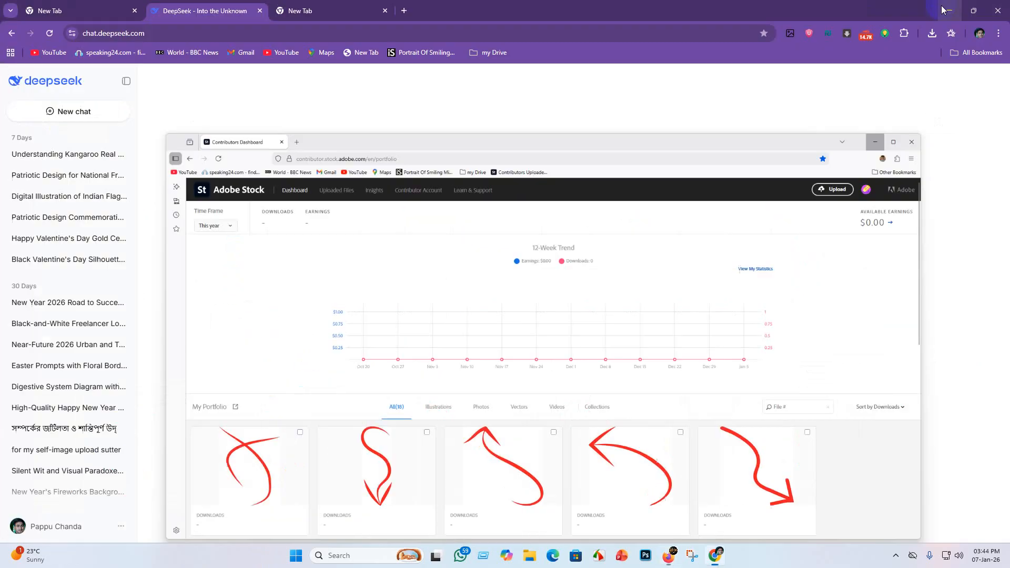
pyautogui.click(949, 11)
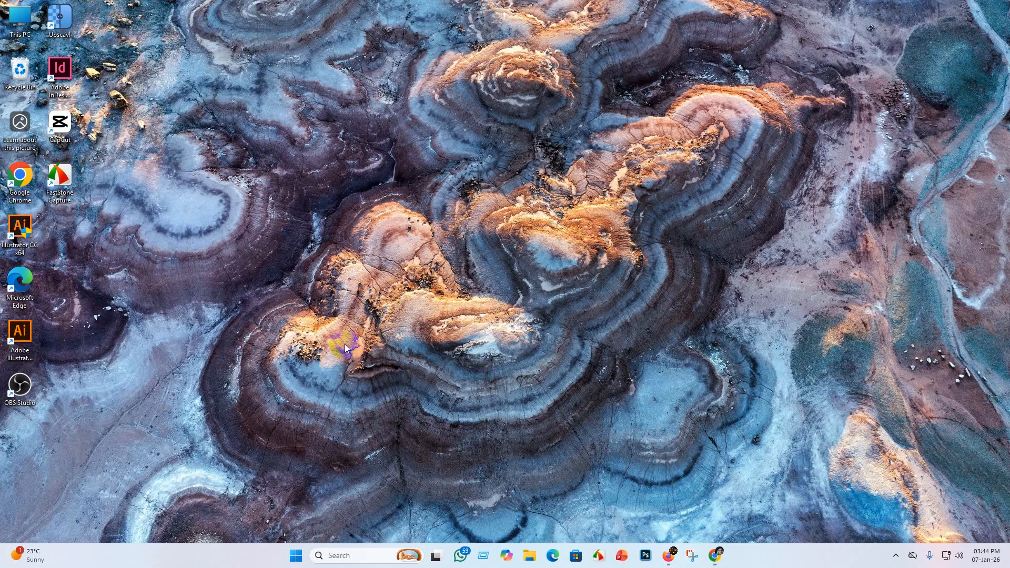
# Step: Restore the Adobe Stock window in Firefox and look over the dashboard and whole portfolio once more
pyautogui.click(667, 555)
pyautogui.scroll(-4, 509, 435)
pyautogui.scroll(4, 419, 435)
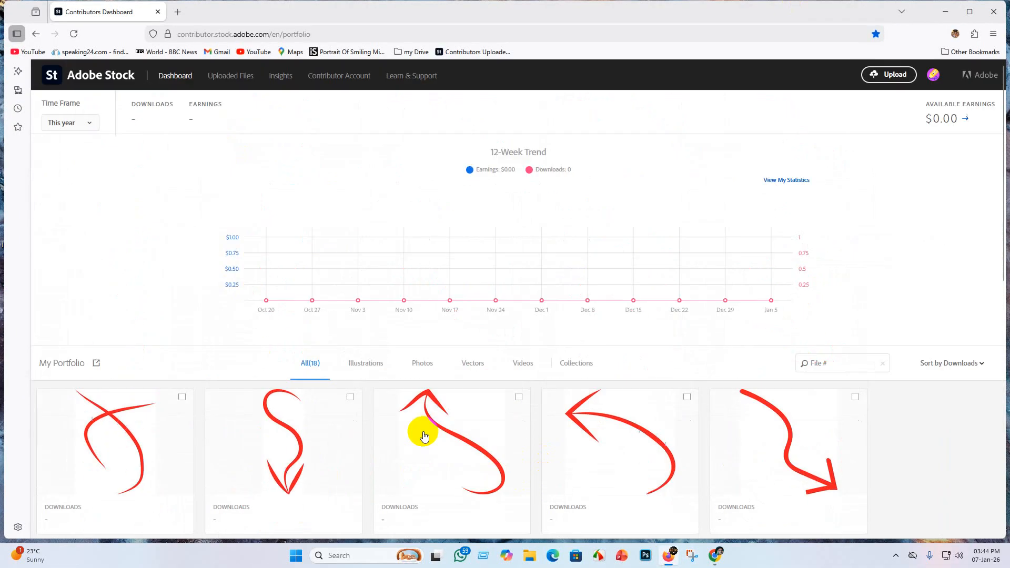
pyautogui.scroll(-7, 117, 321)
pyautogui.scroll(7, 117, 320)
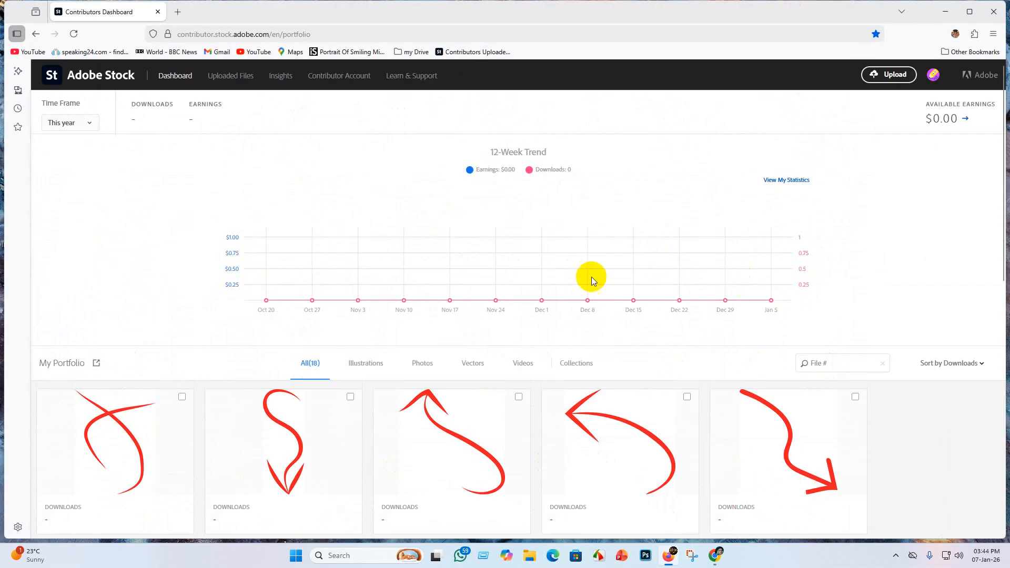
pyautogui.scroll(-7, 511, 359)
pyautogui.scroll(7, 514, 390)
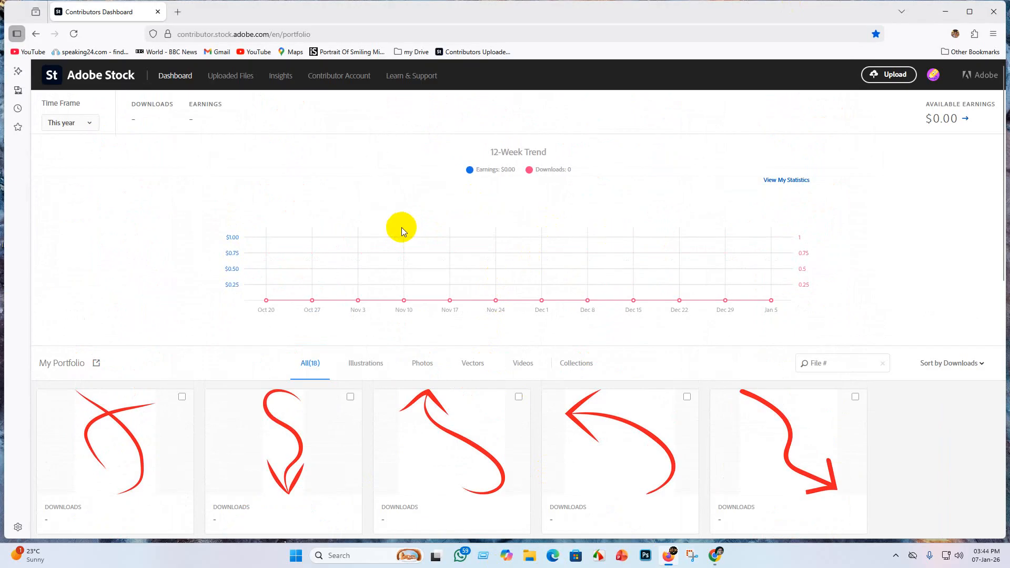
pyautogui.scroll(-6, 484, 466)
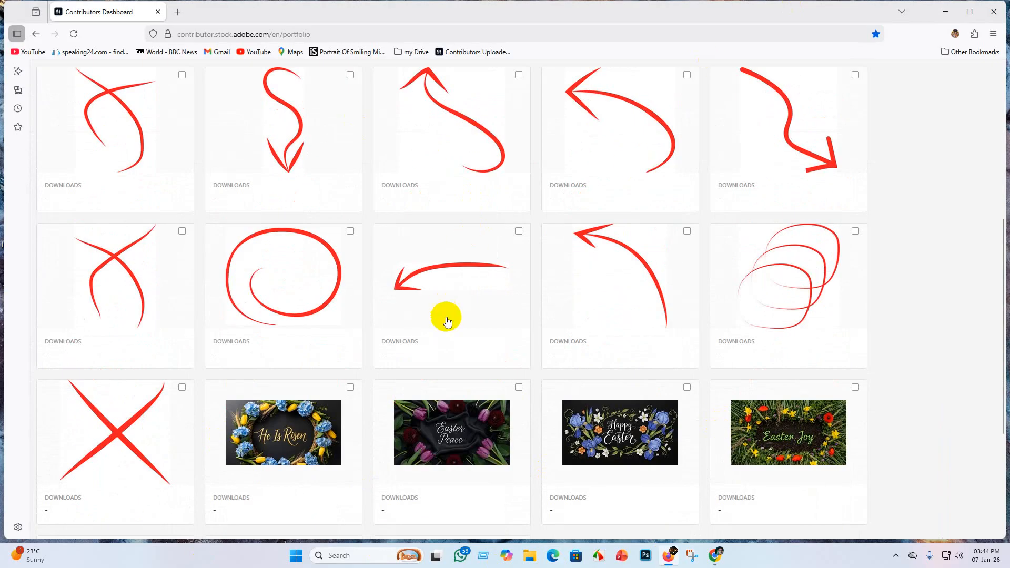
pyautogui.scroll(6, 446, 321)
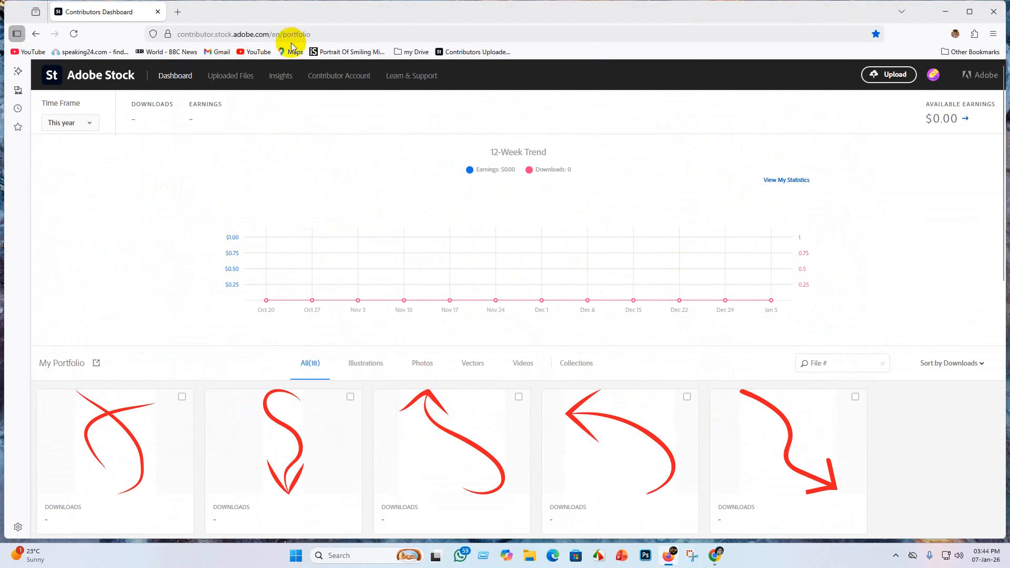
# Step: Close the Adobe Stock browser window
pyautogui.click(995, 18)
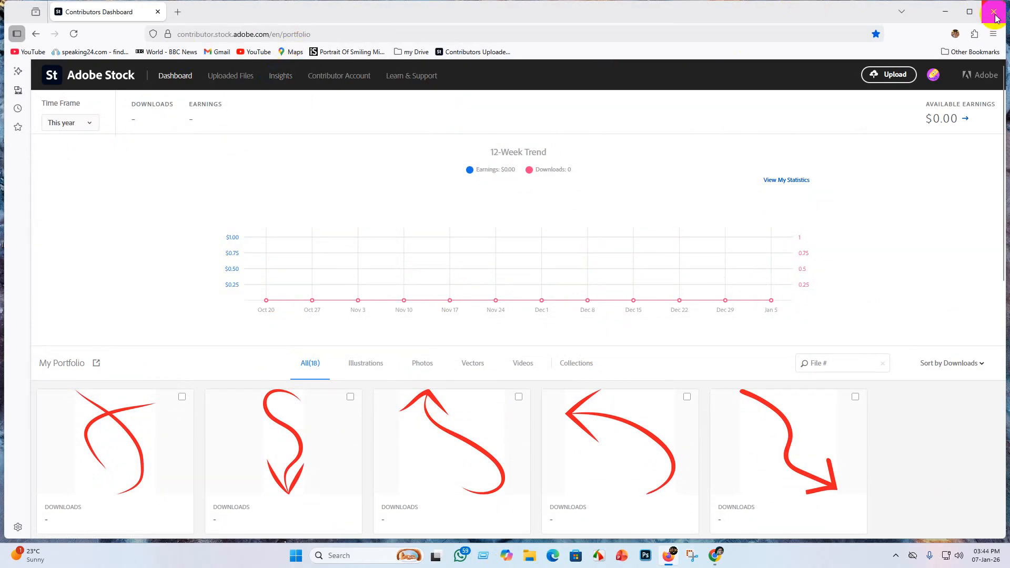
pyautogui.click(1001, 14)
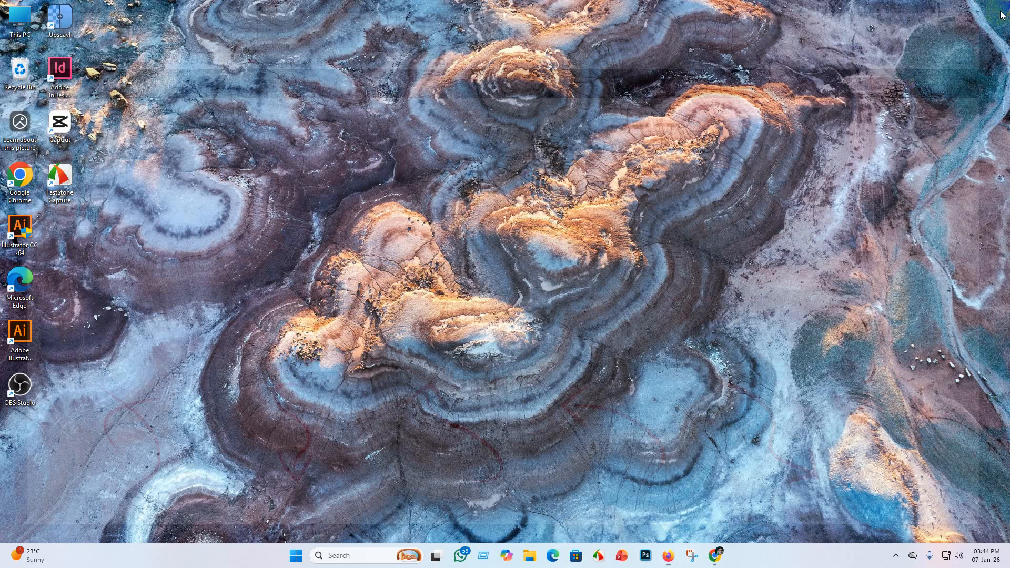
# Step: Launch Google Chrome with the third profile in the first row of the profile chooser
pyautogui.doubleClick(16, 175)
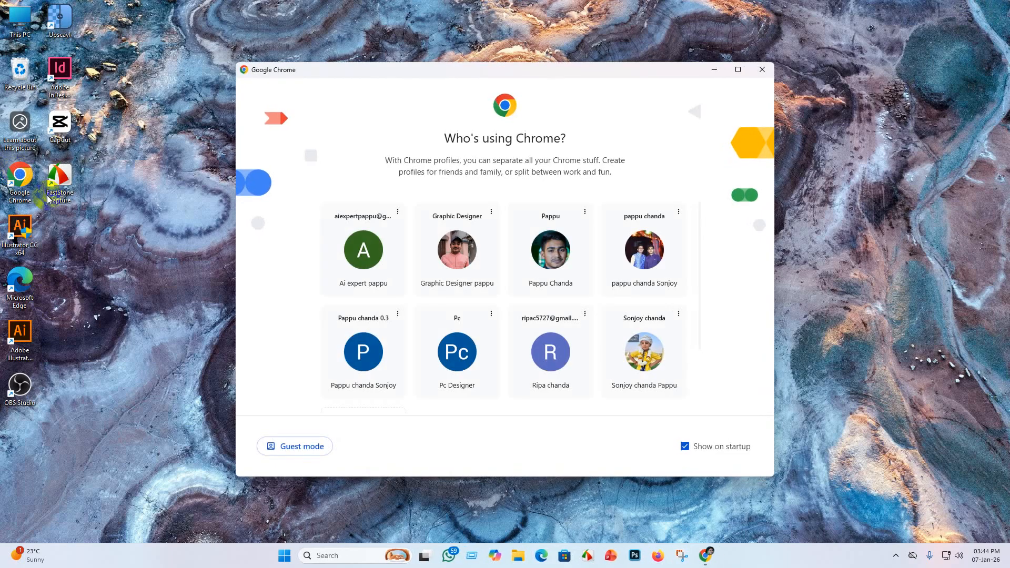
pyautogui.click(552, 252)
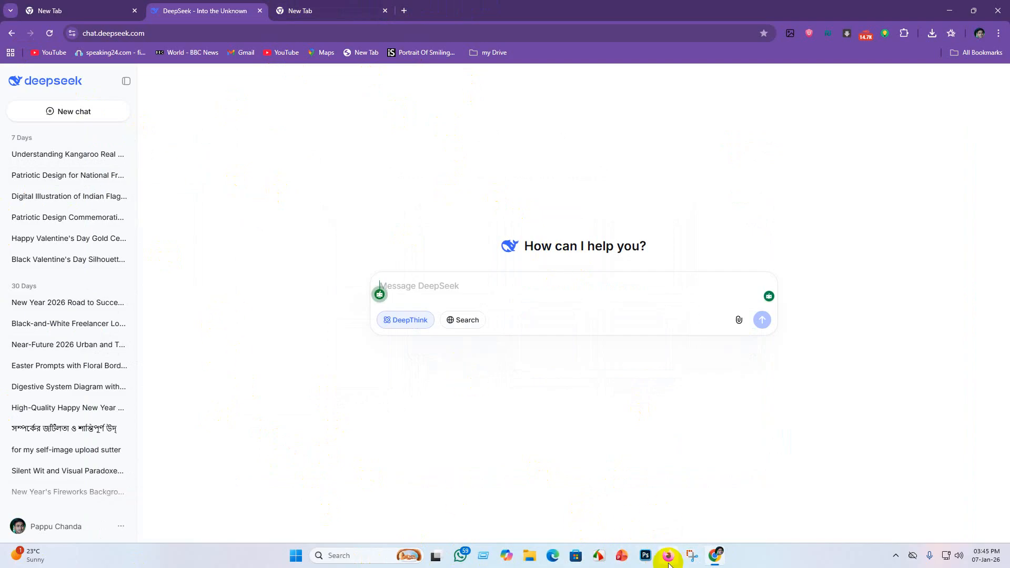
# Step: Switch to Microsoft Edge in a maximized window, open the "account 2" Adobe Stock shortcut and dismiss the Restore pages prompt
pyautogui.click(550, 556)
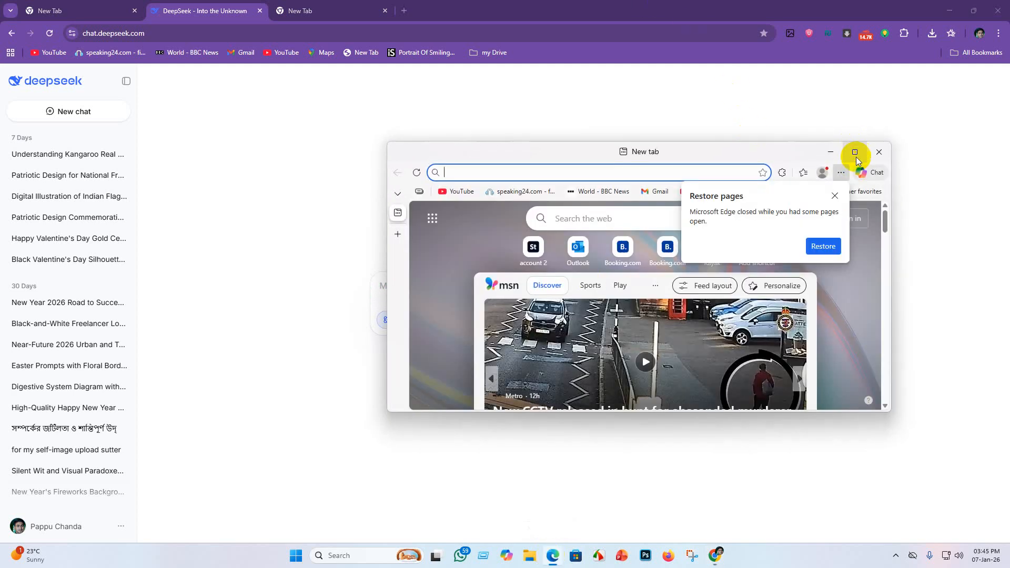
pyautogui.click(854, 152)
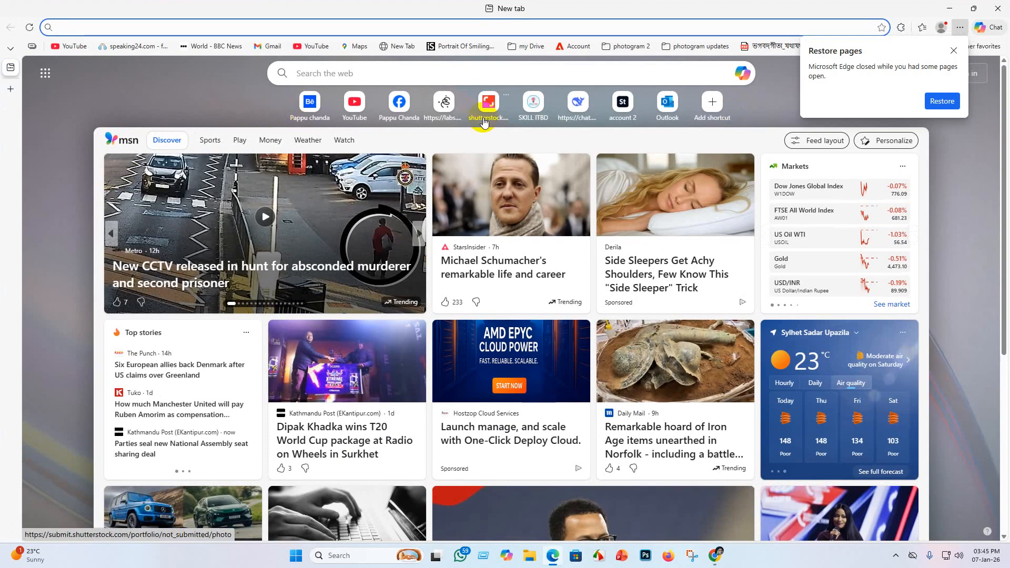
pyautogui.click(621, 105)
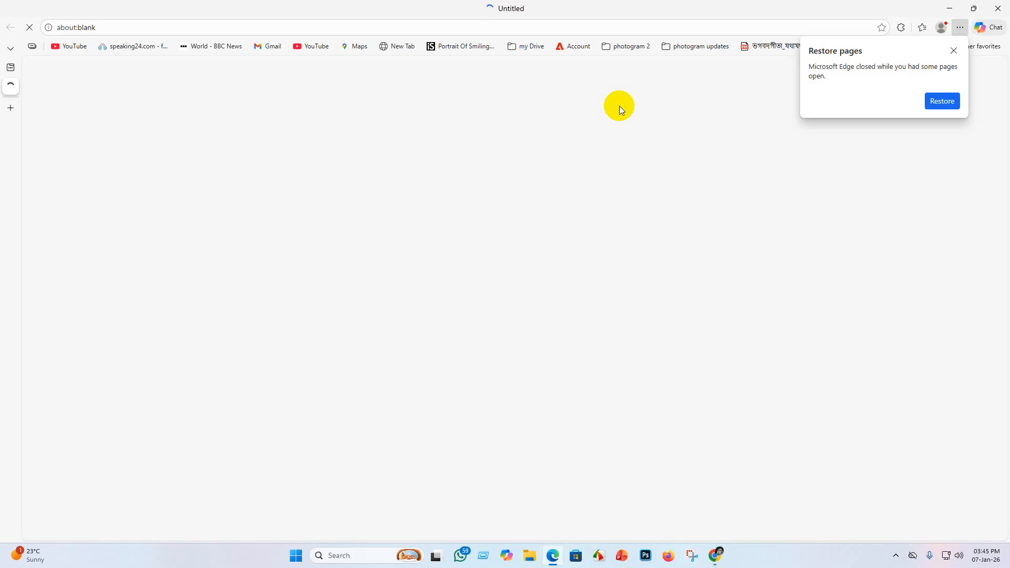
pyautogui.click(954, 51)
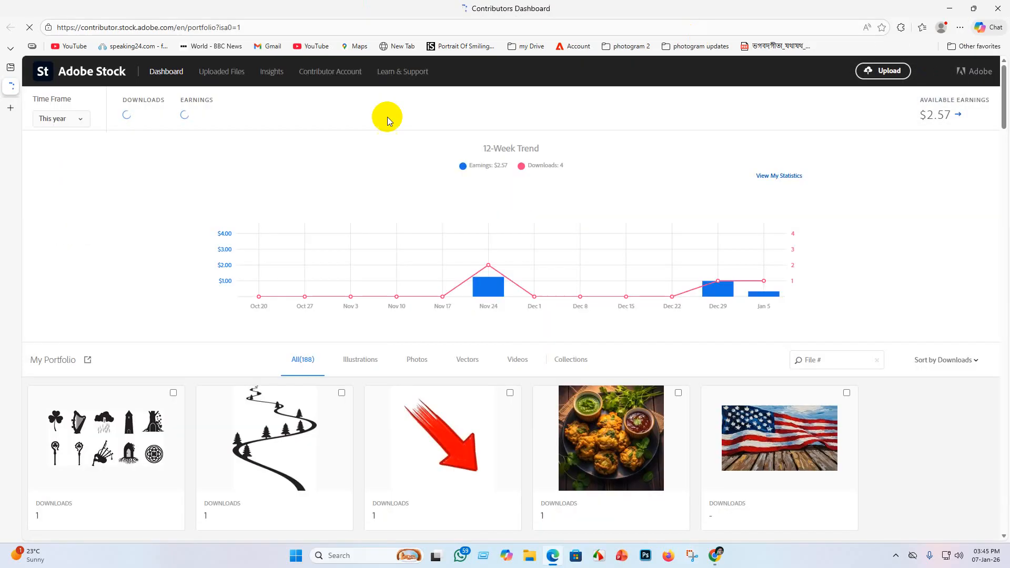
# Step: Examine the 12-week trend and the portfolio files sorted by downloads on the contributor dashboard
pyautogui.scroll(-2, 387, 214)
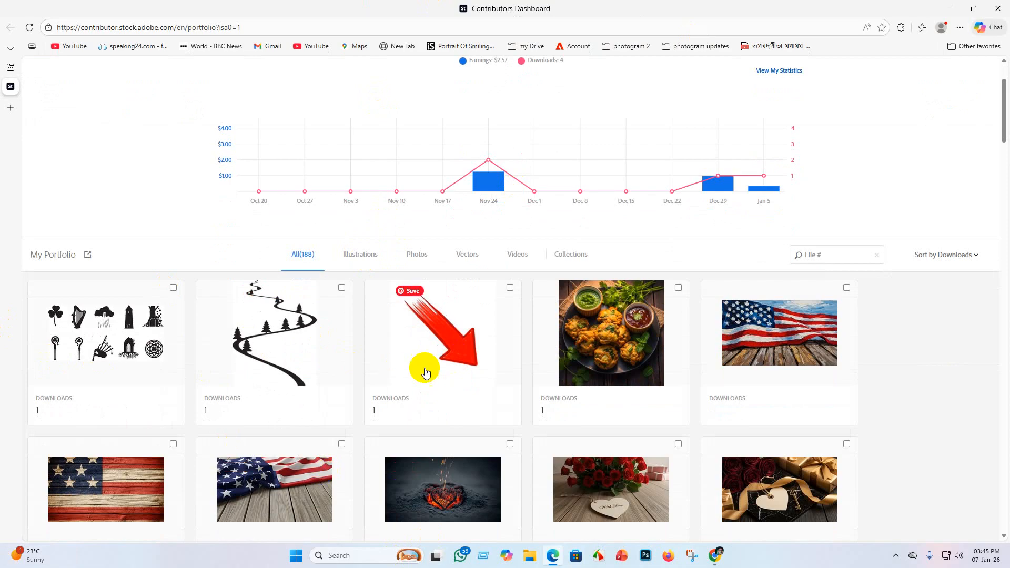
pyautogui.scroll(-4, 424, 365)
pyautogui.scroll(3, 351, 338)
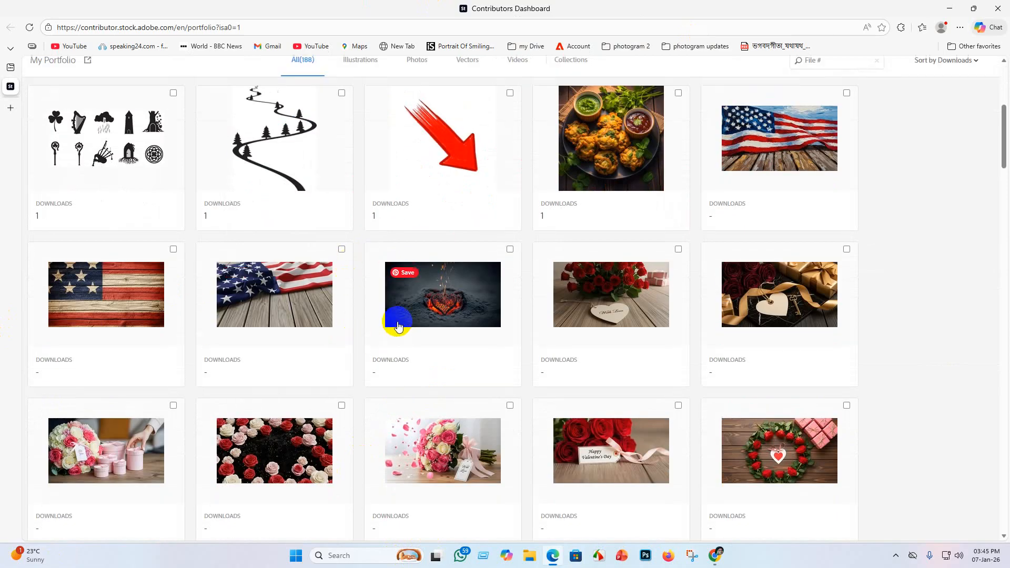
pyautogui.scroll(3, 639, 372)
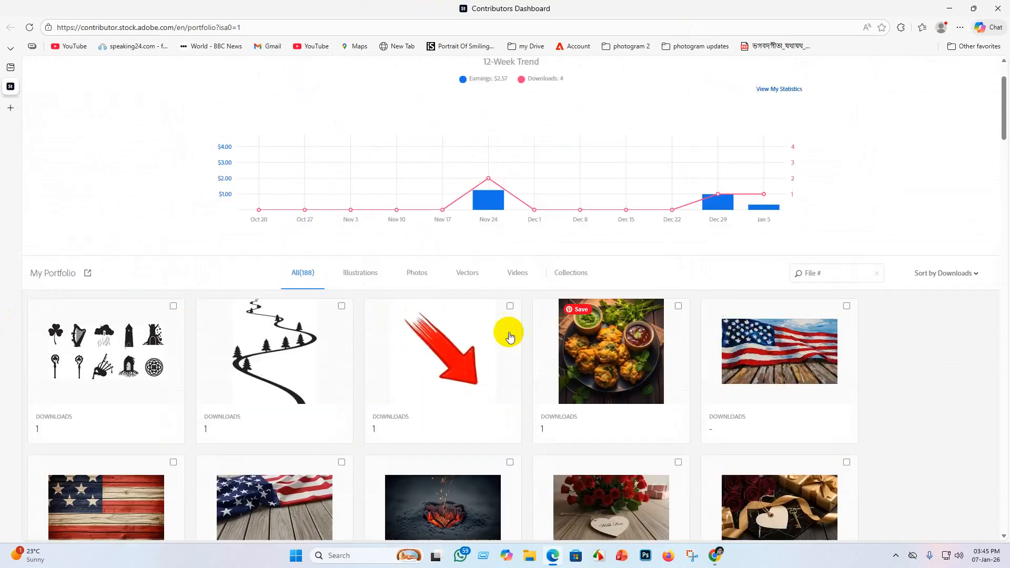
pyautogui.scroll(-2, 310, 371)
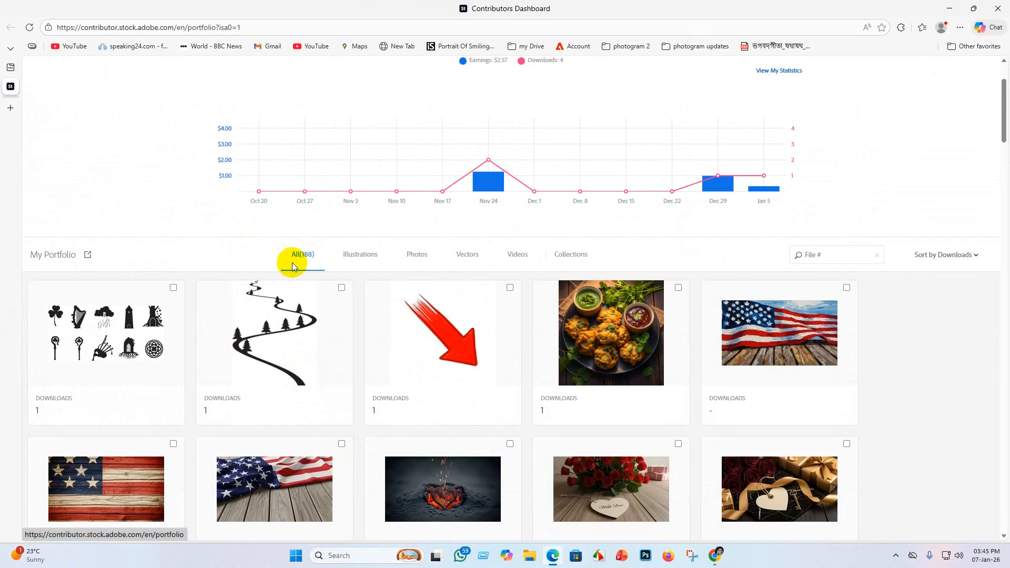
pyautogui.scroll(-6, 295, 267)
pyautogui.scroll(7, 284, 274)
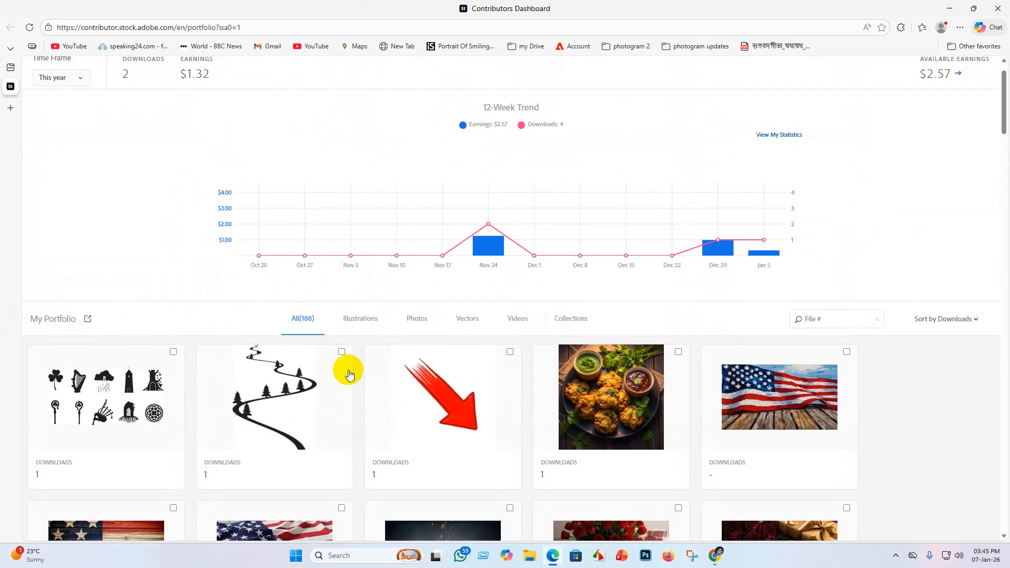
pyautogui.scroll(-3, 315, 294)
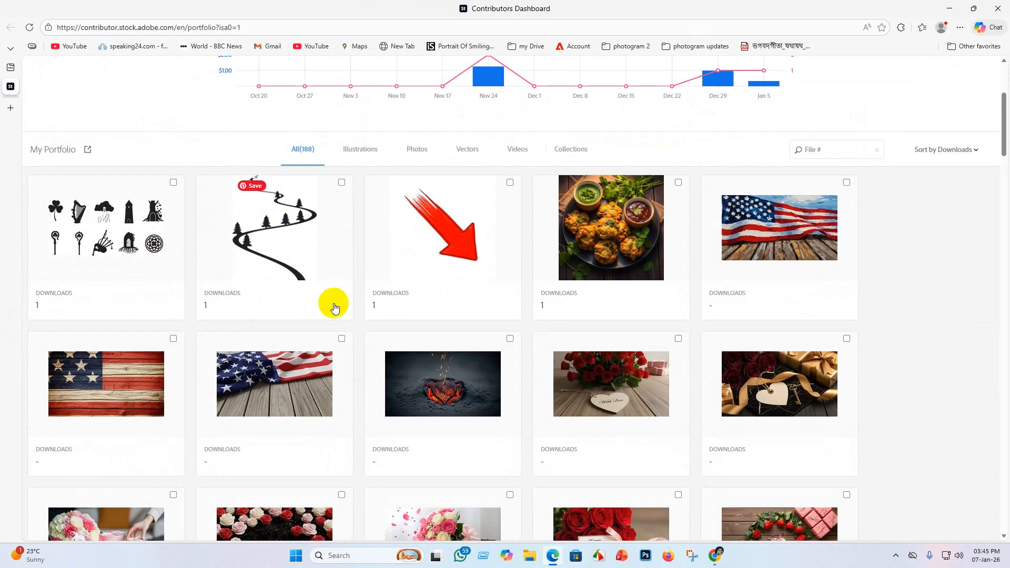
# Step: Capture the winding road with pine trees thumbnail from the portfolio with Snipping Tool
pyautogui.click(690, 556)
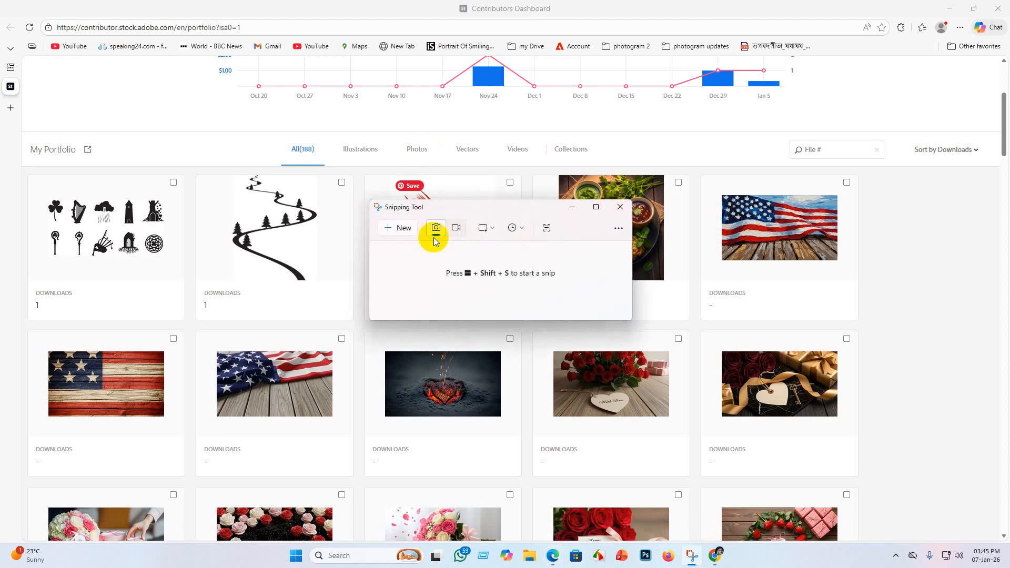
pyautogui.click(404, 230)
pyautogui.moveTo(216, 160); pyautogui.dragTo(318, 284)
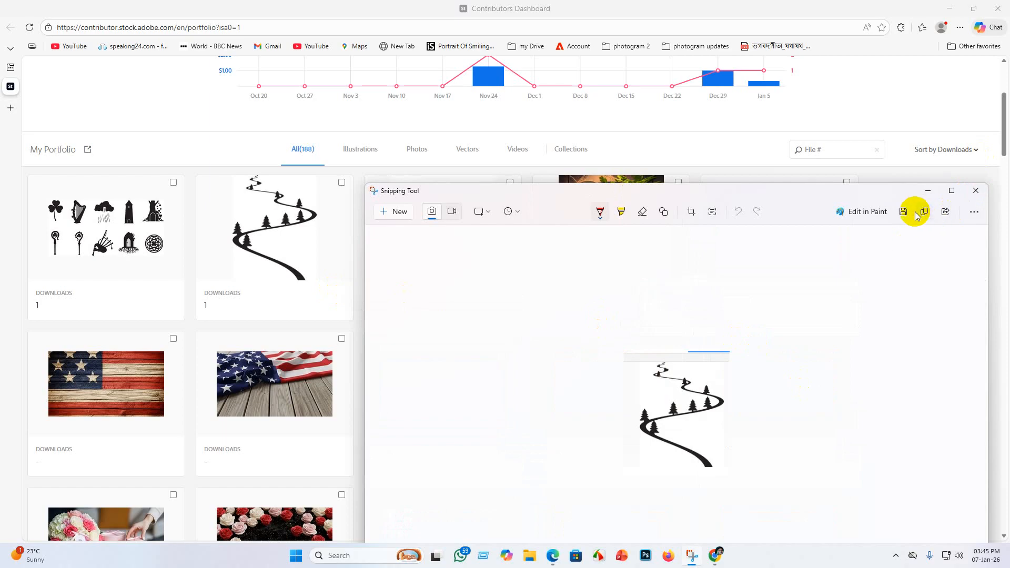
# Step: Start saving the snip and create a folder named "ai work" on New Volume (D:)
pyautogui.click(903, 211)
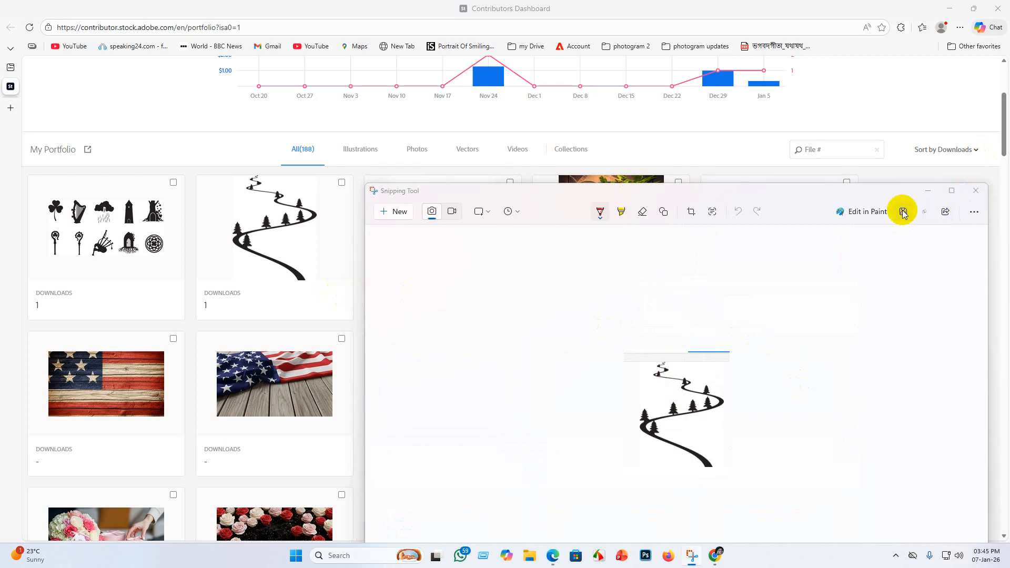
pyautogui.scroll(-5, 406, 336)
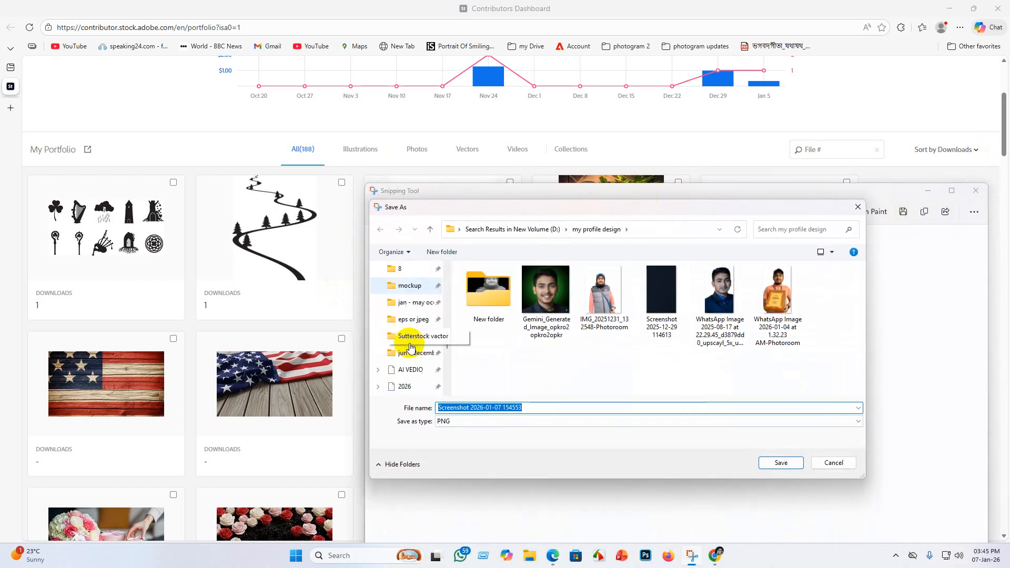
pyautogui.scroll(10, 417, 368)
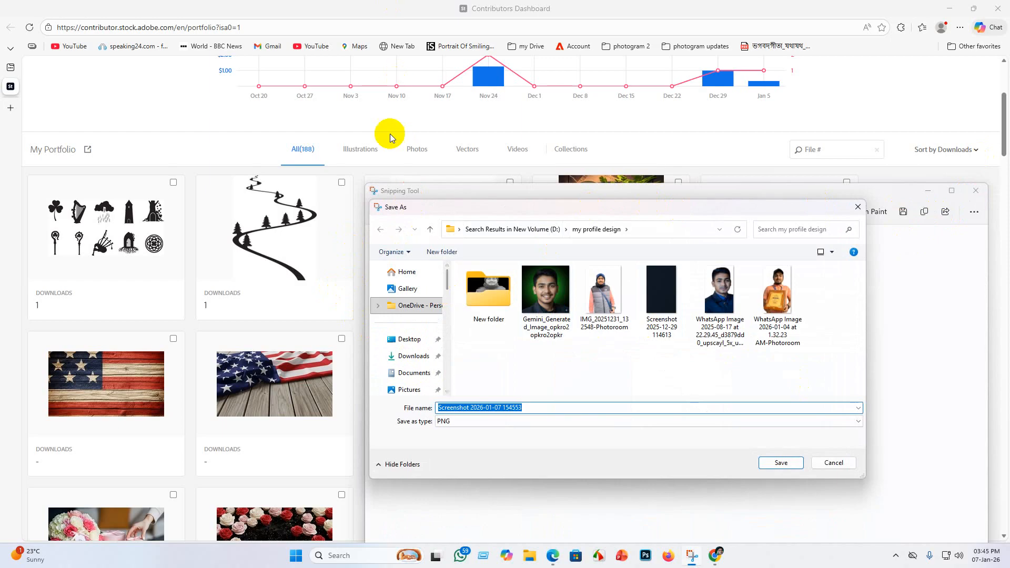
pyautogui.scroll(-8, 408, 349)
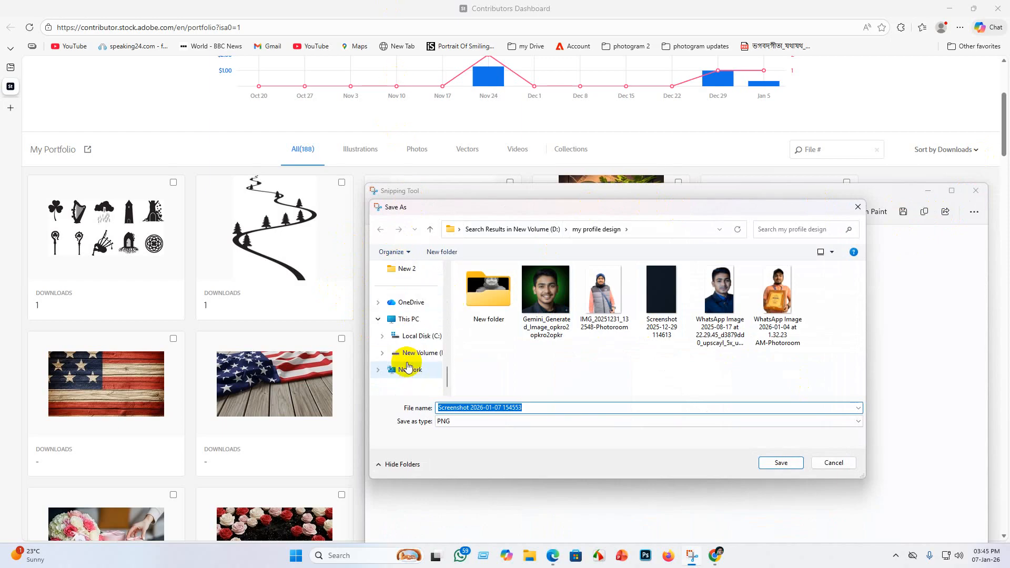
pyautogui.click(391, 319)
pyautogui.click(653, 295)
pyautogui.doubleClick(653, 294)
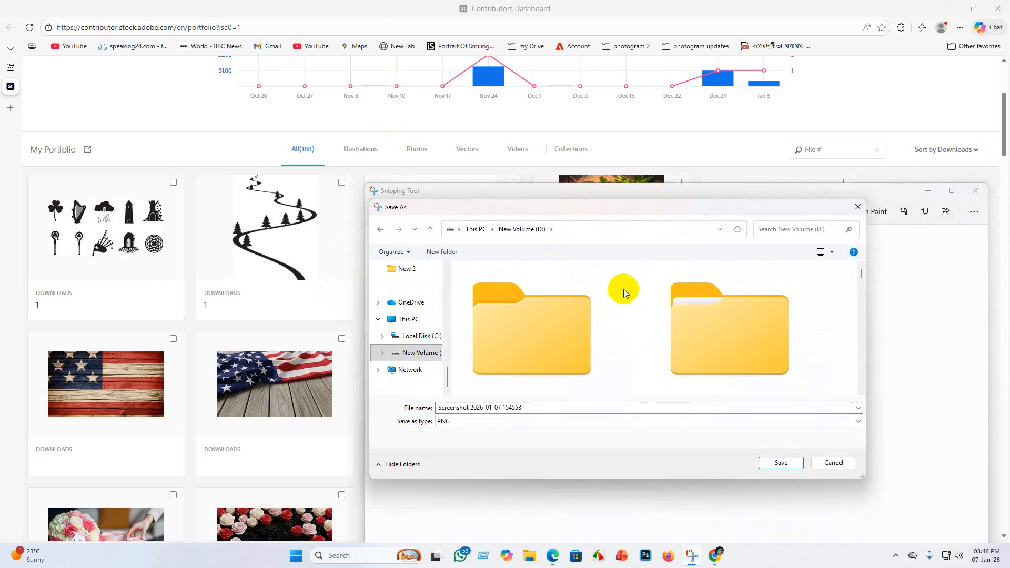
pyautogui.rightClick(625, 283)
pyautogui.moveTo(684, 379)
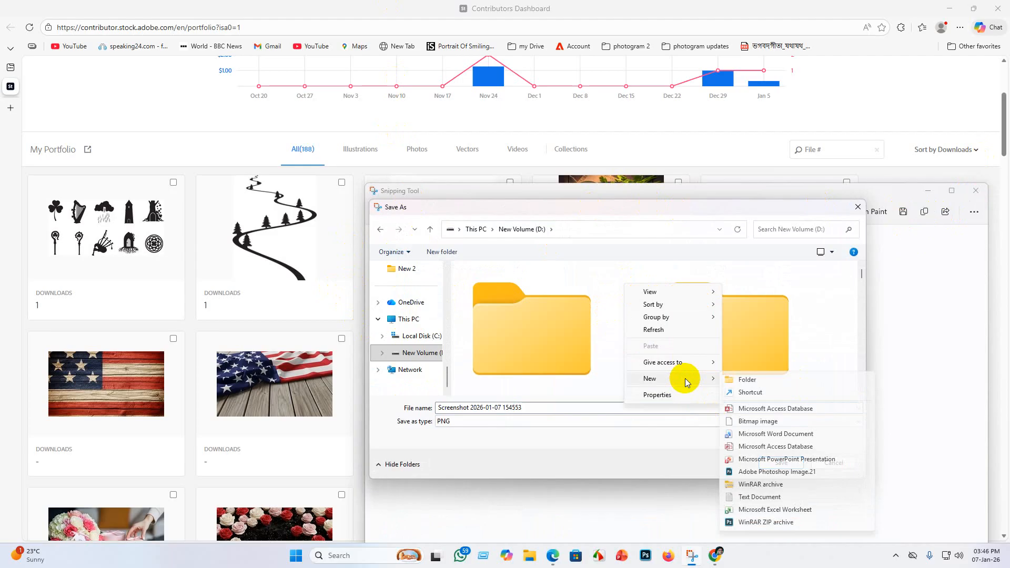
pyautogui.click(739, 378)
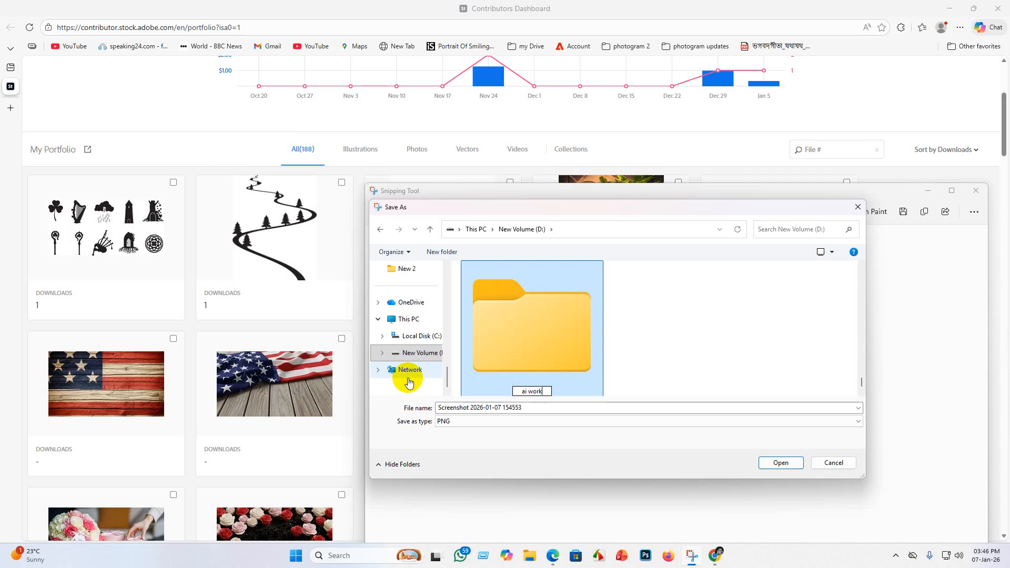
# Step: Save the snip as a PNG in the "ai work" folder and minimize Snipping Tool
pyautogui.doubleClick(542, 332)
pyautogui.click(787, 463)
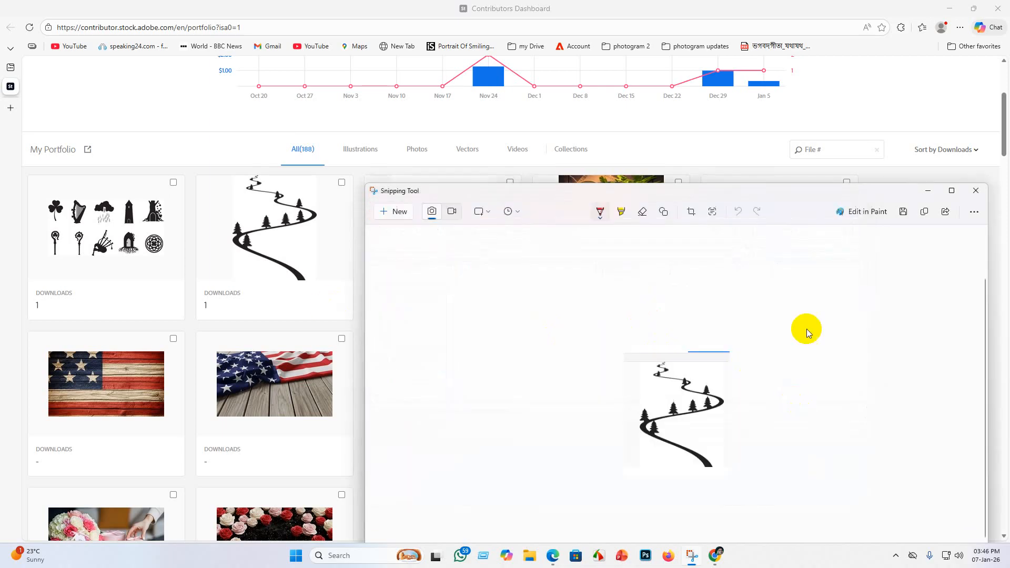
pyautogui.click(928, 190)
# Step: Switch to Google Chrome and open the bookmarked Whisk - labs.google/fx page in the empty new tab
pyautogui.click(714, 555)
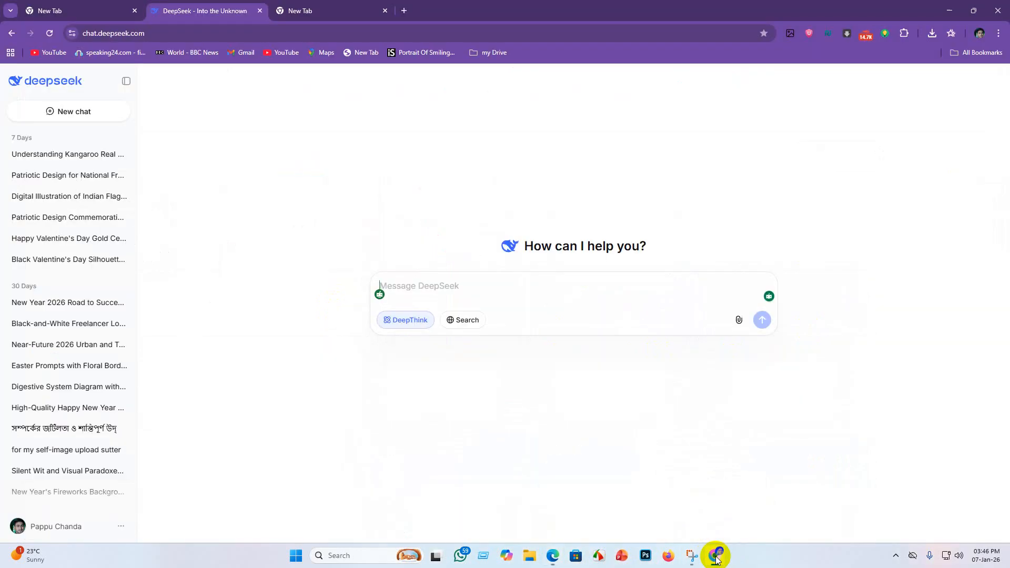
pyautogui.click(336, 11)
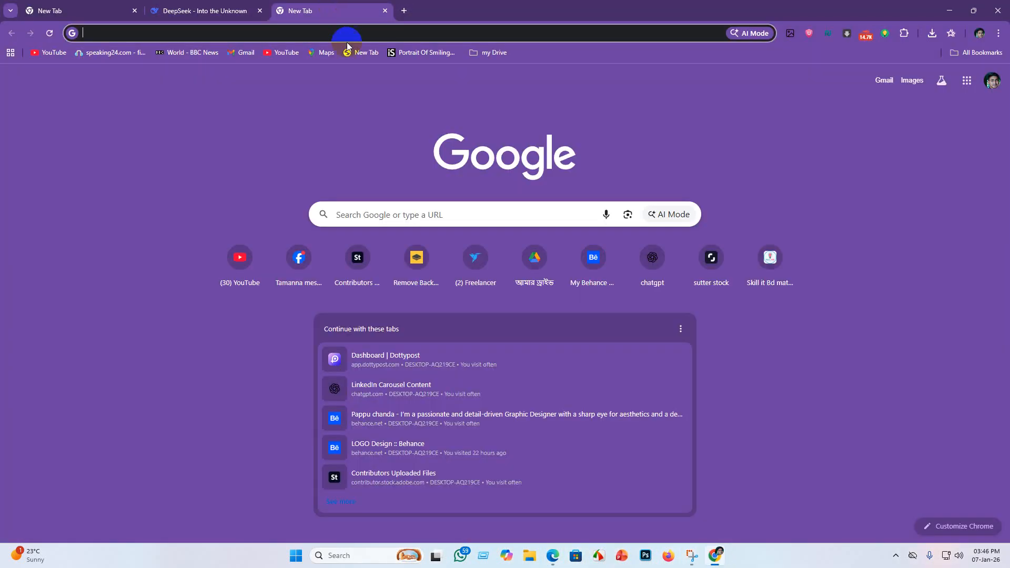
pyautogui.click(975, 53)
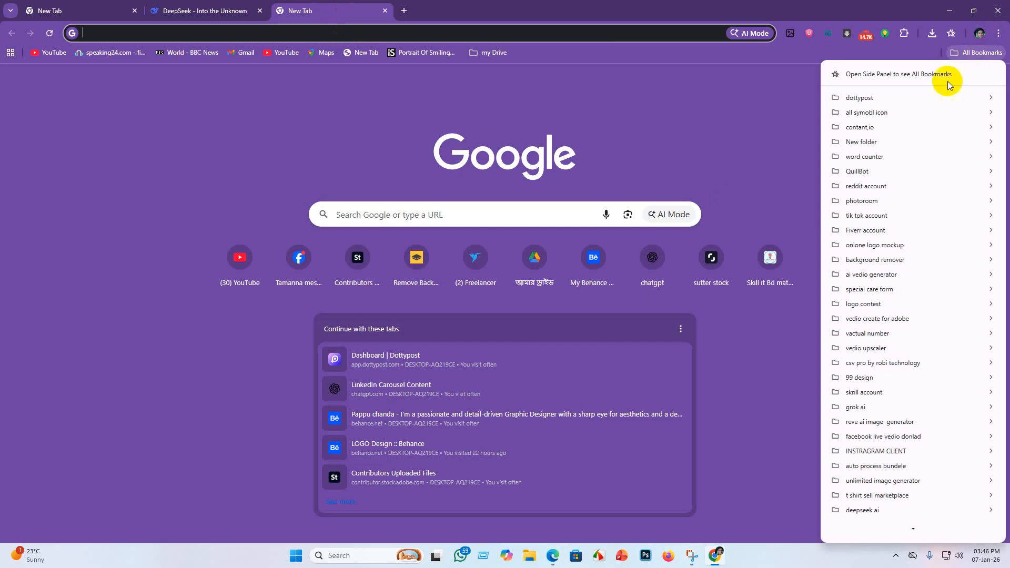
pyautogui.scroll(-3, 923, 282)
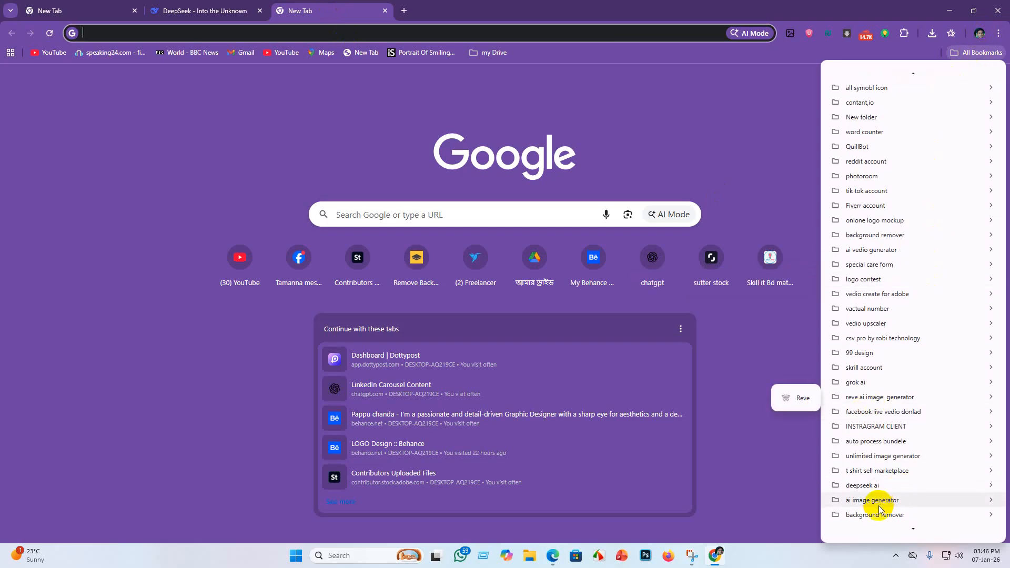
pyautogui.scroll(-2, 871, 506)
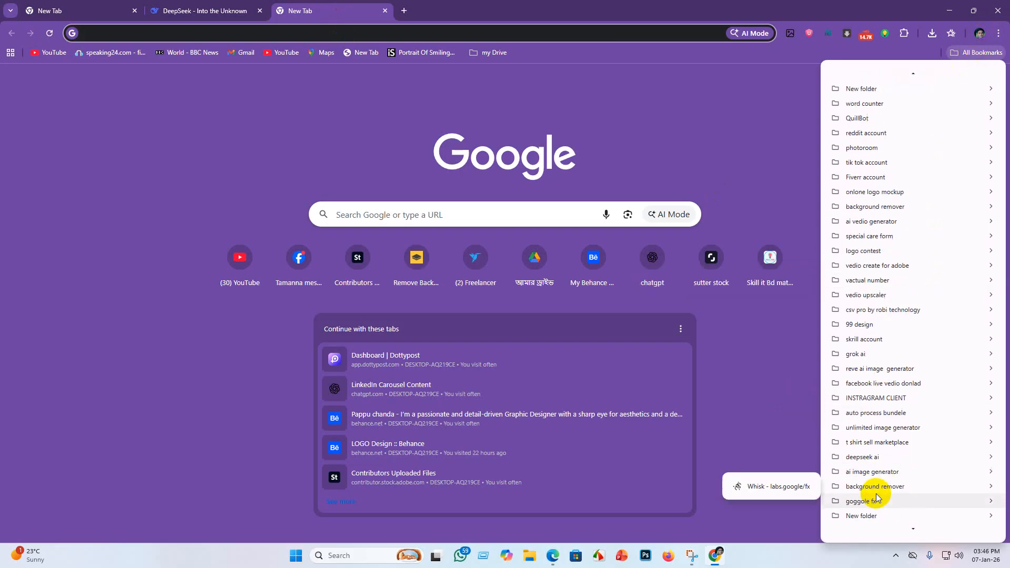
pyautogui.click(771, 487)
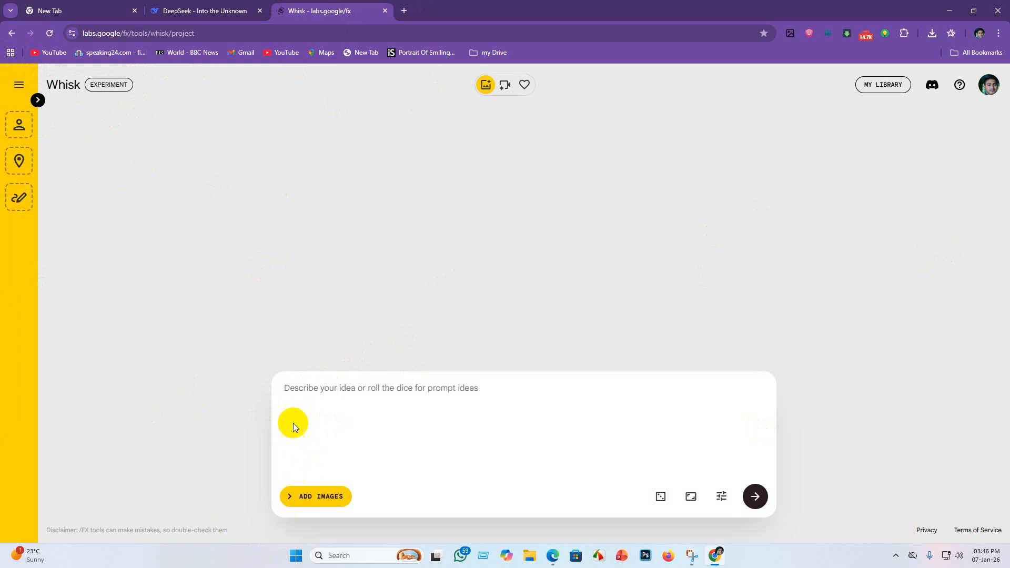
pyautogui.click(303, 500)
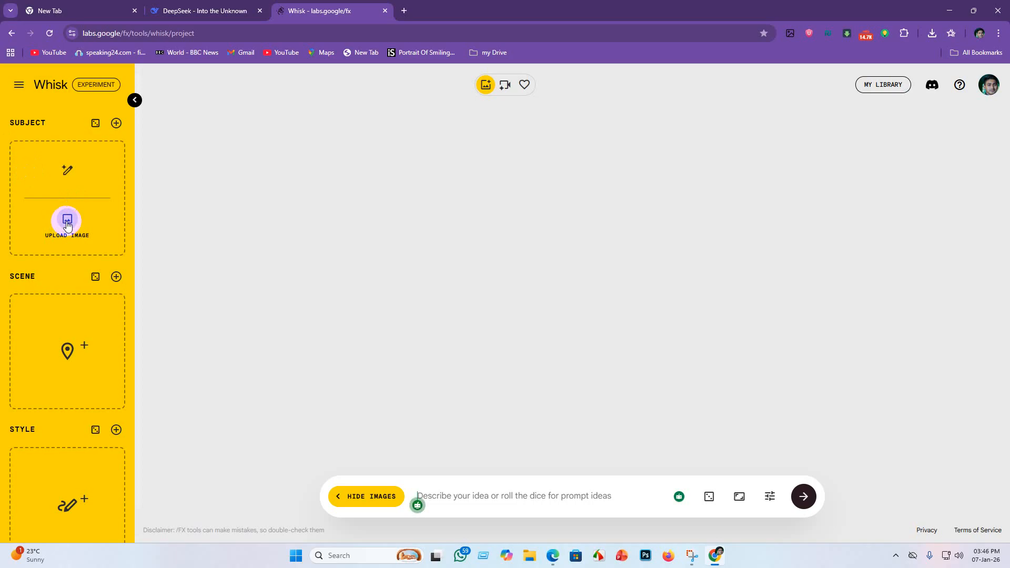
pyautogui.click(67, 224)
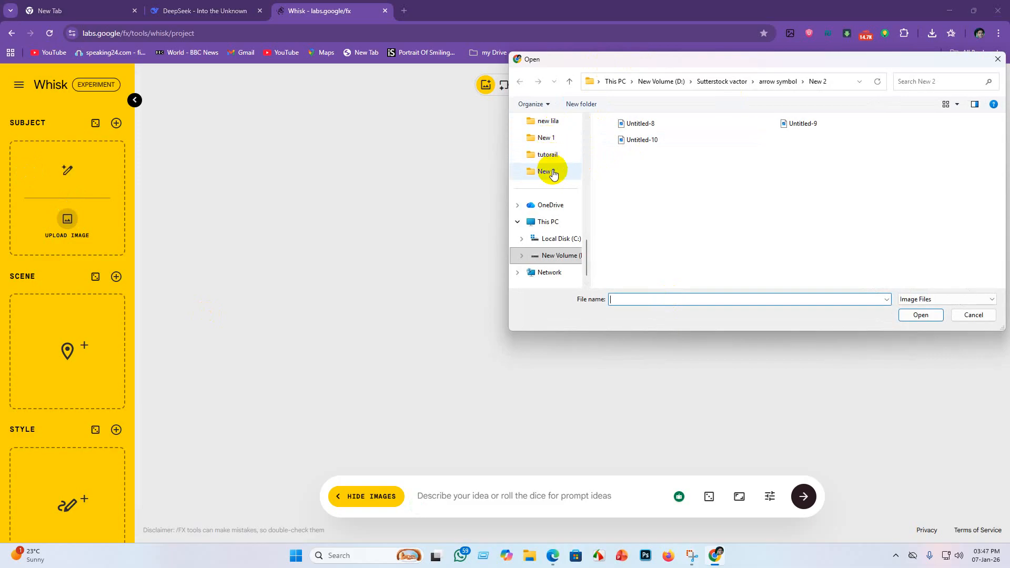
pyautogui.click(550, 227)
pyautogui.doubleClick(803, 154)
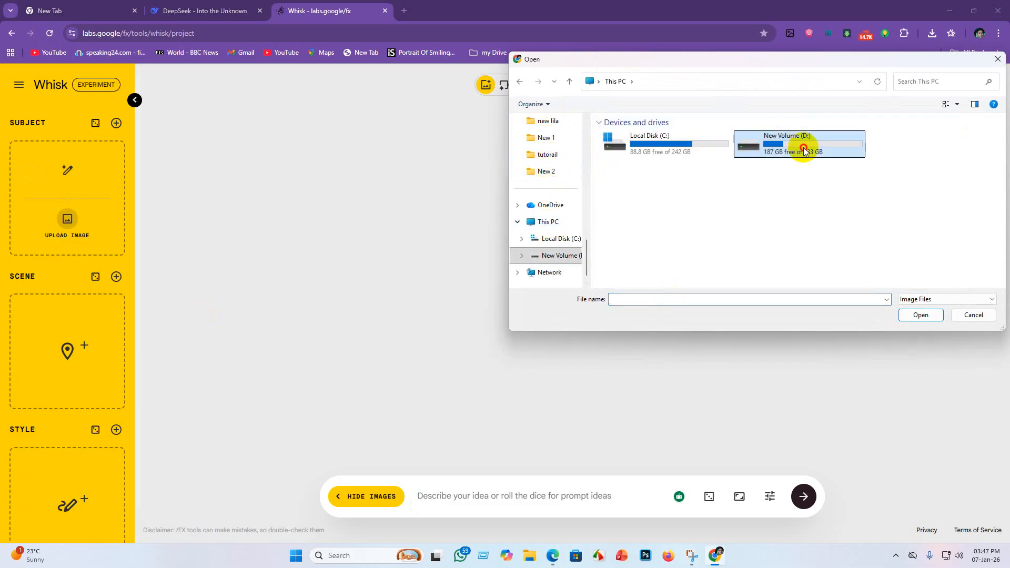
pyautogui.click(920, 83)
pyautogui.write('a')
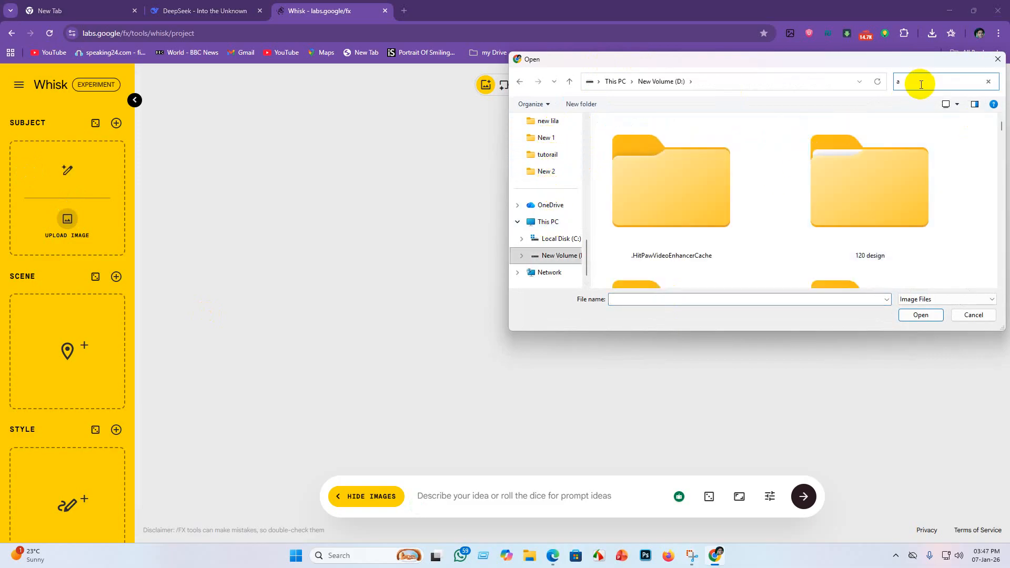
pyautogui.write('i')
pyautogui.click(691, 131)
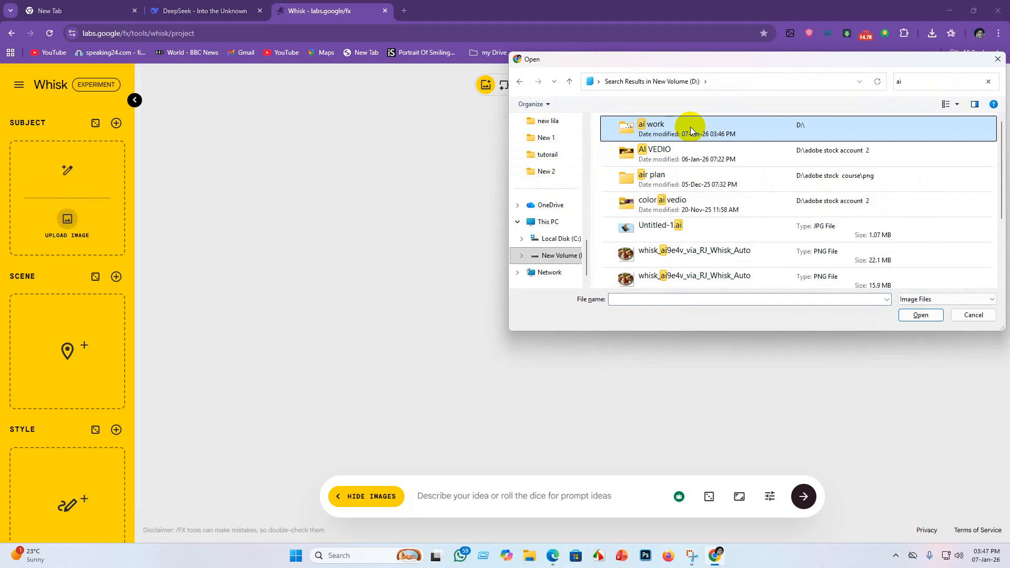
pyautogui.doubleClick(691, 130)
pyautogui.click(620, 144)
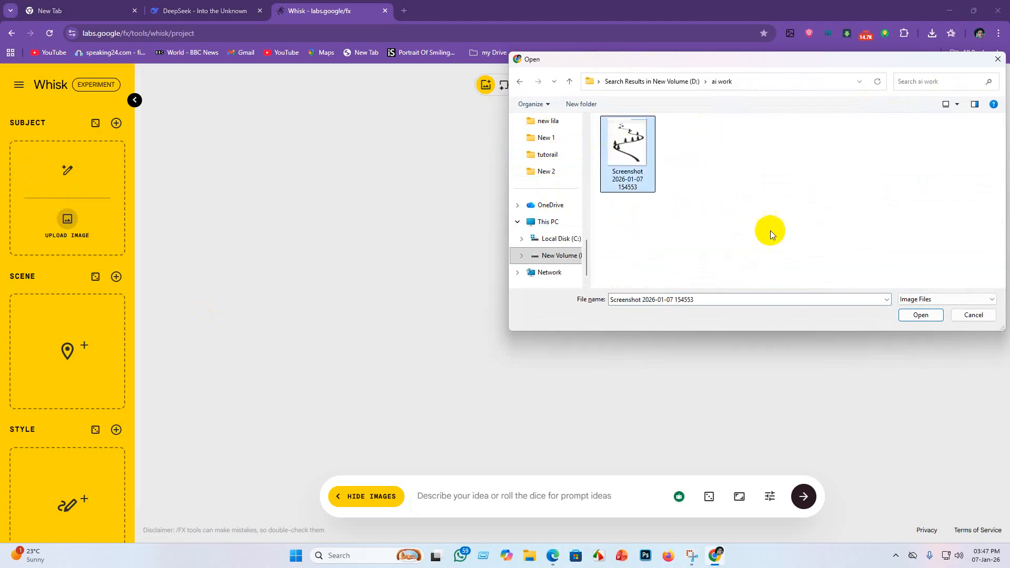
pyautogui.click(920, 315)
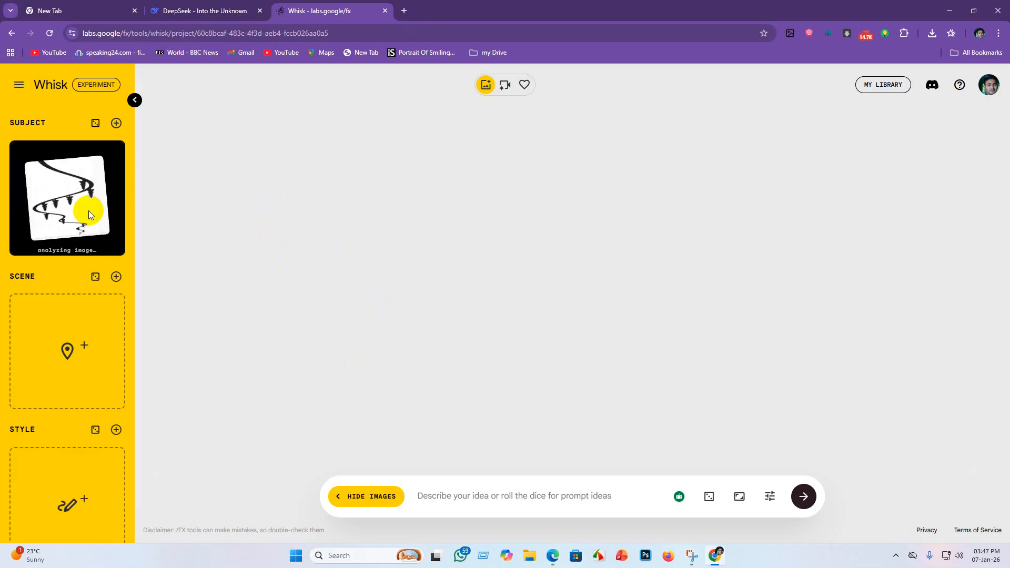
# Step: Open the subject image's details, copy its entire generated description, and close the details
pyautogui.click(72, 250)
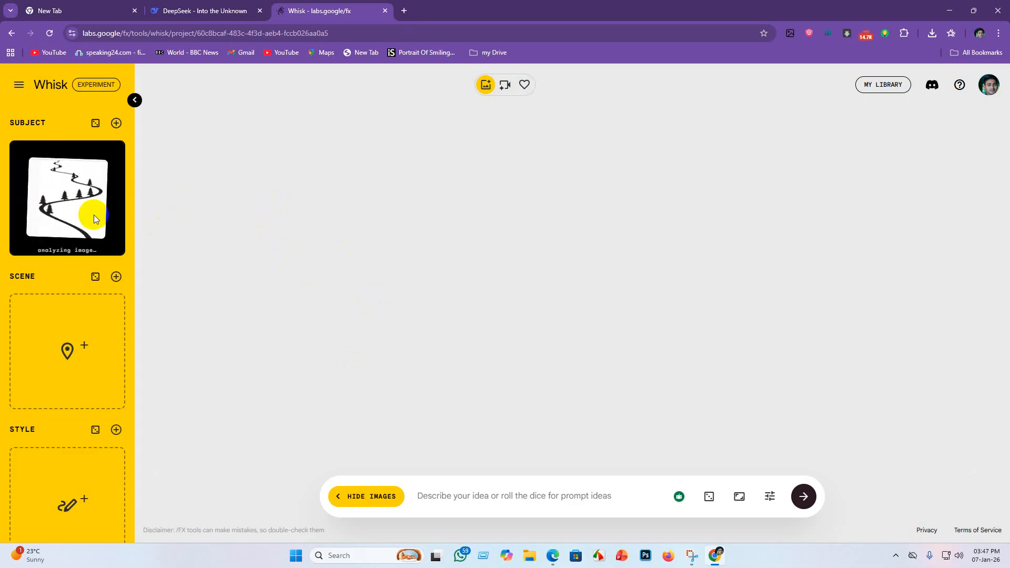
pyautogui.click(103, 252)
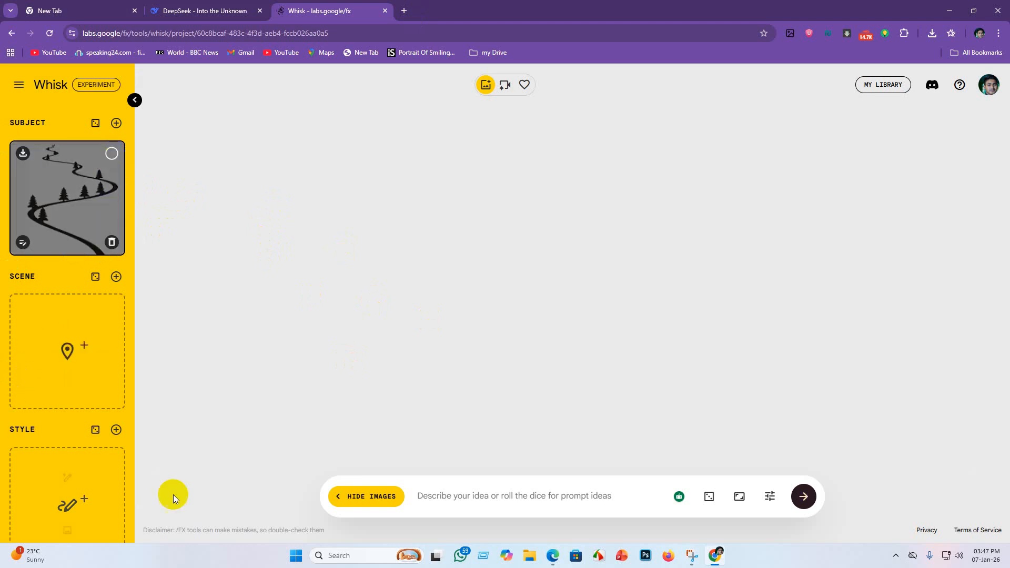
pyautogui.click(22, 243)
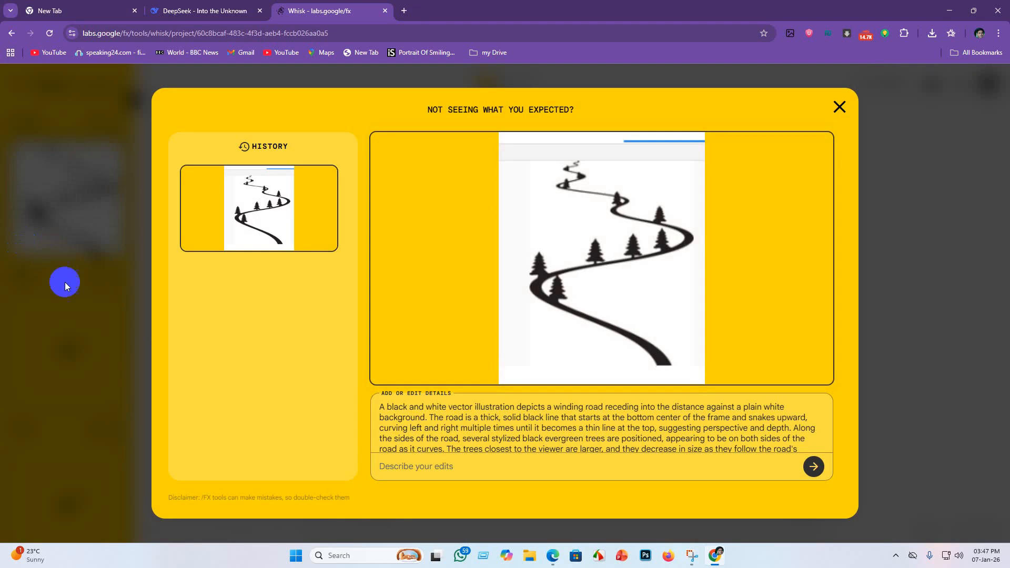
pyautogui.scroll(-2, 526, 431)
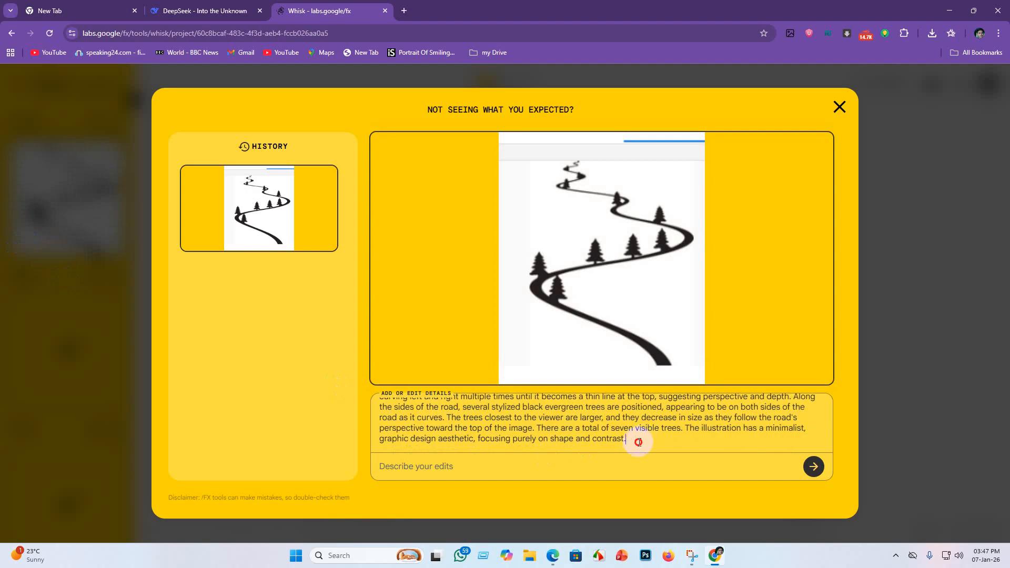
pyautogui.moveTo(638, 442); pyautogui.dragTo(495, 423)
pyautogui.hotkey('ctrl', 'c')
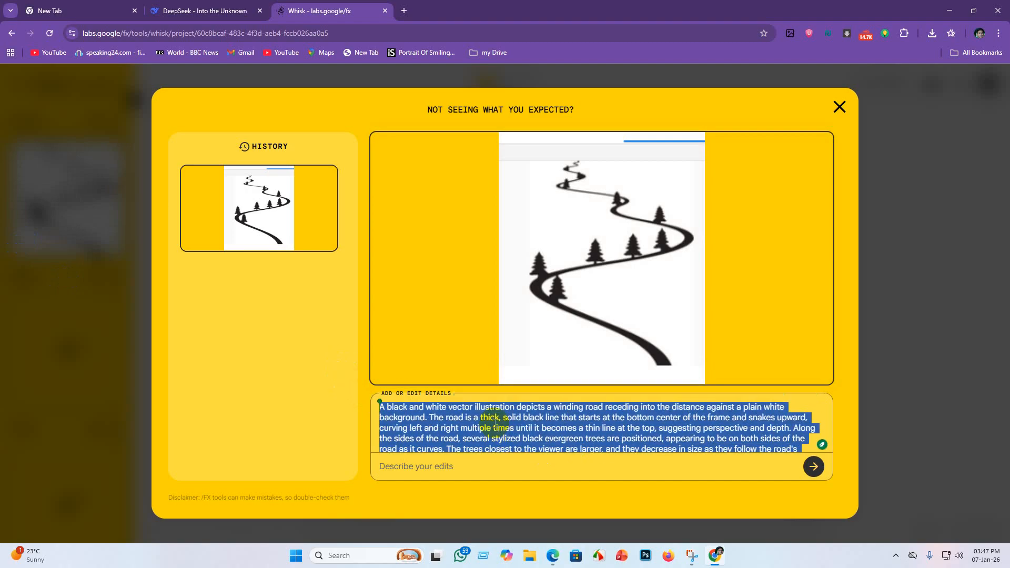
pyautogui.scroll(-2, 552, 429)
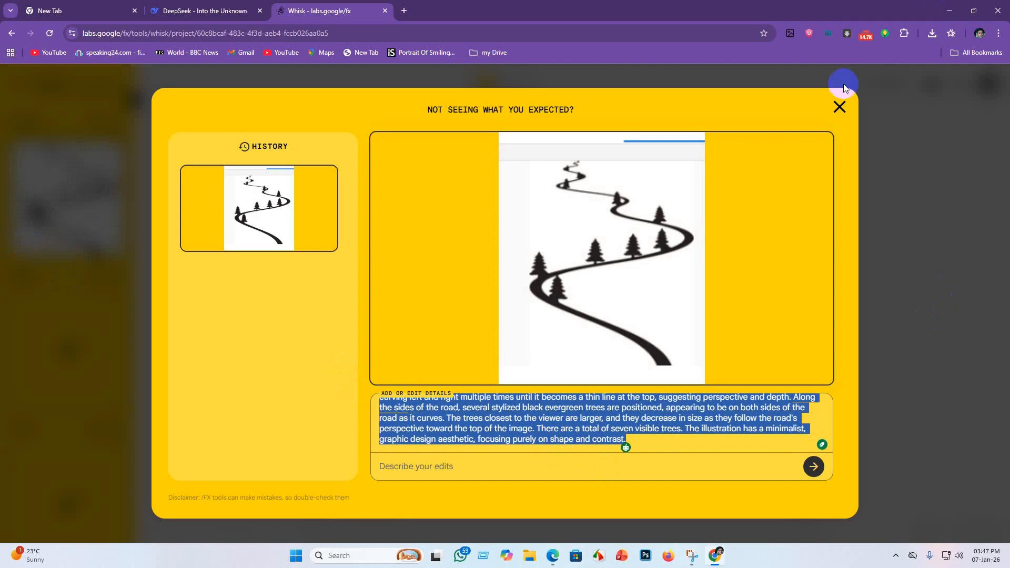
pyautogui.click(839, 107)
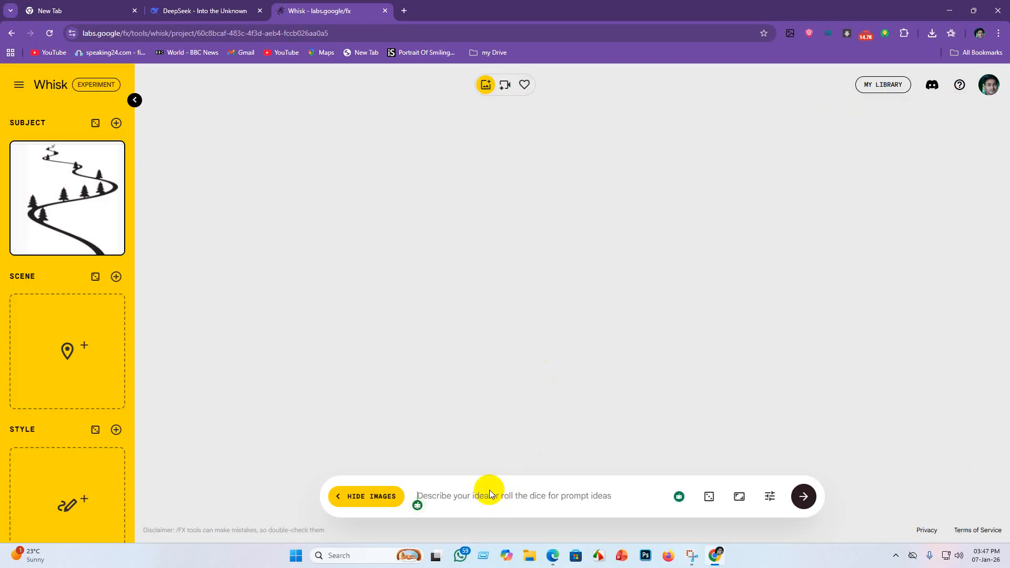
# Step: Paste the copied description as the prompt, keep the 16:9 landscape aspect ratio, and generate the images
pyautogui.hotkey('ctrl', 'v')
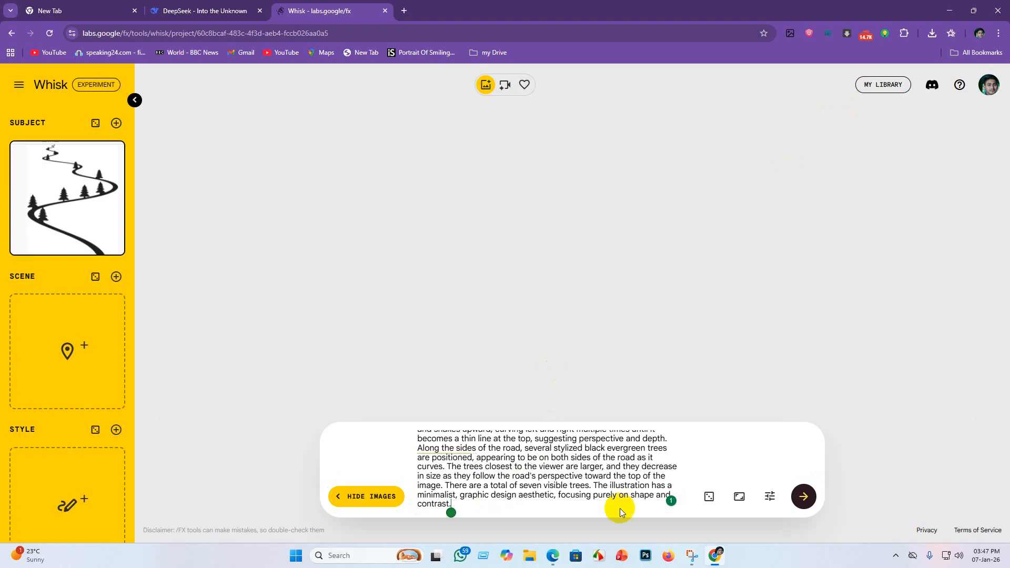
pyautogui.click(739, 496)
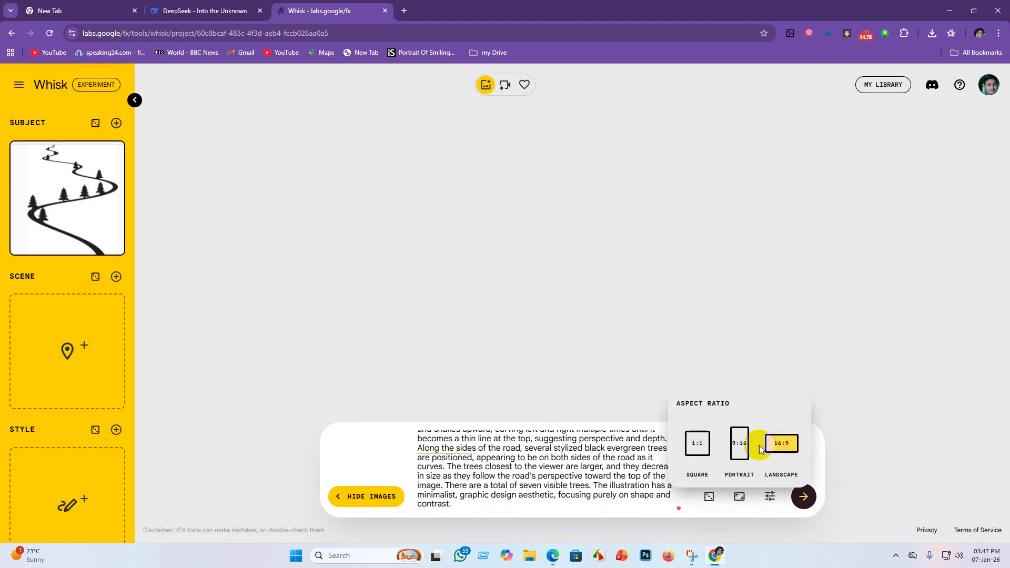
pyautogui.click(696, 447)
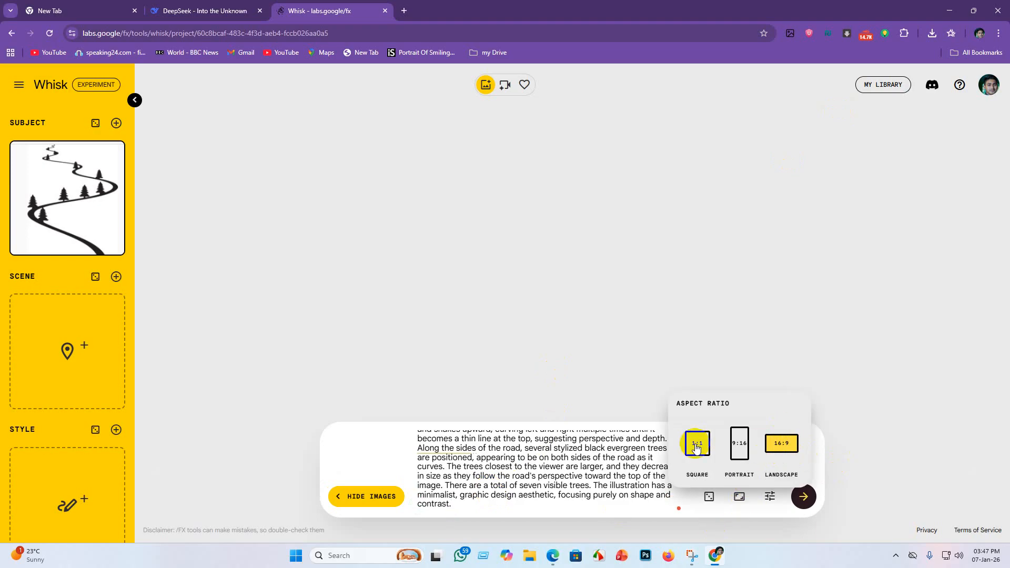
pyautogui.click(788, 453)
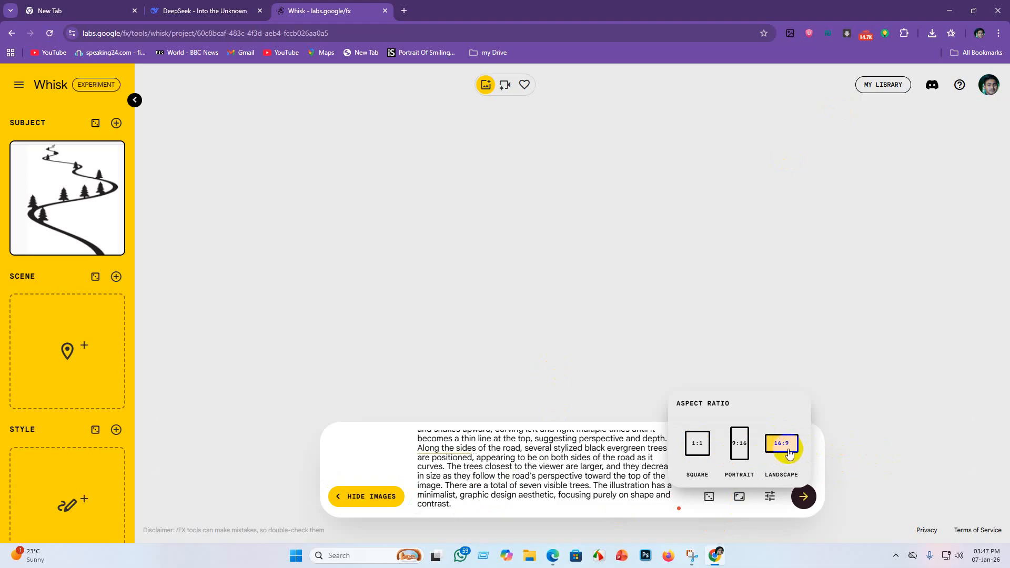
pyautogui.click(807, 502)
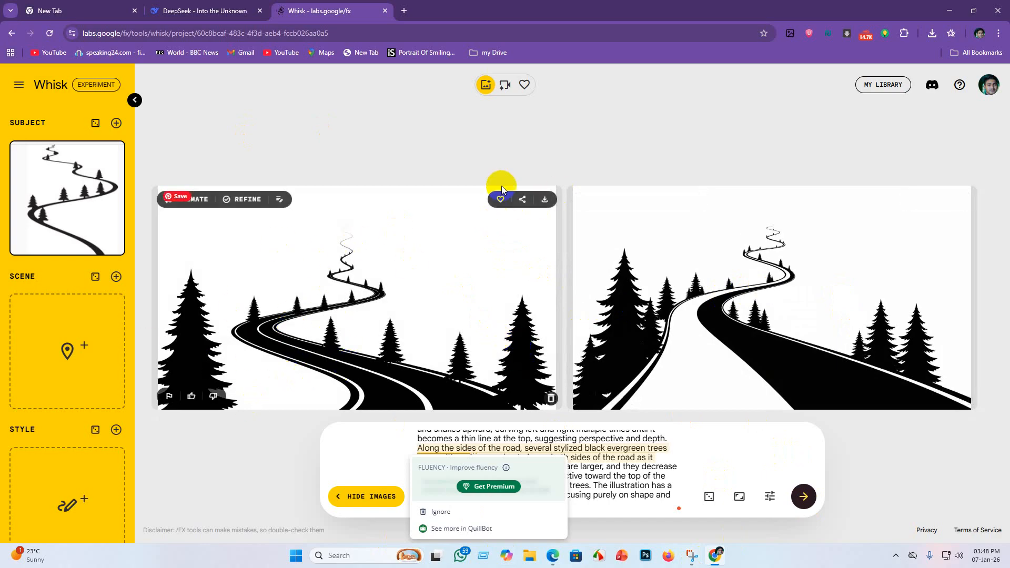
# Step: Start downloading the first generated road image and browse to New Volume (D:) as the save location
pyautogui.click(545, 201)
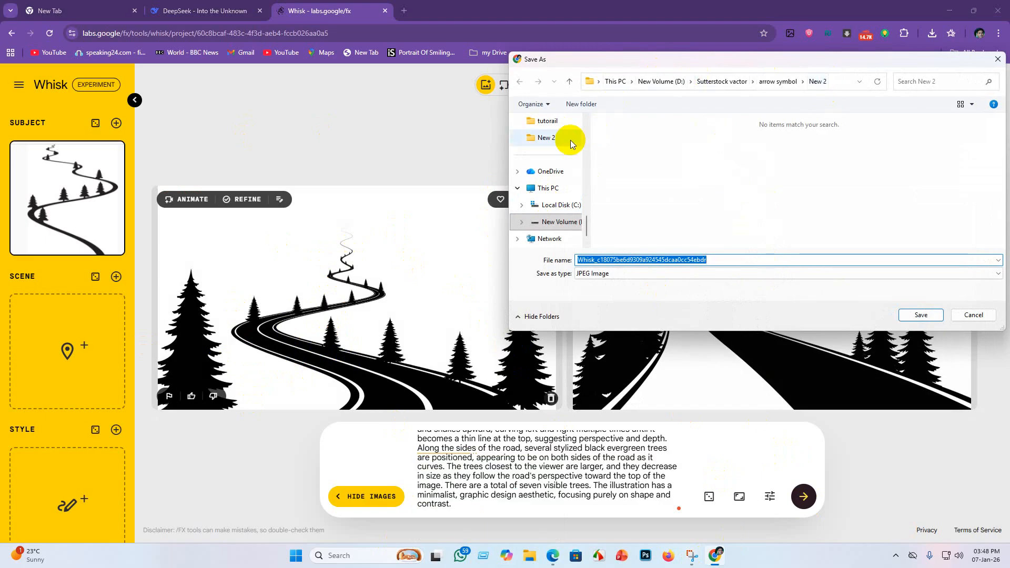
pyautogui.scroll(-1, 558, 149)
pyautogui.scroll(5, 557, 158)
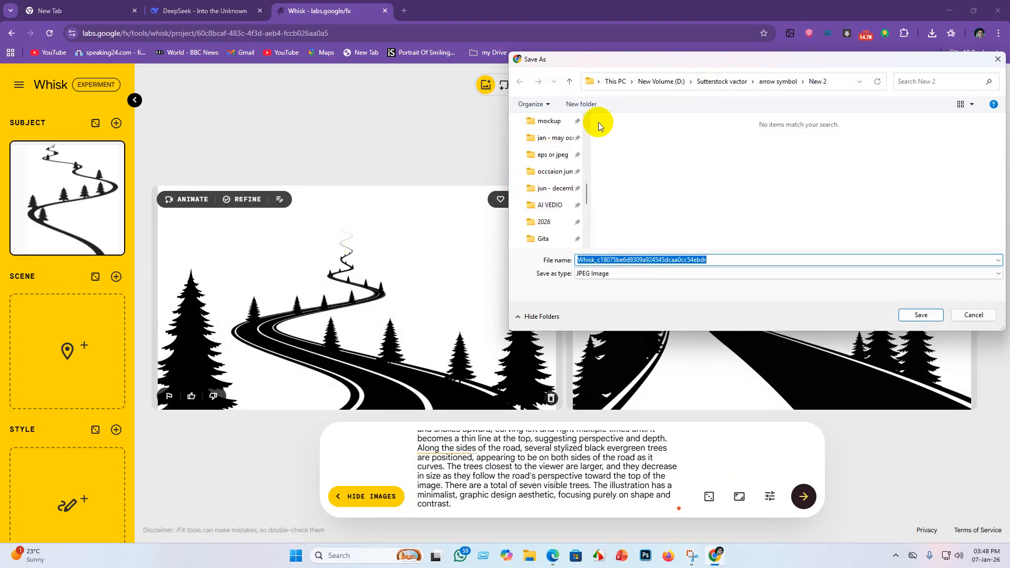
pyautogui.moveTo(586, 184); pyautogui.dragTo(581, 227)
pyautogui.scroll(-1, 559, 198)
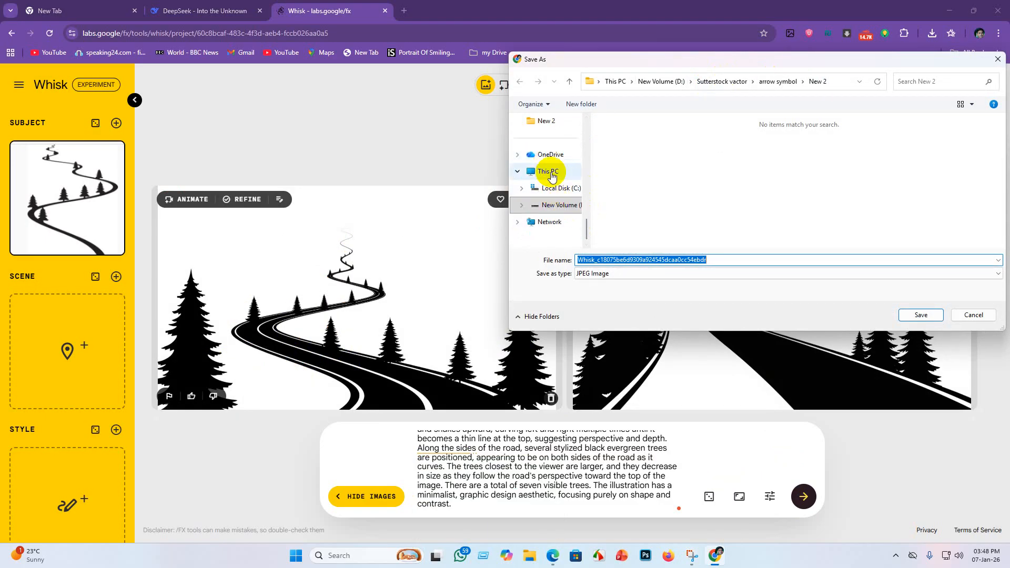
pyautogui.click(550, 172)
pyautogui.doubleClick(806, 146)
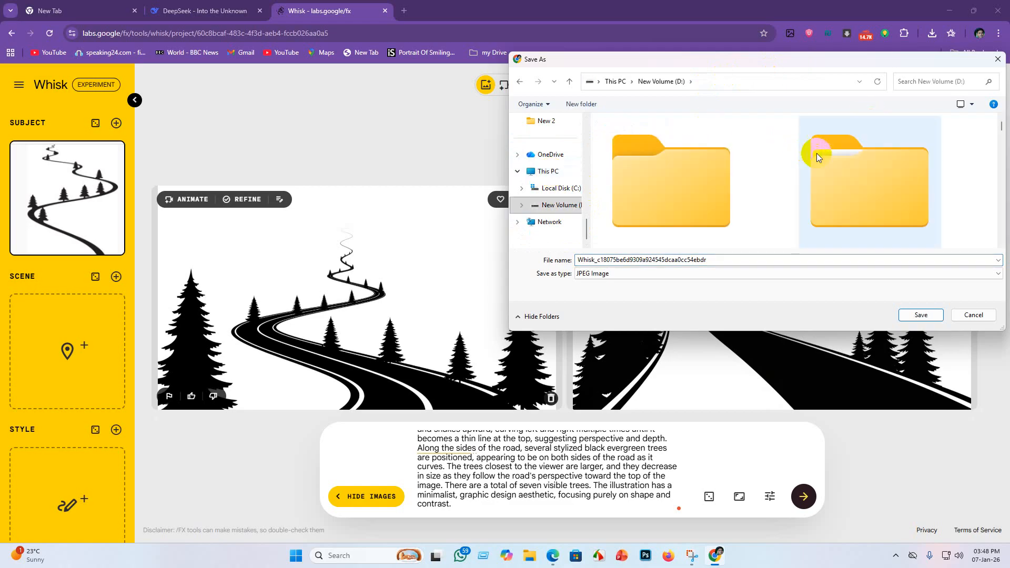
# Step: Search New Volume (D:) for "ai" and pin the "ai work" folder to Quick access
pyautogui.click(916, 82)
pyautogui.write('ai')
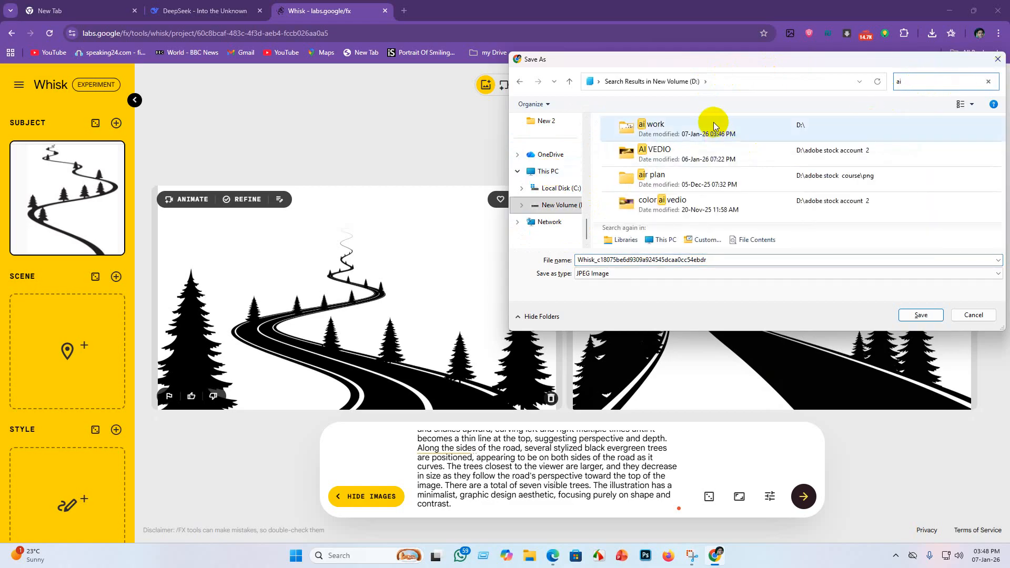
pyautogui.rightClick(712, 123)
pyautogui.click(690, 126)
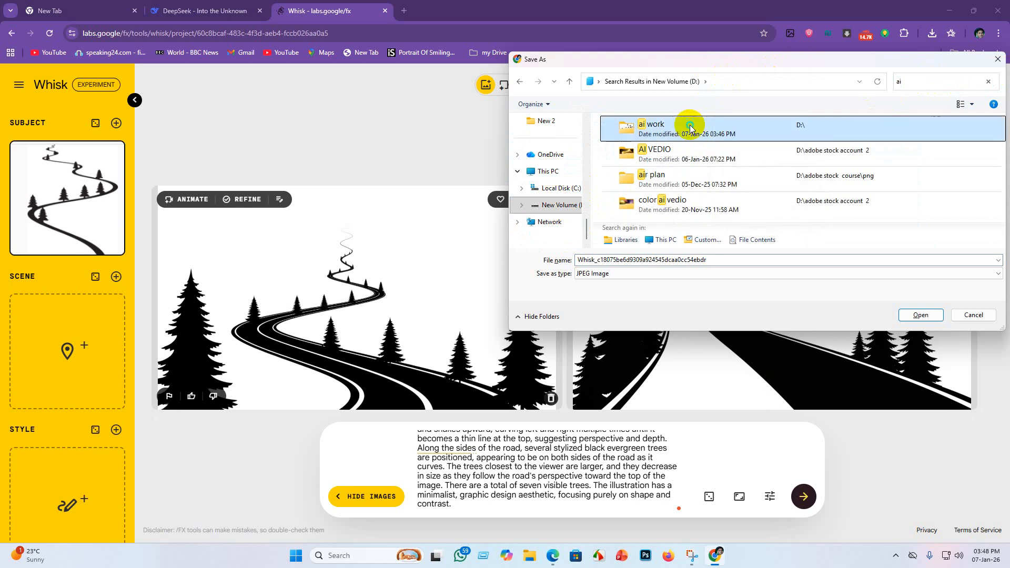
pyautogui.rightClick(690, 128)
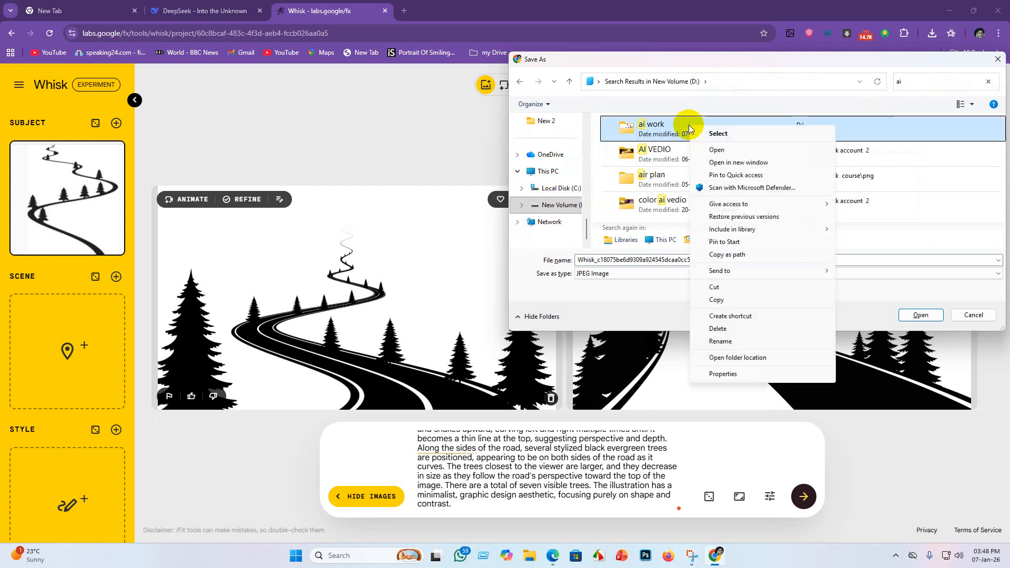
pyautogui.click(746, 177)
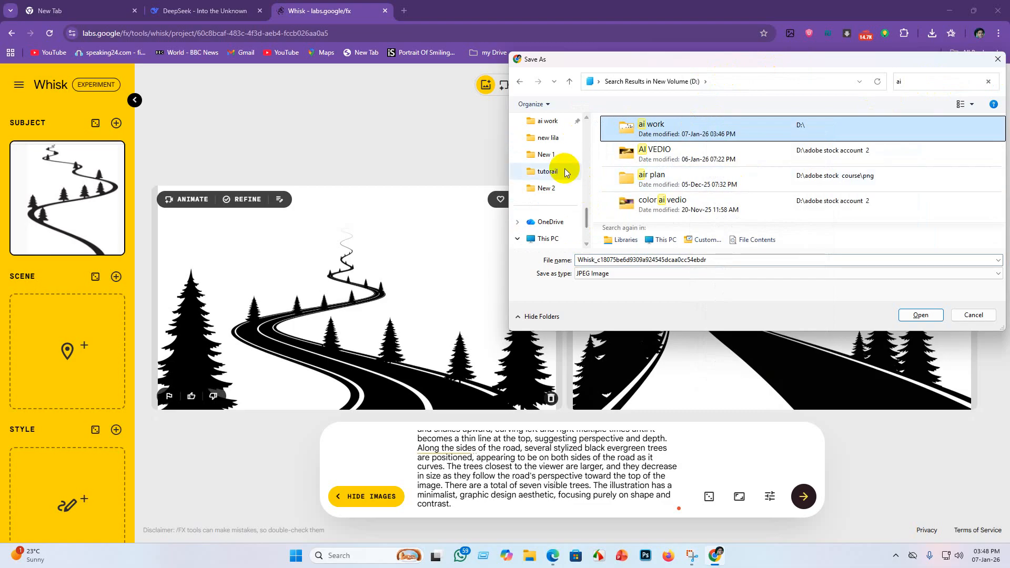
# Step: Create a folder named "vactor" inside "ai work" and save the generated image there as a JPEG
pyautogui.click(552, 123)
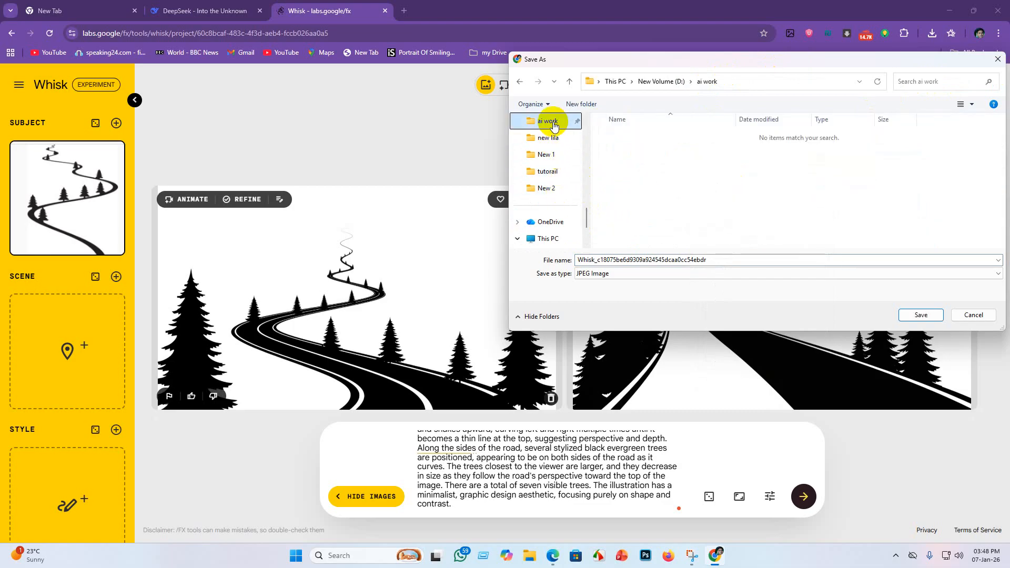
pyautogui.rightClick(644, 134)
pyautogui.moveTo(692, 255)
pyautogui.click(784, 253)
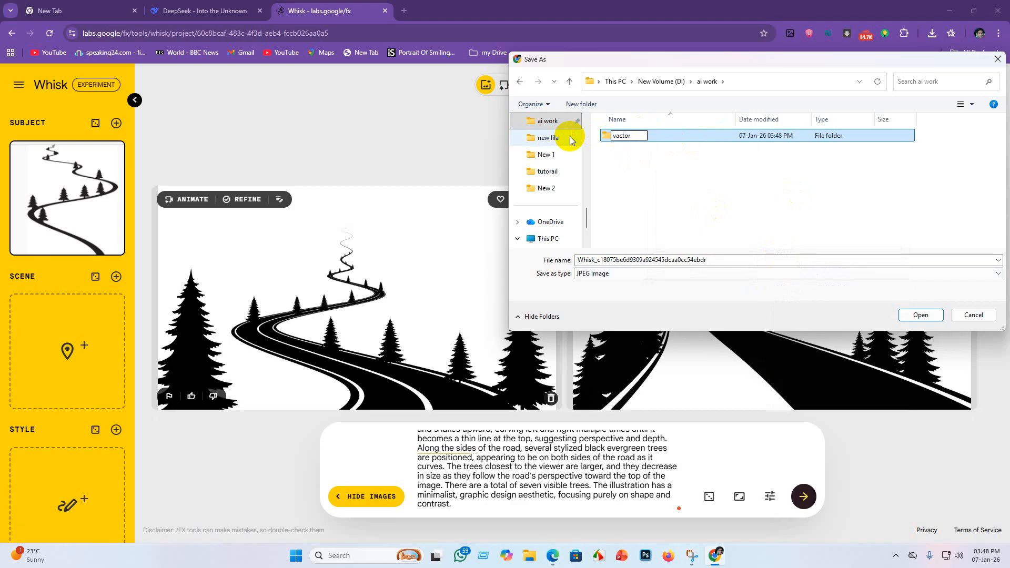
pyautogui.press('Return')
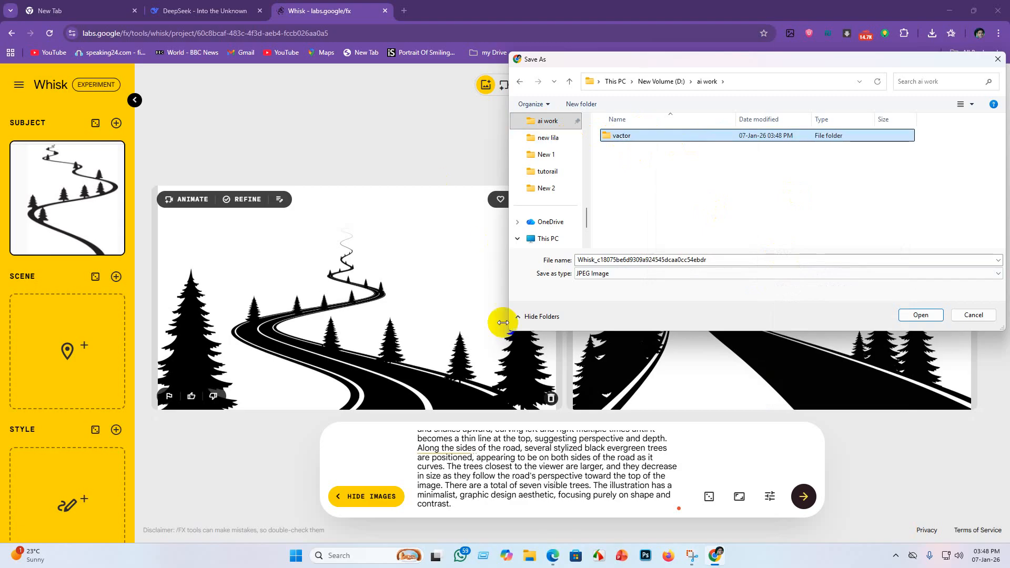
pyautogui.doubleClick(705, 136)
pyautogui.click(919, 315)
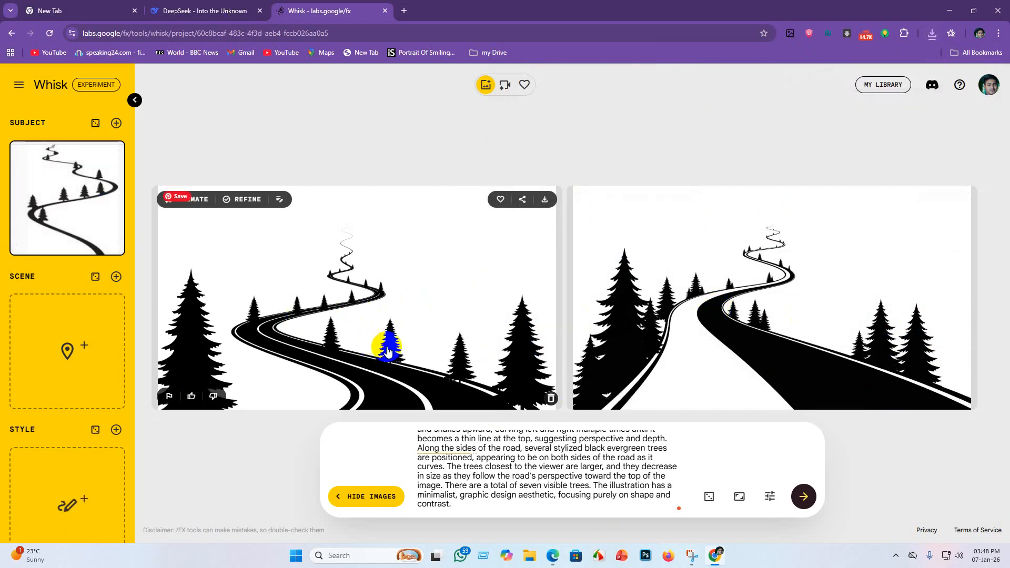
# Step: Switch to DeepSeek and send the pasted description with "same style 10 prompt" added, correcting the spacing after "contrast."
pyautogui.click(181, 11)
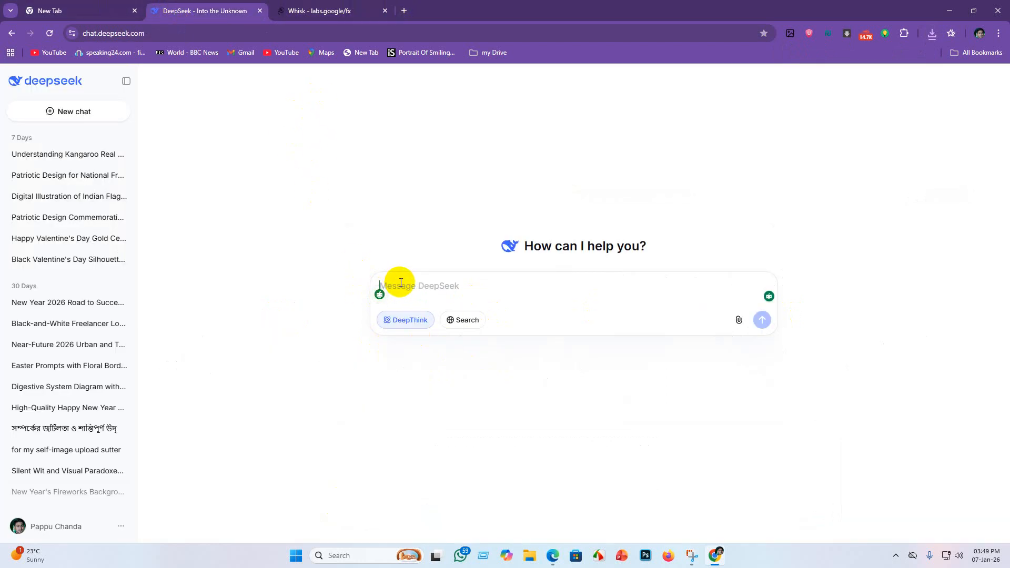
pyautogui.hotkey('ctrl', 'v')
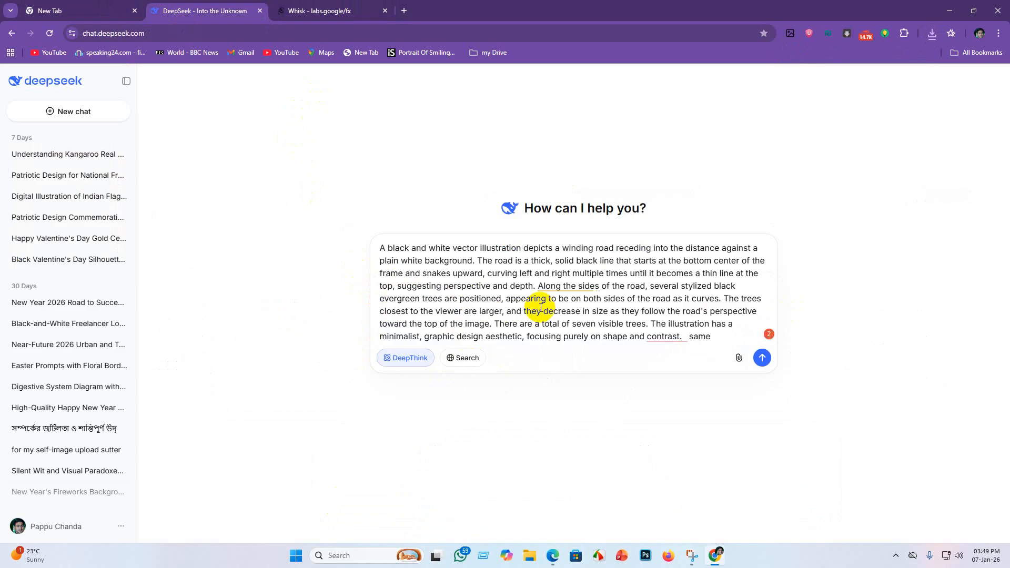
pyautogui.click(665, 337)
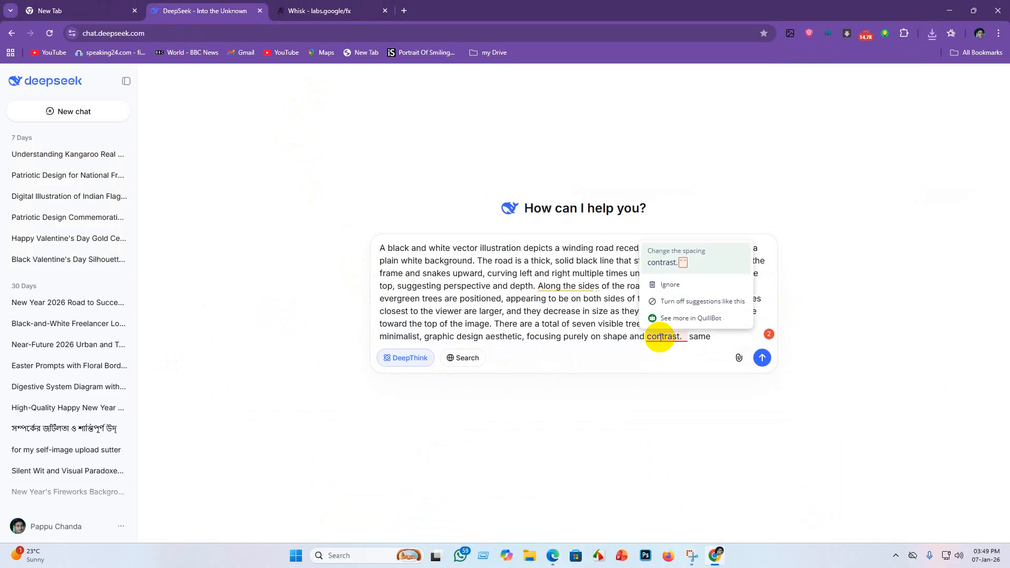
pyautogui.click(659, 268)
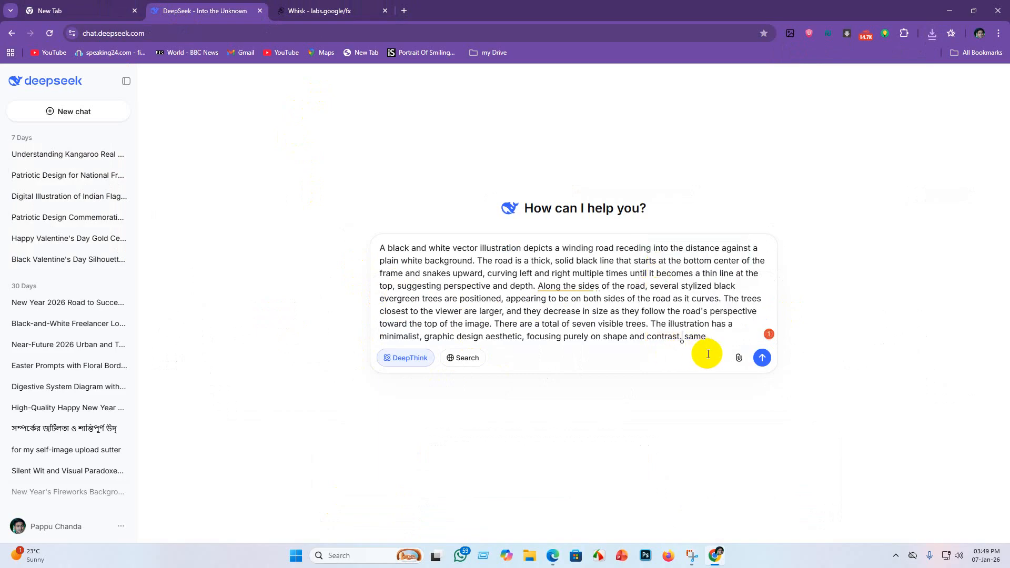
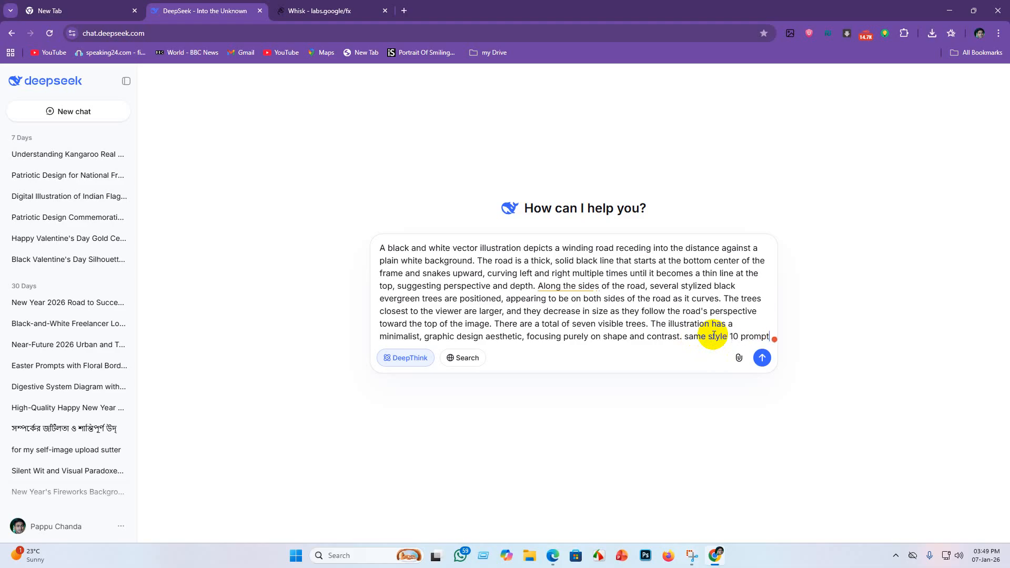
pyautogui.click(766, 360)
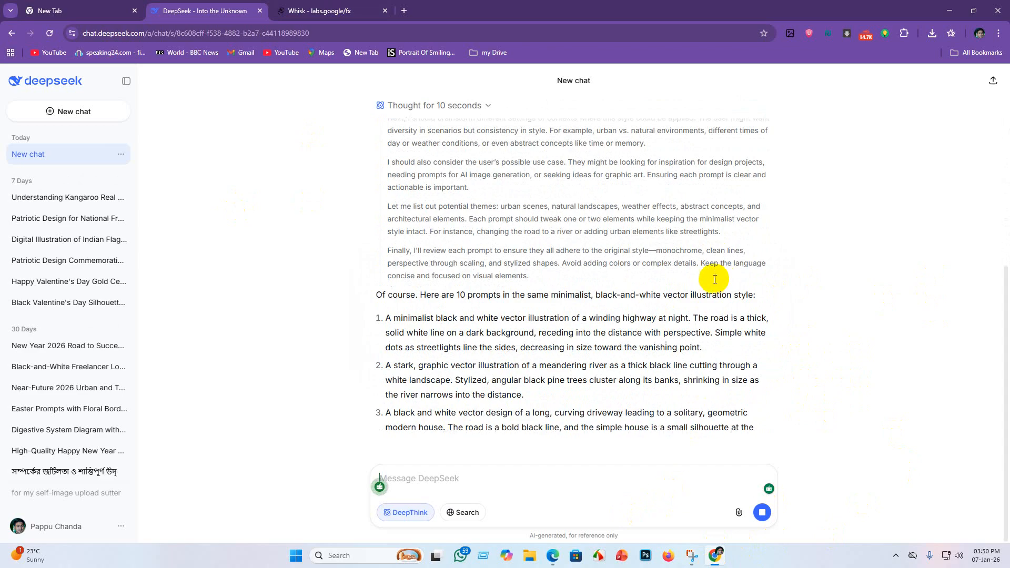
# Step: Copy DeepSeek's first prompt, the winding highway at night, from the generated list
pyautogui.scroll(2, 525, 345)
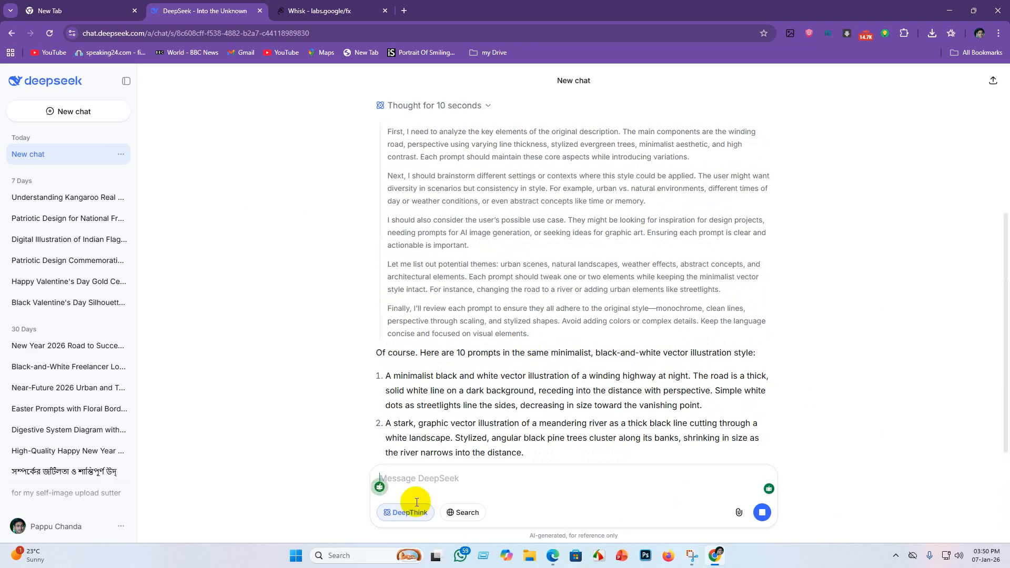
pyautogui.scroll(-3, 542, 349)
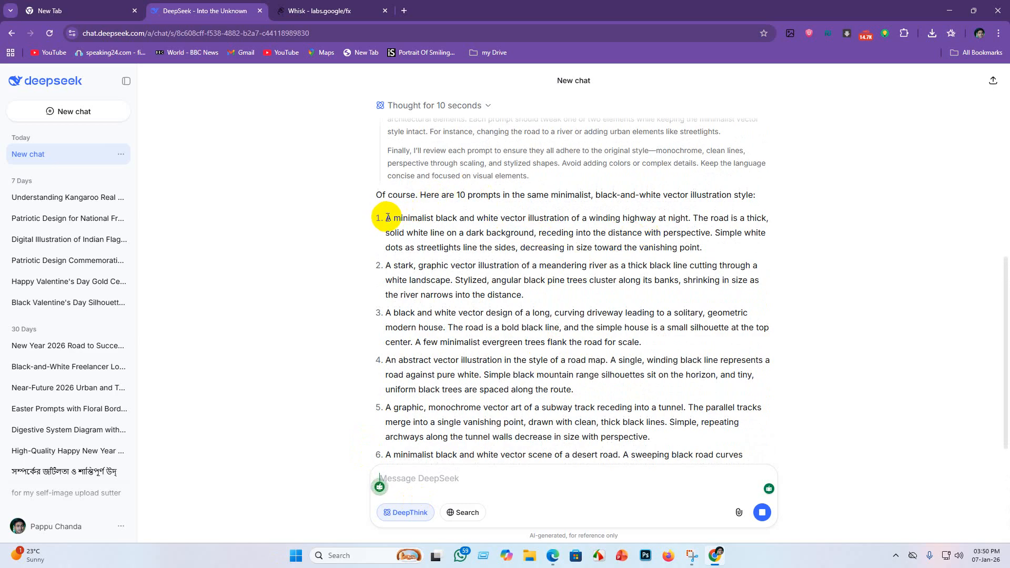
pyautogui.moveTo(386, 217); pyautogui.dragTo(720, 256)
pyautogui.hotkey('ctrl', 'c')
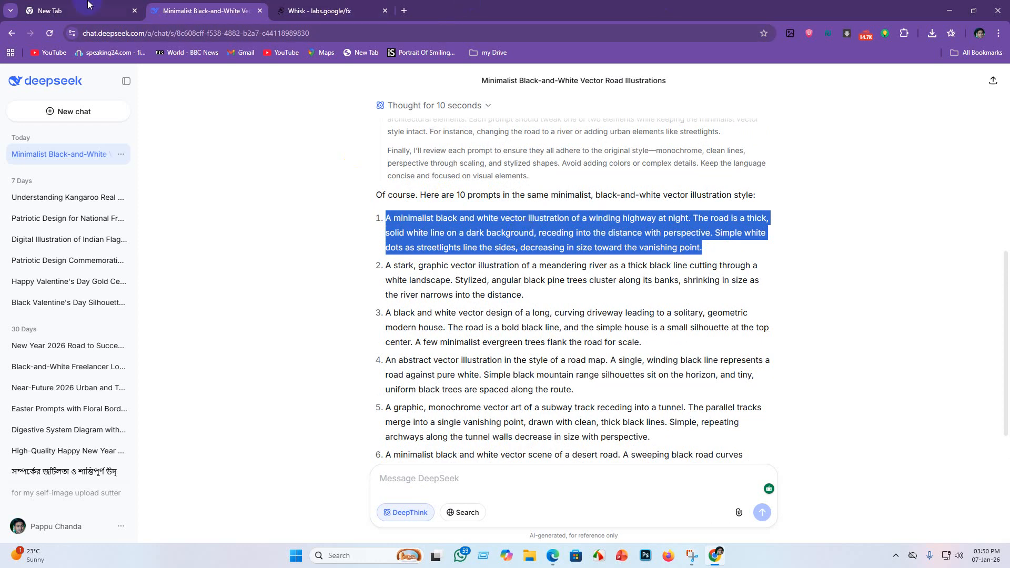
# Step: Switch to Whisk, replace the existing prompt with the copied winding highway at night prompt, and generate its images
pyautogui.click(312, 8)
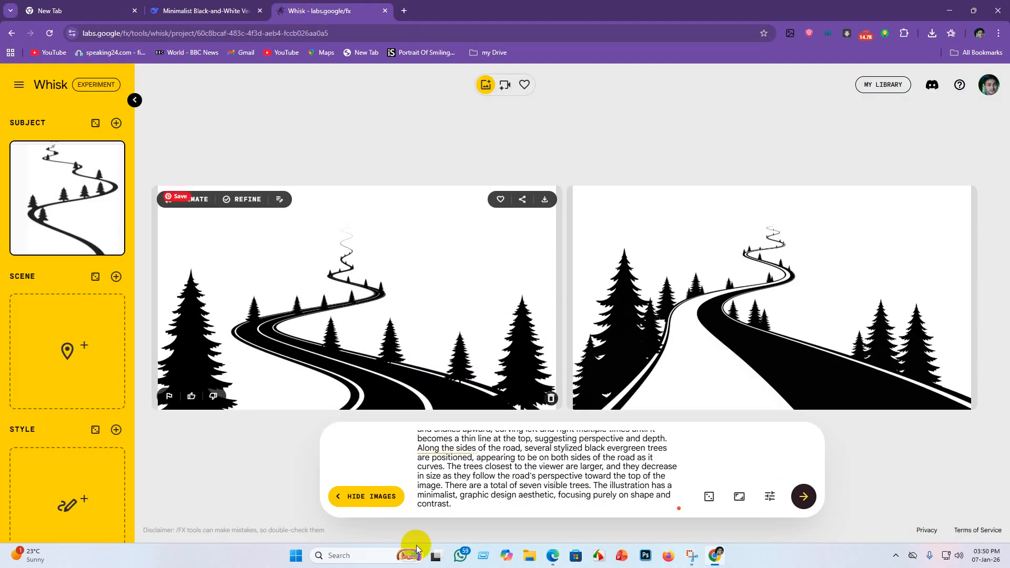
pyautogui.hotkey('ctrl', 'a')
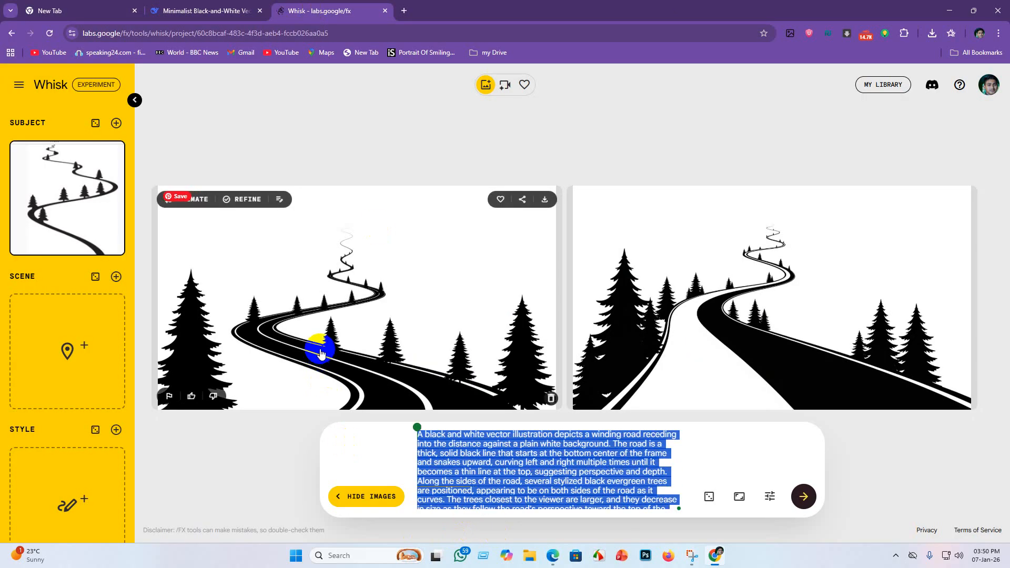
pyautogui.press('BackSpace')
pyautogui.hotkey('ctrl', 'v')
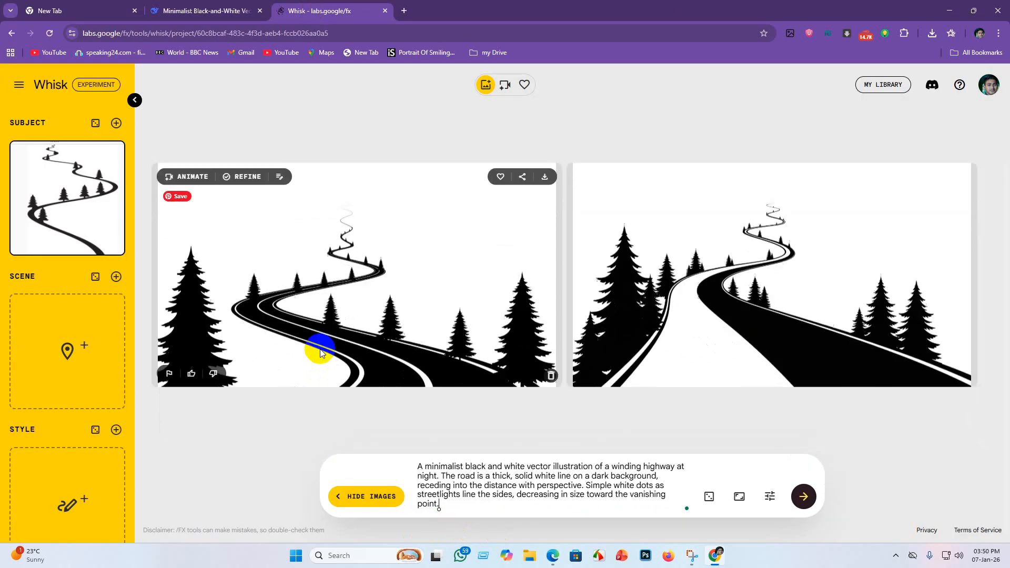
pyautogui.press('Return')
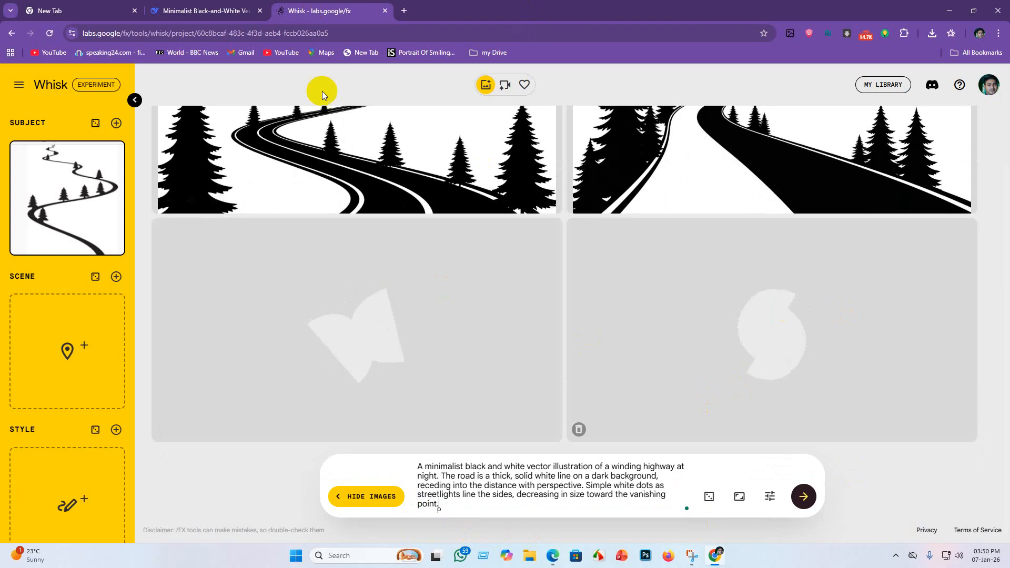
# Step: Copy DeepSeek's second prompt, the meandering river with pine trees, and generate images from it in Whisk in place of the previous prompt
pyautogui.click(205, 11)
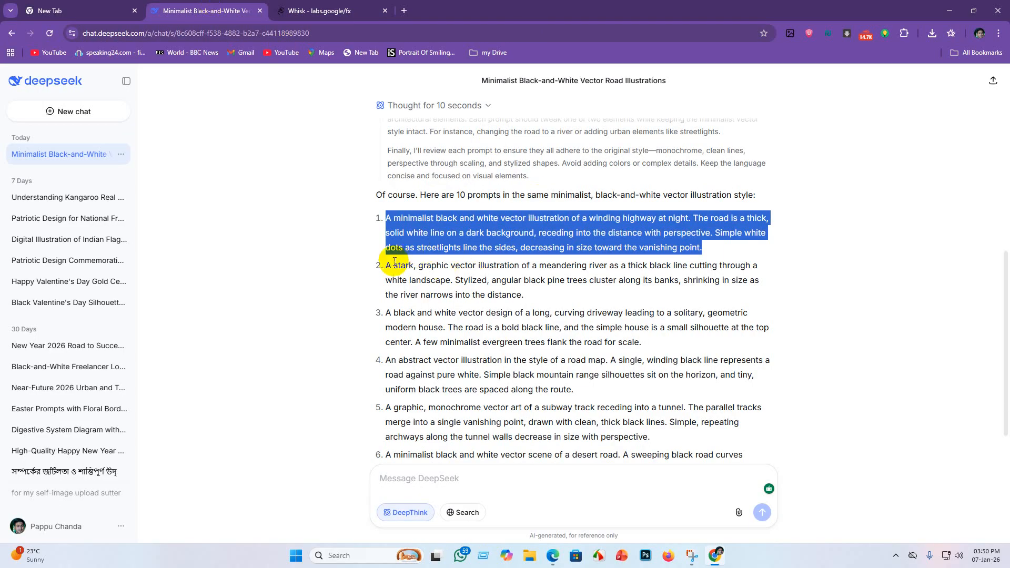
pyautogui.moveTo(387, 265); pyautogui.dragTo(528, 293)
pyautogui.hotkey('ctrl', 'c')
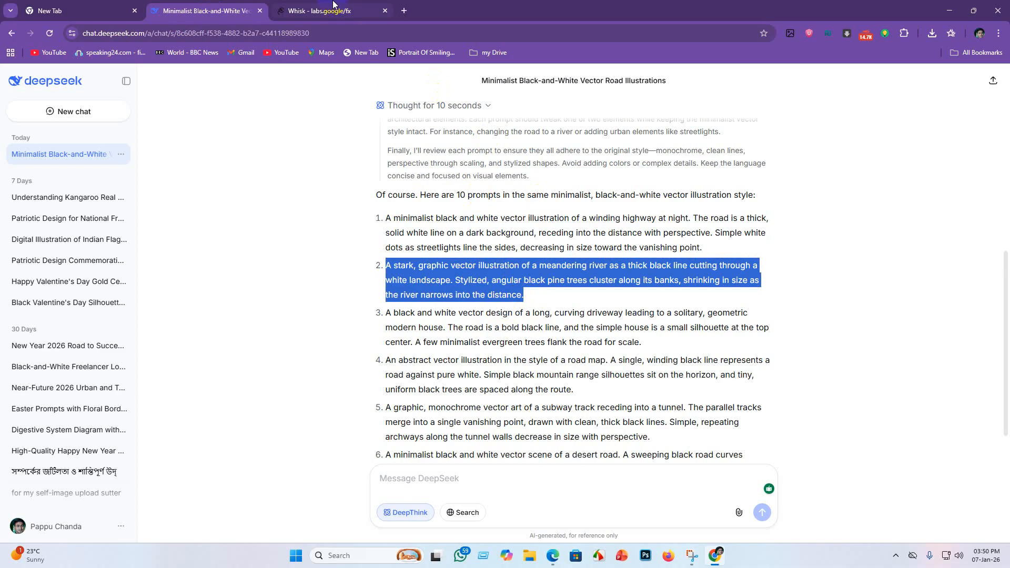
pyautogui.click(318, 11)
pyautogui.moveTo(458, 505); pyautogui.dragTo(362, 431)
pyautogui.press('BackSpace')
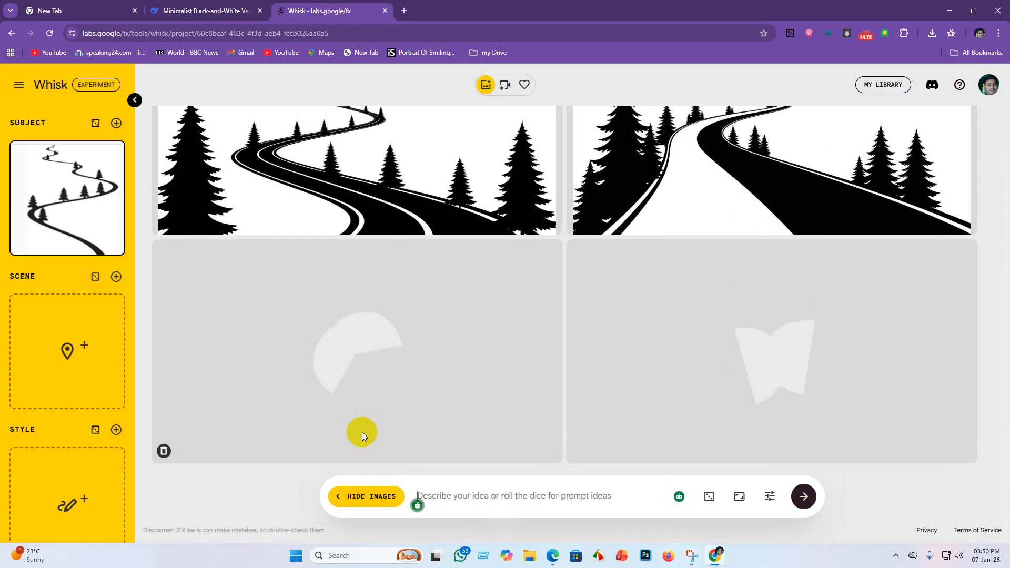
pyautogui.hotkey('ctrl', 'v')
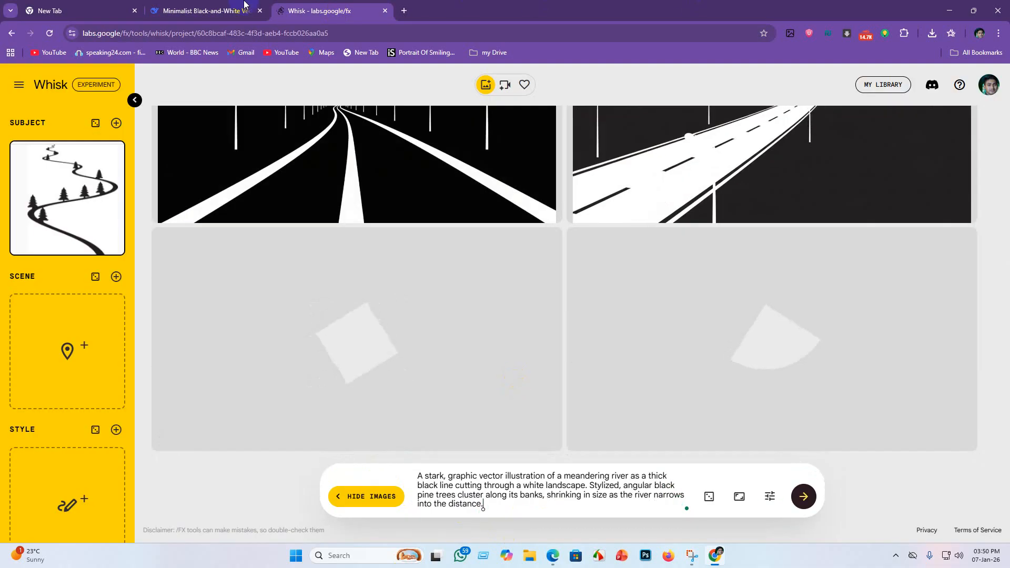
# Step: Copy DeepSeek's third prompt, the curving driveway to a modern house, and generate images from it in Whisk
pyautogui.click(193, 10)
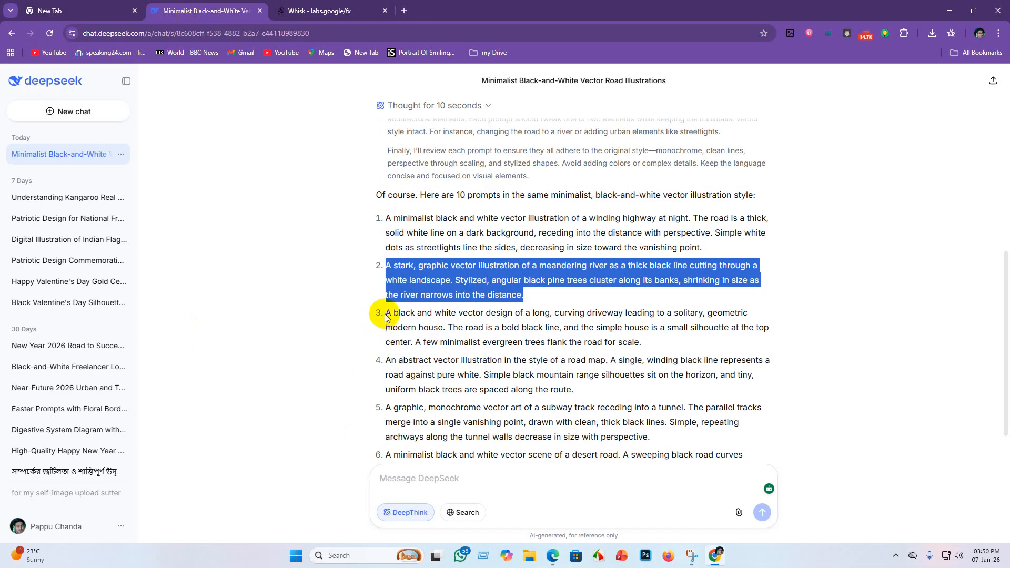
pyautogui.moveTo(387, 316); pyautogui.dragTo(654, 344)
pyautogui.hotkey('ctrl', 'c')
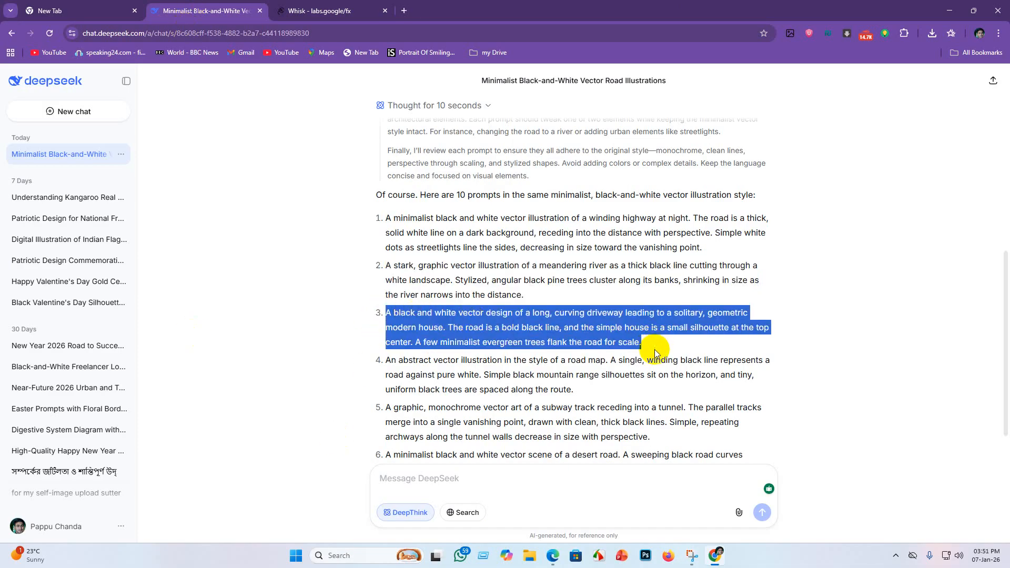
pyautogui.click(315, 10)
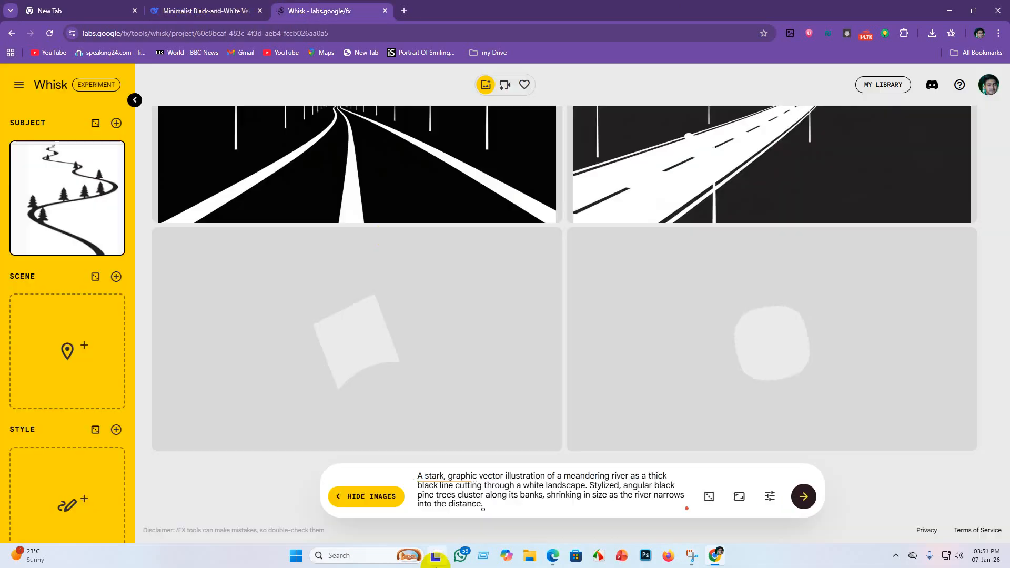
pyautogui.hotkey('ctrl', 'a')
pyautogui.press('BackSpace')
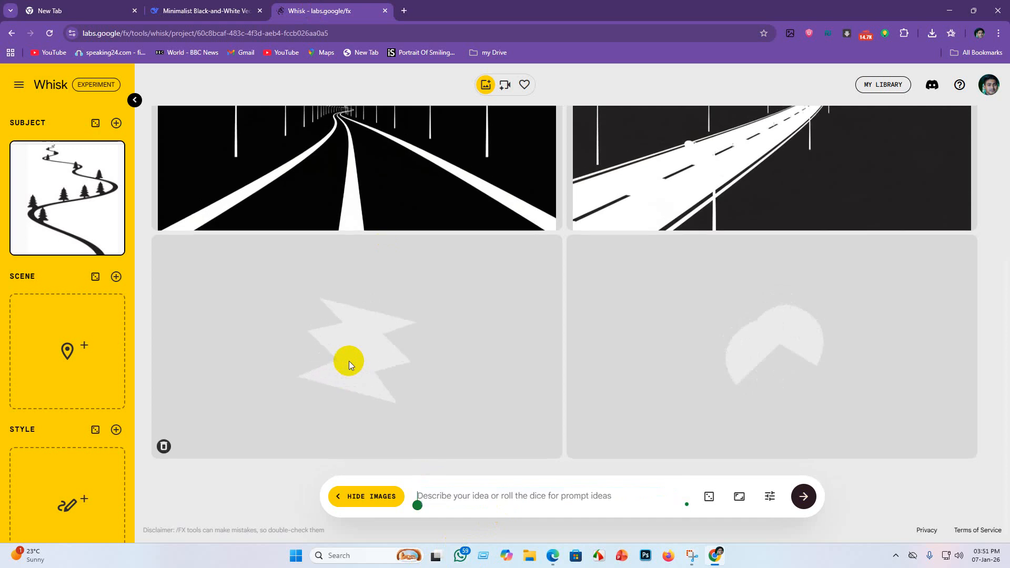
pyautogui.hotkey('ctrl', 'v')
pyautogui.press('Return')
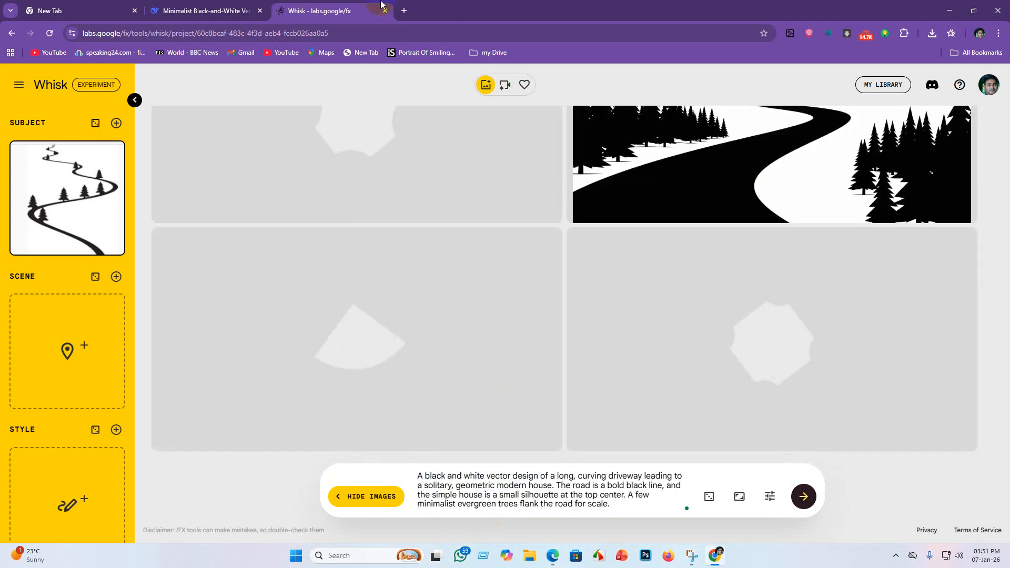
# Step: Copy DeepSeek's fourth prompt, the abstract road map with mountain silhouettes, and generate images from it in Whisk
pyautogui.click(205, 10)
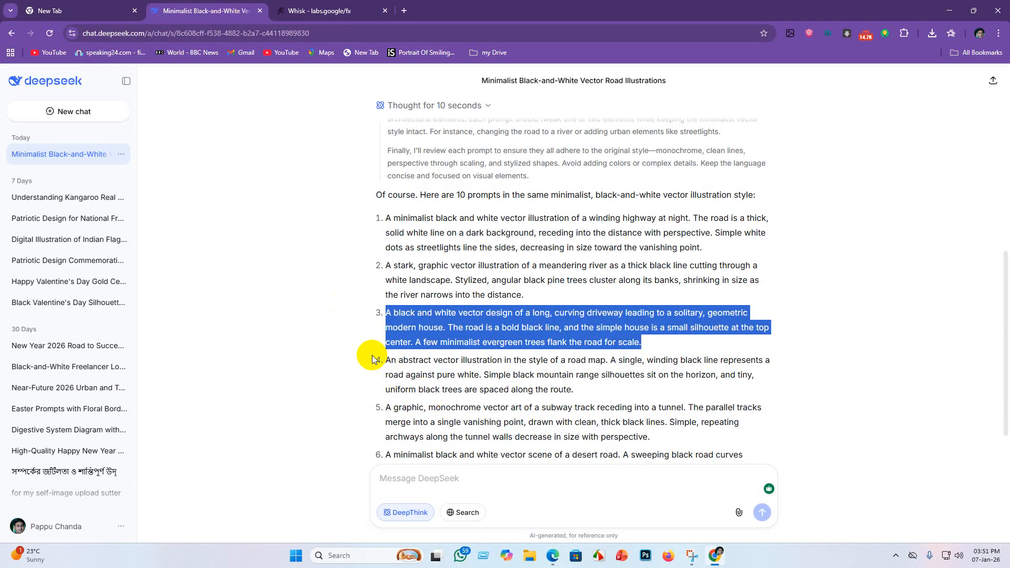
pyautogui.moveTo(386, 360); pyautogui.dragTo(584, 390)
pyautogui.hotkey('ctrl', 'c')
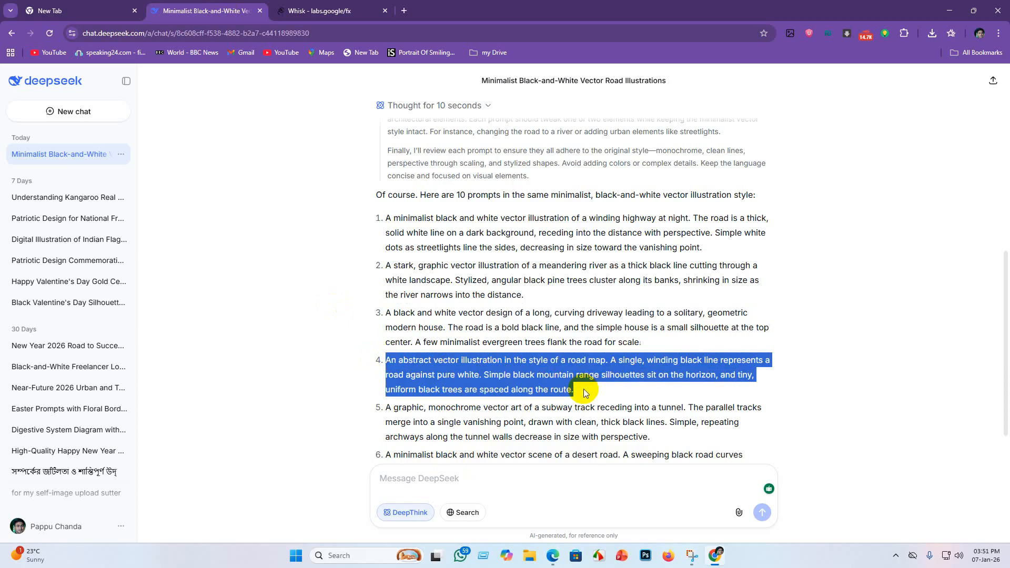
pyautogui.click(320, 10)
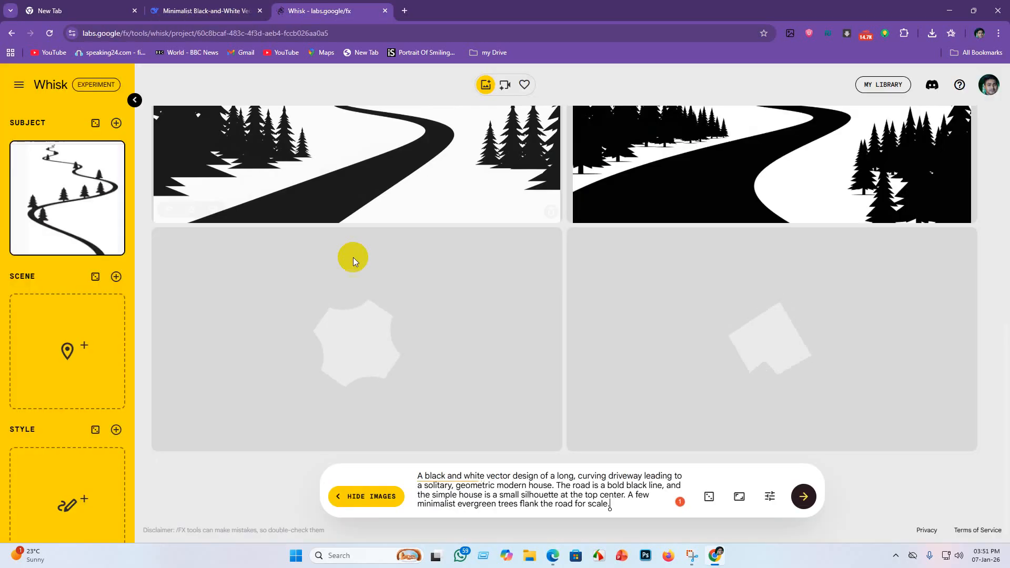
pyautogui.moveTo(610, 510); pyautogui.dragTo(368, 435)
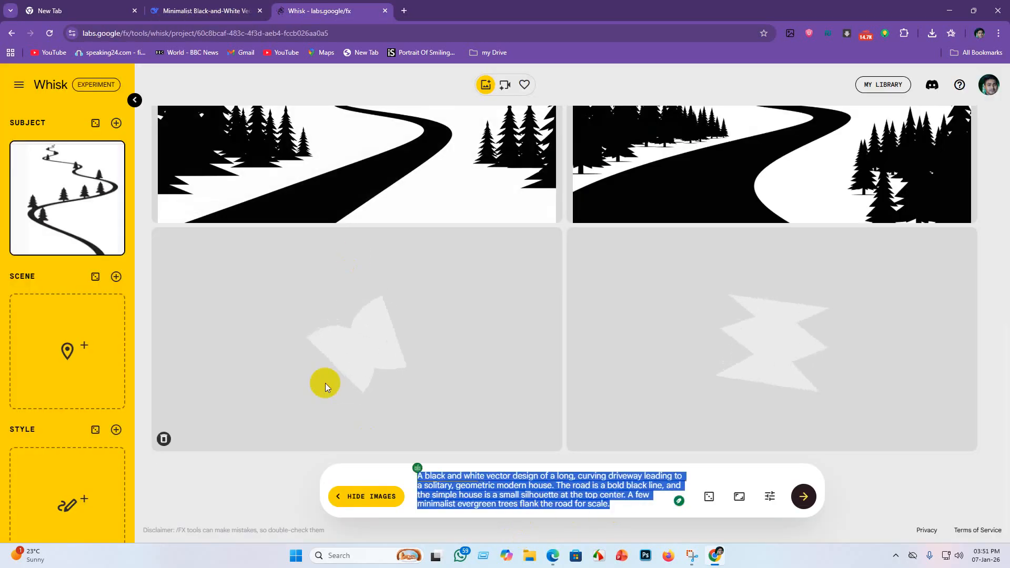
pyautogui.press('BackSpace')
pyautogui.hotkey('ctrl', 'v')
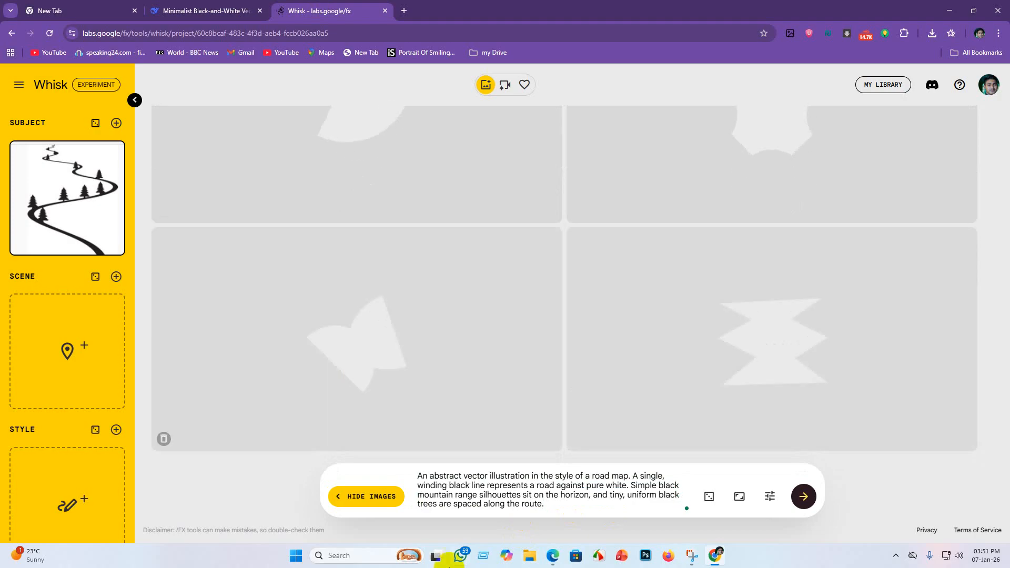
# Step: Copy DeepSeek's fifth prompt, the subway track receding into a tunnel, and generate images from it in Whisk
pyautogui.click(158, 10)
pyautogui.scroll(-1, 383, 394)
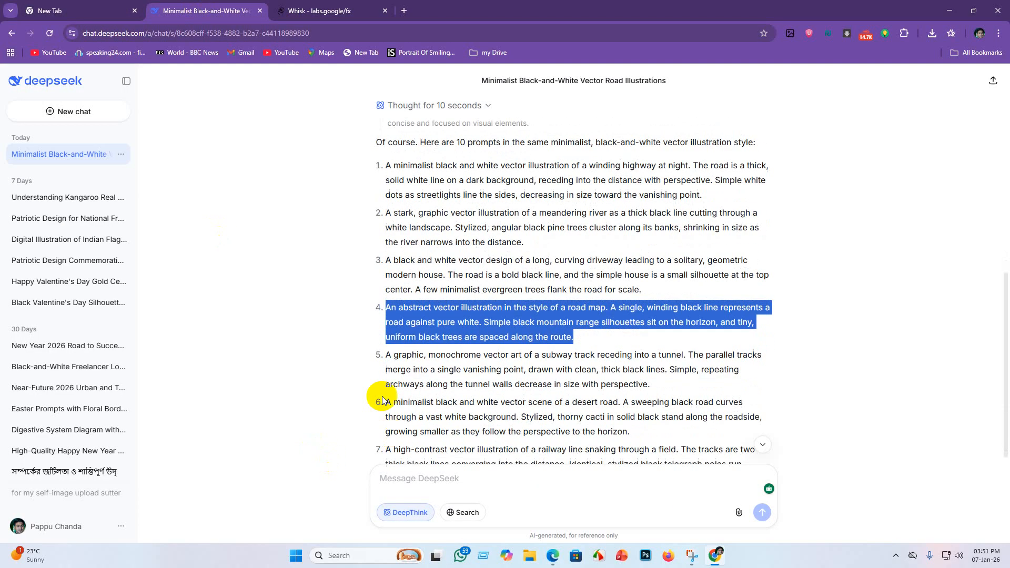
pyautogui.click(388, 356)
pyautogui.moveTo(388, 356); pyautogui.dragTo(657, 379)
pyautogui.hotkey('ctrl', 'c')
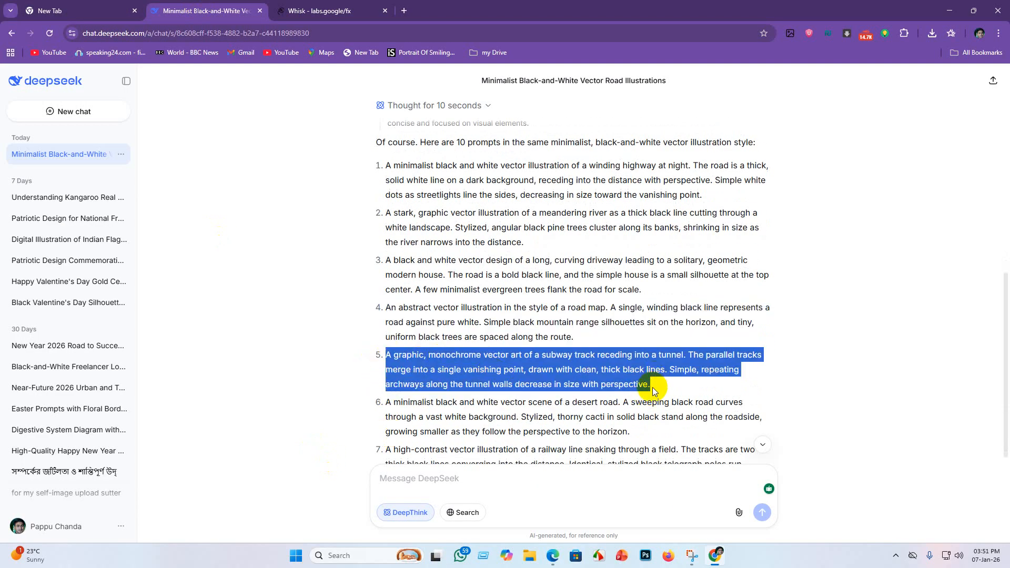
pyautogui.click(321, 10)
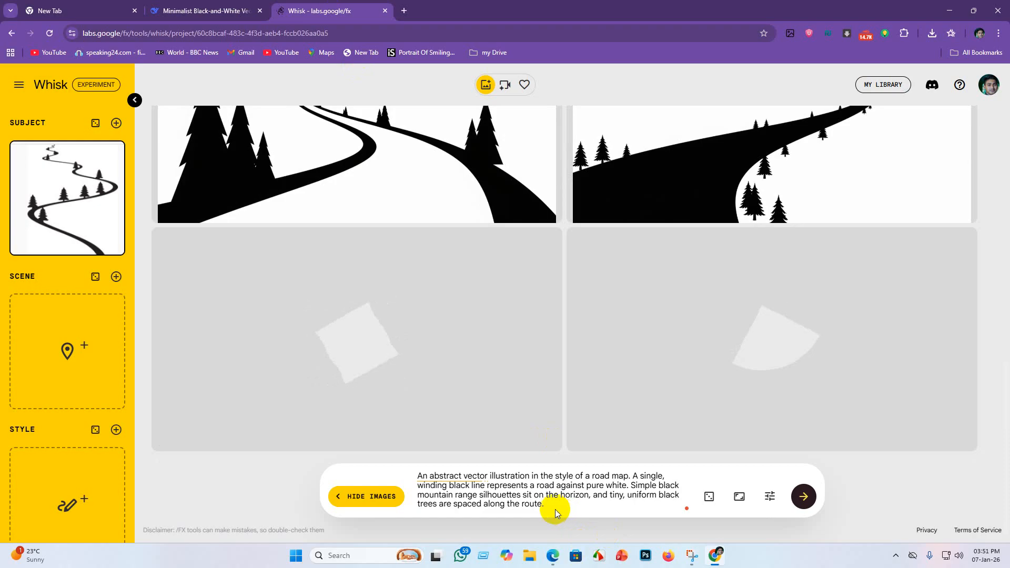
pyautogui.hotkey('ctrl', 'a')
pyautogui.press('BackSpace')
pyautogui.hotkey('ctrl', 'v')
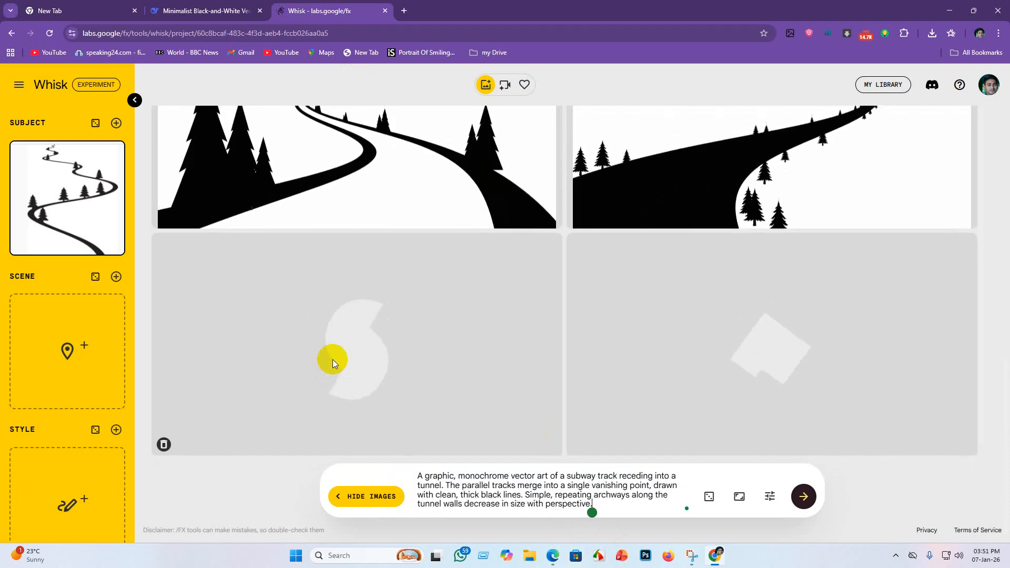
pyautogui.press('Return')
# Step: Copy DeepSeek's sixth prompt, the desert road with cacti, and generate images from it in Whisk
pyautogui.click(205, 11)
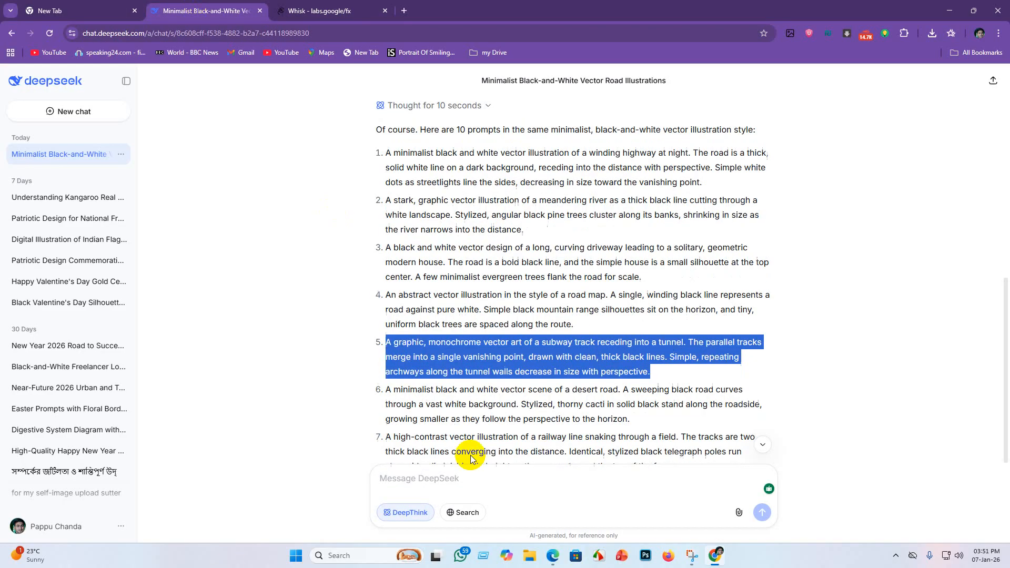
pyautogui.scroll(-2, 470, 458)
pyautogui.moveTo(388, 297); pyautogui.dragTo(634, 329)
pyautogui.hotkey('ctrl', 'c')
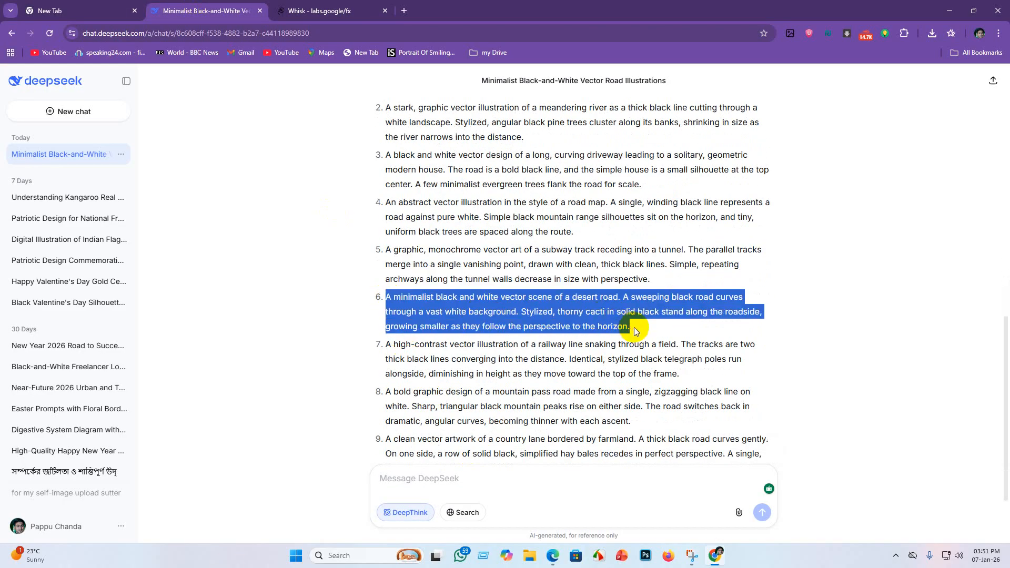
pyautogui.click(328, 10)
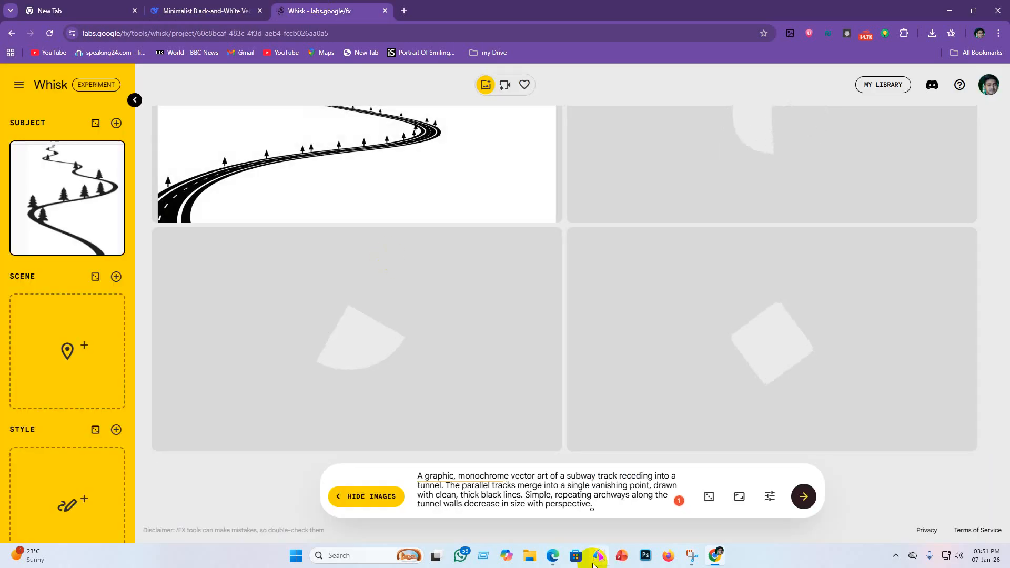
pyautogui.hotkey('ctrl', 'a')
pyautogui.press('BackSpace')
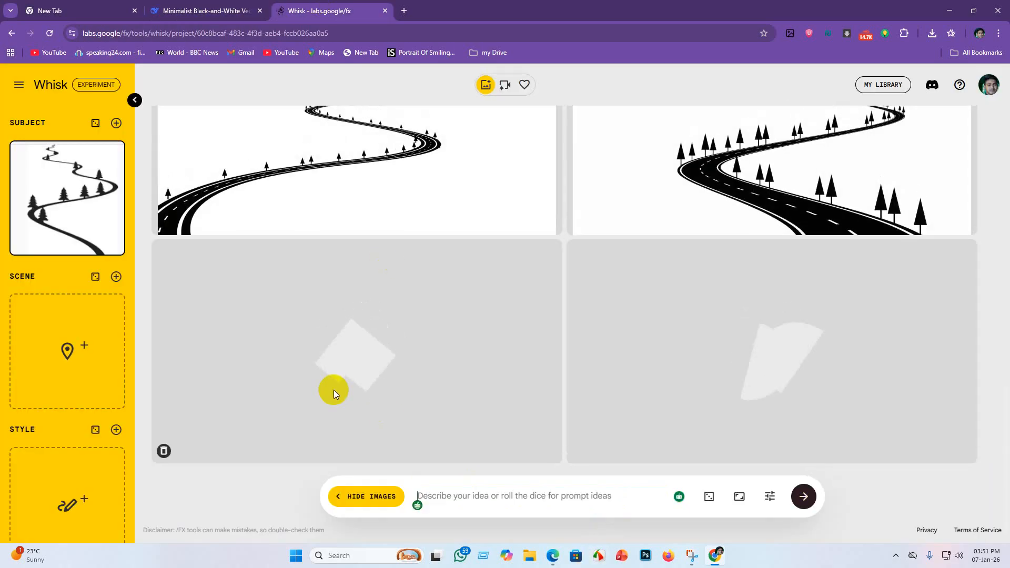
pyautogui.hotkey('ctrl', 'v')
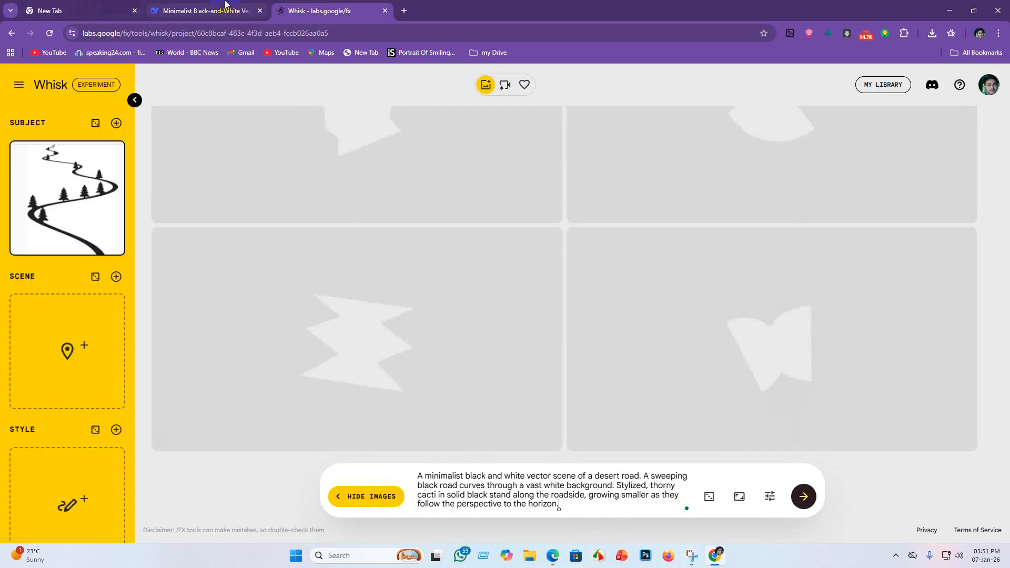
# Step: Copy DeepSeek's seventh prompt, the railway line with telegraph poles, and generate images from it in Whisk
pyautogui.click(208, 10)
pyautogui.scroll(-2, 386, 235)
pyautogui.moveTo(386, 247); pyautogui.dragTo(671, 288)
pyautogui.hotkey('ctrl', 'c')
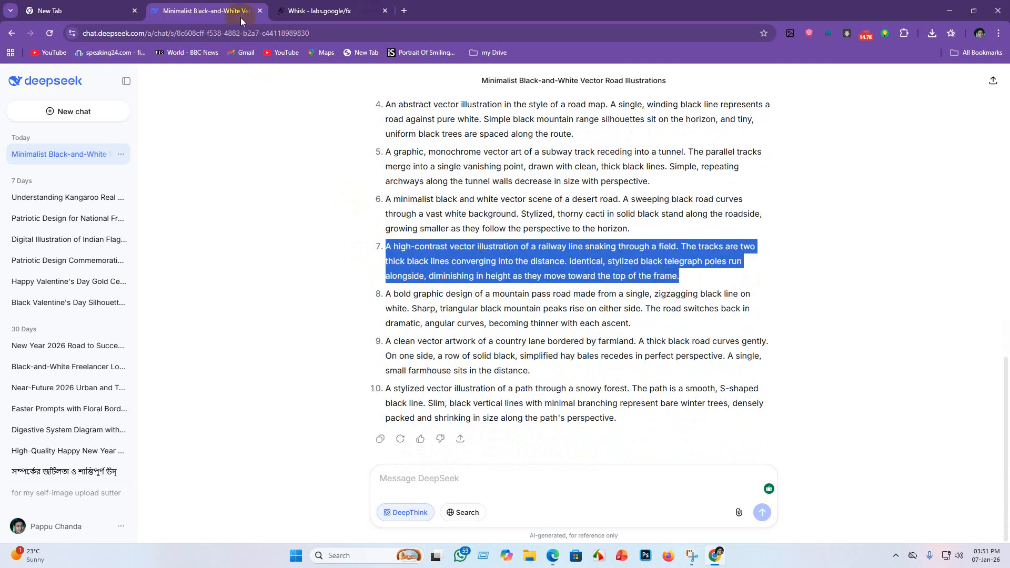
pyautogui.click(320, 10)
pyautogui.hotkey('ctrl', 'a')
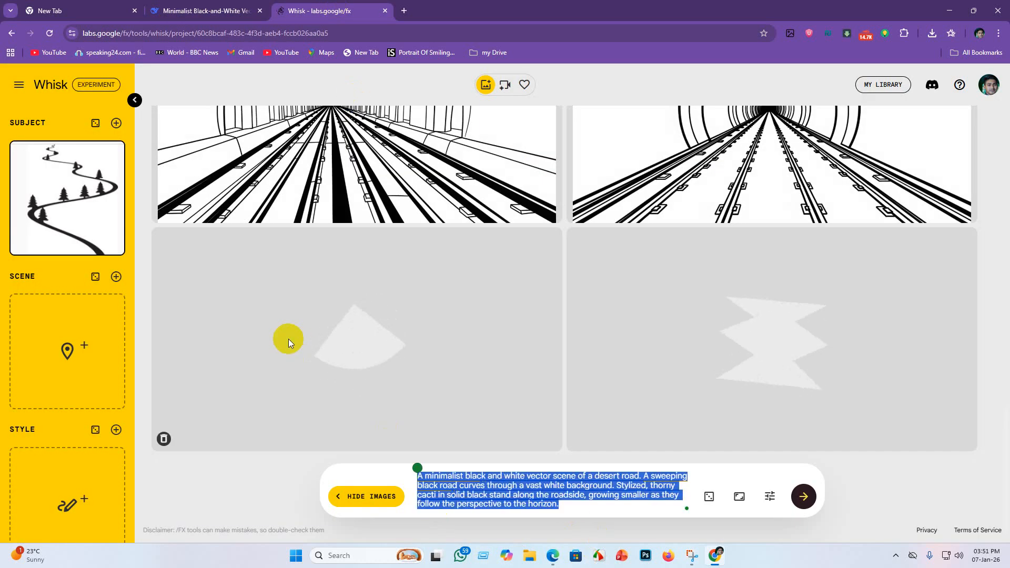
pyautogui.press('BackSpace')
pyautogui.hotkey('ctrl', 'v')
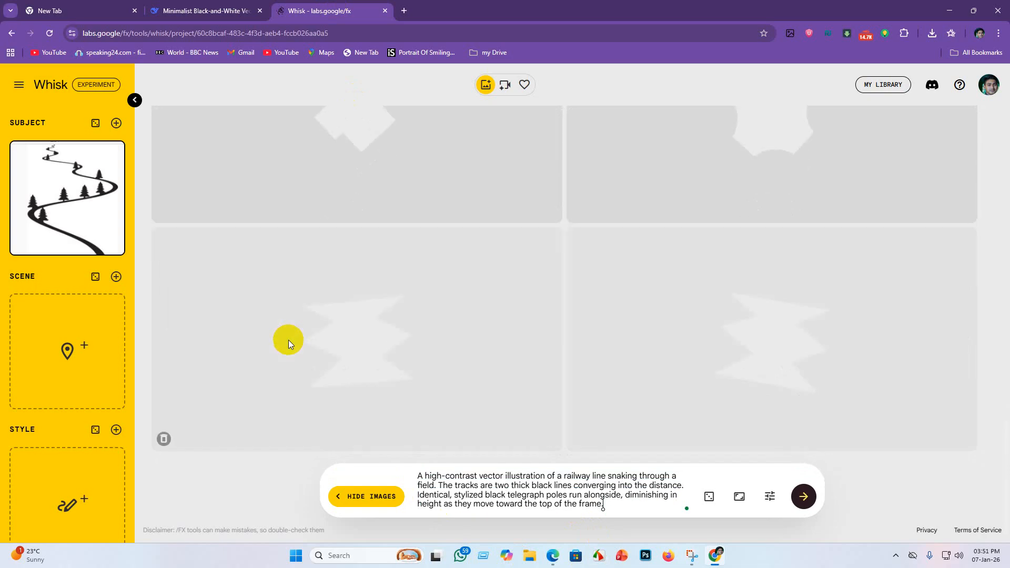
# Step: Copy DeepSeek's eighth prompt, the zigzagging mountain pass road, and generate images from it in Whisk
pyautogui.click(205, 10)
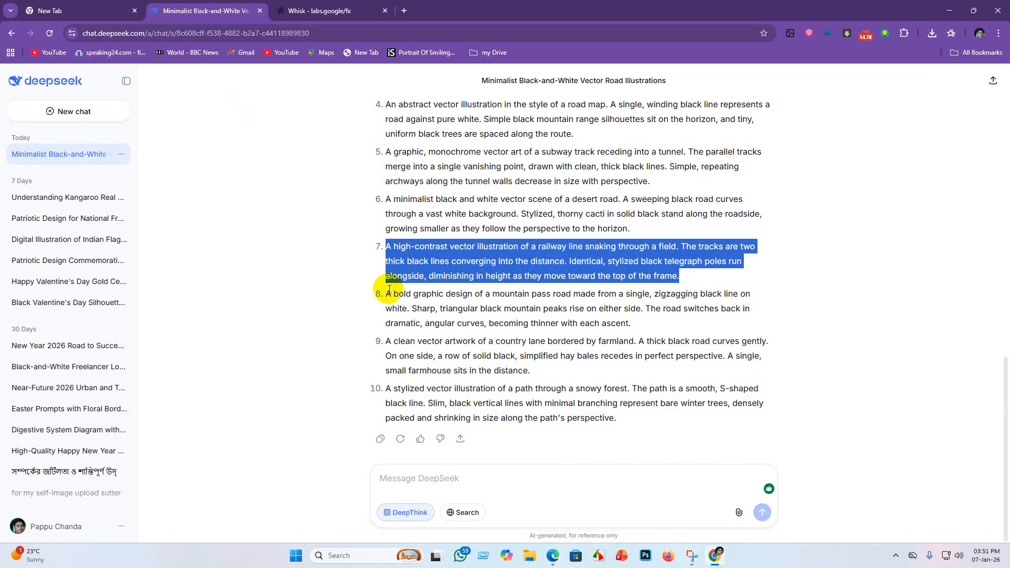
pyautogui.moveTo(388, 293); pyautogui.dragTo(653, 331)
pyautogui.hotkey('ctrl', 'c')
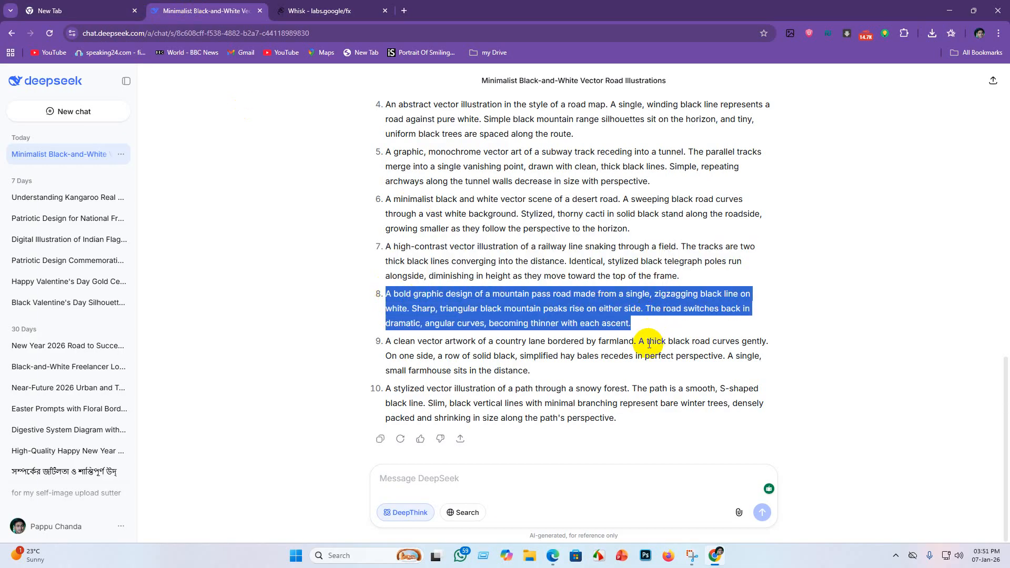
pyautogui.click(329, 11)
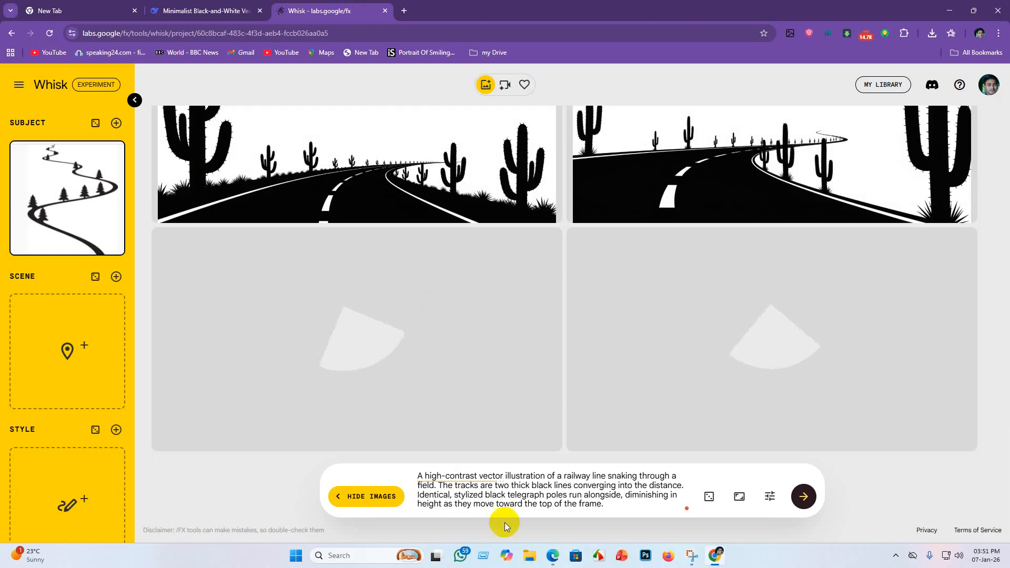
pyautogui.moveTo(610, 504); pyautogui.dragTo(236, 371)
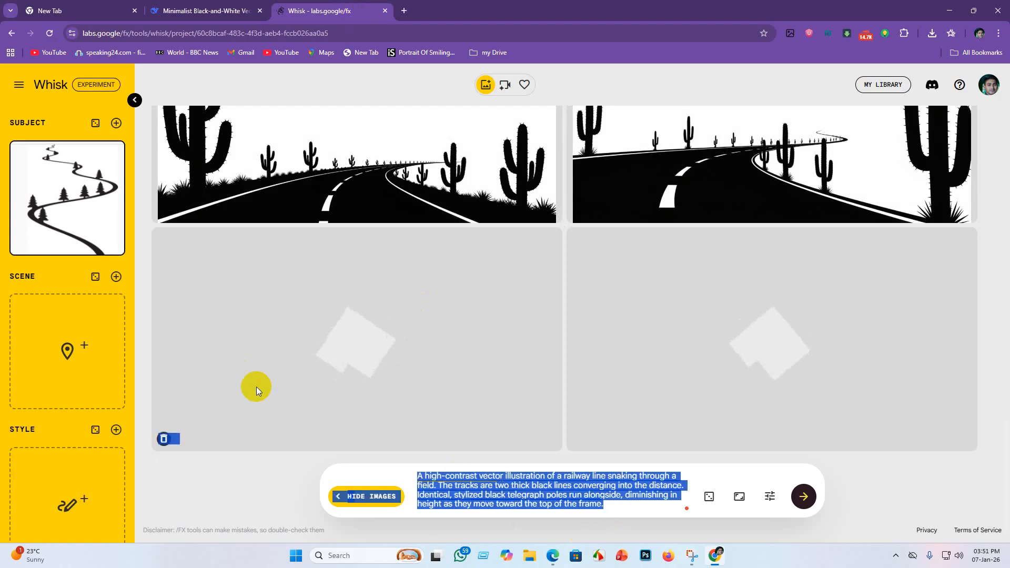
pyautogui.click(350, 523)
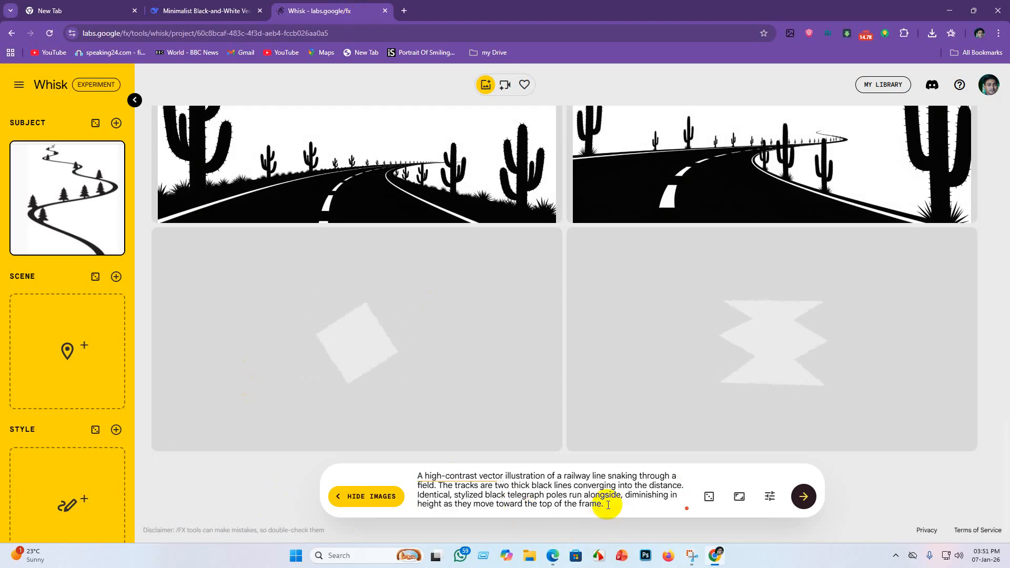
pyautogui.moveTo(608, 505); pyautogui.dragTo(371, 409)
pyautogui.press('BackSpace')
pyautogui.hotkey('ctrl', 'v')
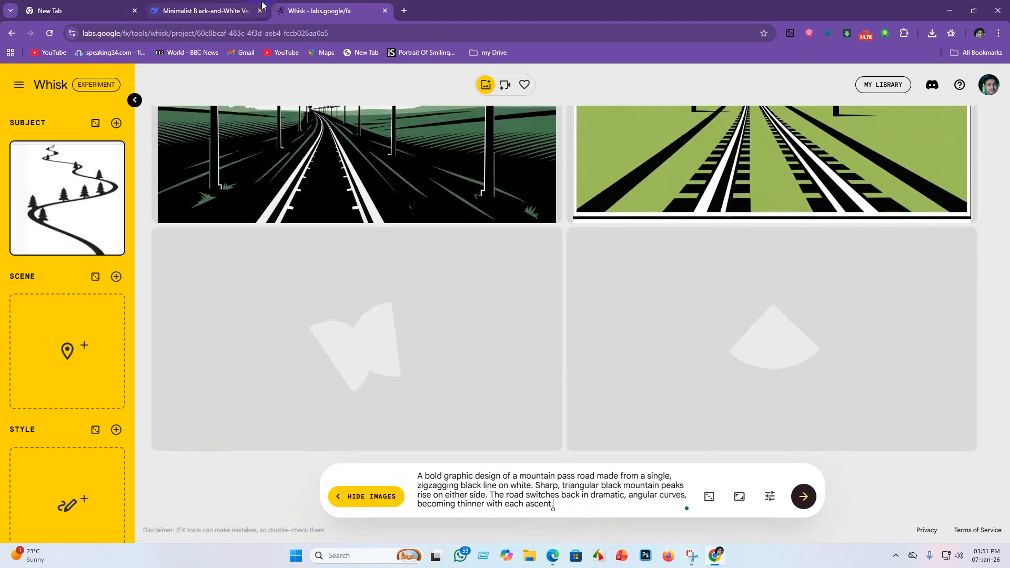
# Step: Copy DeepSeek's ninth prompt, the country lane bordered by farmland, and generate images from it in Whisk
pyautogui.click(227, 10)
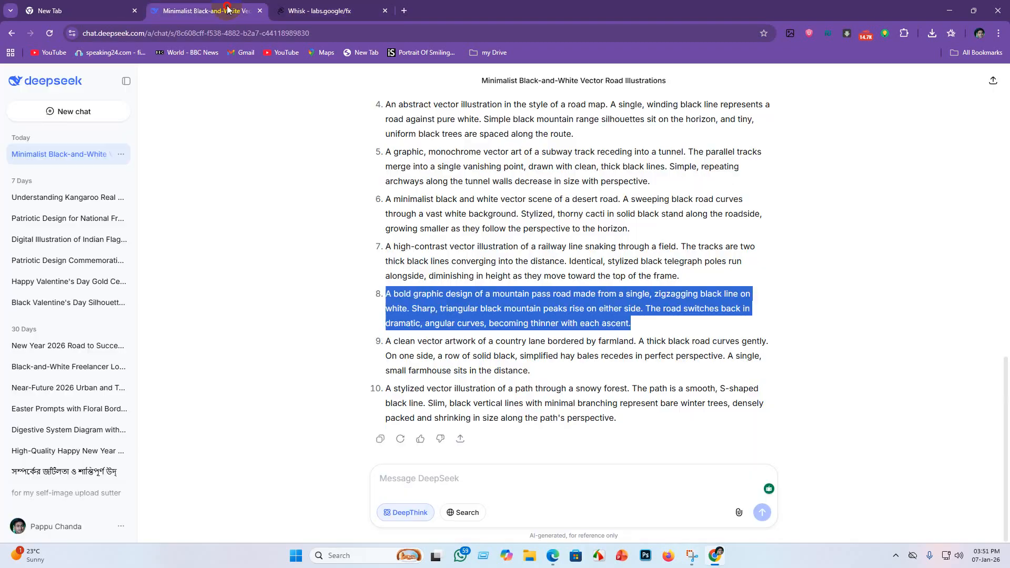
pyautogui.moveTo(386, 341); pyautogui.dragTo(570, 376)
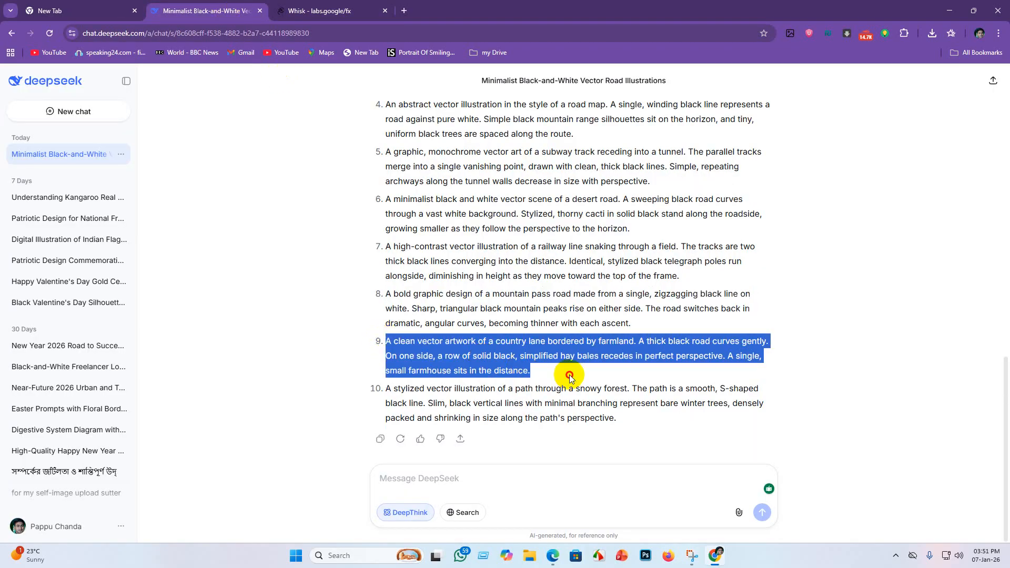
pyautogui.hotkey('ctrl', 'c')
pyautogui.click(336, 10)
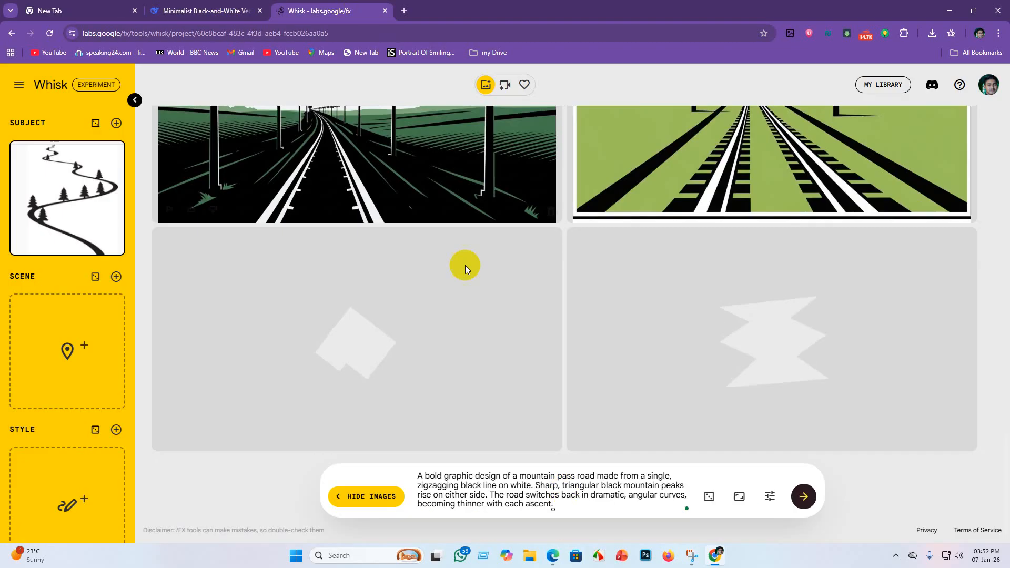
pyautogui.moveTo(555, 504); pyautogui.dragTo(361, 475)
pyautogui.press('BackSpace')
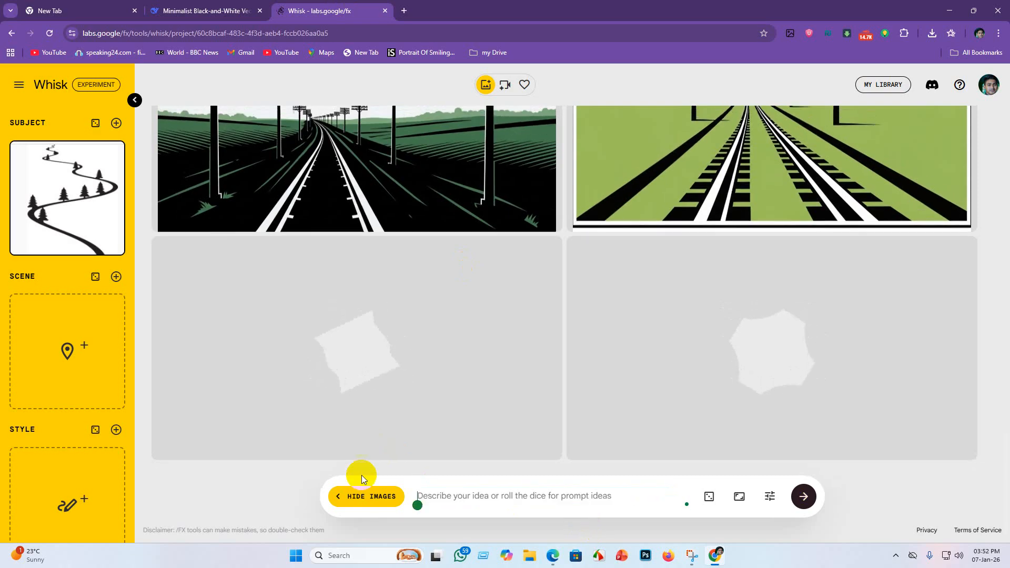
pyautogui.hotkey('ctrl', 'v')
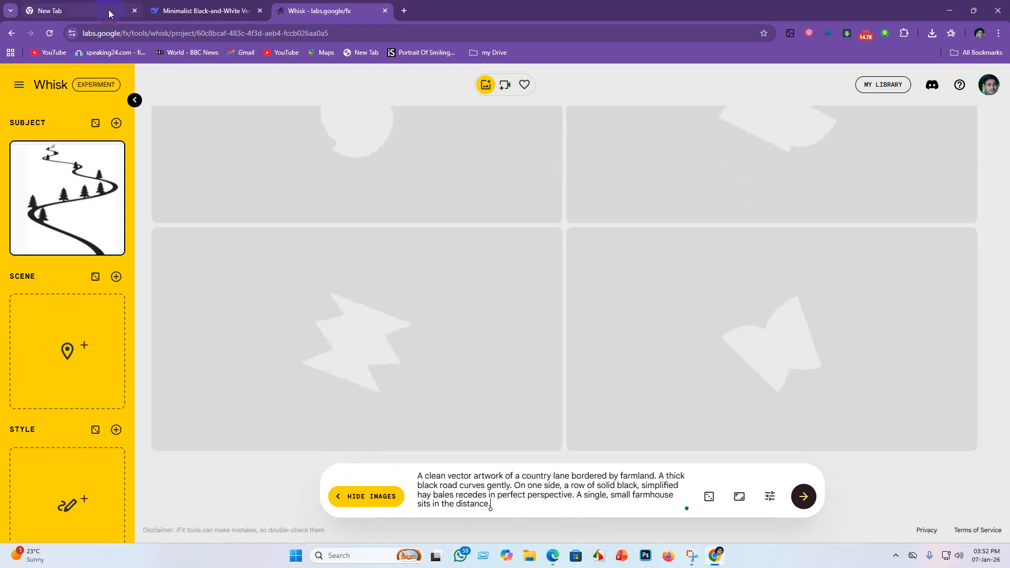
# Step: Copy DeepSeek's tenth prompt, the S-shaped path through a snowy forest, and generate images from it in Whisk
pyautogui.click(184, 5)
pyautogui.moveTo(387, 392); pyautogui.dragTo(624, 430)
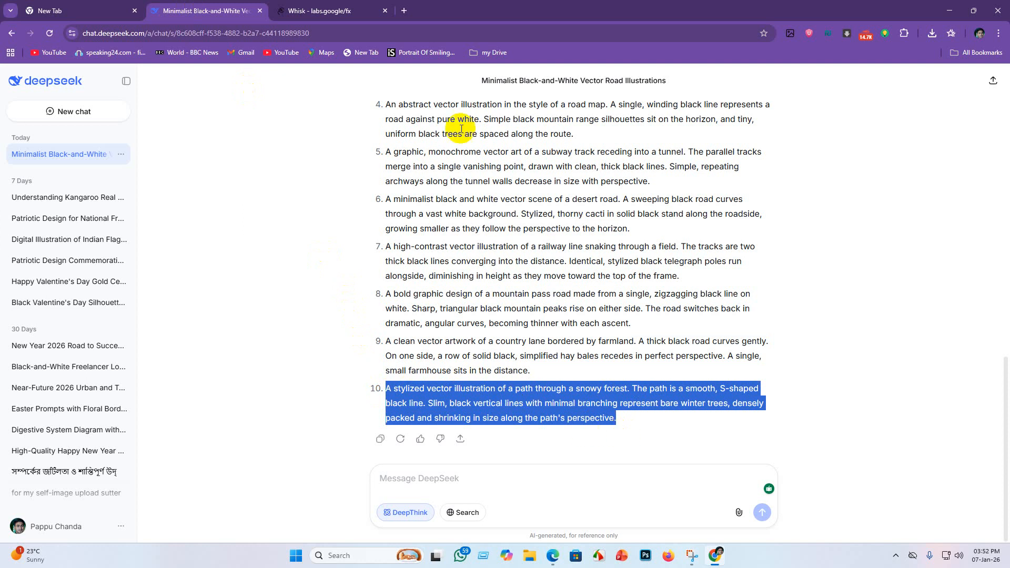
pyautogui.click(320, 11)
pyautogui.click(508, 513)
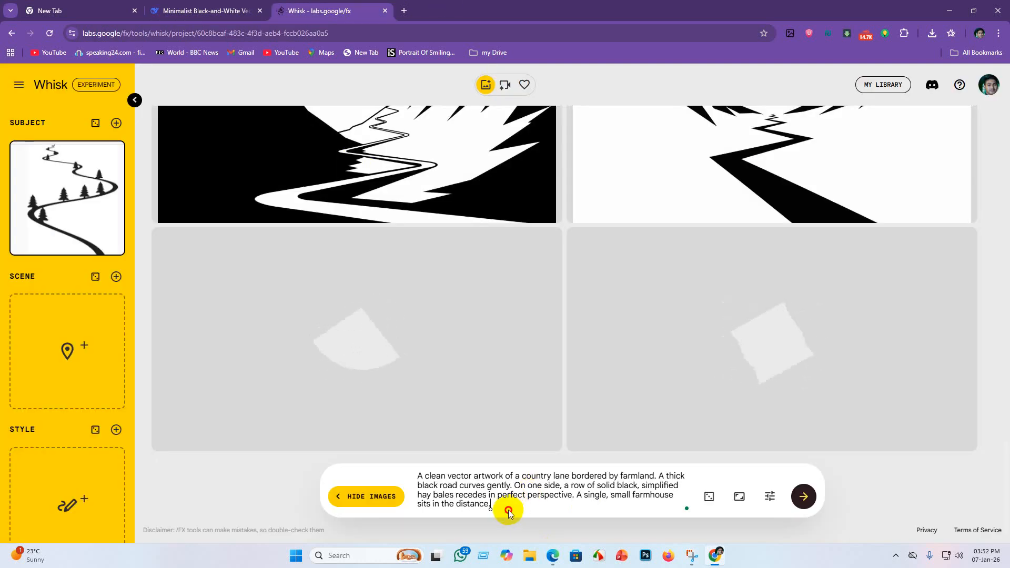
pyautogui.hotkey('ctrl', 'a')
pyautogui.press('BackSpace')
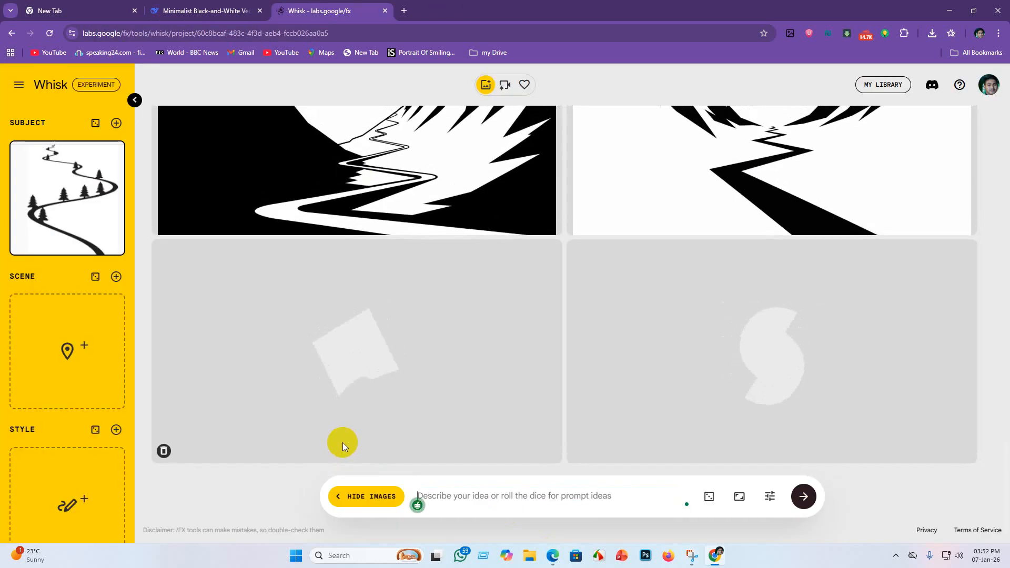
pyautogui.hotkey('ctrl', 'v')
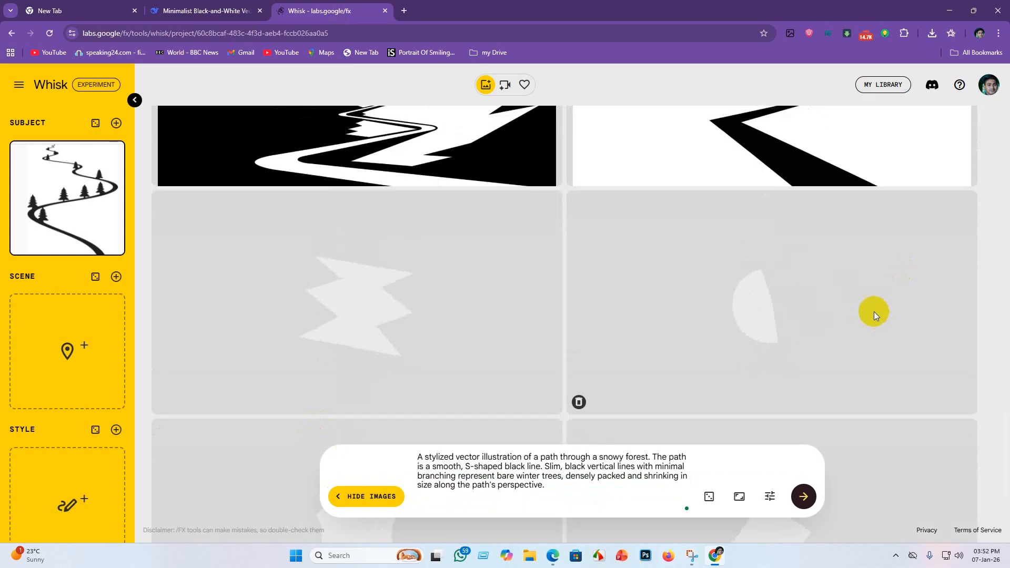
# Step: Examine the generated road images from the first prompts, comparing the pine-lined roads, street-lamp highways and forest roads
pyautogui.scroll(5, 873, 311)
pyautogui.scroll(-9, 868, 284)
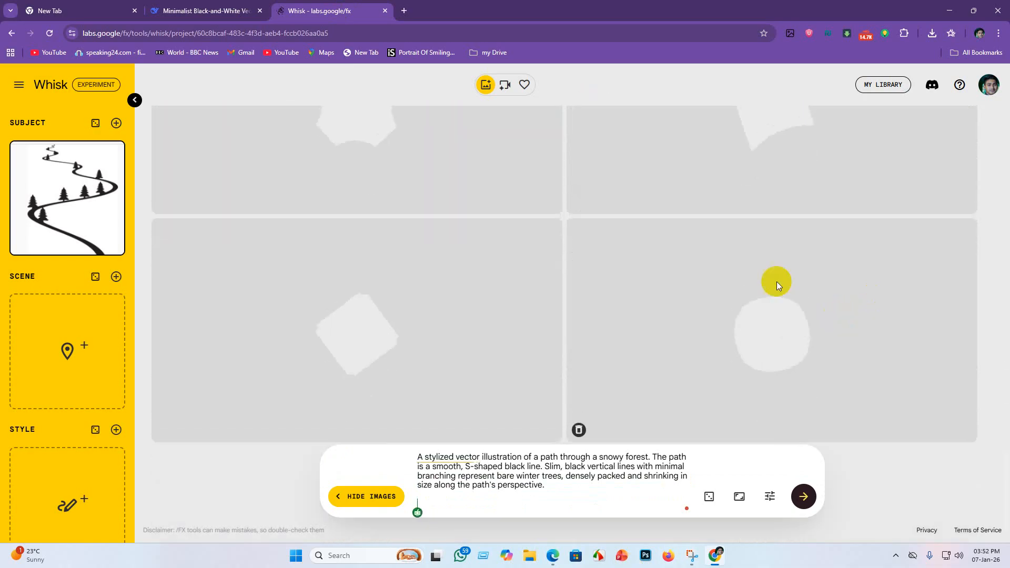
pyautogui.scroll(10, 736, 263)
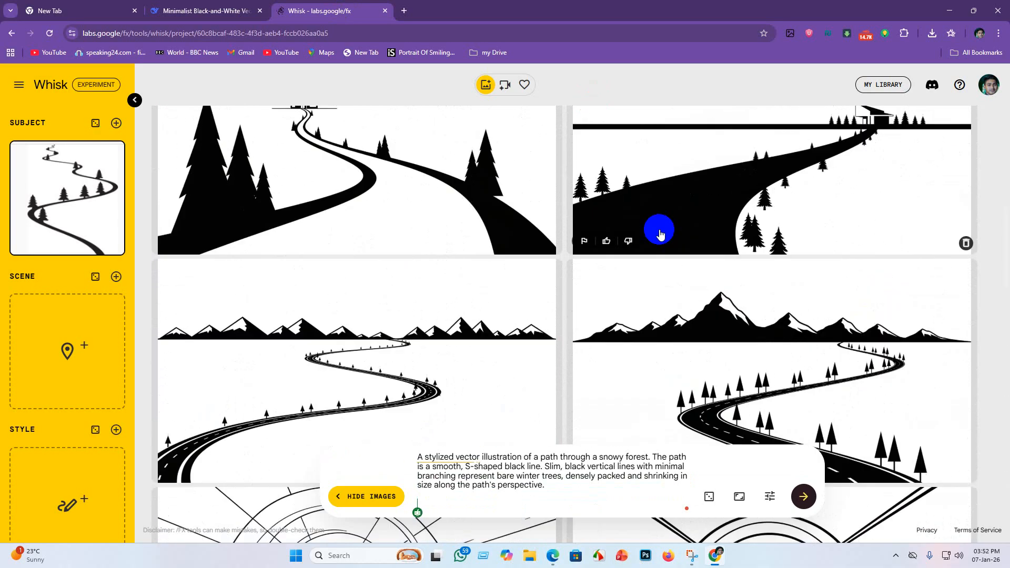
pyautogui.scroll(10, 654, 231)
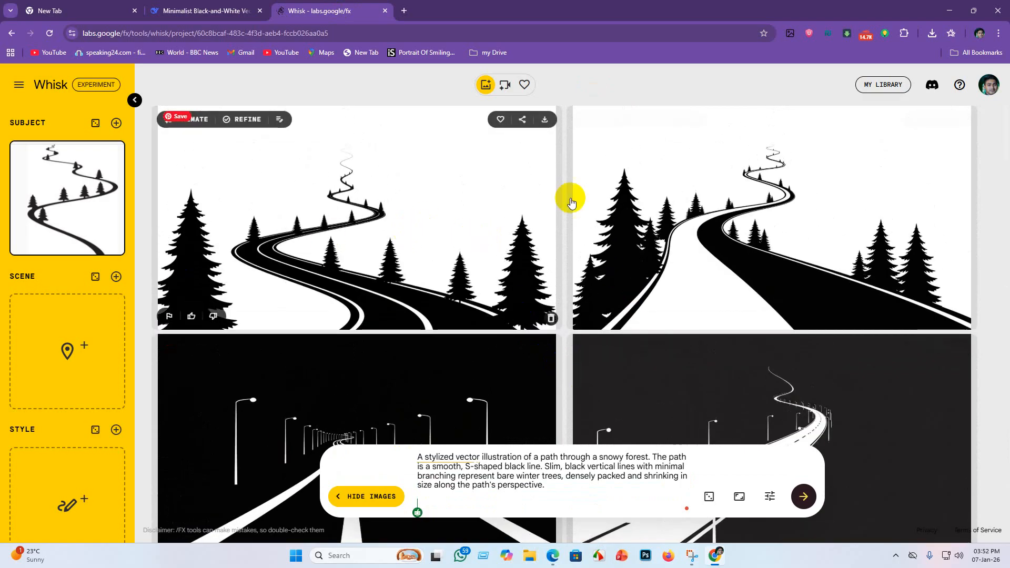
pyautogui.scroll(-4, 473, 225)
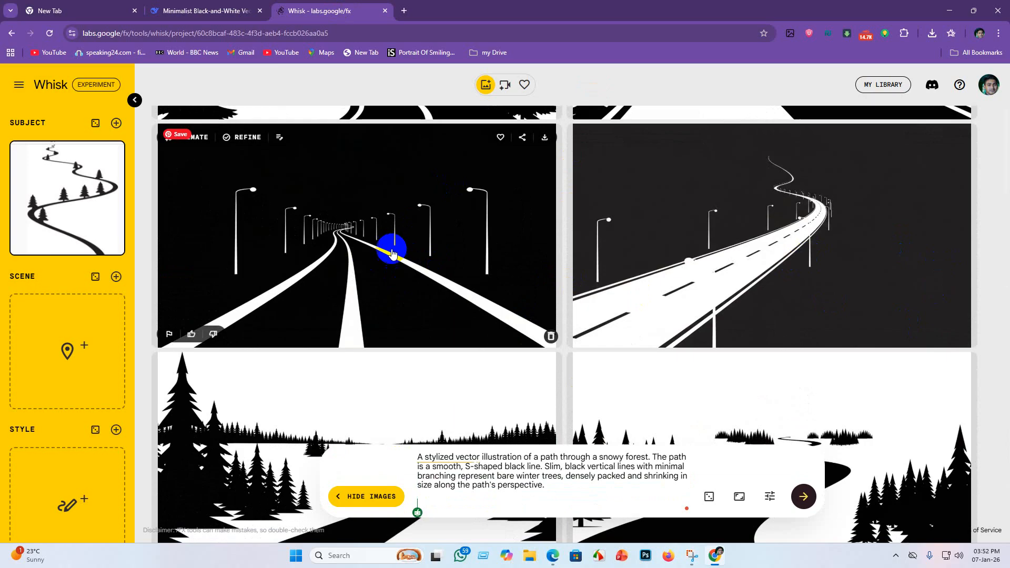
pyautogui.scroll(2, 384, 276)
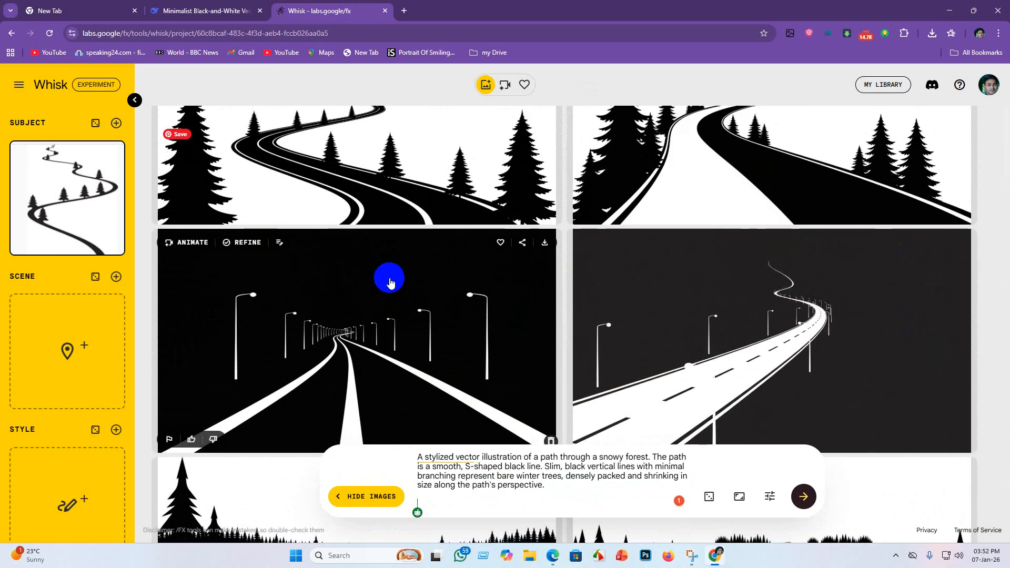
pyautogui.scroll(-2, 391, 289)
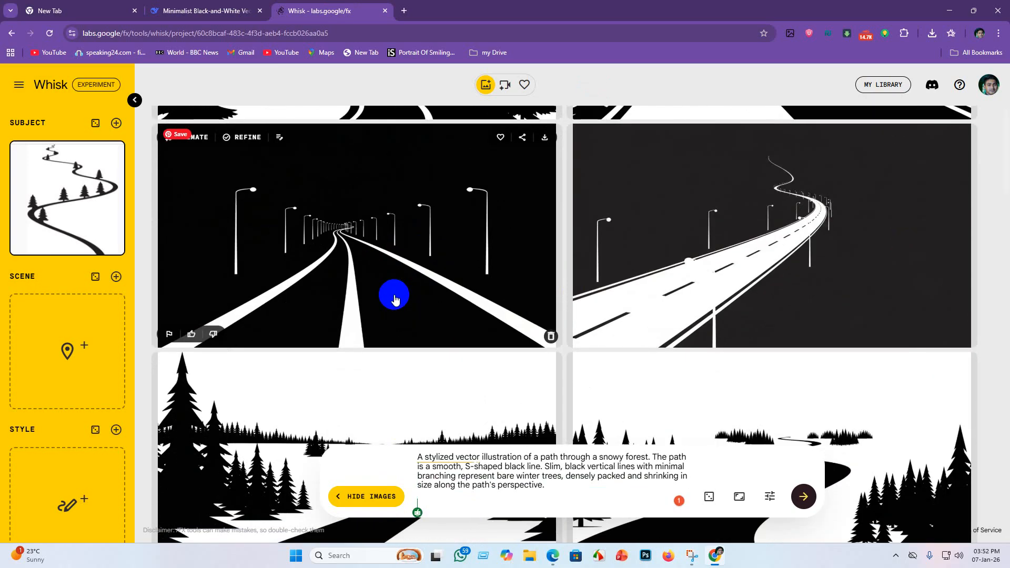
pyautogui.scroll(-4, 484, 282)
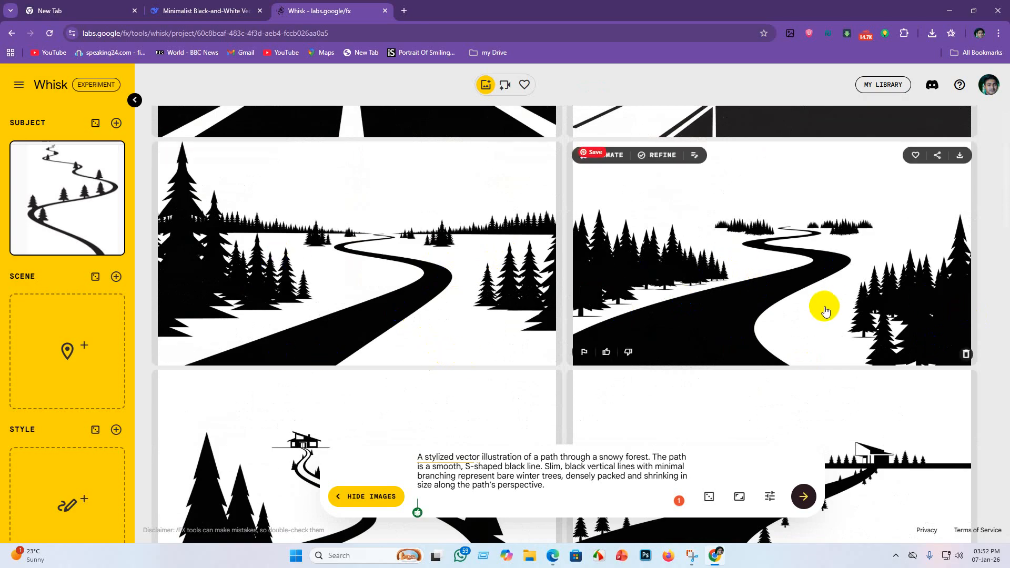
# Step: Download the second forest road image, with dense pines on both sides, as a JPEG into the vactor folder
pyautogui.scroll(3, 834, 275)
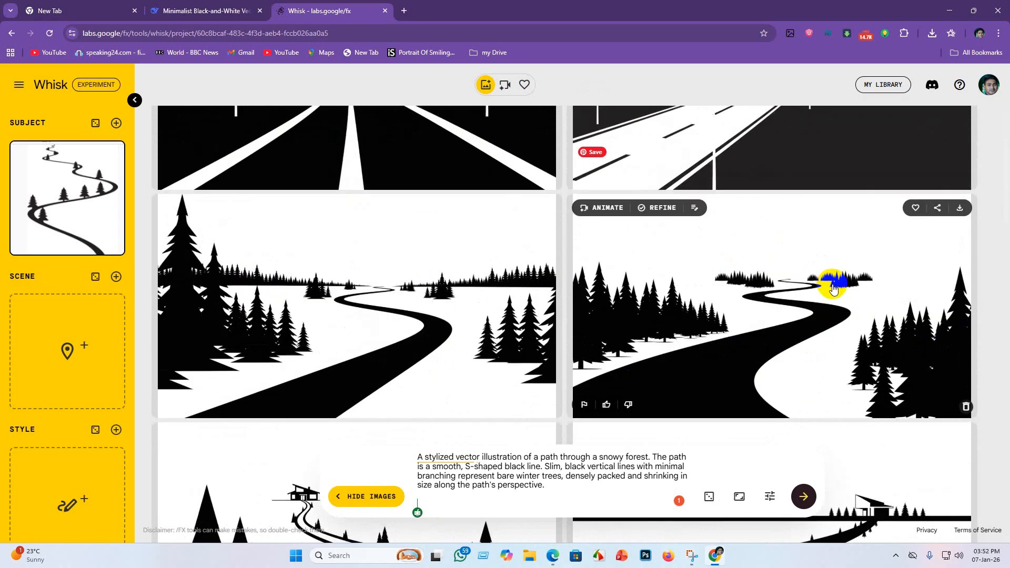
pyautogui.scroll(2, 376, 258)
pyautogui.scroll(-5, 489, 295)
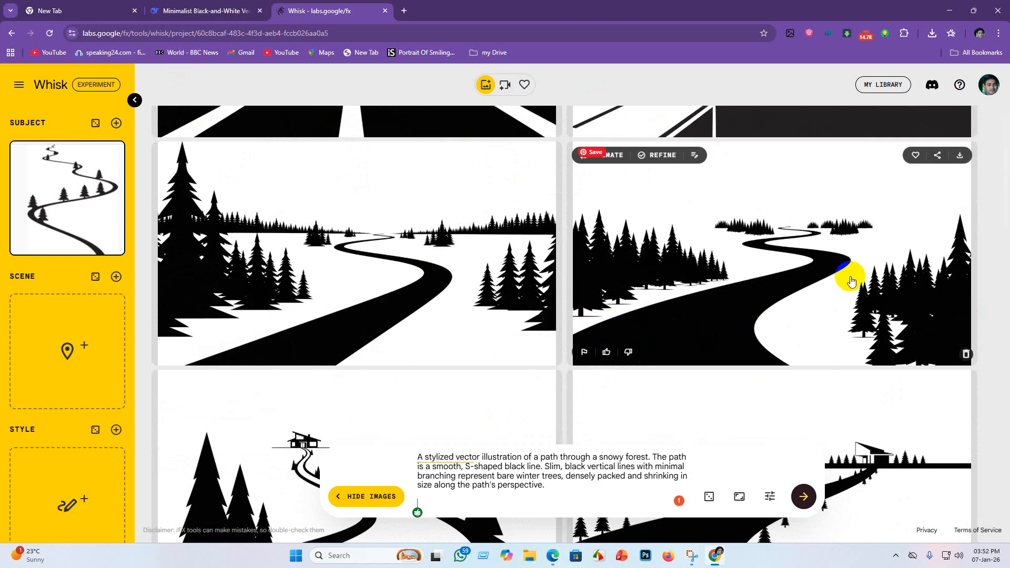
pyautogui.click(960, 157)
pyautogui.click(895, 314)
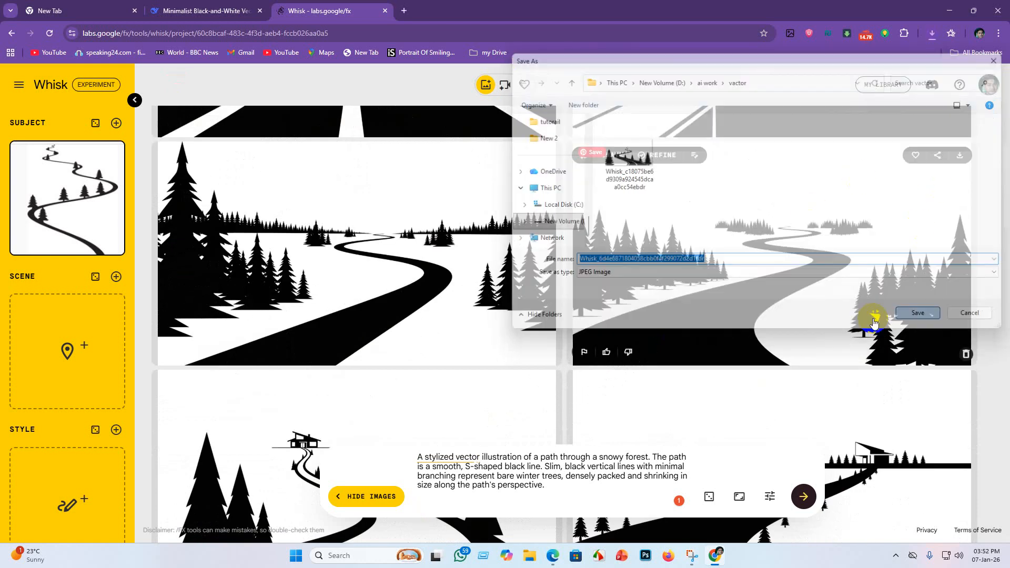
# Step: Download the image of the wide road leading to a house on the horizon as a JPEG into the vactor folder
pyautogui.scroll(-4, 726, 351)
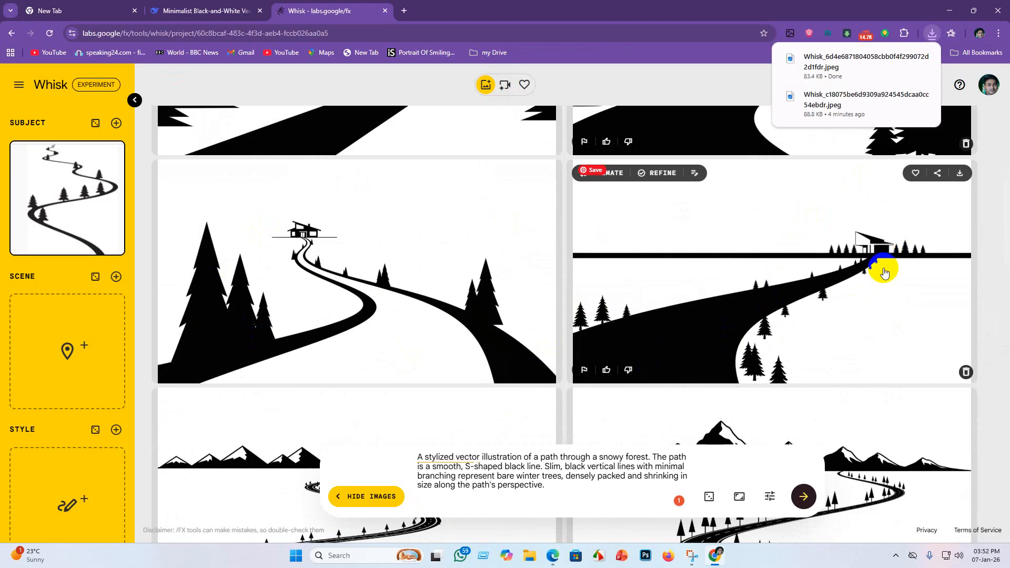
pyautogui.click(958, 174)
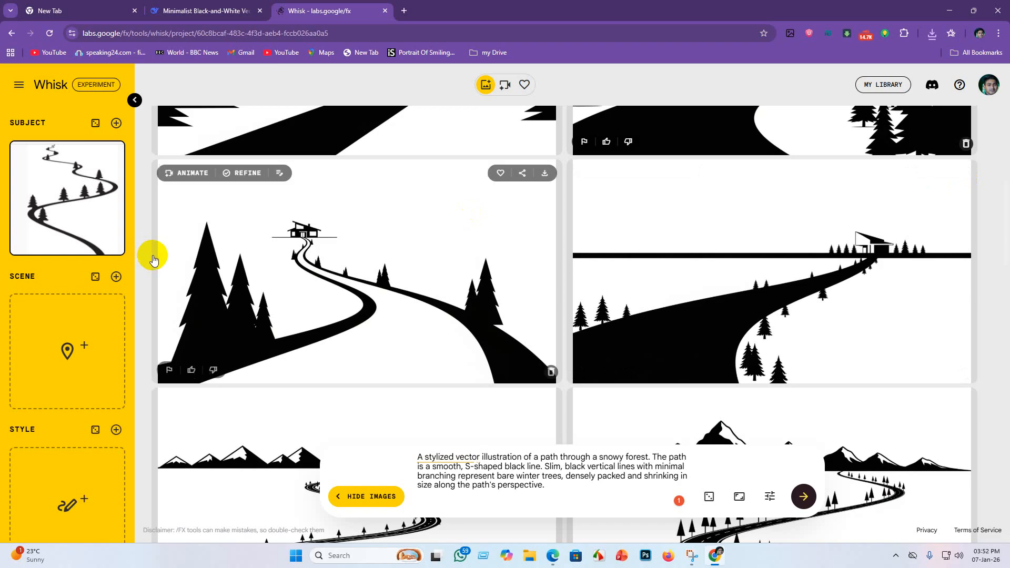
pyautogui.click(958, 174)
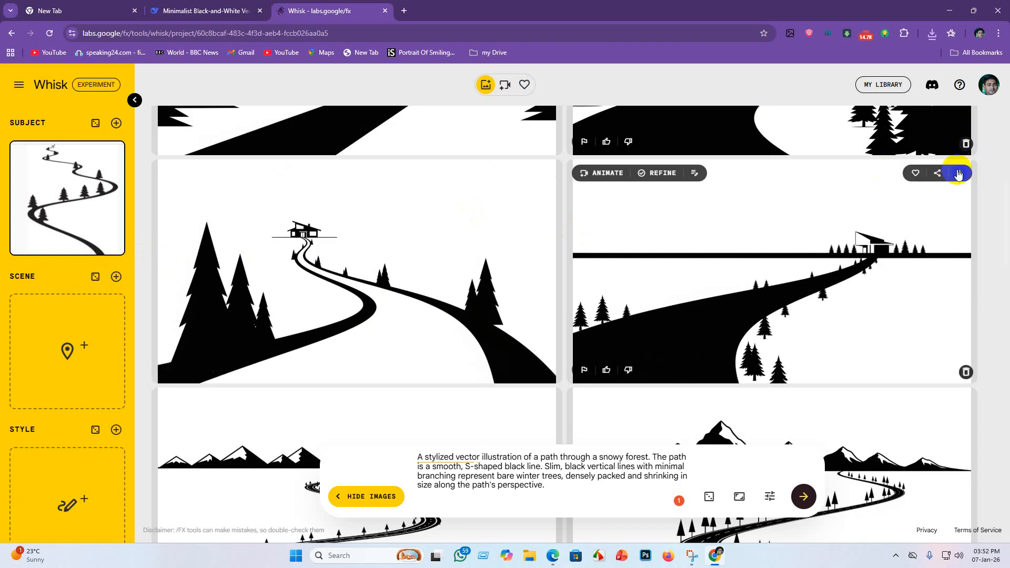
pyautogui.click(926, 317)
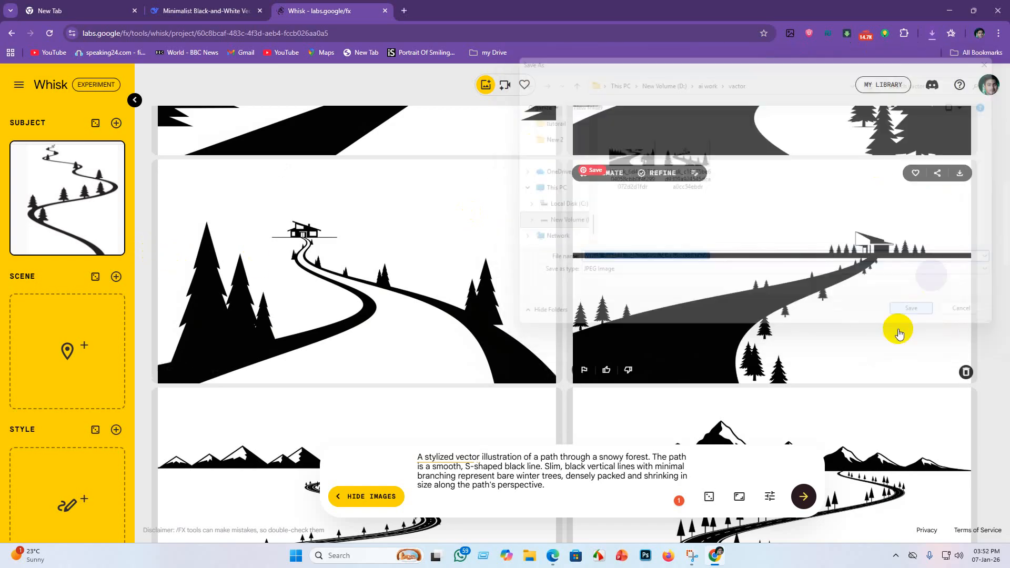
# Step: Download the winding tree-lined road image with the tall mountain peak as a JPEG into the vactor folder
pyautogui.scroll(-5, 756, 349)
pyautogui.scroll(2, 757, 353)
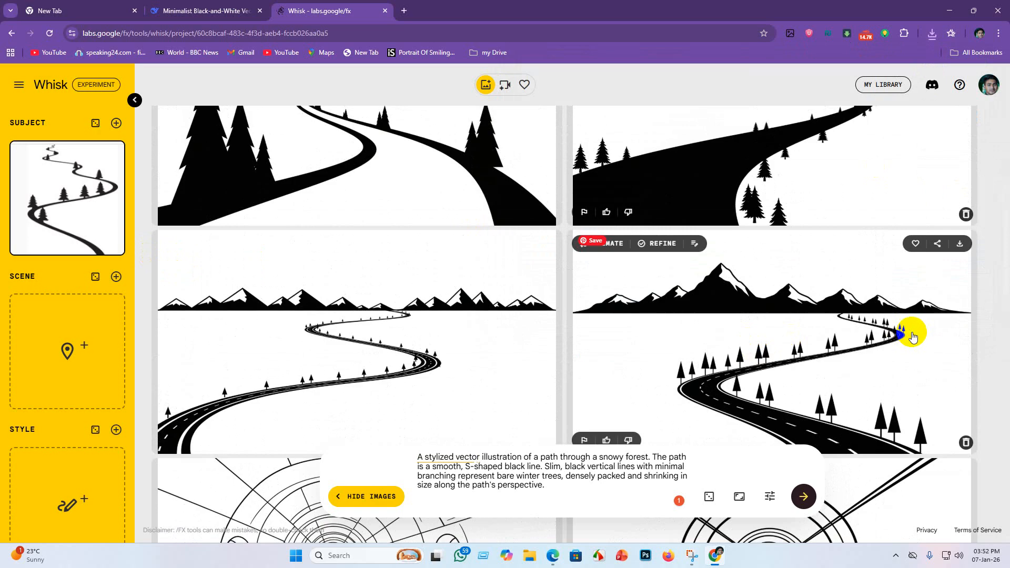
pyautogui.scroll(-2, 913, 336)
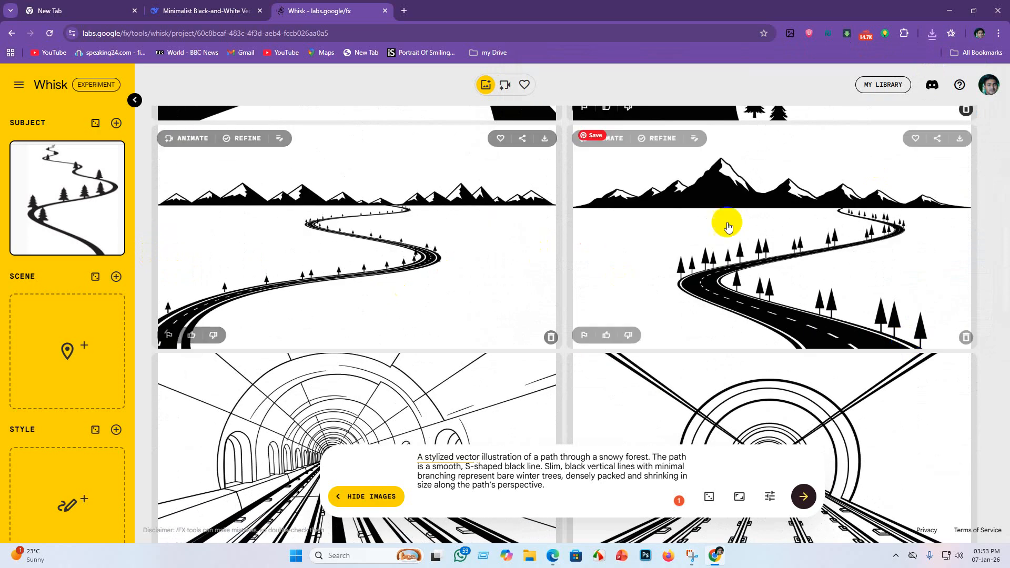
pyautogui.click(960, 139)
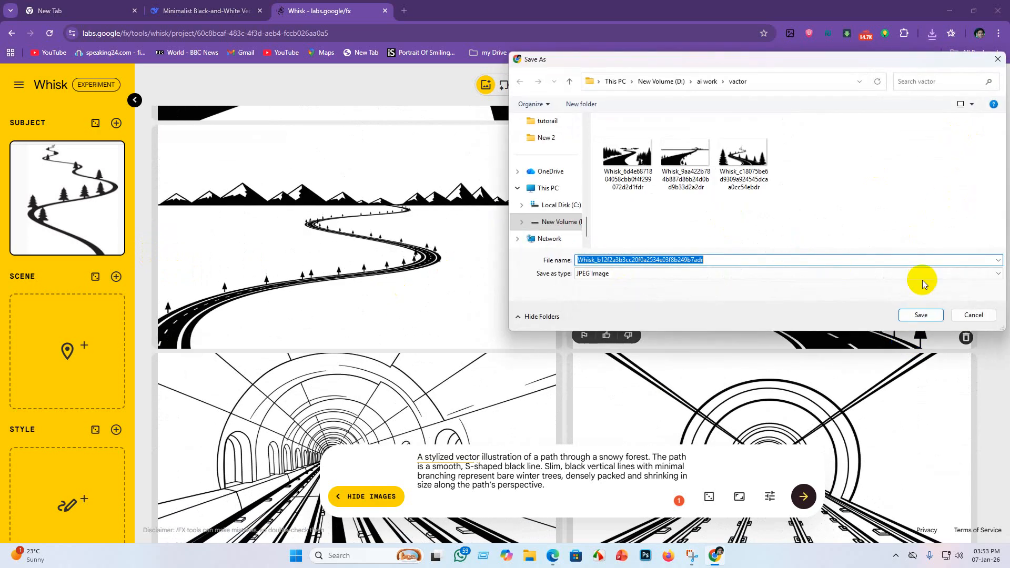
pyautogui.click(915, 314)
# Step: Download the second desert road image, with the tall cactus on the right, as a JPEG into the vactor folder
pyautogui.scroll(-3, 695, 316)
pyautogui.scroll(-1, 695, 316)
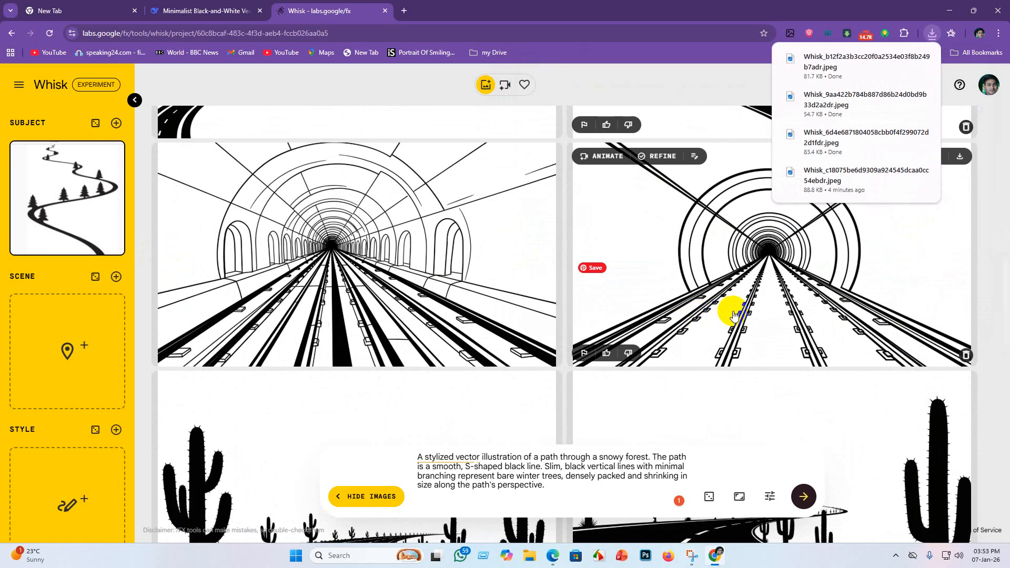
pyautogui.scroll(-5, 401, 264)
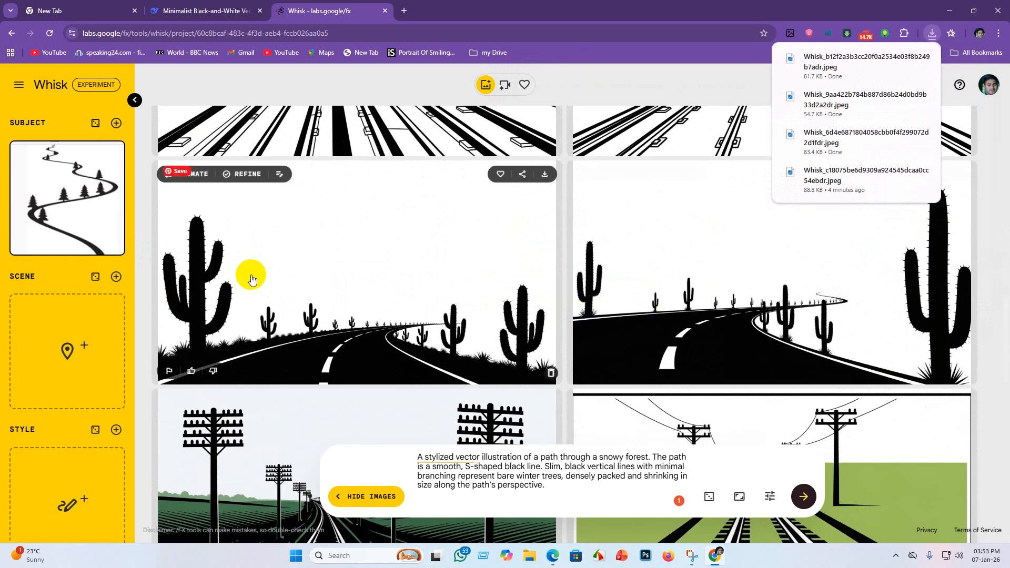
pyautogui.scroll(3, 737, 318)
pyautogui.scroll(-2, 752, 323)
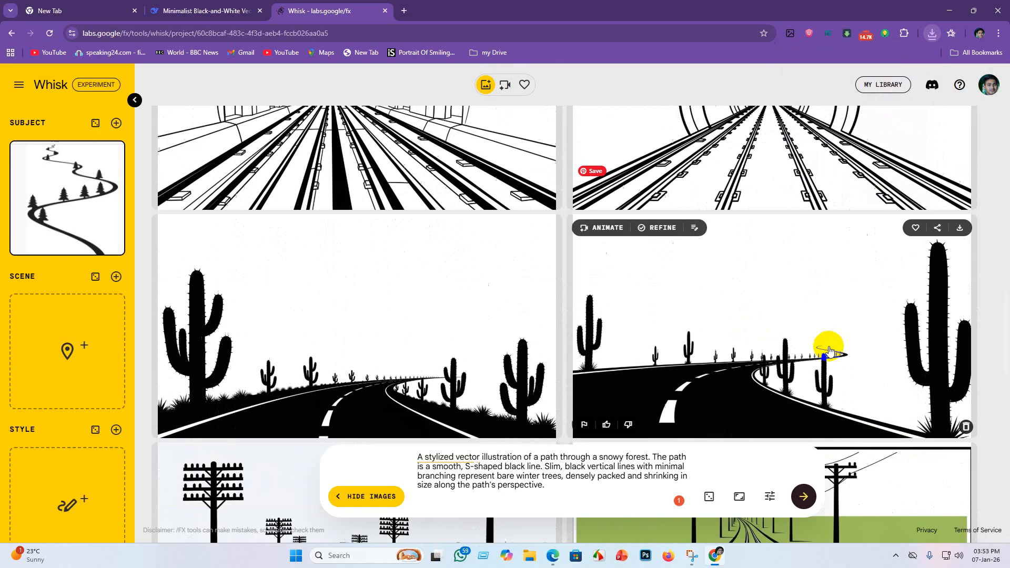
pyautogui.moveTo(953, 322)
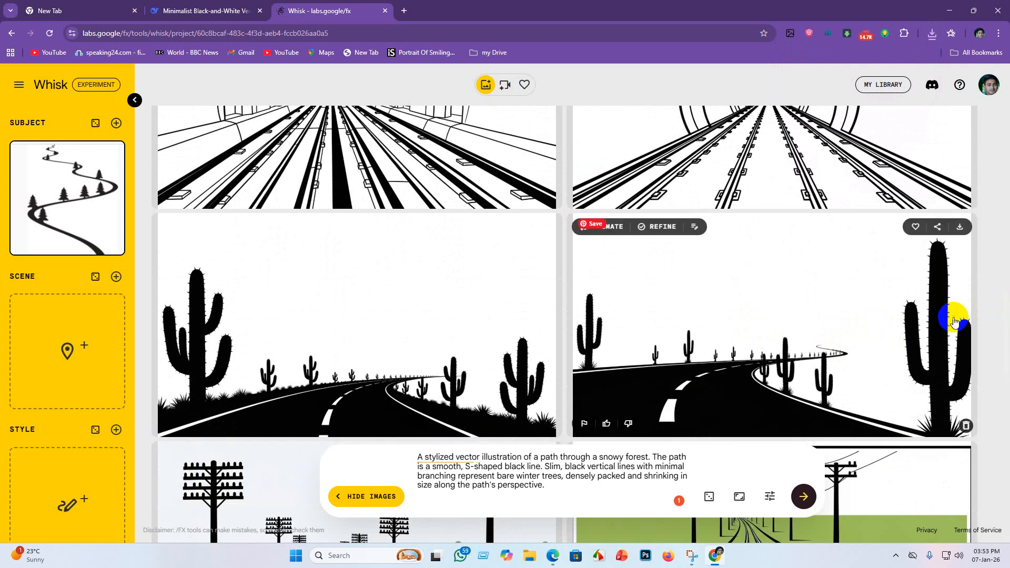
pyautogui.click(959, 227)
pyautogui.click(921, 314)
# Step: Examine the remaining generated images, comparing the railways, mountain paths, hay-bale roads and snowy forest paths
pyautogui.scroll(-5, 726, 316)
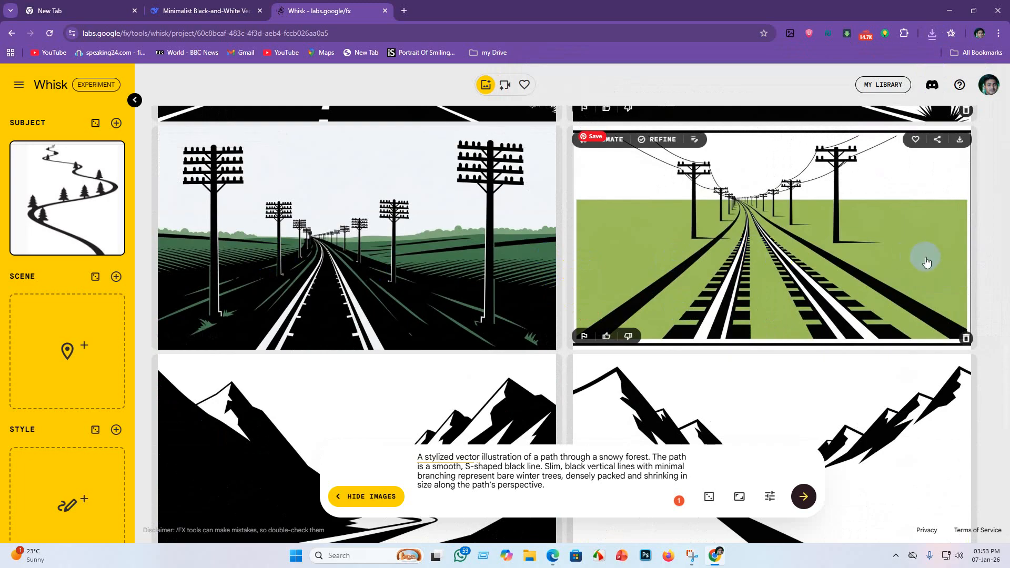
pyautogui.scroll(-4, 514, 225)
pyautogui.scroll(5, 413, 198)
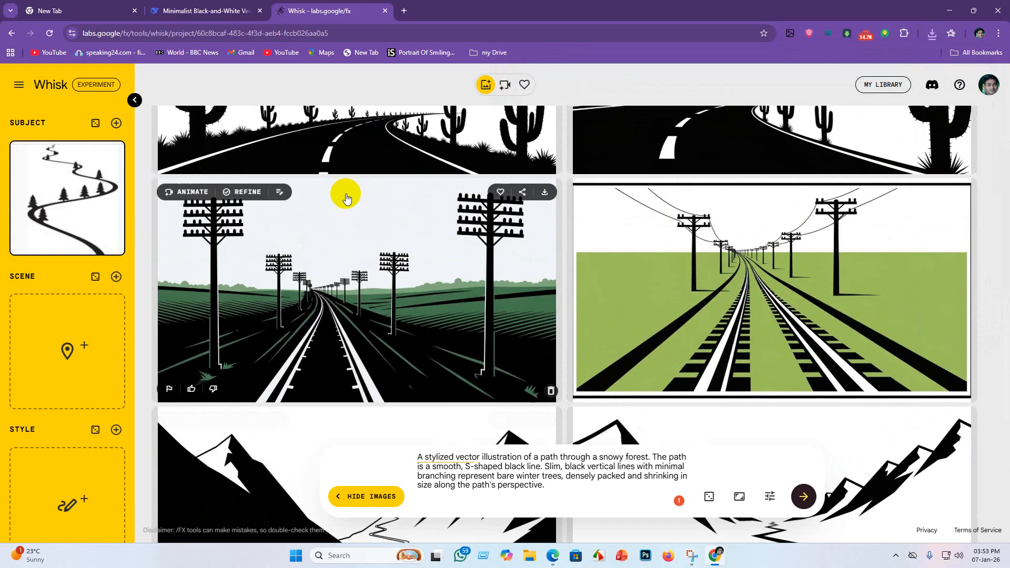
pyautogui.scroll(-5, 343, 194)
pyautogui.scroll(-3, 368, 252)
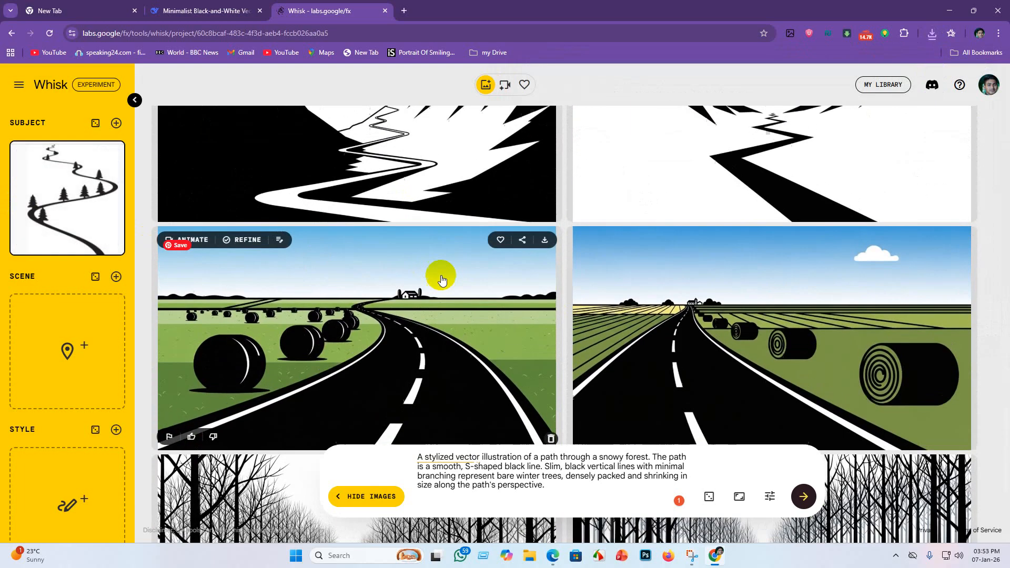
pyautogui.scroll(1, 473, 277)
pyautogui.scroll(-5, 494, 280)
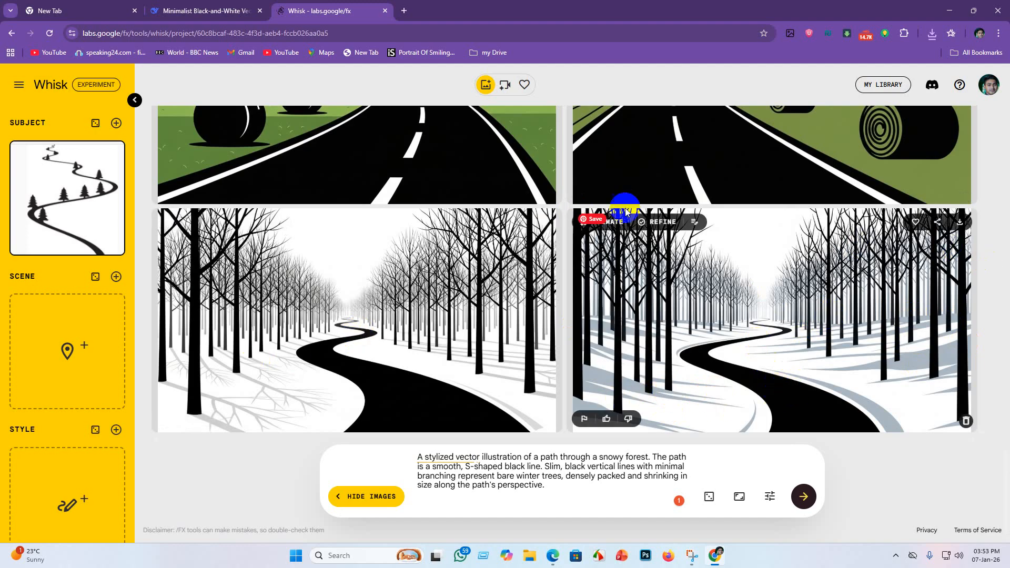
pyautogui.scroll(10, 448, 287)
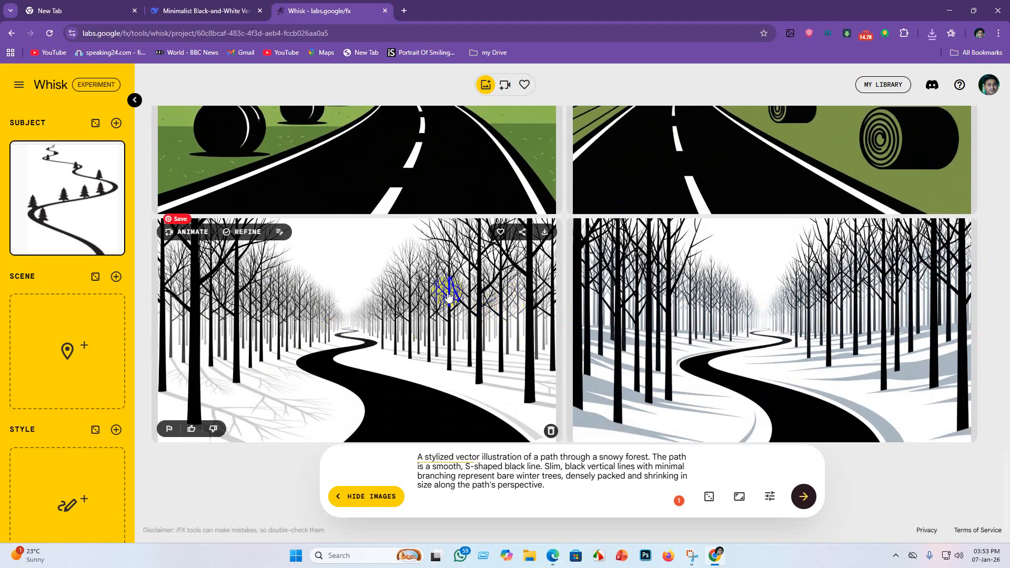
pyautogui.scroll(5, 309, 192)
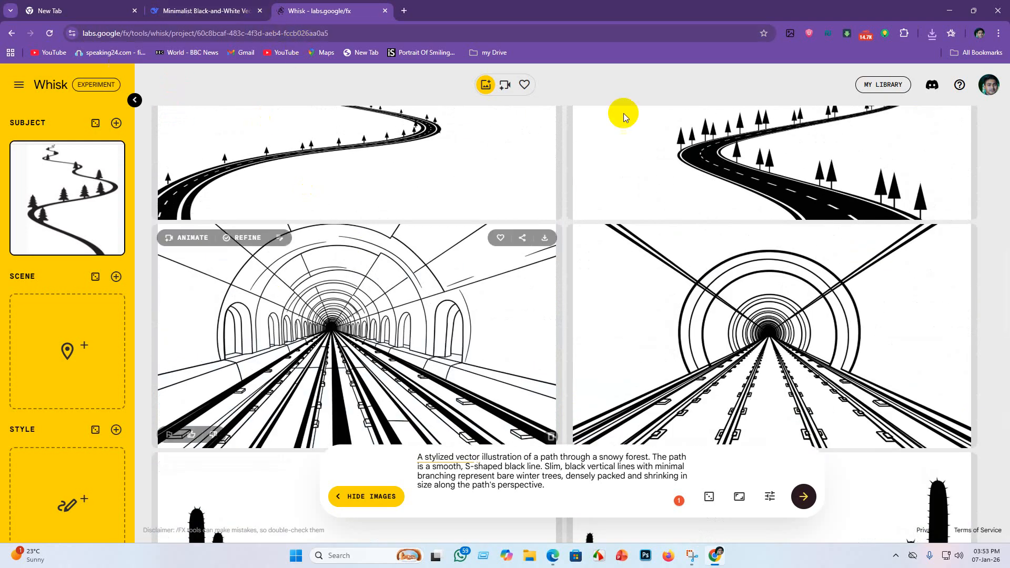
# Step: Minimize the open browser windows and launch Adobe Illustrator 2020 from the desktop
pyautogui.click(949, 8)
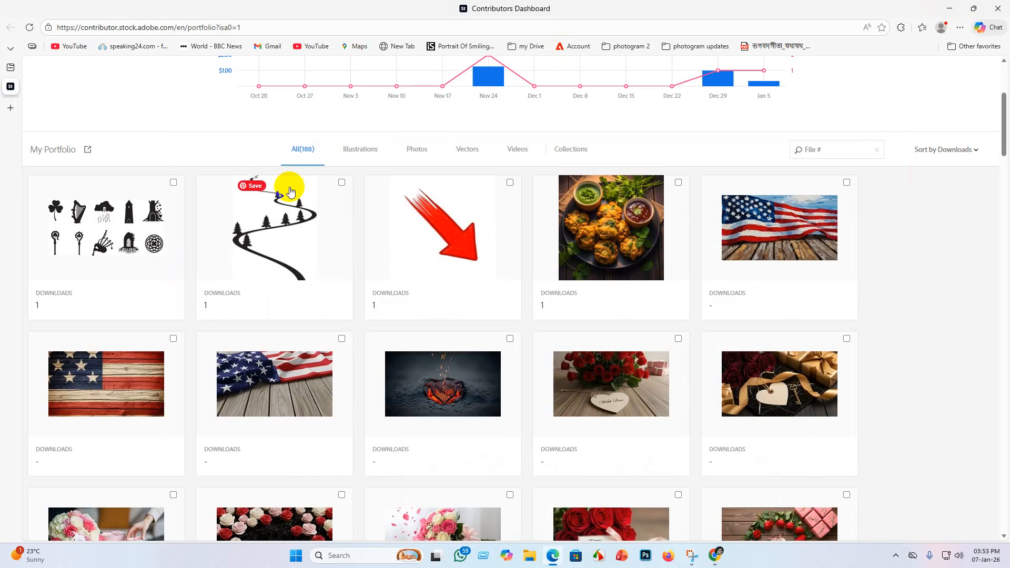
pyautogui.click(946, 7)
pyautogui.click(21, 329)
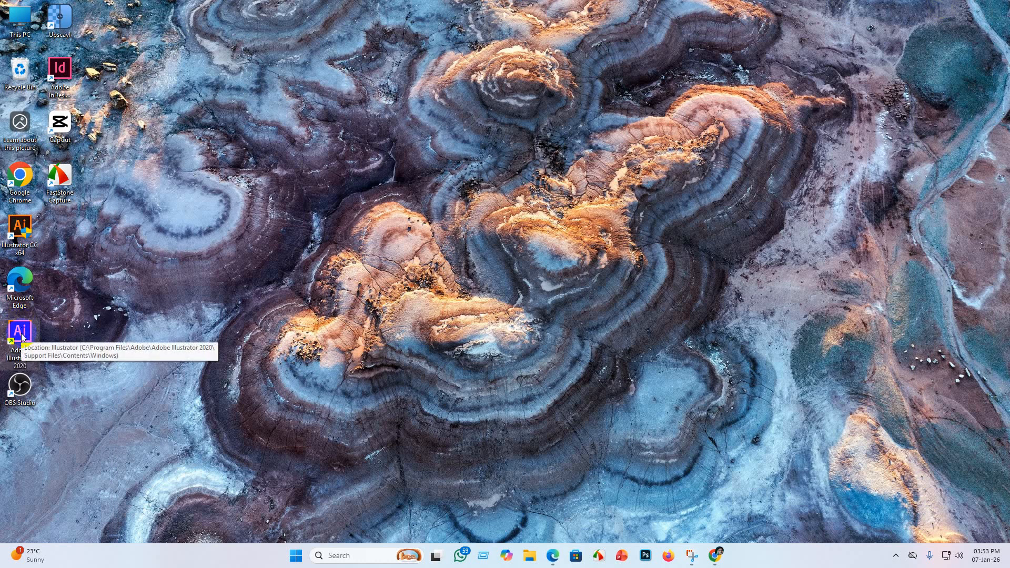
pyautogui.doubleClick(21, 333)
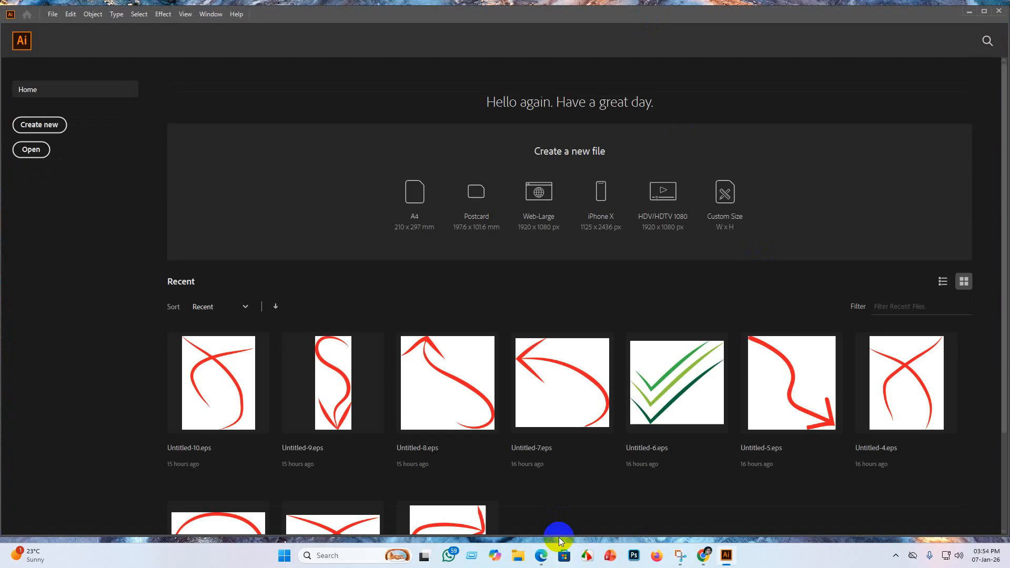
pyautogui.doubleClick(559, 536)
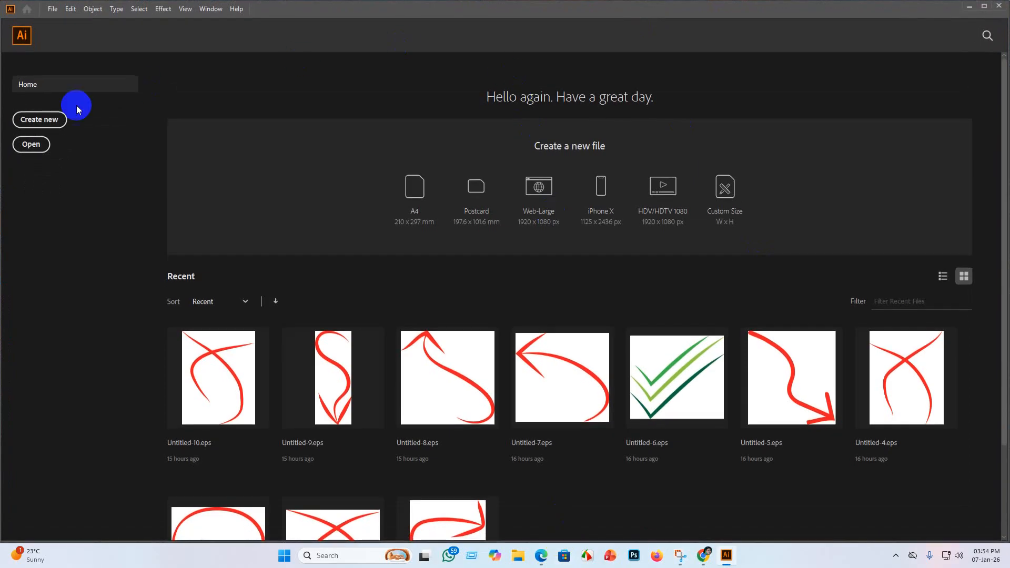
# Step: Create a new document 4000 px wide with its height set to 2000 px
pyautogui.click(50, 126)
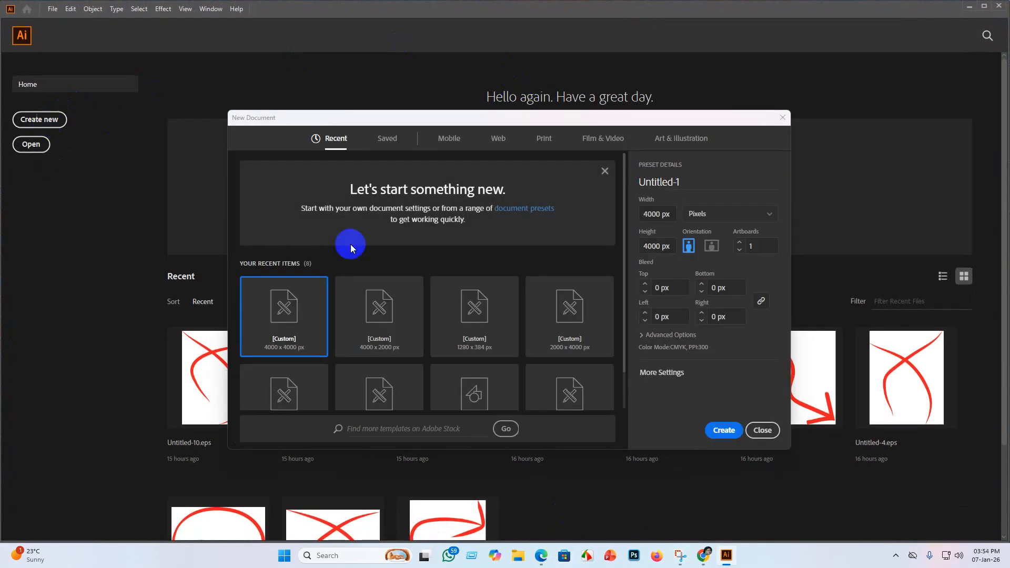
pyautogui.doubleClick(660, 247)
pyautogui.press('BackSpace')
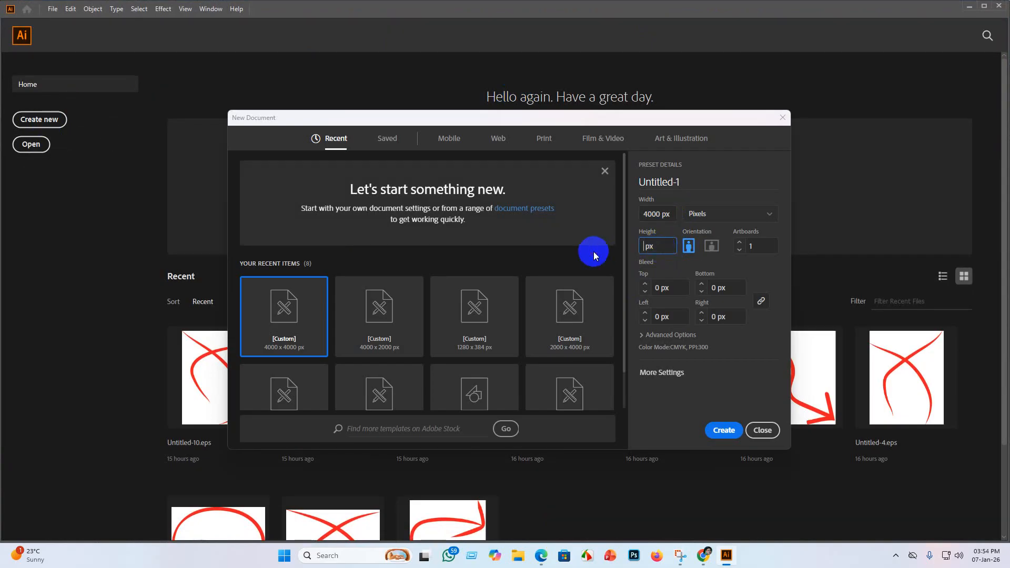
pyautogui.write('2000')
pyautogui.press('Return')
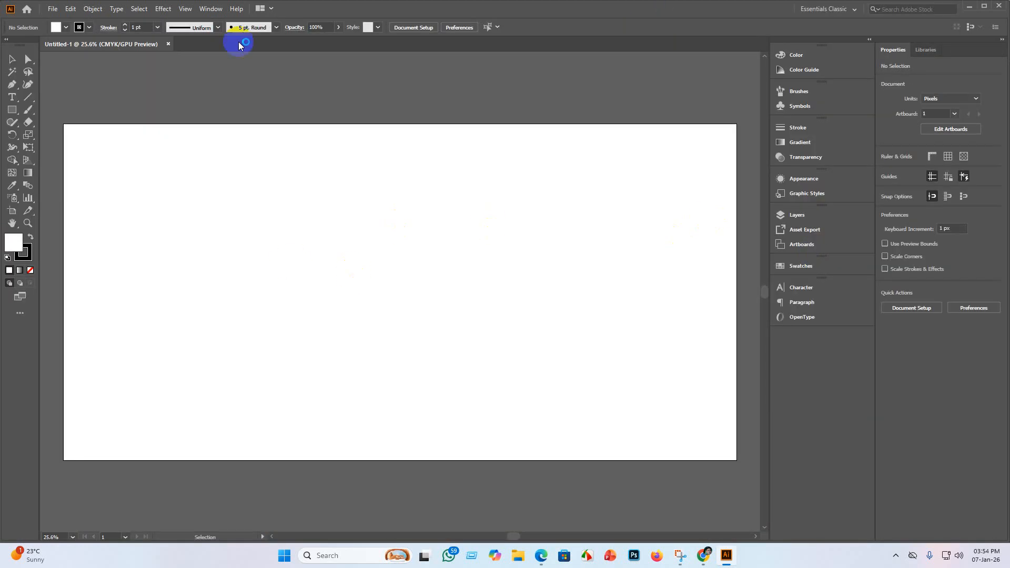
pyautogui.click(518, 555)
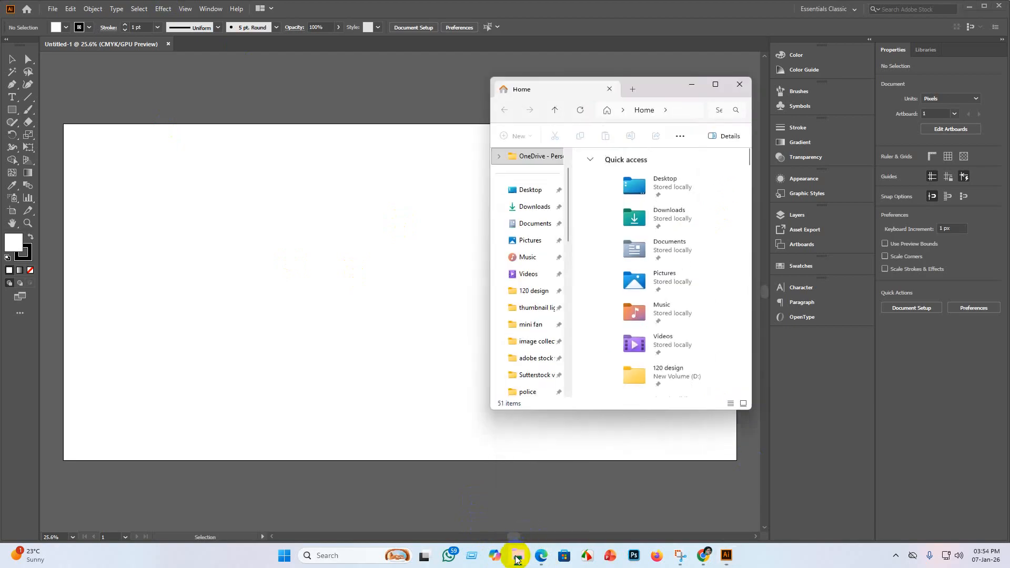
pyautogui.scroll(-4, 520, 337)
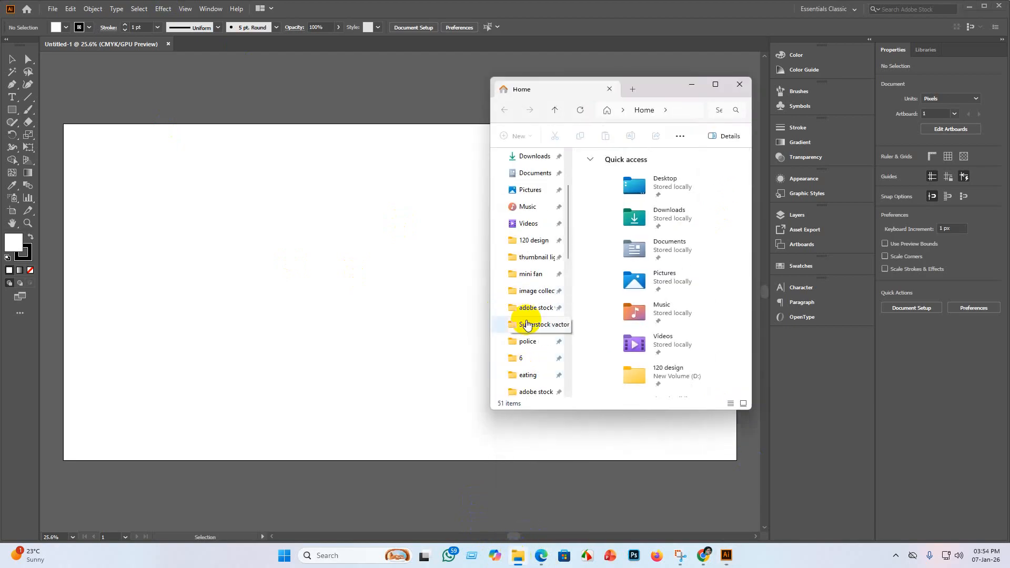
pyautogui.scroll(-4, 530, 310)
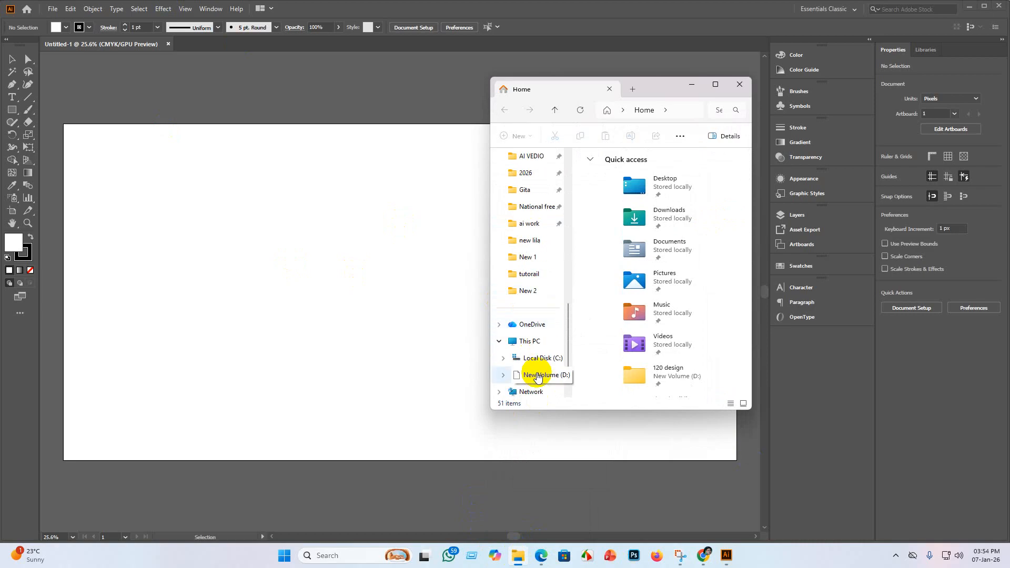
pyautogui.click(531, 224)
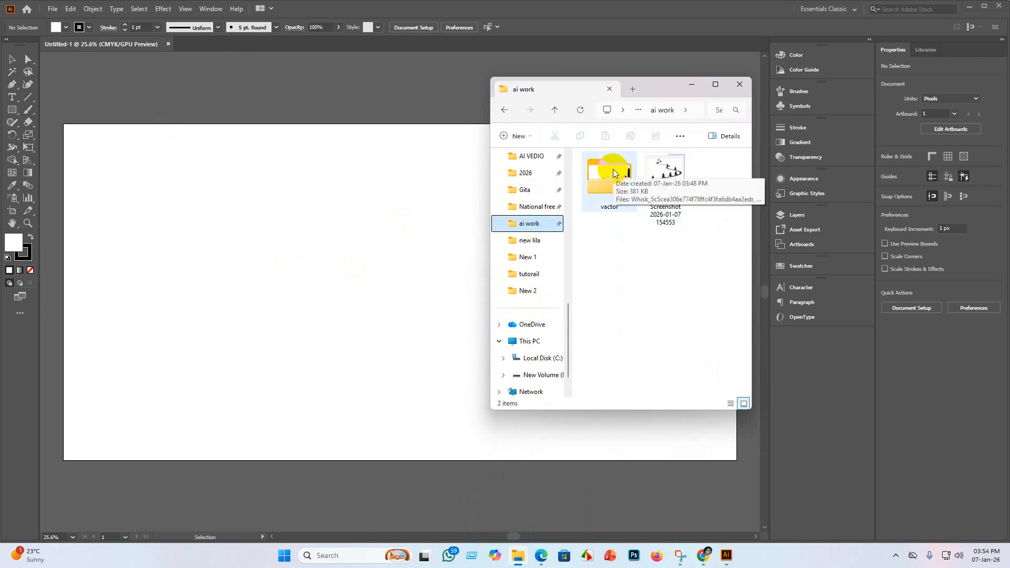
pyautogui.click(665, 177)
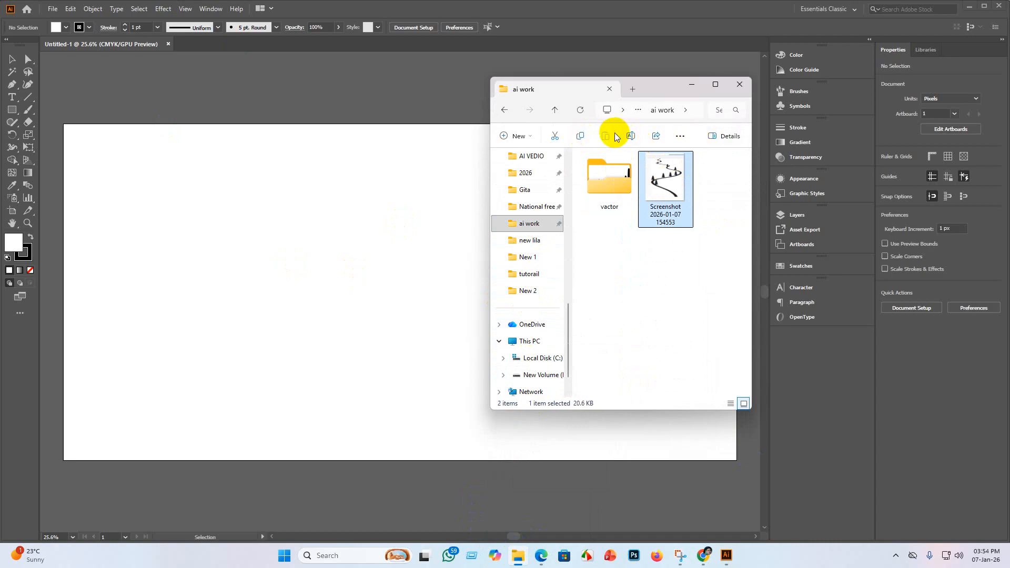
pyautogui.rightClick(669, 178)
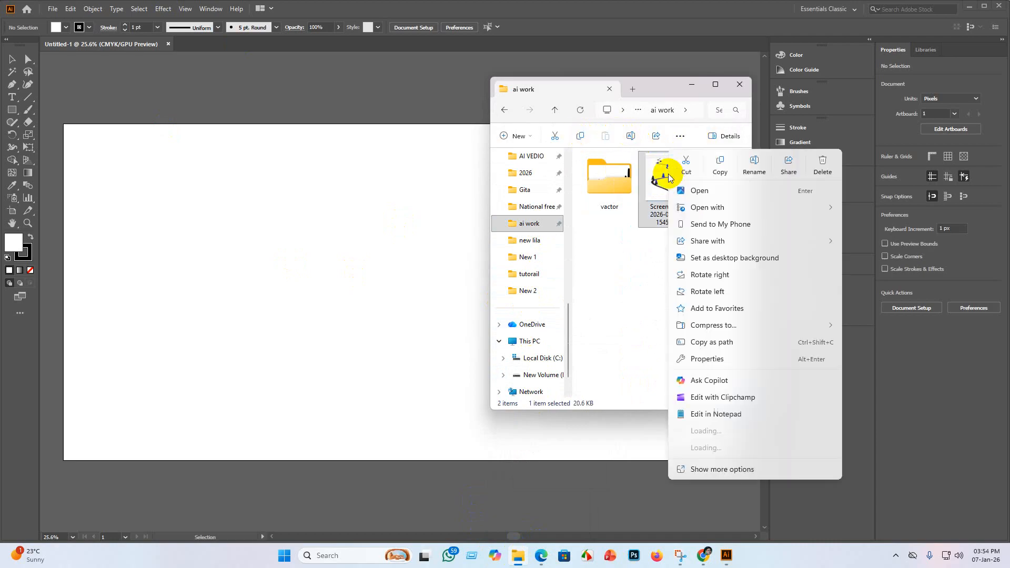
pyautogui.click(824, 165)
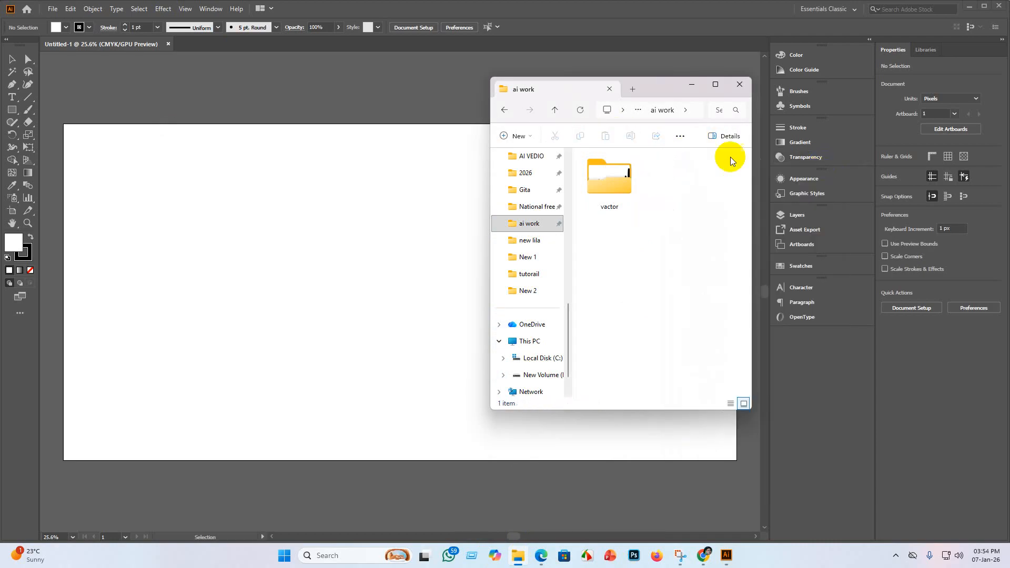
# Step: Place the winding road image with large pines on both sides from the vactor folder into the Illustrator document
pyautogui.doubleClick(605, 178)
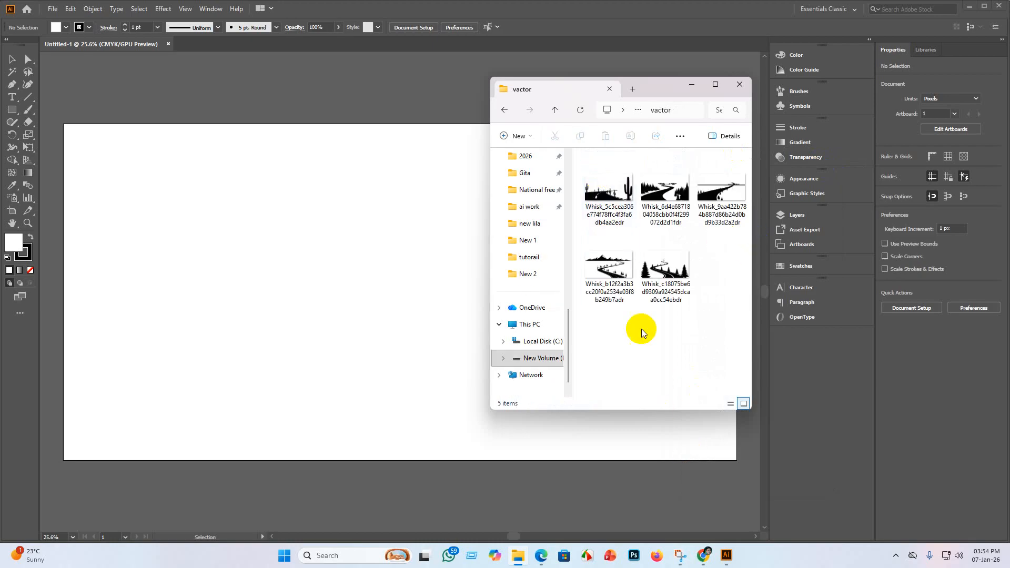
pyautogui.click(660, 271)
pyautogui.moveTo(658, 269); pyautogui.dragTo(348, 281)
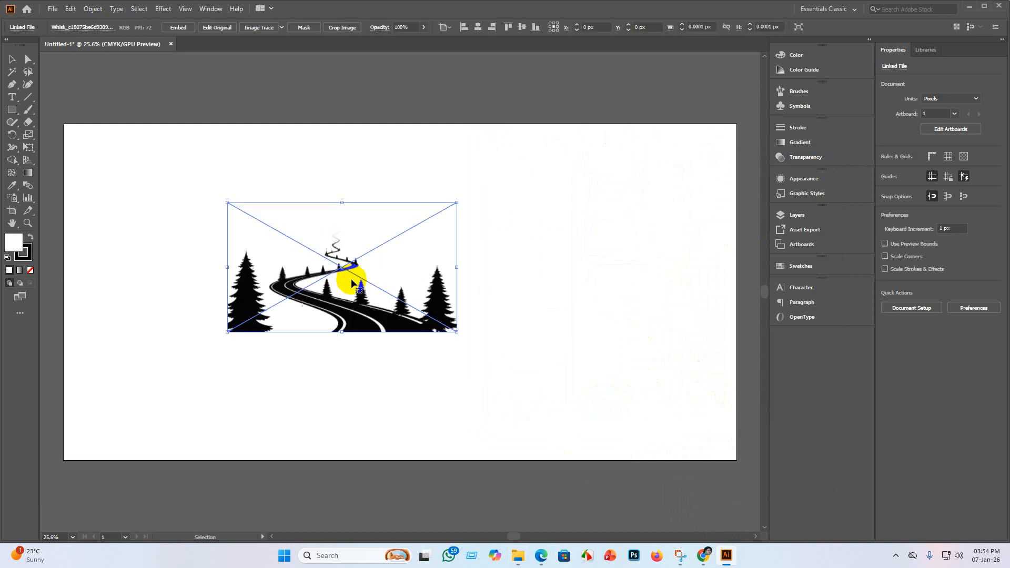
# Step: Move the placed road image off the artboard into the empty area above it and embed it in the document
pyautogui.scroll(3, 429, 500)
pyautogui.moveTo(336, 373); pyautogui.dragTo(377, 143)
pyautogui.scroll(6, 415, 469)
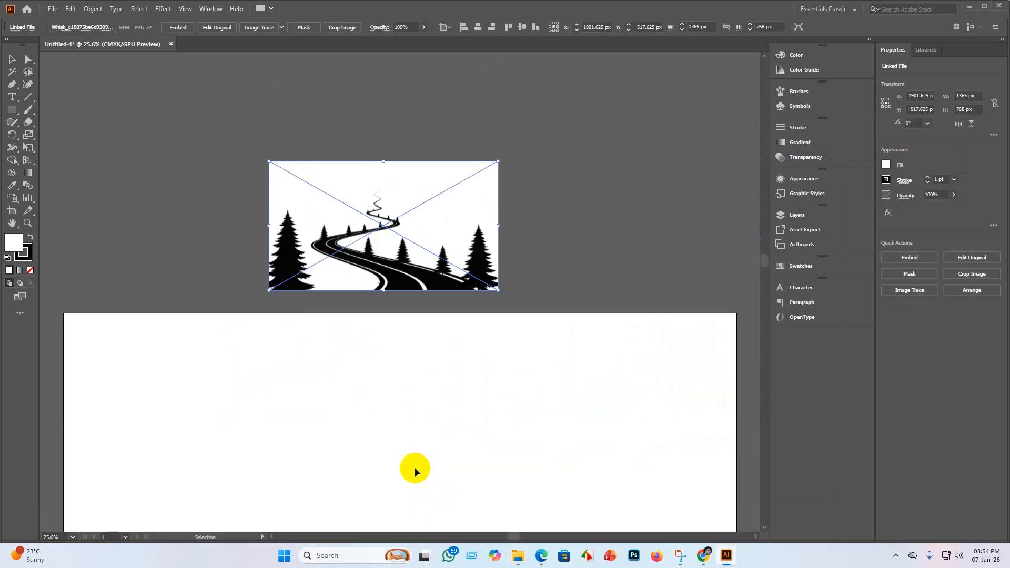
pyautogui.moveTo(418, 338); pyautogui.dragTo(384, 230)
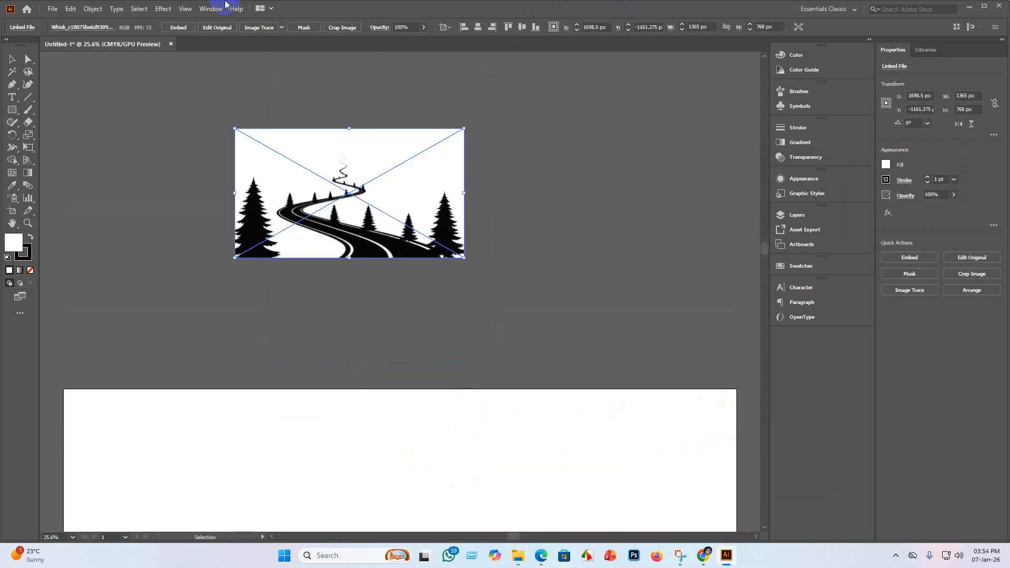
pyautogui.click(174, 28)
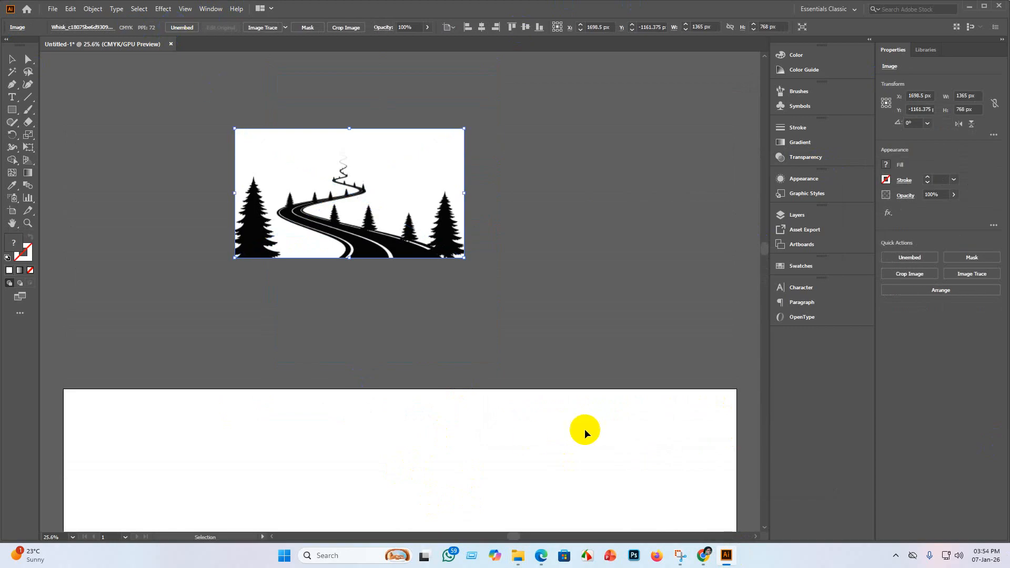
# Step: Apply Image Trace with the Silhouettes preset to the forest road image
pyautogui.click(285, 27)
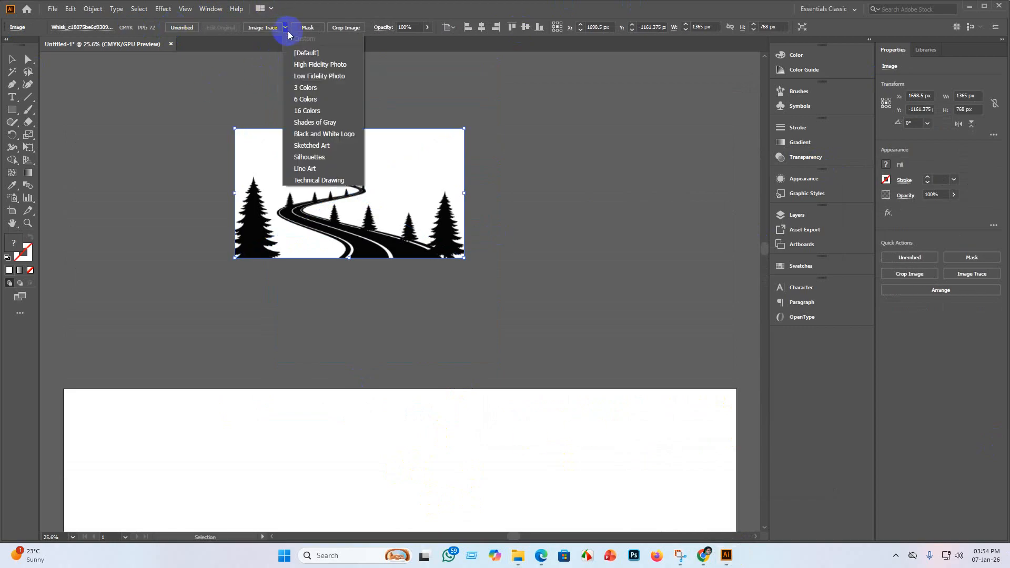
pyautogui.click(319, 158)
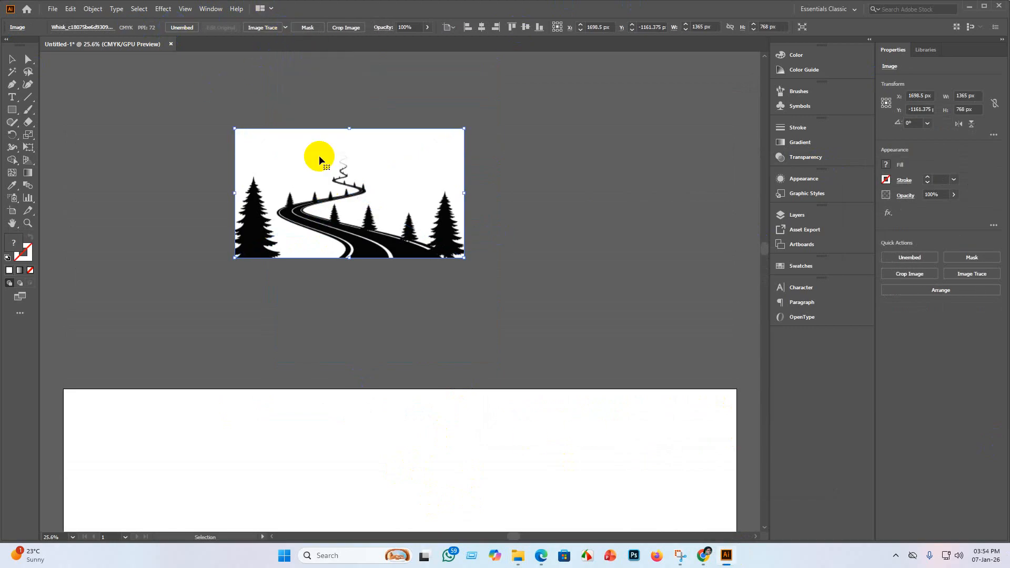
pyautogui.scroll(3, 385, 194)
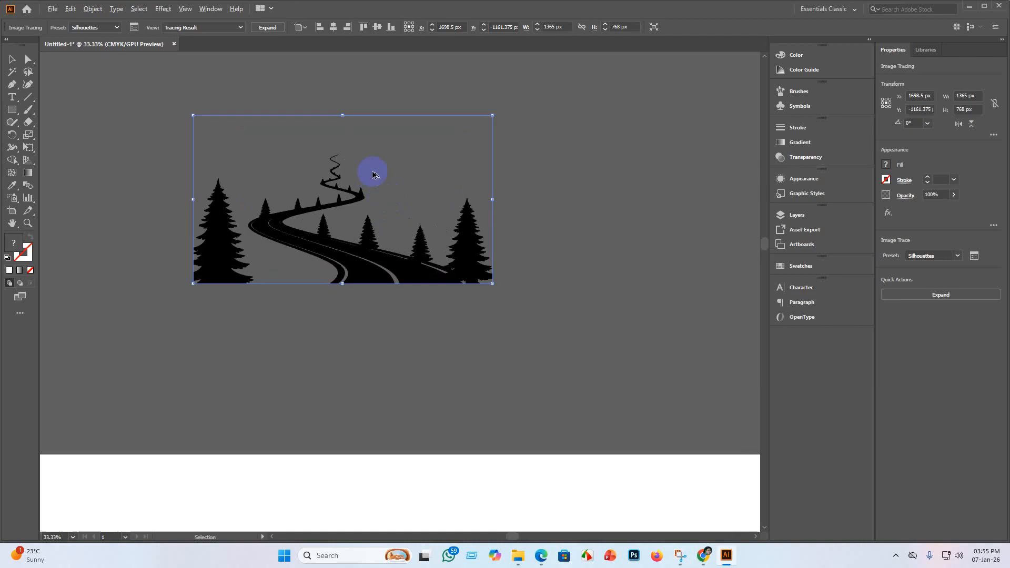
pyautogui.scroll(-2, 342, 220)
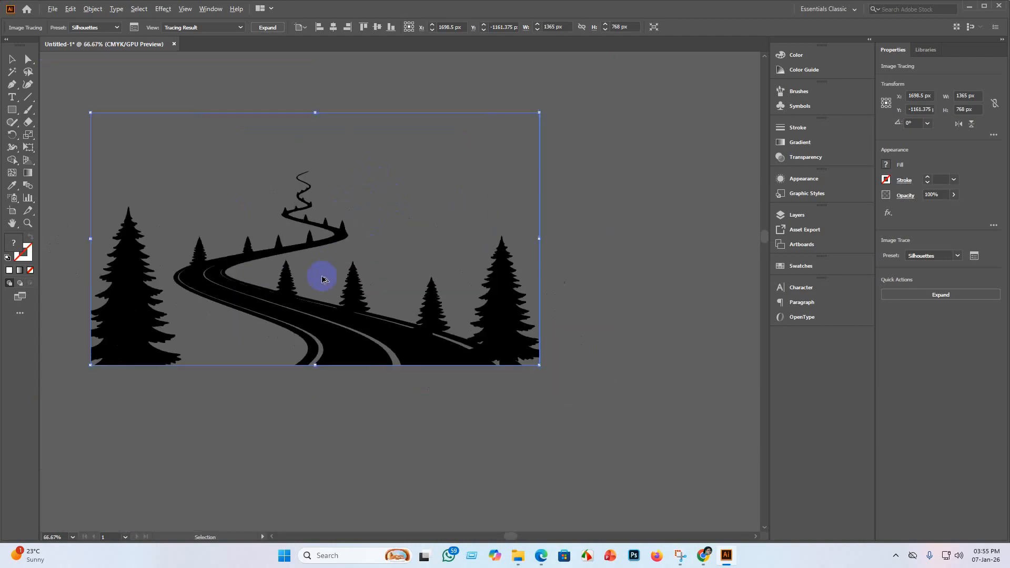
# Step: Expand the silhouette tracing into editable vector paths and deselect it
pyautogui.click(268, 28)
pyautogui.rightClick(293, 179)
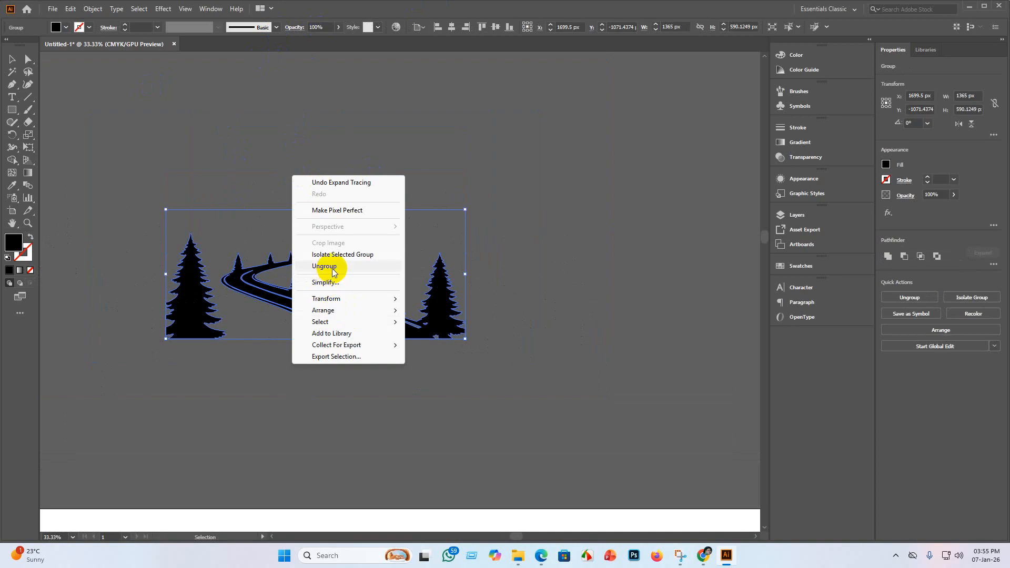
pyautogui.click(541, 289)
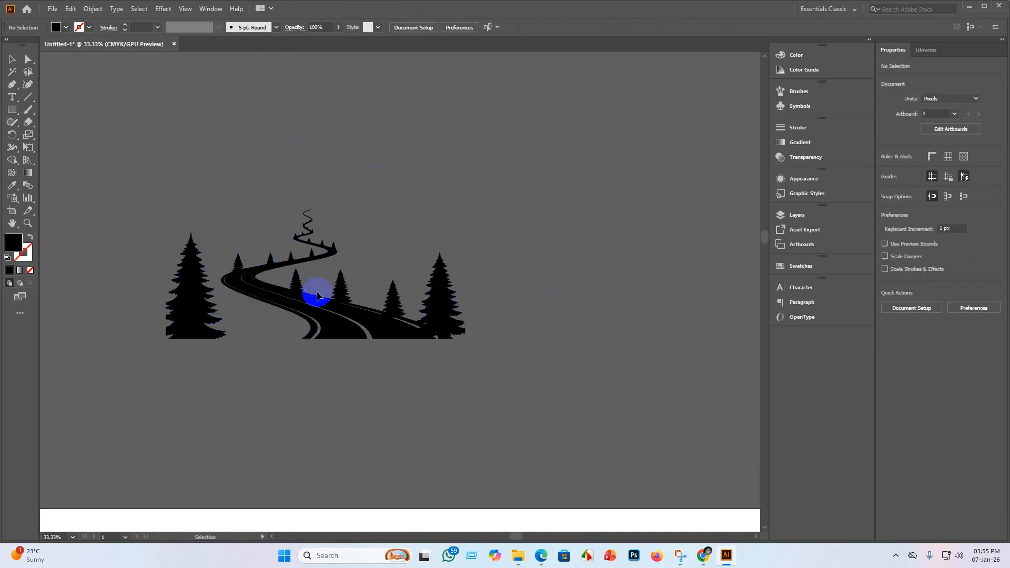
# Step: Examine the expanded road and tree shapes up close for edge quality, including both large trees and the distant winding road
pyautogui.scroll(5, 393, 337)
pyautogui.scroll(-5, 393, 338)
pyautogui.scroll(4, 519, 378)
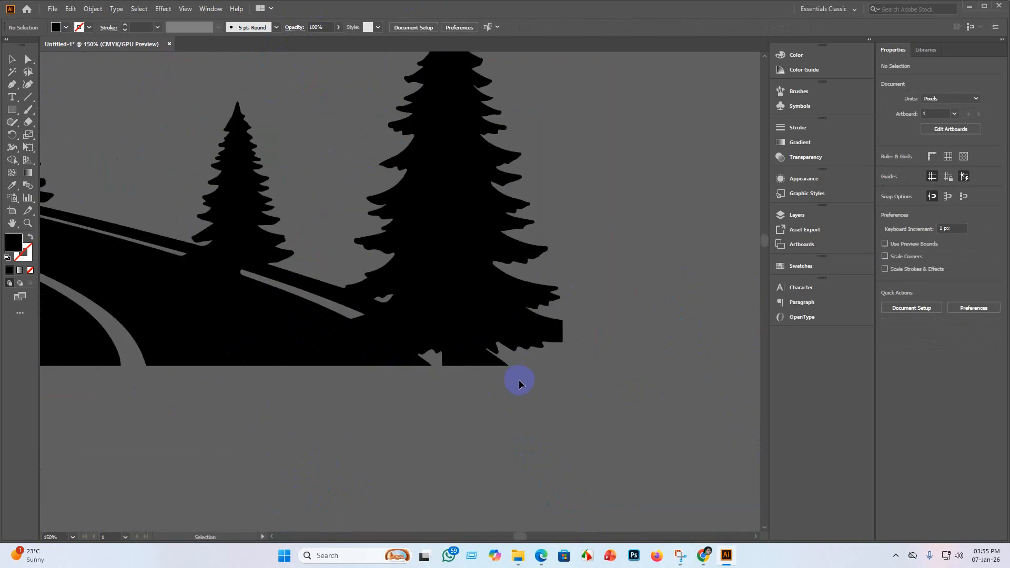
pyautogui.scroll(-5, 330, 418)
pyautogui.scroll(5, 210, 352)
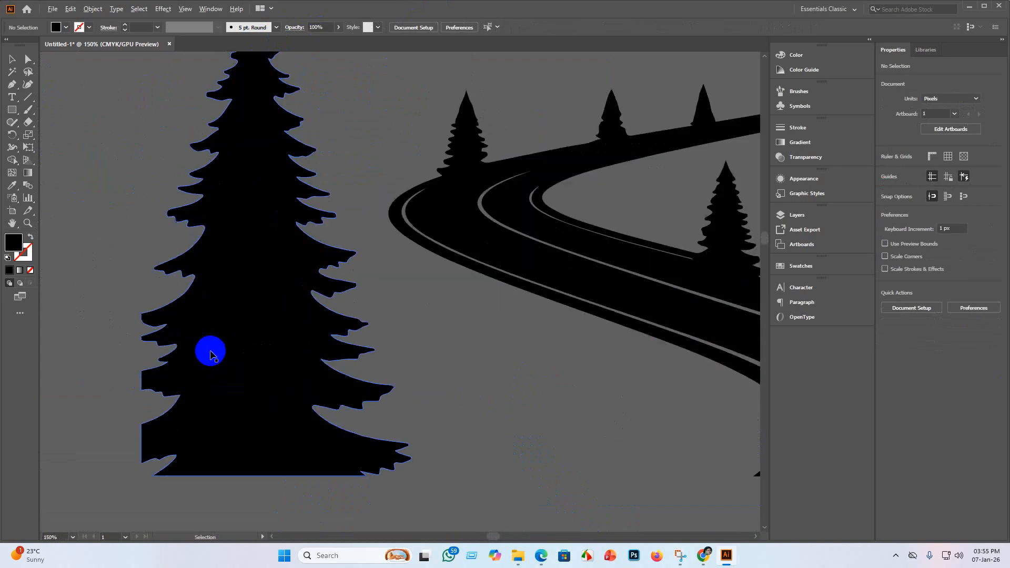
pyautogui.scroll(-5, 253, 311)
pyautogui.scroll(5, 440, 283)
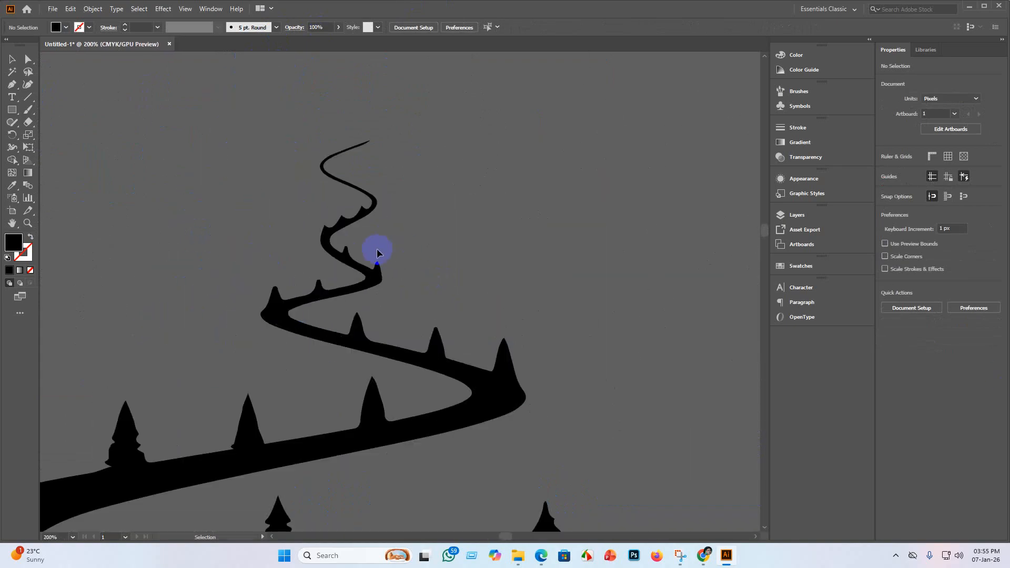
pyautogui.scroll(1, 371, 156)
pyautogui.scroll(-5, 363, 305)
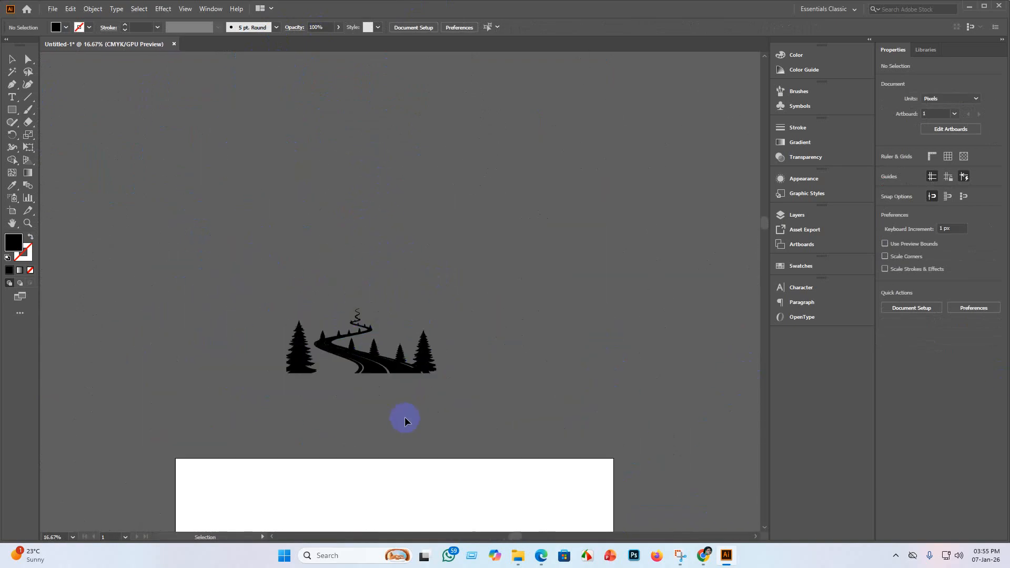
pyautogui.scroll(3, 400, 410)
pyautogui.scroll(-5, 345, 335)
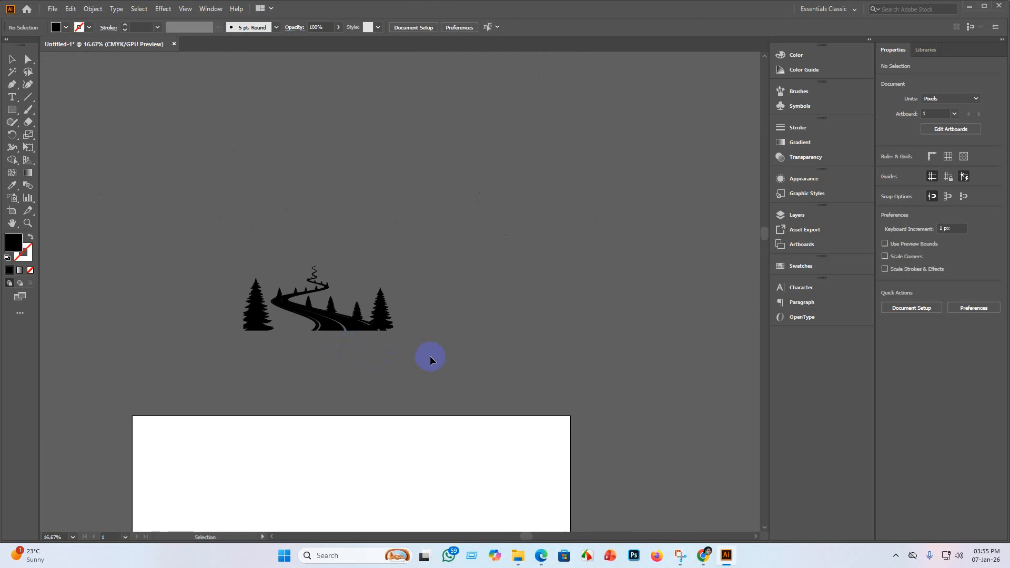
# Step: Scale the road and trees group proportionally to about 3394 × 1467 px above the artboard
pyautogui.moveTo(158, 208); pyautogui.dragTo(273, 278)
pyautogui.scroll(-2, 367, 230)
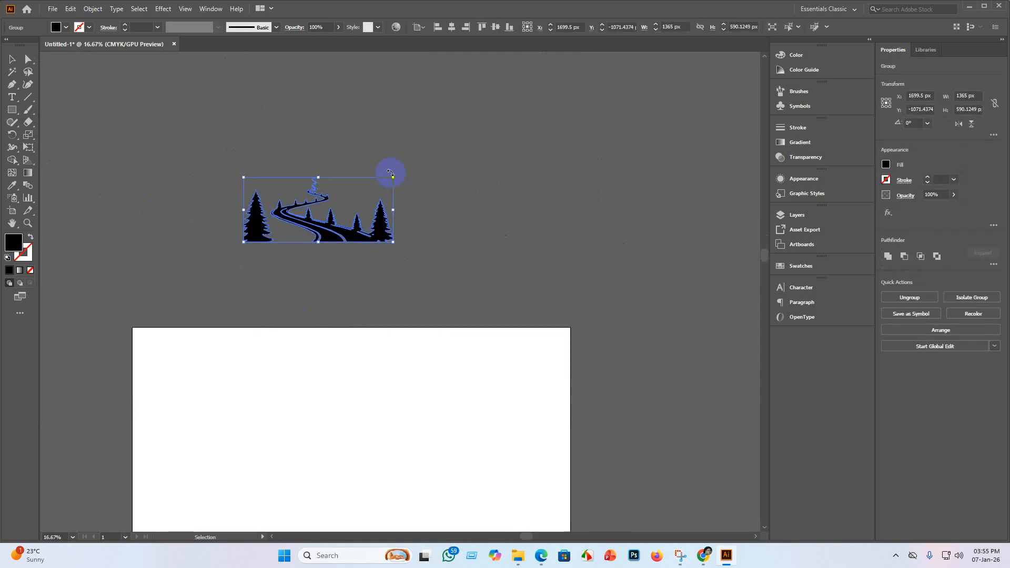
pyautogui.moveTo(393, 178); pyautogui.dragTo(591, 61)
pyautogui.scroll(-5, 273, 300)
pyautogui.scroll(-3, 258, 296)
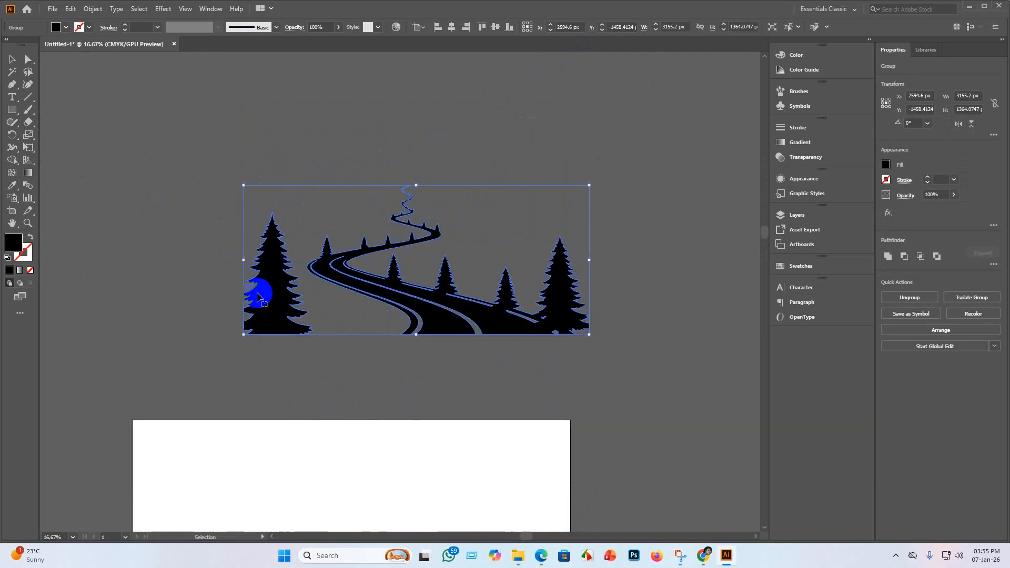
pyautogui.moveTo(243, 335); pyautogui.dragTo(194, 370)
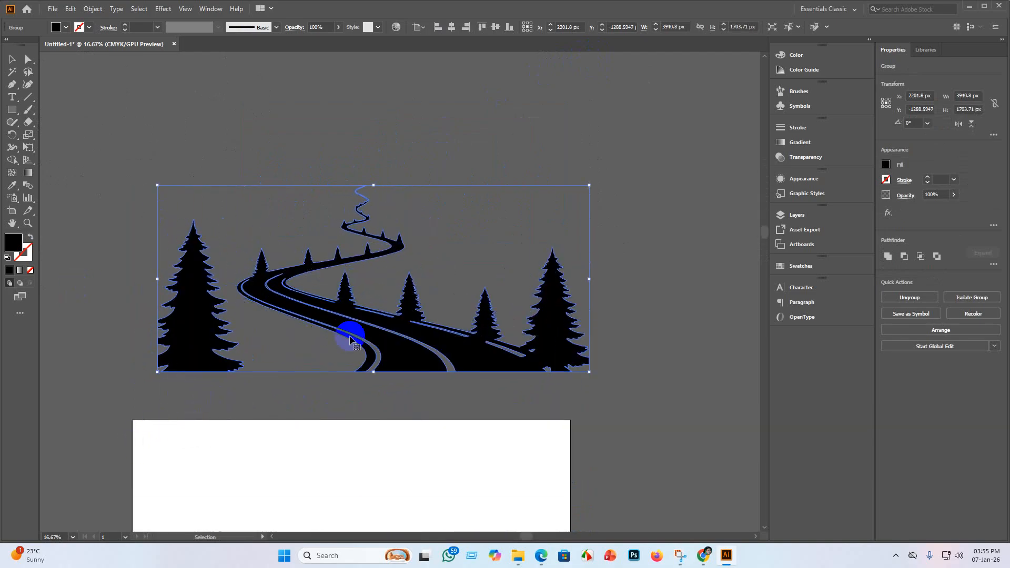
pyautogui.moveTo(589, 187); pyautogui.dragTo(544, 252)
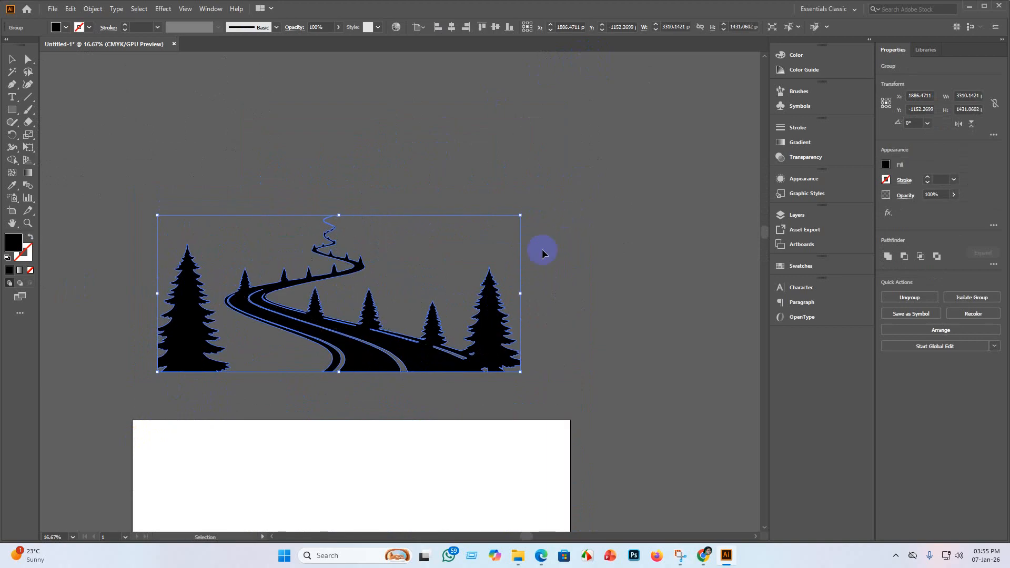
pyautogui.moveTo(521, 214); pyautogui.dragTo(529, 211)
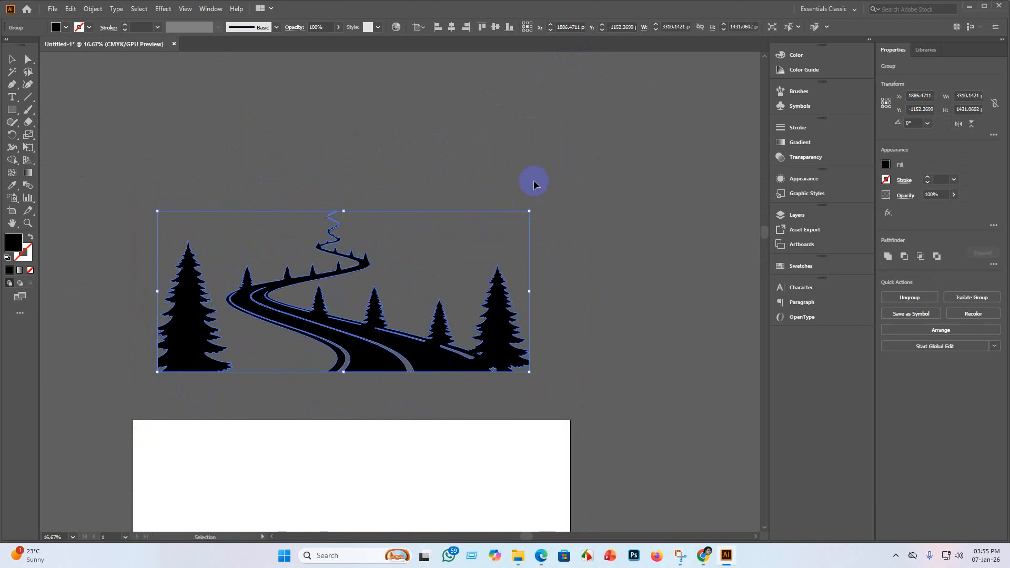
# Step: Center the road and trees group vertically relative to the artboard and deselect it
pyautogui.click(426, 30)
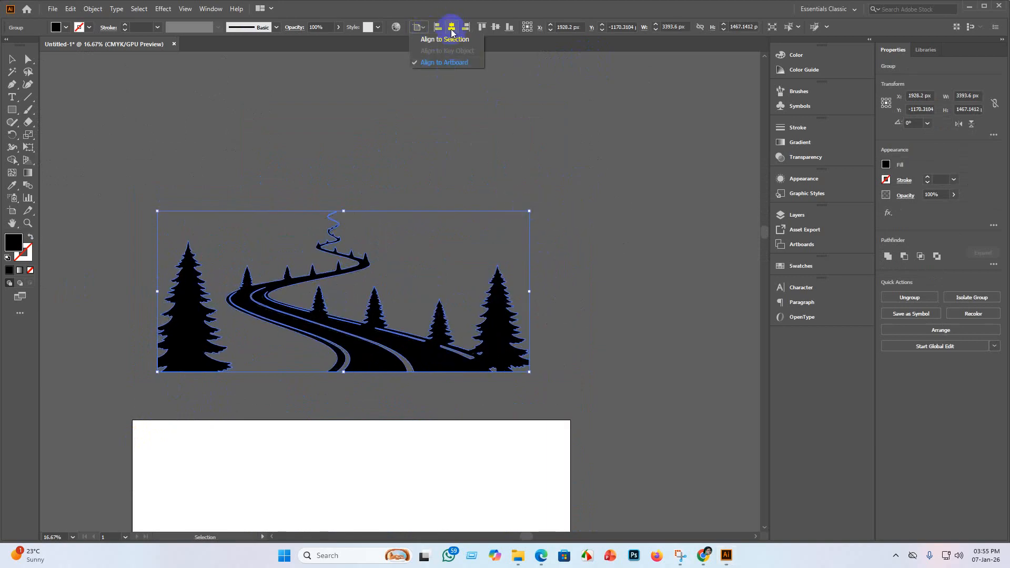
pyautogui.click(442, 64)
pyautogui.click(496, 28)
pyautogui.scroll(-5, 350, 372)
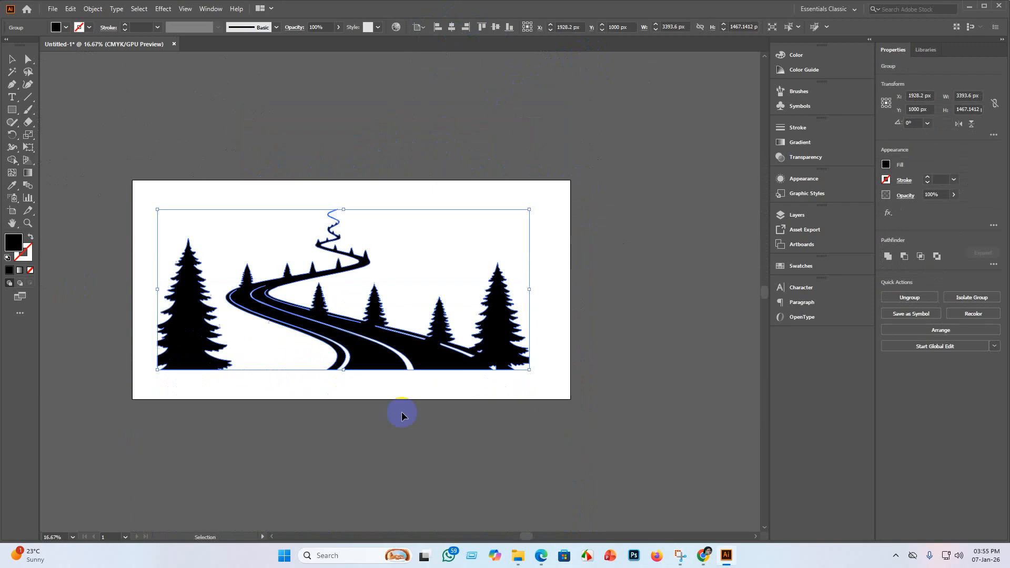
pyautogui.click(621, 407)
pyautogui.scroll(-1, 645, 414)
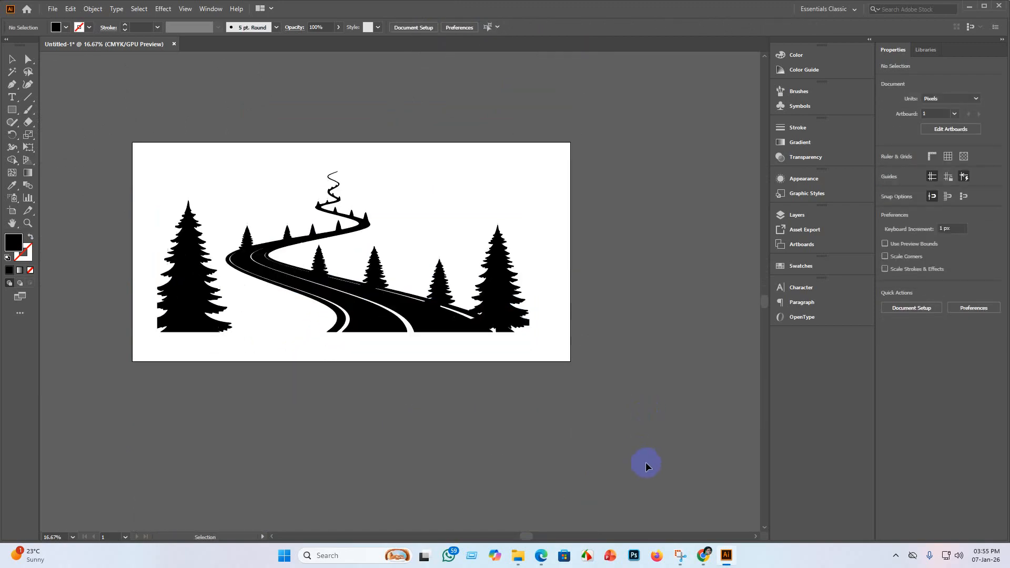
# Step: Move the group down near the artboard's lower edge and enlarge it to about 3915 × 1693 px, nearly filling the artboard's width
pyautogui.moveTo(390, 300); pyautogui.dragTo(397, 323)
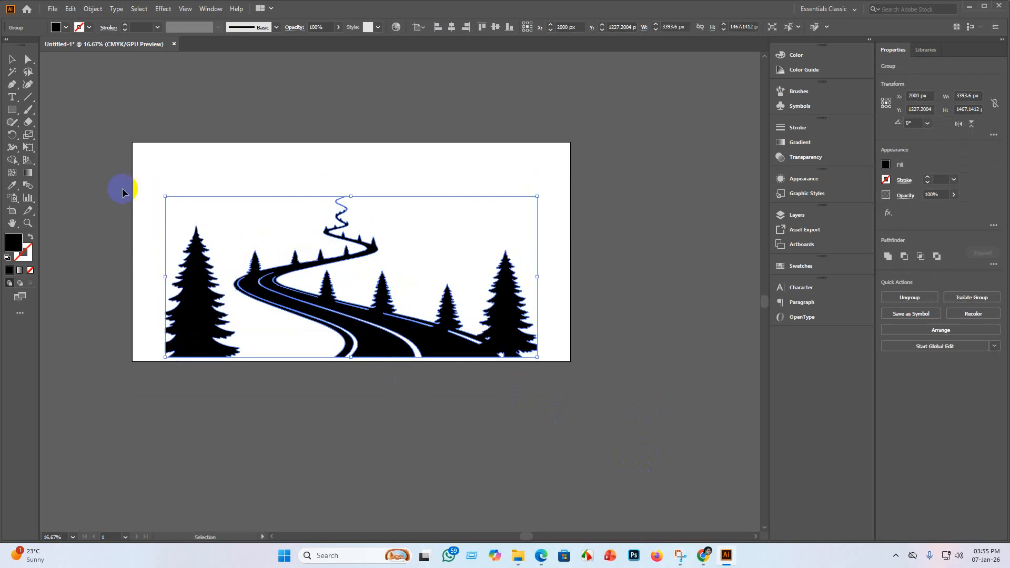
pyautogui.moveTo(164, 196)
pyautogui.mouseDown()
pyautogui.moveTo(158, 174)
pyautogui.moveTo(160, 194)
pyautogui.mouseUp()
pyautogui.moveTo(349, 194); pyautogui.dragTo(348, 170)
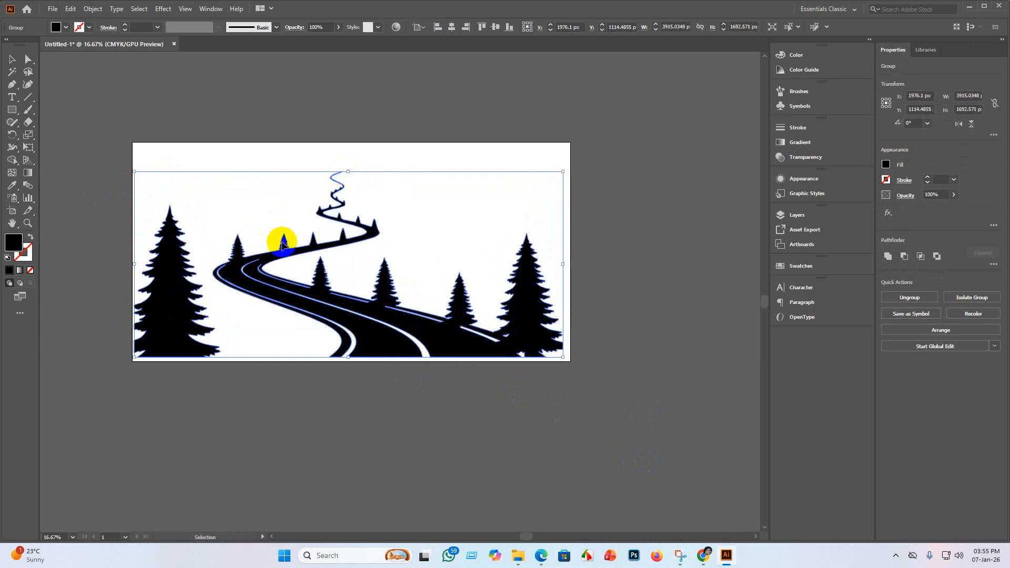
# Step: Examine how the enlarged road and trees artwork fits within the artboard's edges
pyautogui.click(189, 421)
pyautogui.scroll(2, 186, 350)
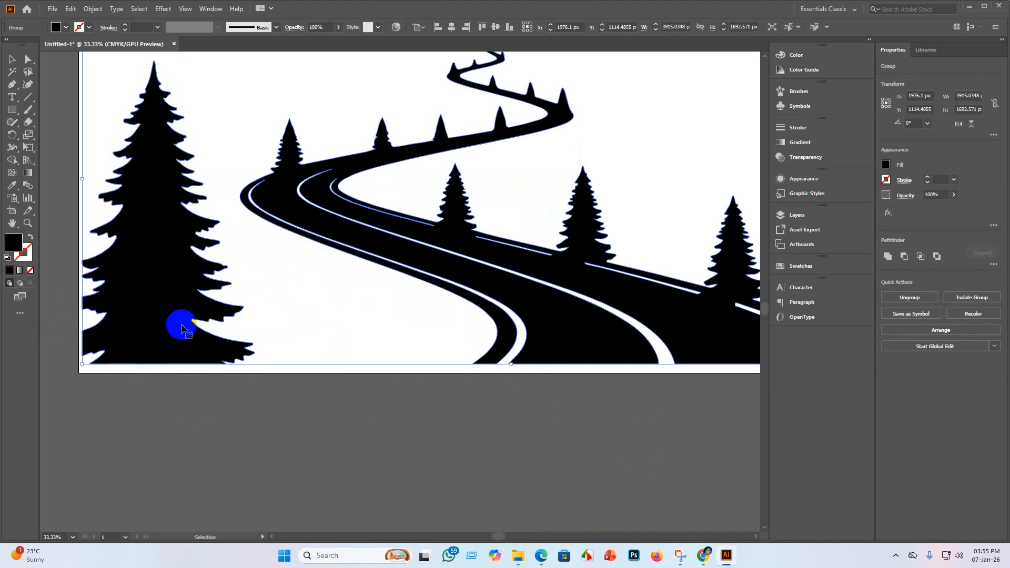
pyautogui.scroll(-4, 388, 354)
pyautogui.click(413, 318)
pyautogui.scroll(2, 405, 323)
pyautogui.scroll(-3, 331, 293)
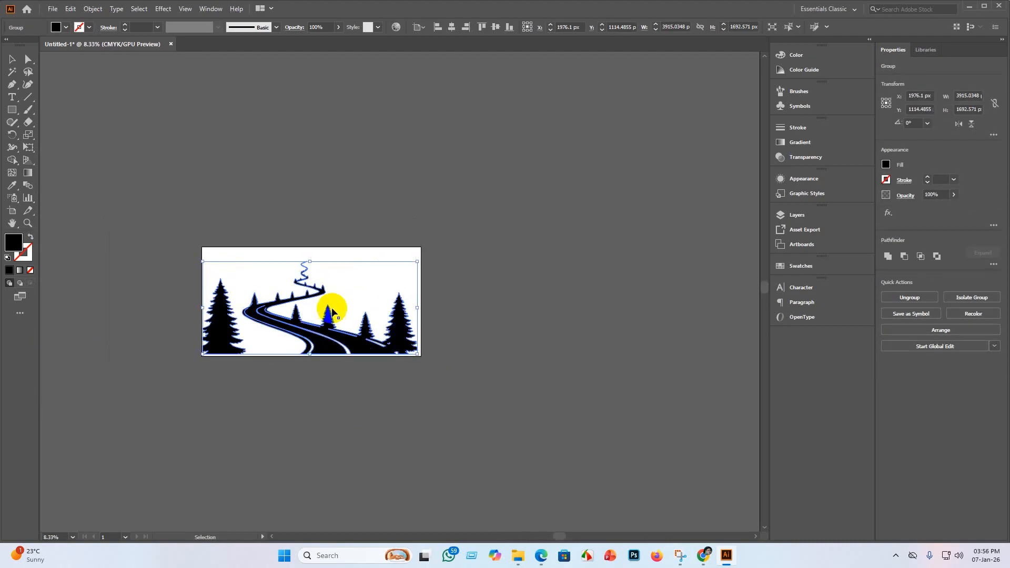
pyautogui.moveTo(310, 261); pyautogui.dragTo(306, 262)
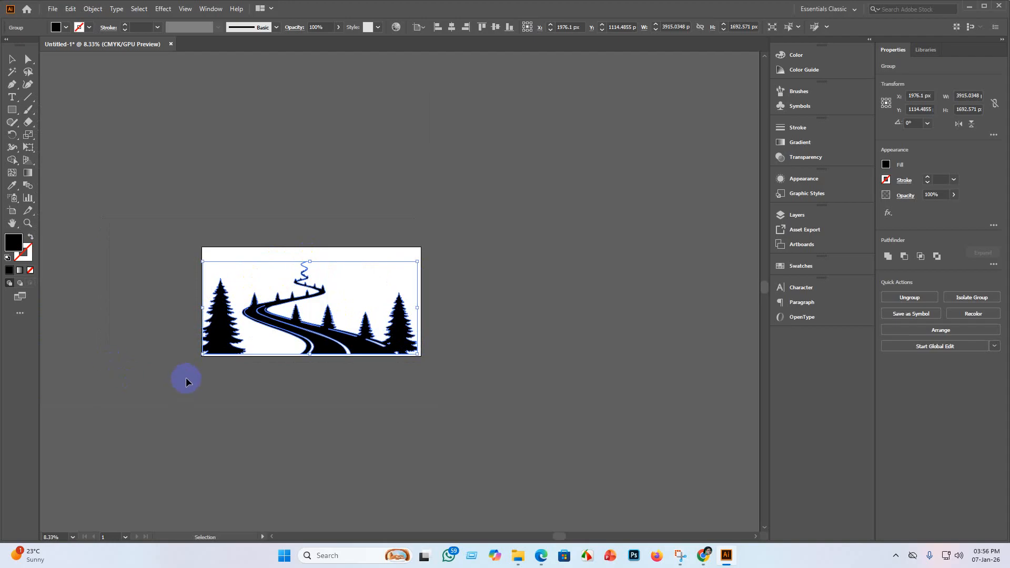
pyautogui.scroll(3, 195, 353)
pyautogui.scroll(-3, 519, 338)
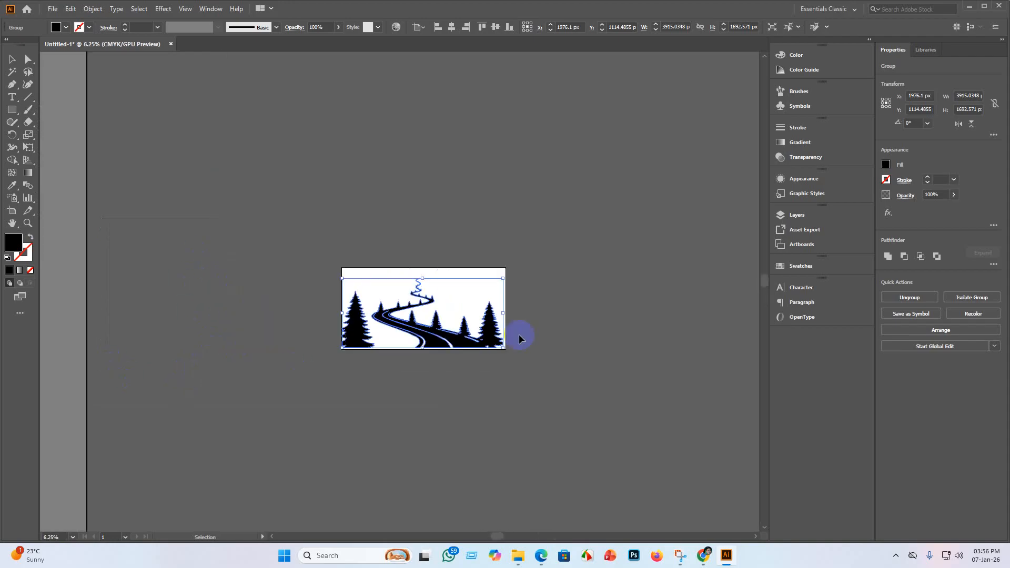
pyautogui.scroll(3, 429, 338)
pyautogui.scroll(-2, 457, 348)
pyautogui.scroll(-1, 456, 349)
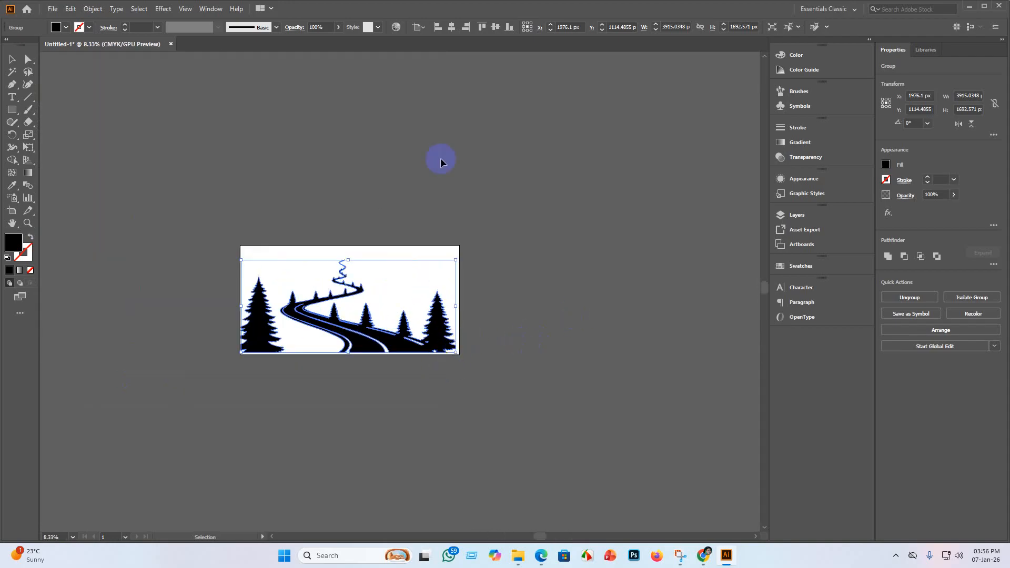
# Step: Center the road and trees group horizontally and vertically on the artboard, and deselect it
pyautogui.click(450, 29)
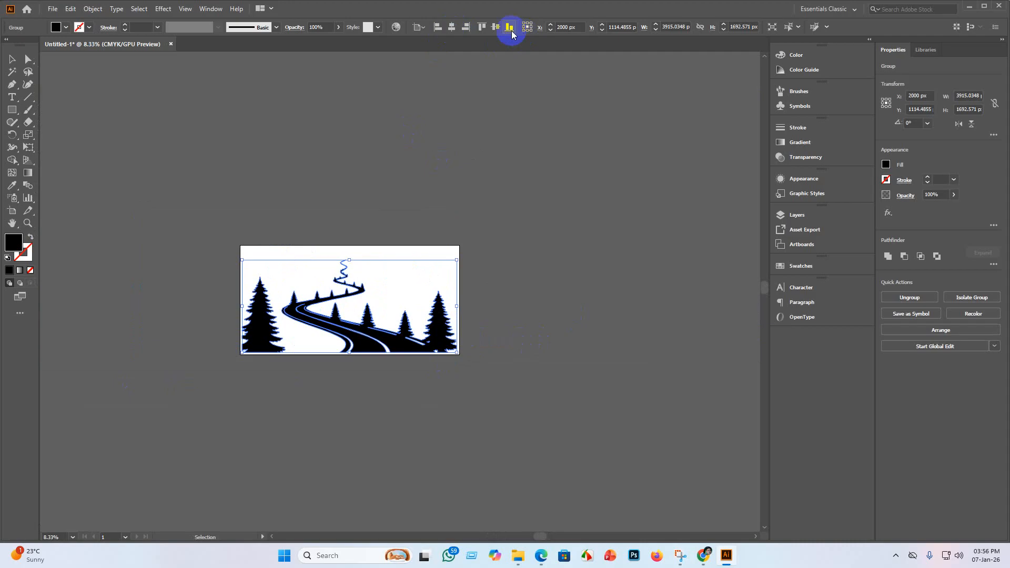
pyautogui.click(495, 27)
pyautogui.click(521, 294)
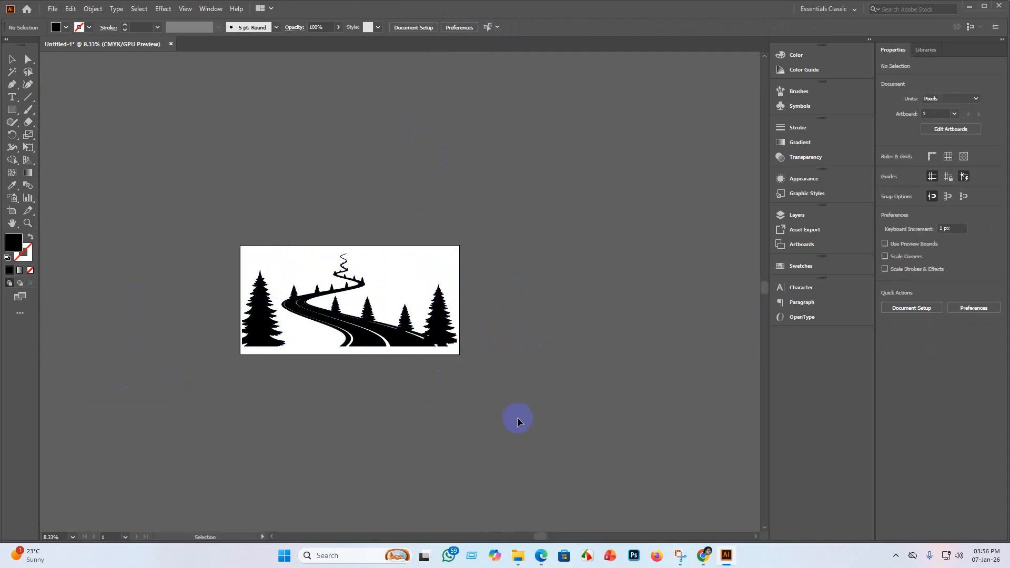
pyautogui.scroll(1, 505, 414)
pyautogui.scroll(-1, 421, 384)
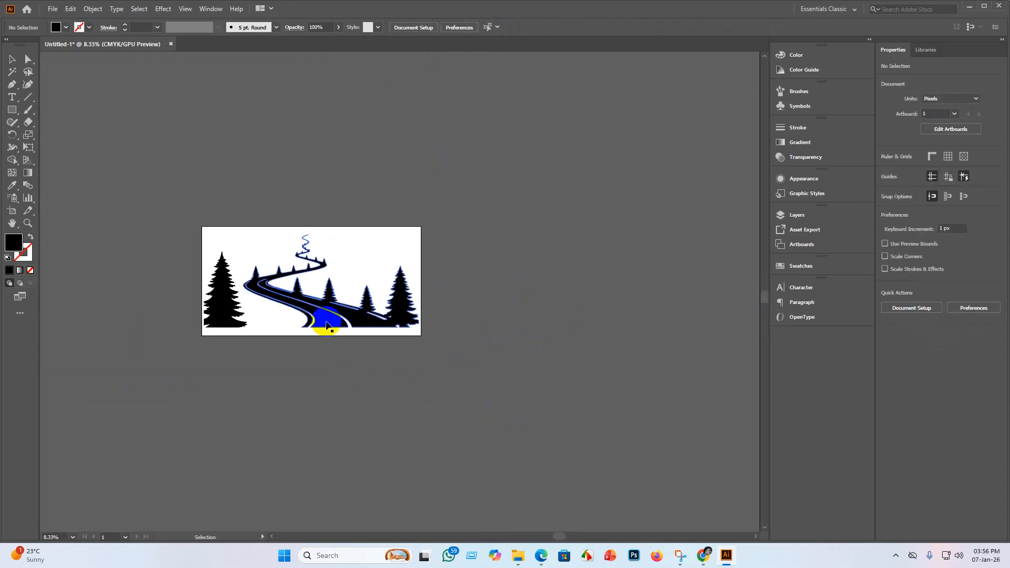
# Step: Move the road and trees group down until its base meets the artboard's bottom edge, and deselect it
pyautogui.click(326, 325)
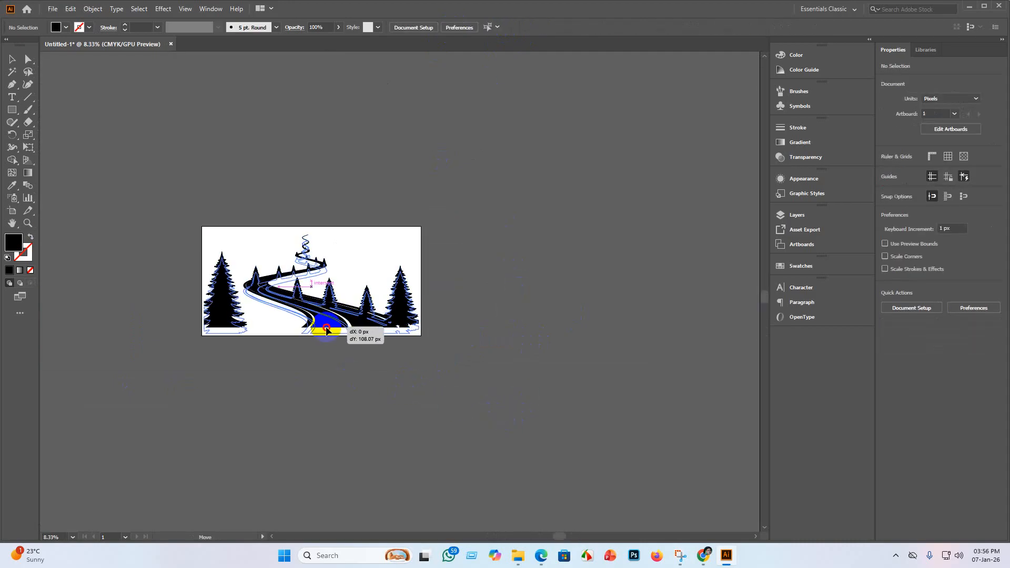
pyautogui.scroll(4, 327, 342)
pyautogui.moveTo(302, 263); pyautogui.dragTo(305, 271)
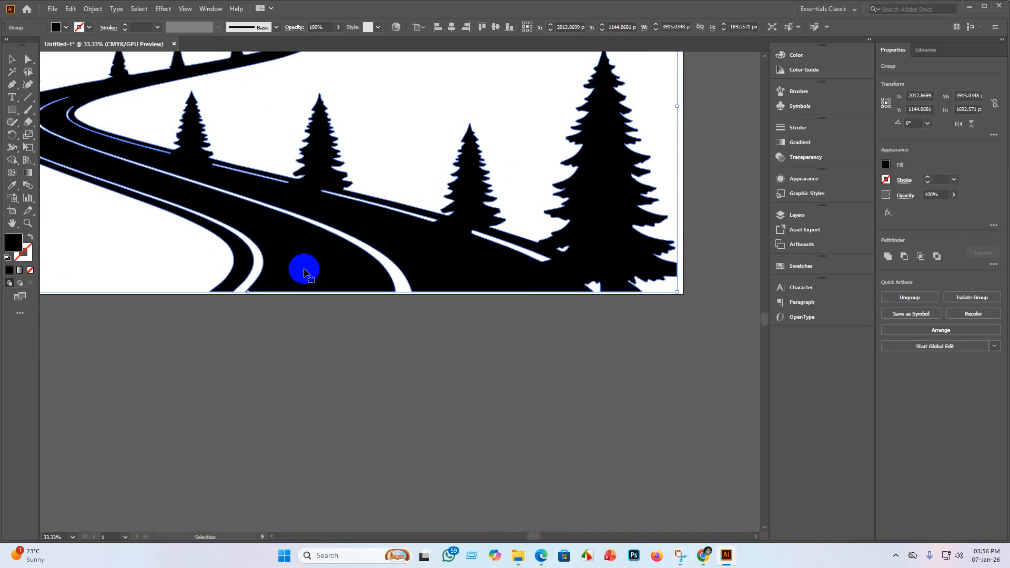
pyautogui.scroll(-5, 336, 365)
pyautogui.click(367, 388)
pyautogui.scroll(3, 449, 305)
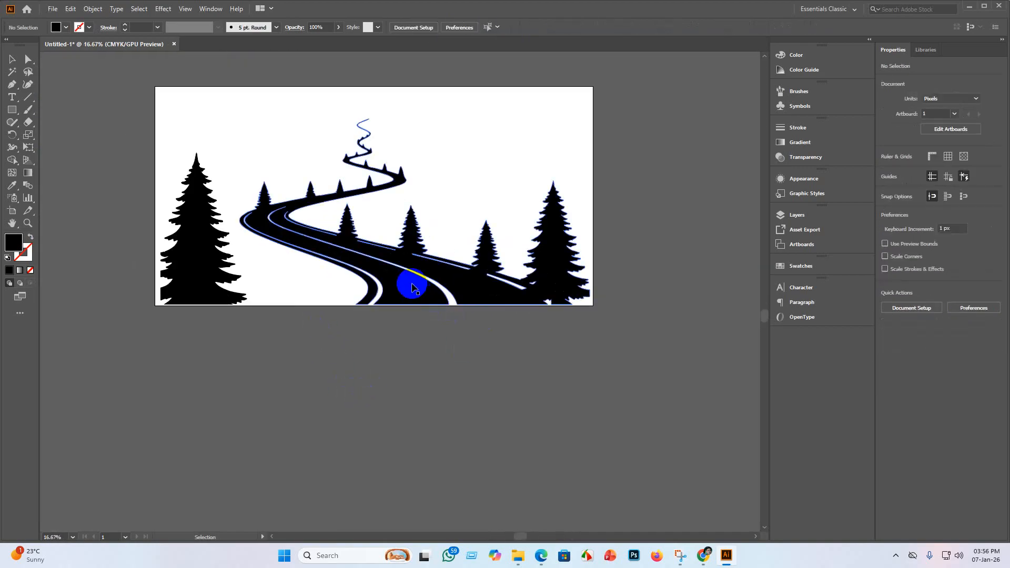
pyautogui.scroll(2, 412, 288)
pyautogui.scroll(-4, 439, 356)
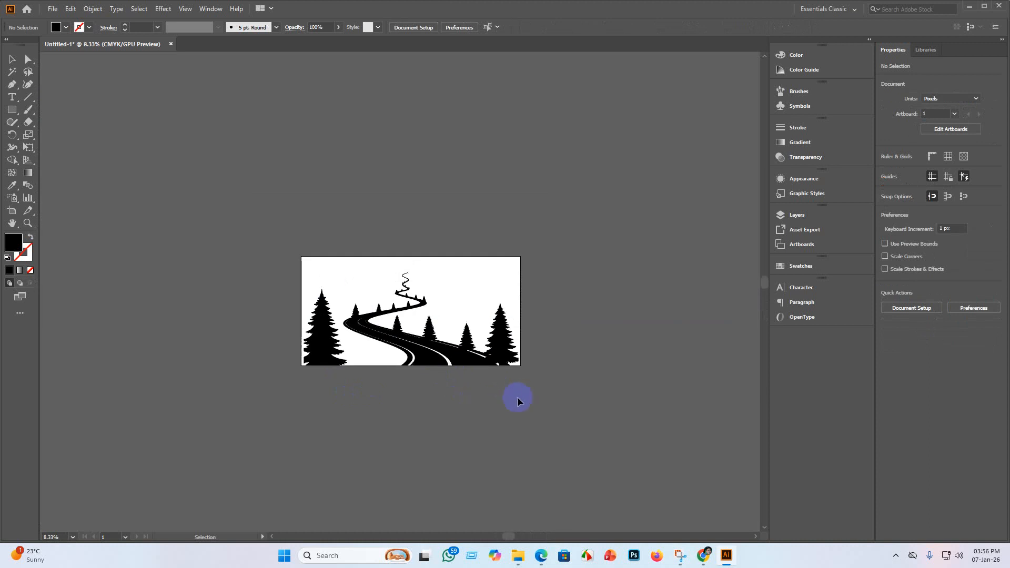
pyautogui.scroll(2, 519, 399)
pyautogui.scroll(-2, 496, 378)
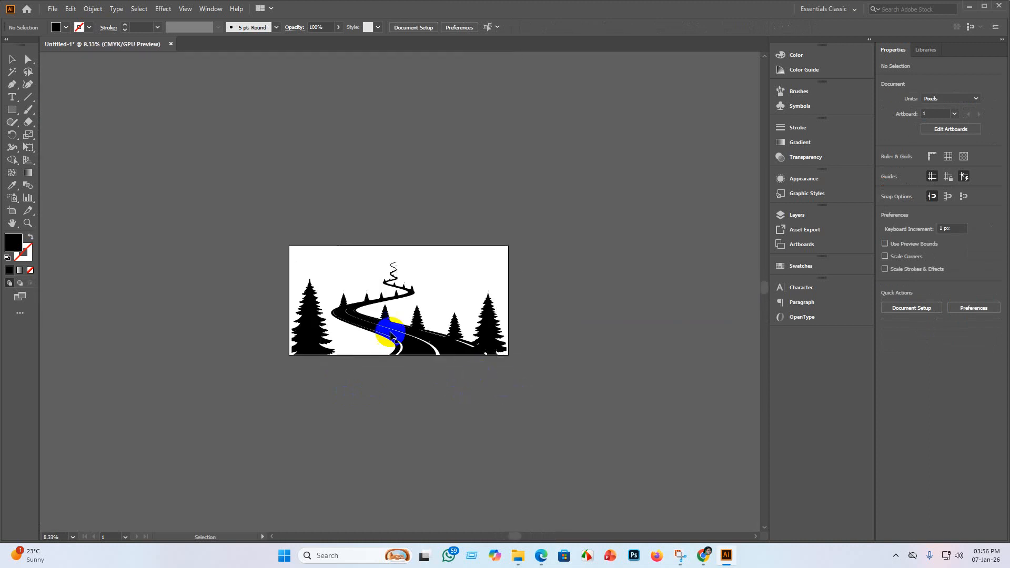
# Step: Start saving the document and browse to the vactor folder inside the ai work folder
pyautogui.click(53, 11)
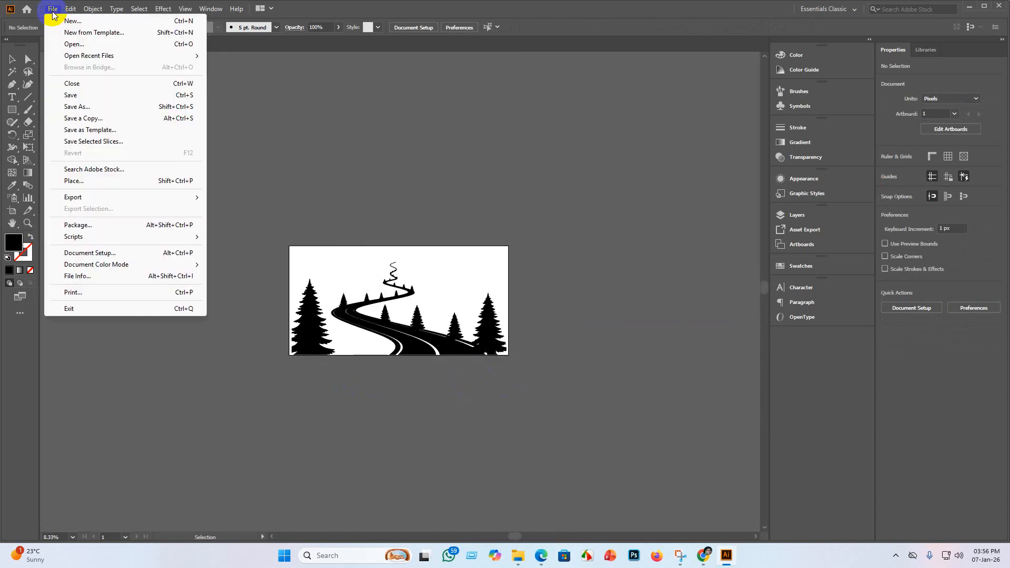
pyautogui.click(104, 99)
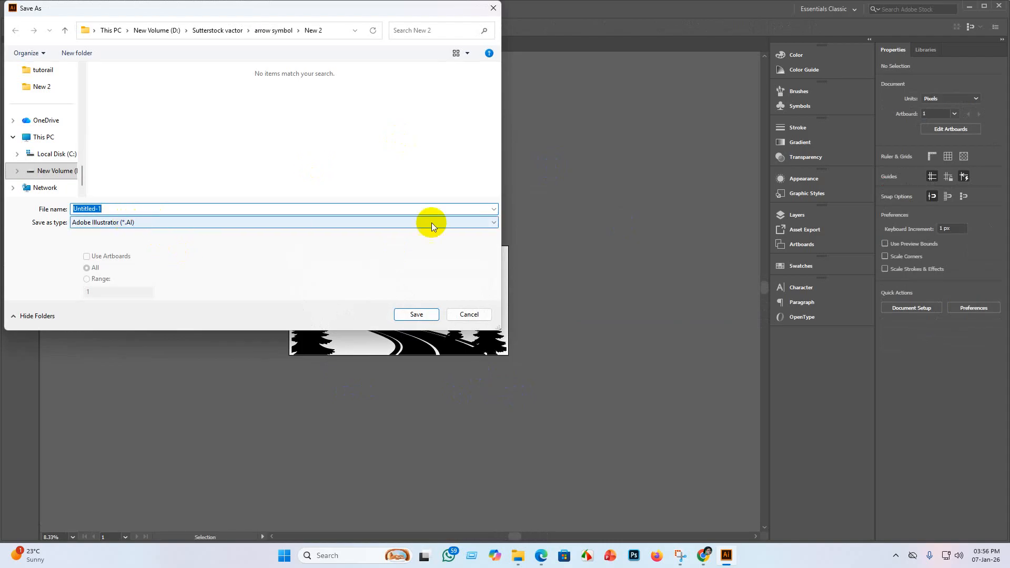
pyautogui.click(484, 222)
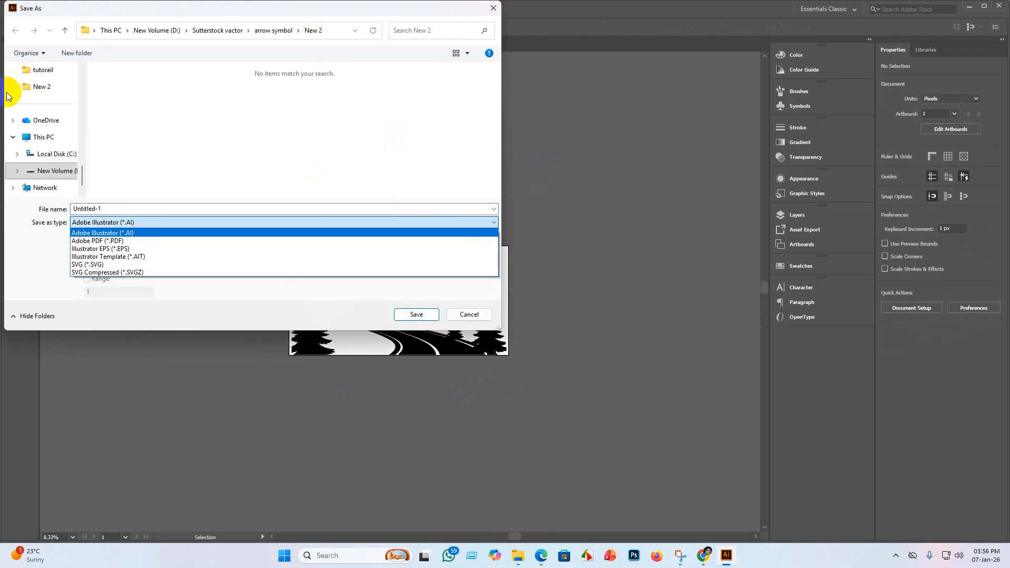
pyautogui.scroll(2, 31, 89)
pyautogui.click(42, 68)
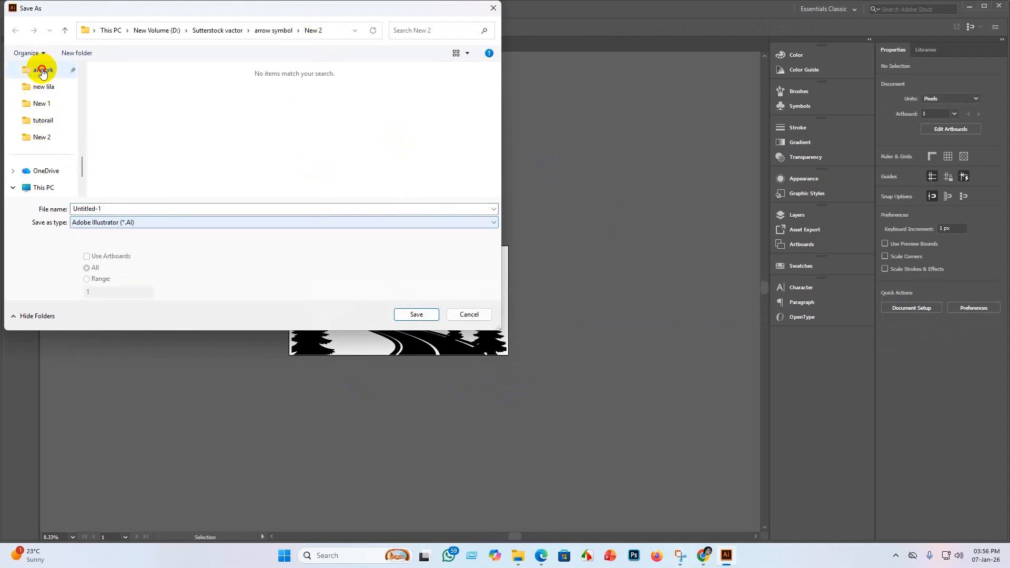
pyautogui.click(48, 70)
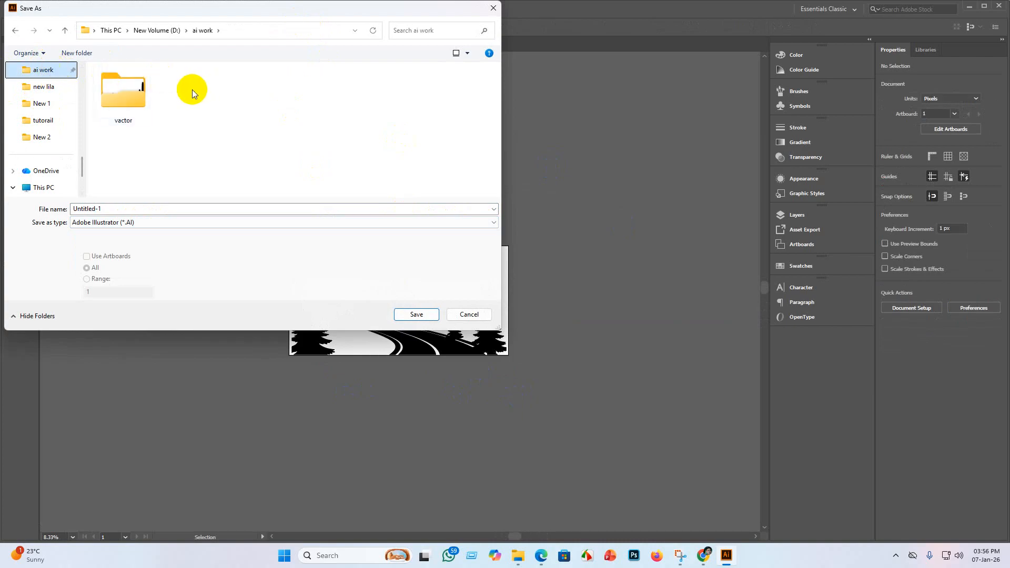
pyautogui.doubleClick(122, 89)
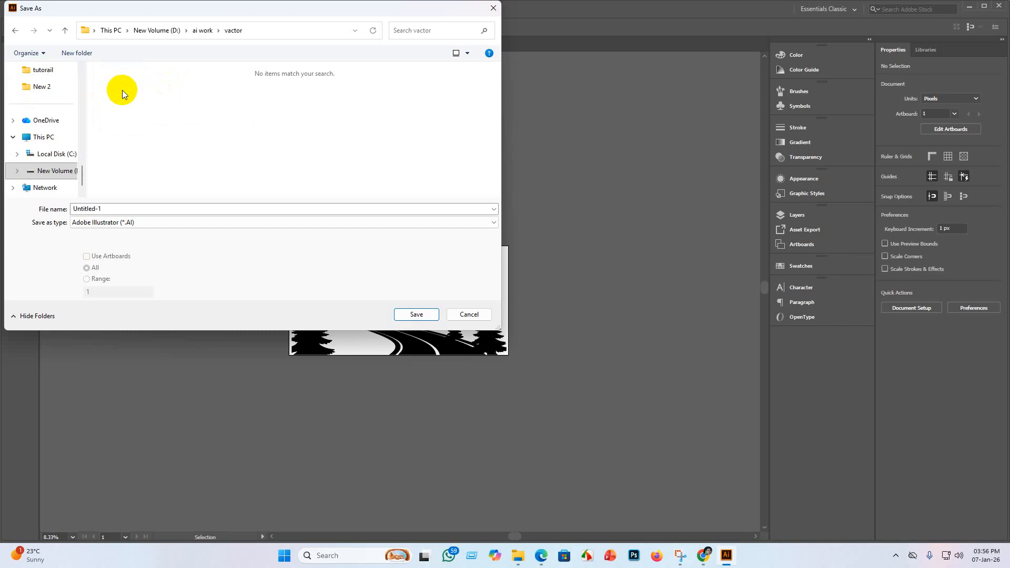
# Step: Create a folder named "for market place" inside the vactor folder and open it as the save location
pyautogui.rightClick(112, 72)
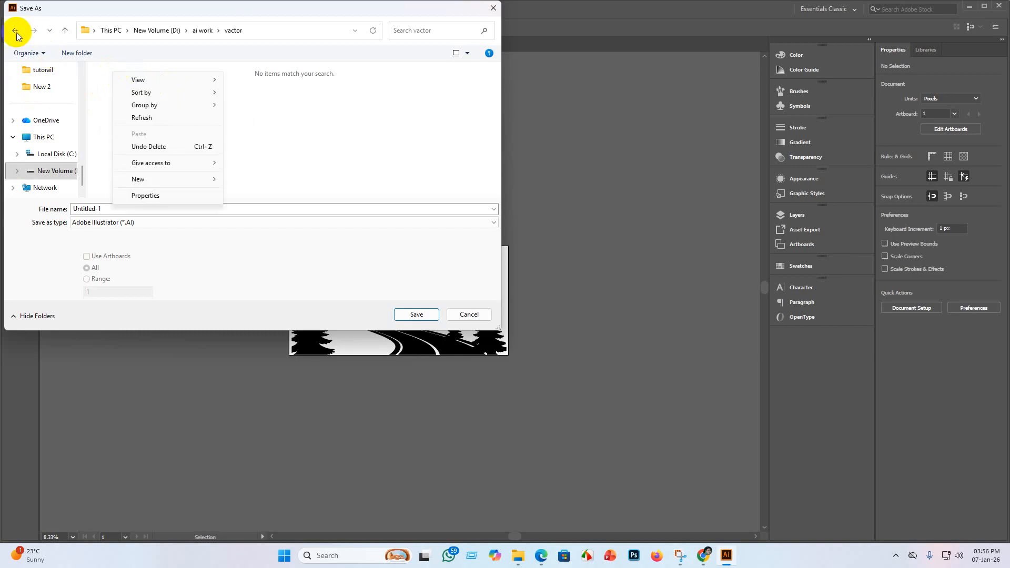
pyautogui.moveTo(174, 178)
pyautogui.click(244, 180)
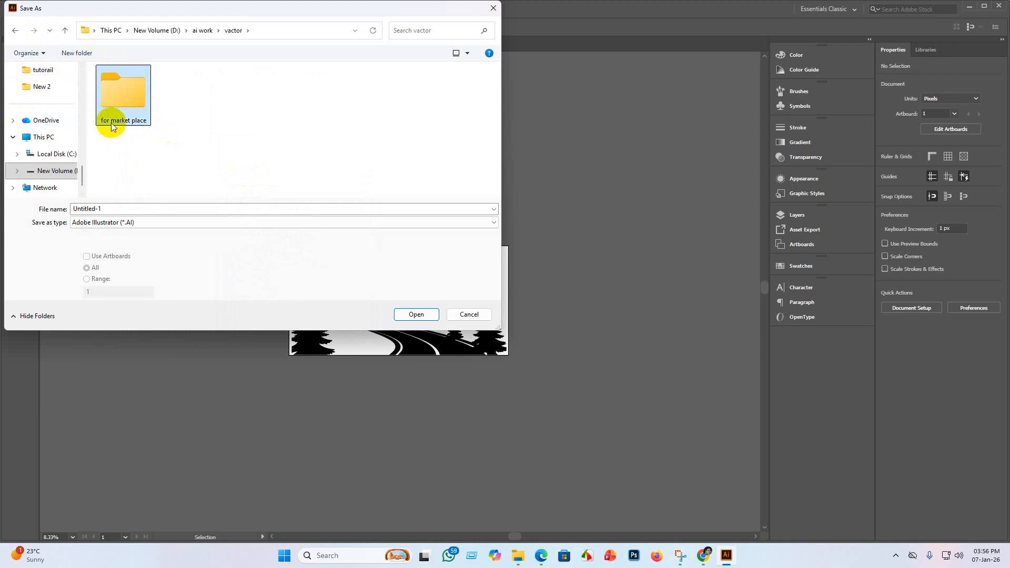
pyautogui.doubleClick(119, 105)
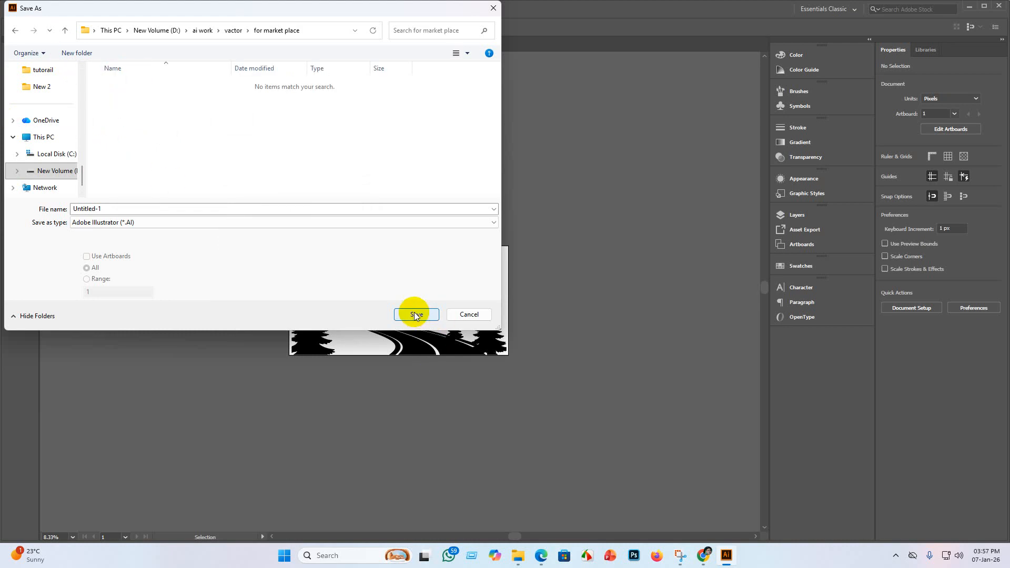
# Step: Save the document as Untitled-1 in Illustrator EPS format, using the Illustrator 10 EPS version
pyautogui.click(486, 222)
pyautogui.click(124, 248)
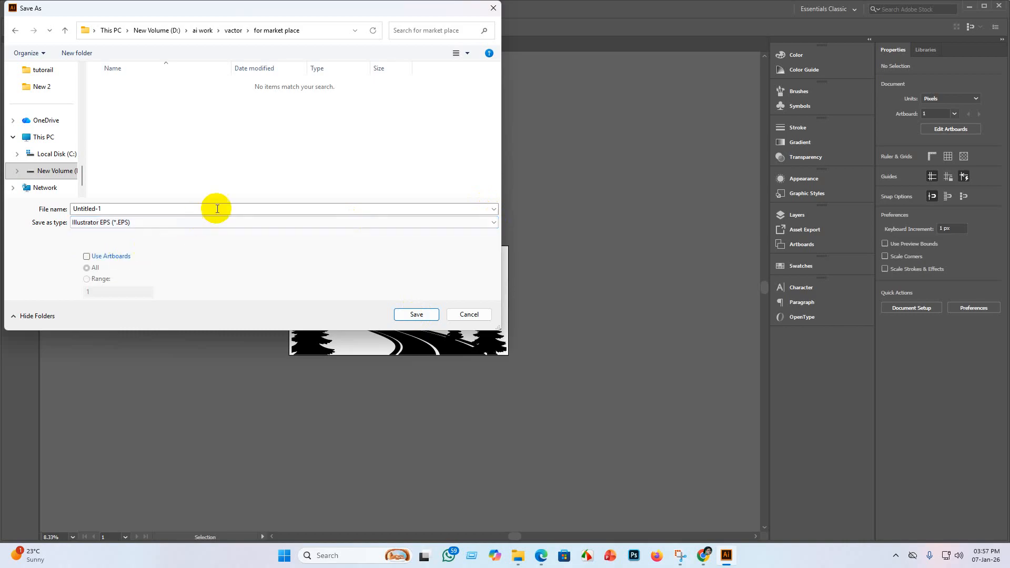
pyautogui.click(411, 314)
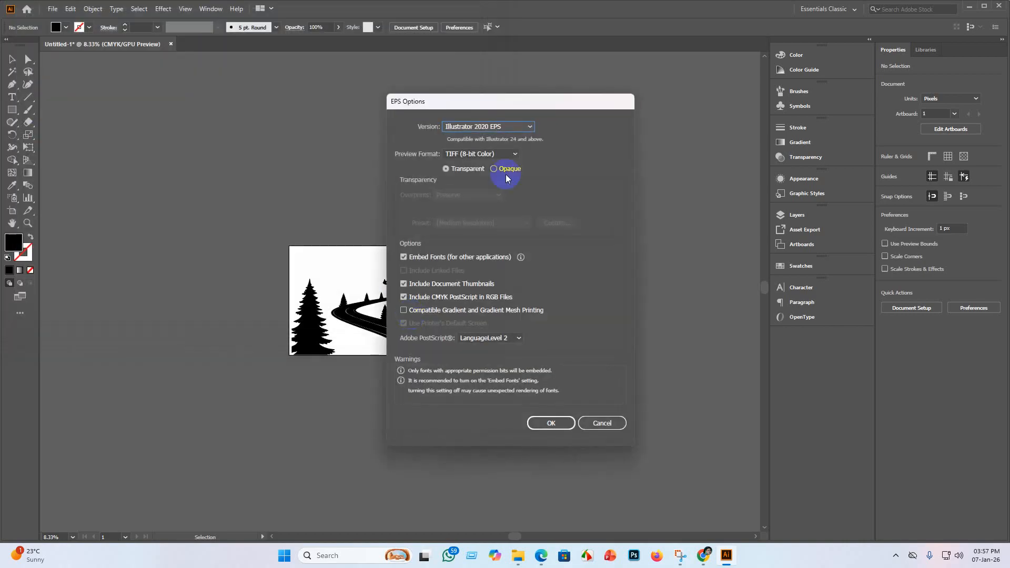
pyautogui.click(529, 128)
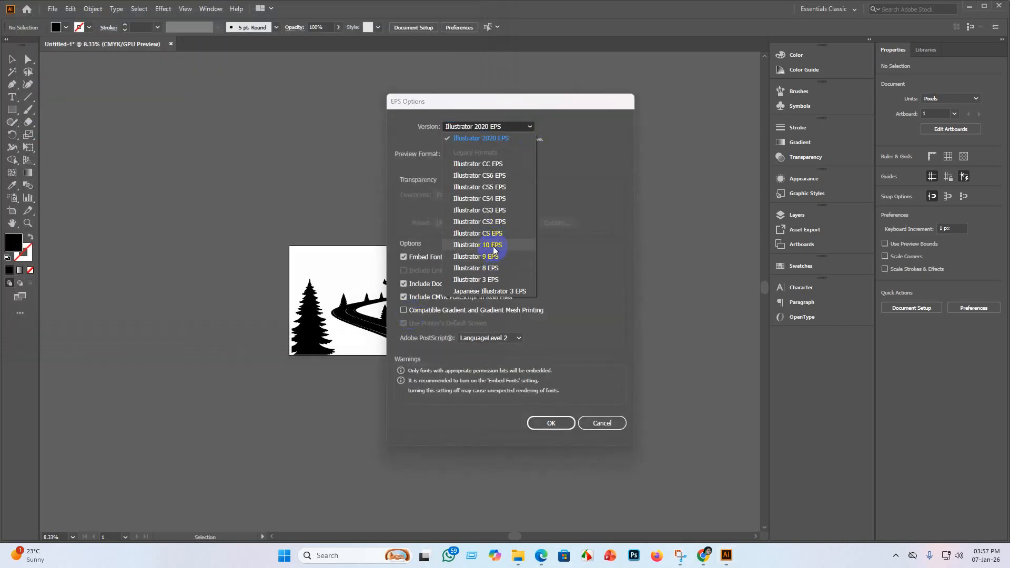
pyautogui.click(493, 249)
pyautogui.click(550, 412)
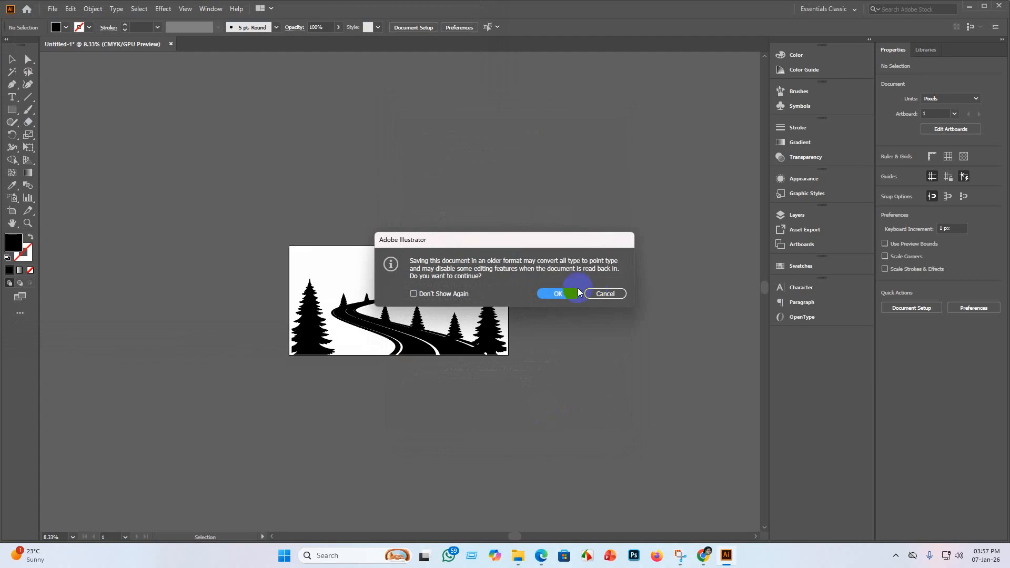
pyautogui.click(573, 293)
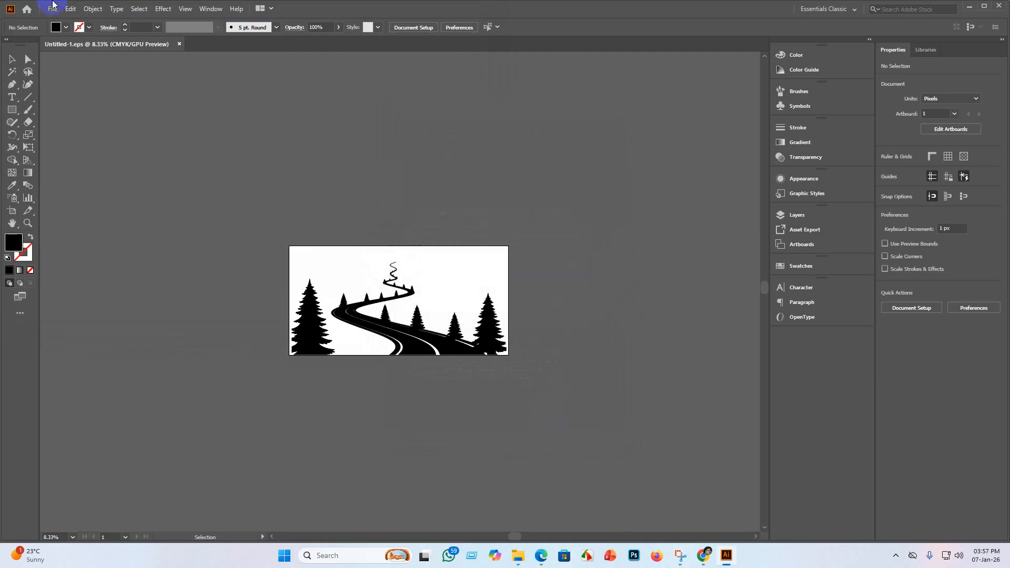
# Step: Export the artwork as a JPEG to the "for market place" folder, using artboards and the RGB color model
pyautogui.click(53, 8)
pyautogui.click(99, 197)
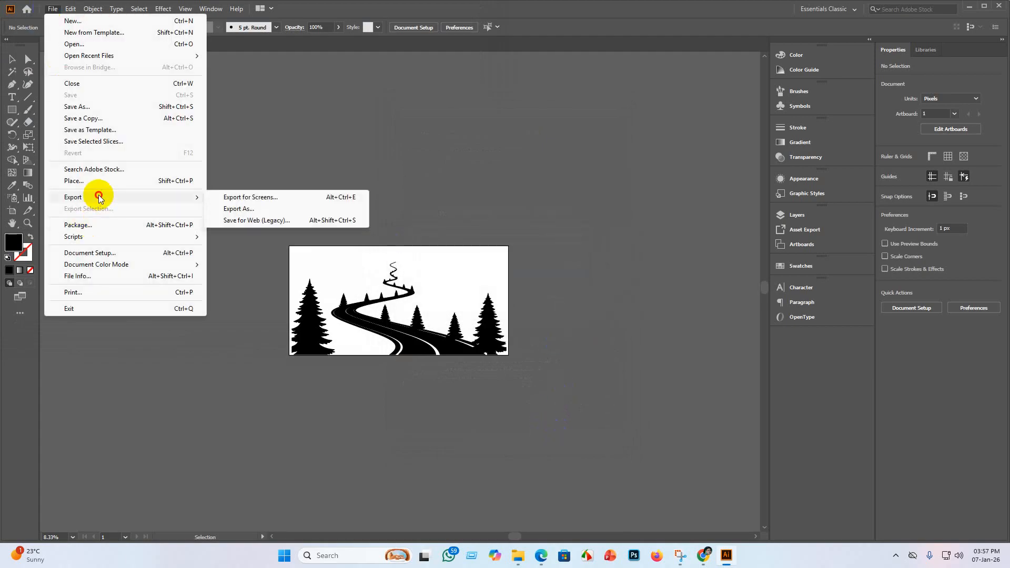
pyautogui.click(236, 208)
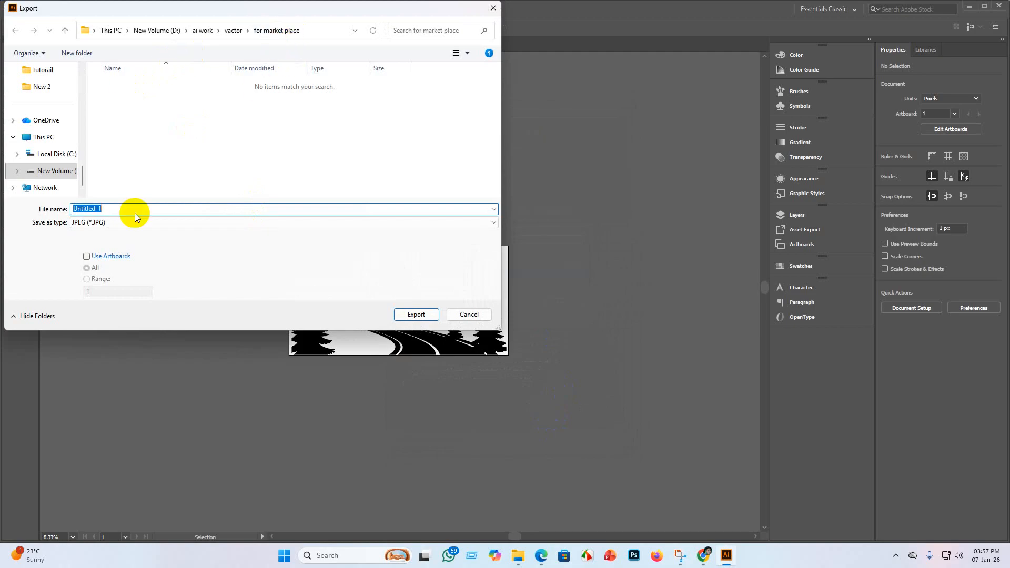
pyautogui.click(86, 257)
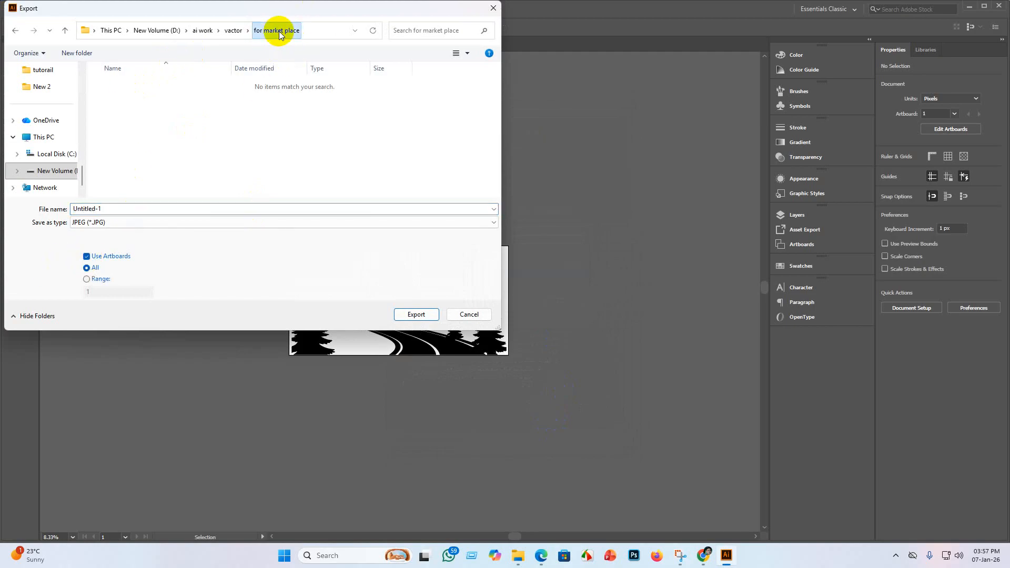
pyautogui.click(413, 314)
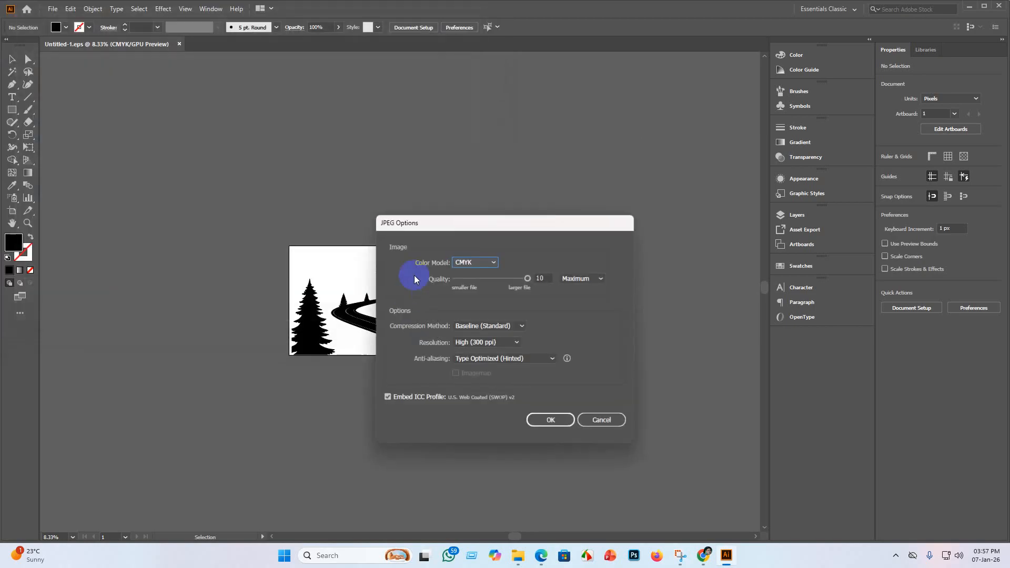
pyautogui.click(494, 262)
pyautogui.click(476, 274)
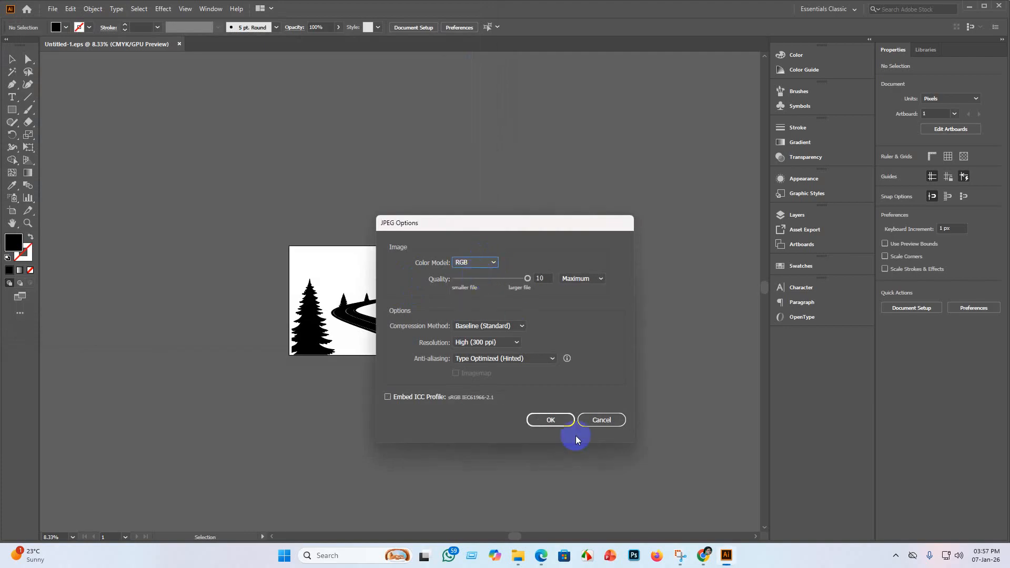
pyautogui.click(550, 419)
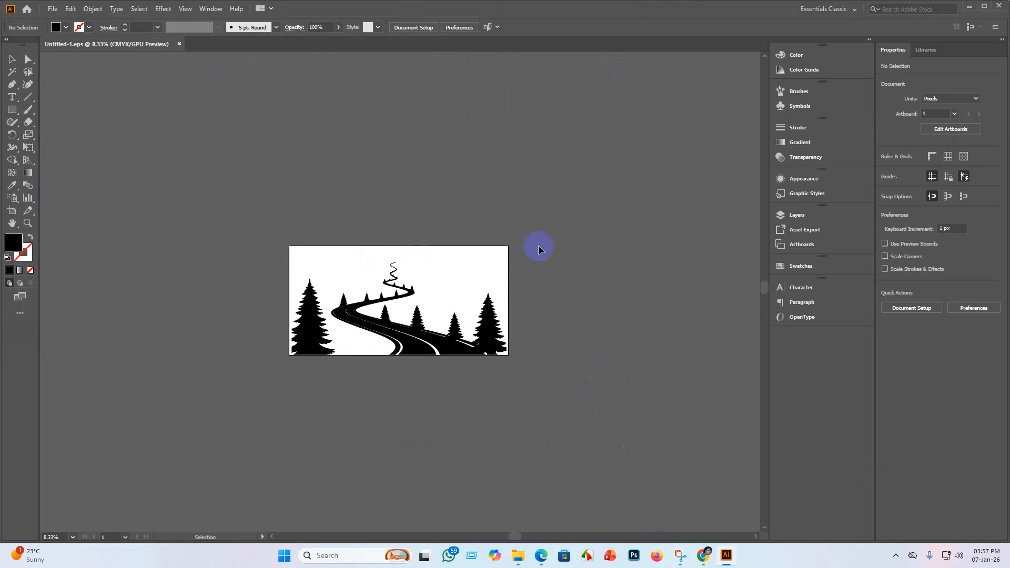
# Step: Switch to Google Chrome with the contributor's profile and open the Shutterstock contributor portfolio in a new tab
pyautogui.click(970, 7)
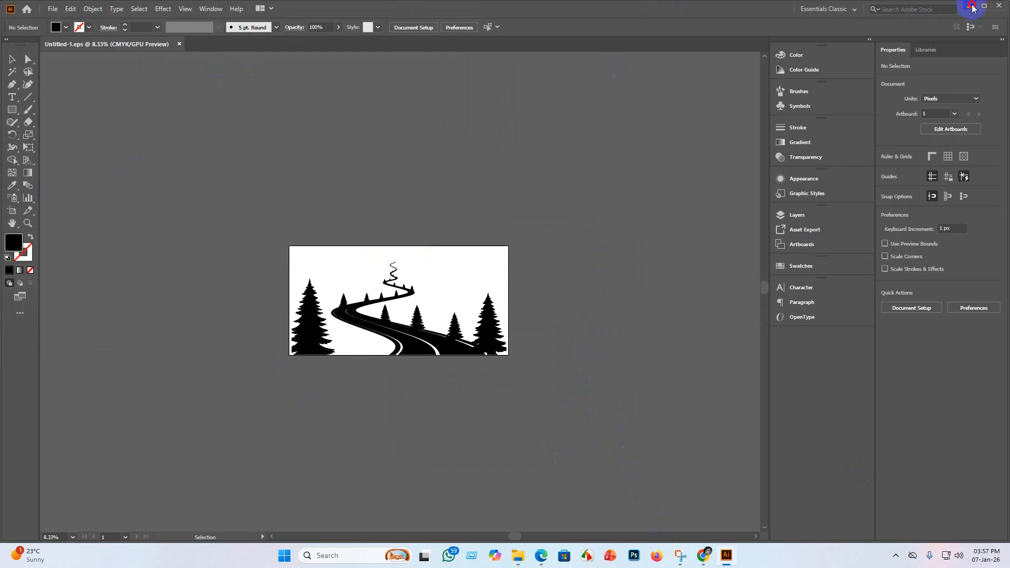
pyautogui.click(691, 86)
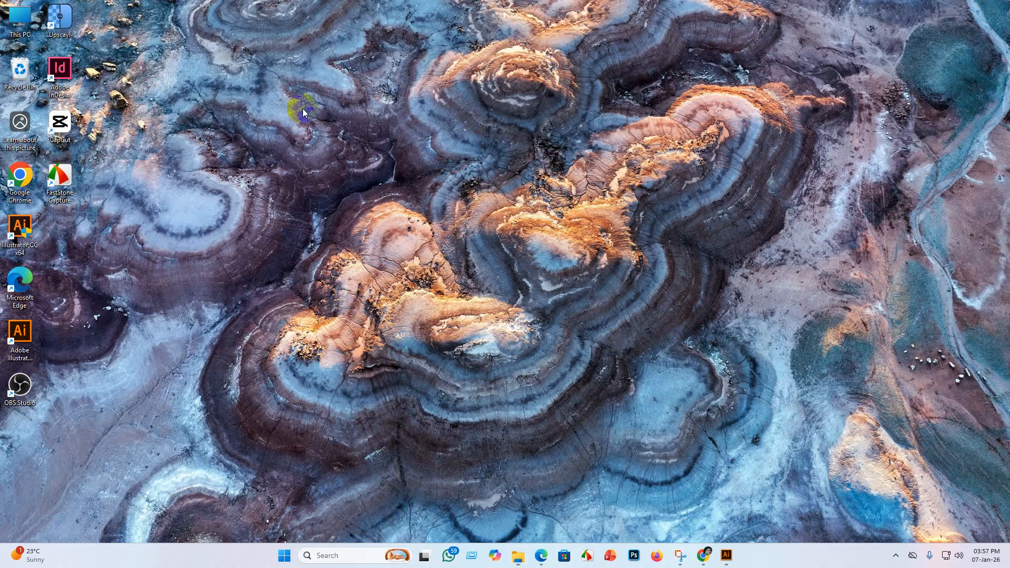
pyautogui.doubleClick(25, 174)
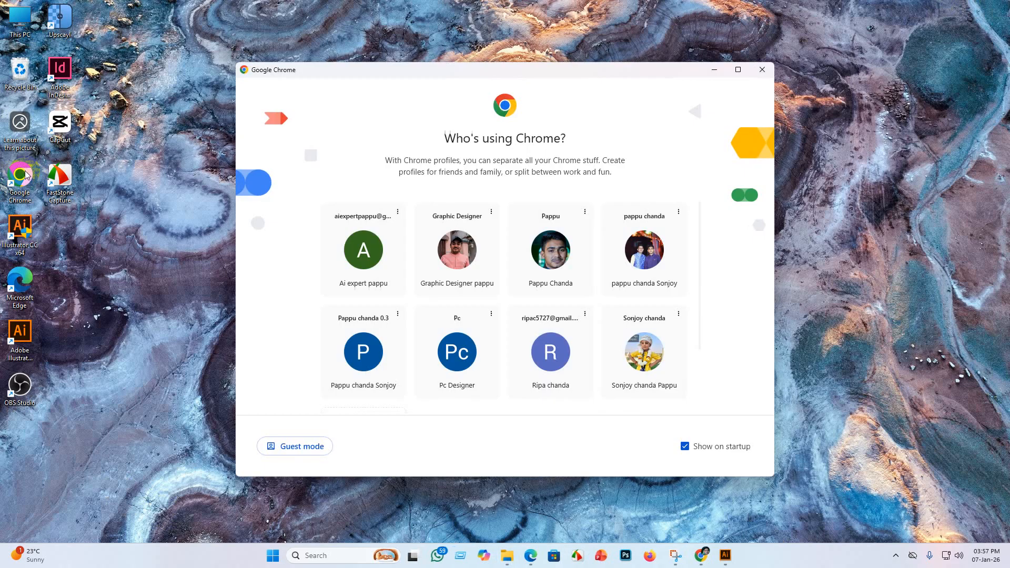
pyautogui.click(556, 251)
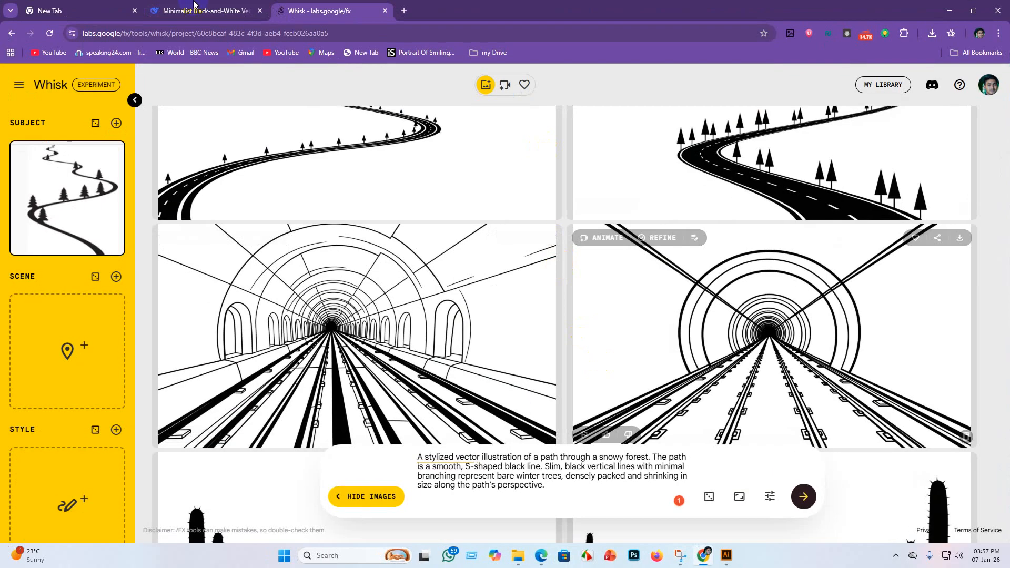
pyautogui.click(405, 12)
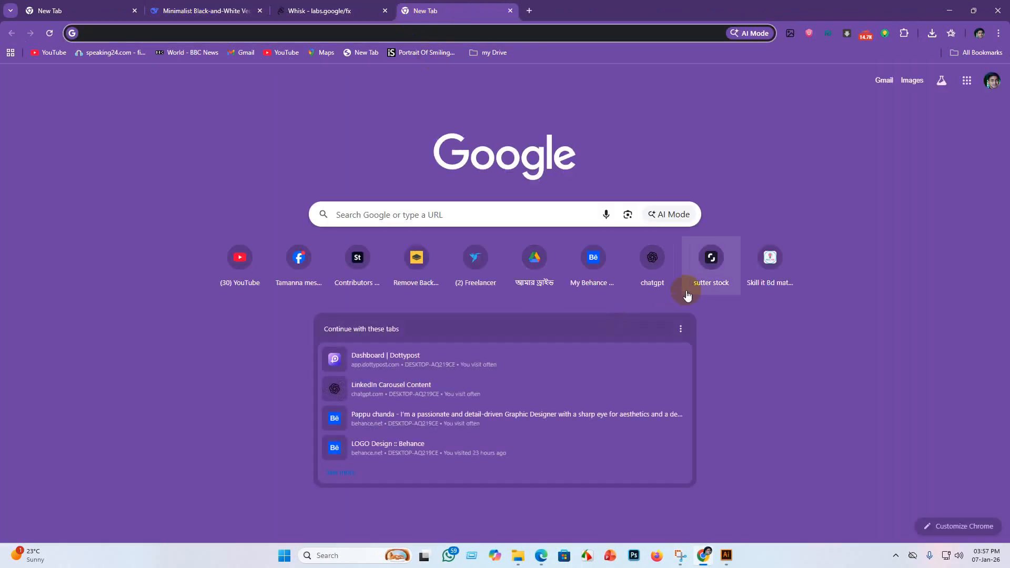
pyautogui.click(711, 265)
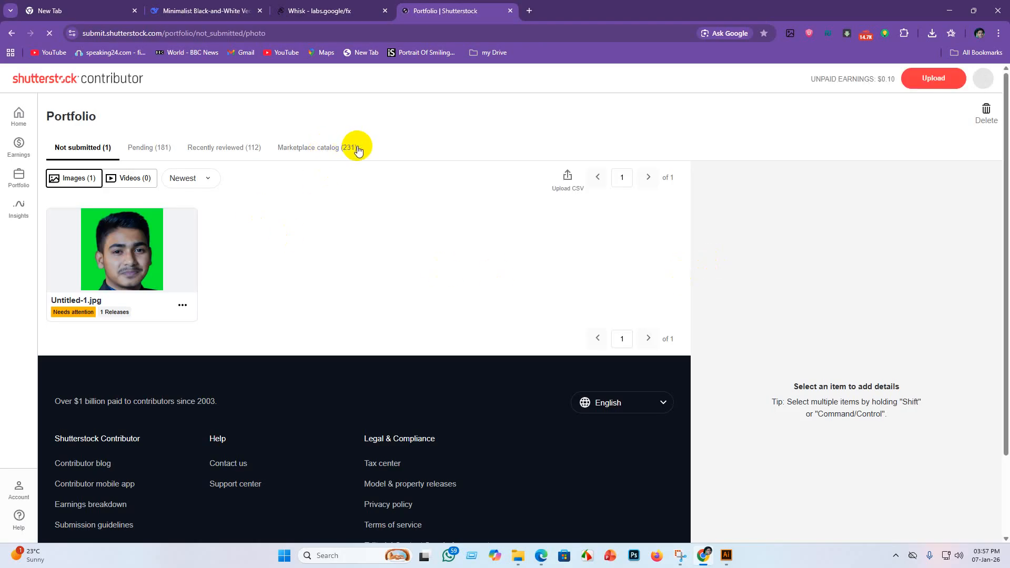
# Step: Start a new Shutterstock upload and browse to the "for market place" folder within ai work and vactor
pyautogui.click(942, 84)
pyautogui.click(486, 315)
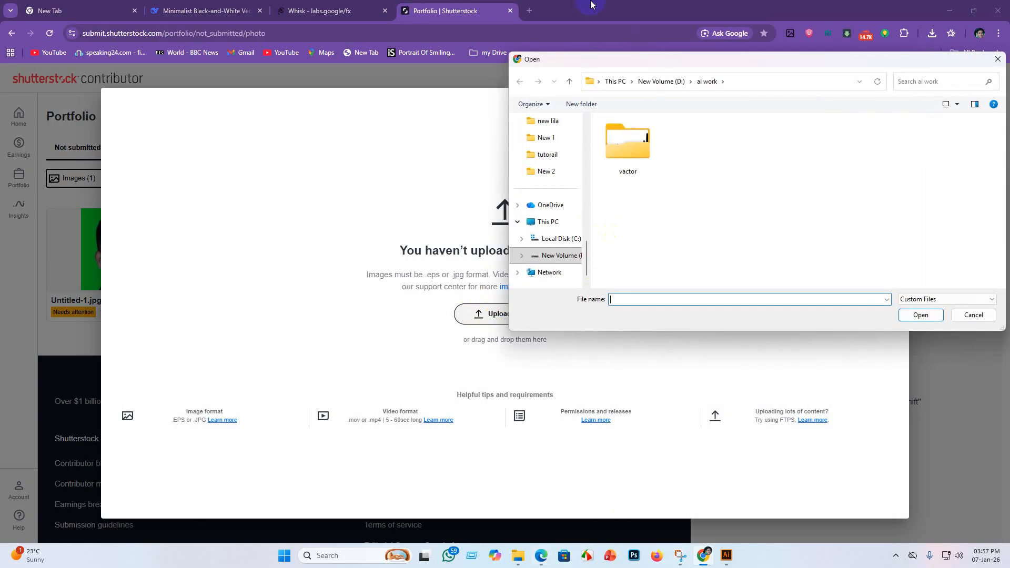
pyautogui.scroll(1, 566, 157)
pyautogui.scroll(2, 577, 188)
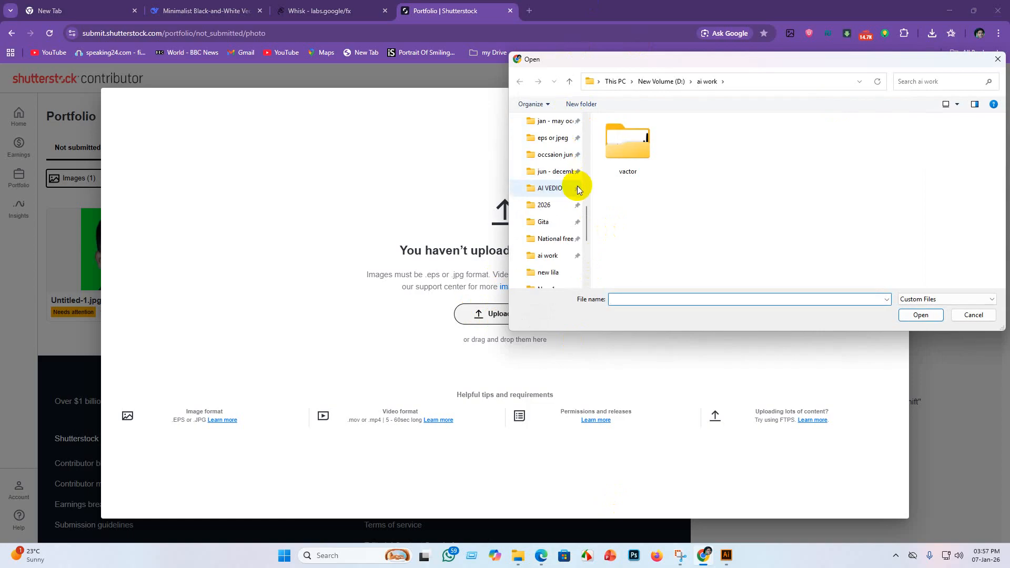
pyautogui.scroll(-4, 558, 223)
pyautogui.scroll(1, 555, 132)
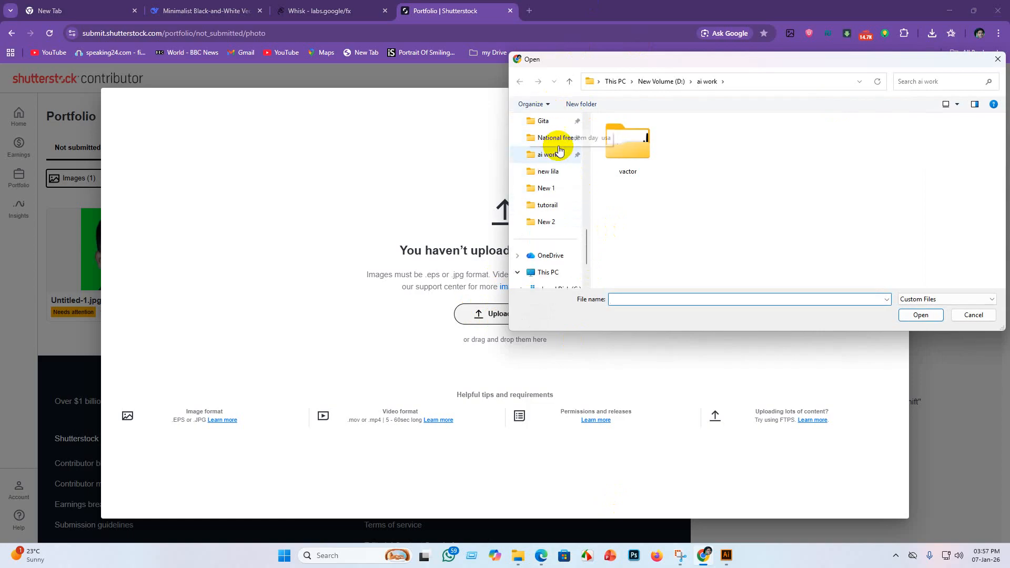
pyautogui.scroll(1, 559, 143)
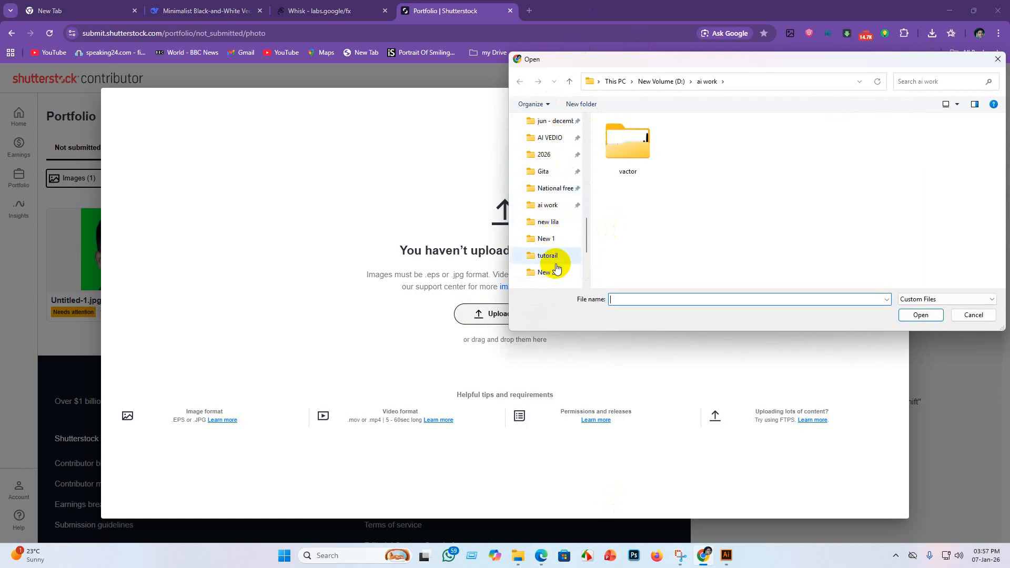
pyautogui.click(549, 206)
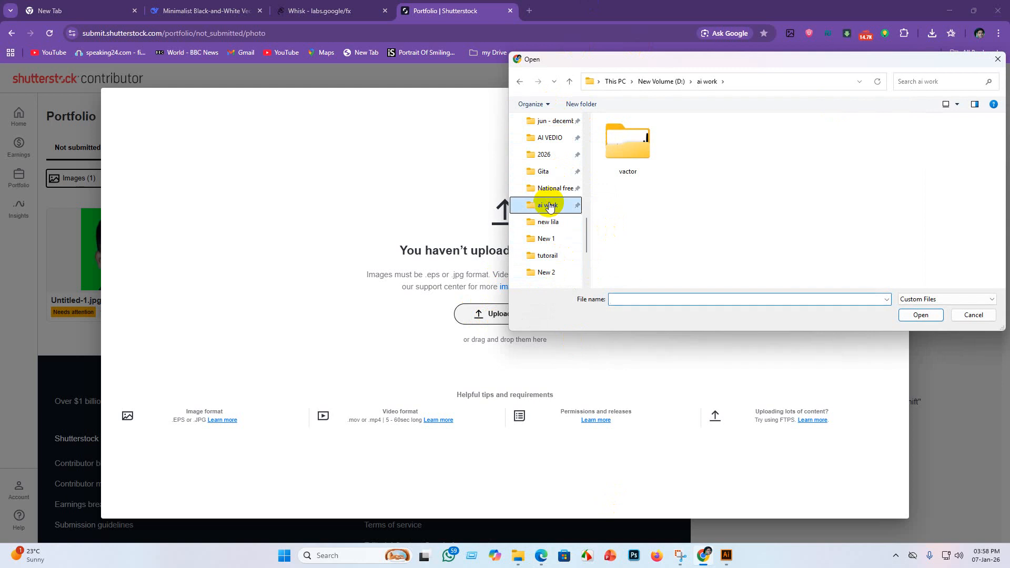
pyautogui.doubleClick(626, 147)
pyautogui.doubleClick(624, 136)
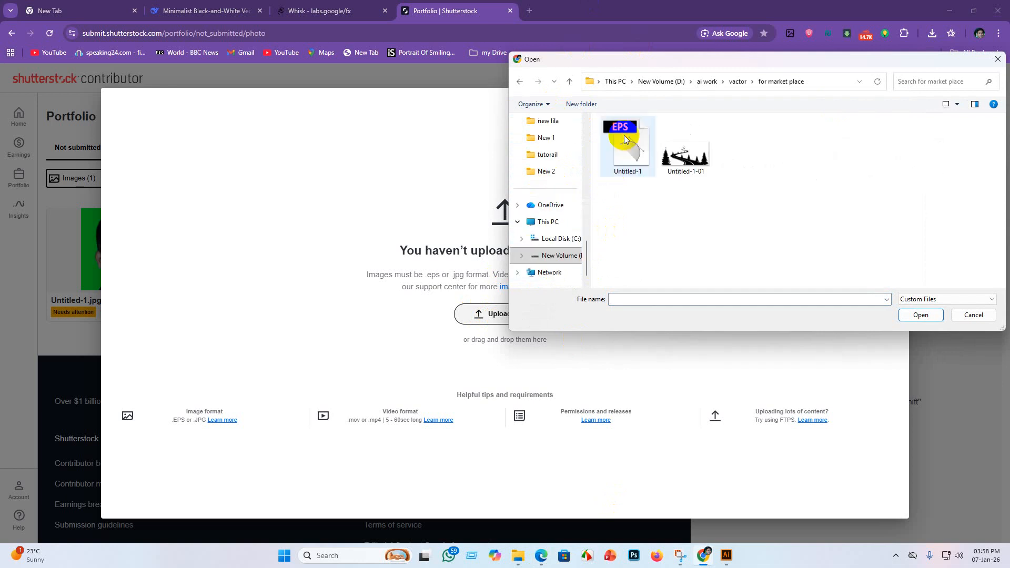
# Step: Upload the Untitled-1 EPS file from the "for market place" folder to Shutterstock
pyautogui.click(623, 152)
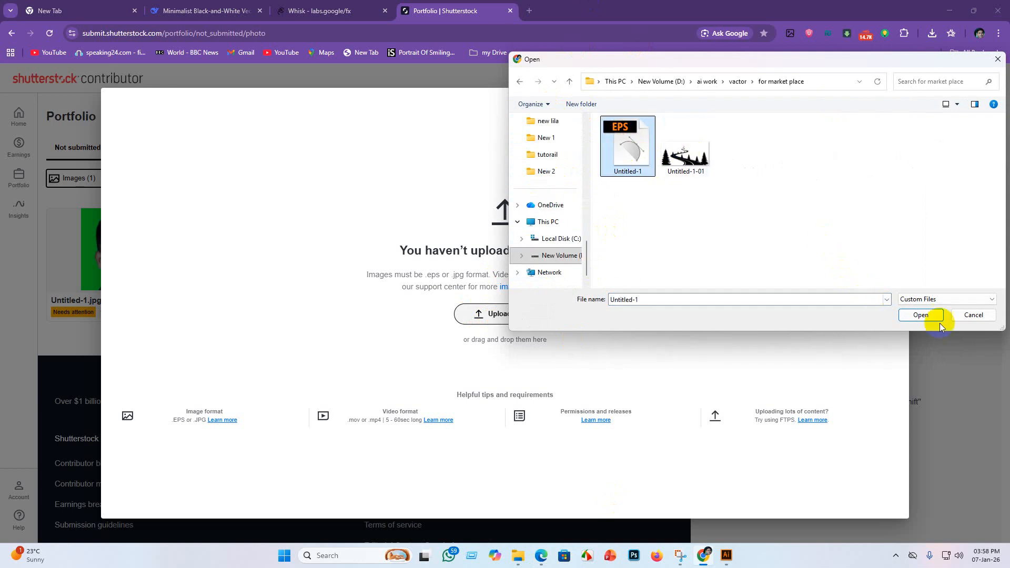
pyautogui.click(923, 314)
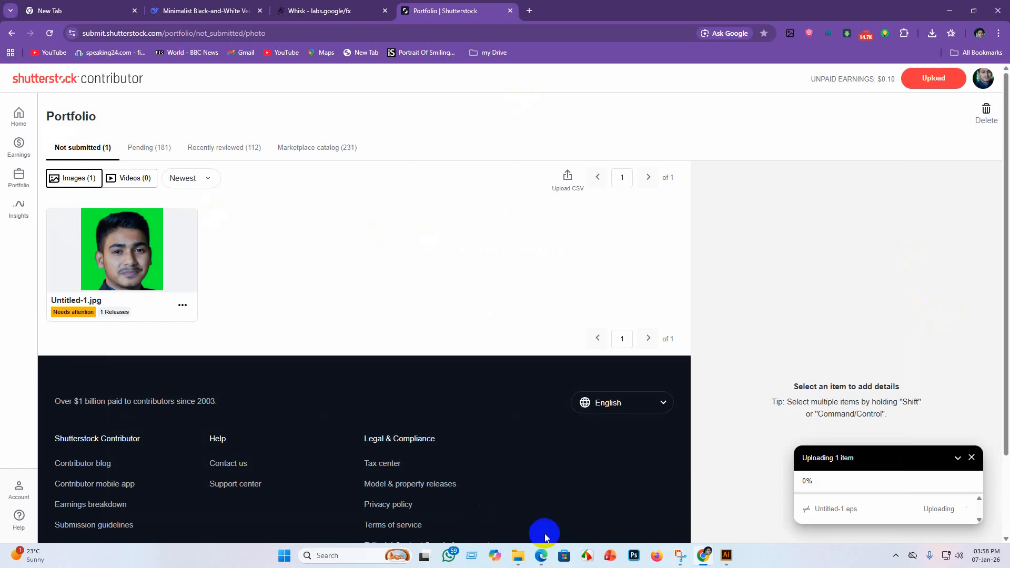
# Step: Switch to Microsoft Edge and look over the Adobe Stock contributor dashboard's earnings trend and portfolio items
pyautogui.moveTo(541, 556)
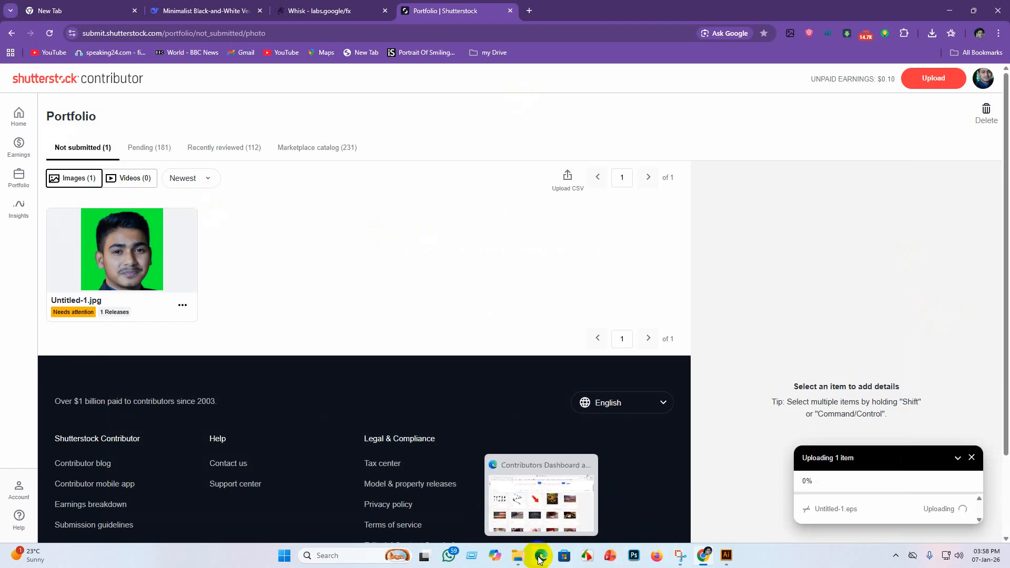
pyautogui.click(535, 517)
pyautogui.scroll(5, 482, 325)
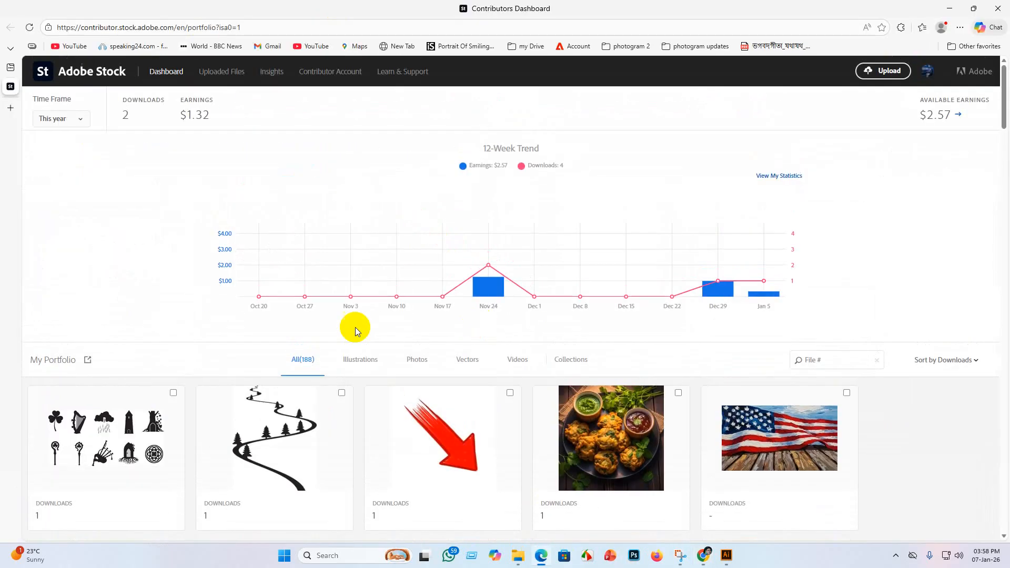
pyautogui.scroll(1, 301, 296)
pyautogui.scroll(-8, 263, 342)
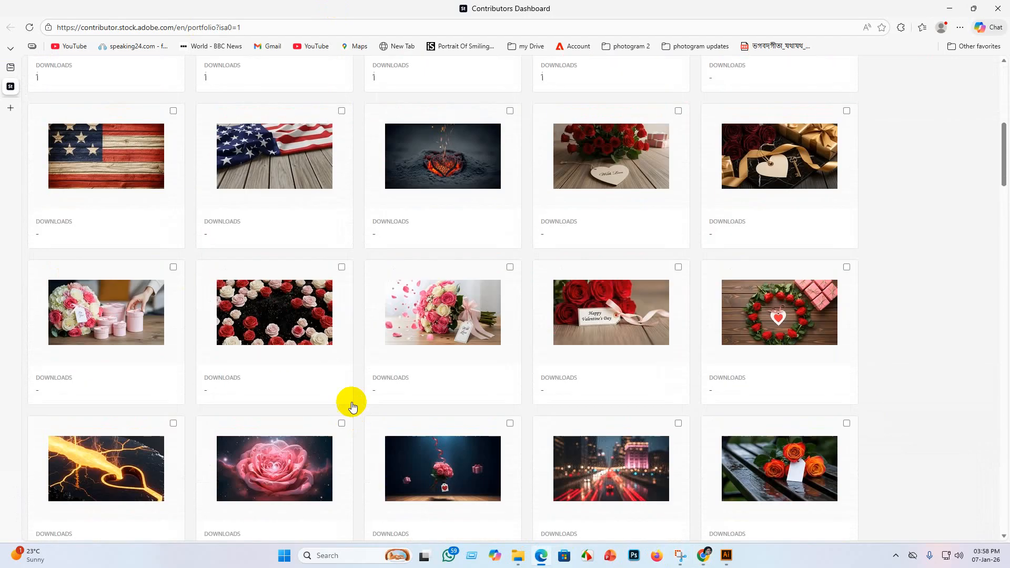
pyautogui.scroll(9, 294, 336)
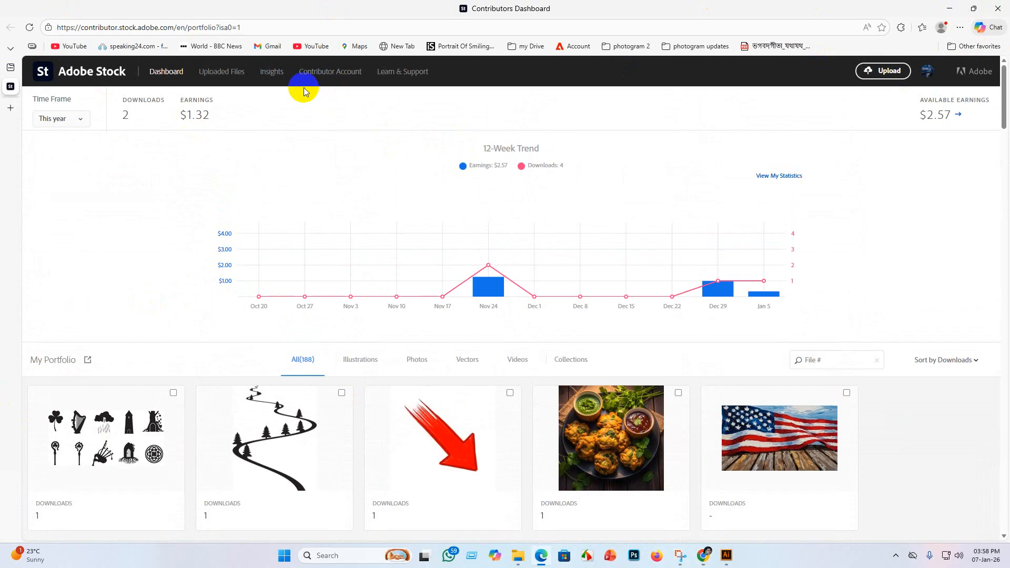
# Step: Start submitting the new uploaded files on Adobe Stock and accept both submission guideline statements in the terms and conditions
pyautogui.click(225, 73)
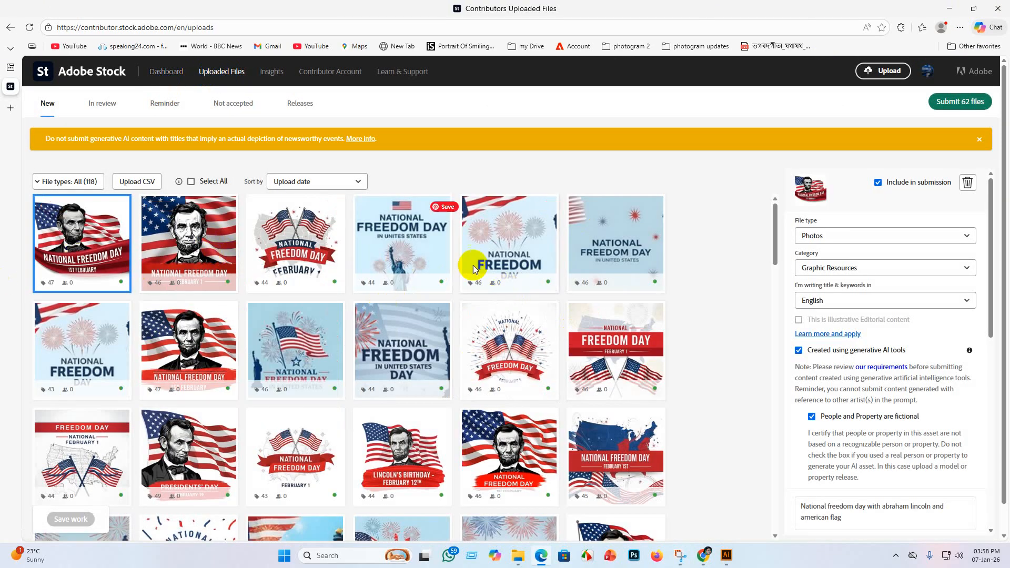
pyautogui.moveTo(418, 229)
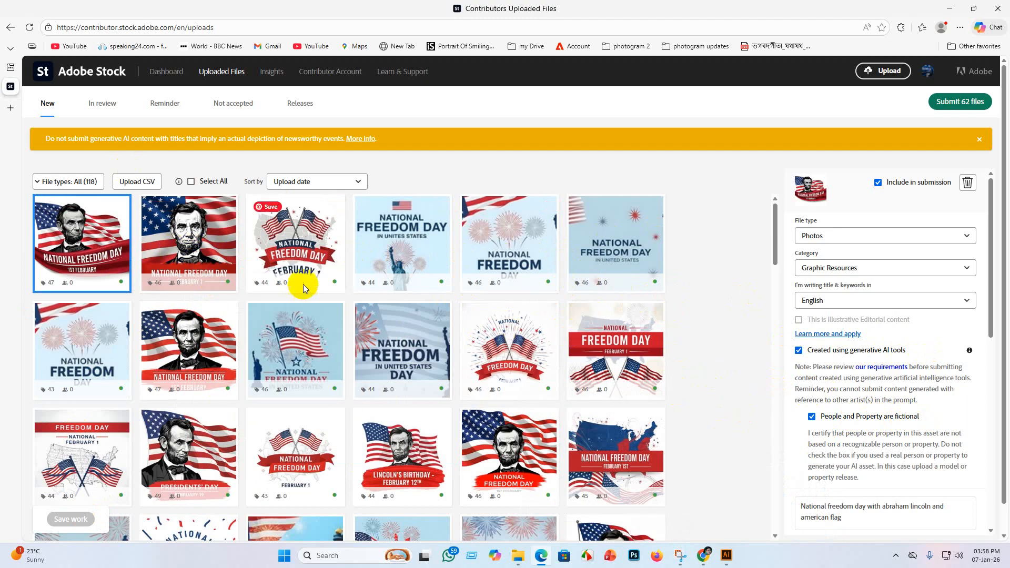
pyautogui.click(954, 103)
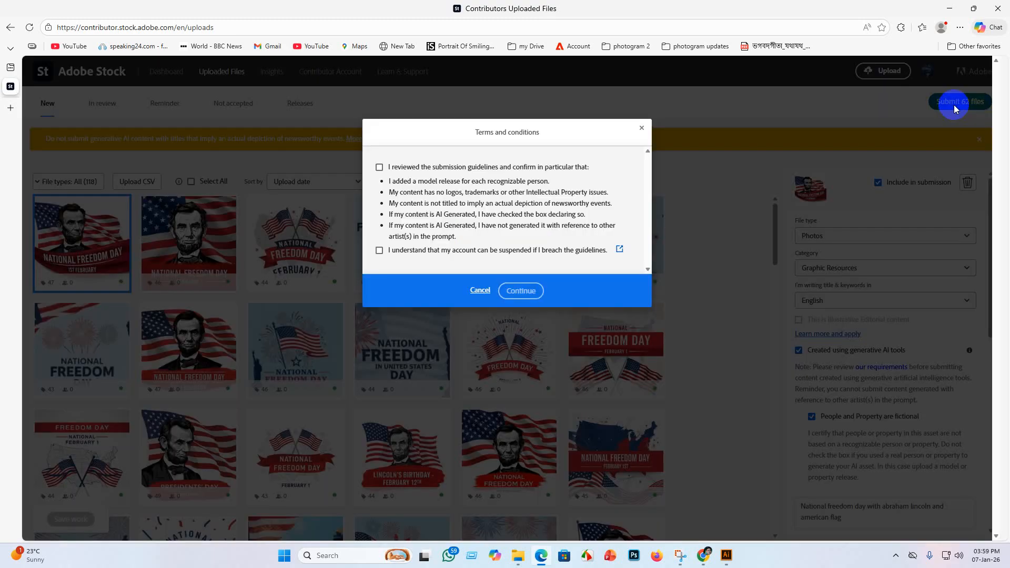
pyautogui.click(379, 167)
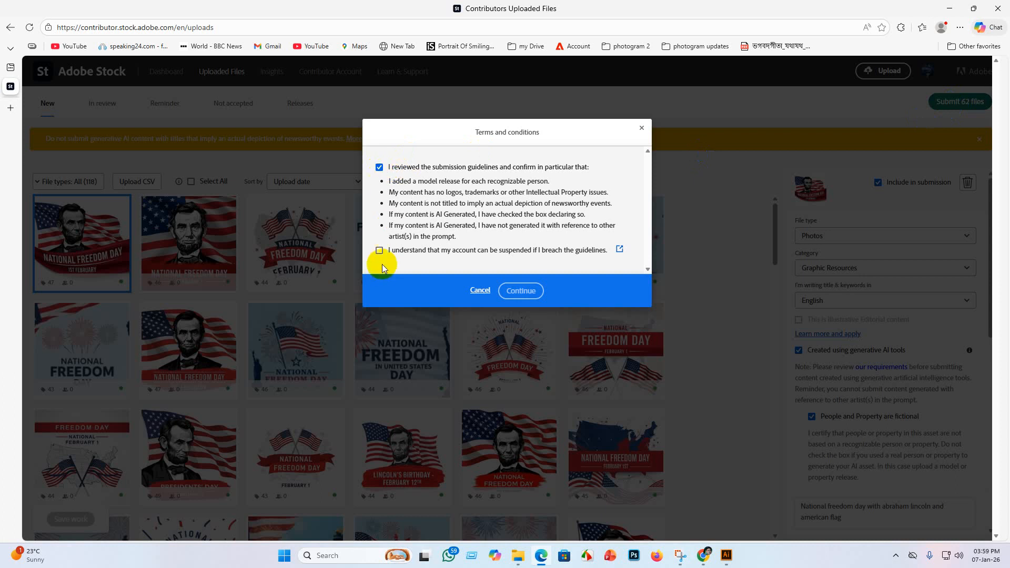
pyautogui.click(379, 251)
pyautogui.click(531, 292)
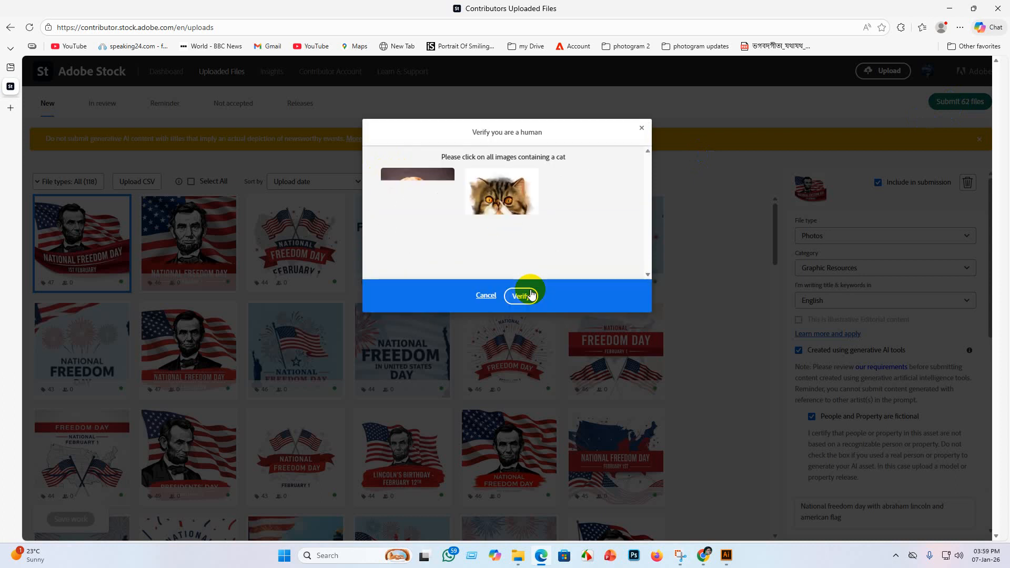
# Step: Complete the human verification by selecting both images that contain a cat
pyautogui.click(500, 314)
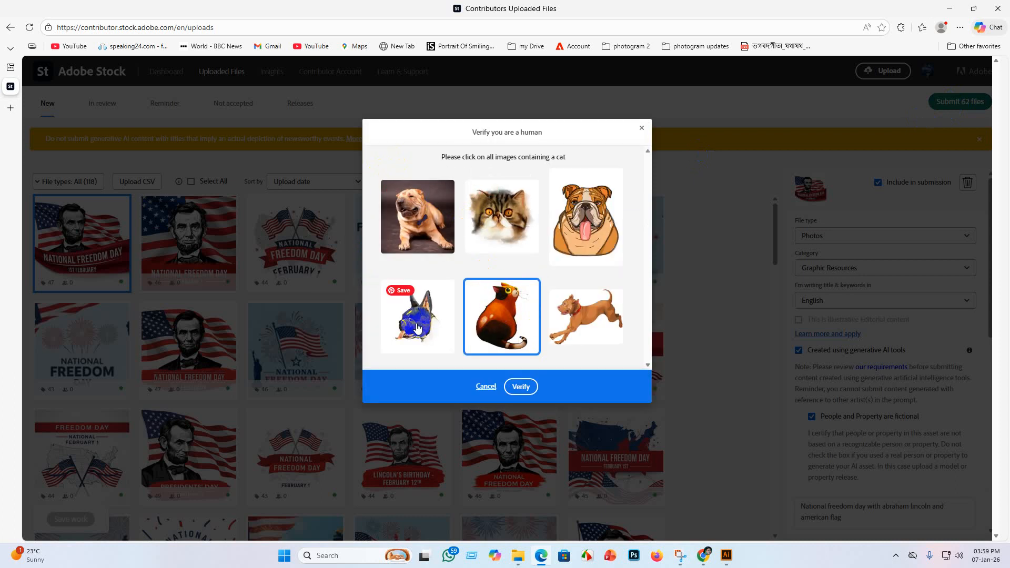
pyautogui.click(490, 216)
pyautogui.click(521, 387)
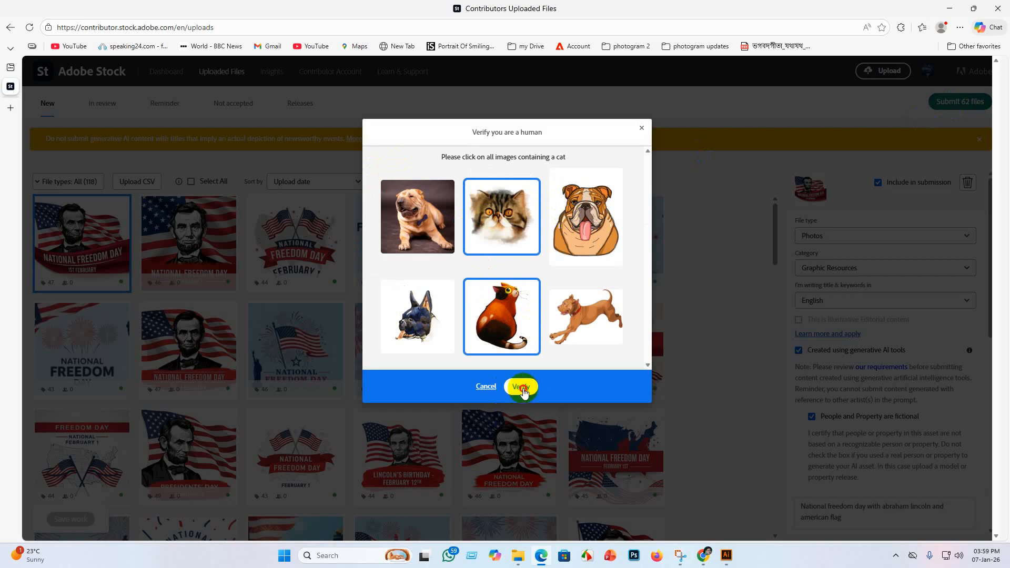
# Step: Review the list of selected items and submit all of them to Adobe Stock for moderation
pyautogui.scroll(-20, 501, 424)
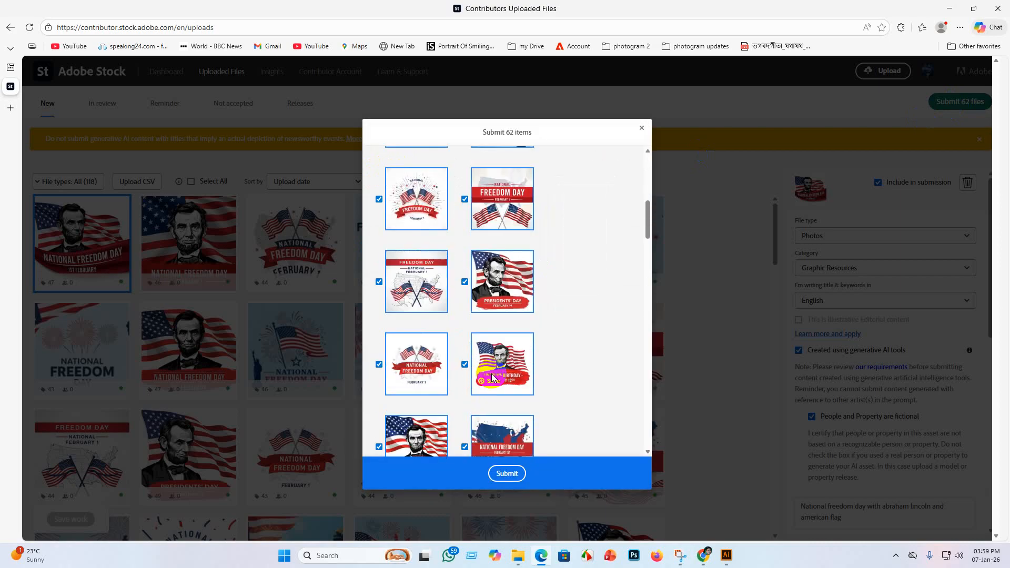
pyautogui.scroll(15, 523, 431)
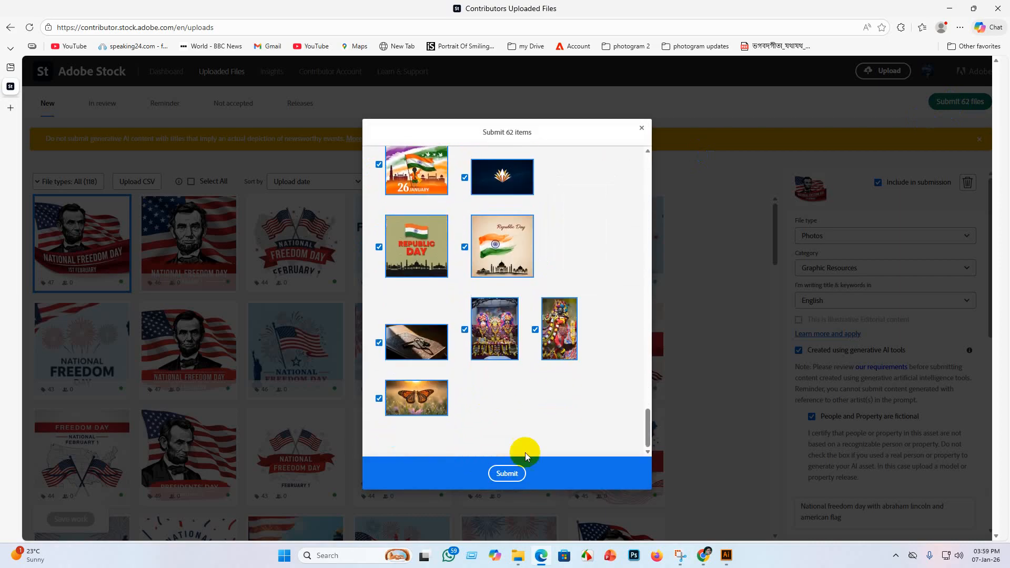
pyautogui.scroll(5, 497, 356)
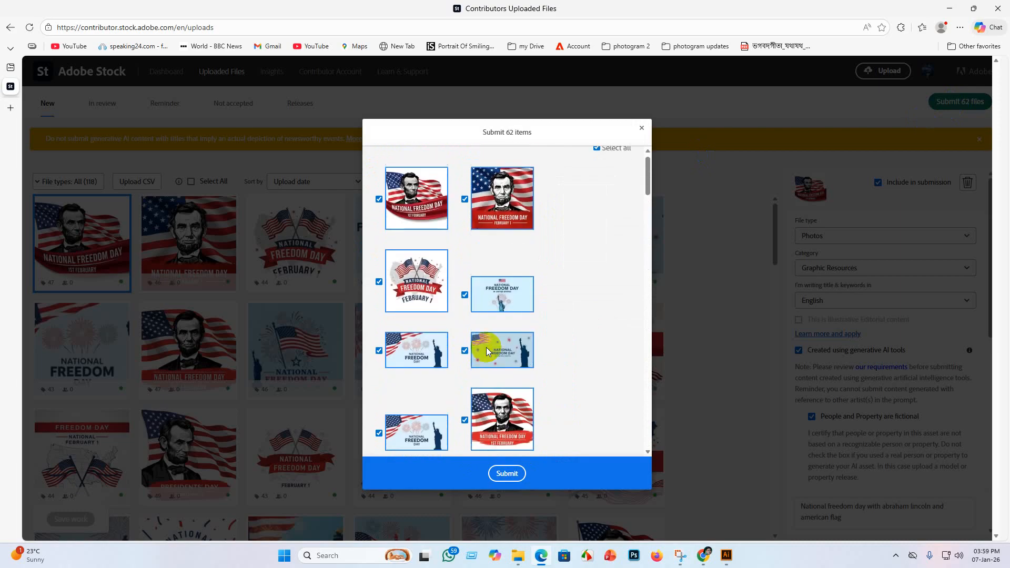
pyautogui.click(515, 477)
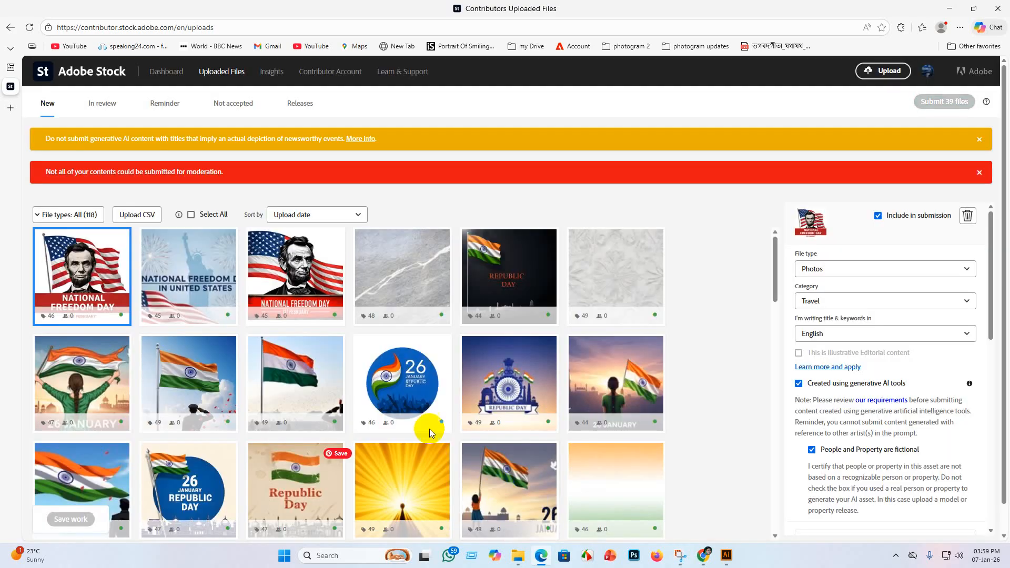
# Step: Check the files in review and the downloads of the portfolio items on the dashboard, and close the Edge window
pyautogui.click(108, 107)
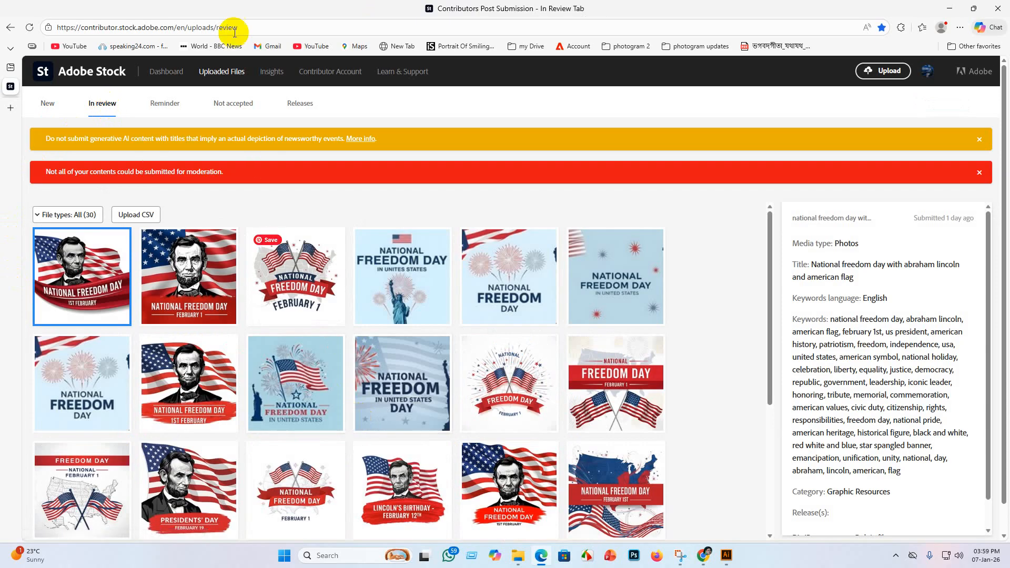
pyautogui.click(163, 72)
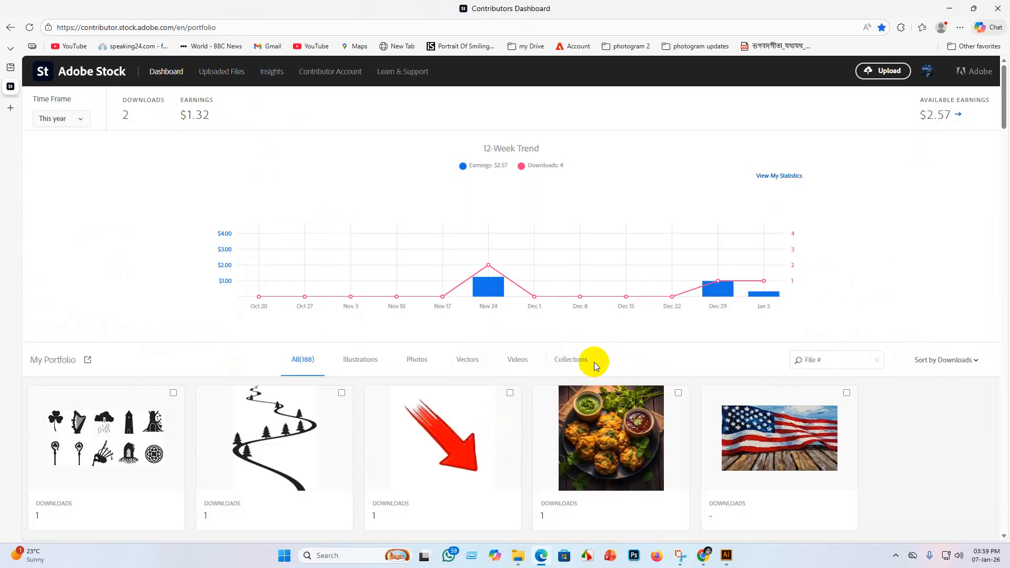
pyautogui.scroll(-5, 593, 361)
pyautogui.scroll(5, 581, 417)
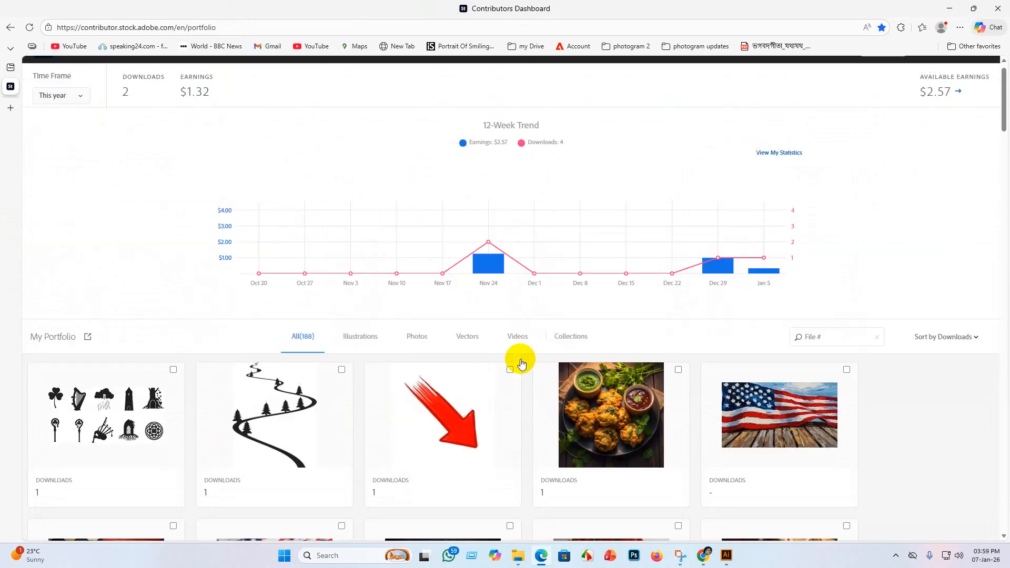
pyautogui.scroll(-5, 519, 356)
pyautogui.scroll(5, 541, 390)
pyautogui.scroll(2, 531, 386)
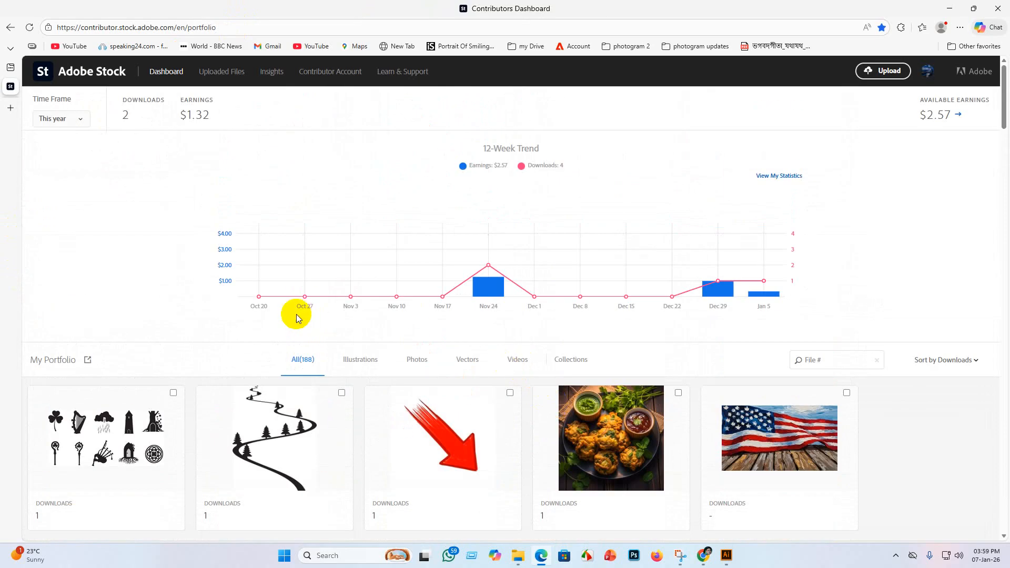
pyautogui.scroll(-4, 295, 321)
pyautogui.scroll(4, 349, 379)
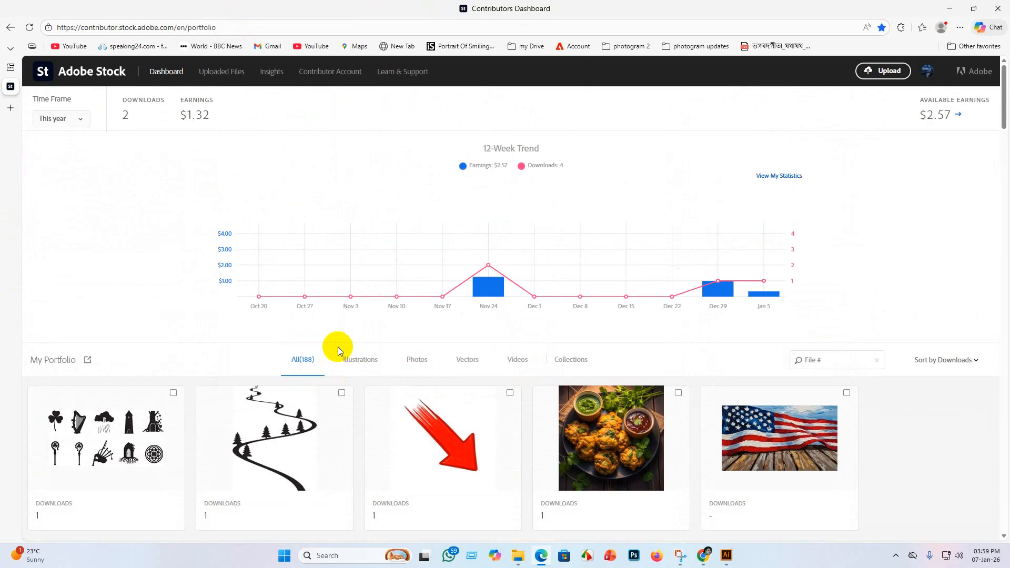
pyautogui.scroll(-4, 158, 289)
pyautogui.scroll(4, 182, 321)
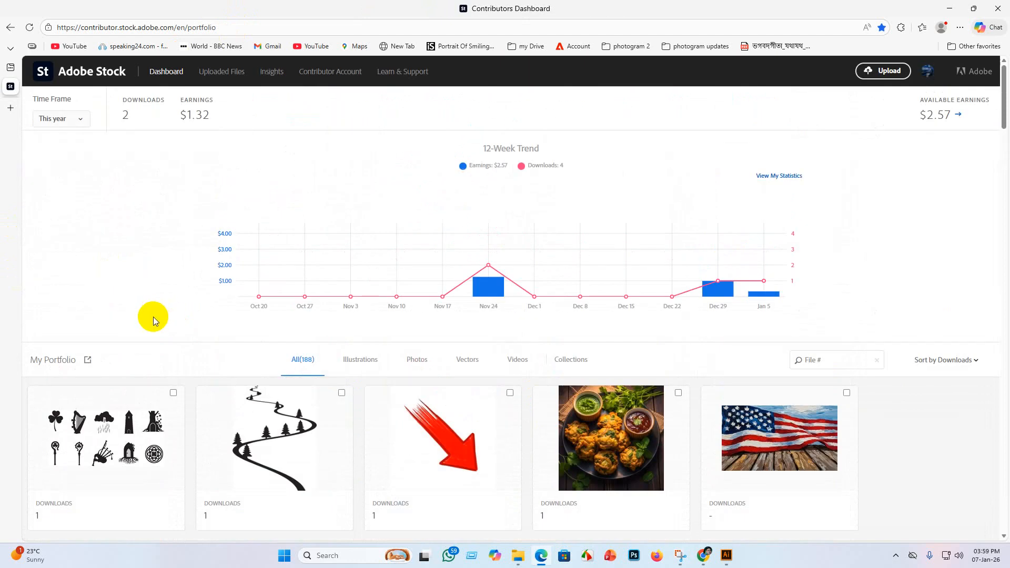
pyautogui.scroll(-4, 153, 316)
pyautogui.scroll(4, 154, 357)
pyautogui.scroll(-3, 128, 319)
pyautogui.scroll(-3, 130, 331)
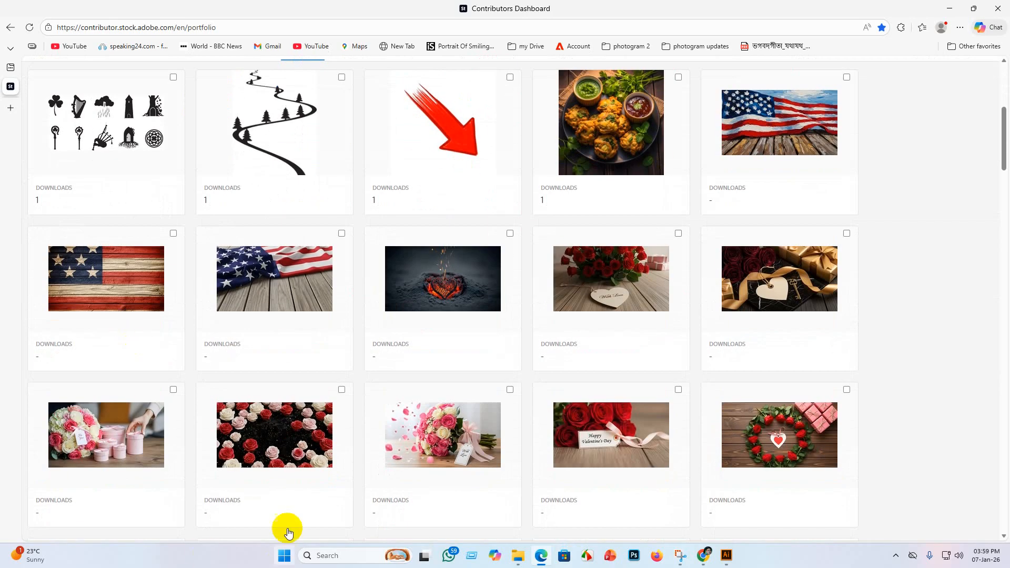
pyautogui.scroll(6, 205, 326)
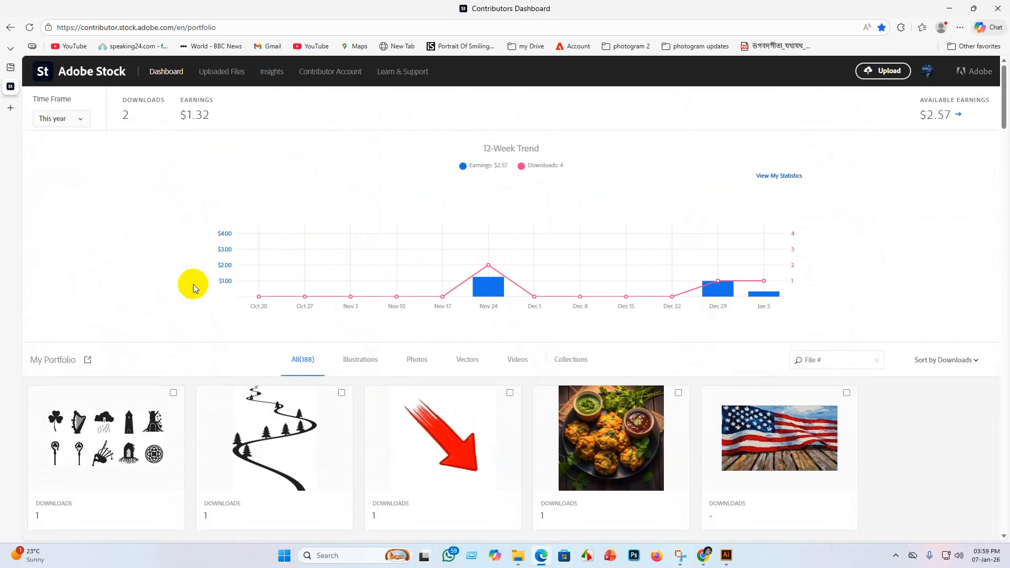
pyautogui.scroll(-10, 193, 284)
pyautogui.scroll(4, 560, 404)
pyautogui.scroll(7, 560, 404)
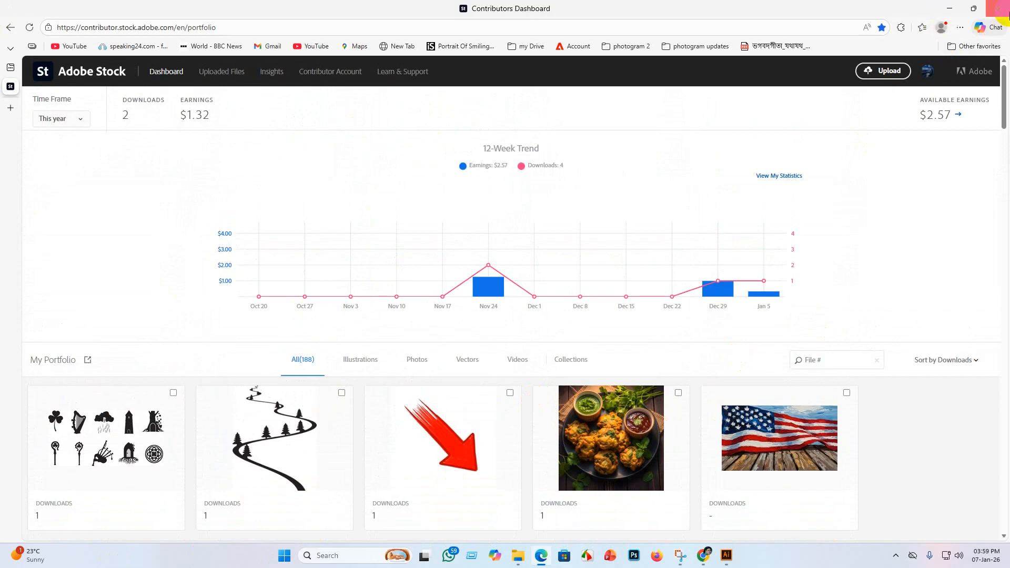
pyautogui.click(997, 8)
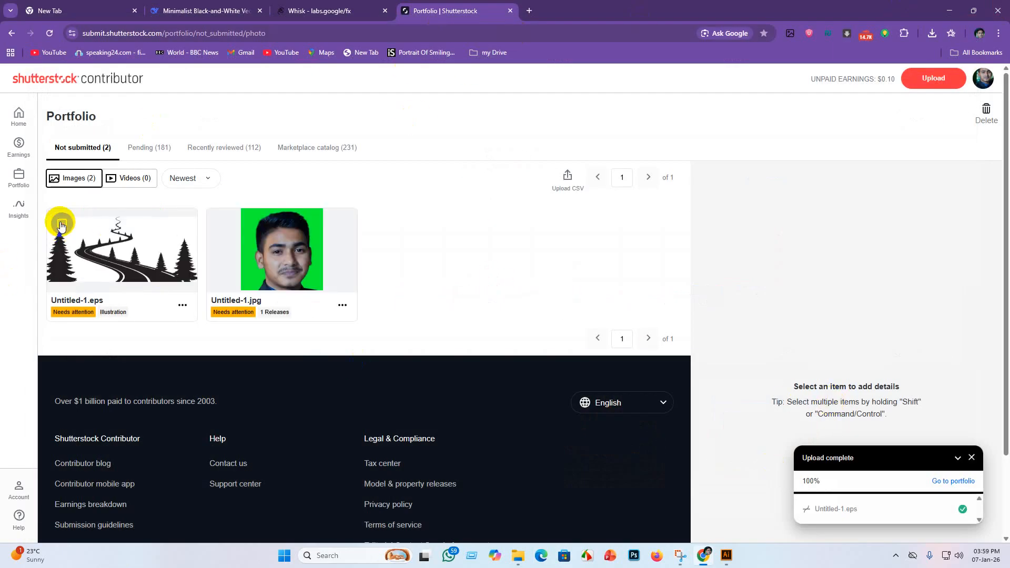
# Step: Select Untitled-1.eps among the unsubmitted Shutterstock images and set Category 1 to Abstract and Category 2 to Nature
pyautogui.click(62, 226)
pyautogui.click(711, 225)
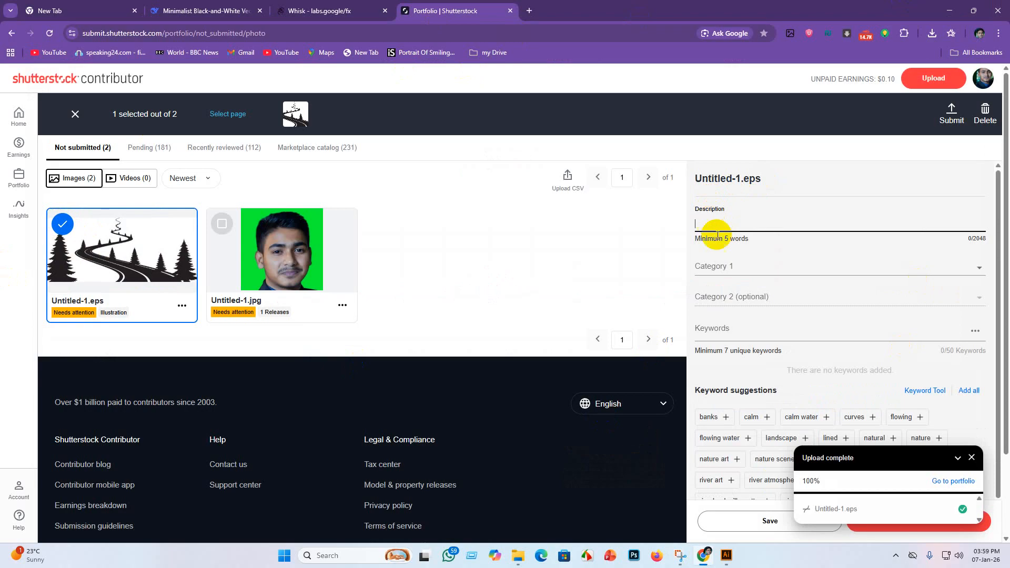
pyautogui.click(734, 268)
pyautogui.click(741, 120)
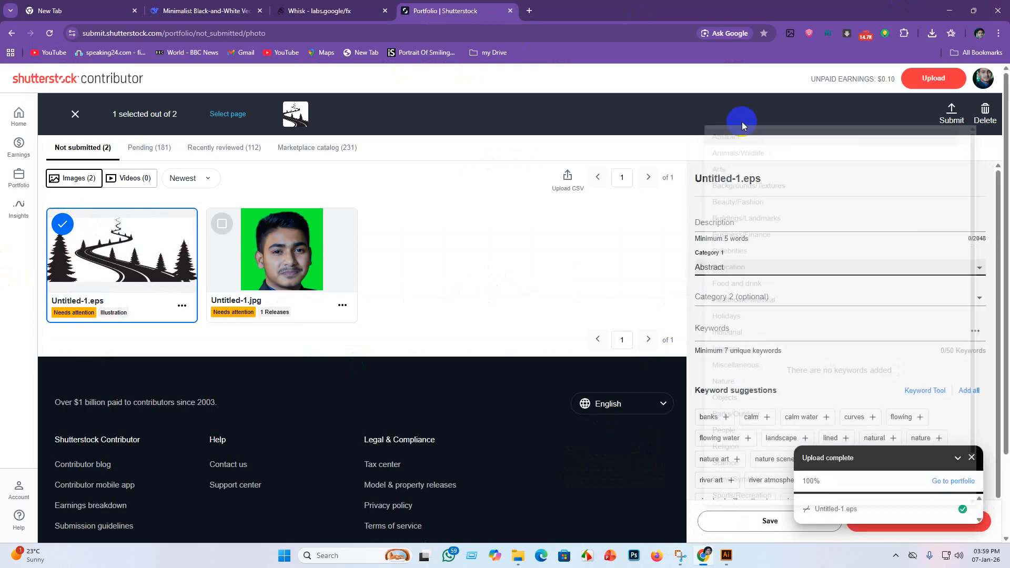
pyautogui.click(732, 296)
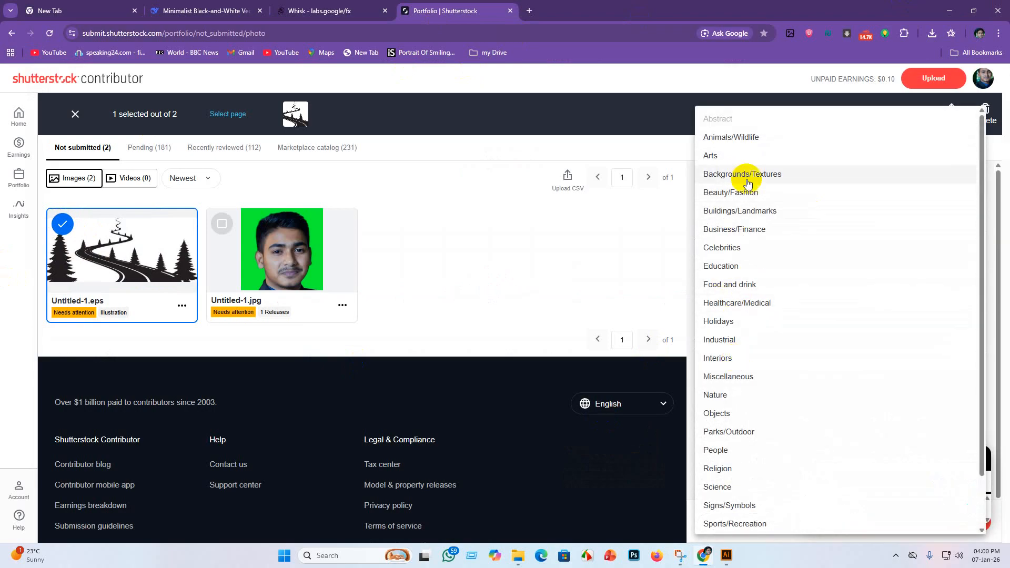
pyautogui.click(727, 398)
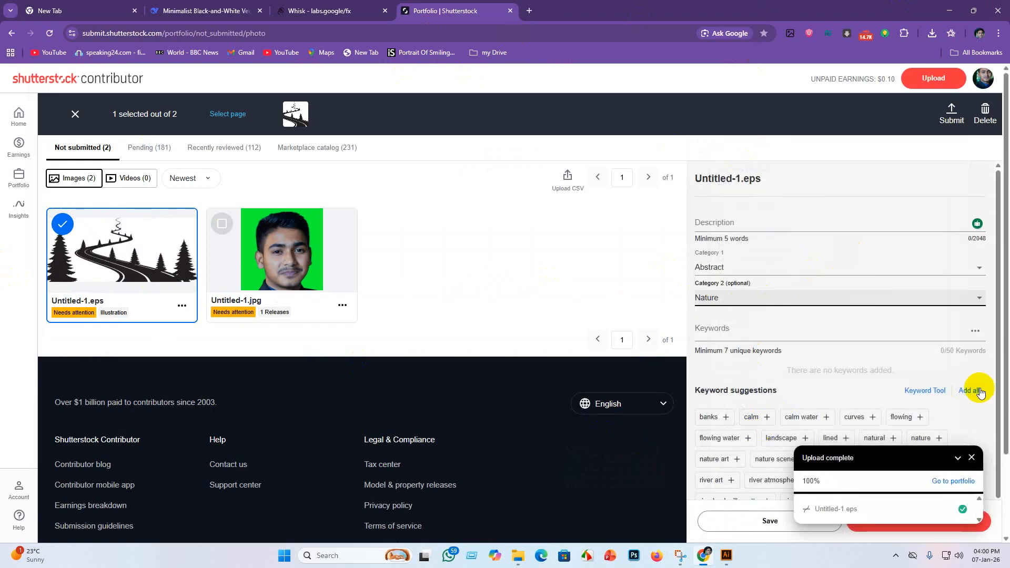
pyautogui.scroll(-1, 868, 407)
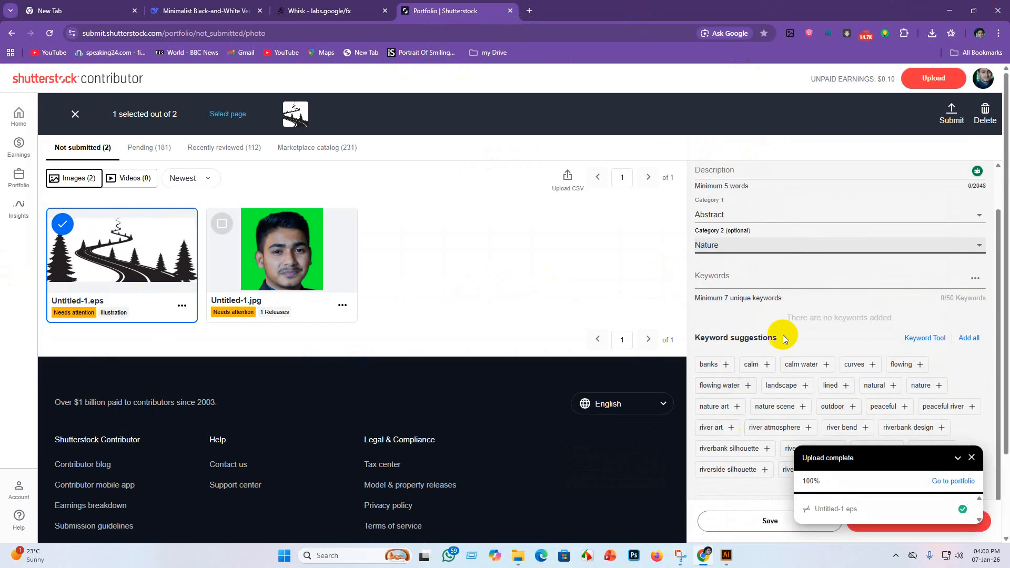
pyautogui.scroll(1, 783, 338)
# Step: Open the bookmarked "csv pro by robi technology" site in a new tab and check the account's remaining credits
pyautogui.click(705, 225)
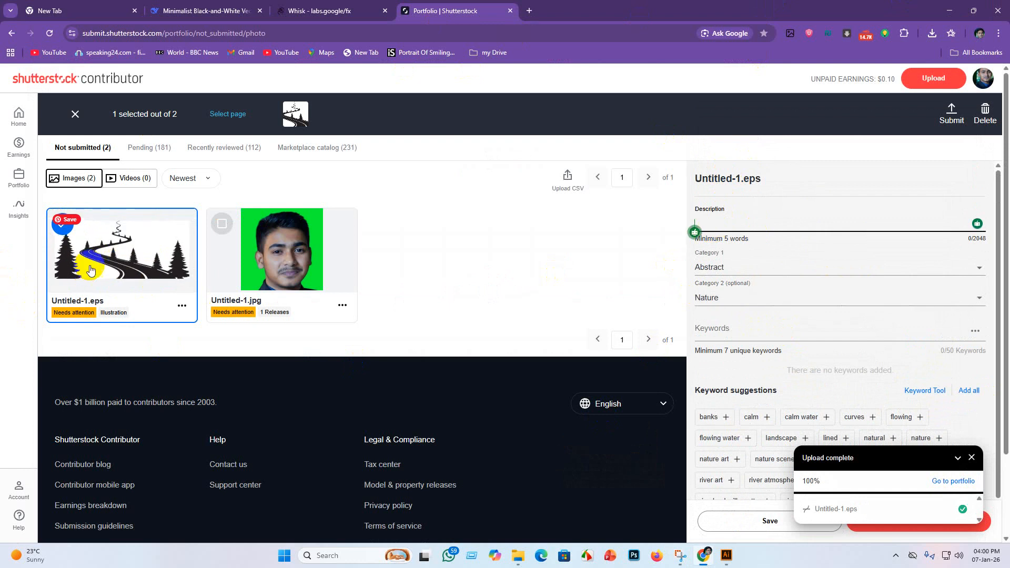
pyautogui.click(529, 11)
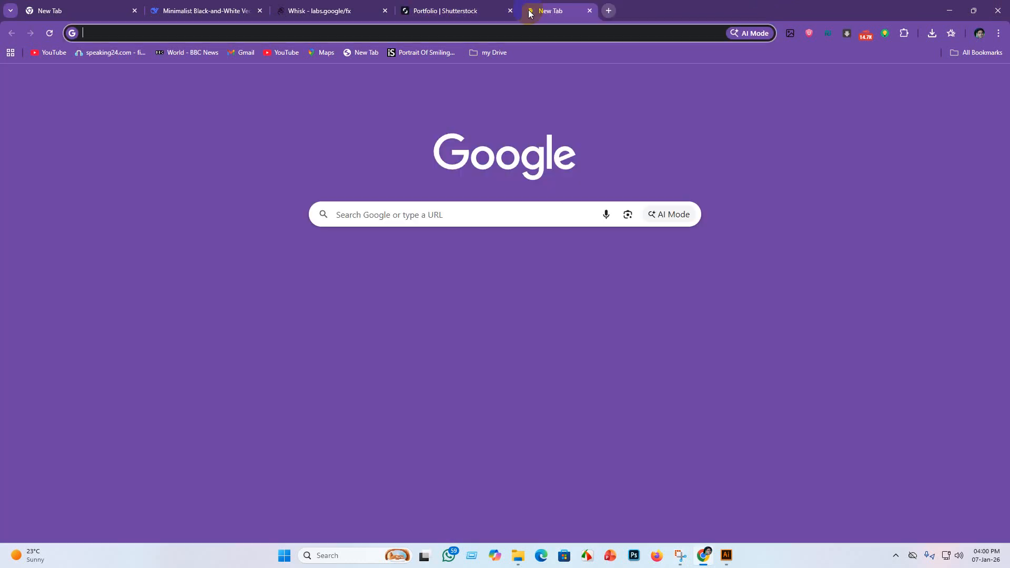
pyautogui.click(972, 51)
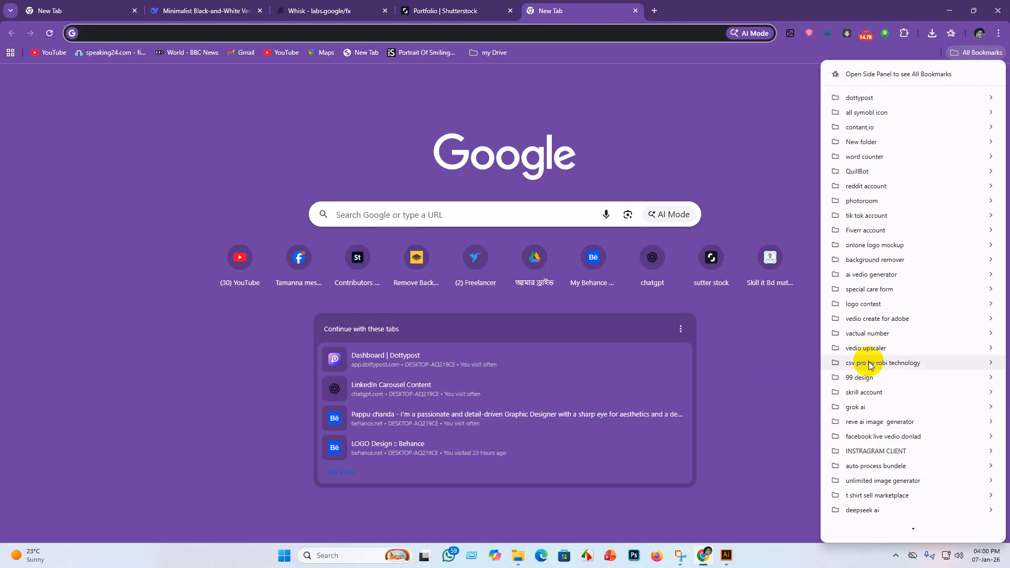
pyautogui.moveTo(871, 362)
pyautogui.click(795, 363)
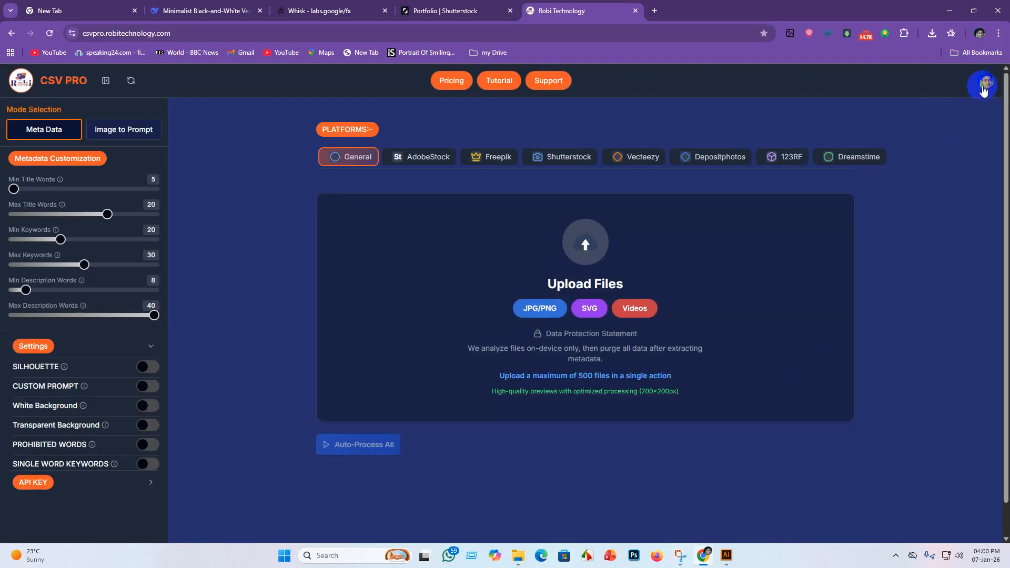
pyautogui.click(986, 89)
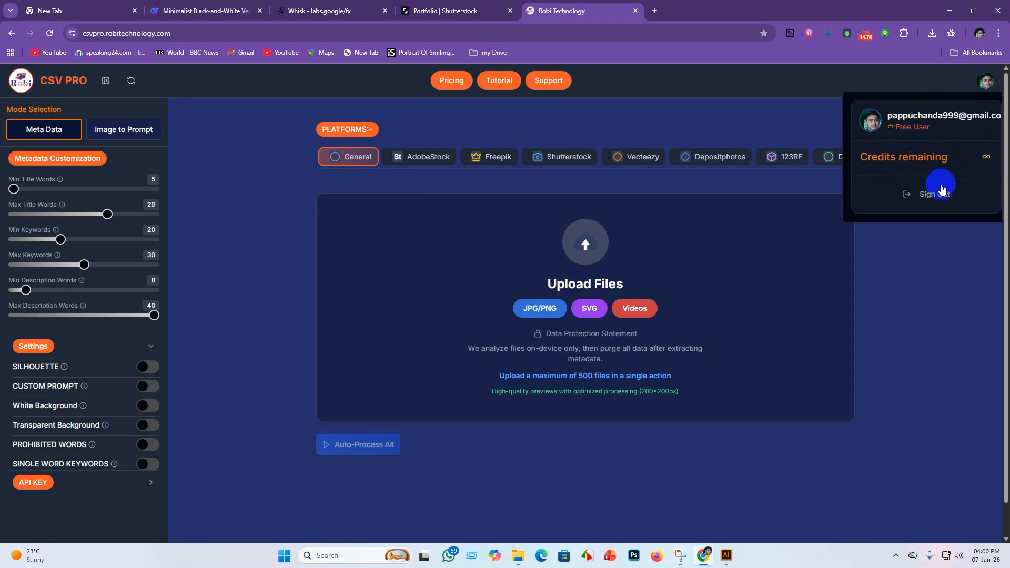
pyautogui.click(912, 324)
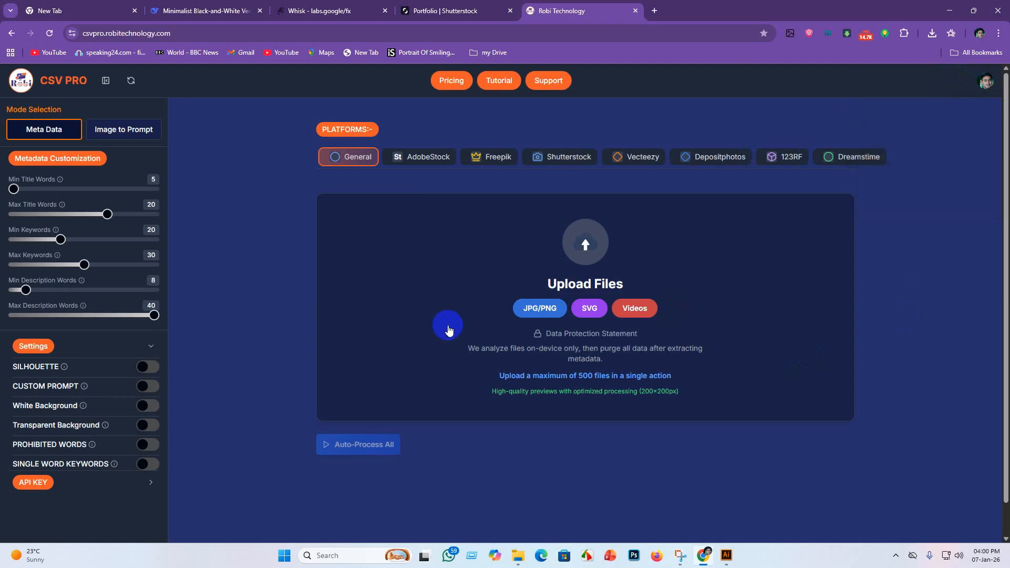
# Step: Upload Untitled-1-01.jpg to CSV Pro and try to generate its metadata with Auto-process All
pyautogui.click(584, 243)
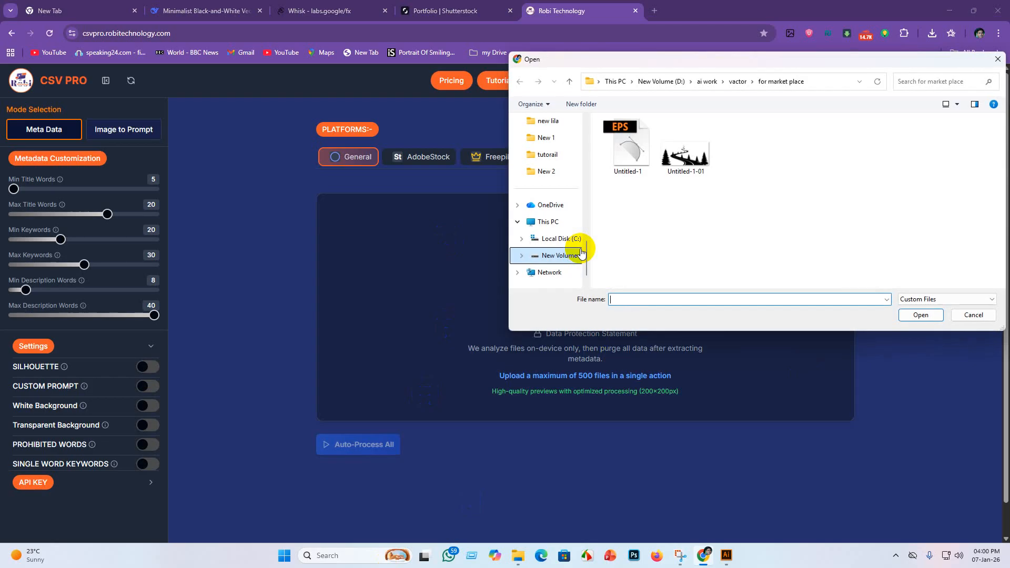
pyautogui.click(693, 143)
pyautogui.click(919, 314)
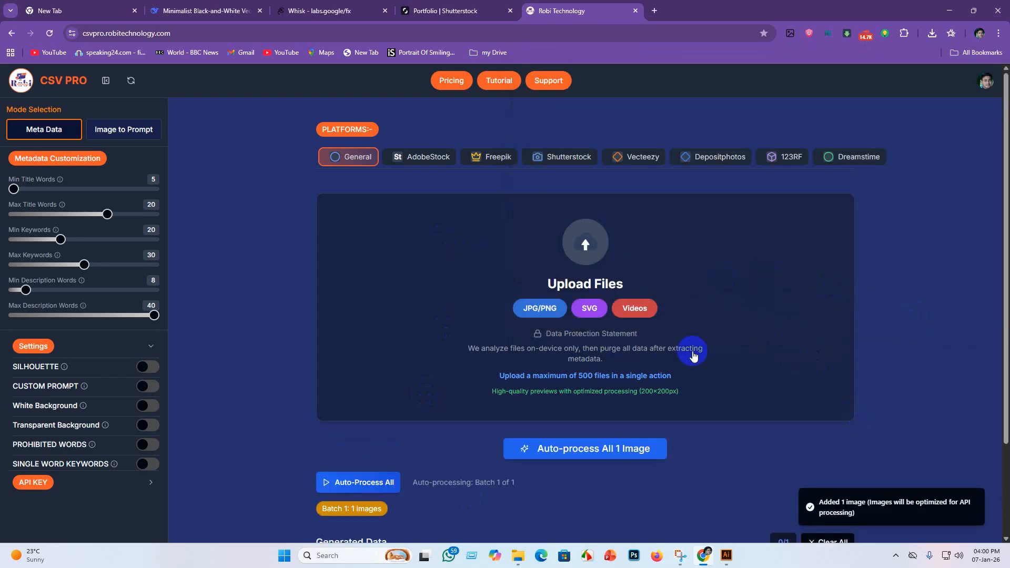
pyautogui.scroll(-2, 693, 356)
pyautogui.scroll(2, 462, 388)
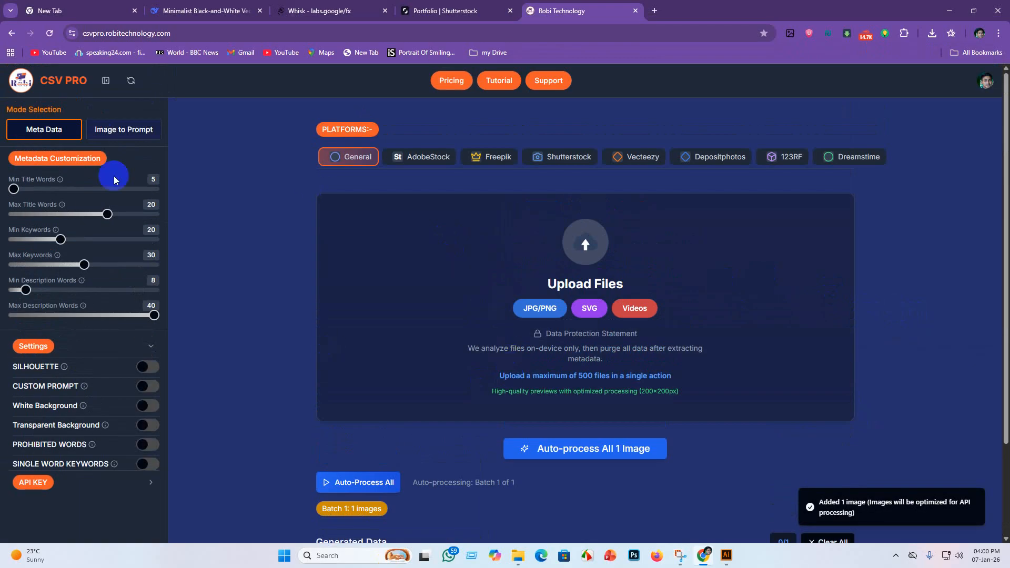
pyautogui.scroll(-2, 604, 451)
pyautogui.click(546, 337)
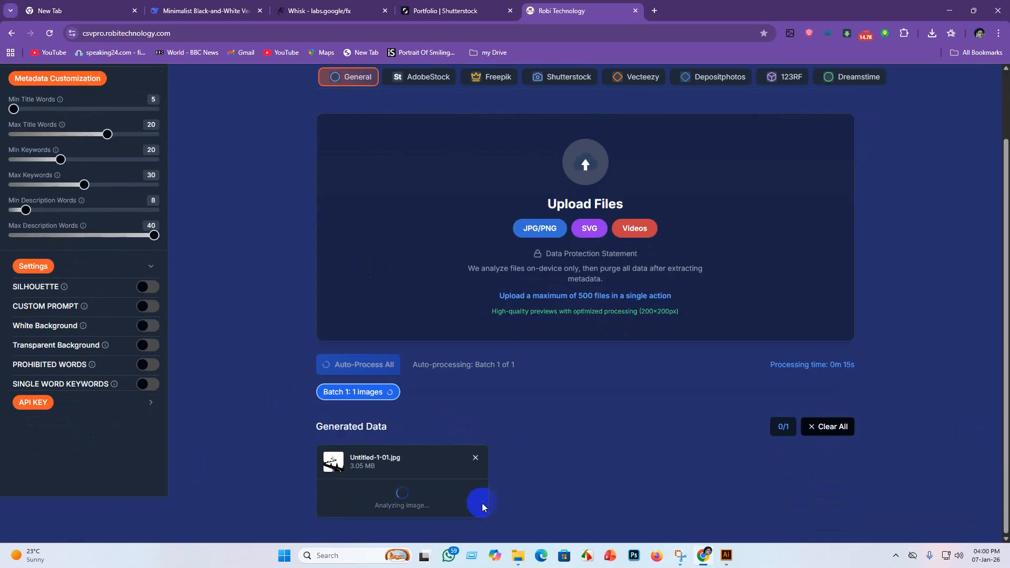
# Step: Check the API key settings, try to regenerate the metadata for Untitled-1-01.jpg, and close the CSV Pro tab
pyautogui.click(23, 408)
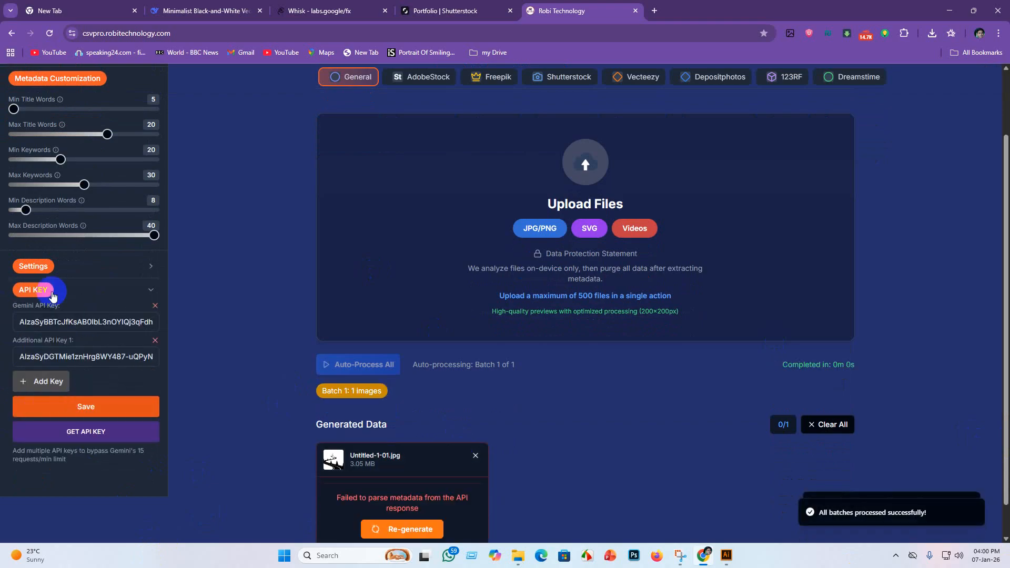
pyautogui.scroll(-1, 359, 412)
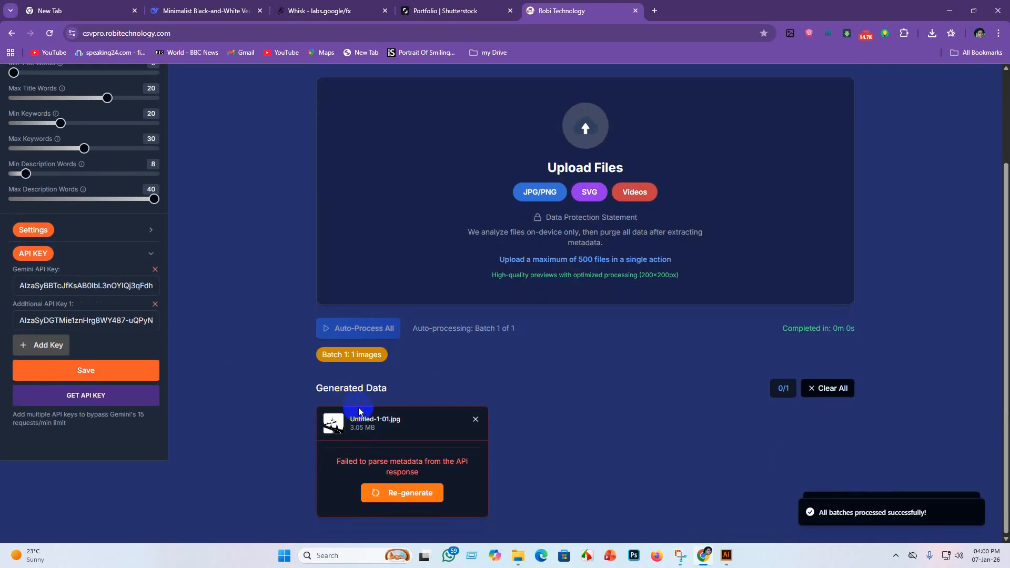
pyautogui.click(405, 493)
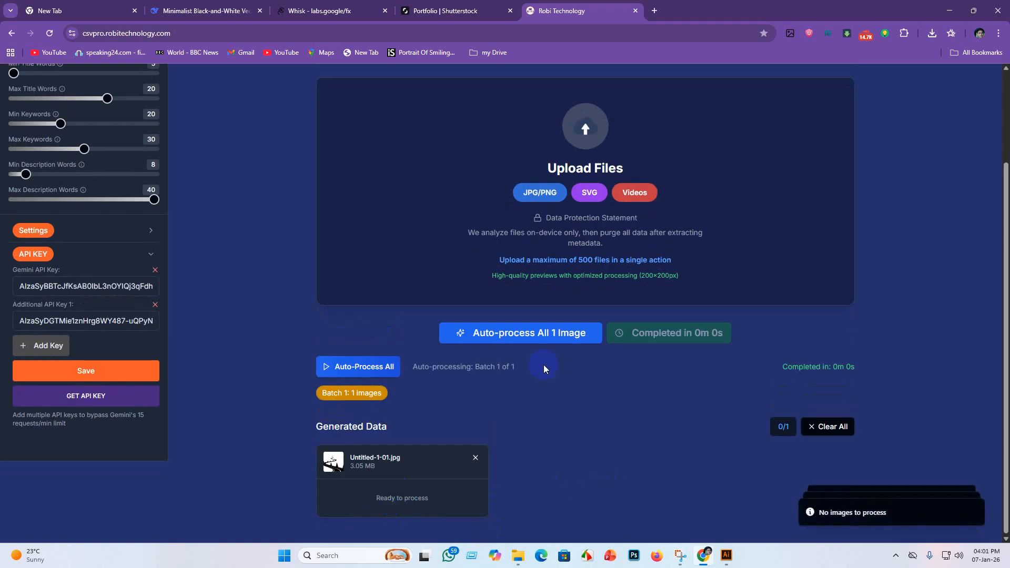
pyautogui.click(462, 333)
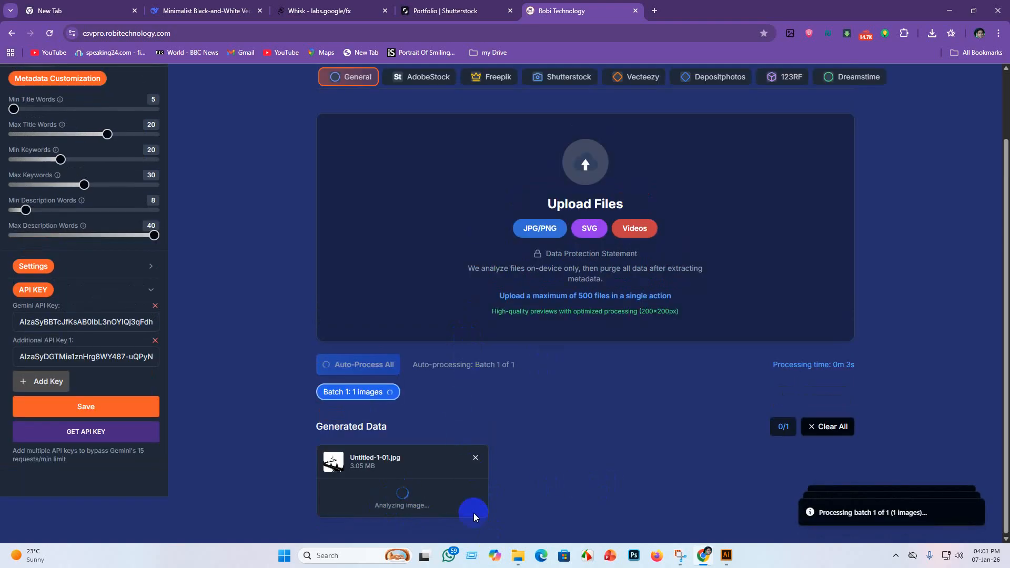
pyautogui.click(83, 415)
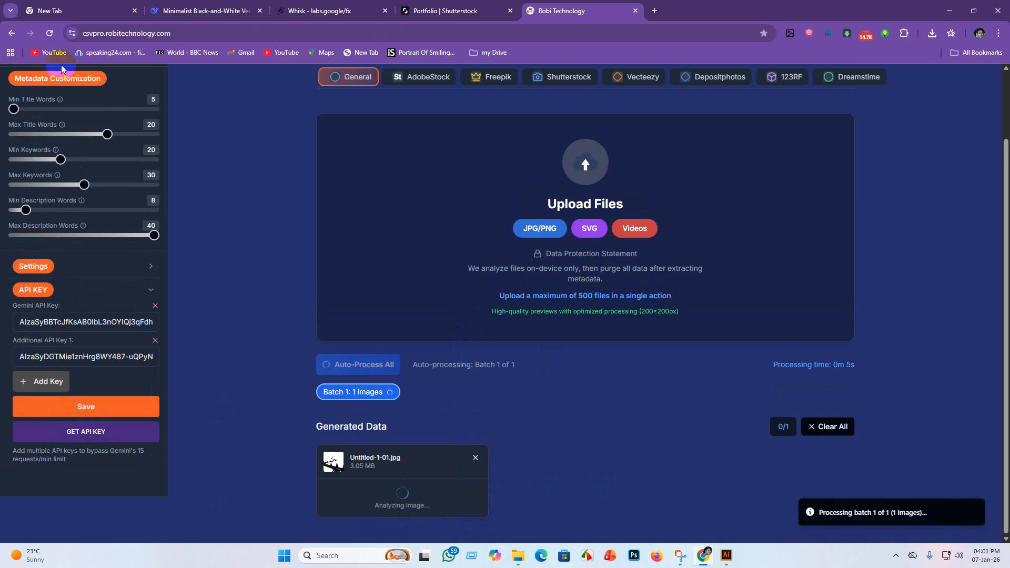
pyautogui.click(635, 11)
# Step: Open ChatGPT in a new browser tab
pyautogui.click(529, 10)
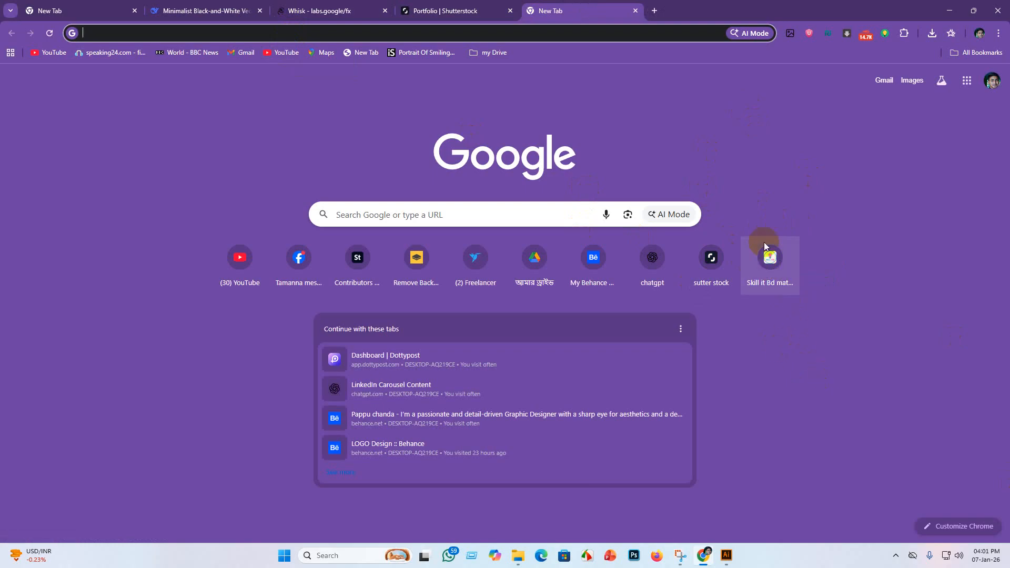
pyautogui.click(594, 88)
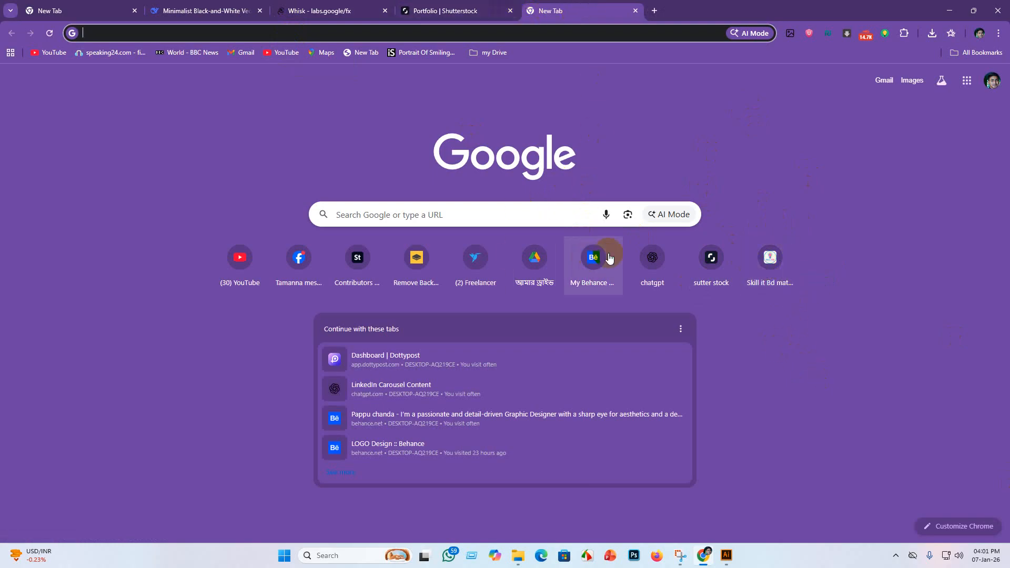
pyautogui.click(651, 260)
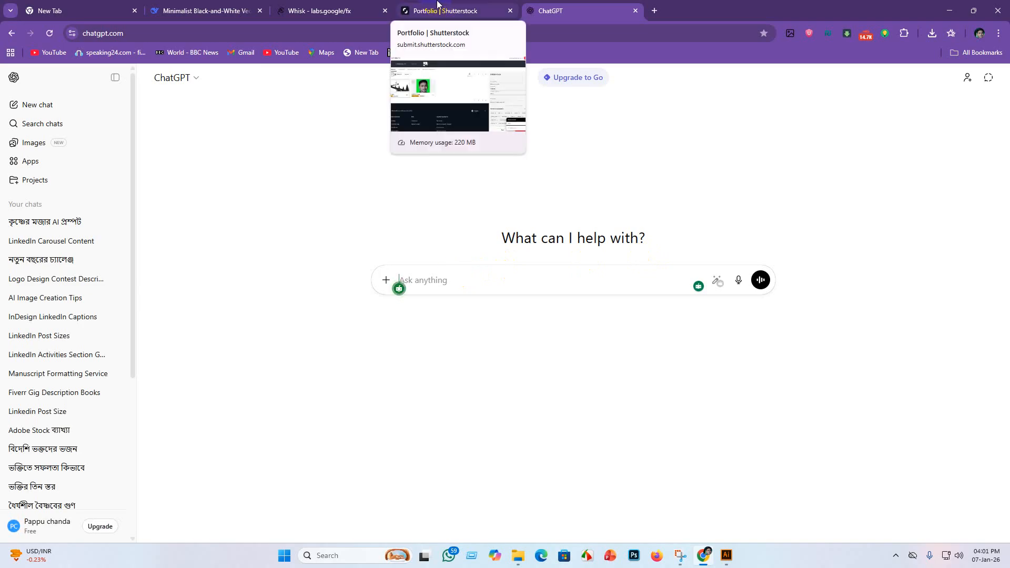
# Step: Look through the DeepSeek prompt conversation and the images generated in Whisk for the winding forest road
pyautogui.click(216, 13)
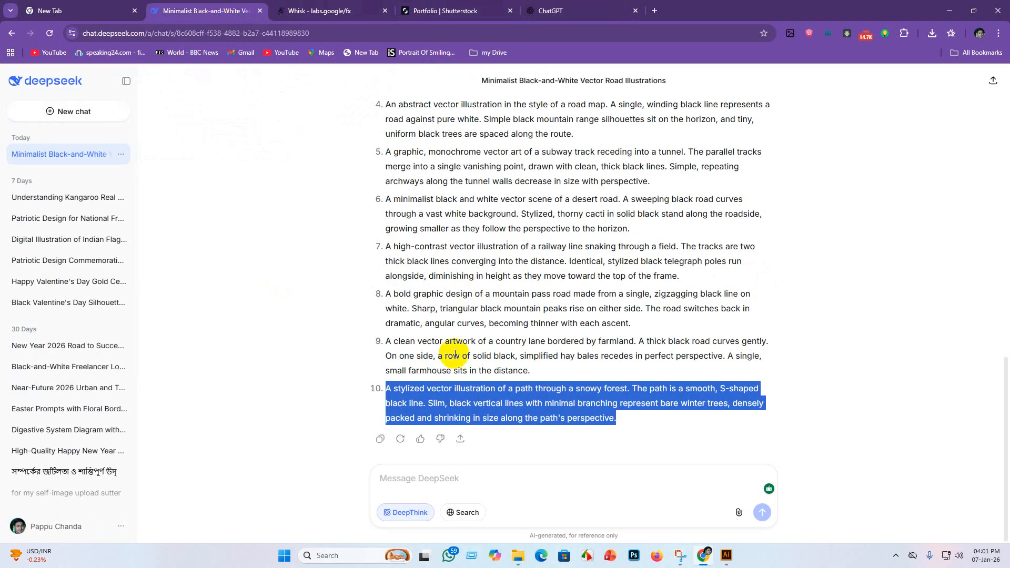
pyautogui.scroll(5, 451, 410)
pyautogui.scroll(-5, 442, 385)
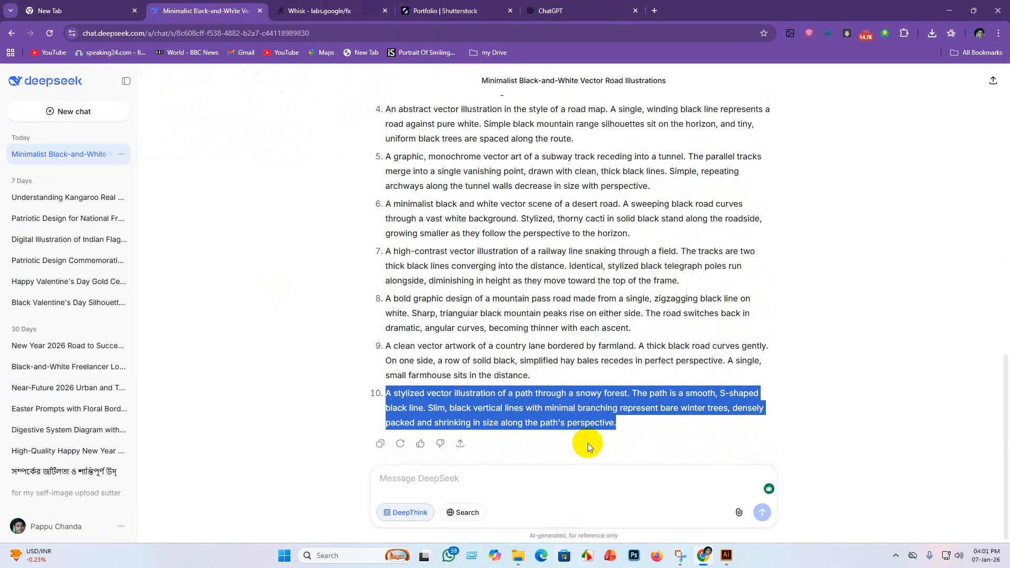
pyautogui.scroll(10, 451, 286)
pyautogui.scroll(1, 439, 307)
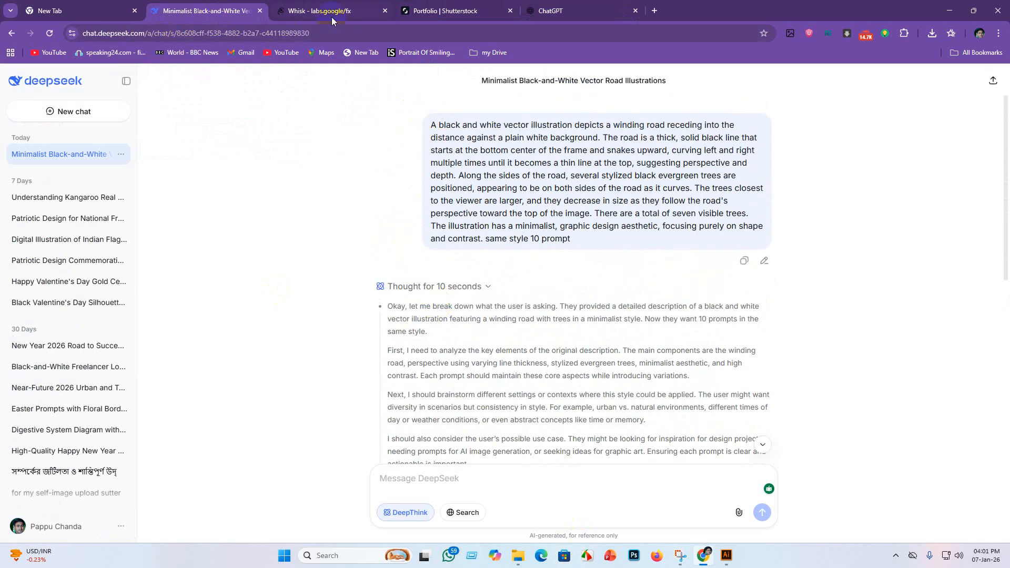
pyautogui.click(303, 7)
pyautogui.scroll(-10, 305, 435)
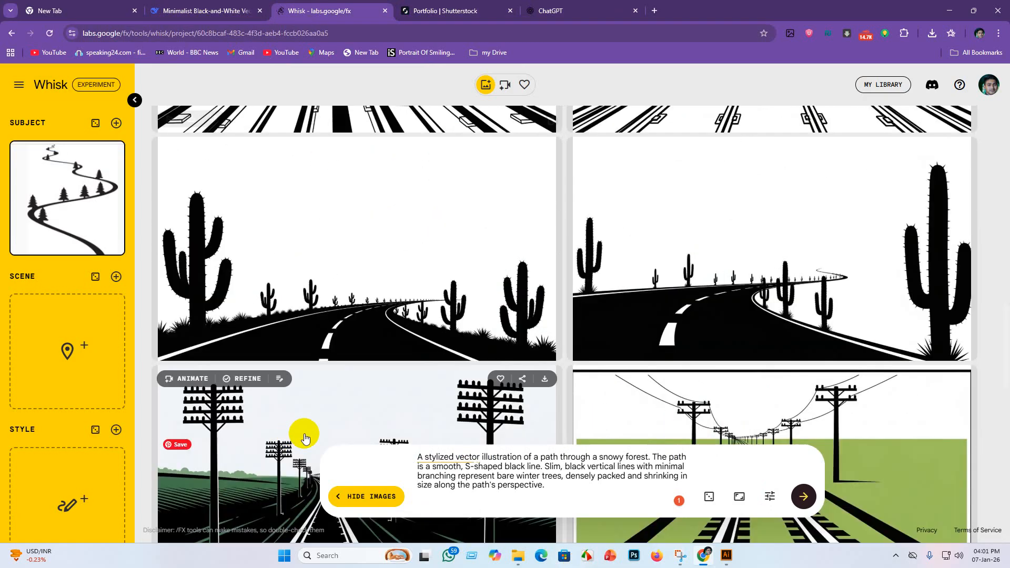
pyautogui.scroll(-8, 582, 433)
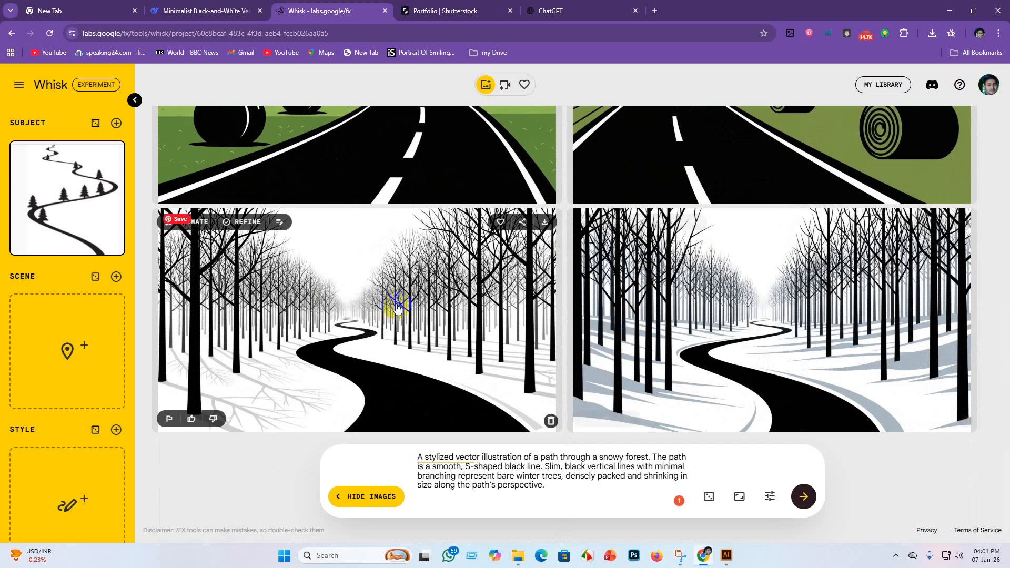
pyautogui.scroll(9, 578, 295)
pyautogui.scroll(-10, 579, 295)
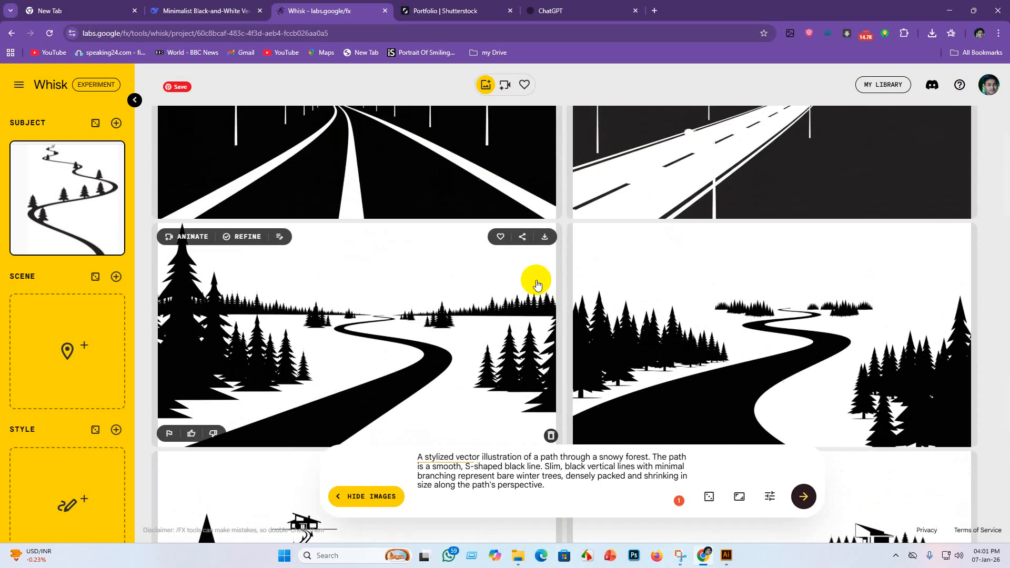
pyautogui.scroll(3, 518, 284)
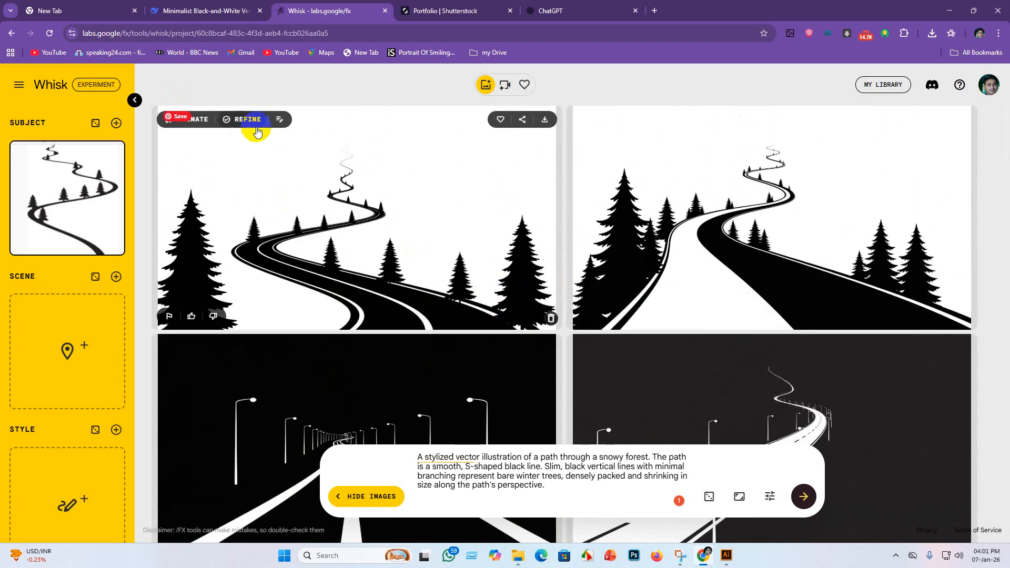
# Step: Copy the full prompt of the first Whisk image, the winding road with evergreen trees, and close its details
pyautogui.click(280, 120)
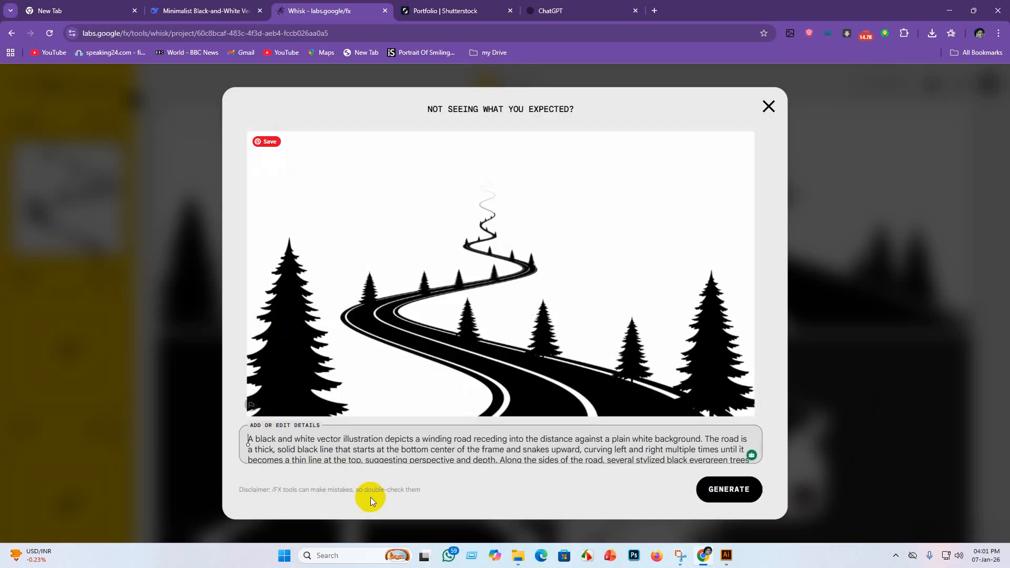
pyautogui.scroll(-3, 325, 451)
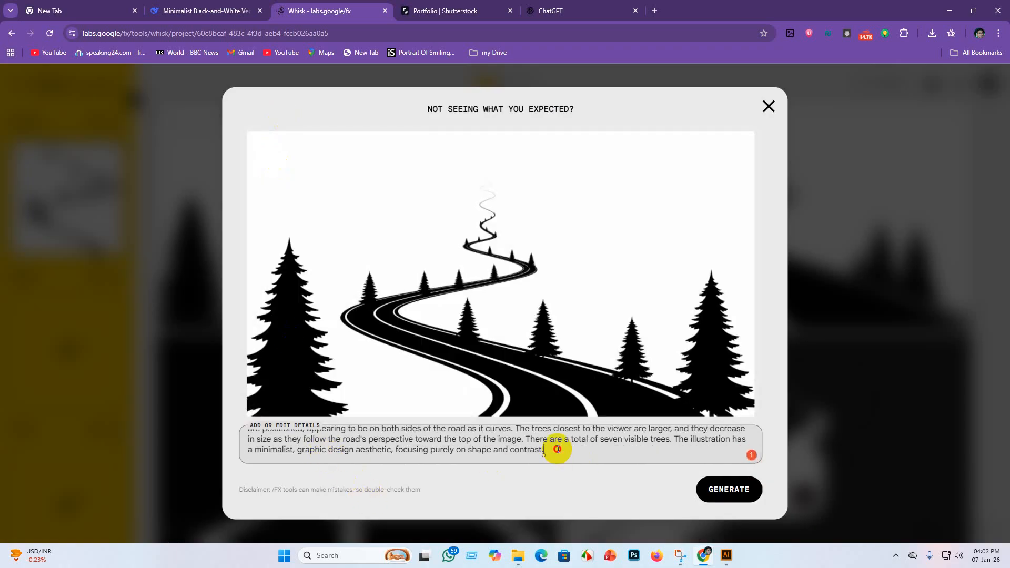
pyautogui.moveTo(552, 450); pyautogui.dragTo(165, 383)
pyautogui.hotkey('ctrl', 'c')
pyautogui.scroll(-3, 491, 450)
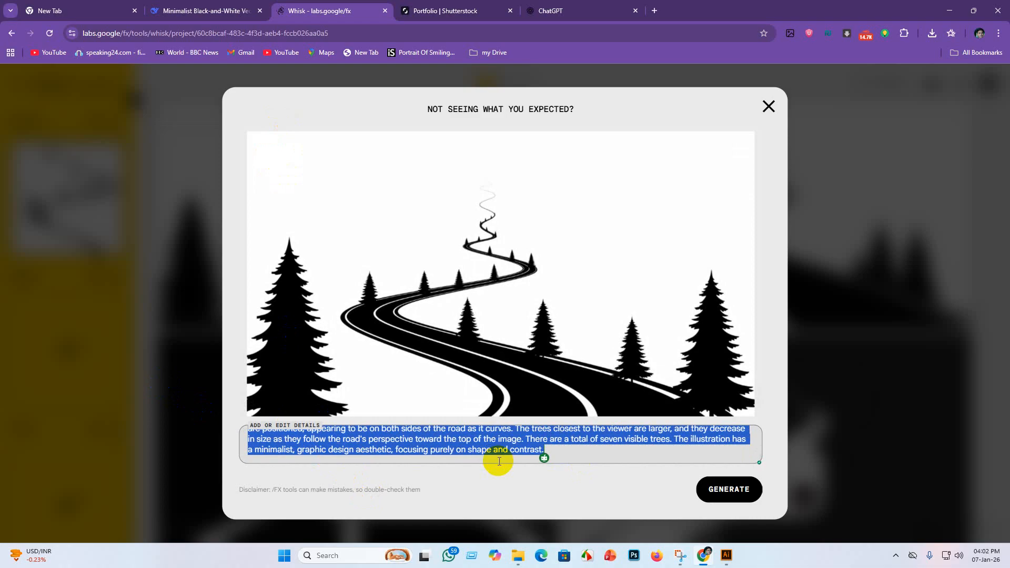
pyautogui.scroll(3, 498, 462)
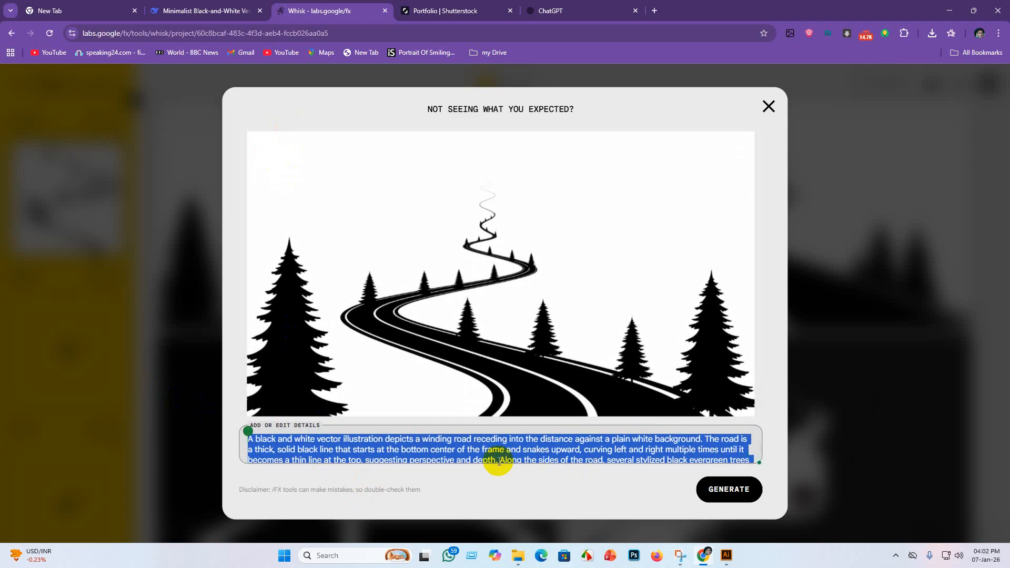
pyautogui.click(768, 107)
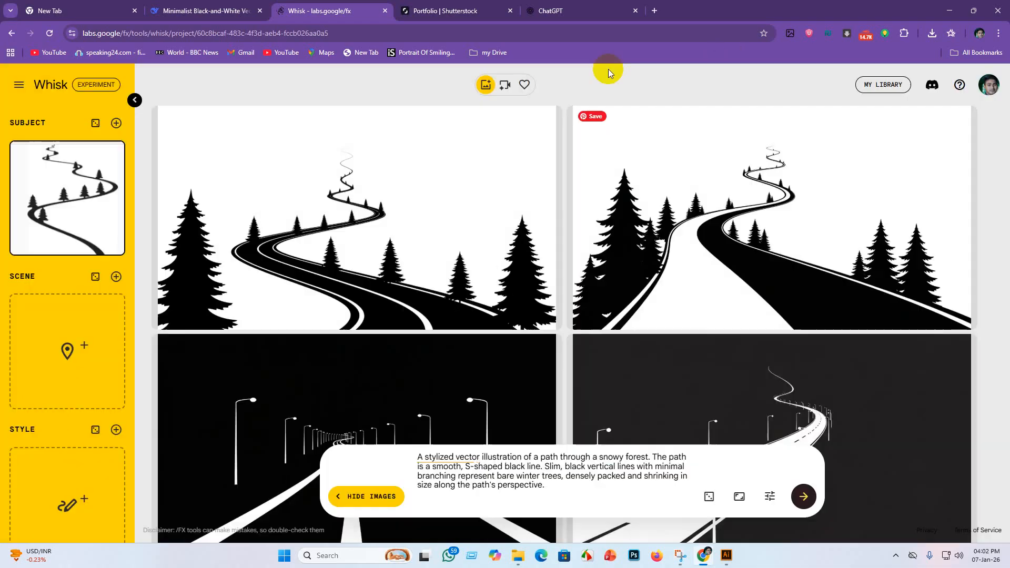
# Step: Enter the copied road description in the DeepSeek chat, followed by "tag title for"
pyautogui.click(212, 12)
pyautogui.scroll(-7, 428, 479)
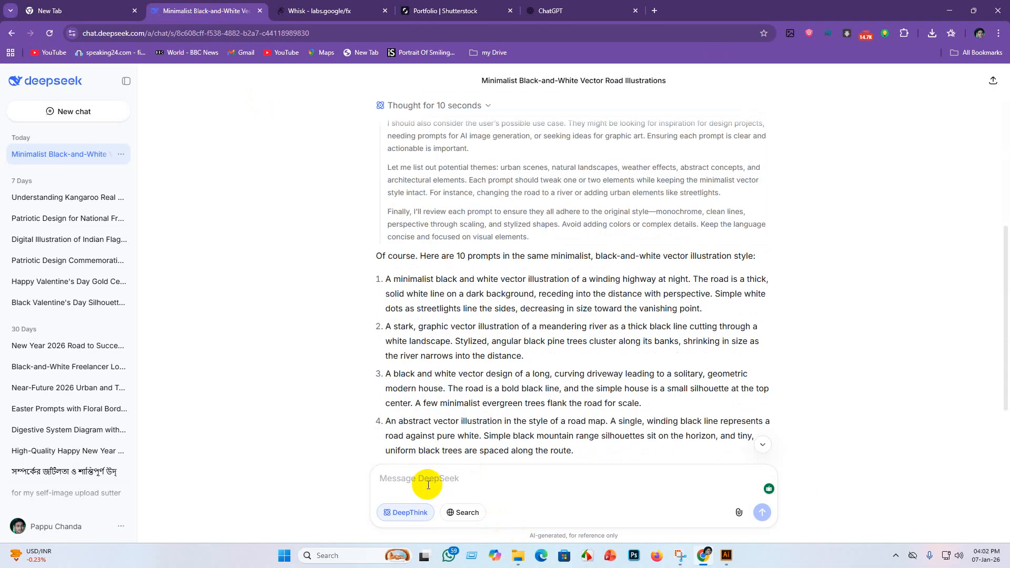
pyautogui.click(428, 485)
pyautogui.hotkey('ctrl', 'v')
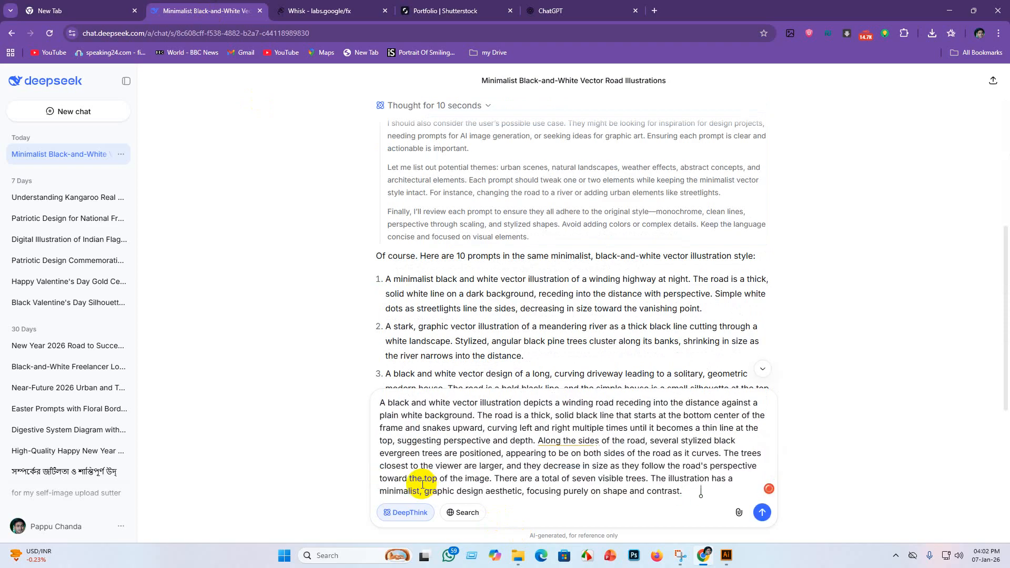
pyautogui.write('tag title for')
# Step: In ChatGPT, send the copied winding-road description followed by the request "title keyword please uplad adobe stock market"
pyautogui.click(551, 11)
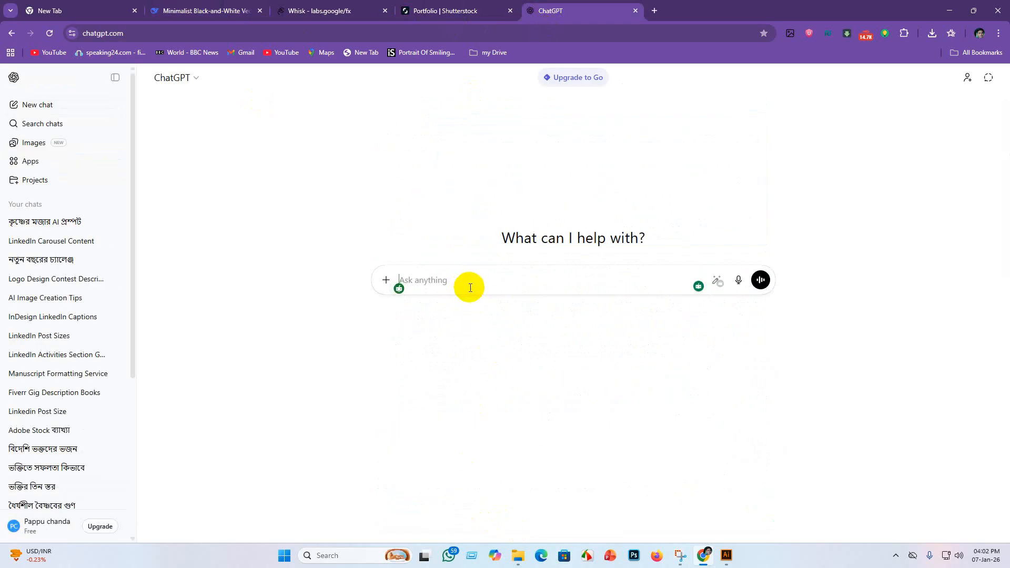
pyautogui.hotkey('ctrl', 'v')
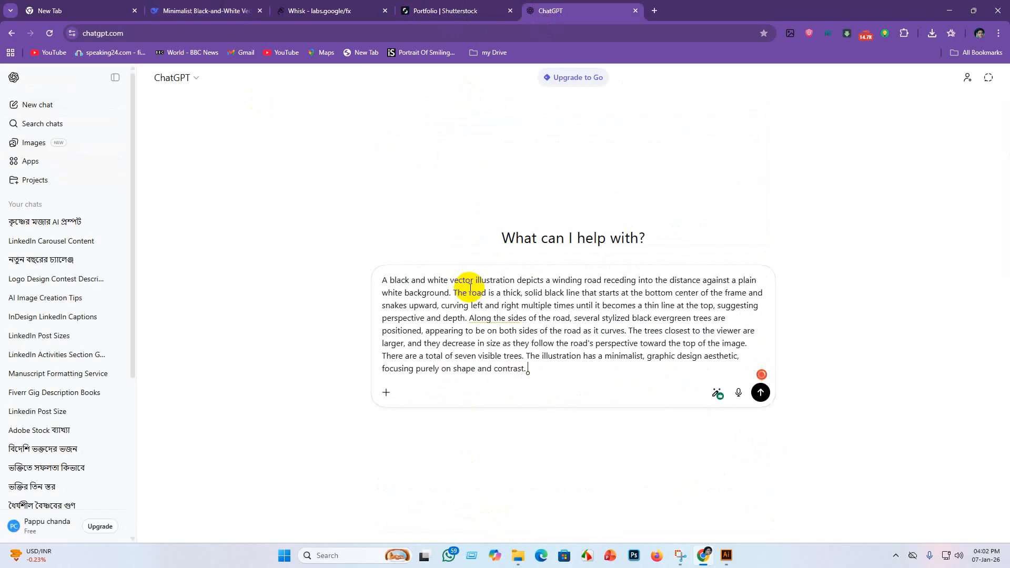
pyautogui.write('title keyword please fo')
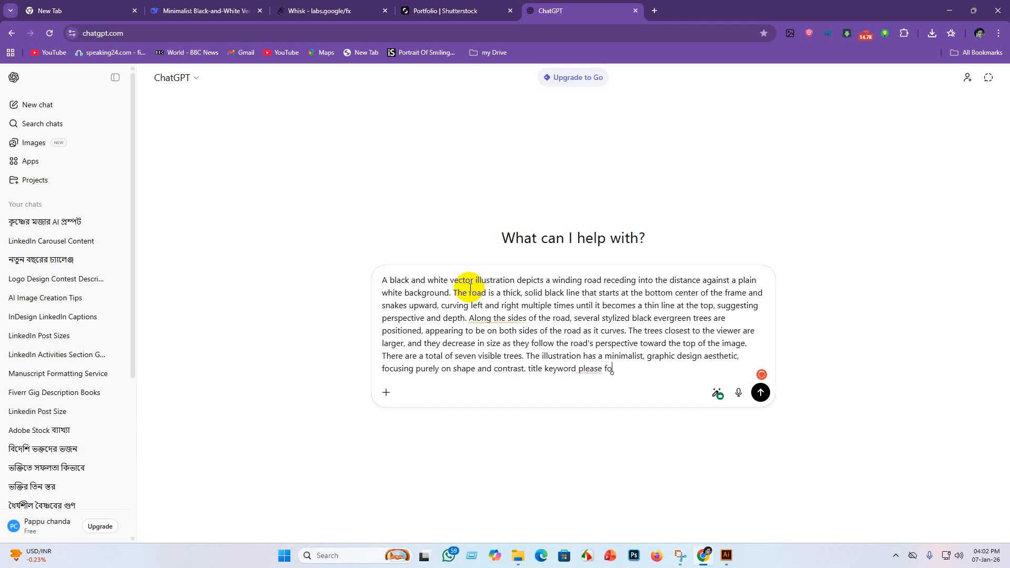
pyautogui.write('r this')
pyautogui.press('BackSpace')
pyautogui.press('BackSpace')
pyautogui.press('BackSpace')
pyautogui.press('BackSpace')
pyautogui.press('BackSpace')
pyautogui.press('BackSpace')
pyautogui.press('BackSpace')
pyautogui.write('uplad adobe stock ma')
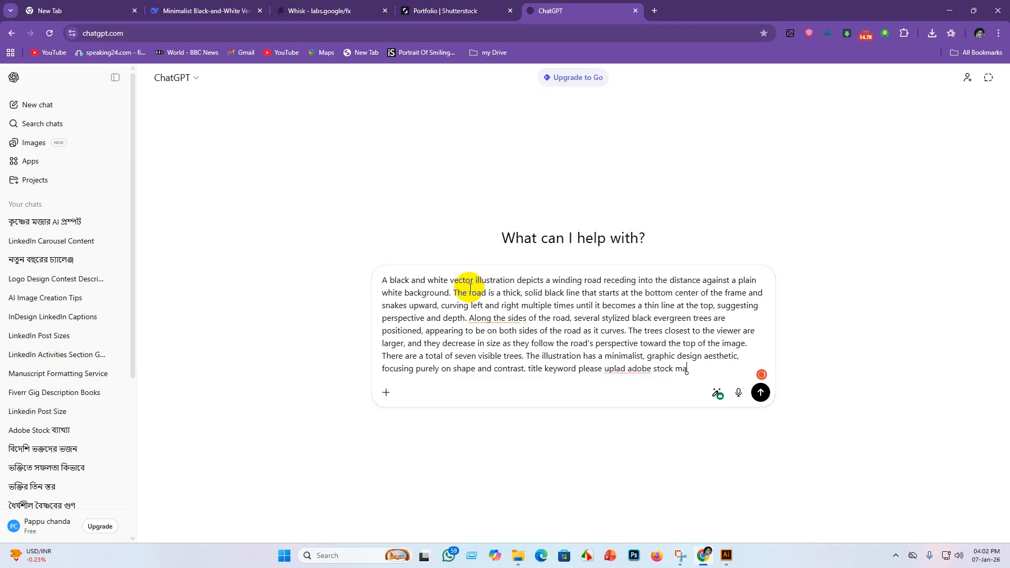
pyautogui.write('rket')
pyautogui.press('Return')
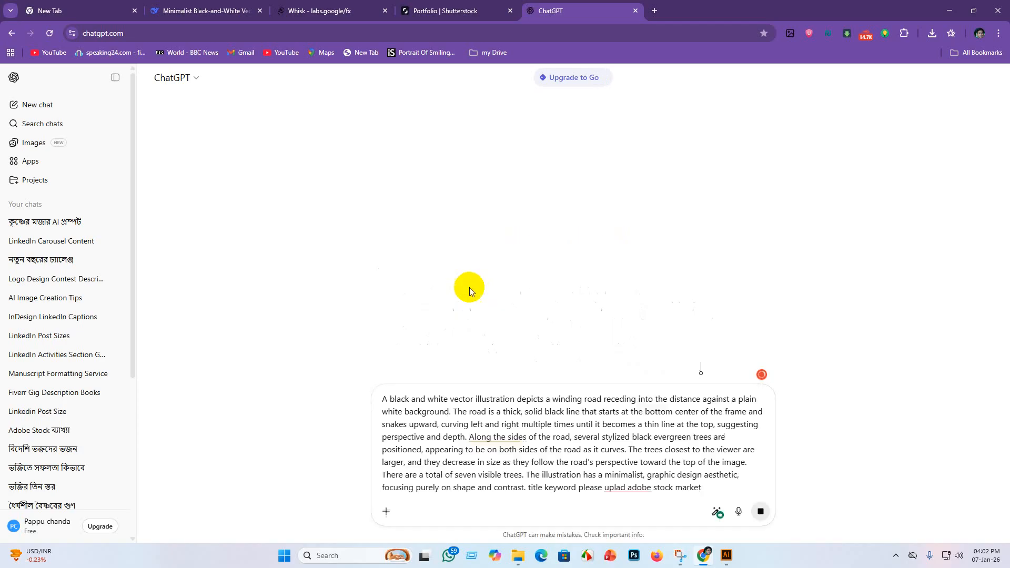
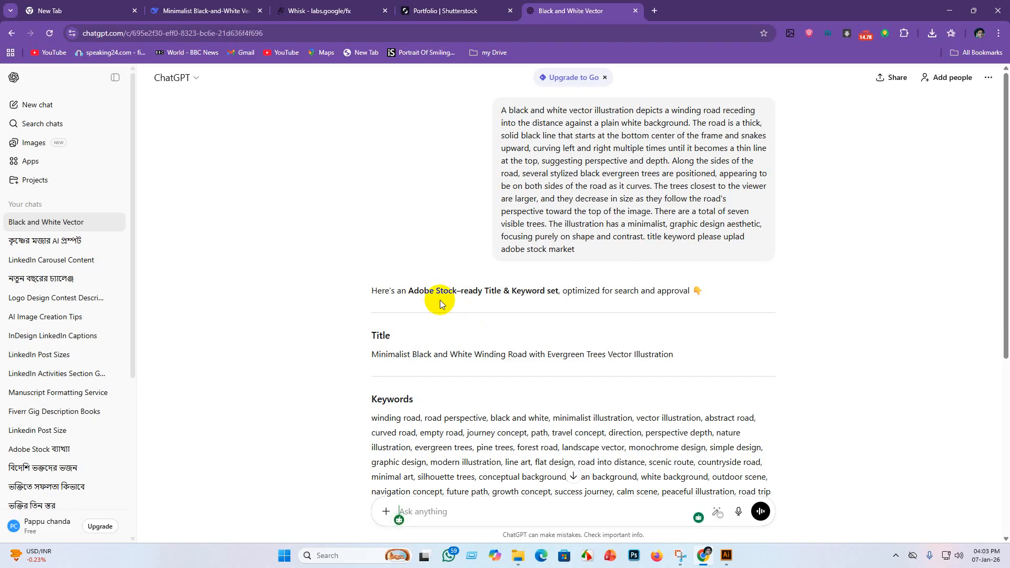
# Step: Copy the title from ChatGPT's answer and enter it as the description of Untitled-1.eps in the Shutterstock portfolio
pyautogui.scroll(-1, 692, 377)
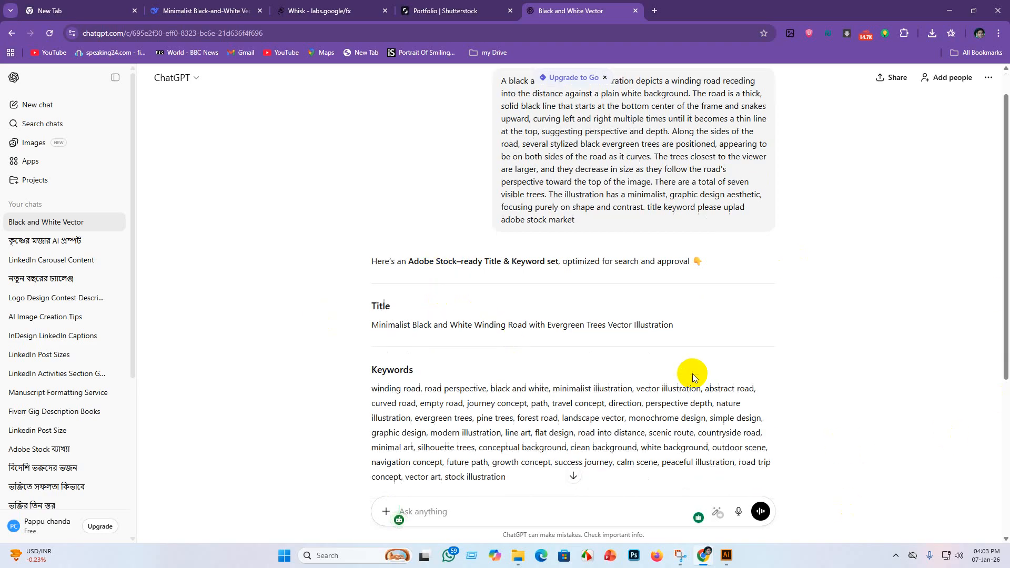
pyautogui.scroll(-2, 692, 377)
pyautogui.moveTo(371, 195); pyautogui.dragTo(672, 206)
pyautogui.hotkey('ctrl', 'c')
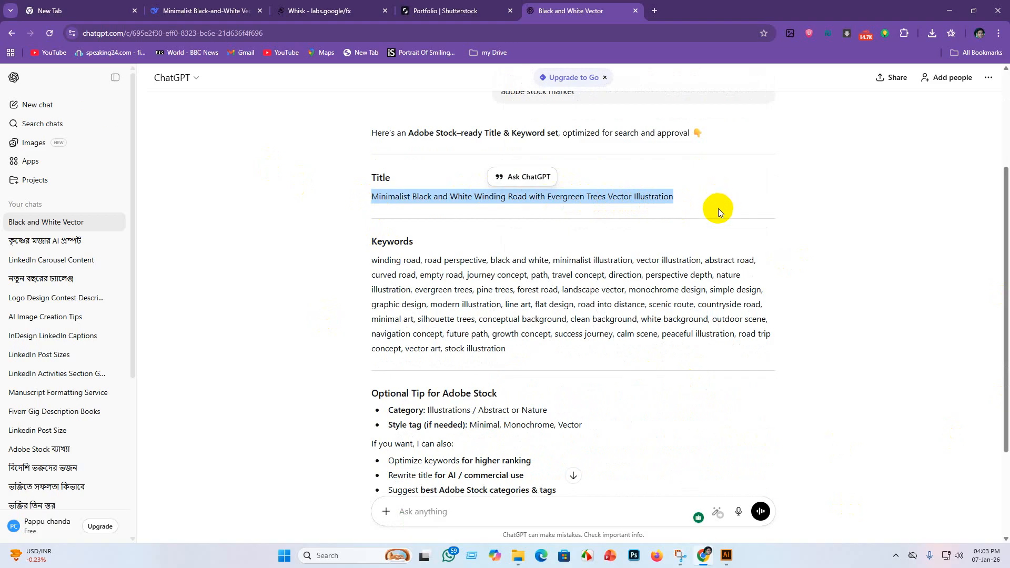
pyautogui.click(445, 10)
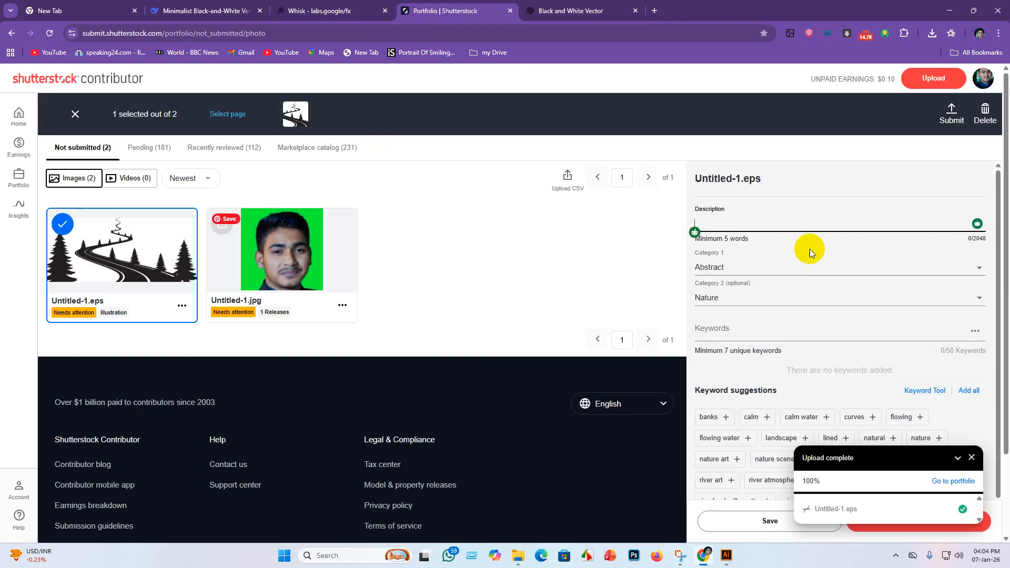
pyautogui.hotkey('ctrl', 'v')
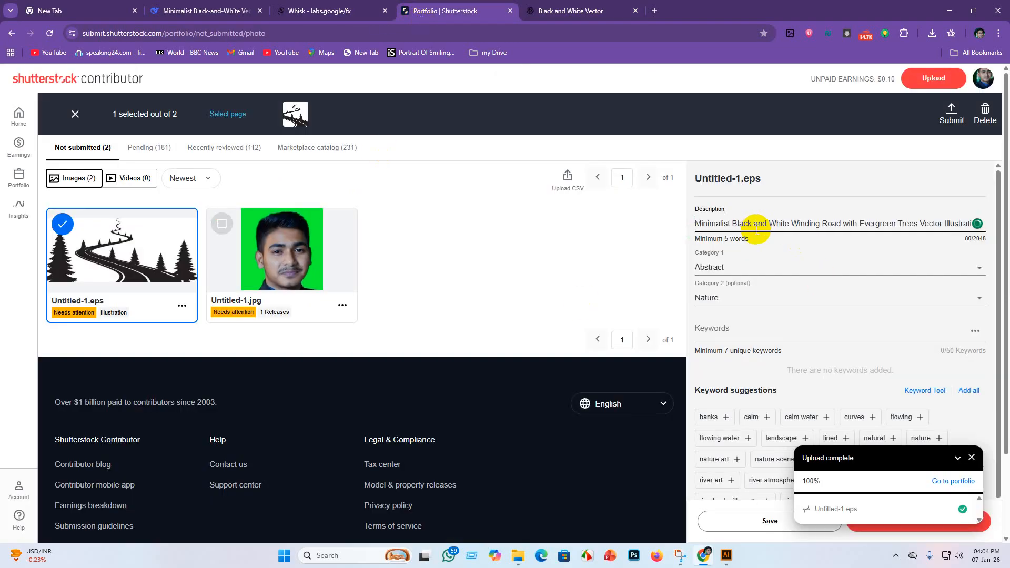
# Step: Copy ChatGPT's full keyword list, from "winding road" to "stock illustration", and add it as the keywords of Untitled-1.eps on Shutterstock
pyautogui.click(740, 331)
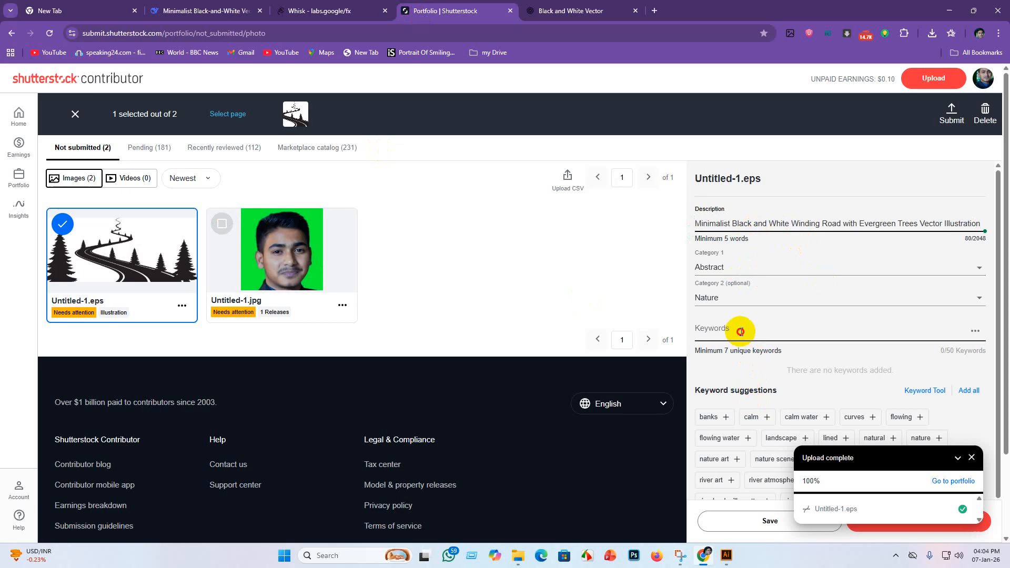
pyautogui.click(552, 13)
pyautogui.scroll(-2, 413, 391)
pyautogui.scroll(-1, 399, 268)
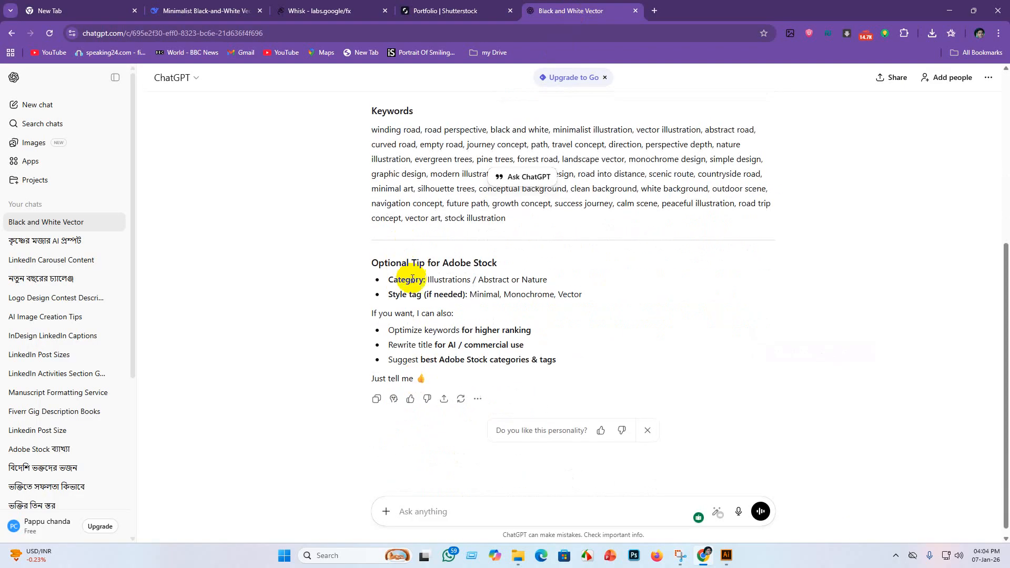
pyautogui.scroll(2, 363, 242)
pyautogui.moveTo(371, 230); pyautogui.dragTo(664, 323)
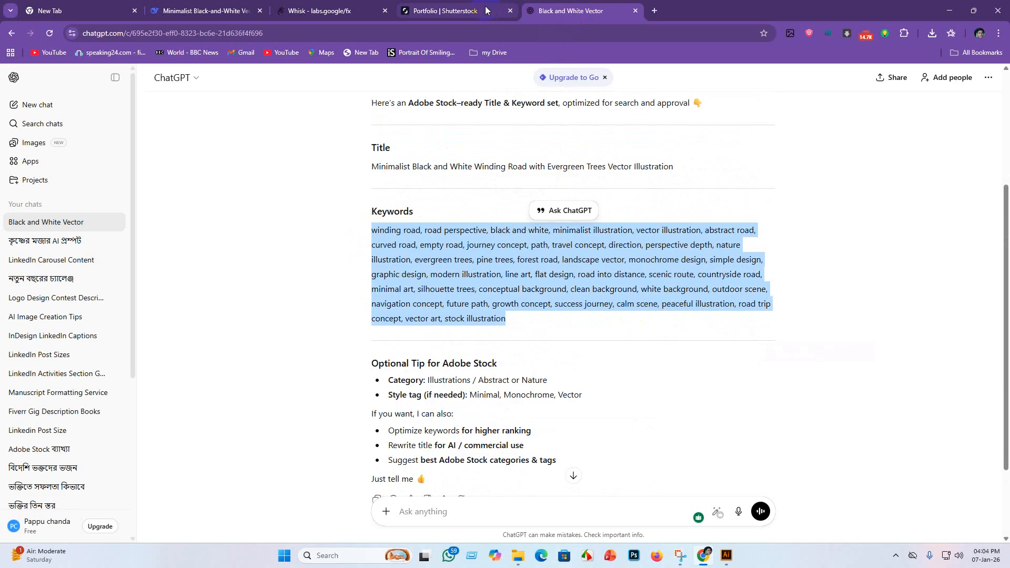
pyautogui.click(453, 11)
pyautogui.click(769, 339)
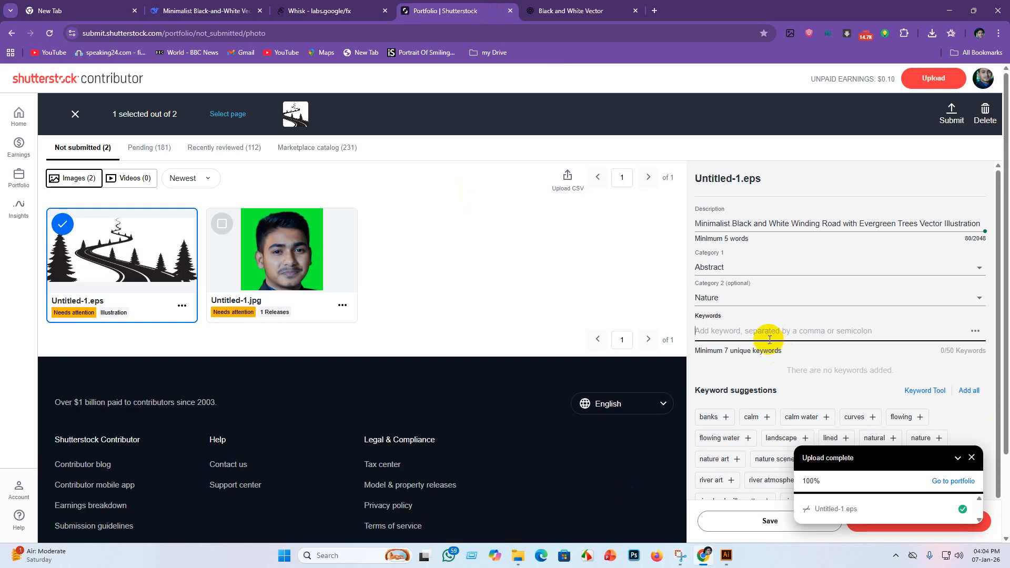
pyautogui.hotkey('ctrl', 'v')
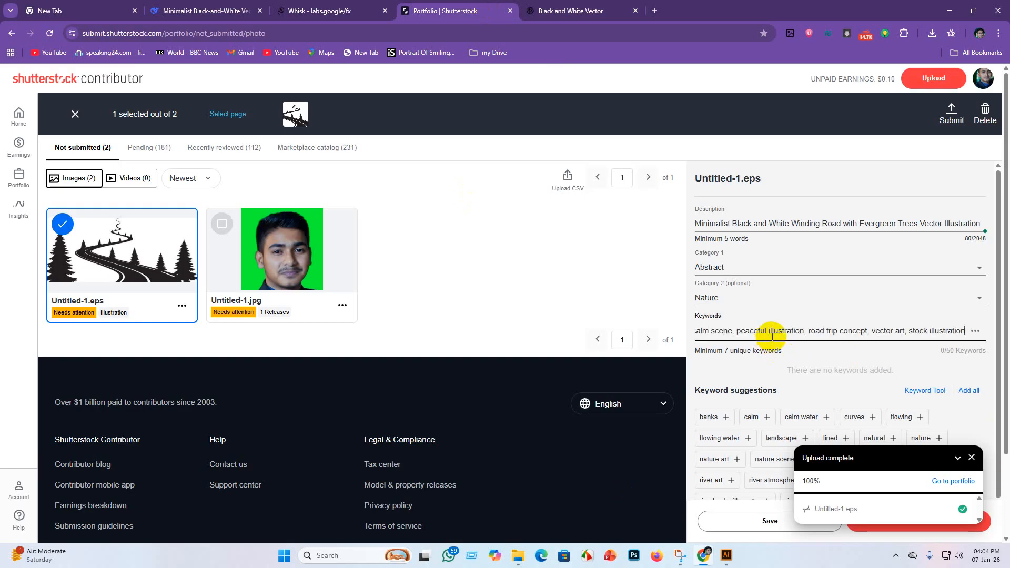
pyautogui.press('Return')
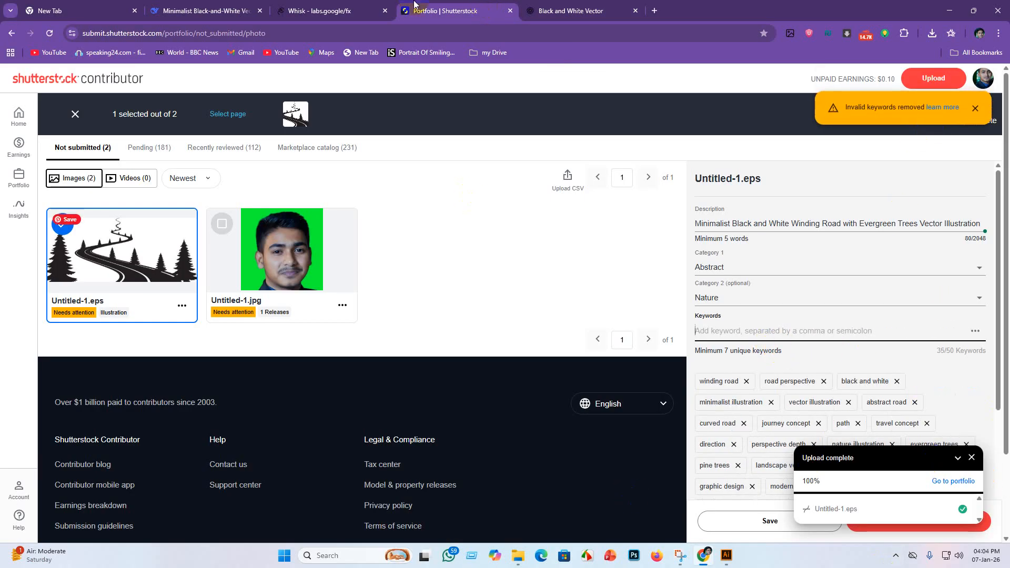
# Step: Review the added keywords, save the details of Untitled-1.eps and submit the file to Shutterstock
pyautogui.scroll(-3, 712, 315)
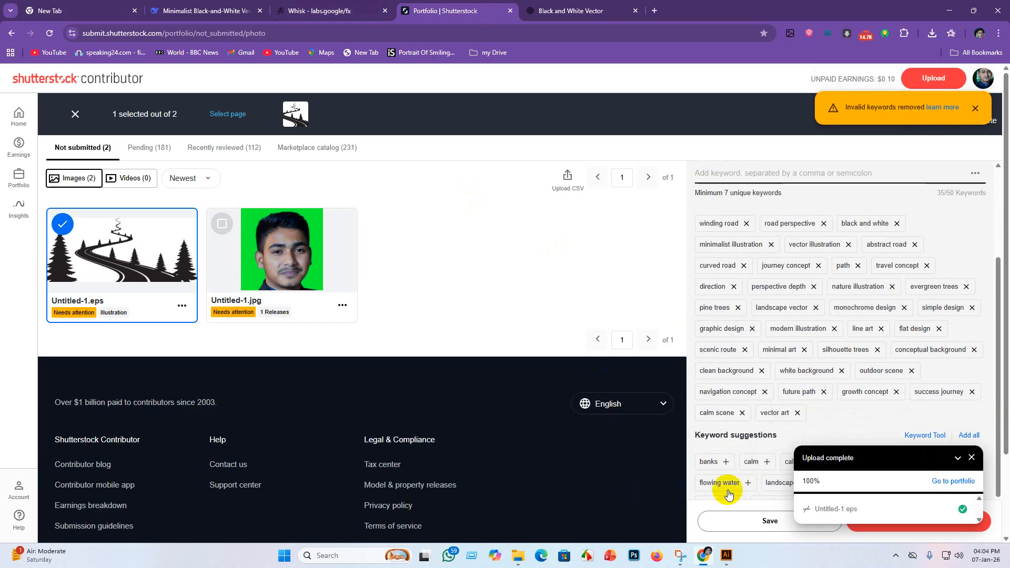
pyautogui.scroll(-3, 838, 363)
pyautogui.click(769, 522)
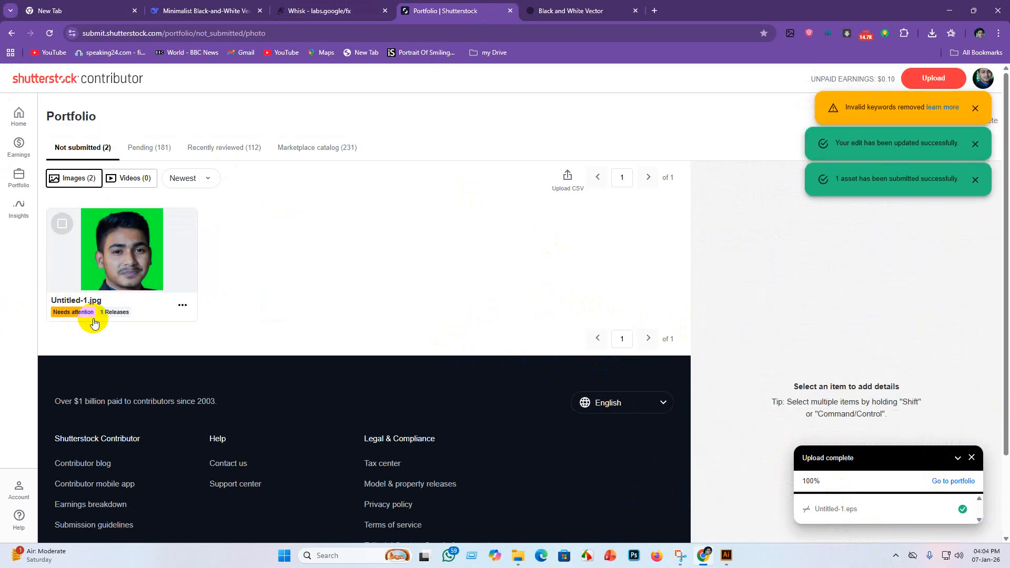
# Step: Look through Shutterstock's pending images to find the submitted forest road artwork
pyautogui.click(147, 149)
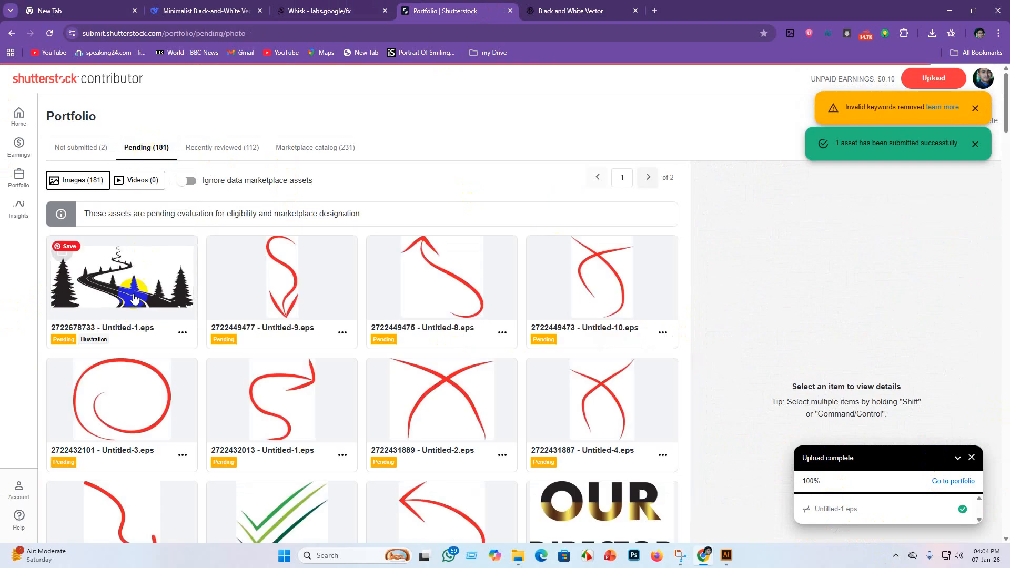
pyautogui.scroll(-5, 101, 266)
pyautogui.scroll(5, 316, 235)
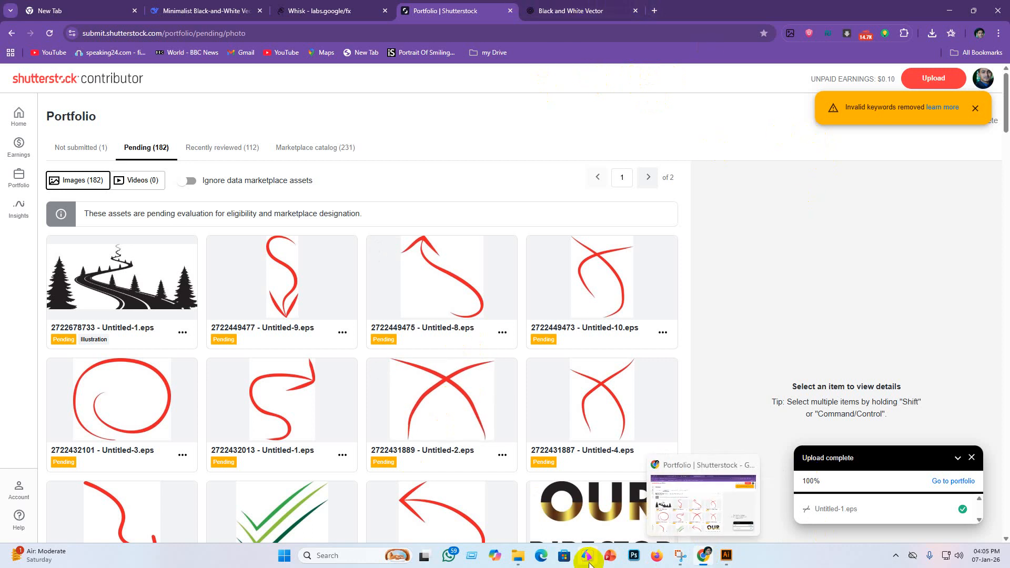
# Step: Switch to Firefox with the contributor's profile and open the Adobe Stock uploaded files page
pyautogui.click(656, 557)
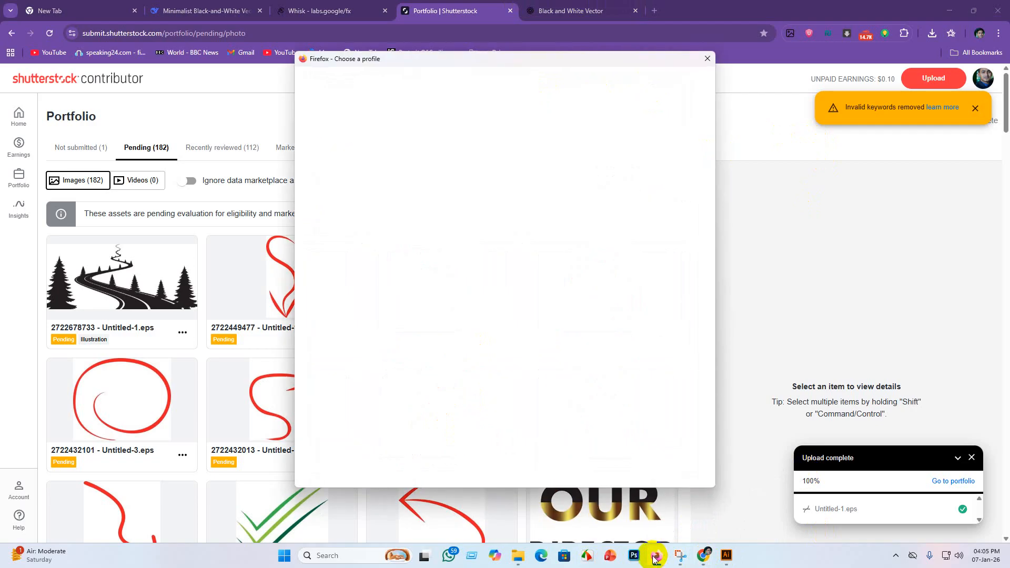
pyautogui.click(387, 250)
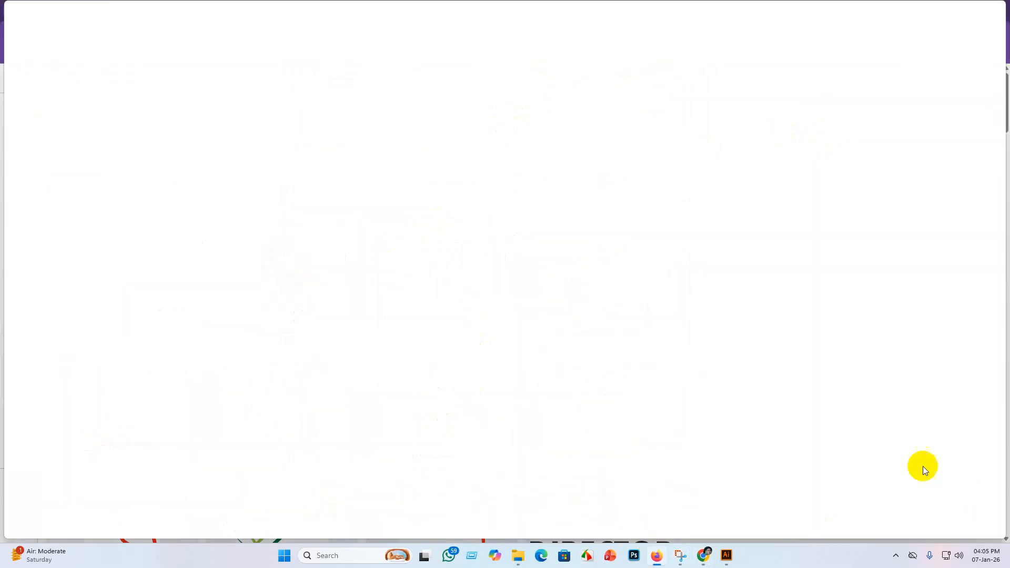
pyautogui.click(299, 344)
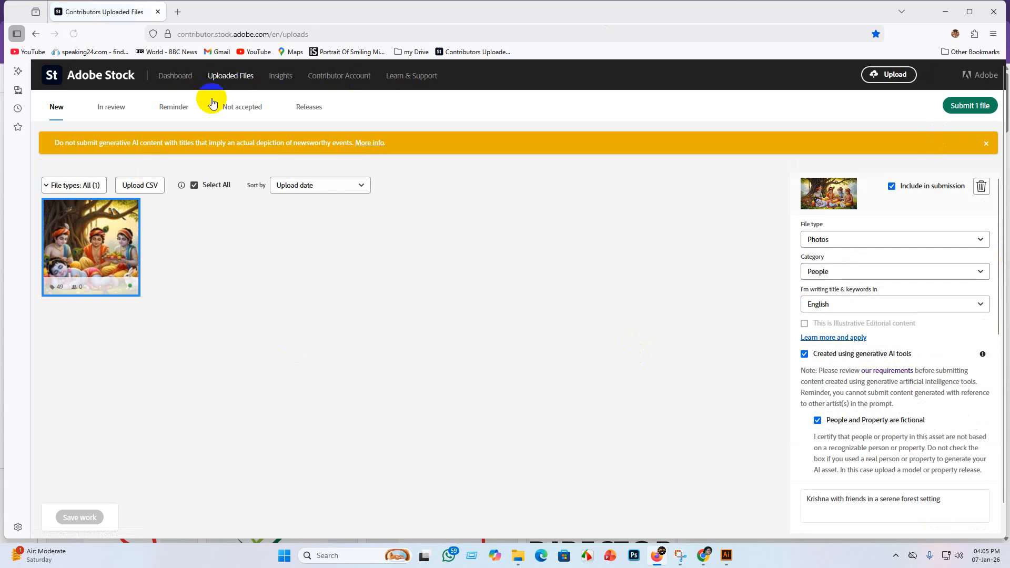
# Step: Upload the EPS file Untitled-1 from the "for market place" folder under ai work > vactor to Adobe Stock
pyautogui.click(884, 75)
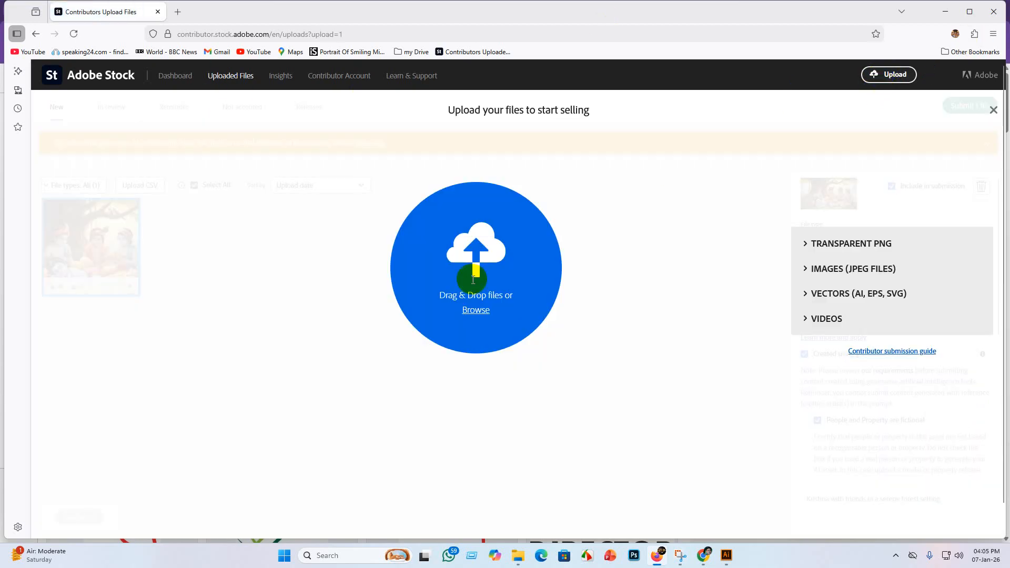
pyautogui.click(482, 315)
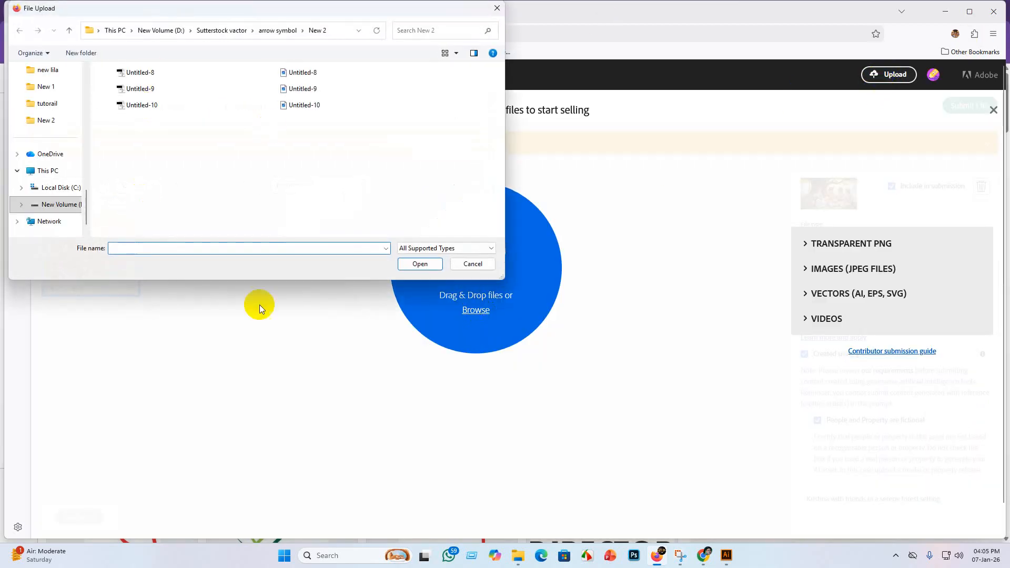
pyautogui.scroll(1, 42, 103)
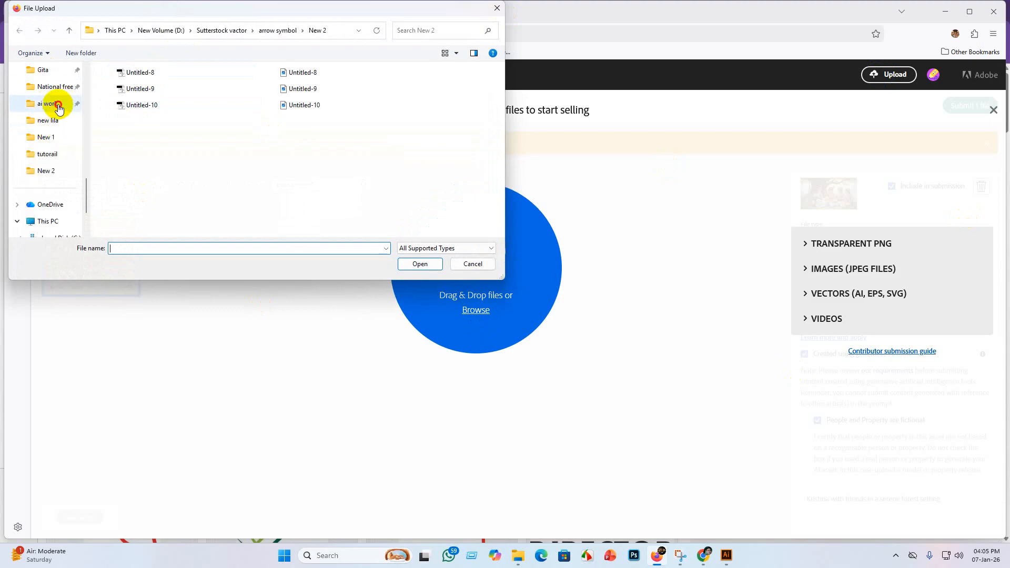
pyautogui.click(53, 103)
pyautogui.doubleClick(150, 90)
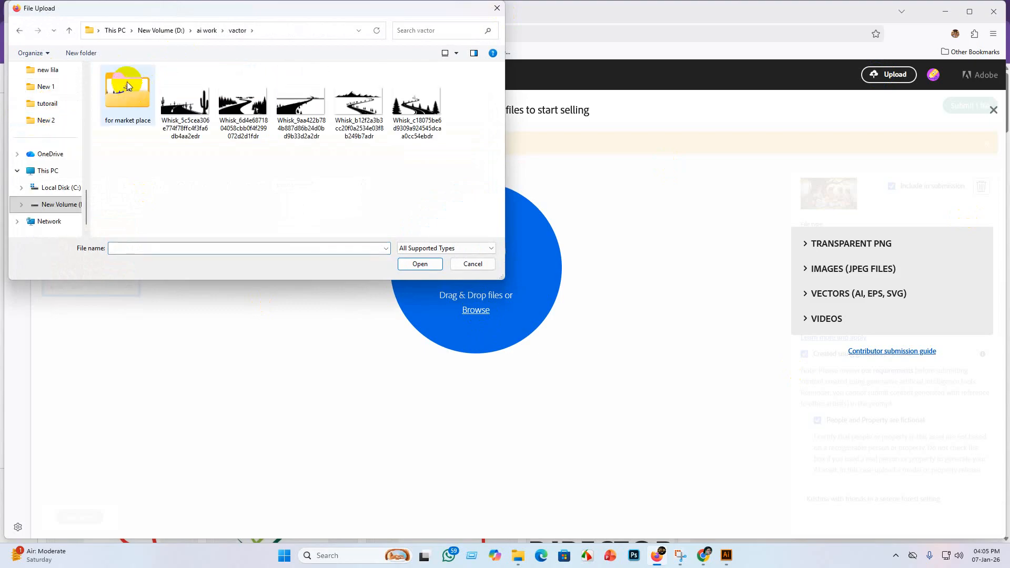
pyautogui.doubleClick(127, 89)
pyautogui.click(127, 100)
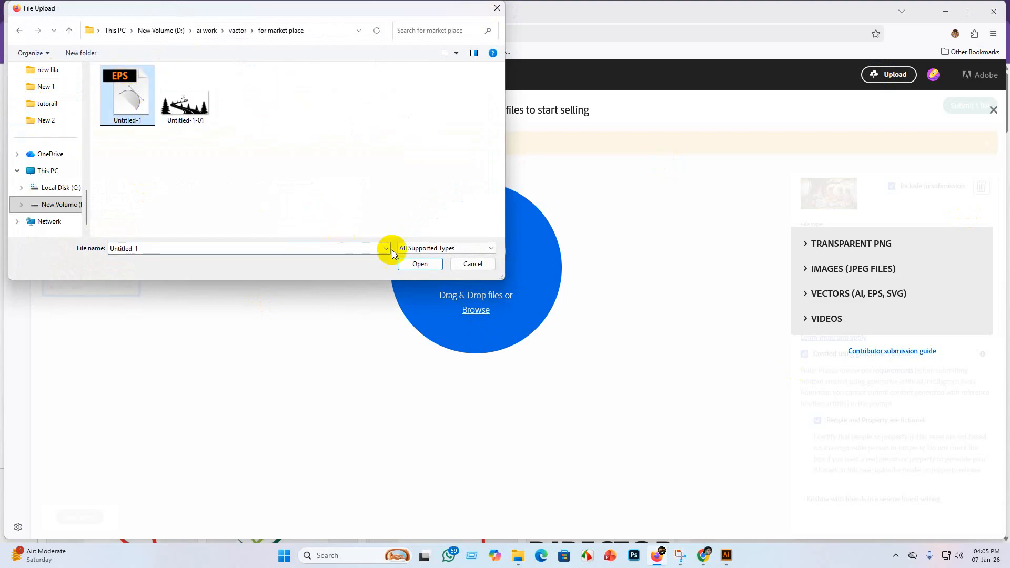
pyautogui.click(406, 263)
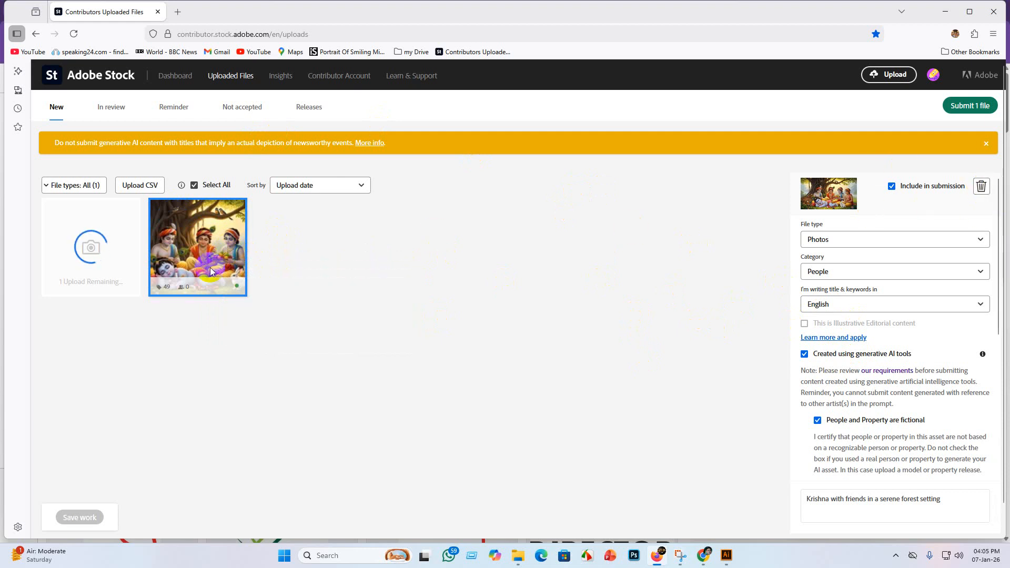
# Step: Delete the Krishna forest photo from the new Adobe Stock uploads and confirm the deletion
pyautogui.click(980, 186)
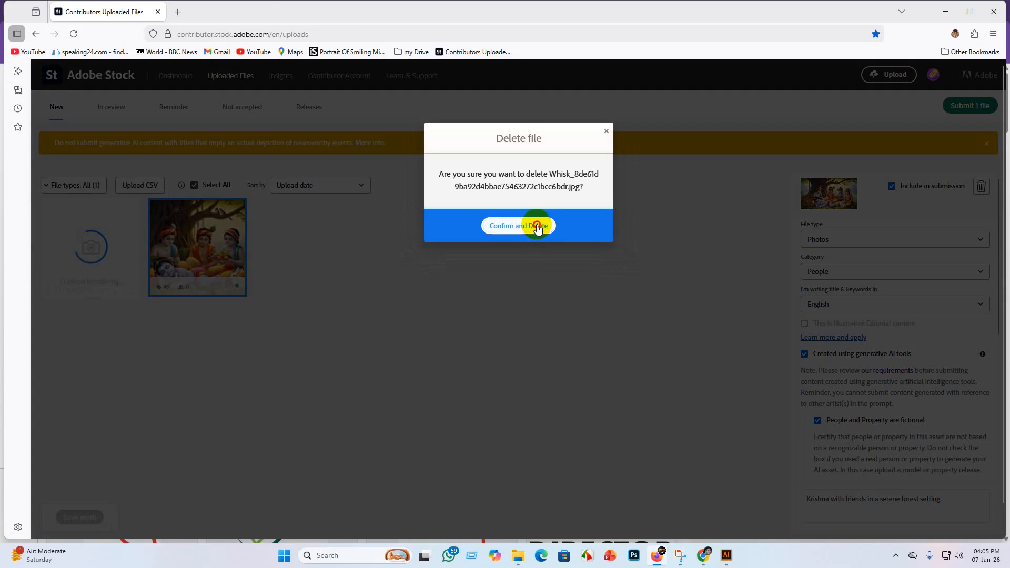
pyautogui.click(537, 226)
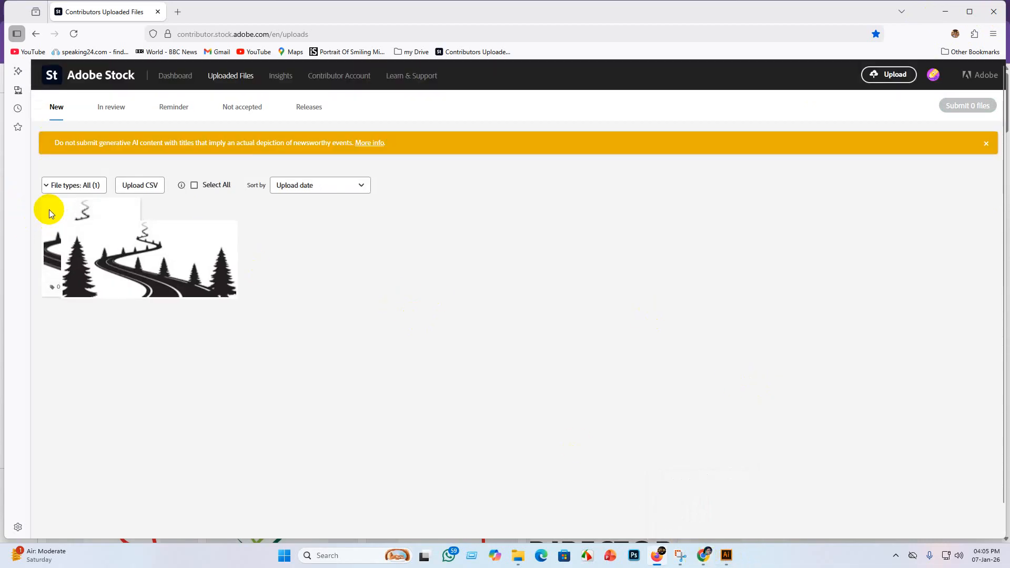
# Step: For the uploaded road vector, answer No to recognizable people or property, clear its prefilled title, and open the keywords for entry
pyautogui.click(49, 210)
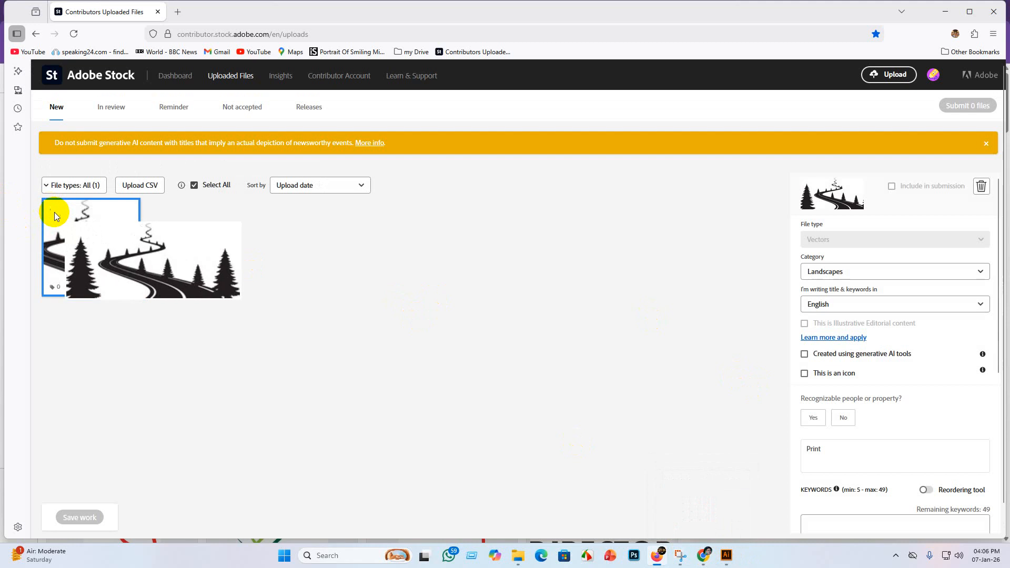
pyautogui.click(843, 419)
pyautogui.moveTo(831, 448); pyautogui.dragTo(773, 450)
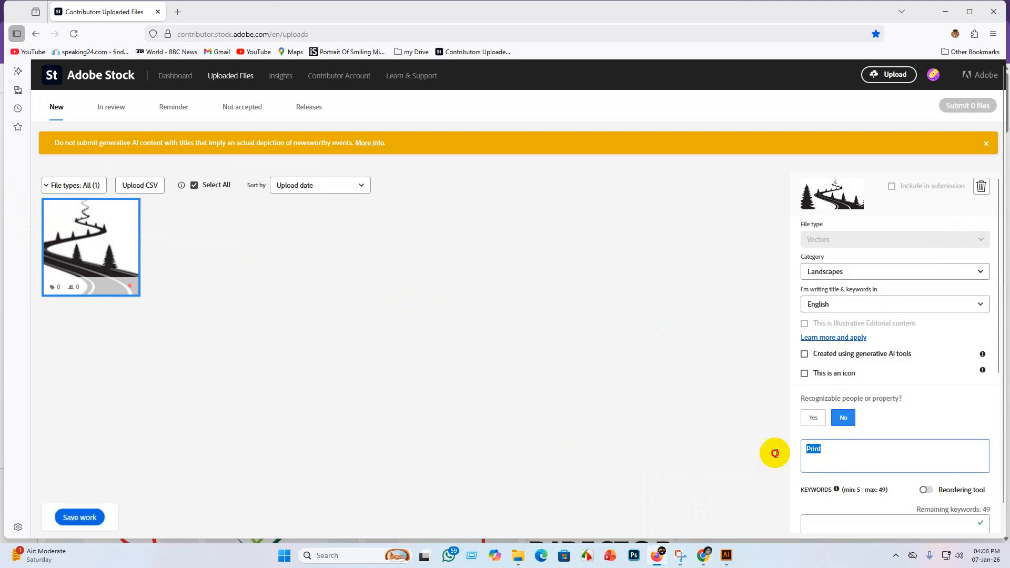
pyautogui.press('BackSpace')
pyautogui.scroll(-4, 842, 431)
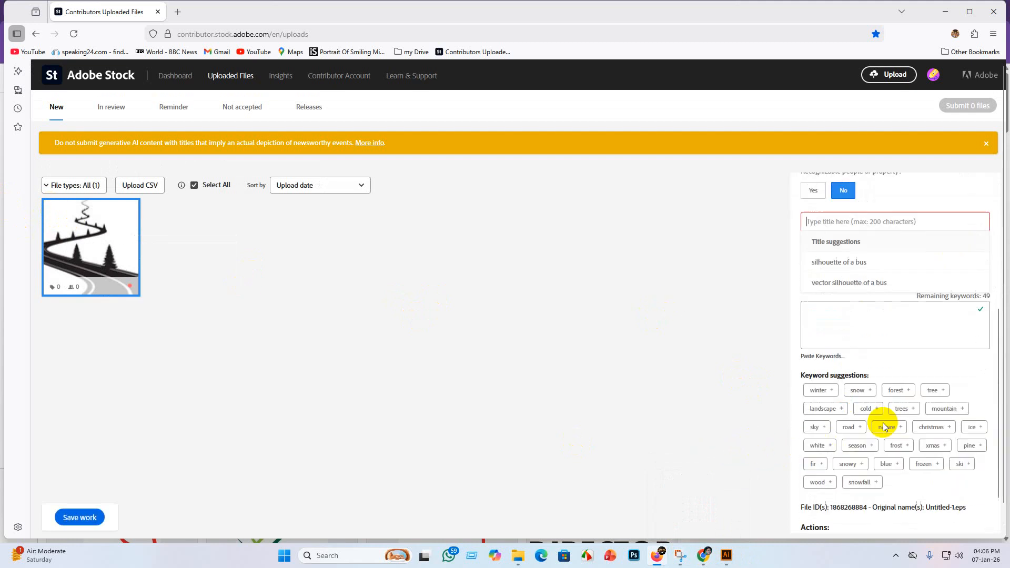
pyautogui.click(847, 334)
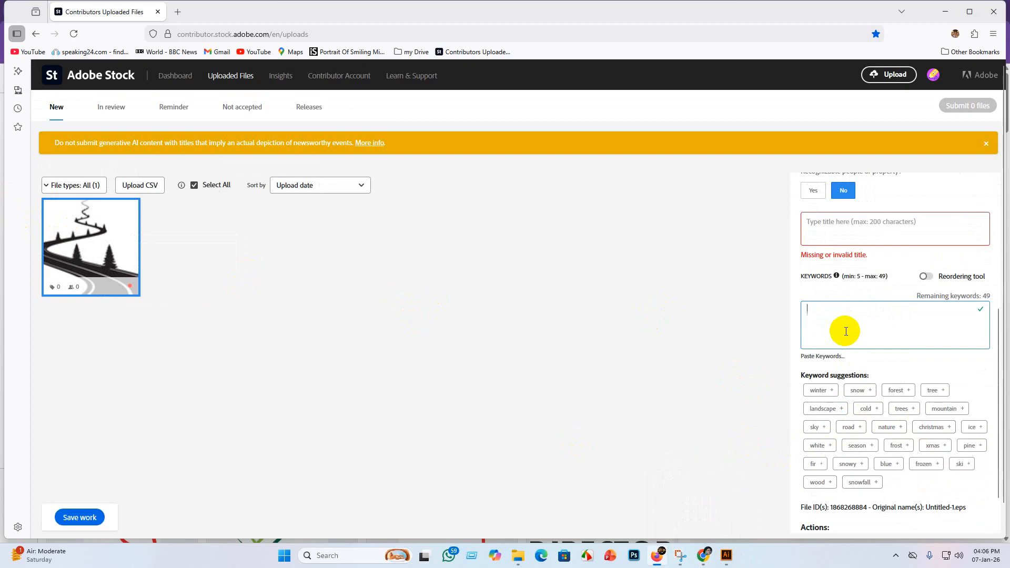
# Step: Paste the copied keyword list into the road vector's keywords, and copy the suggested title from the ChatGPT chat in Chrome
pyautogui.hotkey('ctrl', 'v')
pyautogui.scroll(3, 842, 320)
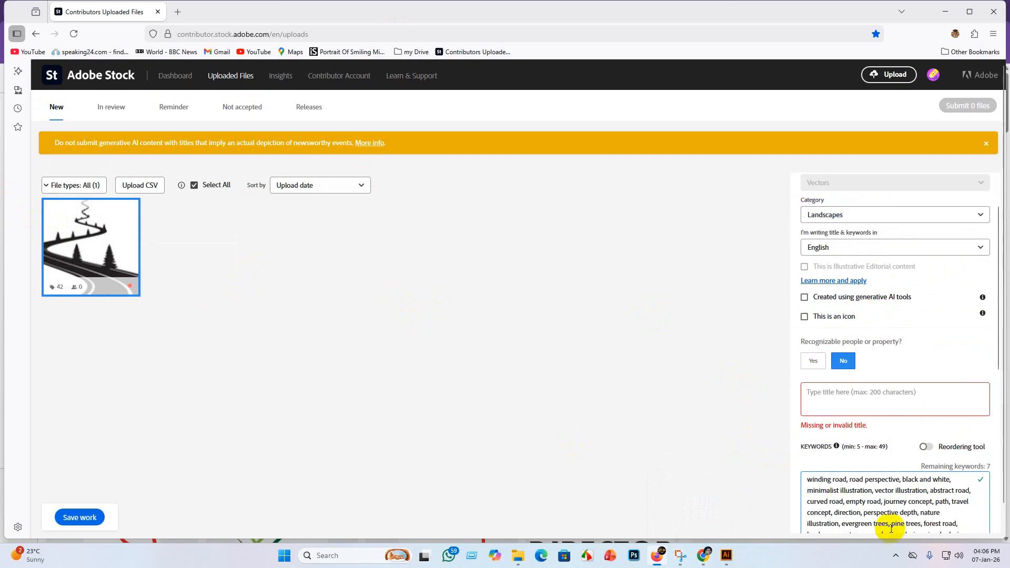
pyautogui.click(703, 555)
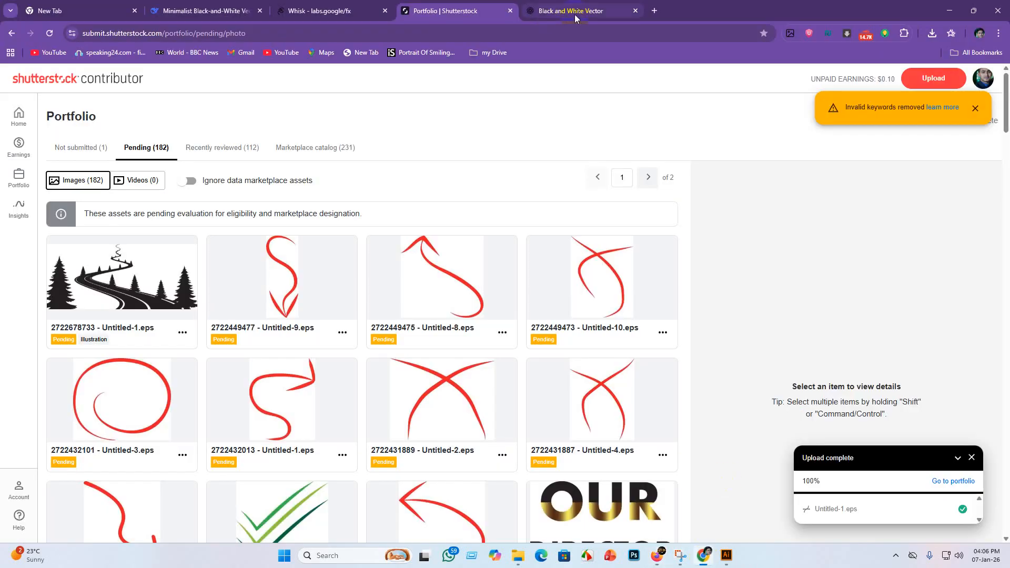
pyautogui.click(574, 14)
pyautogui.moveTo(371, 166); pyautogui.dragTo(714, 174)
pyautogui.hotkey('ctrl', 'c')
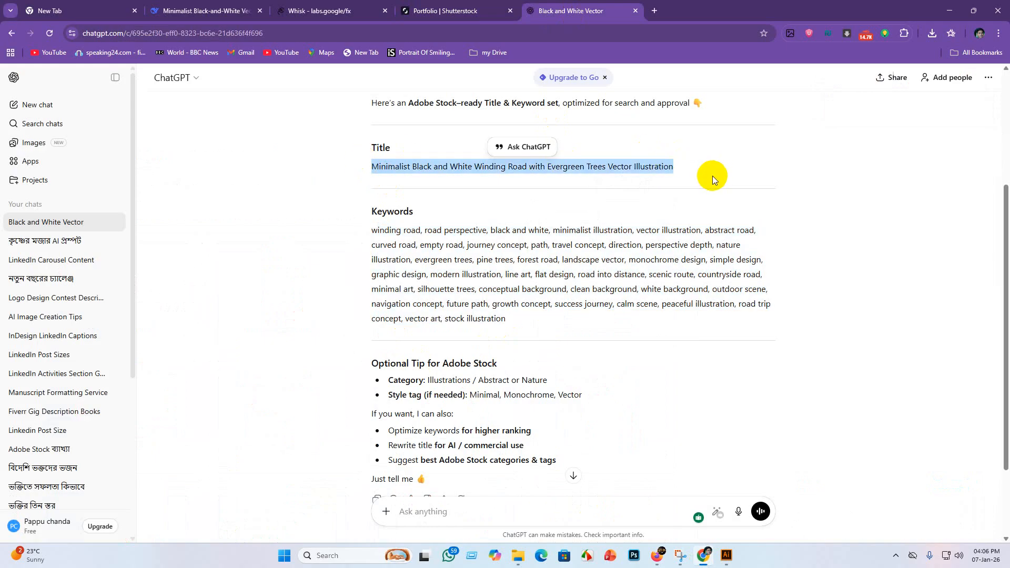
# Step: Back in Adobe Stock, title the vector "Minimalist Black and White Winding Road with Evergreen Trees Vector Illustration" and save the work
pyautogui.click(442, 11)
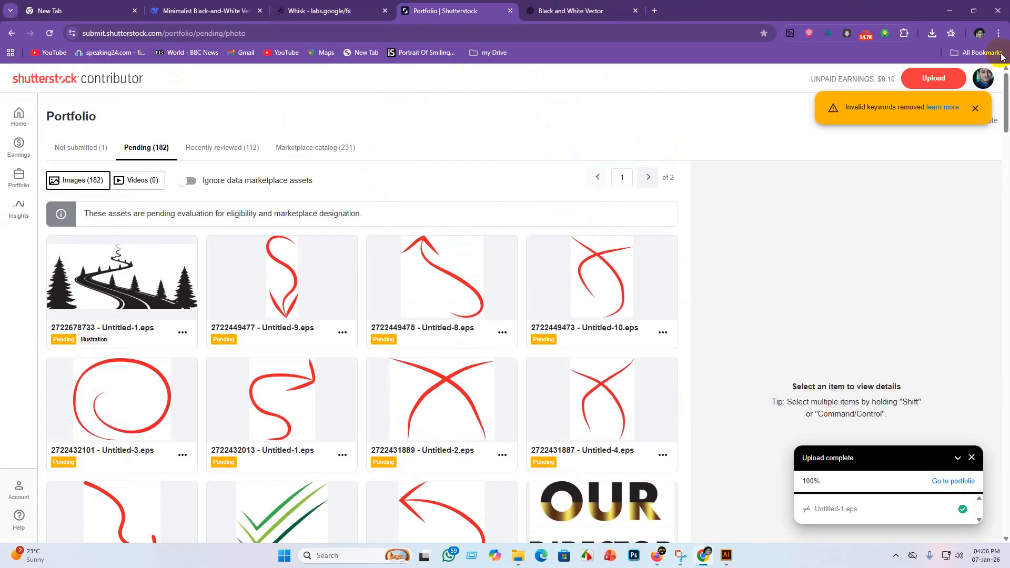
pyautogui.click(565, 11)
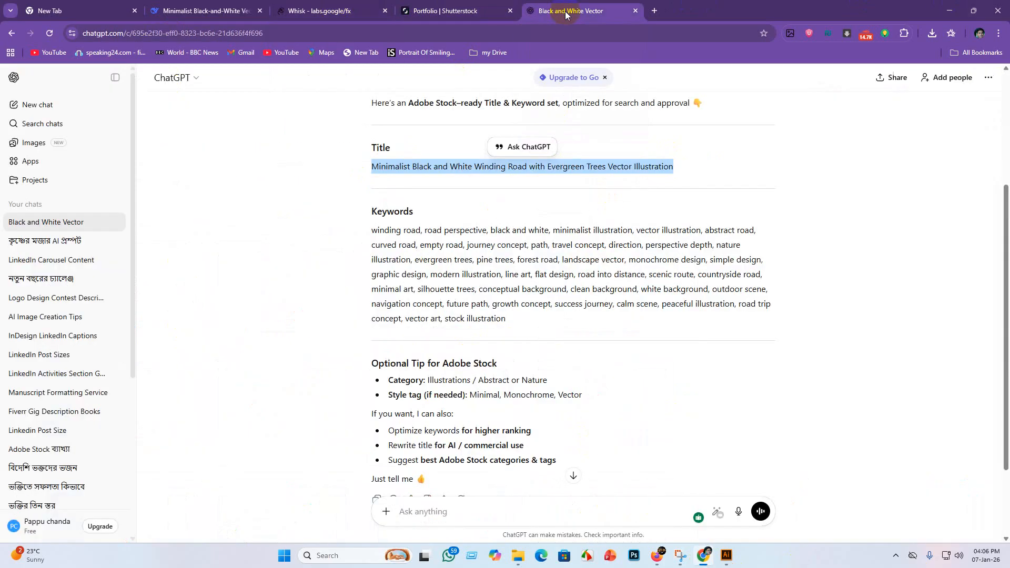
pyautogui.click(322, 11)
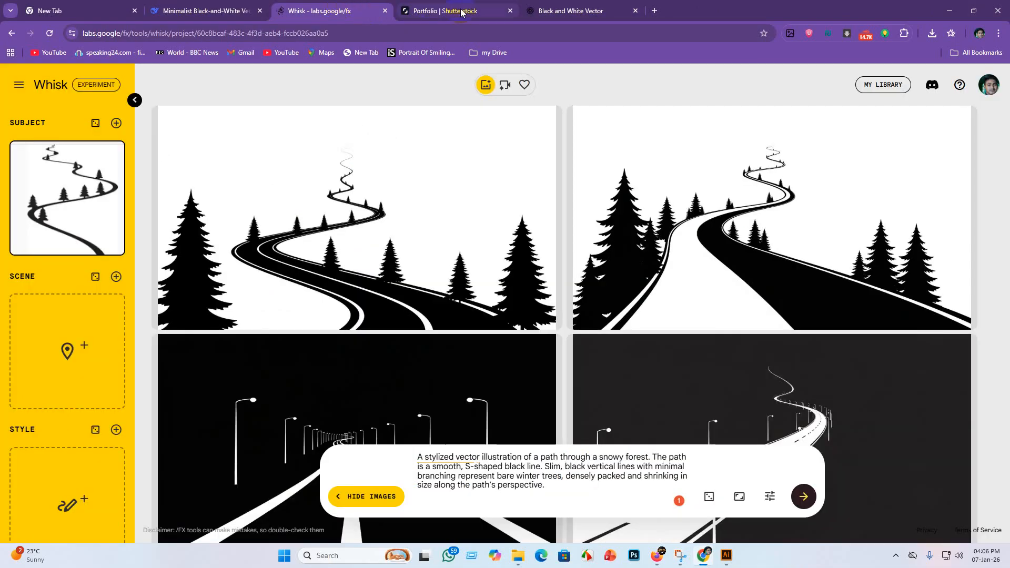
pyautogui.click(450, 11)
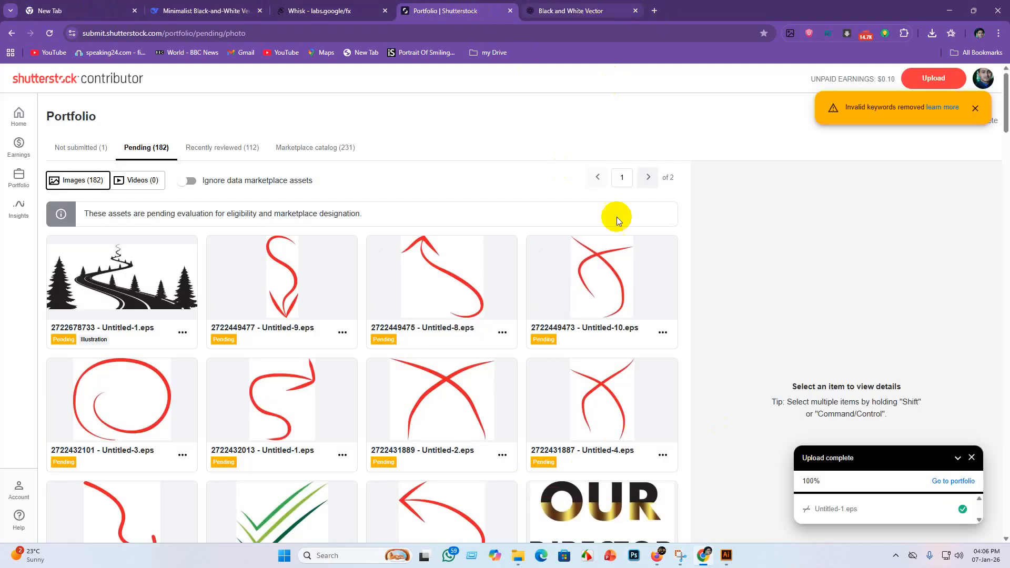
pyautogui.click(708, 557)
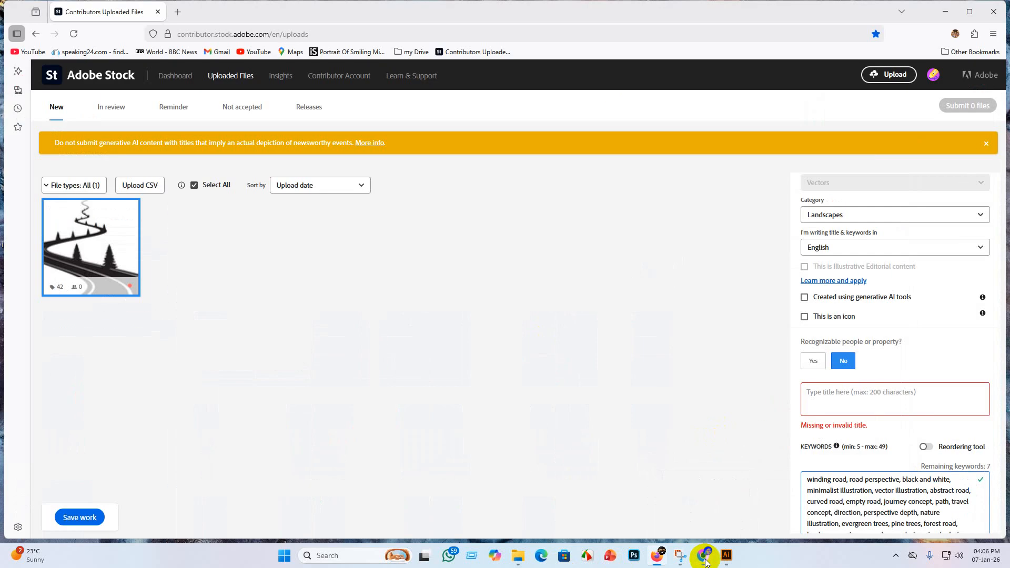
pyautogui.click(832, 402)
pyautogui.hotkey('ctrl', 'v')
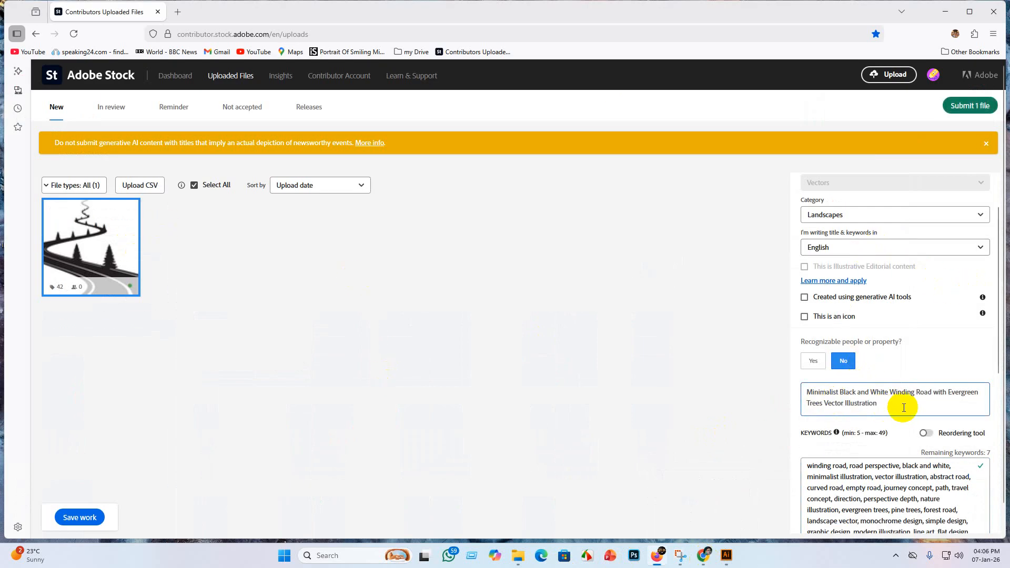
pyautogui.click(77, 521)
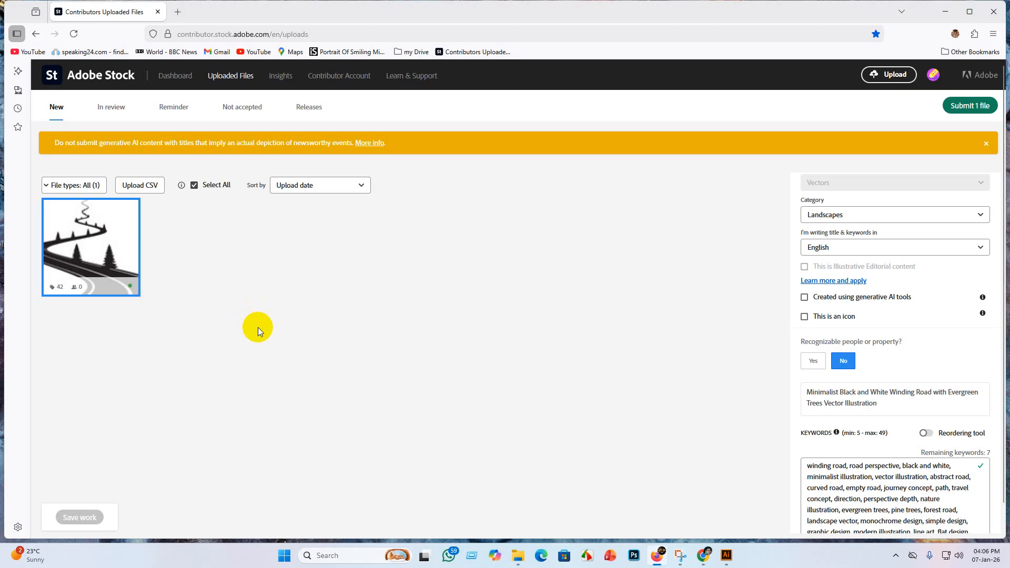
# Step: Submit the road vector for review, accepting both terms and completing the human verification by choosing the cat image
pyautogui.click(973, 107)
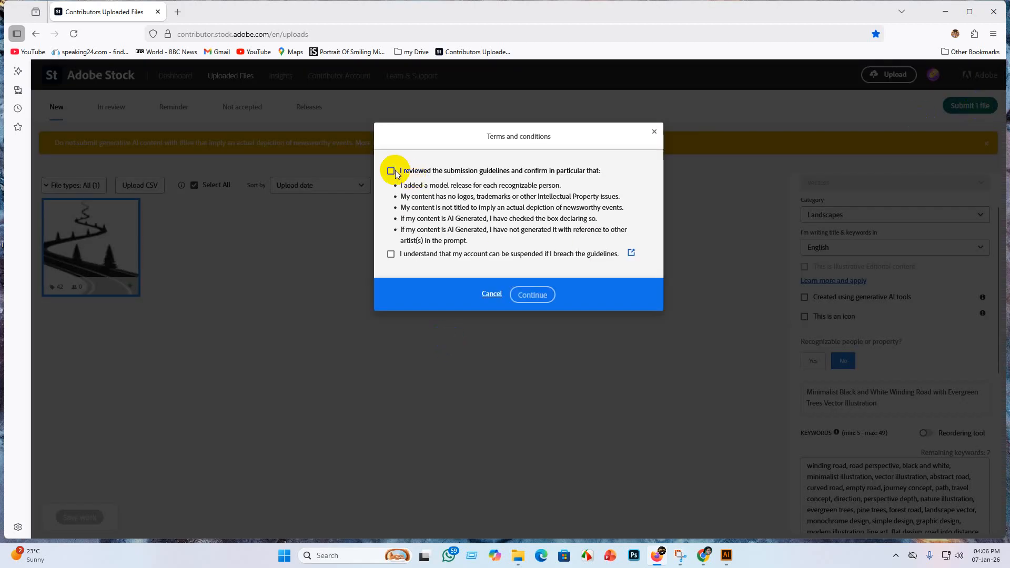
pyautogui.click(390, 254)
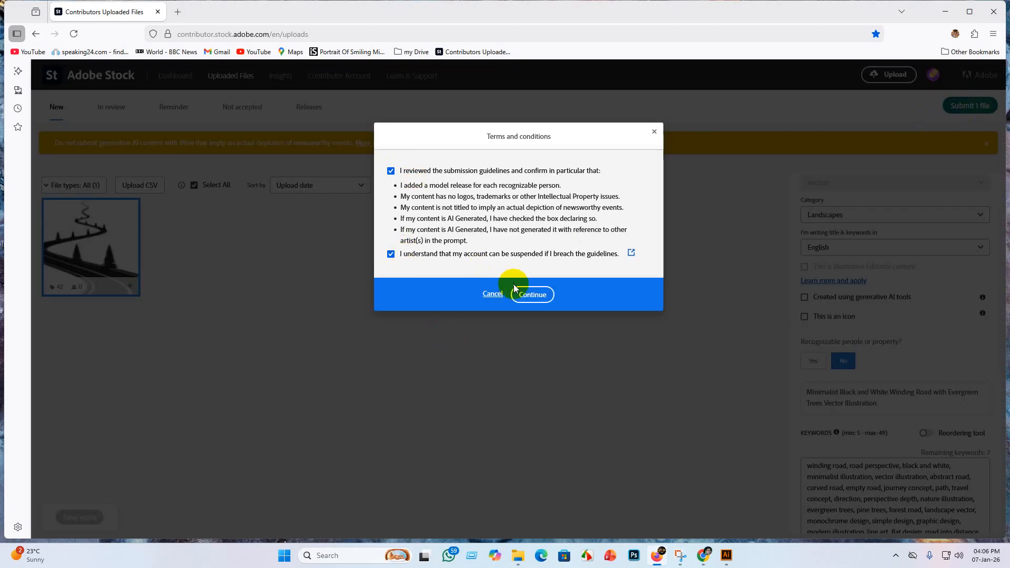
pyautogui.click(527, 296)
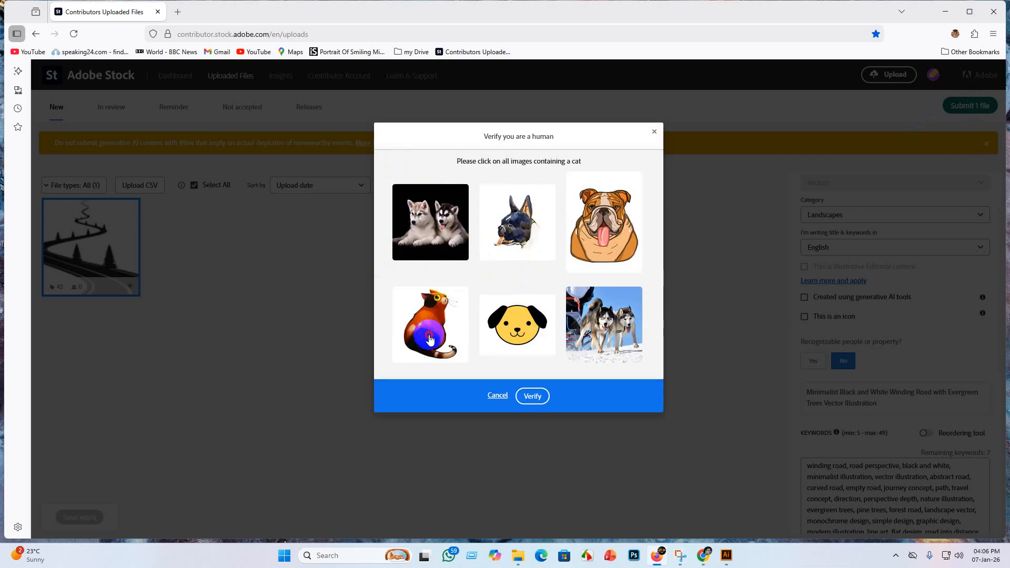
pyautogui.click(428, 334)
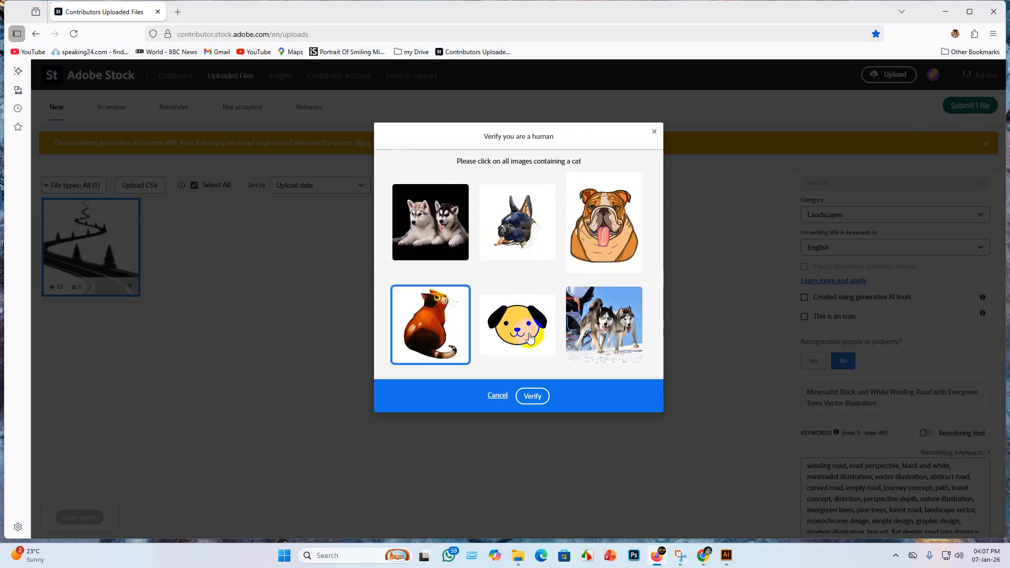
pyautogui.click(532, 397)
pyautogui.click(518, 262)
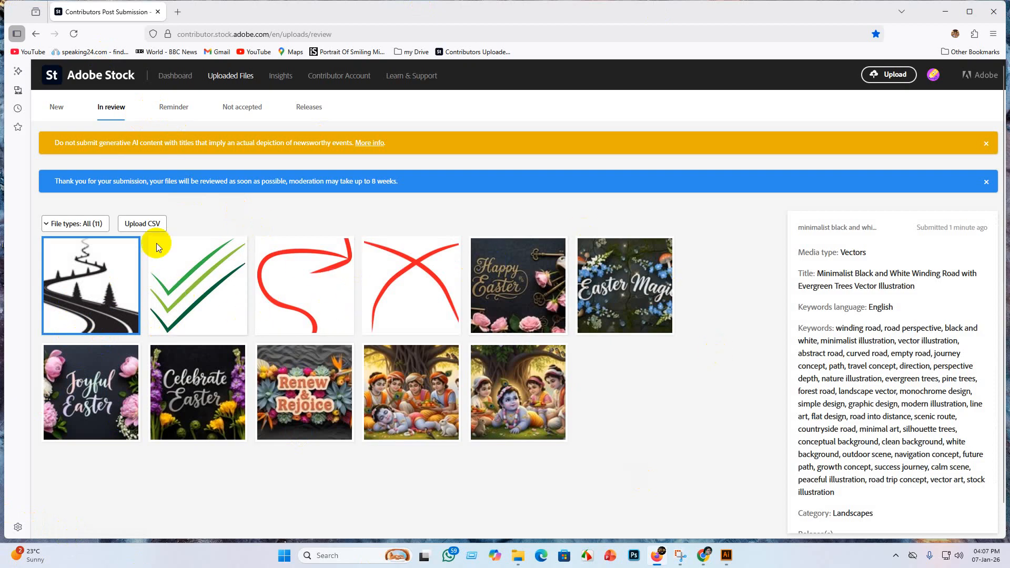
# Step: Review the accepted artwork in the portfolio on the contributor dashboard
pyautogui.click(164, 75)
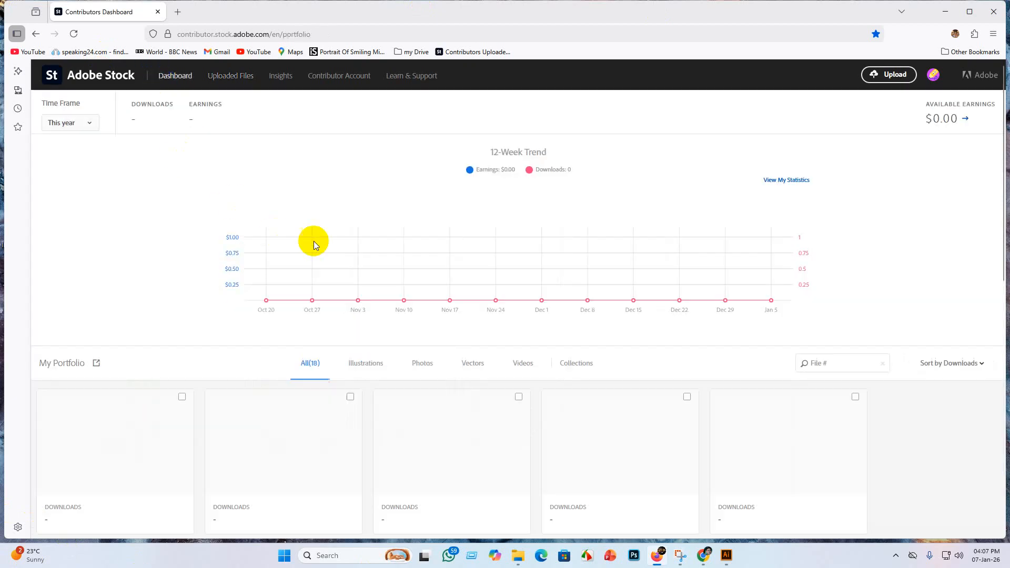
pyautogui.scroll(-7, 383, 295)
pyautogui.scroll(3, 451, 283)
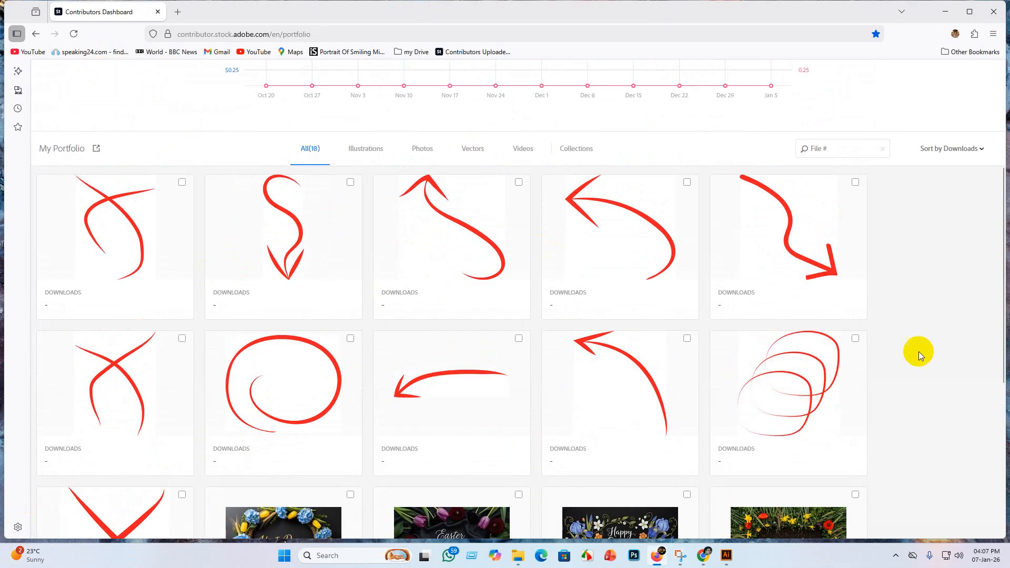
pyautogui.scroll(-3, 175, 297)
pyautogui.scroll(2, 158, 271)
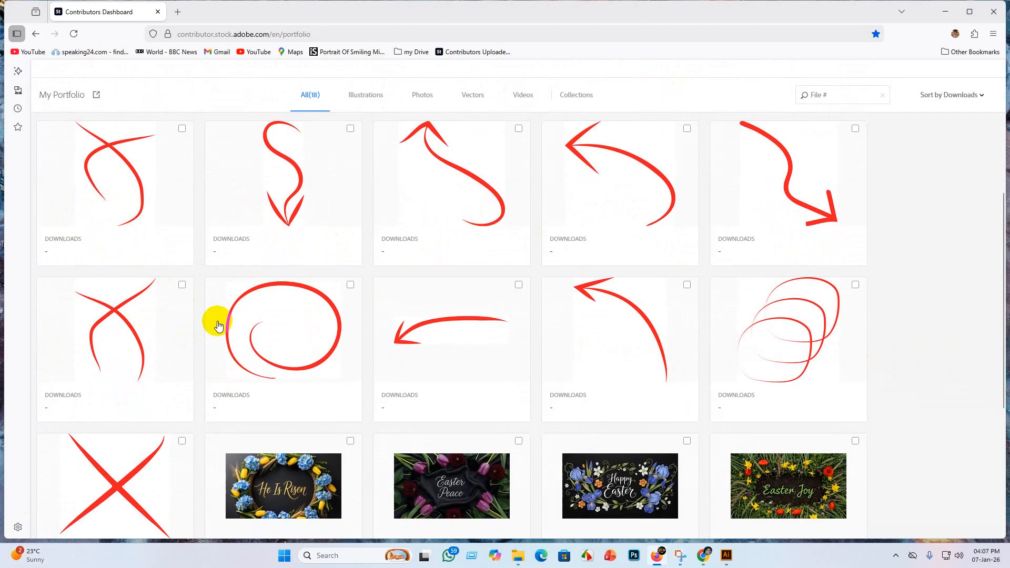
# Step: Switch to Illustrator and create a new document 4000 px wide and 4000 px high
pyautogui.click(945, 17)
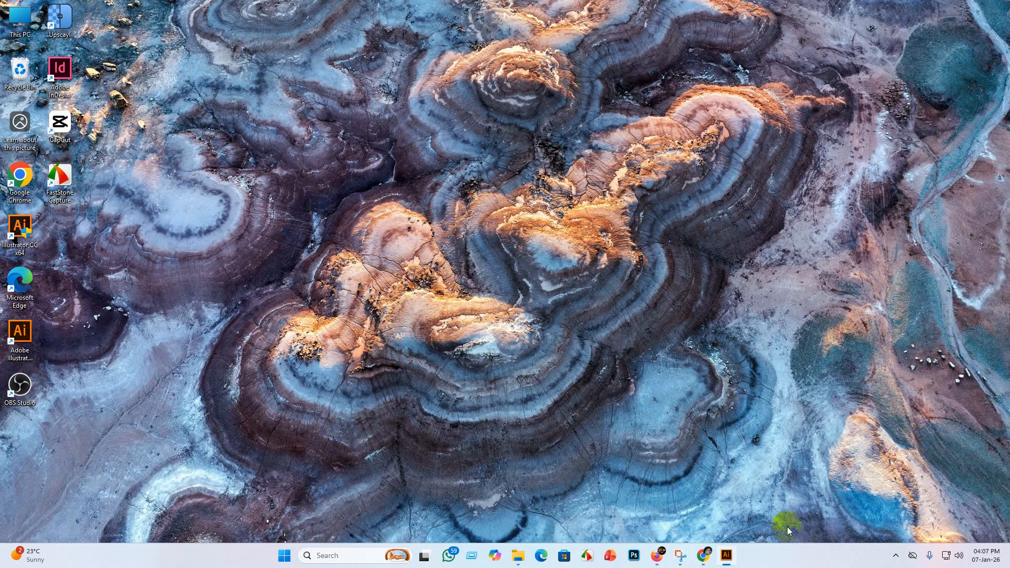
pyautogui.click(725, 555)
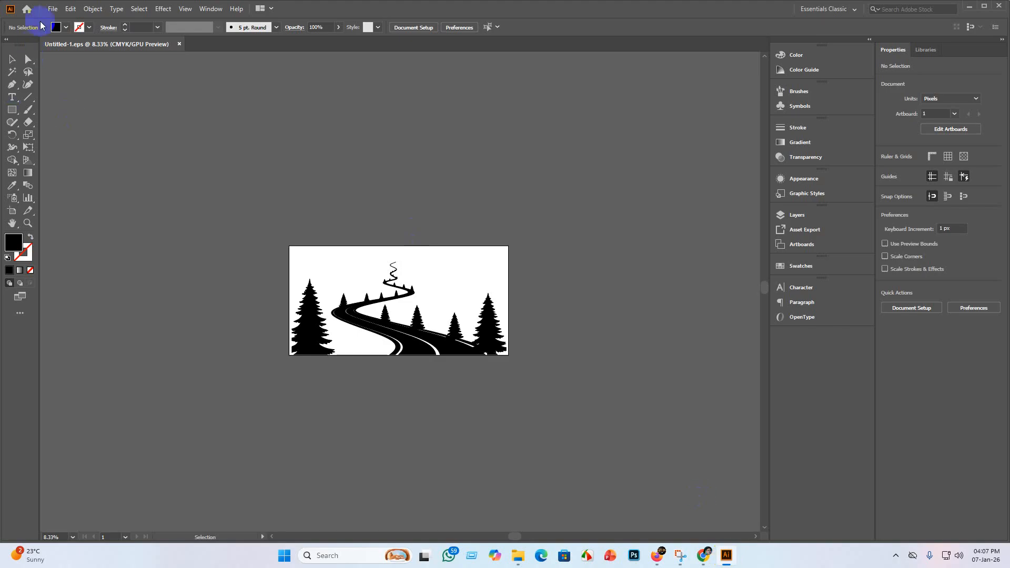
pyautogui.click(53, 9)
pyautogui.click(85, 21)
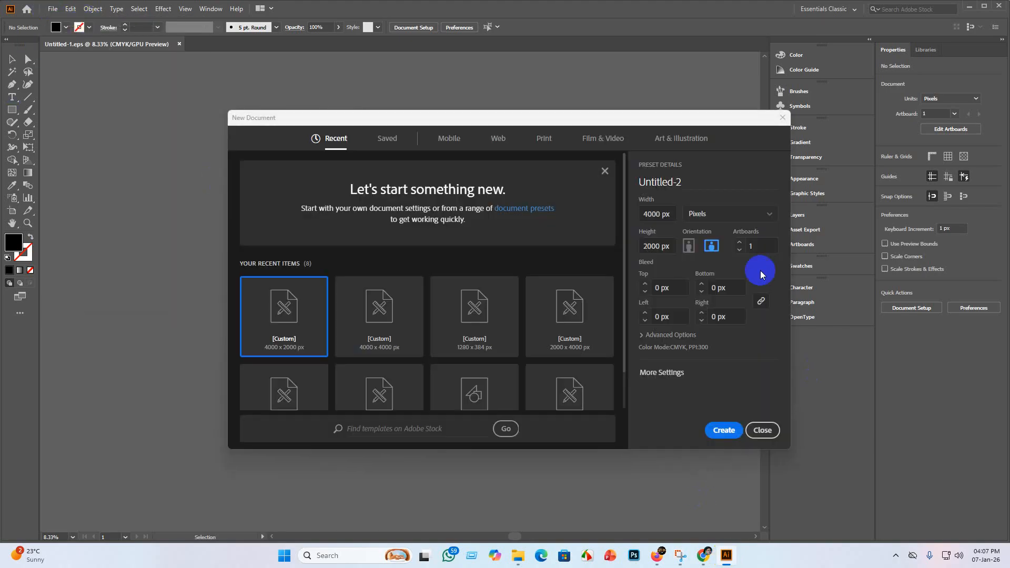
pyautogui.doubleClick(662, 246)
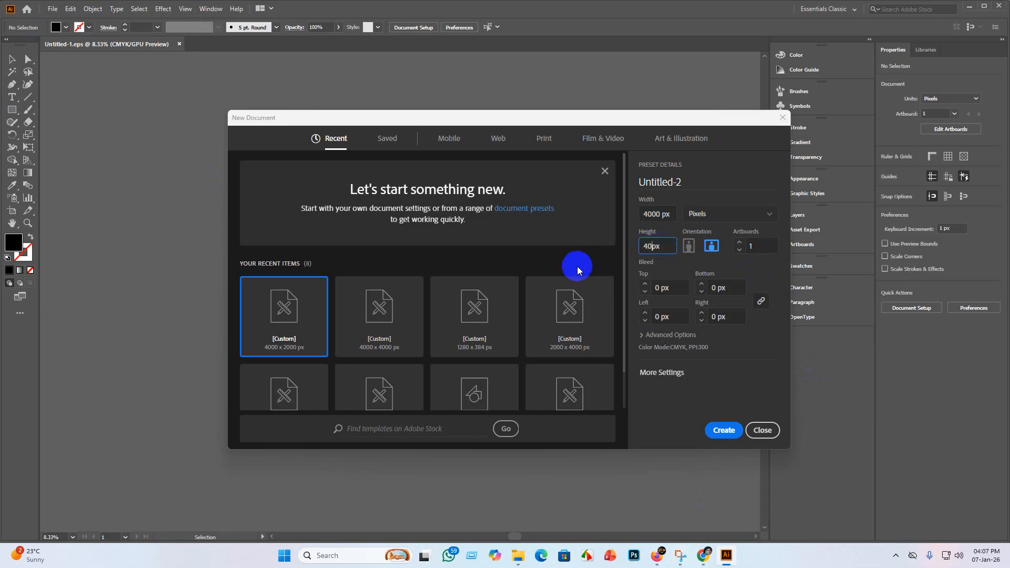
pyautogui.press('Return')
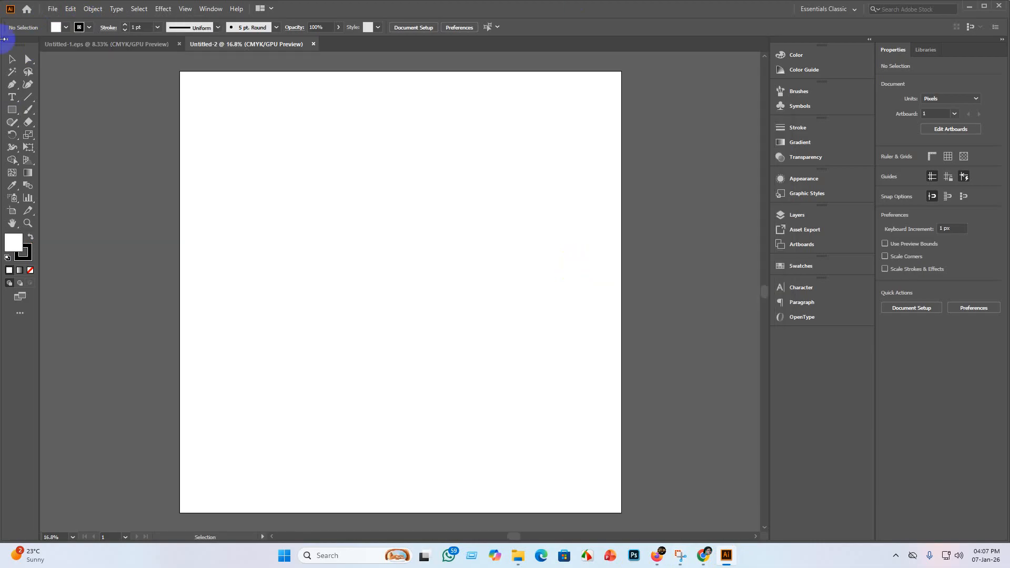
# Step: Draw a freehand S-shaped curve about 2534 by 2641 px across the artboard with the Pencil tool
pyautogui.click(9, 123)
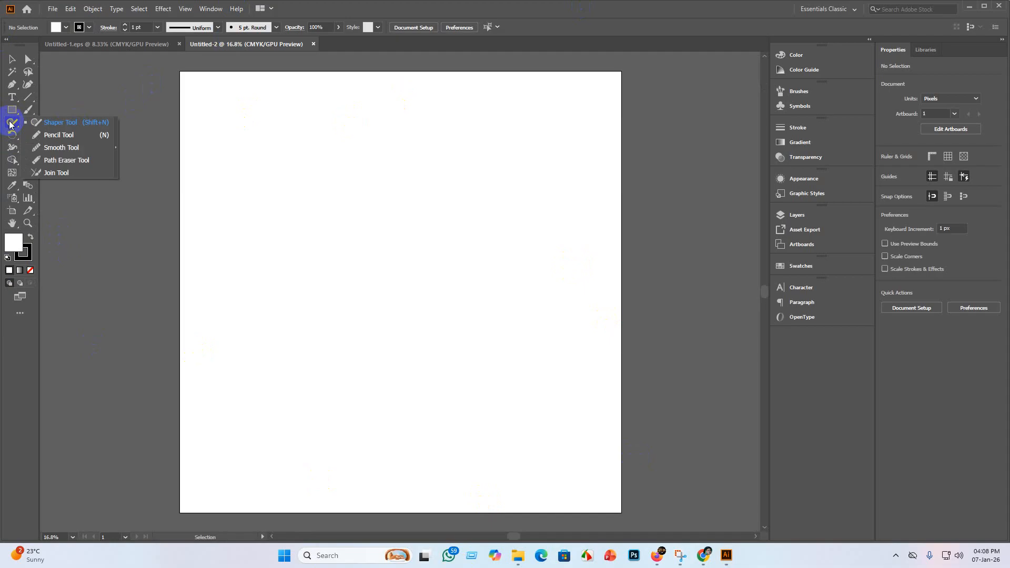
pyautogui.click(39, 135)
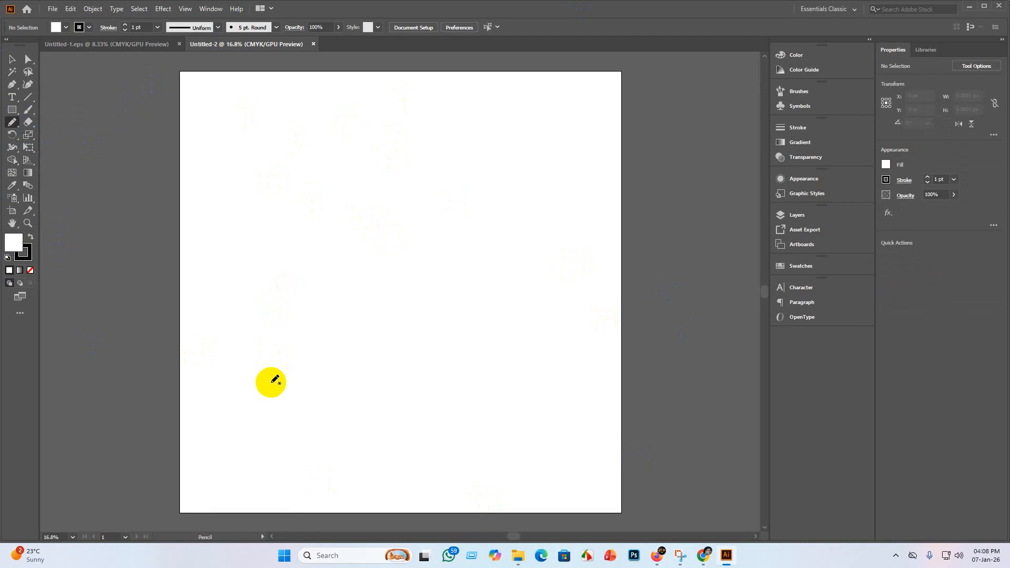
pyautogui.moveTo(270, 382)
pyautogui.mouseDown()
pyautogui.moveTo(421, 287)
pyautogui.moveTo(481, 111)
pyautogui.moveTo(547, 90)
pyautogui.mouseUp()
pyautogui.click(12, 60)
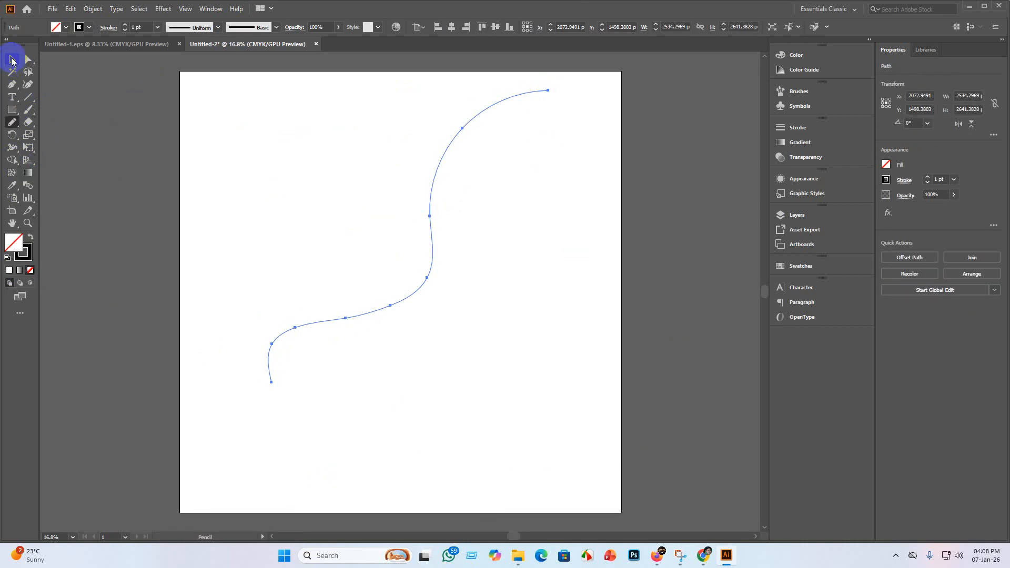
# Step: Draw a V-shaped arrowhead about 969 by 843 px with the Pencil tool at the curve's lower end
pyautogui.click(12, 122)
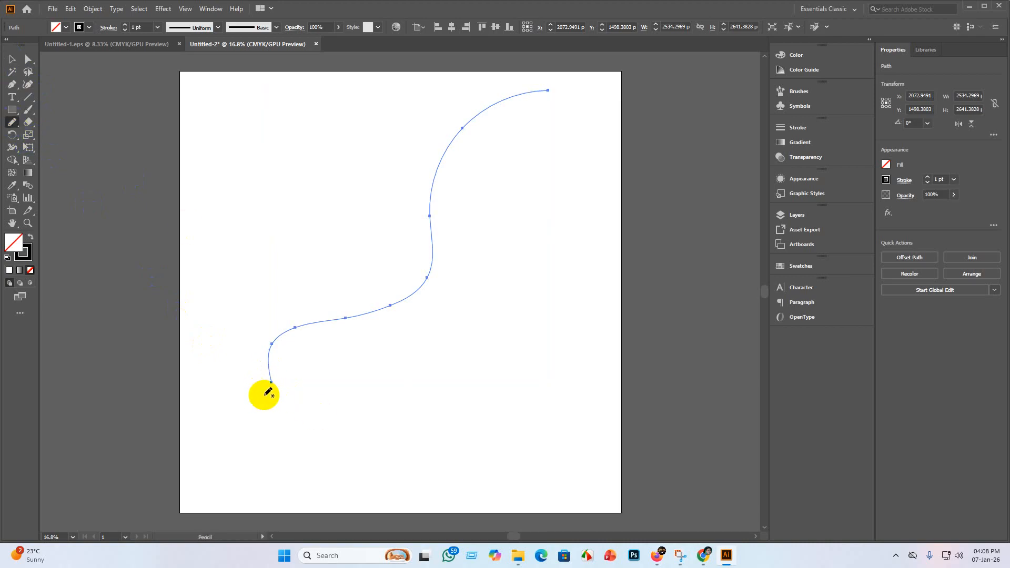
pyautogui.moveTo(266, 403); pyautogui.dragTo(234, 310)
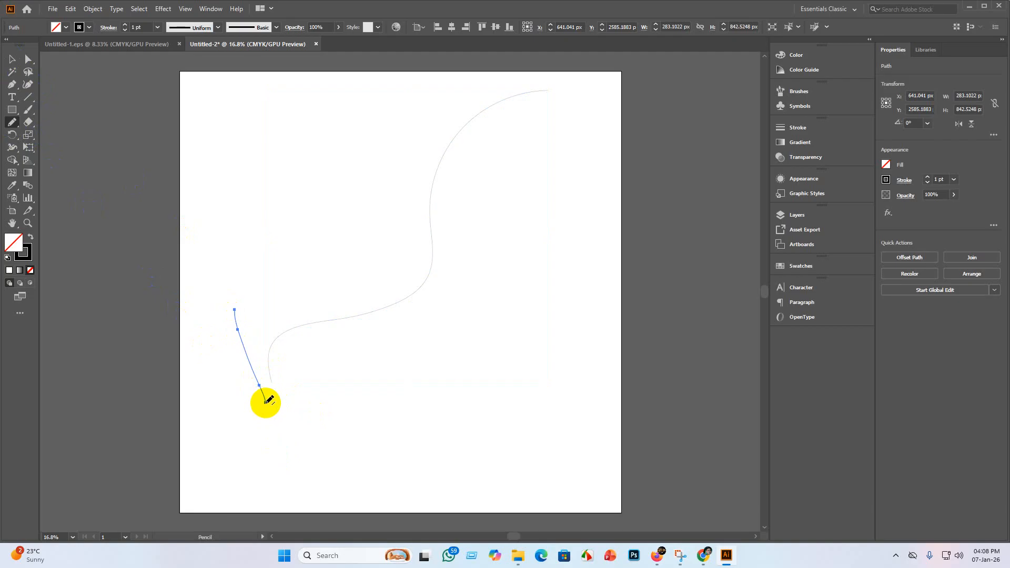
pyautogui.moveTo(265, 402); pyautogui.dragTo(341, 339)
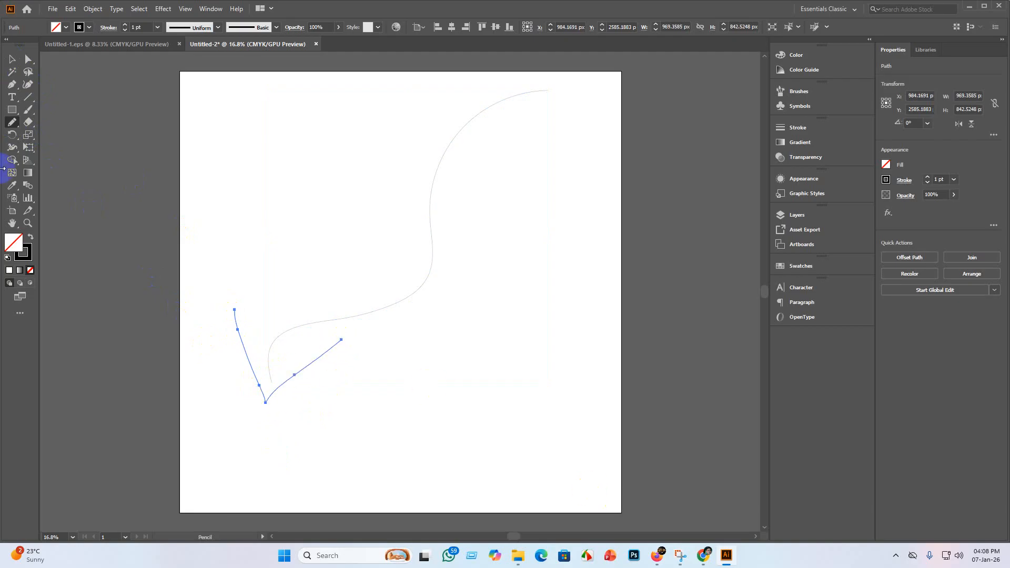
# Step: Move the S-shaped curve so its lower end meets the tip of the arrowhead
pyautogui.click(14, 60)
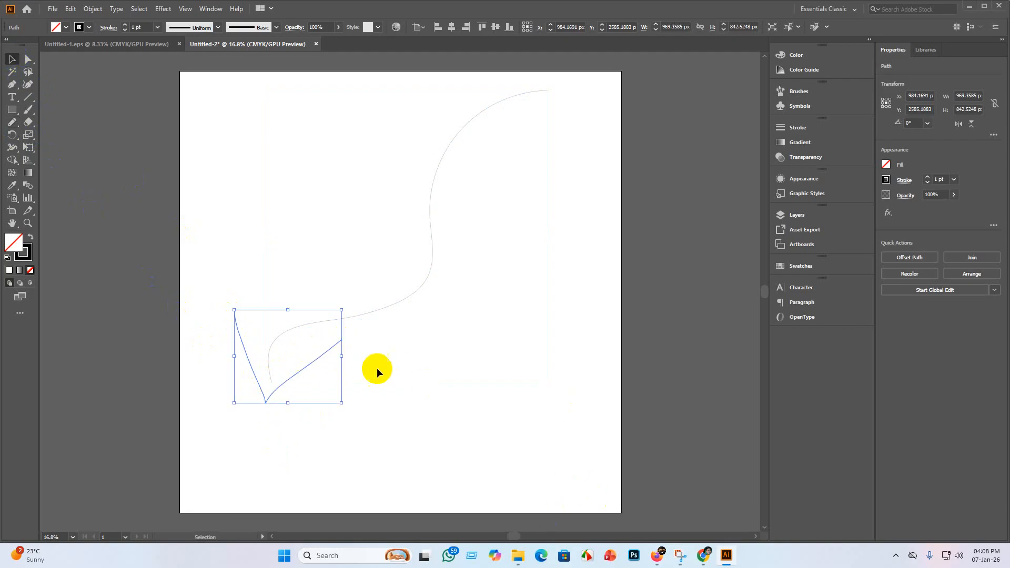
pyautogui.scroll(4, 346, 397)
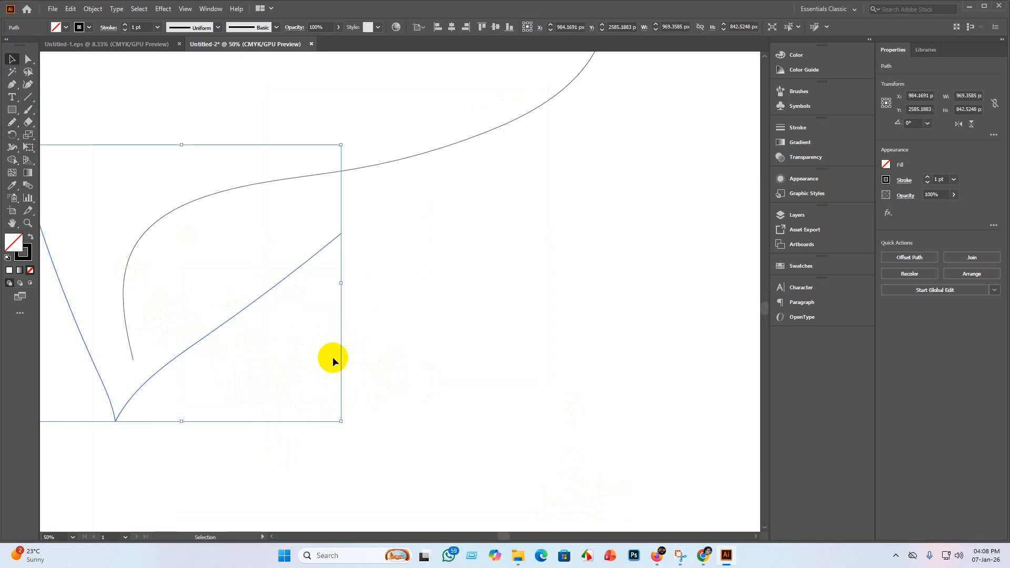
pyautogui.click(236, 496)
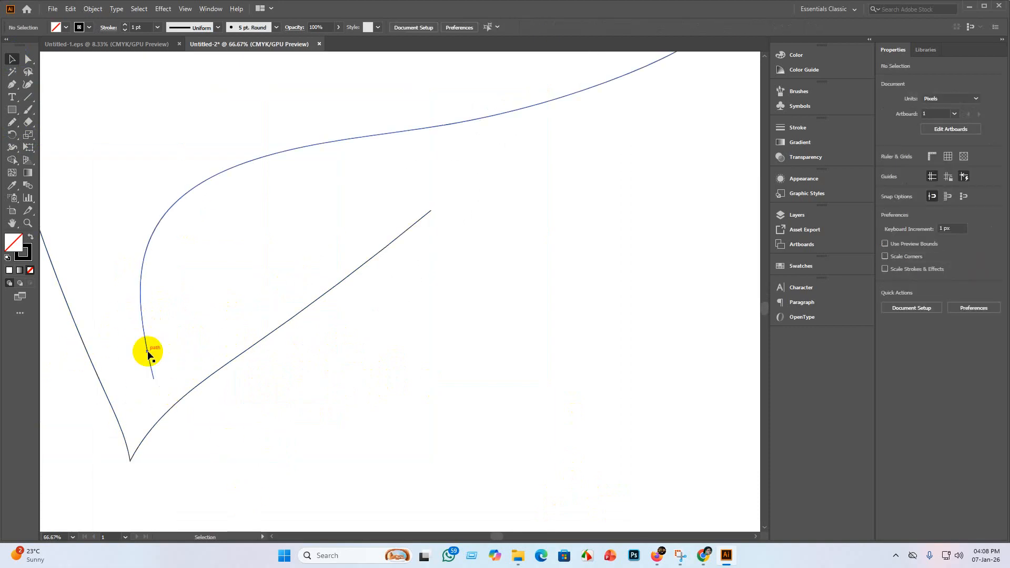
pyautogui.moveTo(147, 355); pyautogui.dragTo(127, 436)
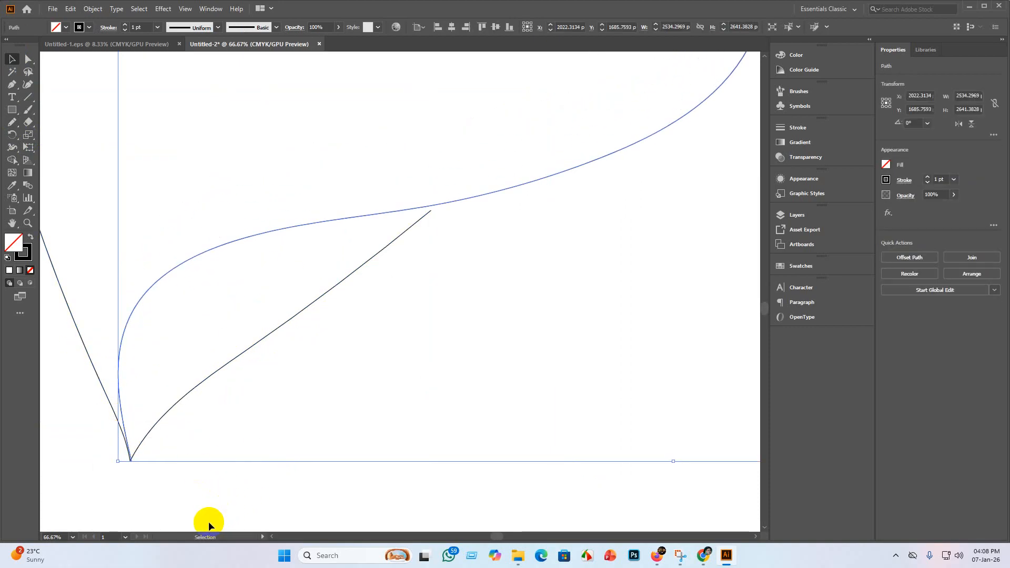
pyautogui.scroll(-3, 200, 514)
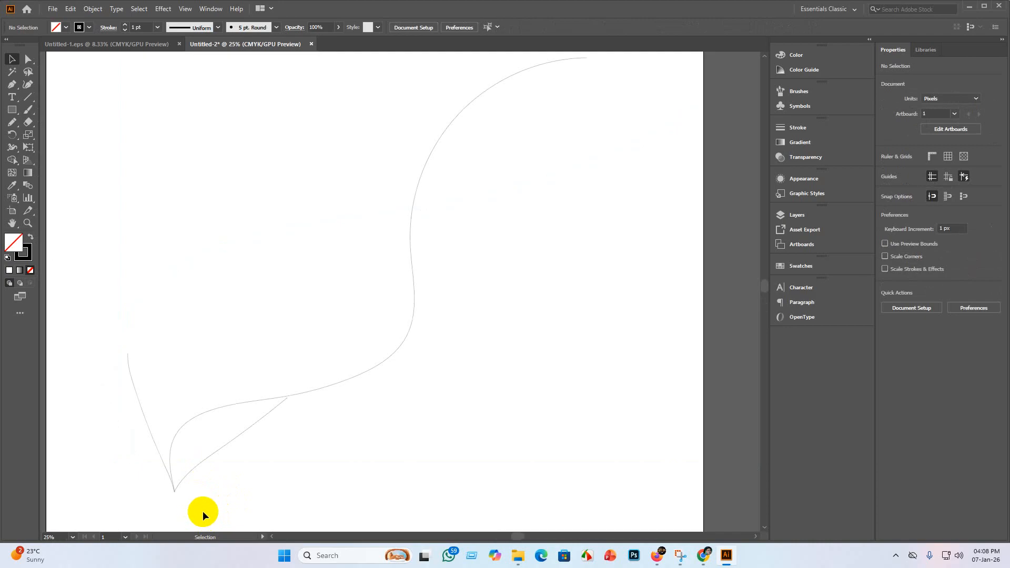
# Step: Rotate the V-shaped arrowhead clockwise and move its tip onto the lower bend of the S-shaped curve
pyautogui.click(196, 468)
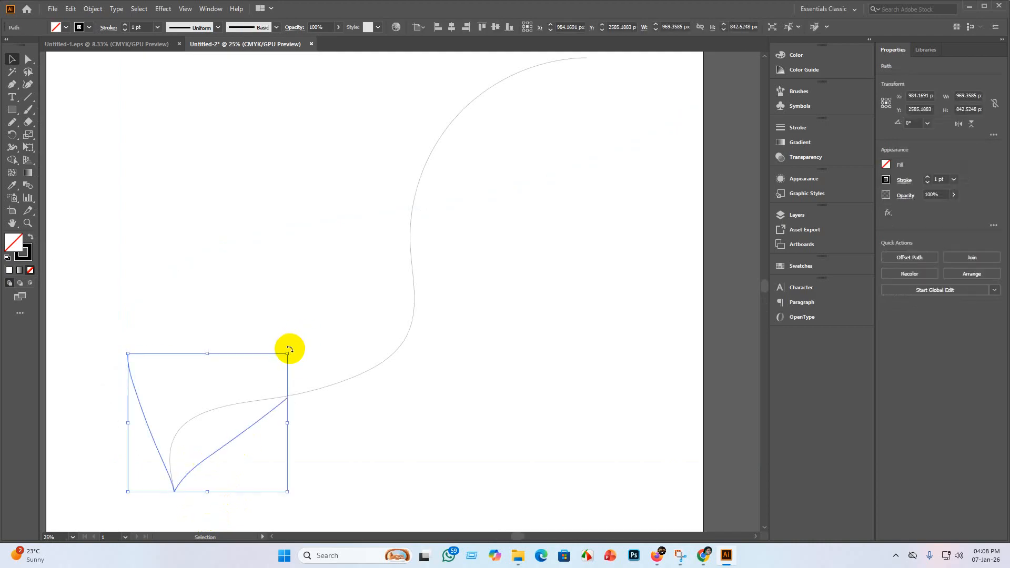
pyautogui.moveTo(289, 348); pyautogui.dragTo(300, 361)
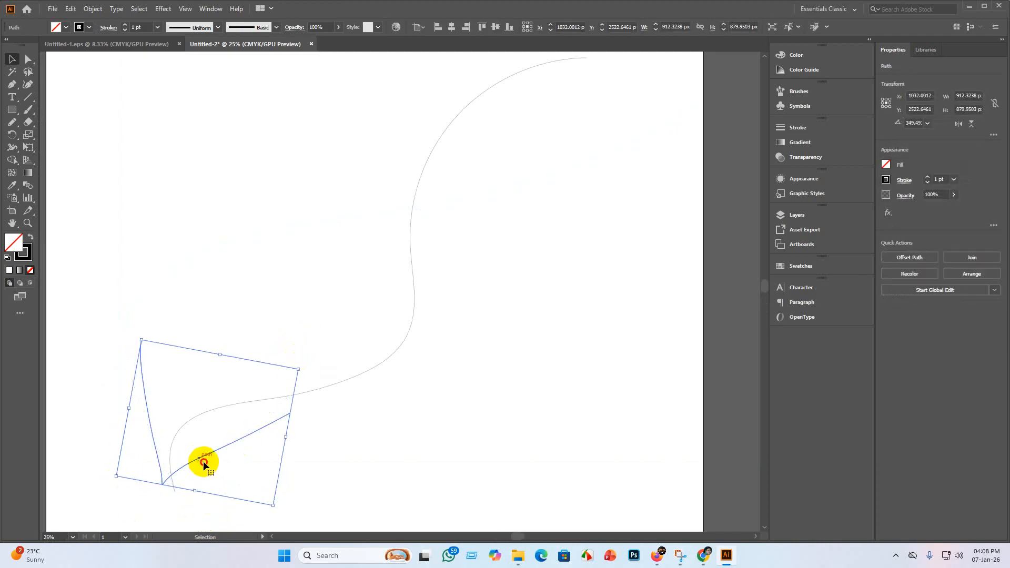
pyautogui.moveTo(182, 471); pyautogui.dragTo(189, 436)
pyautogui.moveTo(188, 438); pyautogui.dragTo(188, 437)
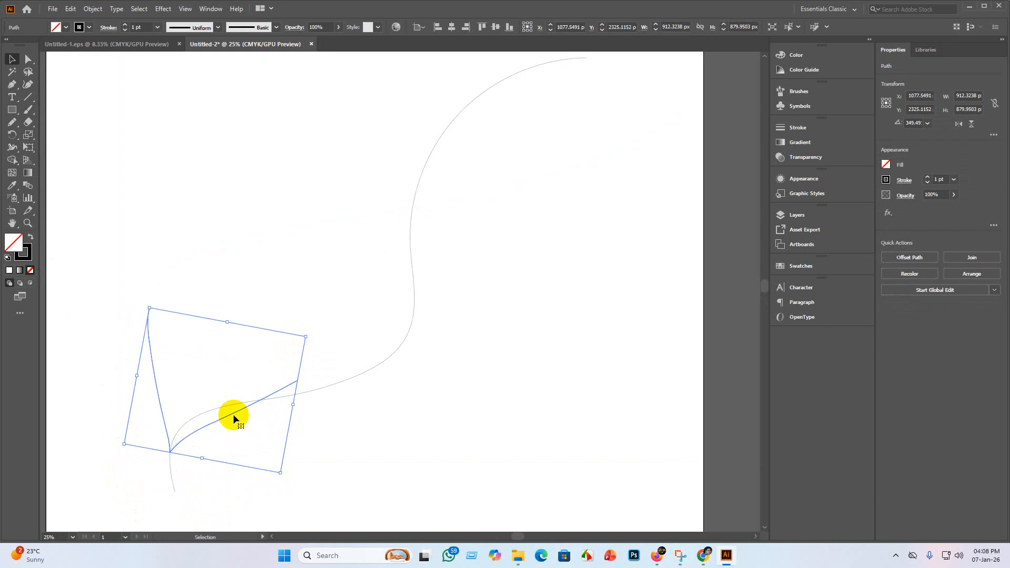
pyautogui.moveTo(309, 336); pyautogui.dragTo(326, 387)
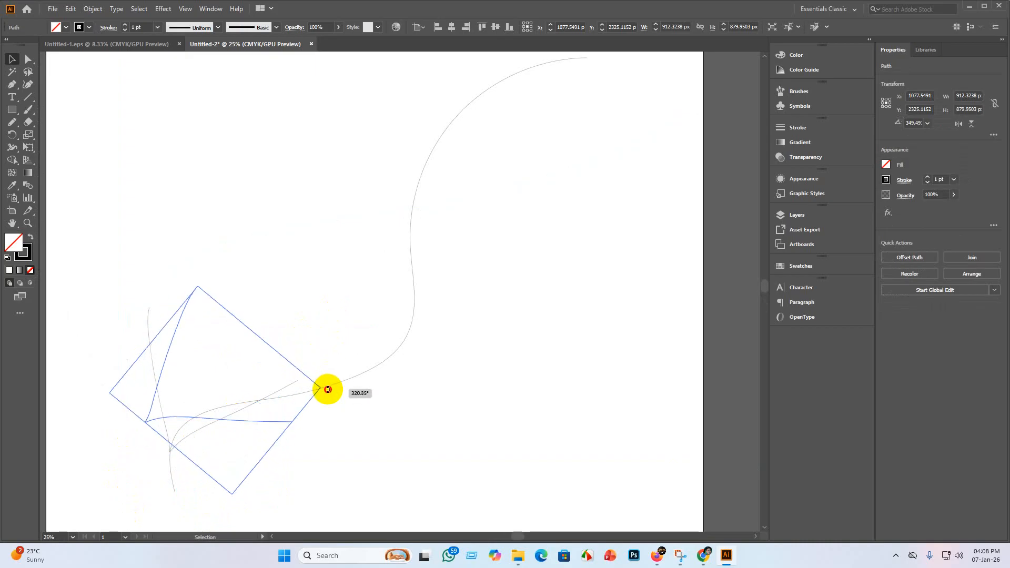
pyautogui.moveTo(169, 415); pyautogui.dragTo(206, 423)
pyautogui.click(343, 470)
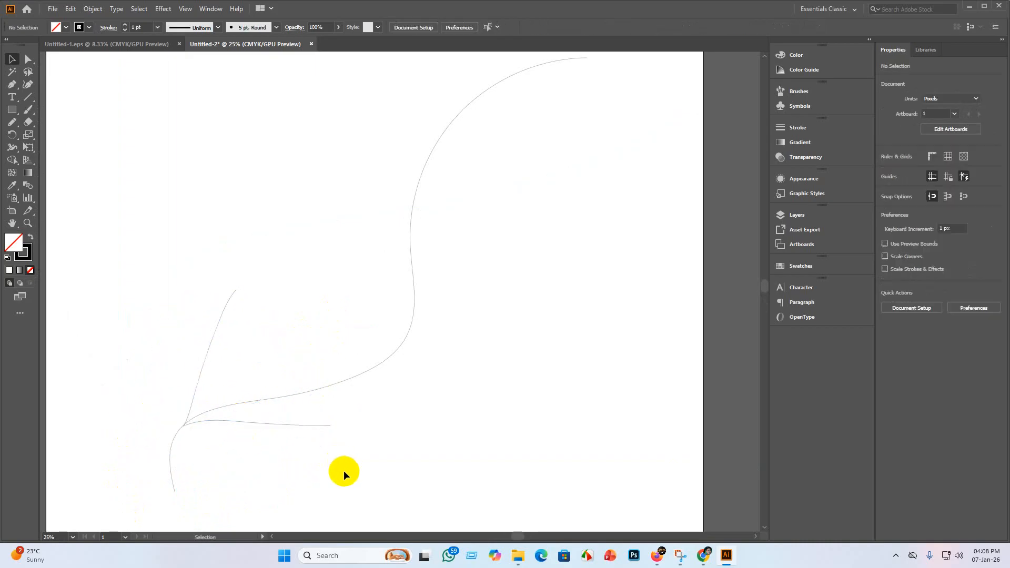
# Step: Rotate the arrowhead slightly further clockwise, to about 314.6°, and shift its tip back onto the curve
pyautogui.scroll(-2, 344, 466)
pyautogui.click(262, 360)
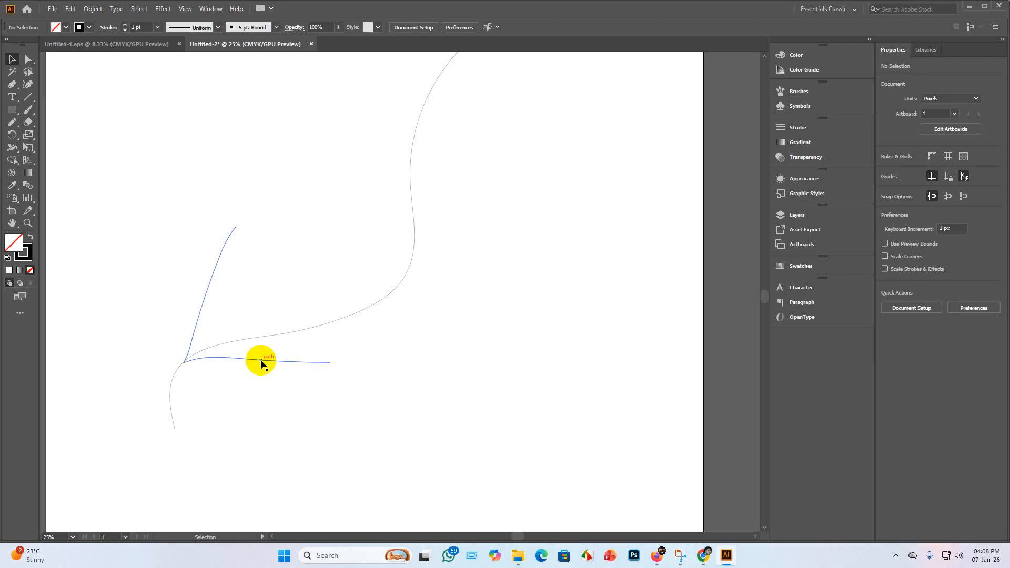
pyautogui.moveTo(362, 327); pyautogui.dragTo(361, 338)
pyautogui.moveTo(238, 358); pyautogui.dragTo(248, 363)
pyautogui.click(275, 466)
# Step: Fine-align the arrowhead so its tip lies exactly on the curve's path
pyautogui.scroll(2, 213, 367)
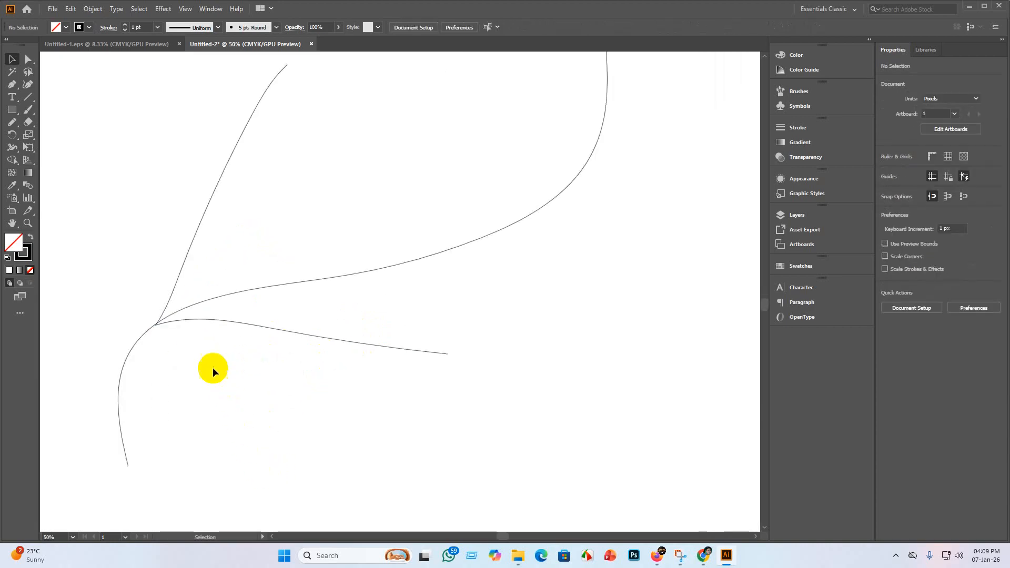
pyautogui.scroll(1, 140, 327)
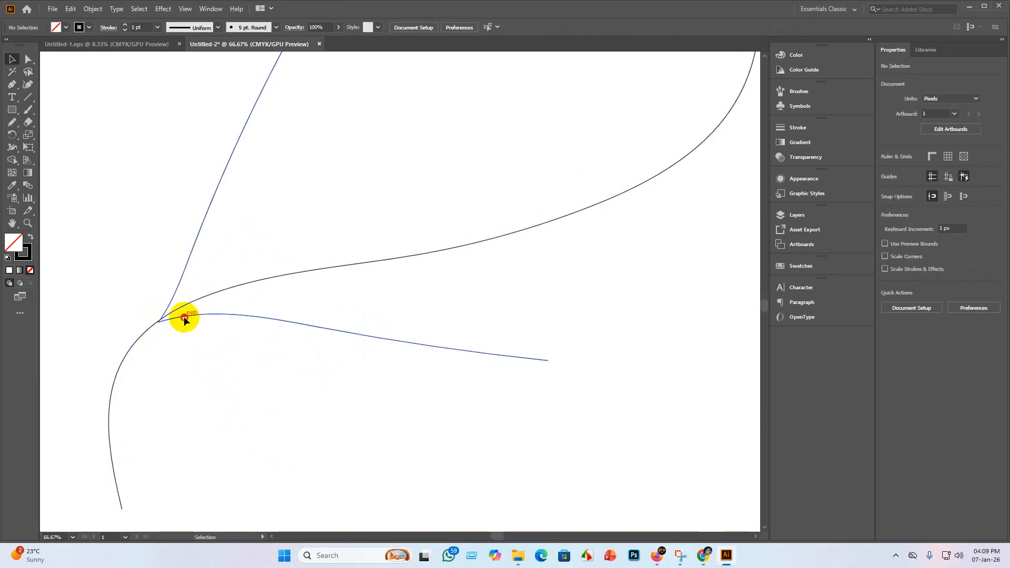
pyautogui.moveTo(184, 317); pyautogui.dragTo(187, 314)
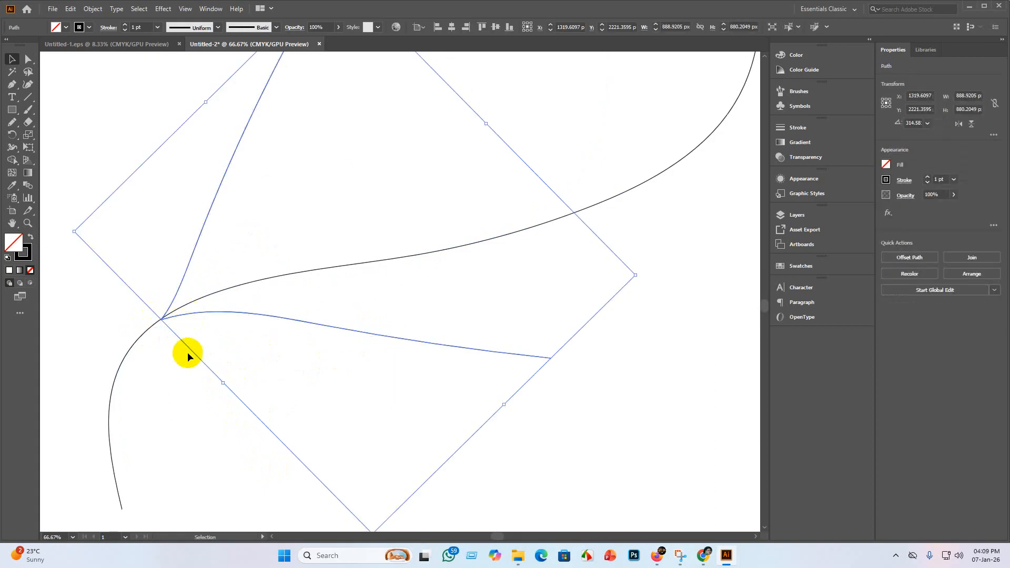
pyautogui.click(166, 385)
pyautogui.scroll(3, 144, 333)
pyautogui.moveTo(261, 274); pyautogui.dragTo(263, 271)
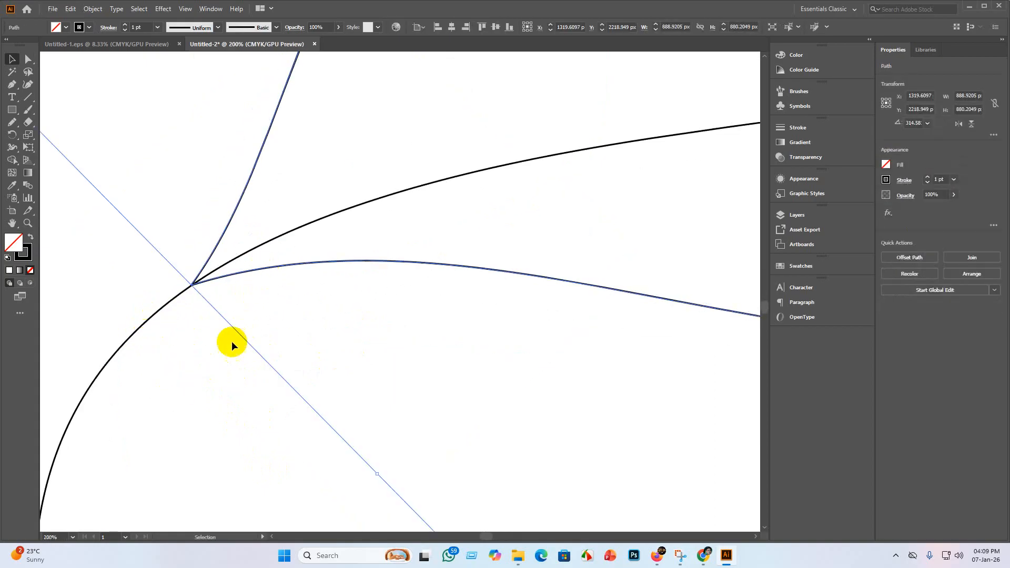
pyautogui.click(166, 393)
# Step: Cut the S-shaped curve at the arrowhead's tip with the Scissors tool and delete the leftover tail beyond it
pyautogui.scroll(-6, 173, 390)
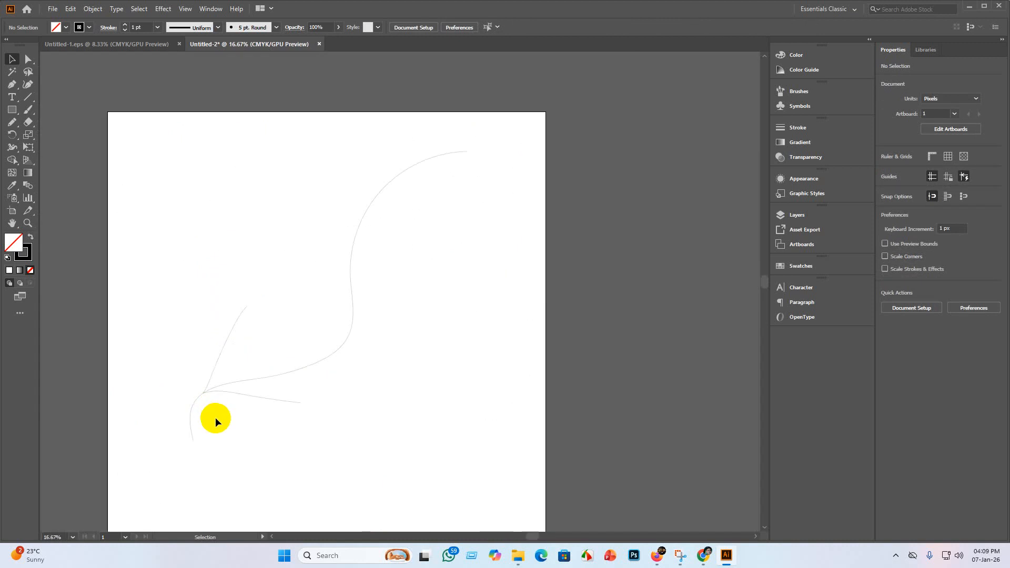
pyautogui.scroll(9, 190, 393)
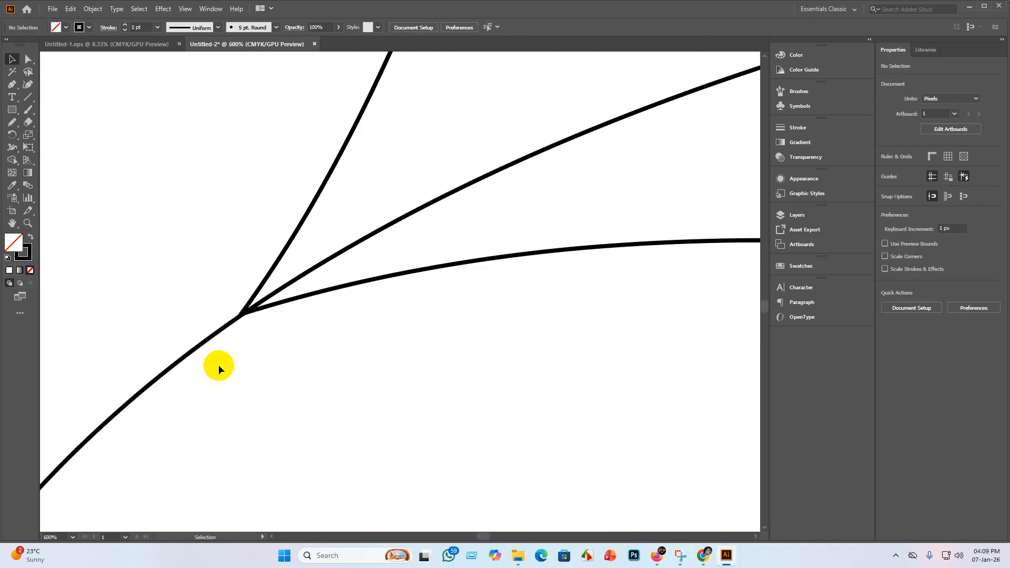
pyautogui.click(237, 316)
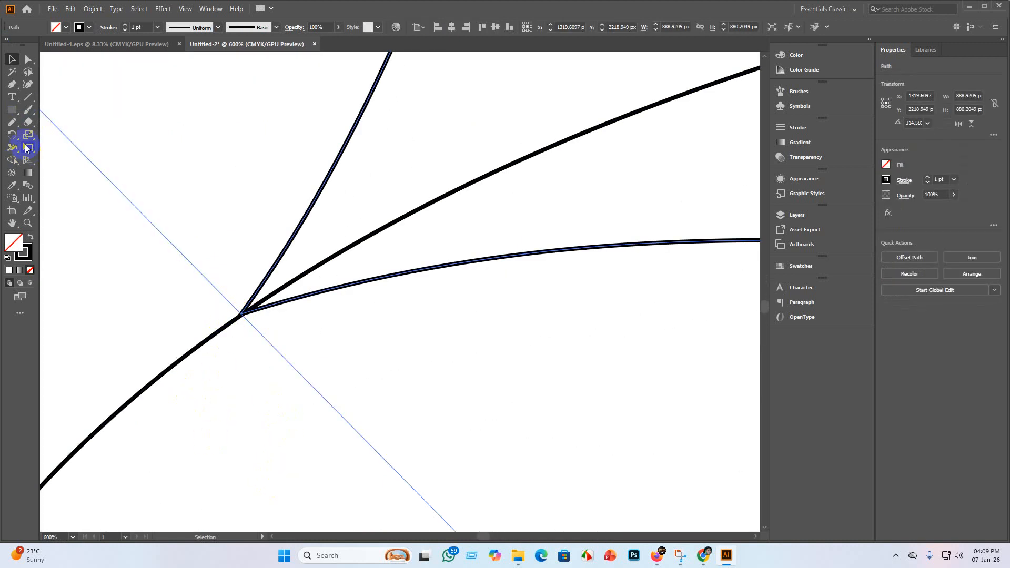
pyautogui.moveTo(27, 116)
pyautogui.mouseDown()
pyautogui.moveTo(75, 142)
pyautogui.moveTo(91, 138)
pyautogui.mouseUp()
pyautogui.click(237, 316)
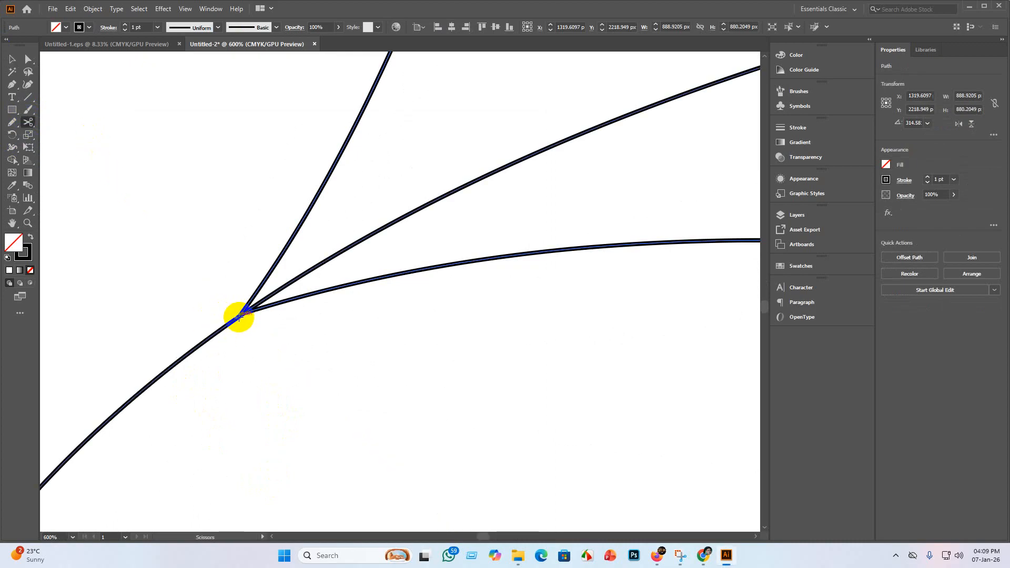
pyautogui.scroll(4, 238, 316)
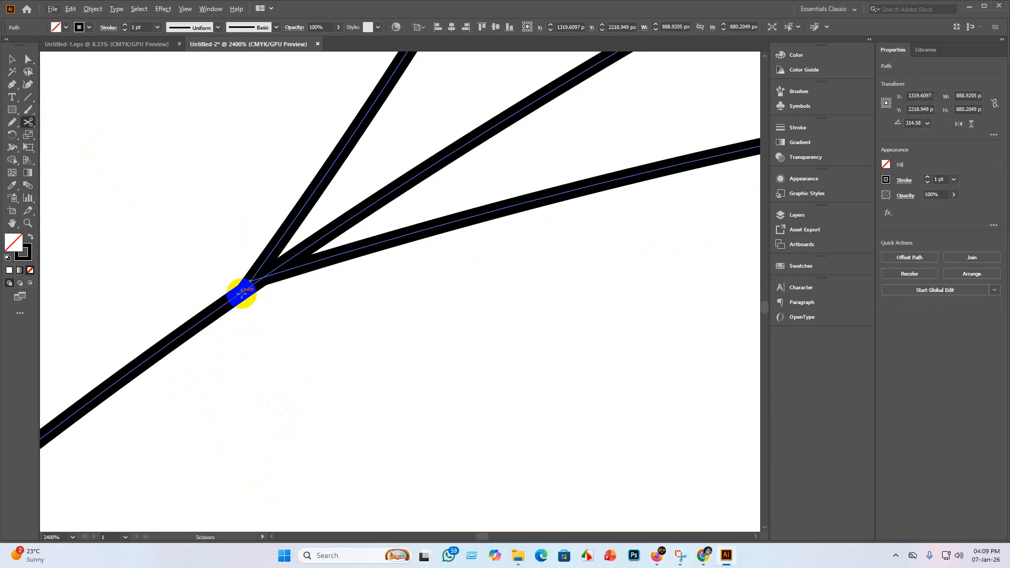
pyautogui.click(243, 291)
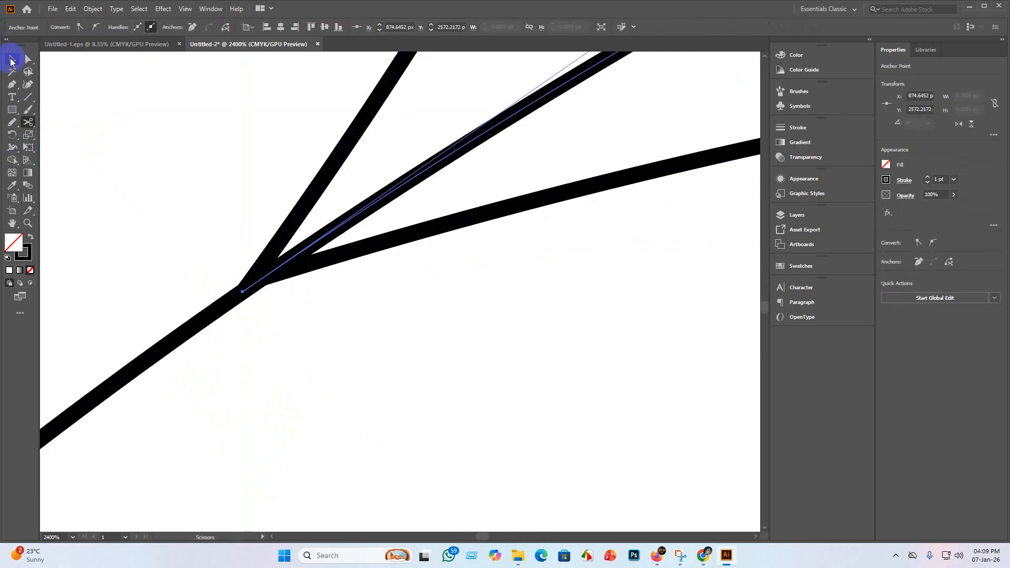
pyautogui.click(11, 59)
pyautogui.click(199, 321)
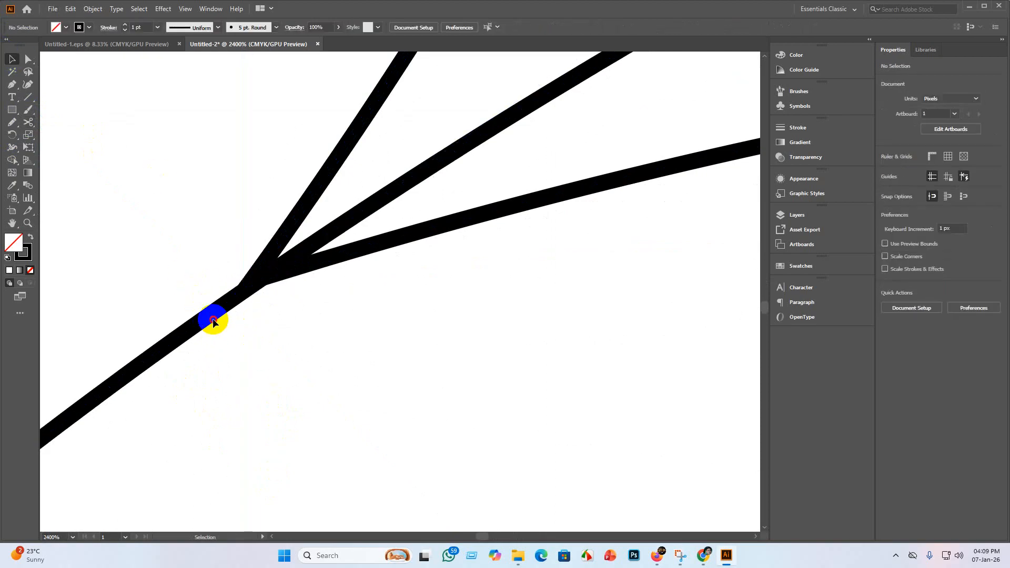
pyautogui.press('Delete')
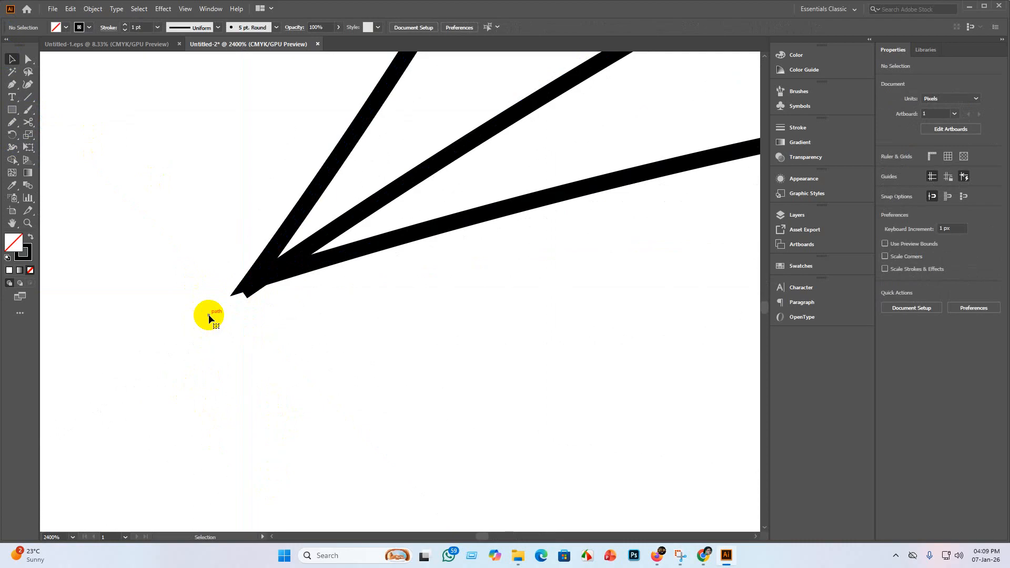
# Step: Give both the curve and the arrowhead a red stroke with a weight of 110 pt
pyautogui.scroll(-5, 267, 318)
pyautogui.scroll(-10, 273, 349)
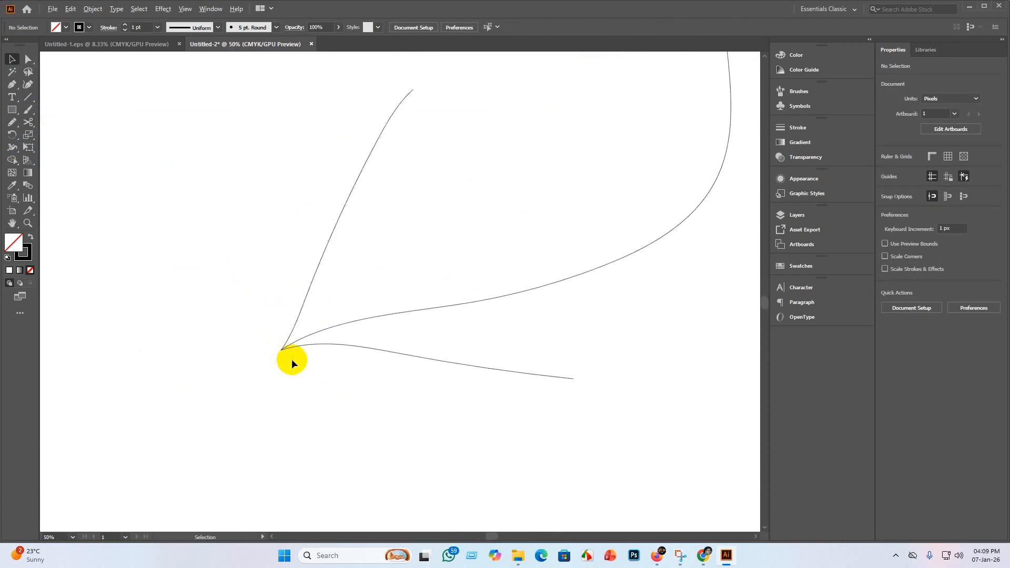
pyautogui.moveTo(453, 435); pyautogui.dragTo(276, 146)
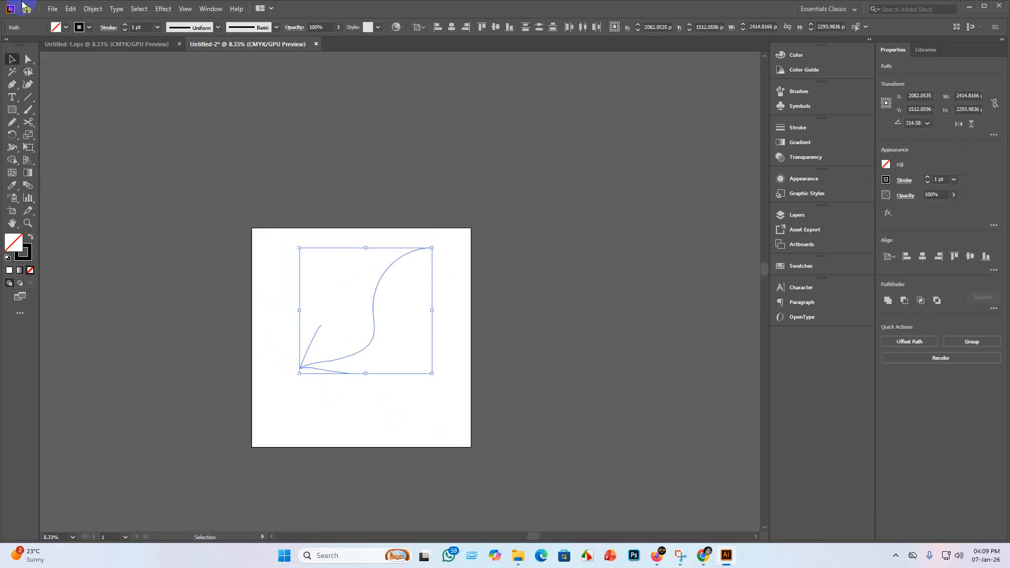
pyautogui.click(89, 27)
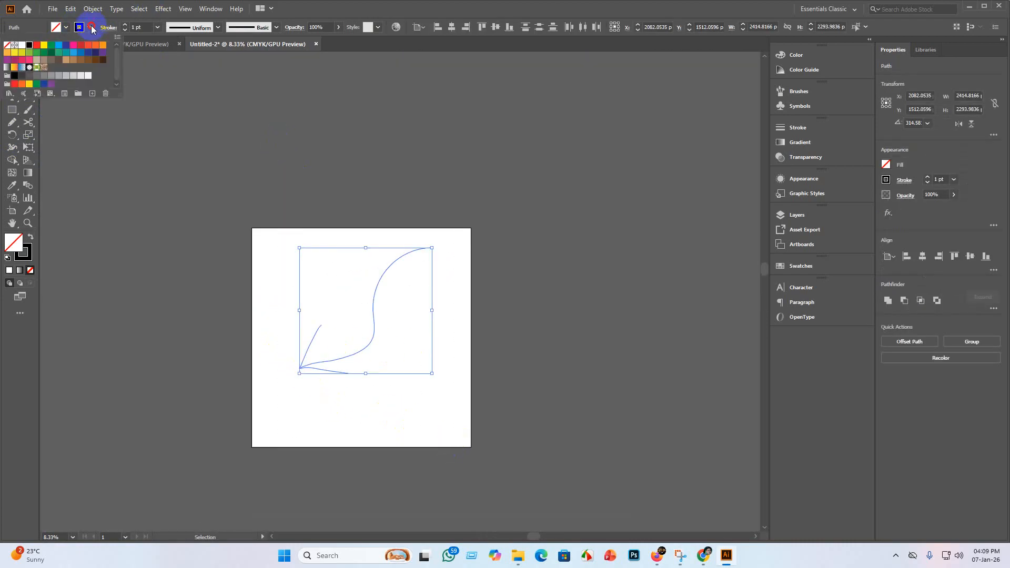
pyautogui.click(35, 47)
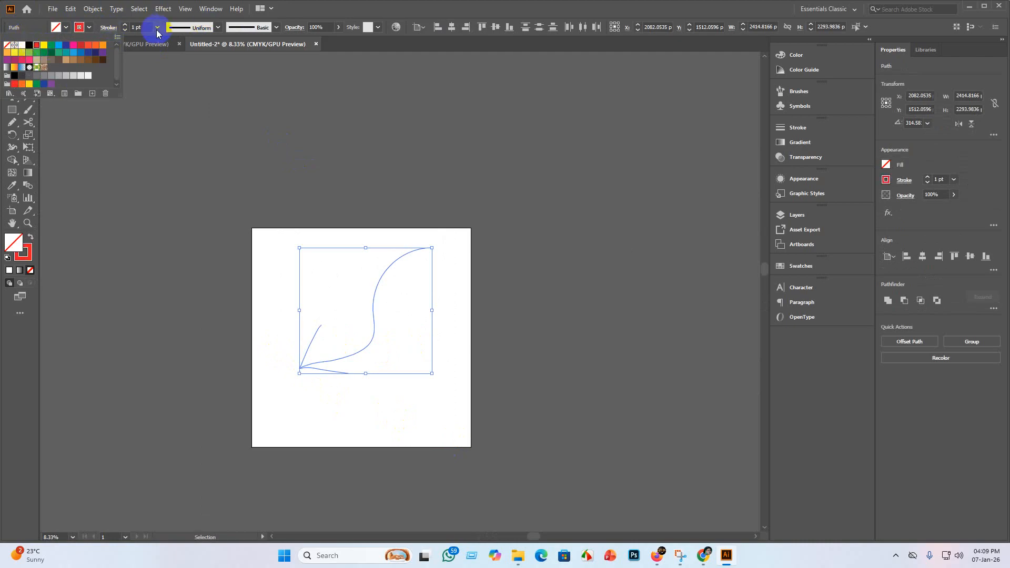
pyautogui.click(140, 27)
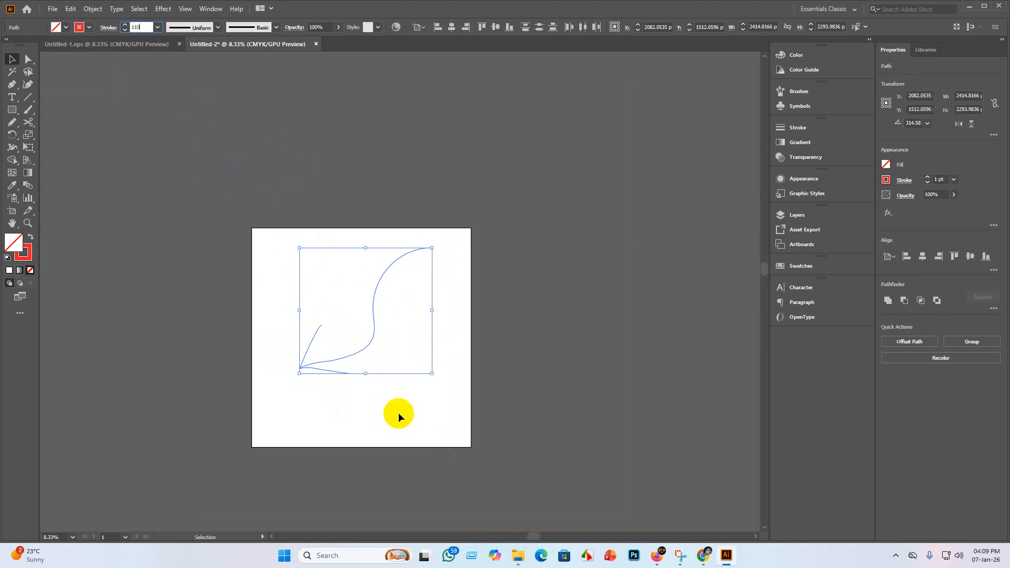
pyautogui.press('Return')
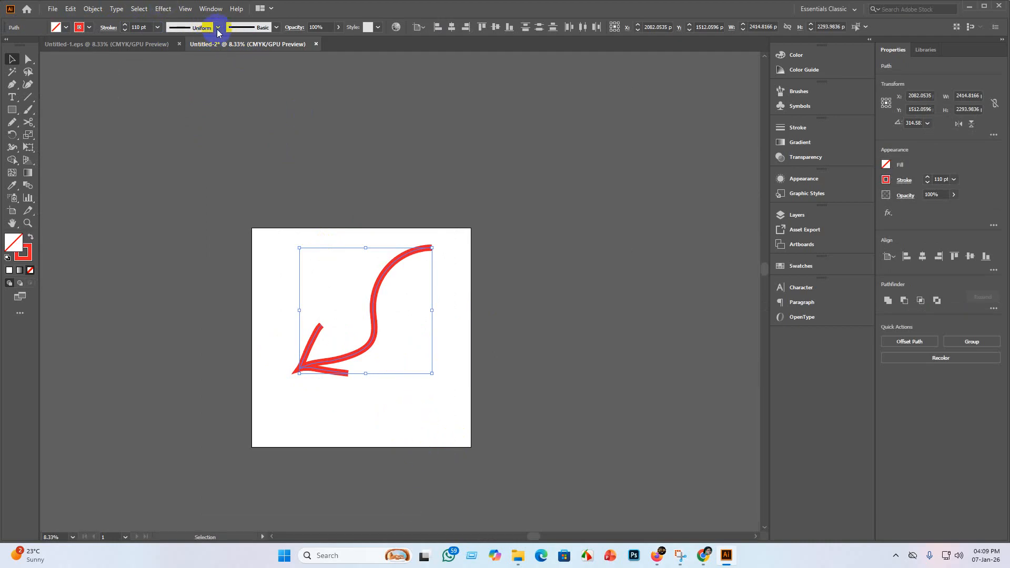
# Step: Group the curve and arrowhead and apply the lens-shaped width profile that tapers both stroke ends
pyautogui.hotkey('ctrl', 'g')
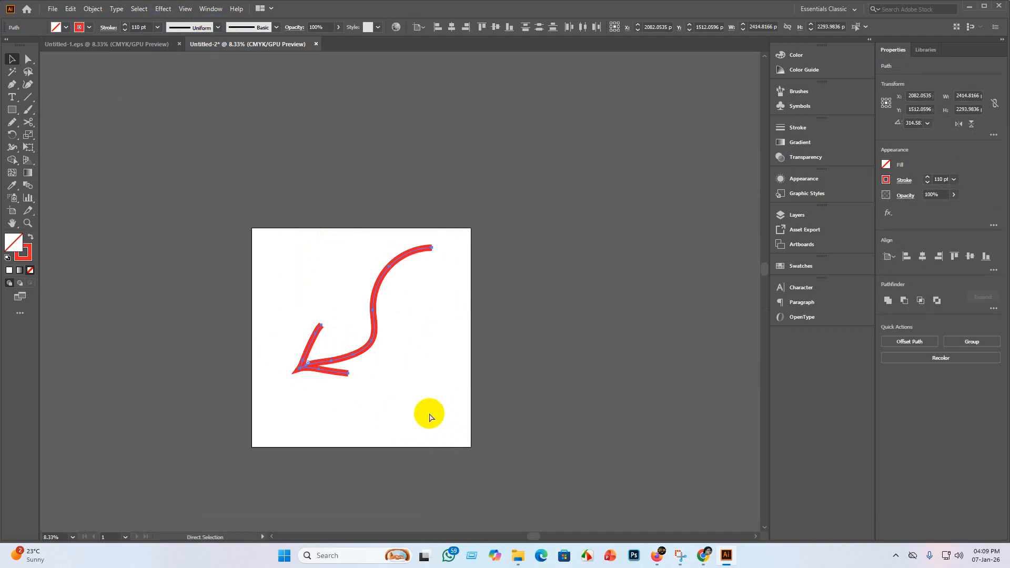
pyautogui.click(220, 26)
pyautogui.click(196, 63)
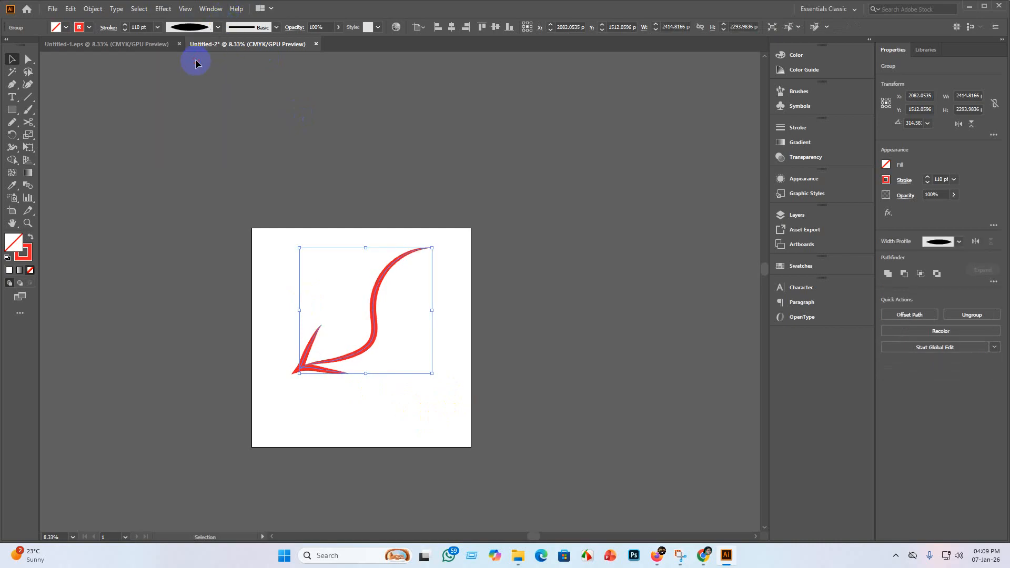
pyautogui.click(496, 452)
# Step: Ungroup the arrow and nudge the S-shaped curve slightly upward relative to the arrowhead
pyautogui.scroll(2, 354, 375)
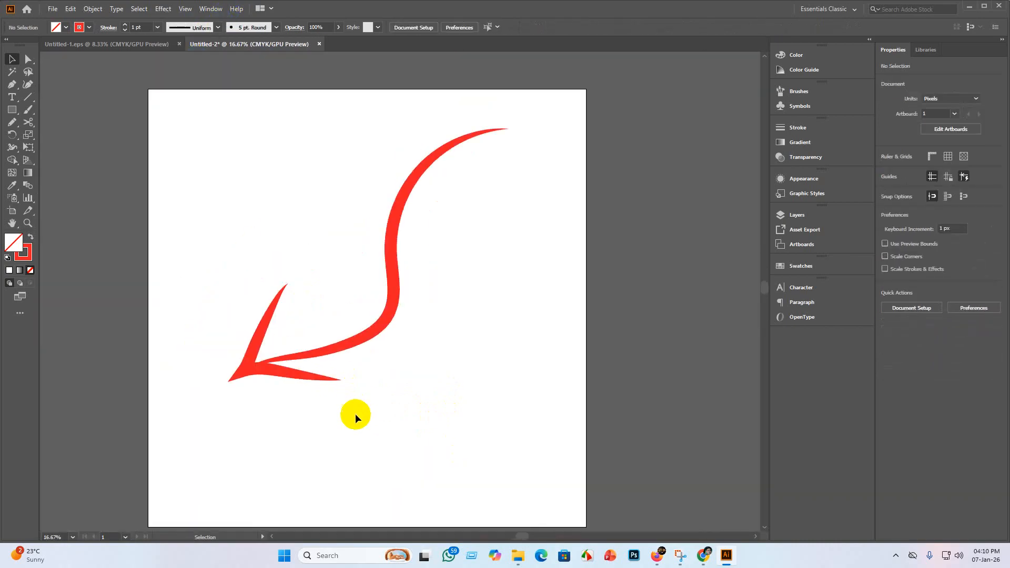
pyautogui.scroll(2, 266, 374)
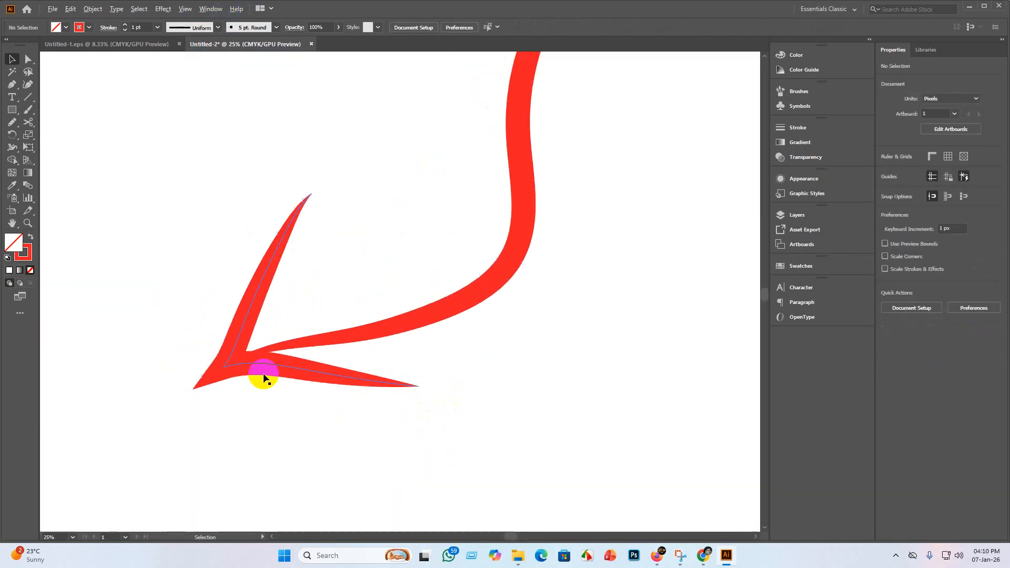
pyautogui.click(342, 337)
pyautogui.rightClick(341, 337)
pyautogui.click(362, 427)
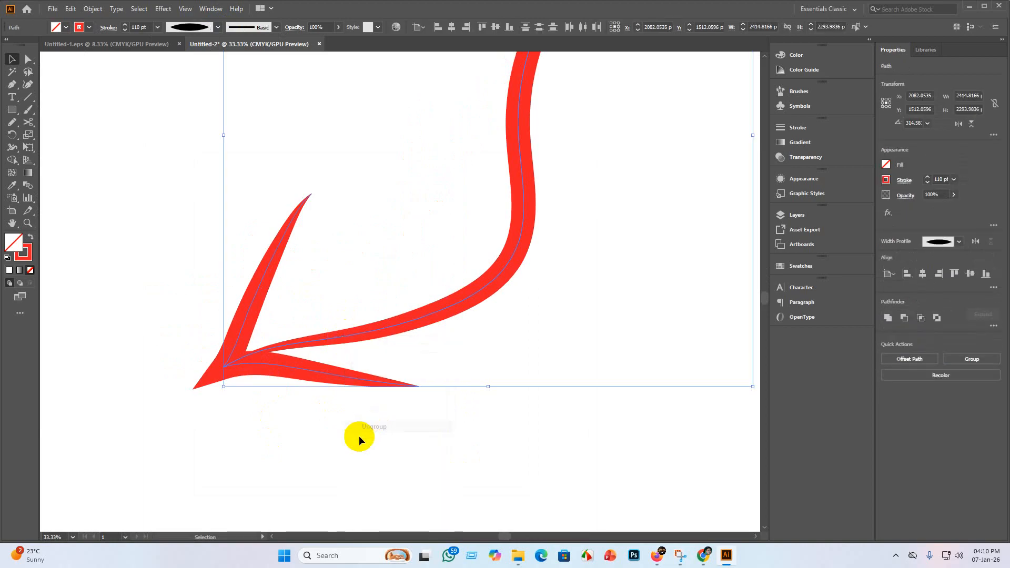
pyautogui.click(359, 441)
pyautogui.moveTo(290, 345); pyautogui.dragTo(289, 338)
pyautogui.click(252, 446)
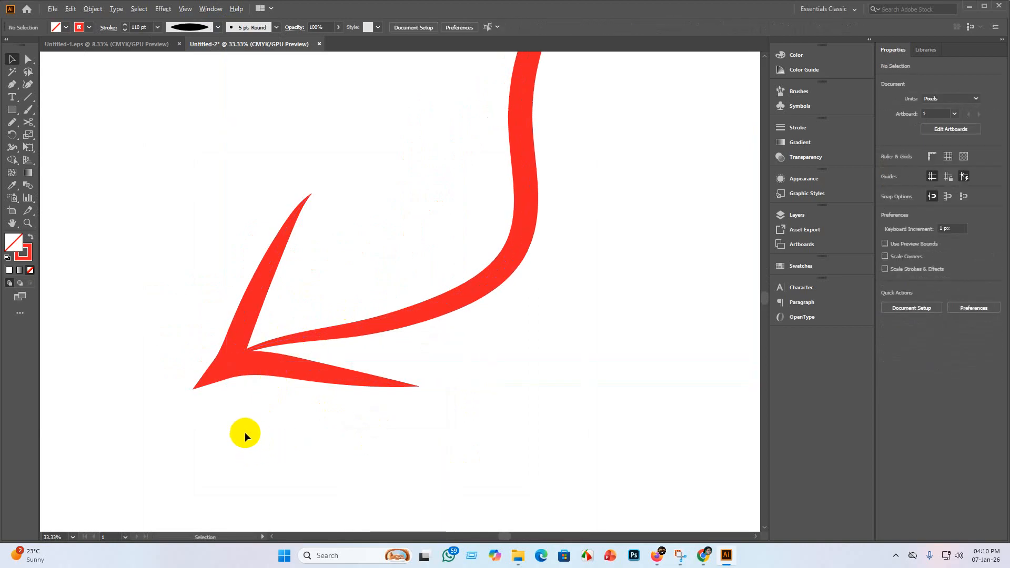
# Step: Reposition the S-shaped curve so its tapered lower end sits inside the arrowhead's inner corner
pyautogui.scroll(1, 245, 432)
pyautogui.moveTo(329, 291); pyautogui.dragTo(316, 293)
pyautogui.click(289, 411)
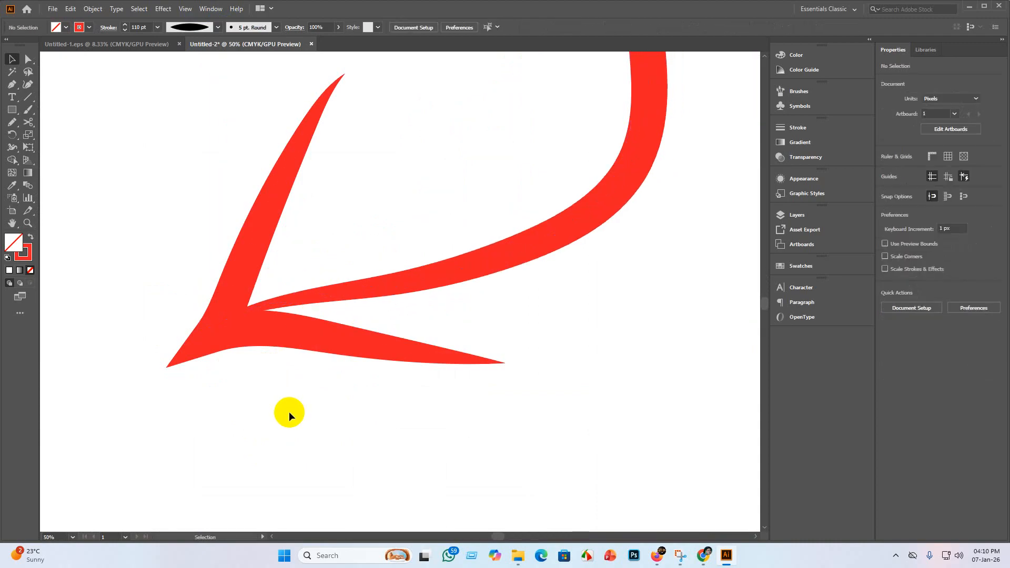
pyautogui.scroll(-2, 289, 411)
pyautogui.moveTo(304, 407); pyautogui.dragTo(257, 357)
pyautogui.scroll(2, 305, 408)
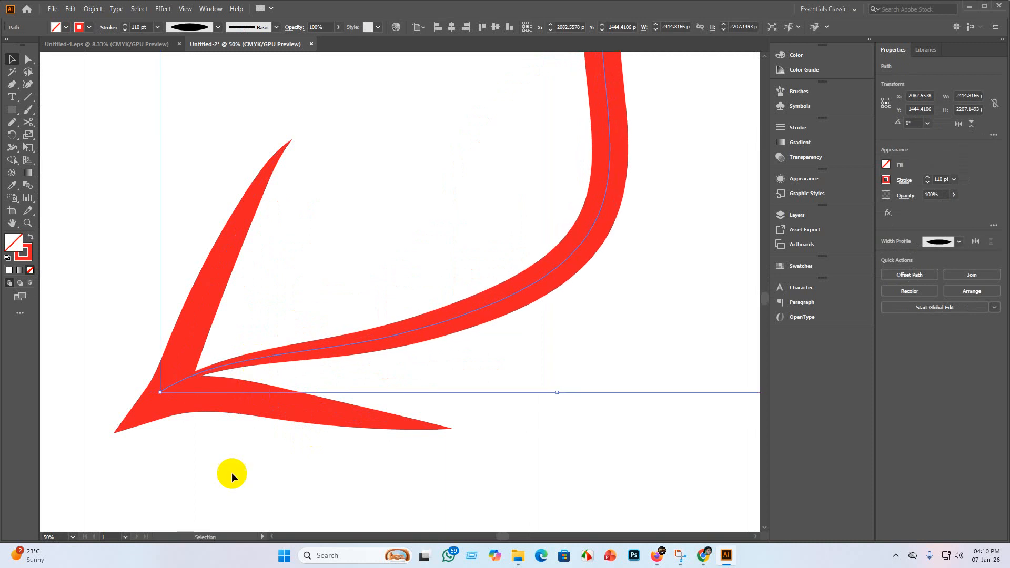
pyautogui.click(226, 497)
pyautogui.hotkey('ctrl', '-')
pyautogui.hotkey('ctrl', '-')
pyautogui.hotkey('ctrl', '-')
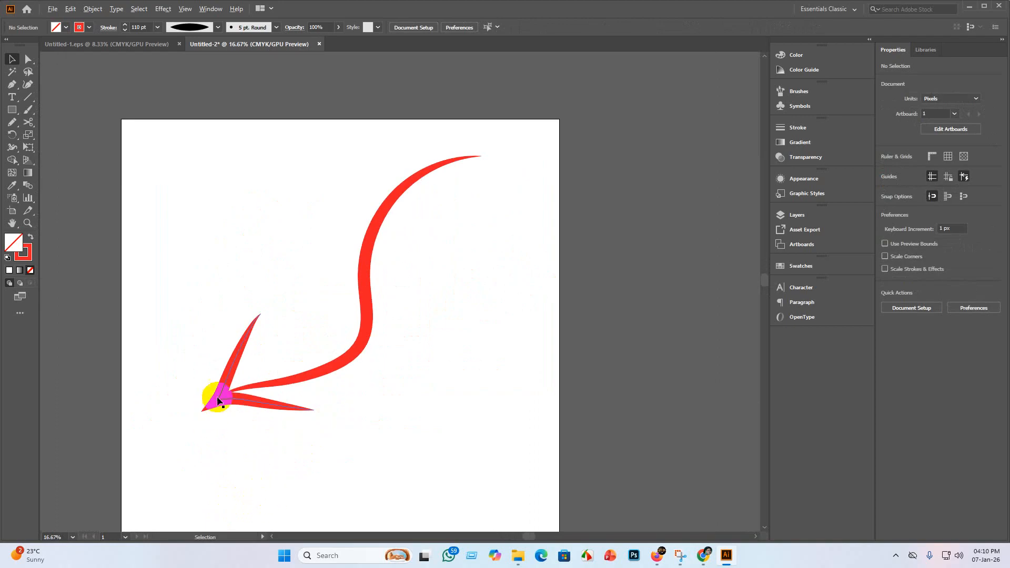
# Step: Move the curve deeper into the arrowhead and pull its lower end anchor back inside the tip with Direct Selection
pyautogui.scroll(4, 225, 394)
pyautogui.moveTo(326, 374); pyautogui.dragTo(287, 386)
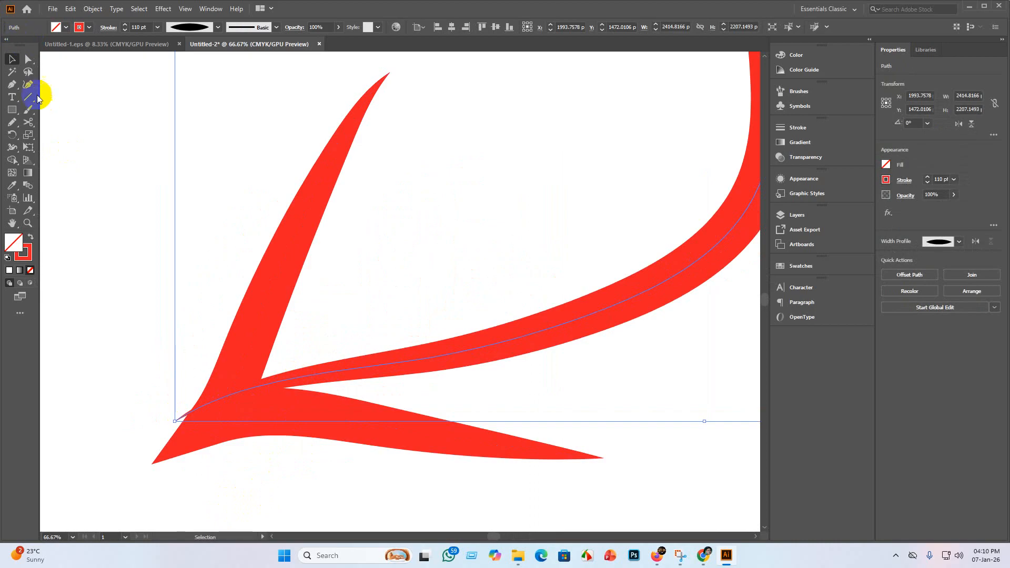
pyautogui.click(28, 59)
pyautogui.moveTo(178, 419); pyautogui.dragTo(198, 413)
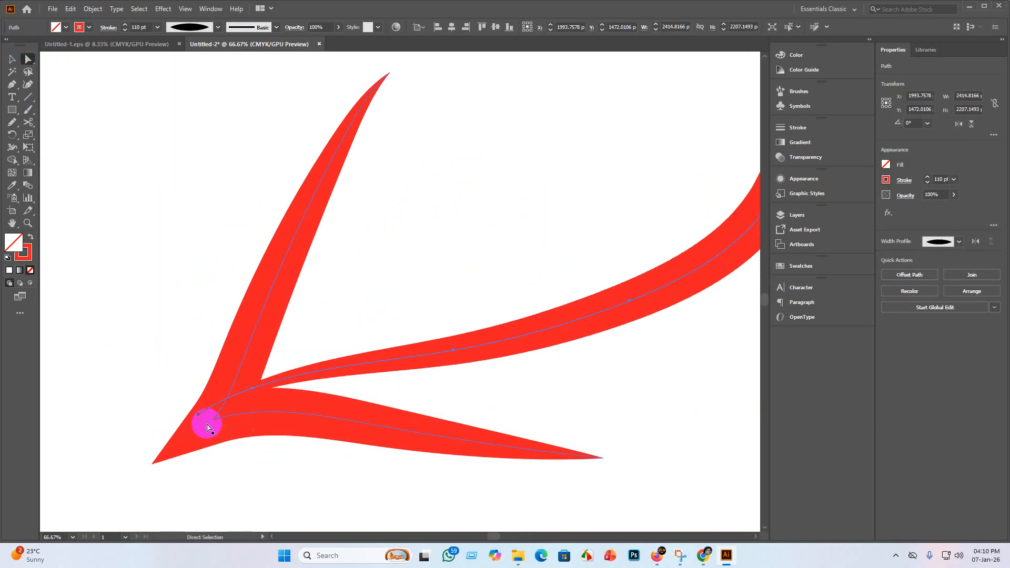
# Step: Examine the joint between the curve and the arrowhead up close and in the whole arrow
pyautogui.click(284, 502)
pyautogui.scroll(-3, 286, 507)
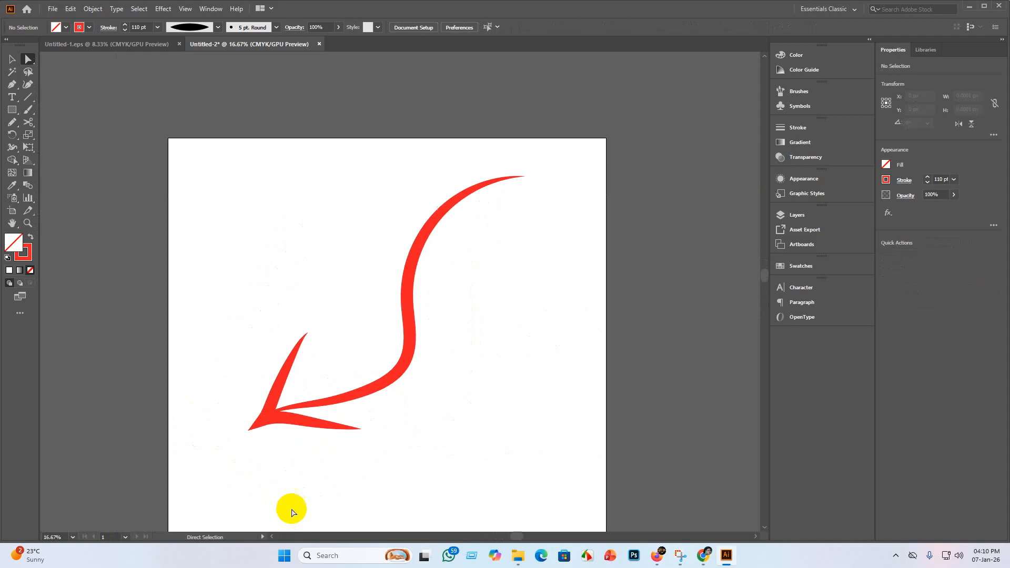
pyautogui.scroll(3, 287, 428)
pyautogui.moveTo(288, 357); pyautogui.dragTo(290, 355)
pyautogui.click(267, 481)
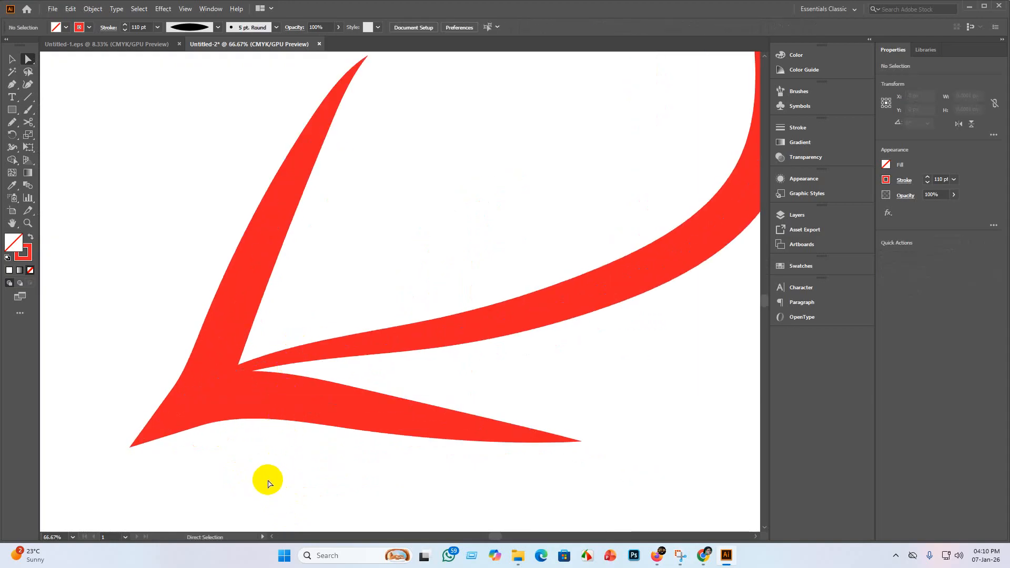
pyautogui.scroll(-5, 267, 481)
pyautogui.scroll(-1, 288, 500)
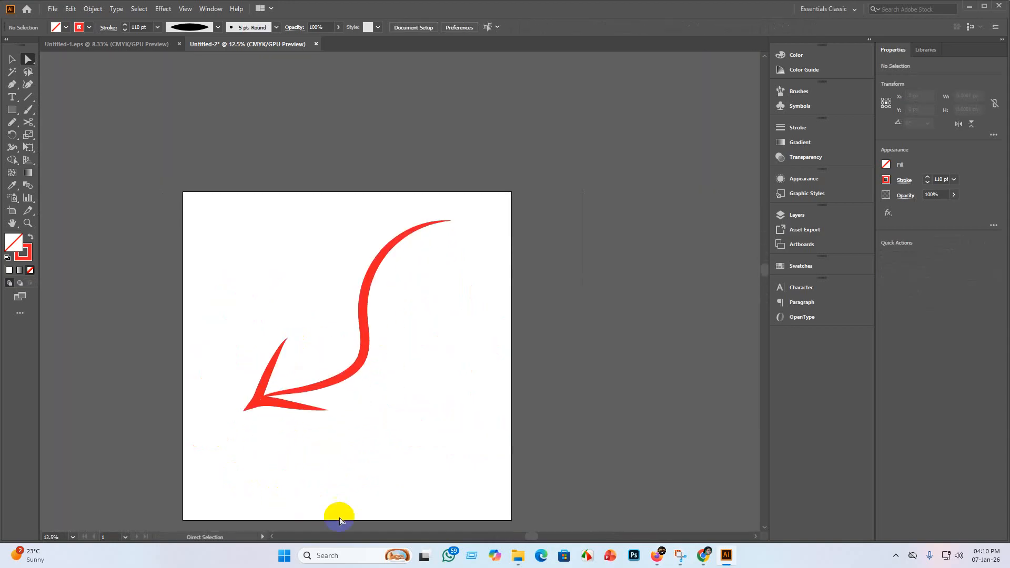
pyautogui.scroll(-3, 333, 516)
# Step: Select the whole arrow and try to merge its live strokes with the Shape Builder tool
pyautogui.moveTo(428, 409); pyautogui.dragTo(273, 310)
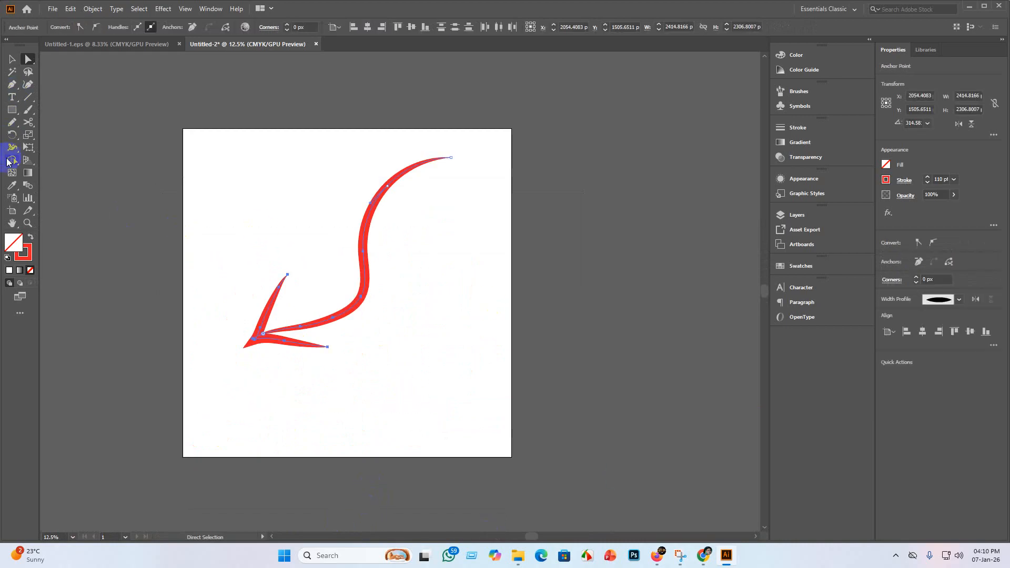
pyautogui.click(9, 160)
pyautogui.moveTo(250, 277); pyautogui.dragTo(455, 408)
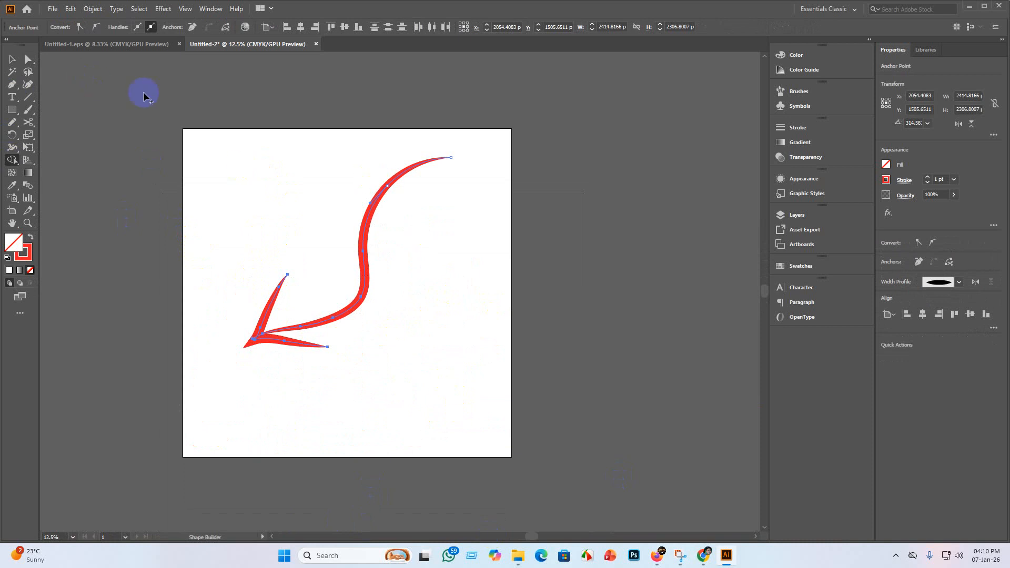
pyautogui.click(12, 60)
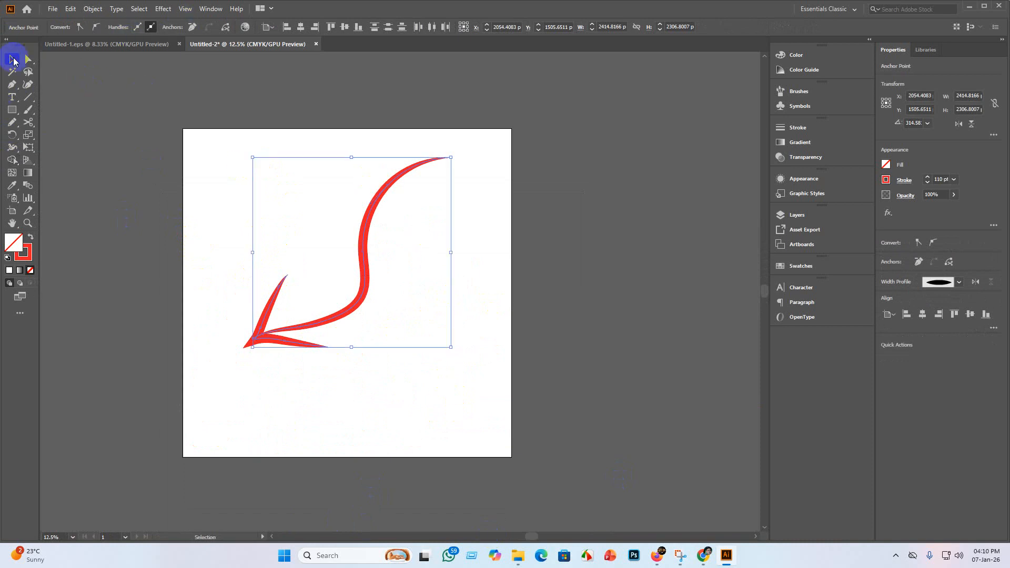
# Step: Group the curve and arrowhead, expand their appearance into filled outlines, and select the whole arrow
pyautogui.click(92, 8)
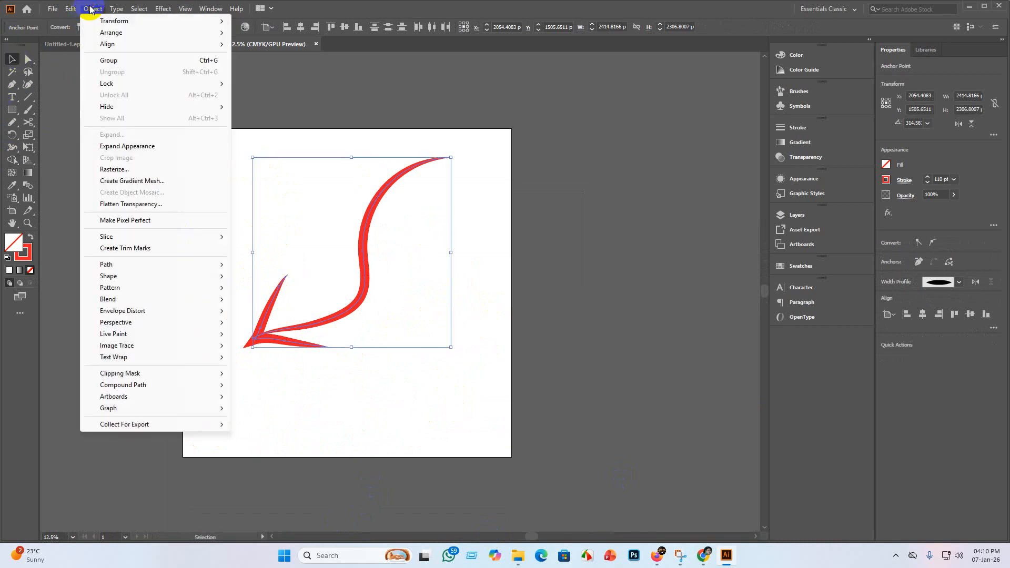
pyautogui.click(126, 147)
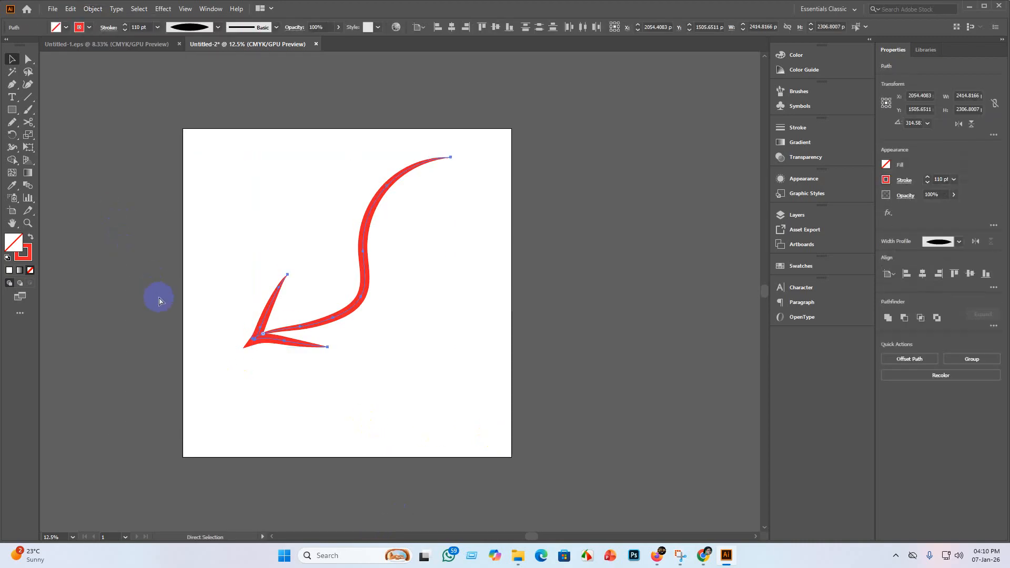
pyautogui.hotkey('ctrl', 'g')
pyautogui.click(97, 9)
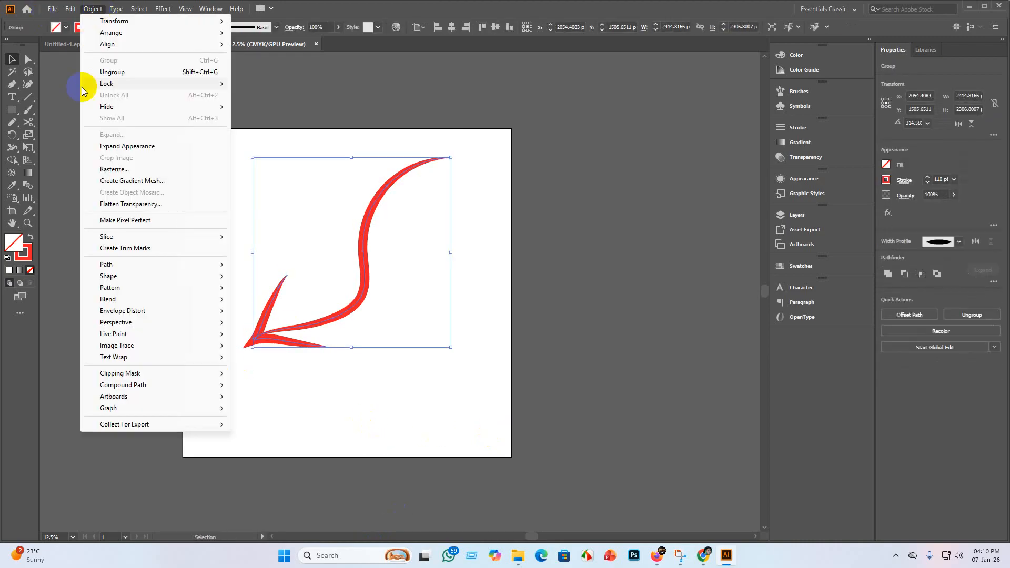
pyautogui.click(112, 146)
pyautogui.click(220, 380)
pyautogui.moveTo(490, 435); pyautogui.dragTo(160, 156)
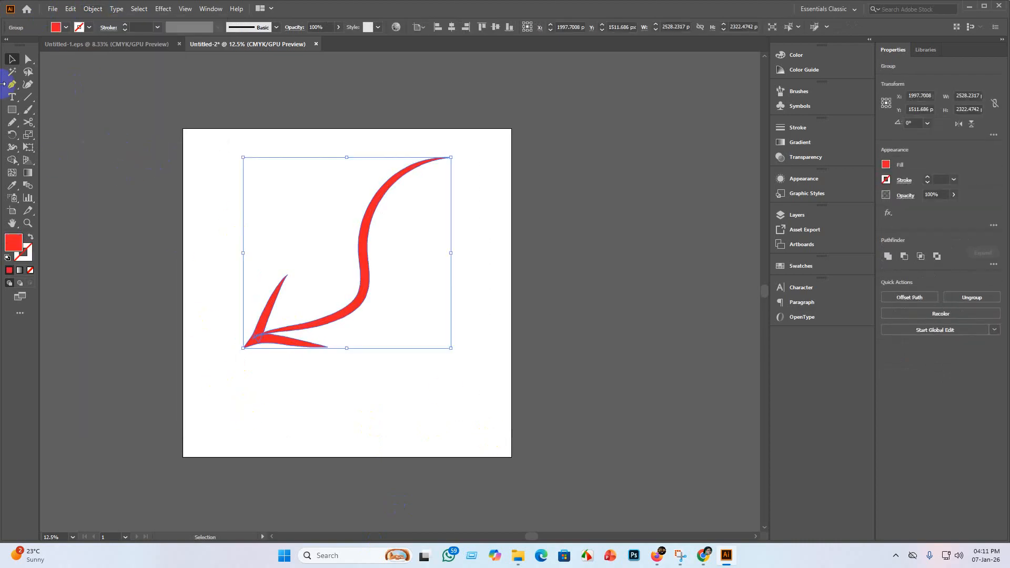
# Step: Merge the expanded curve and arrowhead outlines into one shape with the Shape Builder tool
pyautogui.click(12, 160)
pyautogui.click(329, 316)
pyautogui.moveTo(250, 297); pyautogui.dragTo(397, 355)
pyautogui.moveTo(255, 232); pyautogui.dragTo(447, 450)
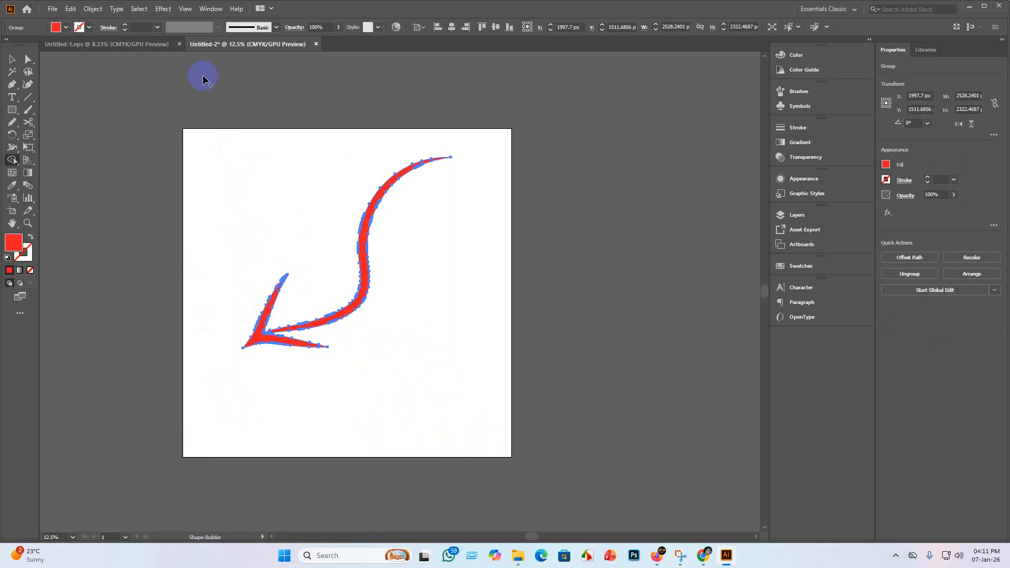
pyautogui.moveTo(203, 79); pyautogui.dragTo(476, 392)
pyautogui.click(12, 59)
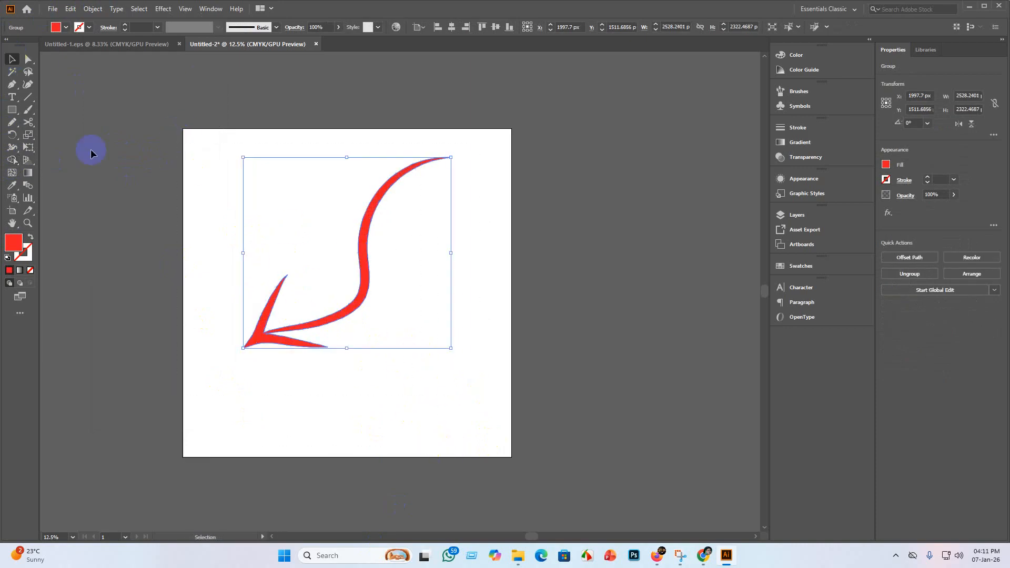
pyautogui.click(377, 424)
# Step: Smooth the merged arrow's outline around the arrowhead and along the curve with the Smooth tool
pyautogui.scroll(3, 253, 343)
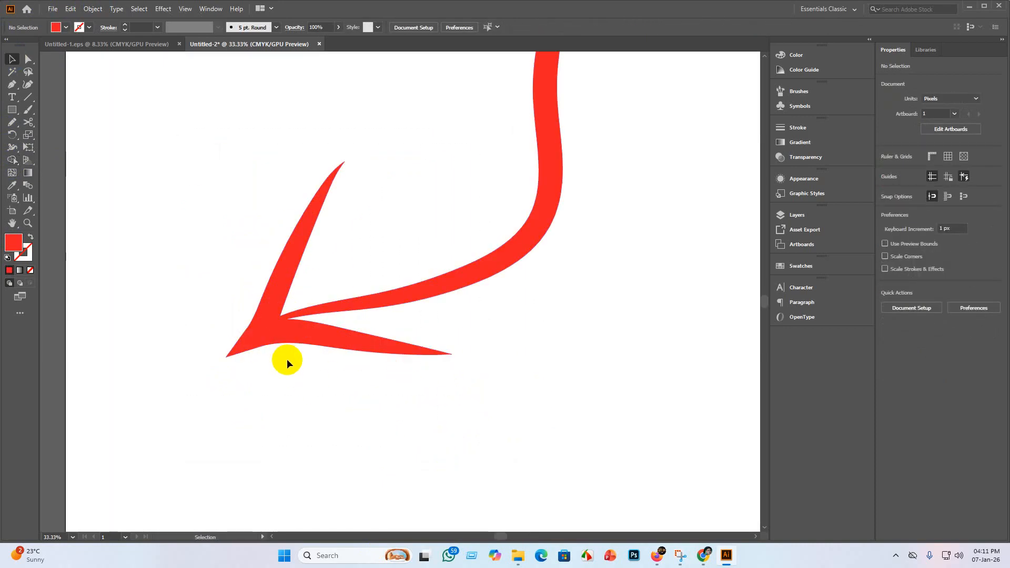
pyautogui.scroll(-4, 295, 399)
pyautogui.scroll(3, 333, 425)
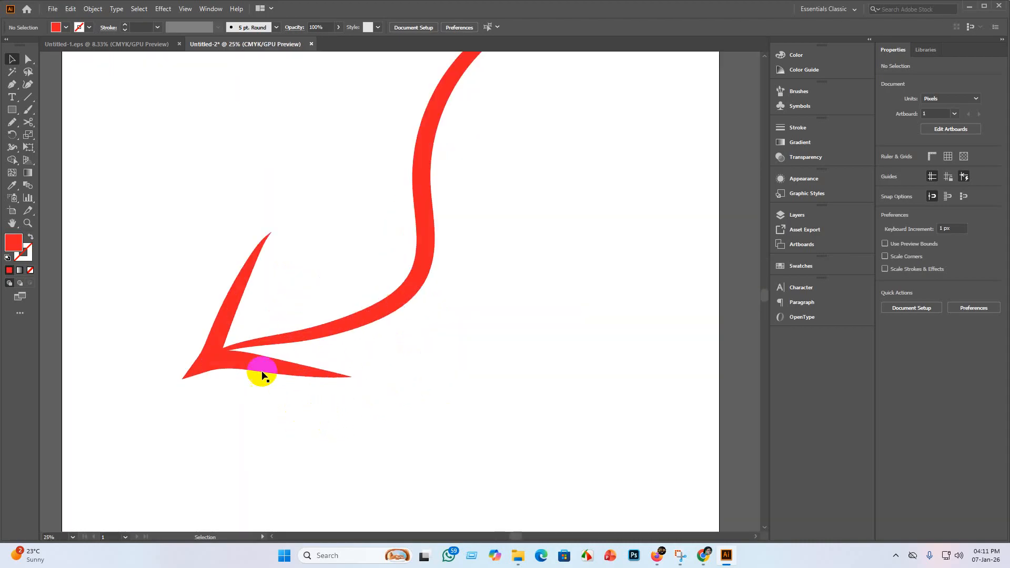
pyautogui.scroll(3, 211, 377)
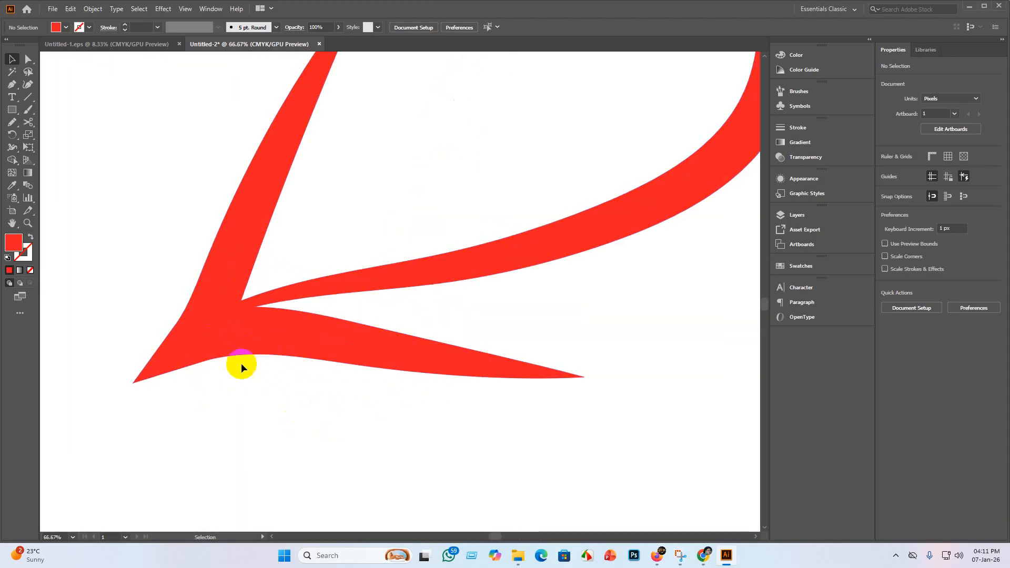
pyautogui.scroll(-3, 237, 383)
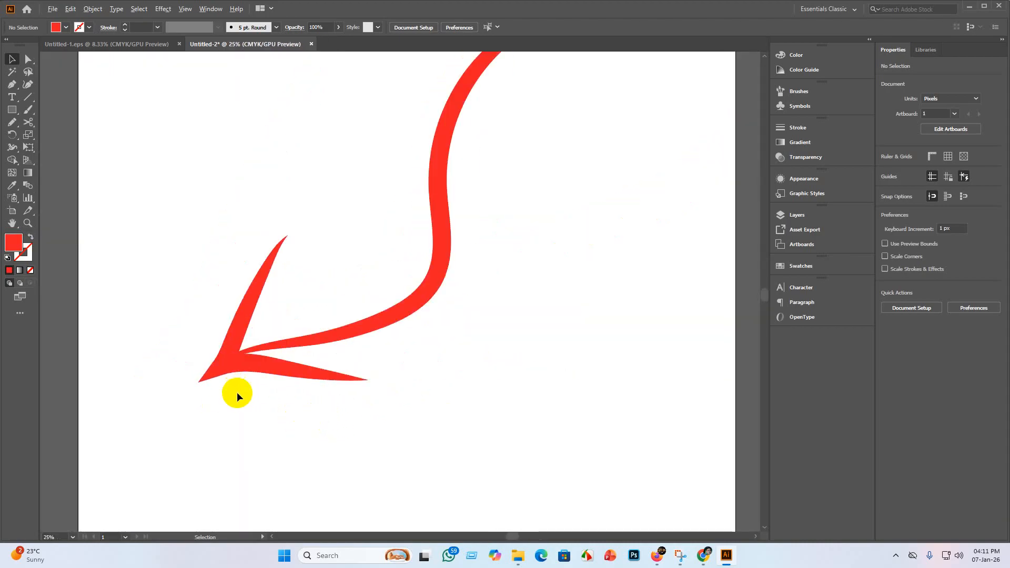
pyautogui.click(234, 342)
pyautogui.click(27, 61)
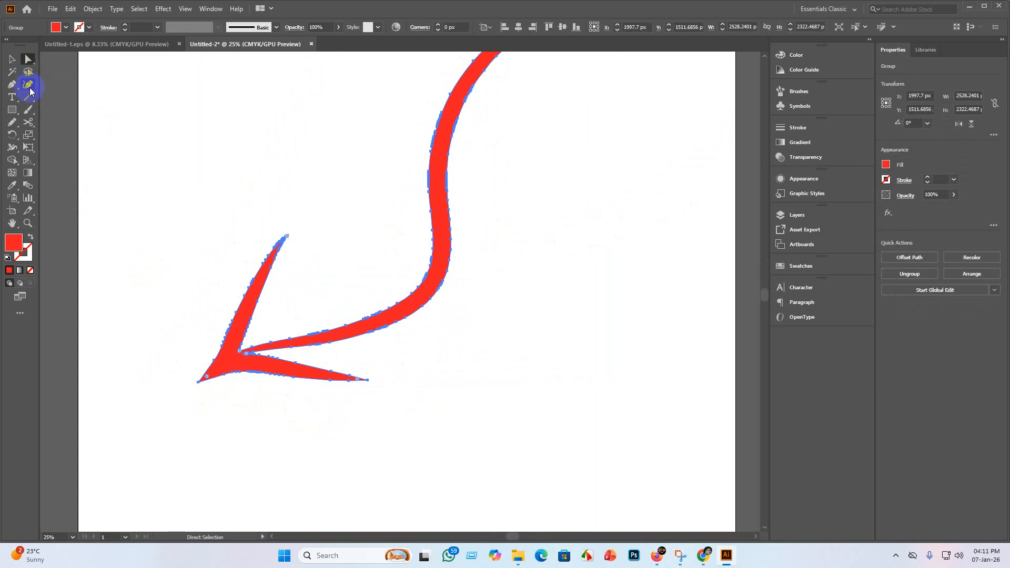
pyautogui.click(12, 126)
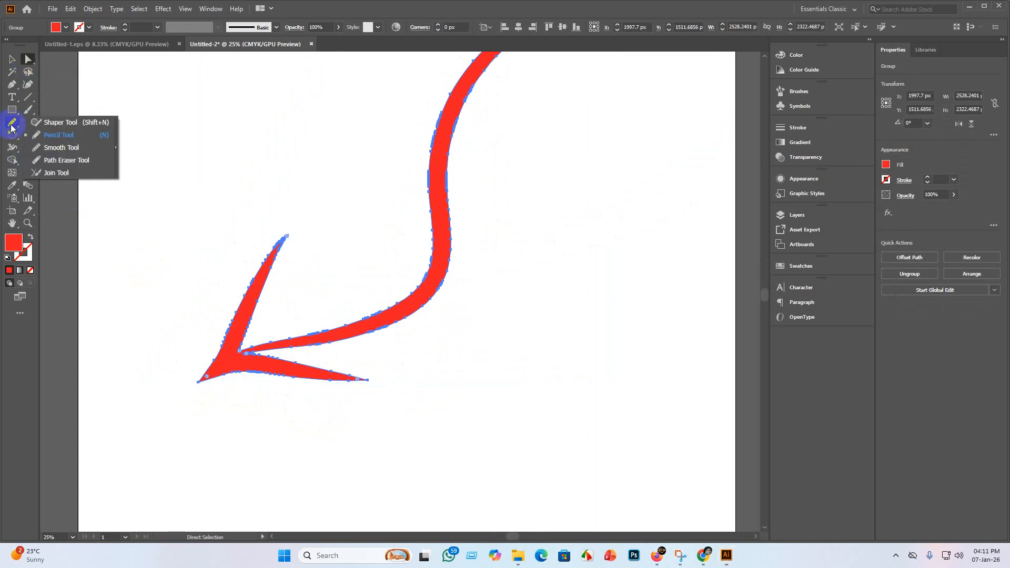
pyautogui.click(61, 147)
pyautogui.scroll(-1, 227, 384)
pyautogui.scroll(3, 227, 397)
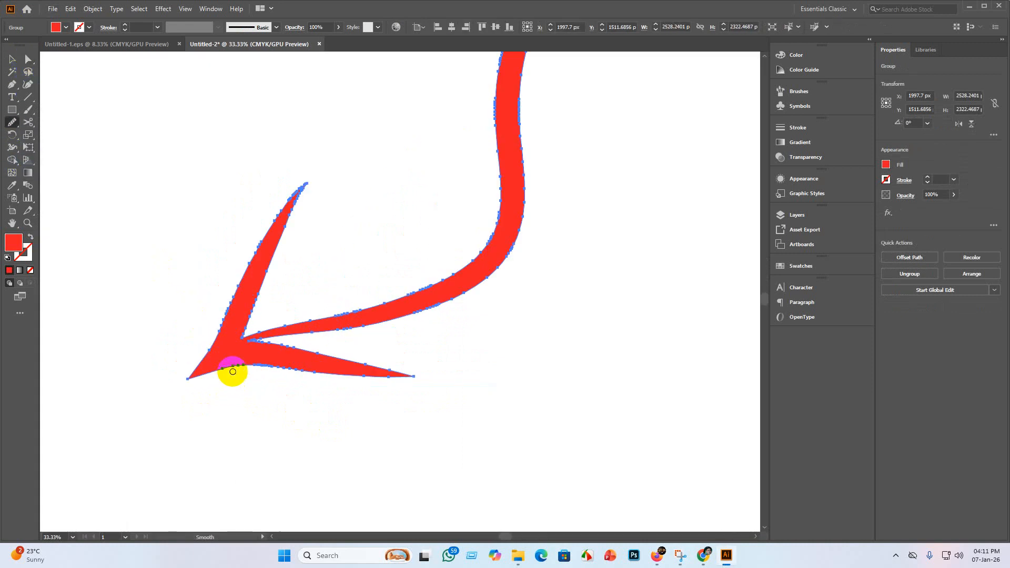
pyautogui.scroll(-4, 230, 367)
pyautogui.moveTo(250, 363)
pyautogui.mouseDown()
pyautogui.moveTo(246, 327)
pyautogui.moveTo(257, 369)
pyautogui.moveTo(264, 346)
pyautogui.moveTo(248, 375)
pyautogui.moveTo(268, 313)
pyautogui.moveTo(257, 366)
pyautogui.moveTo(270, 322)
pyautogui.moveTo(259, 358)
pyautogui.moveTo(255, 349)
pyautogui.moveTo(246, 361)
pyautogui.moveTo(260, 337)
pyautogui.moveTo(238, 365)
pyautogui.moveTo(272, 302)
pyautogui.moveTo(259, 315)
pyautogui.moveTo(256, 365)
pyautogui.moveTo(242, 367)
pyautogui.moveTo(297, 366)
pyautogui.moveTo(277, 362)
pyautogui.moveTo(340, 378)
pyautogui.moveTo(242, 357)
pyautogui.moveTo(320, 365)
pyautogui.moveTo(277, 364)
pyautogui.moveTo(268, 352)
pyautogui.moveTo(278, 361)
pyautogui.moveTo(281, 350)
pyautogui.moveTo(256, 358)
pyautogui.moveTo(317, 348)
pyautogui.moveTo(282, 351)
pyautogui.moveTo(323, 339)
pyautogui.moveTo(327, 301)
pyautogui.moveTo(321, 340)
pyautogui.moveTo(317, 305)
pyautogui.moveTo(308, 334)
pyautogui.moveTo(324, 264)
pyautogui.moveTo(395, 235)
pyautogui.moveTo(352, 250)
pyautogui.mouseUp()
# Step: Inspect the smoothed arrow as a whole and check the arrowhead's edges up close
pyautogui.click(11, 61)
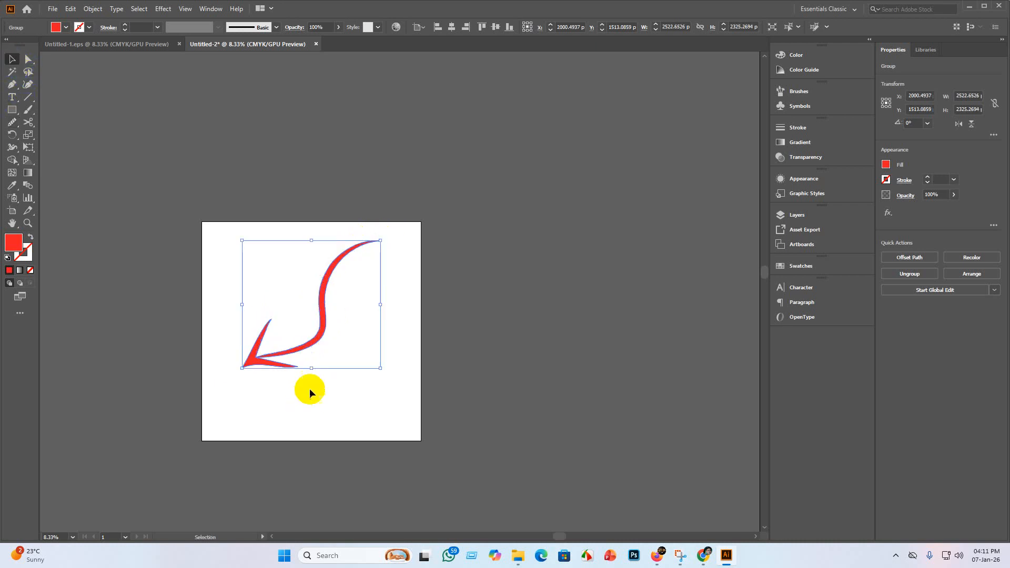
pyautogui.scroll(3, 356, 388)
pyautogui.scroll(-4, 218, 383)
pyautogui.scroll(3, 417, 345)
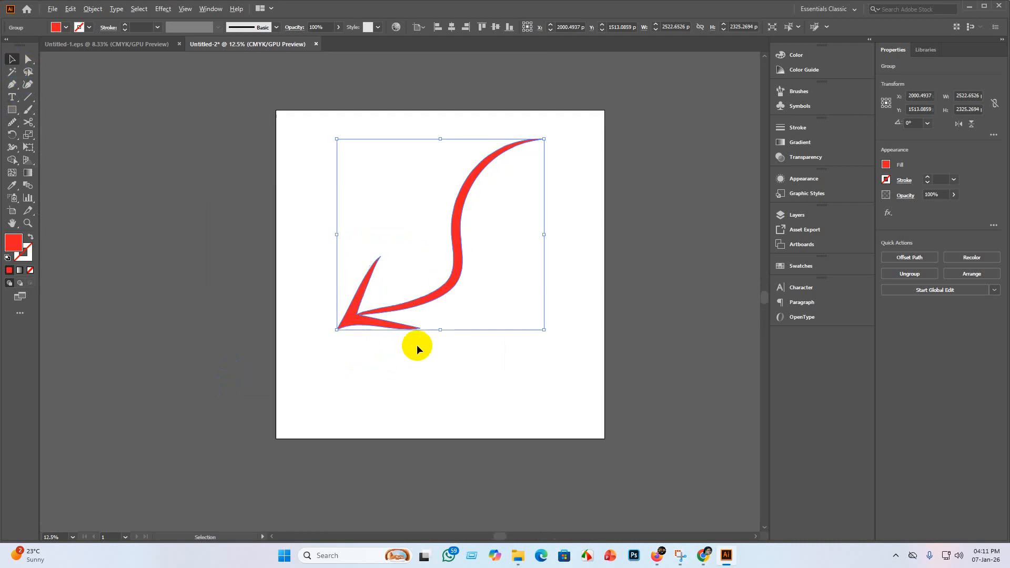
pyautogui.scroll(2, 500, 314)
pyautogui.scroll(-3, 507, 333)
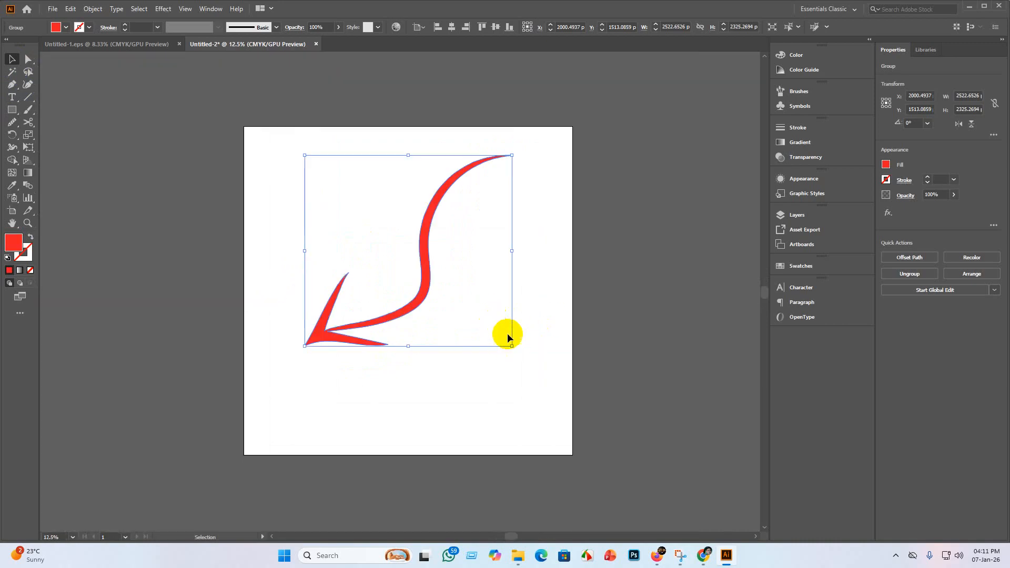
pyautogui.scroll(1, 501, 305)
pyautogui.click(299, 446)
pyautogui.scroll(3, 290, 368)
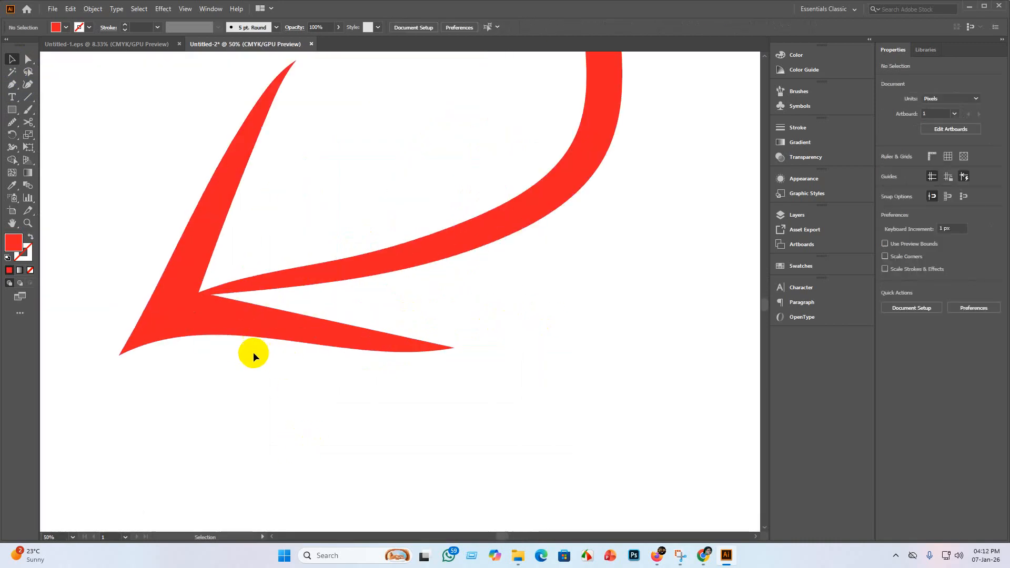
pyautogui.scroll(-3, 243, 370)
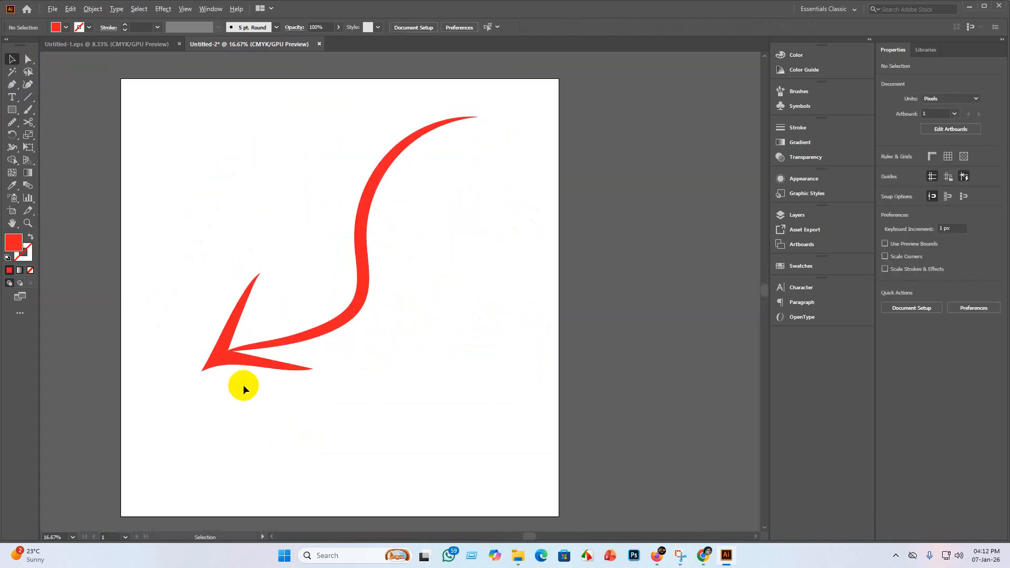
pyautogui.click(272, 347)
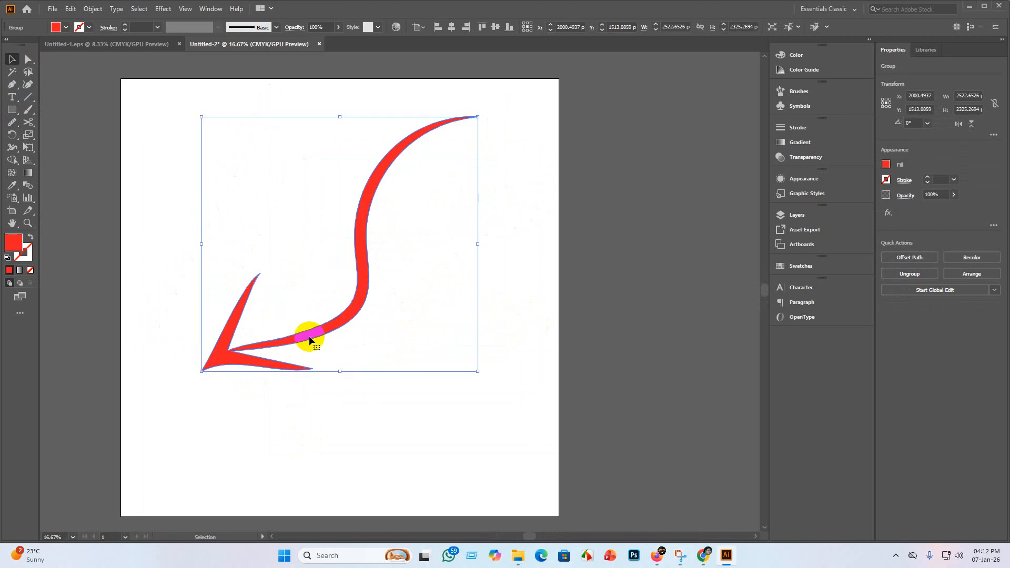
pyautogui.click(264, 441)
# Step: Move the lower inner-corner anchor, where the curve meets the arrowhead, slightly downward with Direct Selection
pyautogui.scroll(3, 242, 379)
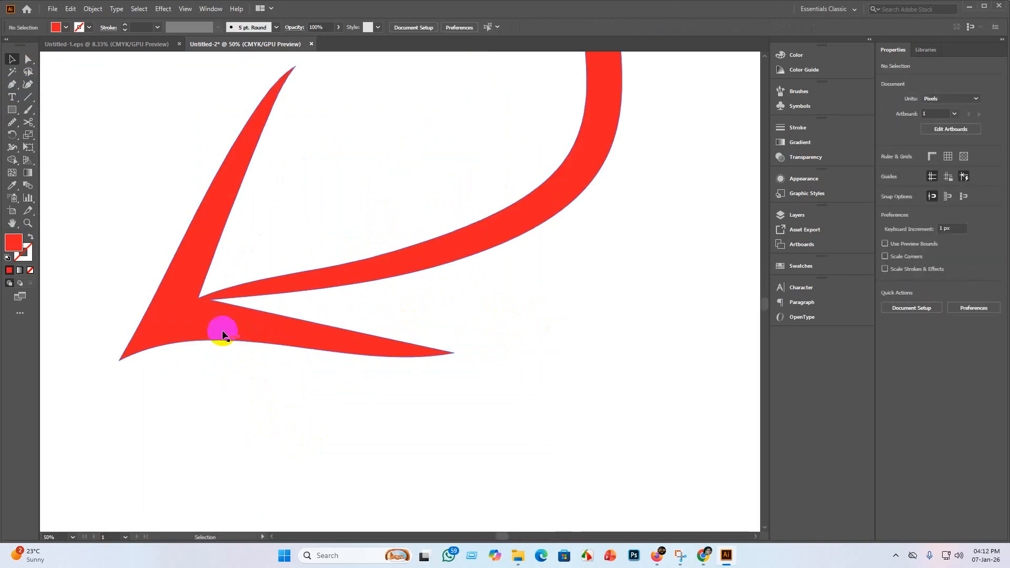
pyautogui.click(221, 296)
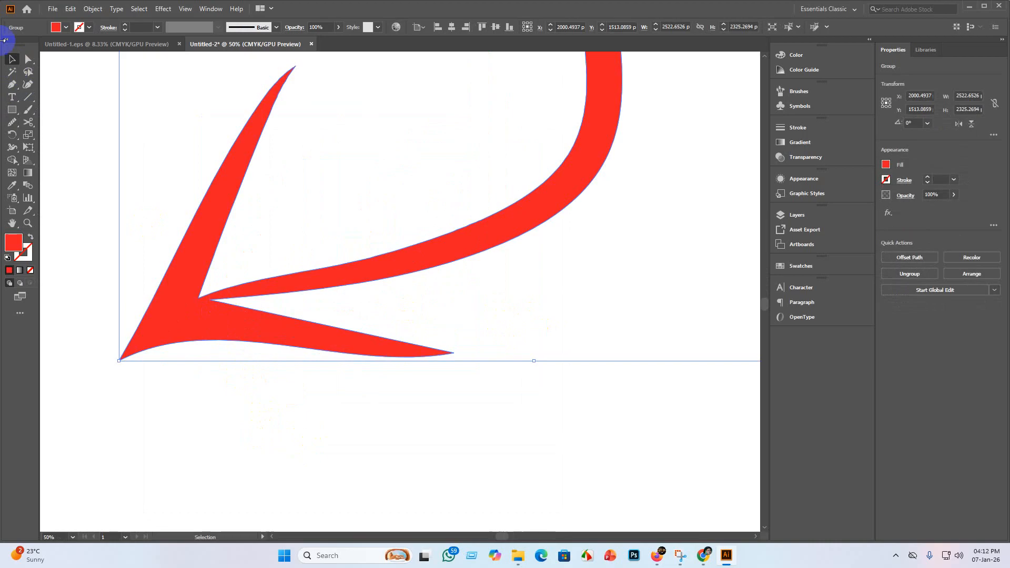
pyautogui.click(28, 59)
pyautogui.scroll(2, 226, 316)
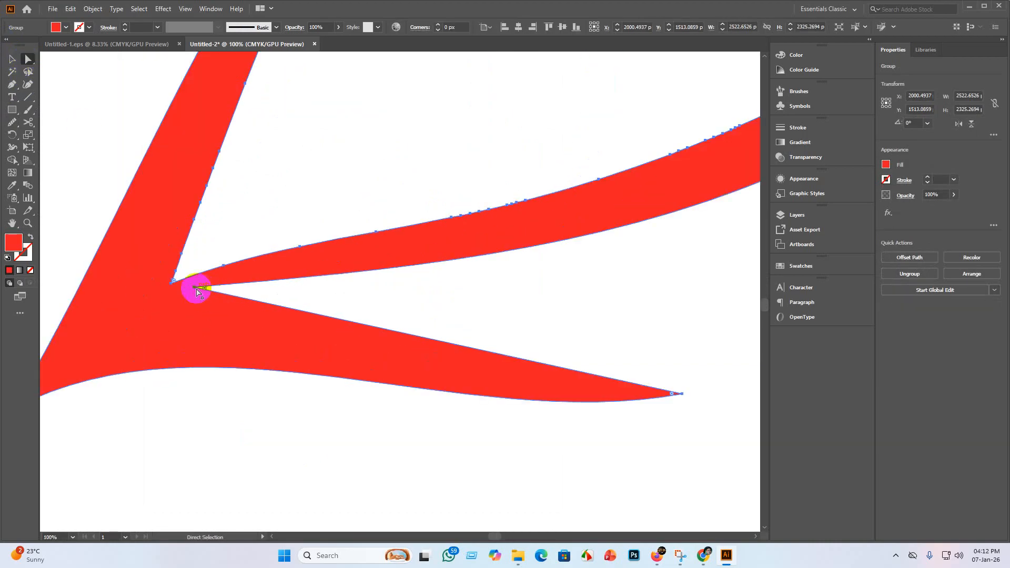
pyautogui.click(194, 289)
pyautogui.moveTo(194, 289); pyautogui.dragTo(202, 296)
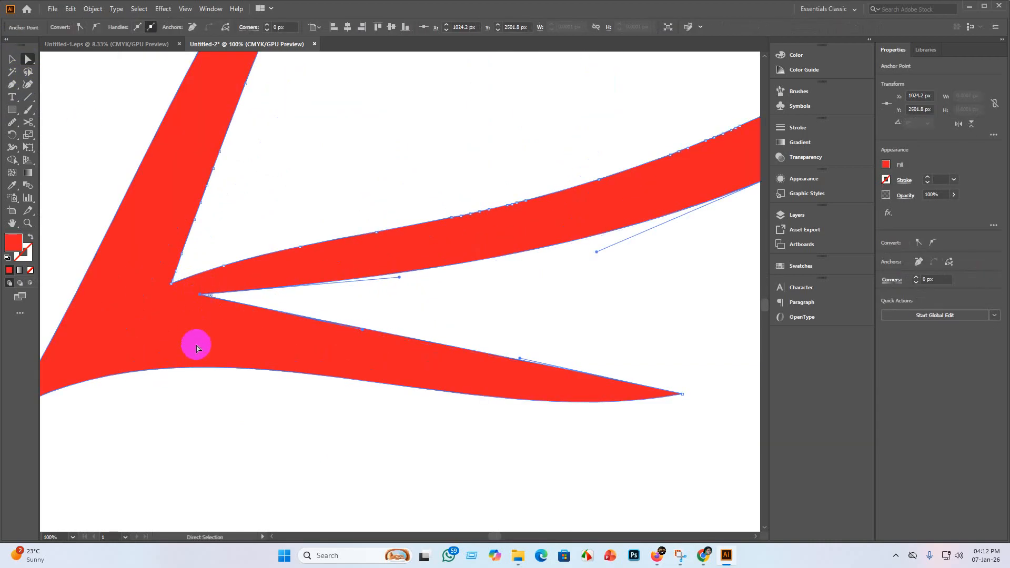
pyautogui.click(223, 417)
pyautogui.scroll(-4, 230, 450)
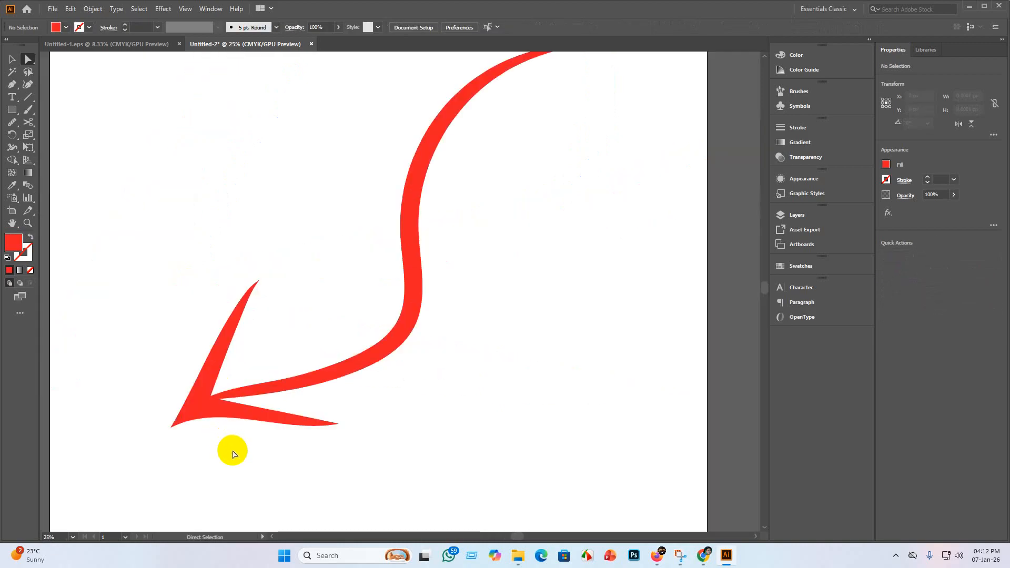
# Step: Nudge the arrow slightly upward and thicken the curve's root by moving its upper and lower inner-corner anchors further apart
pyautogui.scroll(5, 207, 387)
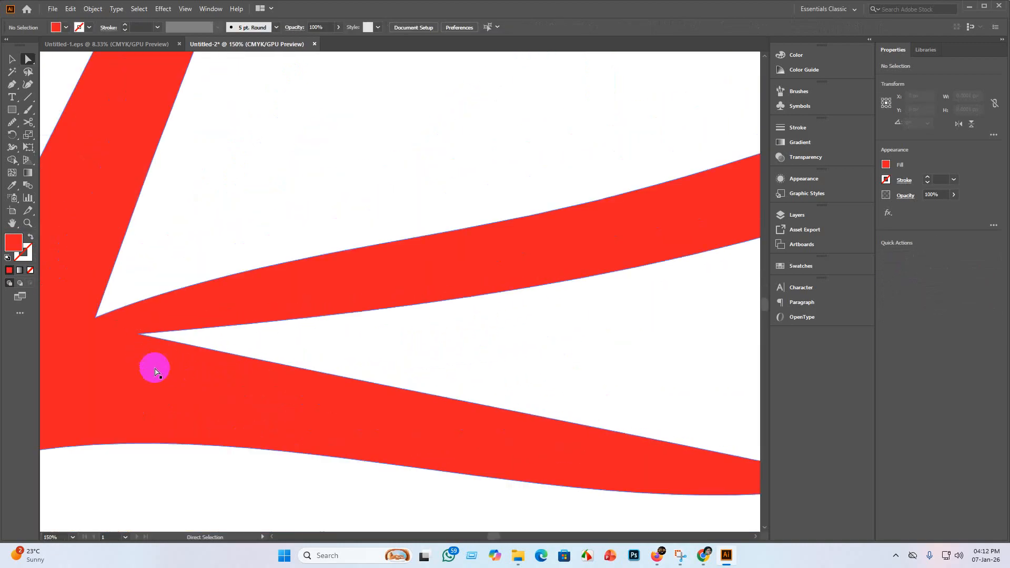
pyautogui.click(169, 326)
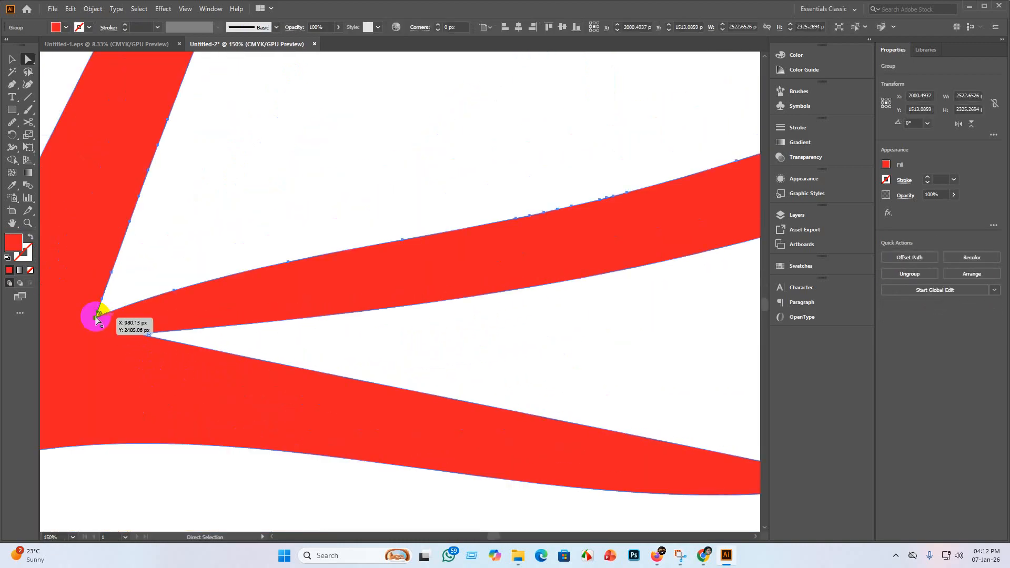
pyautogui.moveTo(95, 321); pyautogui.dragTo(97, 314)
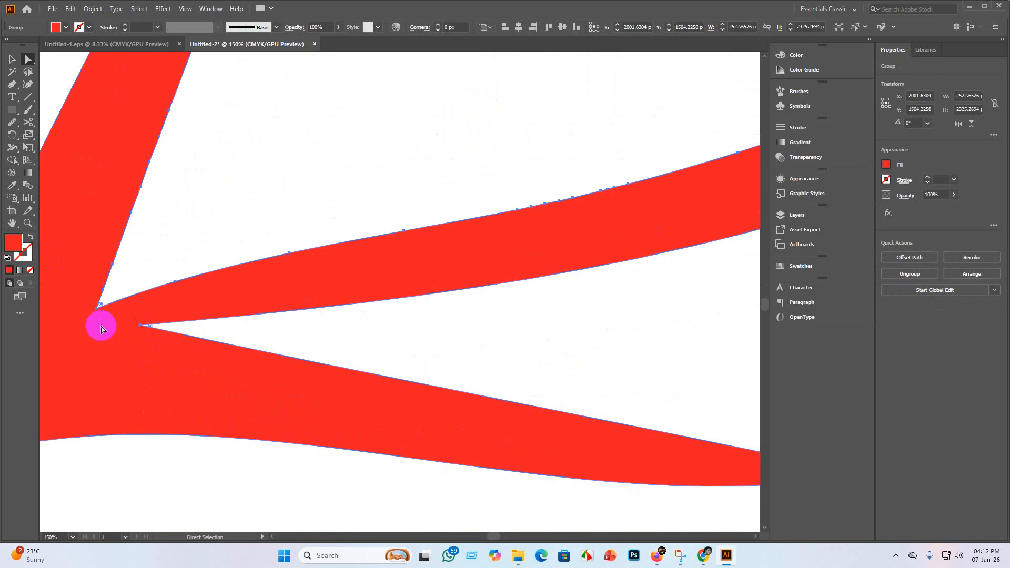
pyautogui.click(97, 305)
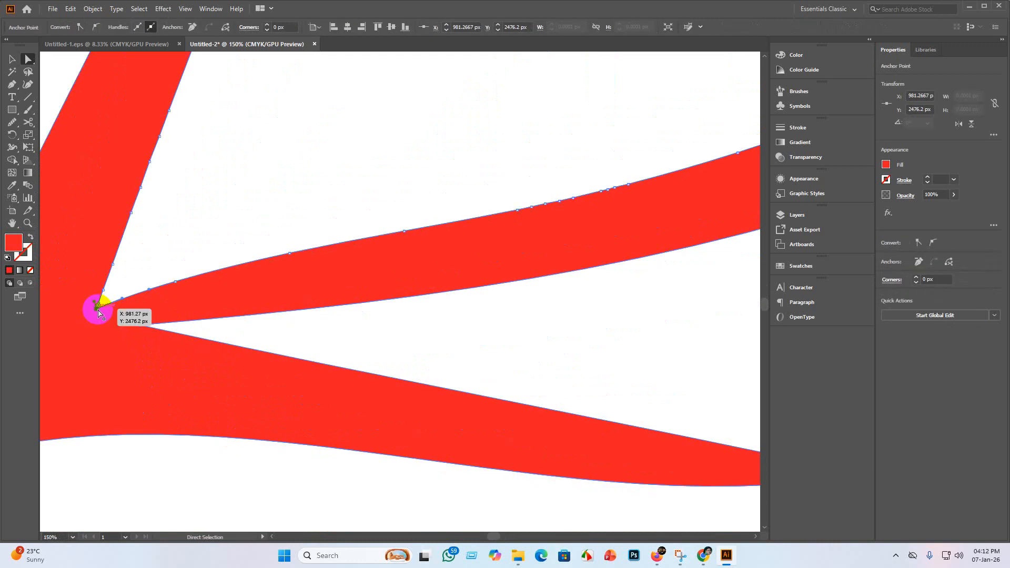
pyautogui.moveTo(96, 313); pyautogui.dragTo(142, 333)
pyautogui.click(142, 361)
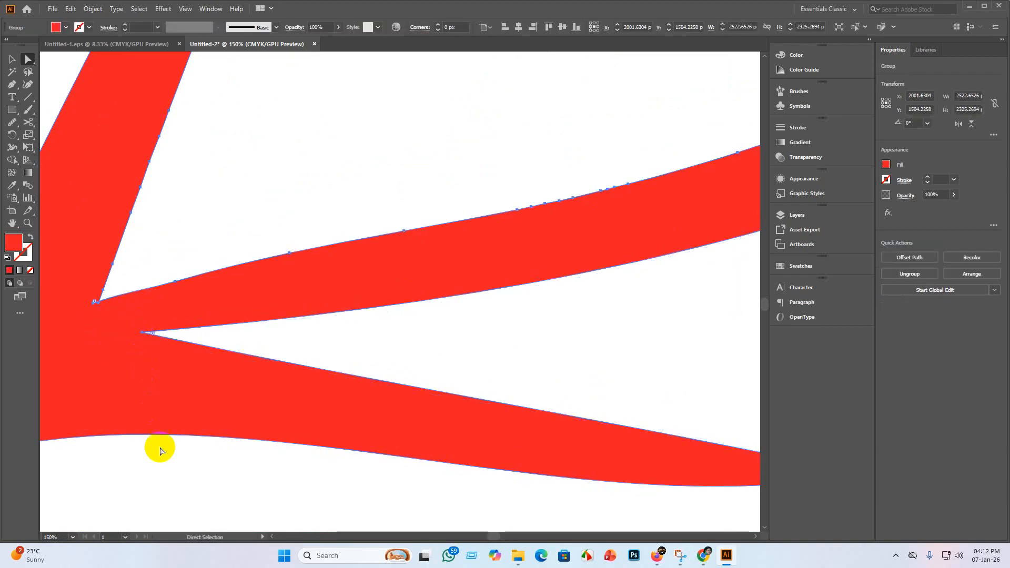
# Step: Examine the upper inner corner where the curve meets the arrowhead up close, and select its anchor point
pyautogui.scroll(-6, 163, 451)
pyautogui.click(231, 506)
pyautogui.scroll(-3, 231, 500)
pyautogui.scroll(10, 175, 383)
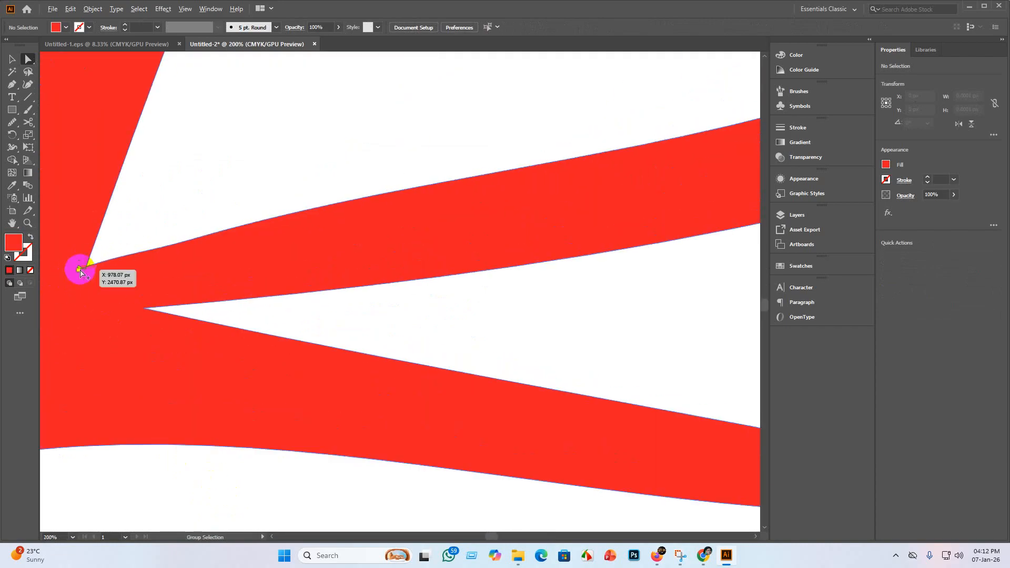
pyautogui.scroll(3, 80, 270)
pyautogui.click(79, 271)
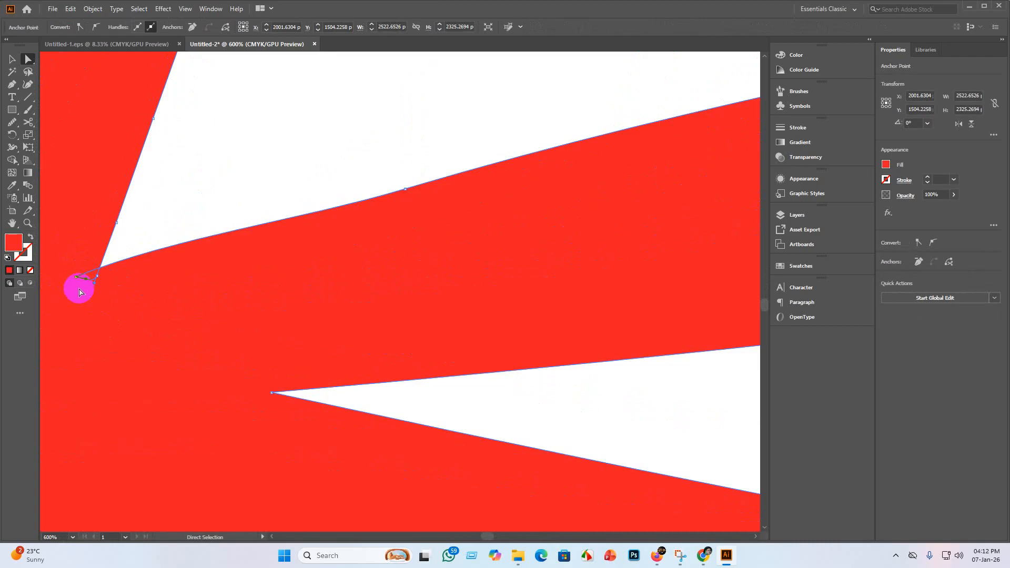
pyautogui.scroll(-6, 105, 302)
pyautogui.scroll(-3, 168, 388)
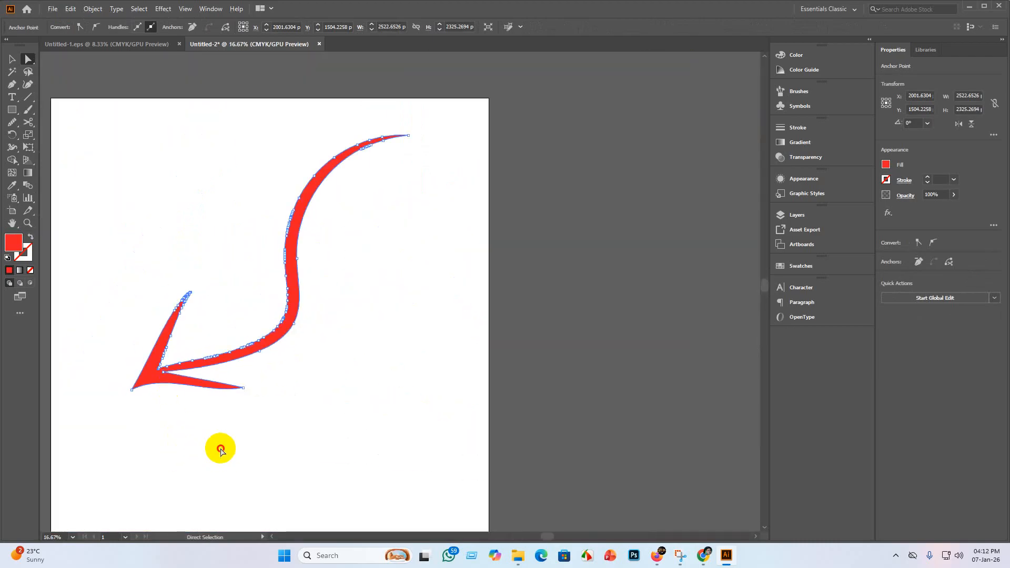
# Step: Smooth the outline around the upper inner corner between the arrowhead and the curve with the Smooth tool
pyautogui.click(12, 122)
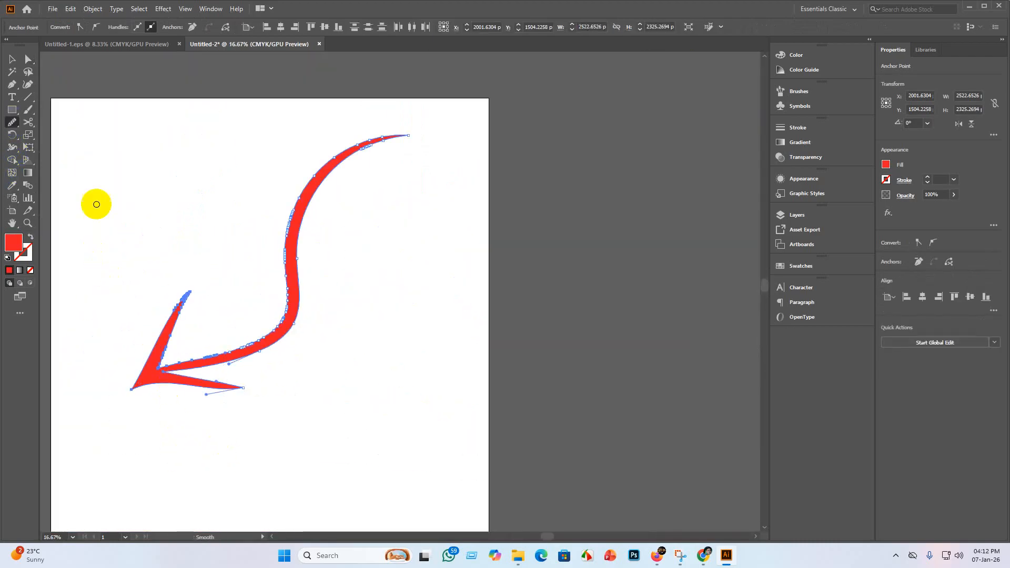
pyautogui.moveTo(173, 354)
pyautogui.mouseDown()
pyautogui.moveTo(154, 369)
pyautogui.moveTo(158, 340)
pyautogui.moveTo(165, 383)
pyautogui.moveTo(158, 371)
pyautogui.moveTo(163, 356)
pyautogui.moveTo(163, 382)
pyautogui.moveTo(173, 350)
pyautogui.moveTo(167, 375)
pyautogui.moveTo(158, 382)
pyautogui.moveTo(167, 345)
pyautogui.moveTo(146, 366)
pyautogui.mouseUp()
pyautogui.scroll(5, 146, 362)
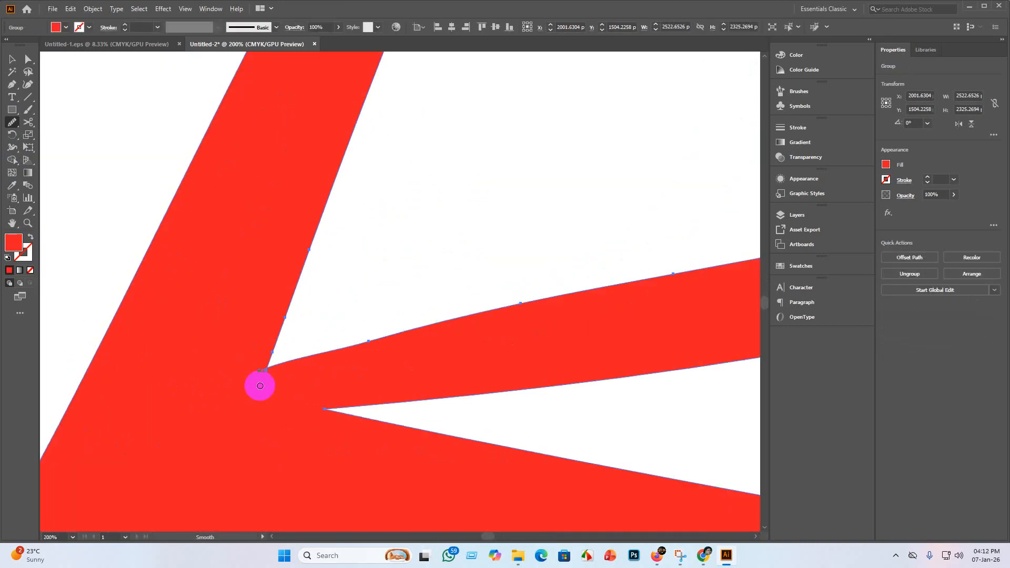
pyautogui.scroll(-3, 262, 381)
pyautogui.moveTo(268, 377)
pyautogui.mouseDown()
pyautogui.moveTo(266, 365)
pyautogui.moveTo(257, 395)
pyautogui.moveTo(264, 368)
pyautogui.moveTo(269, 382)
pyautogui.moveTo(253, 392)
pyautogui.mouseUp()
pyautogui.scroll(6, 256, 380)
pyautogui.moveTo(348, 322)
pyautogui.mouseDown()
pyautogui.moveTo(348, 310)
pyautogui.moveTo(349, 344)
pyautogui.mouseUp()
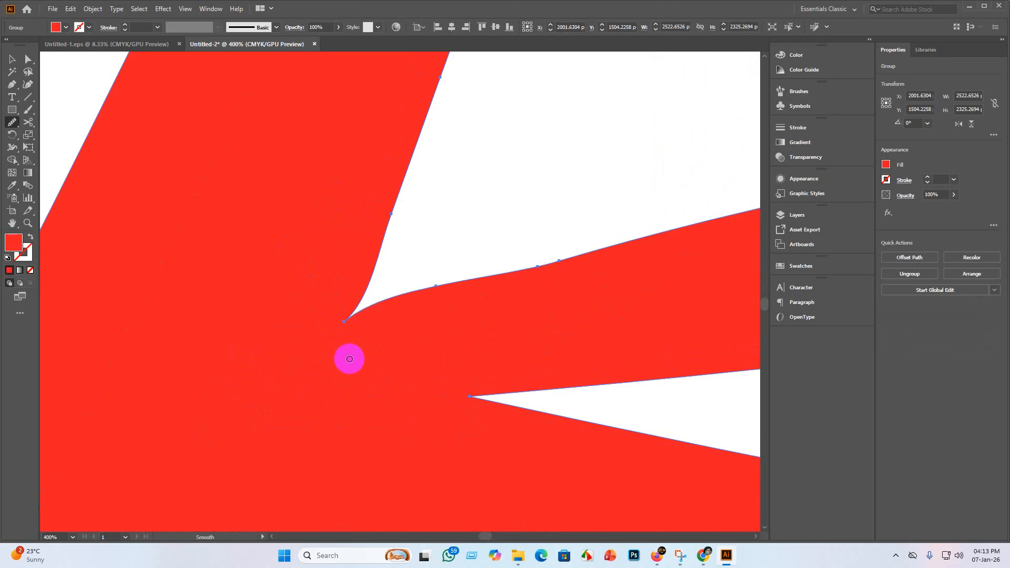
# Step: Smooth the arrow's whole outline down to a few anchors by brushing over it at 4.17% zoom
pyautogui.scroll(-5, 349, 358)
pyautogui.scroll(-5, 476, 408)
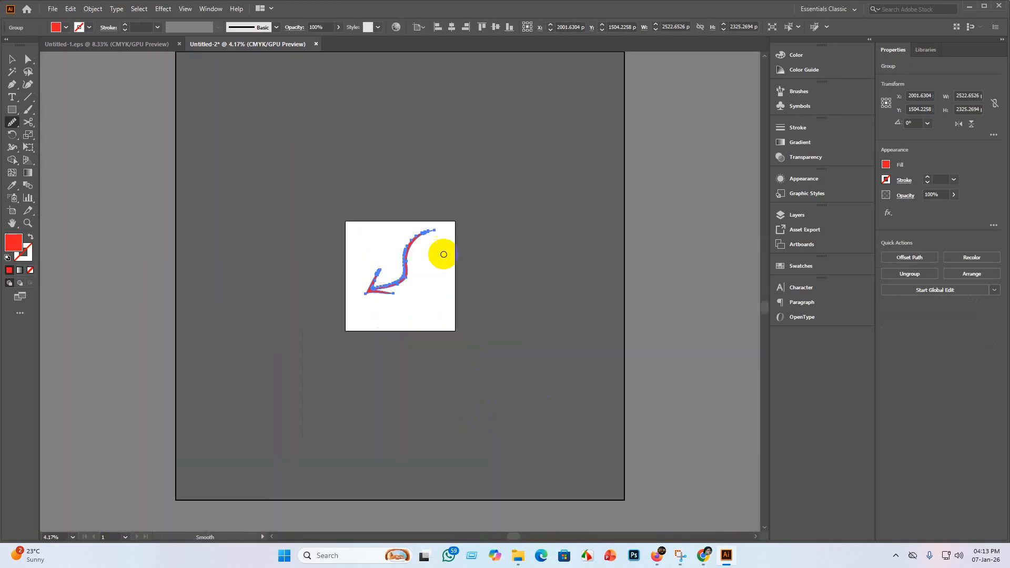
pyautogui.moveTo(379, 255)
pyautogui.mouseDown()
pyautogui.moveTo(403, 239)
pyautogui.moveTo(403, 282)
pyautogui.moveTo(399, 272)
pyautogui.moveTo(389, 283)
pyautogui.moveTo(402, 281)
pyautogui.moveTo(366, 289)
pyautogui.moveTo(416, 266)
pyautogui.moveTo(407, 279)
pyautogui.moveTo(404, 258)
pyautogui.moveTo(405, 277)
pyautogui.moveTo(372, 289)
pyautogui.mouseUp()
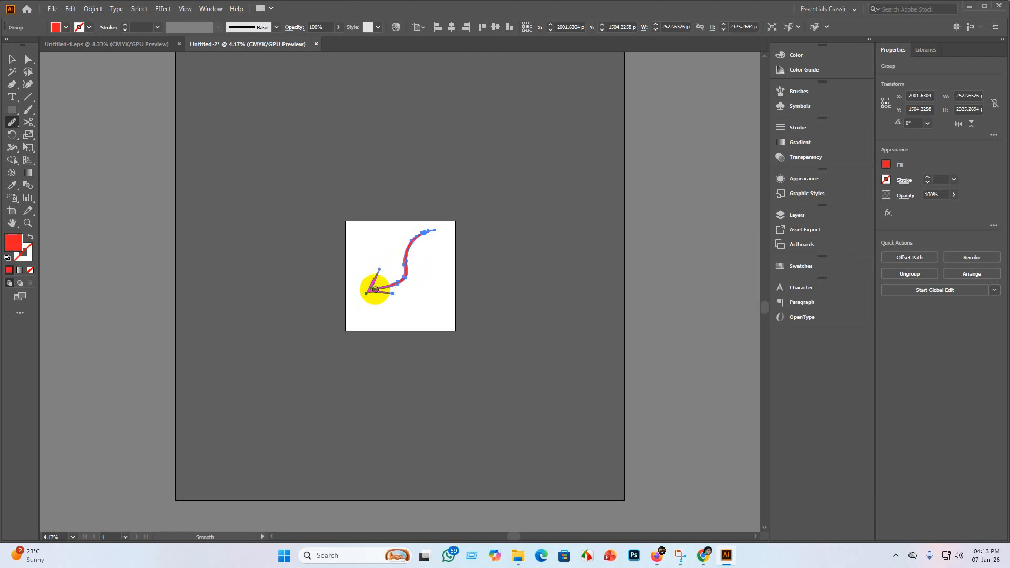
# Step: Check the simplified arrowhead up close, then deselect the arrow and review it on the full artboard
pyautogui.hotkey('ctrl', '=')
pyautogui.hotkey('ctrl', '=')
pyautogui.hotkey('ctrl', '=')
pyautogui.hotkey('ctrl', '=')
pyautogui.hotkey('ctrl', '=')
pyautogui.hotkey('ctrl', '=')
pyautogui.click(11, 59)
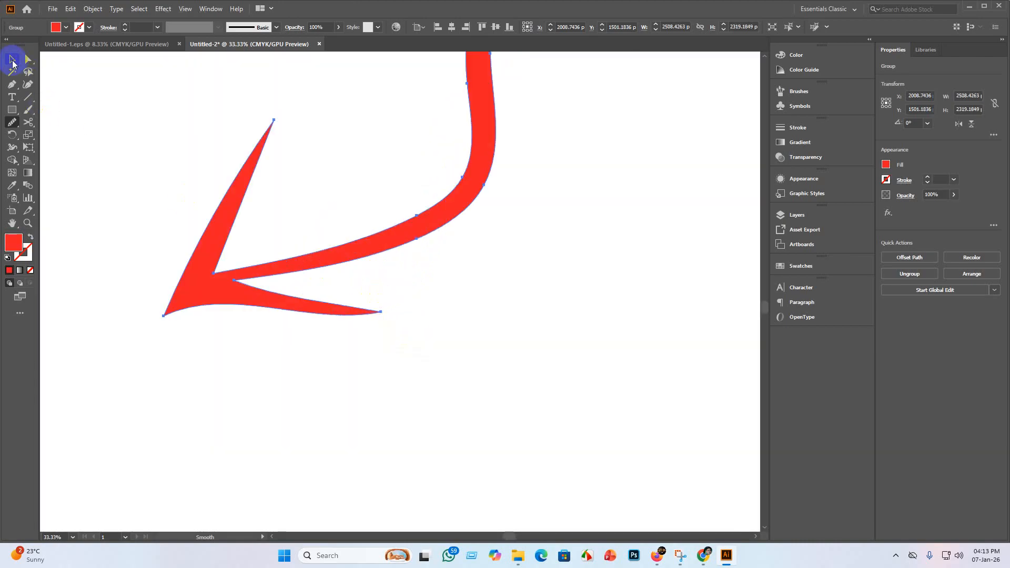
pyautogui.click(245, 462)
pyautogui.hotkey('ctrl', '-')
pyautogui.hotkey('ctrl', '-')
pyautogui.hotkey('ctrl', '-')
pyautogui.hotkey('ctrl', '-')
pyautogui.hotkey('ctrl', '-')
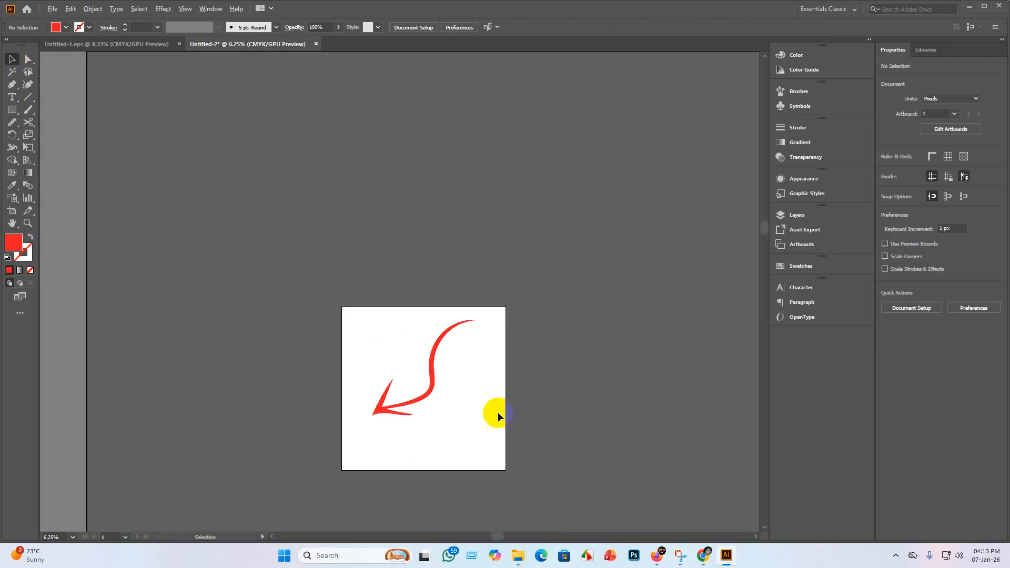
pyautogui.scroll(2, 498, 412)
# Step: Enlarge the arrow proportionally to about 3742 × 3460 px and reposition it so it nearly fills the artboard
pyautogui.click(297, 374)
pyautogui.scroll(-3, 413, 359)
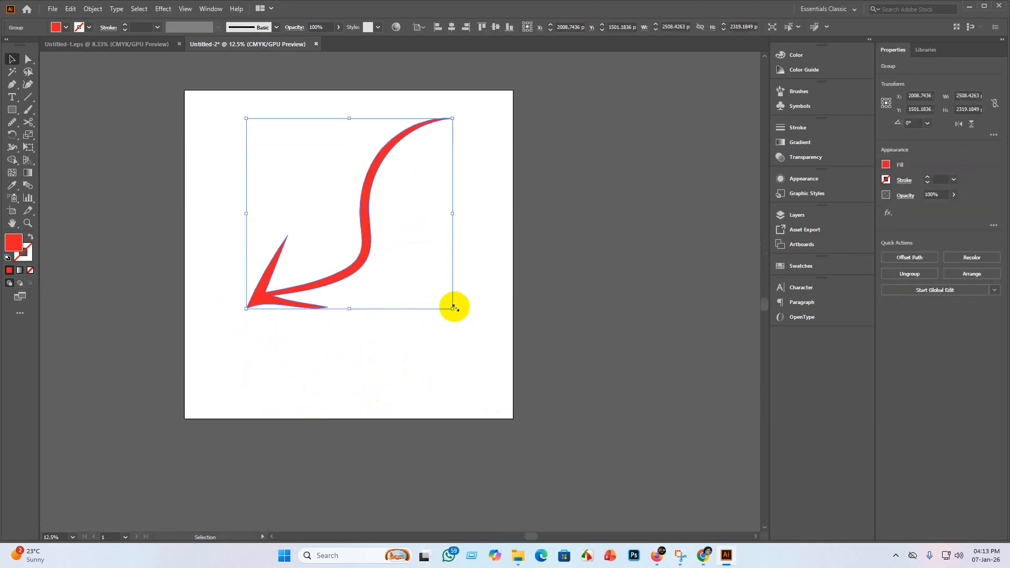
pyautogui.moveTo(453, 307); pyautogui.dragTo(506, 425)
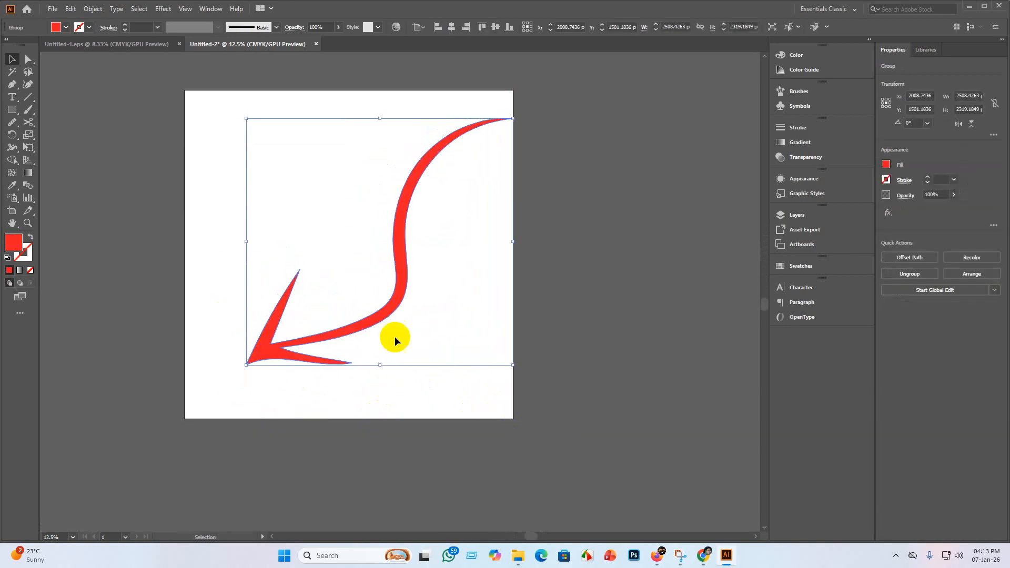
pyautogui.moveTo(390, 312); pyautogui.dragTo(355, 319)
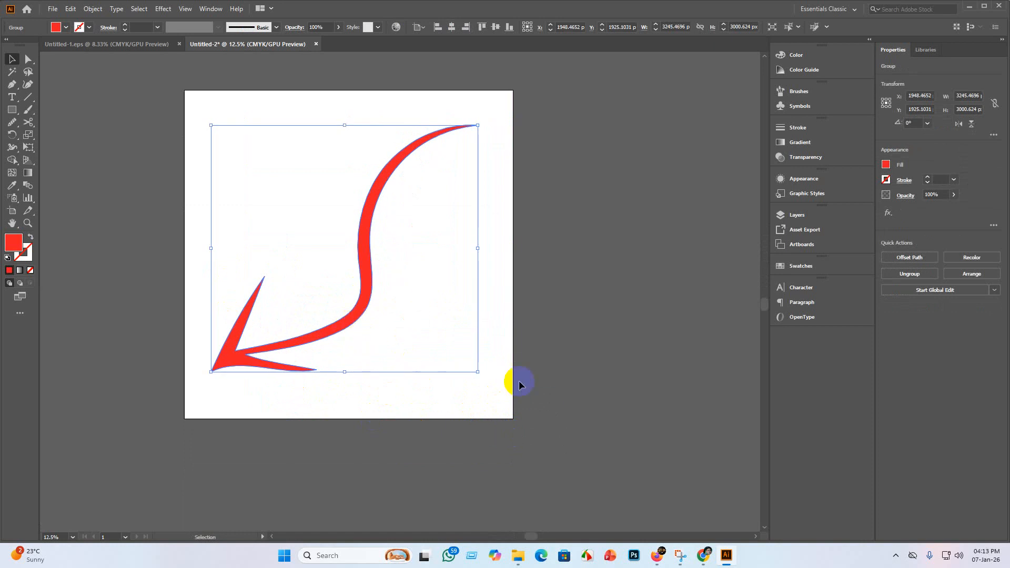
pyautogui.moveTo(476, 372); pyautogui.dragTo(502, 403)
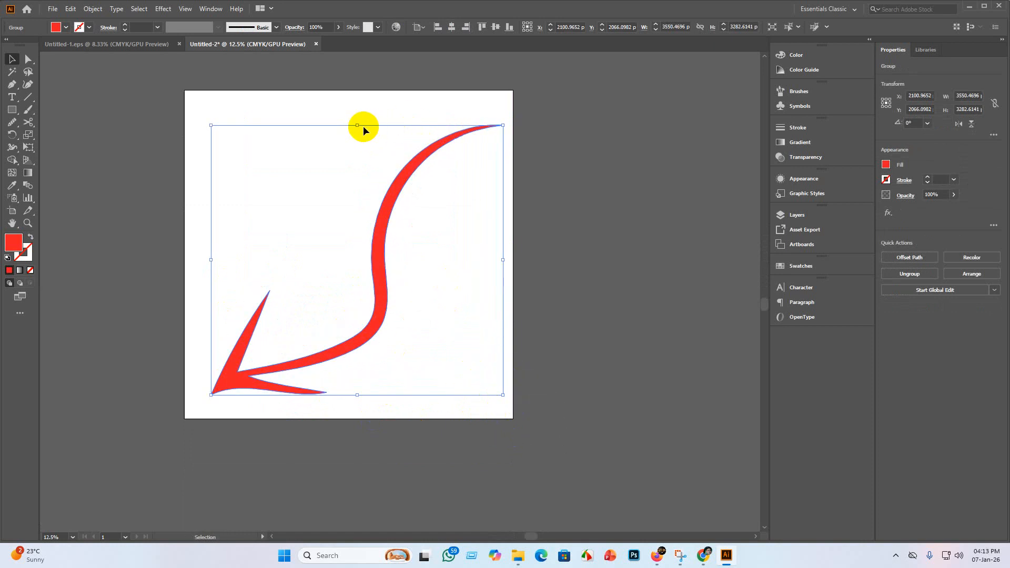
pyautogui.moveTo(357, 125); pyautogui.dragTo(357, 110)
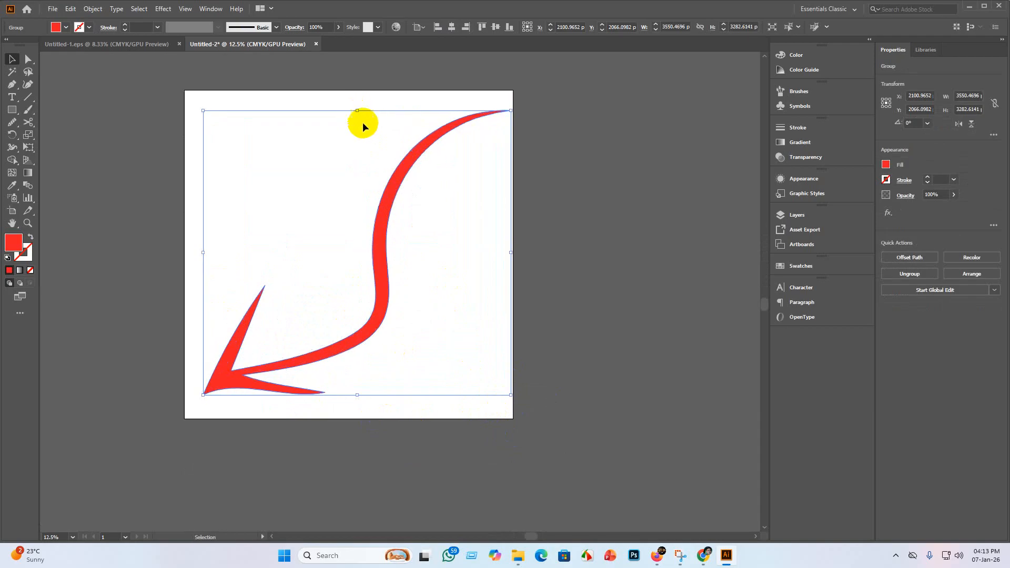
# Step: Center the arrow horizontally and vertically on the artboard and deselect it
pyautogui.click(451, 28)
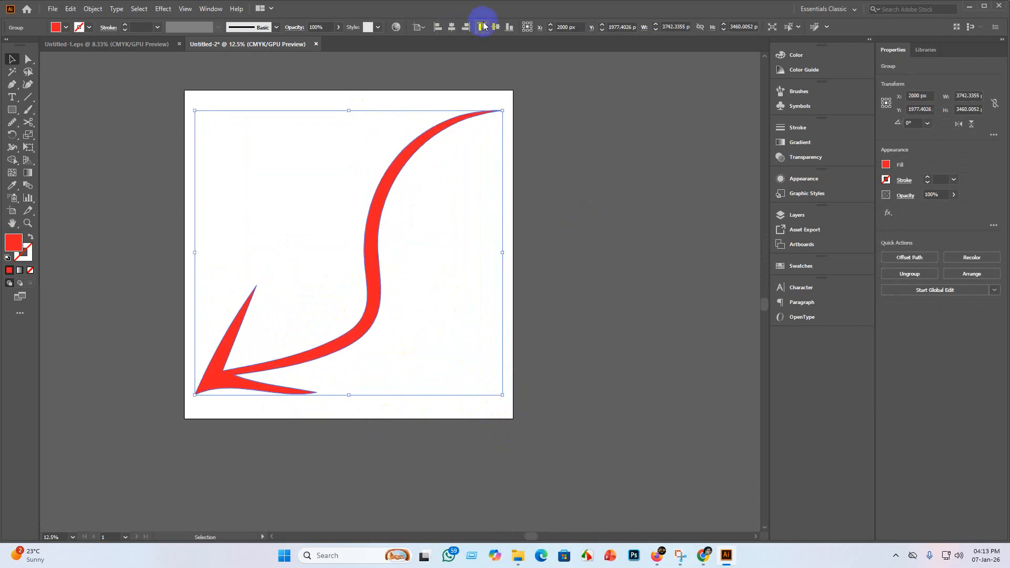
pyautogui.click(494, 27)
pyautogui.click(616, 387)
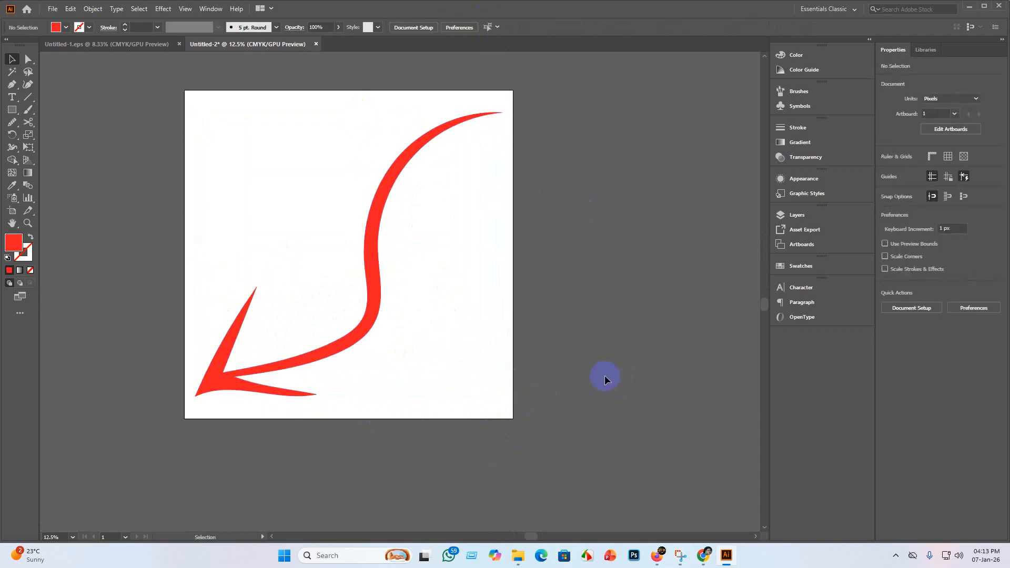
pyautogui.scroll(2, 589, 375)
pyautogui.scroll(-3, 573, 400)
pyautogui.scroll(2, 563, 431)
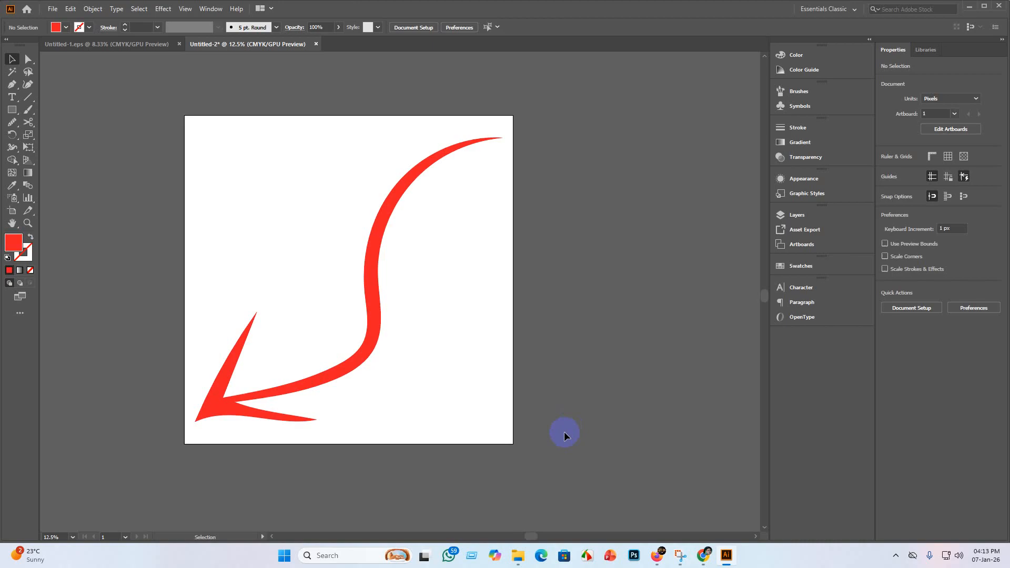
# Step: Start saving the document and browse to the ai work folder on drive D
pyautogui.click(51, 9)
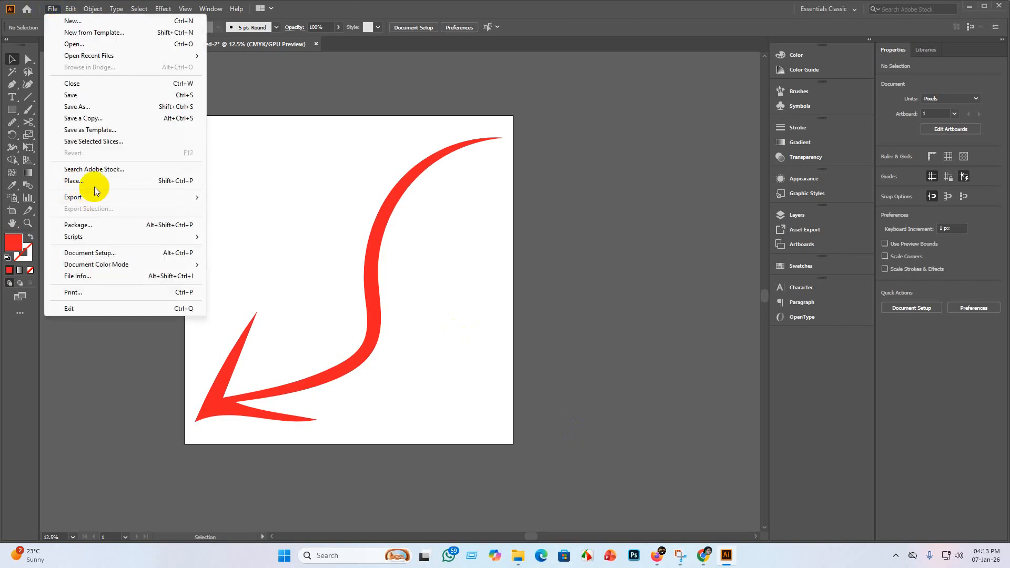
pyautogui.click(90, 96)
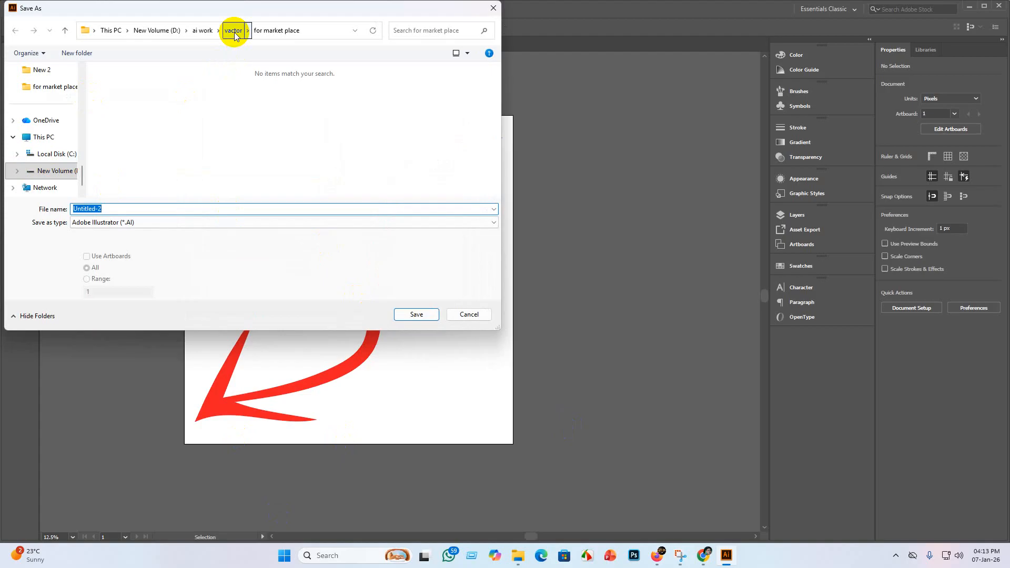
pyautogui.click(204, 31)
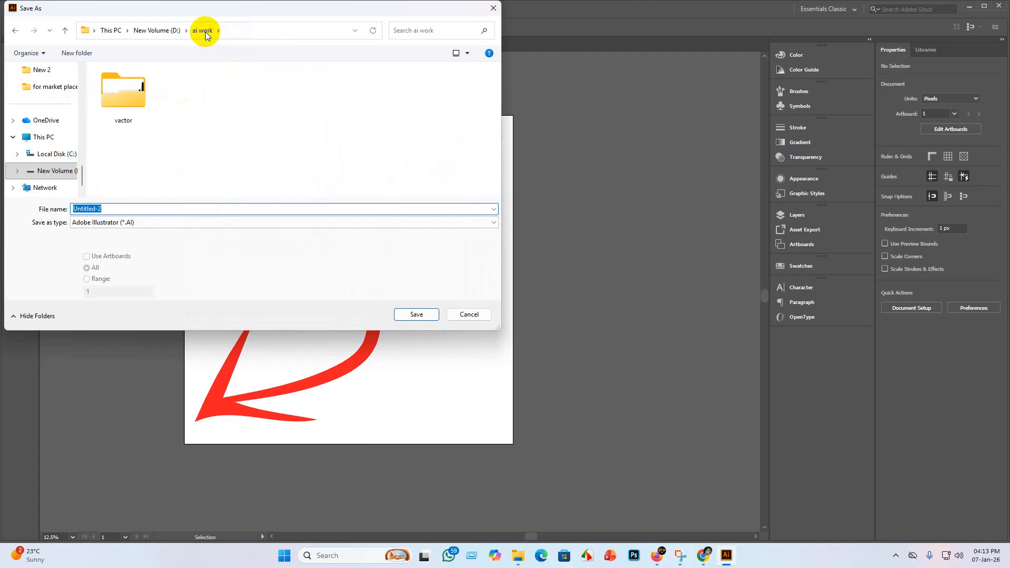
pyautogui.scroll(4, 26, 106)
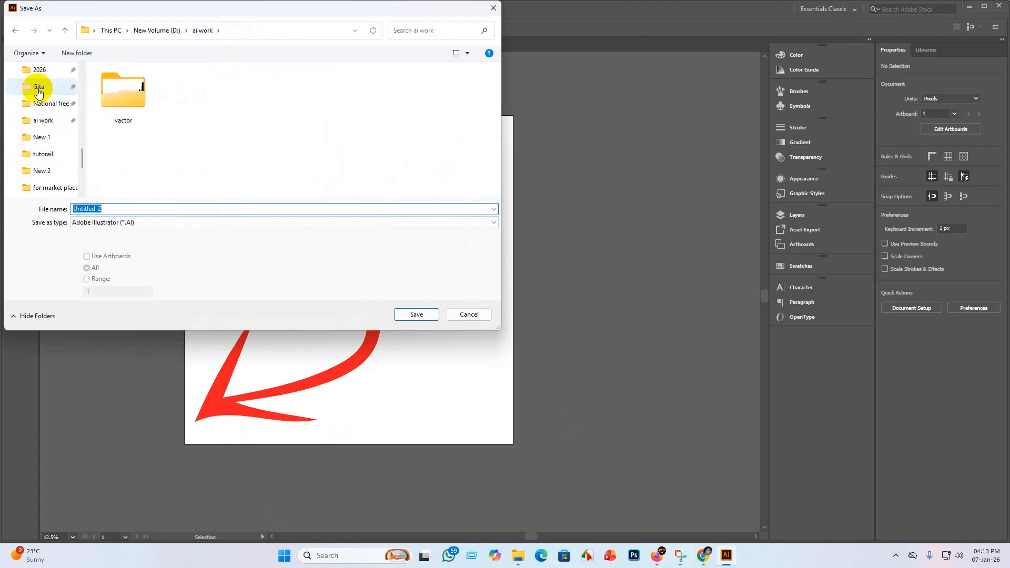
pyautogui.scroll(-3, 53, 126)
pyautogui.scroll(4, 57, 135)
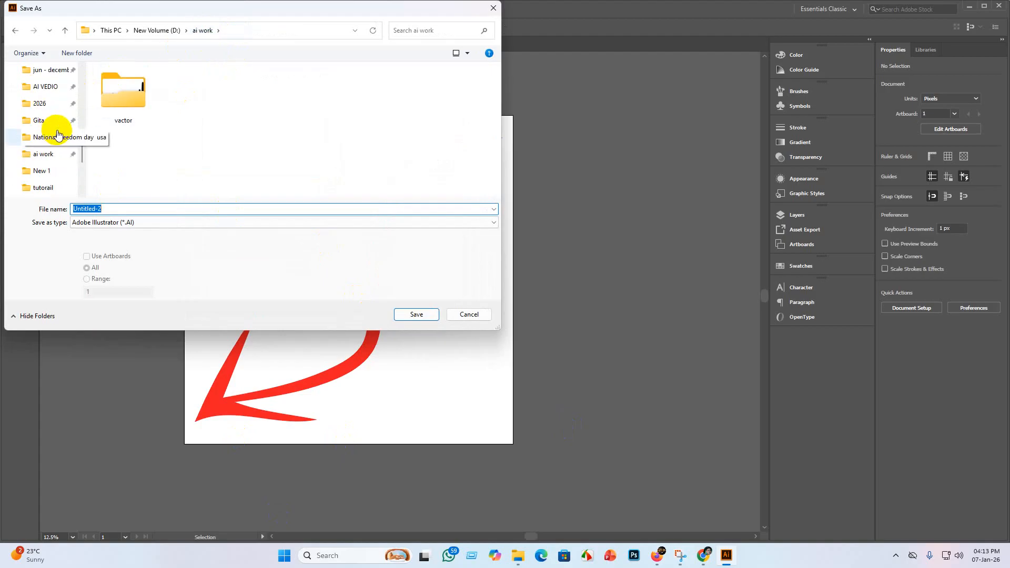
pyautogui.scroll(3, 57, 134)
pyautogui.scroll(-3, 61, 136)
pyautogui.scroll(-4, 60, 136)
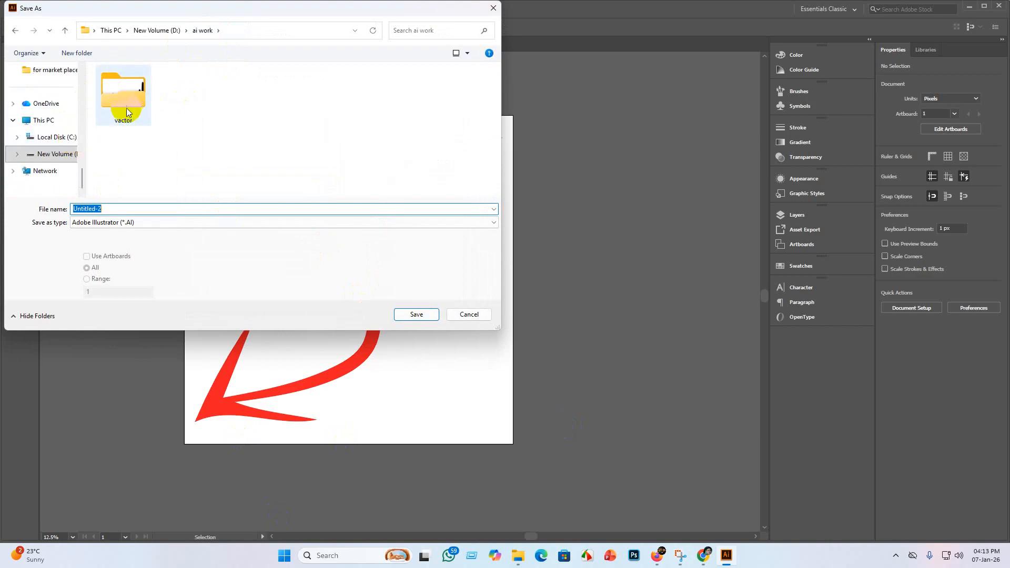
# Step: Create a subfolder with the default name inside the ai work folder
pyautogui.rightClick(189, 78)
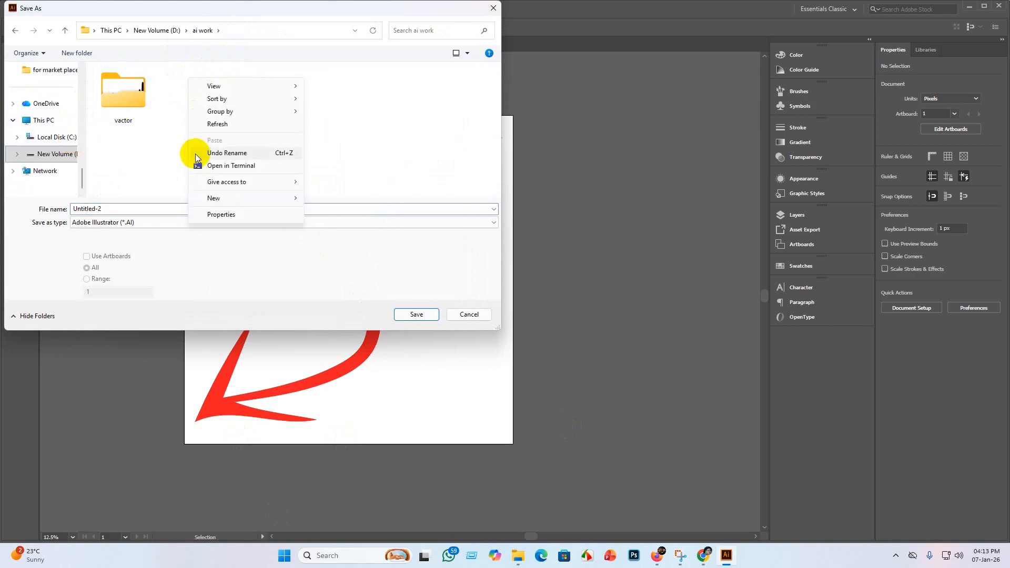
pyautogui.click(316, 199)
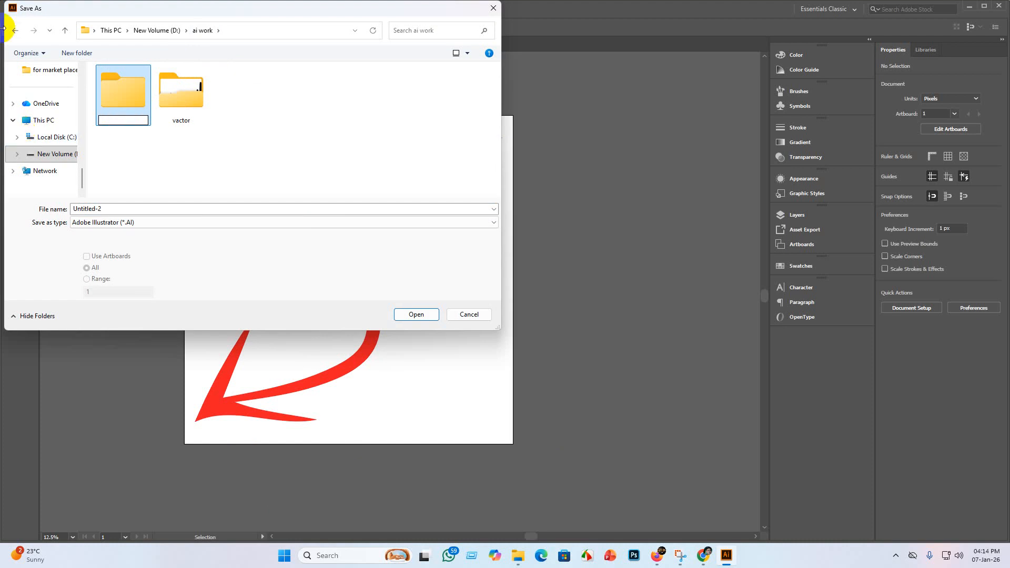
pyautogui.click(223, 134)
# Step: Change the save location to the arrow symbol folder inside Sutterstock vactor
pyautogui.scroll(5, 52, 118)
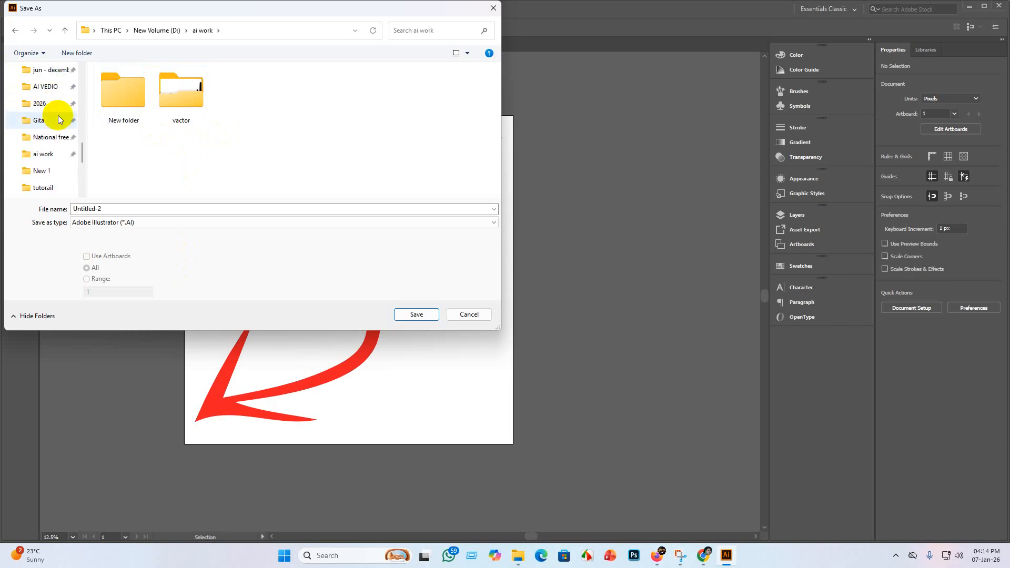
pyautogui.scroll(4, 61, 128)
pyautogui.scroll(-2, 61, 137)
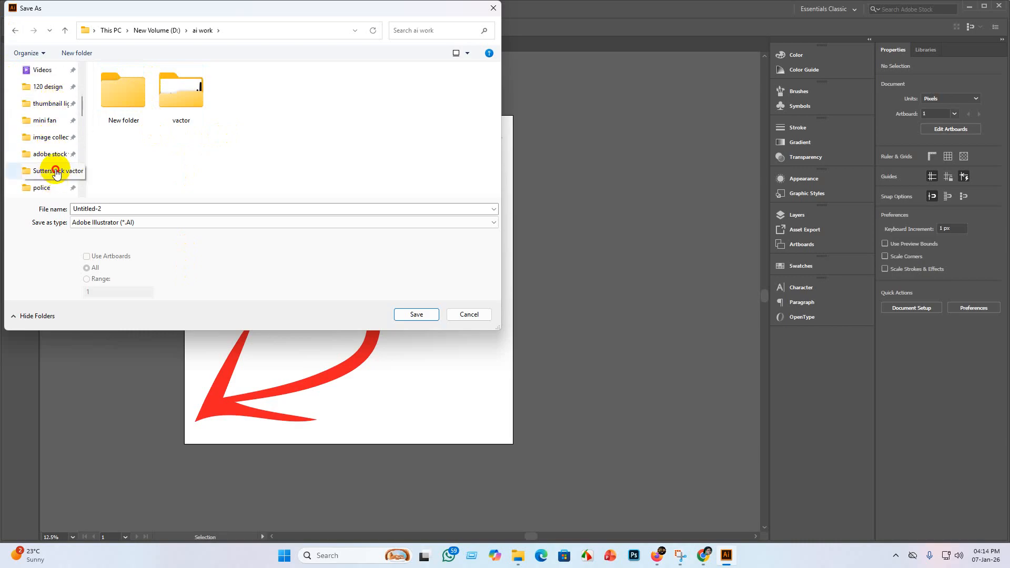
pyautogui.click(56, 172)
pyautogui.scroll(-2, 326, 118)
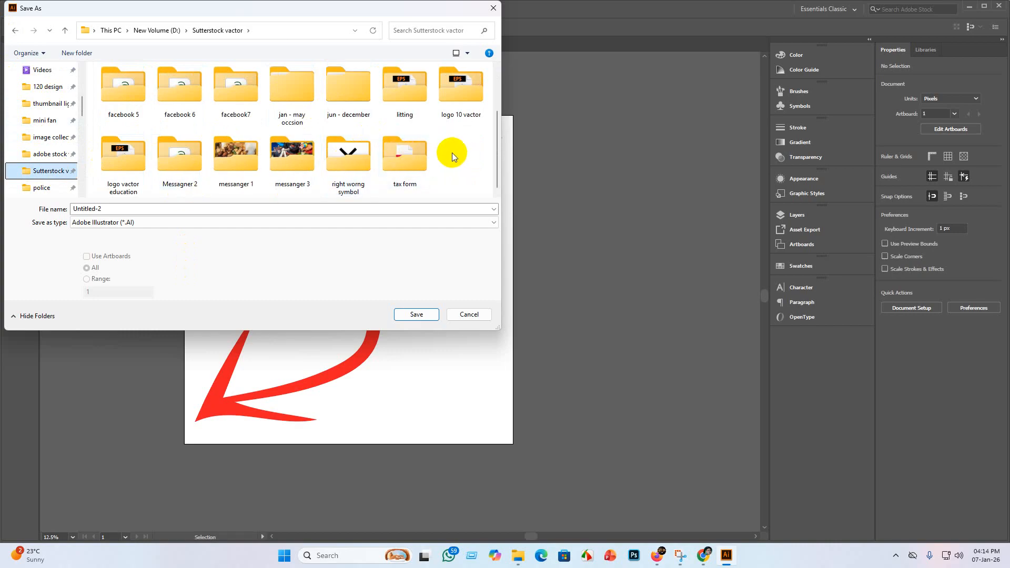
pyautogui.scroll(2, 453, 152)
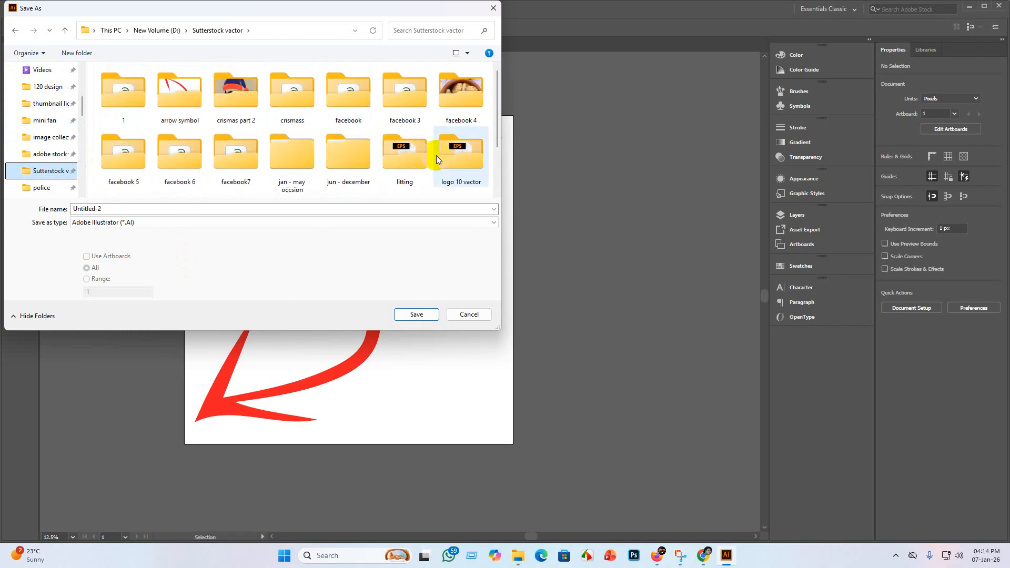
pyautogui.doubleClick(182, 98)
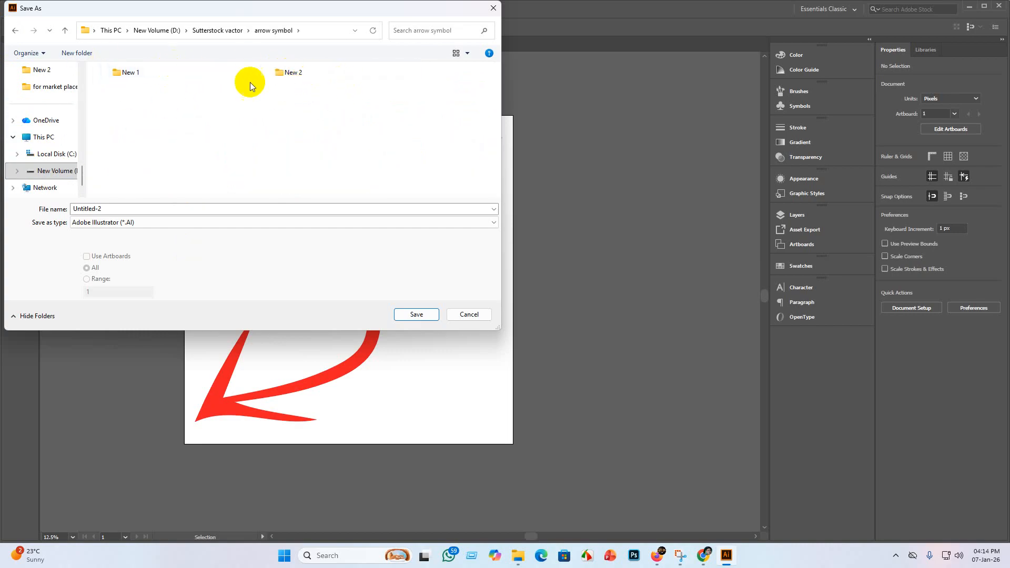
# Step: Create a folder named "arrow 3" inside arrow symbol and open it as the save location
pyautogui.rightClick(157, 81)
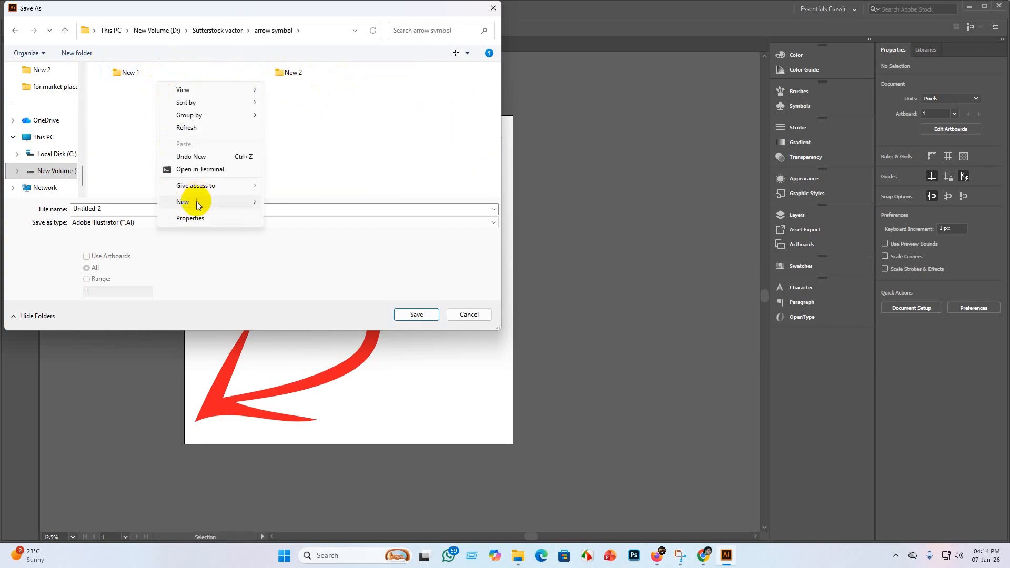
pyautogui.moveTo(198, 205)
pyautogui.click(358, 204)
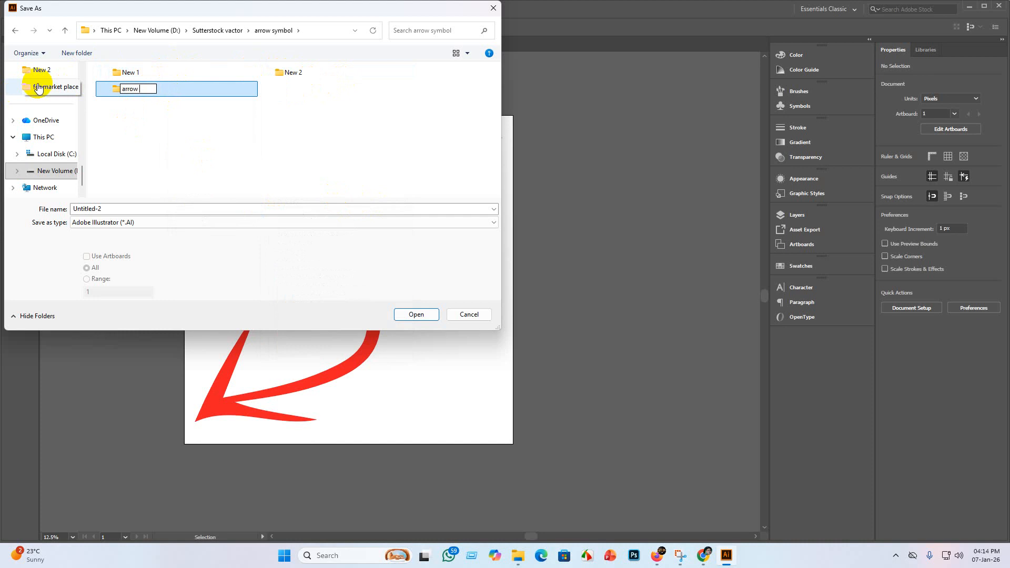
pyautogui.press('Return')
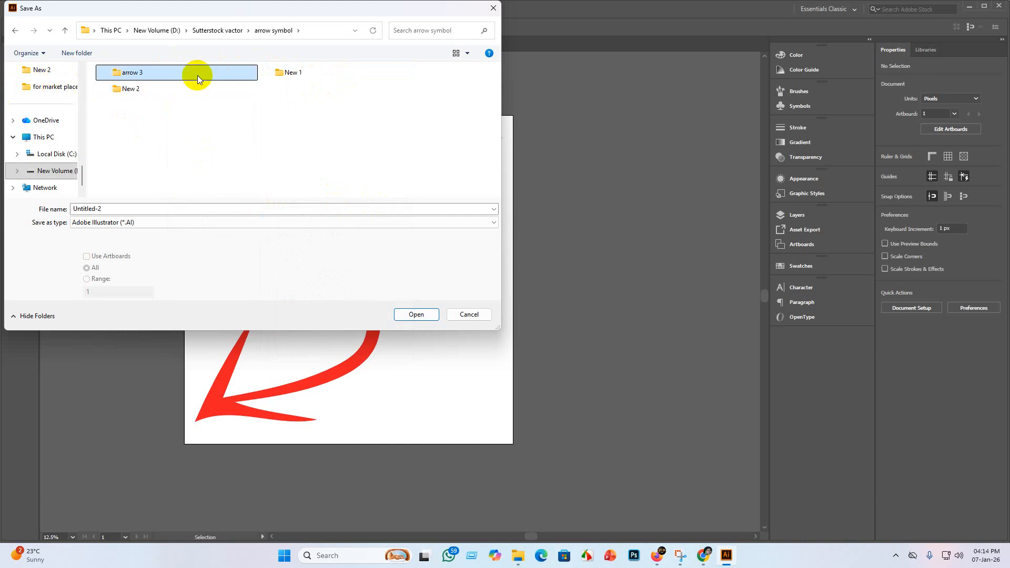
pyautogui.doubleClick(197, 75)
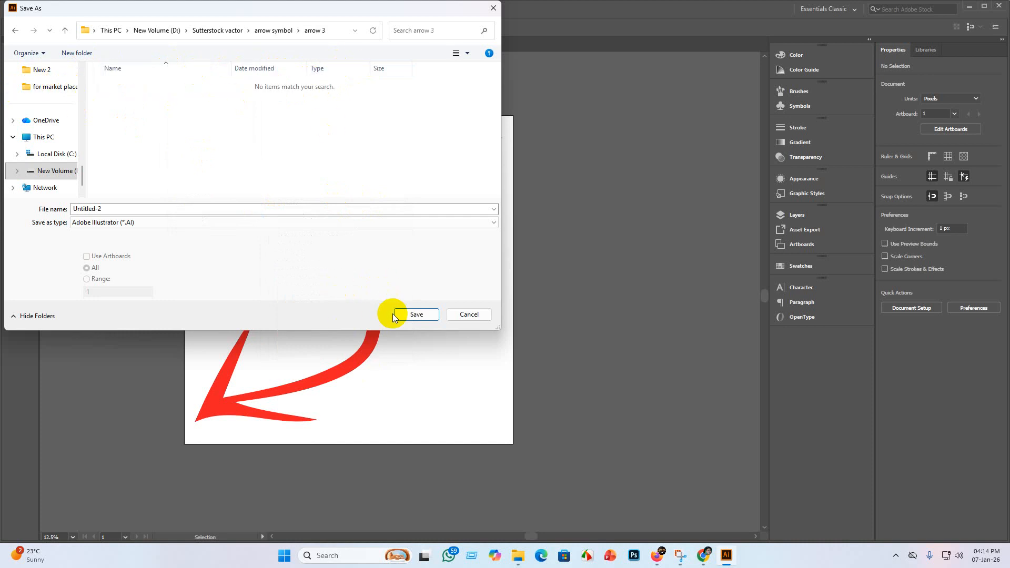
# Step: Save the arrow document as an Illustrator EPS file in the arrow 3 folder, using the Illustrator 10 EPS version
pyautogui.click(491, 227)
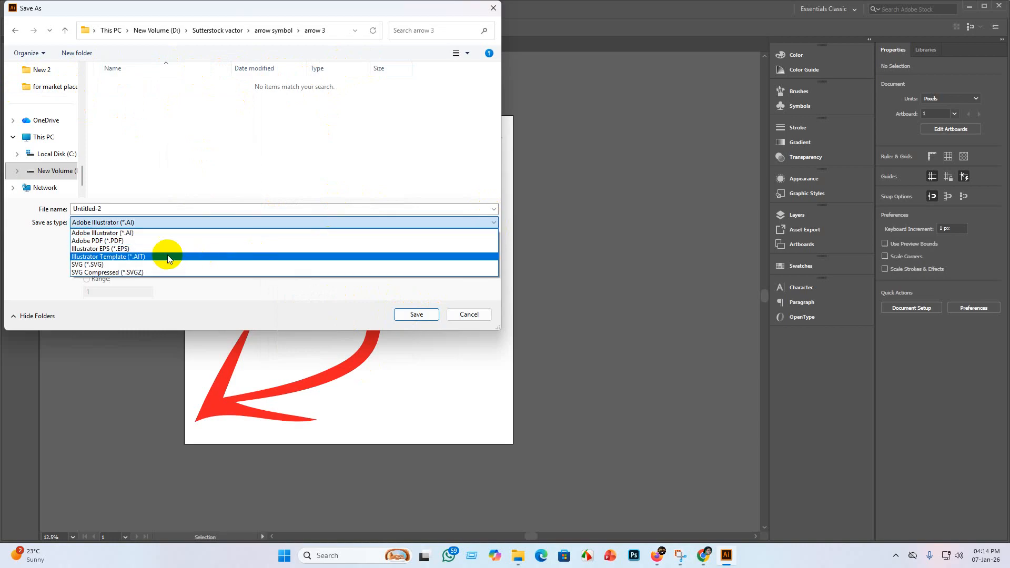
pyautogui.click(160, 255)
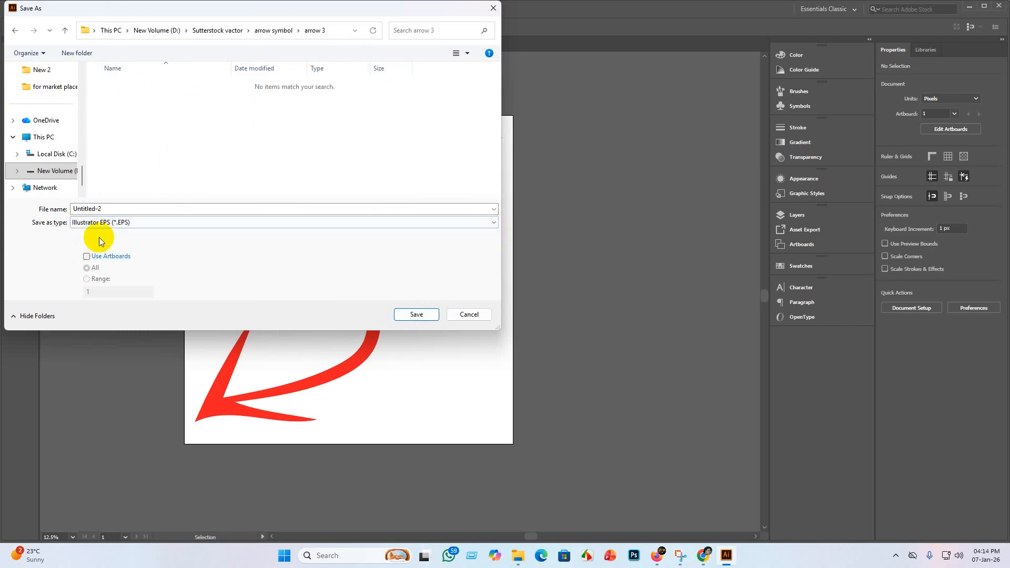
pyautogui.click(416, 314)
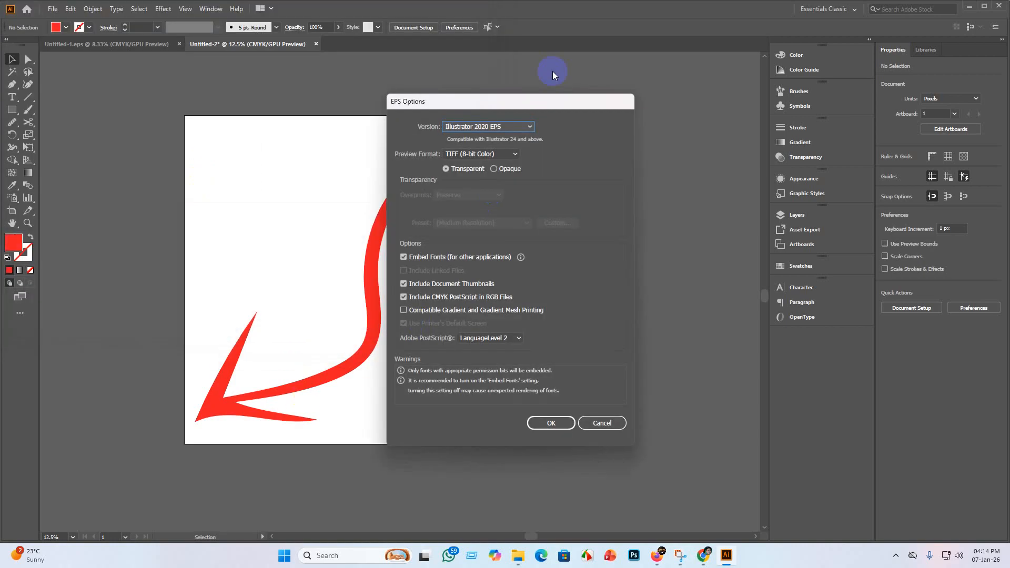
pyautogui.click(528, 127)
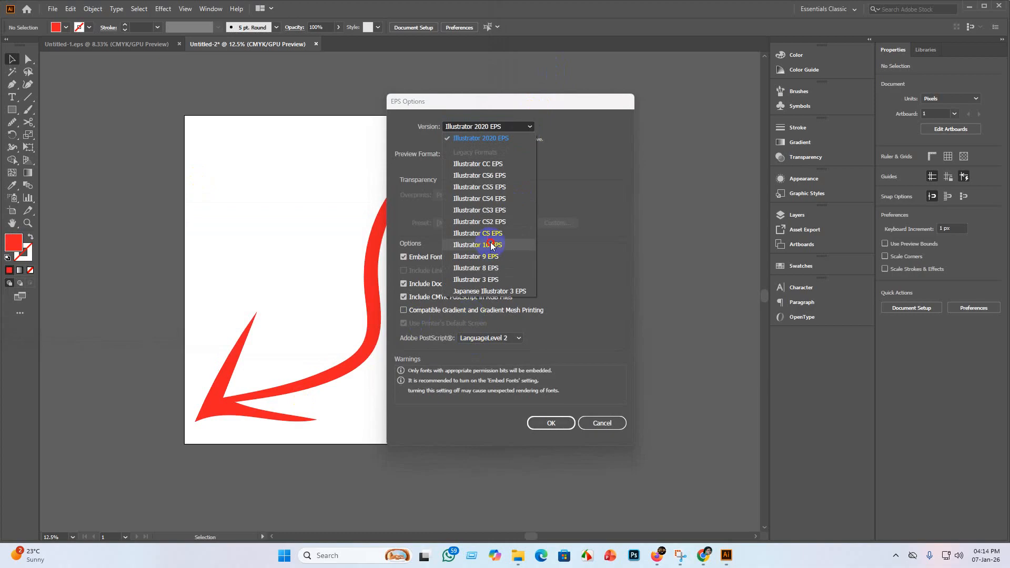
pyautogui.click(490, 243)
pyautogui.click(549, 413)
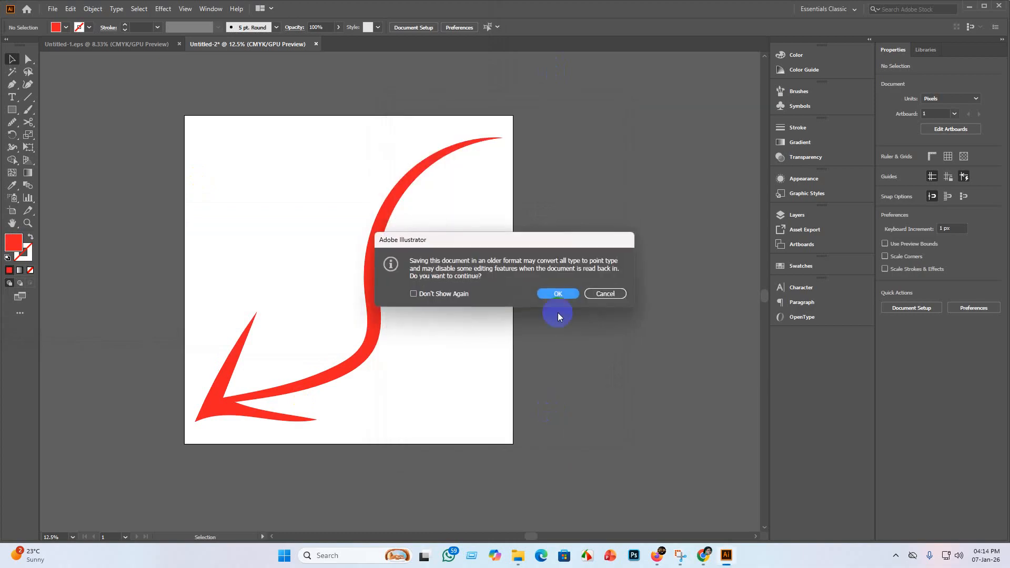
pyautogui.click(559, 294)
# Step: Export the arrow as a JPEG into the arrow 3 folder, using artboards and the RGB color model
pyautogui.click(52, 9)
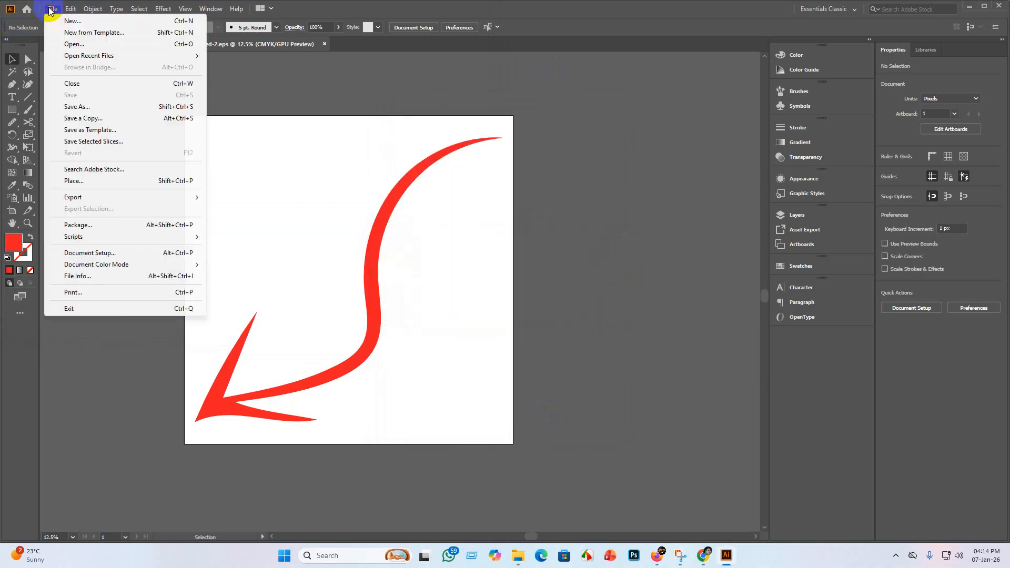
pyautogui.moveTo(97, 198)
pyautogui.click(252, 206)
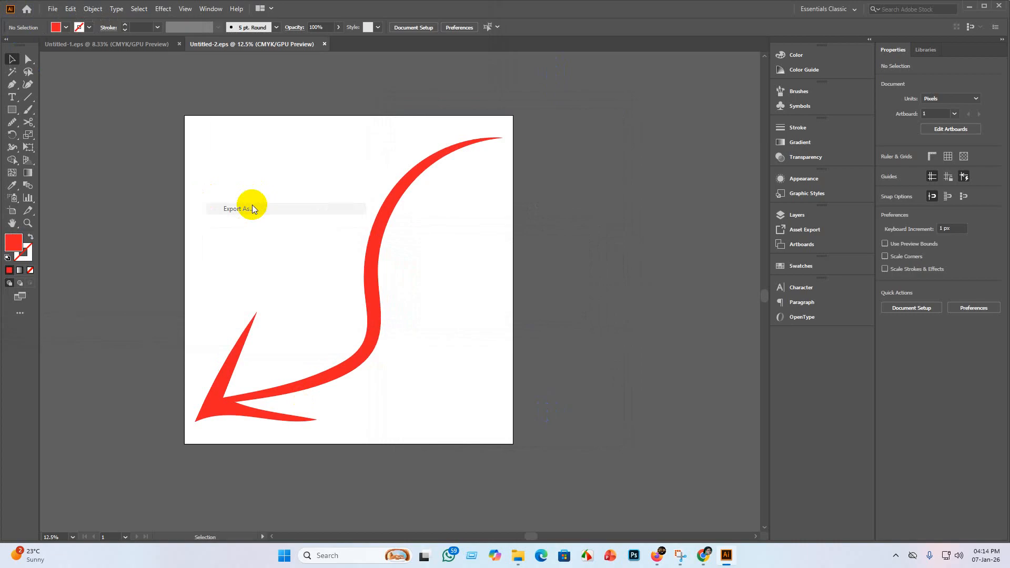
pyautogui.click(86, 256)
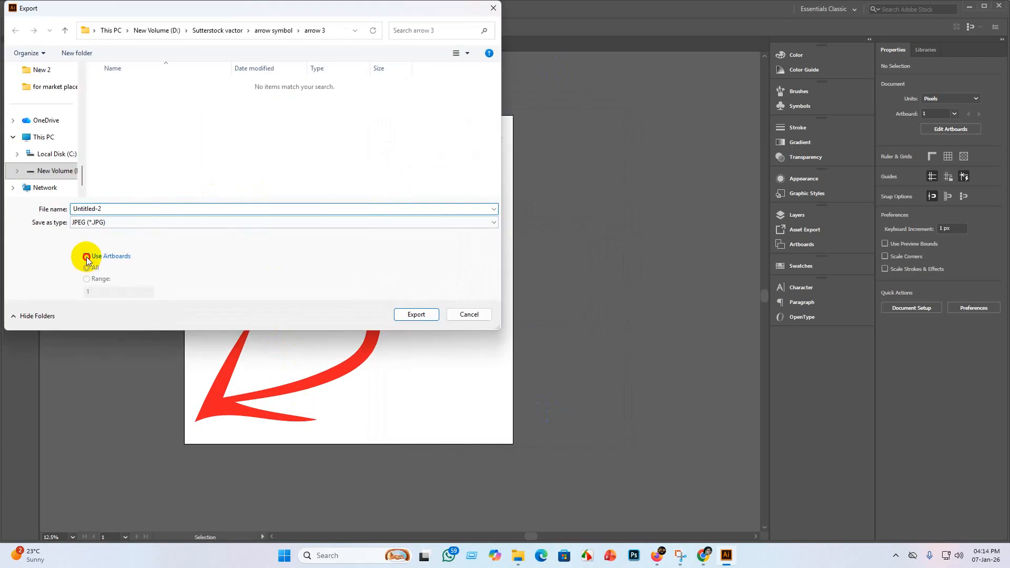
pyautogui.click(415, 315)
pyautogui.click(491, 263)
pyautogui.click(469, 273)
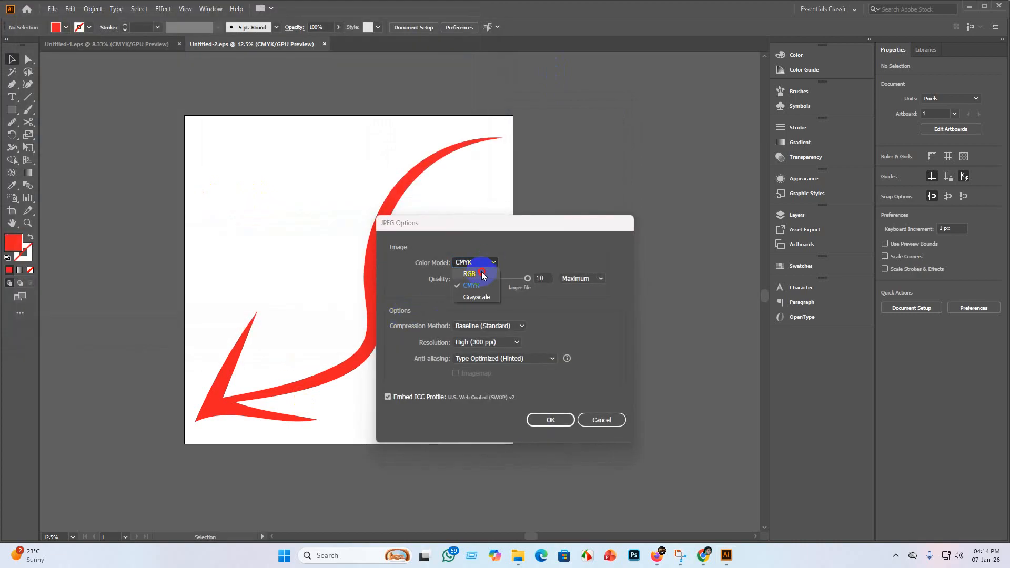
pyautogui.click(561, 421)
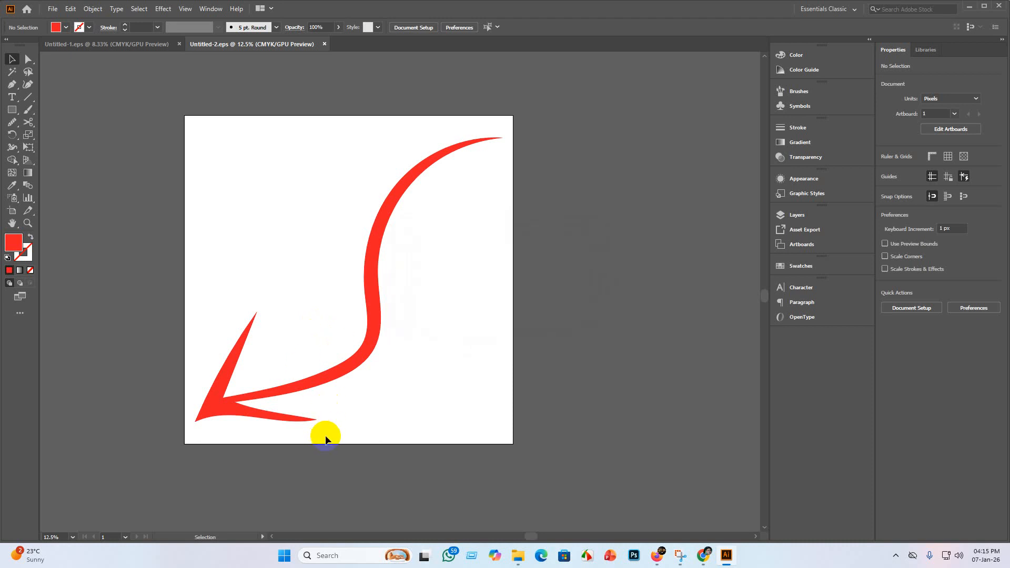
pyautogui.scroll(4, 355, 396)
pyautogui.scroll(-4, 415, 403)
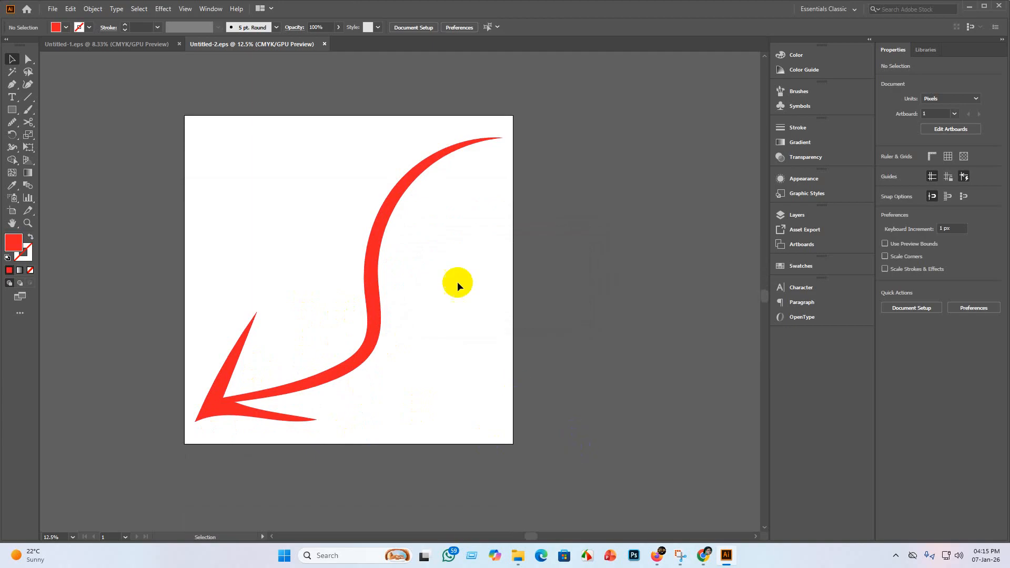
# Step: Switch to the ChatGPT conversation in Chrome and attach Untitled-2-01 from Sutterstock vactor > arrow symbol > arrow 3
pyautogui.click(705, 558)
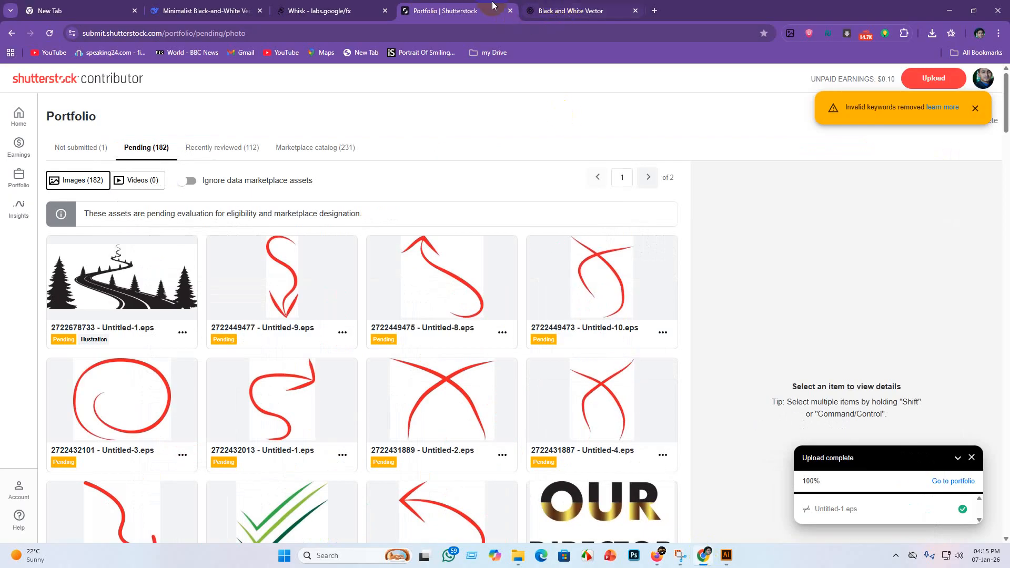
pyautogui.click(567, 13)
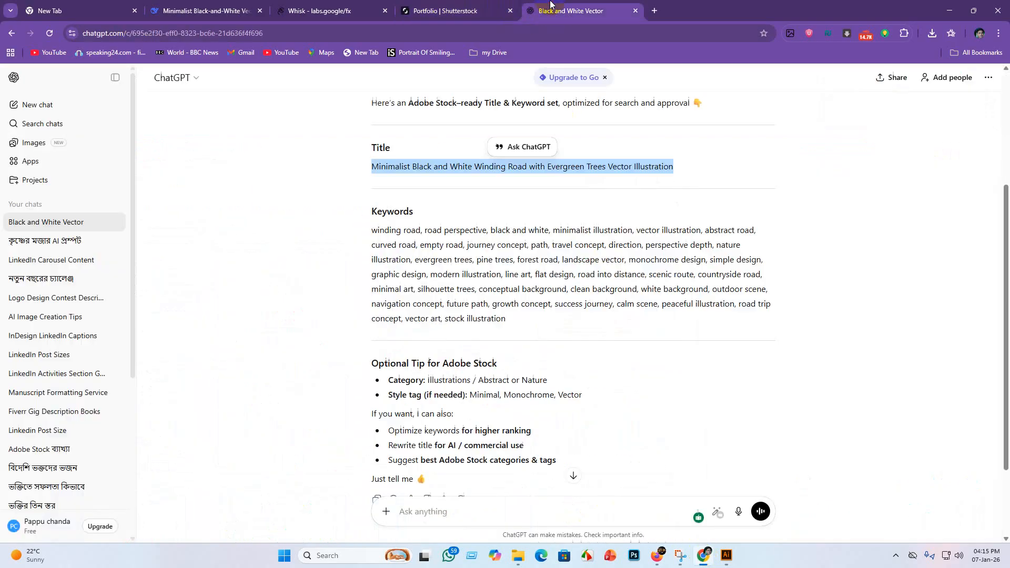
pyautogui.click(386, 511)
pyautogui.click(421, 390)
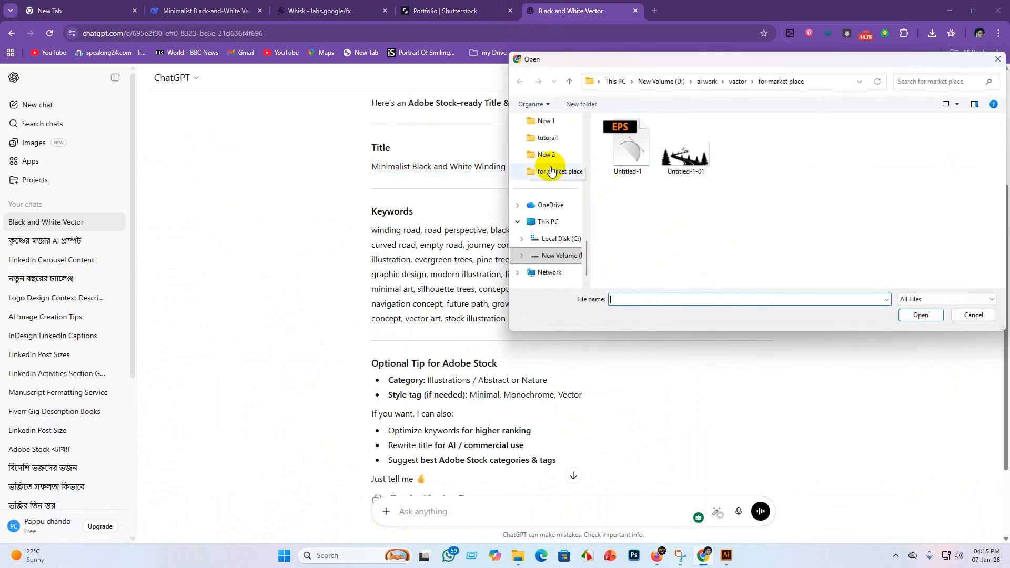
pyautogui.scroll(2, 558, 148)
pyautogui.scroll(4, 558, 151)
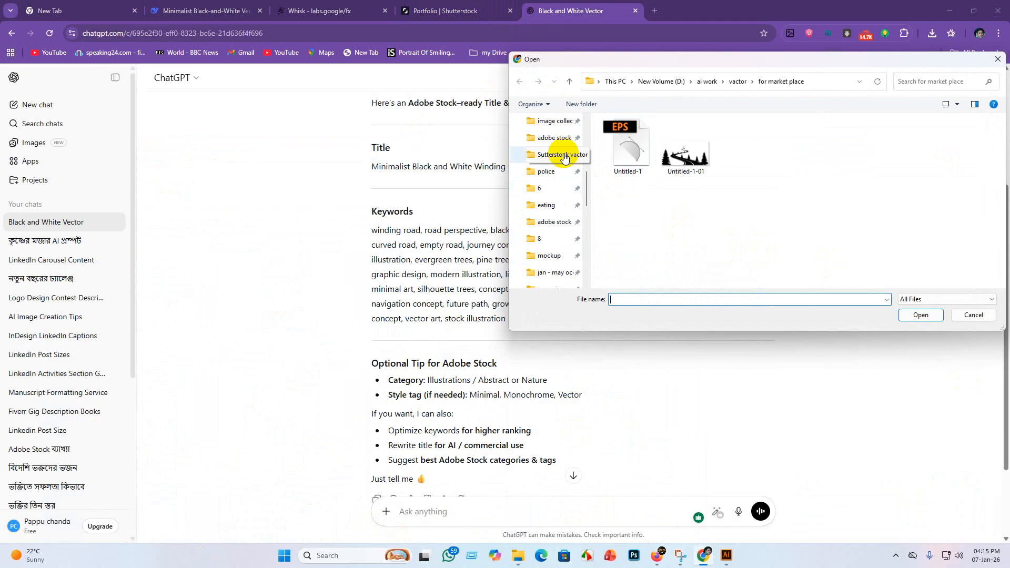
pyautogui.click(563, 155)
pyautogui.doubleClick(683, 147)
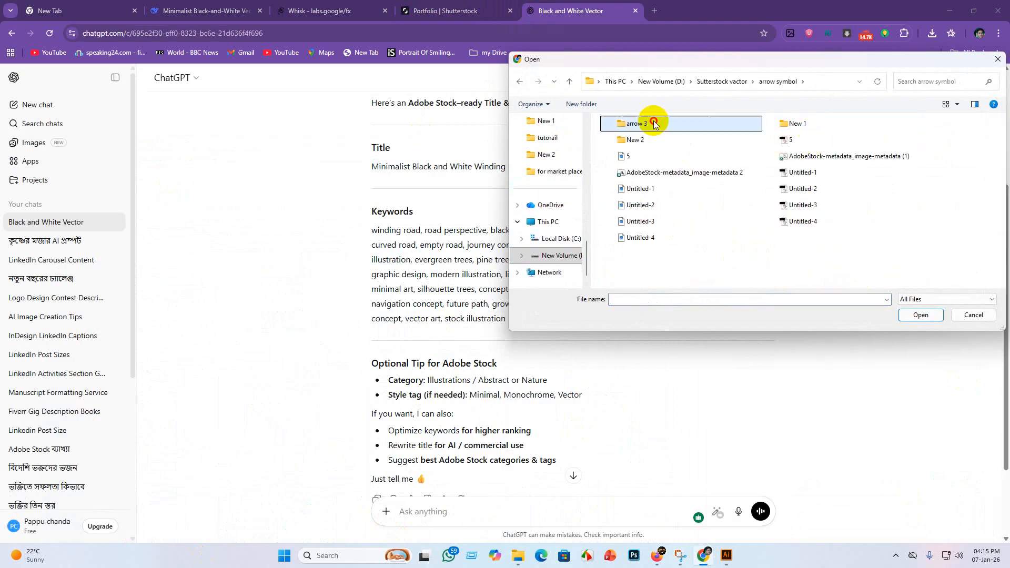
pyautogui.doubleClick(664, 124)
pyautogui.click(693, 147)
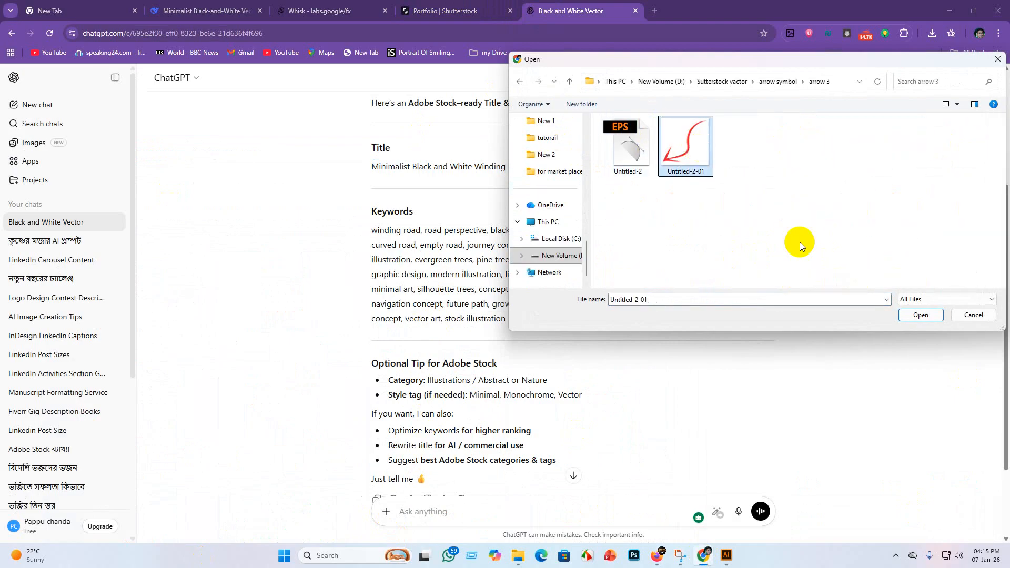
pyautogui.click(919, 314)
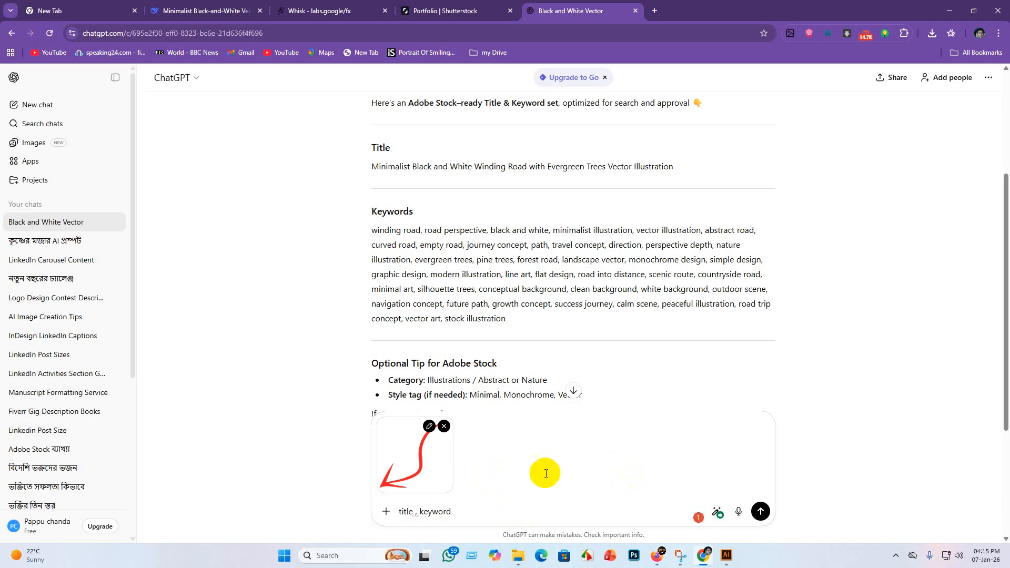
# Step: Send the attached arrow image with the corrected prompt "title, keyword" and select the generated title text
pyautogui.click(412, 511)
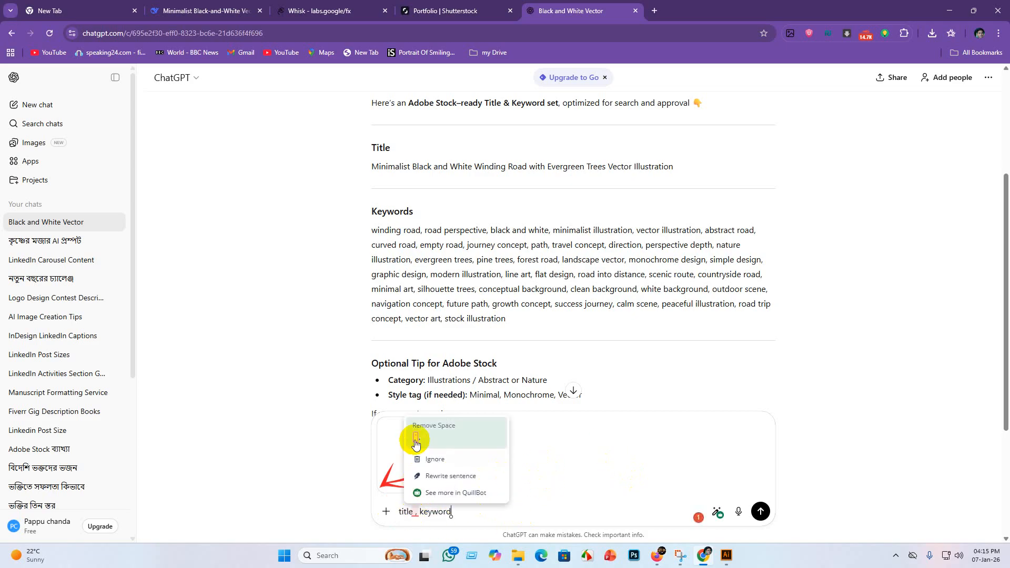
pyautogui.click(413, 441)
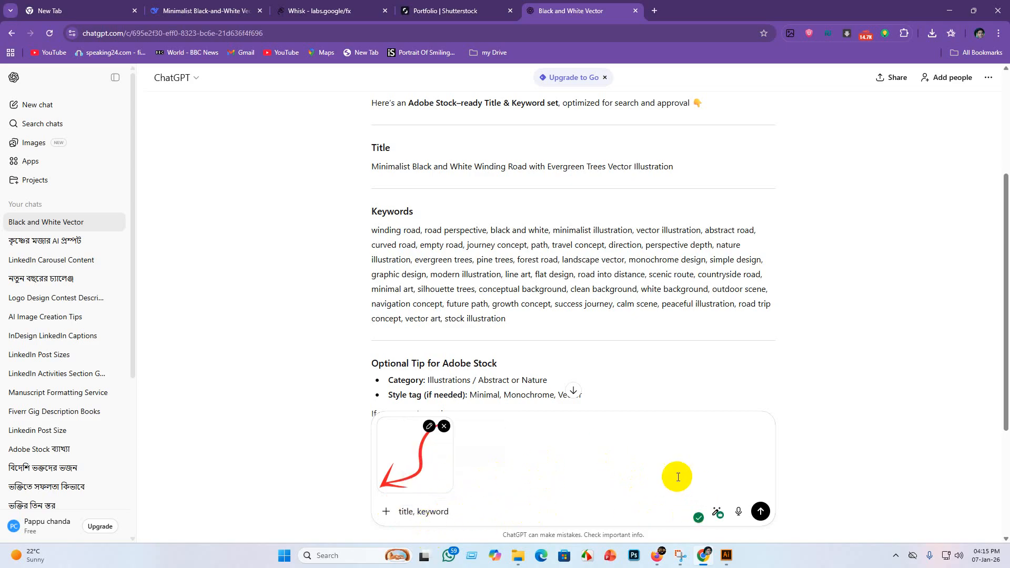
pyautogui.click(757, 511)
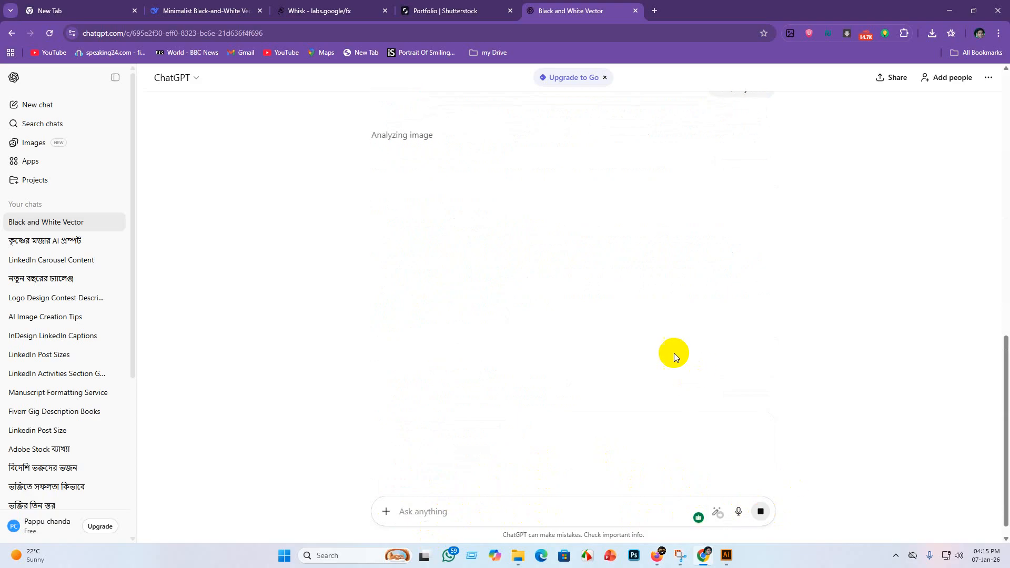
pyautogui.scroll(3, 958, 324)
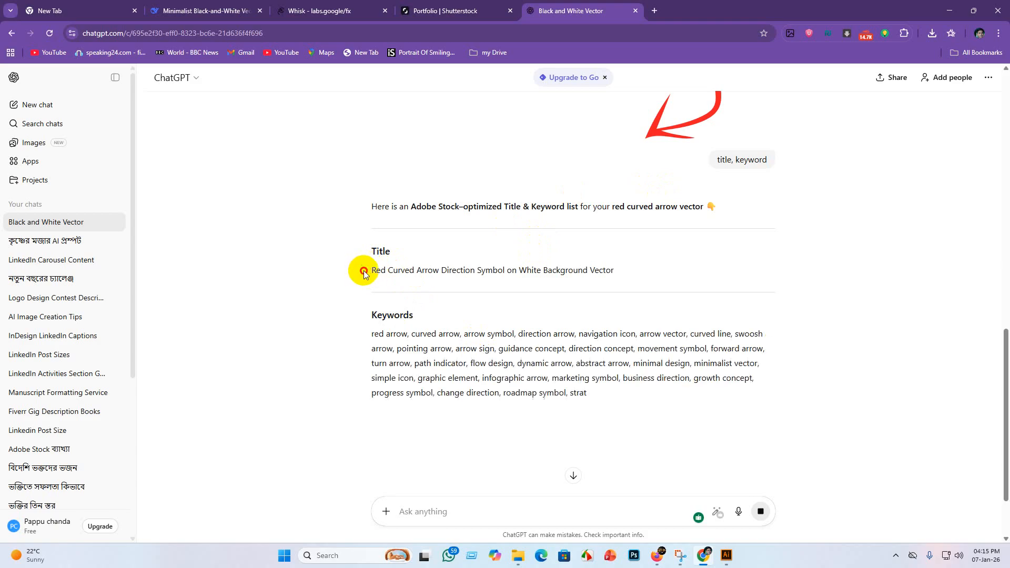
pyautogui.moveTo(364, 270); pyautogui.dragTo(518, 285)
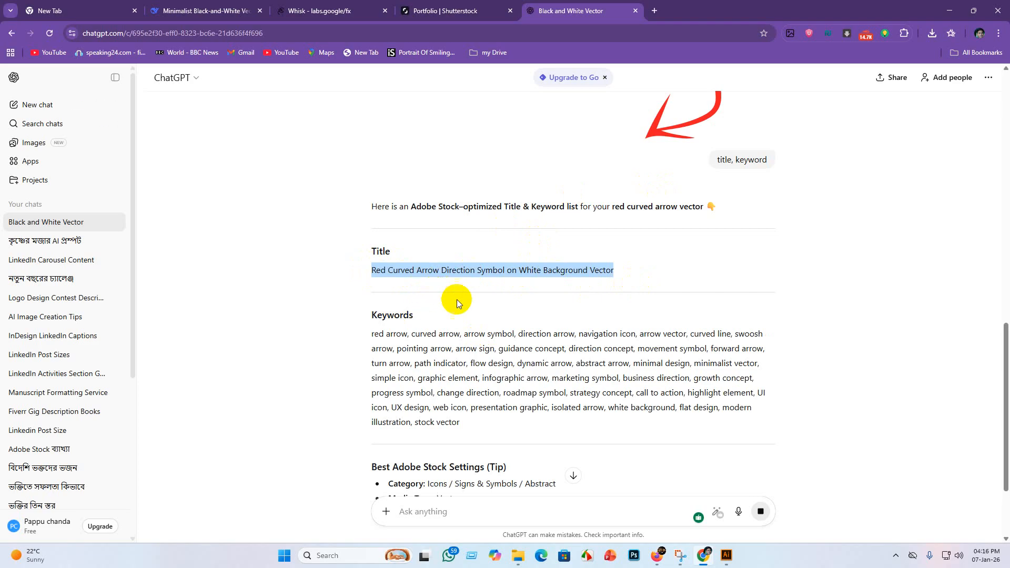
# Step: Switch to the Adobe Stock contributor site in Firefox and open its file upload page
pyautogui.click(660, 559)
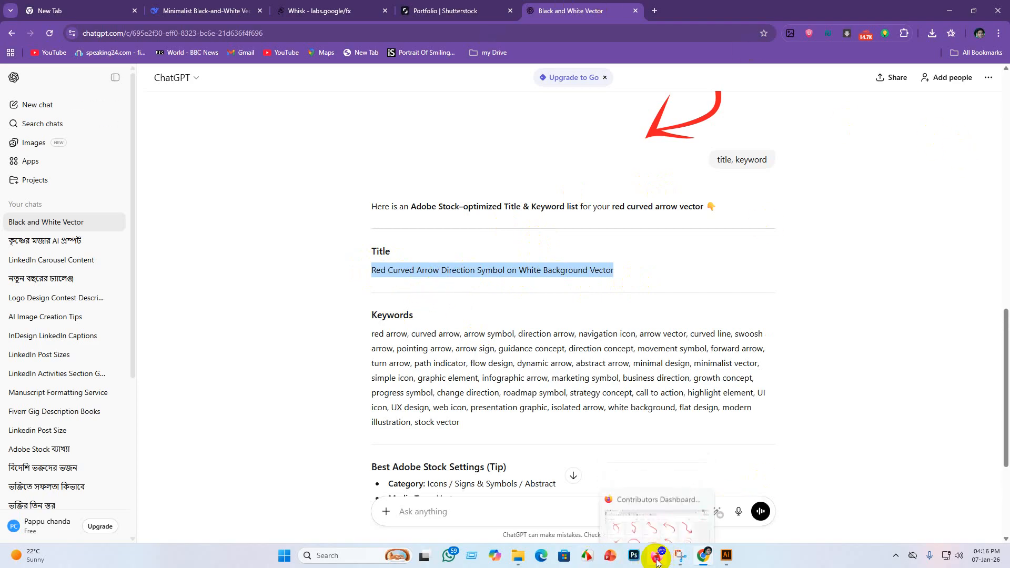
pyautogui.click(657, 556)
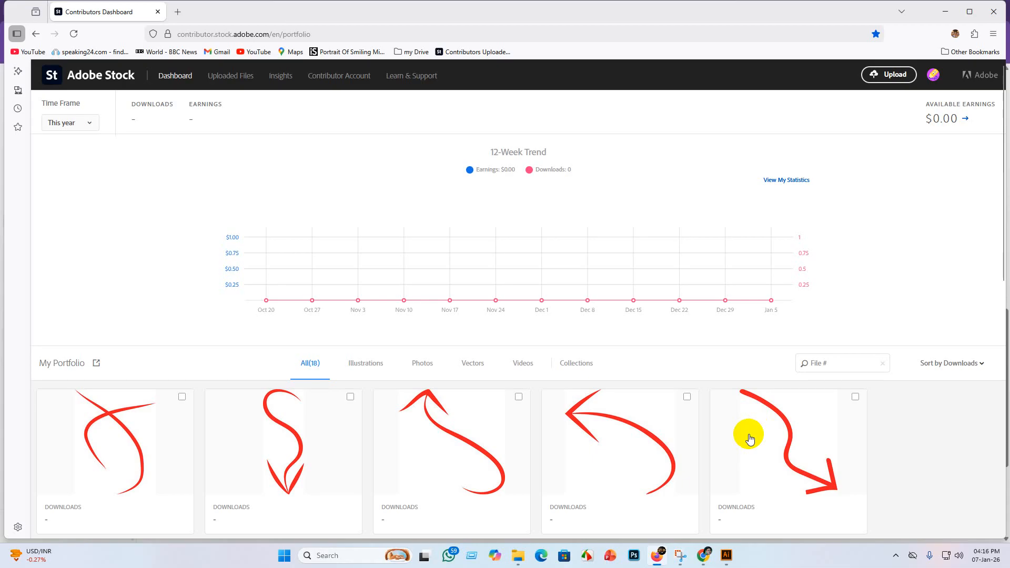
pyautogui.click(888, 74)
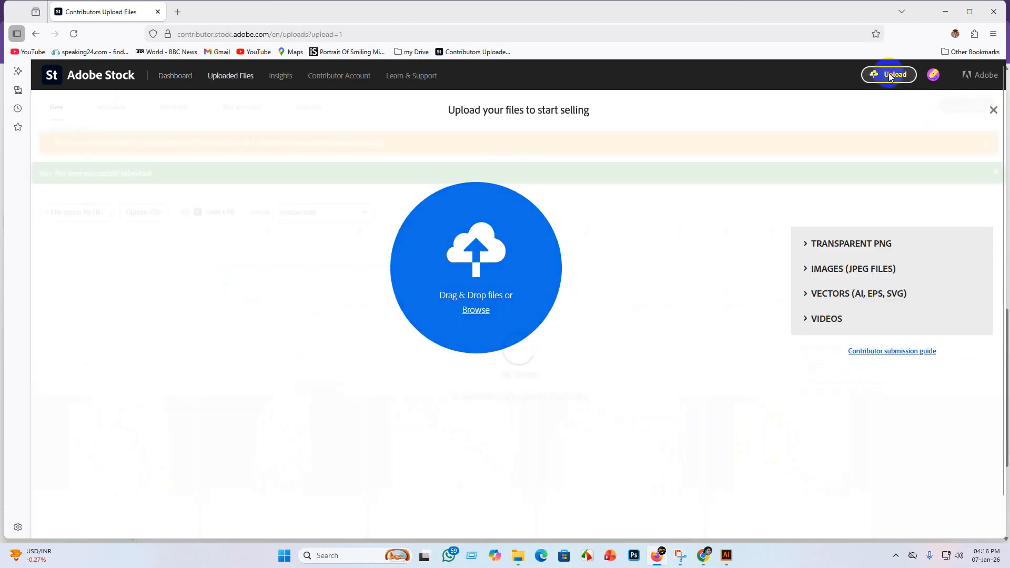
# Step: Upload the EPS file Untitled-2 to Adobe Stock from the arrow 3 folder, inside arrow symbol in Sutterstock vactor
pyautogui.click(476, 310)
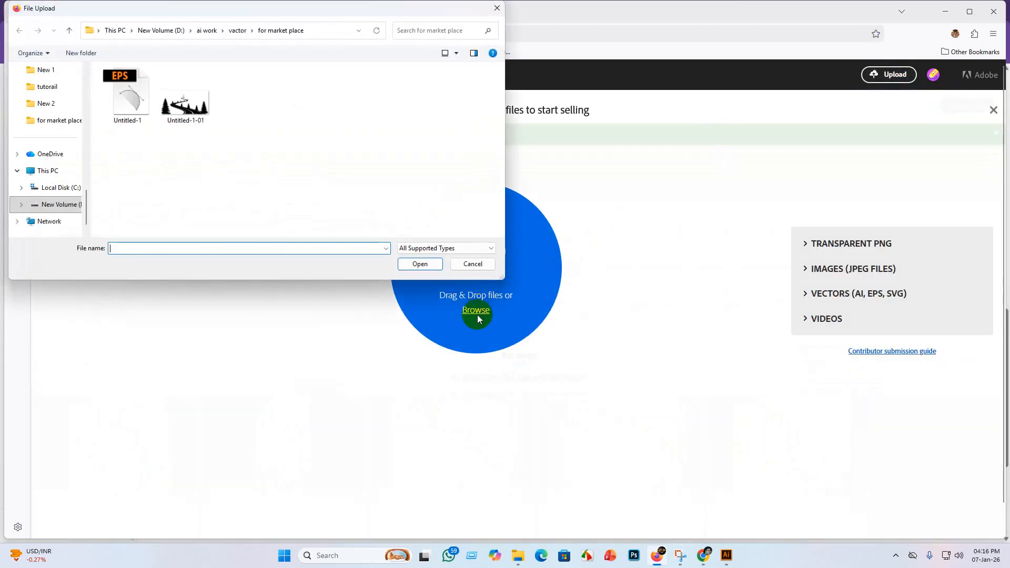
pyautogui.scroll(2, 47, 95)
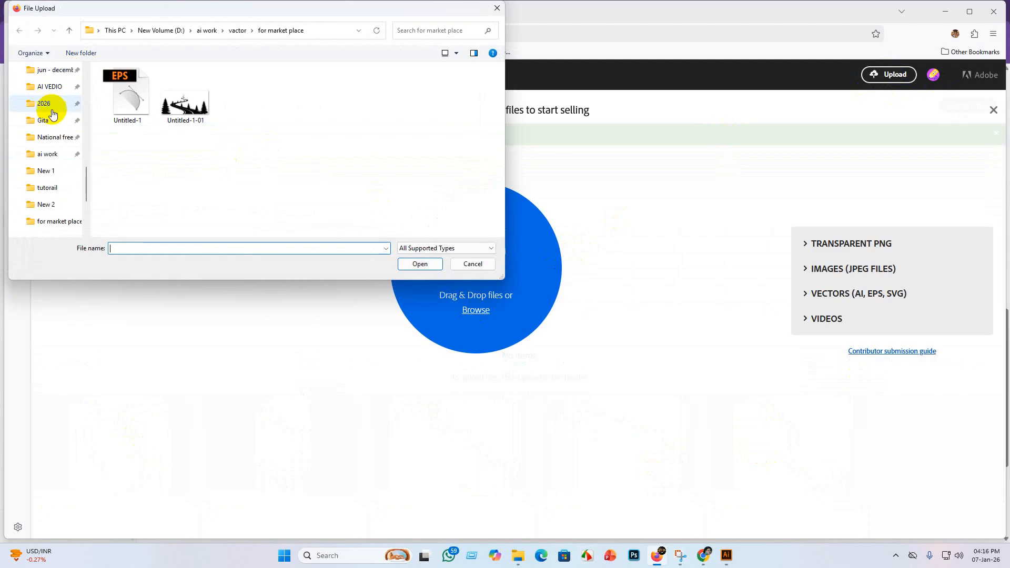
pyautogui.scroll(3, 53, 113)
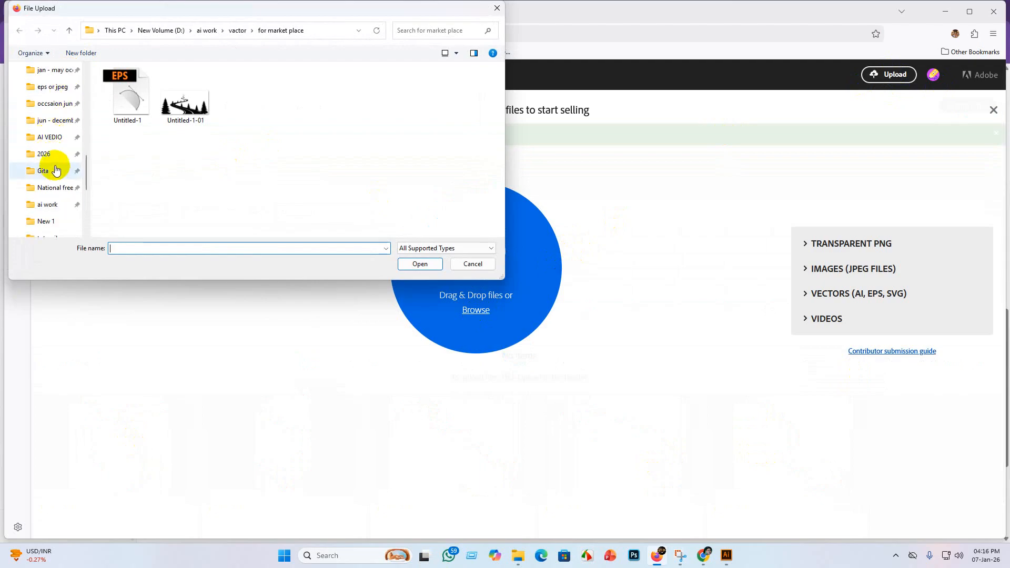
pyautogui.scroll(3, 55, 169)
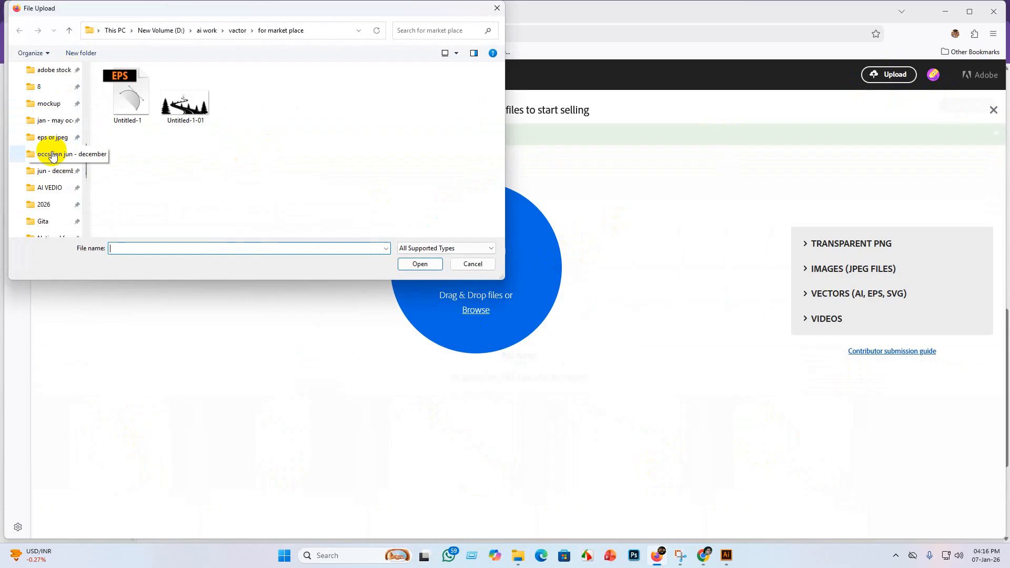
pyautogui.scroll(5, 53, 152)
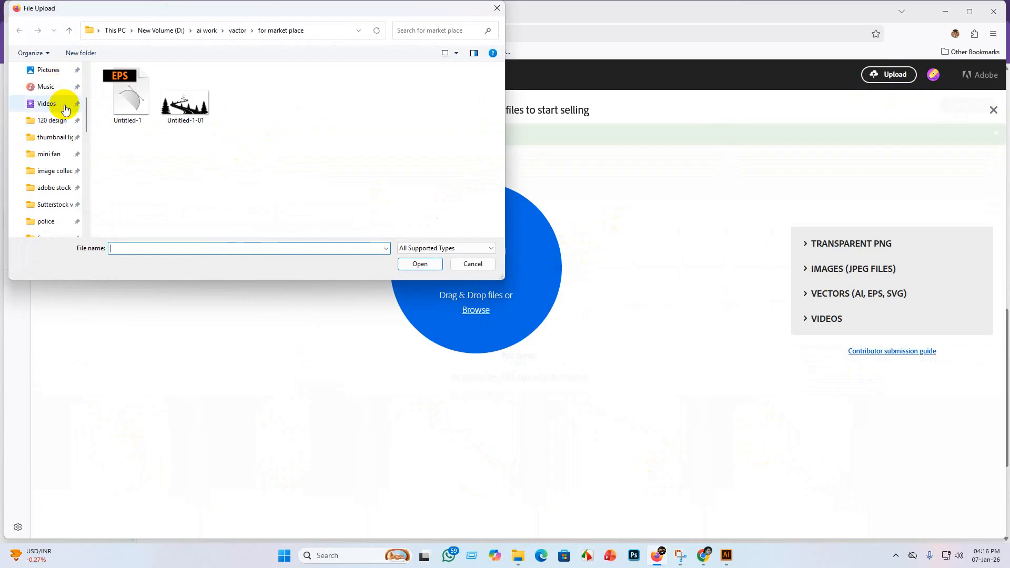
pyautogui.click(52, 204)
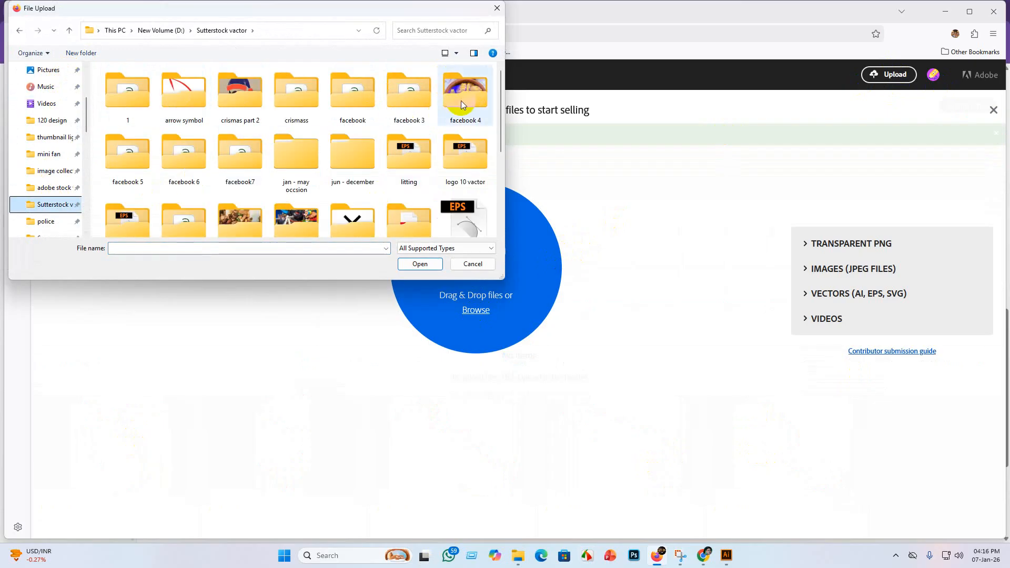
pyautogui.doubleClick(194, 93)
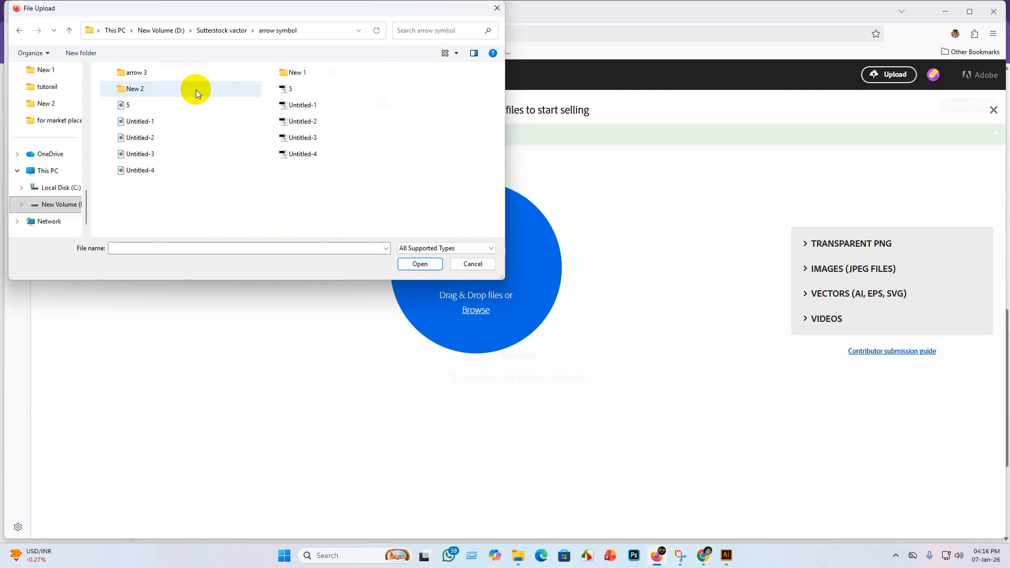
pyautogui.click(188, 75)
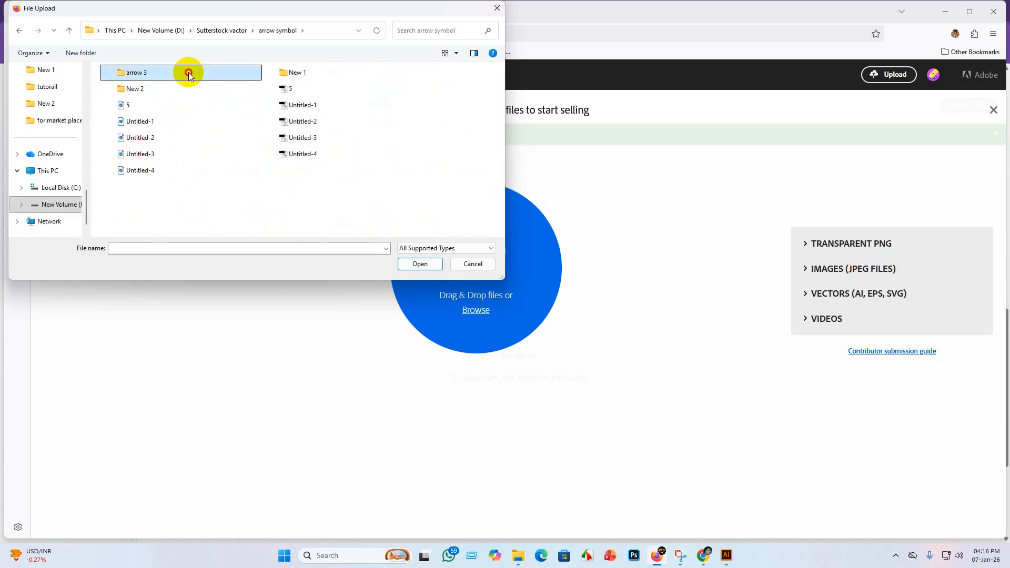
pyautogui.doubleClick(189, 75)
pyautogui.click(118, 100)
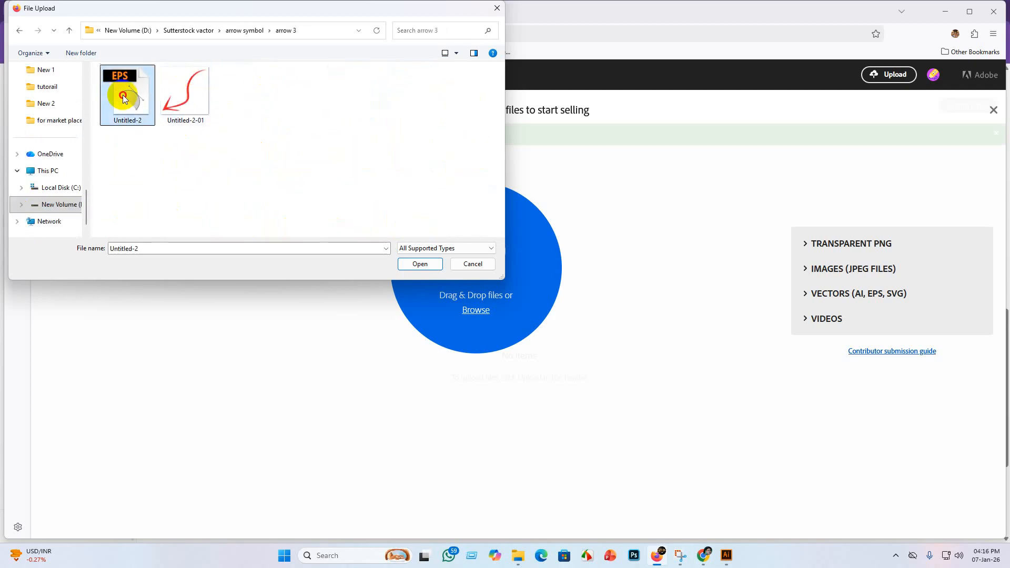
pyautogui.click(420, 264)
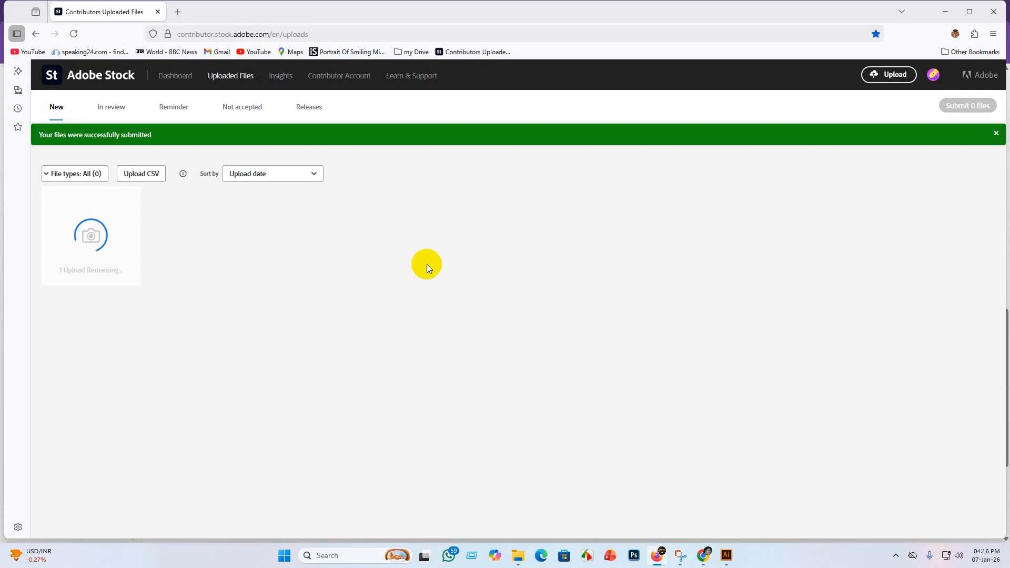
# Step: Switch to the Shutterstock contributor site, upload the EPS file Untitled-2 from the arrow 3 folder, and view the portfolio's not-submitted images
pyautogui.click(704, 556)
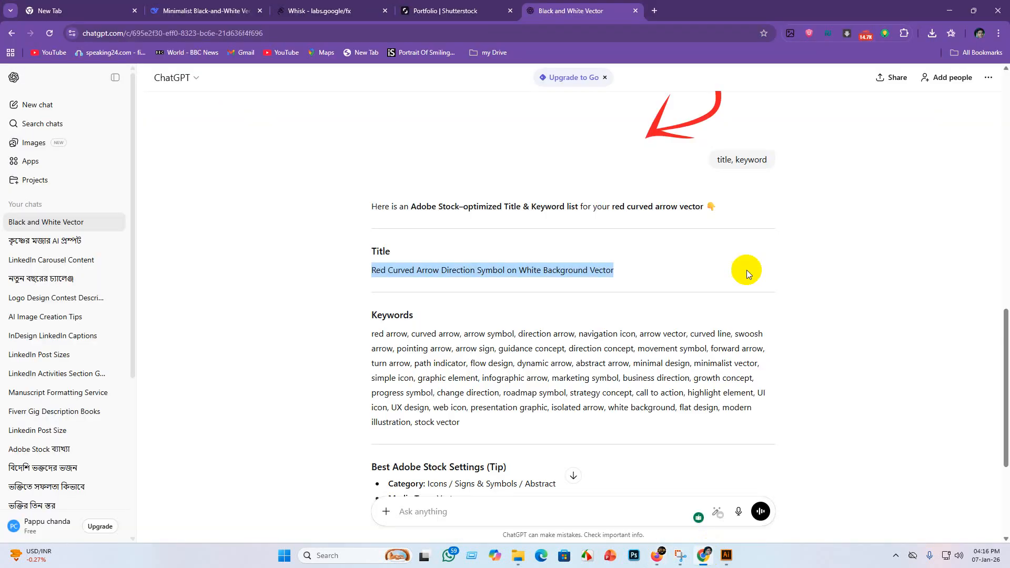
pyautogui.click(459, 7)
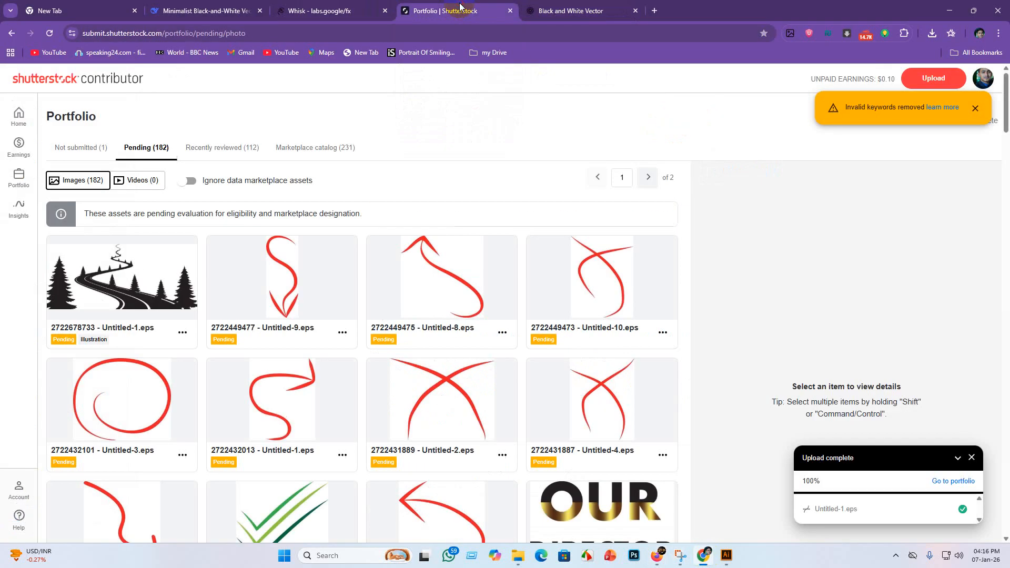
pyautogui.click(931, 80)
pyautogui.click(480, 314)
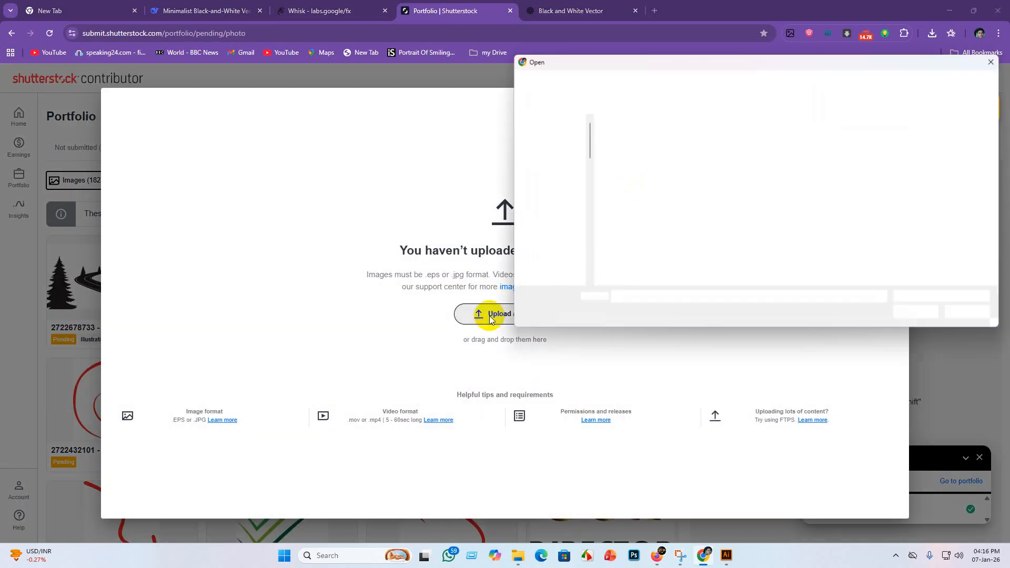
pyautogui.click(626, 149)
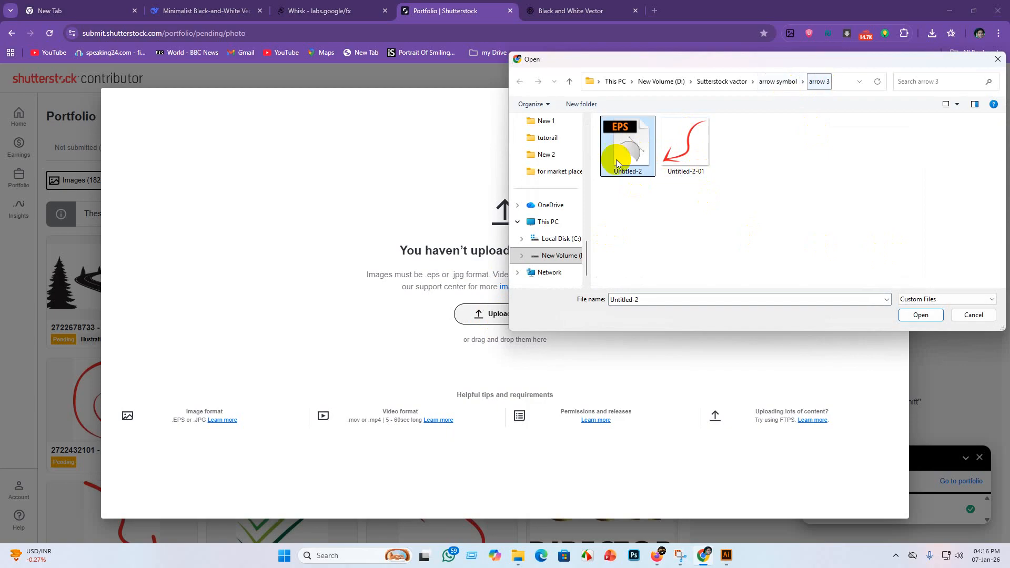
pyautogui.click(921, 314)
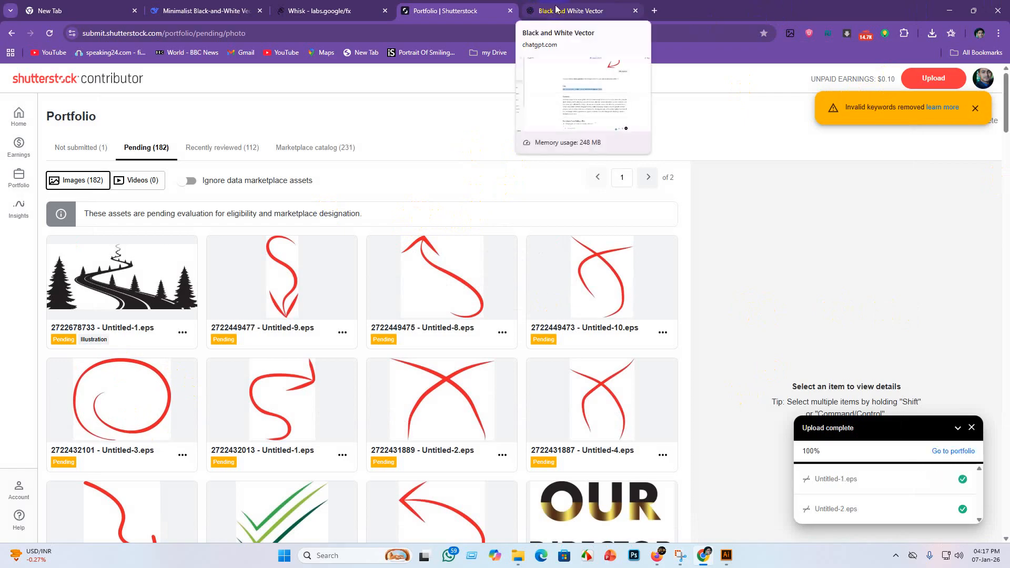
pyautogui.click(947, 453)
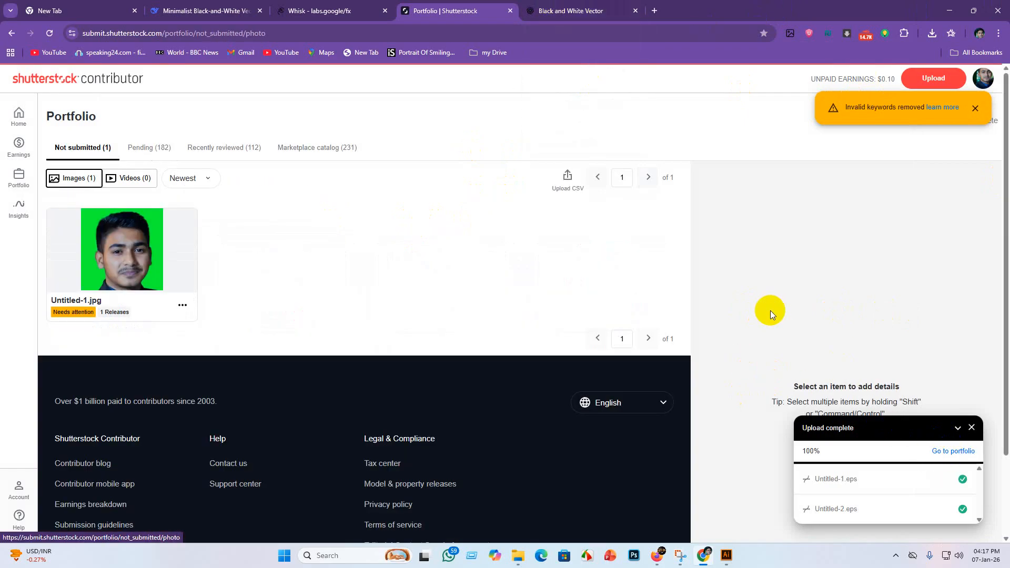
pyautogui.click(956, 452)
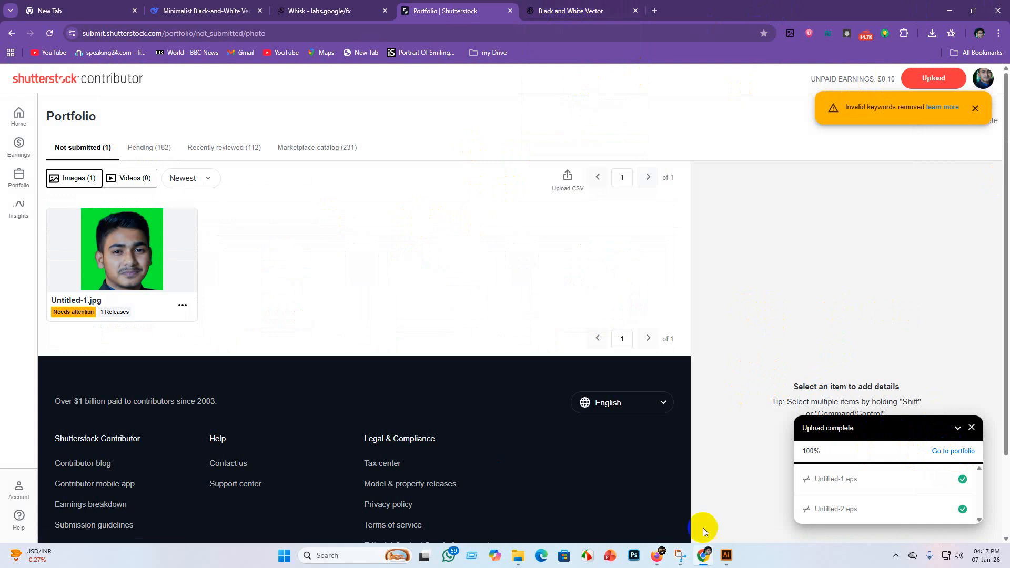
# Step: Return to Adobe Stock, select the uploaded red arrow file and mark it as having no recognizable people or property
pyautogui.click(703, 555)
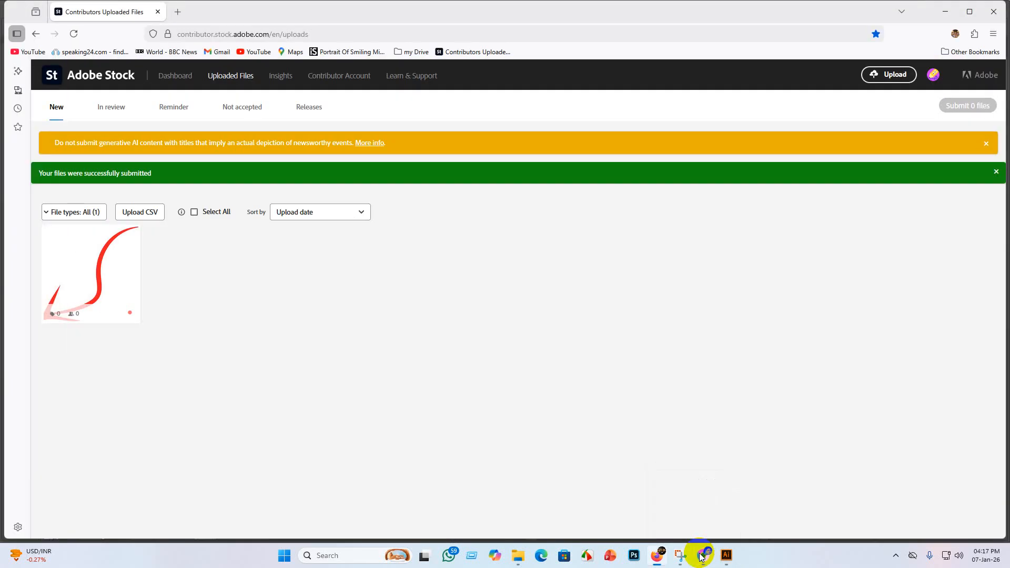
pyautogui.click(656, 556)
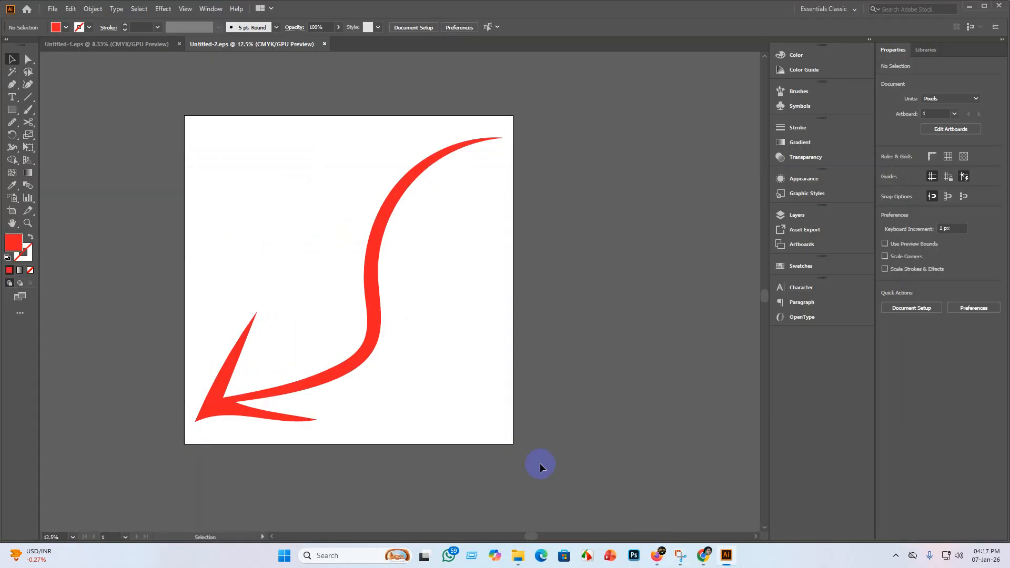
pyautogui.click(657, 555)
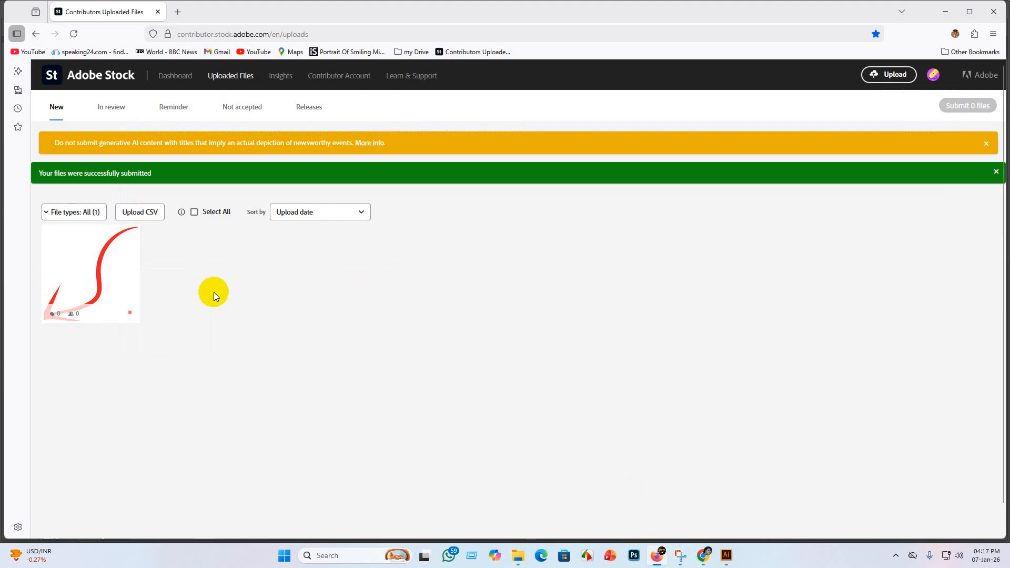
pyautogui.click(57, 239)
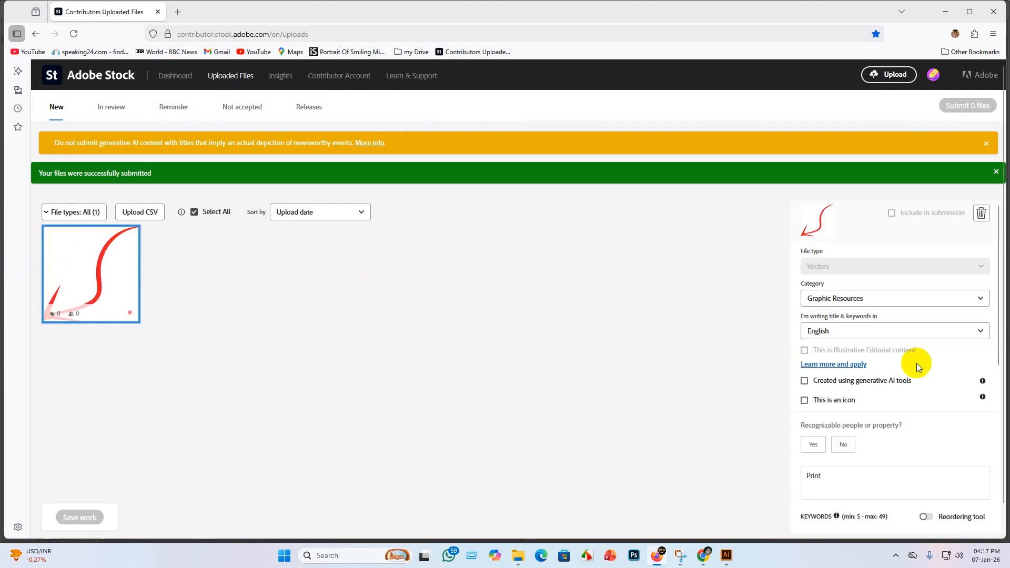
pyautogui.click(847, 450)
# Step: Replace the file's title with "Red Curved Arrow Direction Symbol on White Background Vector"
pyautogui.scroll(-3, 850, 462)
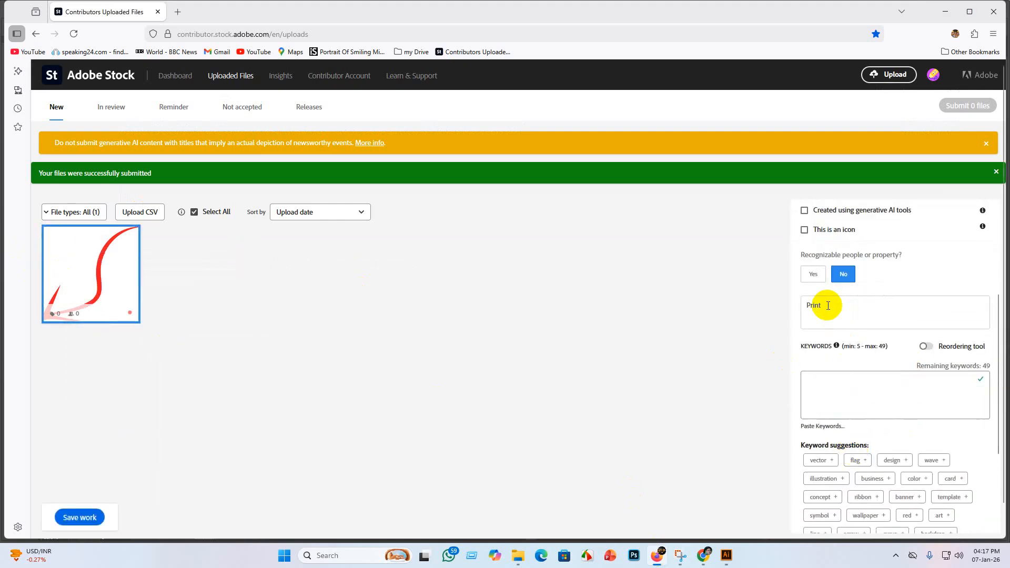
pyautogui.doubleClick(820, 305)
pyautogui.press('BackSpace')
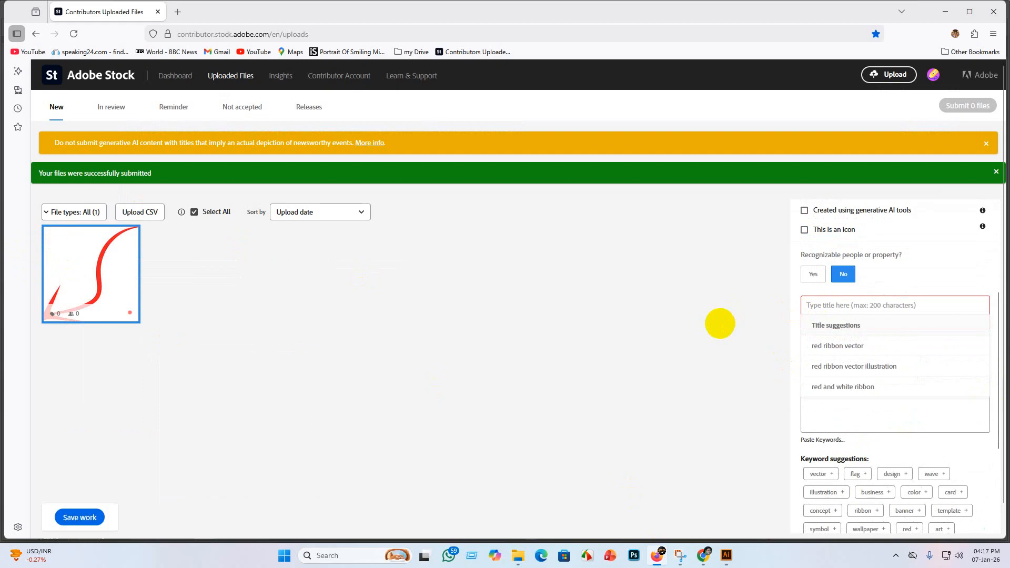
pyautogui.write('Red Curved Arrow Direction Symbol on White Background Vector')
pyautogui.press('Return')
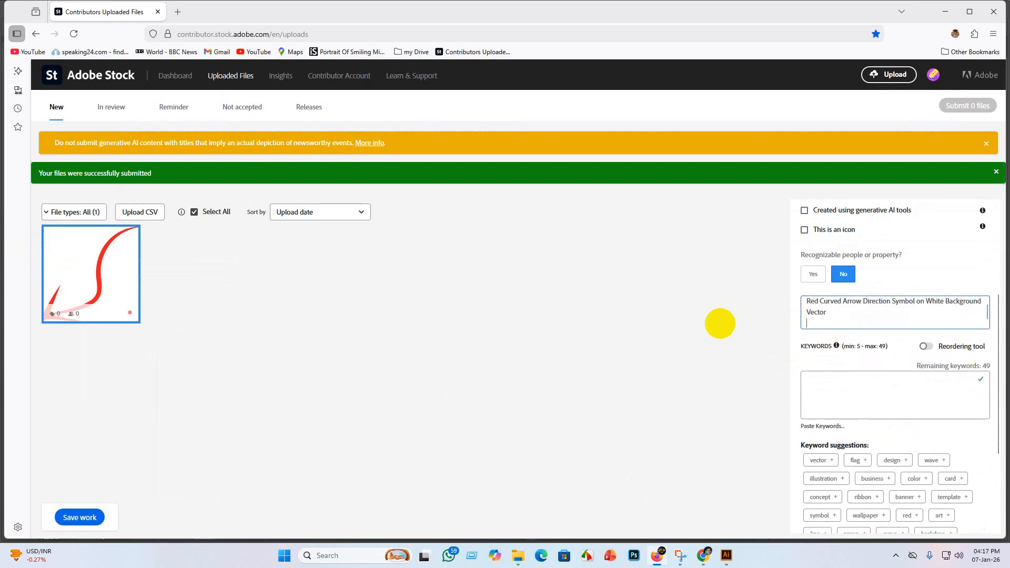
# Step: Copy the full red curved arrow keyword list from the ChatGPT chat and paste it into the Adobe Stock file's keywords
pyautogui.click(818, 398)
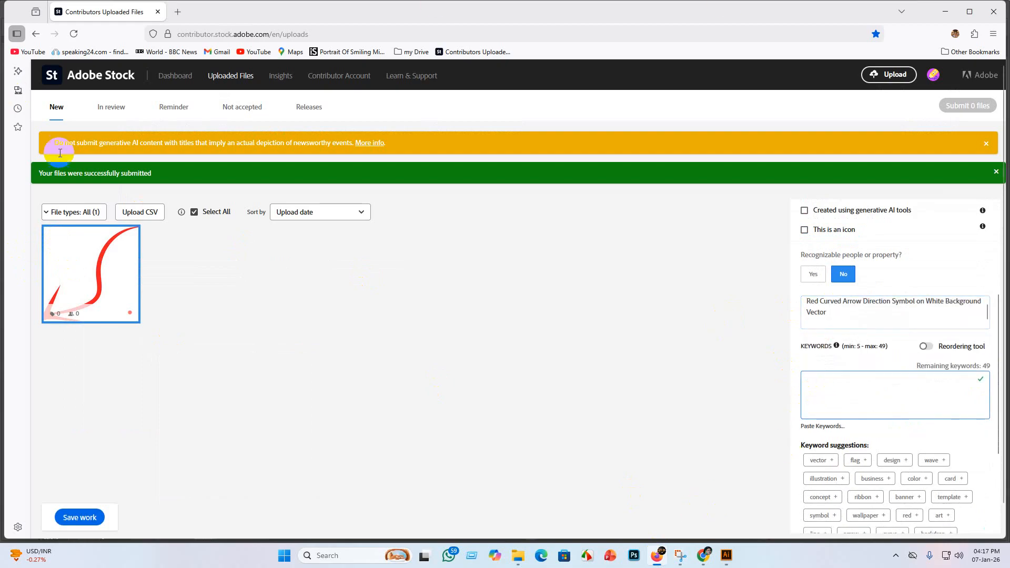
pyautogui.click(704, 555)
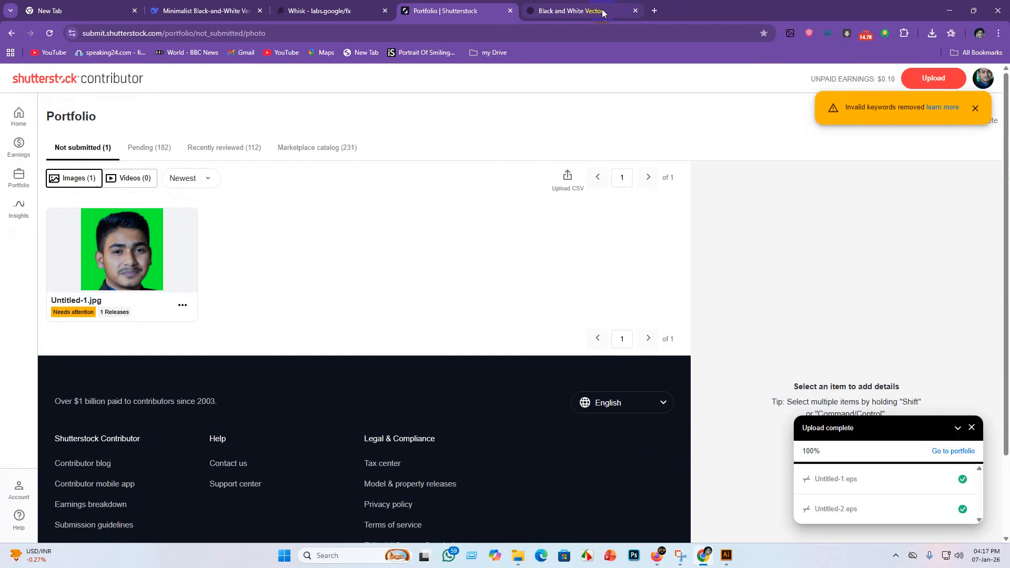
pyautogui.click(557, 12)
pyautogui.scroll(-4, 396, 349)
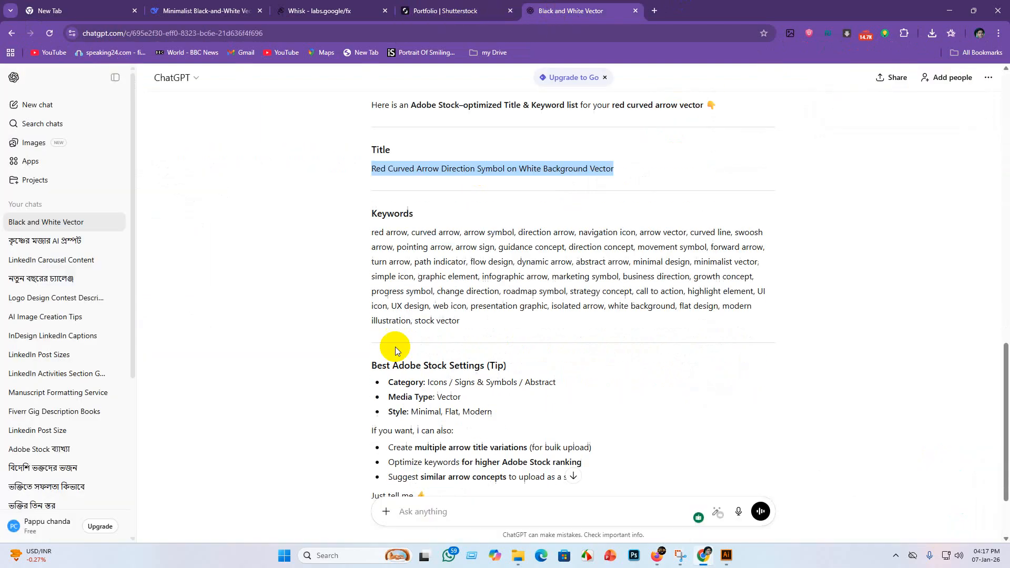
pyautogui.scroll(2, 376, 239)
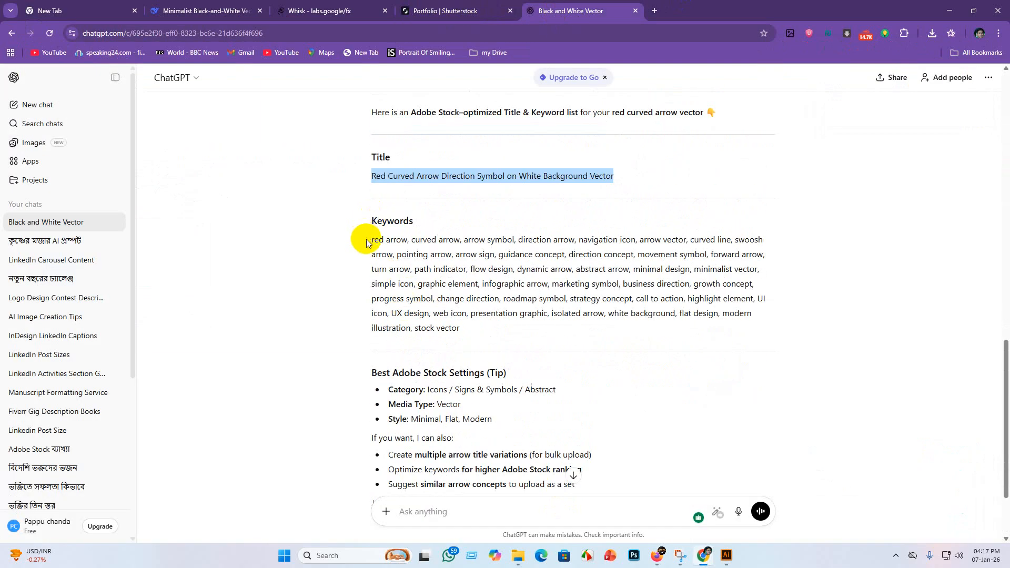
pyautogui.moveTo(366, 242); pyautogui.dragTo(626, 331)
pyautogui.hotkey('ctrl', 'c')
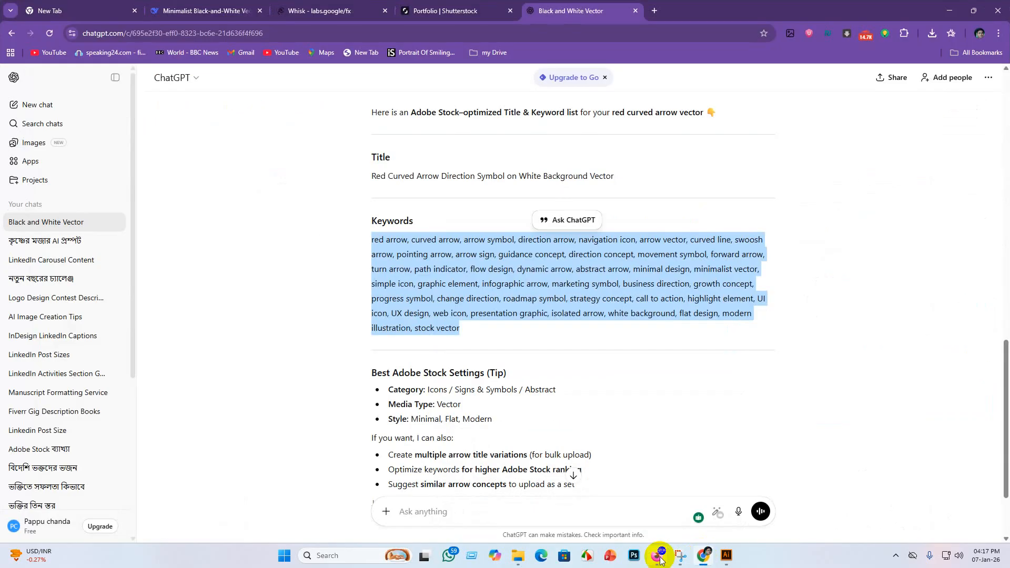
pyautogui.click(658, 557)
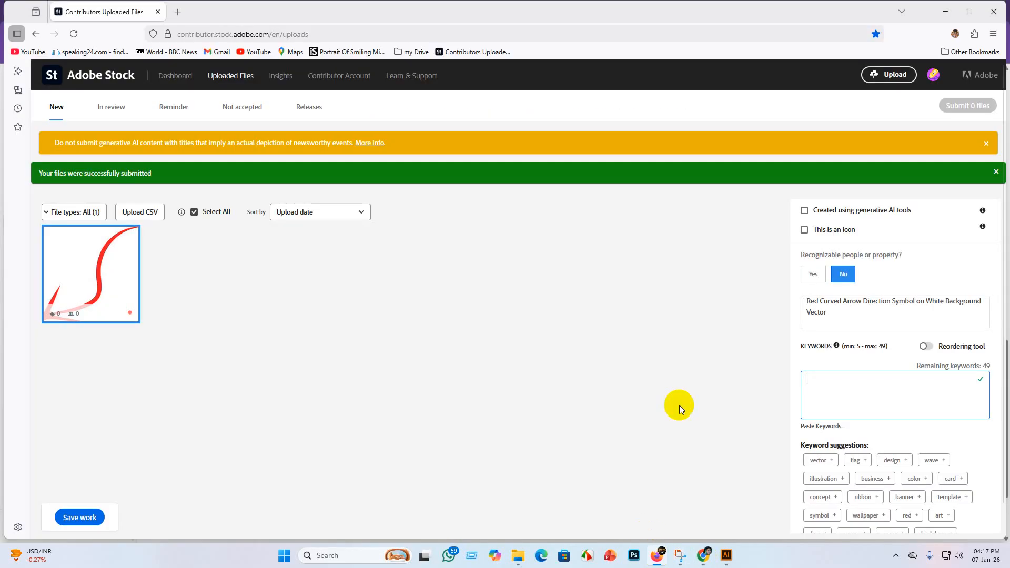
pyautogui.hotkey('ctrl', 'v')
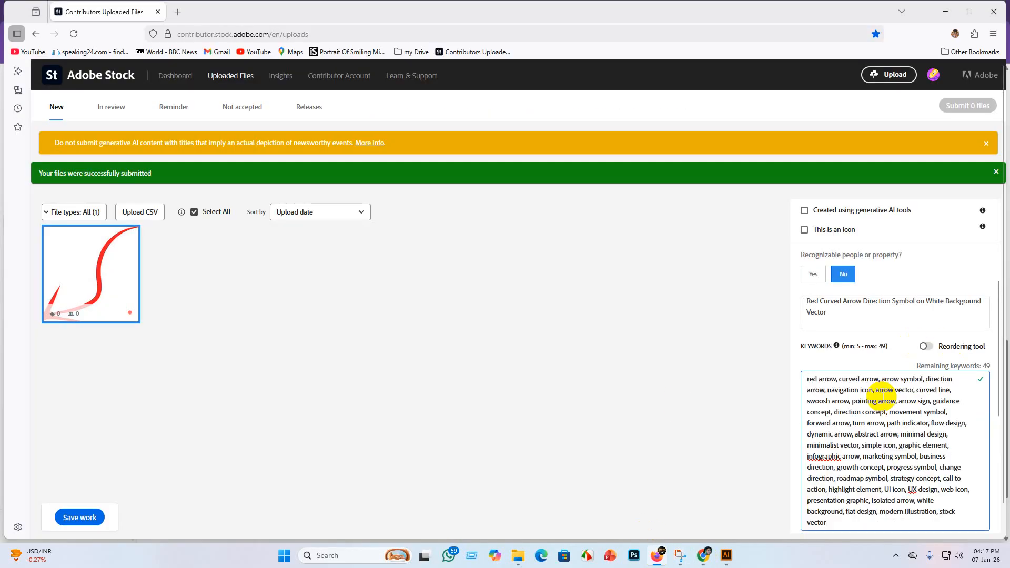
# Step: Correct "infographic" to "info graphic" in the keywords and check the spelling suggestions for "UX"
pyautogui.rightClick(832, 456)
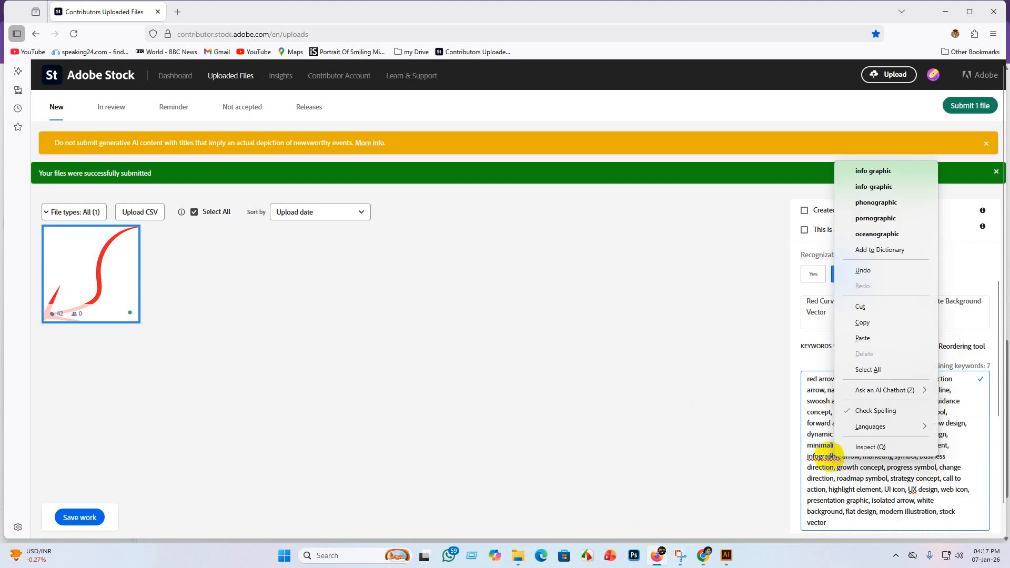
pyautogui.click(883, 179)
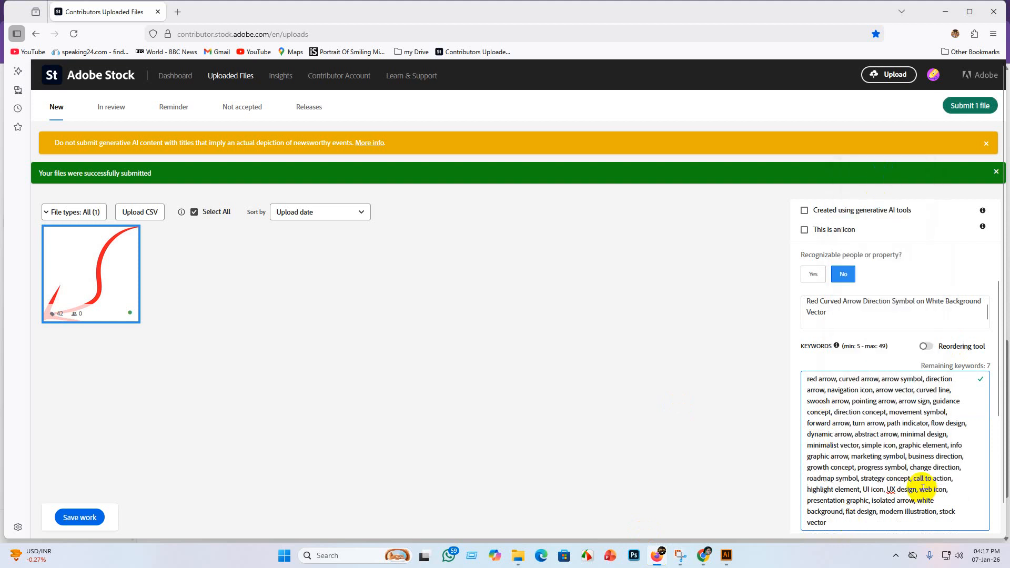
pyautogui.rightClick(890, 489)
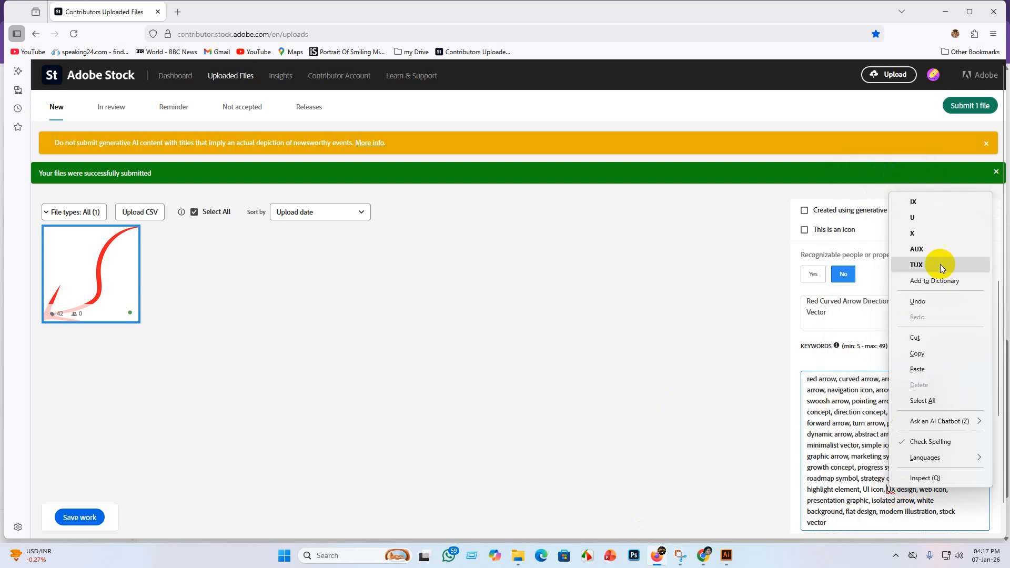
pyautogui.click(857, 490)
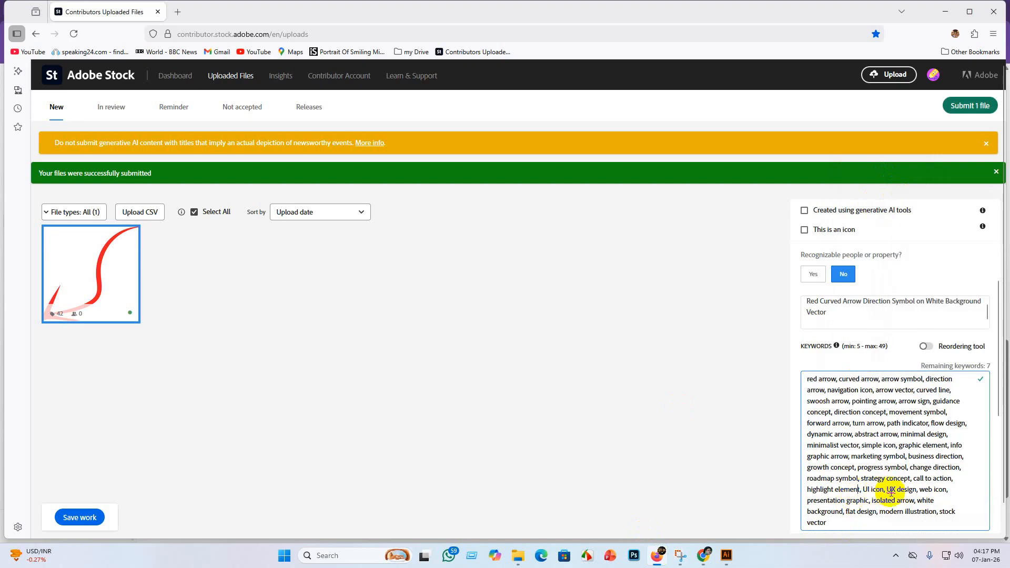
# Step: Replace "UX" with the suggested spelling "IX" in the red arrow file's keywords and save the work
pyautogui.rightClick(890, 489)
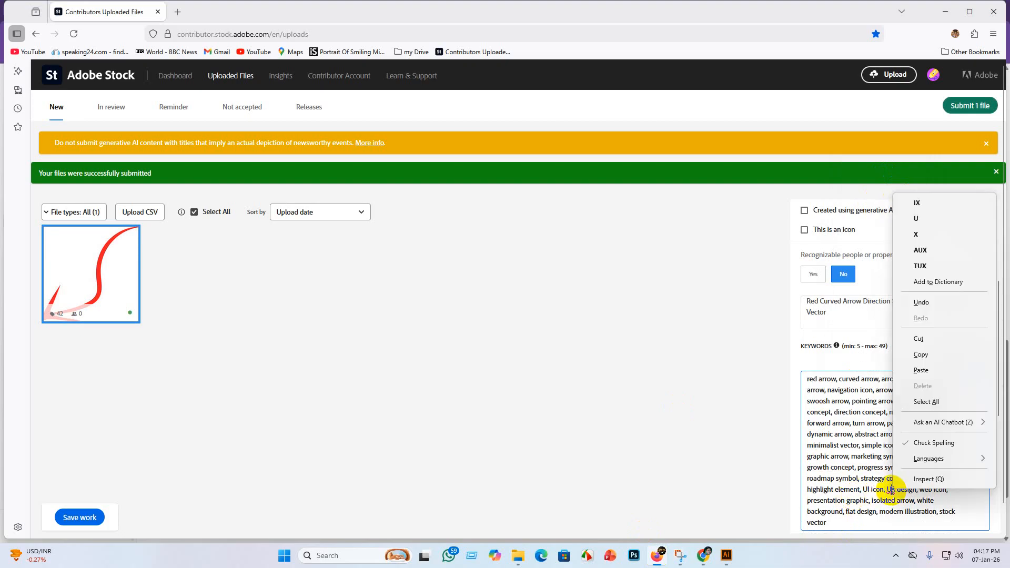
pyautogui.click(938, 208)
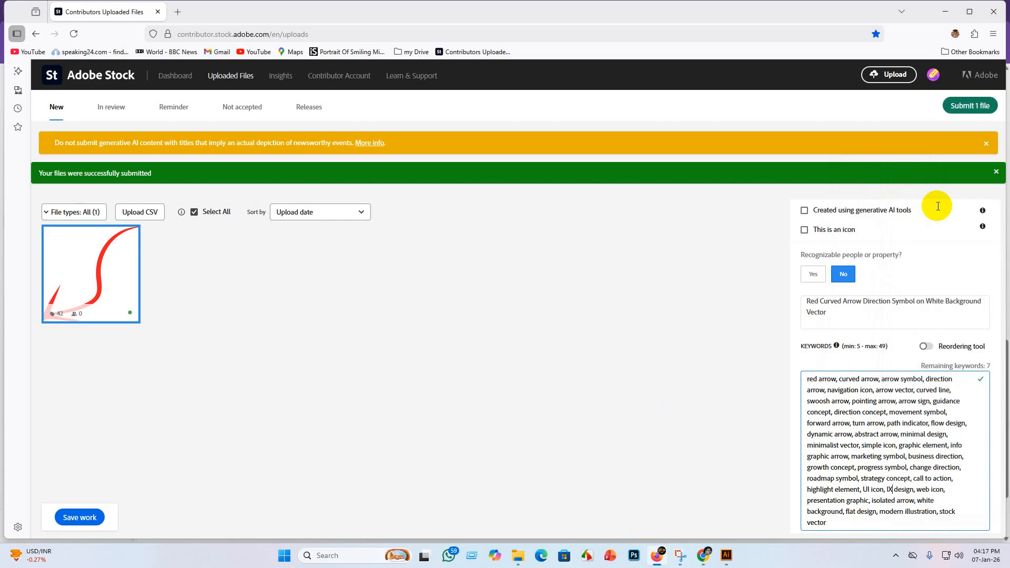
pyautogui.click(91, 518)
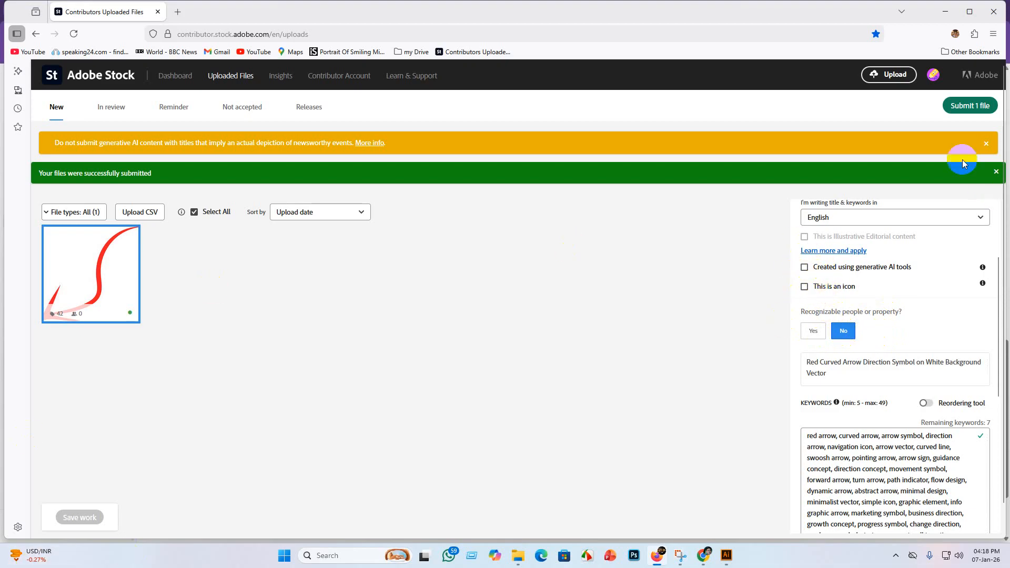
# Step: Submit the red curved arrow file for Adobe Stock review and return to the ChatGPT window
pyautogui.click(969, 106)
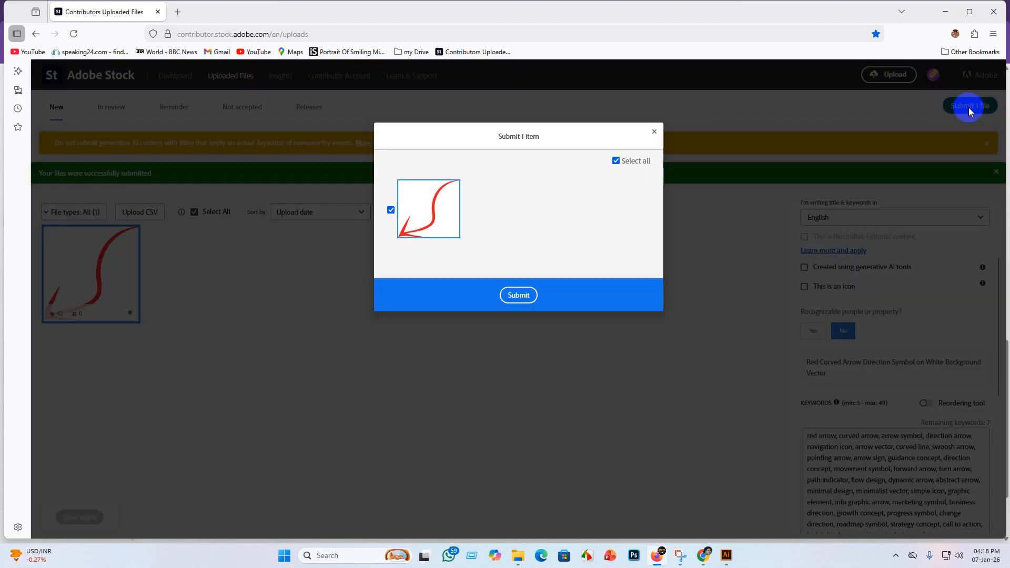
pyautogui.click(515, 298)
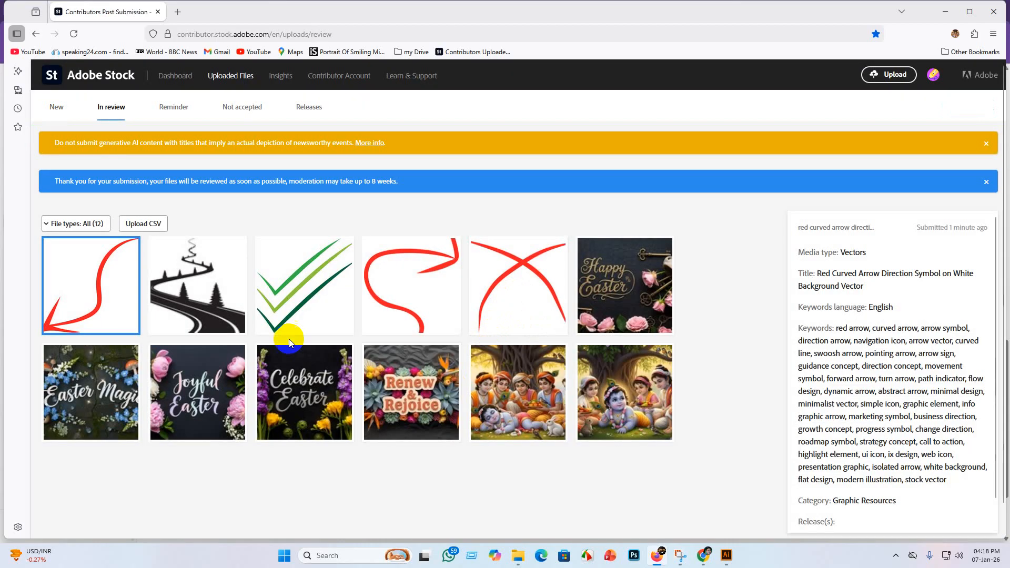
pyautogui.click(945, 11)
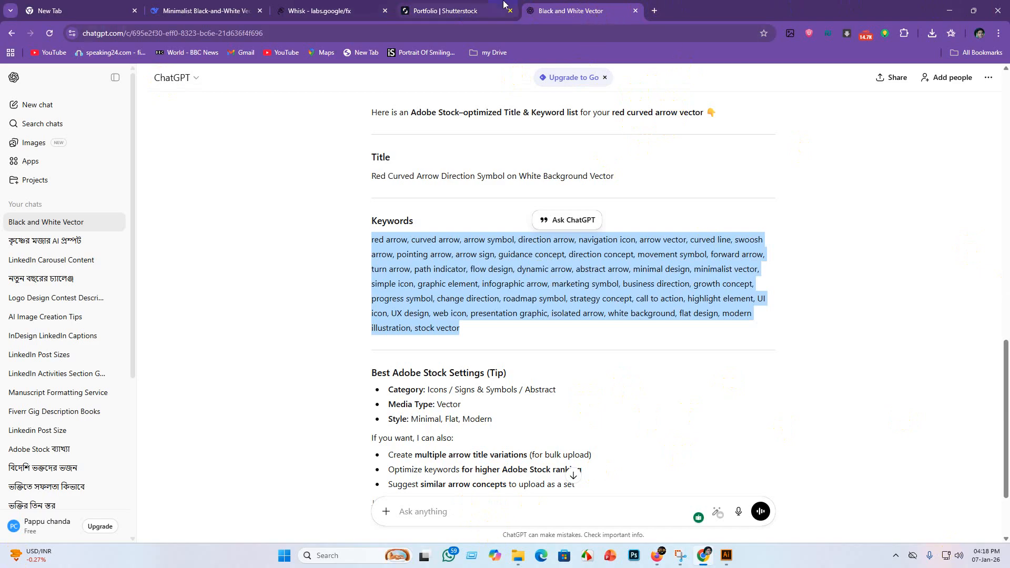
pyautogui.click(465, 7)
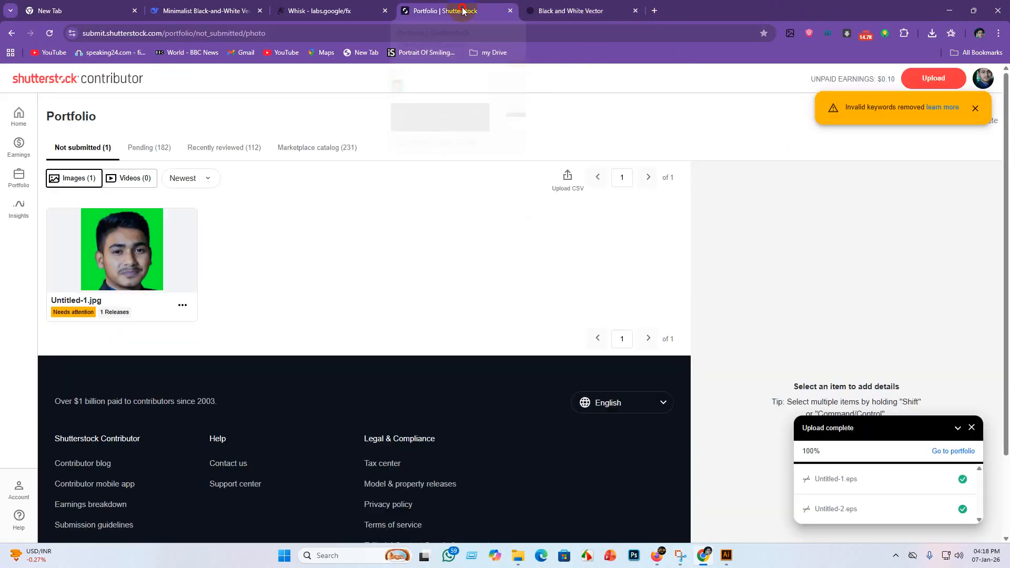
pyautogui.click(559, 16)
pyautogui.scroll(-2, 505, 474)
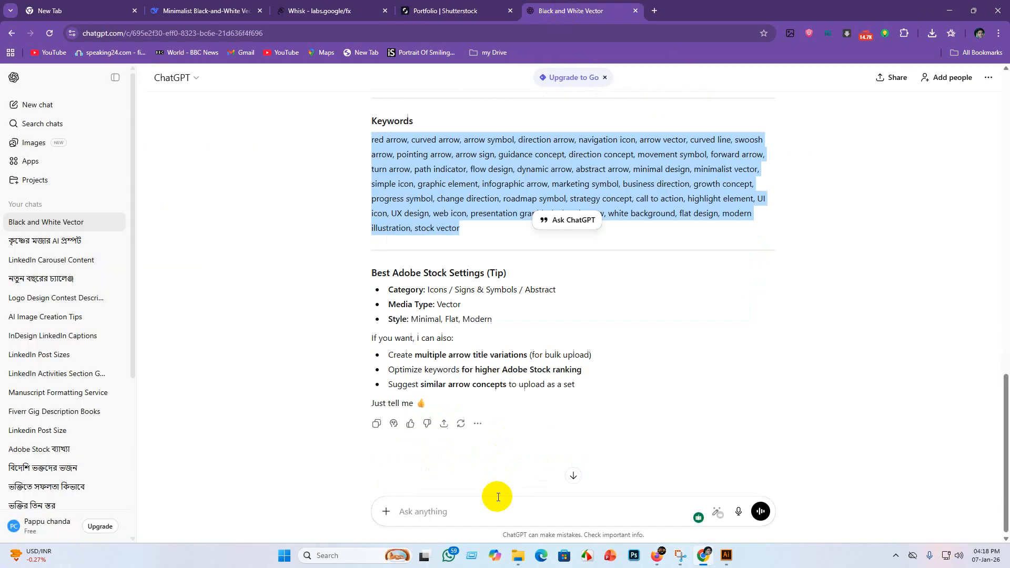
# Step: Start a new ChatGPT chat and send the prompt "12-month world event list"
pyautogui.click(58, 104)
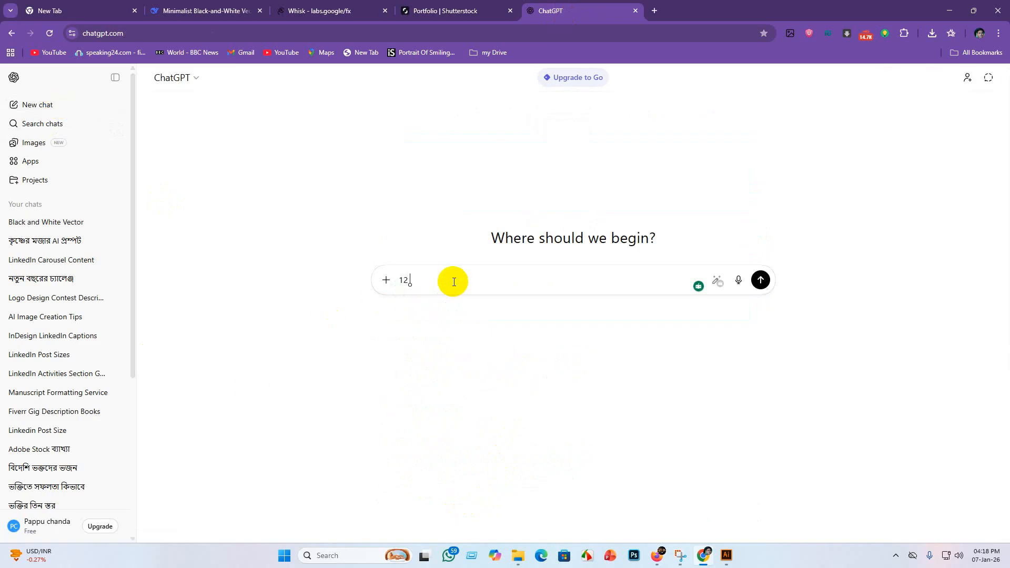
pyautogui.write('12 month')
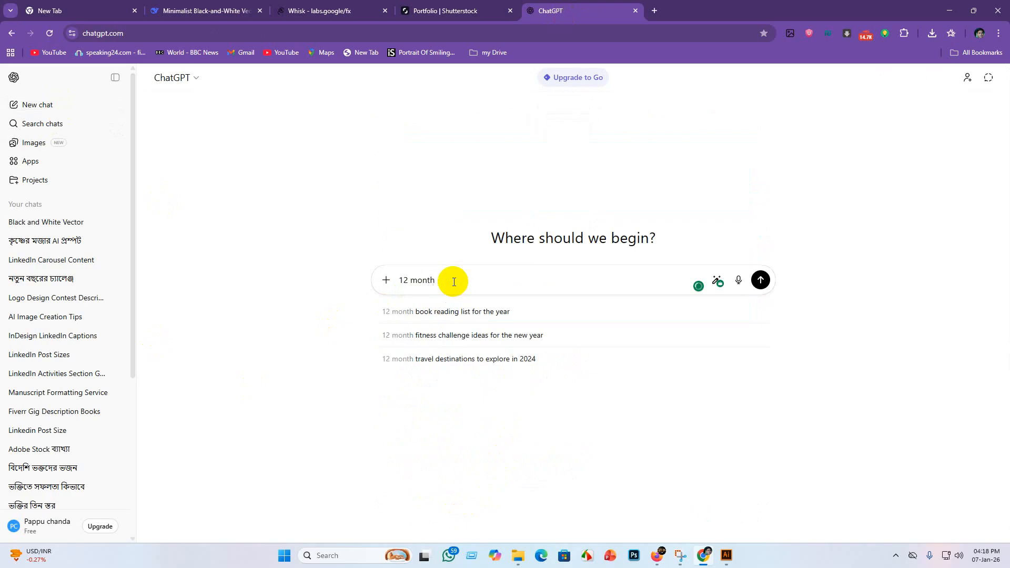
pyautogui.write(' e')
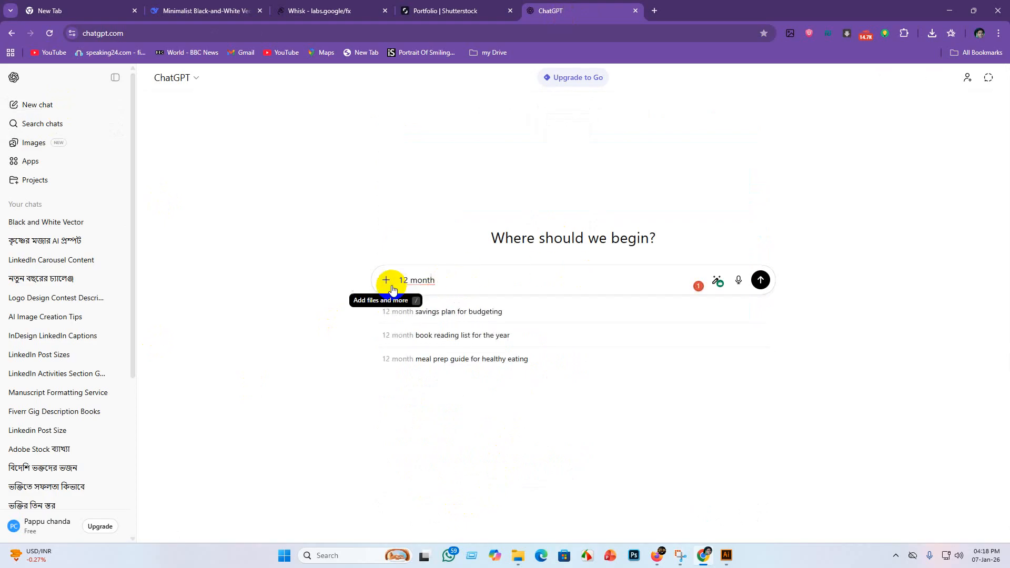
pyautogui.click(409, 280)
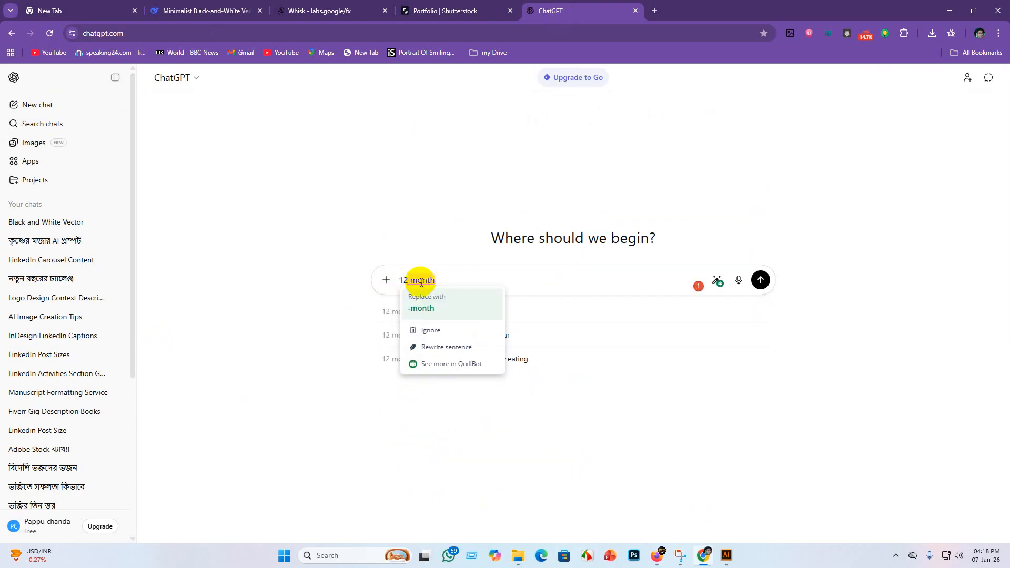
pyautogui.write('world')
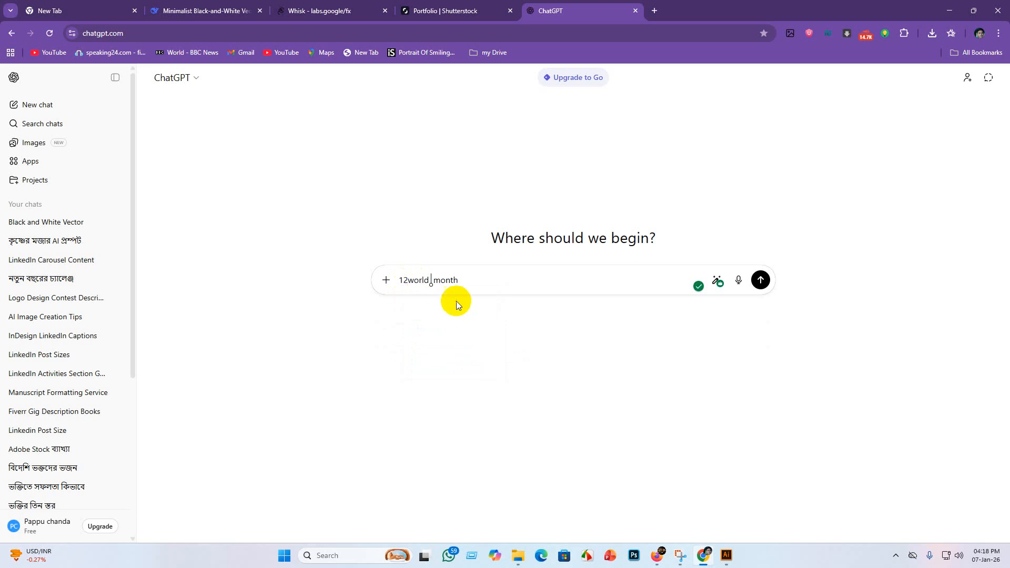
pyautogui.click(408, 279)
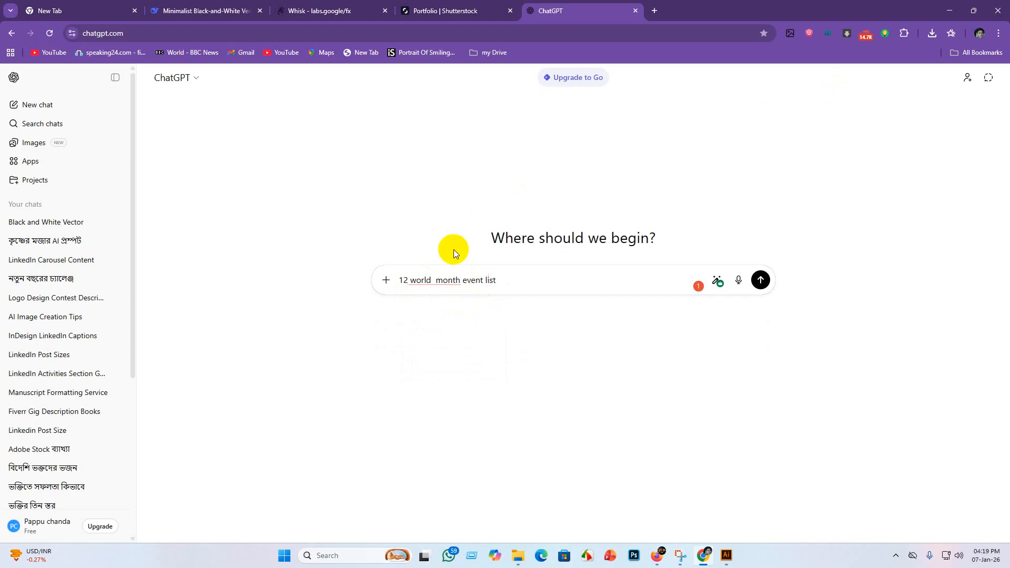
pyautogui.moveTo(417, 280)
pyautogui.click(419, 303)
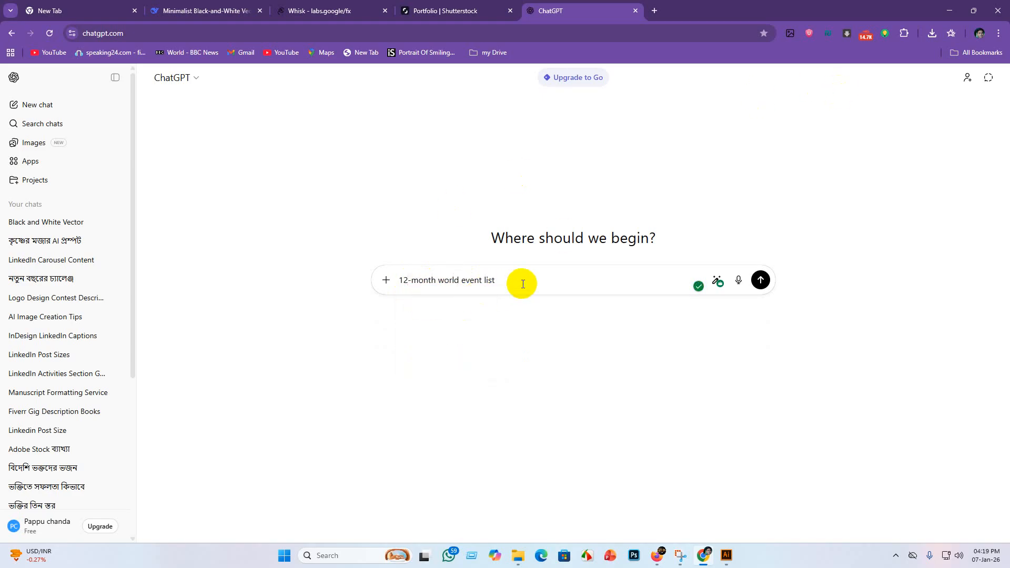
pyautogui.press('Return')
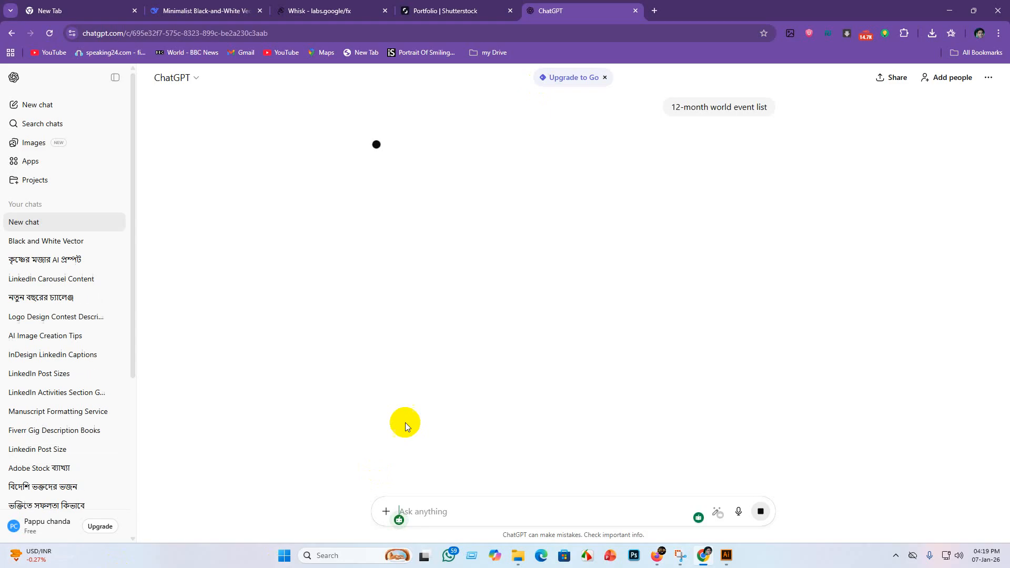
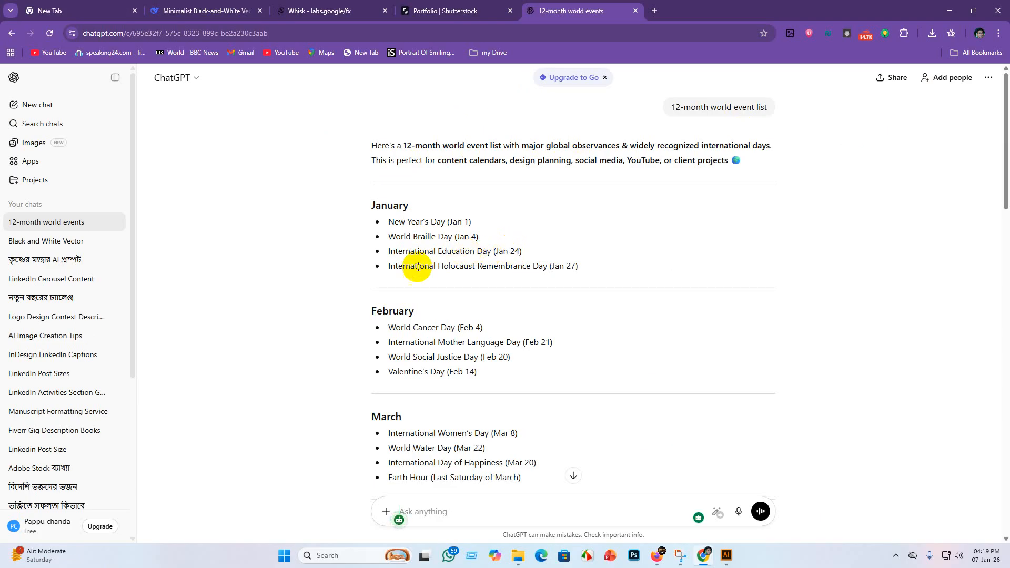
# Step: Copy "International Education Day" from the January events and search Google Images for it in a new browser tab
pyautogui.moveTo(388, 251); pyautogui.dragTo(493, 254)
pyautogui.hotkey('ctrl', 'c')
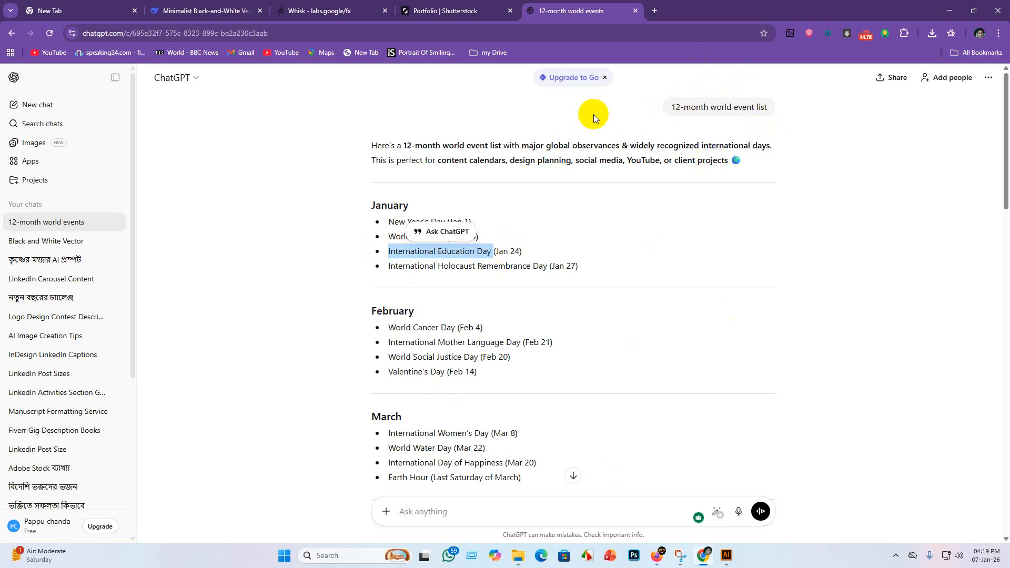
pyautogui.click(656, 11)
pyautogui.click(498, 213)
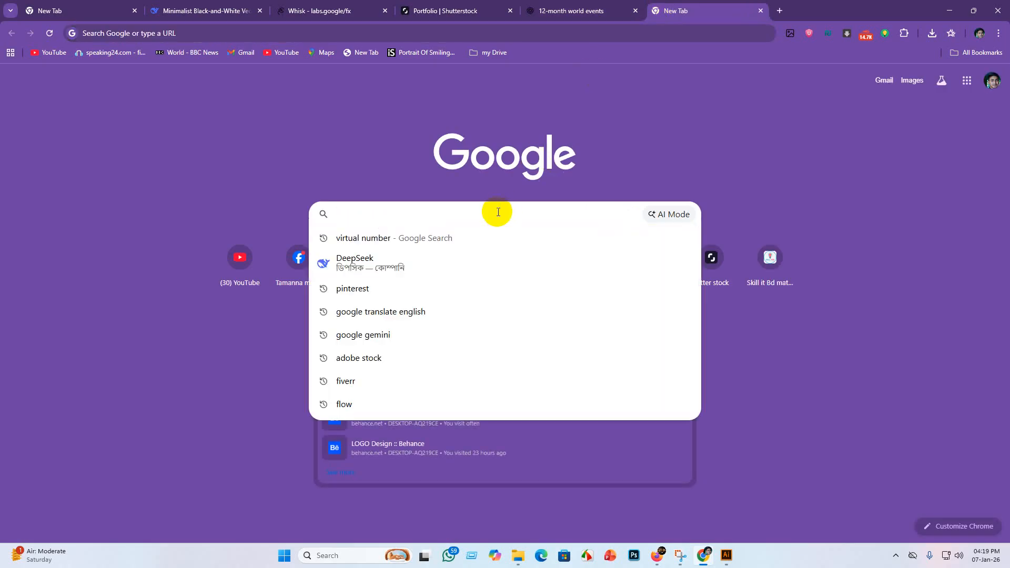
pyautogui.hotkey('ctrl', 'v')
pyautogui.press('Return')
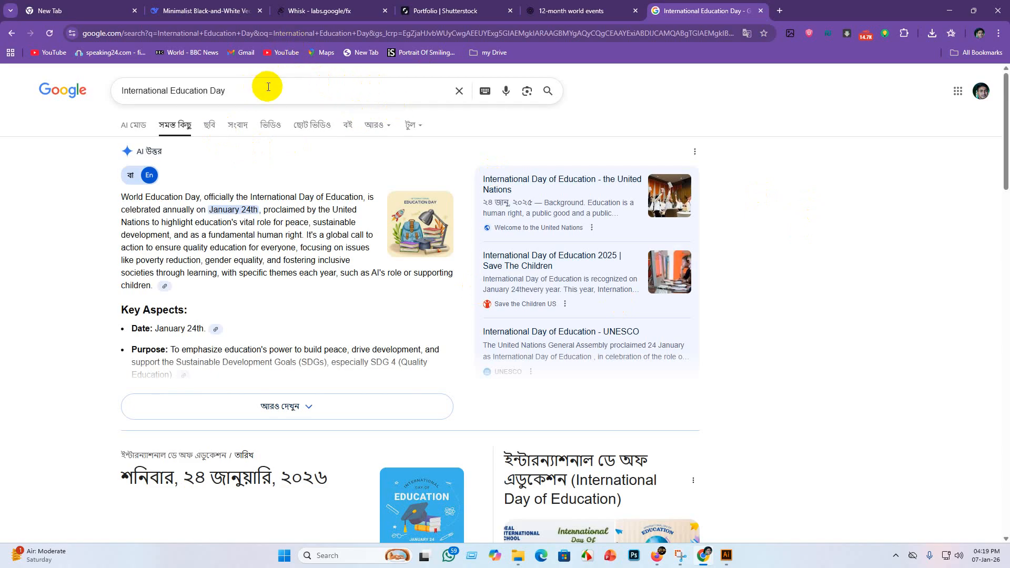
pyautogui.click(210, 126)
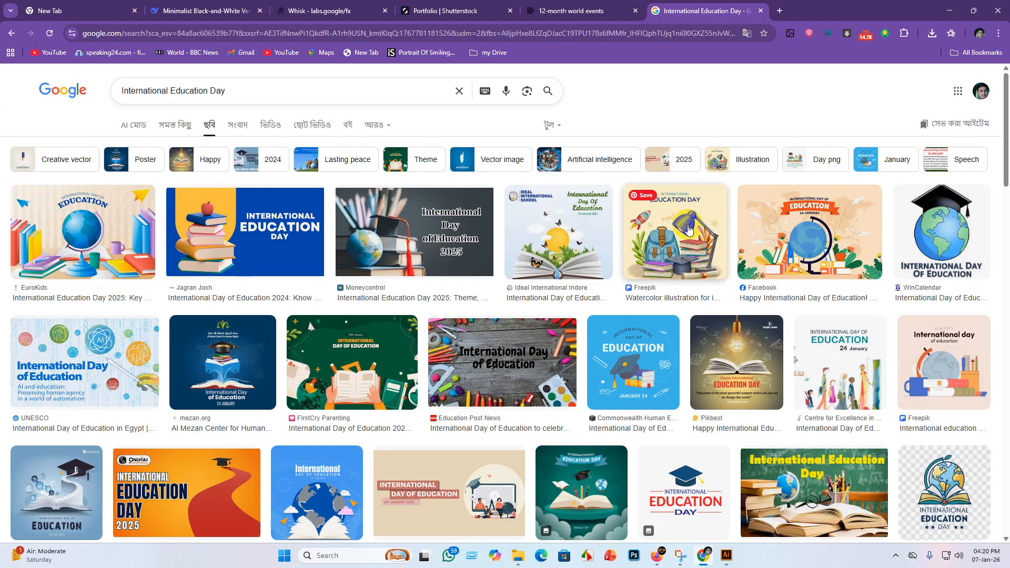
# Step: Browse the image results, open the blue Jagran Josh image with the stacked books and start saving it as JPG
pyautogui.scroll(-2, 946, 247)
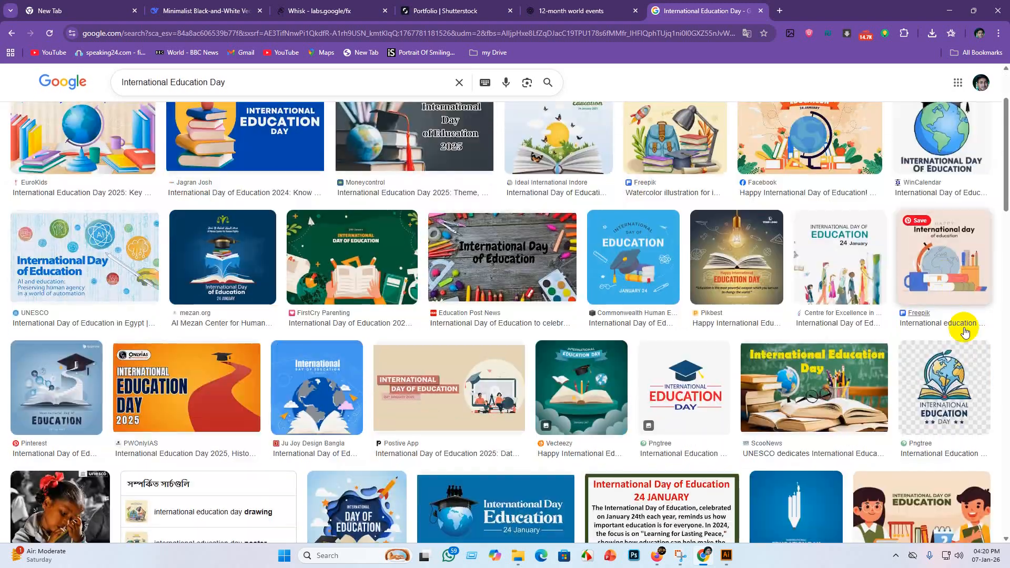
pyautogui.scroll(2, 963, 329)
pyautogui.scroll(-5, 700, 387)
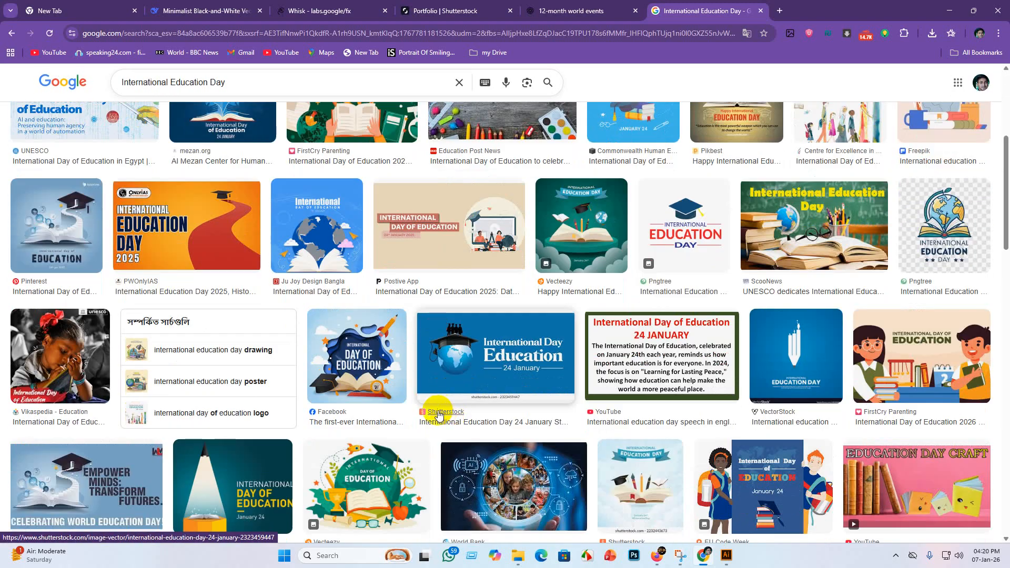
pyautogui.scroll(5, 190, 302)
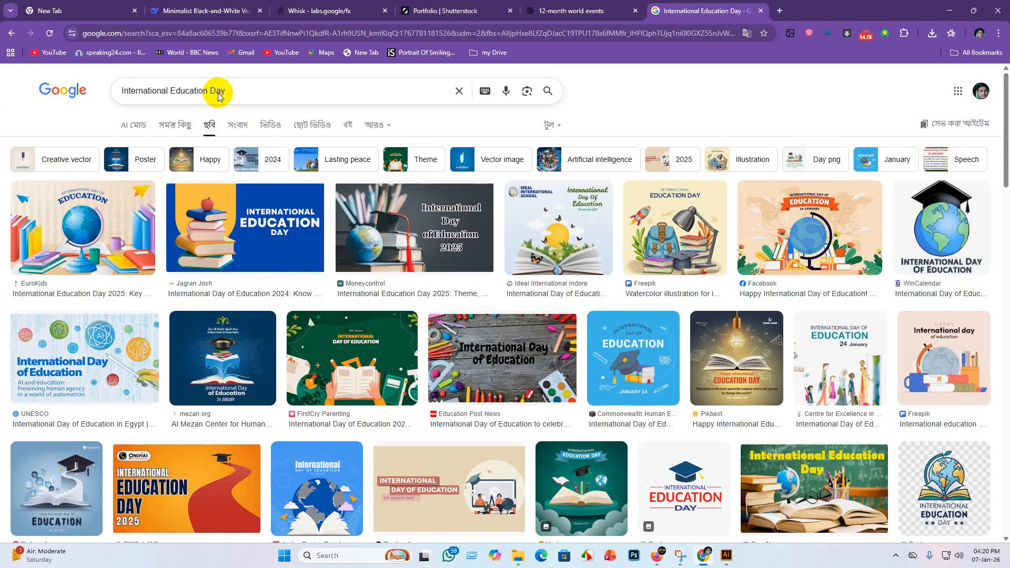
pyautogui.click(298, 240)
pyautogui.rightClick(859, 265)
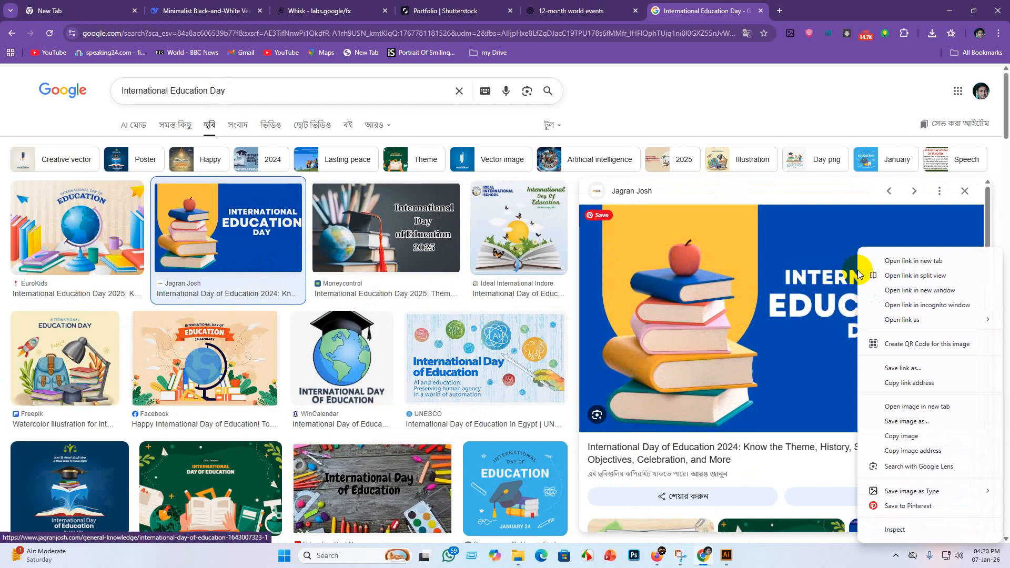
pyautogui.moveTo(896, 491)
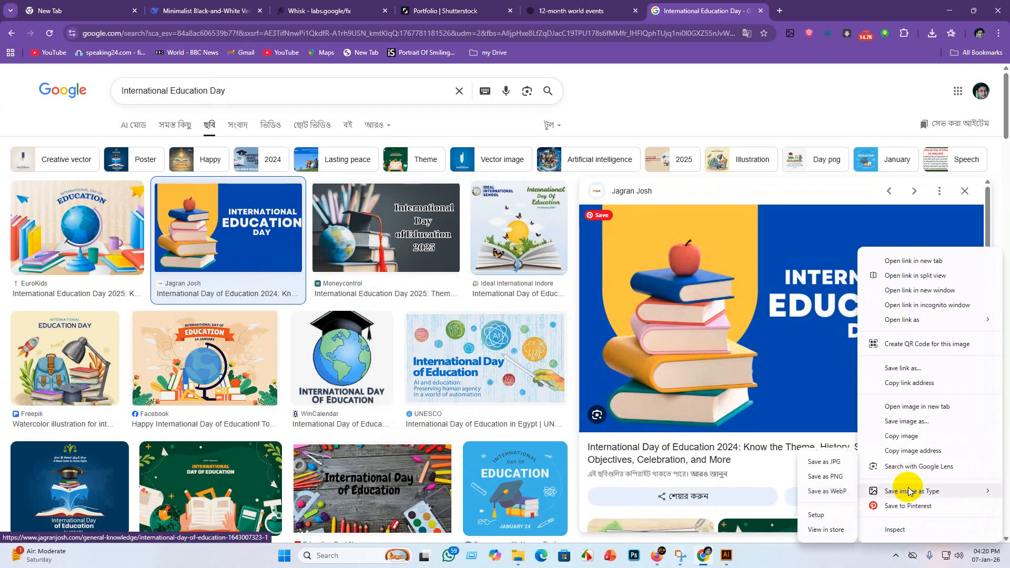
pyautogui.click(847, 466)
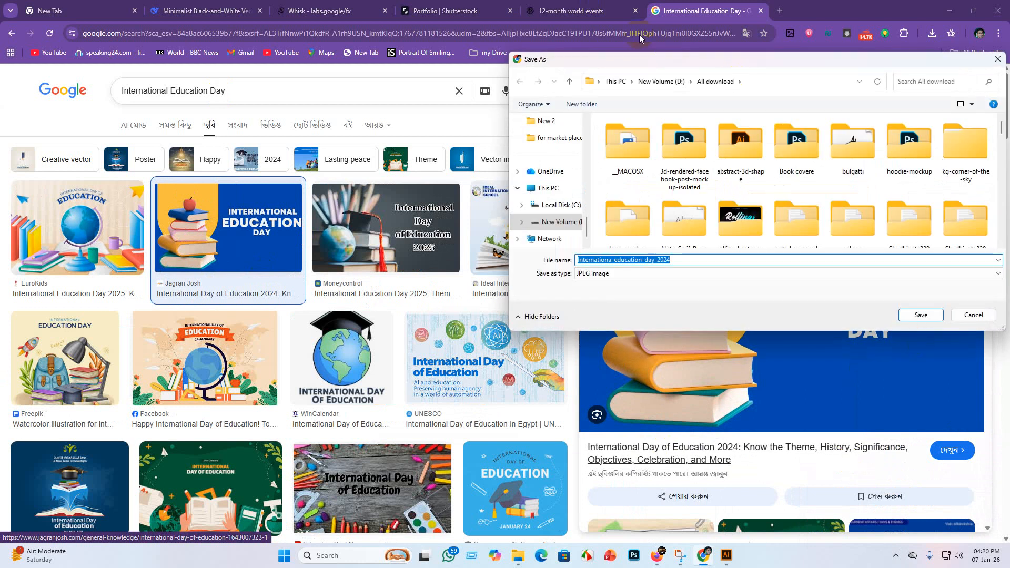
# Step: Create a folder named "jpeg" inside "ai work" and save the International Education Day image in it
pyautogui.scroll(3, 554, 140)
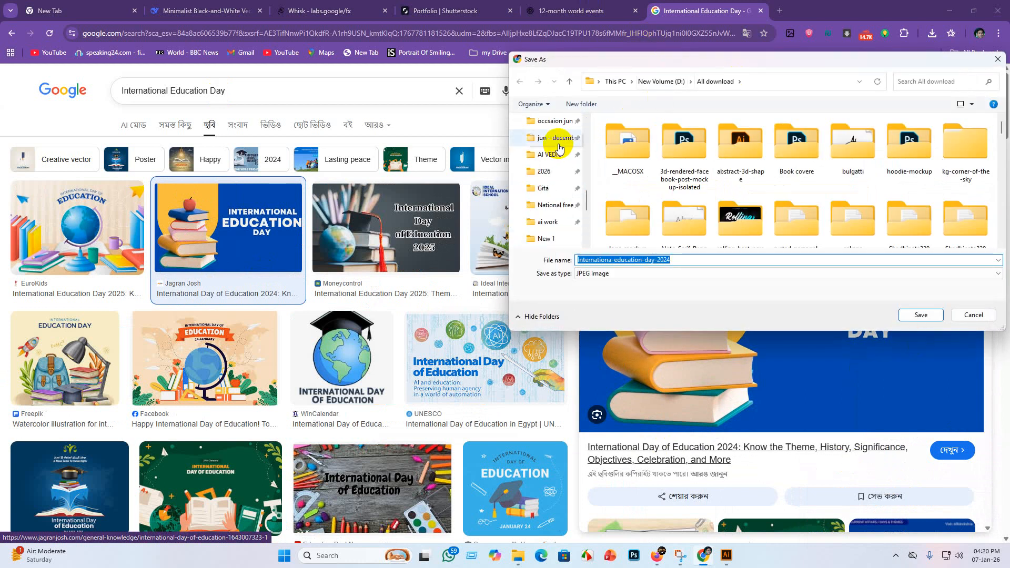
pyautogui.click(560, 223)
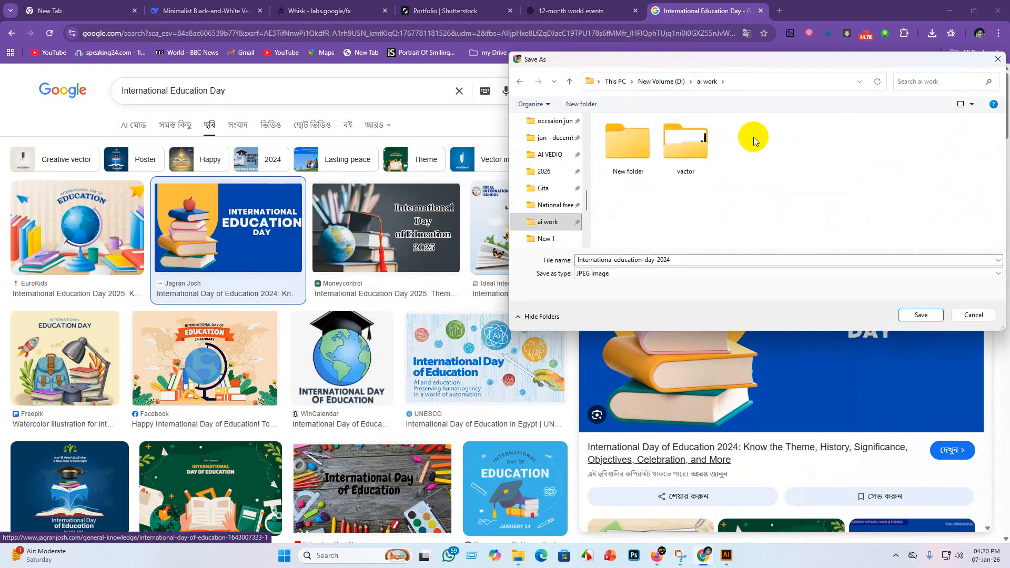
pyautogui.rightClick(753, 138)
pyautogui.moveTo(810, 244)
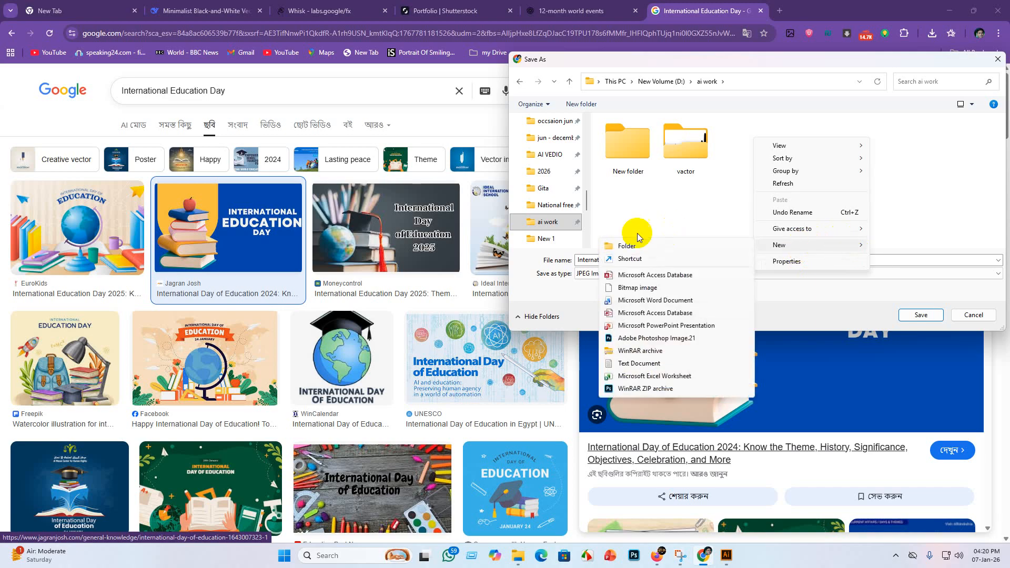
pyautogui.click(645, 246)
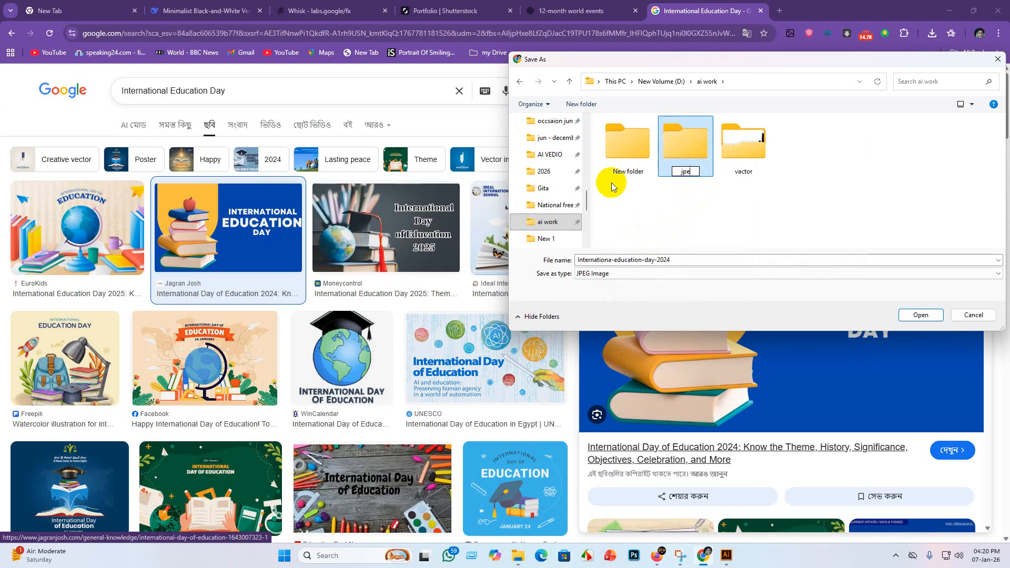
pyautogui.press('Return')
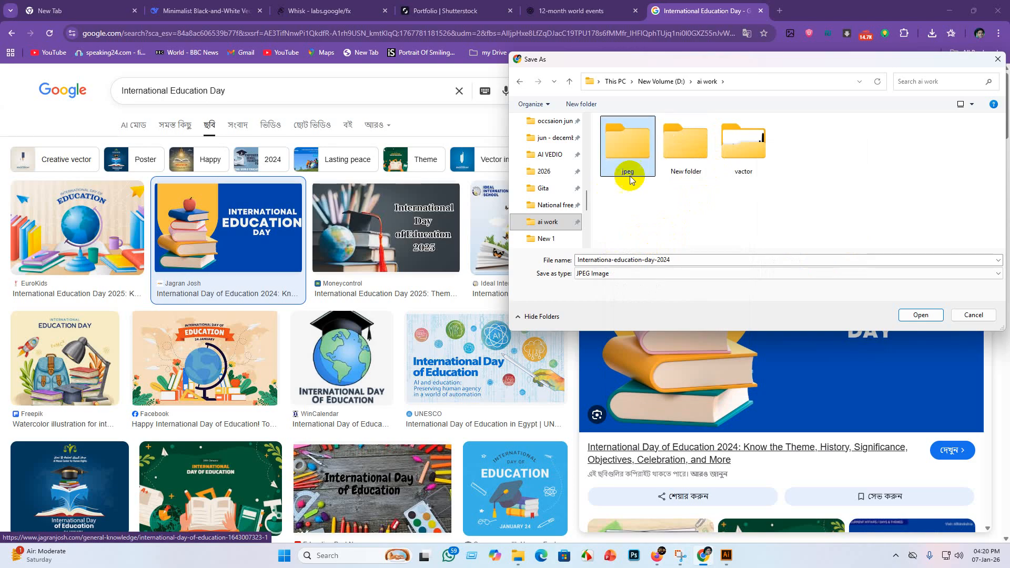
pyautogui.doubleClick(630, 145)
pyautogui.click(920, 315)
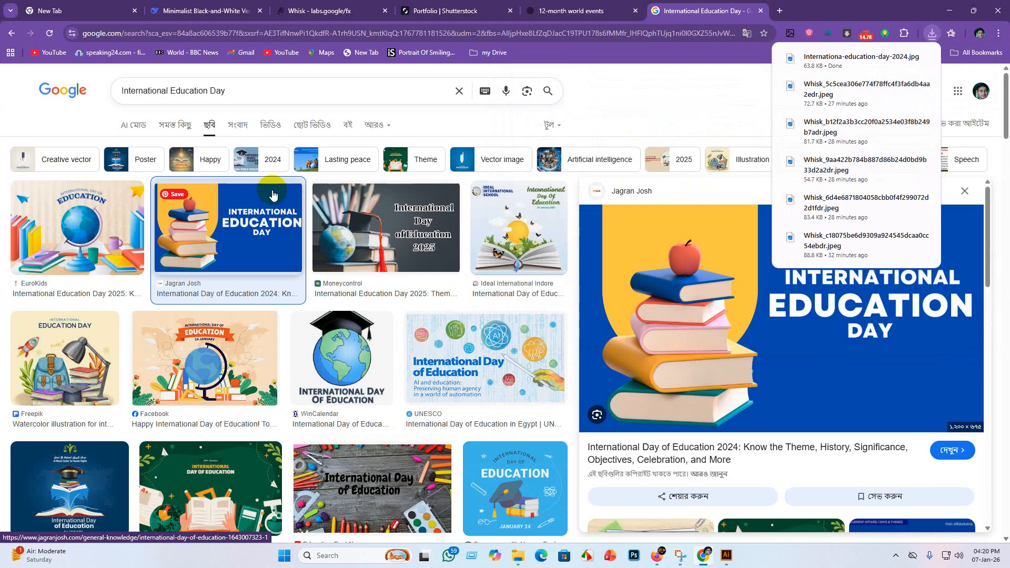
# Step: Search Google Images for "International Education Day png type"
pyautogui.click(247, 93)
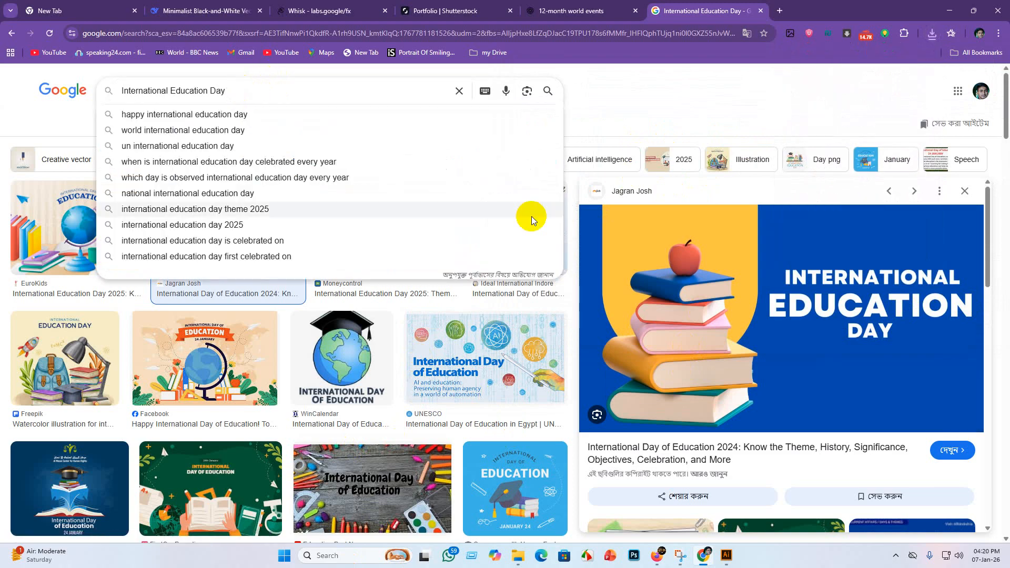
pyautogui.write('png')
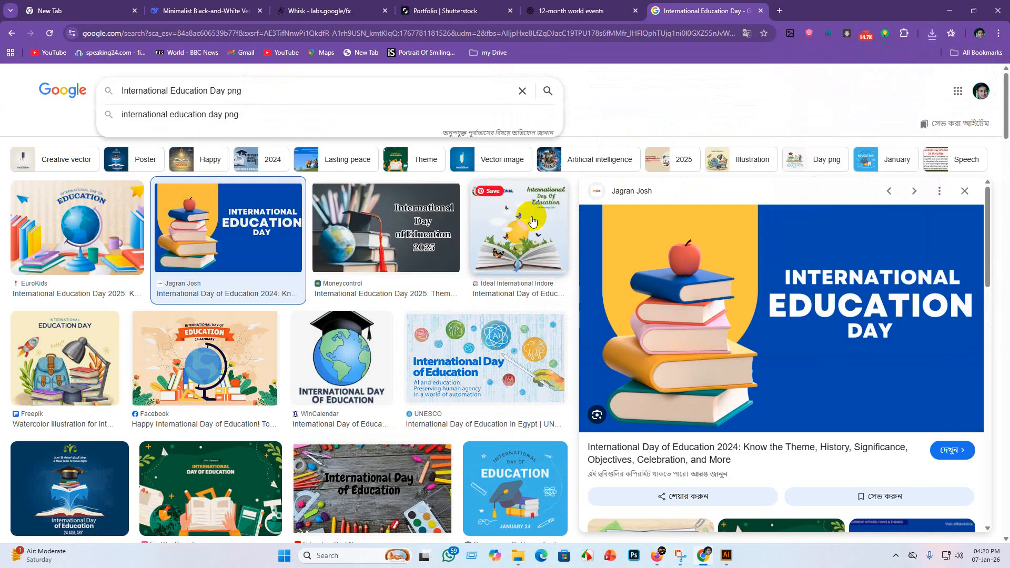
pyautogui.write(' t')
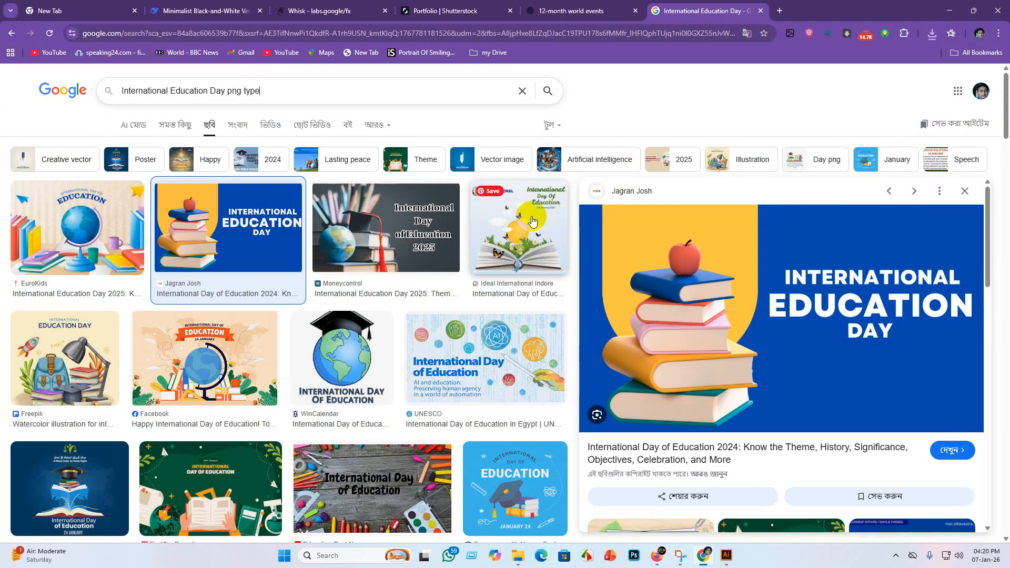
pyautogui.write('ype')
pyautogui.press('Return')
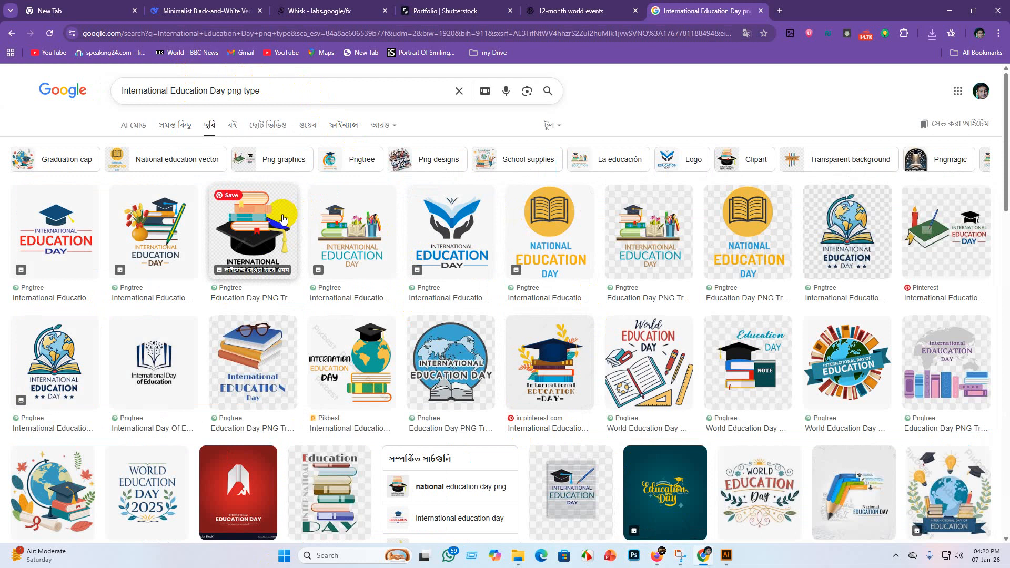
# Step: Preview the Pngtree image with books on a graduation cap and browse the search results and related images for PNG-style designs
pyautogui.click(283, 218)
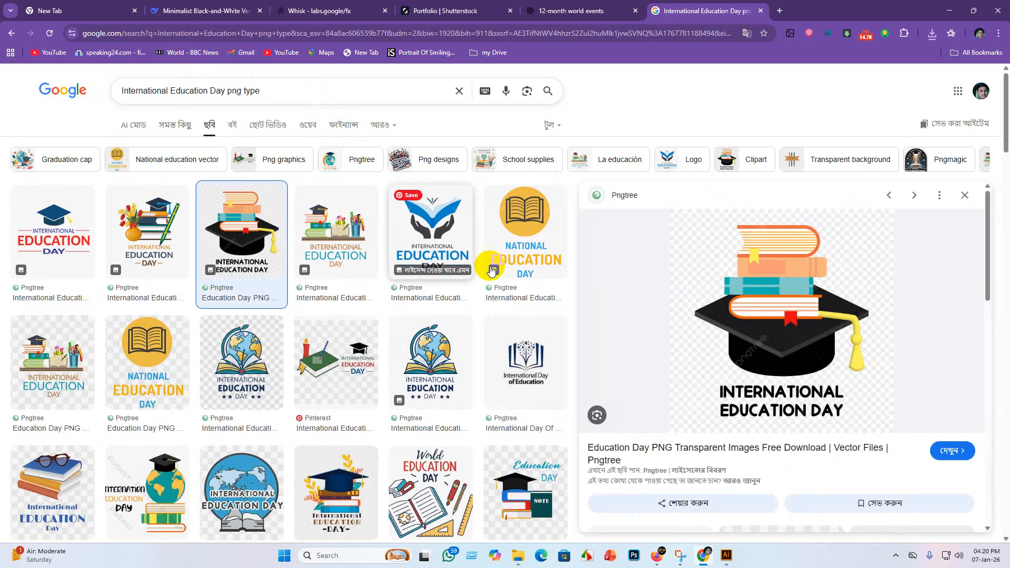
pyautogui.scroll(-3, 868, 339)
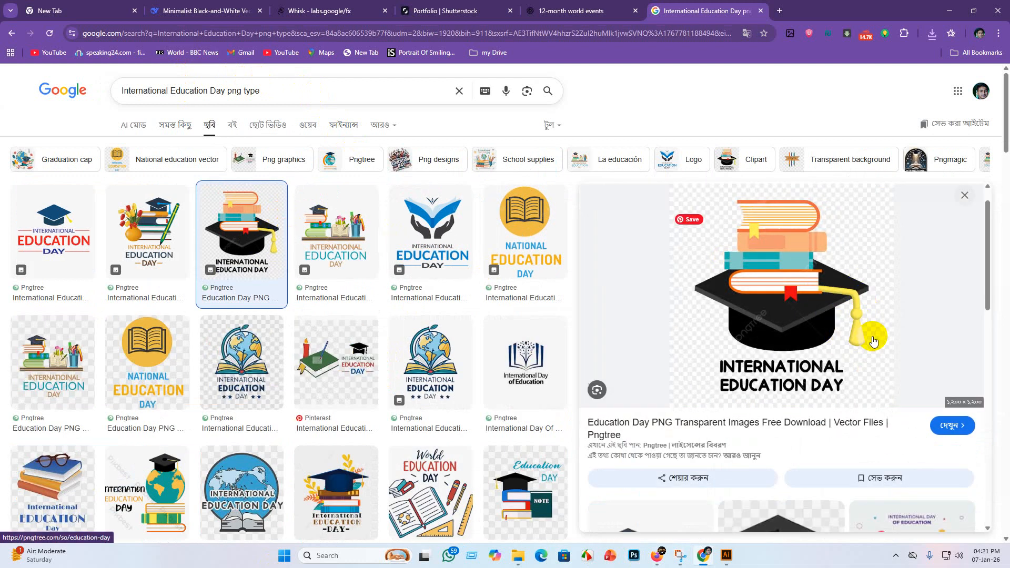
pyautogui.scroll(2, 868, 342)
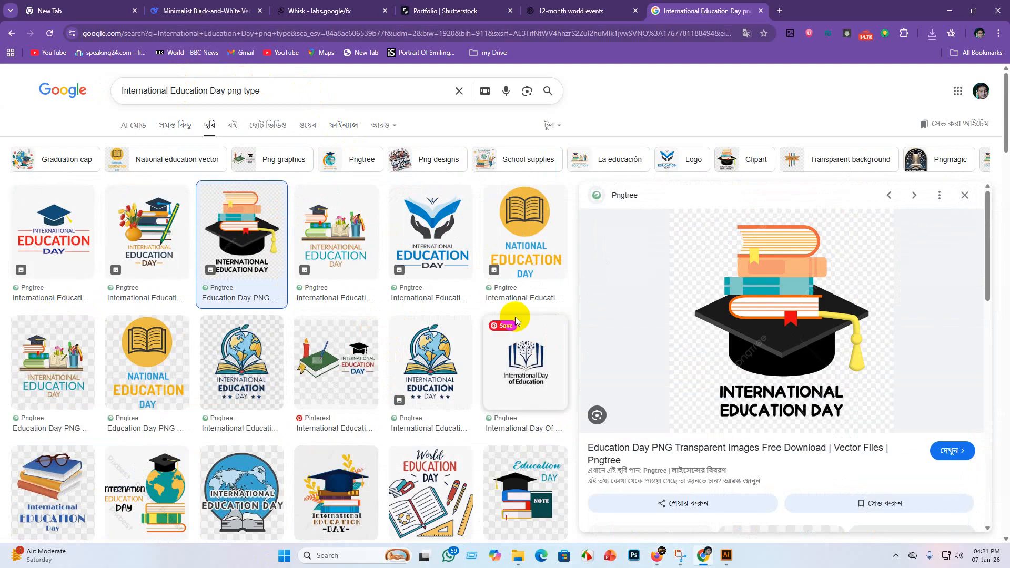
pyautogui.scroll(-1, 355, 458)
pyautogui.scroll(-3, 354, 458)
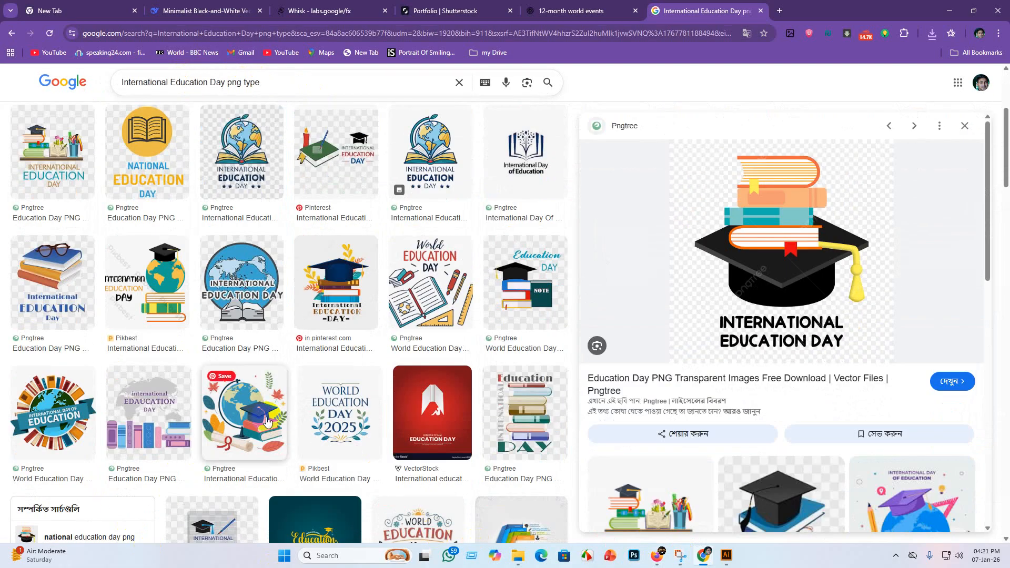
pyautogui.scroll(-7, 333, 349)
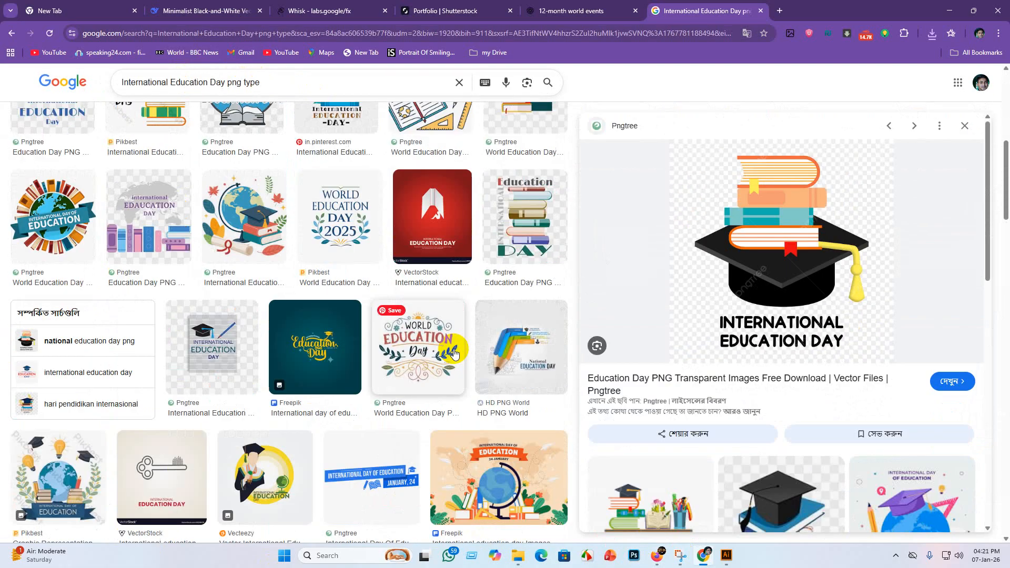
pyautogui.scroll(-5, 412, 380)
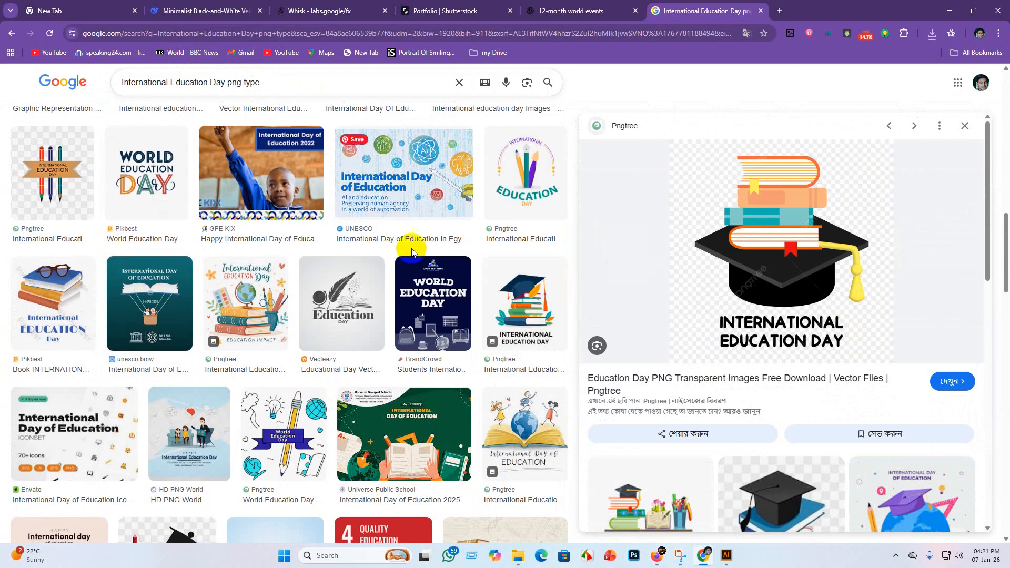
pyautogui.scroll(-9, 448, 418)
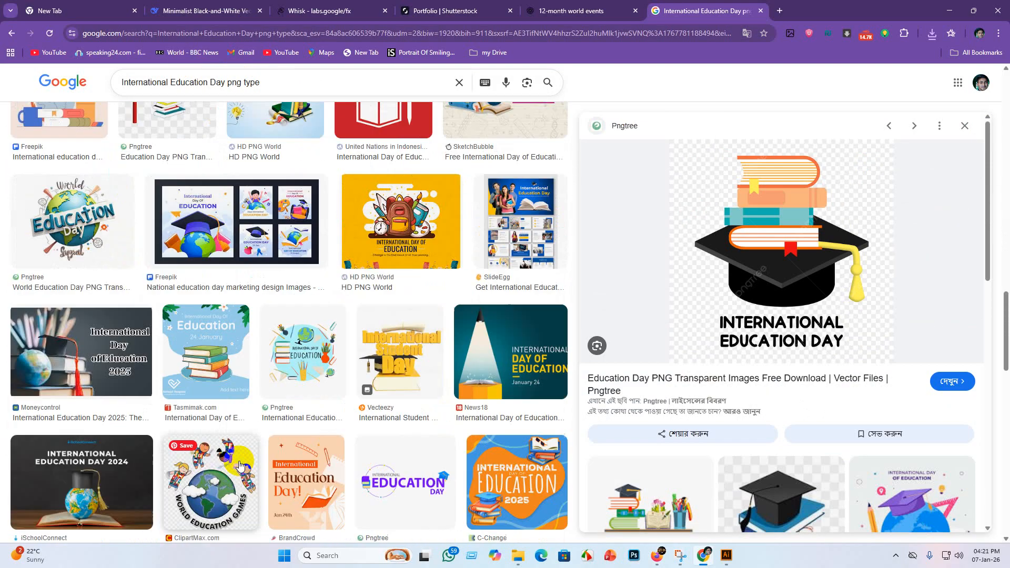
pyautogui.scroll(5, 240, 461)
pyautogui.scroll(-6, 230, 442)
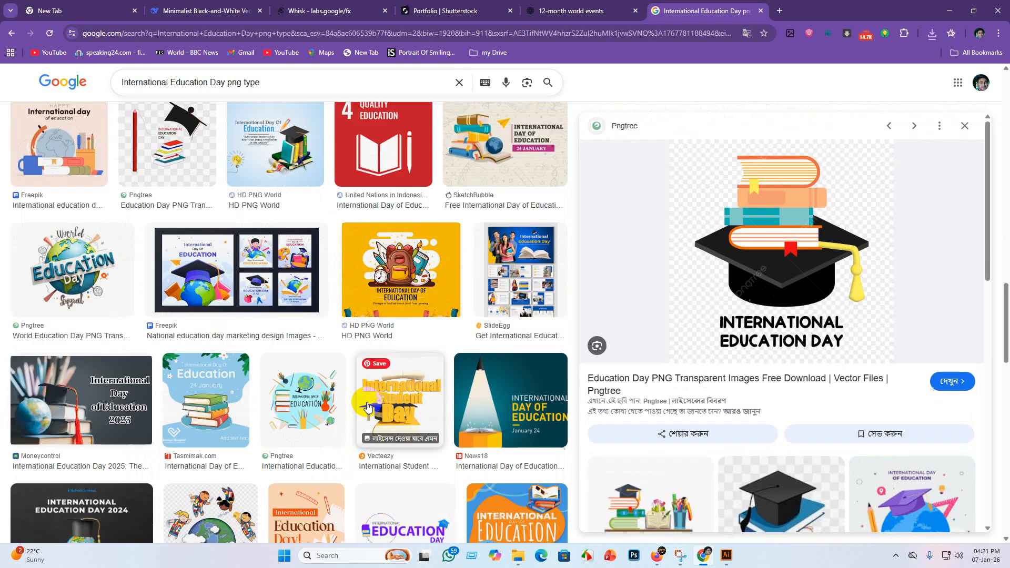
pyautogui.scroll(-4, 367, 412)
pyautogui.scroll(-4, 374, 383)
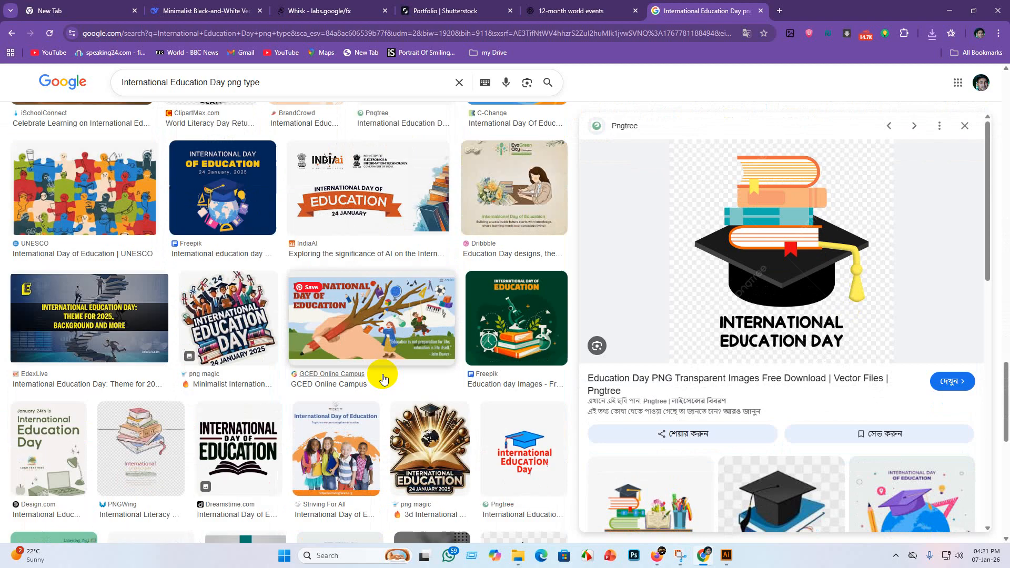
pyautogui.scroll(-4, 383, 372)
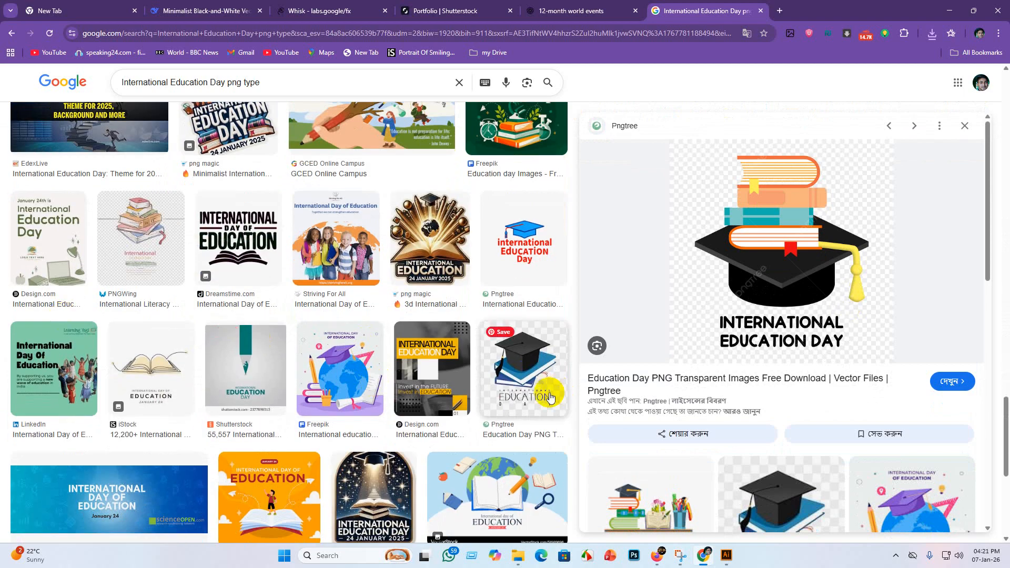
pyautogui.scroll(-3, 746, 378)
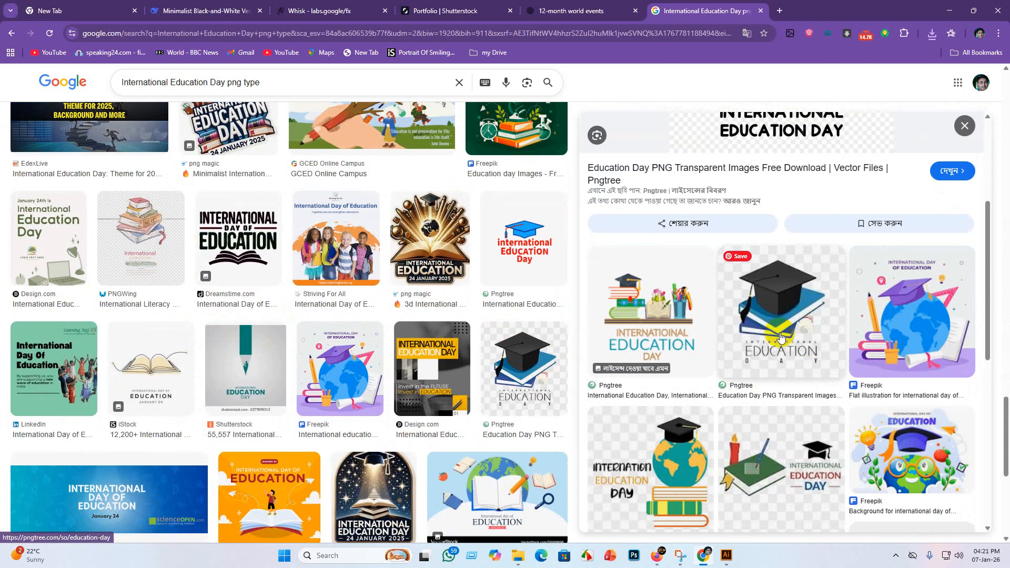
pyautogui.scroll(-2, 814, 336)
pyautogui.scroll(-3, 814, 347)
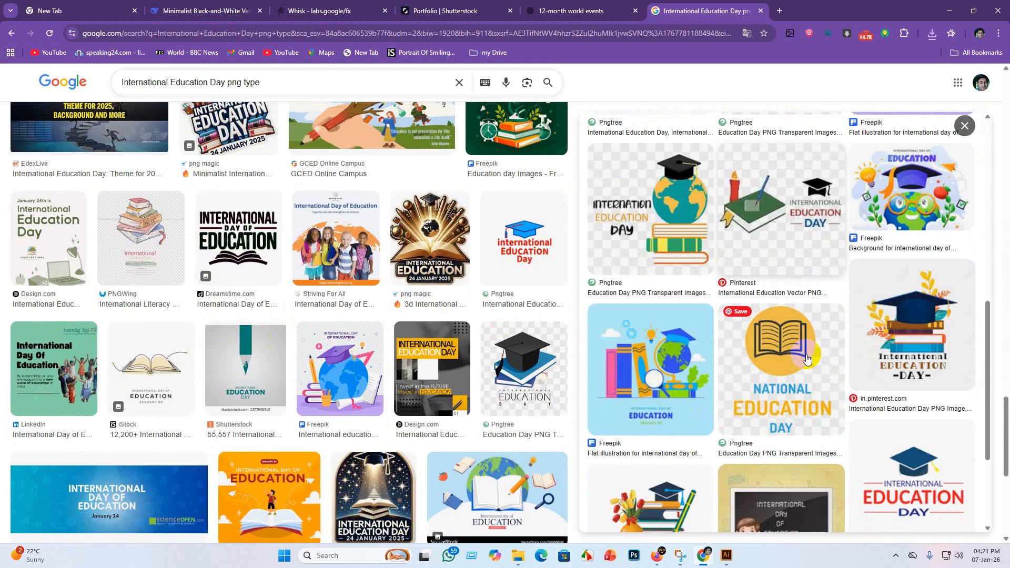
# Step: Open the larger Pngtree image of colourful books stacked on a graduation cap and start saving it as JPG
pyautogui.click(838, 330)
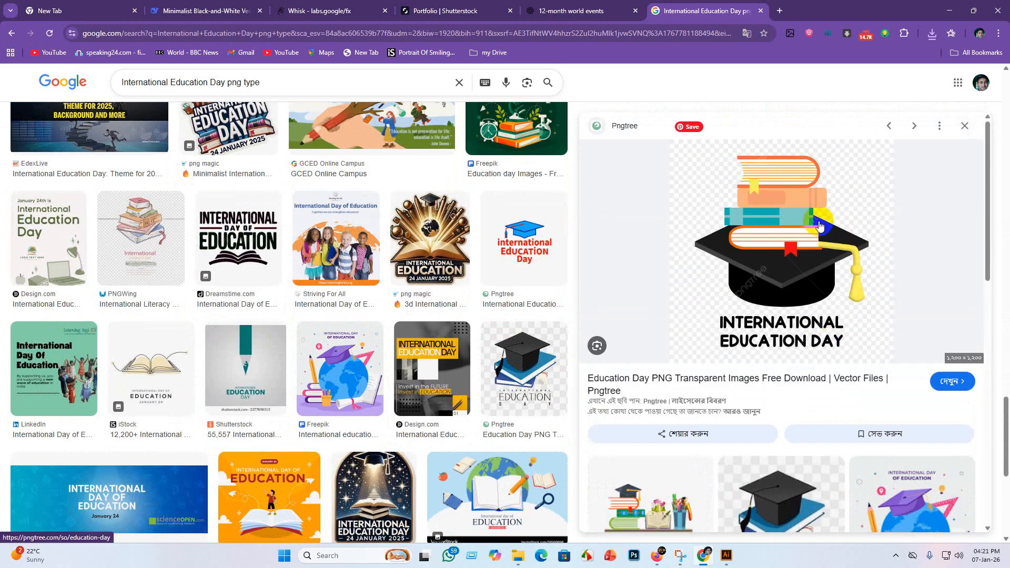
pyautogui.rightClick(825, 210)
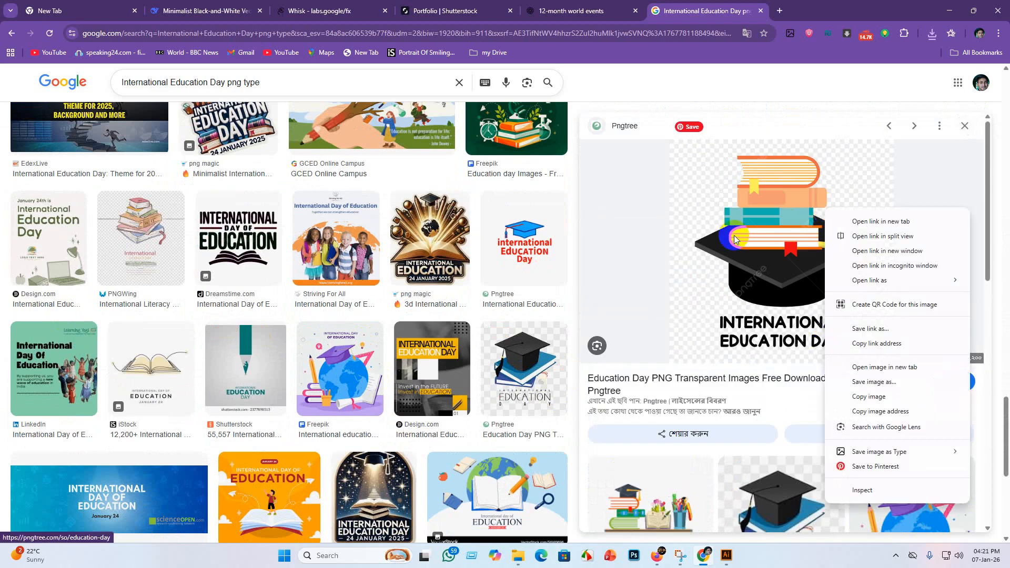
pyautogui.click(530, 379)
pyautogui.click(530, 379)
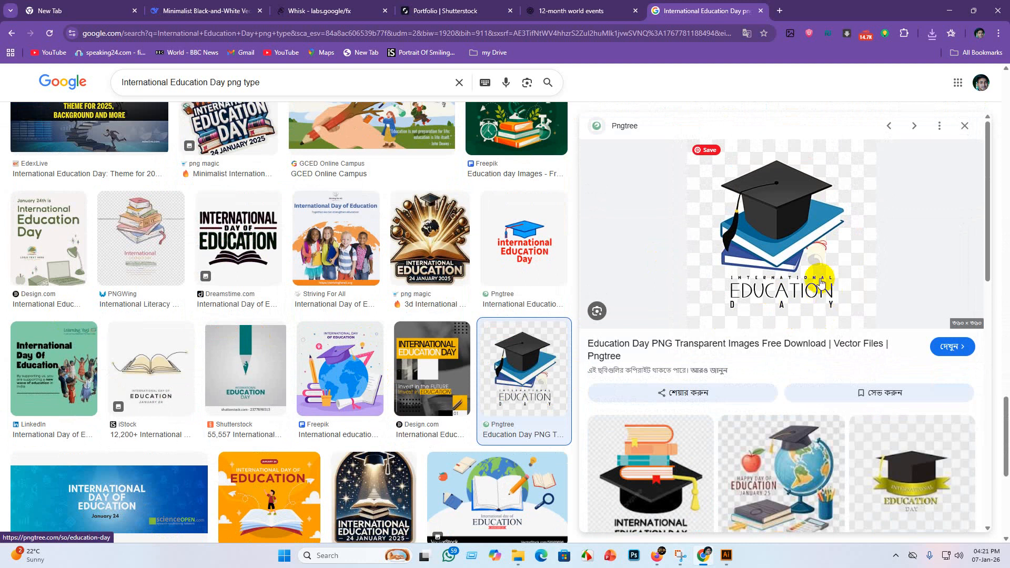
pyautogui.scroll(-4, 626, 445)
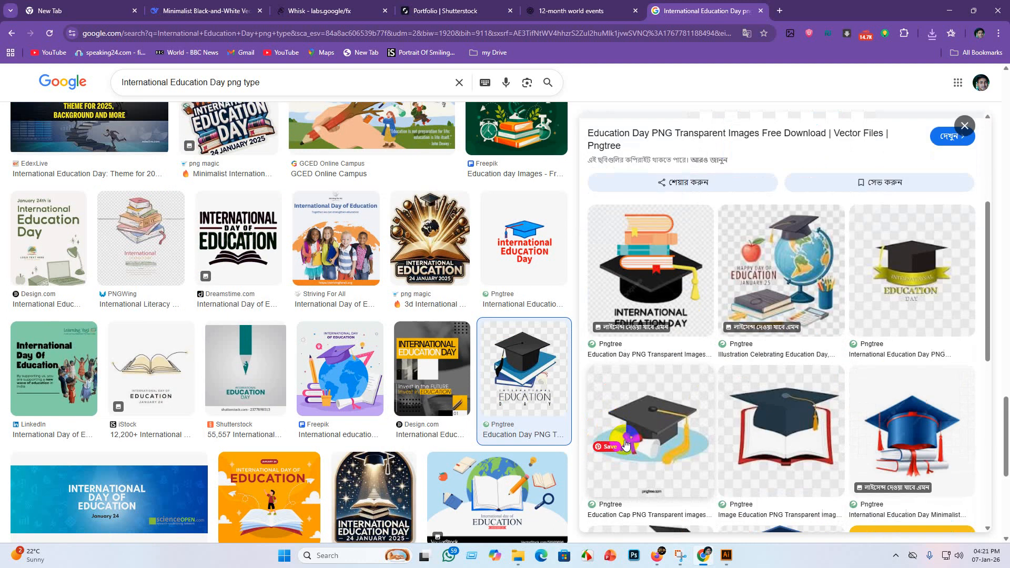
pyautogui.click(686, 287)
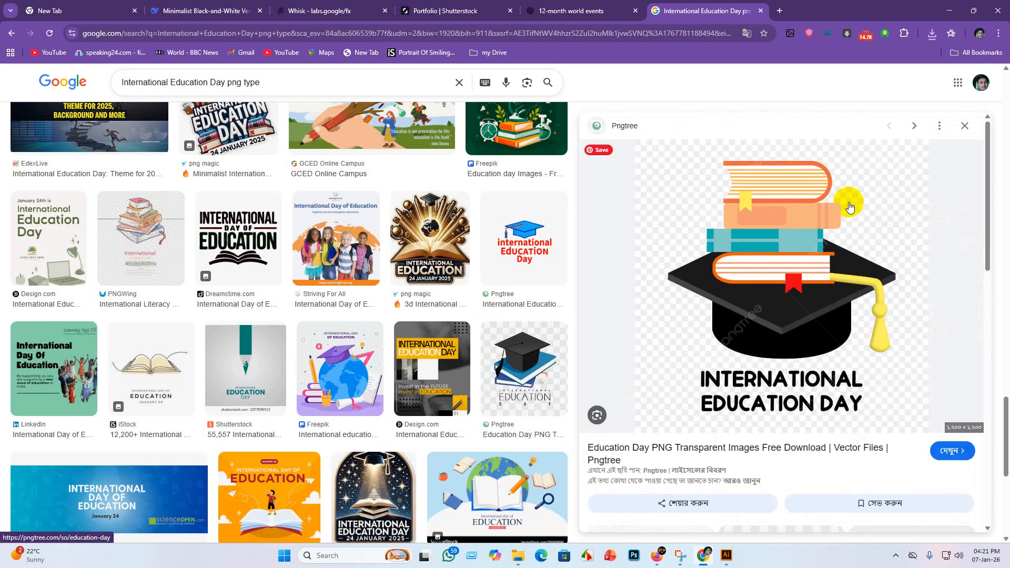
pyautogui.rightClick(864, 208)
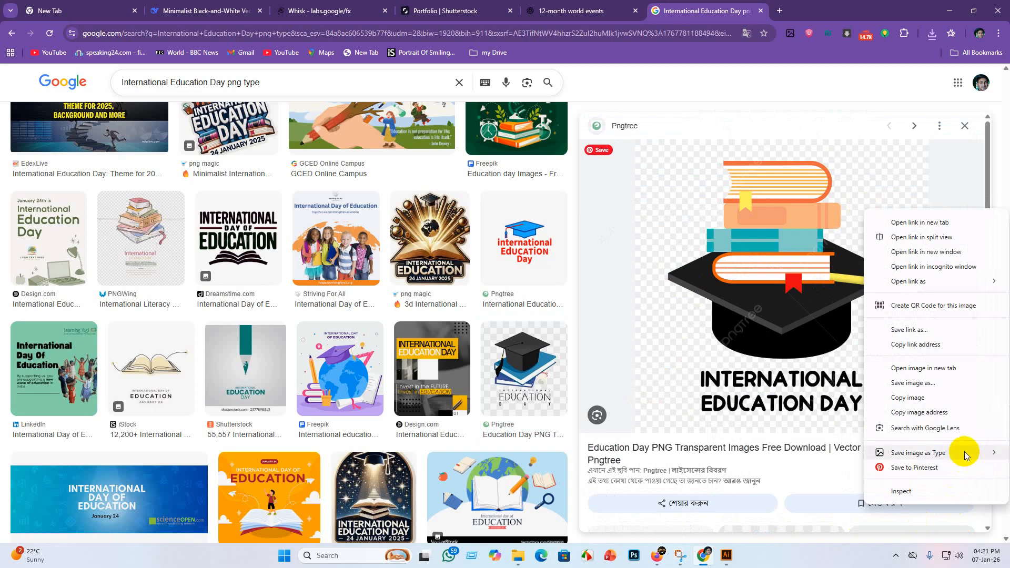
pyautogui.moveTo(944, 453)
pyautogui.click(830, 452)
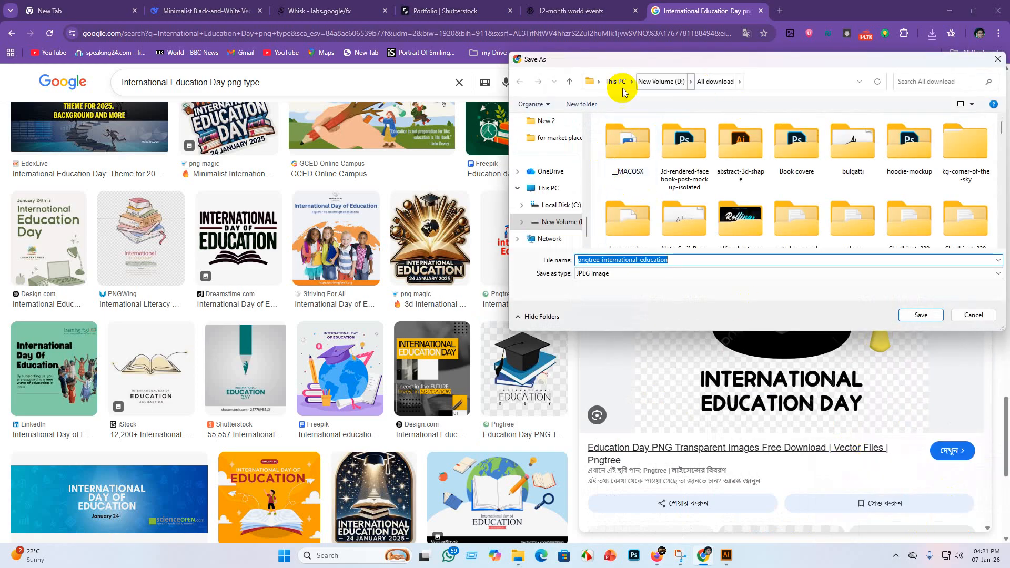
# Step: Create a folder named "png" inside "ai work" and save the Pngtree International Education Day image in it
pyautogui.scroll(2, 558, 137)
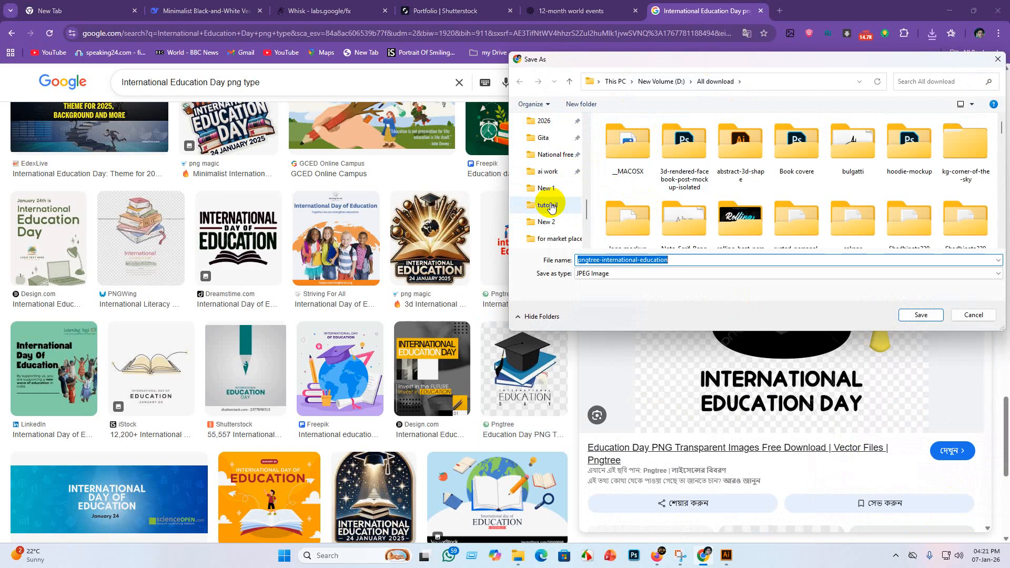
pyautogui.click(549, 171)
pyautogui.rightClick(834, 139)
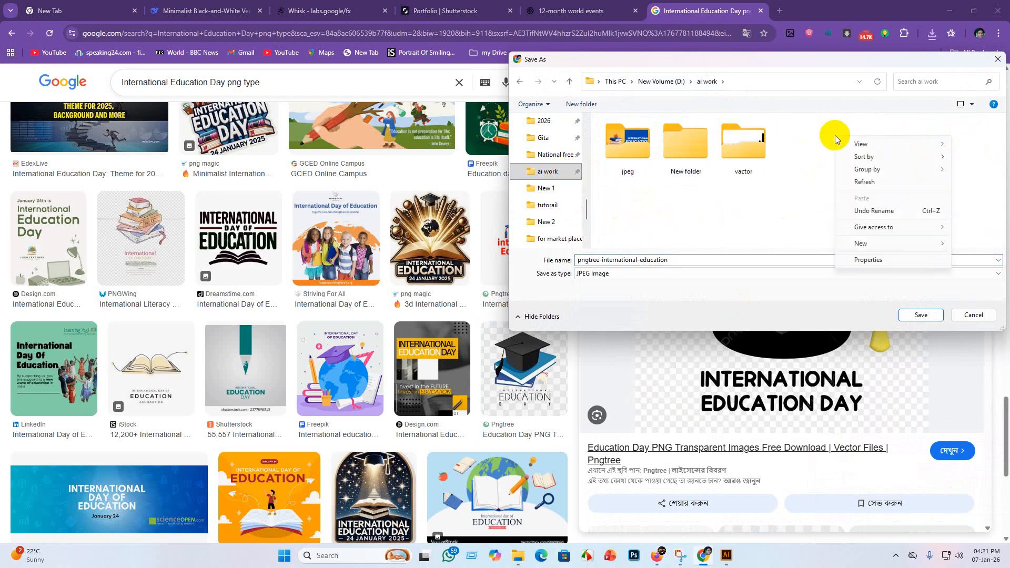
pyautogui.moveTo(879, 244)
pyautogui.click(739, 243)
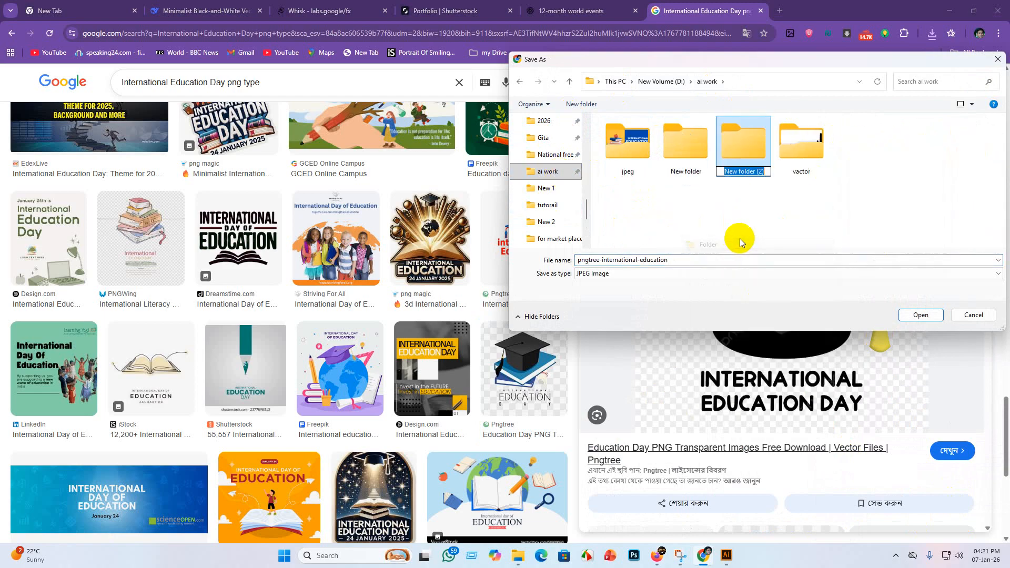
pyautogui.press('BackSpace')
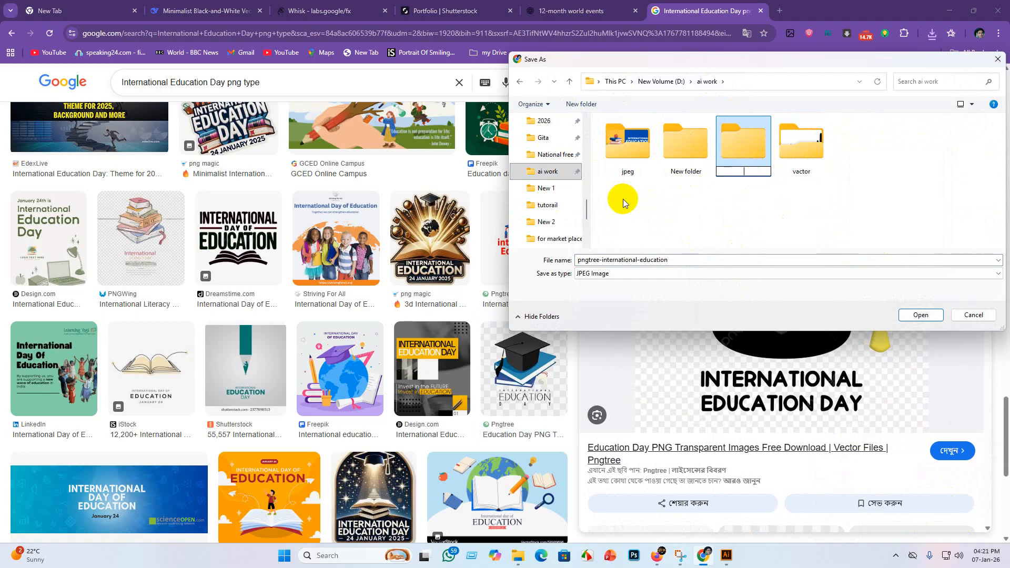
pyautogui.write('png')
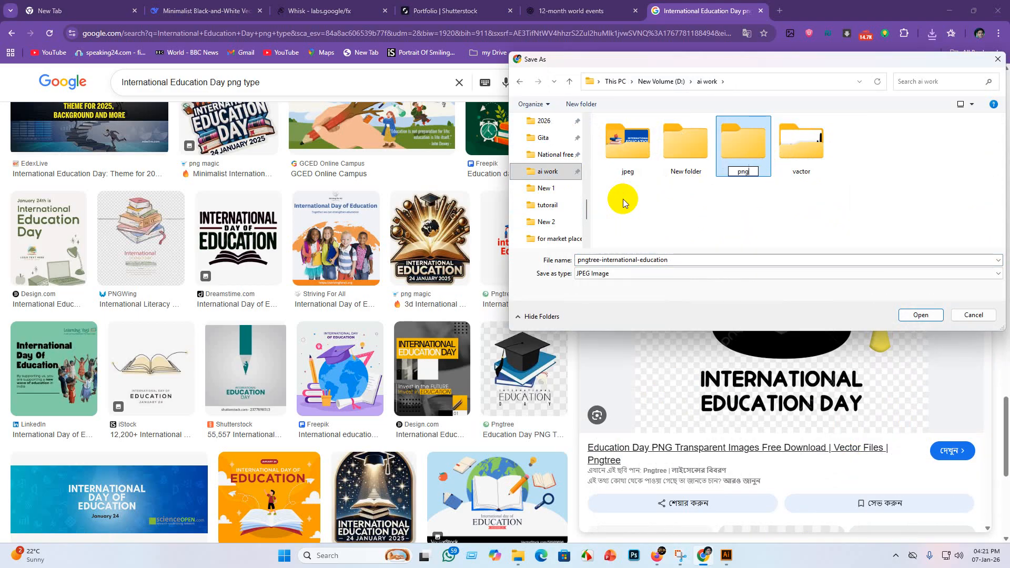
pyautogui.press('Return')
pyautogui.doubleClick(740, 139)
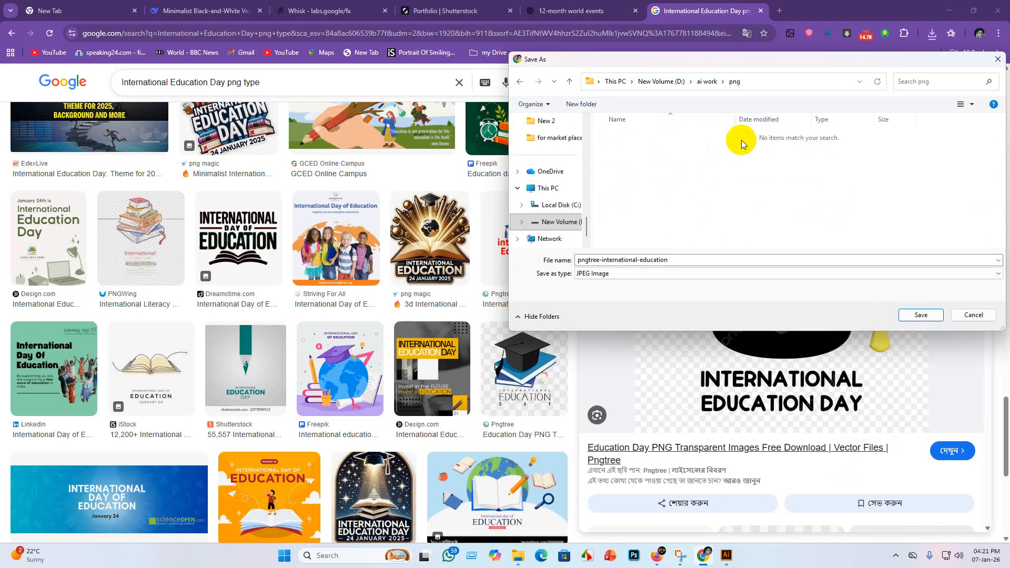
pyautogui.click(928, 314)
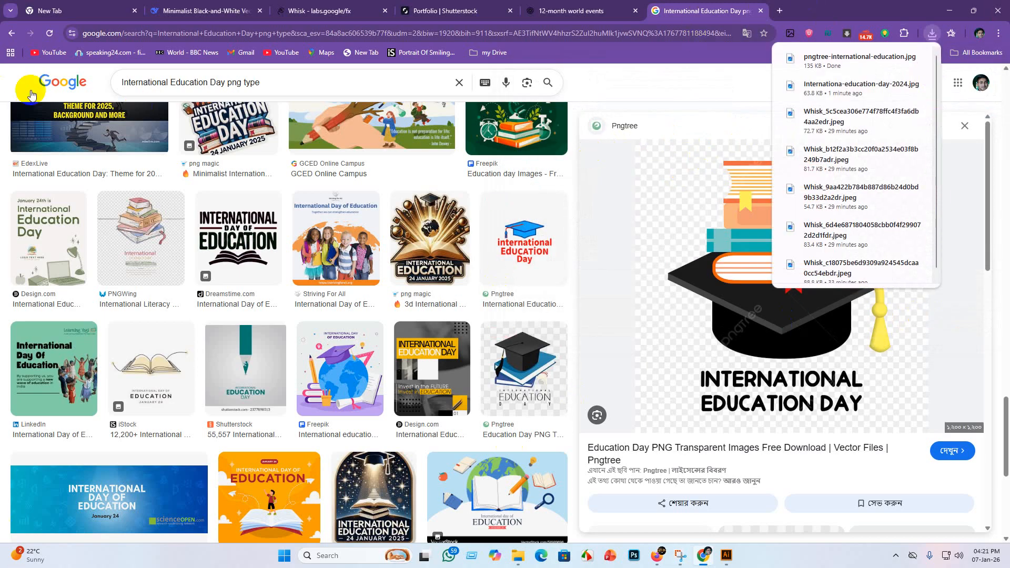
# Step: Switch to Whisk and replace the winding road subject image with the downloaded pngtree-international-education.jpg
pyautogui.click(293, 13)
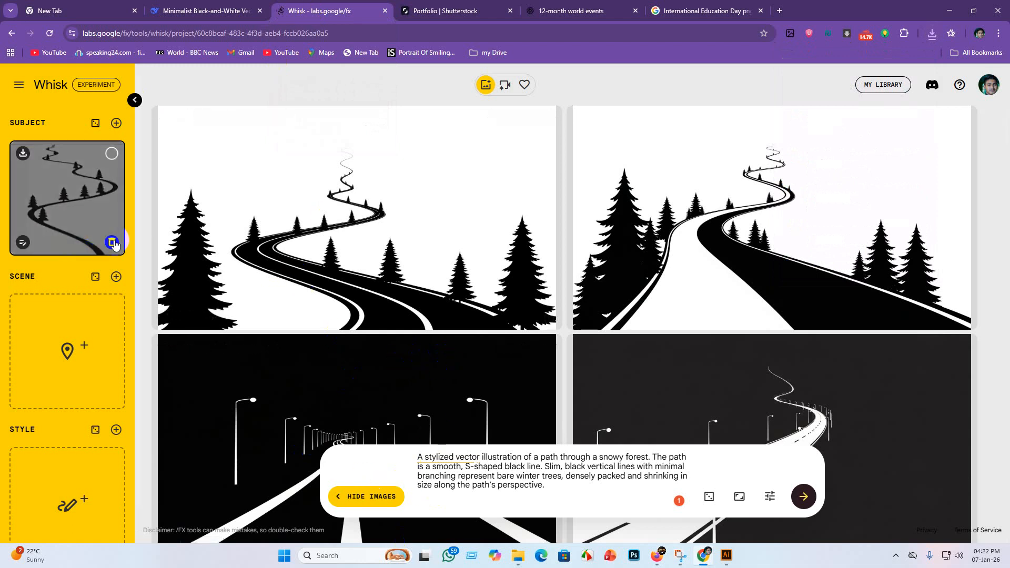
pyautogui.click(113, 242)
pyautogui.click(931, 35)
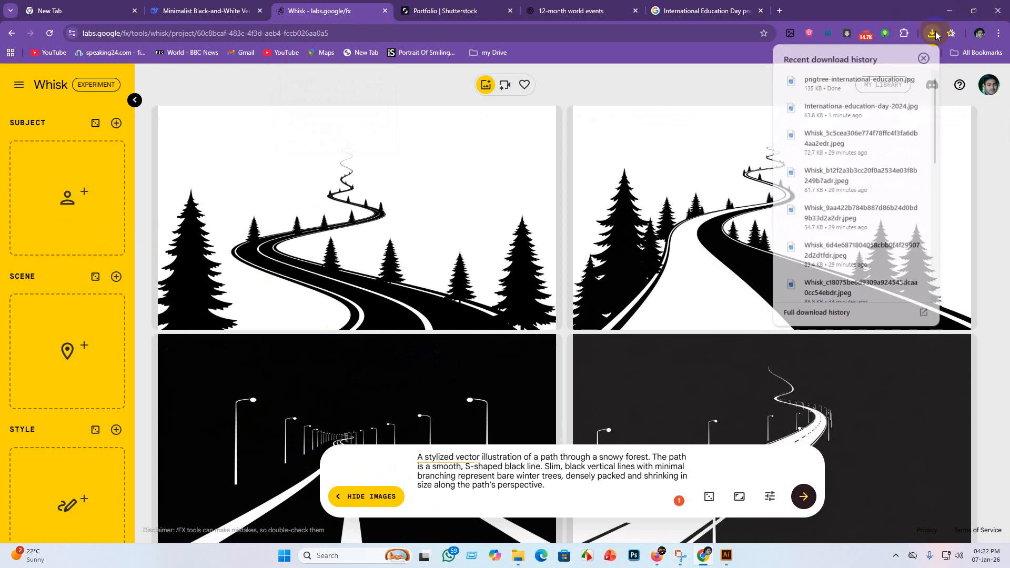
pyautogui.click(864, 84)
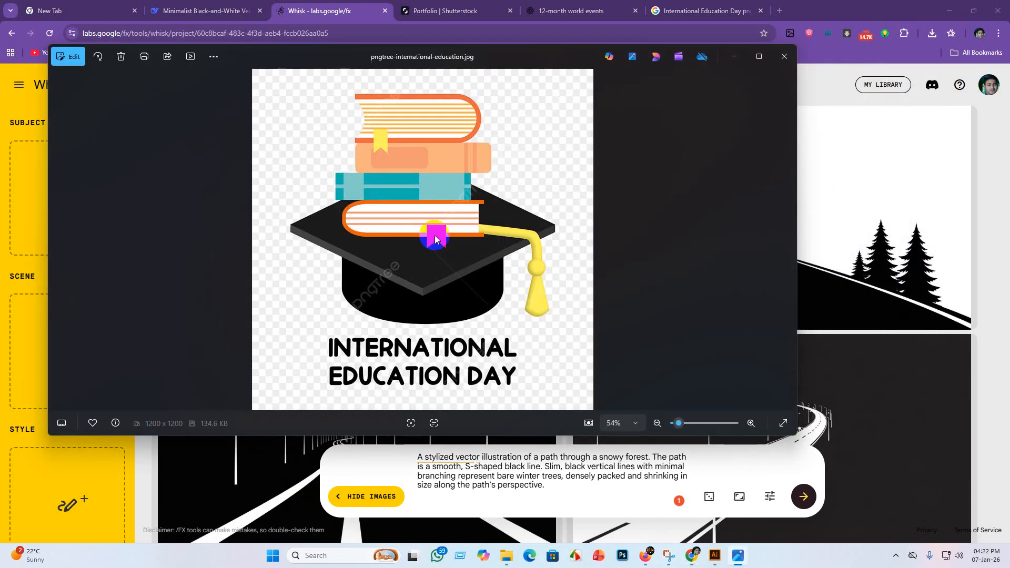
pyautogui.moveTo(354, 246); pyautogui.dragTo(27, 214)
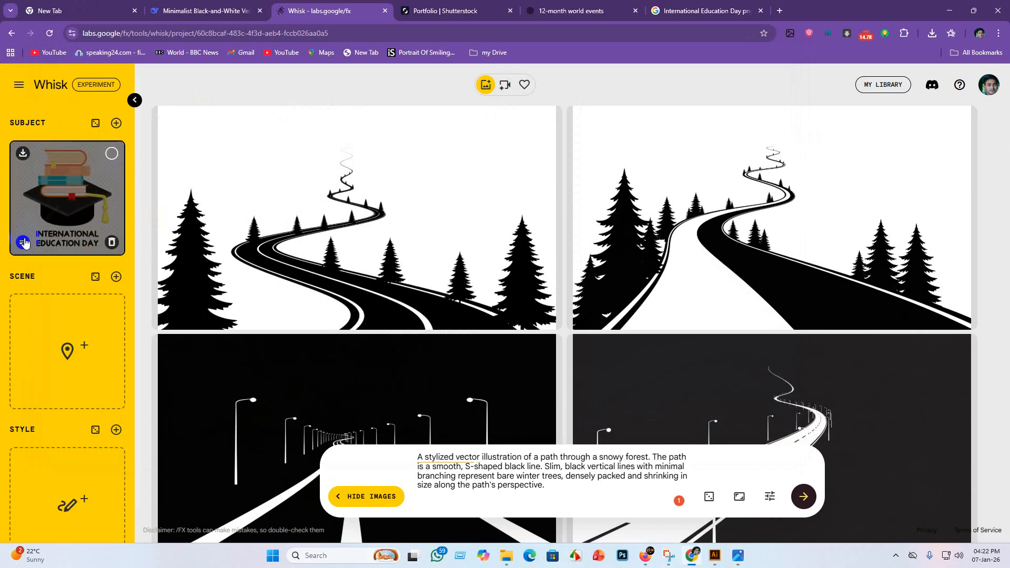
# Step: Open the details of the International Education Day subject image and copy its full generated description
pyautogui.click(25, 243)
pyautogui.scroll(-3, 478, 444)
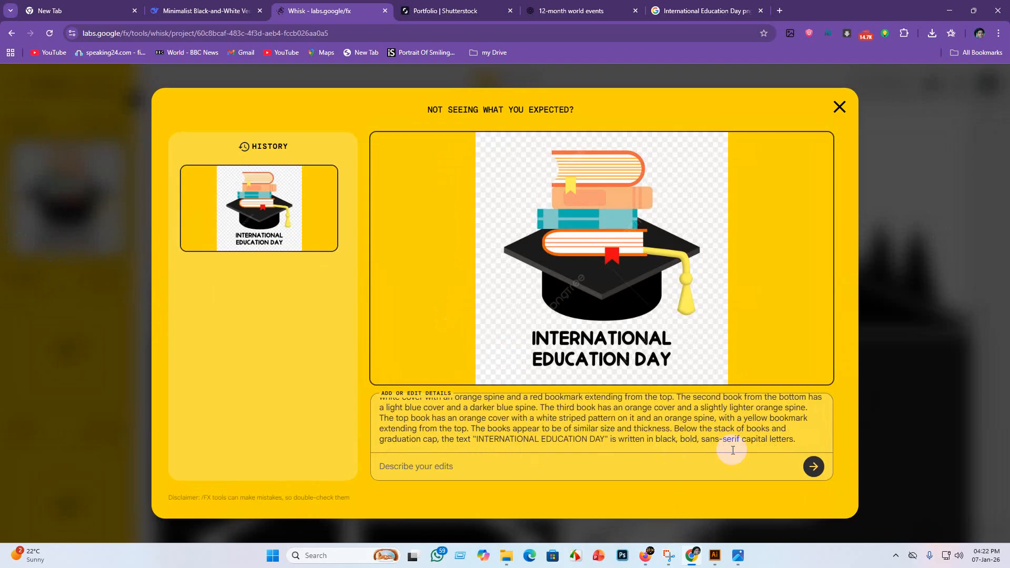
pyautogui.moveTo(798, 440); pyautogui.dragTo(379, 354)
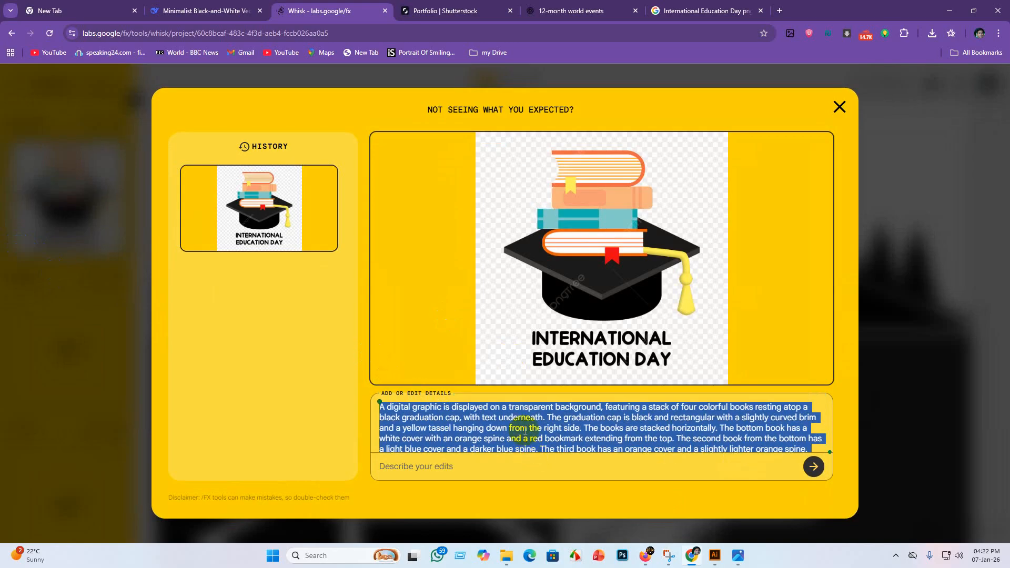
pyautogui.click(840, 107)
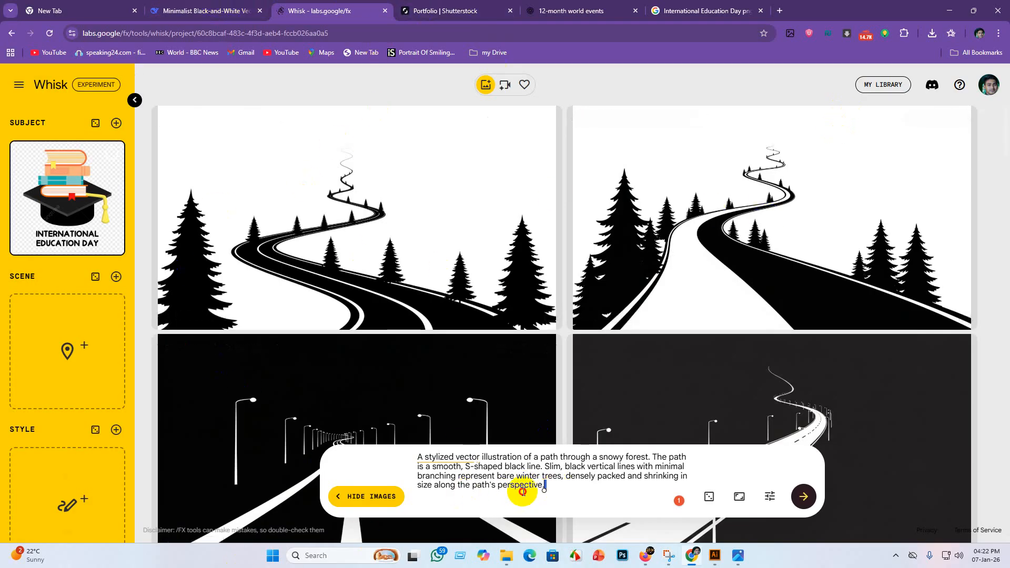
# Step: Clear the snowy forest path prompt and set the aspect ratio to square 1:1
pyautogui.moveTo(533, 494); pyautogui.dragTo(322, 409)
pyautogui.press('BackSpace')
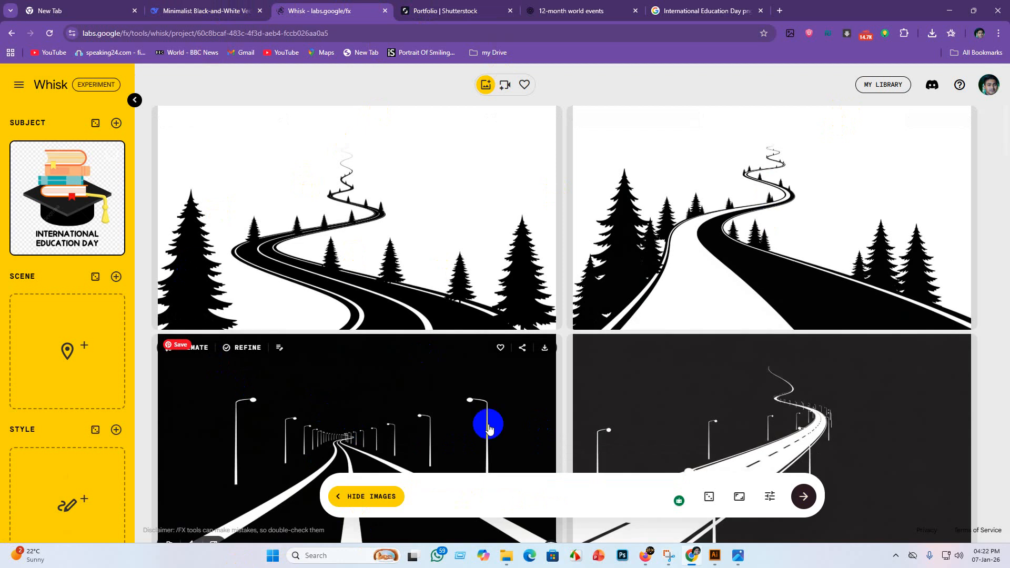
pyautogui.click(746, 504)
pyautogui.click(702, 451)
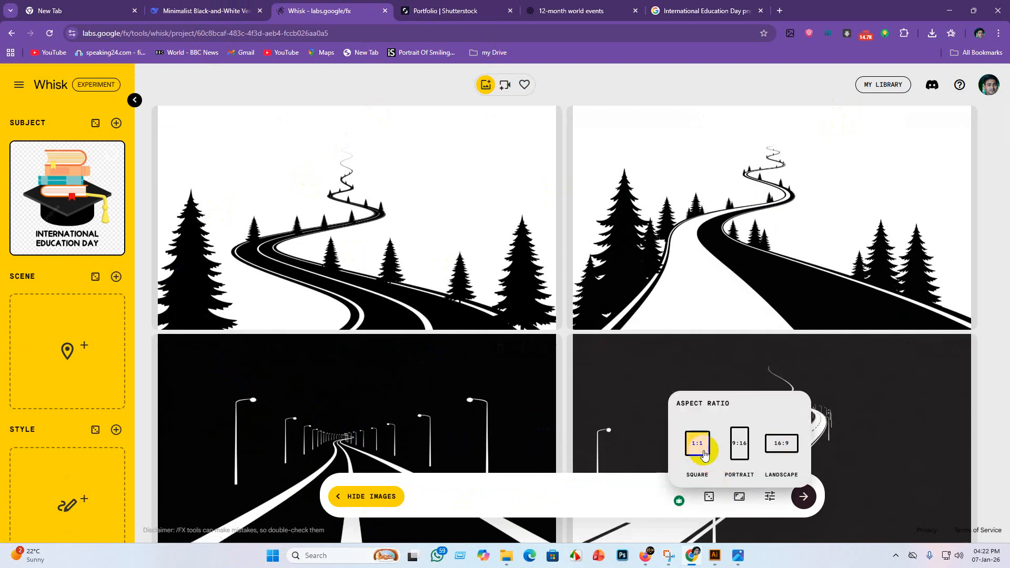
# Step: Paste the copied description of books on a graduation cap as the prompt and generate images from it
pyautogui.click(439, 490)
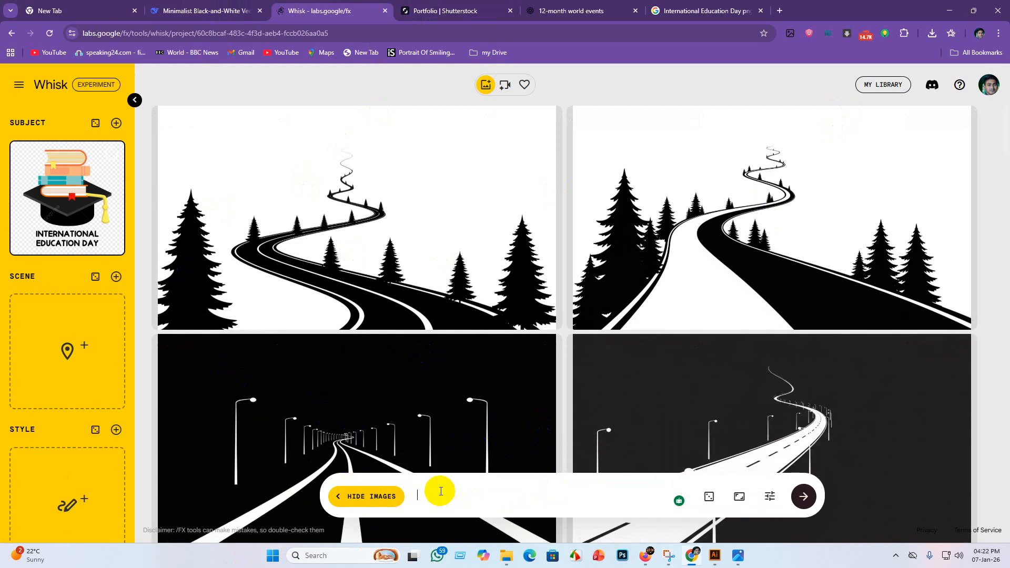
pyautogui.hotkey('ctrl', 'v')
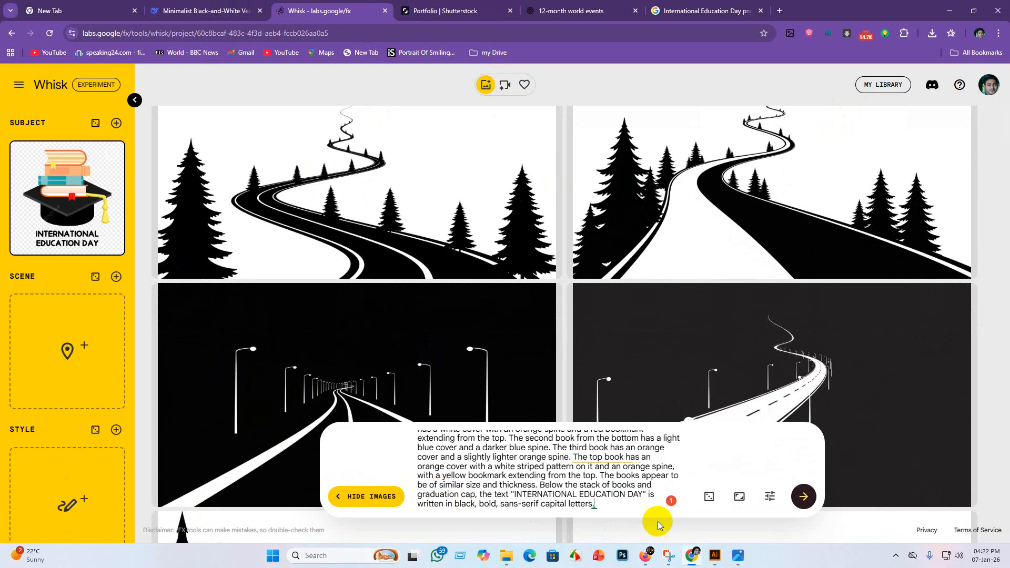
pyautogui.scroll(5, 600, 456)
pyautogui.scroll(-5, 600, 463)
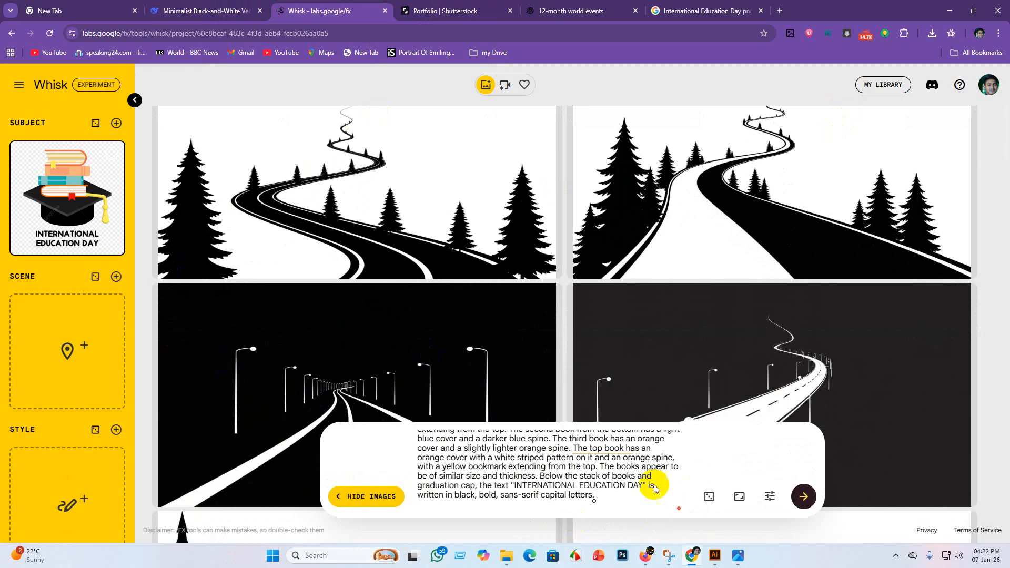
pyautogui.click(803, 497)
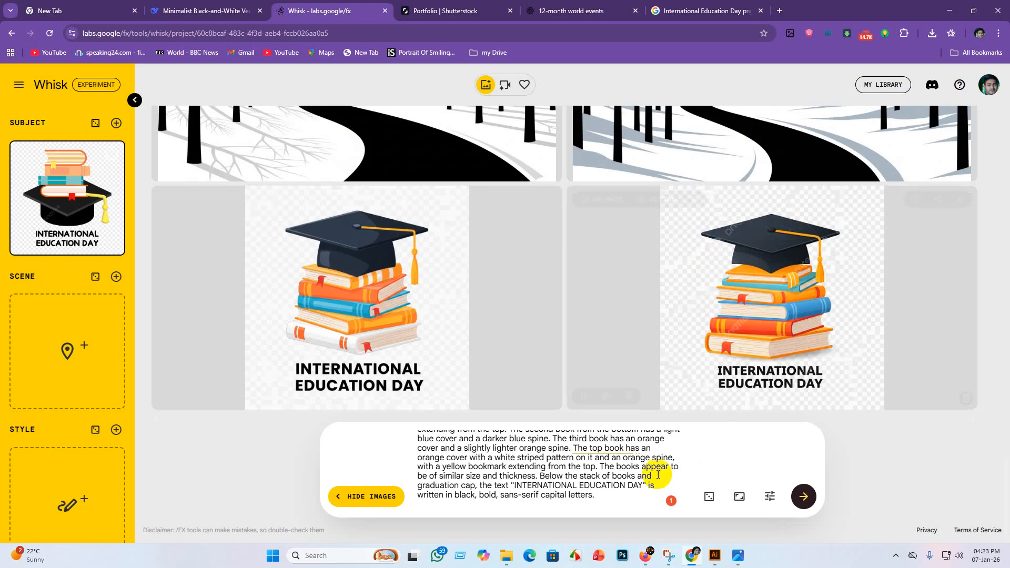
# Step: Read through the prompt text and compare it with the two generated International Education Day images
pyautogui.rightClick(627, 465)
pyautogui.click(758, 462)
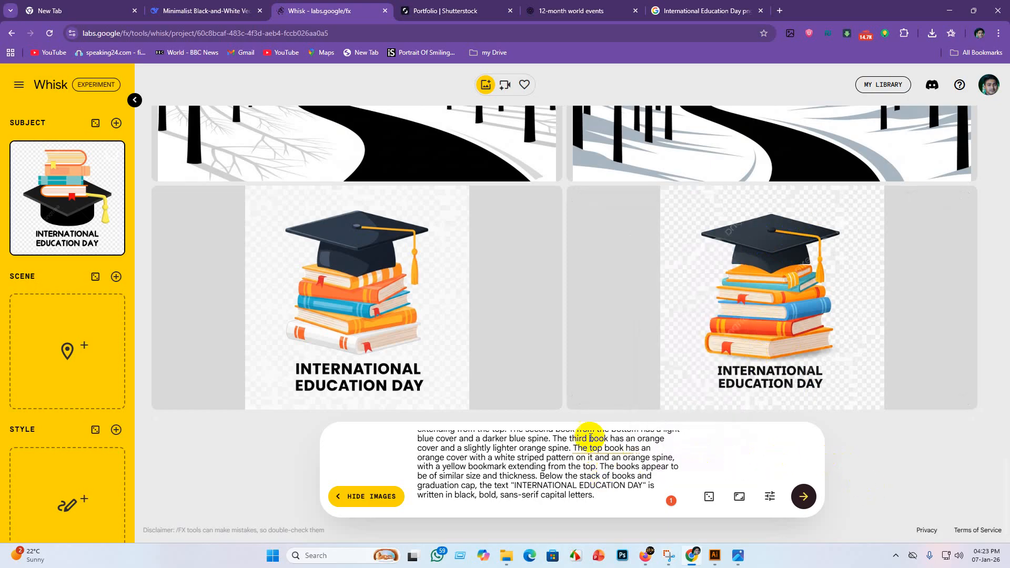
pyautogui.scroll(3, 500, 479)
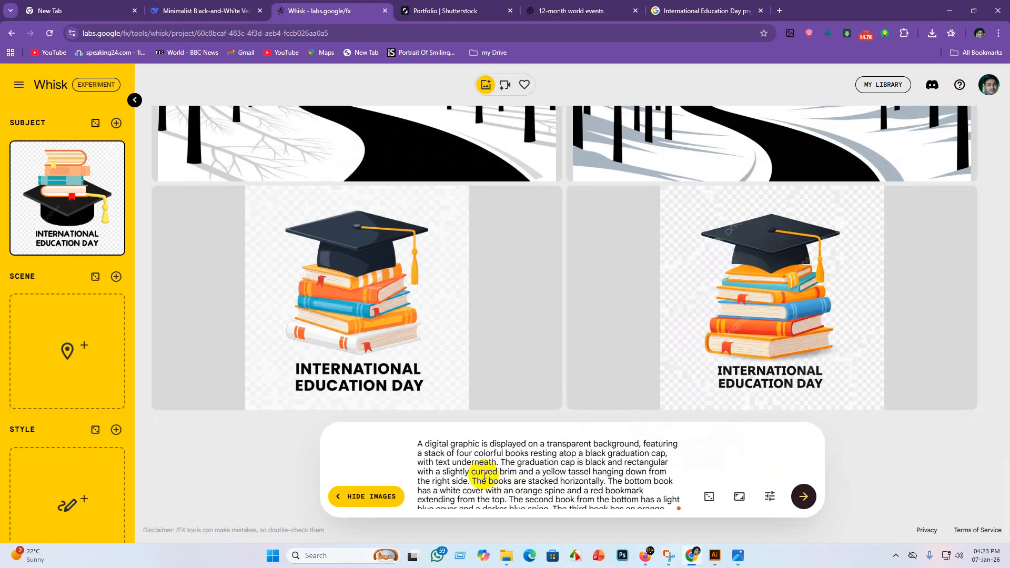
pyautogui.moveTo(763, 246)
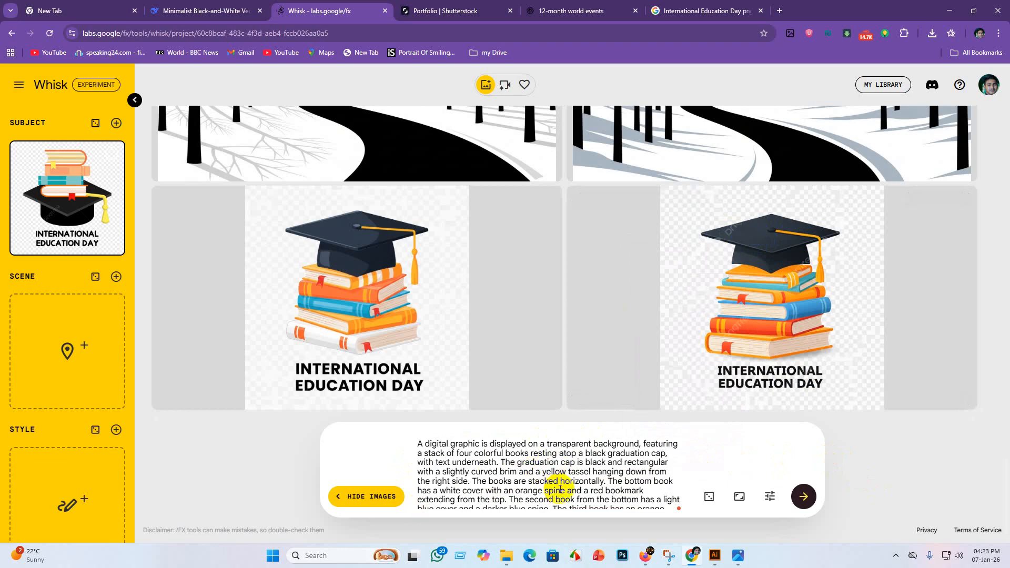
pyautogui.scroll(-1, 560, 488)
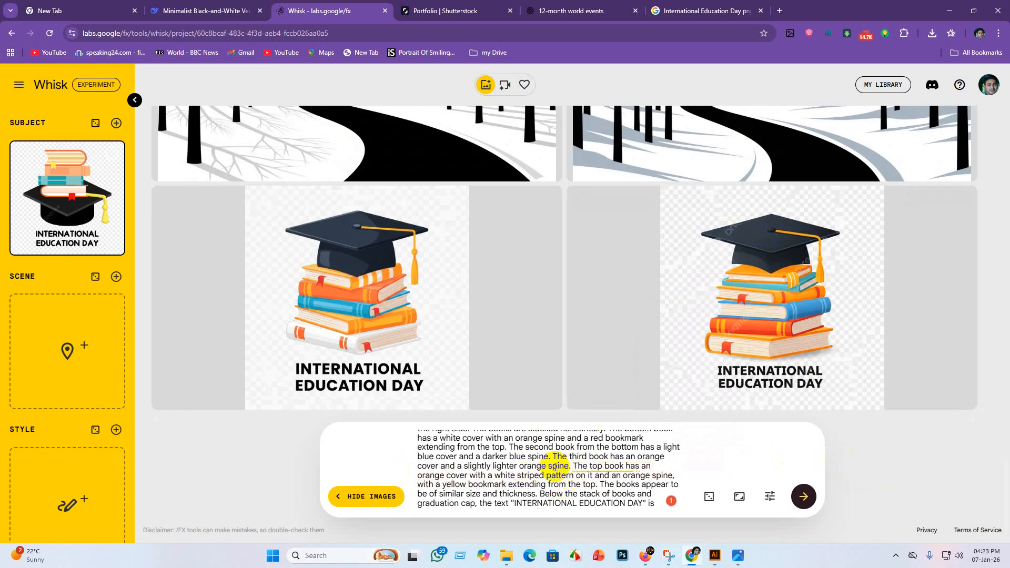
pyautogui.scroll(-1, 555, 467)
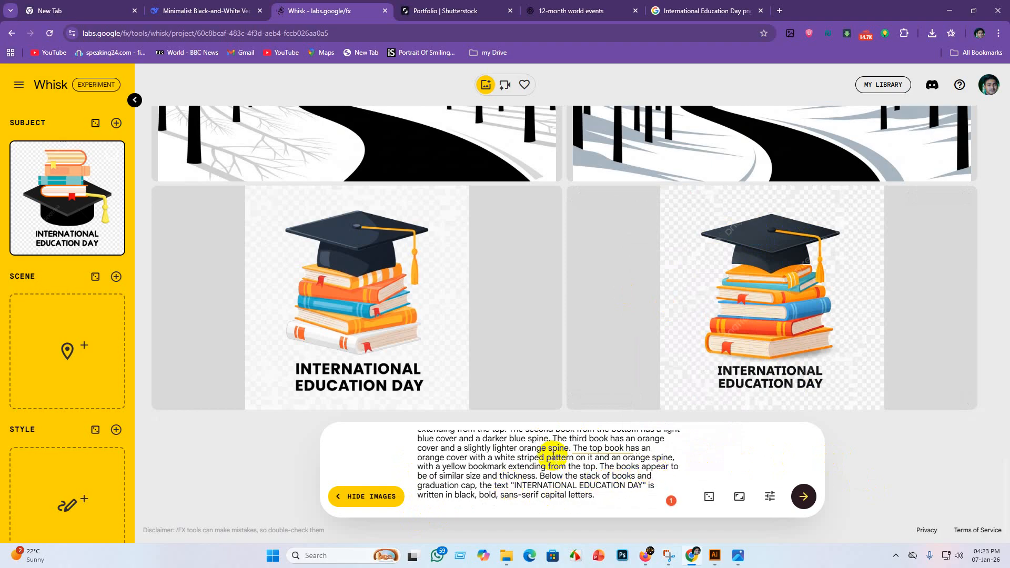
pyautogui.scroll(3, 456, 461)
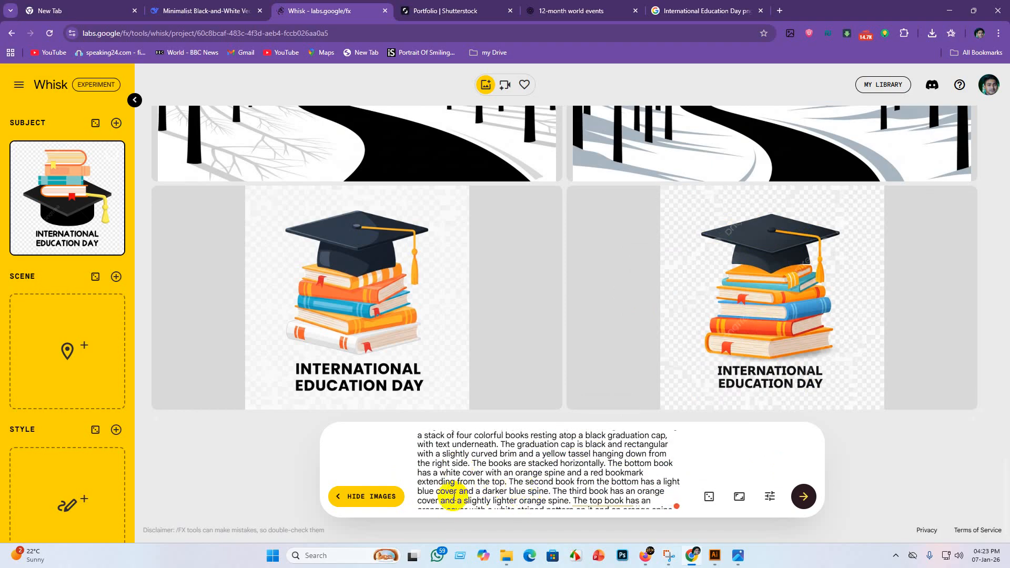
pyautogui.scroll(2, 439, 437)
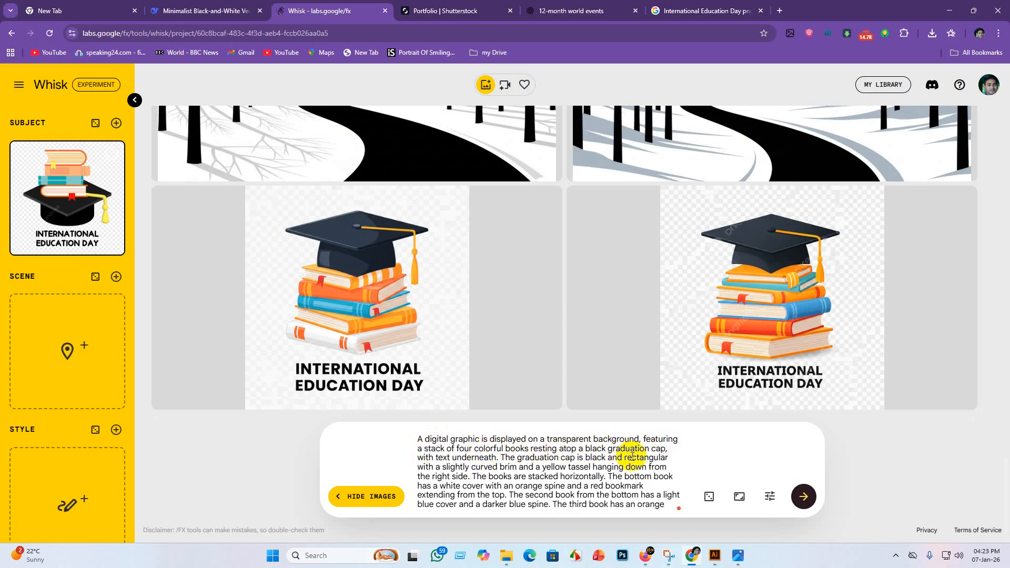
pyautogui.scroll(-3, 636, 447)
pyautogui.scroll(3, 663, 461)
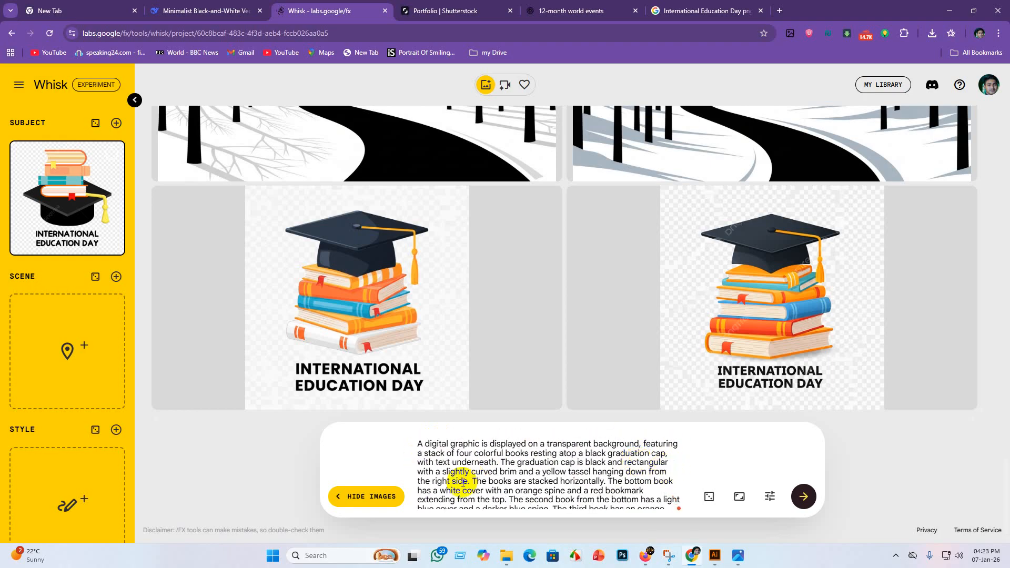
pyautogui.scroll(-3, 644, 478)
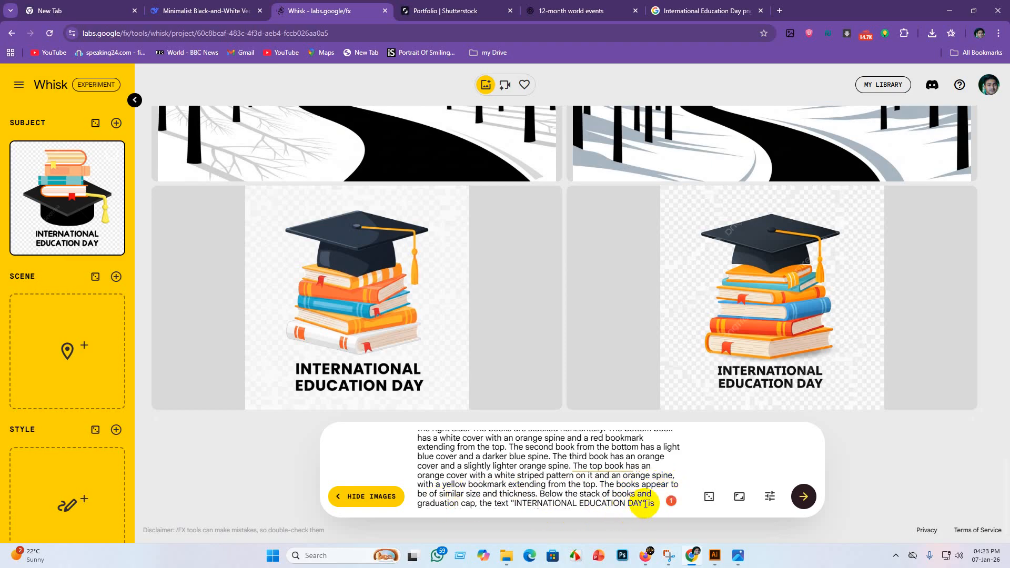
# Step: Copy the entire Whisk prompt, switch to DeepSeek and clear the unsent road description from the message
pyautogui.scroll(-1, 621, 492)
pyautogui.moveTo(596, 496); pyautogui.dragTo(399, 424)
pyautogui.hotkey('ctrl', 'c')
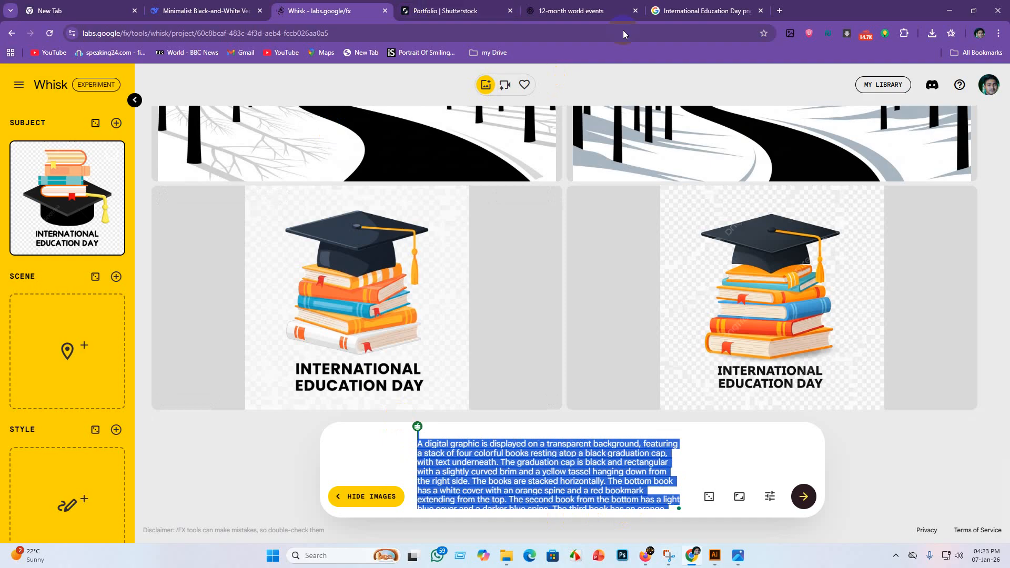
pyautogui.click(202, 10)
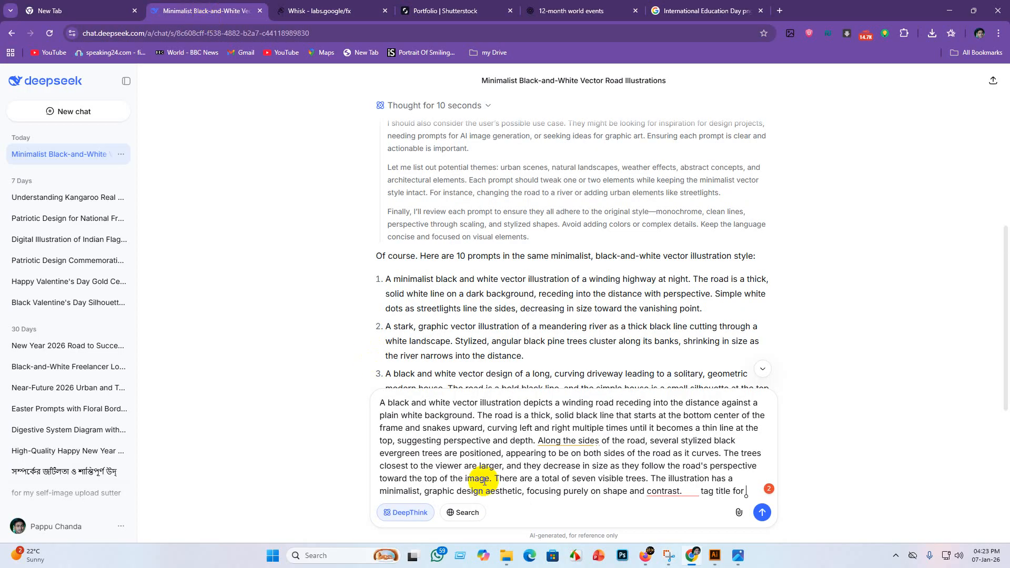
pyautogui.scroll(-5, 520, 487)
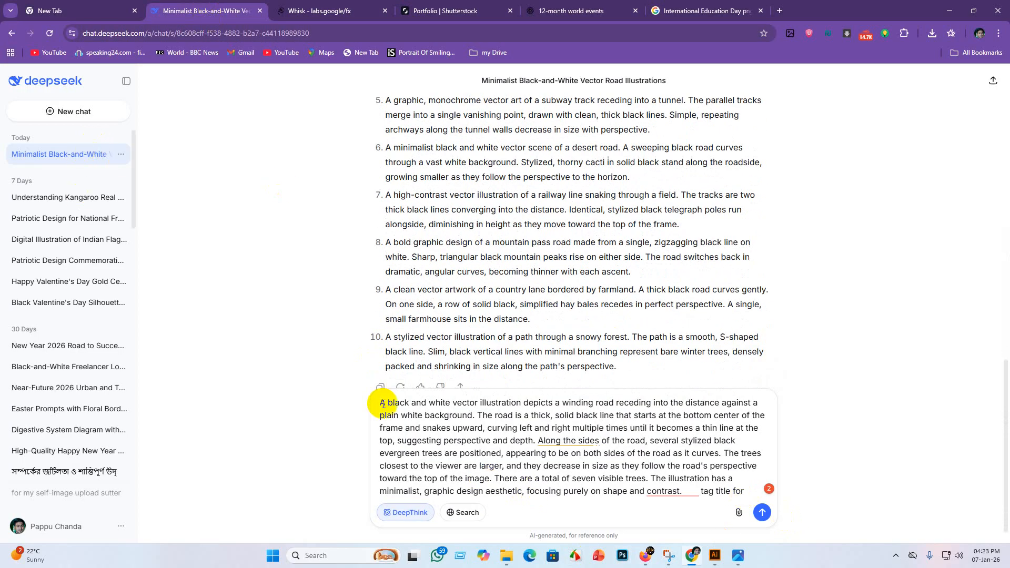
pyautogui.moveTo(746, 492); pyautogui.dragTo(190, 292)
pyautogui.press('BackSpace')
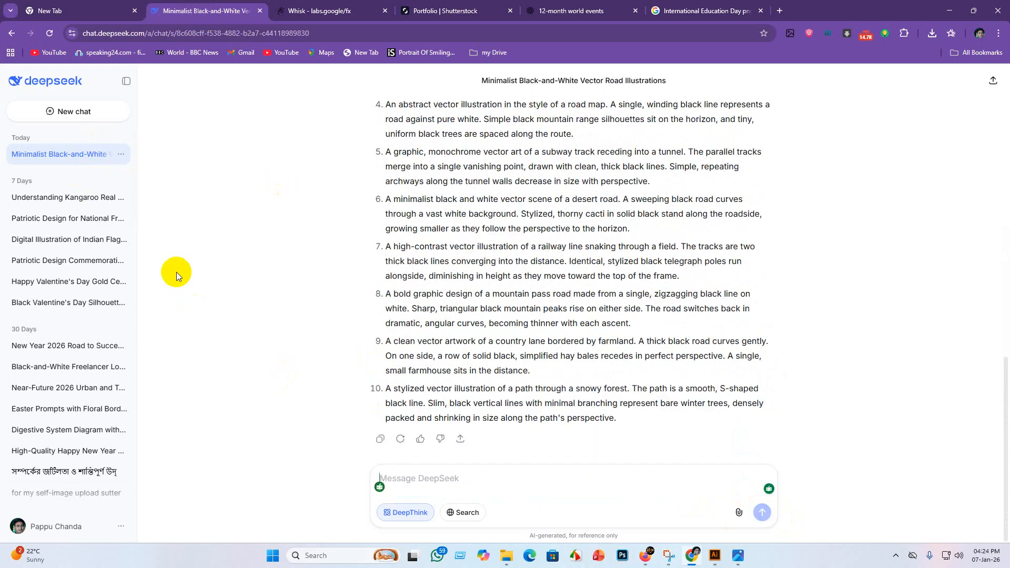
# Step: Paste the graduation cap description, append "10 prompt with white a background , without any watertmark" and send the request
pyautogui.hotkey('ctrl', 'v')
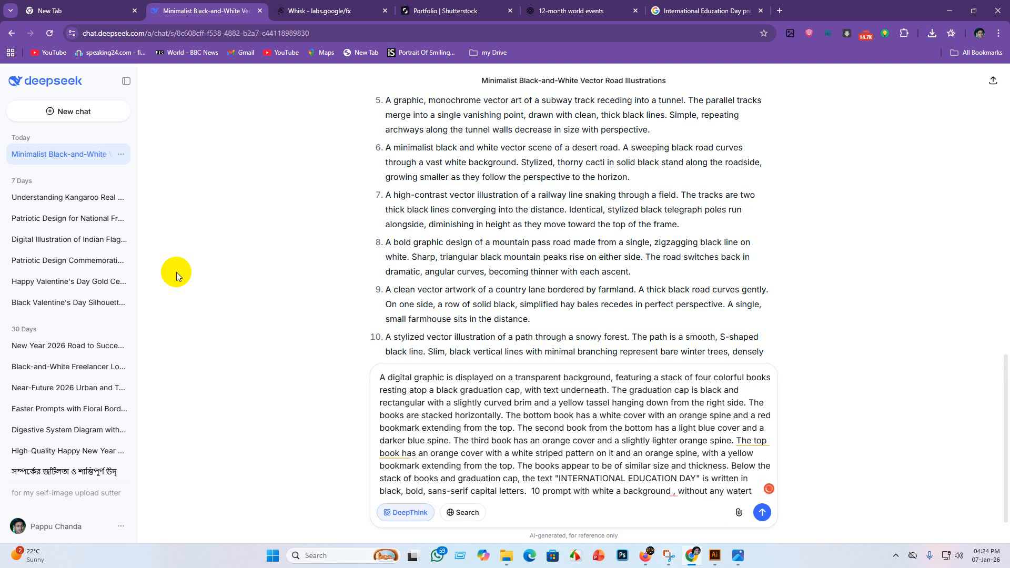
pyautogui.write('k')
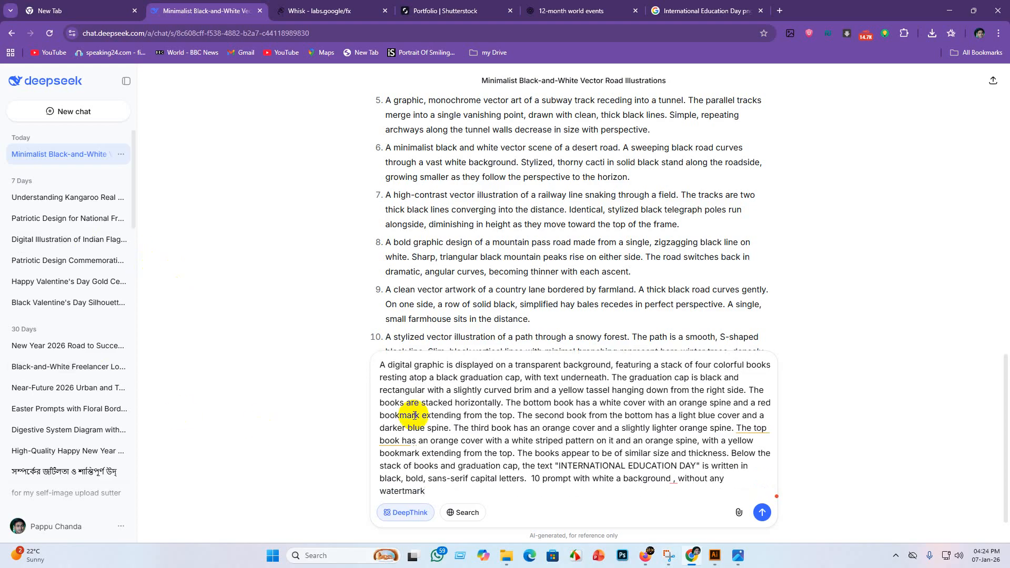
pyautogui.scroll(-2, 786, 419)
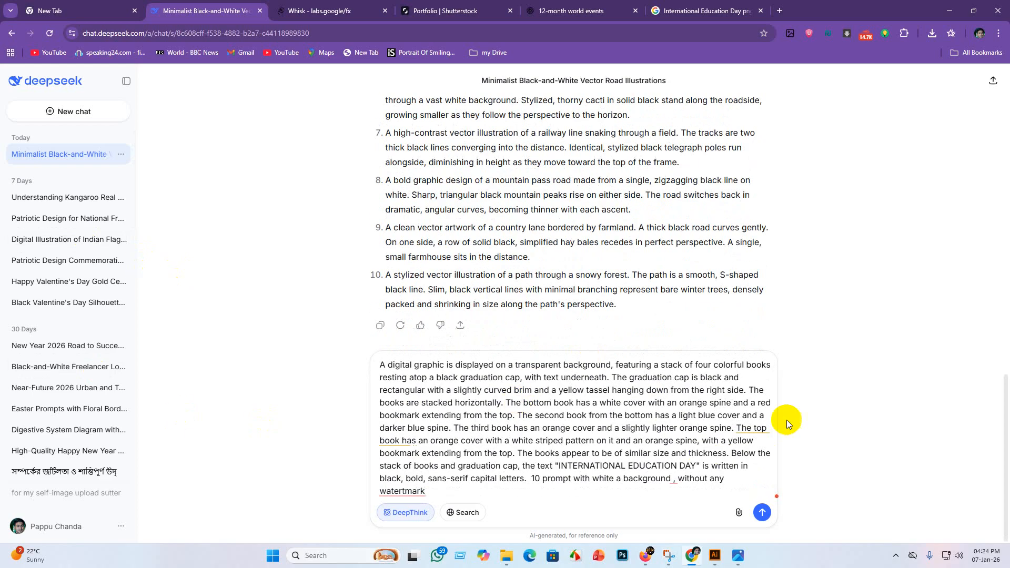
pyautogui.click(762, 511)
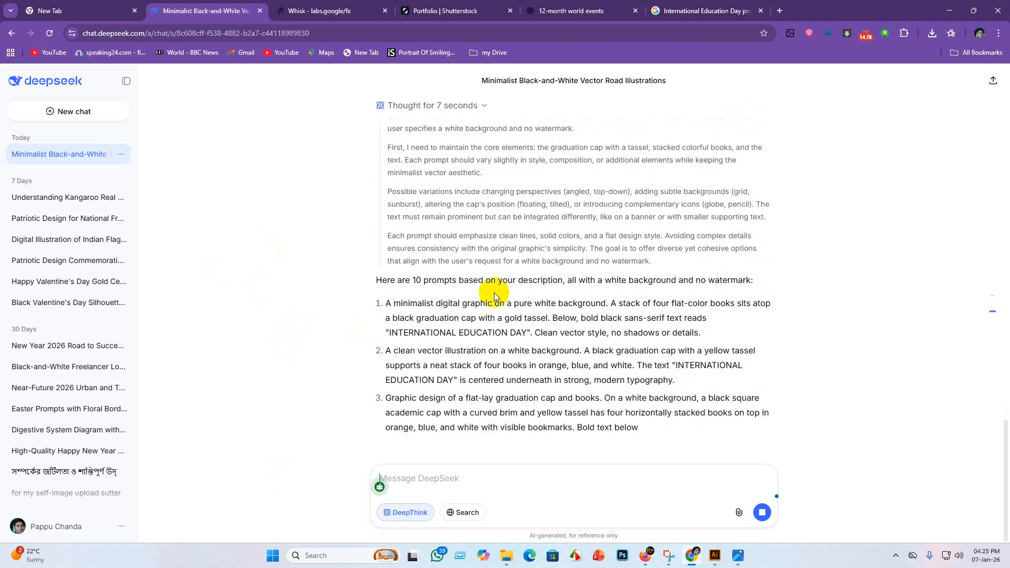
# Step: Copy the text of the first prompt in DeepSeek's reply, the minimalist digital graphic on a pure white background
pyautogui.scroll(1, 487, 293)
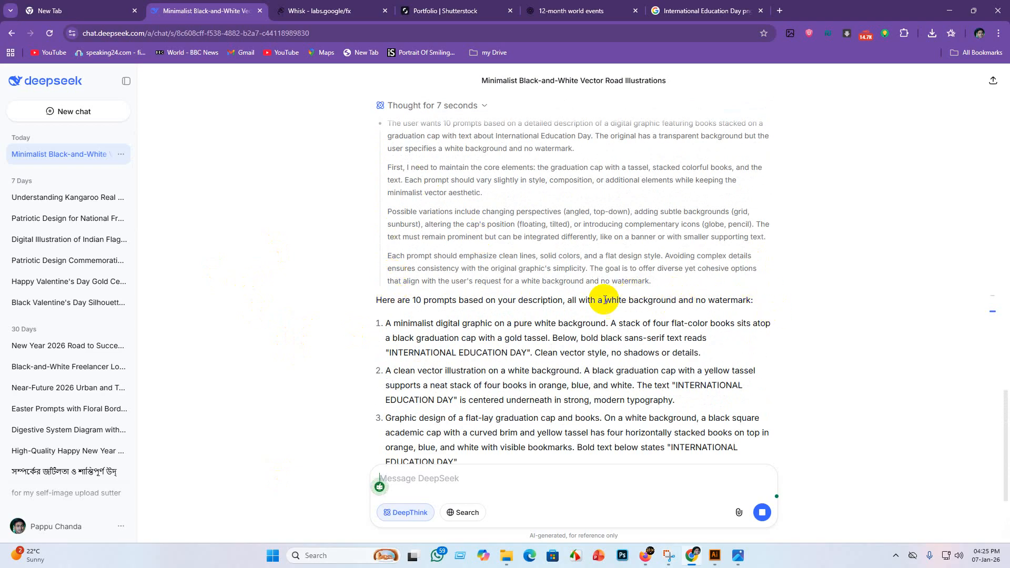
pyautogui.moveTo(389, 321); pyautogui.dragTo(720, 358)
pyautogui.hotkey('ctrl', 'c')
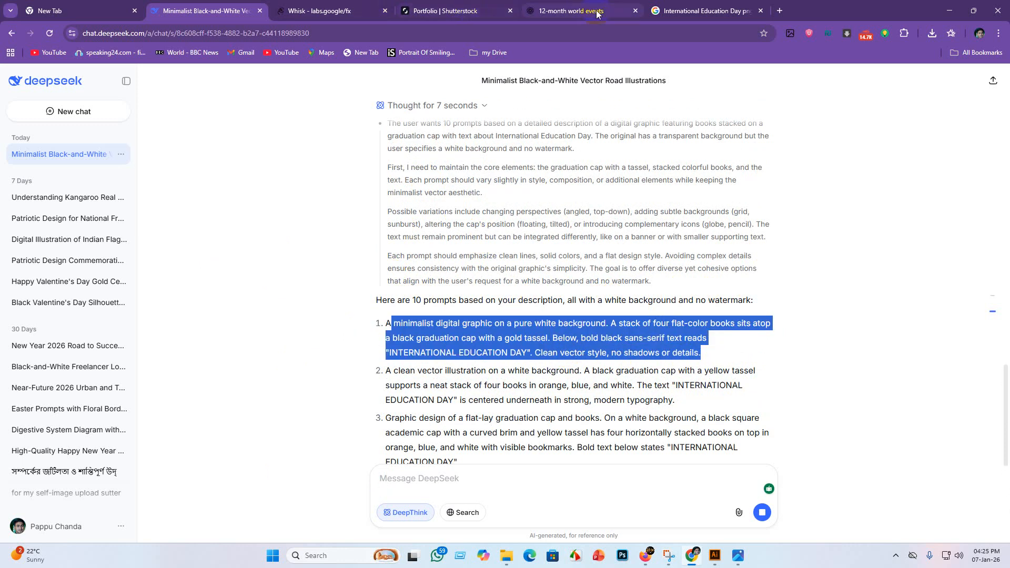
# Step: Switch to Whisk, replace the long description with the copied minimalist digital graphic prompt and generate images
pyautogui.click(321, 10)
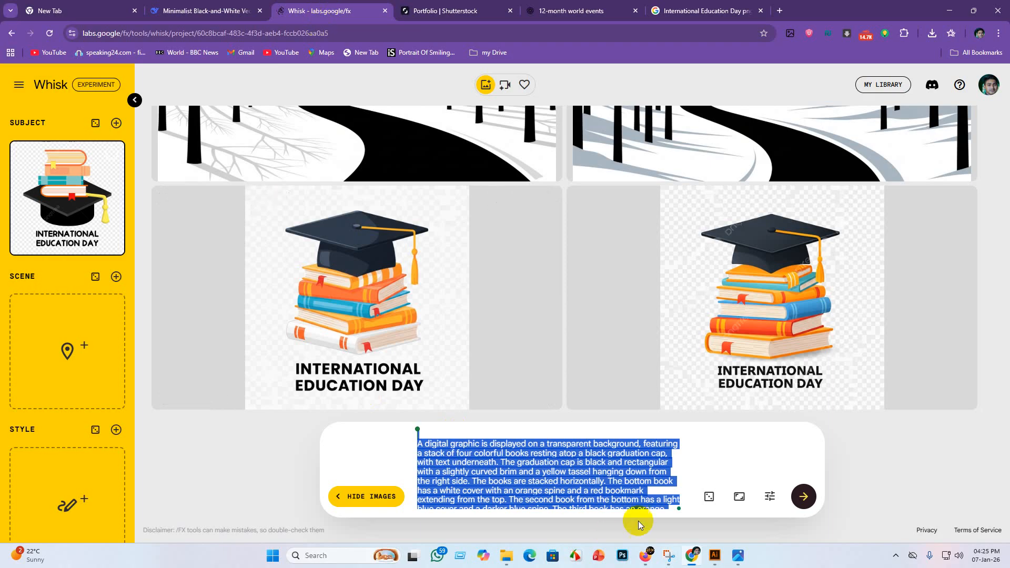
pyautogui.scroll(-3, 657, 500)
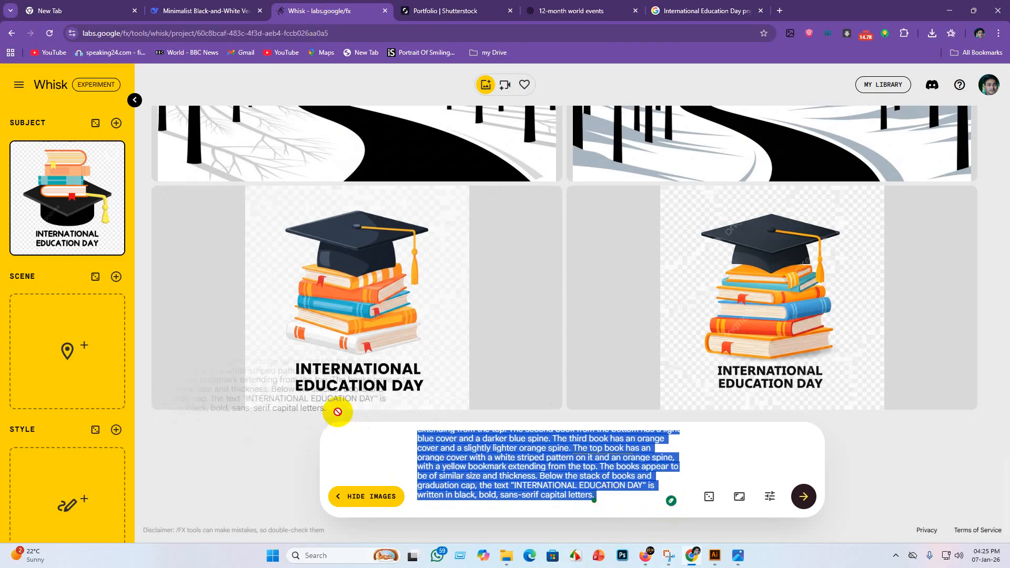
pyautogui.click(604, 498)
pyautogui.hotkey('ctrl', 'a')
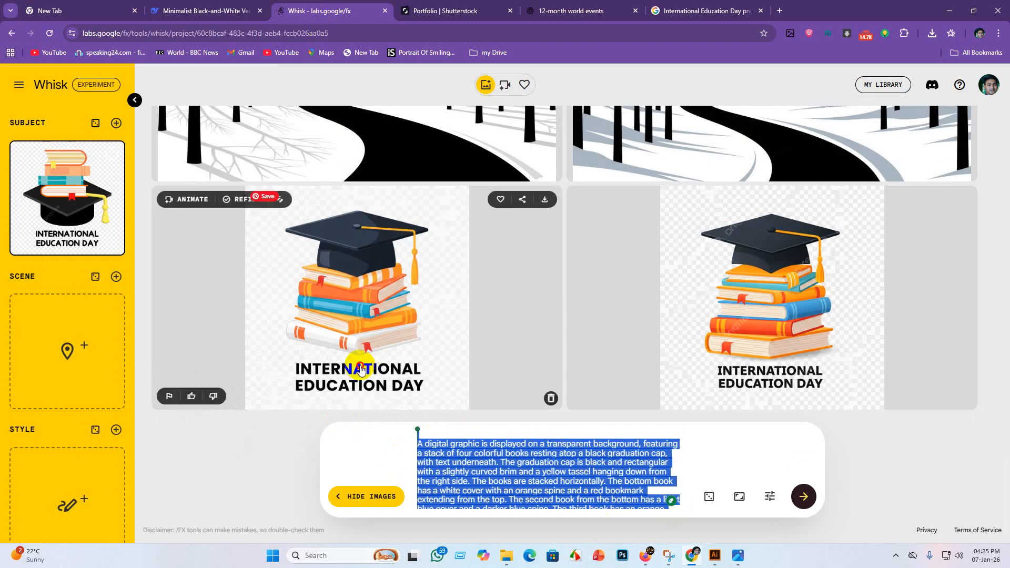
pyautogui.press('BackSpace')
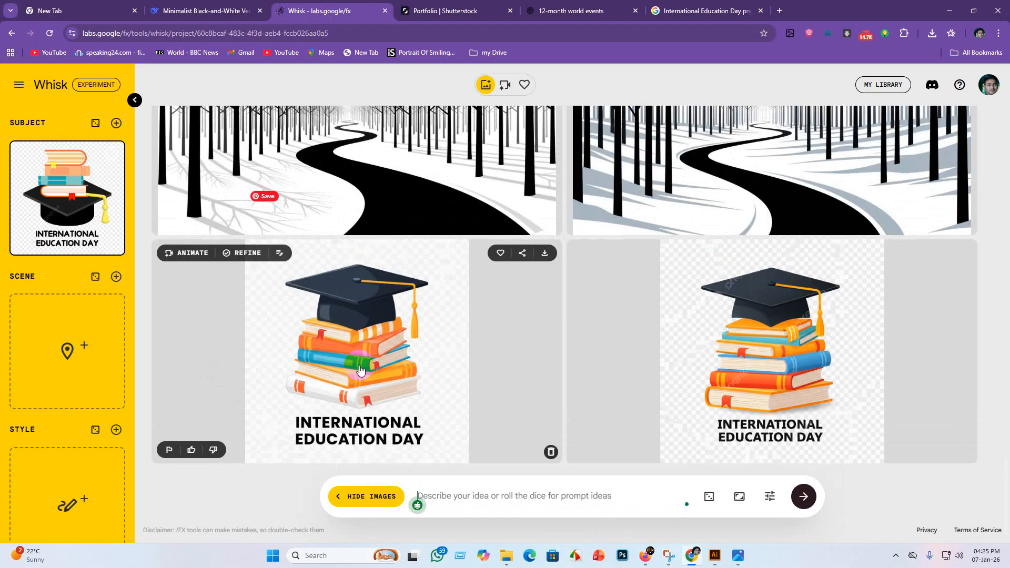
pyautogui.hotkey('ctrl', 'v')
pyautogui.press('Return')
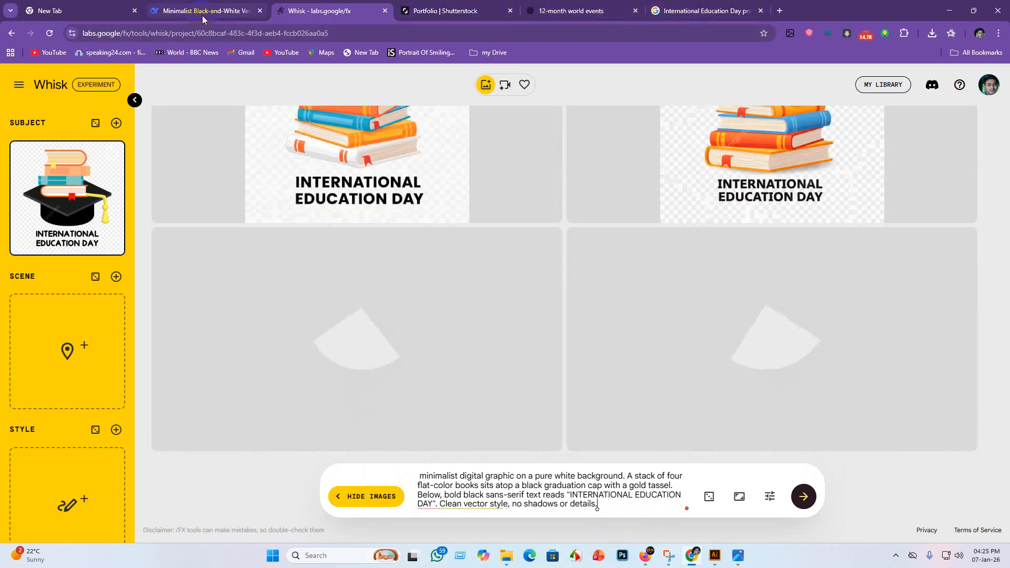
# Step: Move the DeepSeek tab next to the International Education Day search tab and copy the second prompt, the clean vector illustration
pyautogui.moveTo(191, 14); pyautogui.dragTo(543, 8)
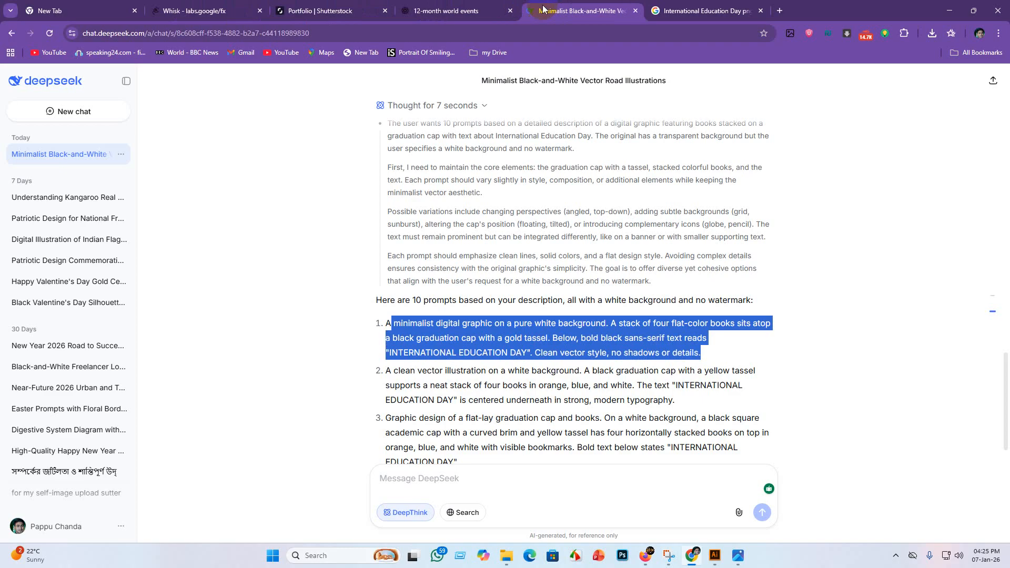
pyautogui.scroll(-3, 457, 436)
pyautogui.moveTo(383, 220); pyautogui.dragTo(705, 243)
pyautogui.hotkey('ctrl', 'c')
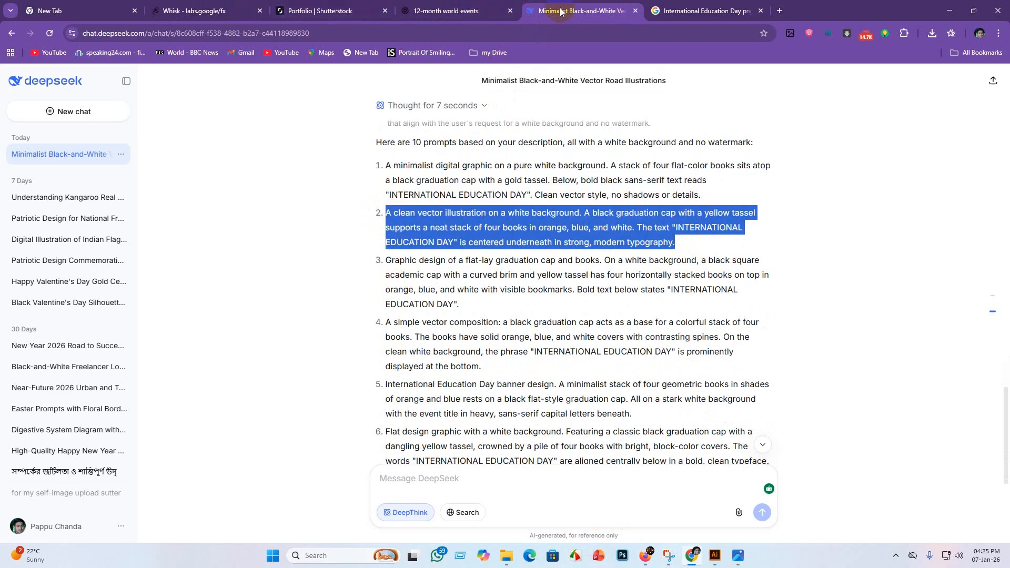
# Step: Move the Whisk tab next to the DeepSeek tab, replace its prompt with the copied clean vector illustration prompt and generate images
pyautogui.moveTo(197, 10); pyautogui.dragTo(447, 11)
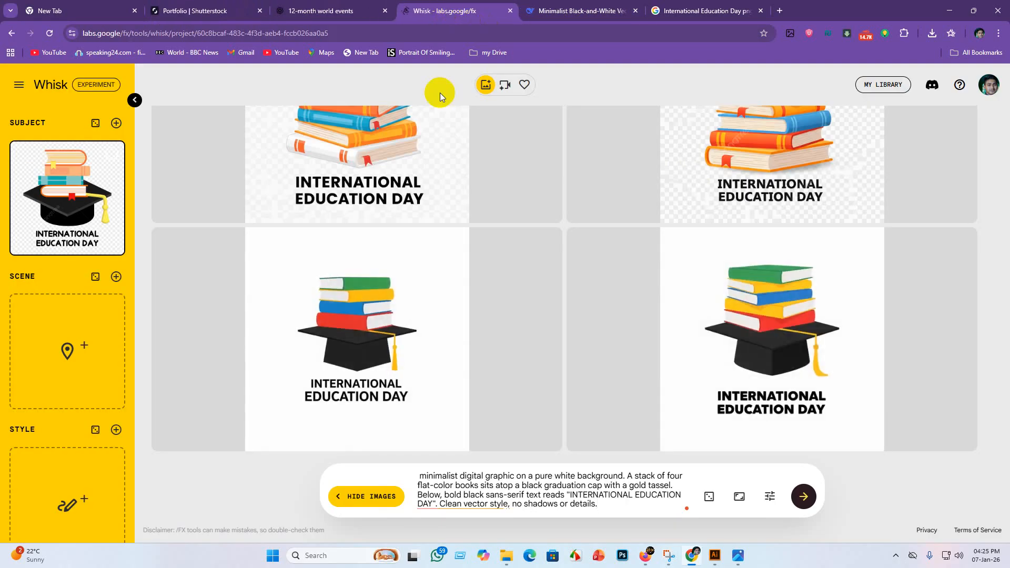
pyautogui.moveTo(605, 505); pyautogui.dragTo(310, 419)
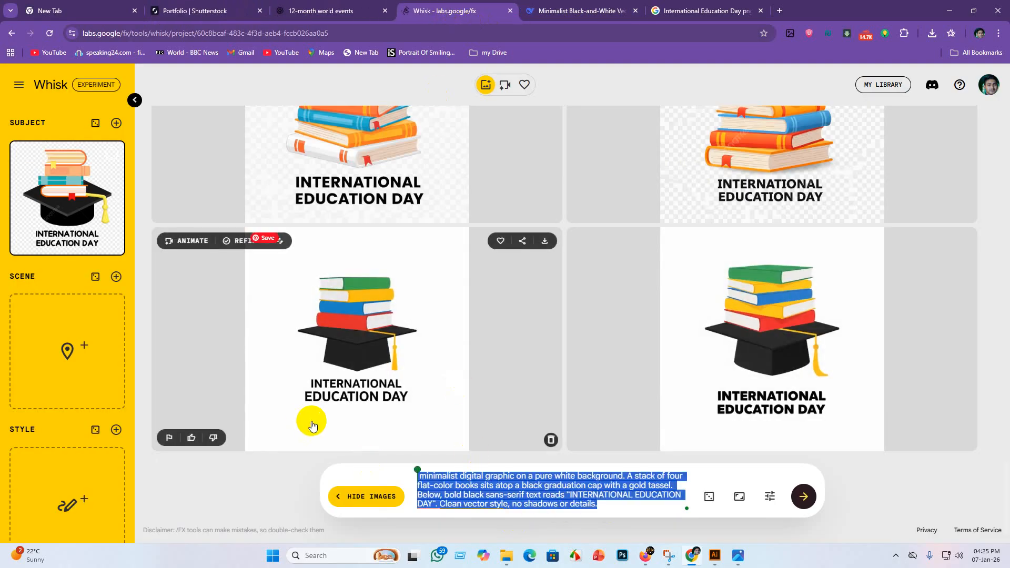
pyautogui.press('BackSpace')
pyautogui.hotkey('ctrl', 'v')
pyautogui.press('Return')
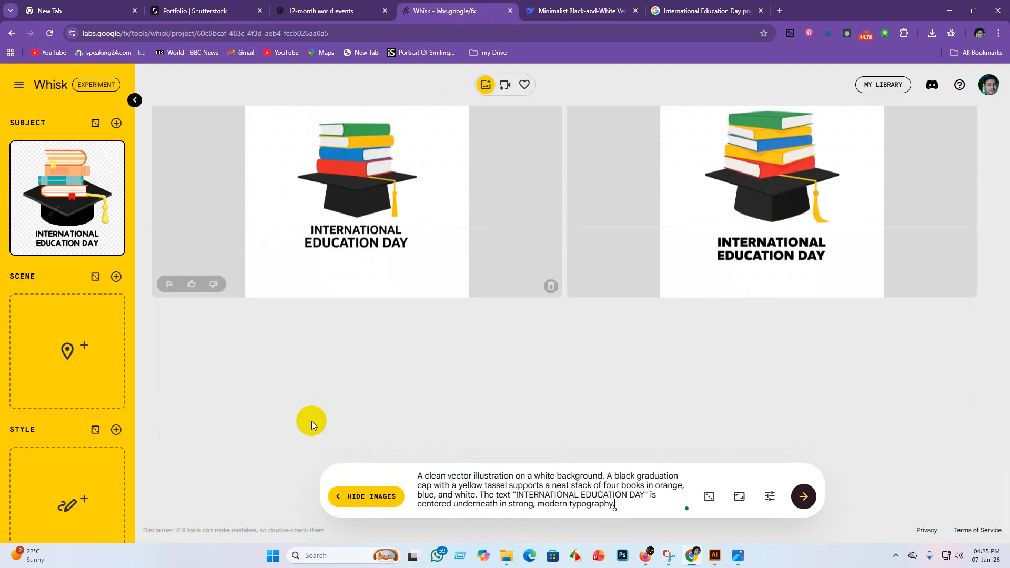
# Step: Copy the third DeepSeek prompt, the flat-lay graduation cap and books, and generate images from it in Whisk in place of the previous prompt
pyautogui.click(583, 11)
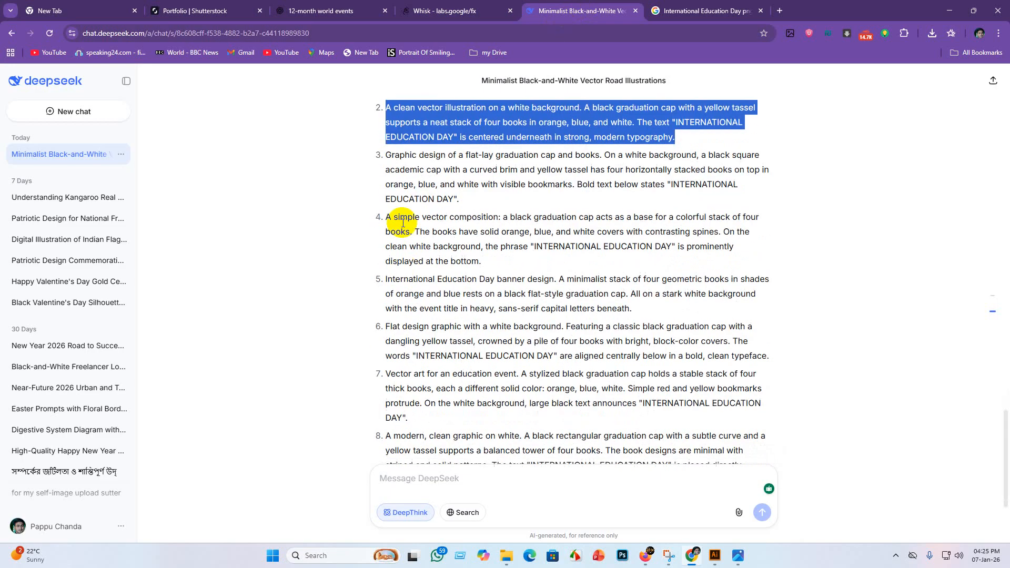
pyautogui.moveTo(384, 153); pyautogui.dragTo(517, 201)
pyautogui.hotkey('ctrl', 'c')
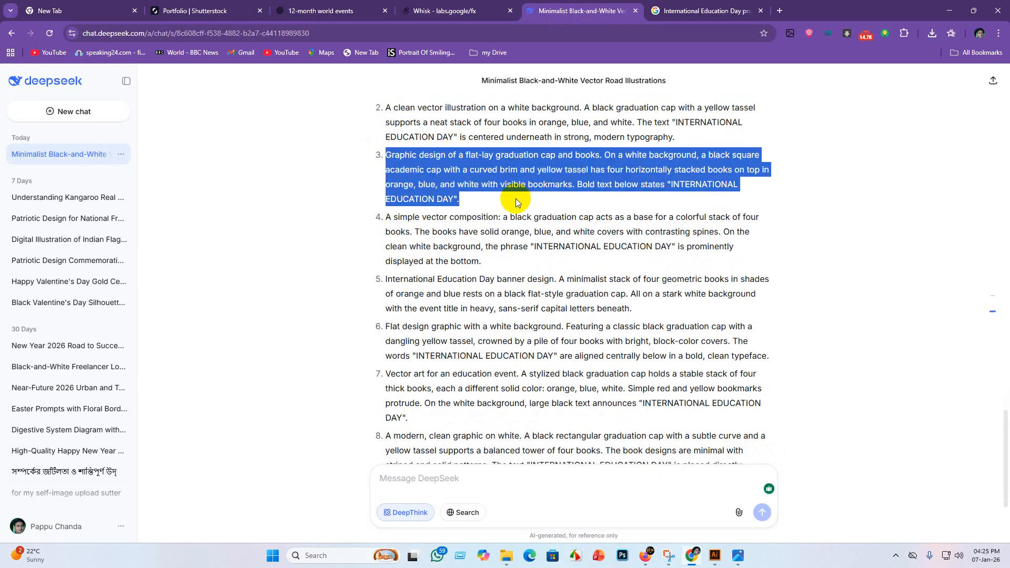
pyautogui.click(465, 11)
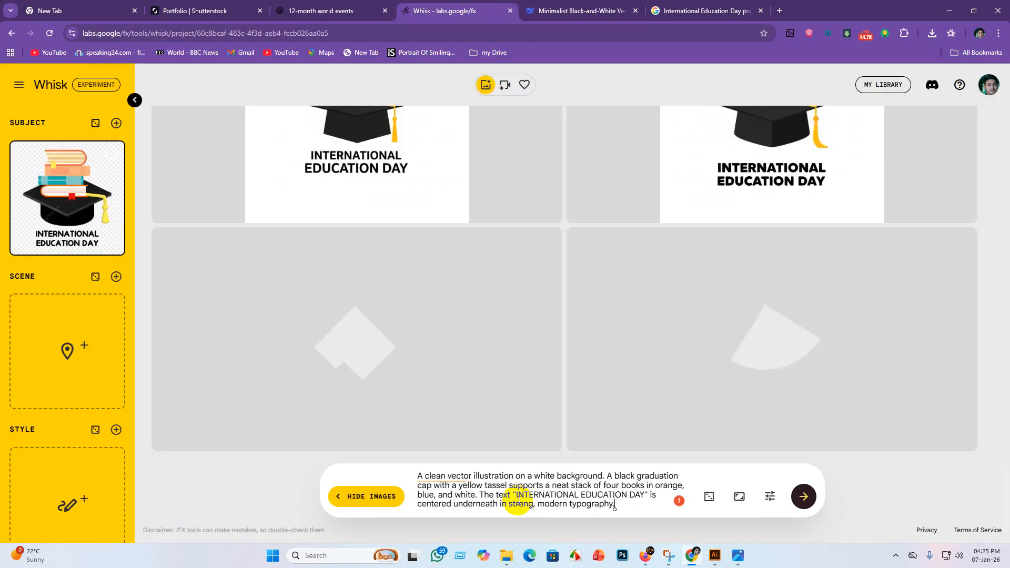
pyautogui.tripleClick(599, 497)
pyautogui.moveTo(640, 505); pyautogui.dragTo(421, 433)
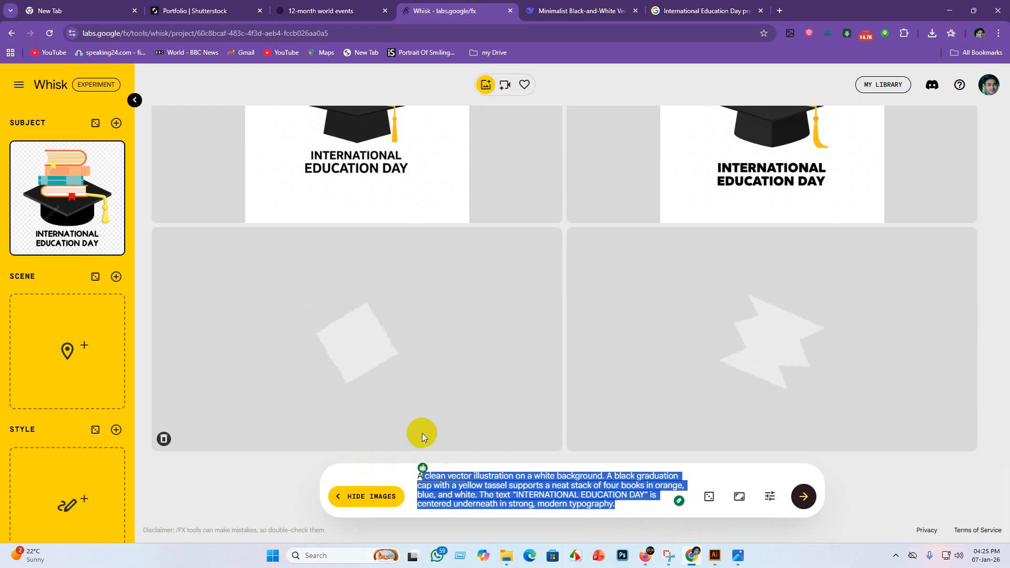
pyautogui.click(627, 507)
pyautogui.moveTo(626, 508); pyautogui.dragTo(326, 459)
pyautogui.press('BackSpace')
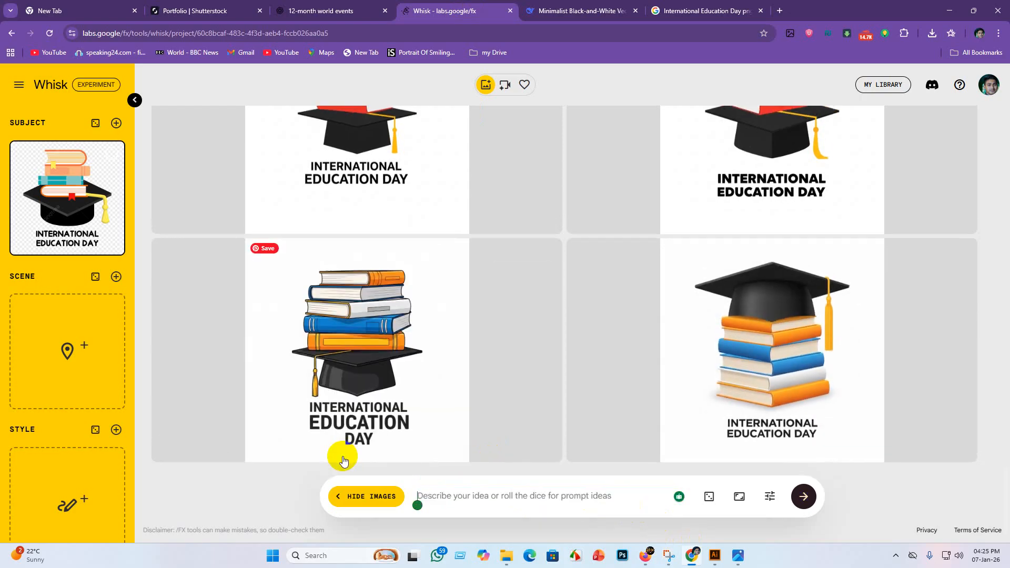
pyautogui.hotkey('ctrl', 'v')
pyautogui.press('Return')
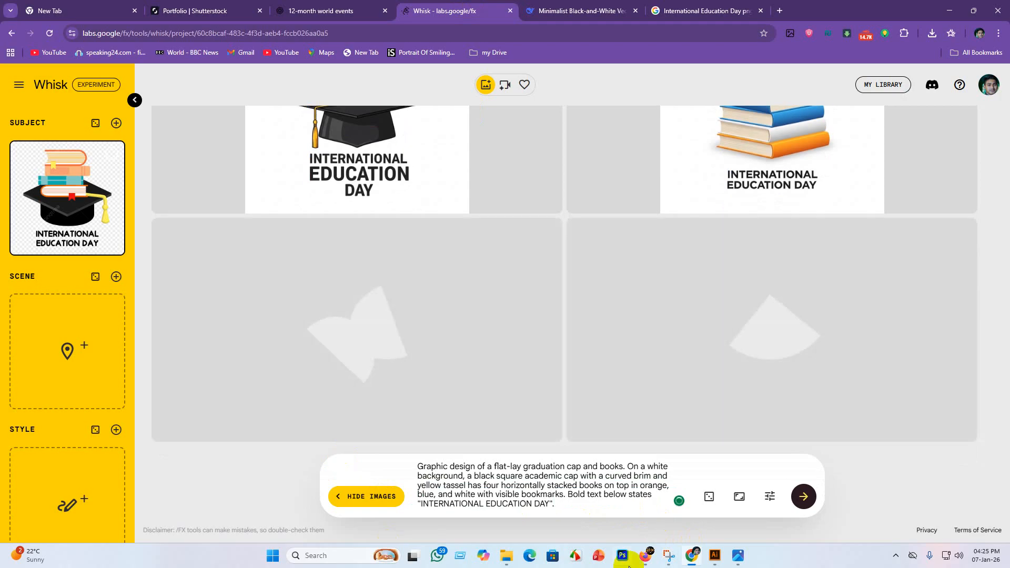
# Step: Copy the fourth DeepSeek prompt, the simple vector composition, and use it in Whisk to replace the old prompt and generate images
pyautogui.click(556, 5)
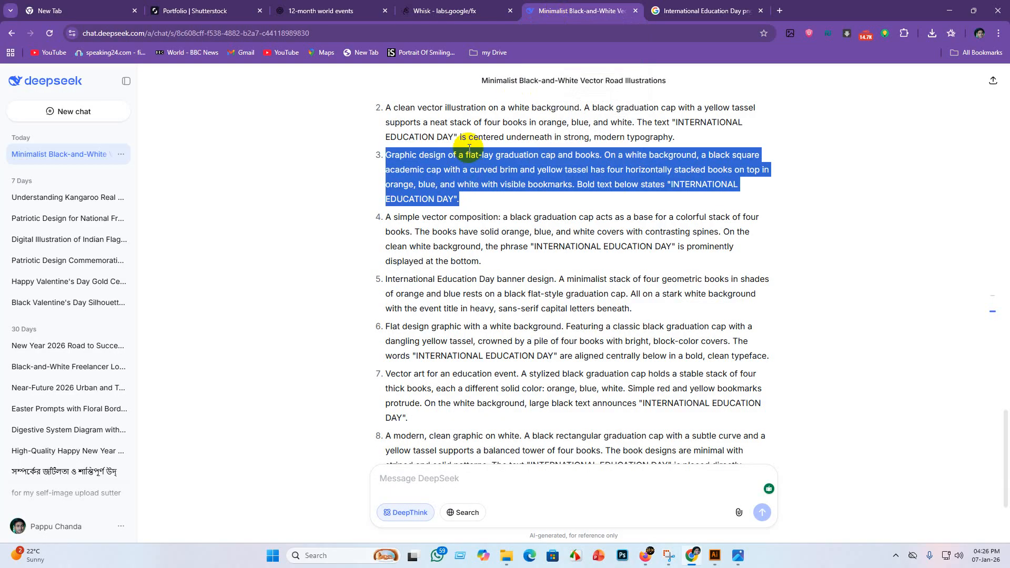
pyautogui.moveTo(383, 219); pyautogui.dragTo(493, 266)
pyautogui.hotkey('ctrl', 'c')
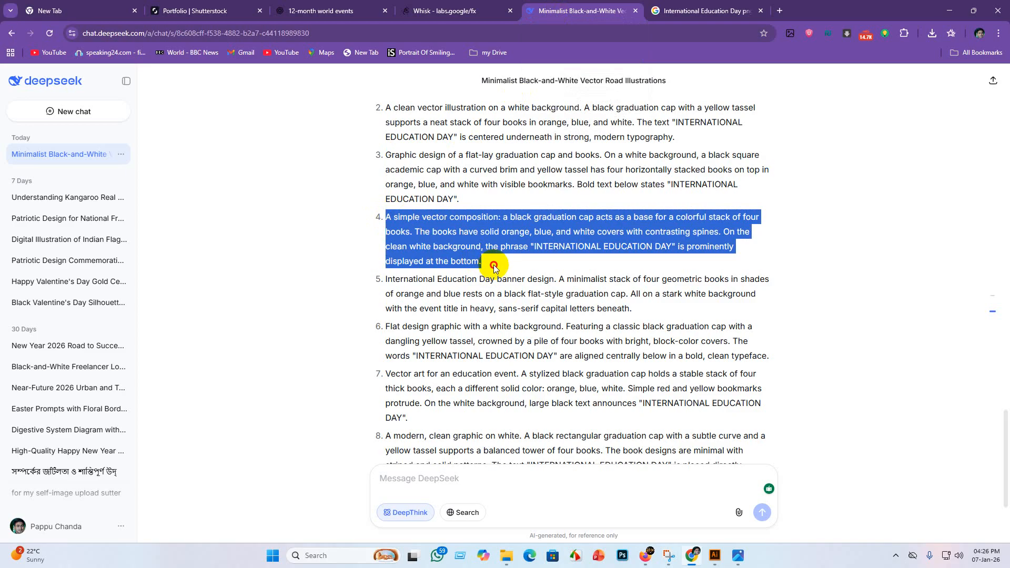
pyautogui.click(480, 10)
pyautogui.moveTo(572, 509); pyautogui.dragTo(349, 451)
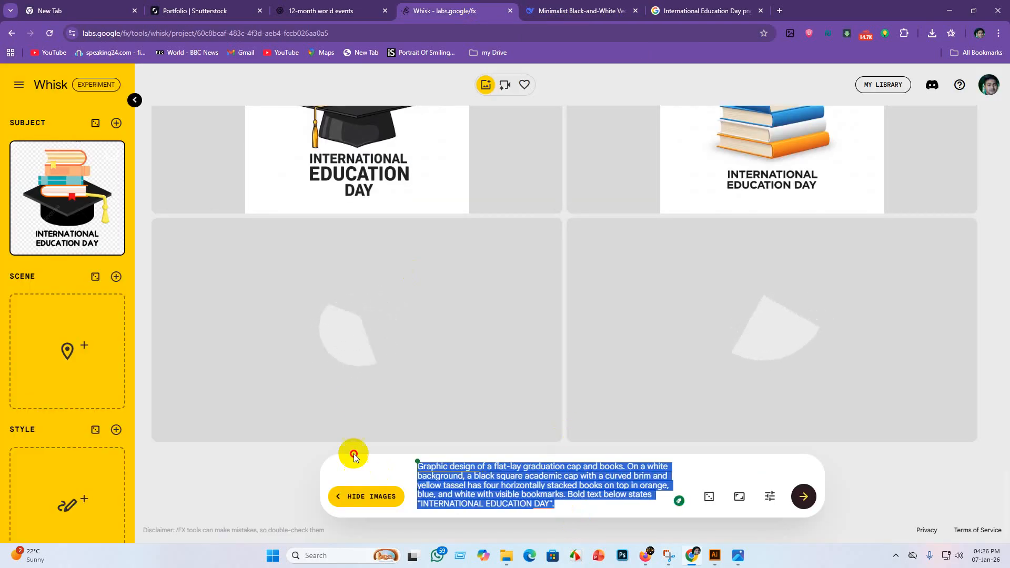
pyautogui.press('BackSpace')
pyautogui.hotkey('ctrl', 'v')
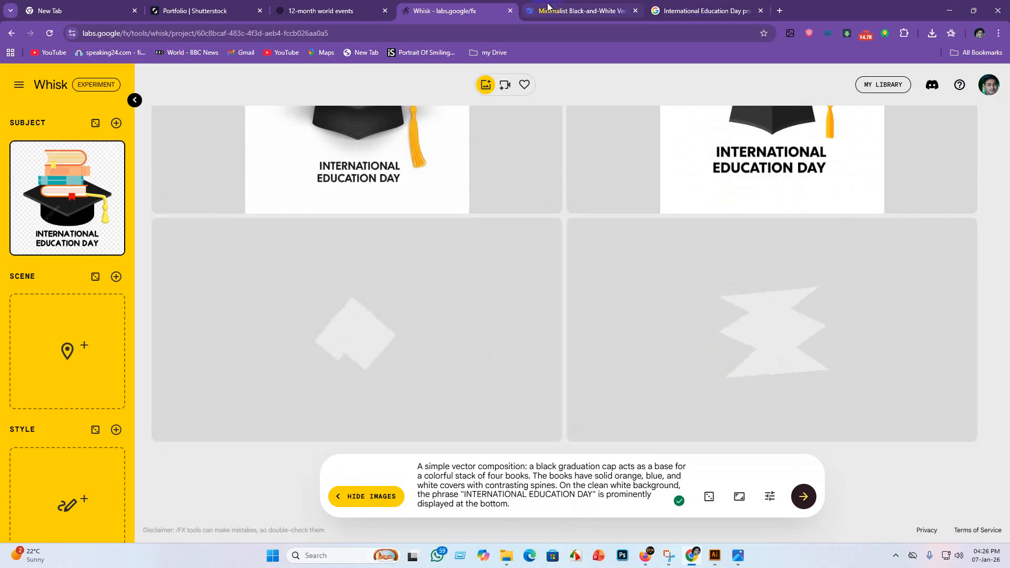
# Step: Copy the fifth DeepSeek prompt, the International Education Day banner design, and generate images from it in Whisk in place of the old prompt
pyautogui.click(573, 11)
pyautogui.moveTo(387, 283); pyautogui.dragTo(648, 311)
pyautogui.hotkey('ctrl', 'c')
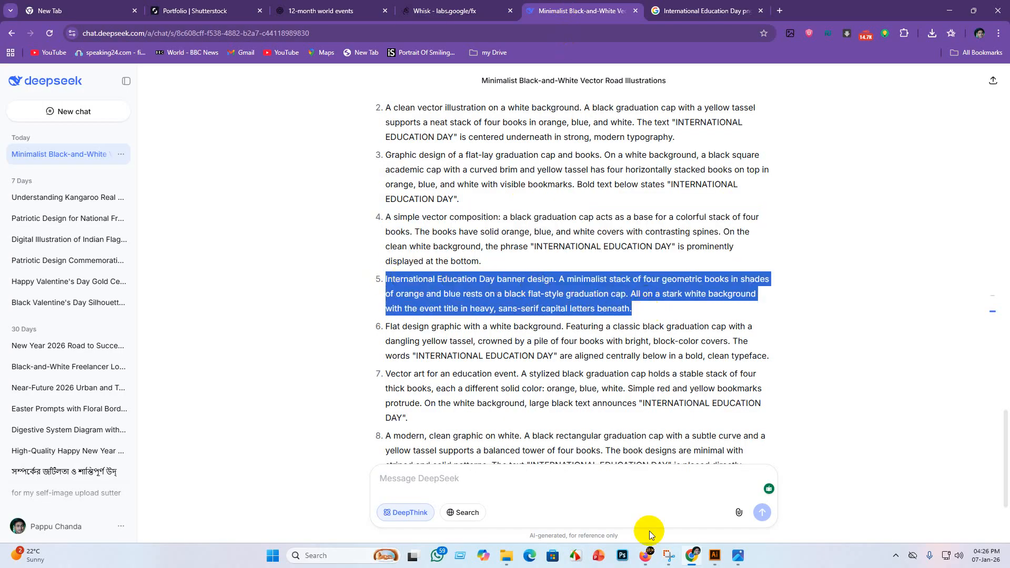
pyautogui.click(444, 11)
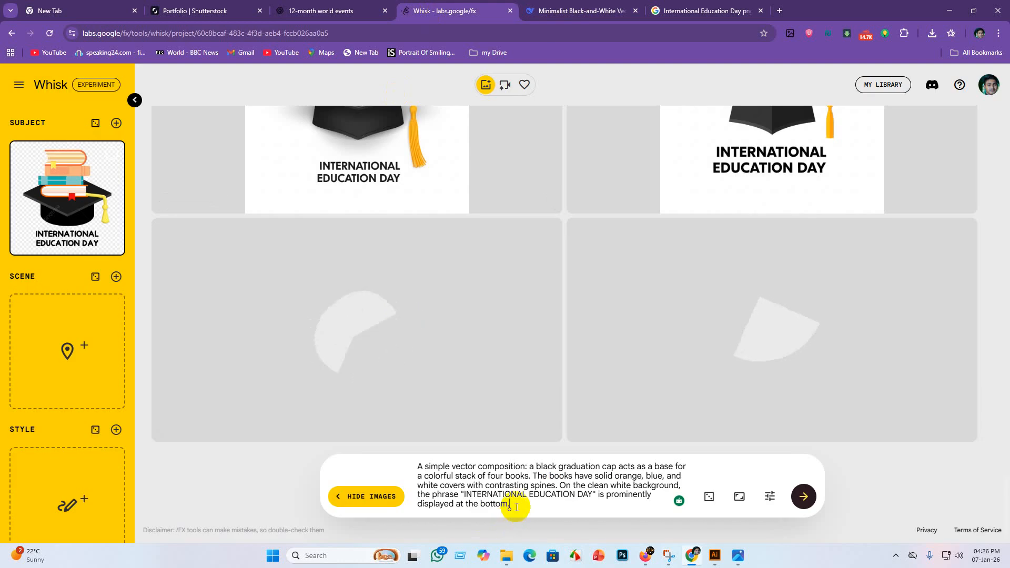
pyautogui.moveTo(516, 507); pyautogui.dragTo(384, 457)
pyautogui.press('BackSpace')
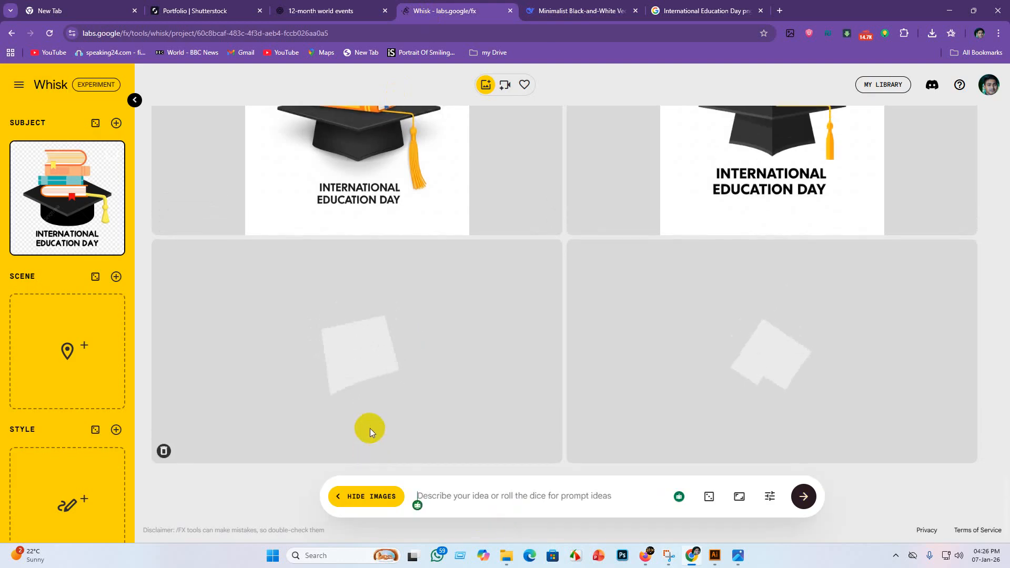
pyautogui.hotkey('ctrl', 'v')
pyautogui.press('Return')
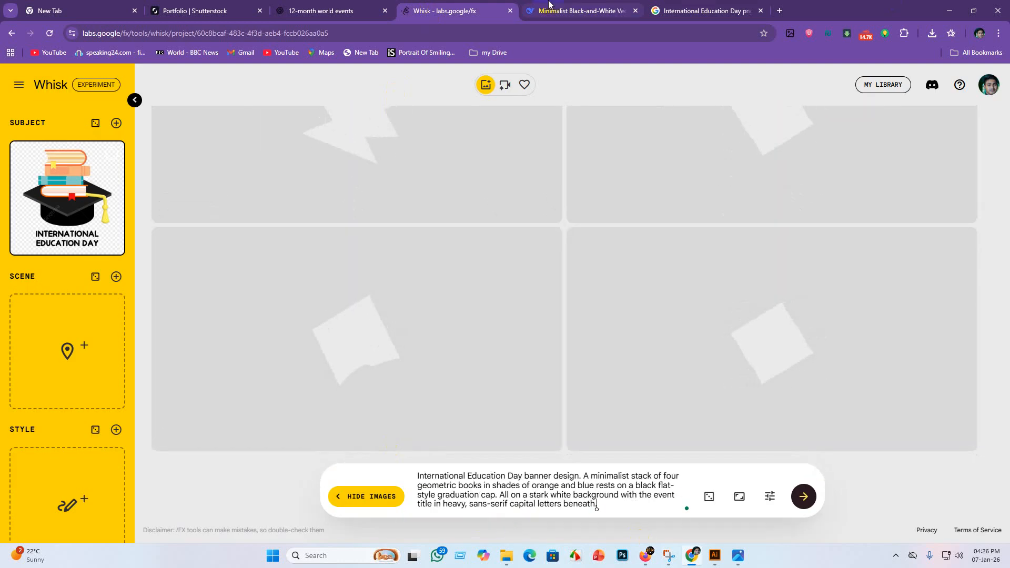
# Step: Copy the sixth DeepSeek prompt, the flat design graphic with a white background, and generate images from it in Whisk, replacing the old prompt
pyautogui.click(548, 4)
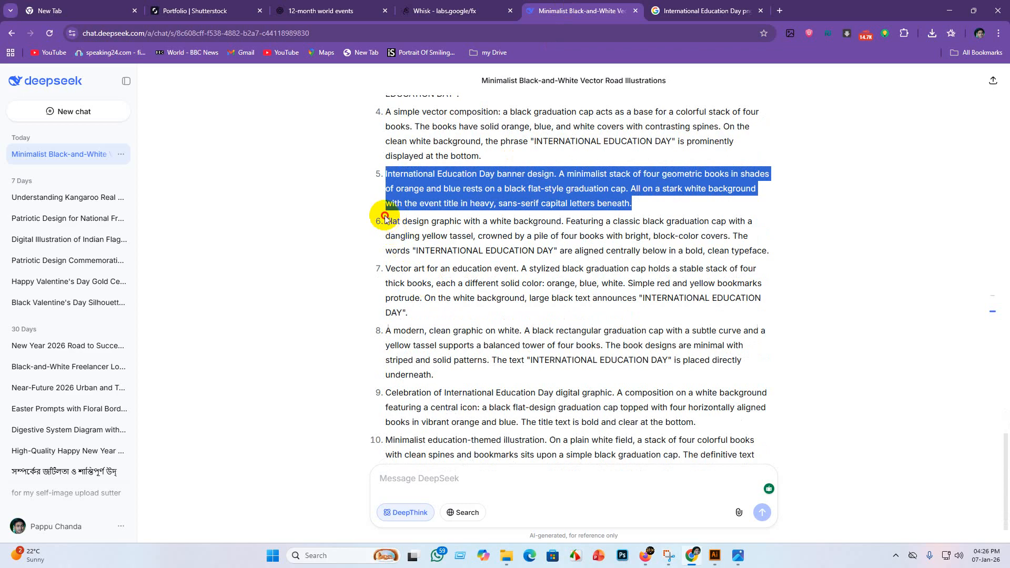
pyautogui.moveTo(385, 217); pyautogui.dragTo(793, 248)
pyautogui.hotkey('ctrl', 'c')
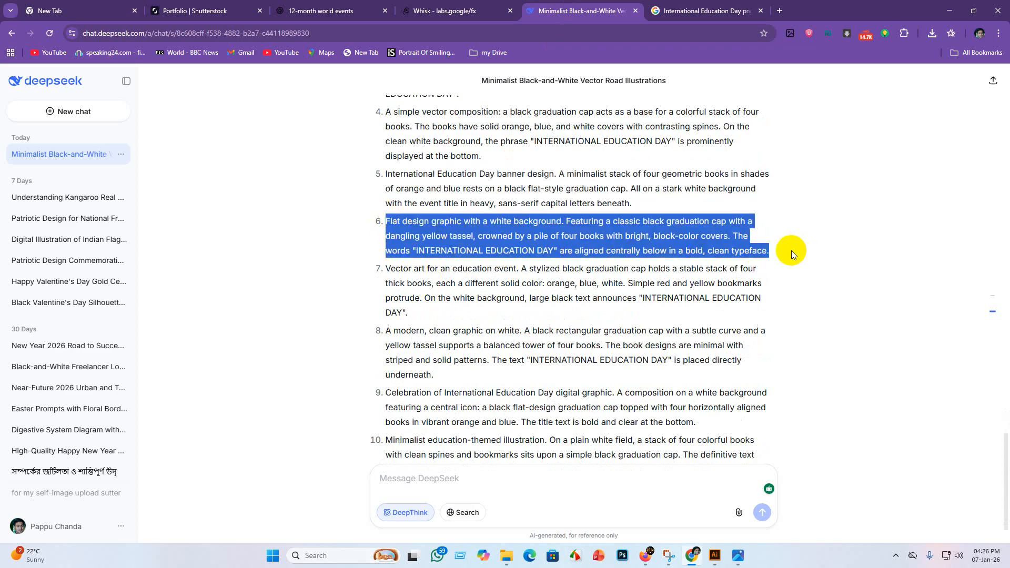
pyautogui.click(433, 14)
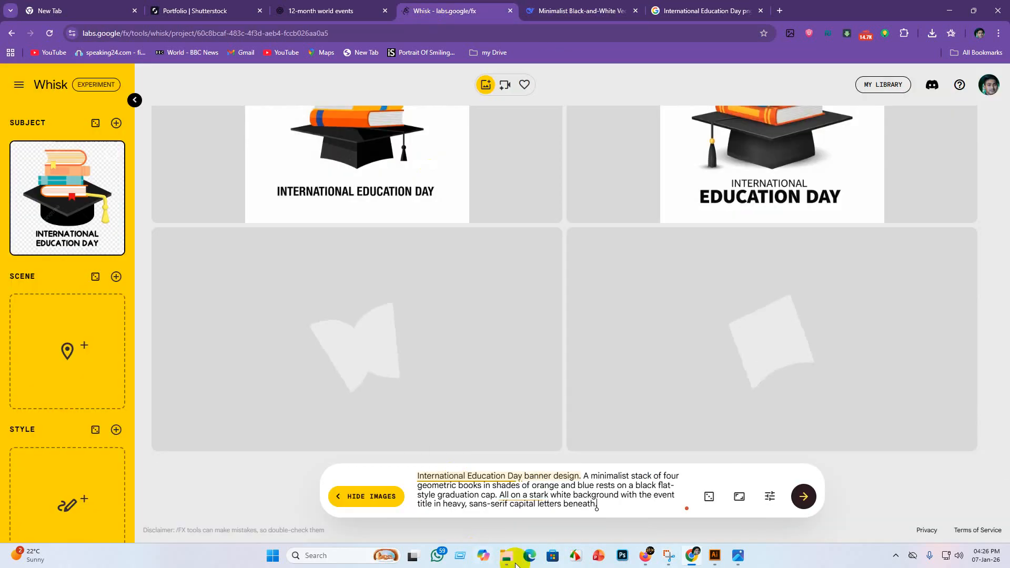
pyautogui.hotkey('ctrl', 'a')
pyautogui.press('BackSpace')
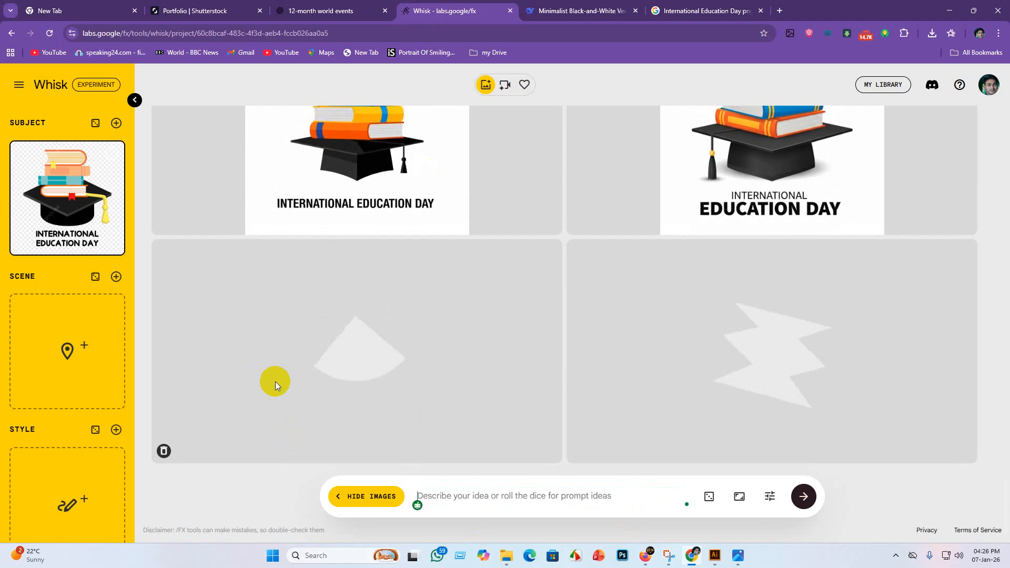
pyautogui.hotkey('ctrl', 'v')
pyautogui.press('Return')
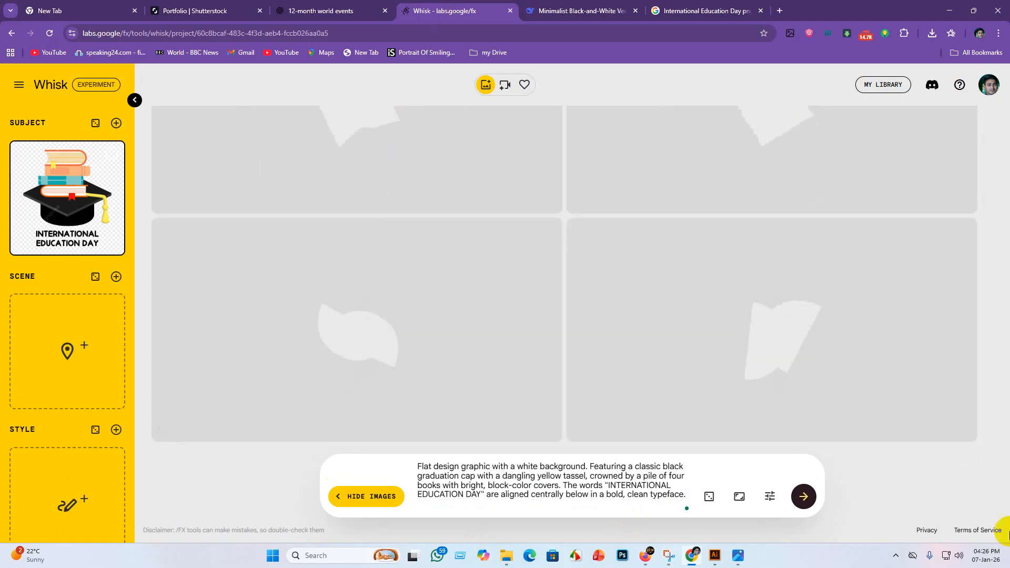
# Step: Copy the seventh DeepSeek prompt, the vector art for an education event, and generate images from it in Whisk, replacing the old prompt
pyautogui.click(557, 12)
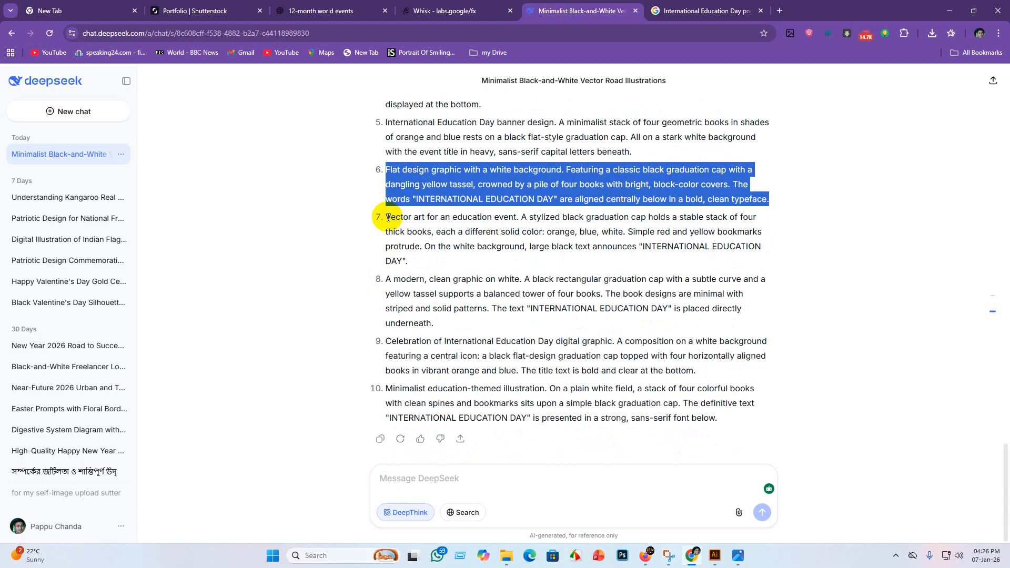
pyautogui.moveTo(387, 216); pyautogui.dragTo(445, 263)
pyautogui.hotkey('ctrl', 'c')
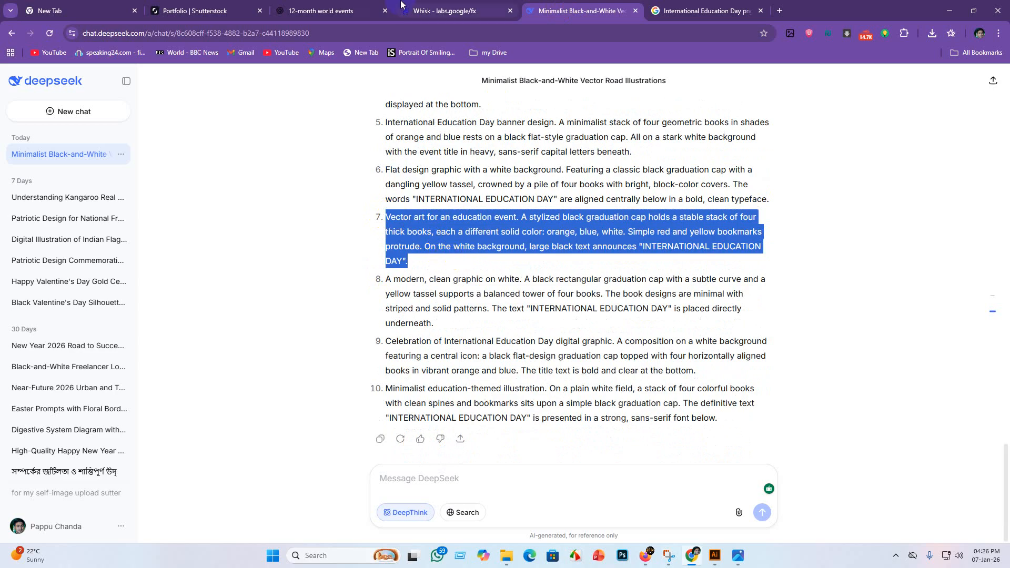
pyautogui.click(442, 10)
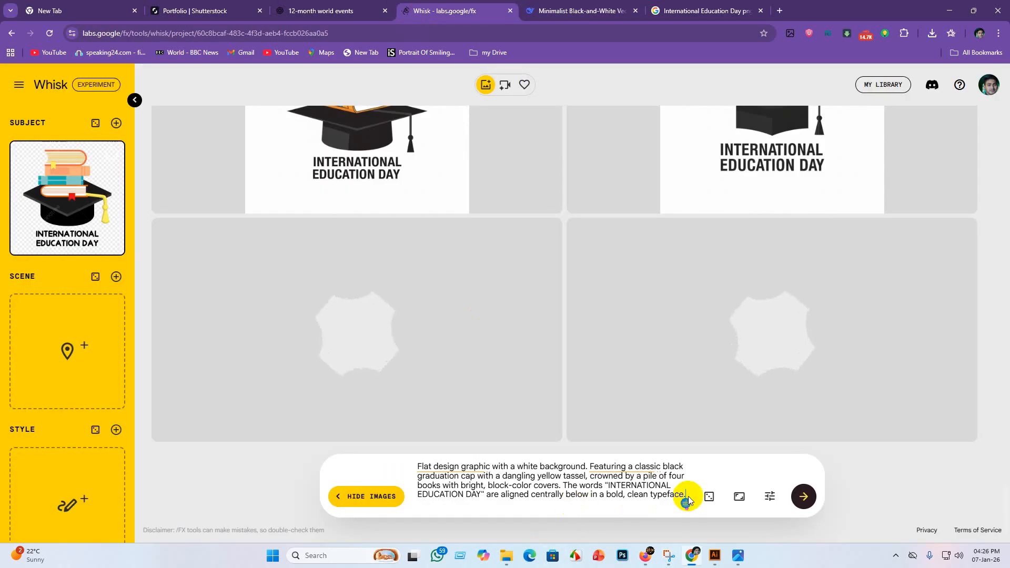
pyautogui.moveTo(683, 497); pyautogui.dragTo(405, 423)
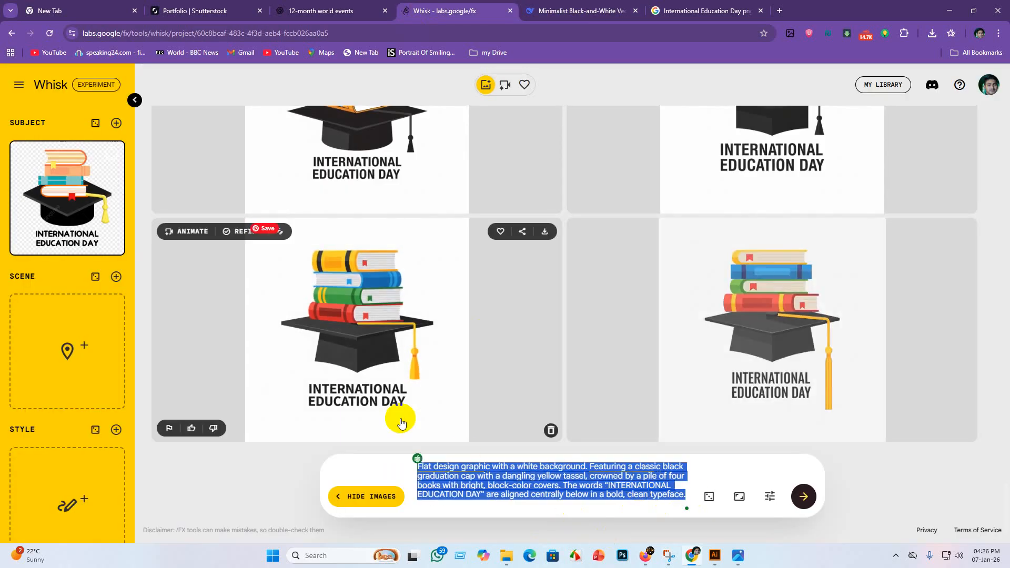
pyautogui.press('BackSpace')
pyautogui.hotkey('ctrl', 'v')
pyautogui.press('Return')
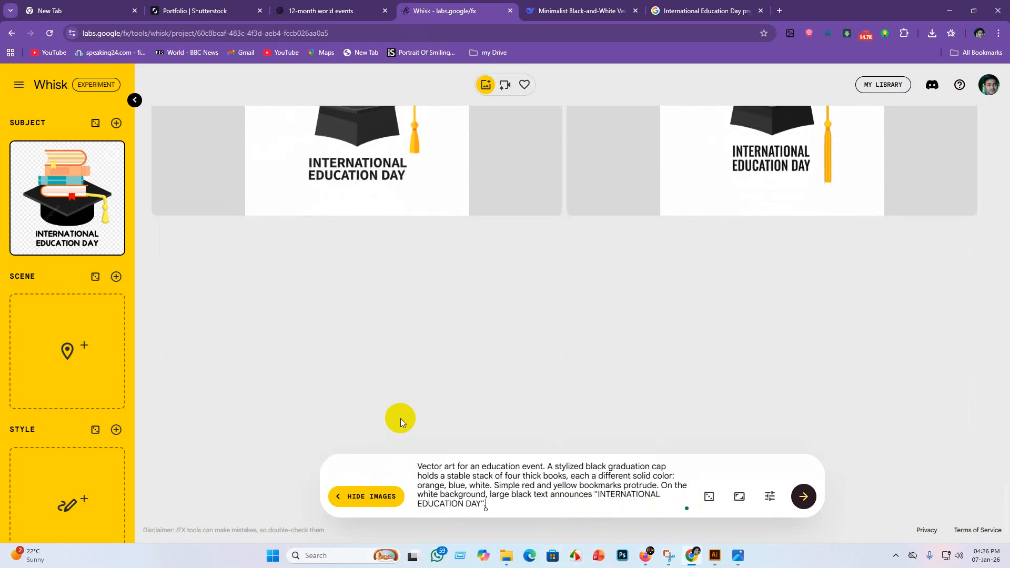
# Step: Copy the eighth DeepSeek prompt, the modern, clean graphic on white, and generate images from it in Whisk, replacing the old prompt
pyautogui.click(558, 13)
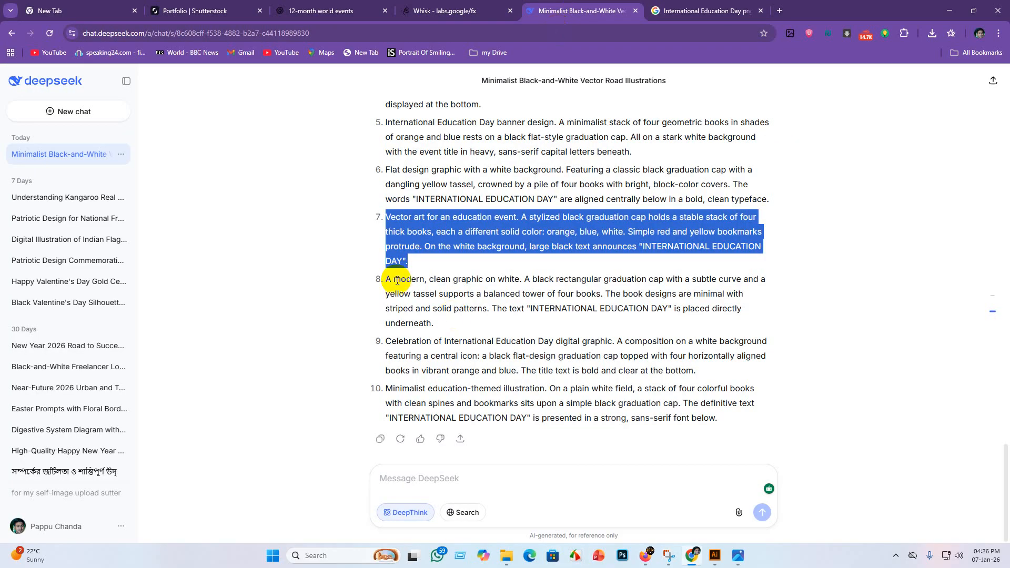
pyautogui.moveTo(384, 281); pyautogui.dragTo(460, 333)
pyautogui.hotkey('ctrl', 'c')
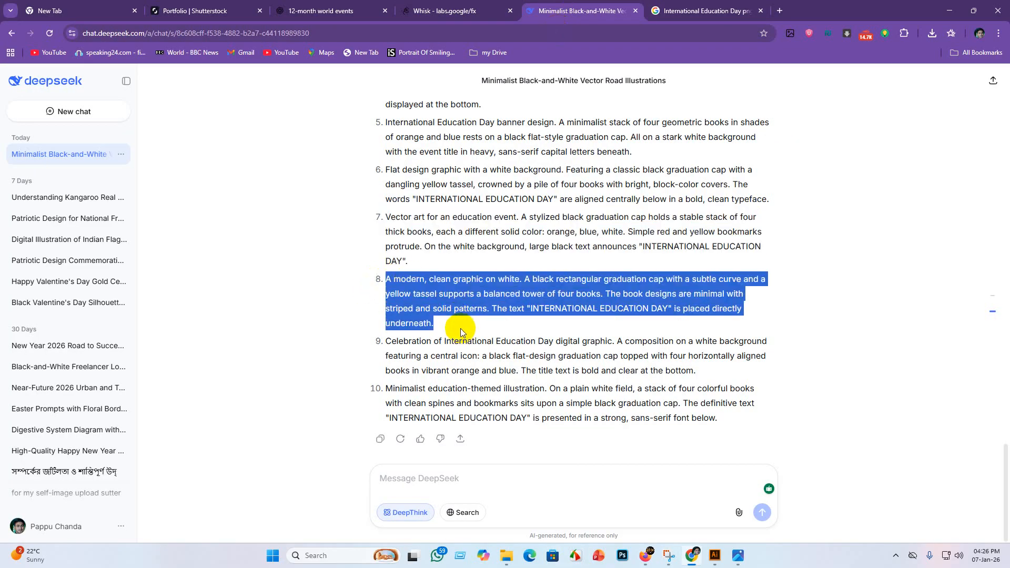
pyautogui.click(458, 11)
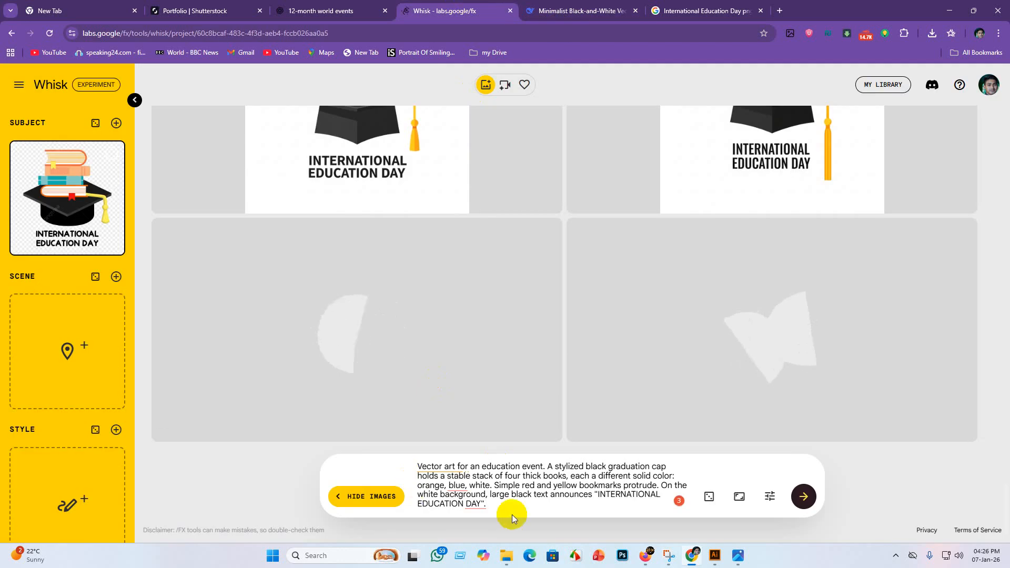
pyautogui.hotkey('ctrl', 'a')
pyautogui.press('BackSpace')
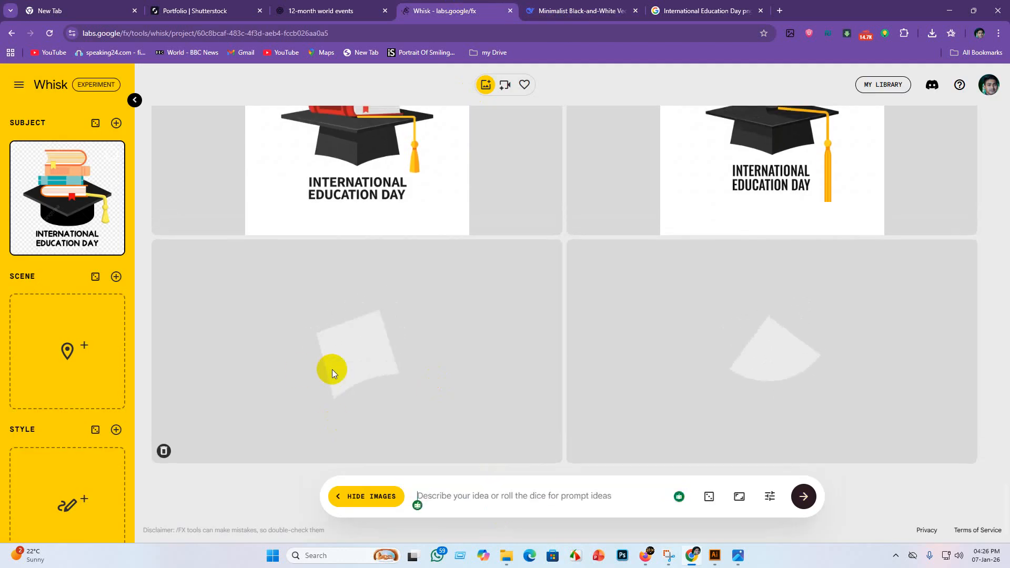
pyautogui.hotkey('ctrl', 'v')
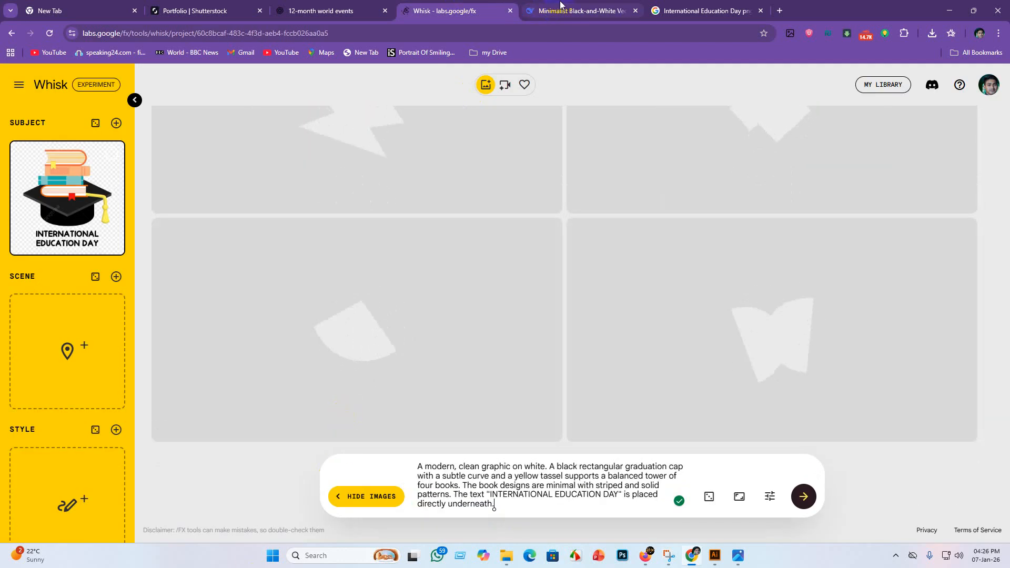
# Step: Copy the ninth DeepSeek prompt, the celebration digital graphic, and generate images from it in Whisk, replacing the old prompt
pyautogui.click(560, 8)
pyautogui.moveTo(381, 340); pyautogui.dragTo(702, 371)
pyautogui.hotkey('ctrl', 'c')
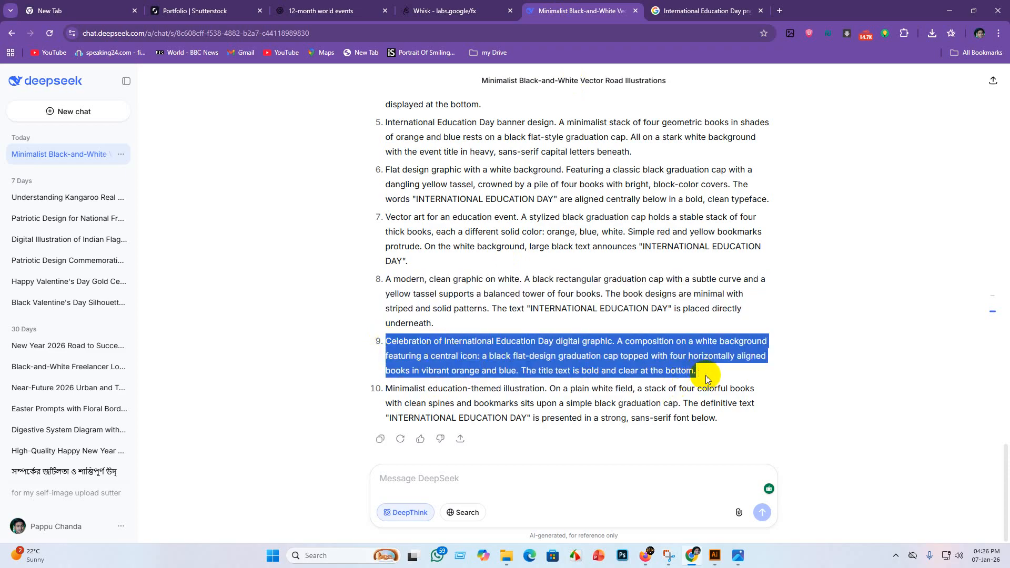
pyautogui.click(443, 11)
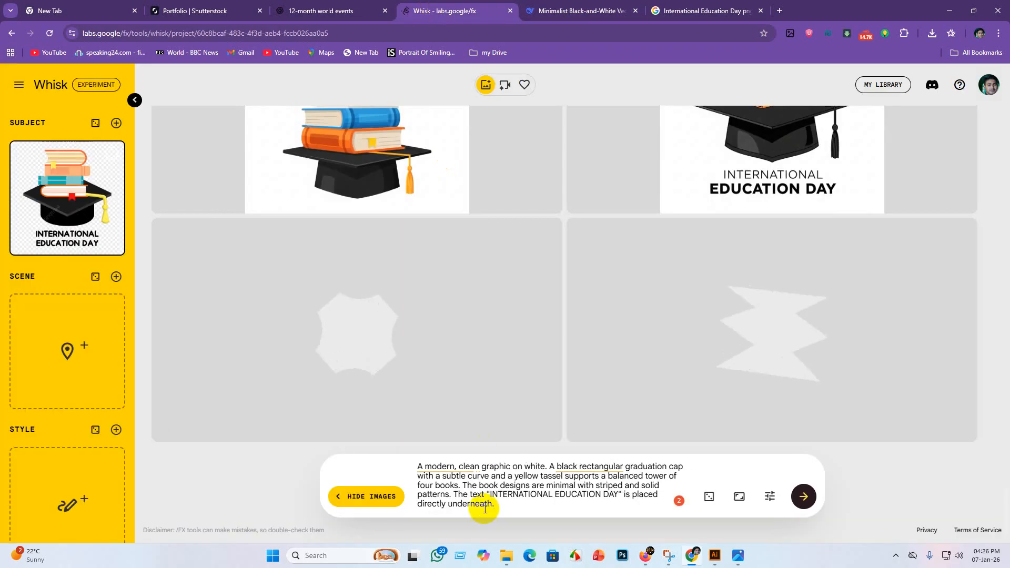
pyautogui.hotkey('ctrl', 'a')
pyautogui.press('BackSpace')
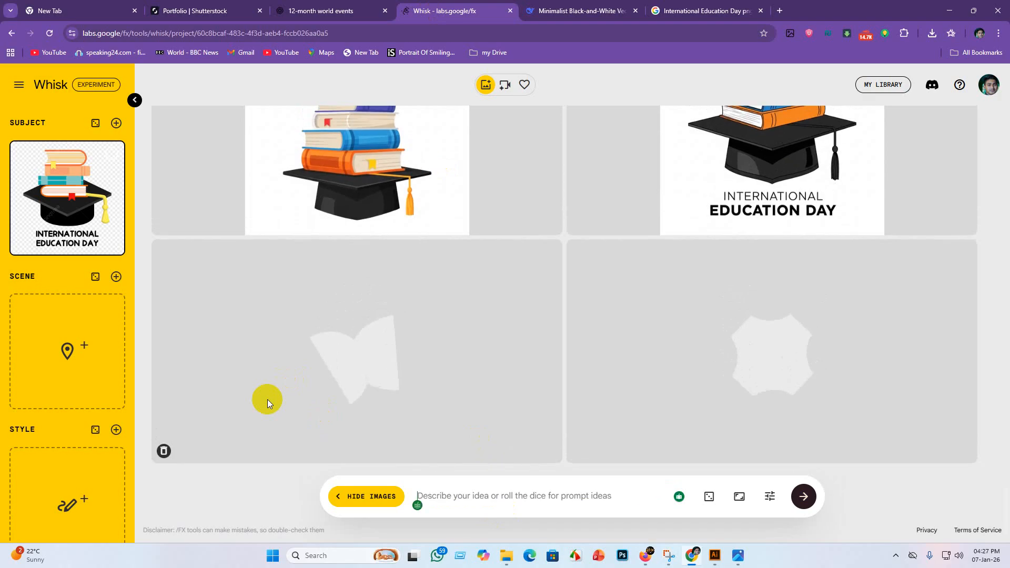
pyautogui.hotkey('ctrl', 'v')
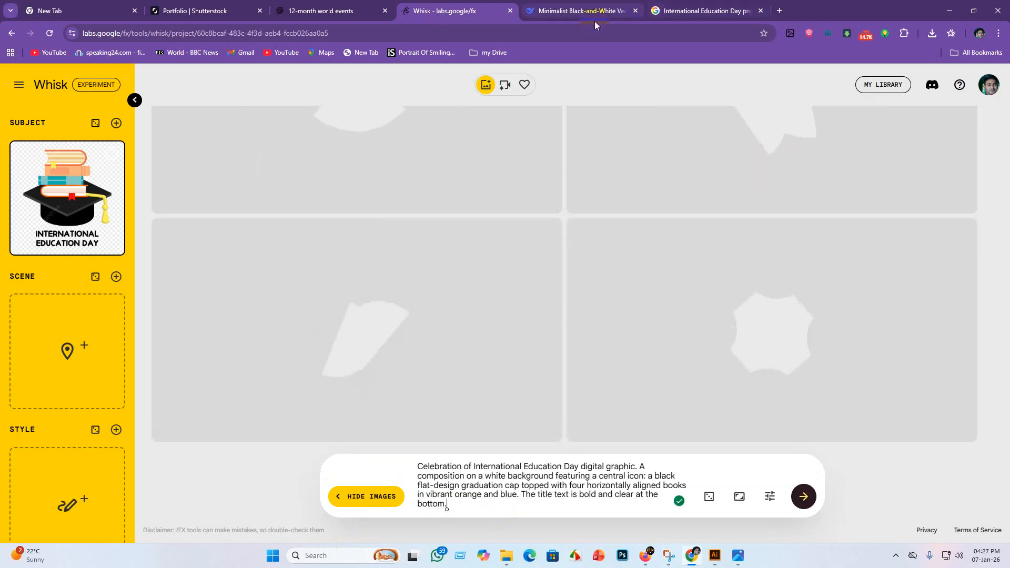
# Step: Copy the tenth DeepSeek prompt, the minimalist education-themed illustration, and generate images from it in Whisk, replacing the old prompt
pyautogui.click(574, 19)
pyautogui.moveTo(387, 390); pyautogui.dragTo(730, 420)
pyautogui.hotkey('ctrl', 'c')
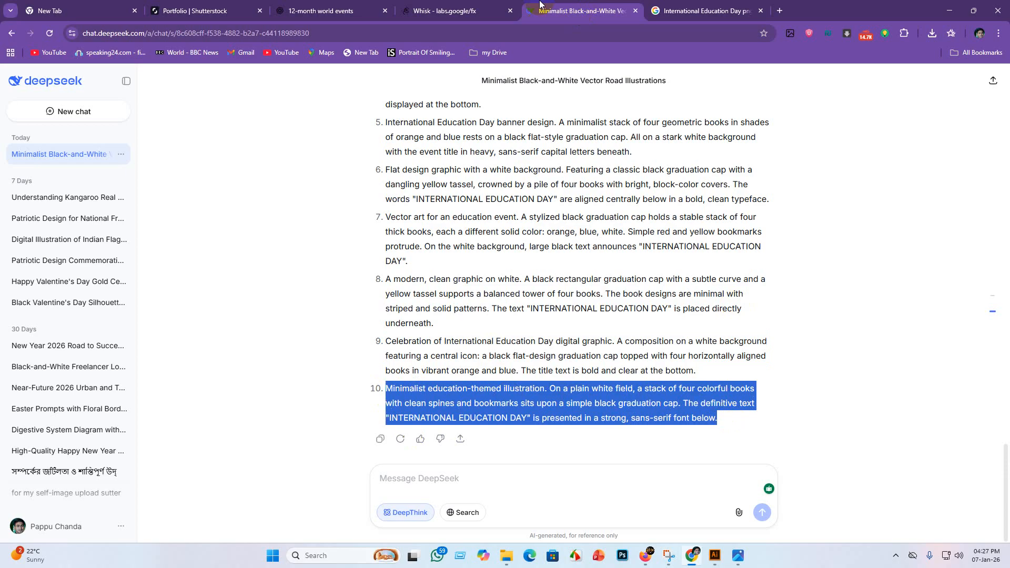
pyautogui.click(455, 11)
pyautogui.hotkey('ctrl', 'a')
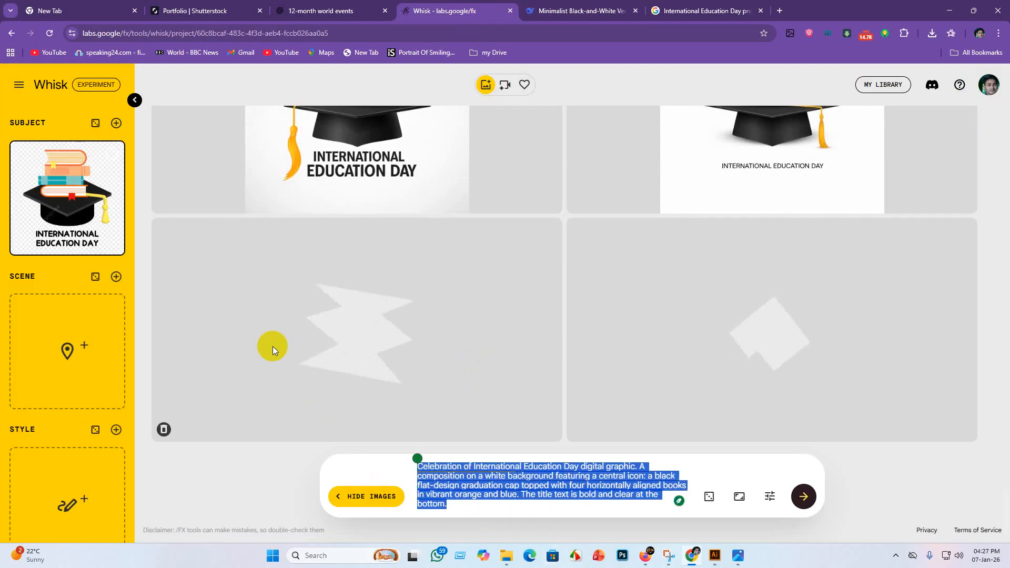
pyautogui.press('BackSpace')
pyautogui.hotkey('ctrl', 'v')
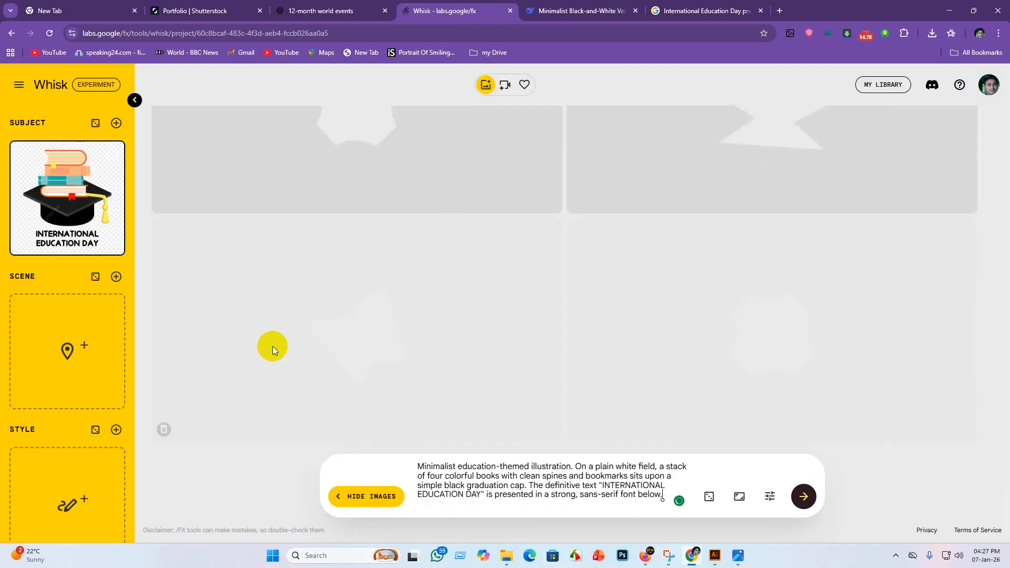
# Step: Download the white-background design with thin-tasseled cap under plain green, yellow, blue and red books into the png folder as JPEG
pyautogui.scroll(-10, 736, 288)
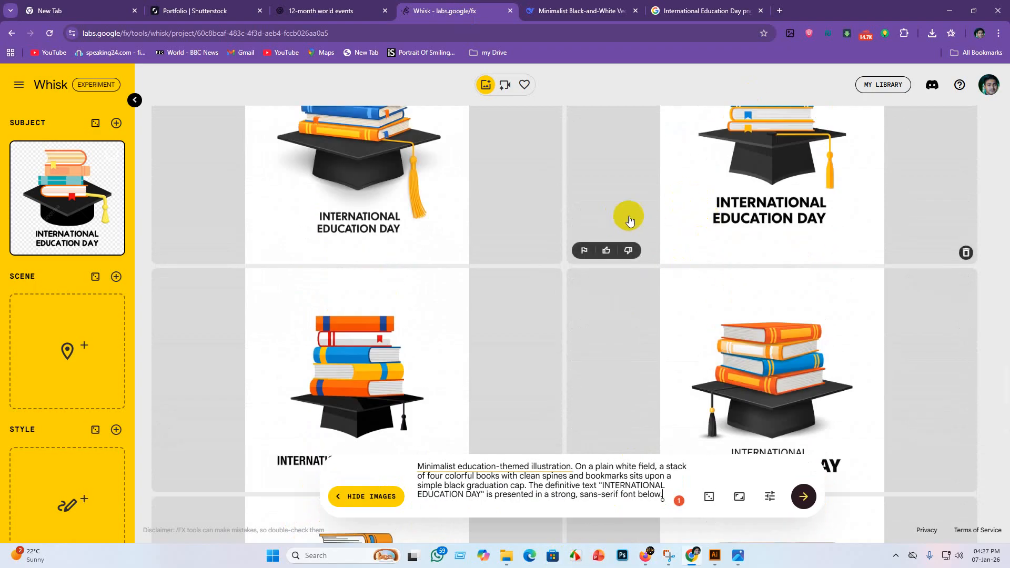
pyautogui.scroll(-3, 578, 173)
pyautogui.scroll(-5, 560, 273)
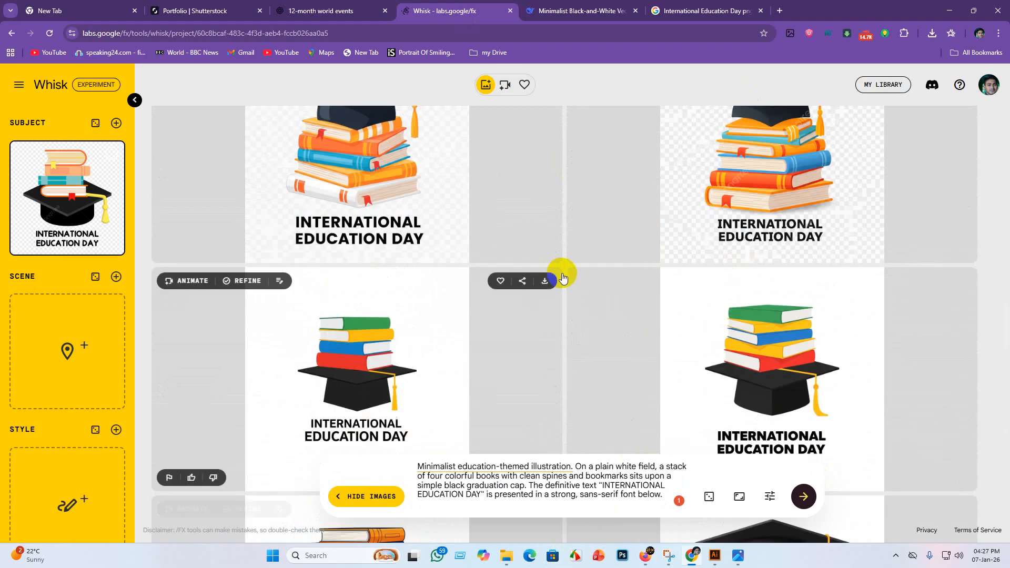
pyautogui.scroll(-3, 787, 298)
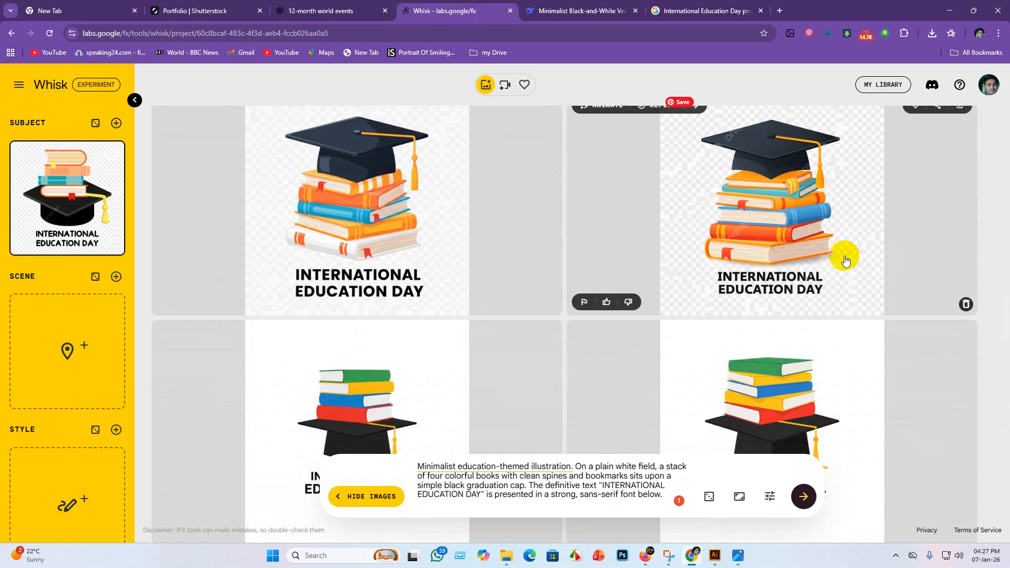
pyautogui.scroll(-4, 353, 235)
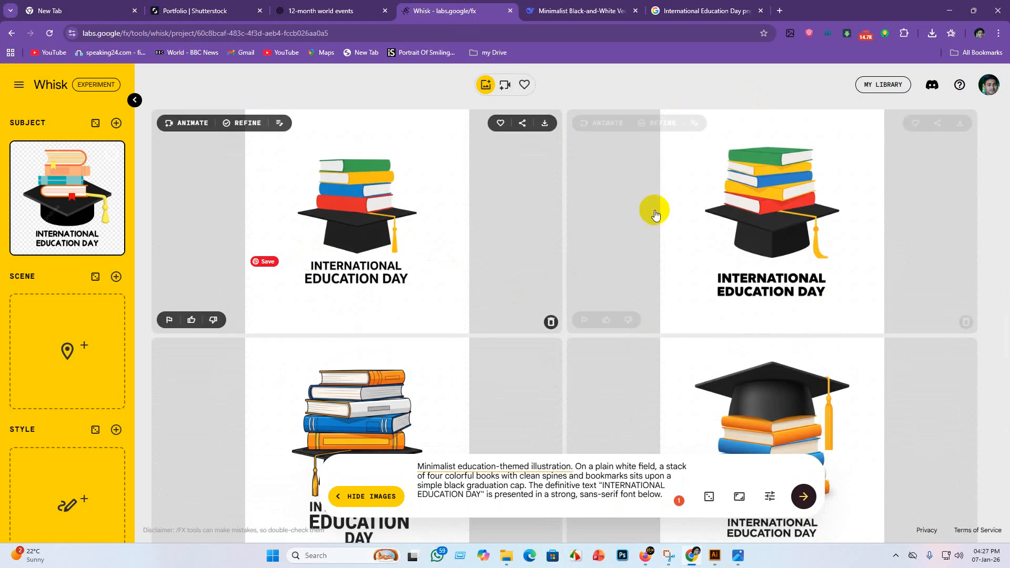
pyautogui.scroll(-2, 883, 238)
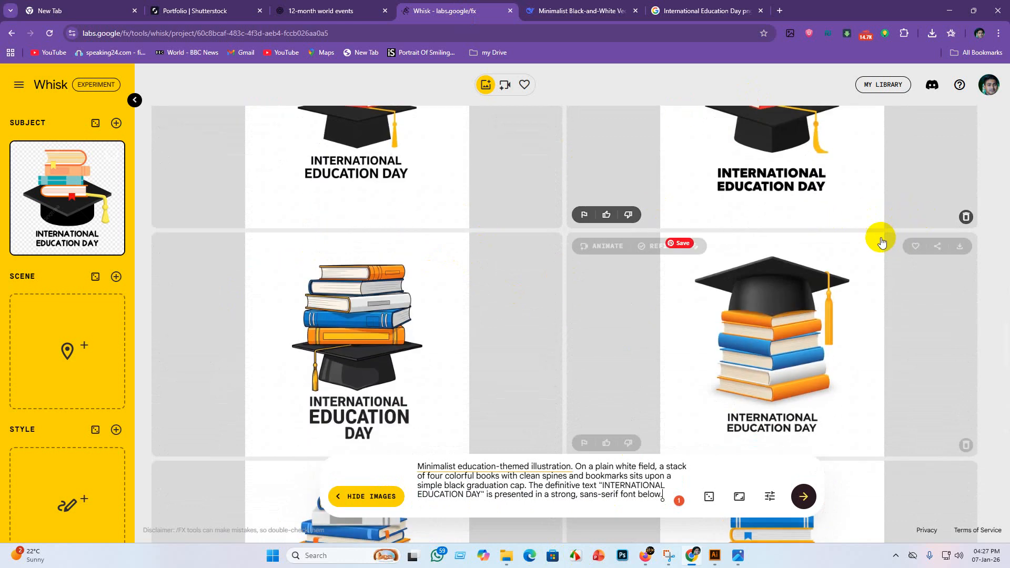
pyautogui.scroll(2, 880, 241)
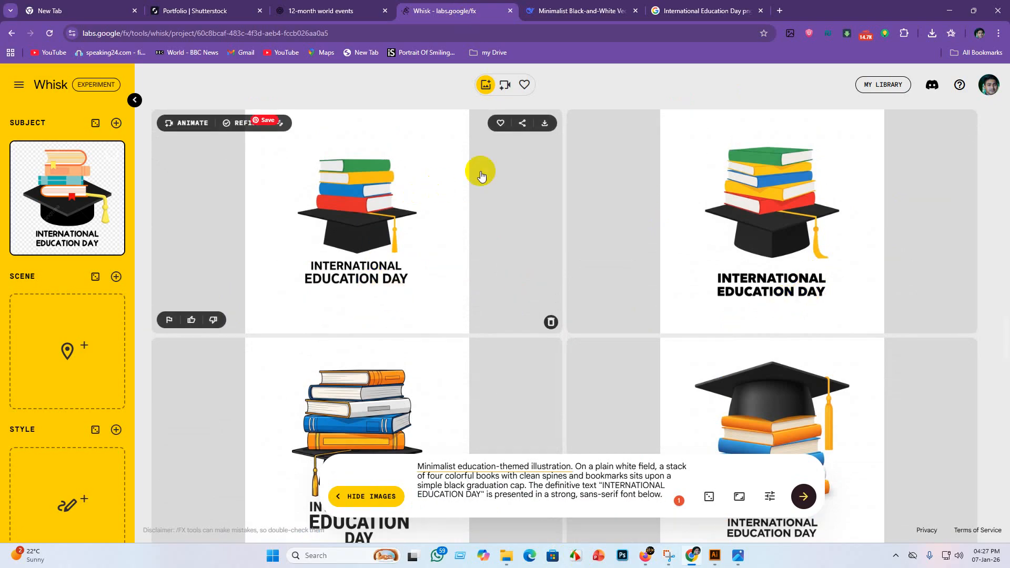
pyautogui.click(544, 124)
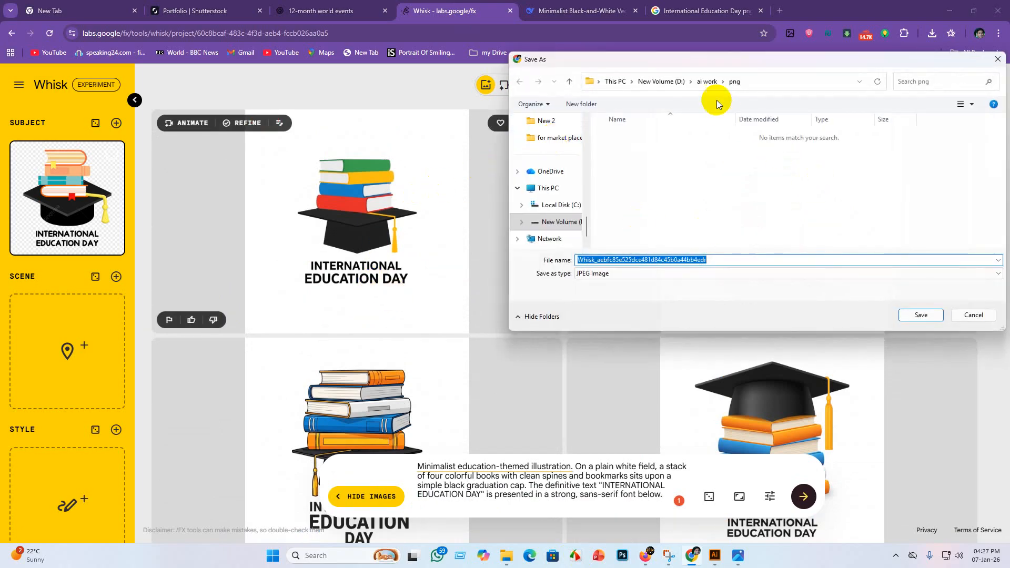
pyautogui.click(920, 315)
# Step: Download the design with the cap on top of the books and the blue-and-orange book stack with the long thick yellow tassel
pyautogui.scroll(-3, 452, 338)
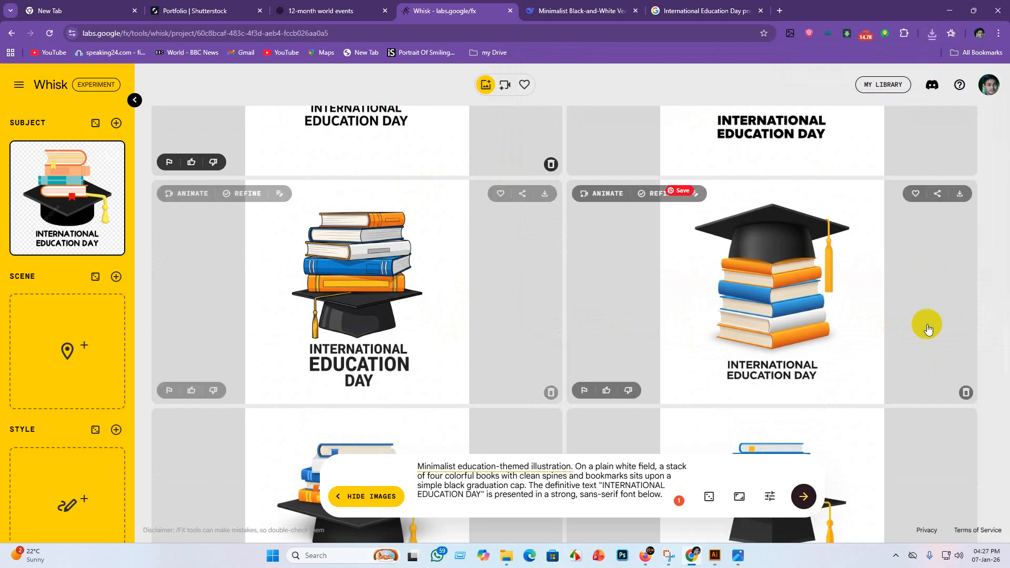
pyautogui.click(963, 195)
pyautogui.click(913, 317)
pyautogui.scroll(-5, 686, 364)
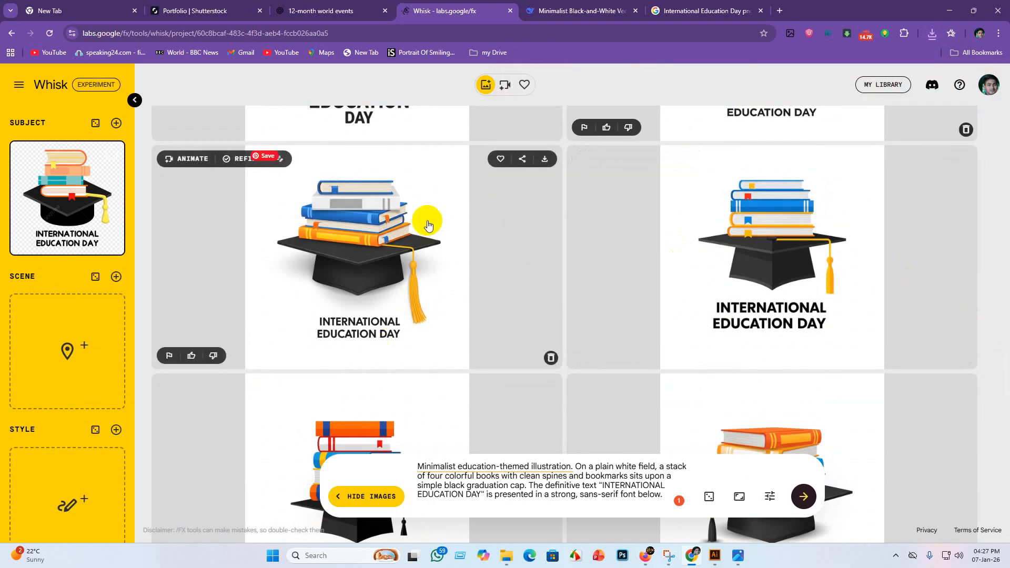
pyautogui.click(547, 160)
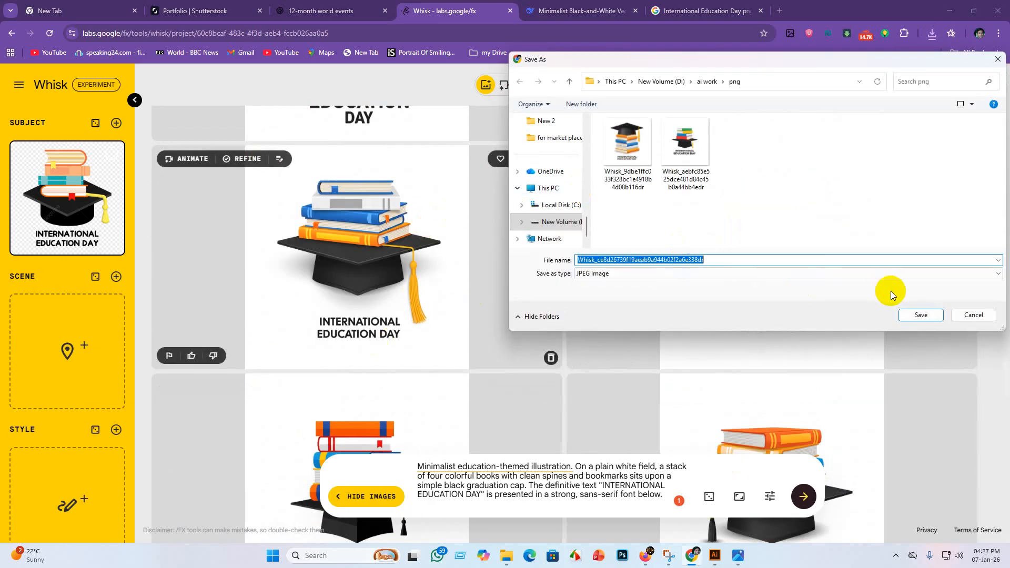
pyautogui.click(913, 311)
# Step: Download the orange, blue and yellow book stack design with the title on a single line into the png folder
pyautogui.scroll(-3, 653, 382)
pyautogui.scroll(-1, 654, 382)
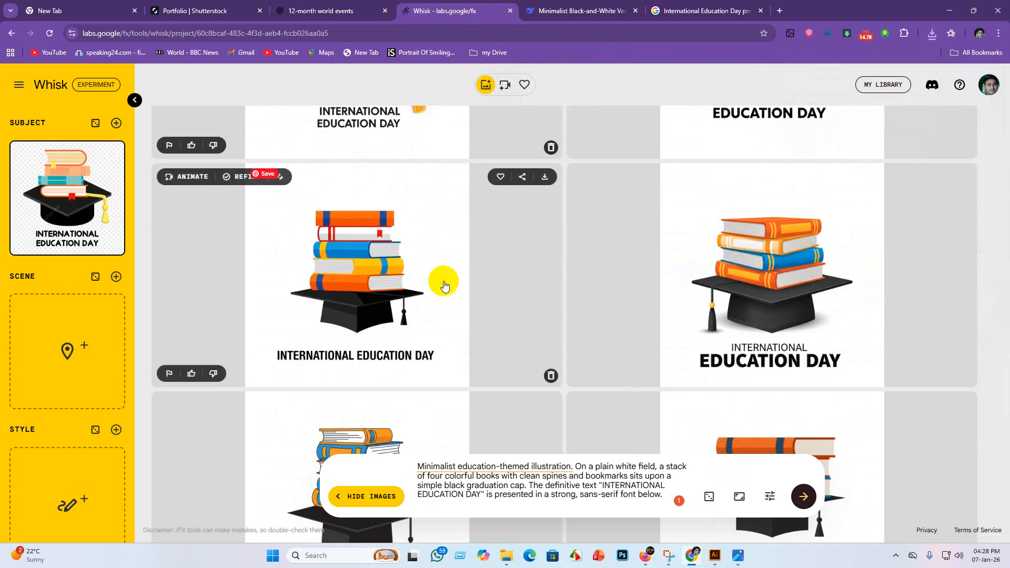
pyautogui.click(544, 177)
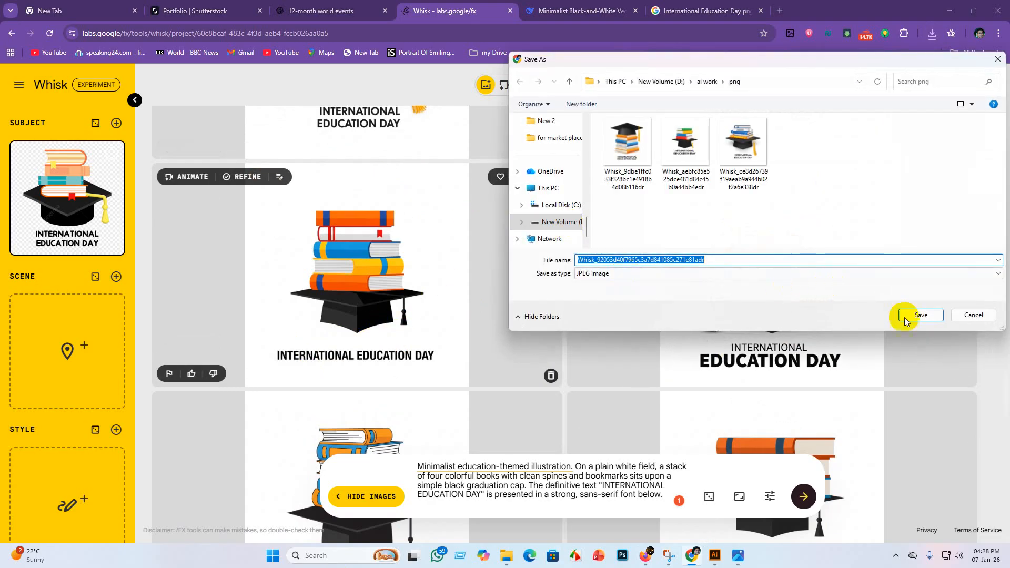
pyautogui.click(920, 314)
# Step: Download the design with bookmarked yellow, blue, green and red books and a short yellow tassel into the png folder
pyautogui.scroll(-3, 593, 388)
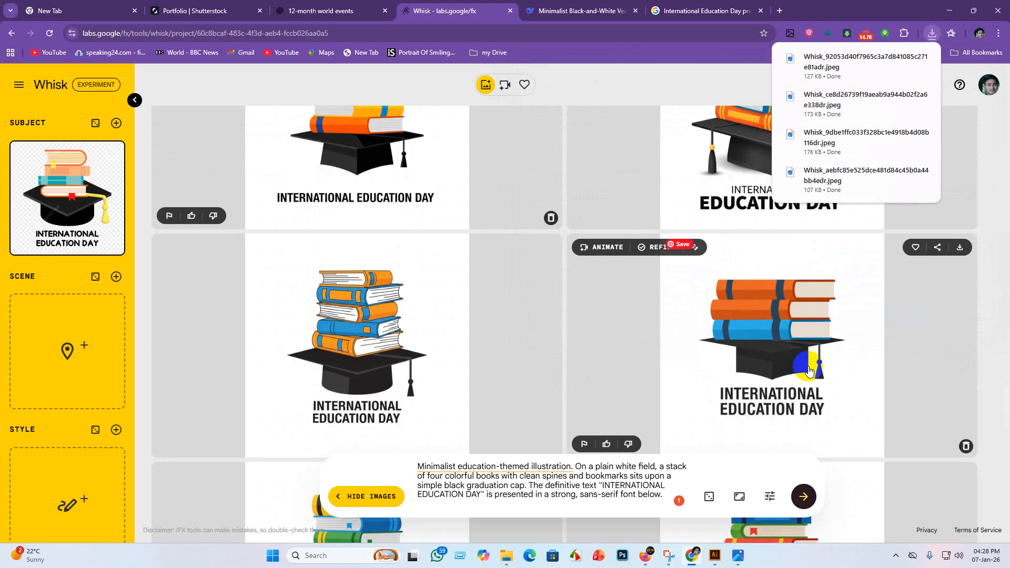
pyautogui.scroll(-3, 819, 385)
pyautogui.scroll(2, 447, 343)
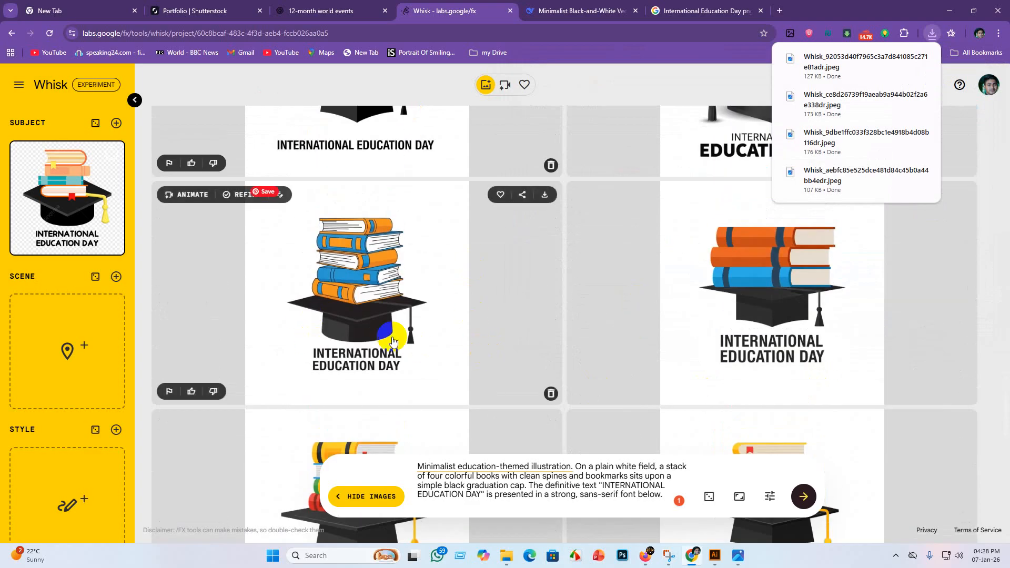
pyautogui.scroll(-3, 393, 335)
pyautogui.scroll(3, 430, 360)
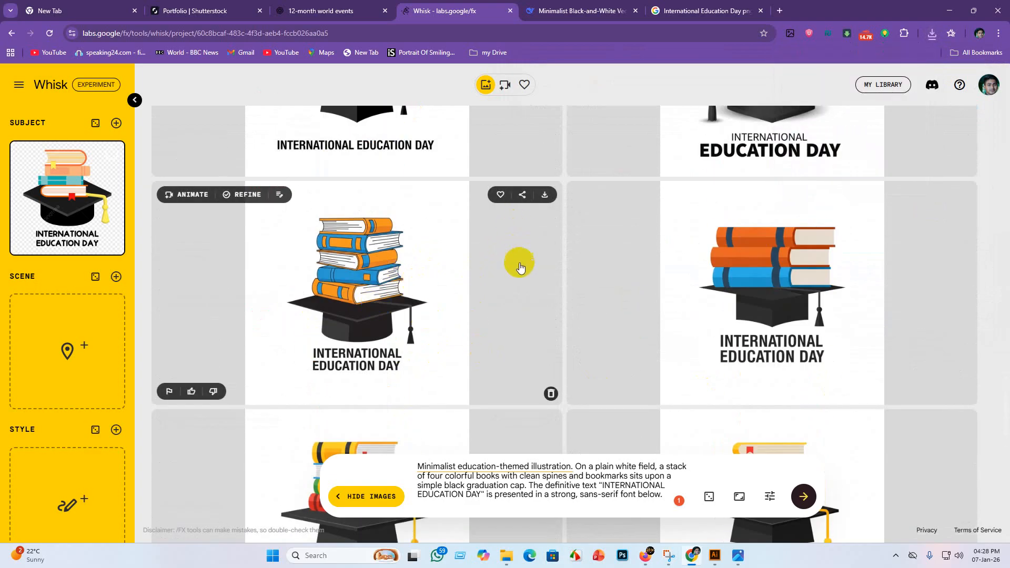
pyautogui.scroll(-4, 519, 272)
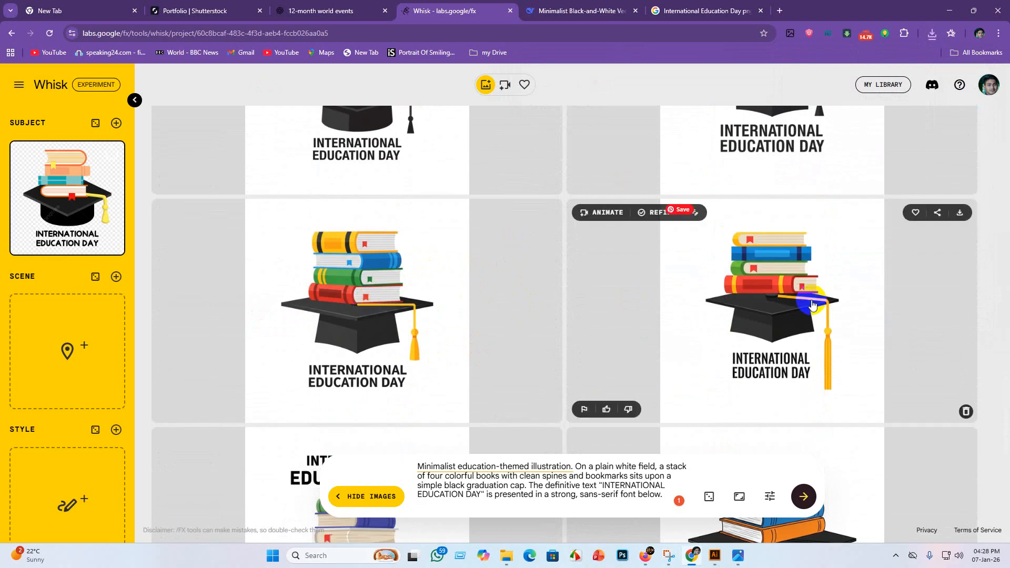
pyautogui.click(358, 336)
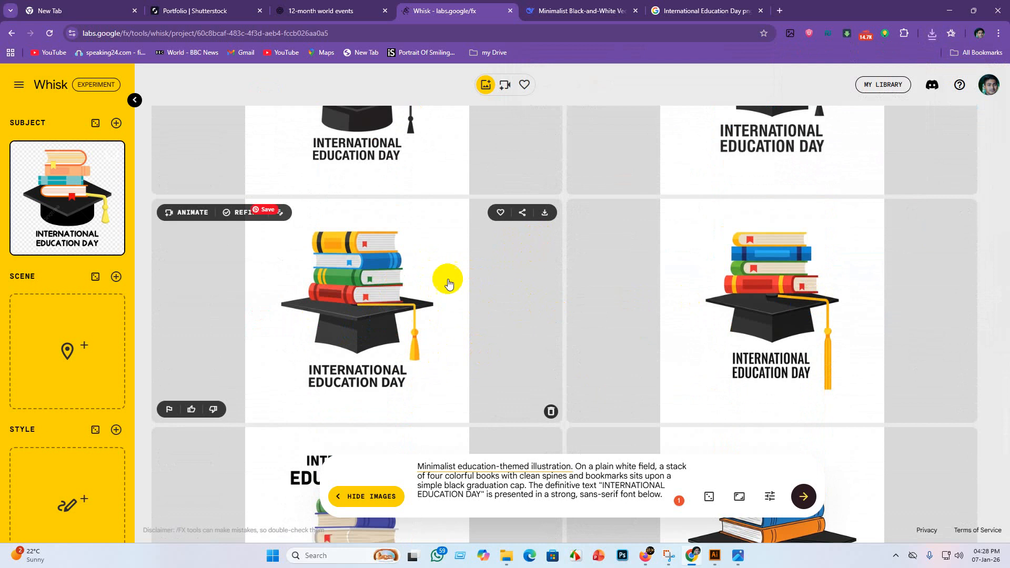
pyautogui.click(545, 213)
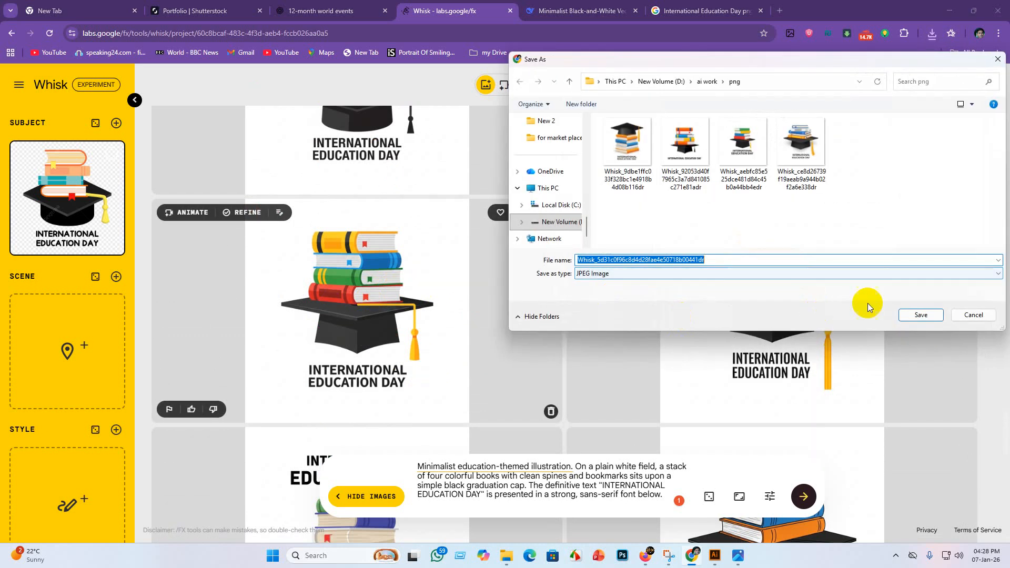
pyautogui.click(908, 314)
pyautogui.scroll(-3, 545, 339)
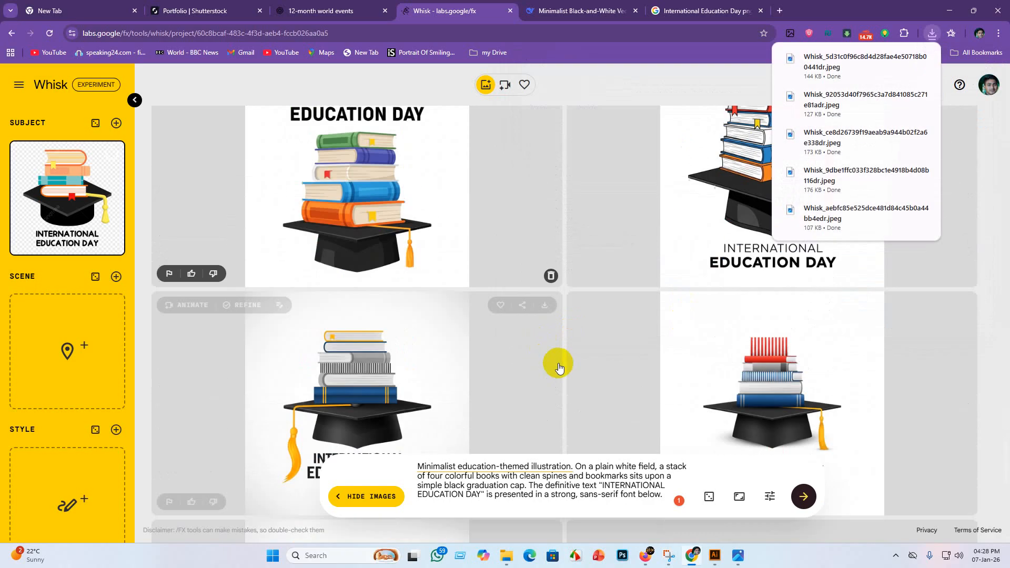
pyautogui.scroll(3, 557, 361)
pyautogui.scroll(-3, 581, 388)
pyautogui.scroll(5, 478, 323)
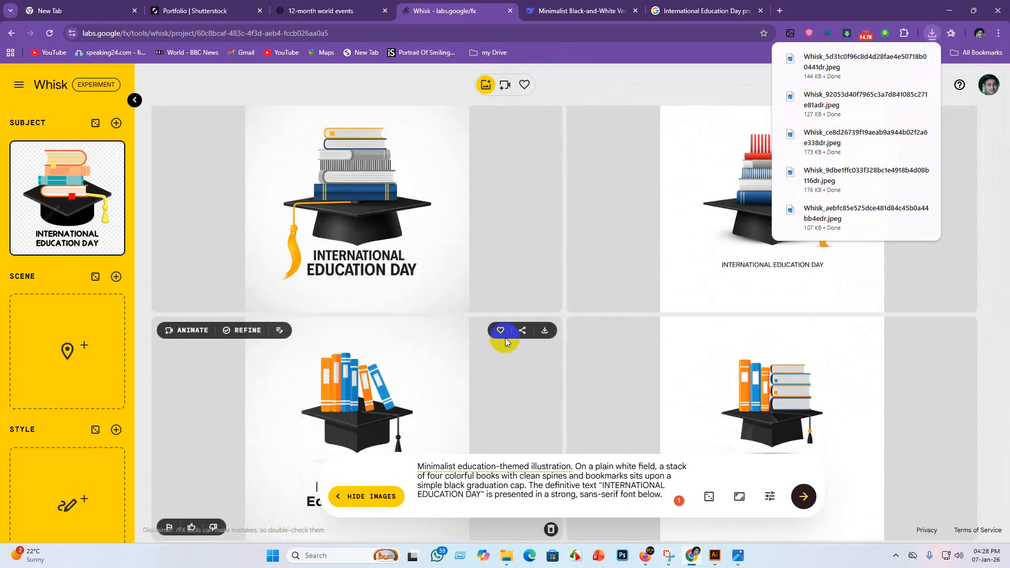
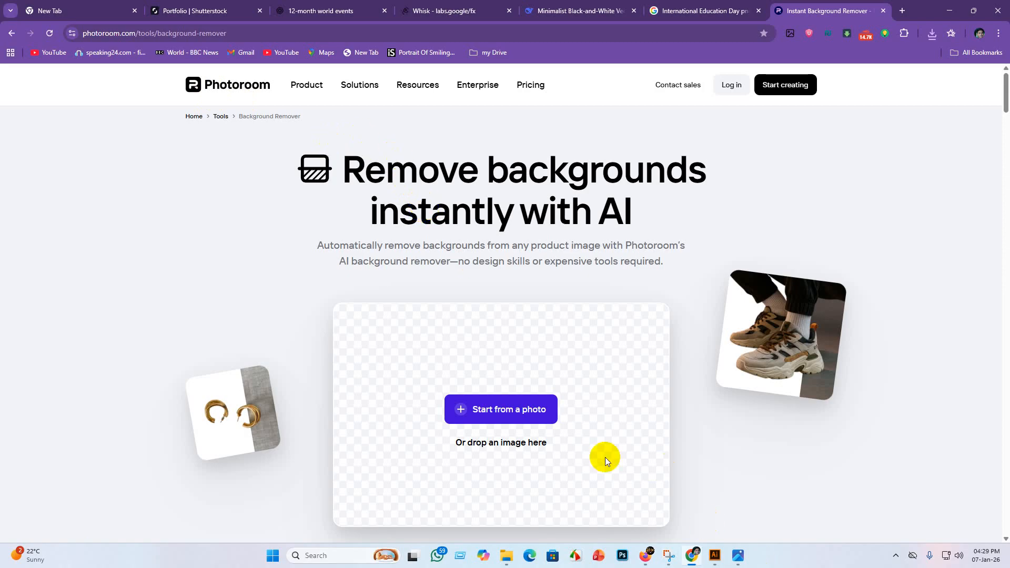
# Step: Upload Whisk_ce8d26739f19aeab9a944b02f2a6e338dr from the ai work png folder to Photoroom's background remover
pyautogui.click(465, 409)
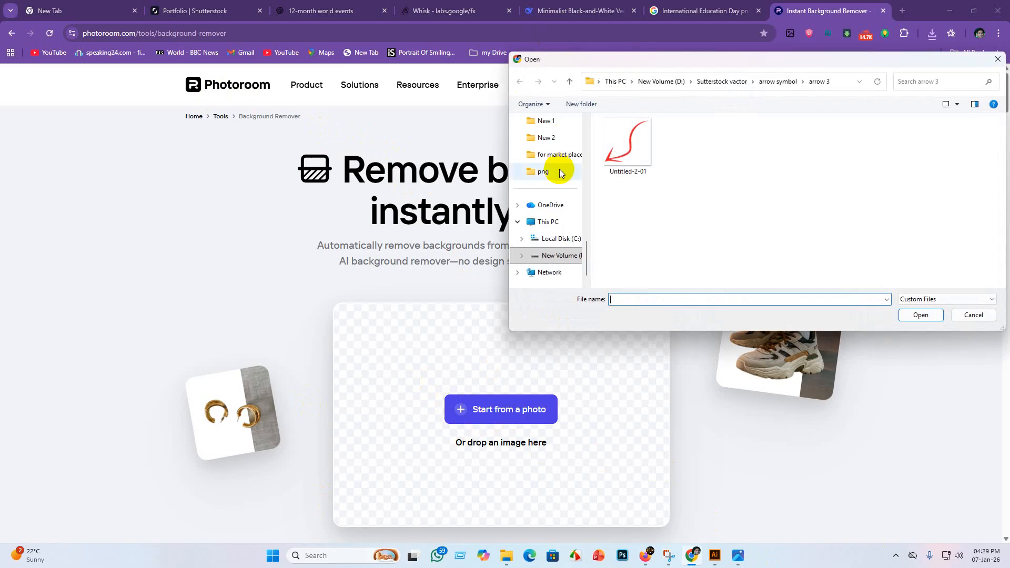
pyautogui.scroll(2, 559, 157)
pyautogui.click(553, 207)
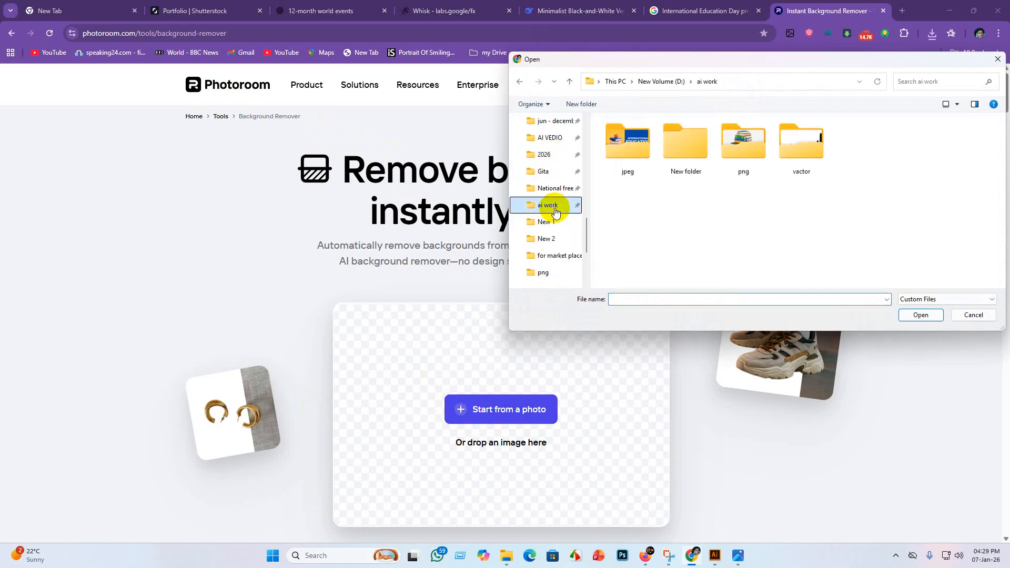
pyautogui.doubleClick(754, 141)
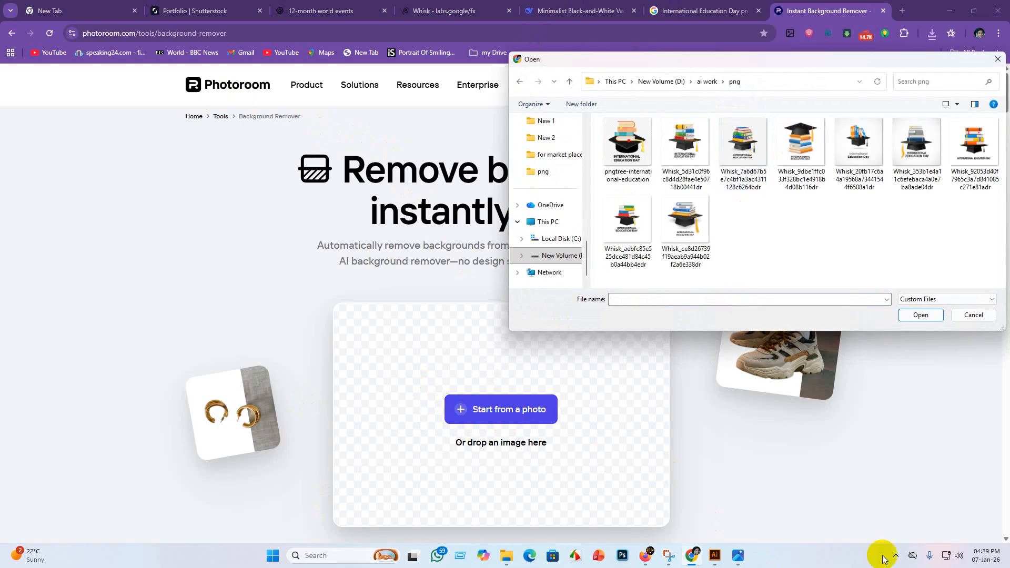
pyautogui.click(691, 232)
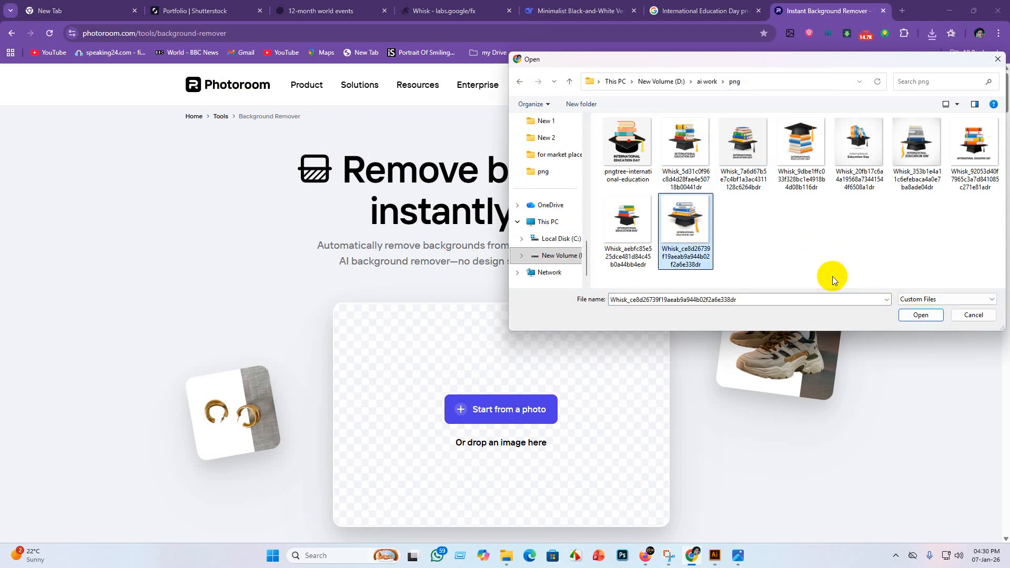
pyautogui.click(924, 152)
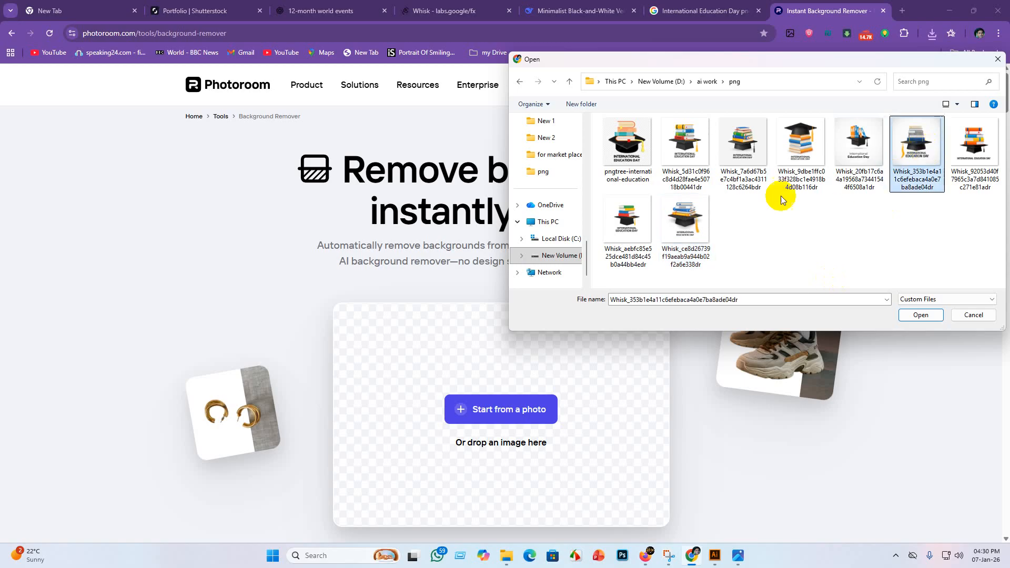
pyautogui.click(685, 223)
pyautogui.click(929, 313)
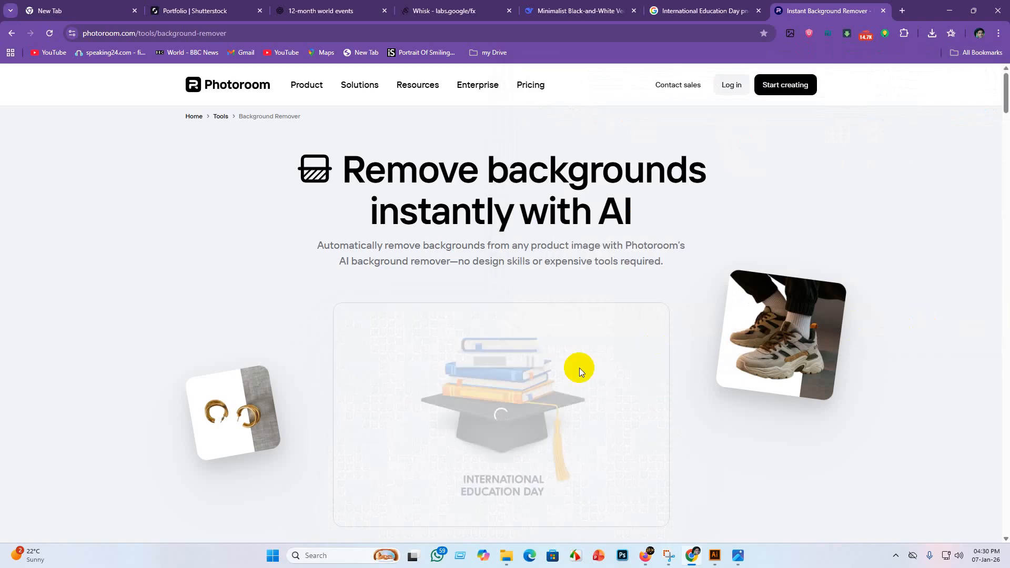
pyautogui.scroll(-5, 579, 367)
pyautogui.scroll(4, 621, 393)
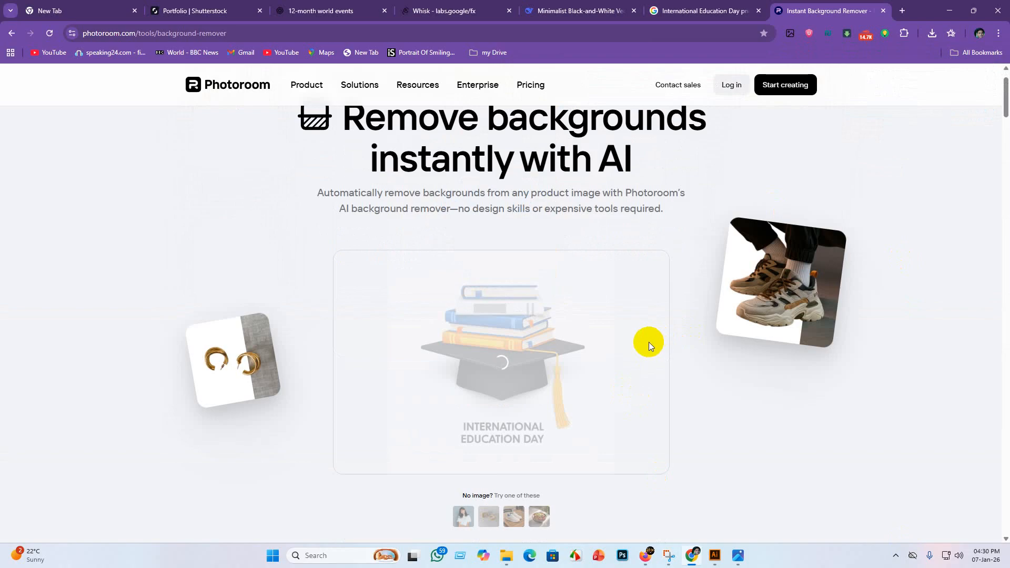
# Step: Check the cutout of the book stack on the graduation cap and start downloading the background-free image
pyautogui.scroll(-3, 657, 368)
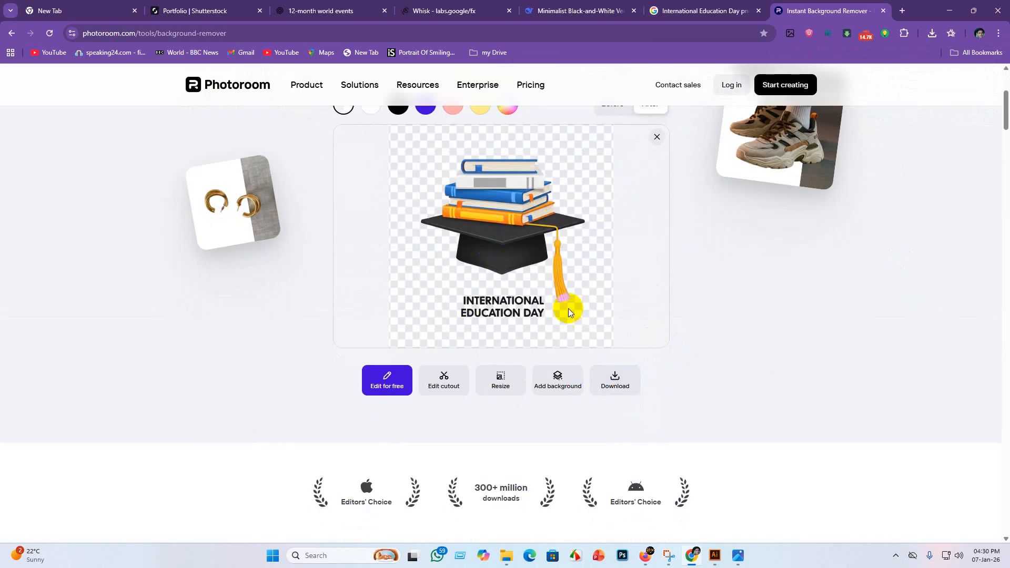
pyautogui.scroll(2, 544, 253)
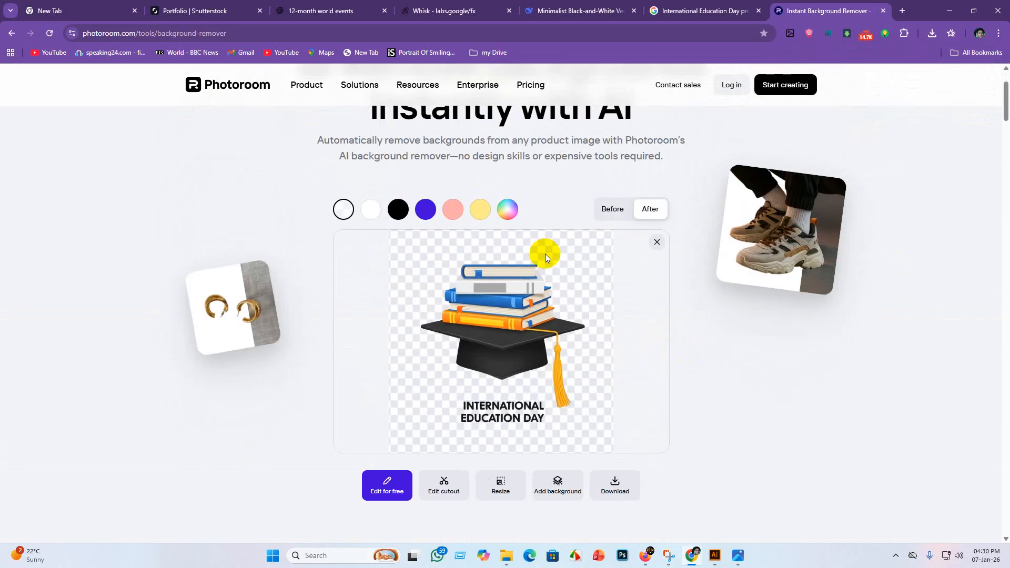
pyautogui.scroll(-4, 538, 339)
pyautogui.scroll(5, 538, 345)
pyautogui.scroll(-3, 516, 389)
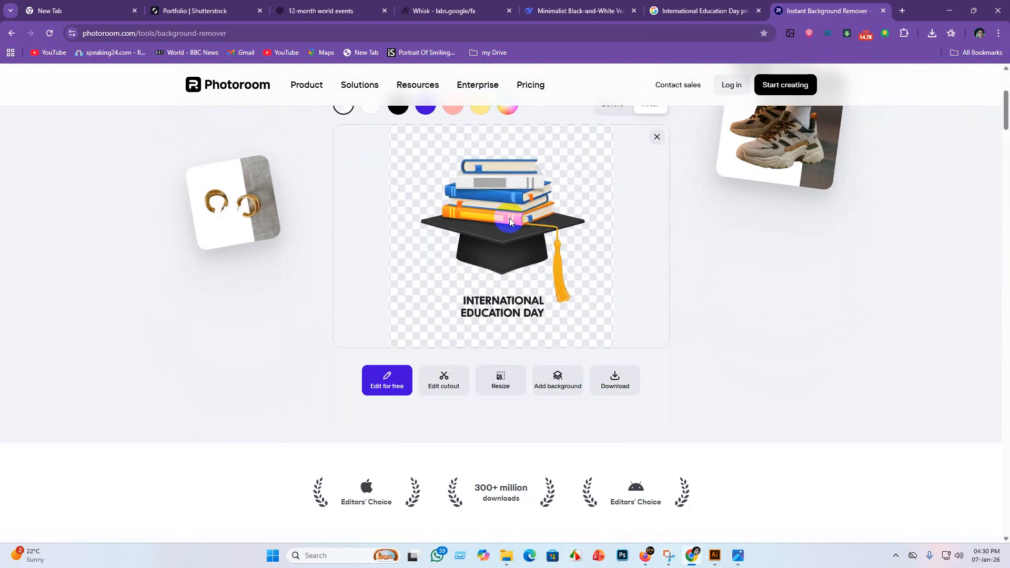
pyautogui.scroll(2, 594, 289)
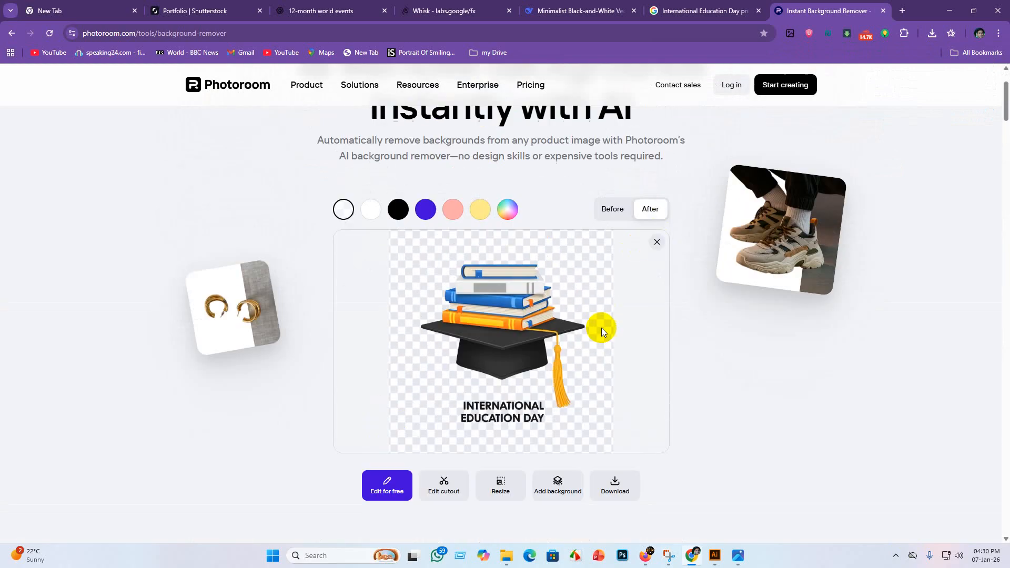
pyautogui.click(623, 489)
pyautogui.click(629, 417)
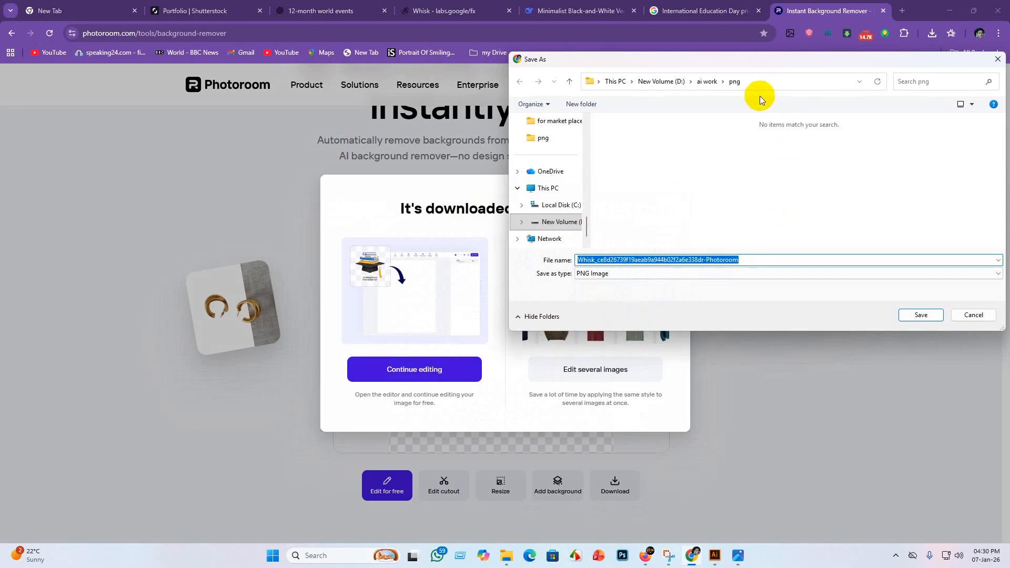
# Step: Create a folder named "reove background" inside the png folder of ai work
pyautogui.rightClick(629, 123)
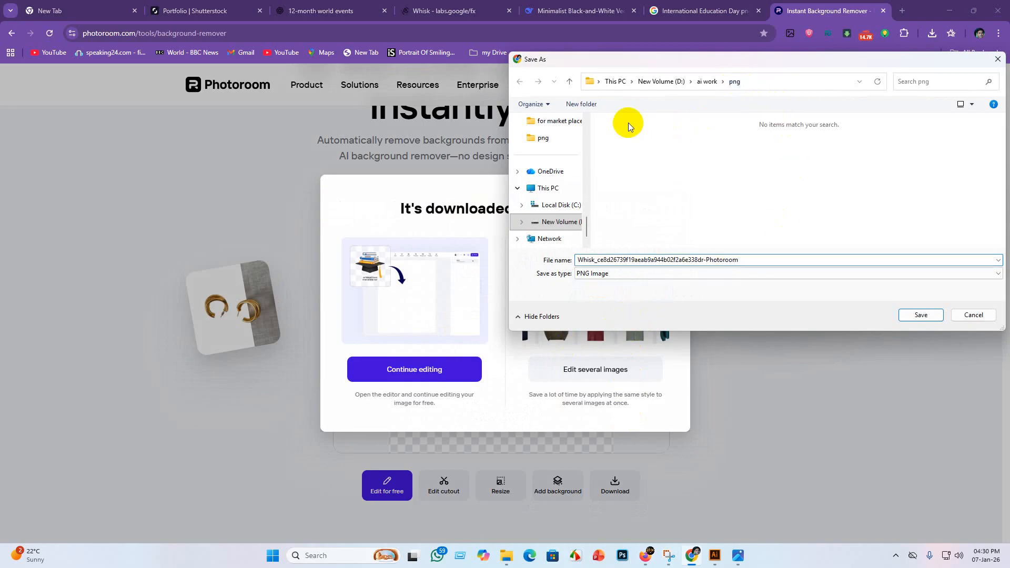
pyautogui.moveTo(665, 230)
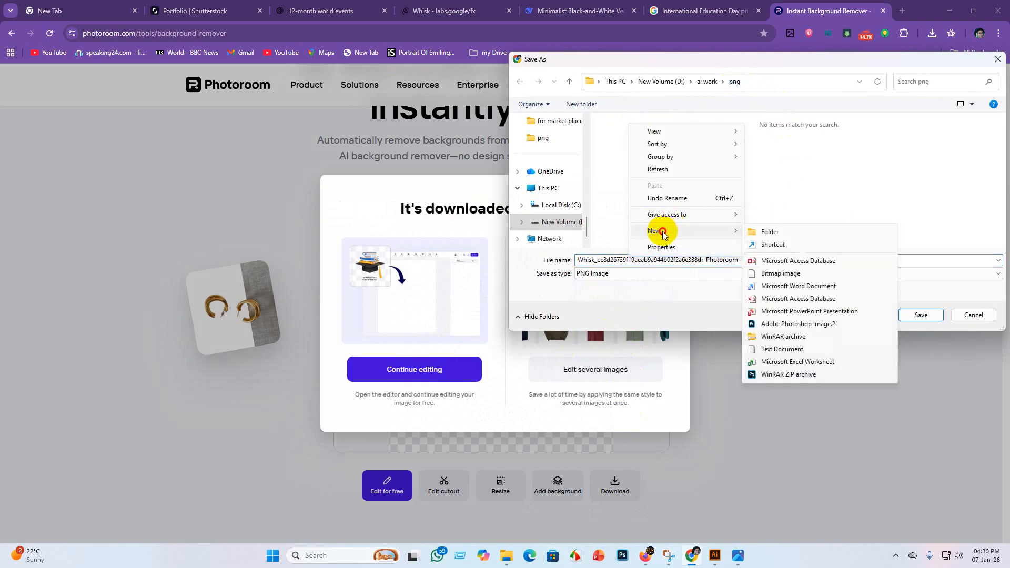
pyautogui.click(759, 228)
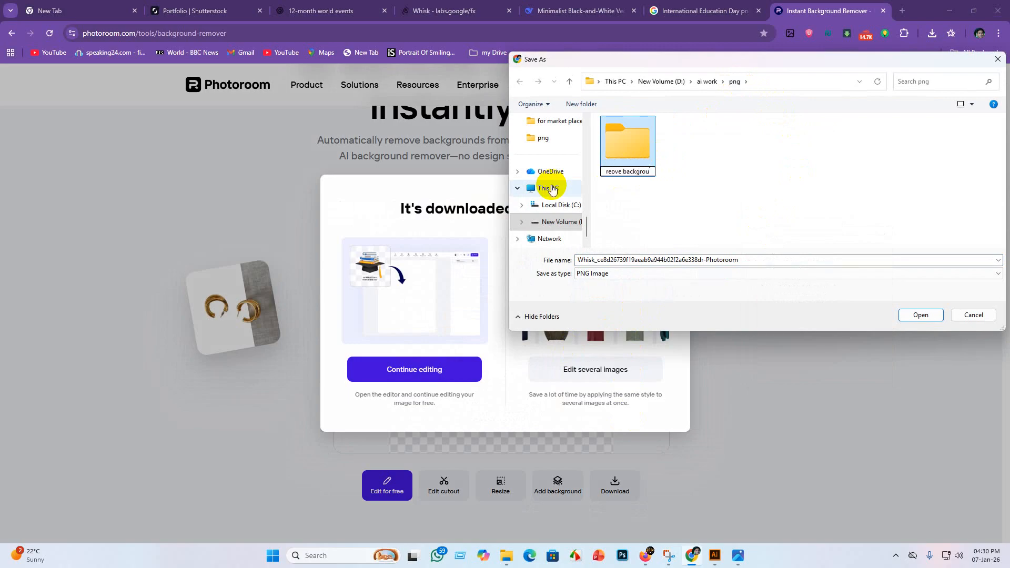
pyautogui.press('Return')
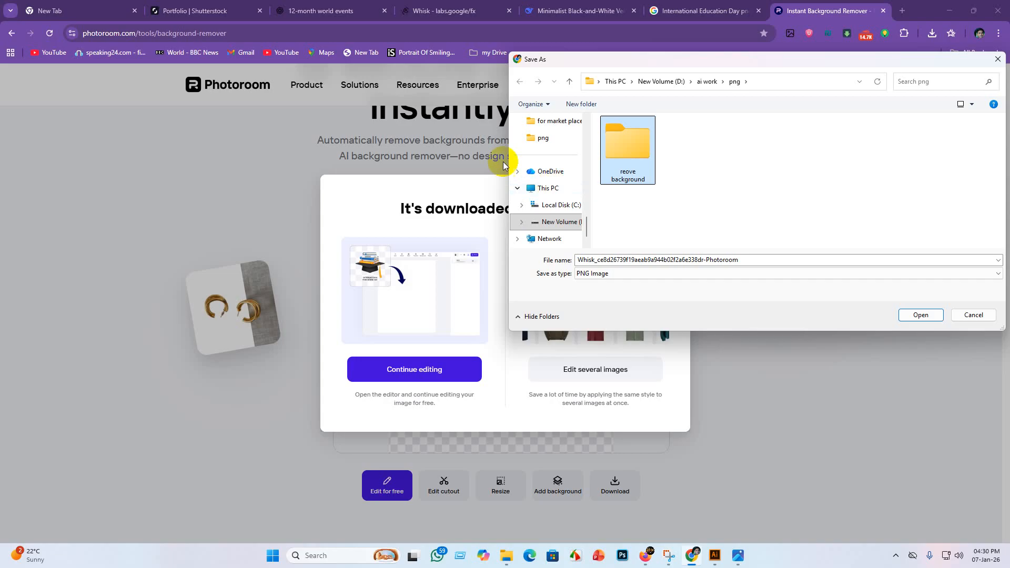
# Step: Save the transparent PNG into the reove background folder and dismiss Photoroom's download dialog
pyautogui.click(639, 162)
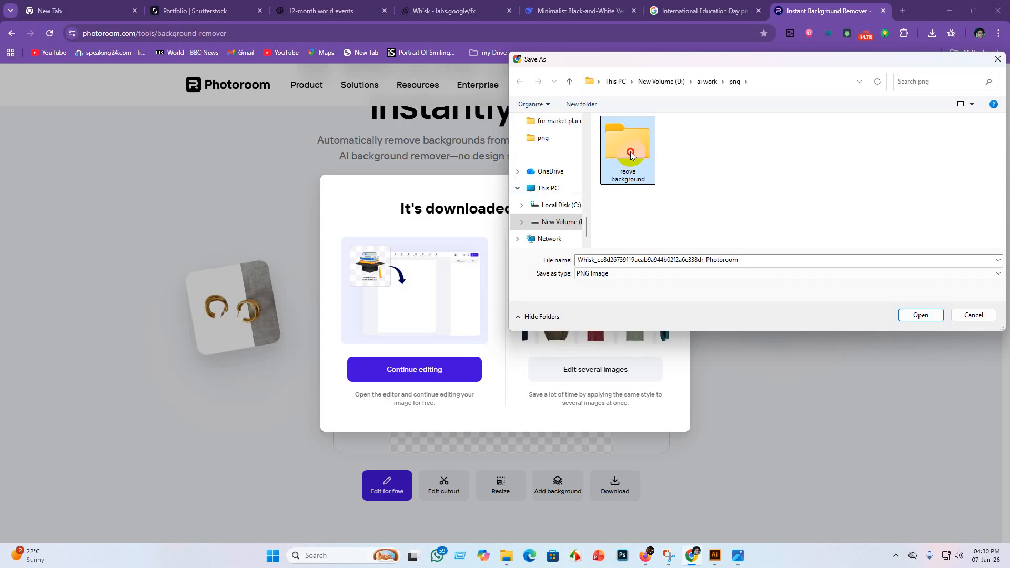
pyautogui.doubleClick(630, 154)
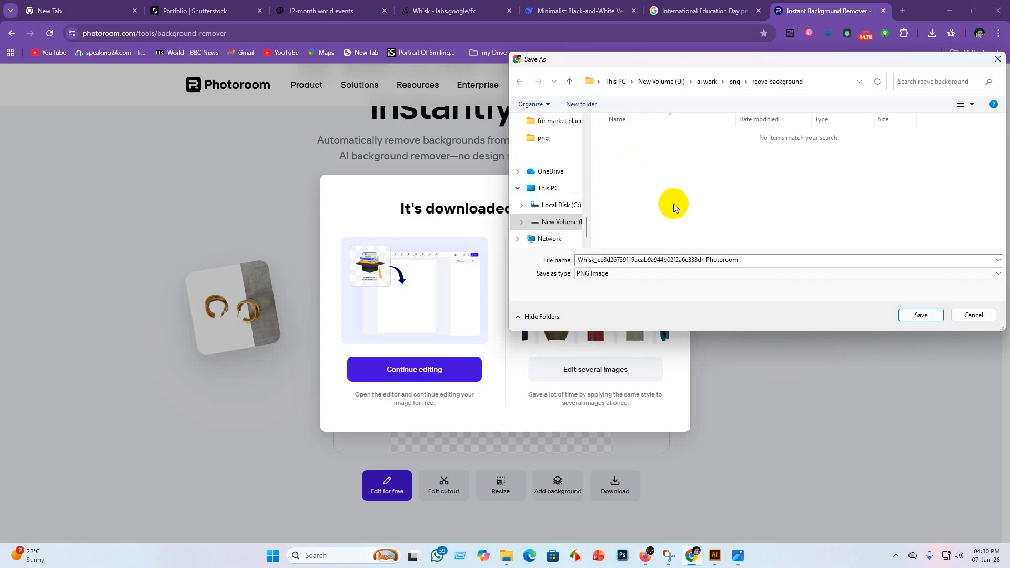
pyautogui.click(915, 313)
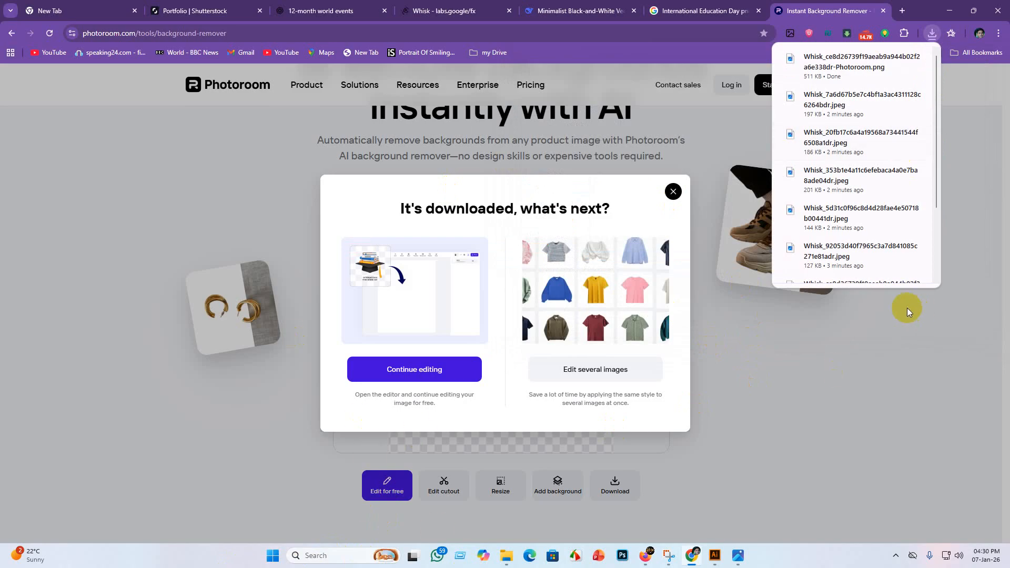
pyautogui.click(673, 191)
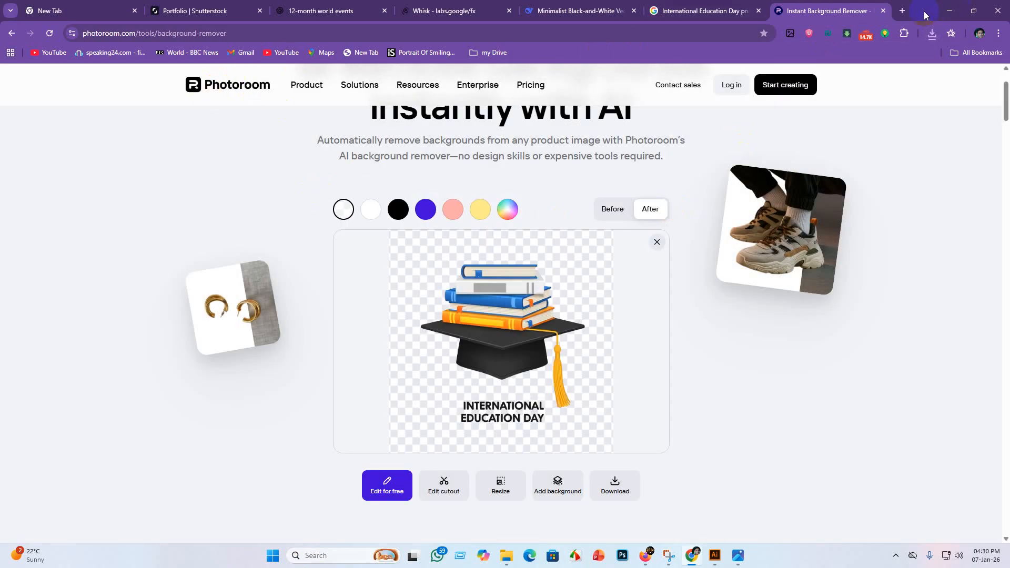
# Step: Minimise the browser, Illustrator and the image viewer to reach the desktop
pyautogui.click(945, 11)
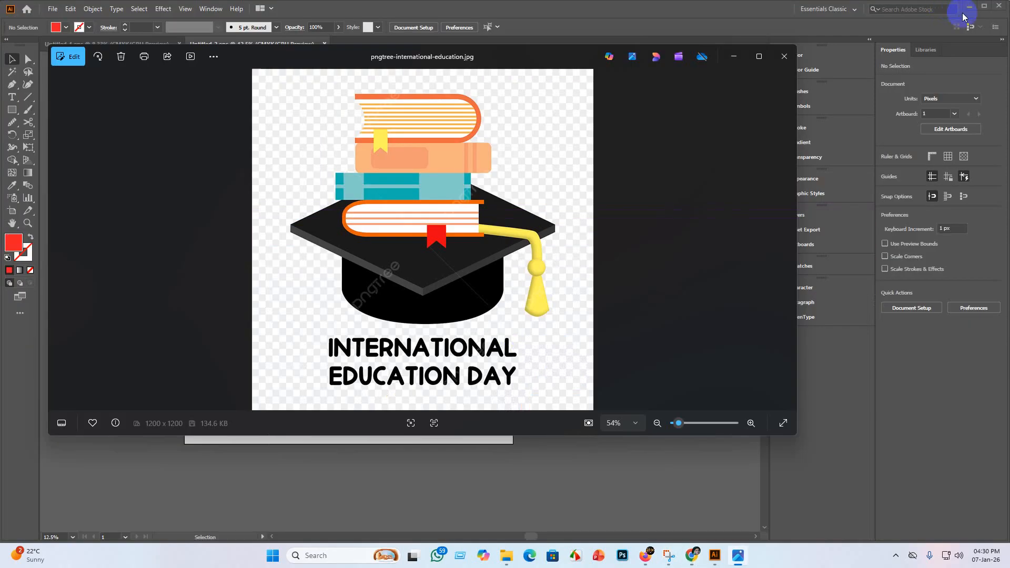
pyautogui.click(972, 12)
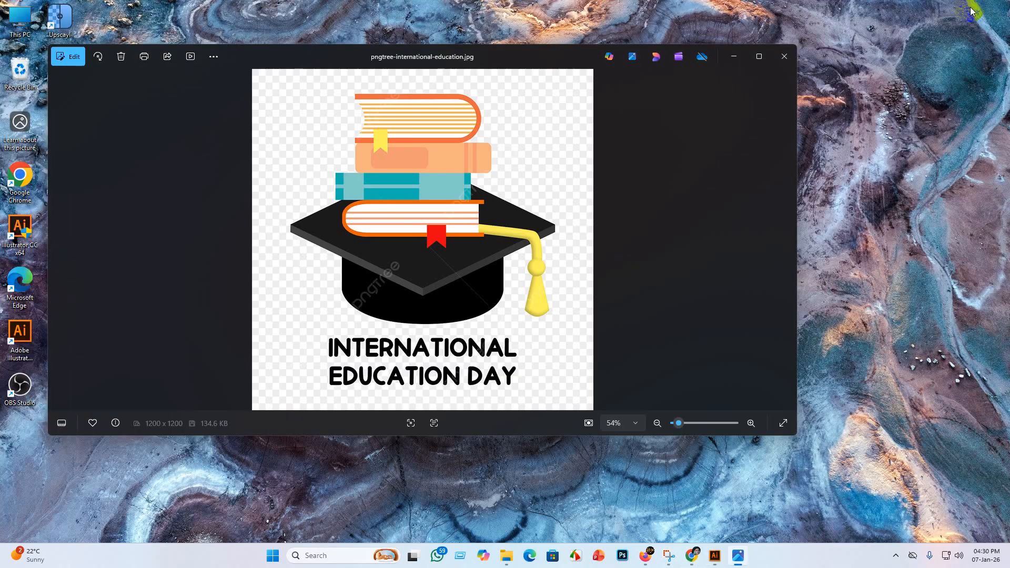
pyautogui.click(734, 55)
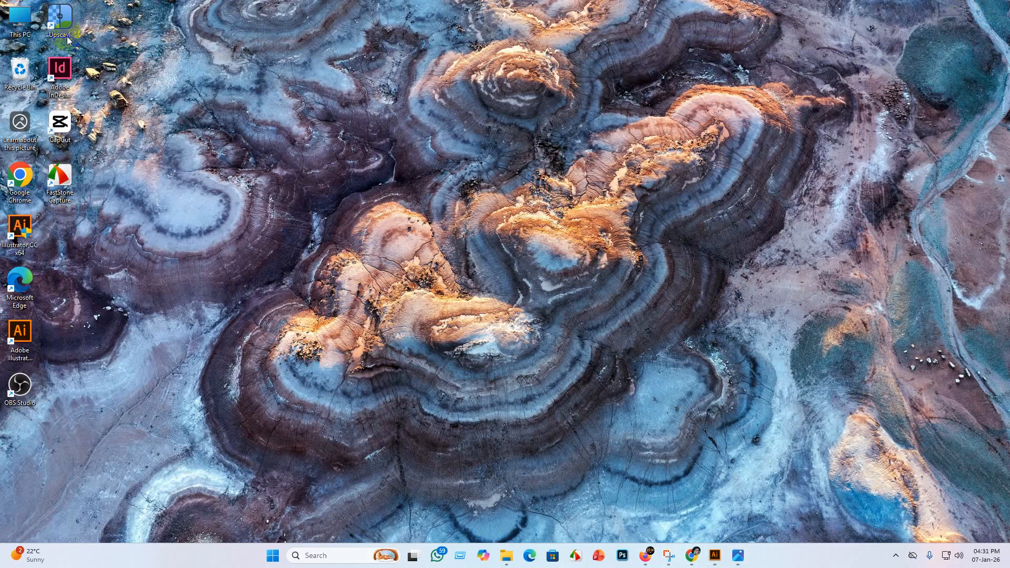
# Step: Return to the browser and search Google for "upscale" in a new tab
pyautogui.click(693, 557)
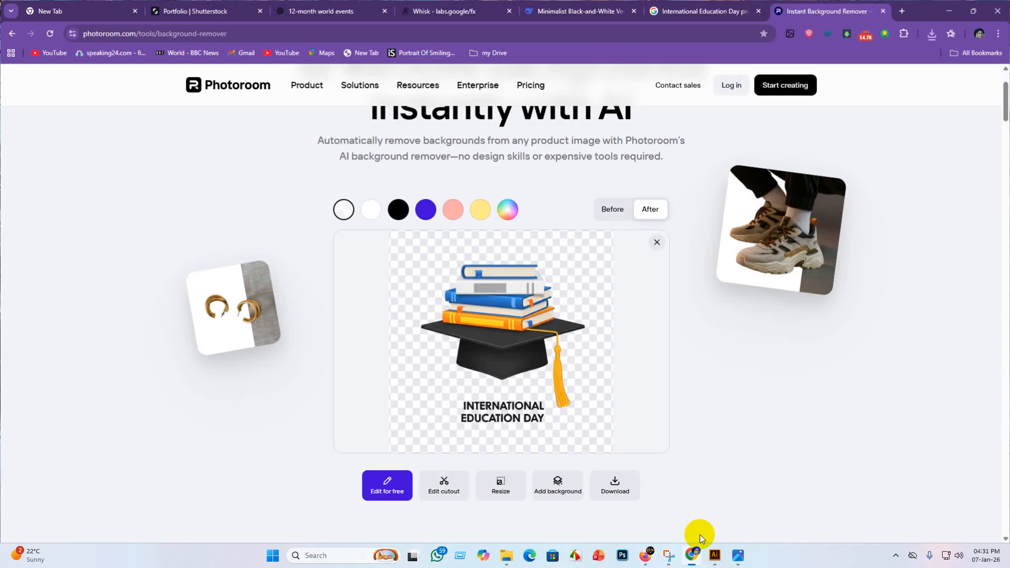
pyautogui.click(901, 12)
pyautogui.click(422, 222)
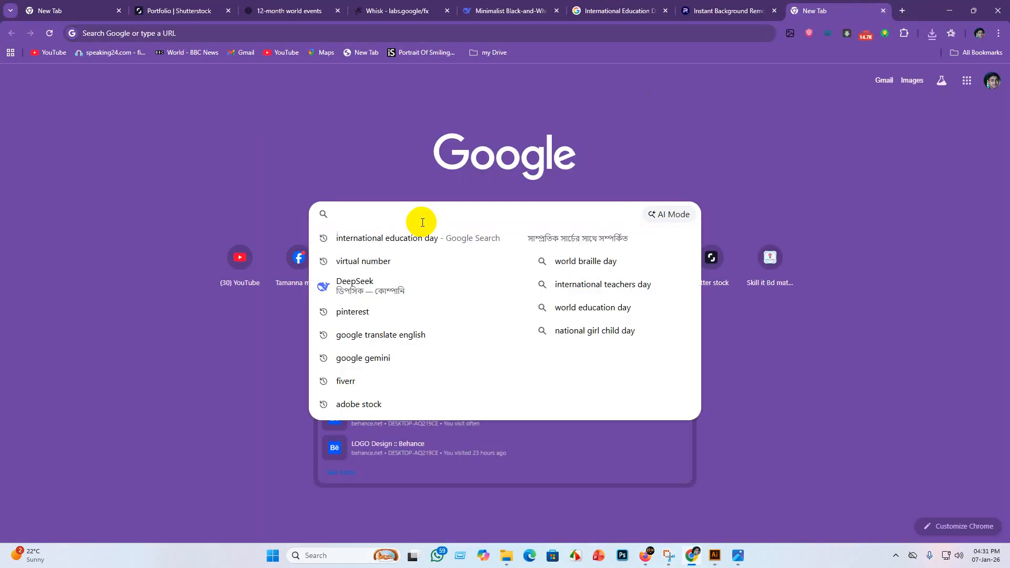
pyautogui.write('upca')
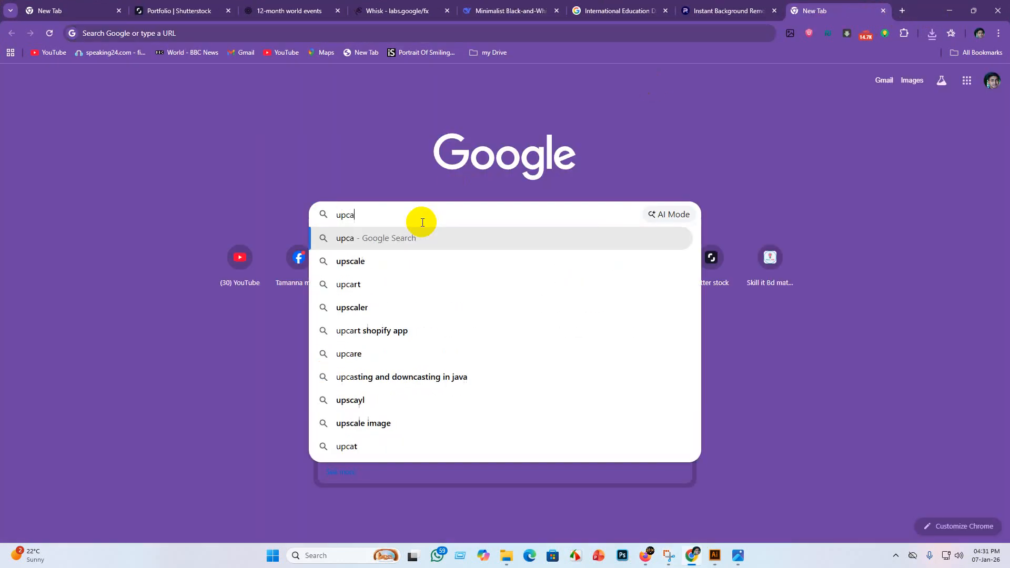
pyautogui.click(396, 268)
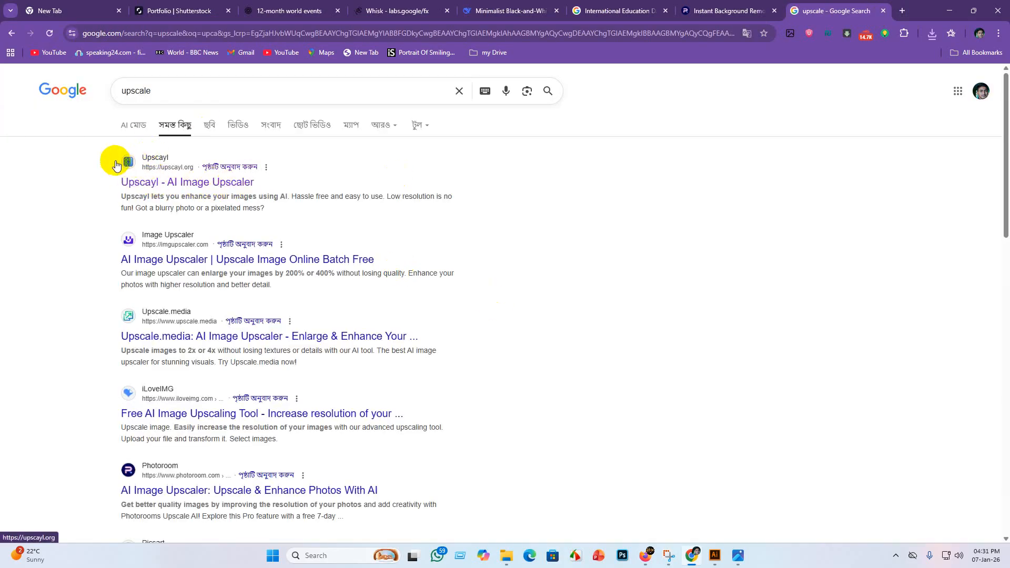
# Step: Minimise the browser, launch Upscayl from the desktop and maximise its window
pyautogui.click(949, 10)
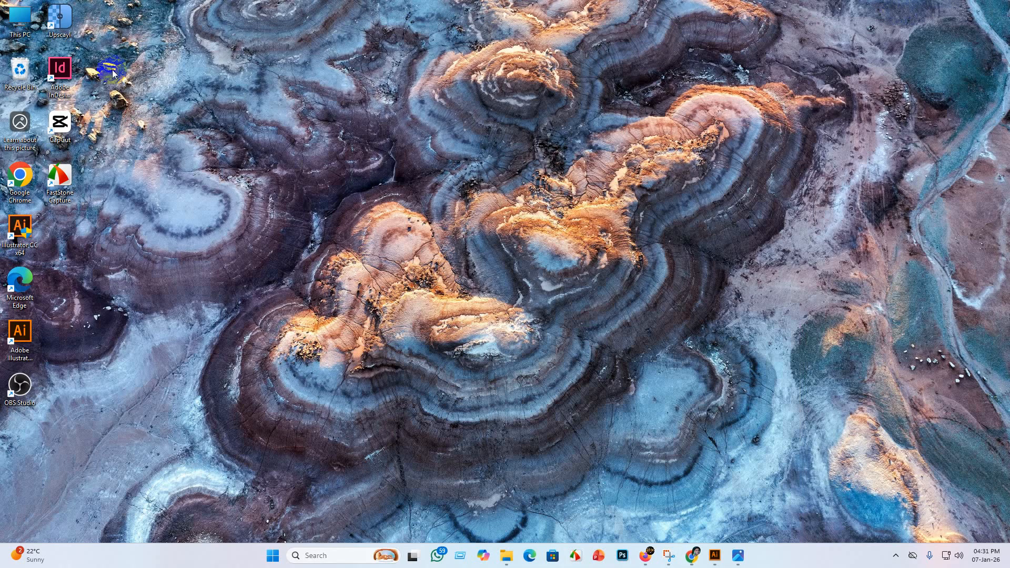
pyautogui.doubleClick(70, 20)
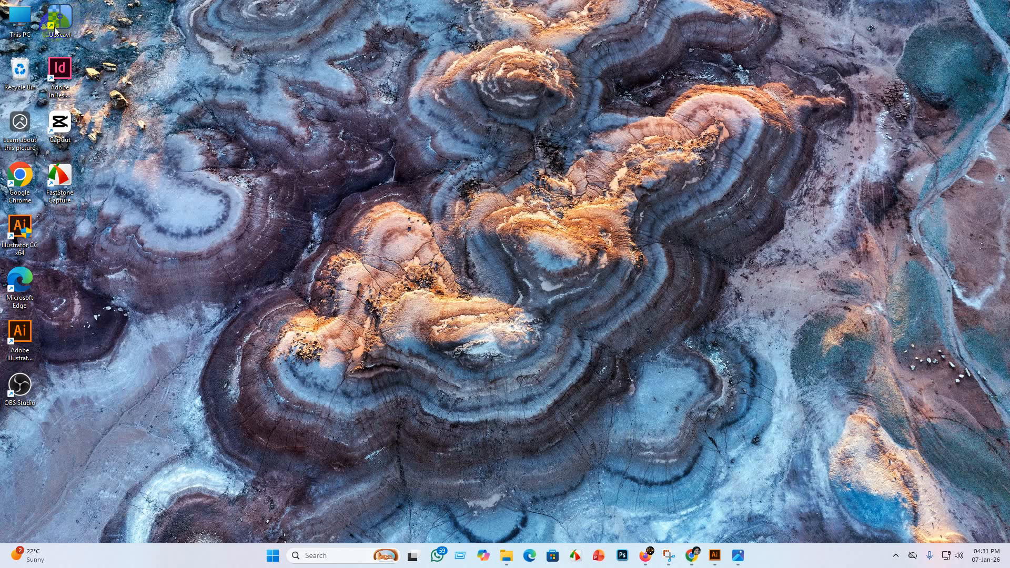
pyautogui.click(855, 563)
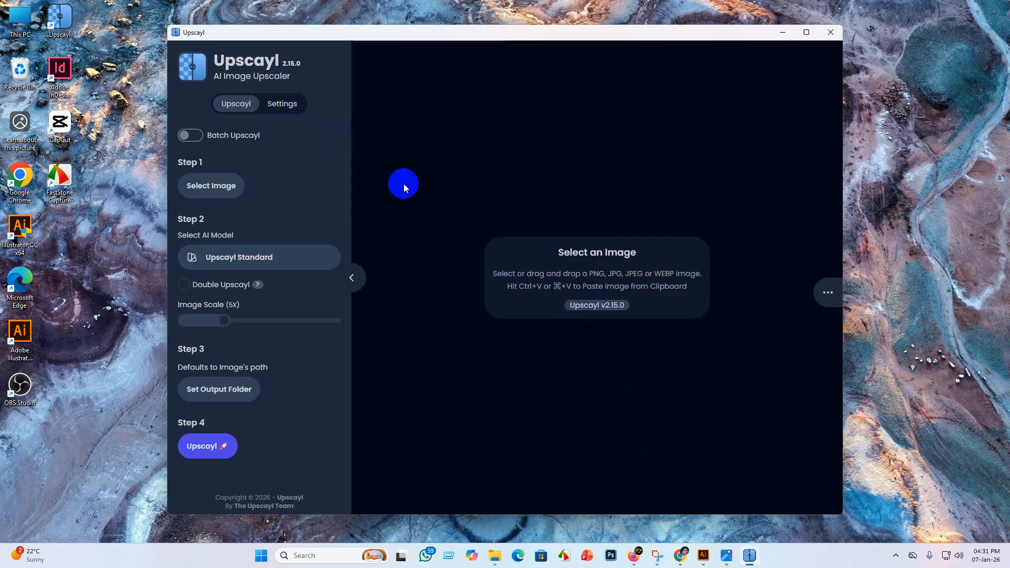
pyautogui.click(804, 32)
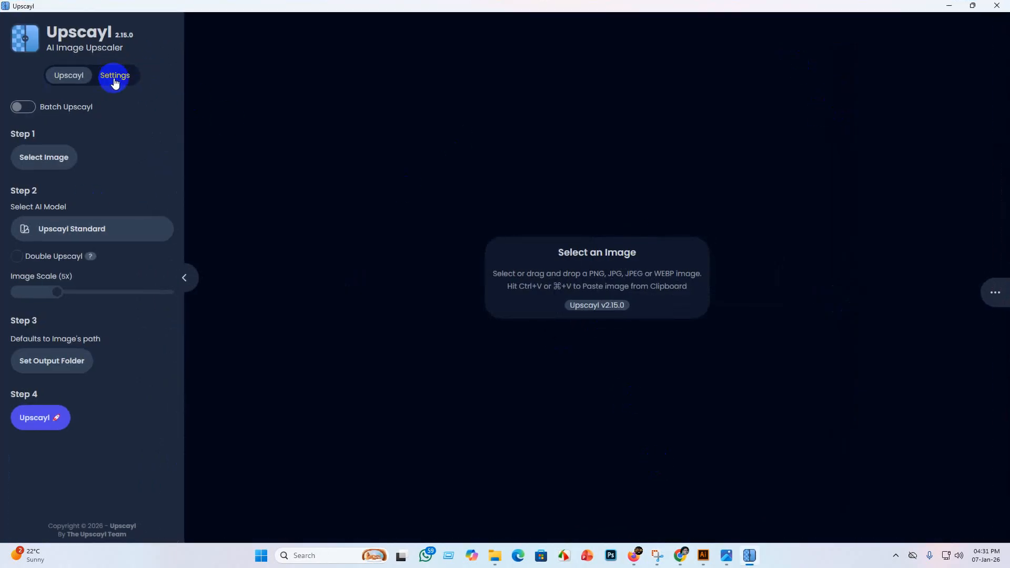
# Step: Check the output image format in Upscayl's settings and return to the upscaling options
pyautogui.click(115, 79)
pyautogui.scroll(-1, 37, 476)
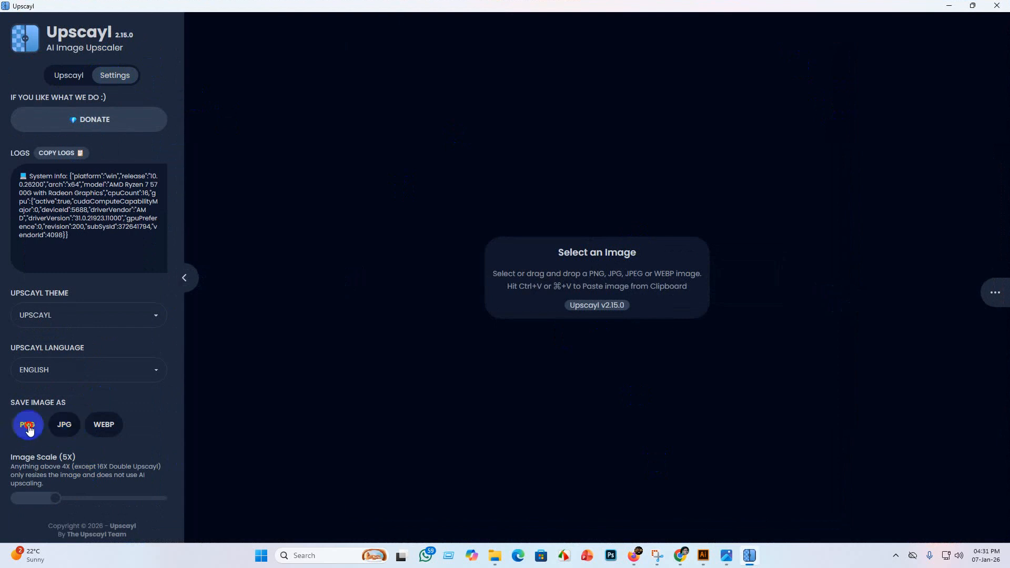
pyautogui.click(71, 77)
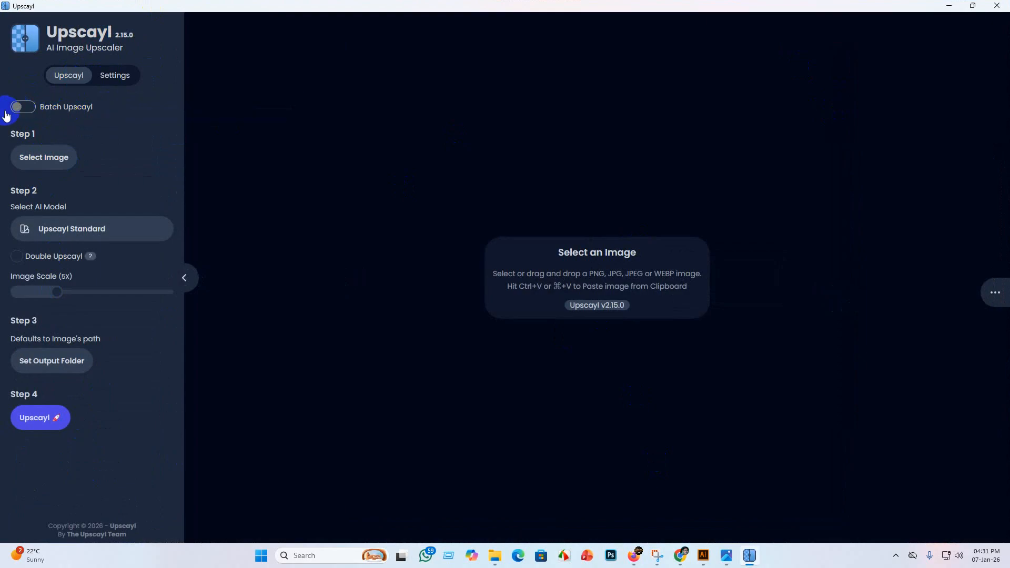
# Step: Load Whisk_ce8d26739f19aeab9a944b02f2a6e338dr-Photoroom from the reove background folder in ai work's png folder as the image to upscale
pyautogui.click(44, 159)
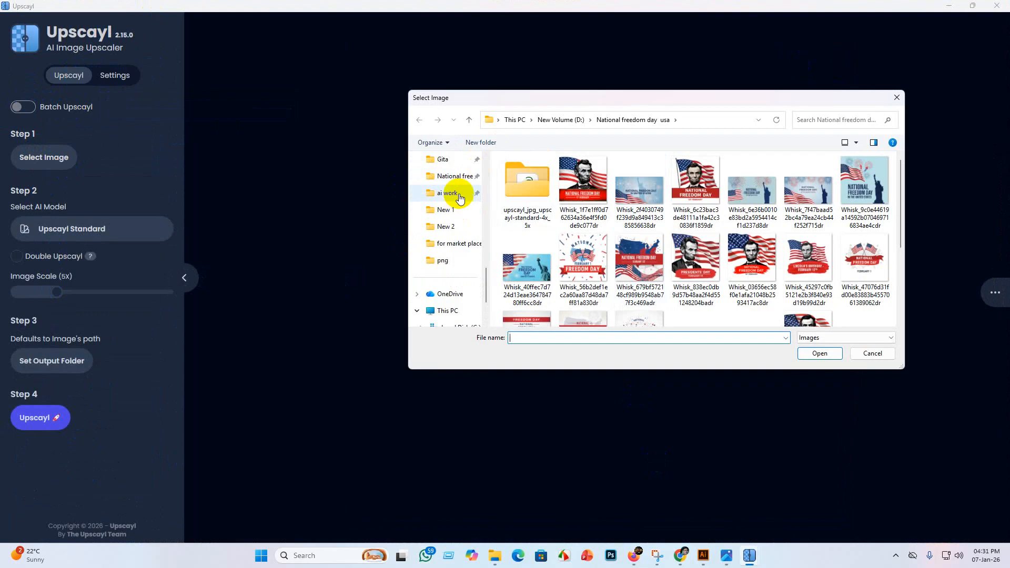
pyautogui.click(459, 196)
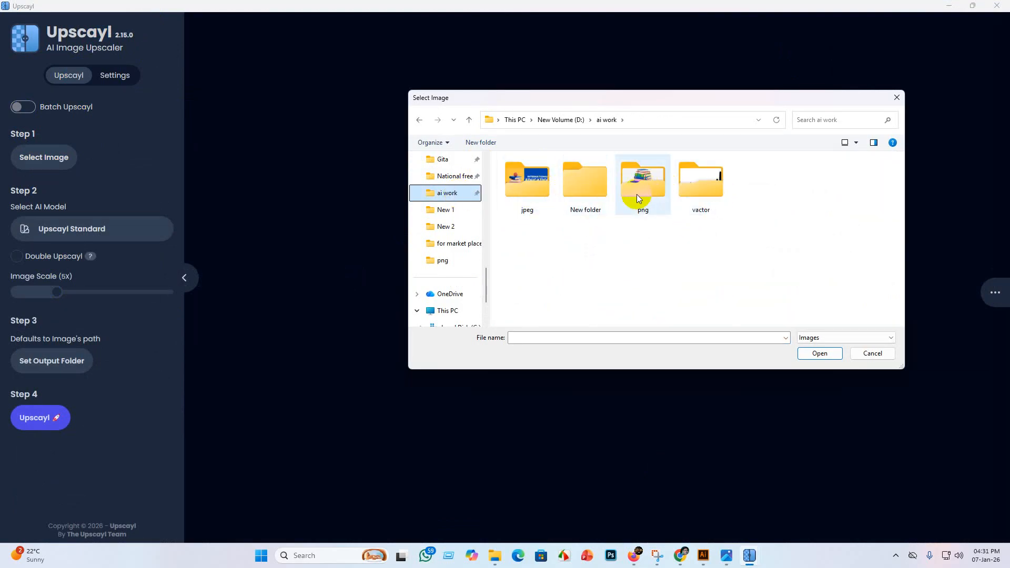
pyautogui.doubleClick(638, 187)
pyautogui.doubleClick(534, 178)
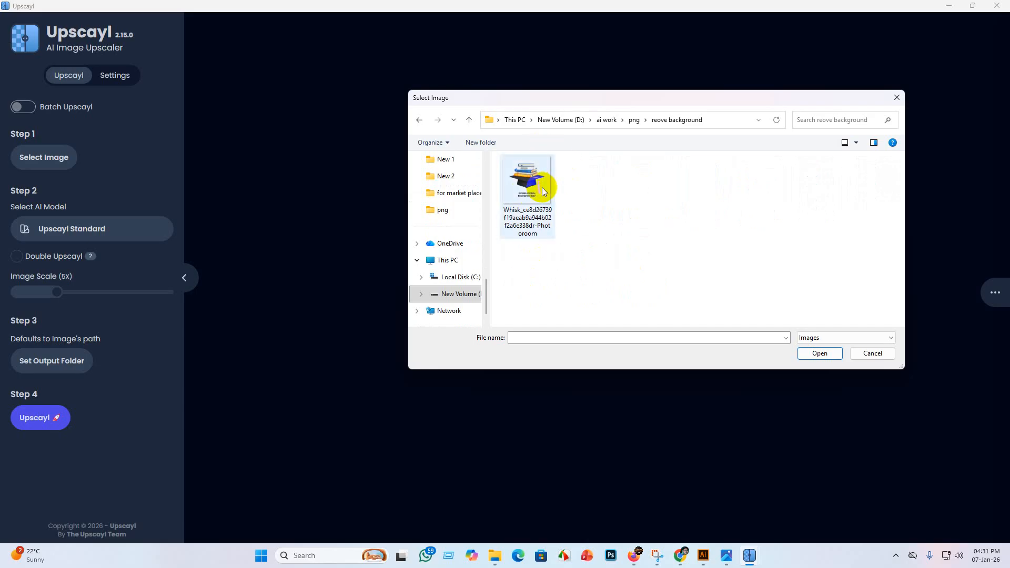
pyautogui.click(543, 191)
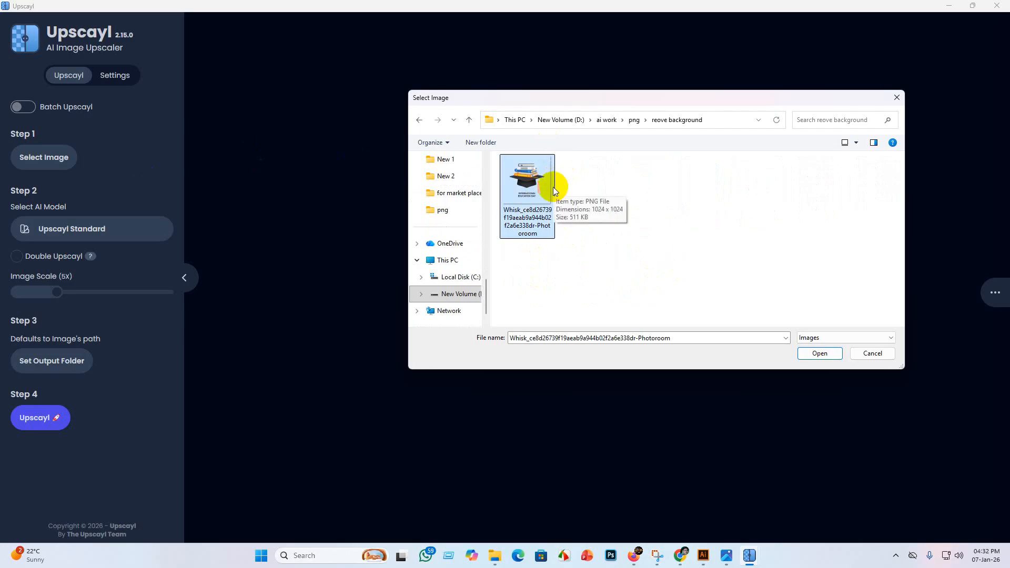
pyautogui.click(826, 353)
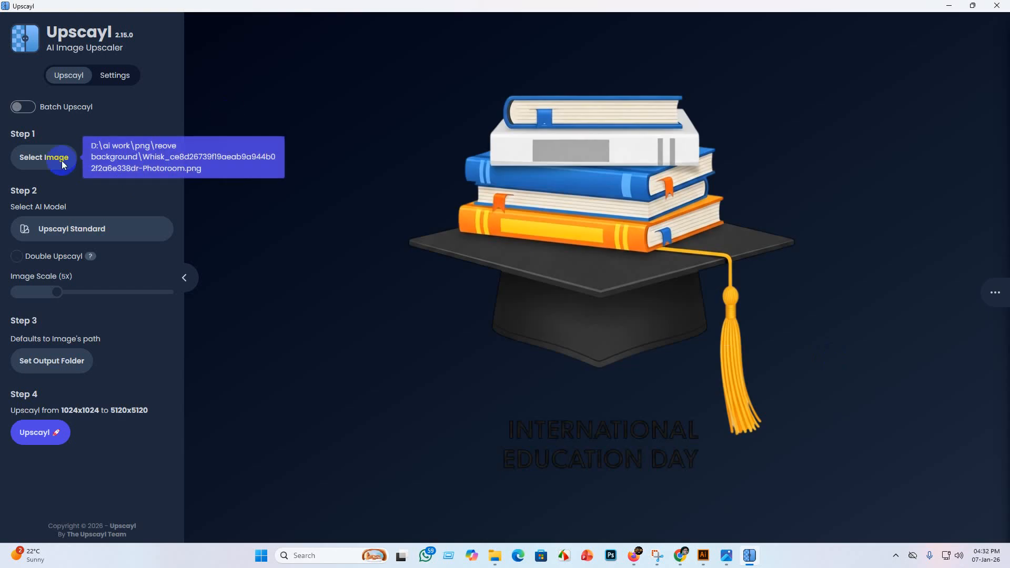
# Step: Set the reove background folder as the output folder and start upscaling the loaded image
pyautogui.click(60, 371)
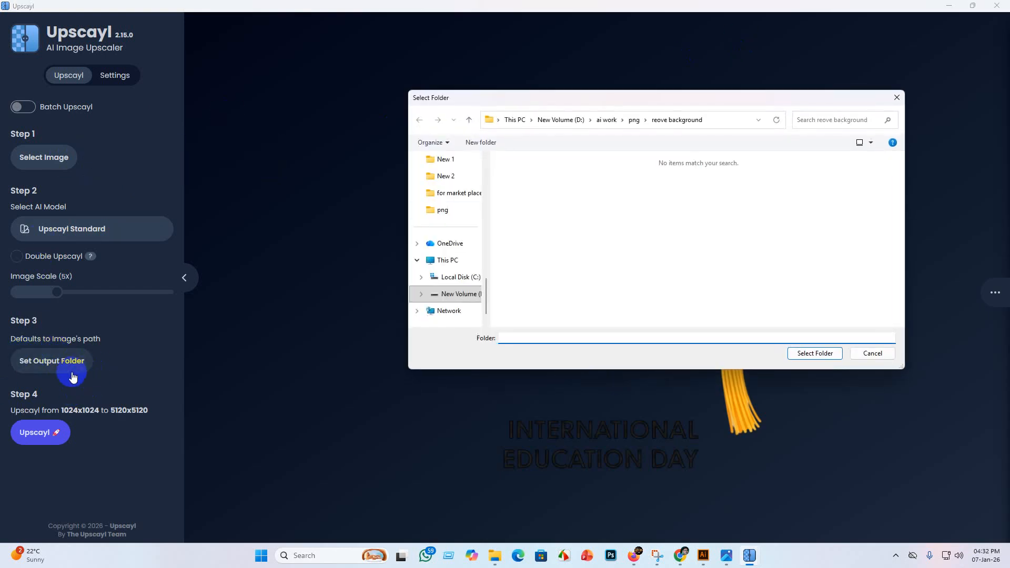
pyautogui.click(693, 124)
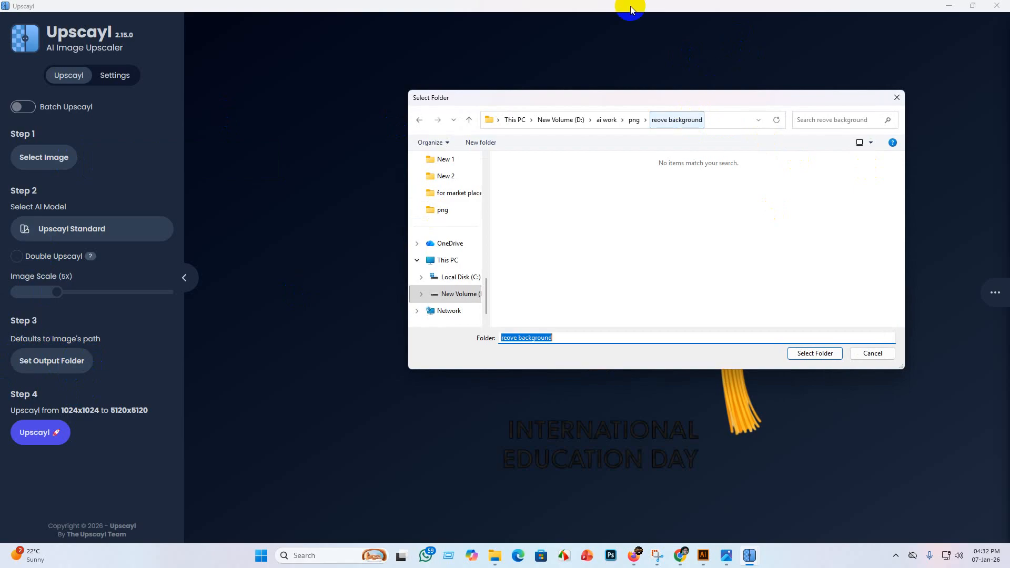
pyautogui.click(805, 352)
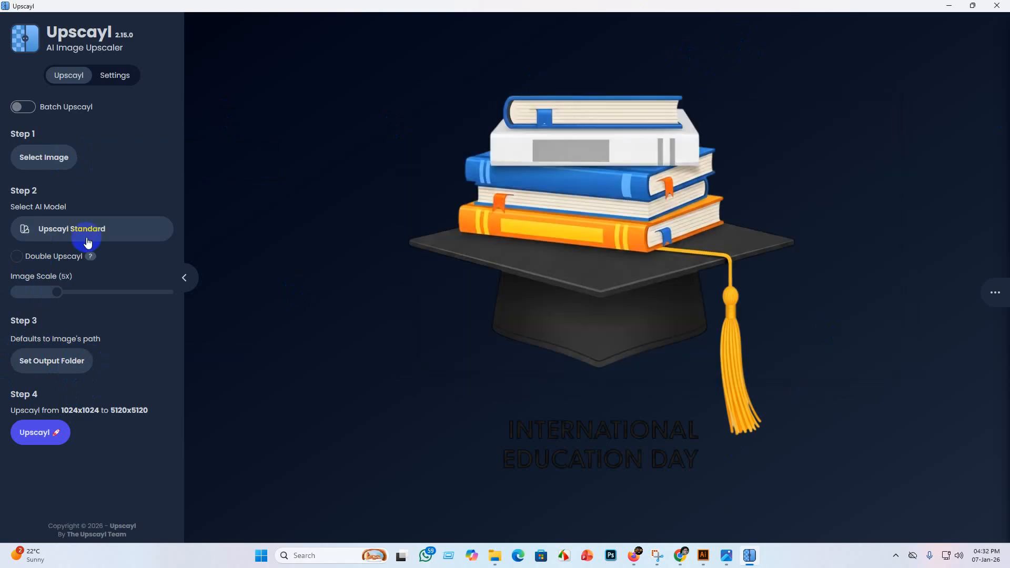
pyautogui.click(39, 438)
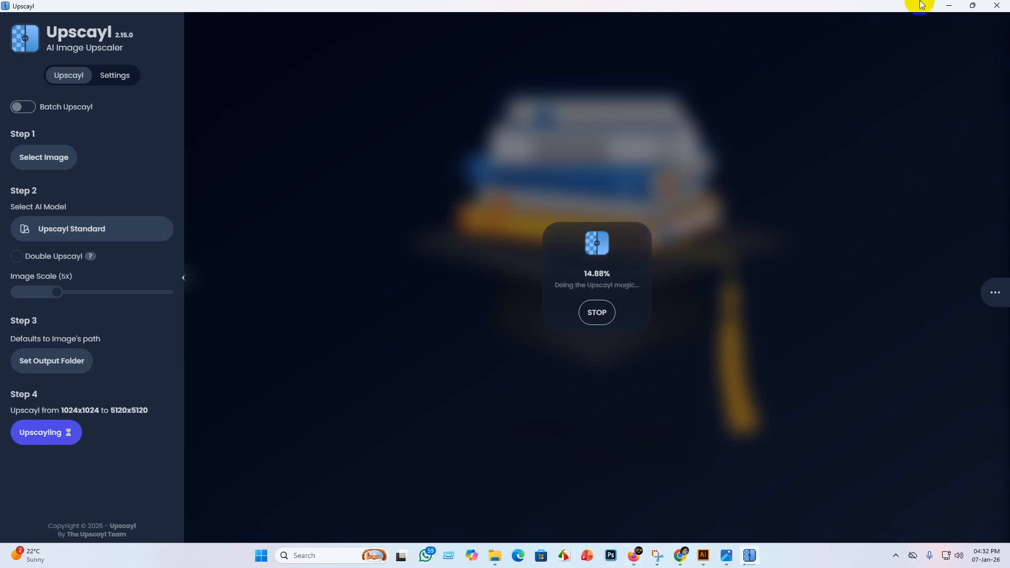
# Step: Minimise Upscayl, switch to the Whisk project in Chrome, check the subject image's description and clear that image from Subject
pyautogui.click(949, 7)
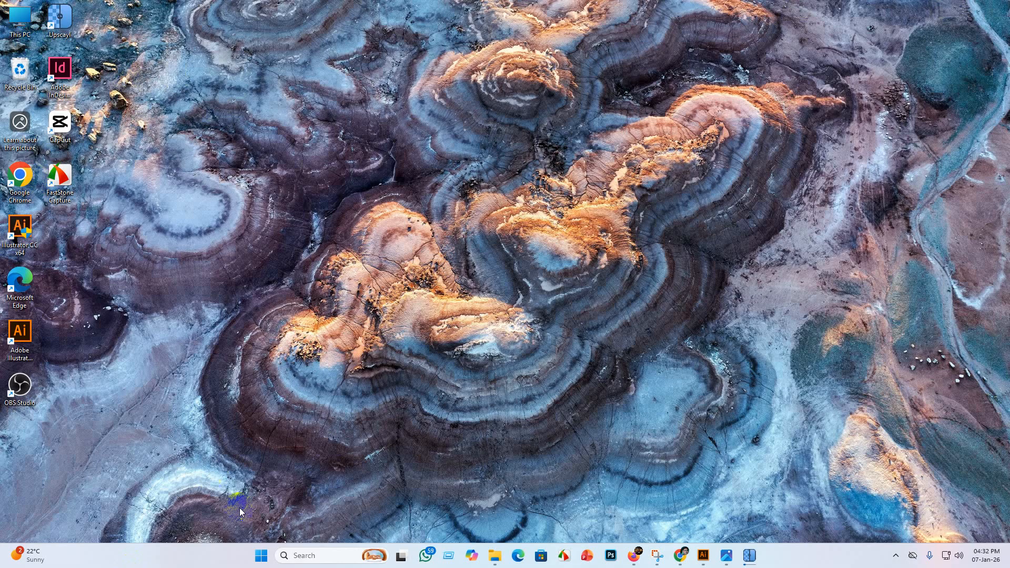
pyautogui.click(681, 559)
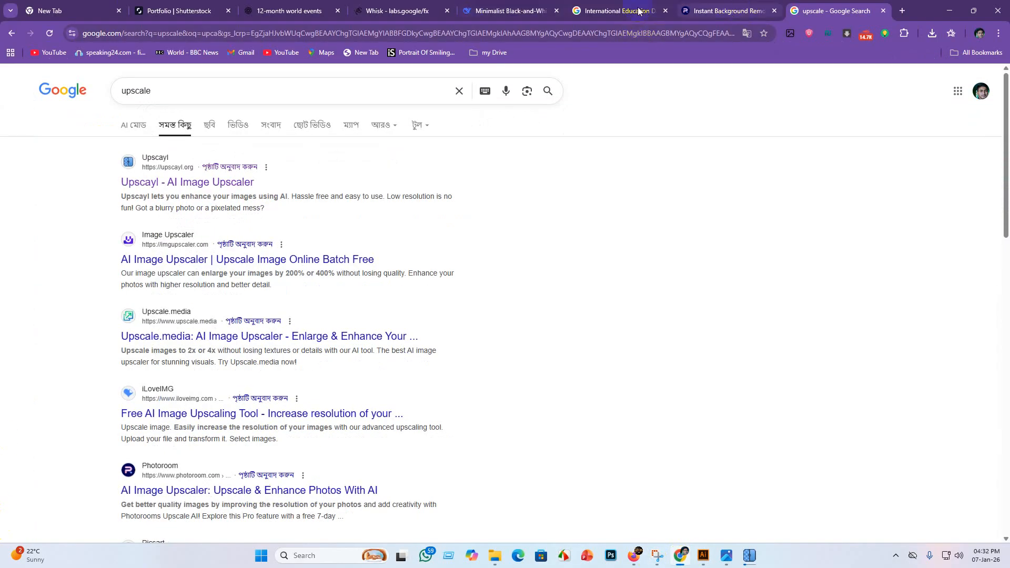
pyautogui.click(395, 10)
pyautogui.moveTo(9, 197); pyautogui.dragTo(97, 190)
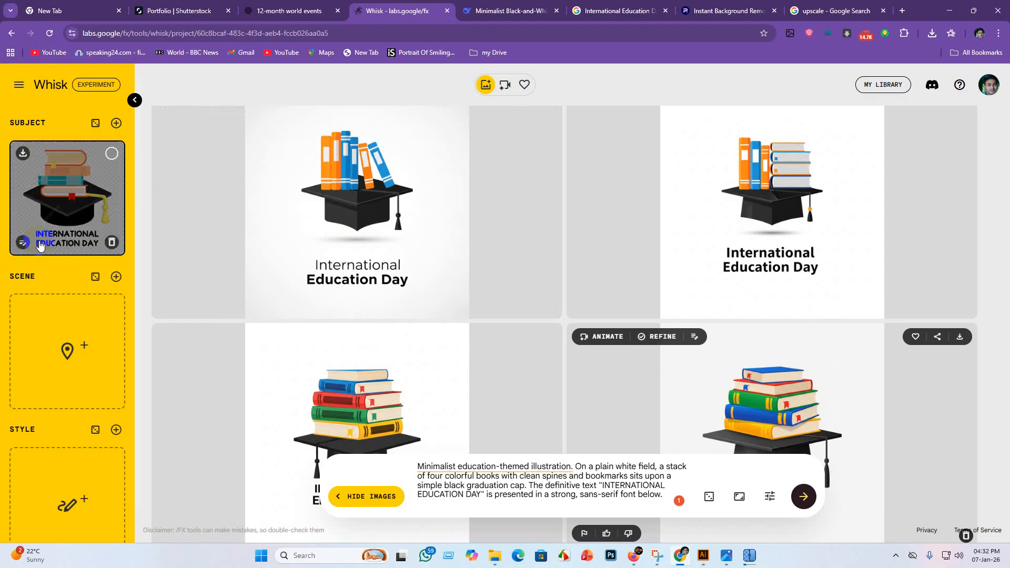
pyautogui.click(23, 242)
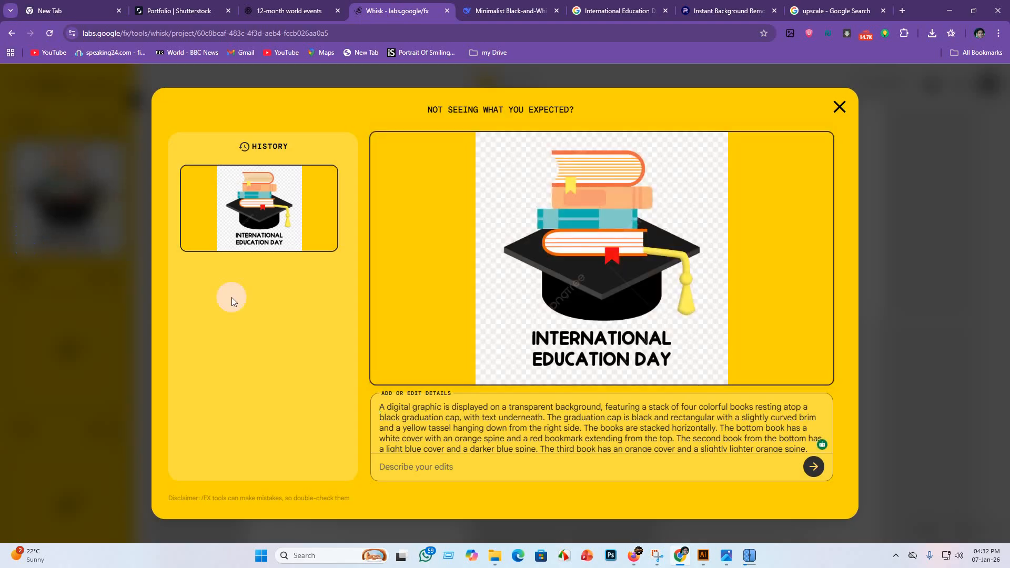
pyautogui.click(645, 291)
pyautogui.click(840, 107)
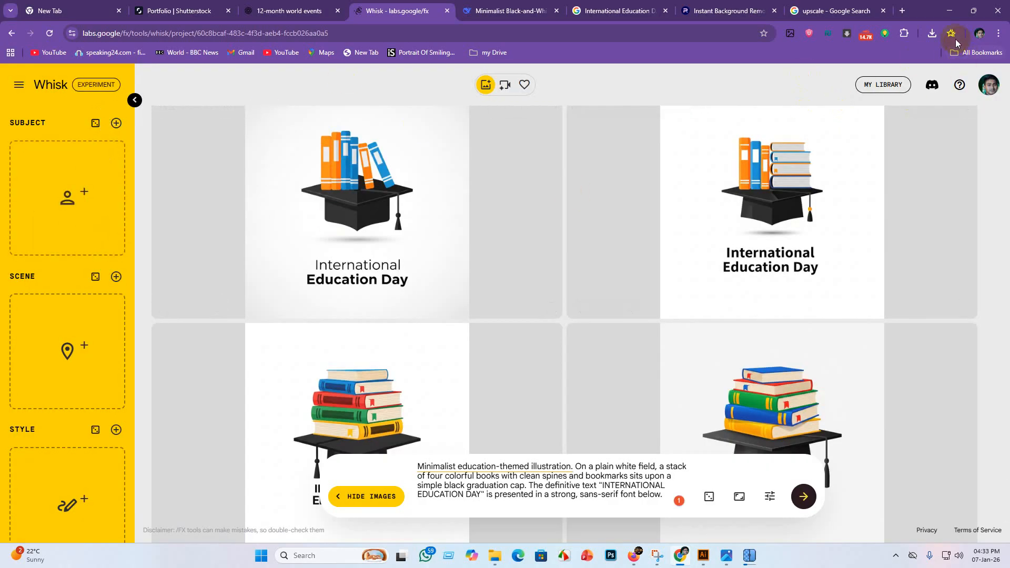
# Step: Add the recently downloaded Whisk_ce8d26739f19aeab9a944b02f2a6e338dr-Photoroom.png as the Subject image in Whisk
pyautogui.click(931, 35)
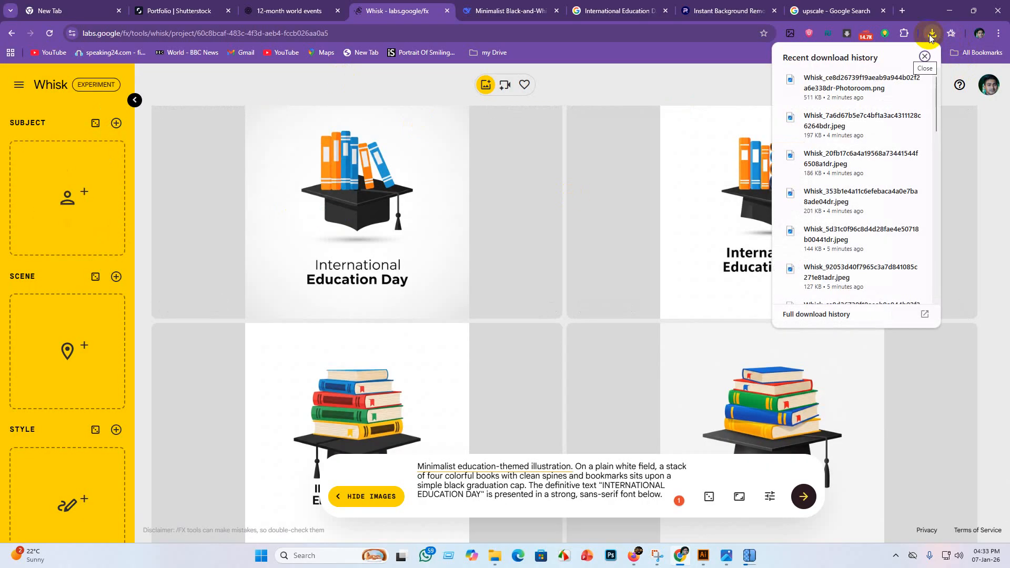
pyautogui.click(861, 84)
pyautogui.moveTo(417, 254); pyautogui.dragTo(21, 231)
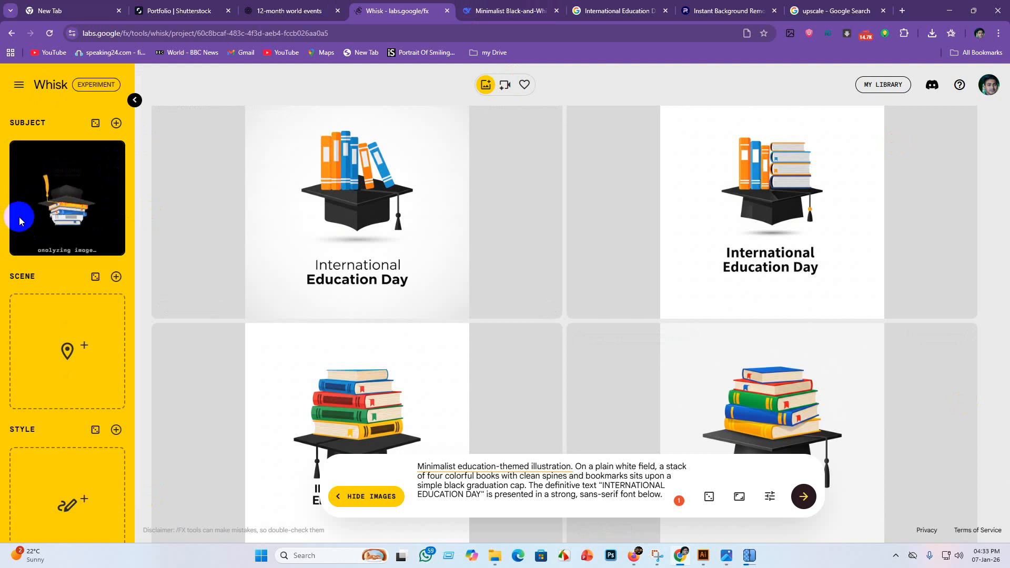
pyautogui.moveTo(78, 304)
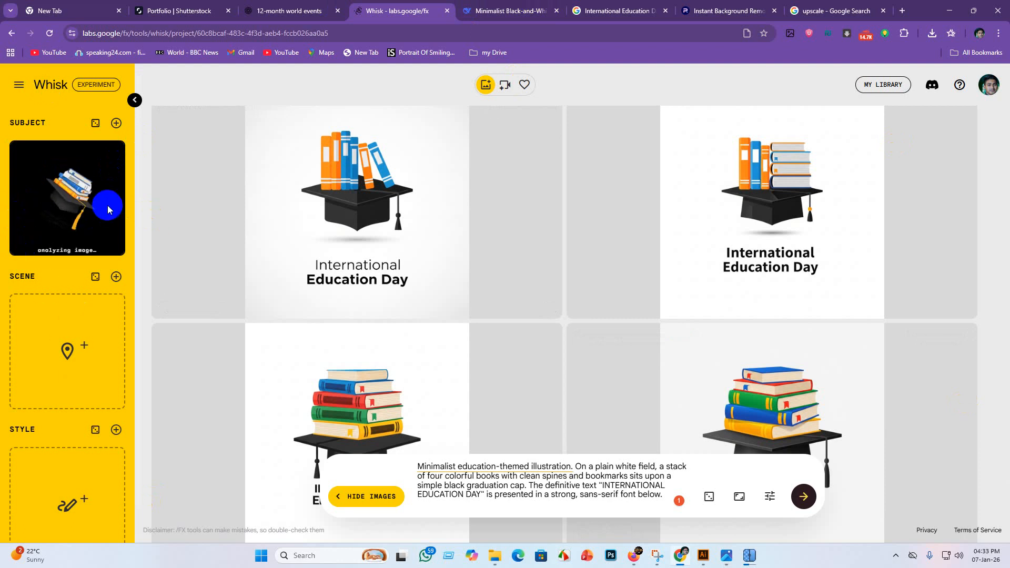
pyautogui.moveTo(107, 210)
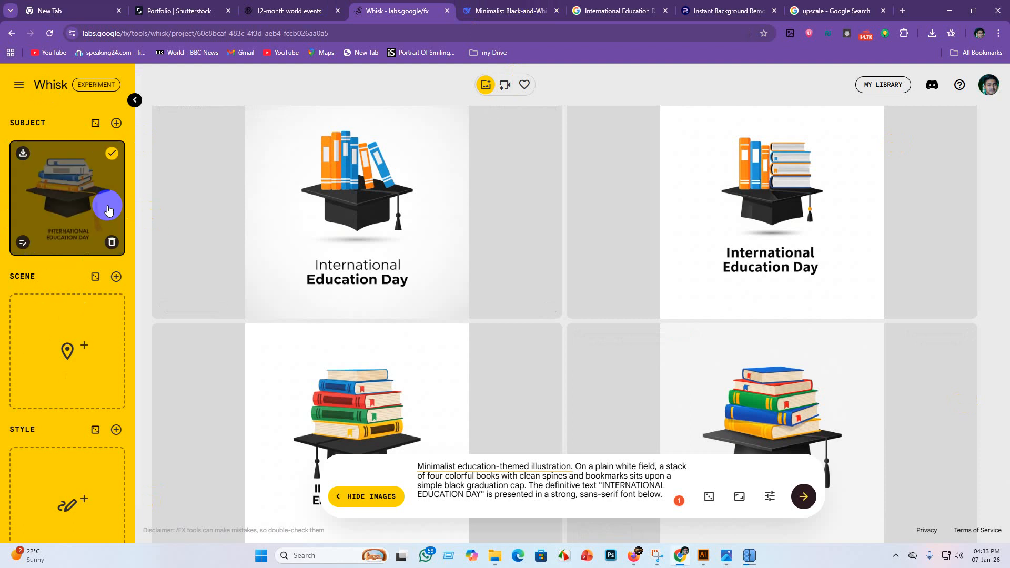
# Step: Deselect the new subject image and copy the full description from its details
pyautogui.click(112, 153)
pyautogui.click(22, 244)
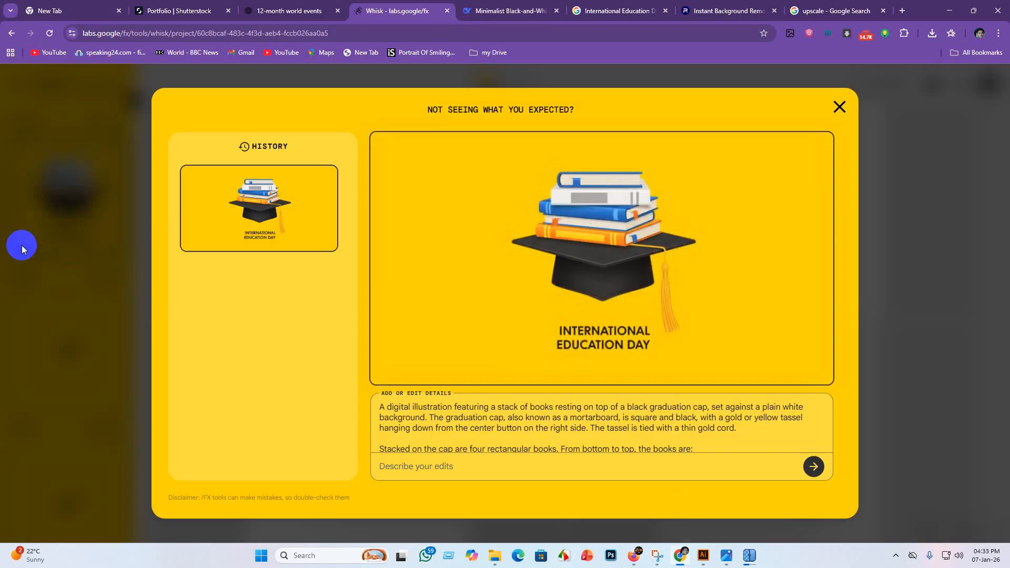
pyautogui.scroll(-3, 578, 416)
pyautogui.moveTo(631, 442); pyautogui.dragTo(283, 363)
pyautogui.click(415, 398)
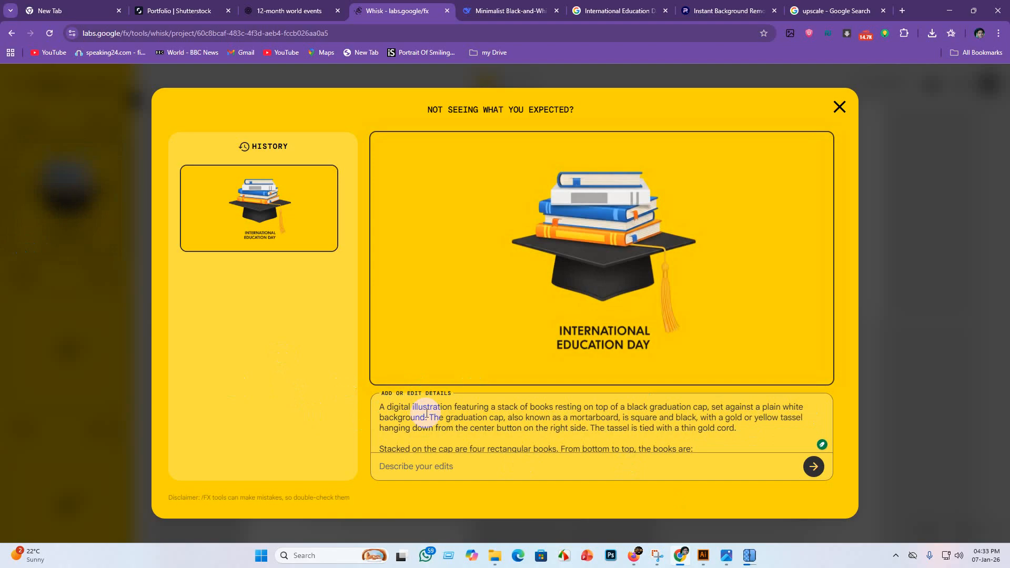
pyautogui.moveTo(381, 414); pyautogui.dragTo(632, 454)
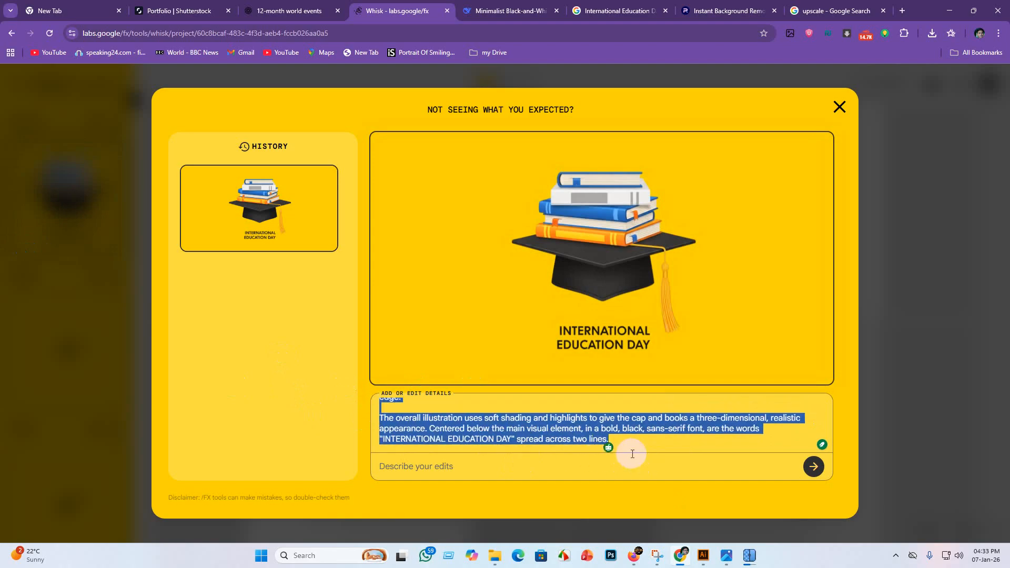
pyautogui.click(840, 106)
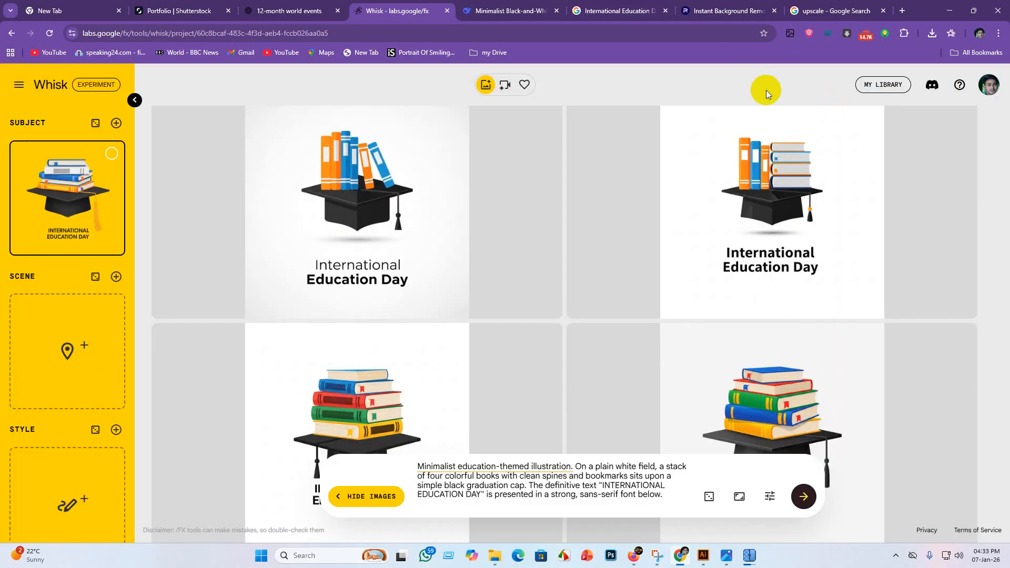
# Step: Open the Black and White Vector chat in ChatGPT and paste the copied image description into the prompt
pyautogui.click(289, 11)
pyautogui.scroll(-7, 432, 499)
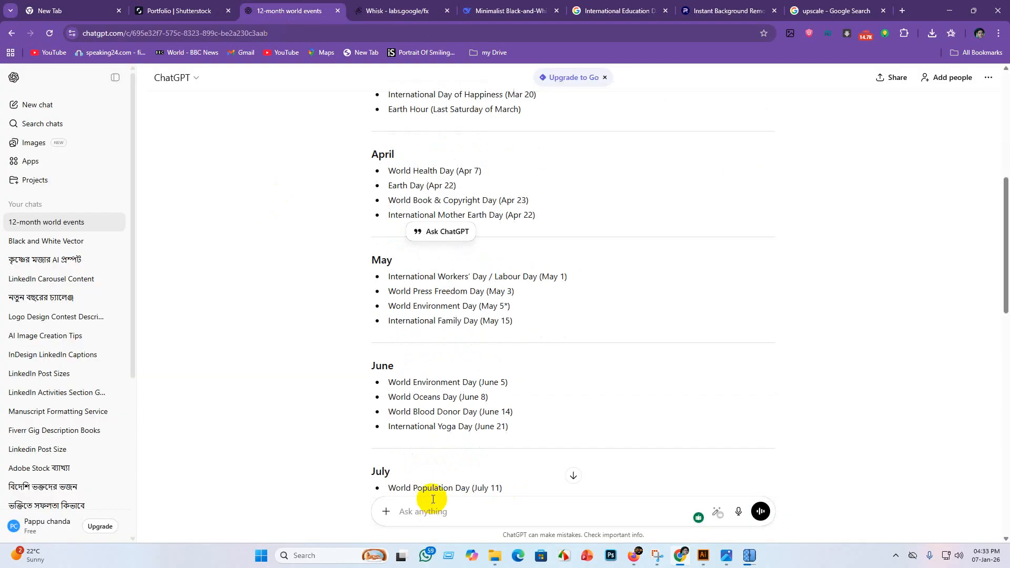
pyautogui.scroll(-10, 432, 498)
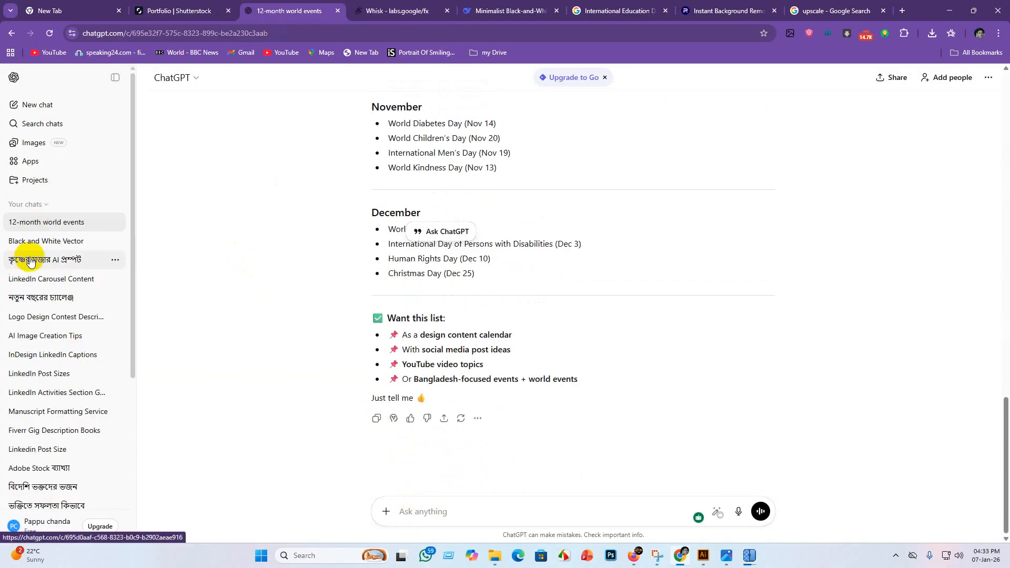
pyautogui.click(34, 241)
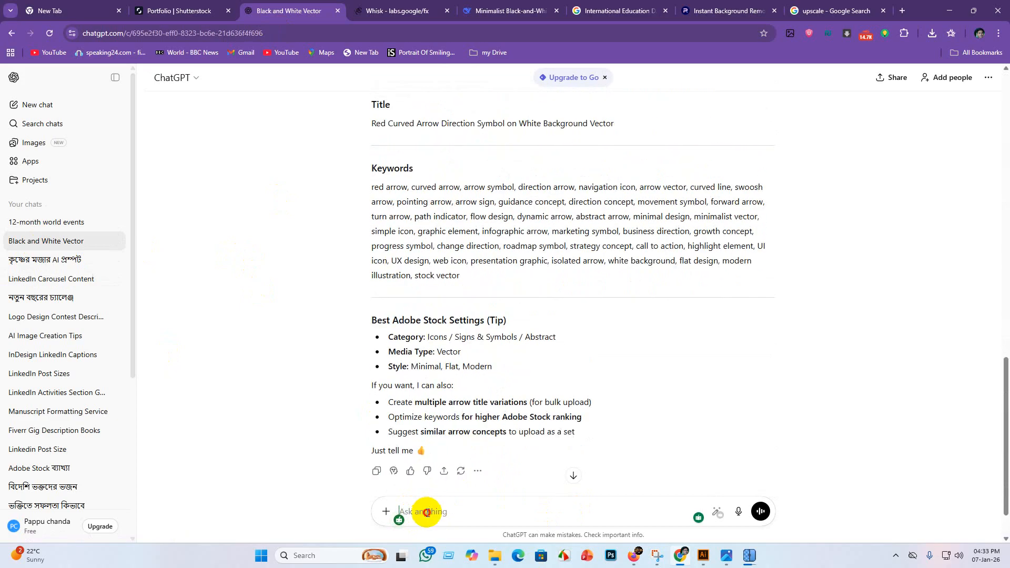
pyautogui.hotkey('ctrl', 'v')
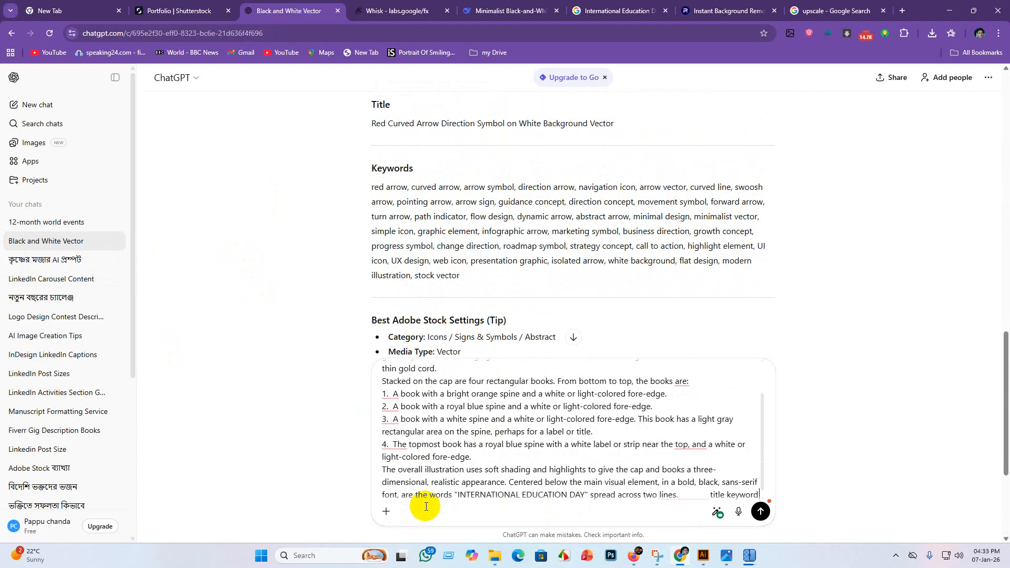
# Step: Complete the prompt with a request for "title keyword for adobe stock market upload" and send it
pyautogui.write('for adobe stock mark')
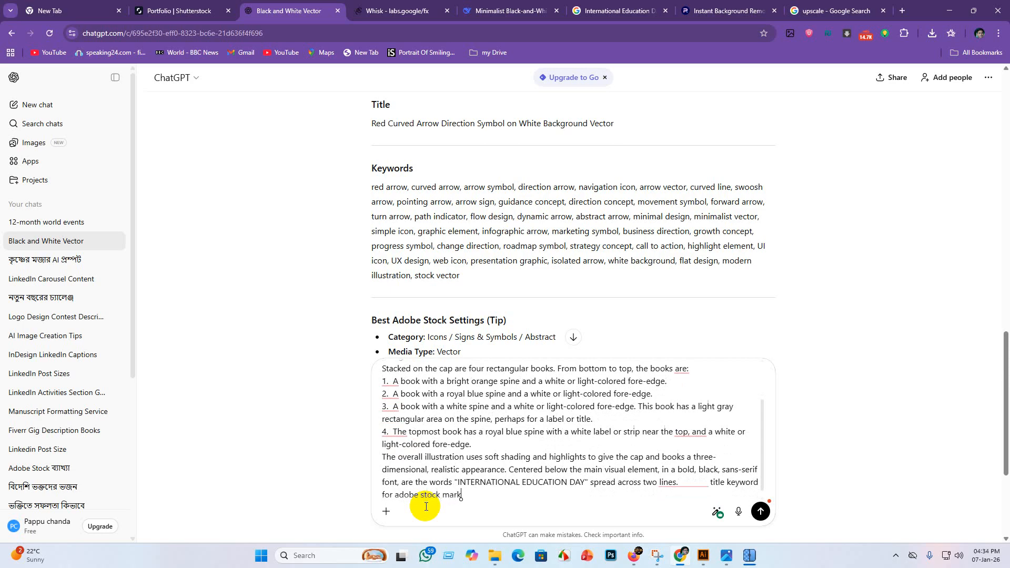
pyautogui.write('upla')
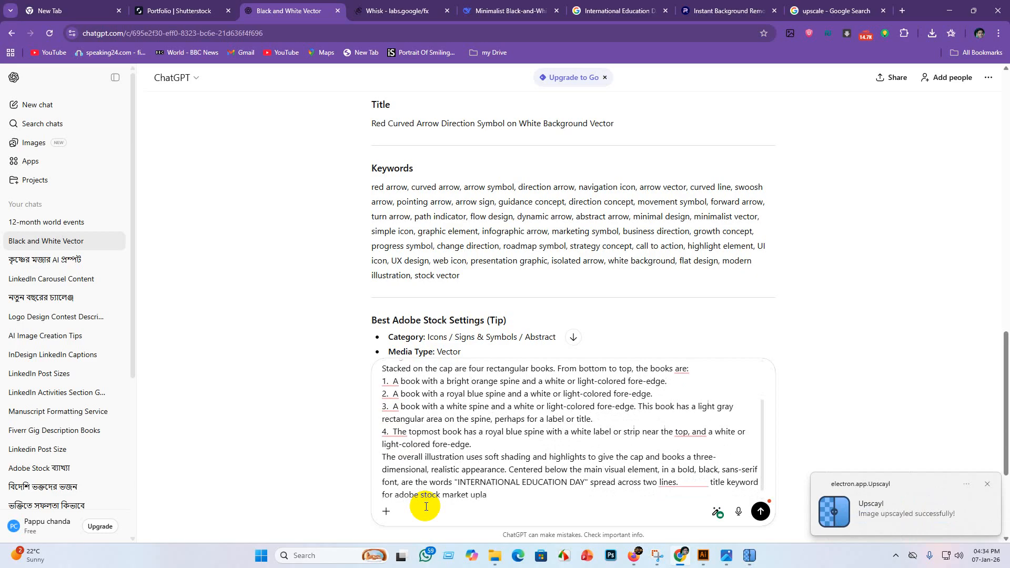
pyautogui.write('d')
pyautogui.press('Return')
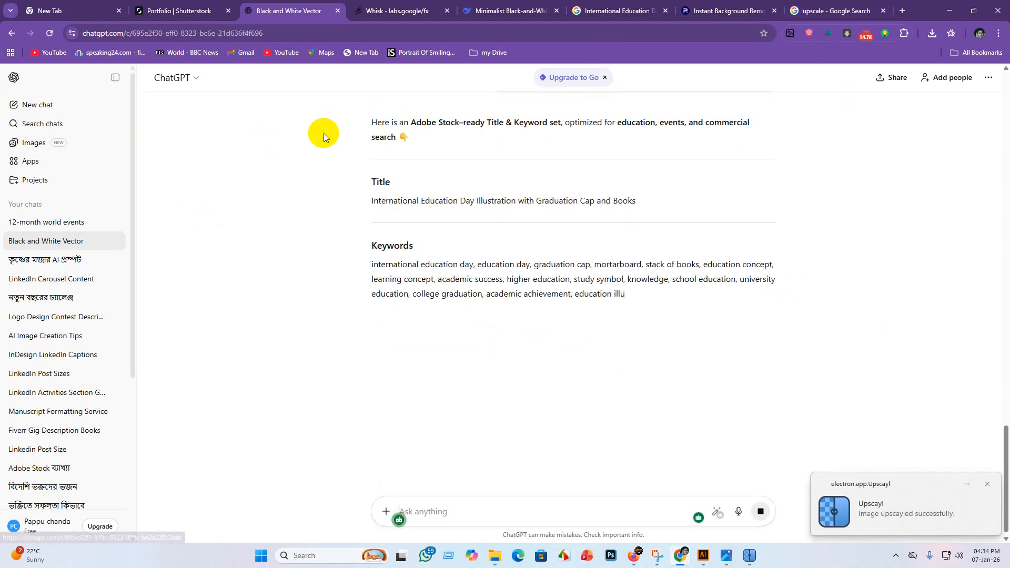
# Step: Copy the generated title from ChatGPT's reply and switch to the Adobe Stock contributor site in Firefox
pyautogui.moveTo(365, 203); pyautogui.dragTo(653, 198)
pyautogui.hotkey('ctrl', 'c')
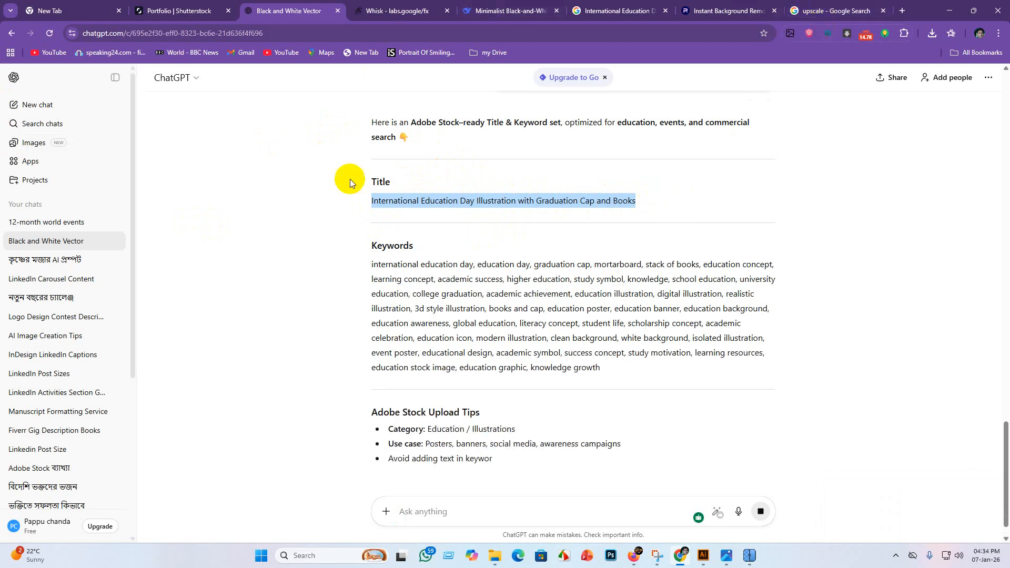
pyautogui.click(171, 12)
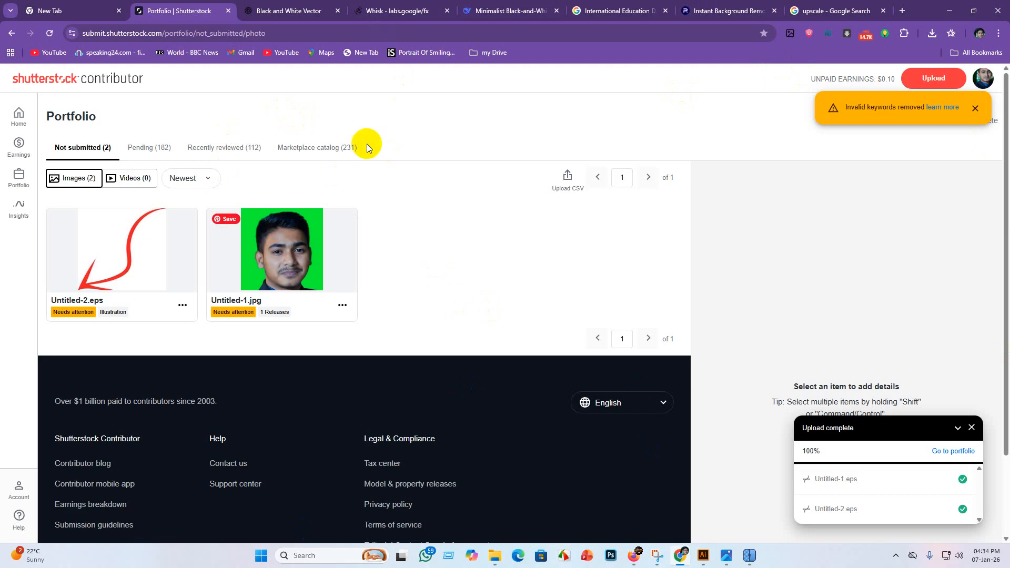
pyautogui.moveTo(679, 559)
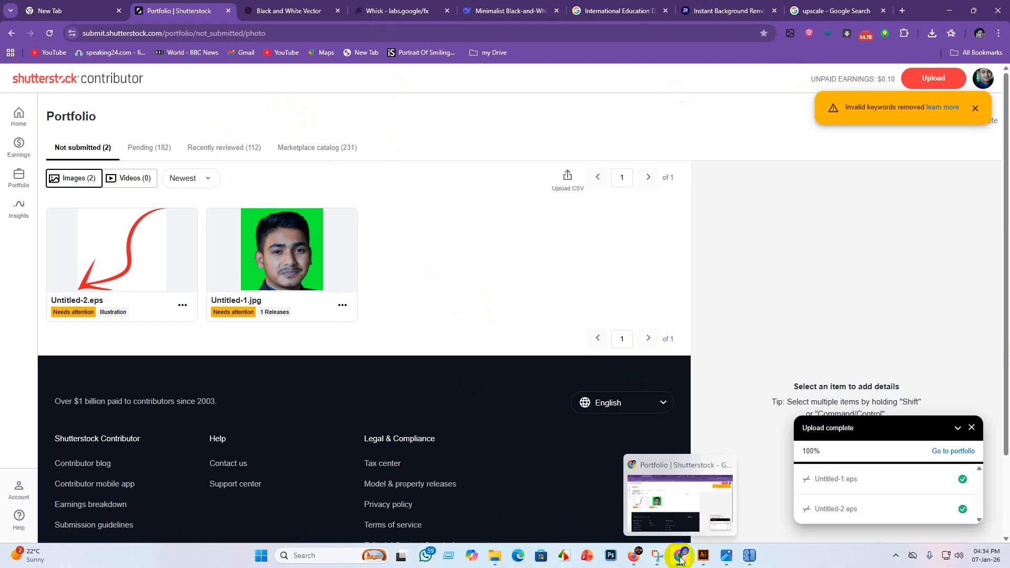
pyautogui.click(680, 559)
pyautogui.click(680, 560)
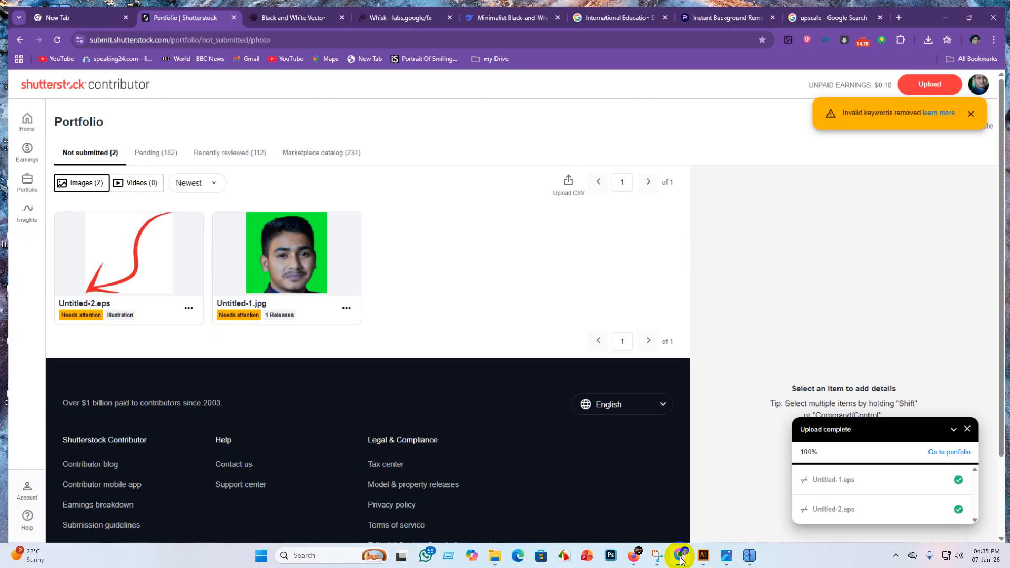
pyautogui.click(633, 557)
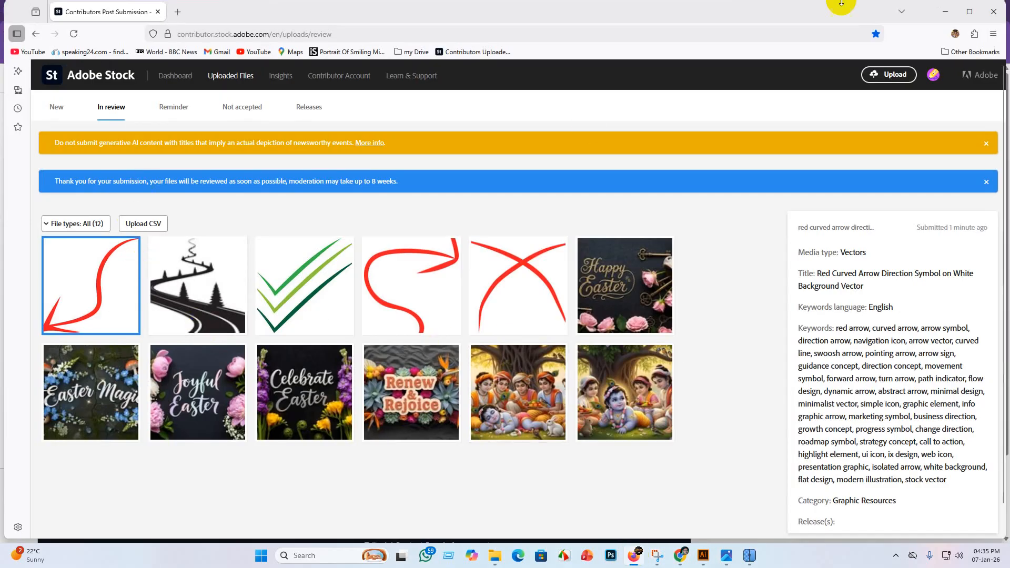
# Step: Upload the 5x upscaled Photoroom PNG from the reove background folder in ai work's png folder to Adobe Stock
pyautogui.click(880, 77)
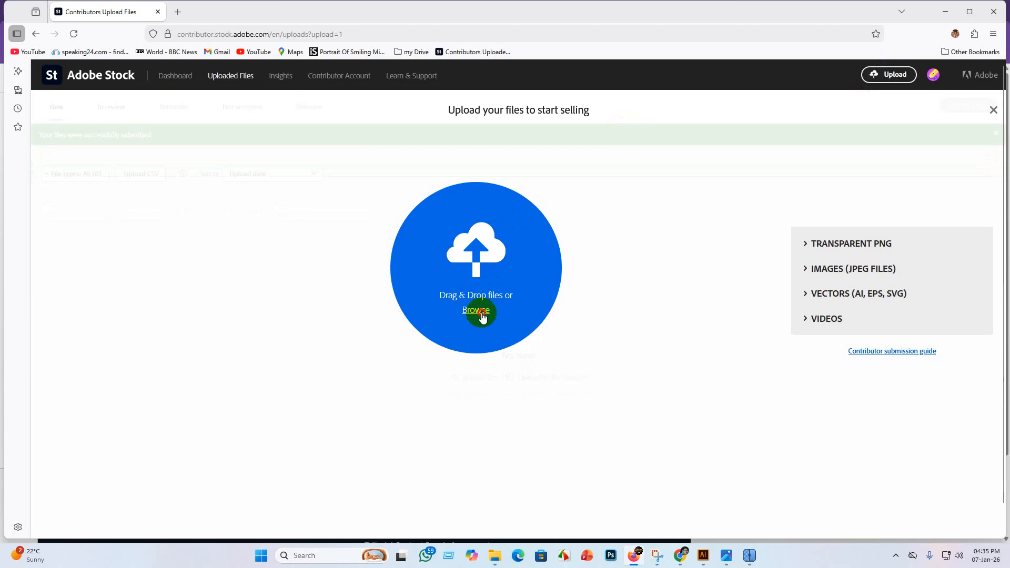
pyautogui.click(480, 311)
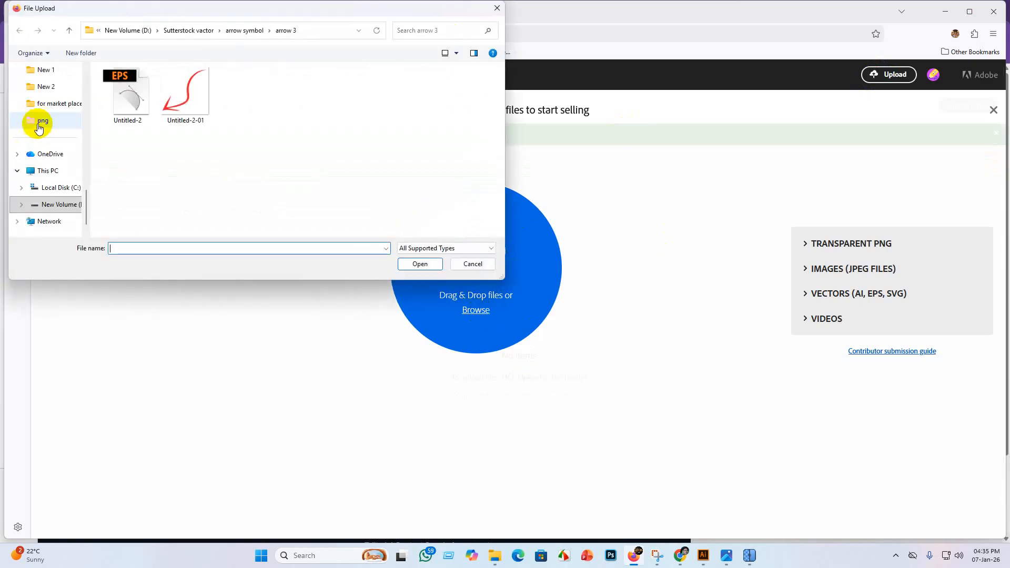
pyautogui.click(39, 125)
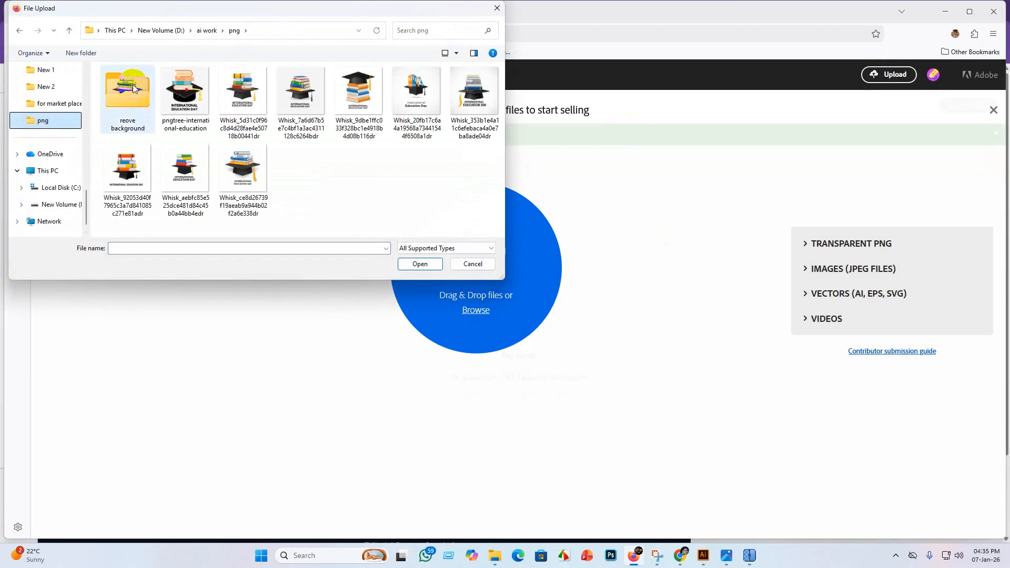
pyautogui.doubleClick(128, 90)
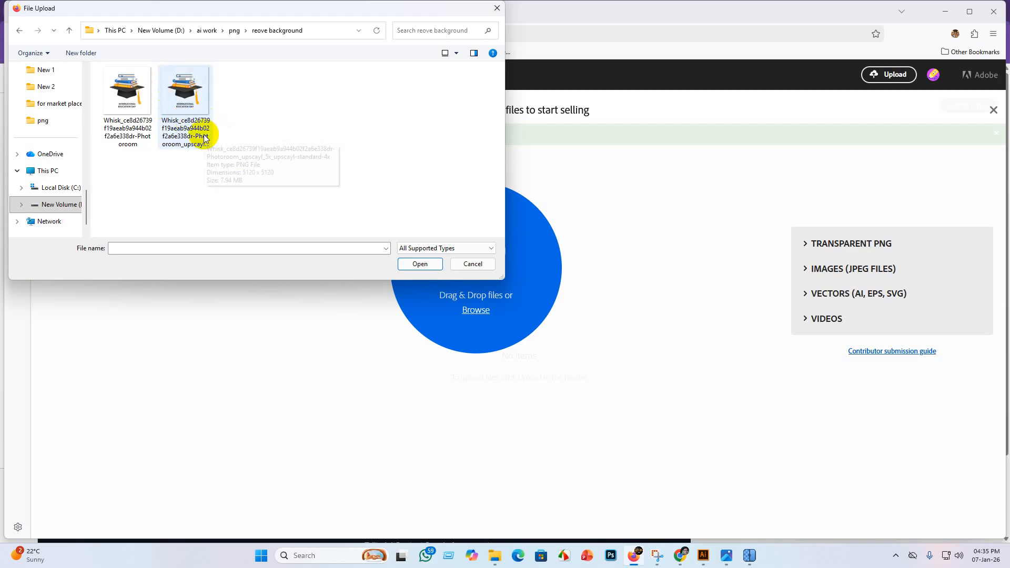
pyautogui.click(189, 95)
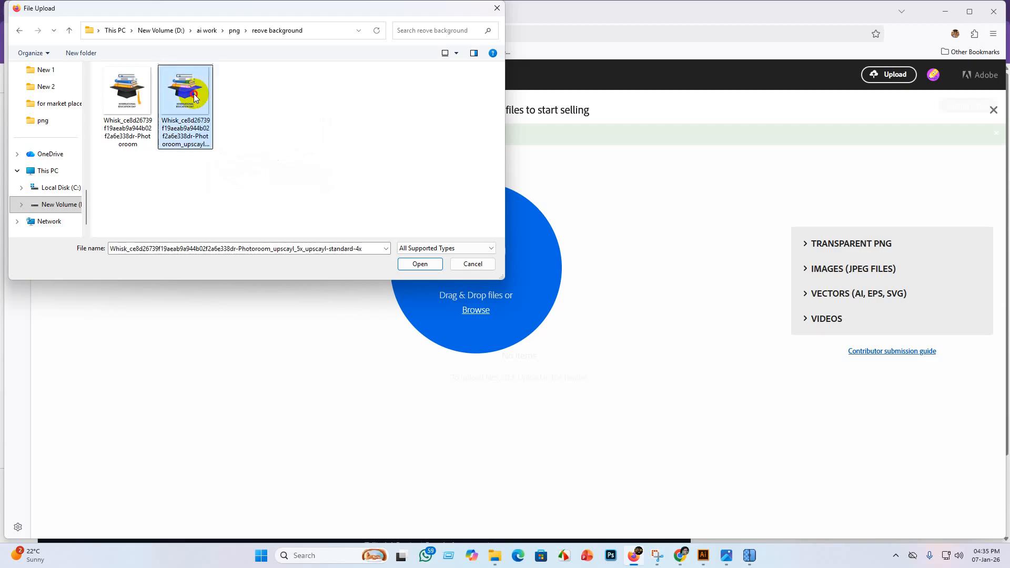
pyautogui.click(434, 267)
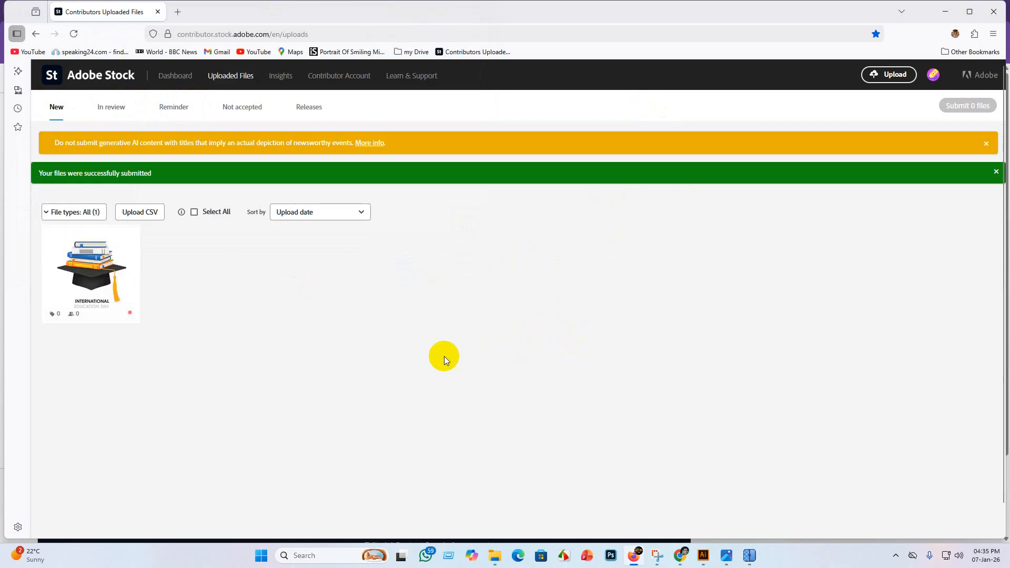
# Step: Select the uploaded International Education Day image and mark it as created using generative AI tools with fictional people and property
pyautogui.click(62, 245)
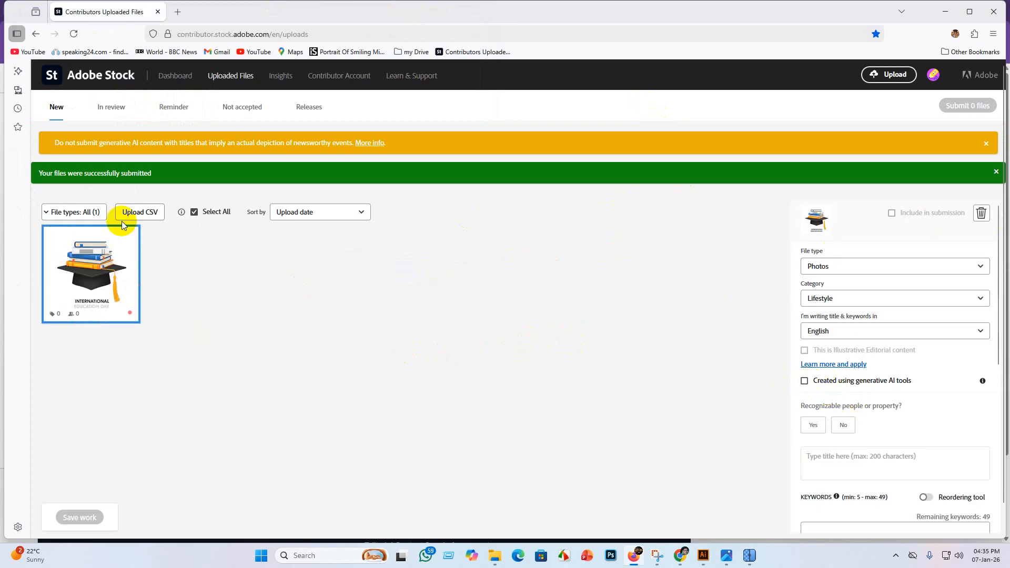
pyautogui.click(98, 275)
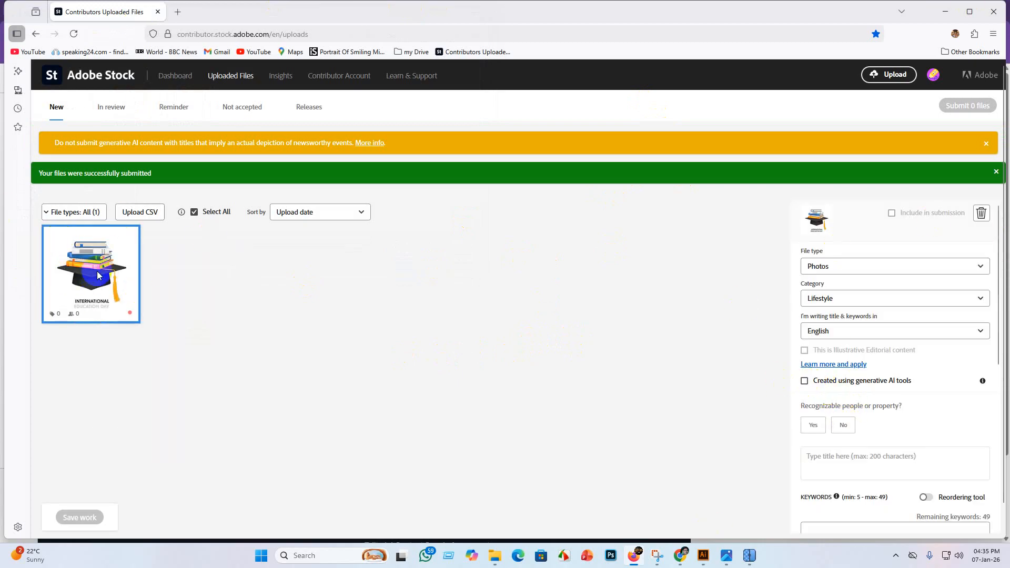
pyautogui.click(804, 380)
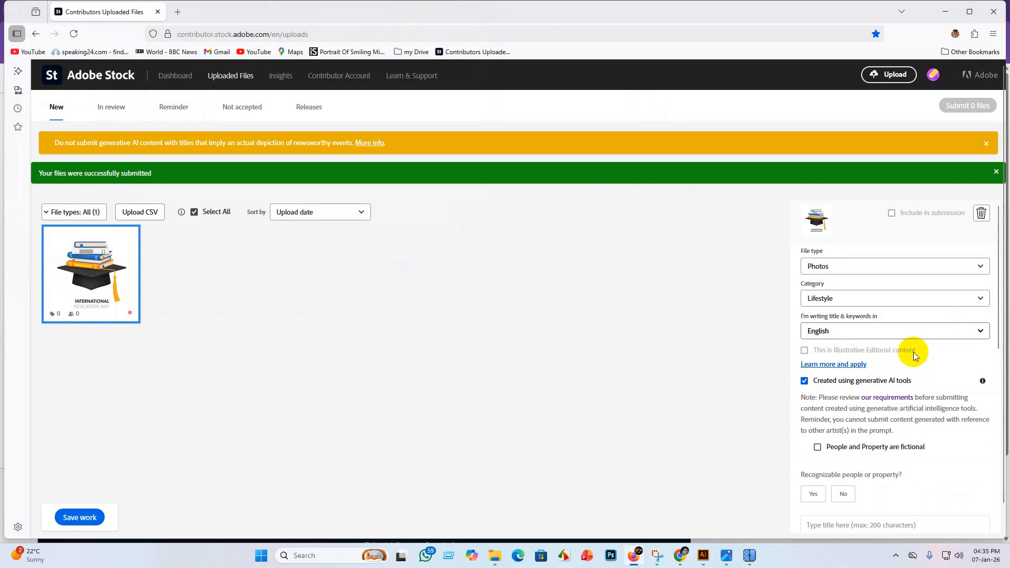
pyautogui.click(817, 446)
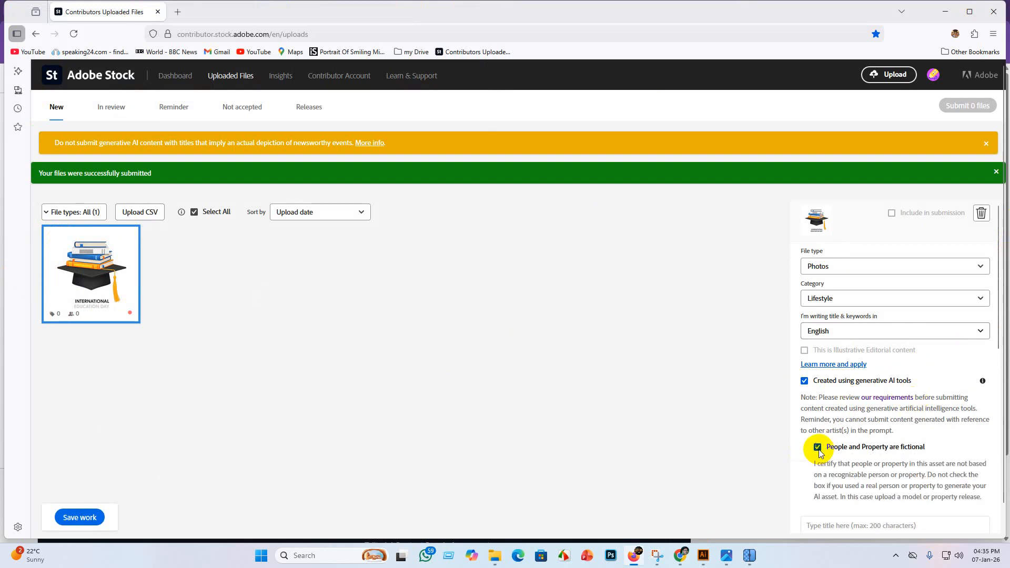
# Step: Paste "International Education Day Illustration with Graduation Cap and Books" as the uploaded image's title
pyautogui.scroll(-4, 852, 449)
pyautogui.click(838, 304)
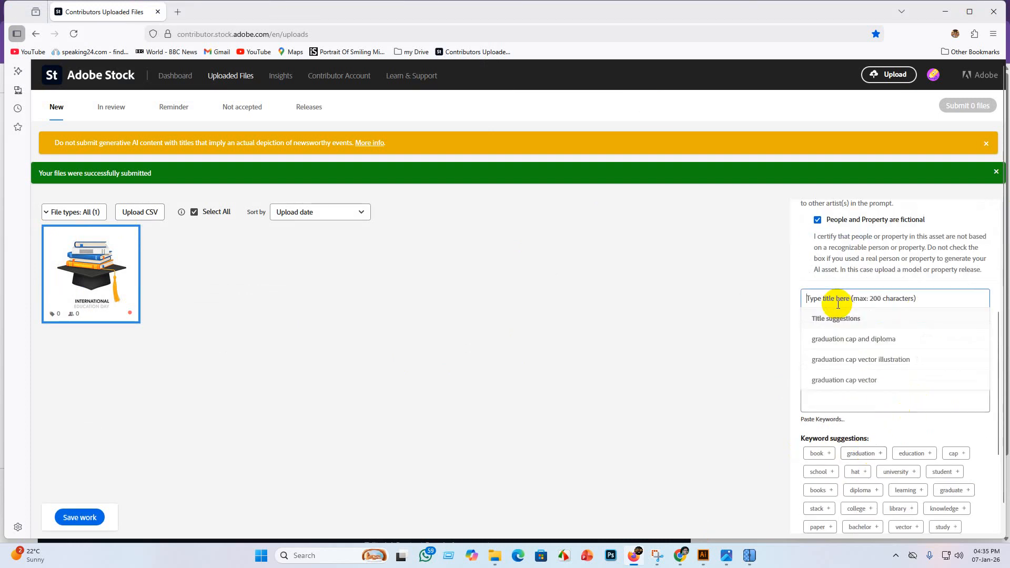
pyautogui.hotkey('ctrl', 'v')
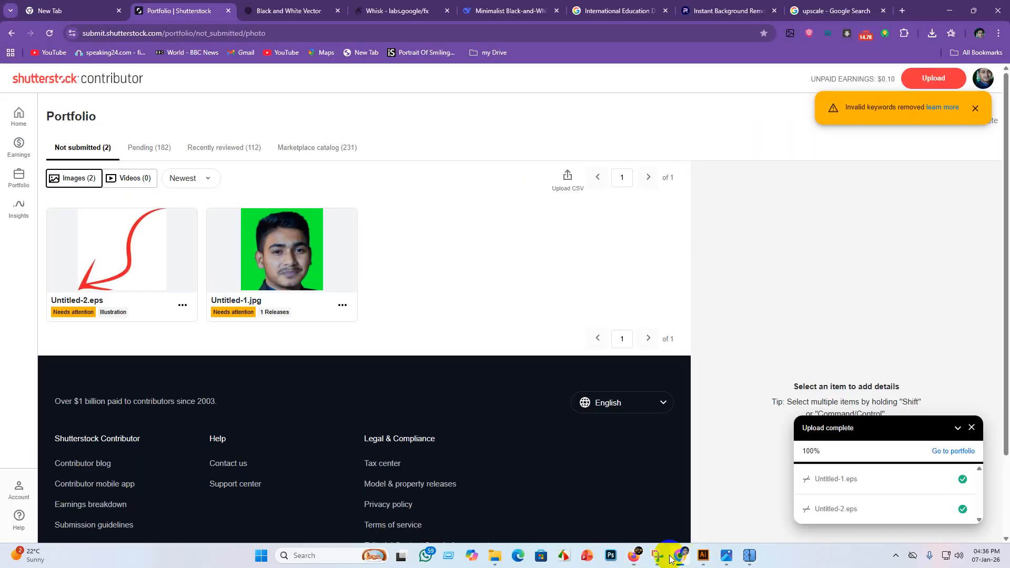
# Step: Switch to the ChatGPT conversation in Chrome and copy the full generated keyword list, from "international education day" to "knowledge growth"
pyautogui.click(680, 554)
pyautogui.click(285, 11)
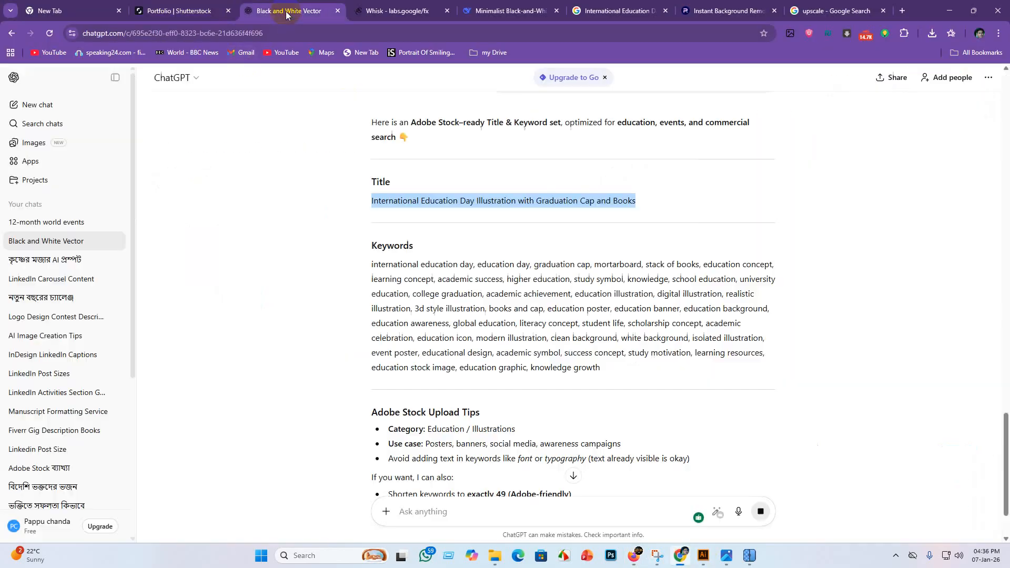
pyautogui.scroll(-2, 402, 294)
pyautogui.scroll(1, 425, 284)
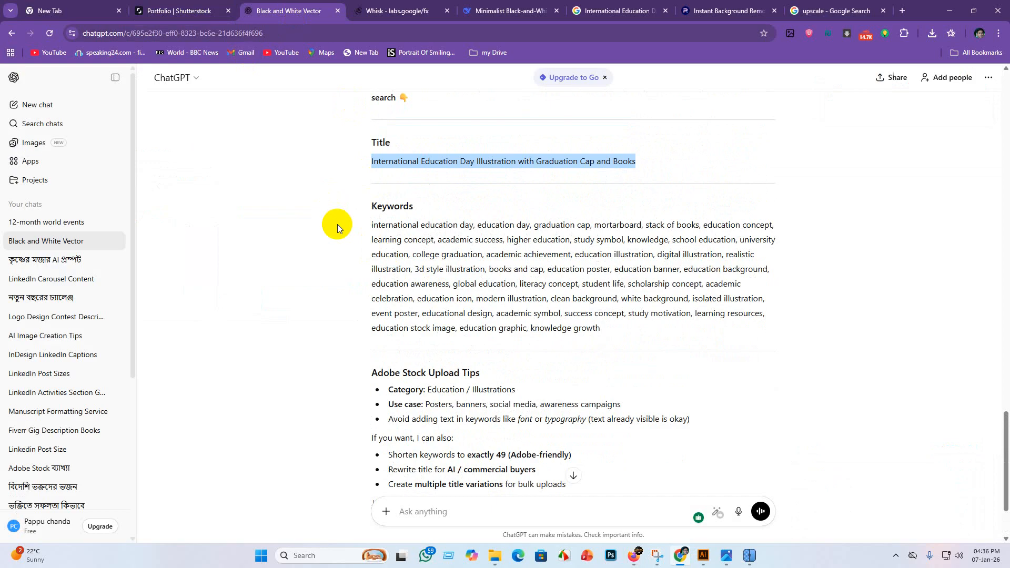
pyautogui.moveTo(368, 225); pyautogui.dragTo(647, 327)
pyautogui.hotkey('ctrl', 'c')
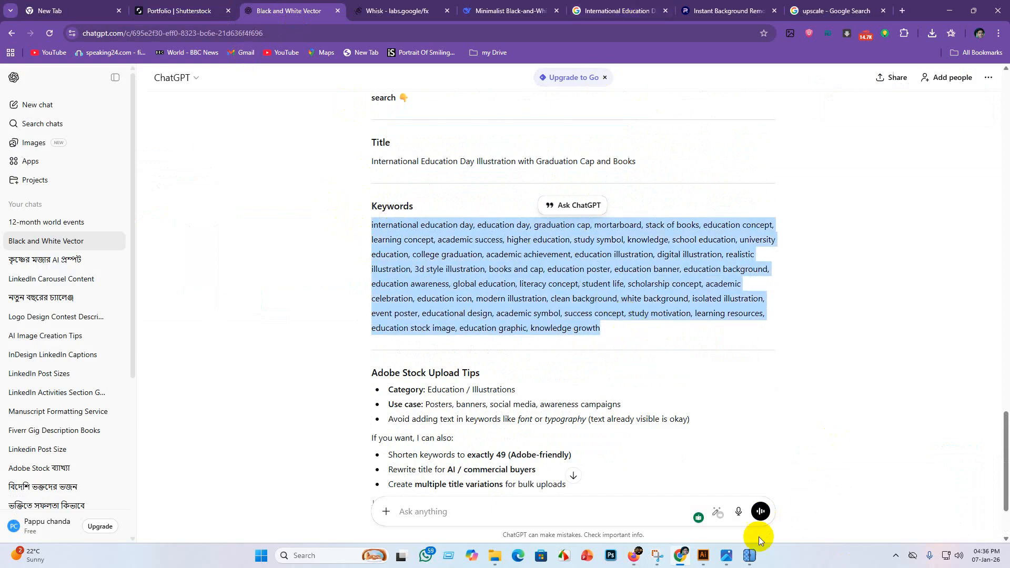
# Step: Return to Adobe Stock in Firefox and paste the copied keyword list as the International Education Day image's keywords
pyautogui.moveTo(750, 557)
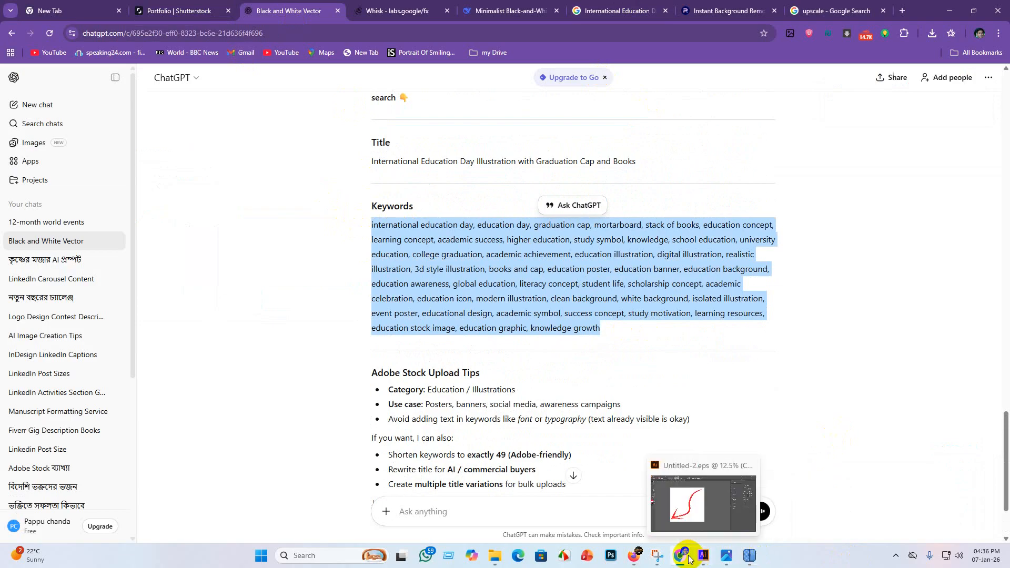
pyautogui.moveTo(682, 557)
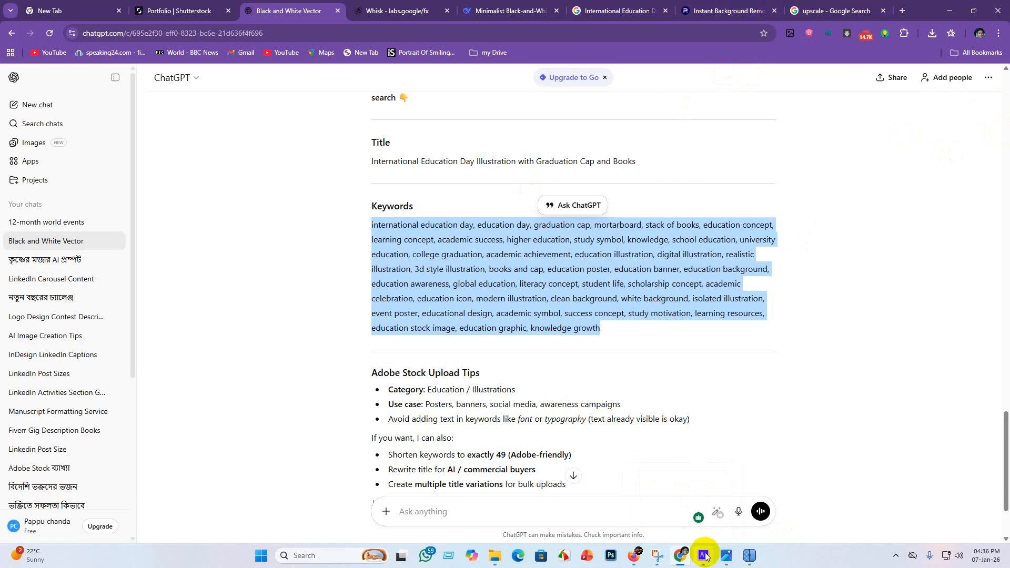
pyautogui.click(635, 556)
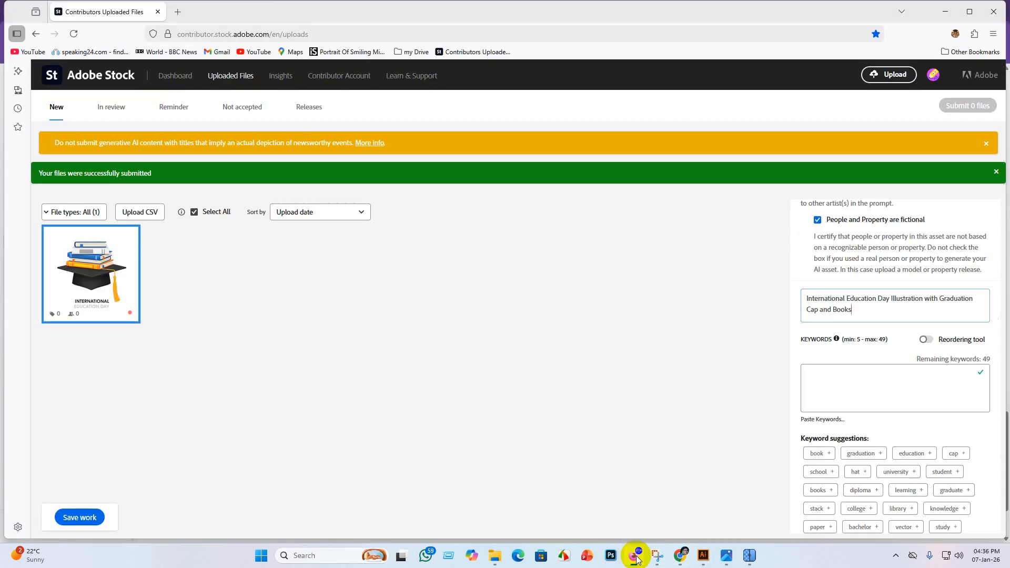
pyautogui.click(824, 392)
pyautogui.hotkey('ctrl', 'v')
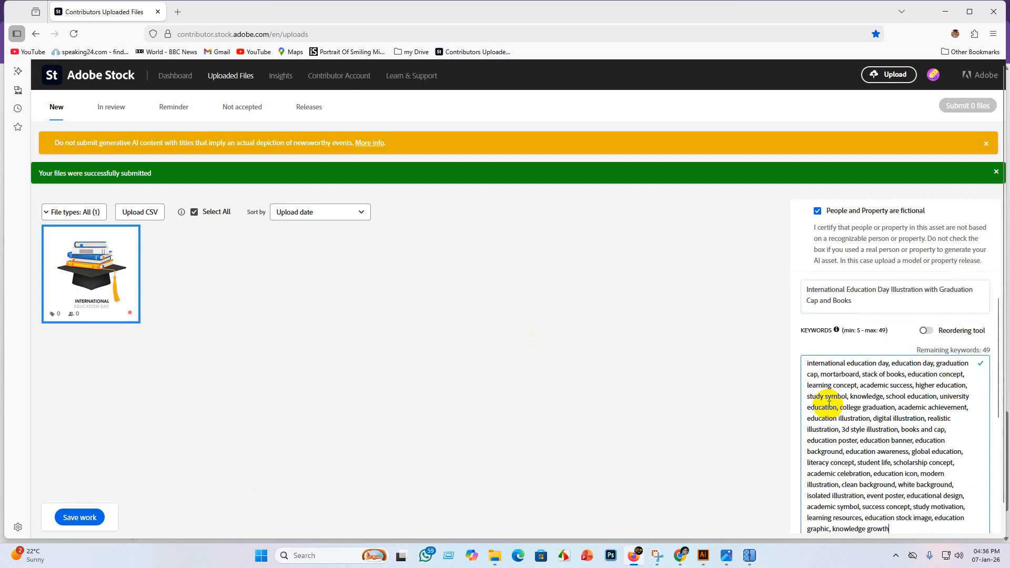
# Step: Save the image's metadata and submit the one file for Adobe Stock review
pyautogui.click(78, 517)
pyautogui.scroll(5, 807, 350)
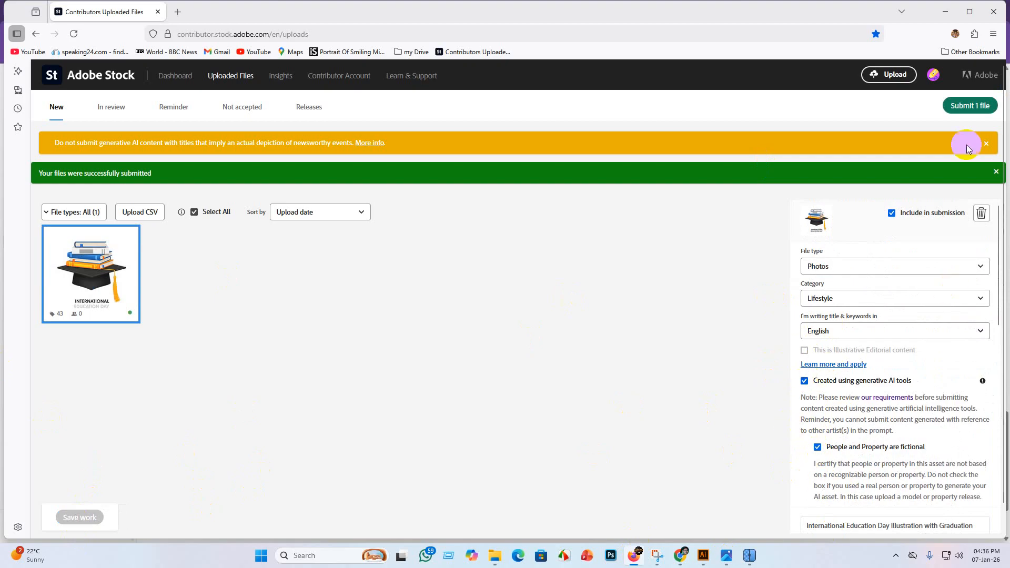
pyautogui.click(981, 104)
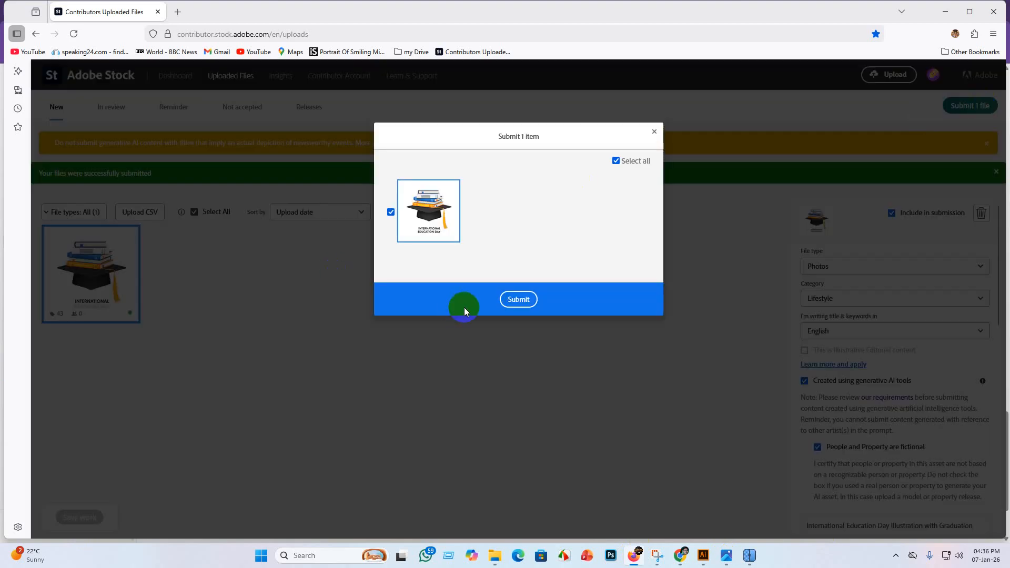
pyautogui.click(518, 300)
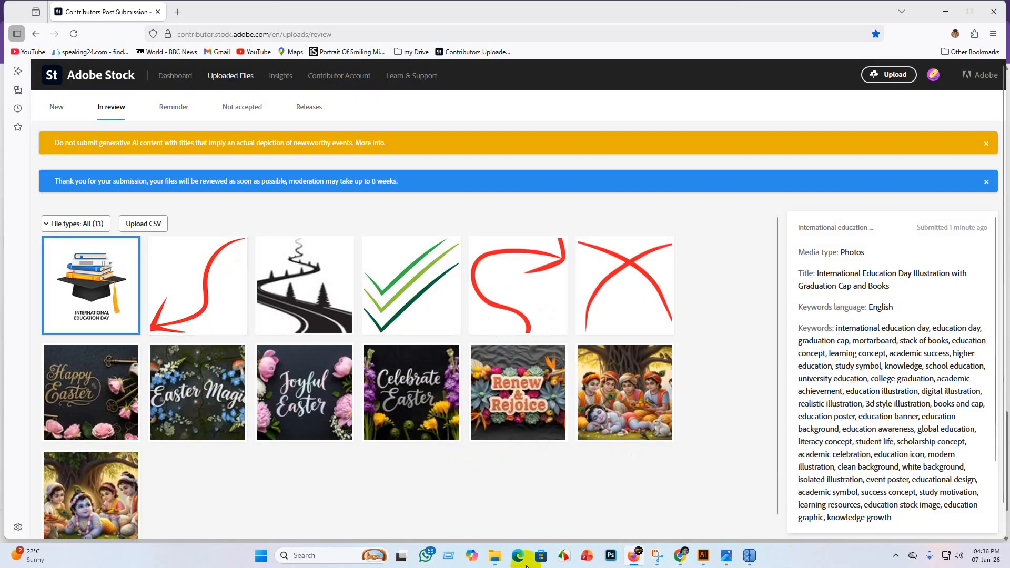
# Step: Look through the contributor portfolio, then check the submitted International Education Day image among the files in review
pyautogui.click(168, 83)
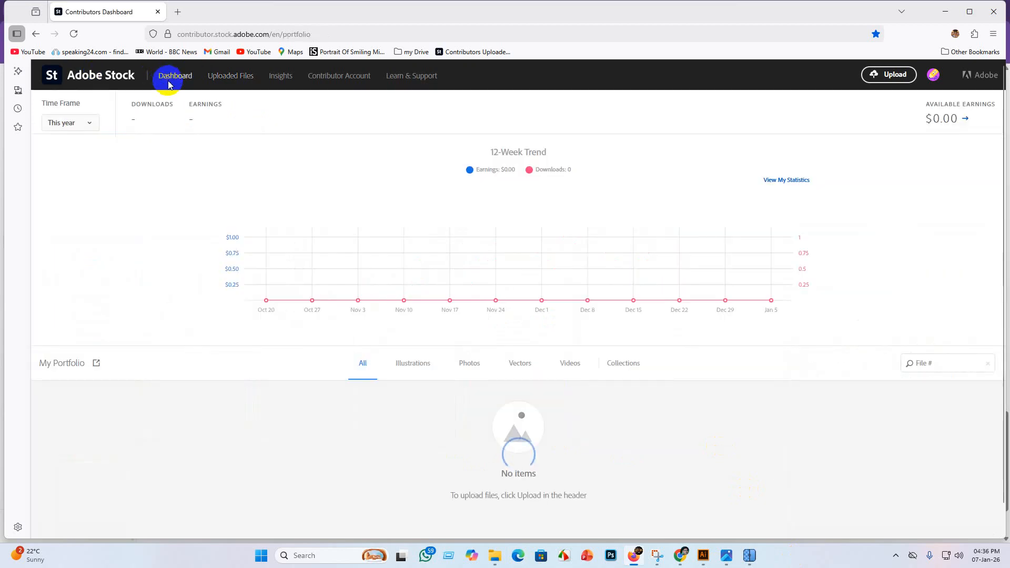
pyautogui.scroll(-4, 387, 349)
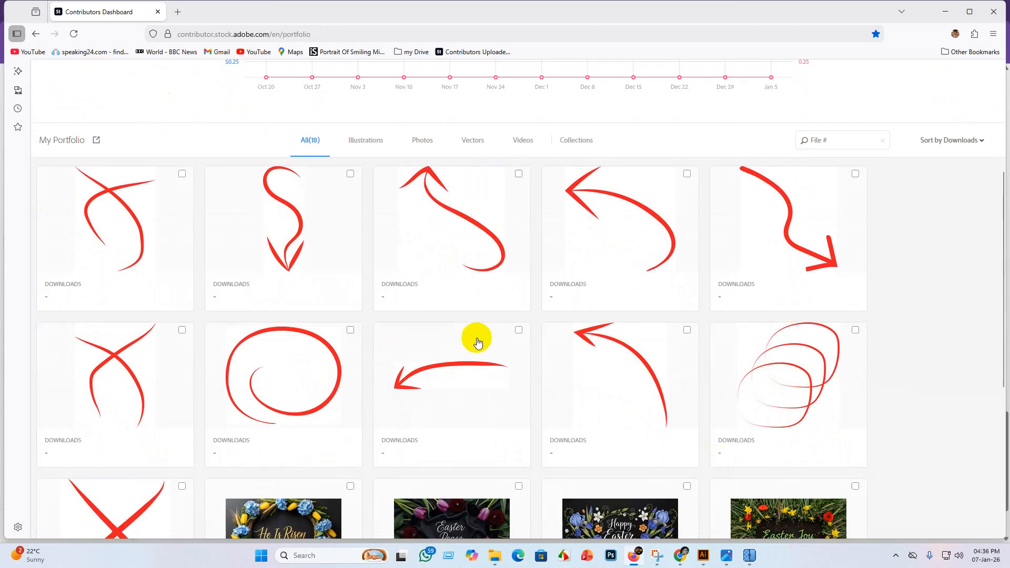
pyautogui.scroll(-5, 216, 313)
pyautogui.scroll(10, 164, 190)
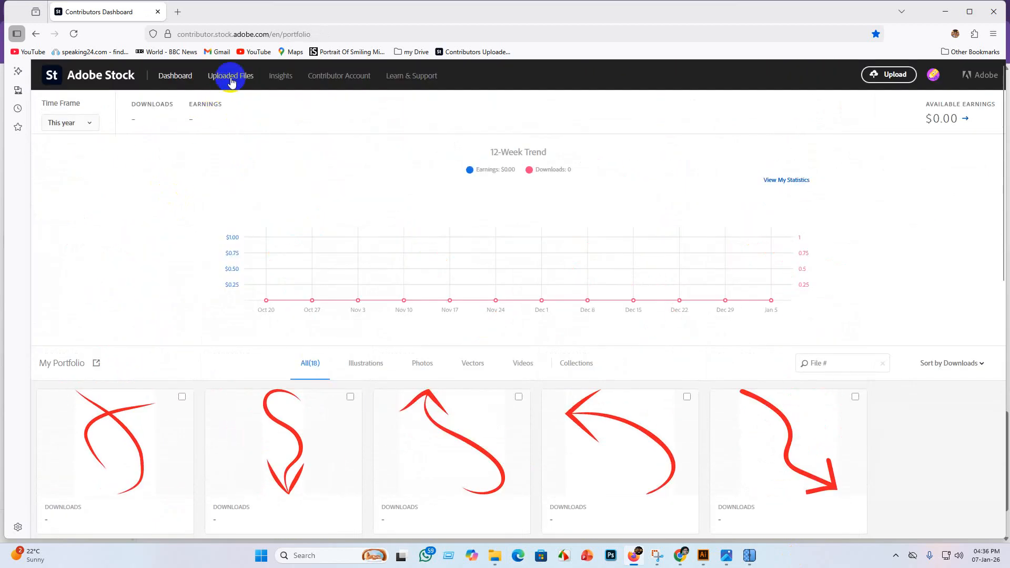
pyautogui.click(231, 78)
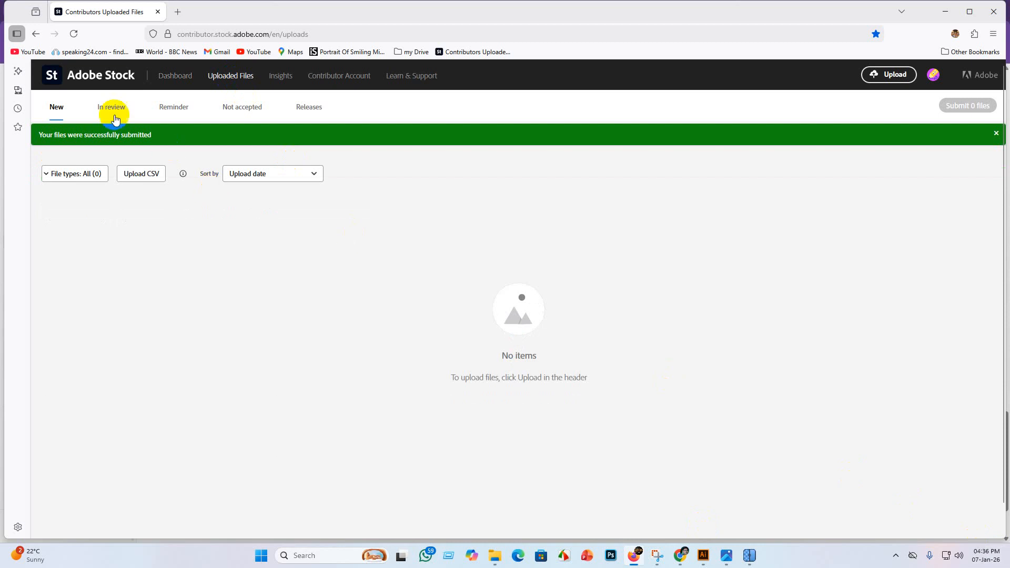
pyautogui.click(113, 110)
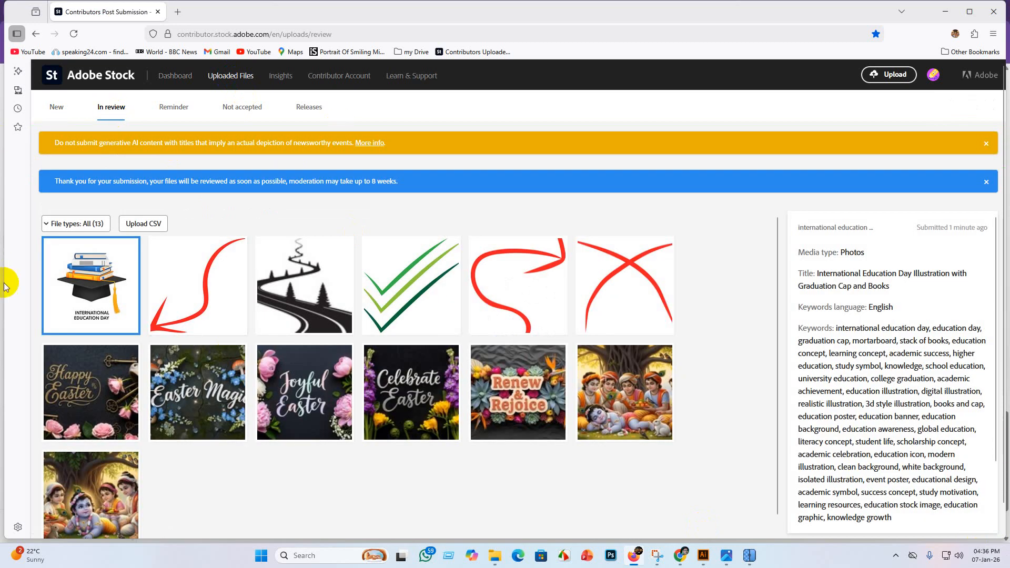
pyautogui.click(111, 287)
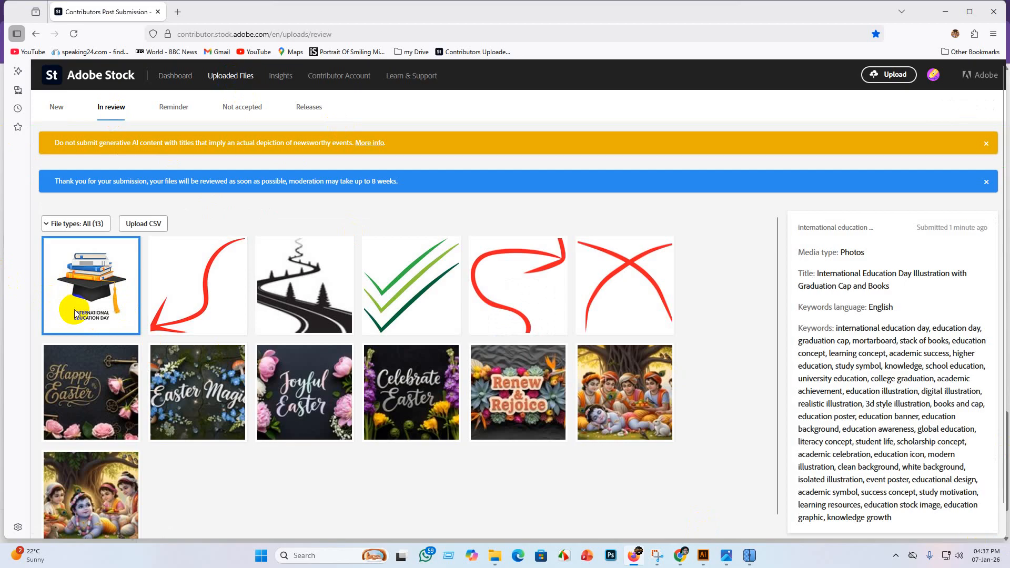
pyautogui.click(77, 389)
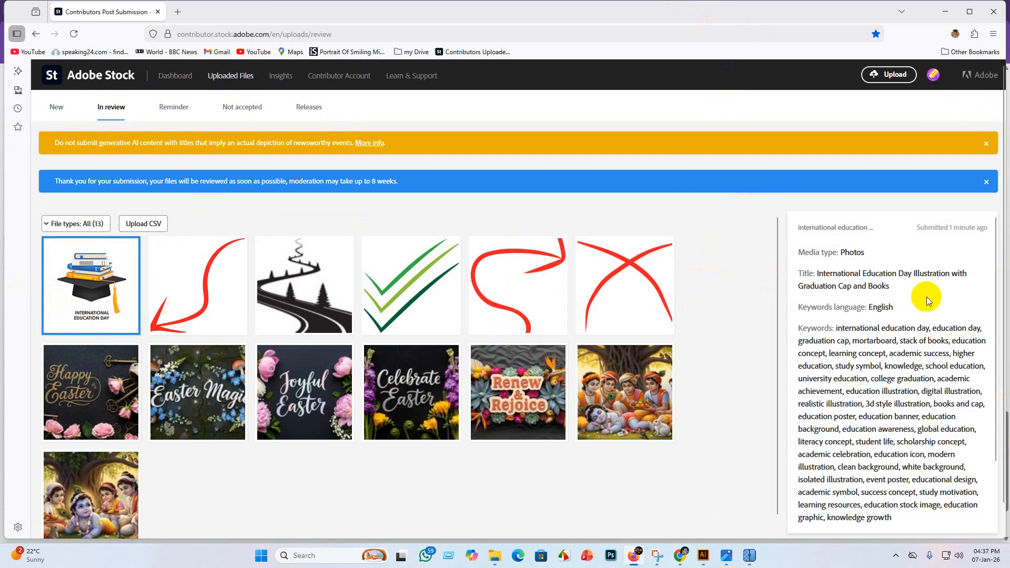
# Step: Switch to Whisk in Chrome and preview earlier Whisk images from the recent download history
pyautogui.click(940, 18)
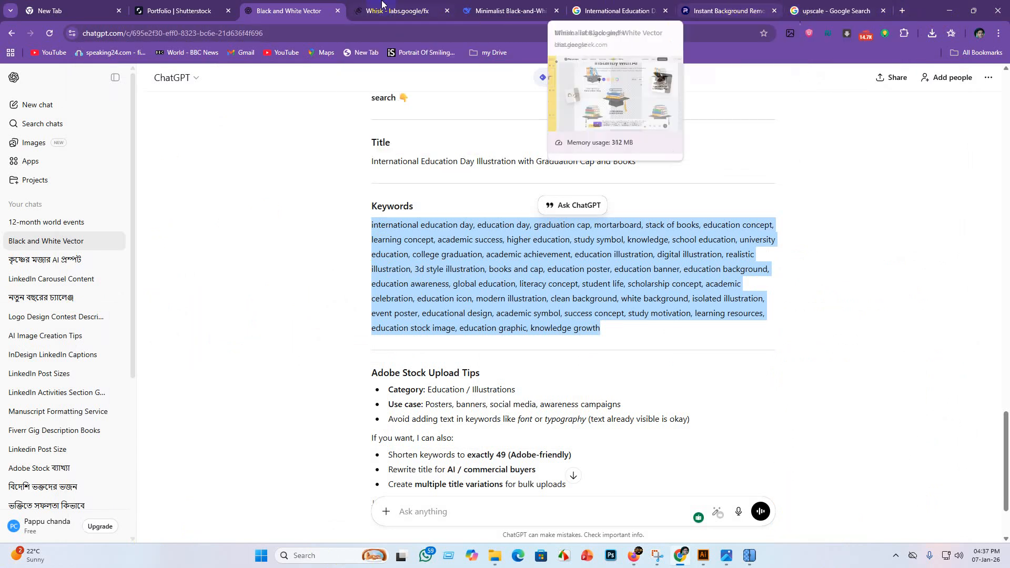
pyautogui.click(398, 11)
pyautogui.click(57, 217)
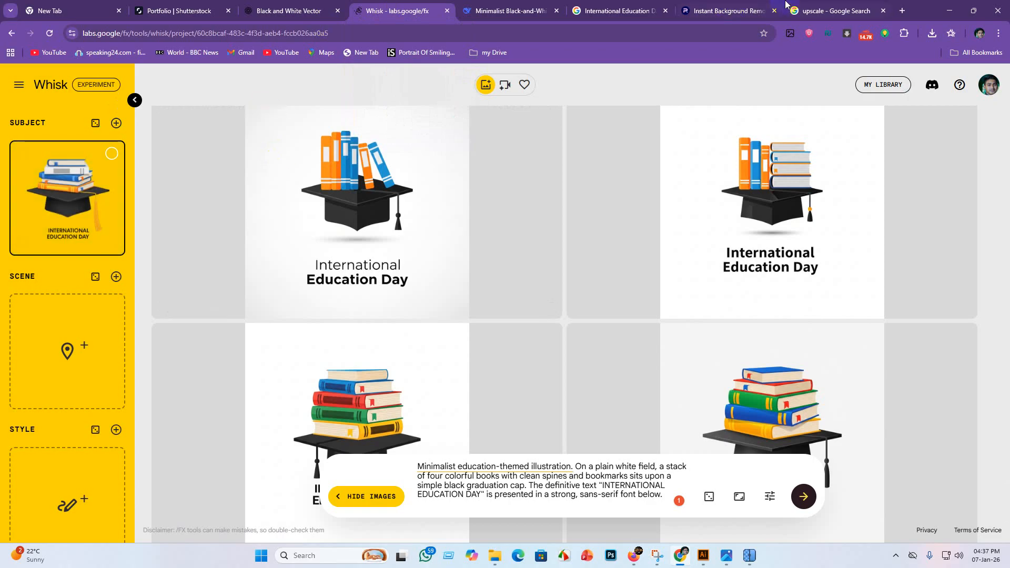
pyautogui.click(934, 36)
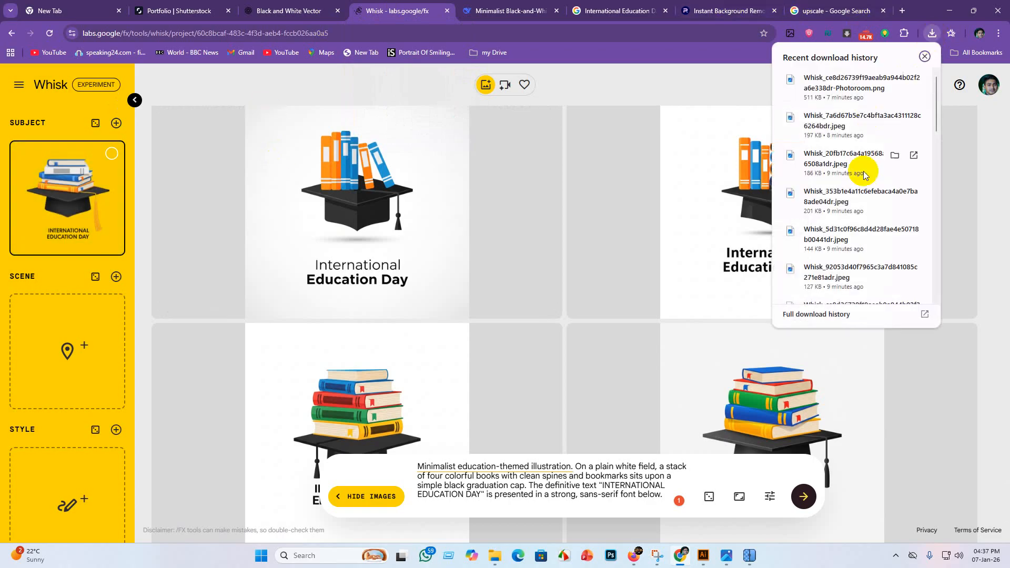
pyautogui.click(856, 235)
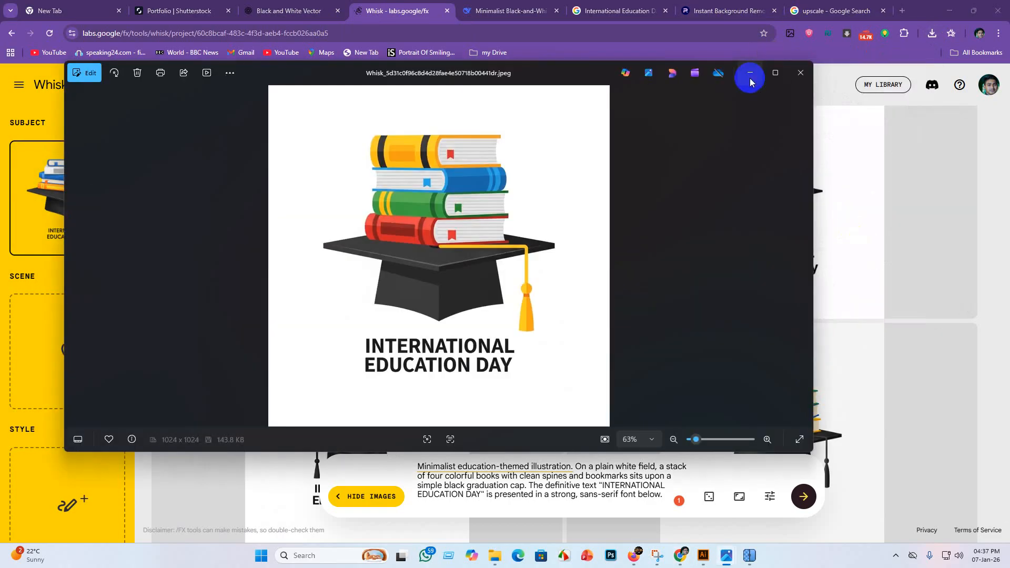
pyautogui.click(748, 74)
pyautogui.click(932, 34)
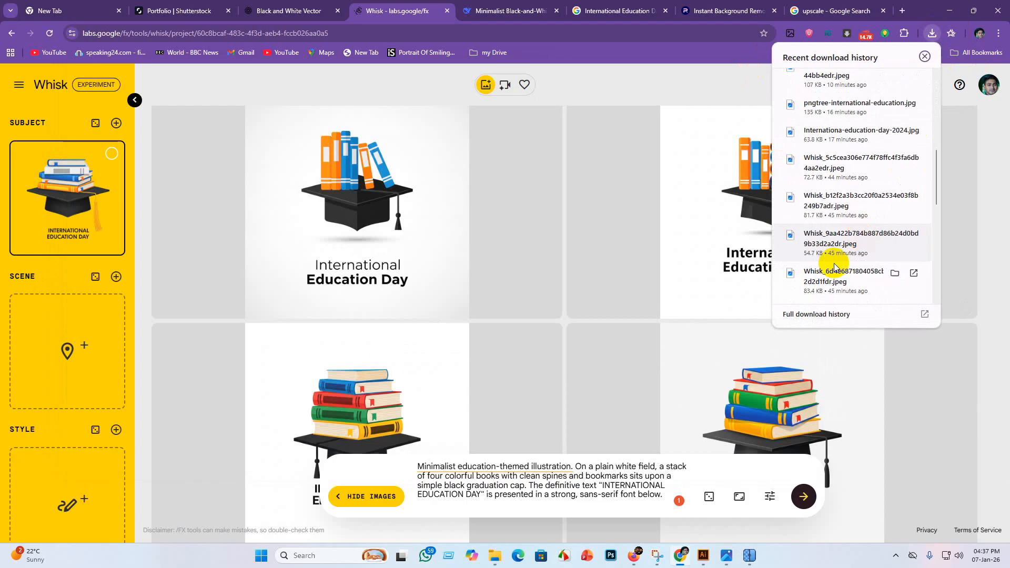
pyautogui.click(841, 235)
pyautogui.click(733, 57)
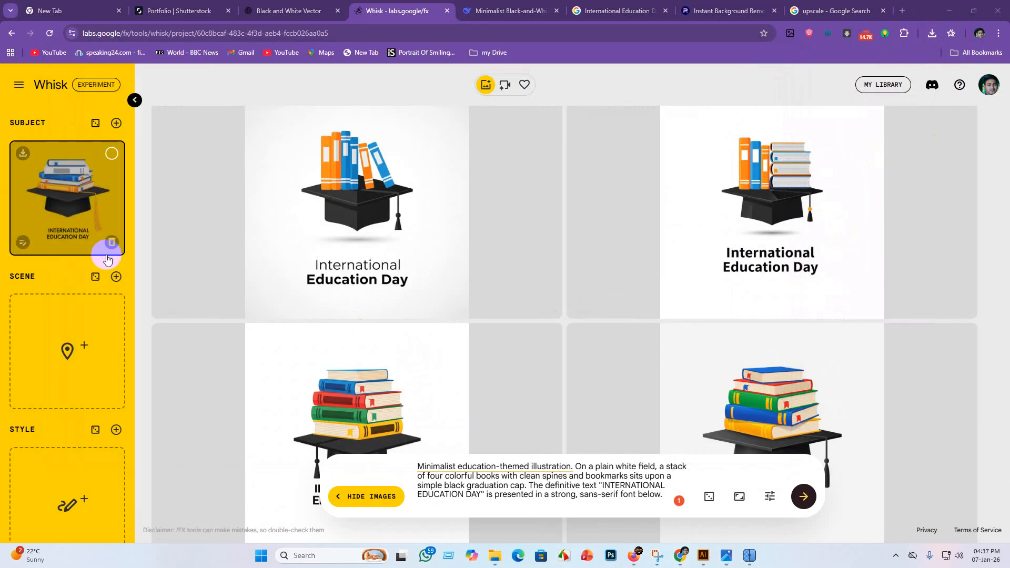
# Step: Replace Whisk's subject image with Internationa-education-day-2024 from ai work's jpeg folder
pyautogui.click(109, 243)
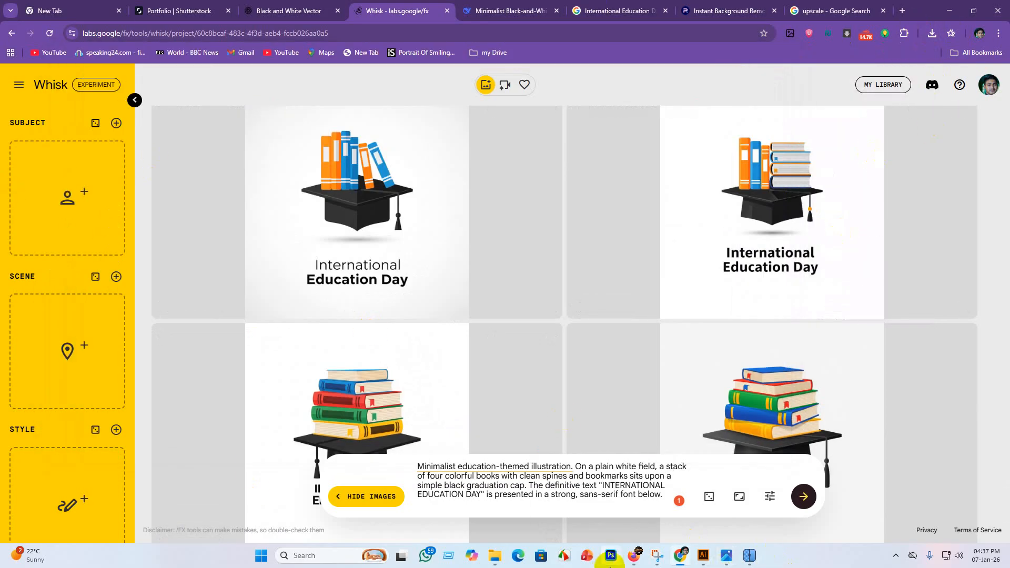
pyautogui.click(494, 556)
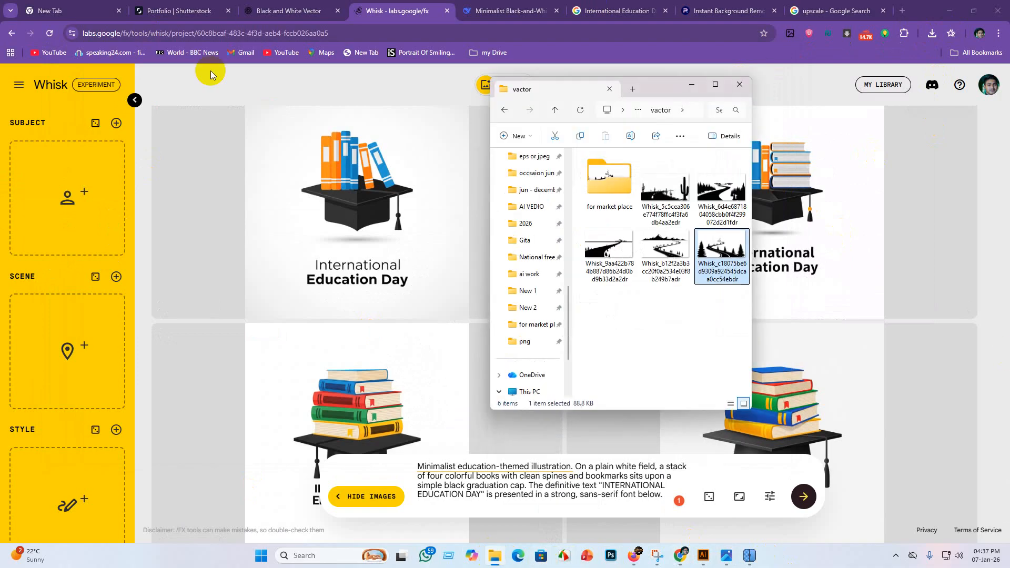
pyautogui.click(547, 276)
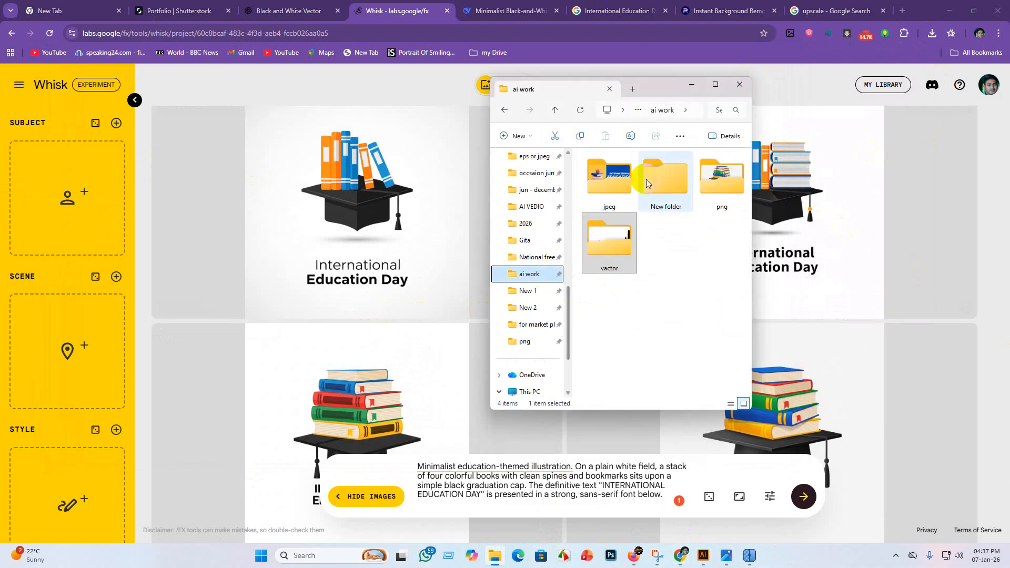
pyautogui.doubleClick(609, 181)
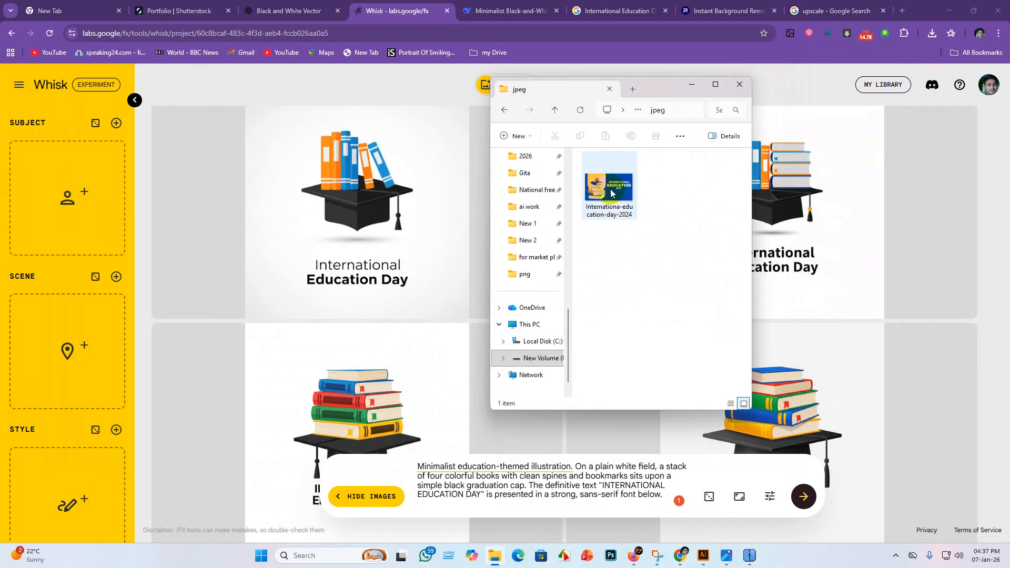
pyautogui.moveTo(611, 194); pyautogui.dragTo(68, 199)
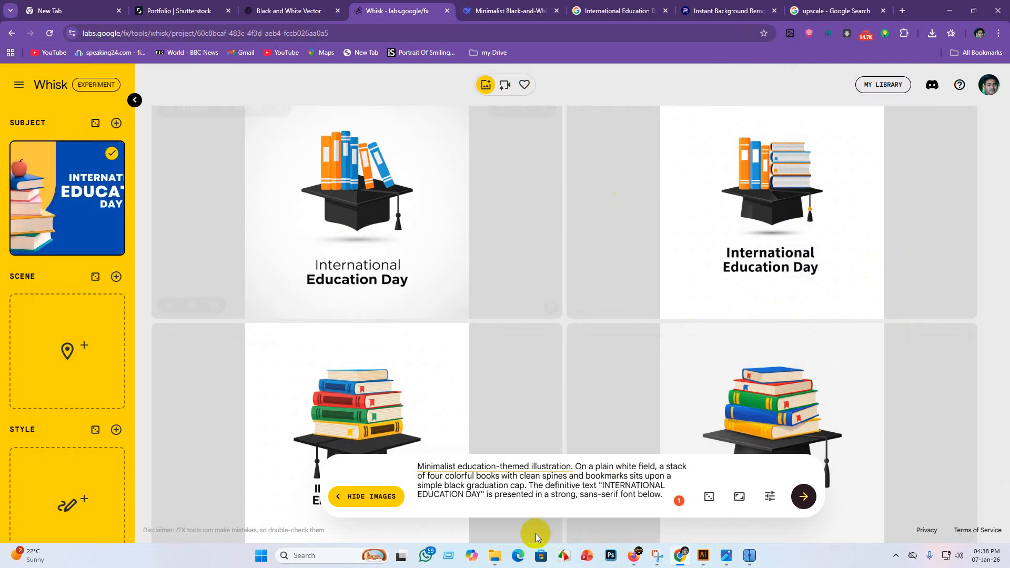
# Step: Browse the International Education Day images in ai work's png folder
pyautogui.click(493, 556)
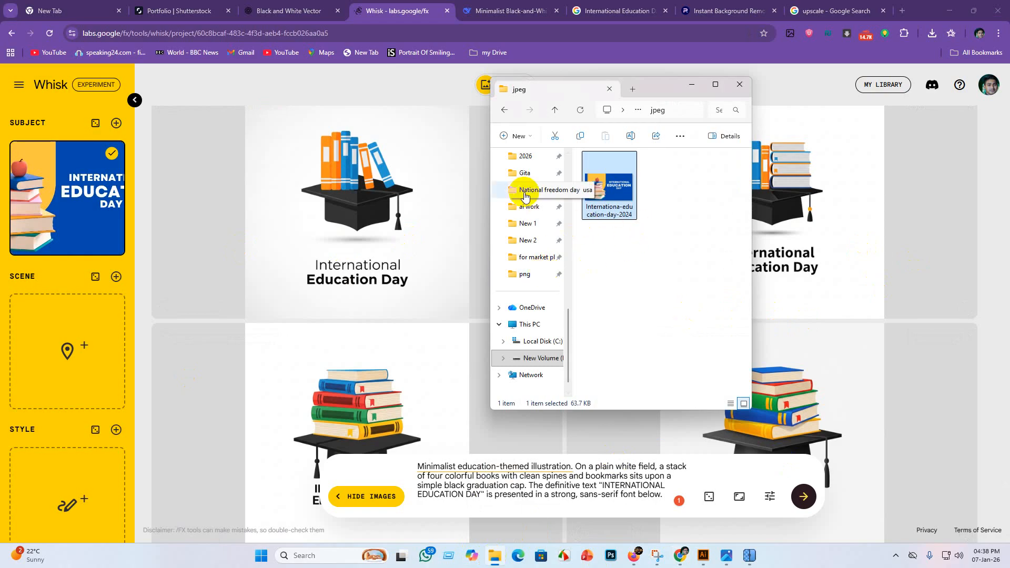
pyautogui.click(527, 206)
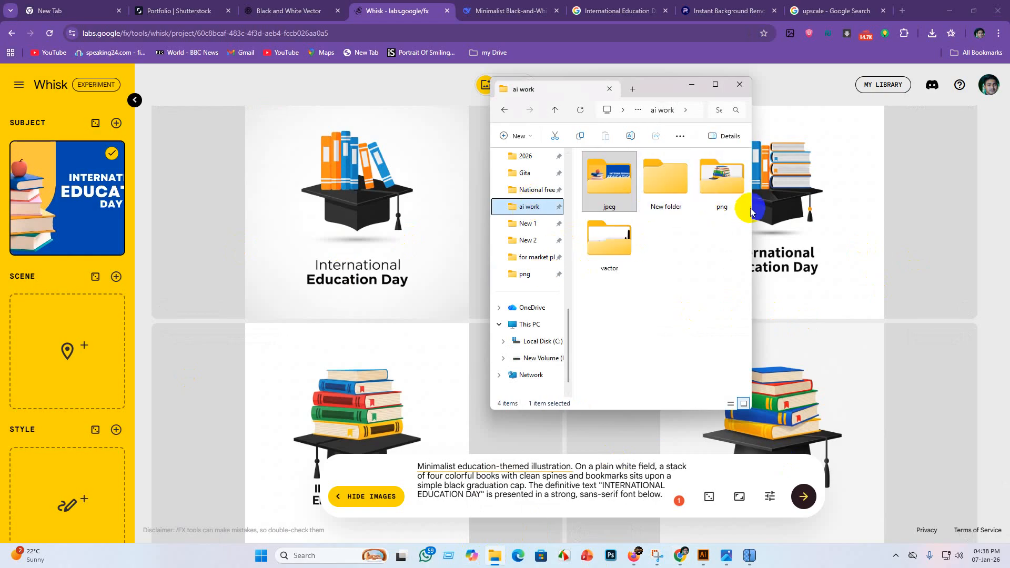
pyautogui.doubleClick(717, 178)
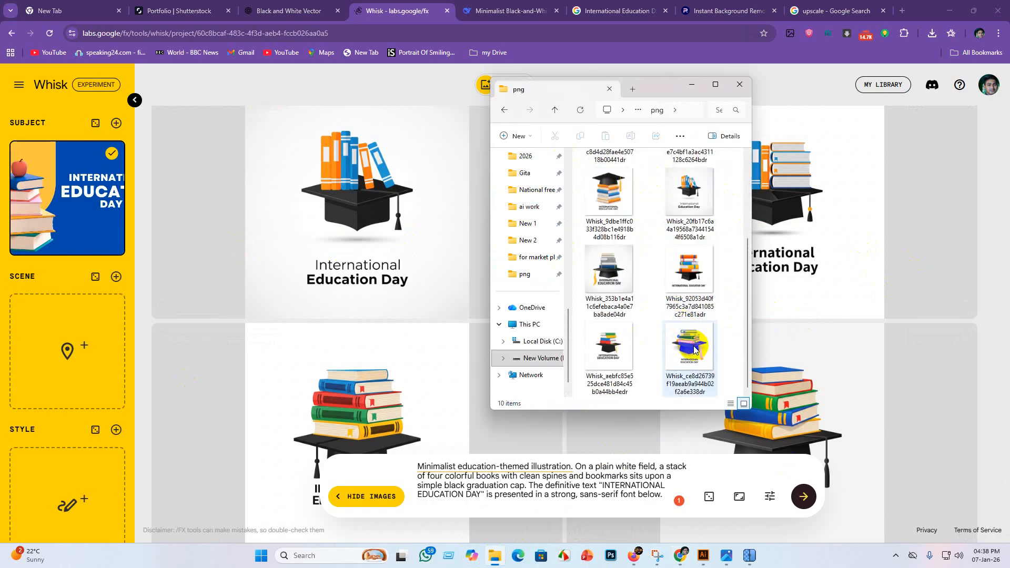
pyautogui.scroll(-2, 710, 428)
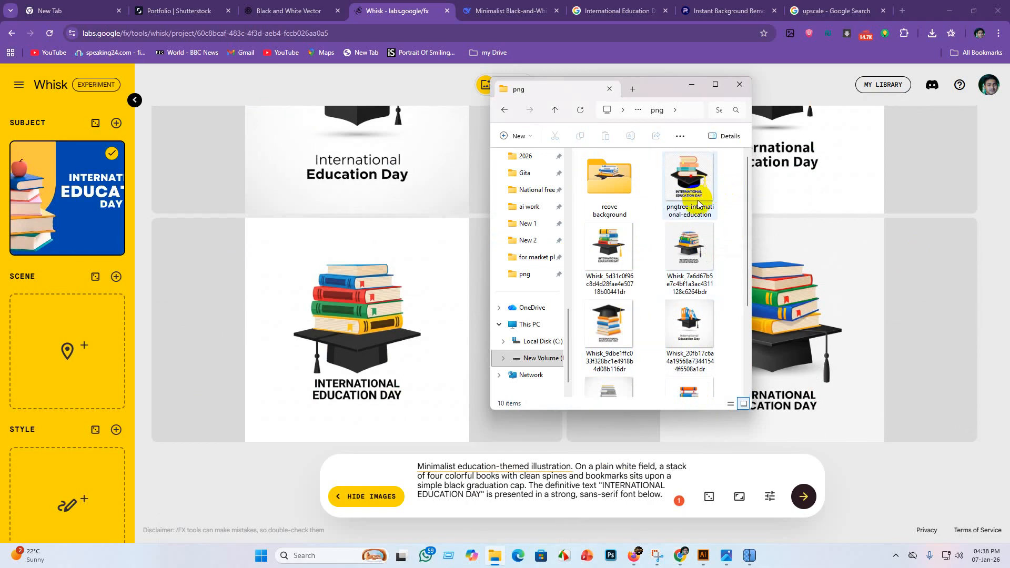
pyautogui.scroll(-2, 678, 294)
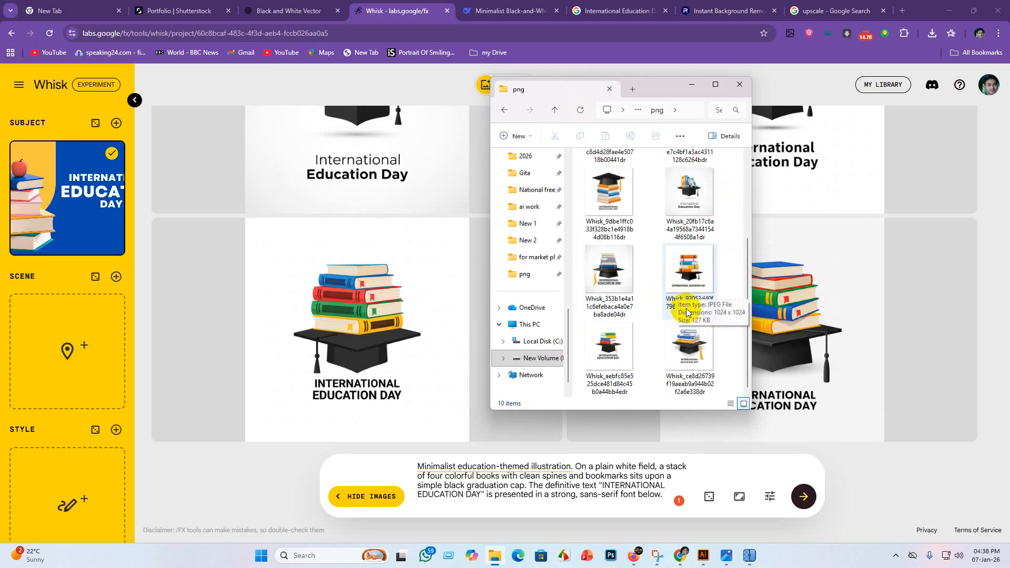
# Step: Delete the pngtree International Education Day reference image from the png folder
pyautogui.scroll(3, 644, 368)
pyautogui.click(697, 179)
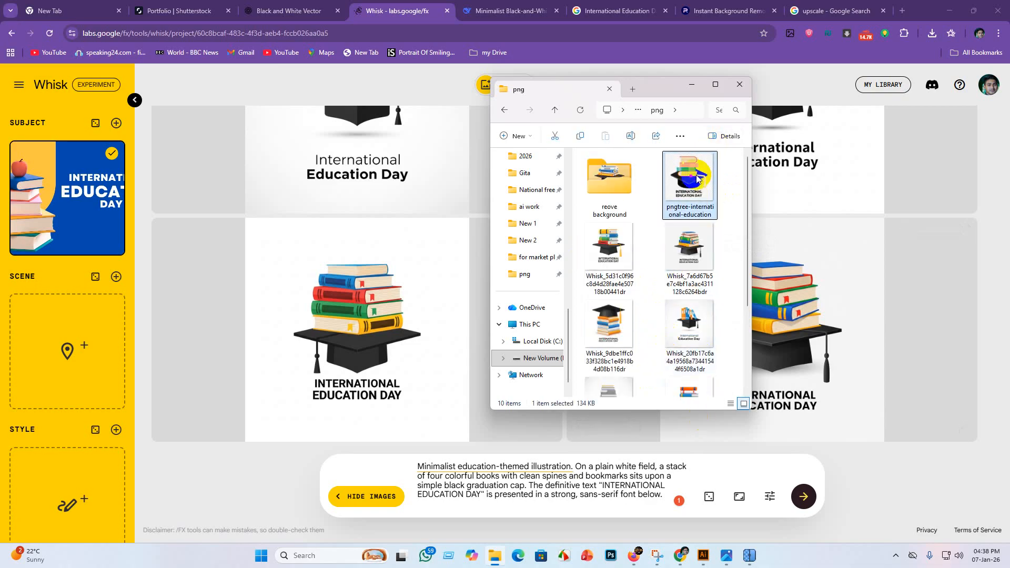
pyautogui.rightClick(696, 179)
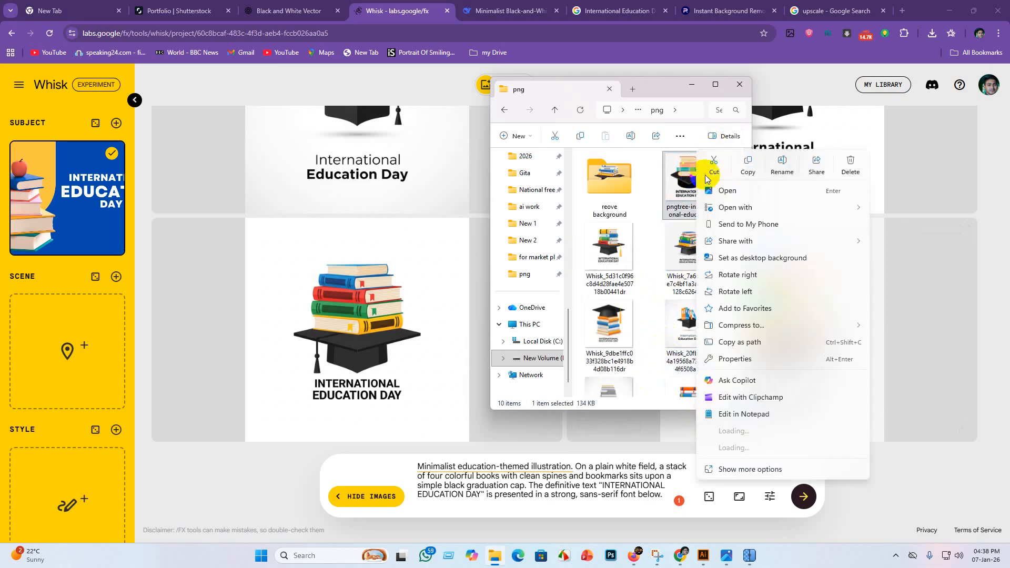
pyautogui.click(848, 163)
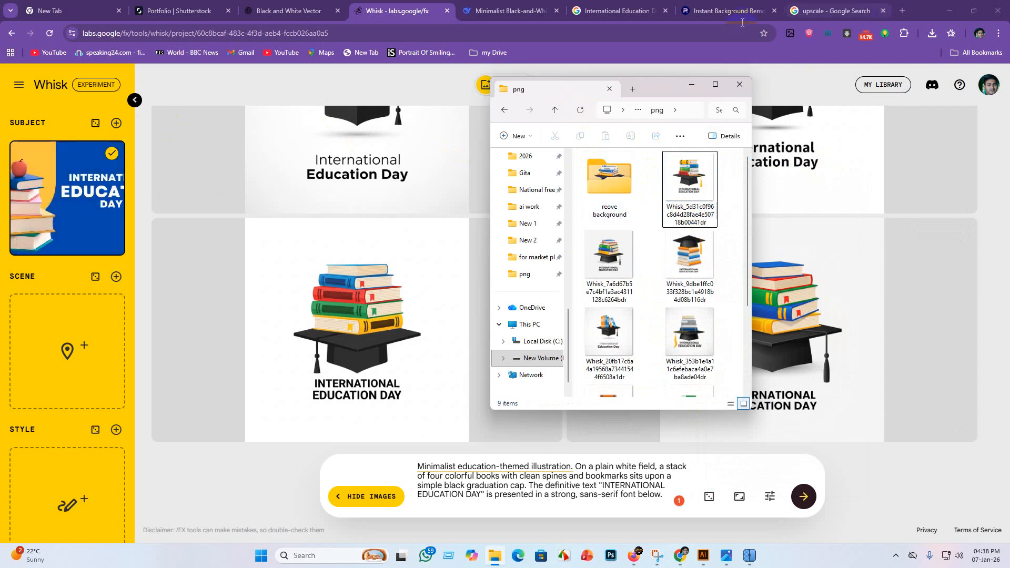
# Step: Deselect Whisk's subject image and copy the full description text from its details
pyautogui.click(112, 157)
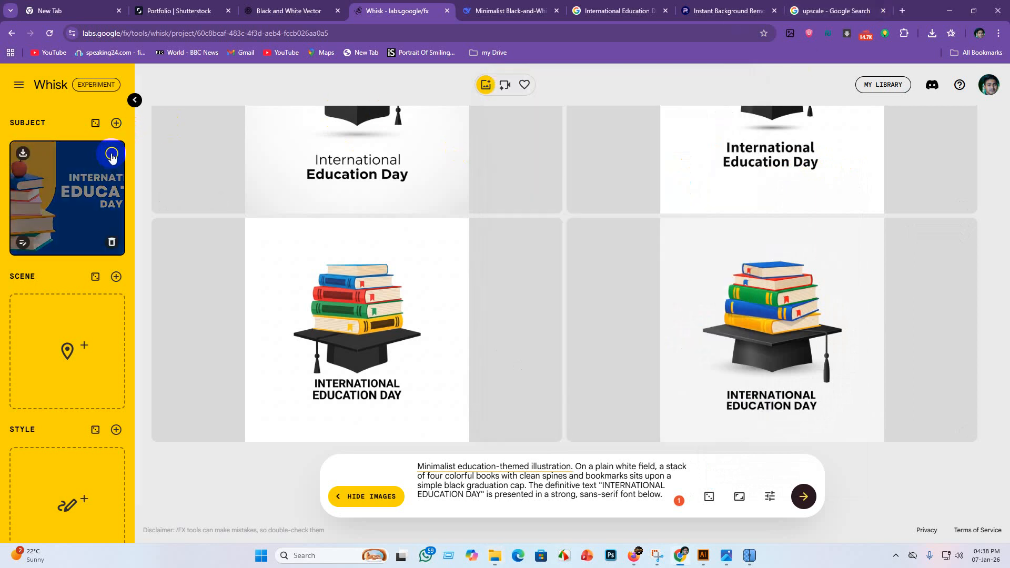
pyautogui.click(22, 243)
pyautogui.scroll(-5, 541, 428)
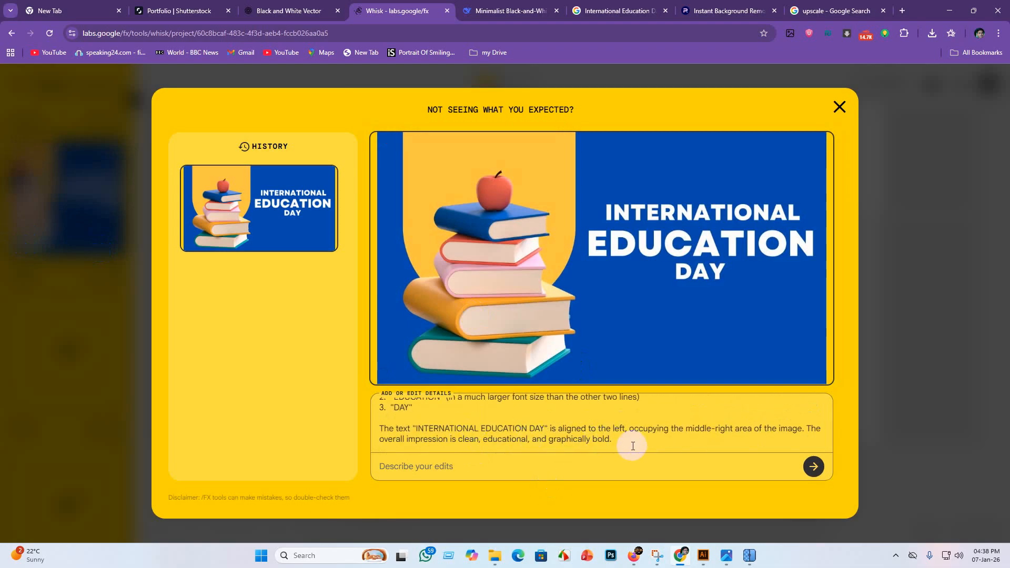
pyautogui.moveTo(632, 446); pyautogui.dragTo(371, 353)
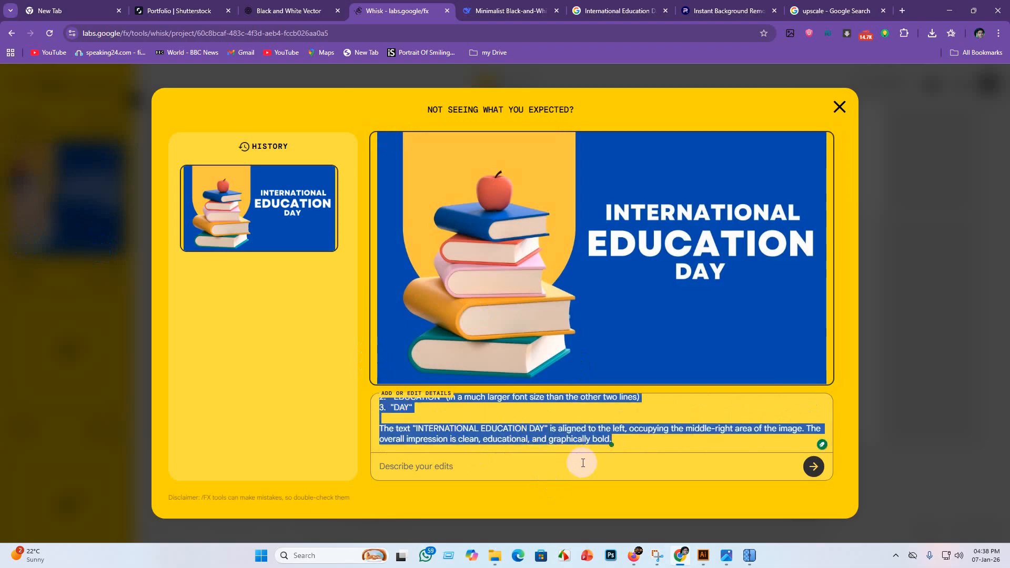
pyautogui.scroll(4, 548, 440)
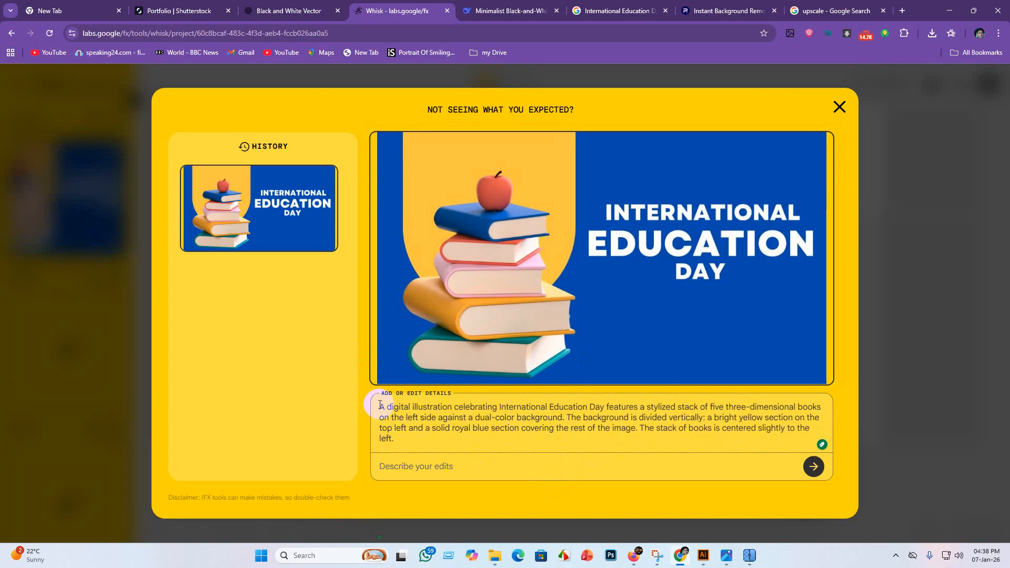
pyautogui.moveTo(380, 407); pyautogui.dragTo(633, 469)
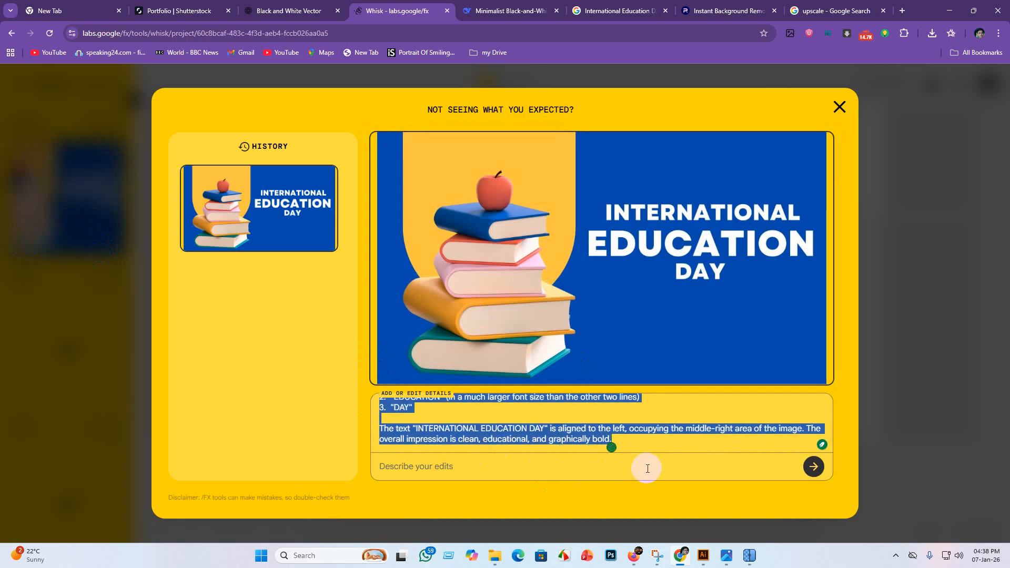
pyautogui.click(840, 108)
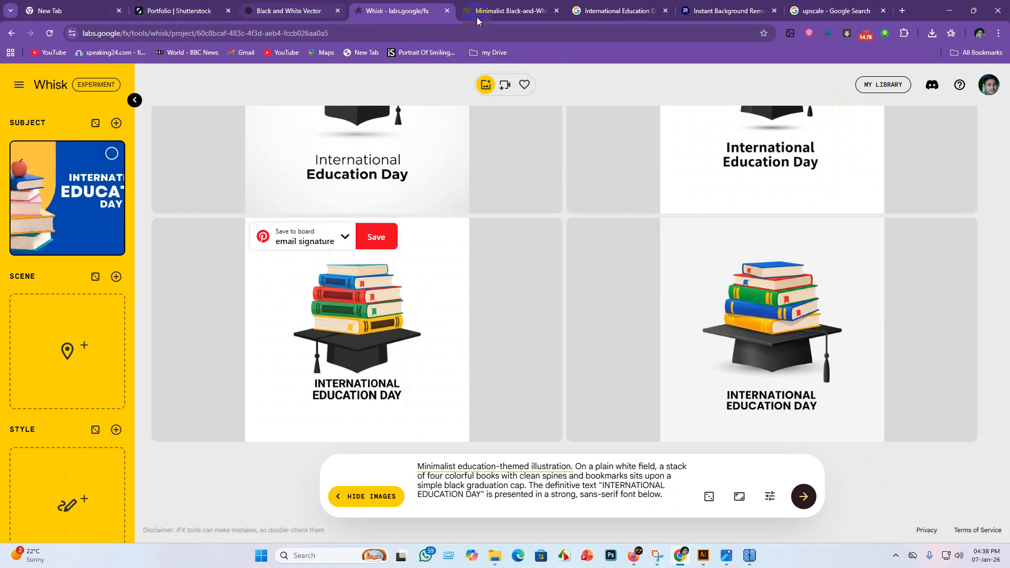
# Step: Switch to the DeepSeek chat and paste the copied image description into a new message
pyautogui.click(501, 14)
pyautogui.click(448, 490)
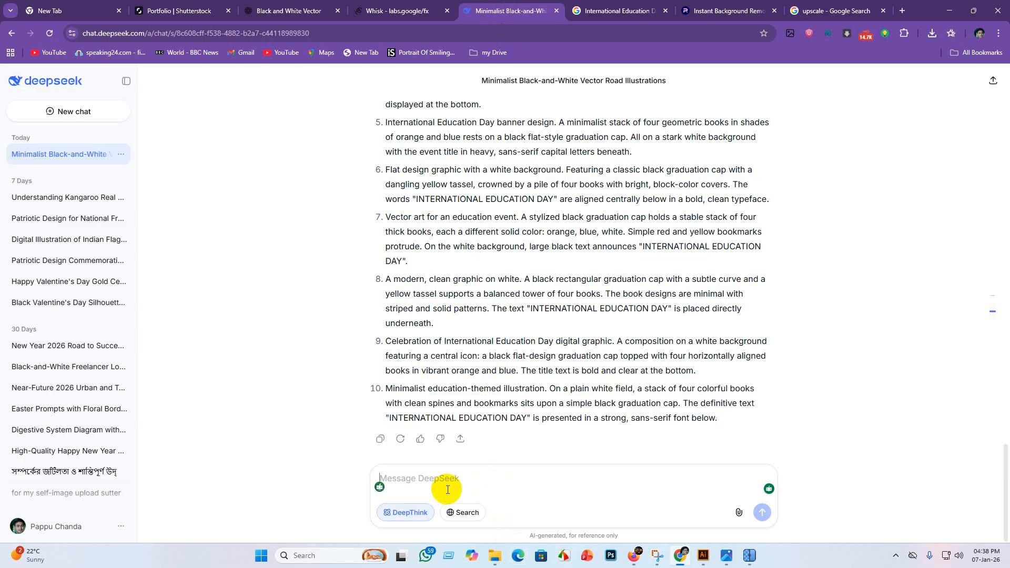
pyautogui.hotkey('ctrl', 'v')
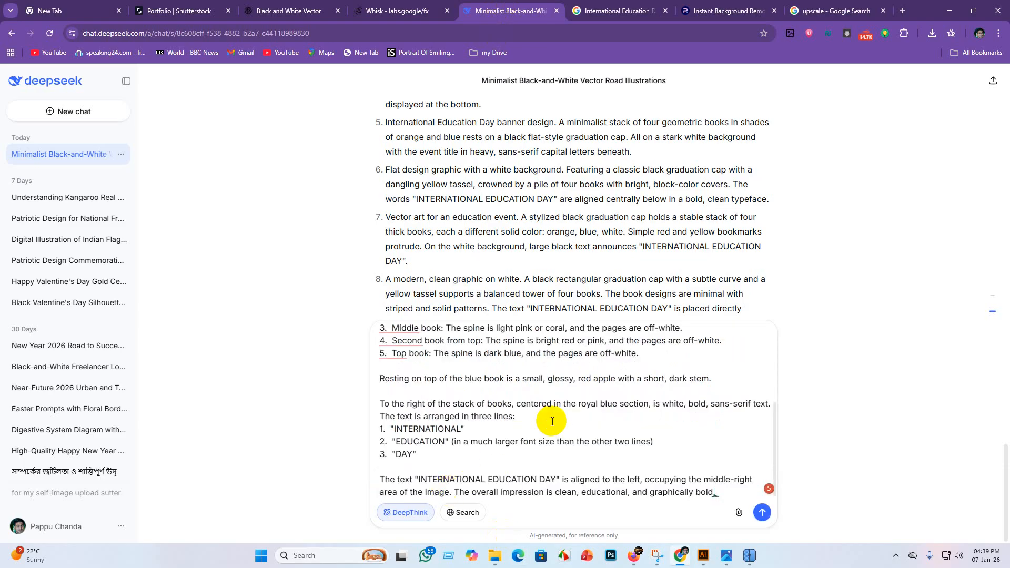
# Step: Accept the suggested spacing corrections for the five numbered book lines in the unsent message
pyautogui.rightClick(411, 327)
pyautogui.click(403, 347)
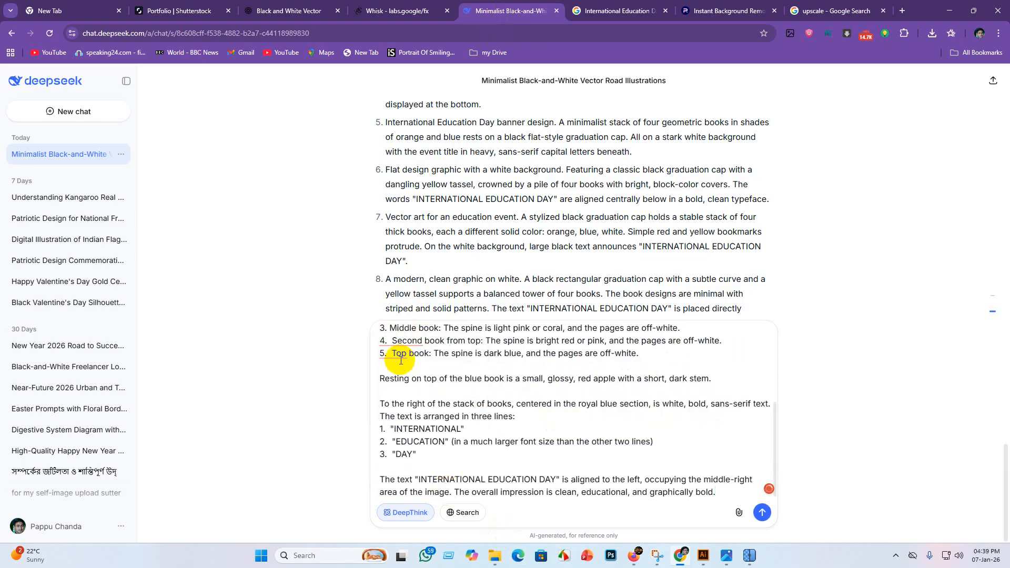
pyautogui.rightClick(398, 342)
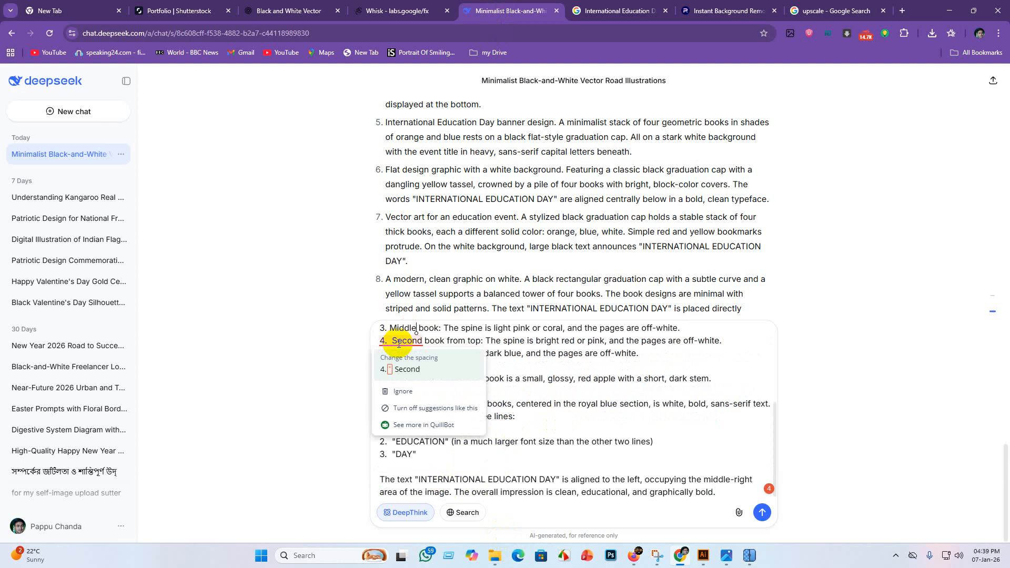
pyautogui.click(402, 372)
pyautogui.rightClick(400, 353)
pyautogui.click(399, 381)
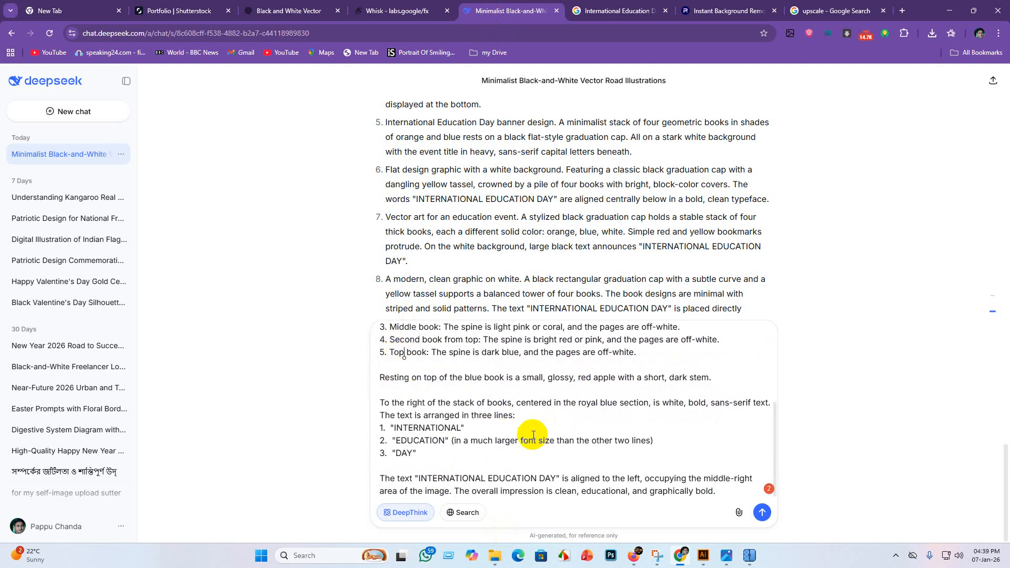
pyautogui.scroll(3, 525, 402)
pyautogui.click(402, 422)
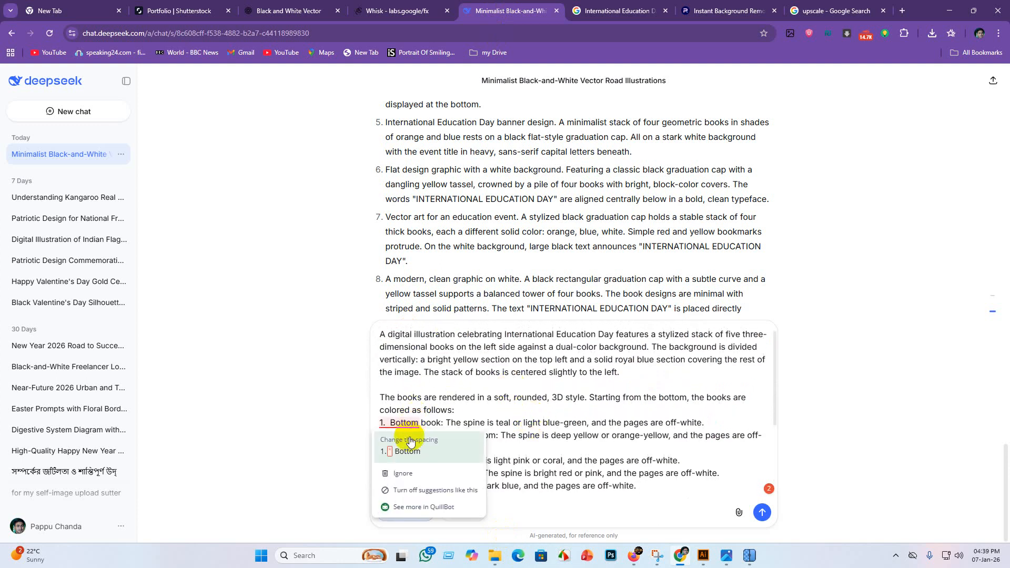
pyautogui.click(404, 451)
pyautogui.click(404, 434)
pyautogui.click(408, 462)
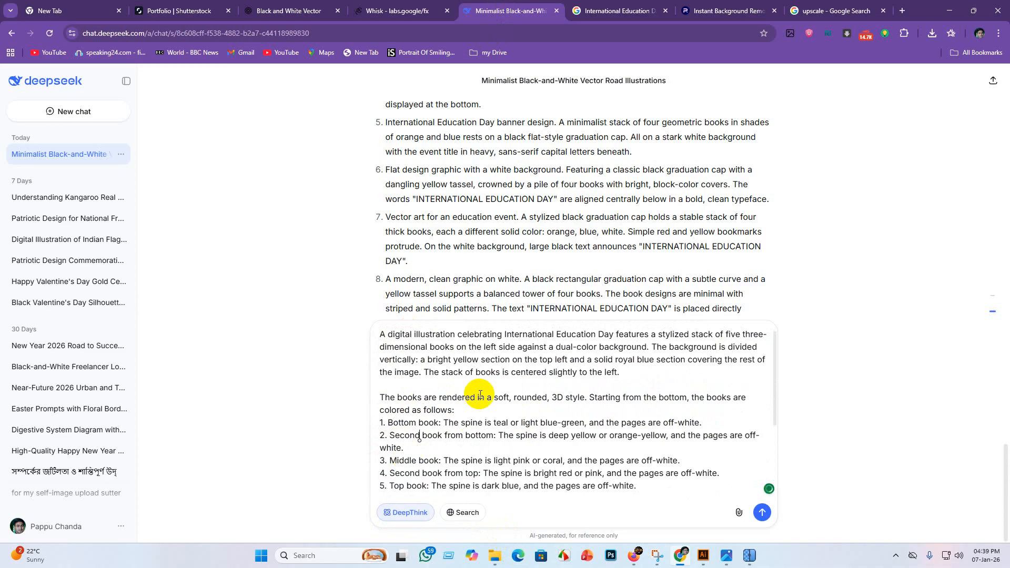
# Step: Read through the pasted image description from its opening paragraph to the closing text-layout details
pyautogui.scroll(-3, 473, 416)
pyautogui.scroll(3, 426, 431)
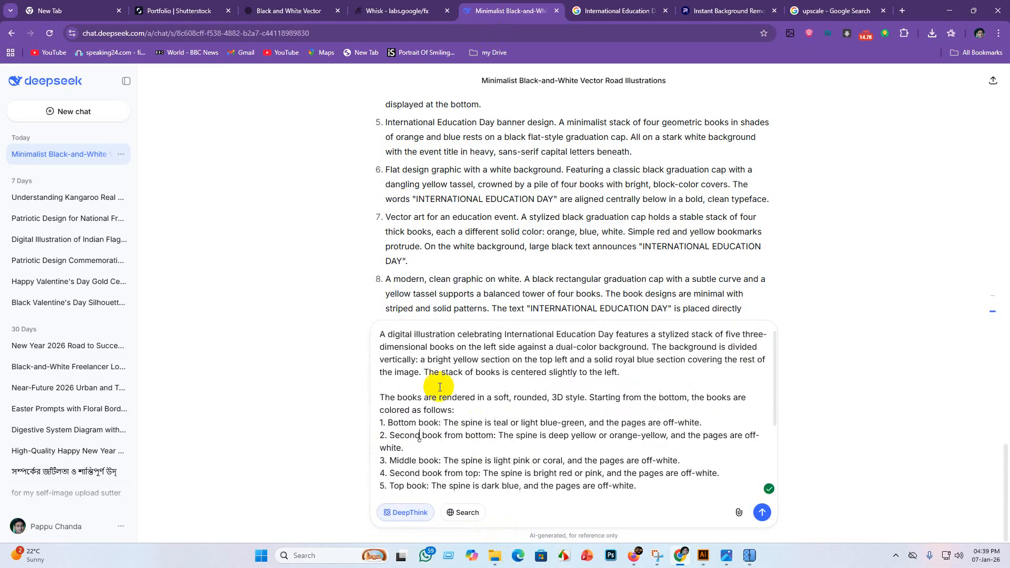
pyautogui.scroll(-3, 439, 362)
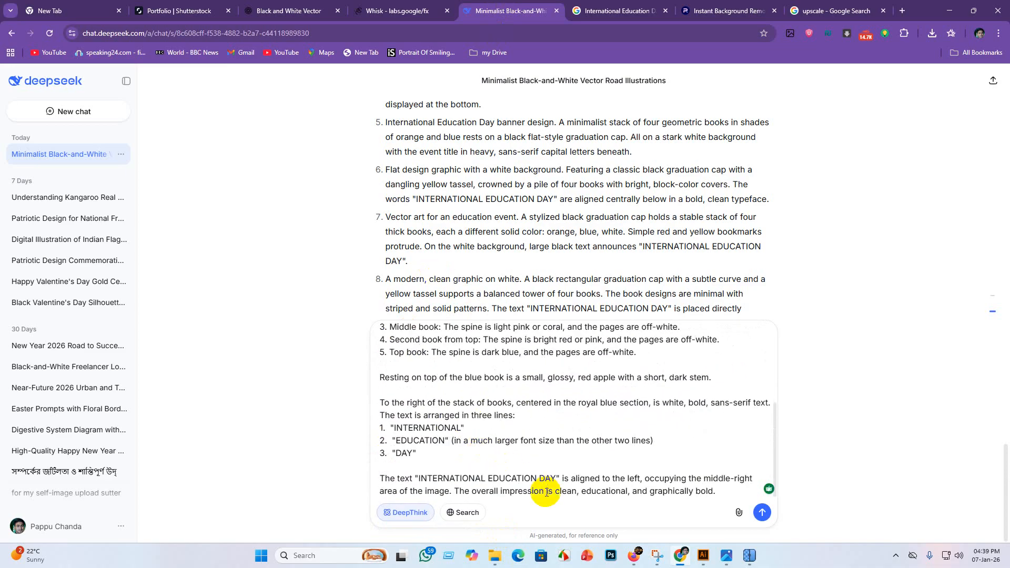
pyautogui.scroll(-1, 676, 462)
pyautogui.scroll(2, 462, 386)
pyautogui.scroll(1, 462, 387)
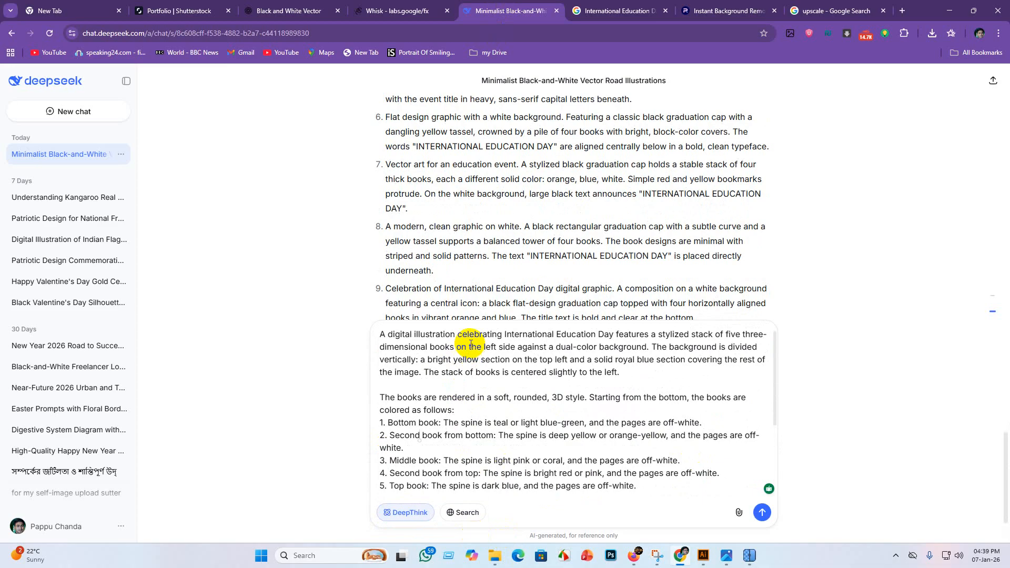
pyautogui.scroll(-3, 633, 437)
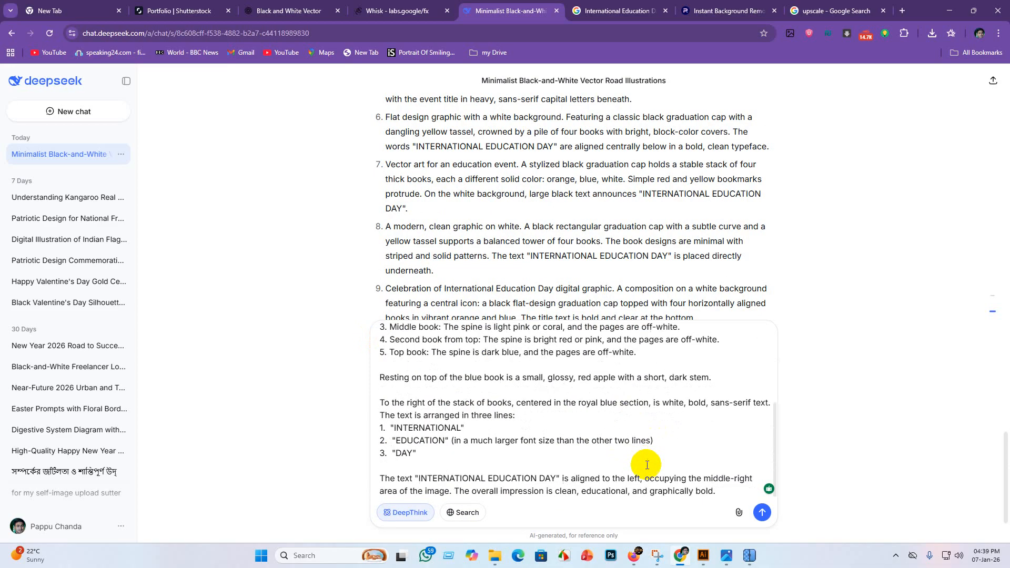
# Step: Append "5 prompt with nice educational typography" to the end of the illustration description, correcting the spelling and spacing
pyautogui.scroll(3, 492, 411)
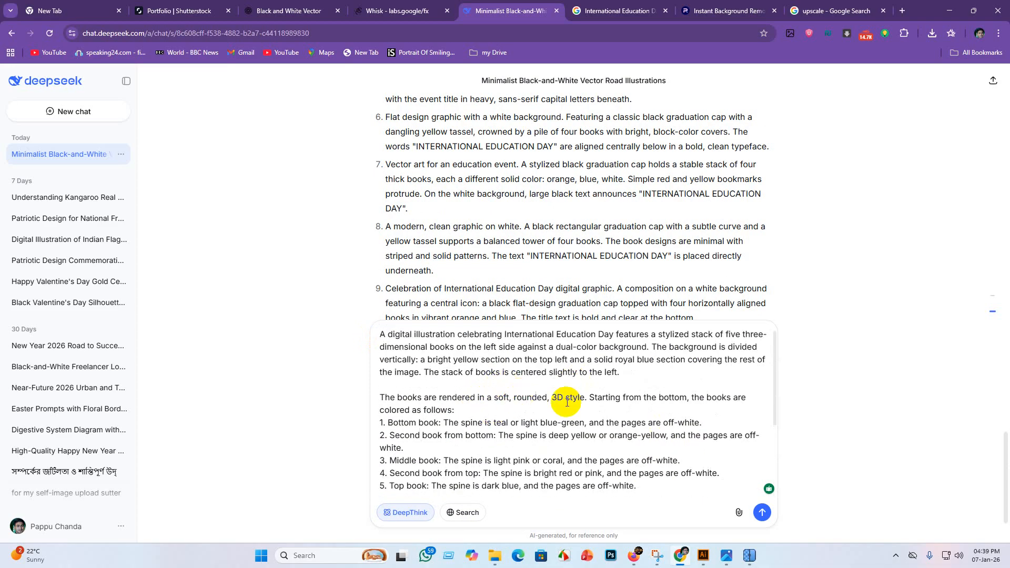
pyautogui.scroll(-3, 457, 456)
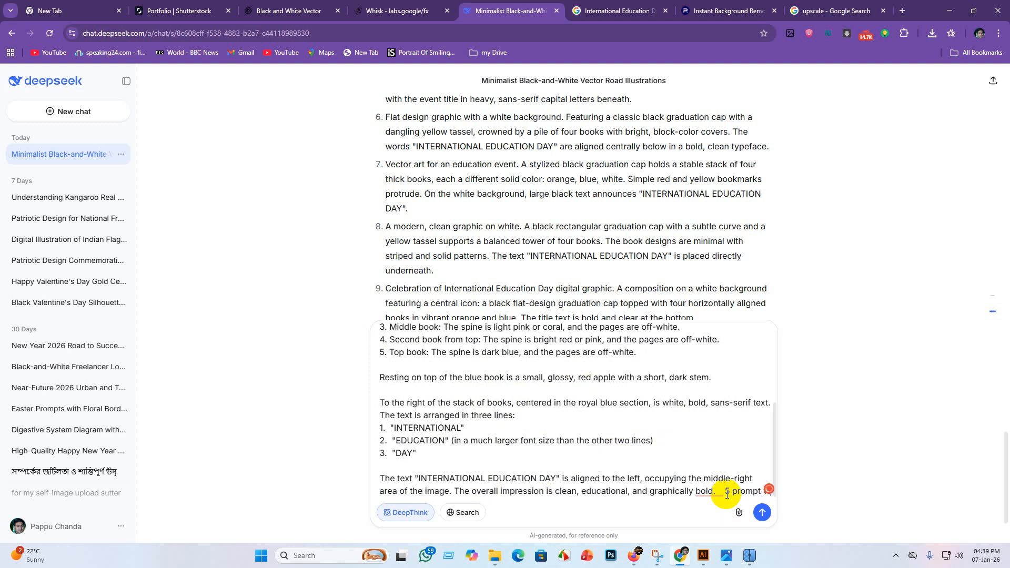
pyautogui.write('ith educatinal nice typrograpy')
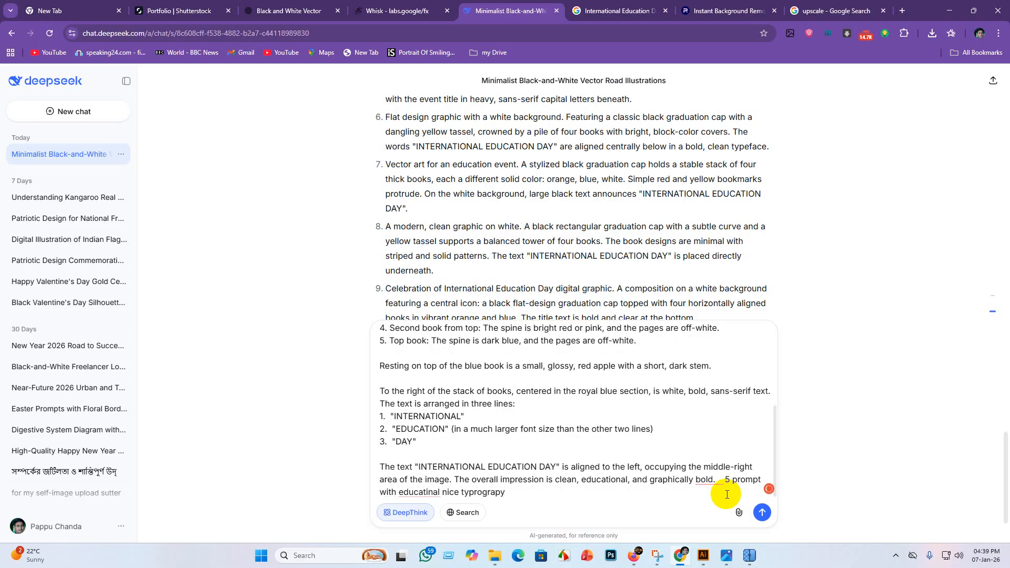
pyautogui.rightClick(423, 492)
pyautogui.click(442, 415)
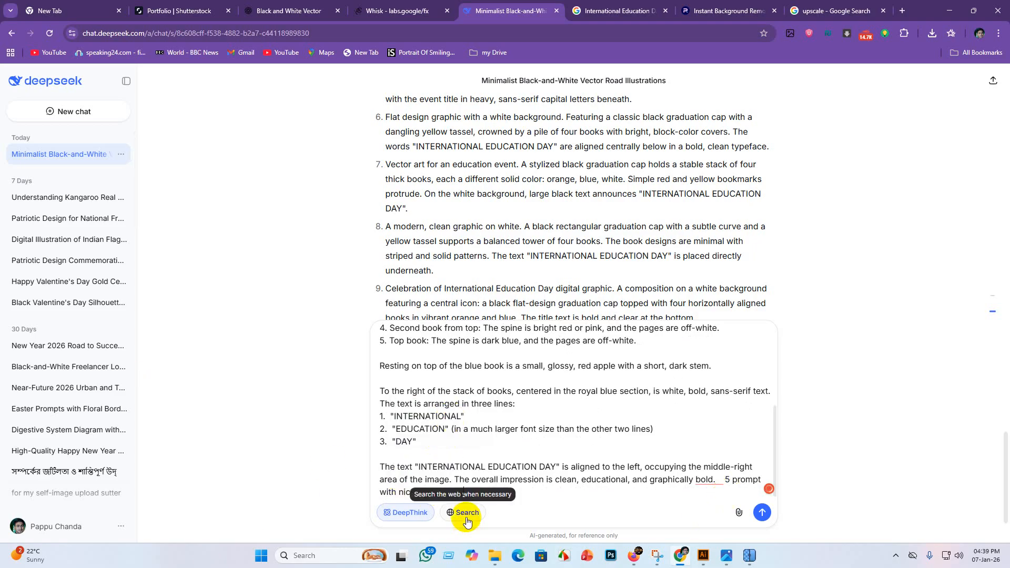
pyautogui.rightClick(493, 492)
pyautogui.click(488, 418)
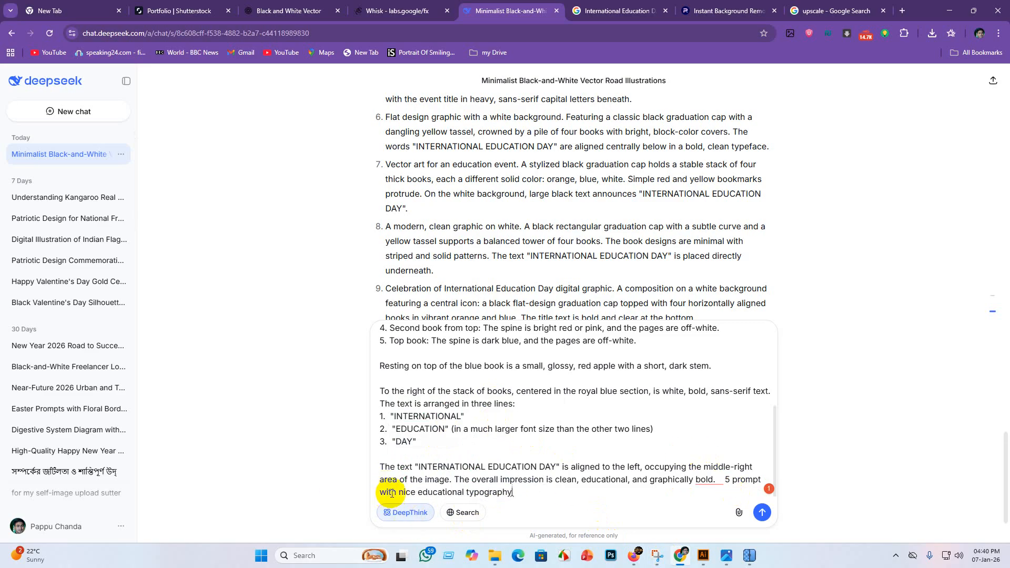
pyautogui.click(701, 478)
pyautogui.click(706, 423)
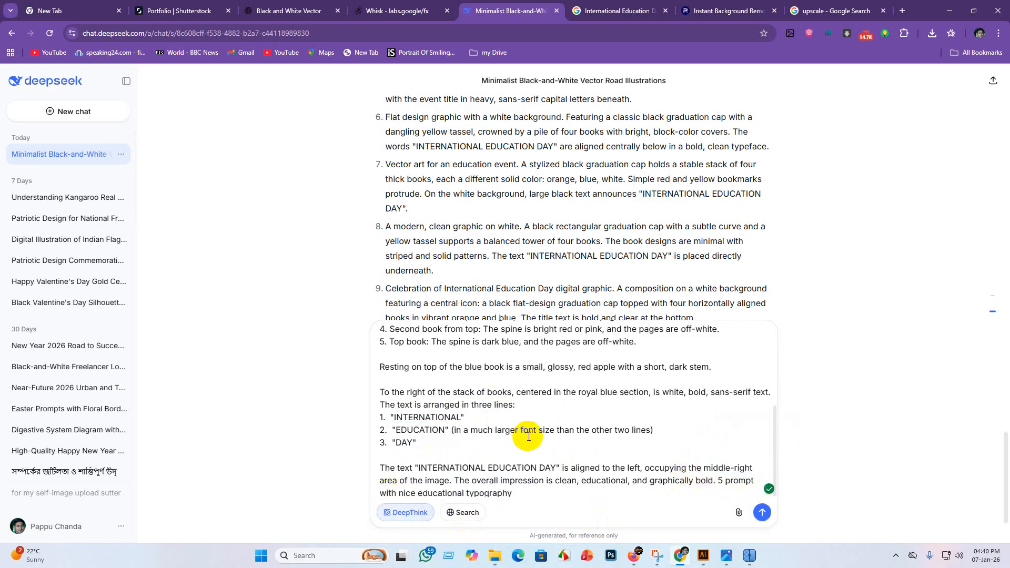
# Step: Review the drafted International Education Day description and submit it to generate the five prompts
pyautogui.scroll(3, 539, 444)
pyautogui.scroll(-3, 539, 443)
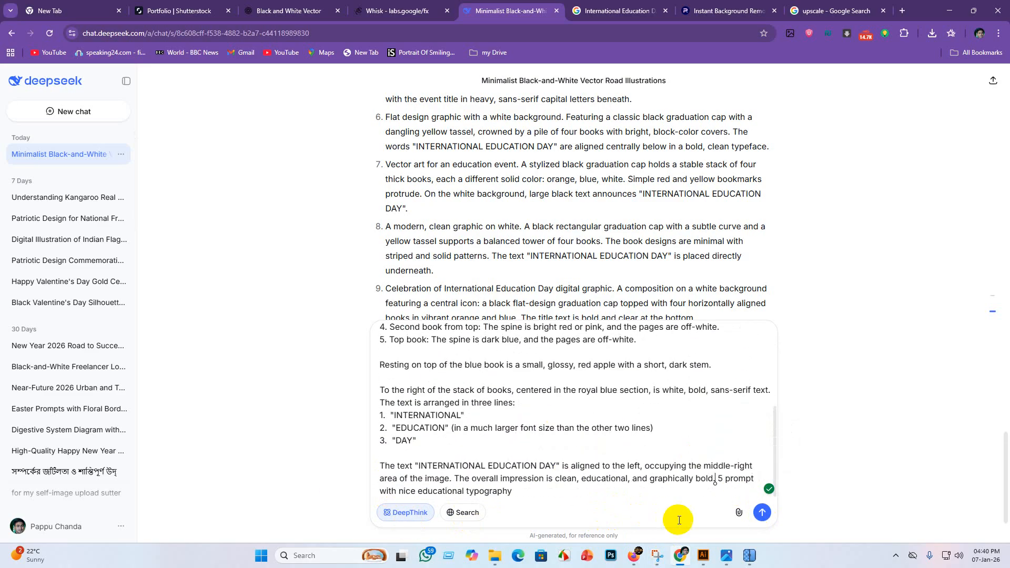
pyautogui.click(761, 513)
pyautogui.scroll(3, 617, 363)
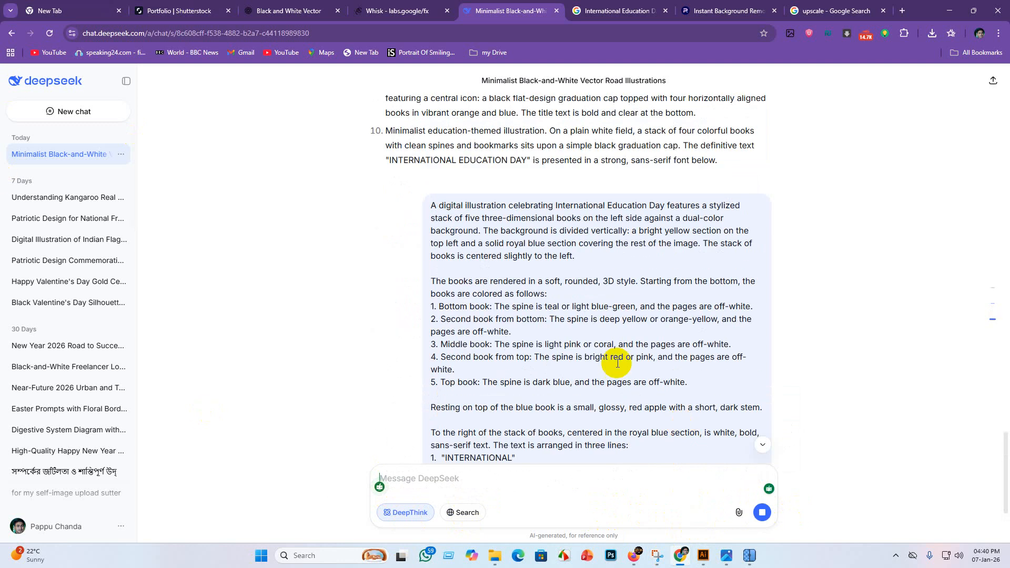
pyautogui.scroll(-4, 615, 337)
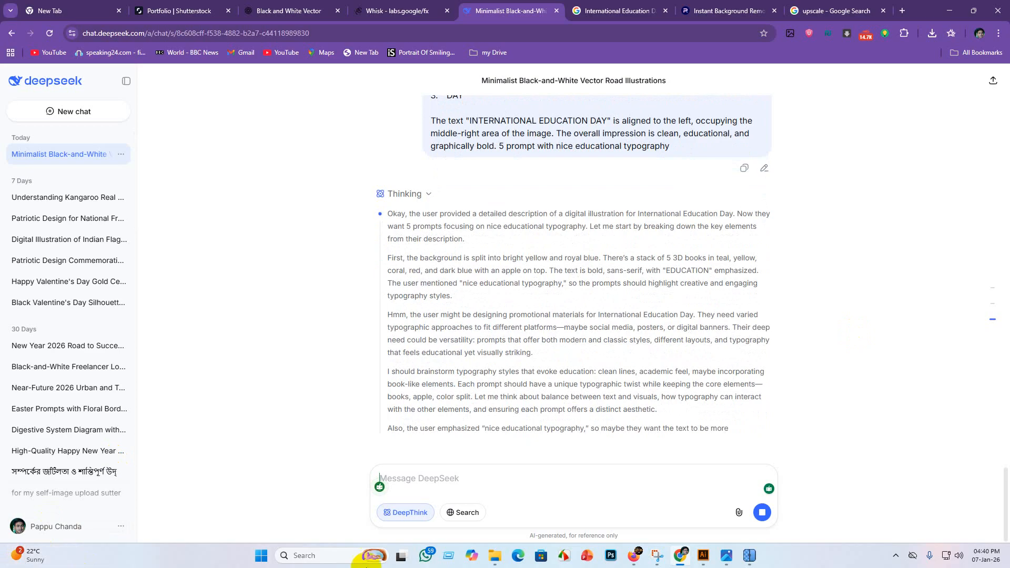
pyautogui.moveTo(626, 564)
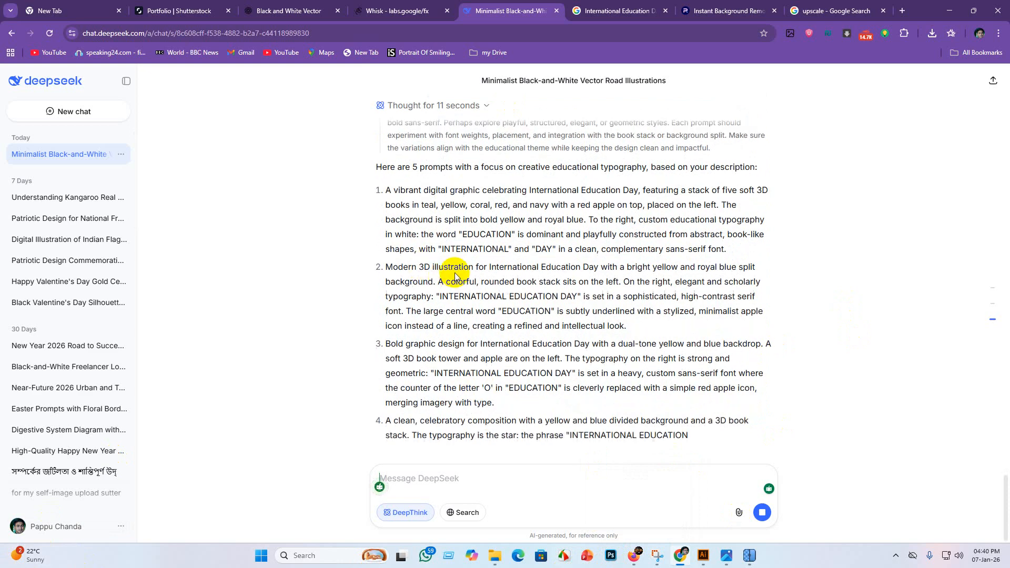
# Step: Copy the first generated prompt, switch to Whisk and clear the old graduation cap prompt
pyautogui.scroll(2, 400, 278)
pyautogui.moveTo(387, 288); pyautogui.dragTo(734, 349)
pyautogui.hotkey('ctrl', 'c')
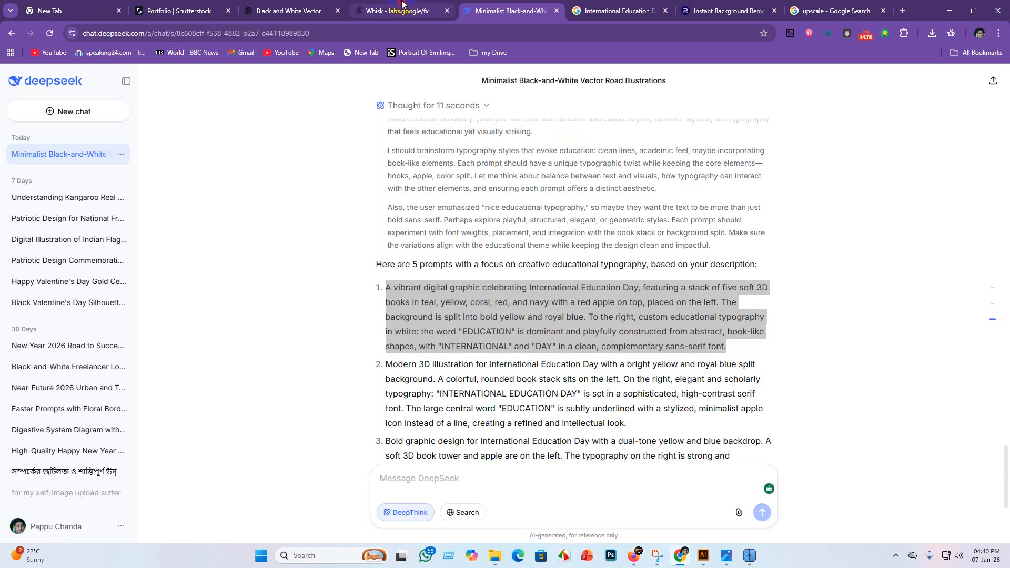
pyautogui.click(427, 6)
pyautogui.click(677, 517)
pyautogui.hotkey('ctrl', 'a')
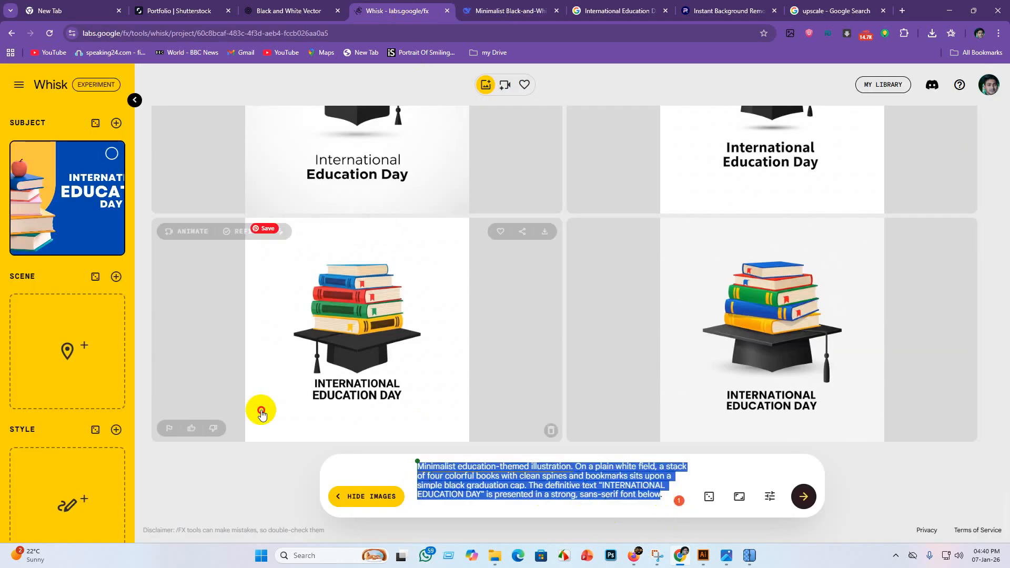
pyautogui.press('BackSpace')
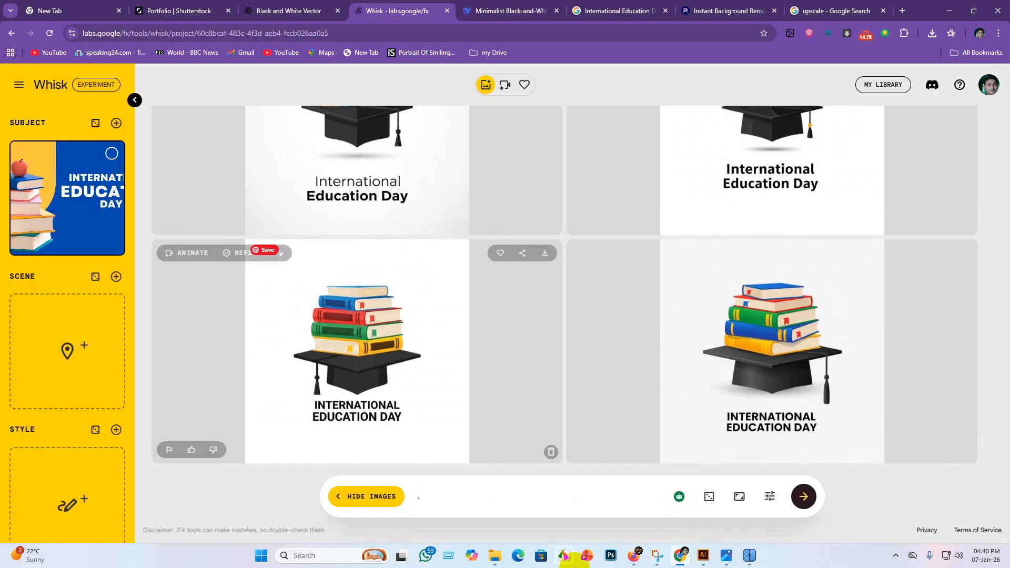
# Step: Set the aspect ratio to landscape 16:9 and generate images from the copied "A vibrant digital graphic" prompt
pyautogui.click(739, 496)
pyautogui.click(789, 450)
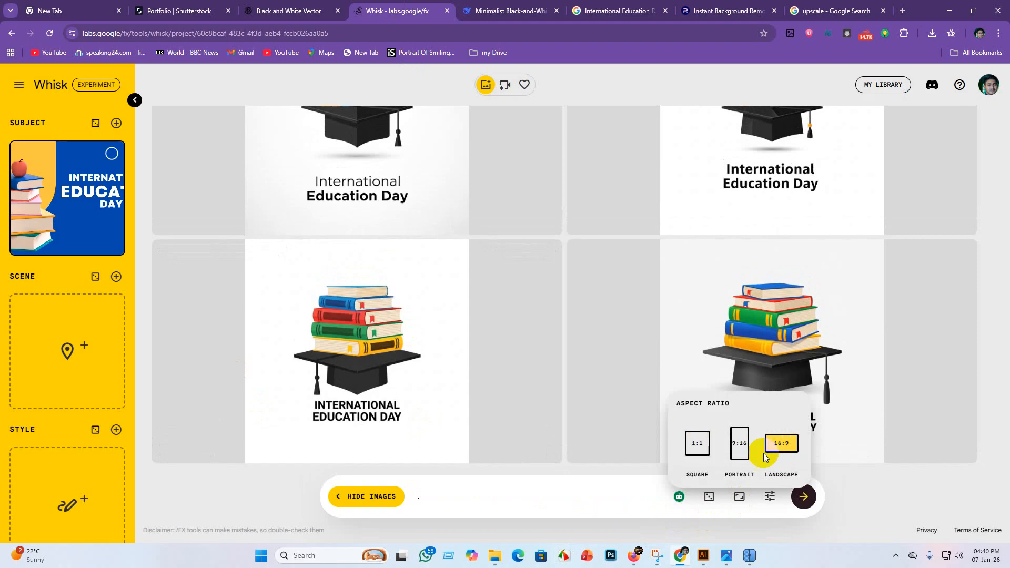
pyautogui.click(451, 500)
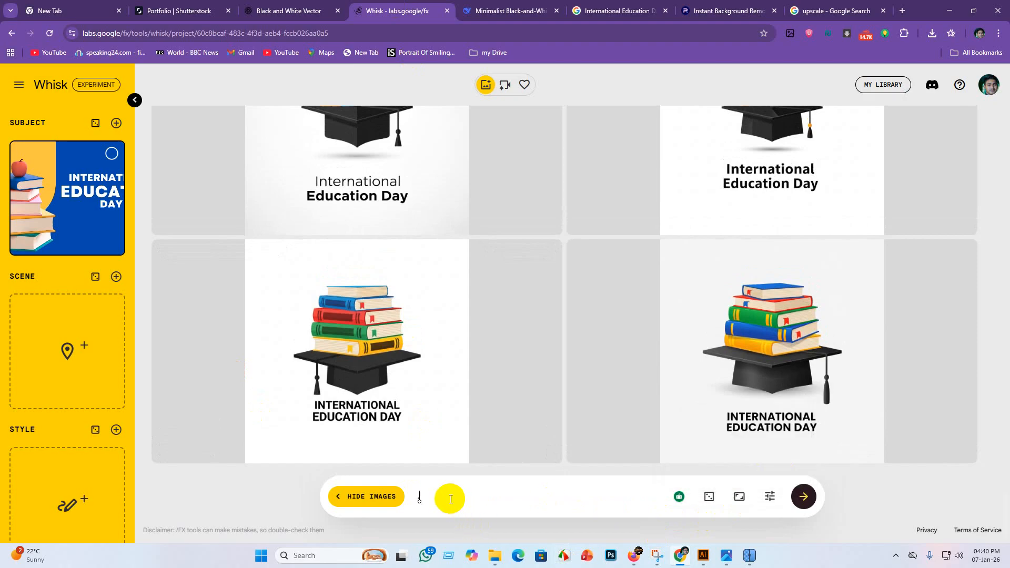
pyautogui.write('.')
pyautogui.hotkey('ctrl', 'v')
pyautogui.press('Return')
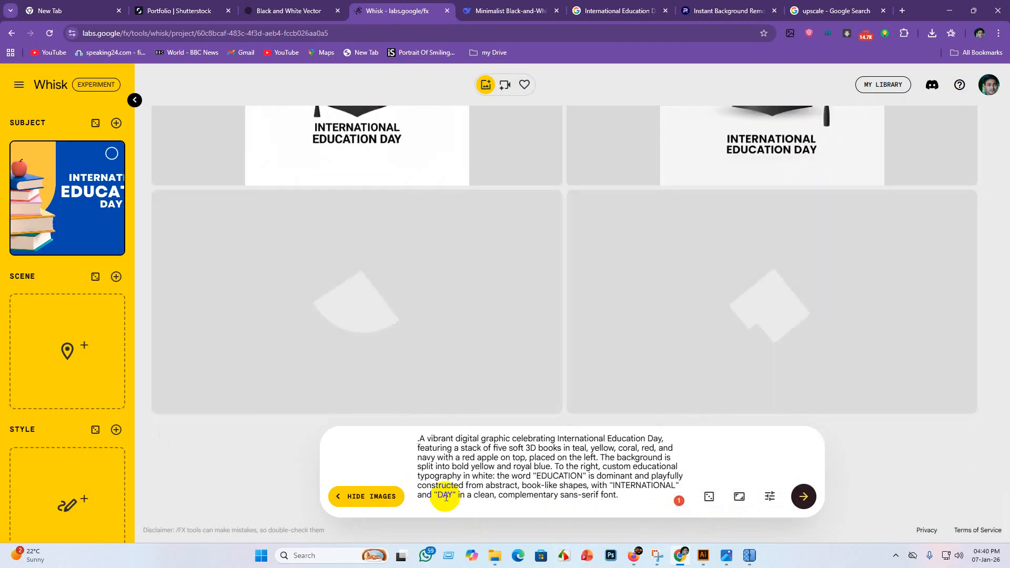
pyautogui.click(313, 4)
pyautogui.scroll(-2, 435, 335)
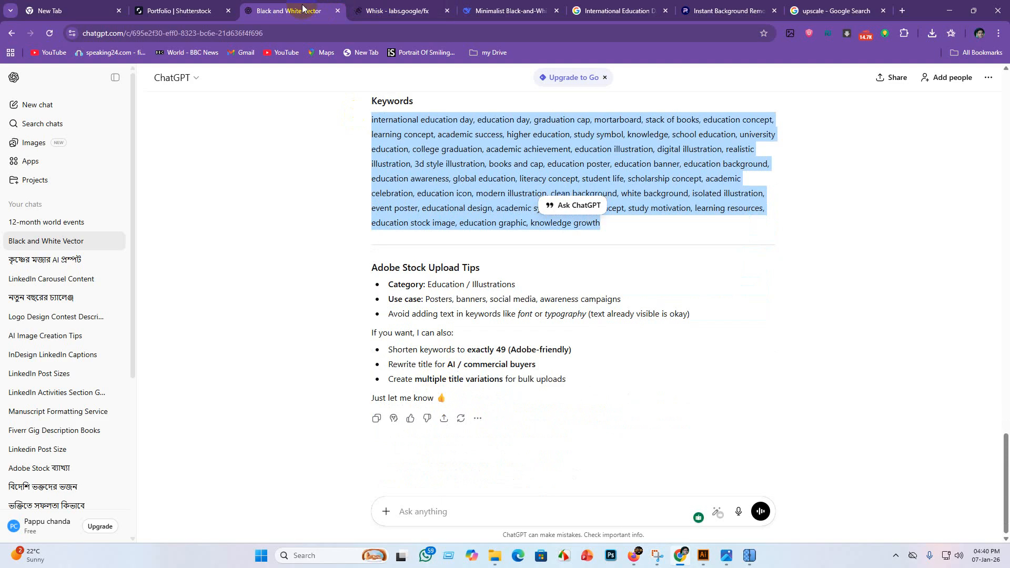
pyautogui.click(405, 11)
# Step: Copy the second DeepSeek prompt, "Modern 3D illustration", and generate images from it in Whisk in place of the previous prompt
pyautogui.click(503, 13)
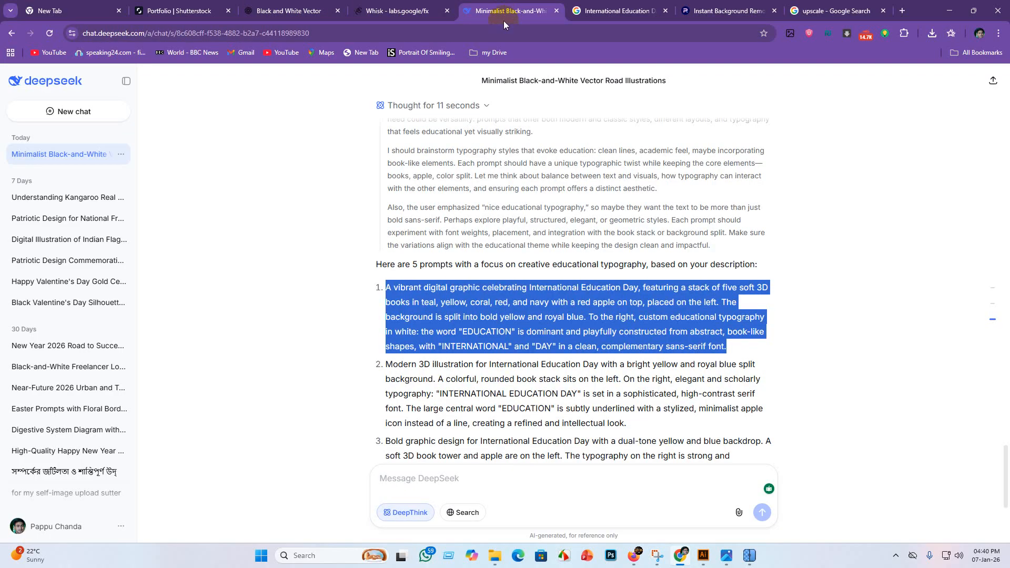
pyautogui.scroll(-3, 401, 343)
pyautogui.moveTo(388, 202); pyautogui.dragTo(646, 272)
pyautogui.hotkey('ctrl', 'c')
pyautogui.click(405, 10)
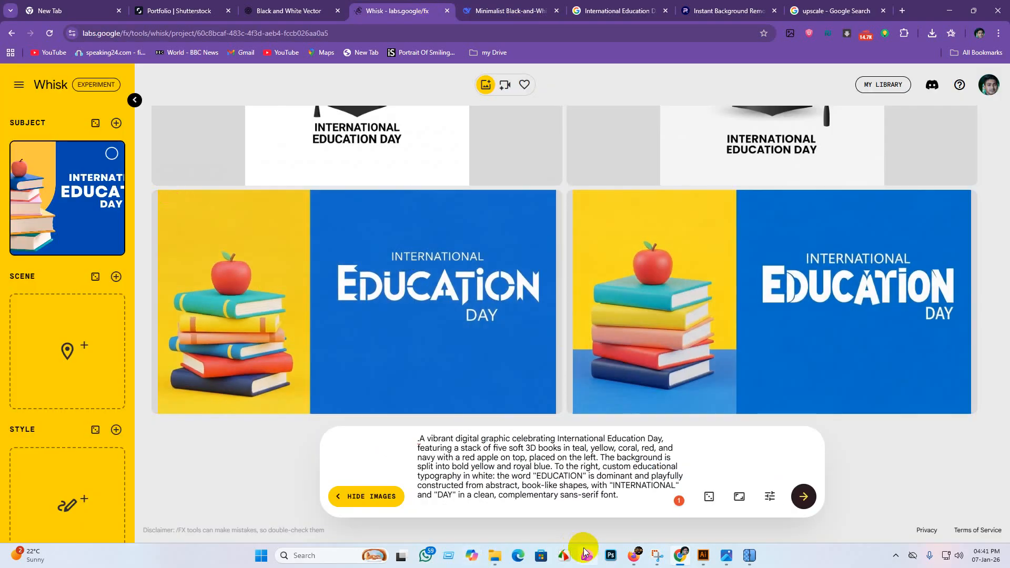
pyautogui.moveTo(619, 497); pyautogui.dragTo(346, 417)
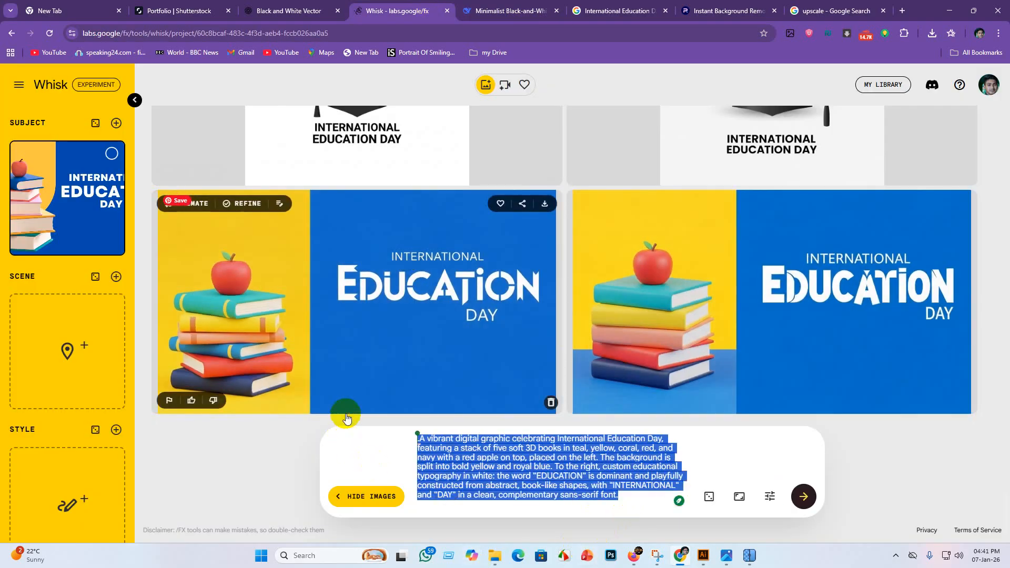
pyautogui.press('BackSpace')
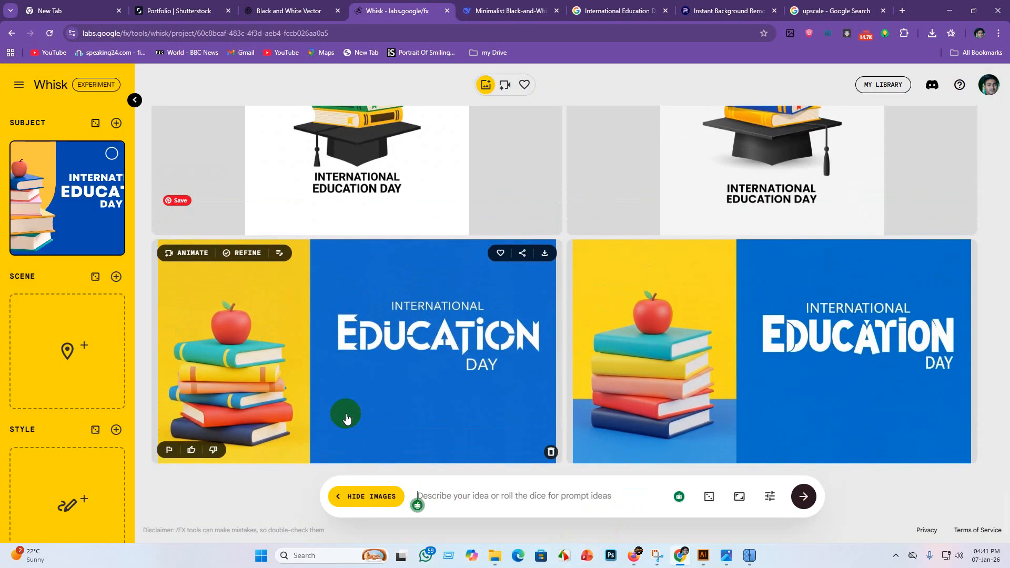
pyautogui.hotkey('ctrl', 'v')
pyautogui.press('Return')
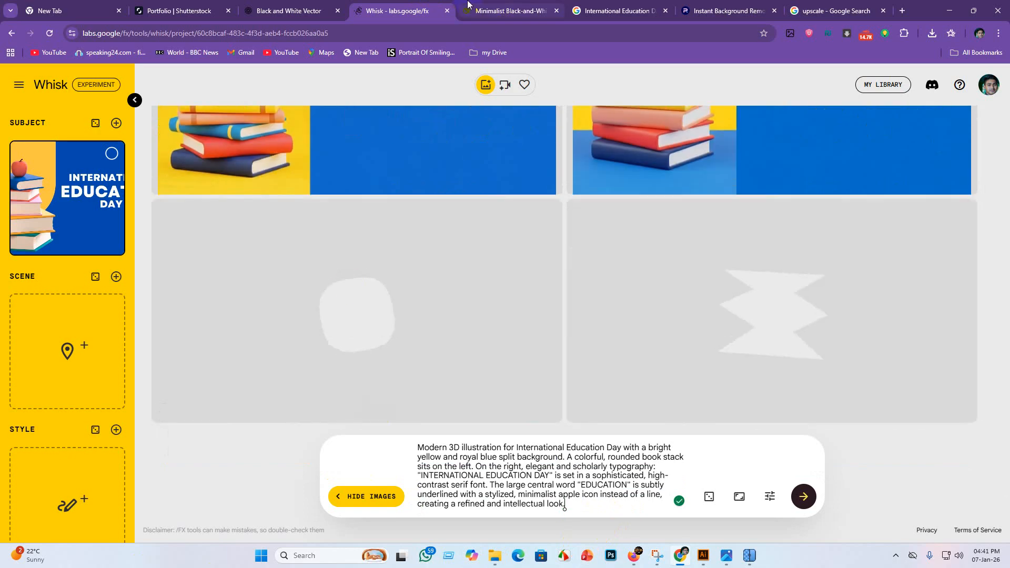
# Step: Copy the third DeepSeek prompt, "Bold graphic design", and use it to replace the Whisk prompt and generate images
pyautogui.click(508, 11)
pyautogui.scroll(-1, 429, 313)
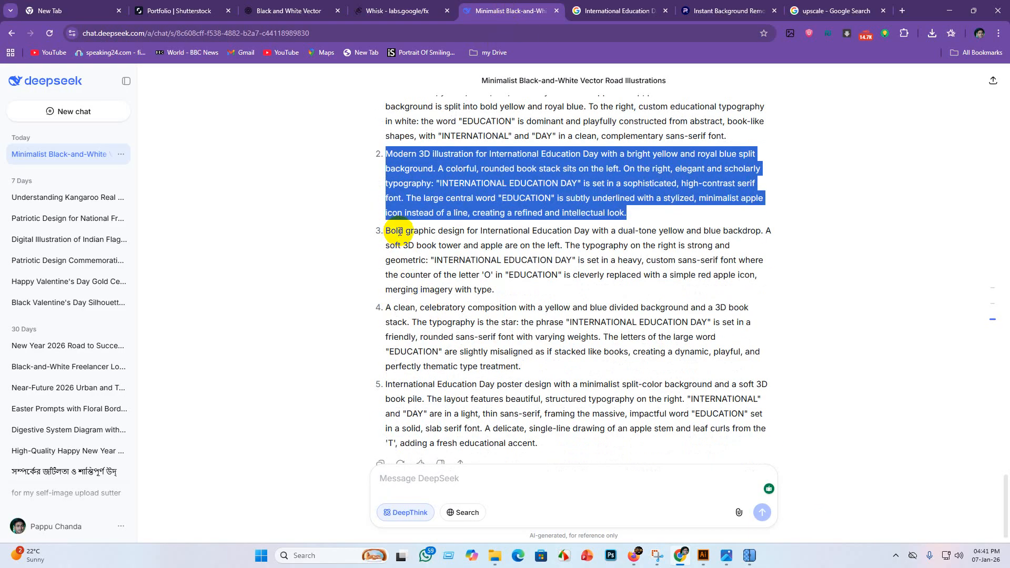
pyautogui.moveTo(385, 235); pyautogui.dragTo(509, 299)
pyautogui.hotkey('ctrl', 'c')
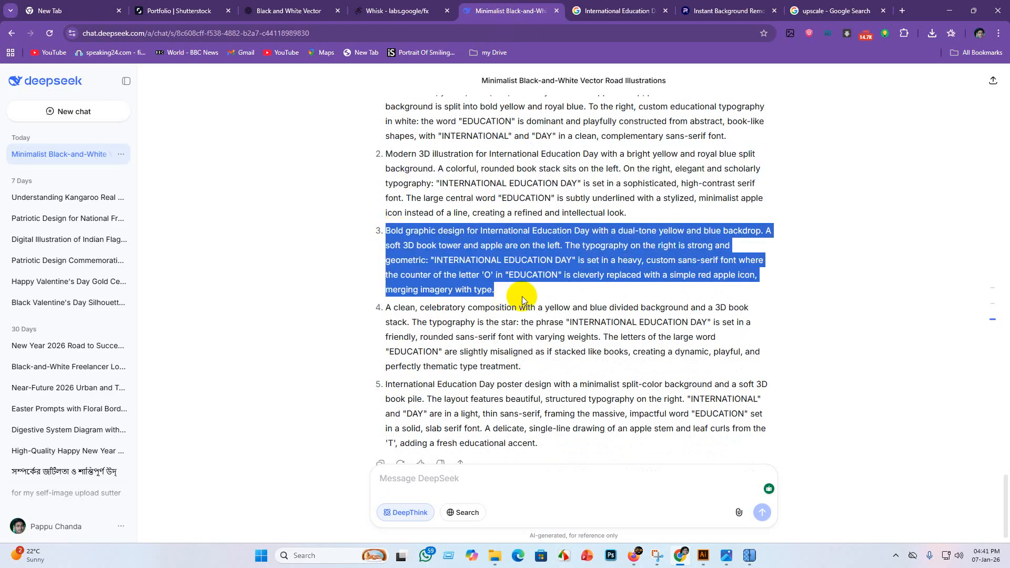
pyautogui.click(393, 6)
pyautogui.tripleClick(552, 504)
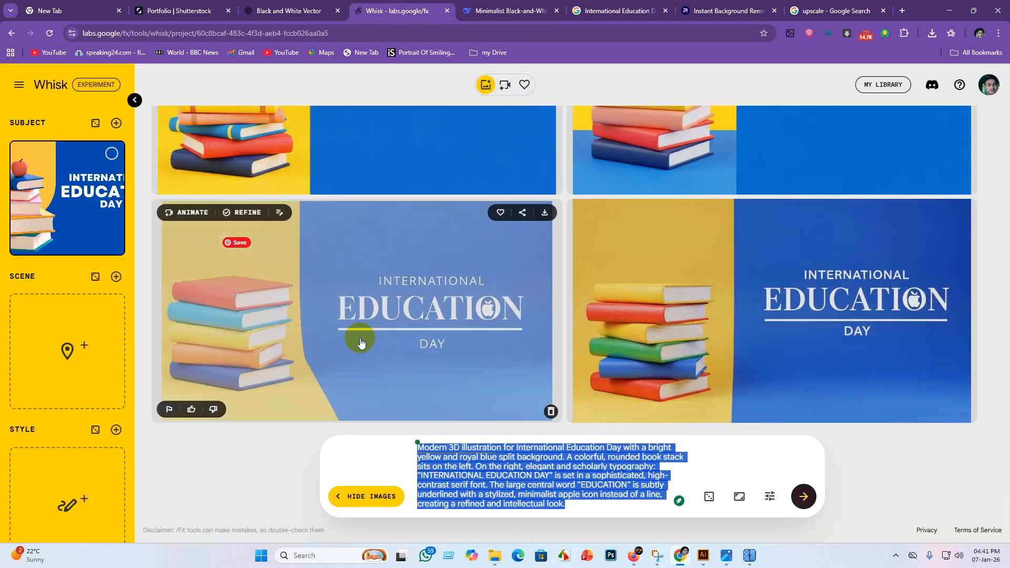
pyautogui.press('BackSpace')
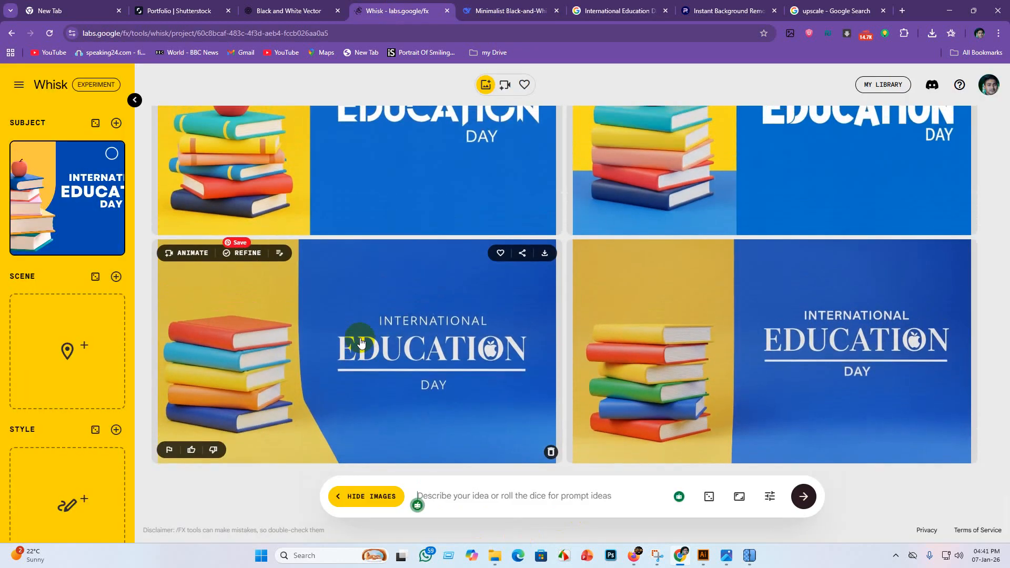
pyautogui.hotkey('ctrl', 'v')
pyautogui.press('Return')
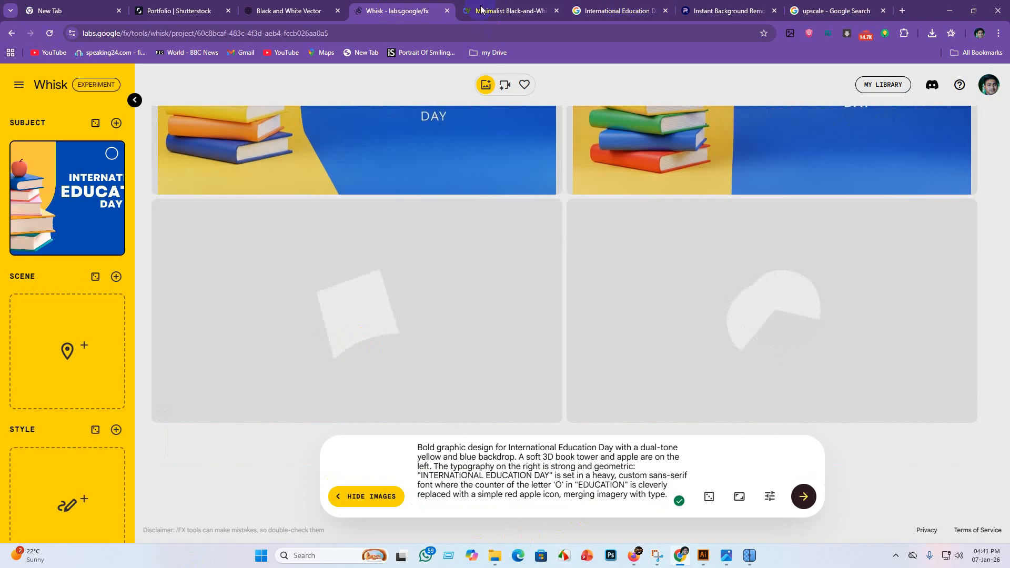
# Step: Copy the fourth DeepSeek prompt, "A clean, celebratory composition", and generate images from it in Whisk in place of the previous prompt
pyautogui.click(484, 11)
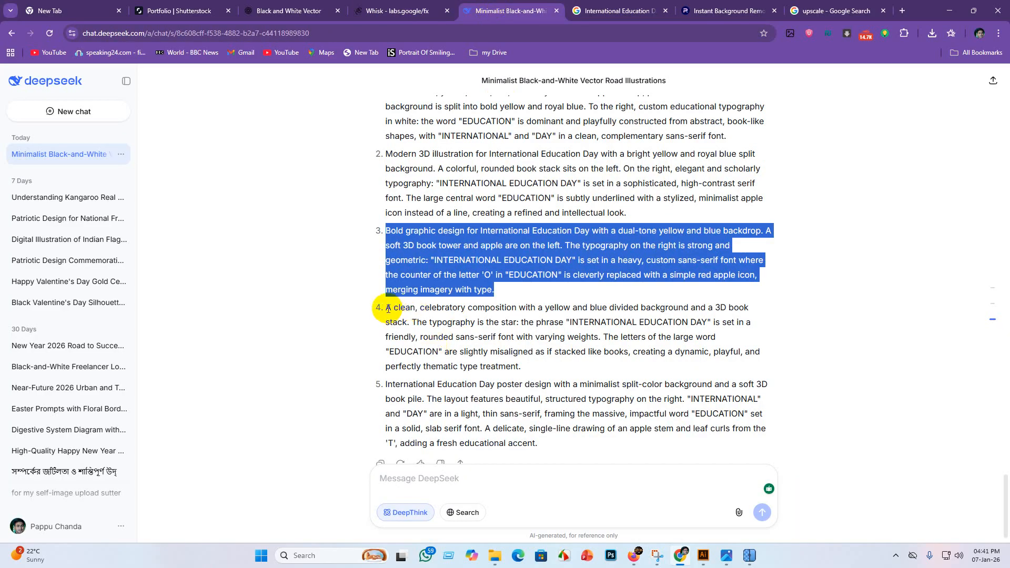
pyautogui.moveTo(386, 310); pyautogui.dragTo(549, 367)
pyautogui.hotkey('ctrl', 'c')
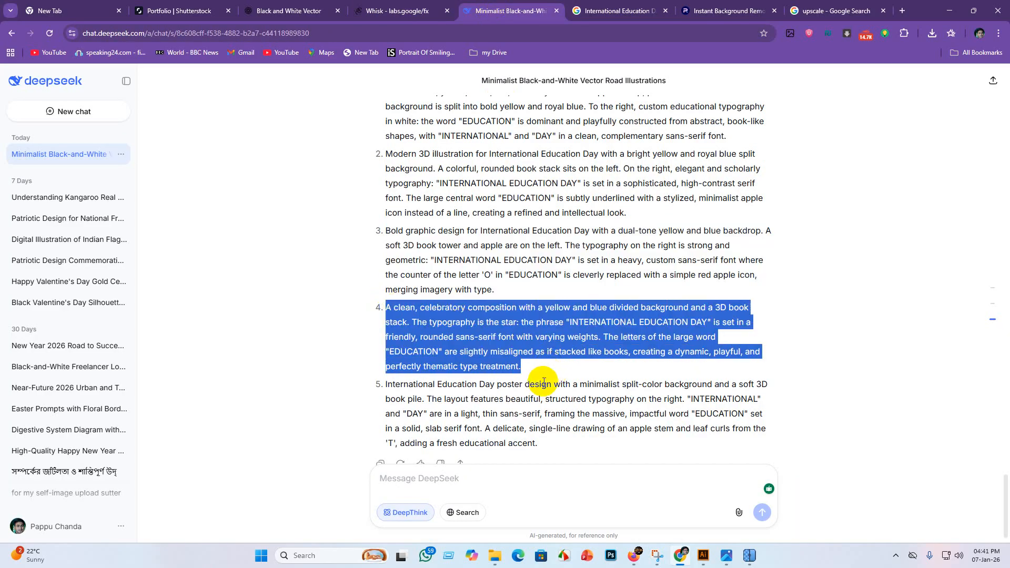
pyautogui.click(417, 5)
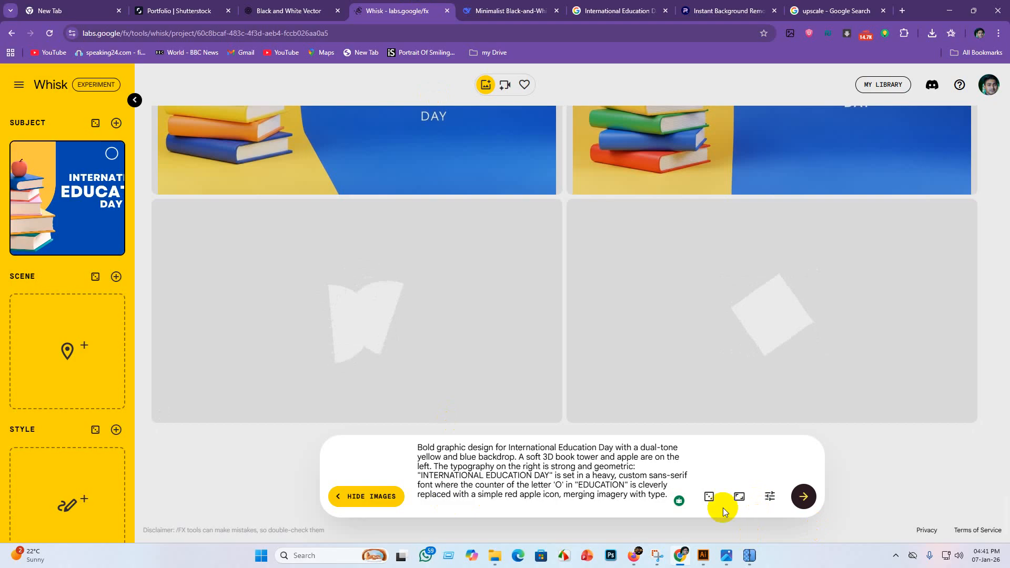
pyautogui.hotkey('ctrl', 'a')
pyautogui.press('BackSpace')
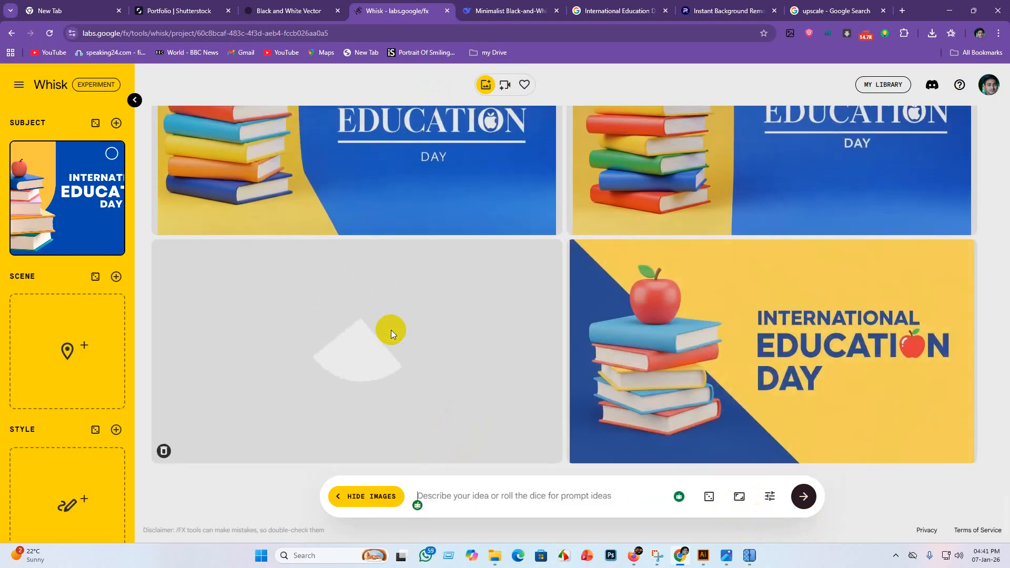
pyautogui.hotkey('ctrl', 'v')
pyautogui.press('Return')
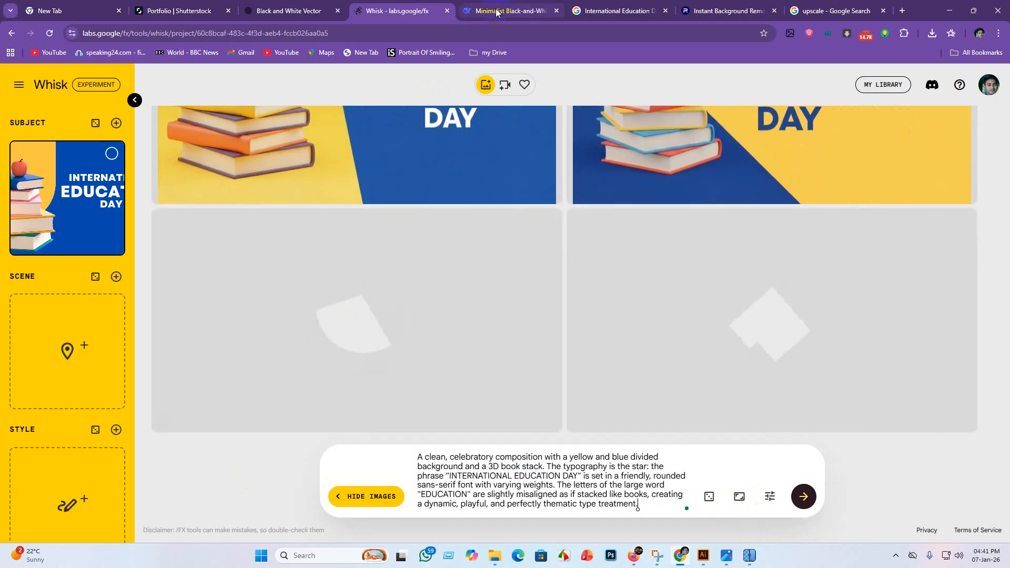
# Step: Copy the fifth DeepSeek prompt, "International Education Day poster design", and generate images from it in Whisk in place of the previous prompt
pyautogui.hotkey('ctrl', 'Tab')
pyautogui.scroll(-1, 387, 351)
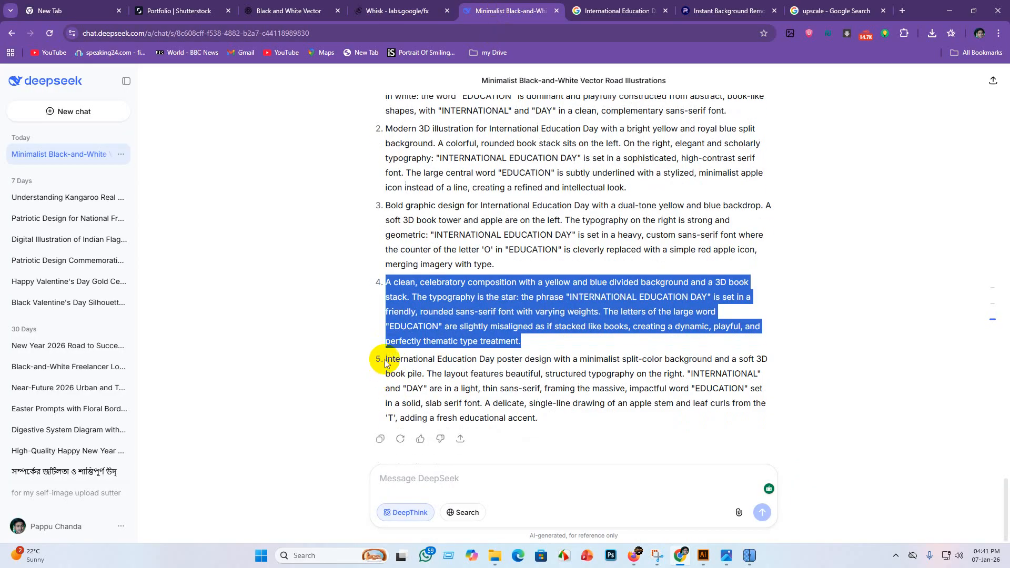
pyautogui.moveTo(386, 362); pyautogui.dragTo(518, 415)
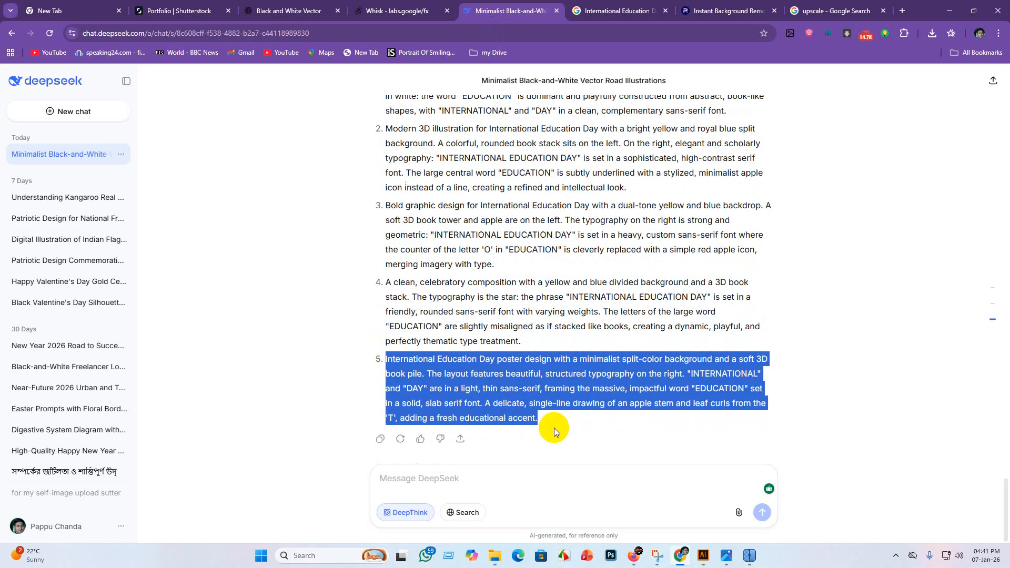
pyautogui.click(449, 9)
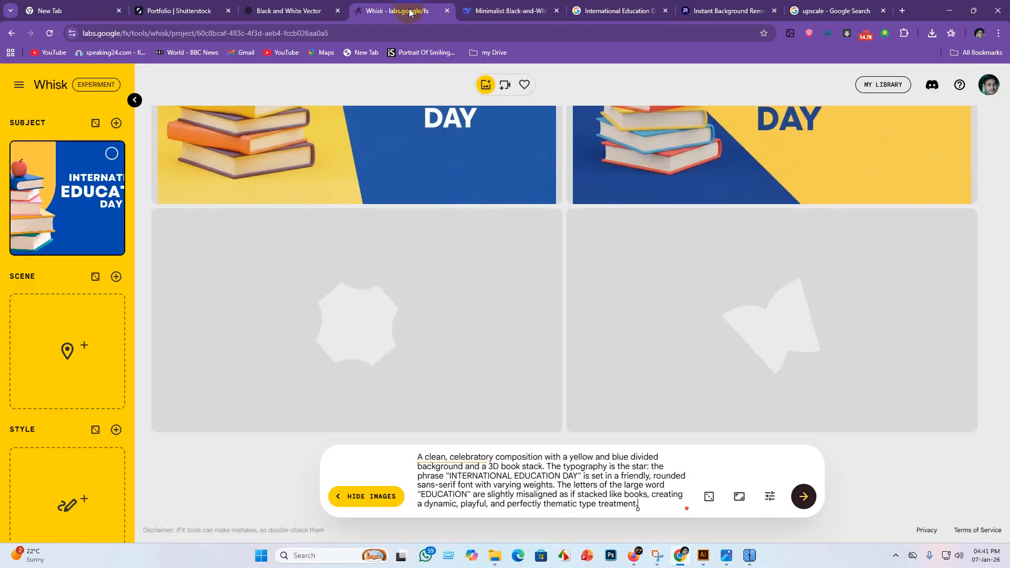
pyautogui.moveTo(653, 507); pyautogui.dragTo(300, 428)
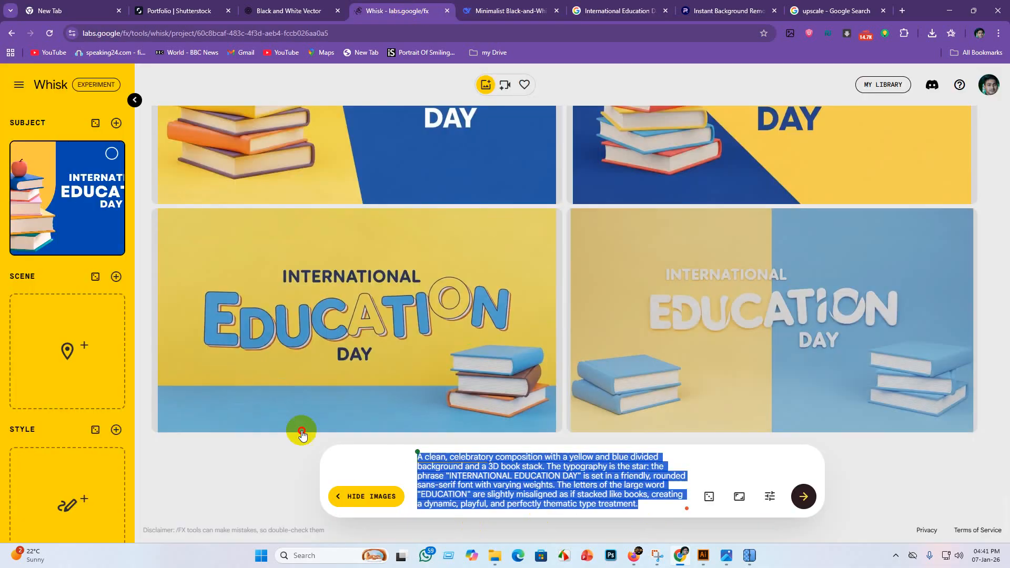
pyautogui.press('BackSpace')
pyautogui.write('International Education Day poster design with a minimalist split color background and a soft 3D book pile. The layout features beautiful, structured typography on the right. "INTERNATIONAL" and "DAY" are in a light, thin sans-serif, framing the massive, impactful word "EDUCATION" set in a solid, slab serif font. A delicate, single-line drawing of an apple stem and leaf curls from the \'T\', adding a fresh educational accent.')
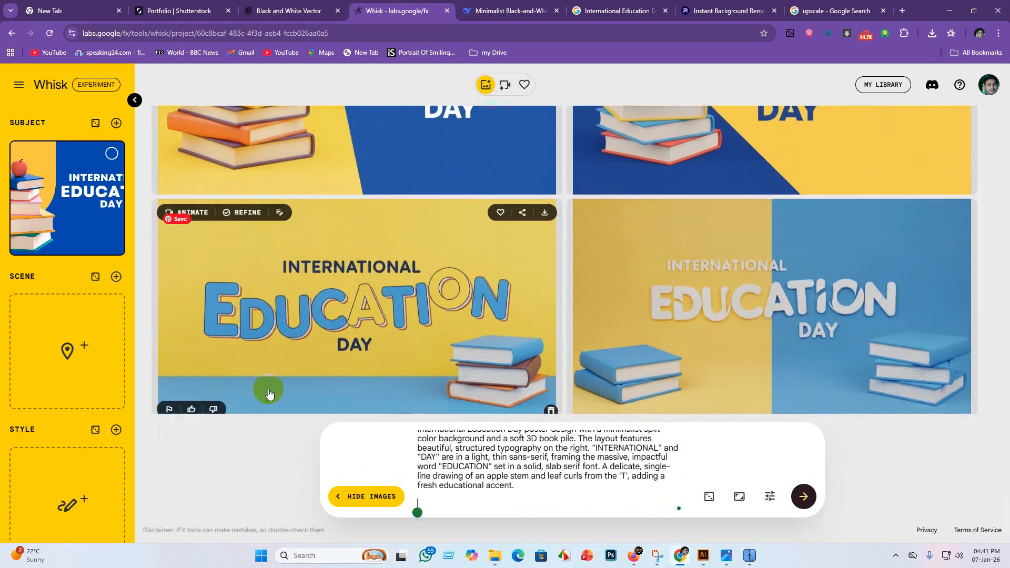
pyautogui.press('Return')
# Step: While saving the blue-panel illustration with the apple "O", list all files in the ai work jpeg folder and delete Internationa-education-day-2024
pyautogui.scroll(6, 609, 231)
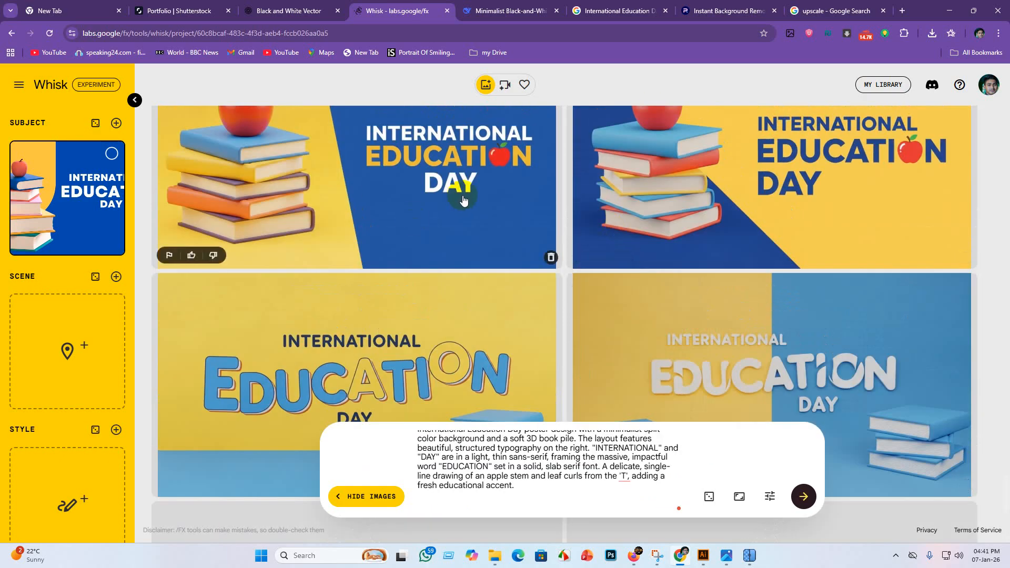
pyautogui.scroll(4, 609, 231)
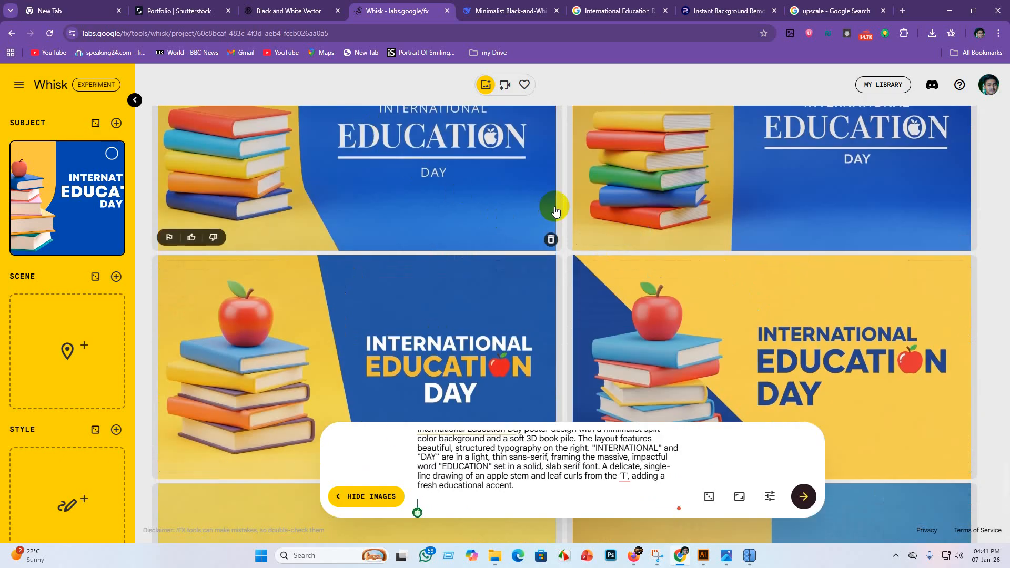
pyautogui.scroll(-2, 395, 232)
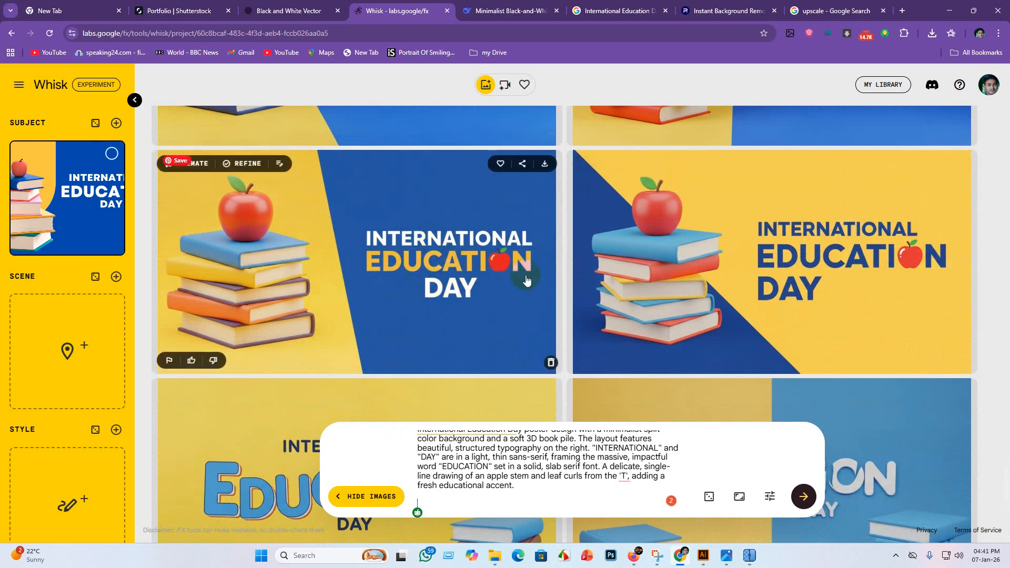
pyautogui.scroll(1, 331, 315)
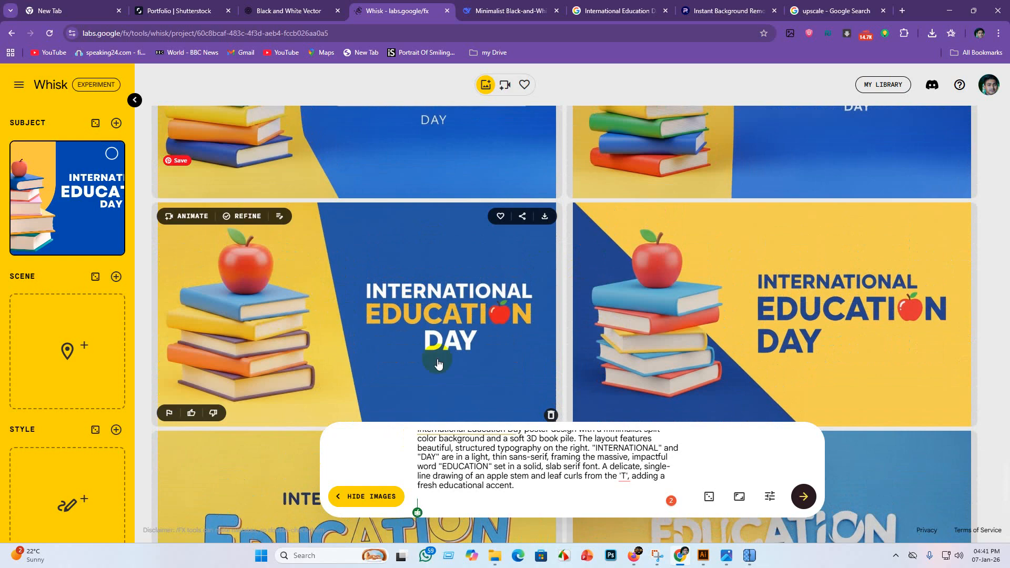
pyautogui.scroll(-2, 414, 298)
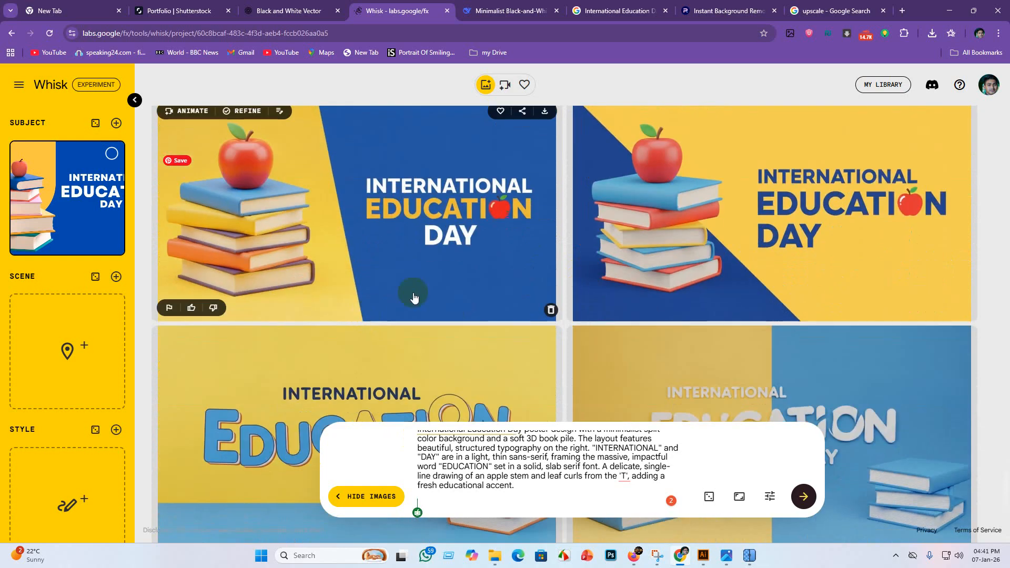
pyautogui.scroll(2, 542, 215)
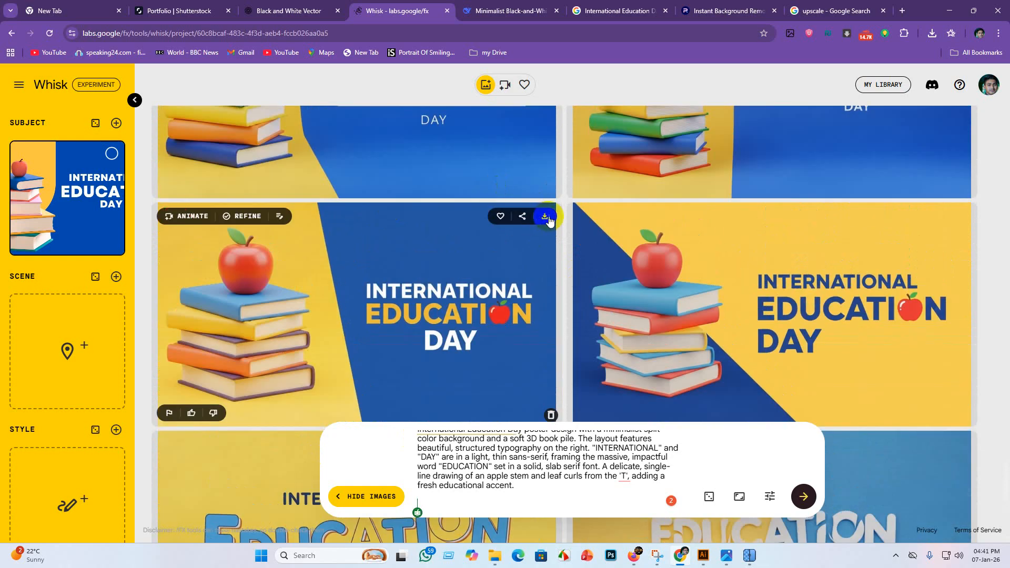
pyautogui.click(545, 217)
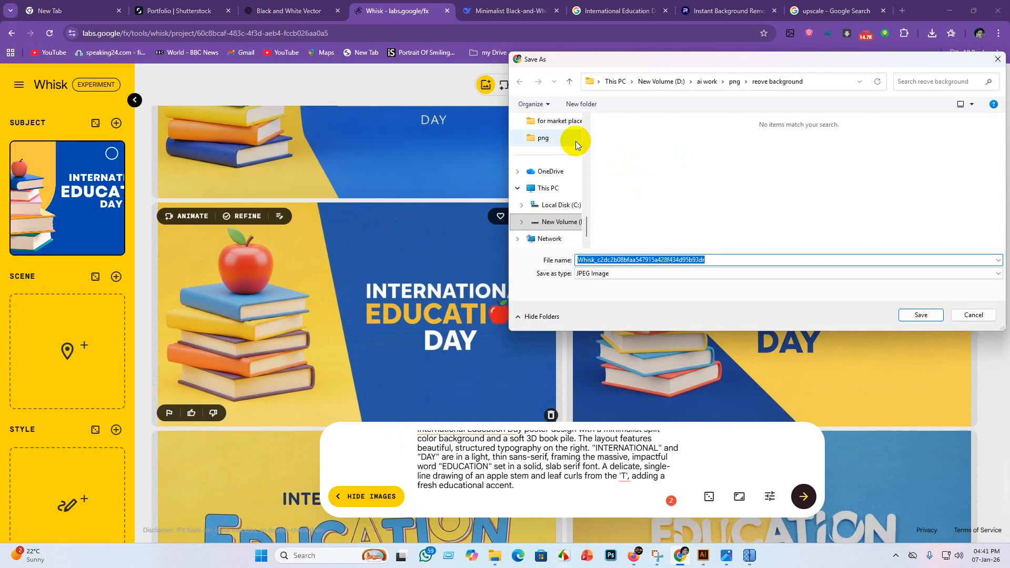
pyautogui.click(707, 81)
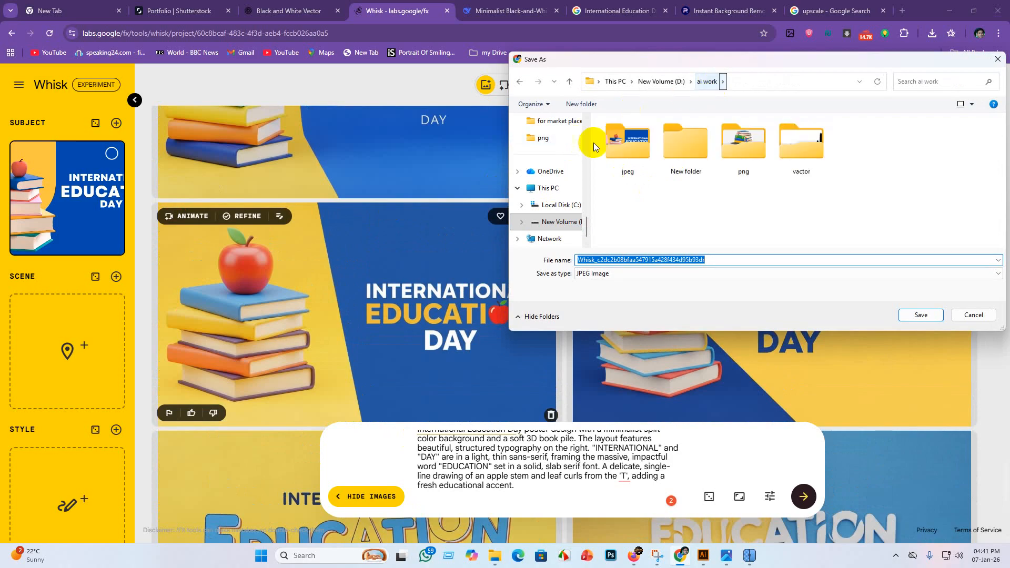
pyautogui.doubleClick(631, 141)
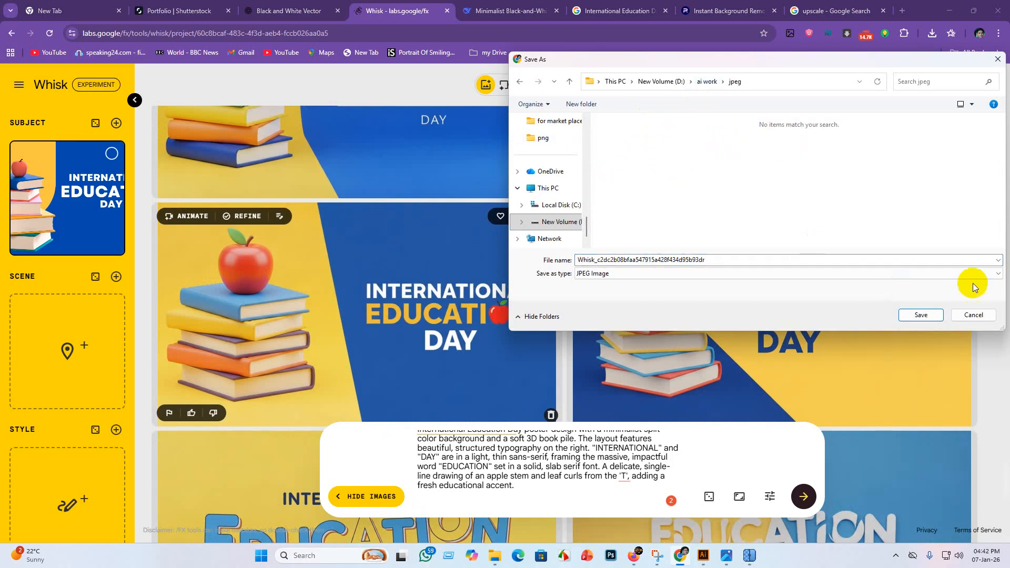
pyautogui.click(989, 273)
pyautogui.click(672, 293)
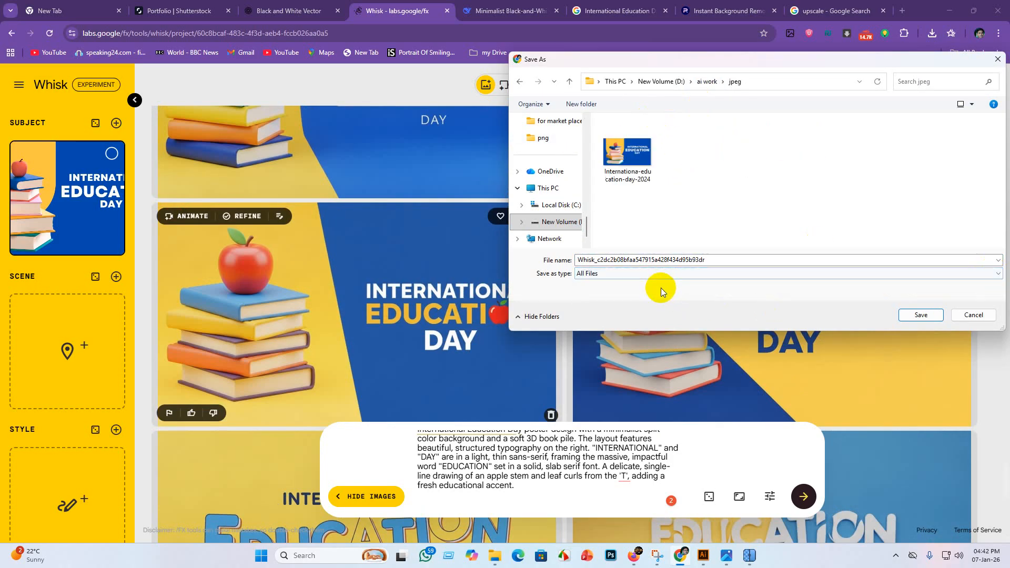
pyautogui.click(629, 164)
pyautogui.rightClick(628, 160)
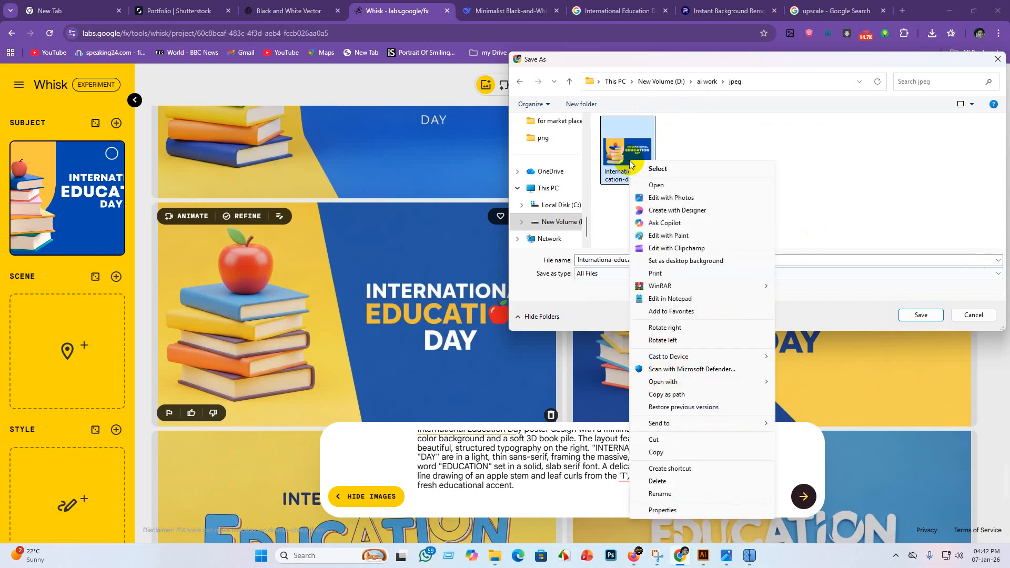
pyautogui.click(676, 480)
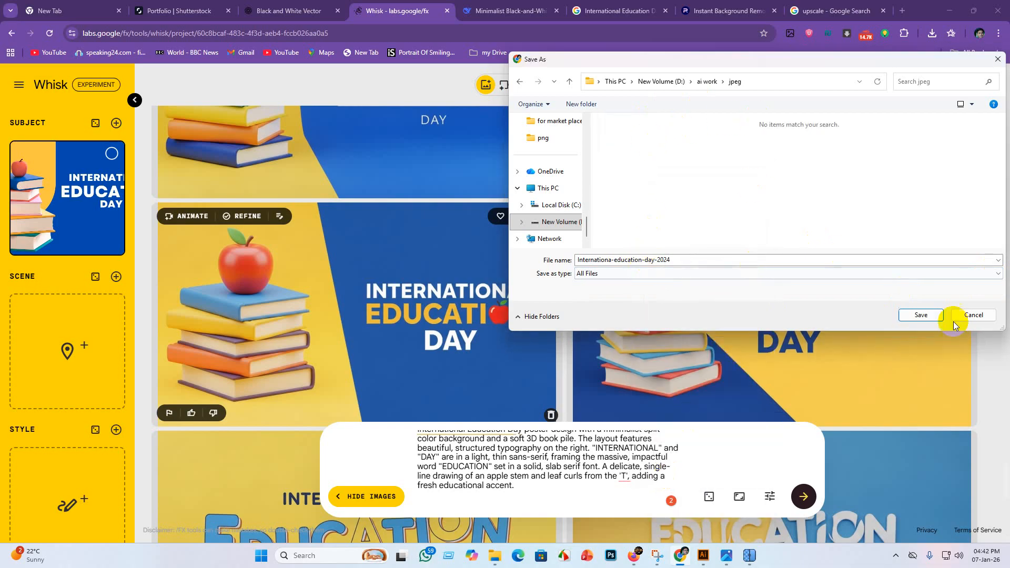
pyautogui.click(921, 315)
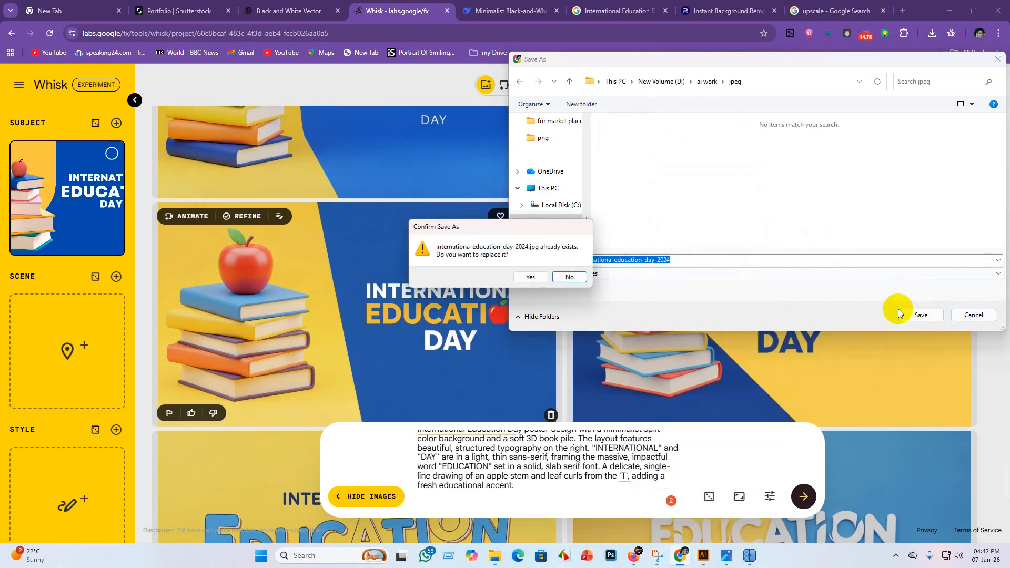
pyautogui.click(570, 275)
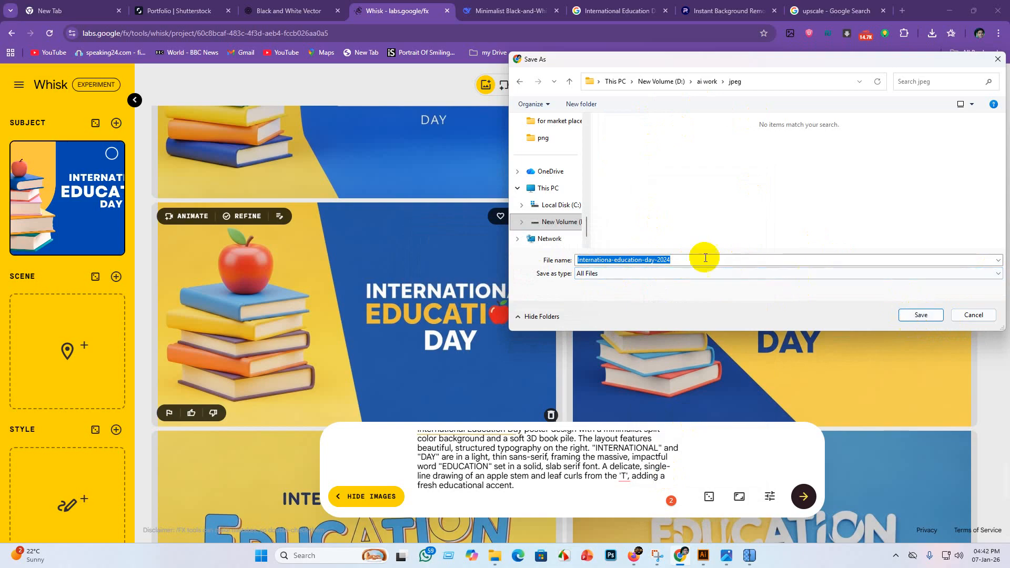
pyautogui.click(974, 315)
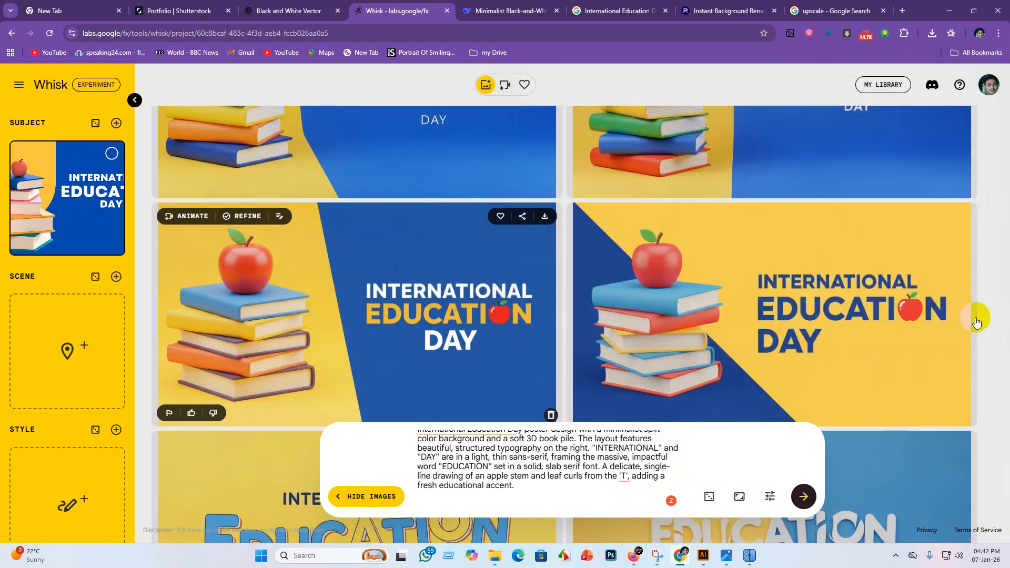
# Step: Download the blue-panel International Education Day illustration with the apple "O" as a JPEG into the ai work jpeg folder
pyautogui.click(544, 216)
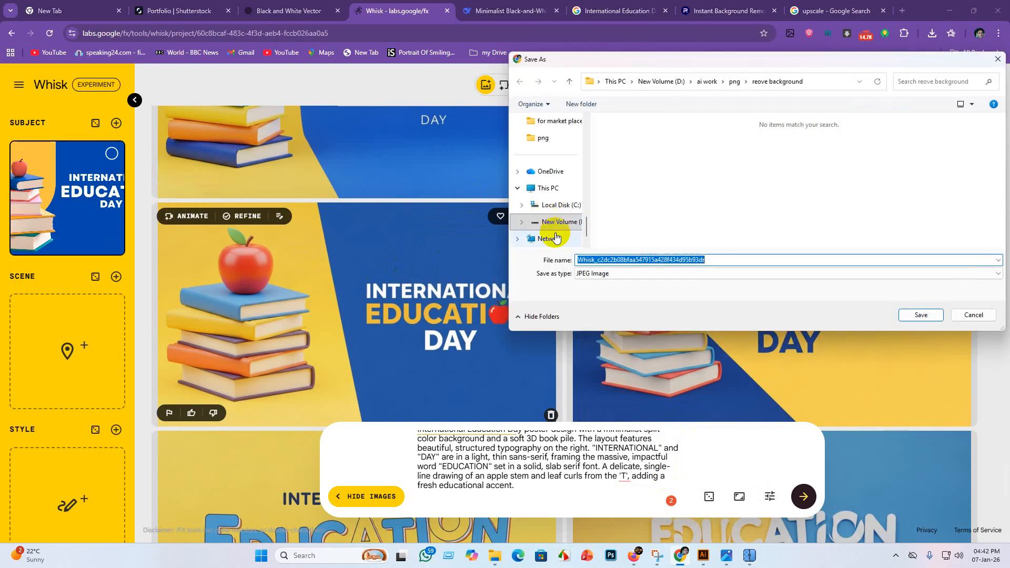
pyautogui.click(707, 82)
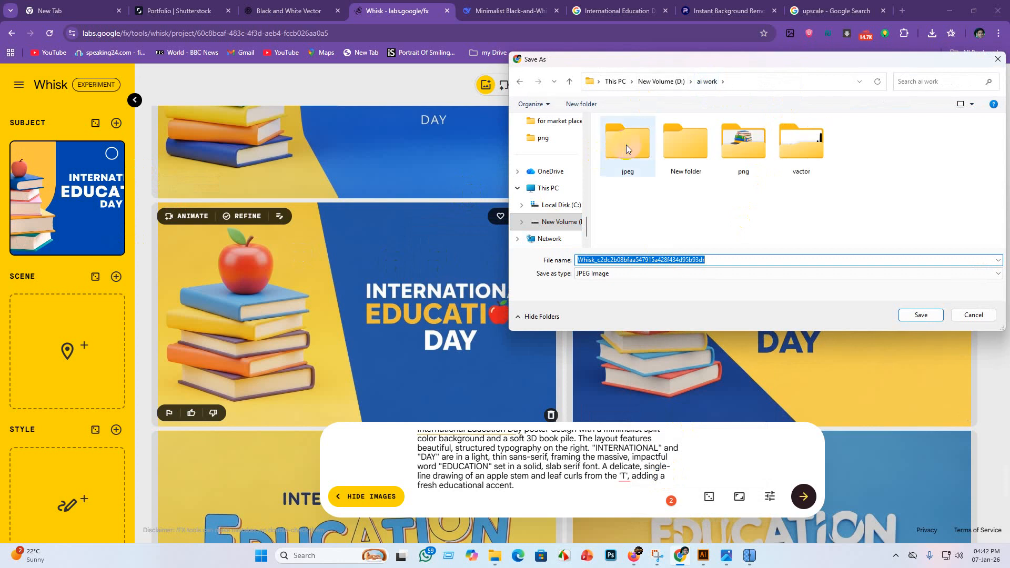
pyautogui.doubleClick(625, 145)
pyautogui.click(920, 315)
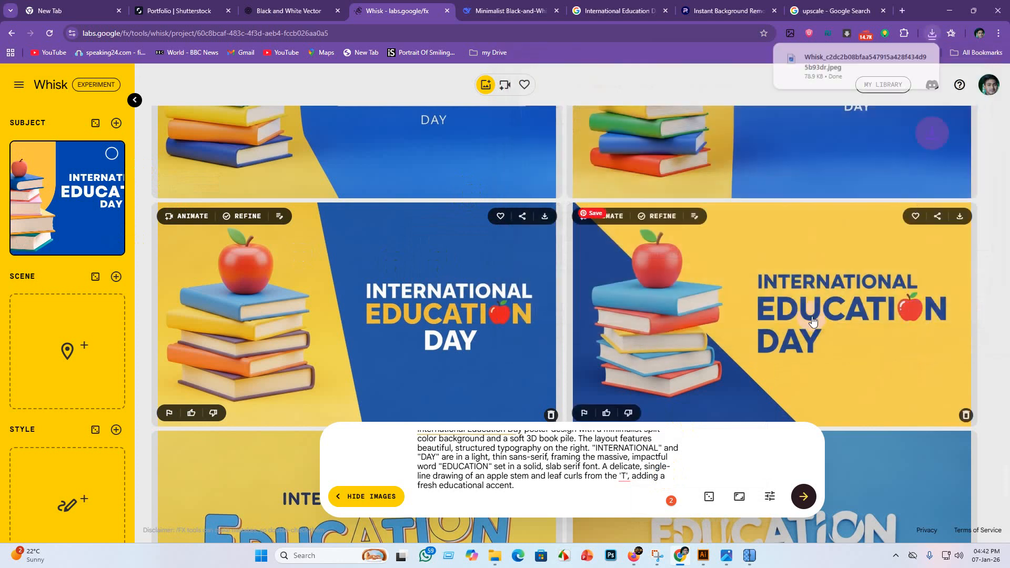
# Step: Review the split-background International Education Day images generated from the first and second prompts
pyautogui.scroll(5, 605, 339)
pyautogui.scroll(5, 778, 321)
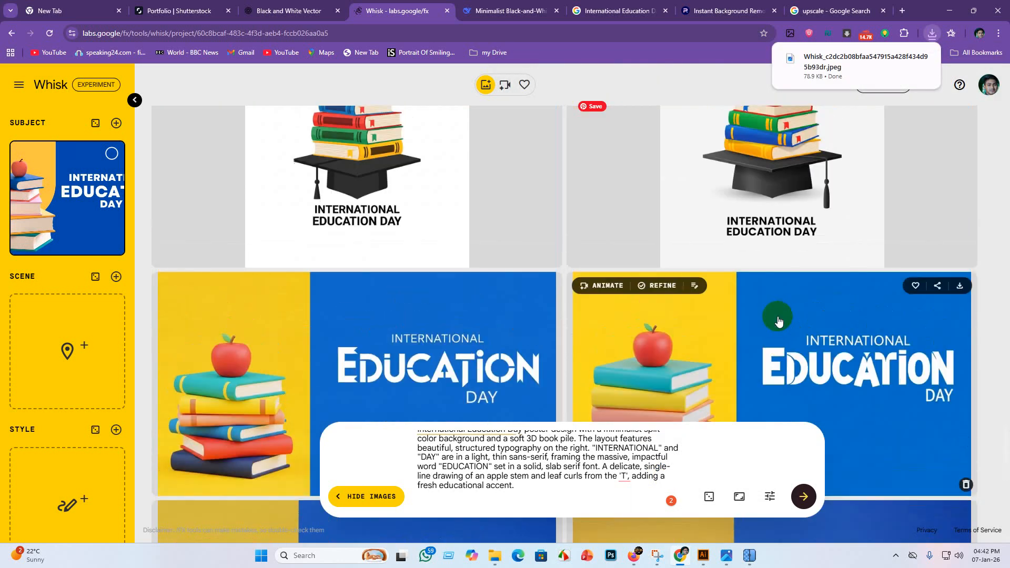
pyautogui.scroll(-4, 766, 333)
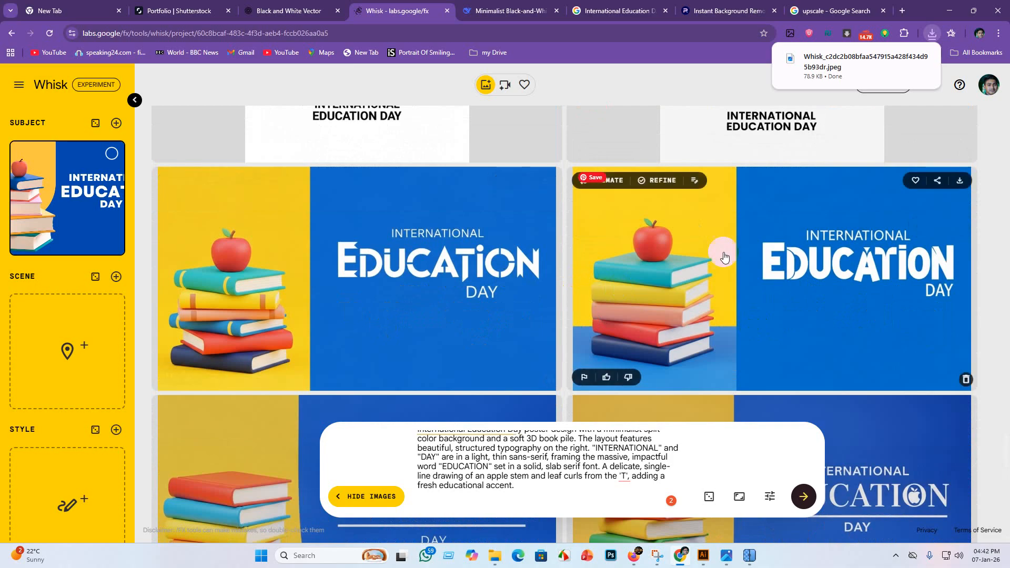
pyautogui.scroll(-1, 827, 282)
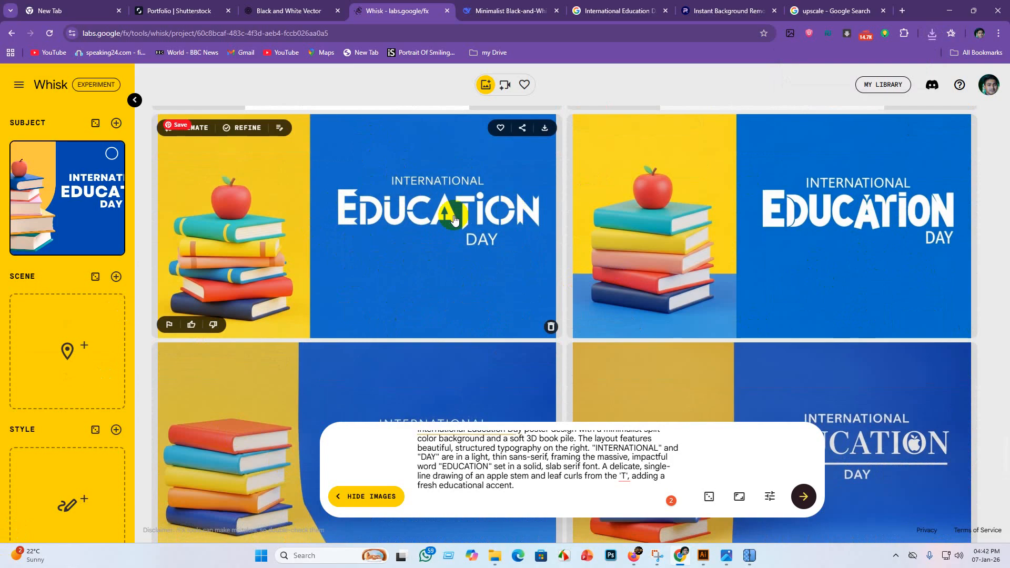
pyautogui.scroll(-4, 422, 243)
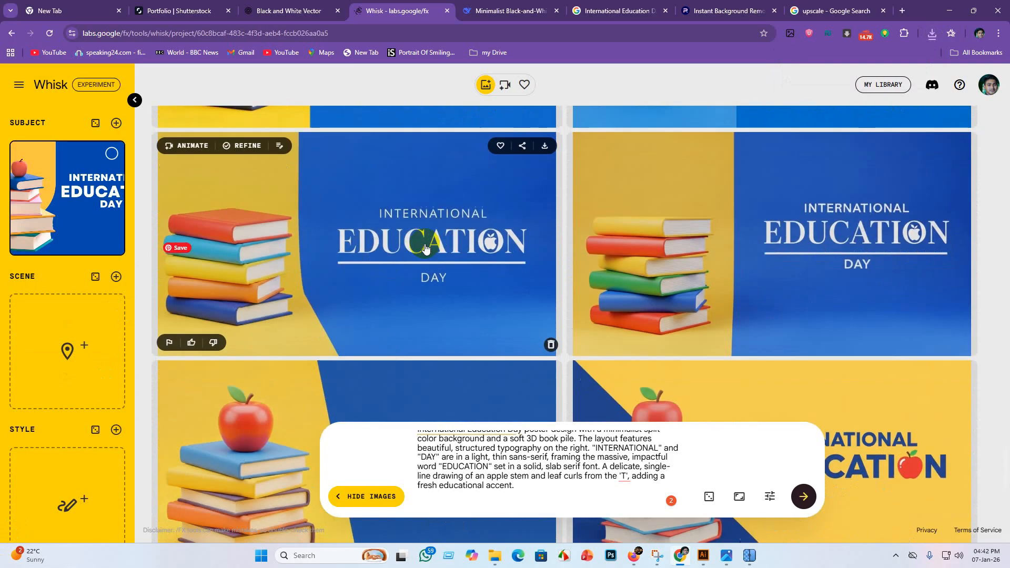
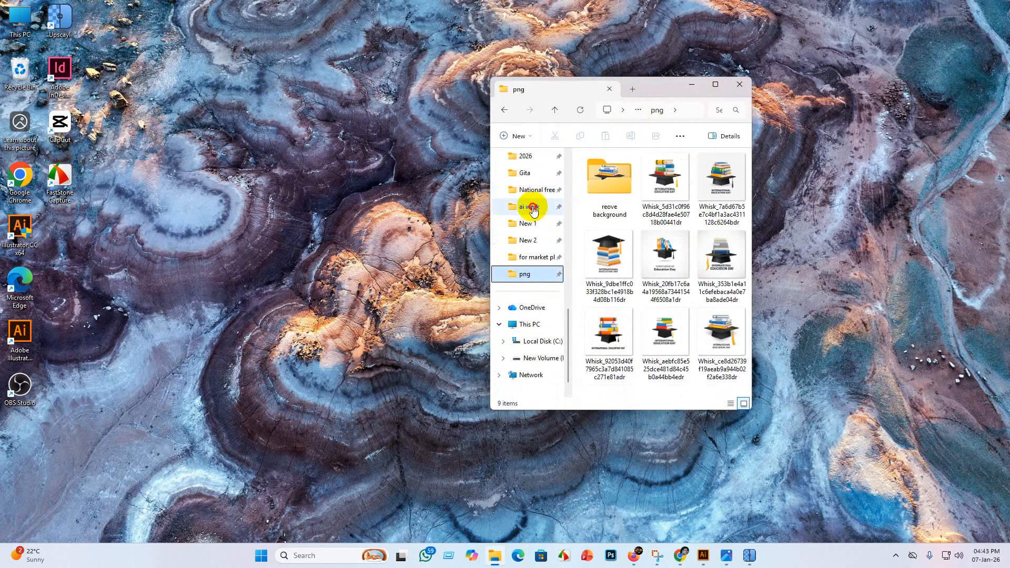
# Step: Check the downloaded Whisk images in the jpeg folder inside ai work using File Explorer, and minimize the window
pyautogui.click(547, 206)
pyautogui.doubleClick(609, 181)
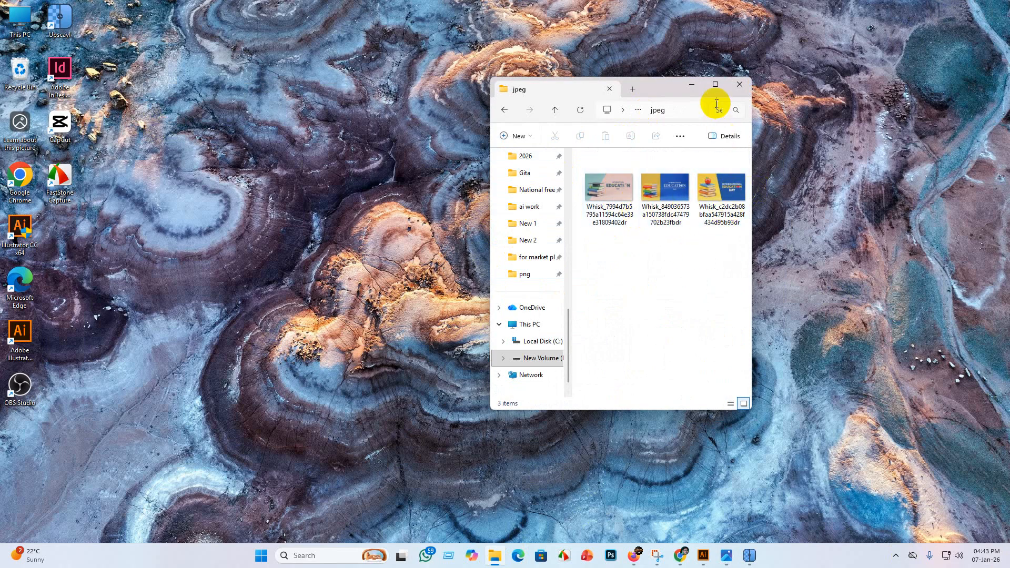
pyautogui.click(693, 84)
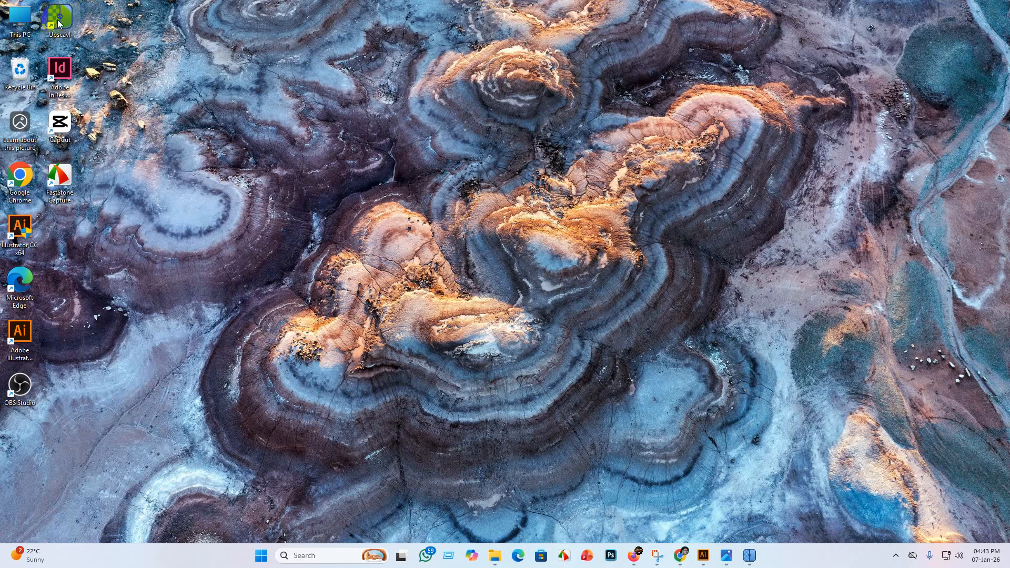
# Step: Launch Upscayl and complete its welcome setup with English as the language and the default preferences
pyautogui.click(463, 428)
pyautogui.click(60, 19)
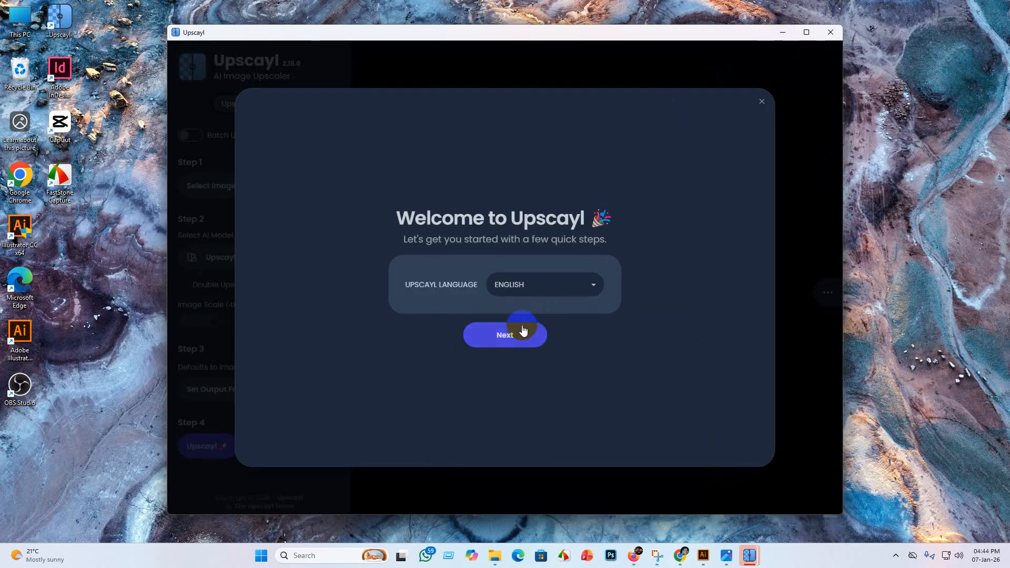
pyautogui.click(517, 342)
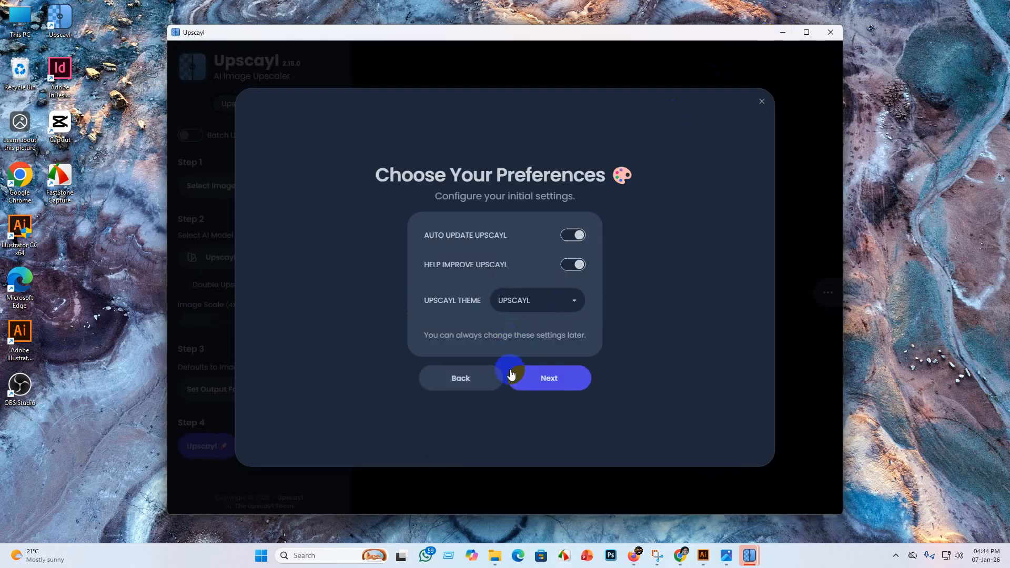
pyautogui.click(554, 377)
pyautogui.click(552, 443)
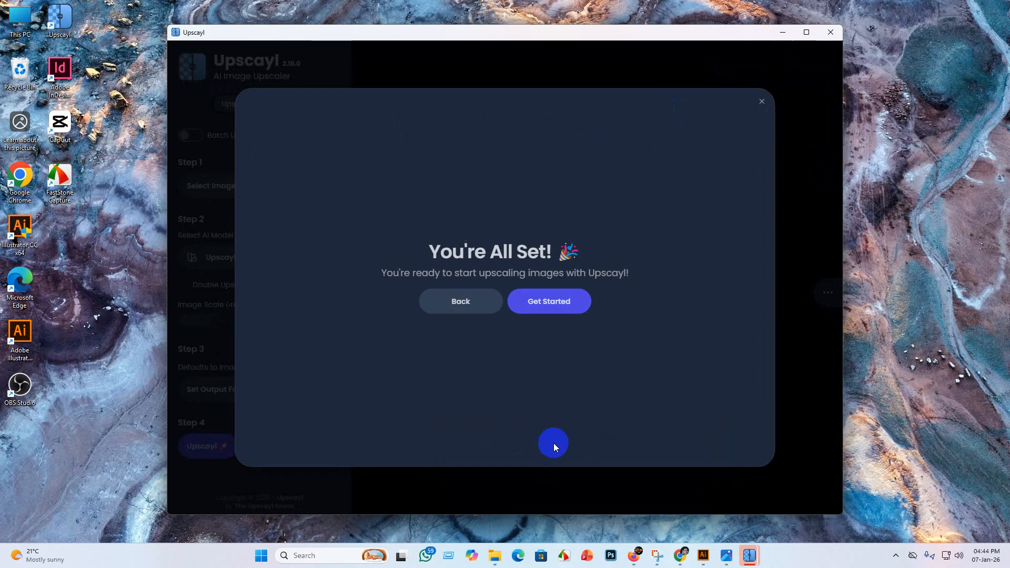
pyautogui.click(546, 315)
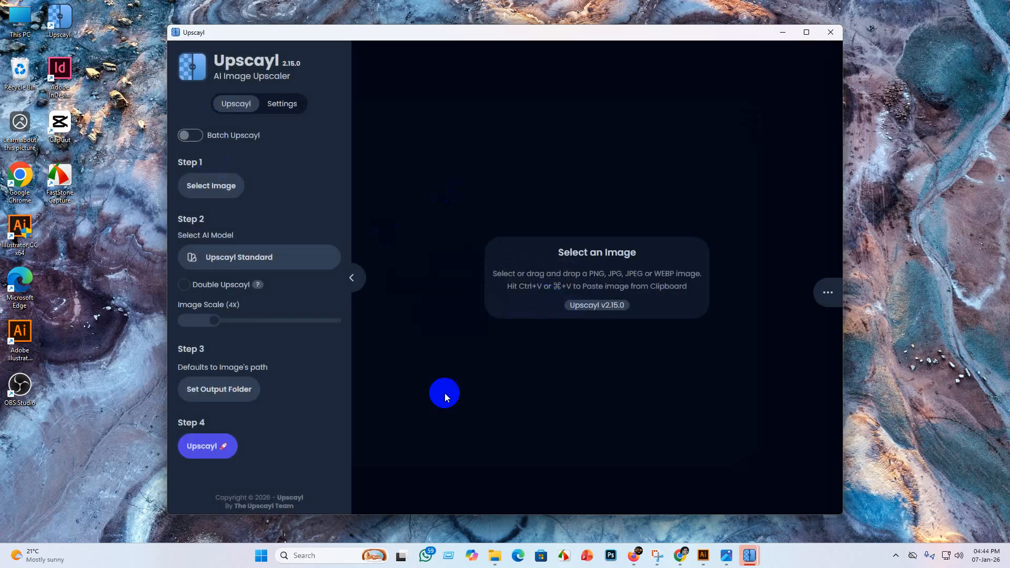
# Step: Set the upscaled images to be saved as JPG in the settings and return to the upscaling options
pyautogui.click(278, 108)
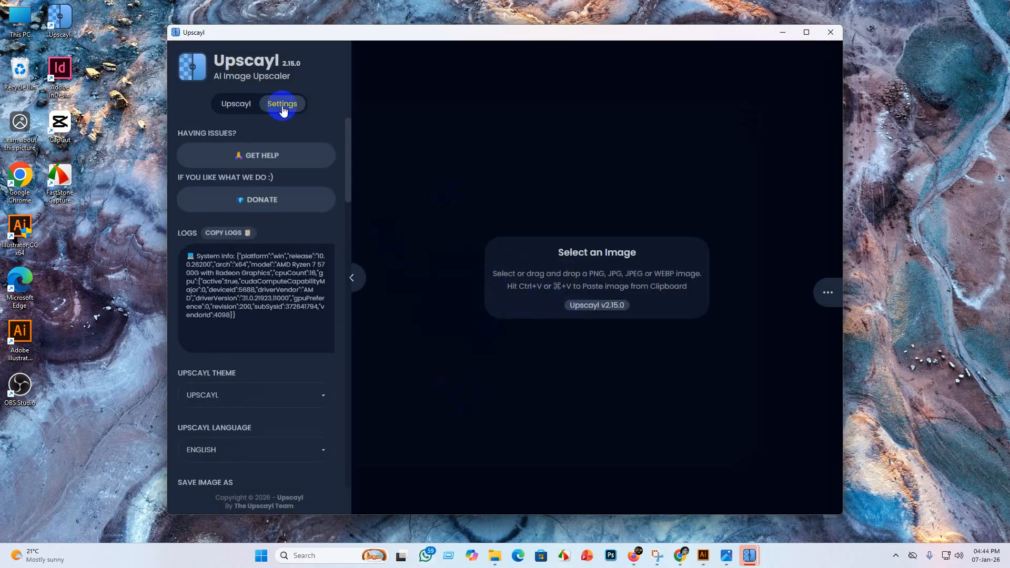
pyautogui.scroll(-6, 197, 365)
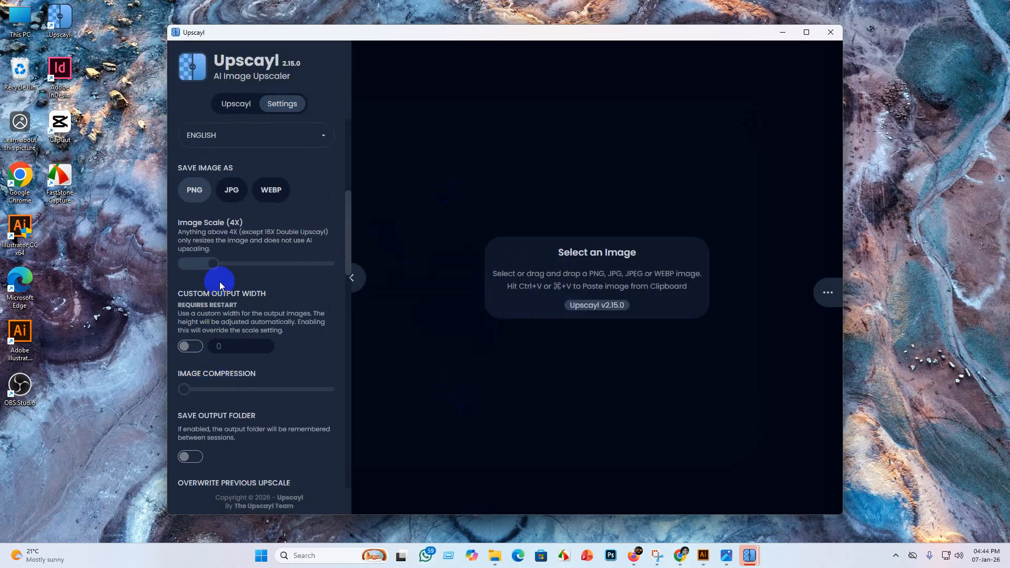
pyautogui.click(232, 190)
pyautogui.scroll(2, 253, 203)
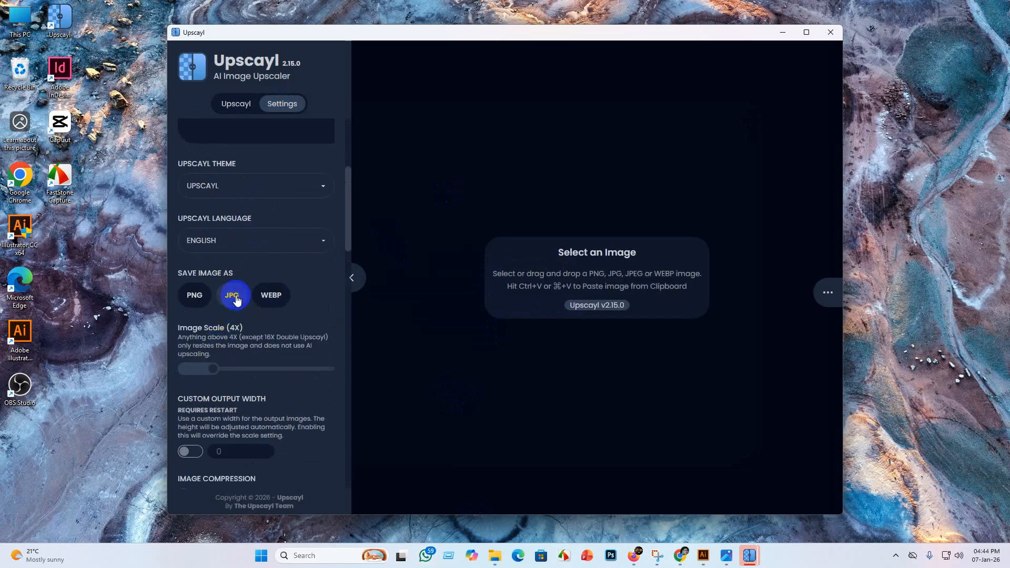
pyautogui.scroll(4, 237, 300)
pyautogui.click(235, 103)
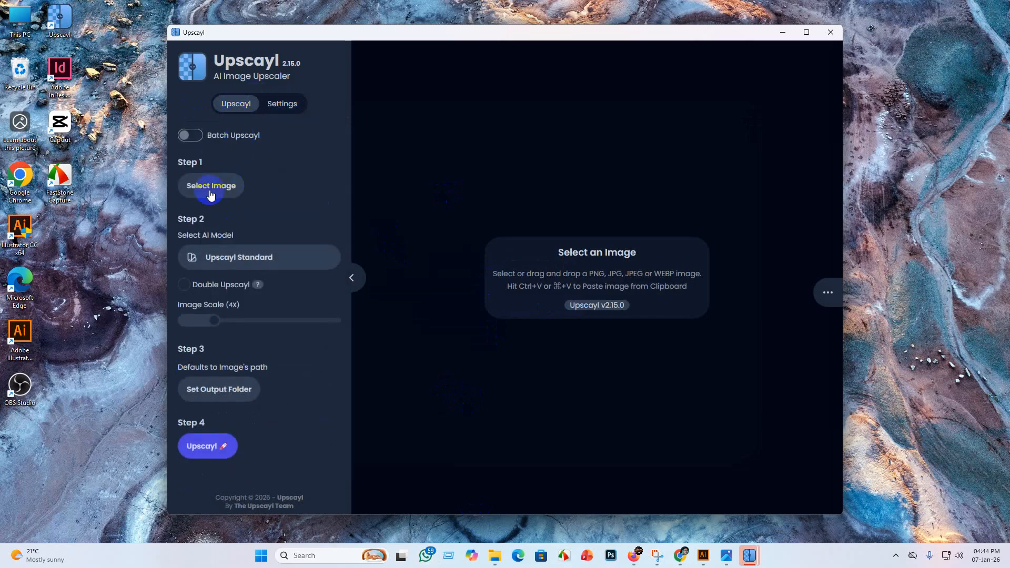
# Step: Enable Batch Upscayl and choose the jpeg folder inside ai work as the source folder
pyautogui.click(191, 134)
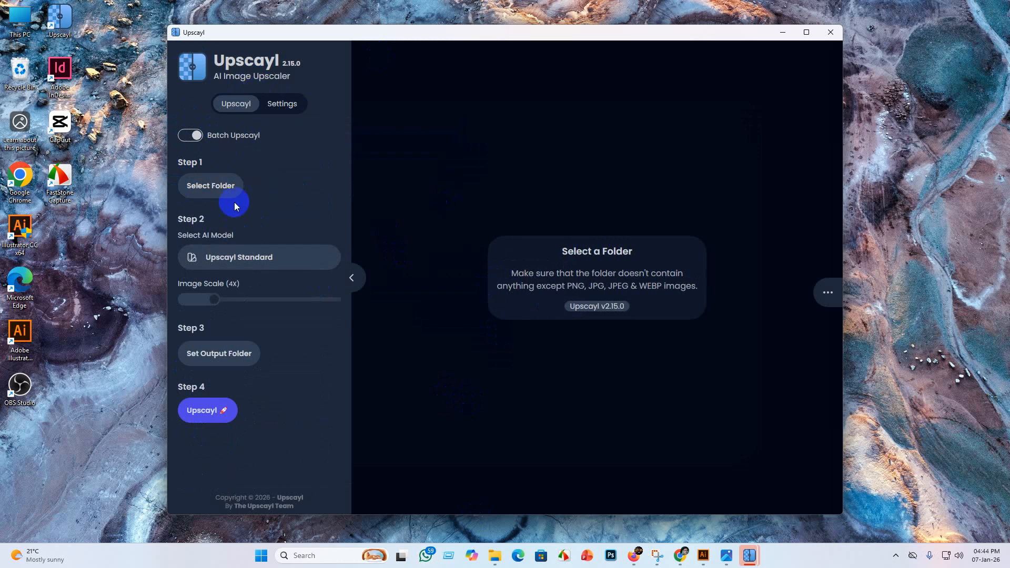
pyautogui.click(221, 193)
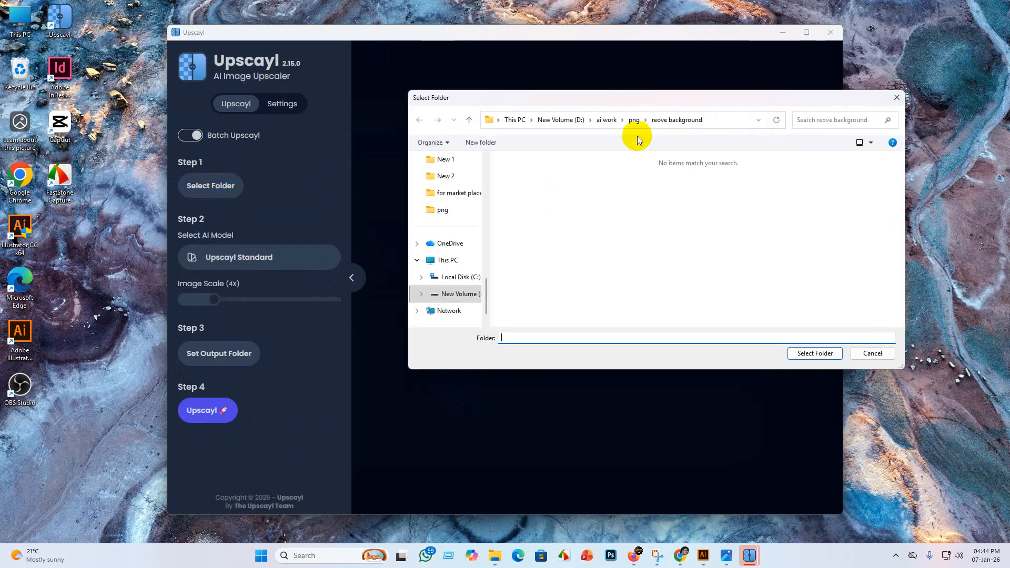
pyautogui.click(604, 121)
pyautogui.click(530, 184)
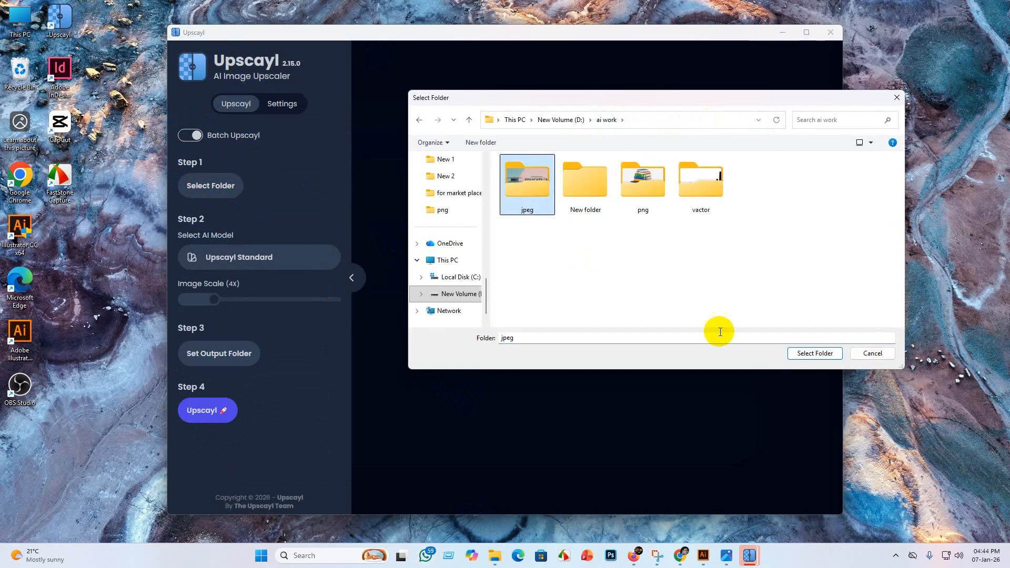
pyautogui.click(837, 356)
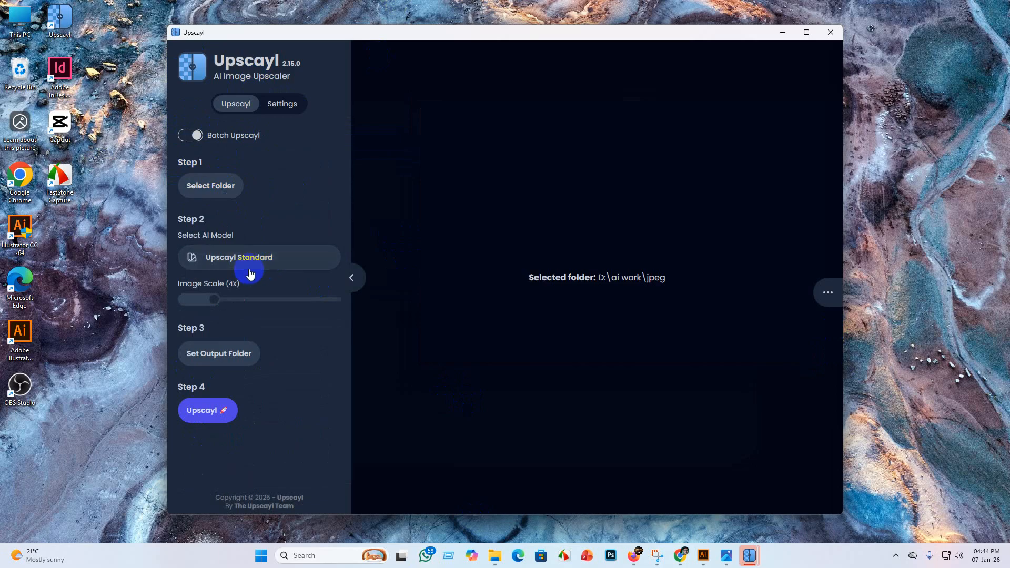
# Step: Set the output folder to the jpeg folder inside ai work
pyautogui.click(255, 356)
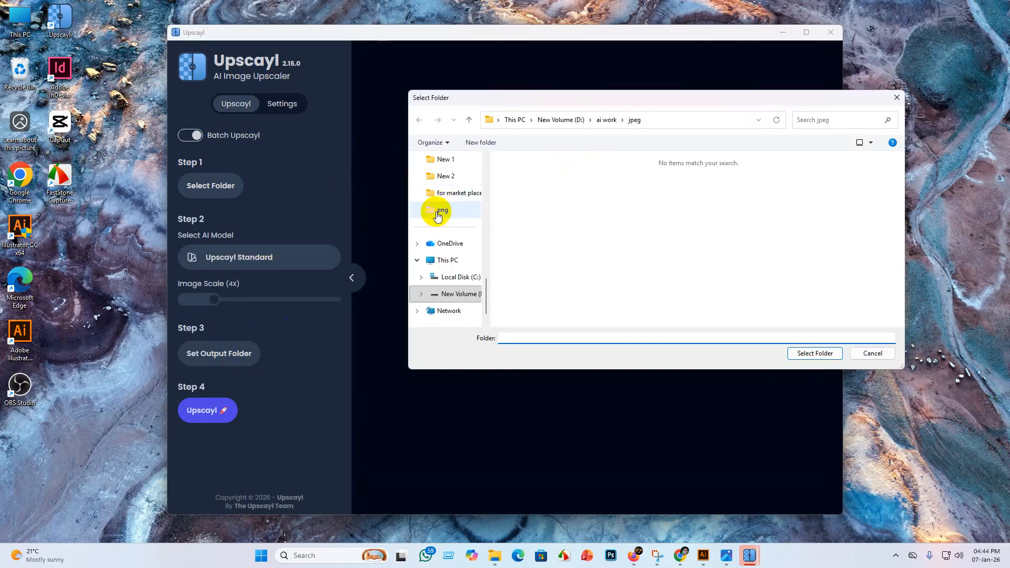
pyautogui.click(608, 122)
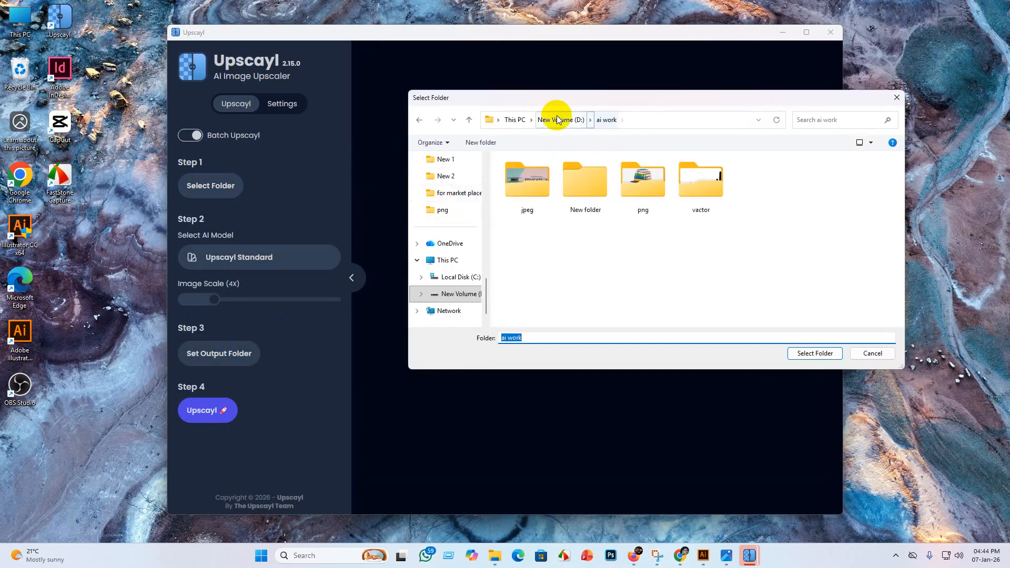
pyautogui.doubleClick(522, 182)
pyautogui.click(820, 353)
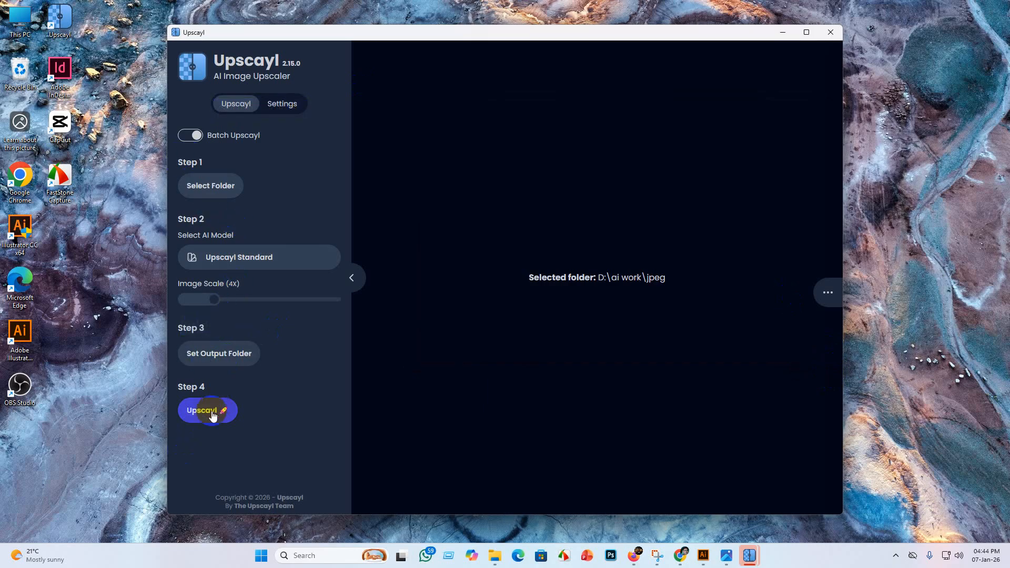
# Step: Recheck in the settings that JPG is the save format, and return to the upscaling options
pyautogui.click(283, 105)
pyautogui.scroll(-2, 243, 349)
pyautogui.click(240, 407)
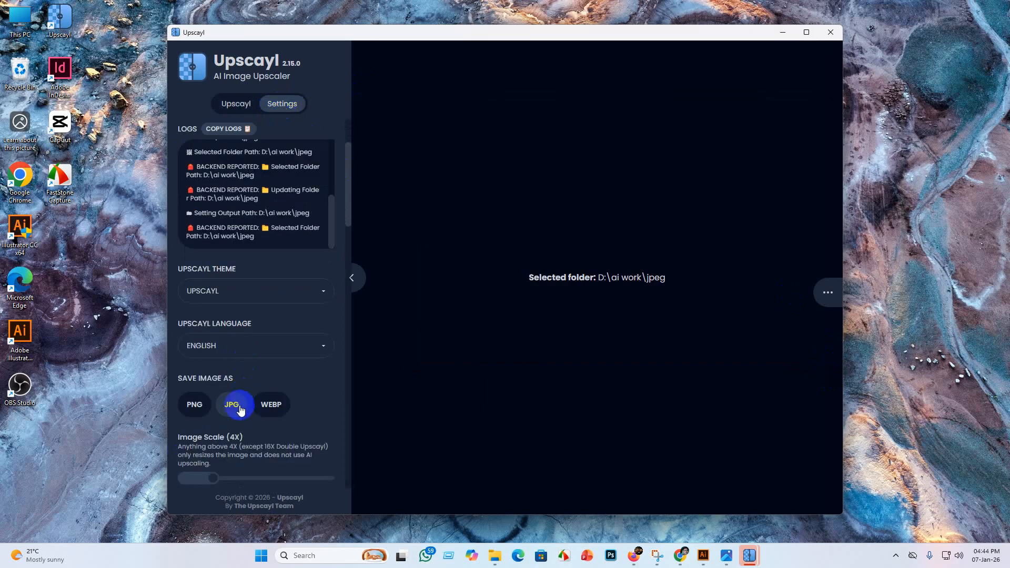
pyautogui.scroll(3, 255, 157)
pyautogui.click(235, 103)
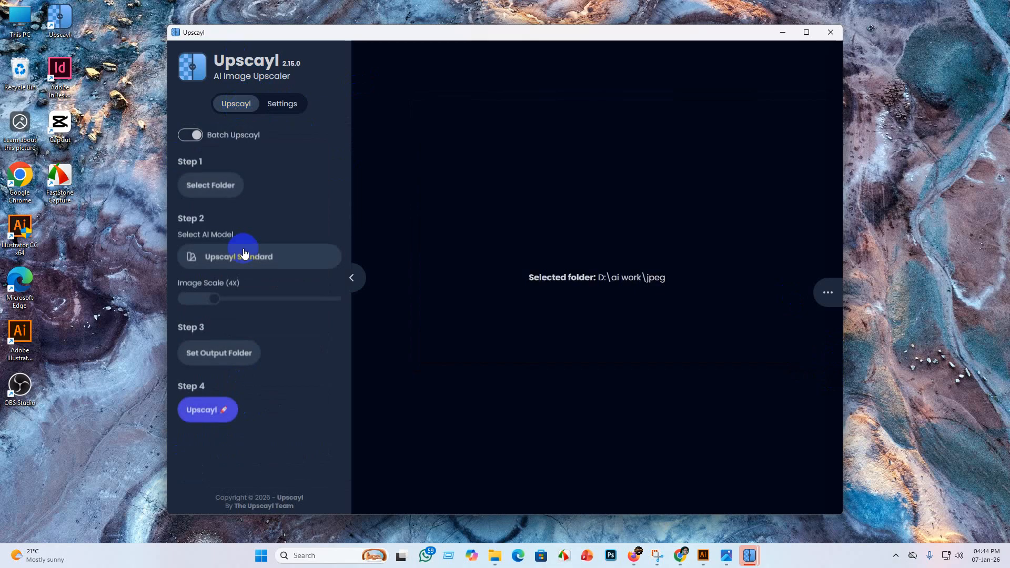
# Step: Start the batch upscale of the jpeg folder with Upscayl Standard at 4X, and minimize the window
pyautogui.click(200, 419)
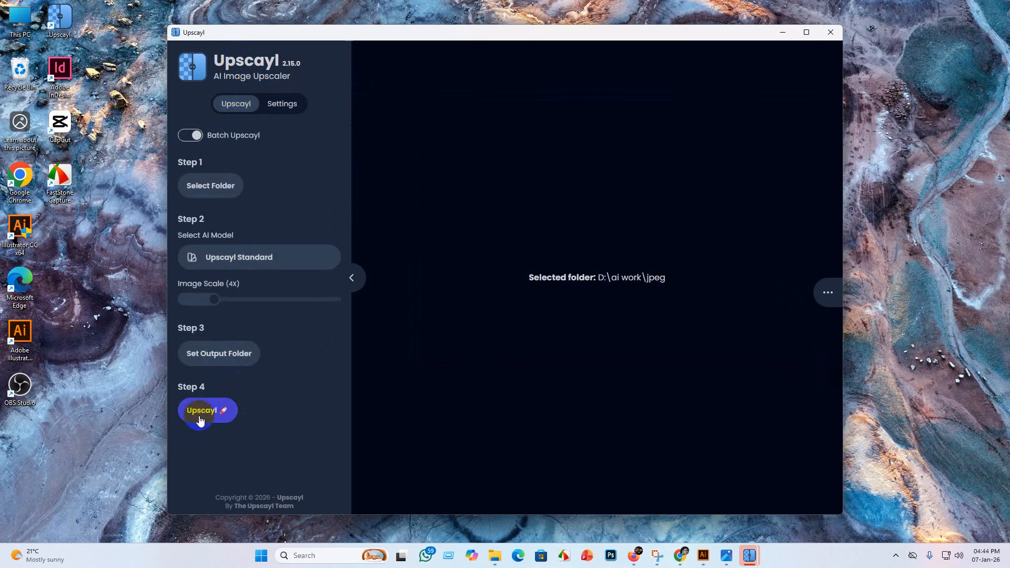
pyautogui.click(805, 32)
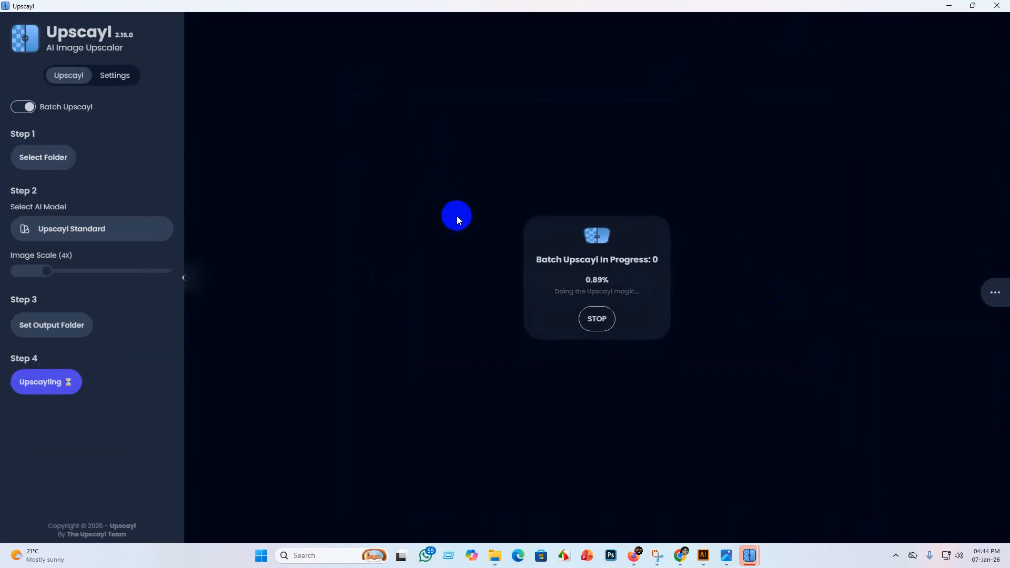
pyautogui.click(972, 6)
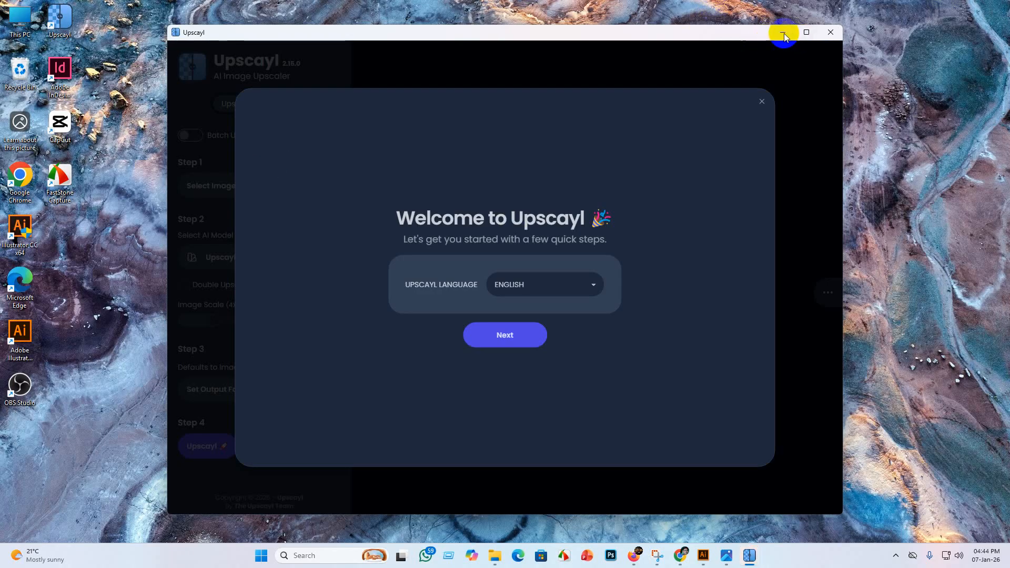
pyautogui.click(781, 32)
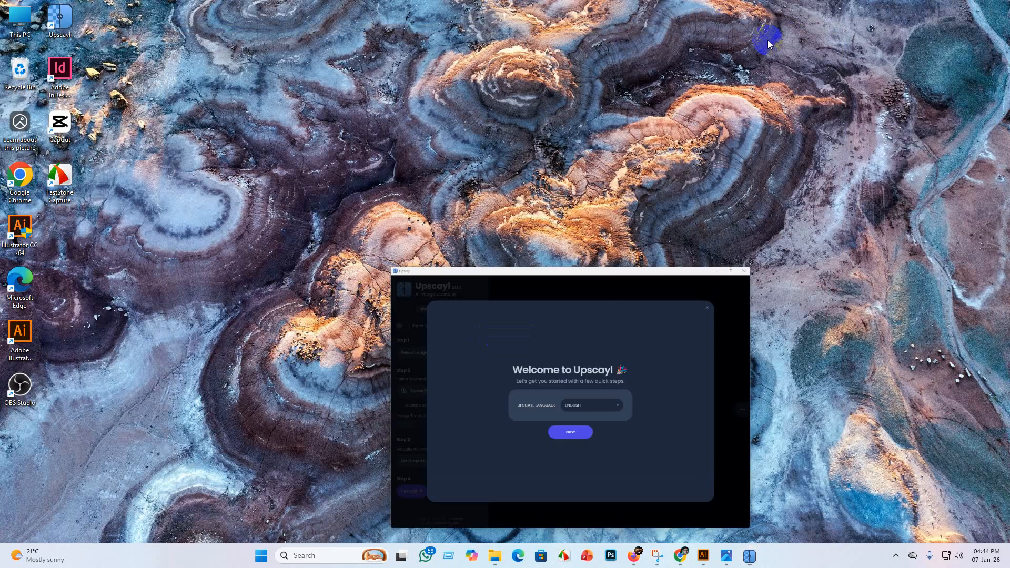
# Step: Switch to the Photoroom background remover in Chrome and clear the previously processed image
pyautogui.click(679, 556)
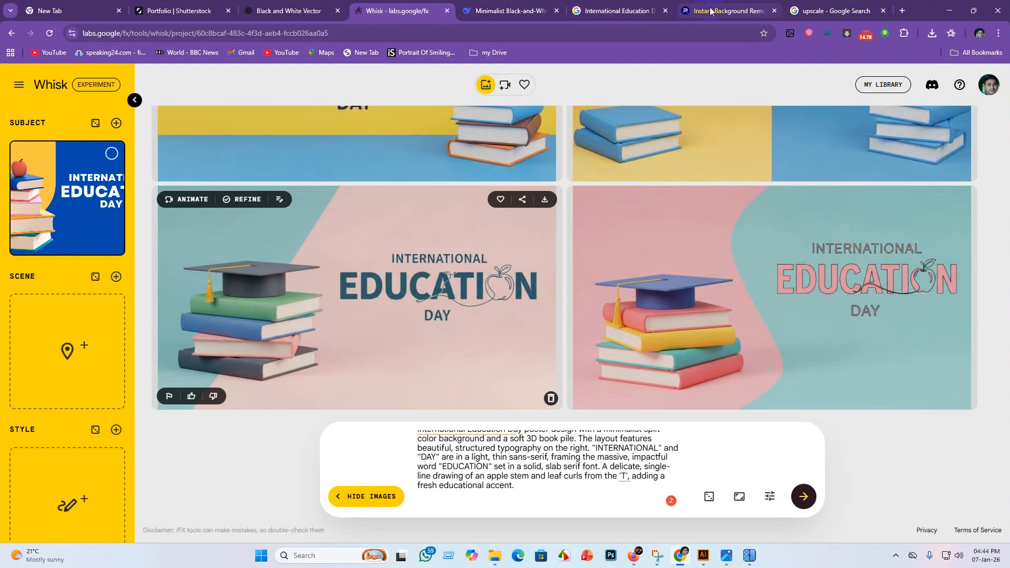
pyautogui.click(728, 11)
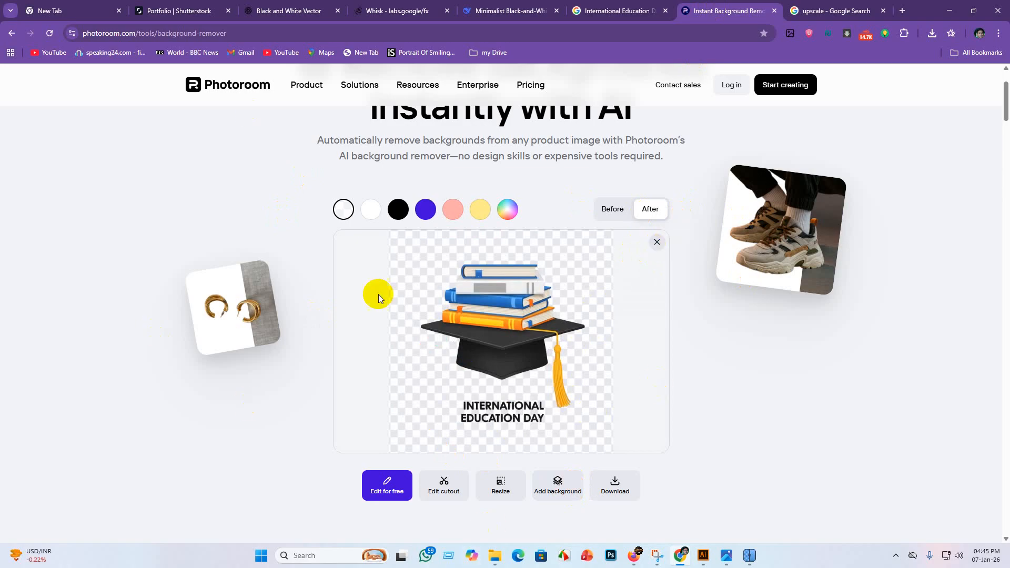
pyautogui.click(657, 243)
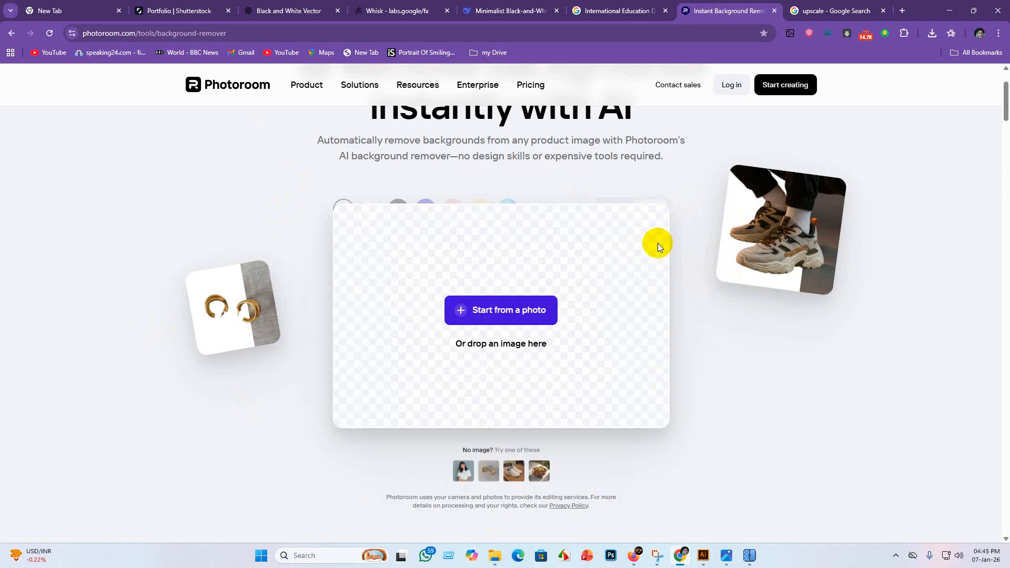
# Step: Open the photo picker and delete the already processed image starting with Whisk_ce8d26739 from the png folder
pyautogui.click(471, 306)
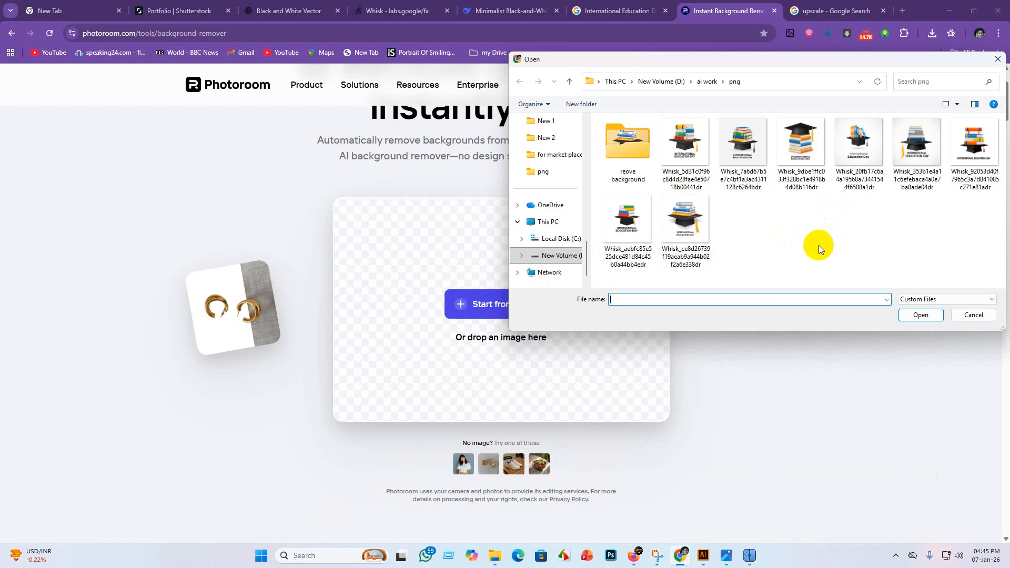
pyautogui.click(680, 223)
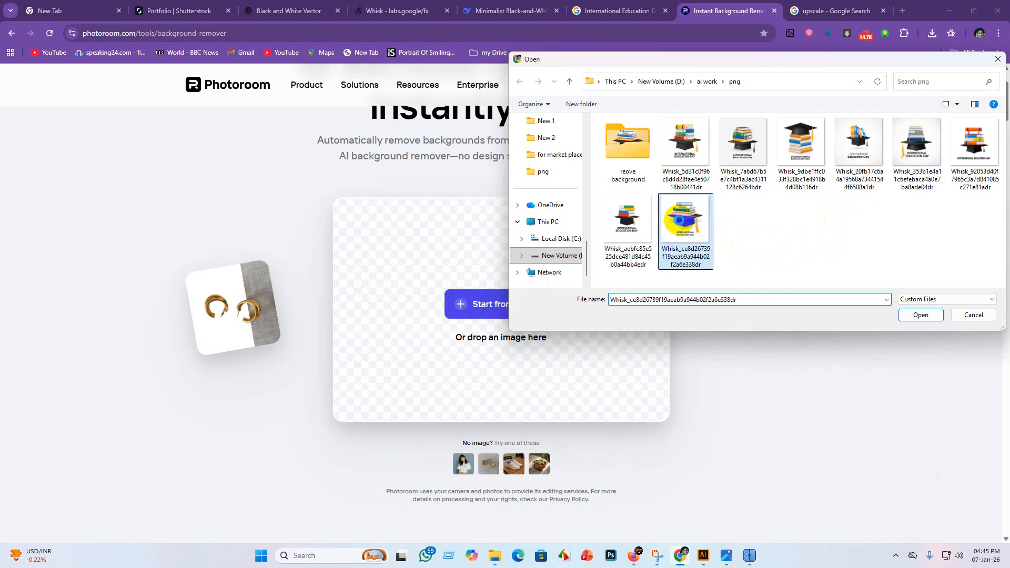
pyautogui.rightClick(679, 224)
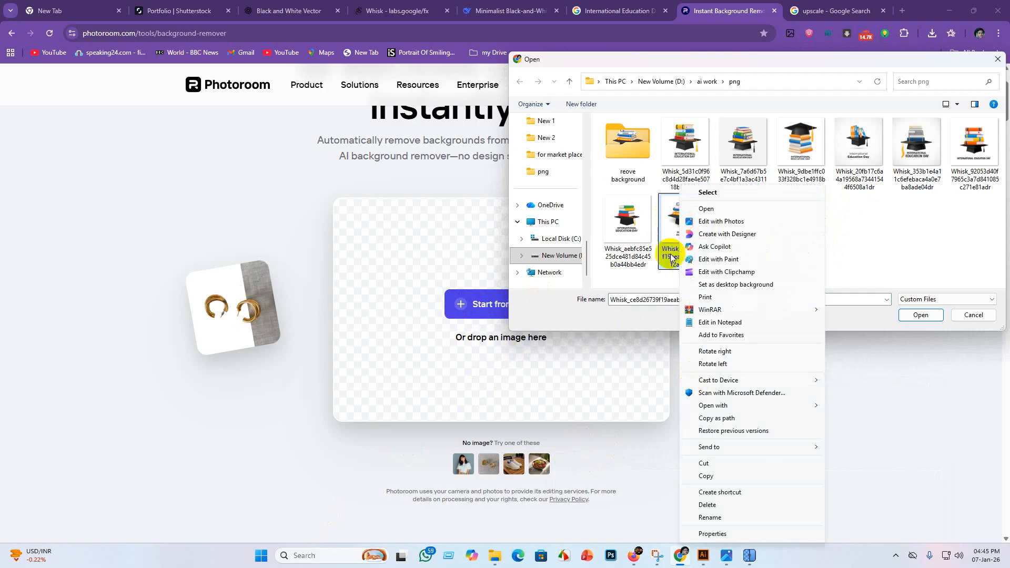
pyautogui.click(708, 505)
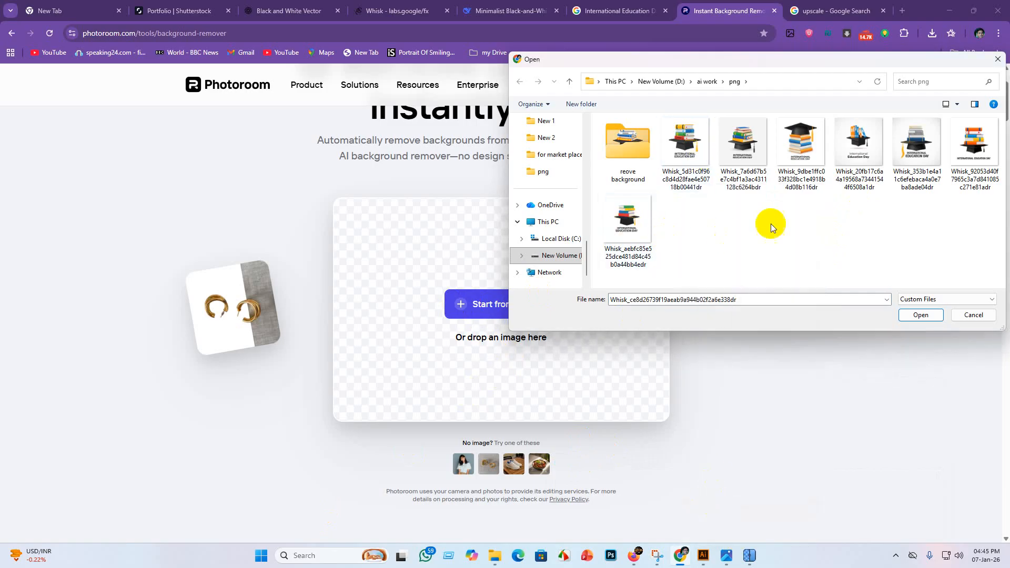
# Step: Remove the background from the image starting with Whisk_353b1e4a and download it, choosing the reove background folder inside png as the save location
pyautogui.click(916, 150)
pyautogui.click(921, 315)
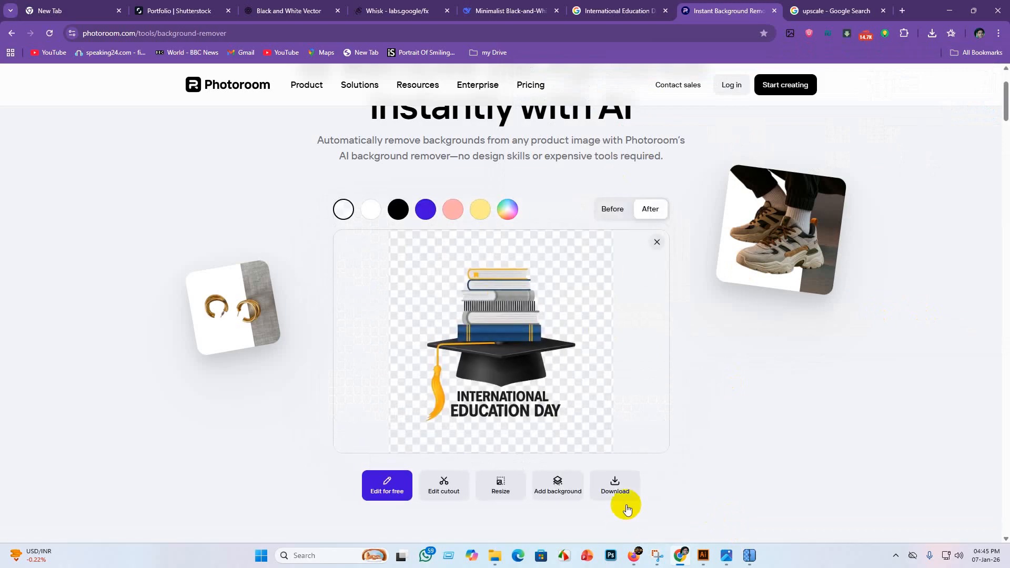
pyautogui.click(627, 508)
pyautogui.click(658, 422)
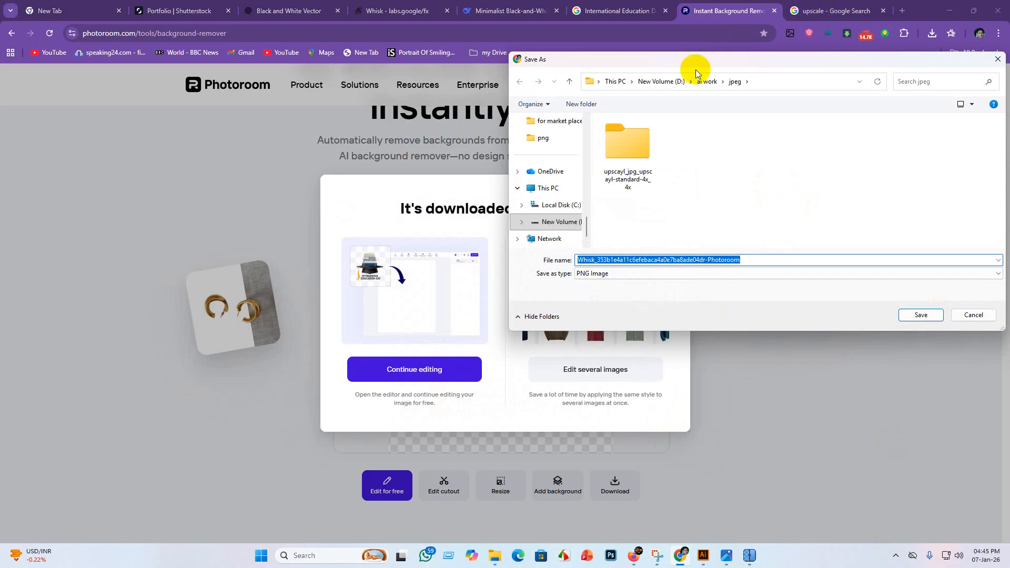
pyautogui.click(705, 82)
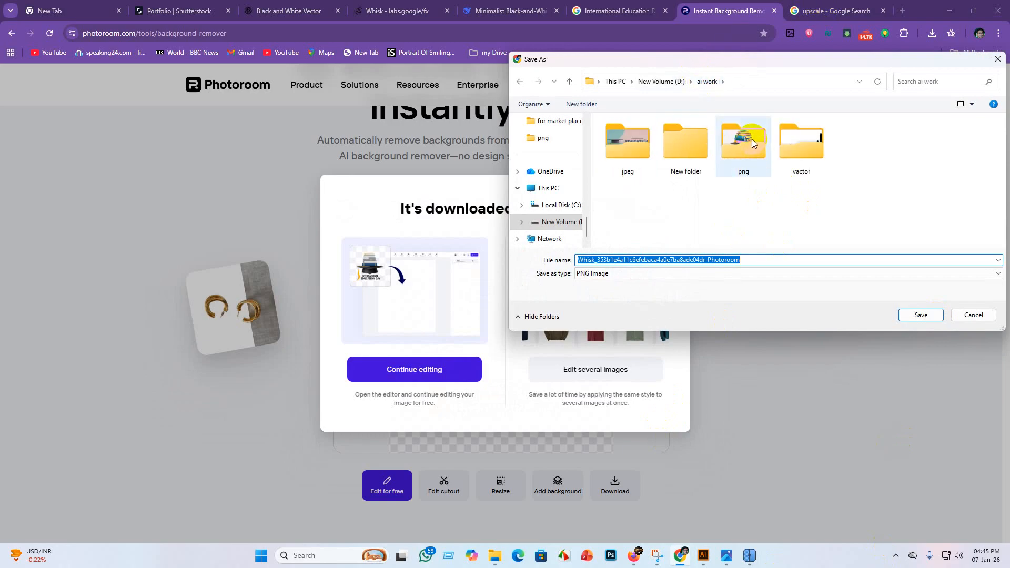
pyautogui.doubleClick(751, 141)
pyautogui.doubleClick(634, 138)
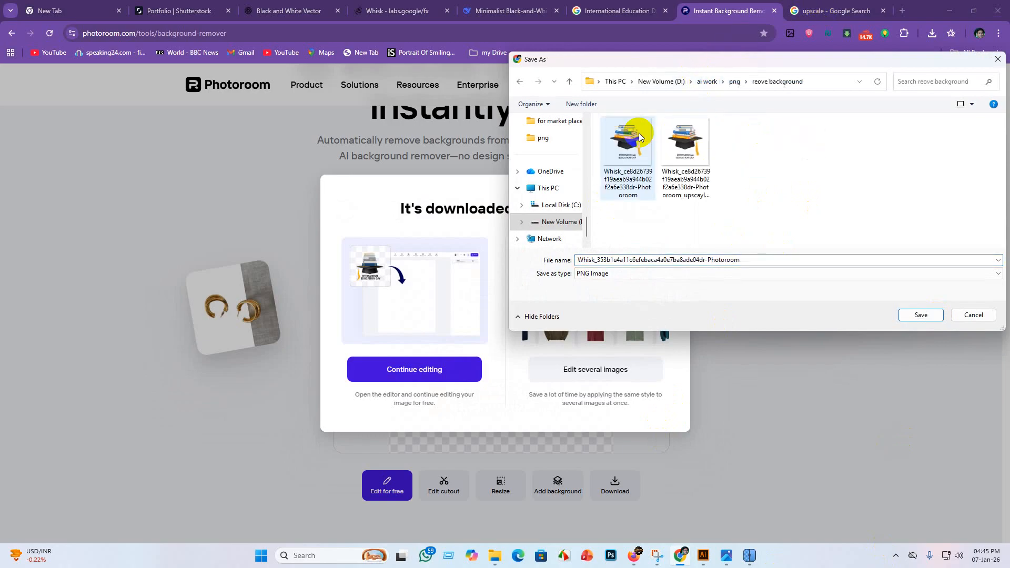
# Step: Delete the two old Whisk_ce8d26739 cutouts, upscaled and original, from the reove background folder
pyautogui.click(630, 154)
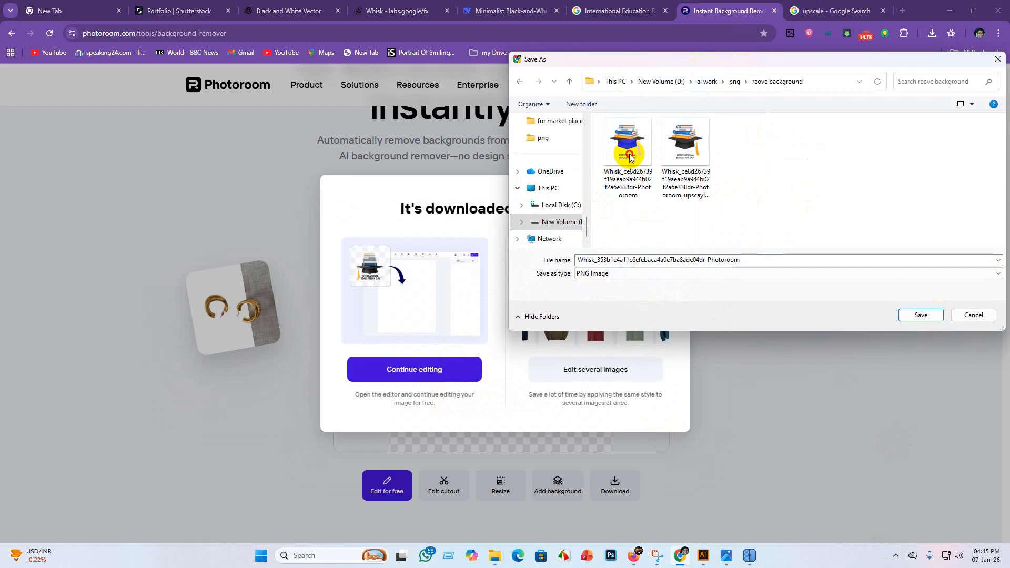
pyautogui.click(690, 152)
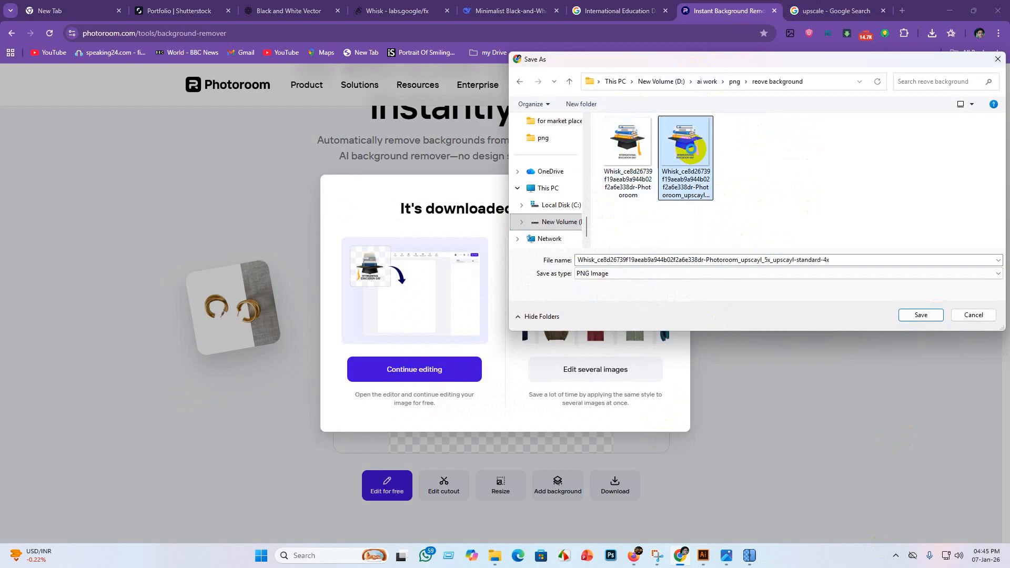
pyautogui.rightClick(690, 149)
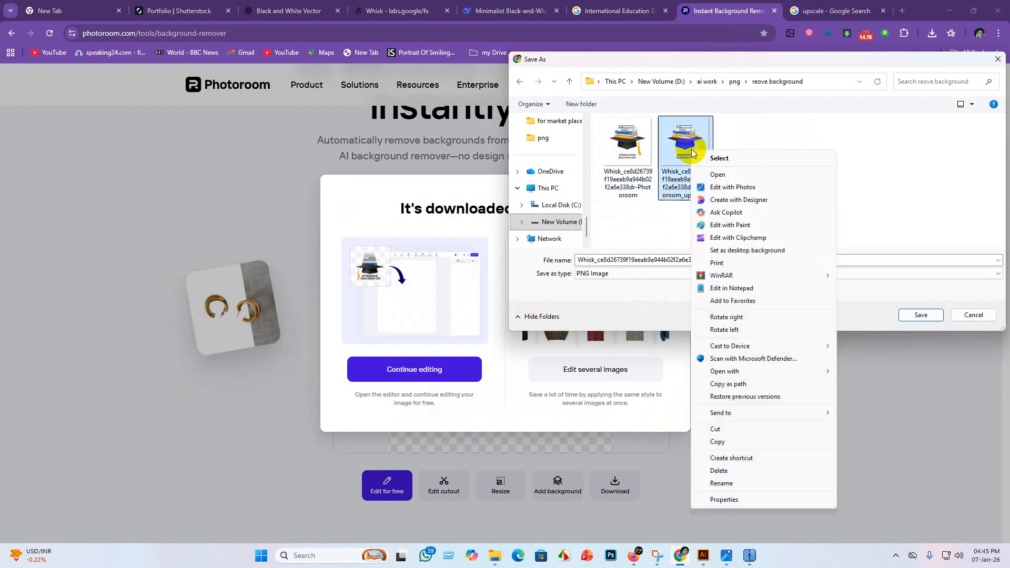
pyautogui.click(717, 468)
pyautogui.rightClick(637, 150)
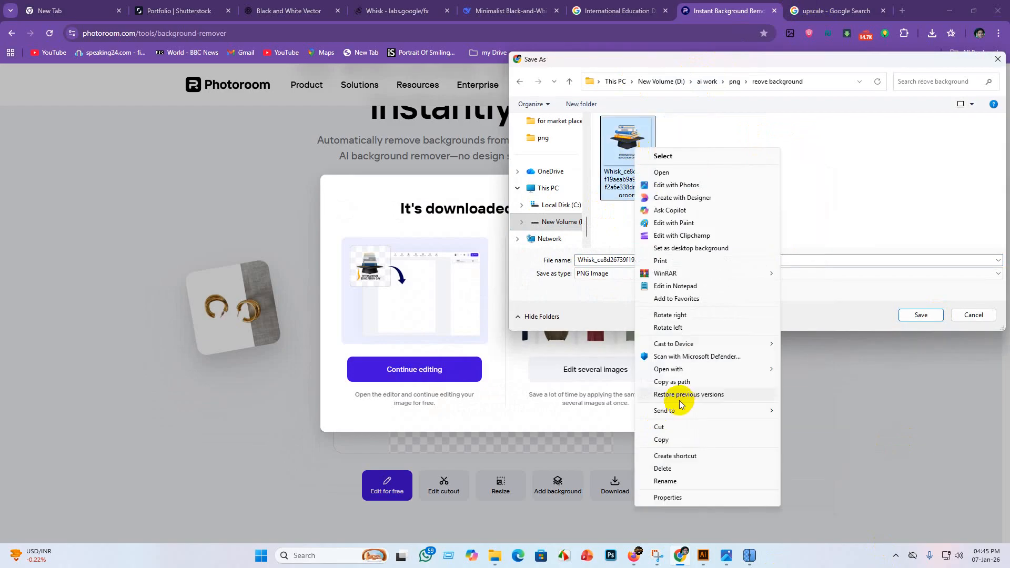
pyautogui.click(668, 468)
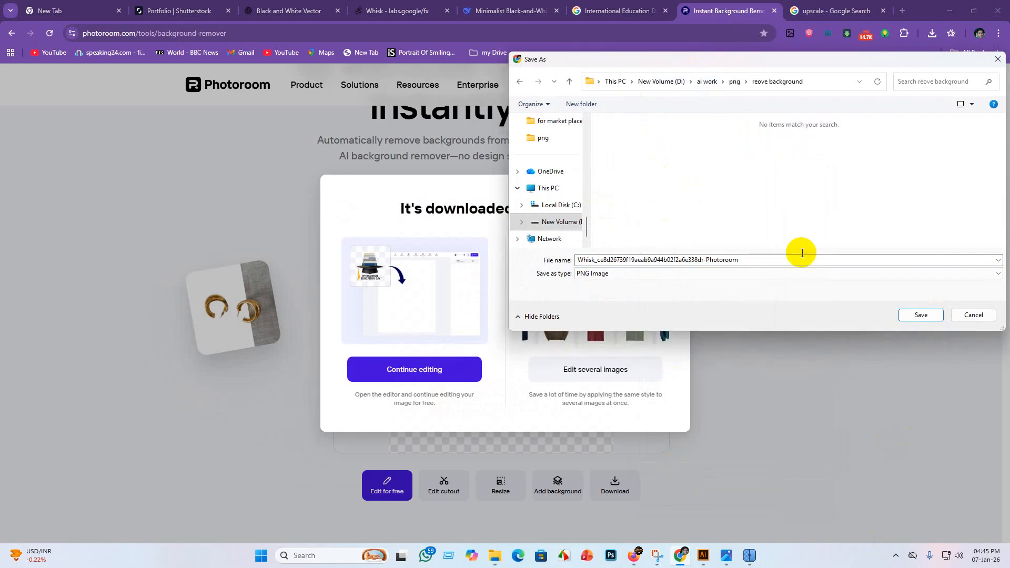
pyautogui.click(918, 316)
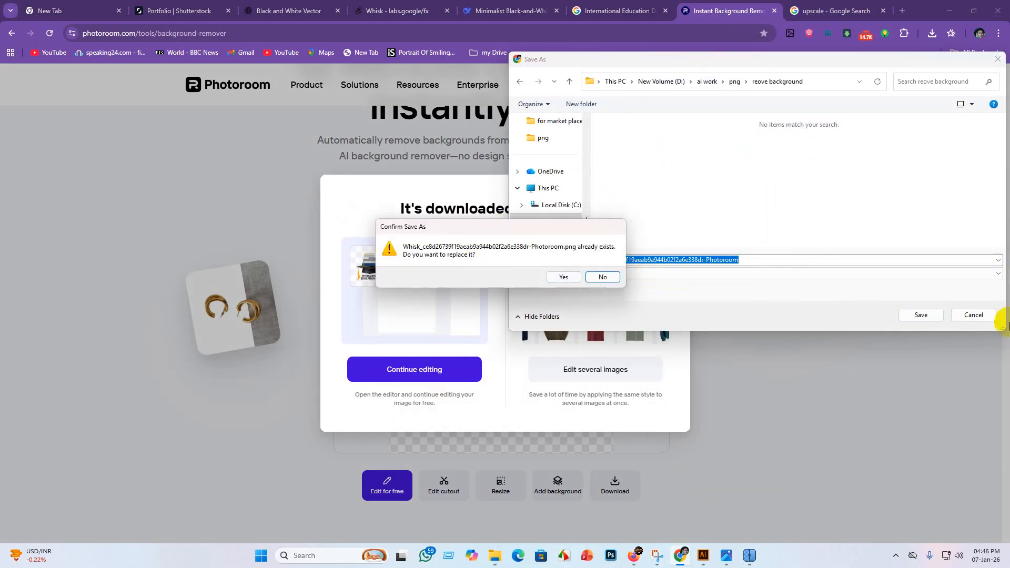
pyautogui.click(978, 316)
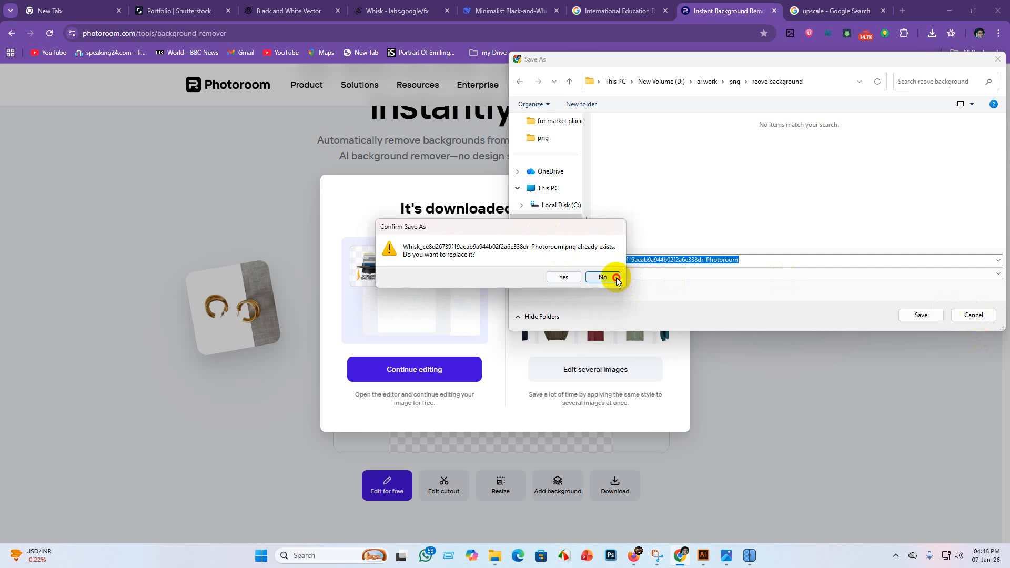
pyautogui.click(604, 276)
pyautogui.click(965, 318)
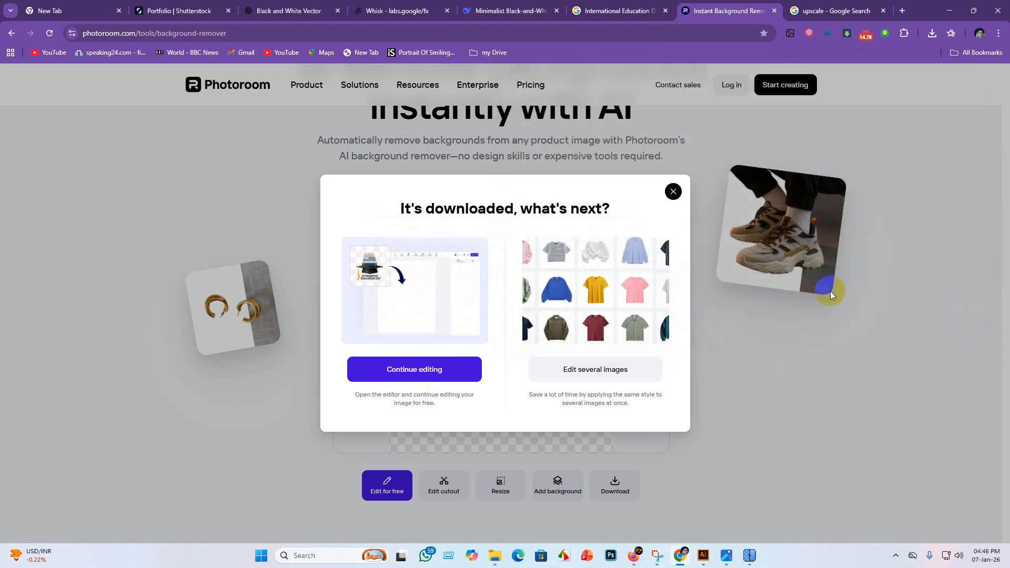
pyautogui.click(675, 191)
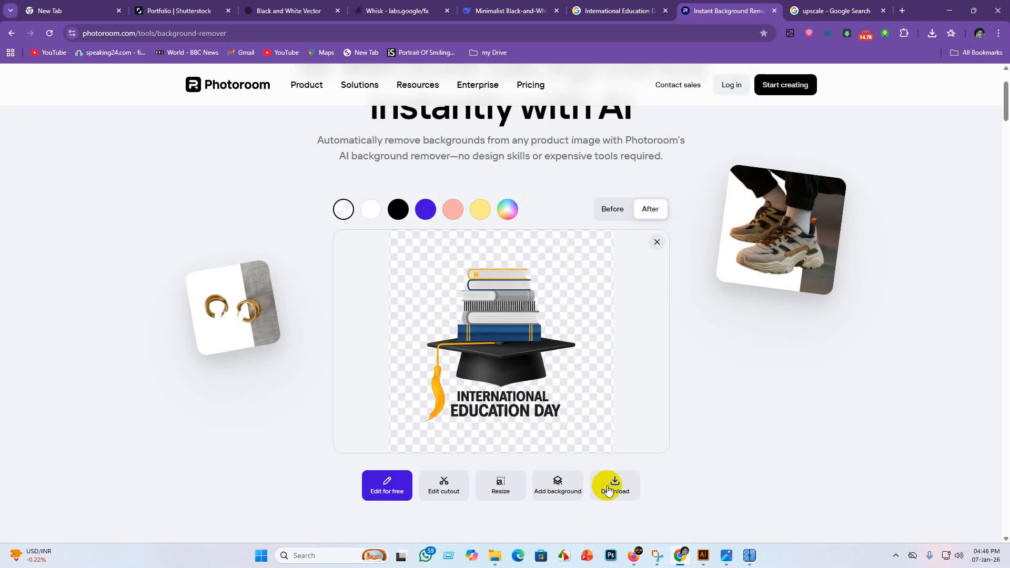
# Step: Download the Whisk_353b1e4a cutout in standard resolution into the reove background folder inside png and dismiss the download dialog
pyautogui.click(613, 482)
pyautogui.click(660, 421)
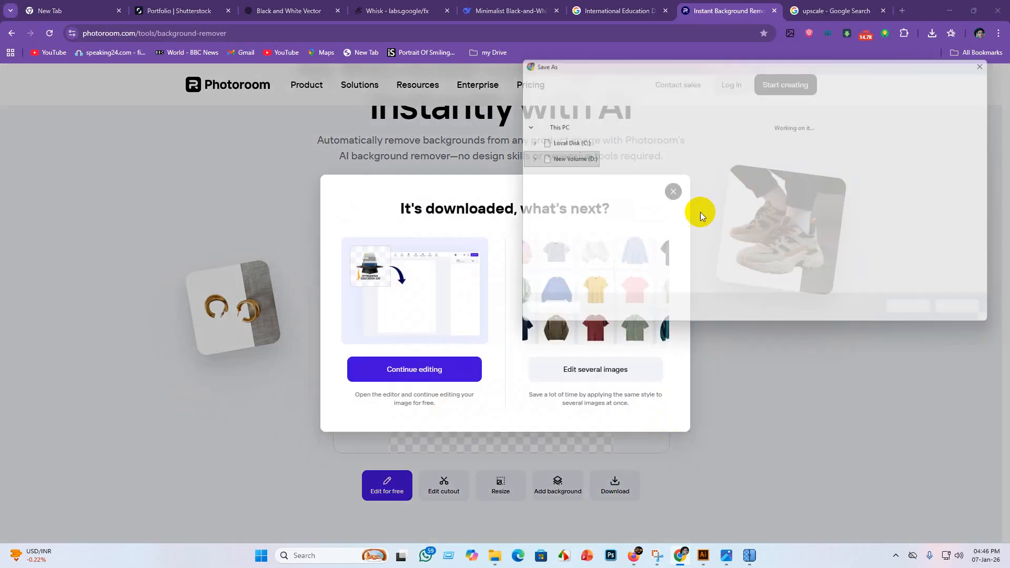
pyautogui.click(702, 80)
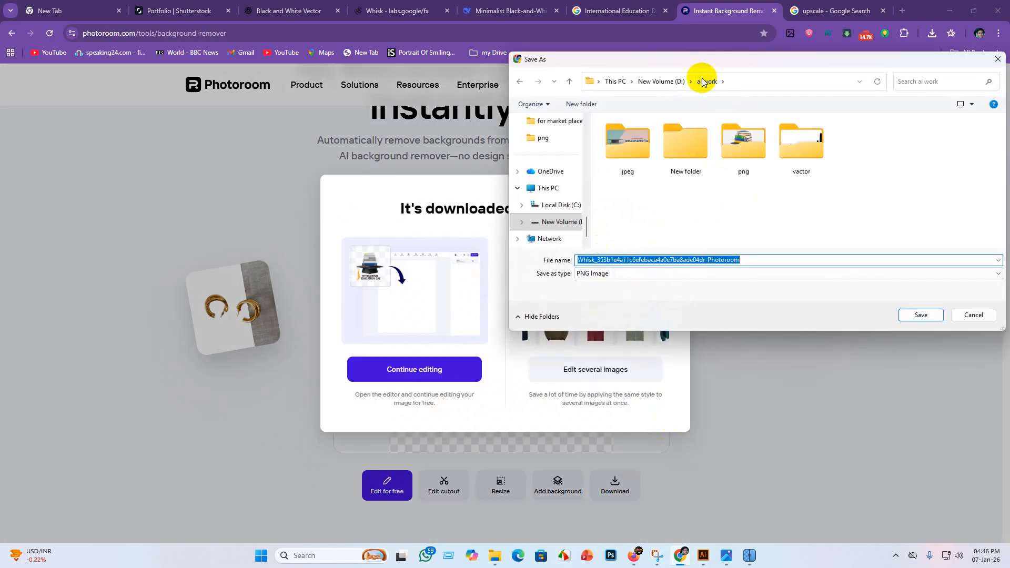
pyautogui.doubleClick(737, 147)
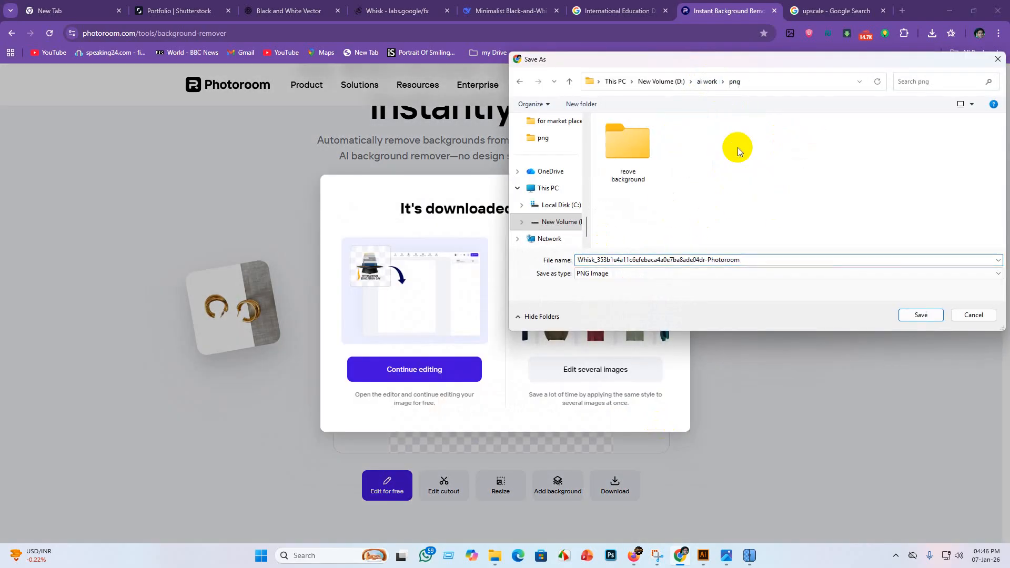
pyautogui.doubleClick(627, 145)
pyautogui.click(906, 314)
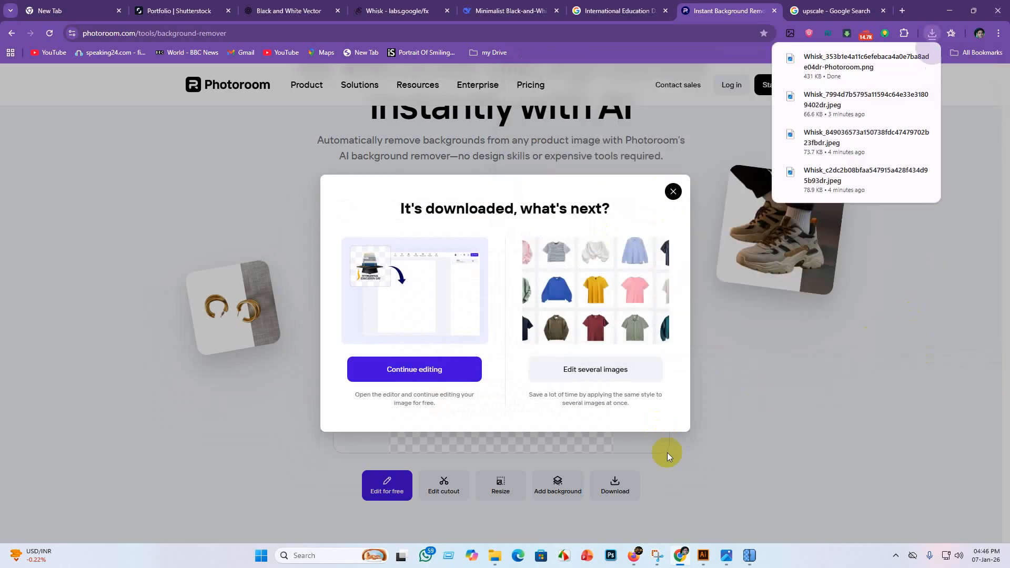
pyautogui.click(672, 194)
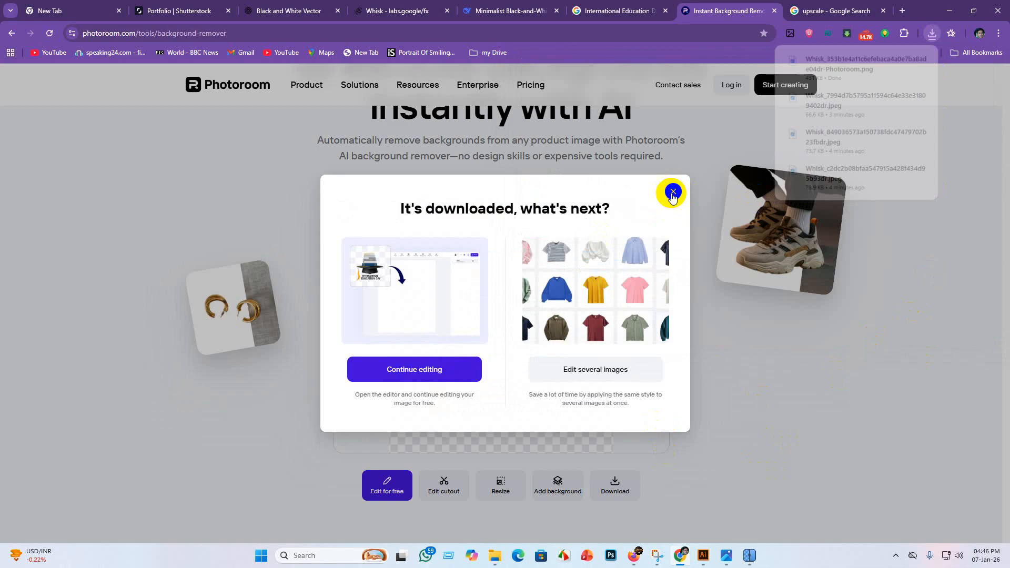
pyautogui.click(672, 194)
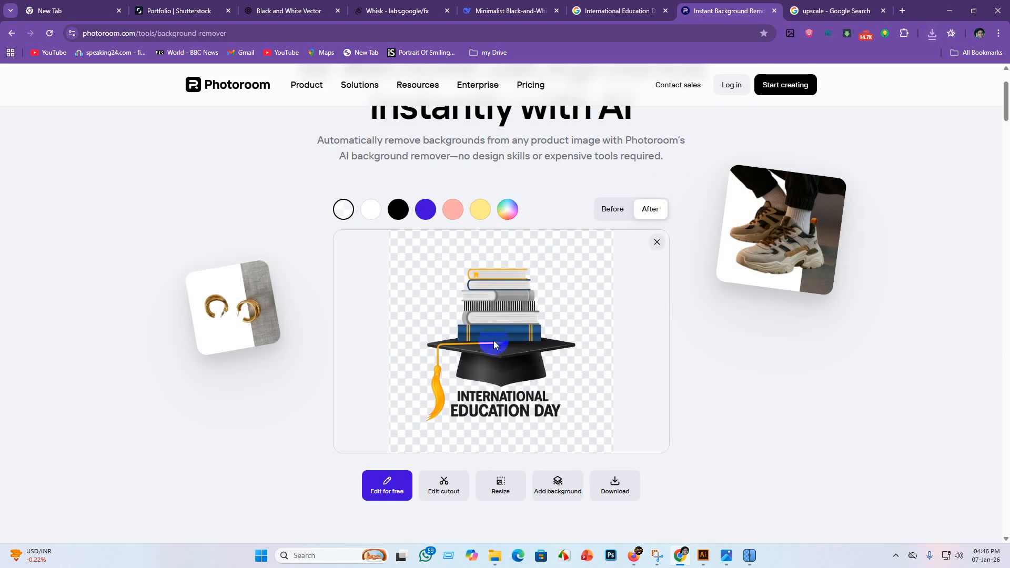
# Step: Clear the processed image, reopen the photo picker and delete the source image starting with Whisk_353b1e4a from the png folder
pyautogui.click(655, 242)
pyautogui.click(514, 304)
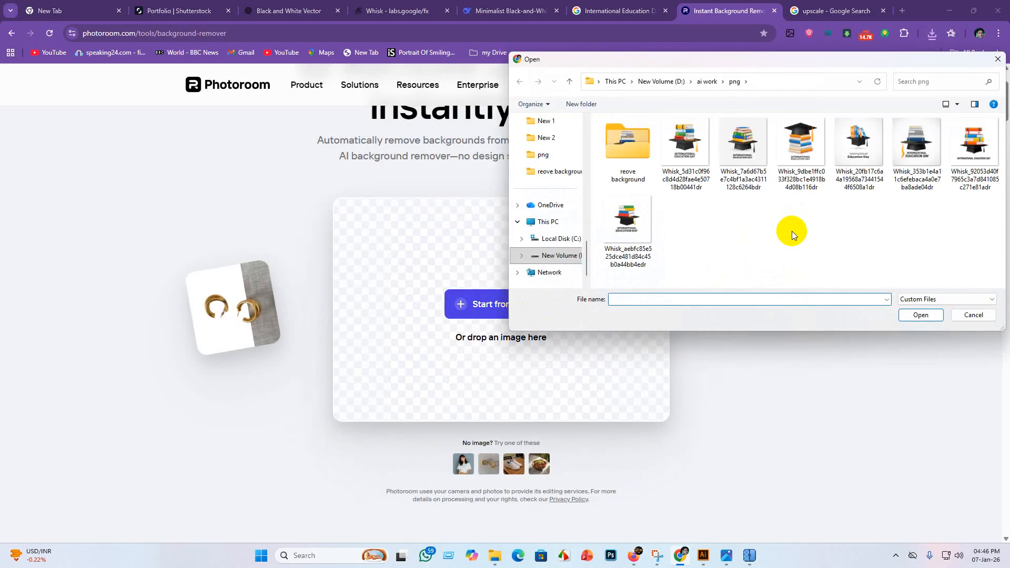
pyautogui.click(919, 153)
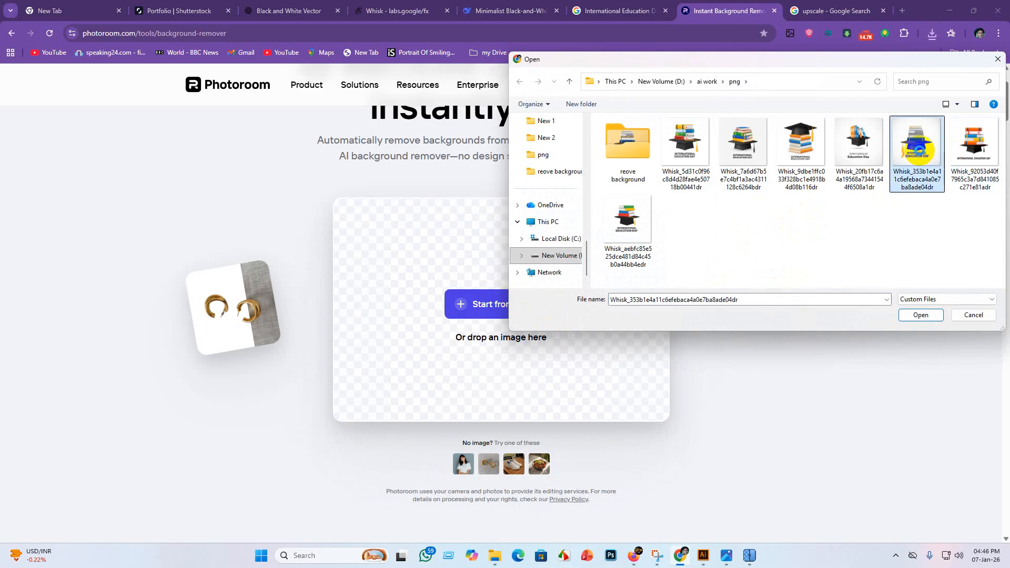
pyautogui.rightClick(918, 151)
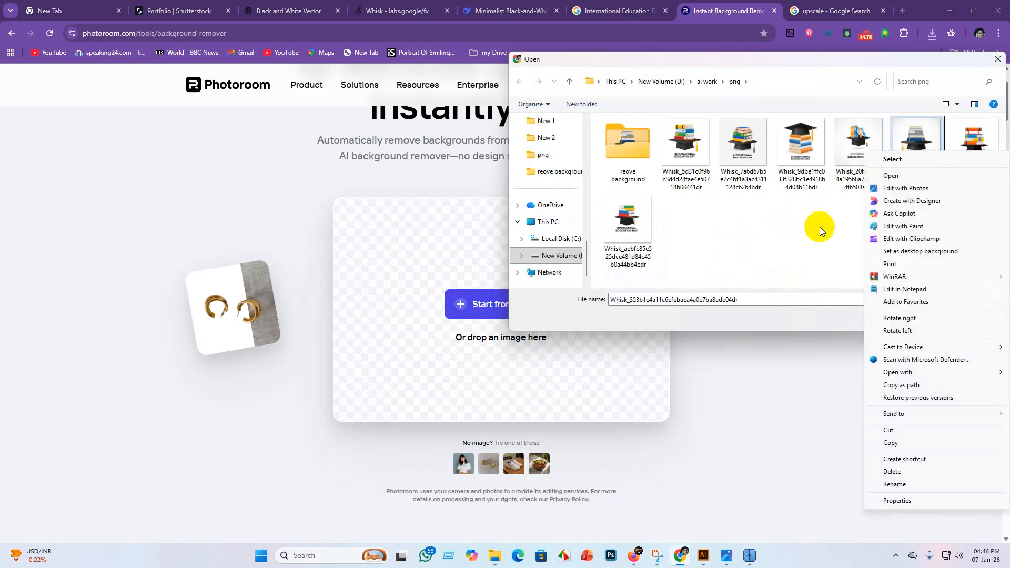
pyautogui.click(819, 226)
pyautogui.rightClick(904, 153)
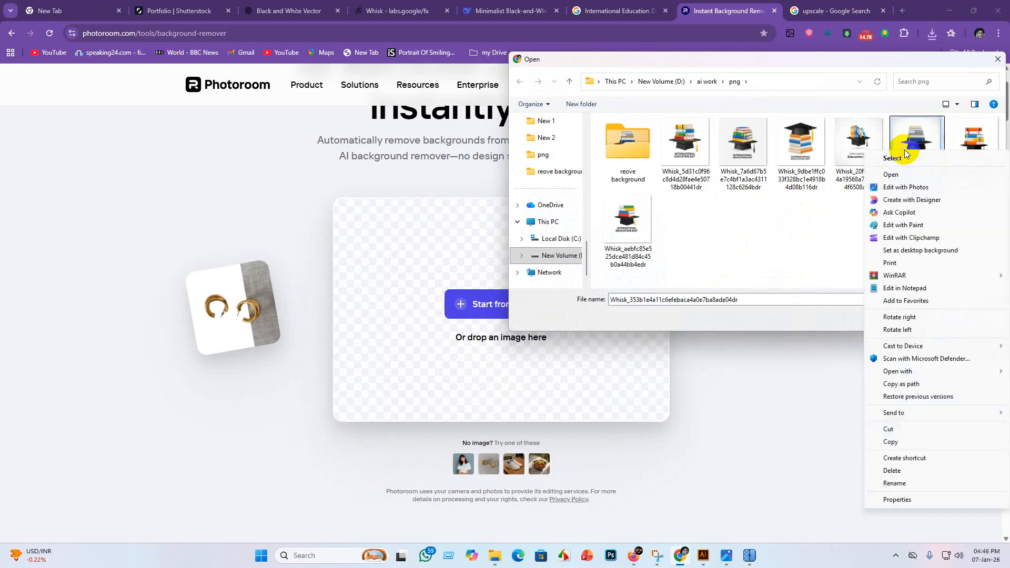
pyautogui.click(895, 471)
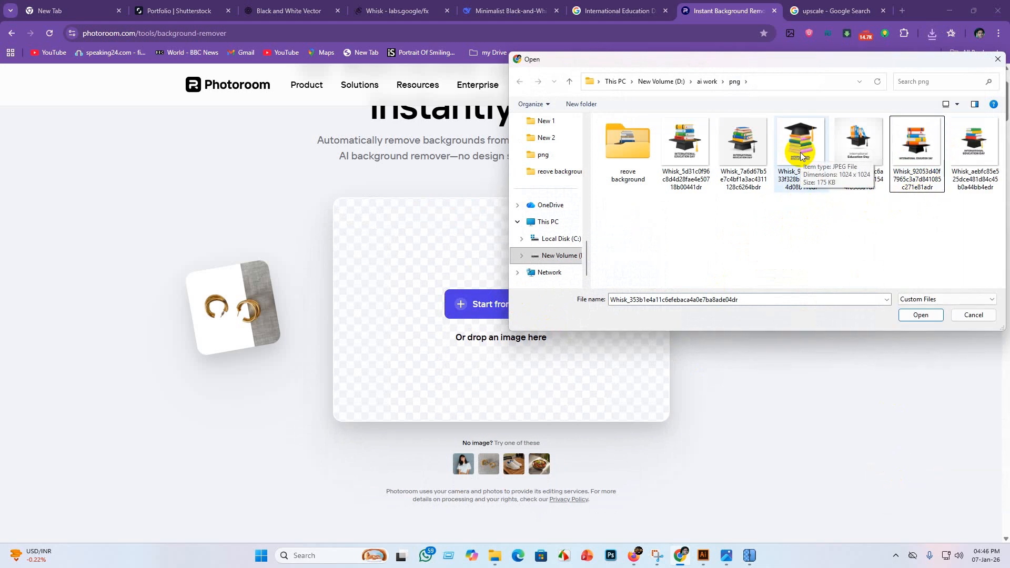
# Step: Remove the background from the image starting with Whisk_5d31c0f9 and download it in standard resolution into the reove background folder
pyautogui.click(682, 156)
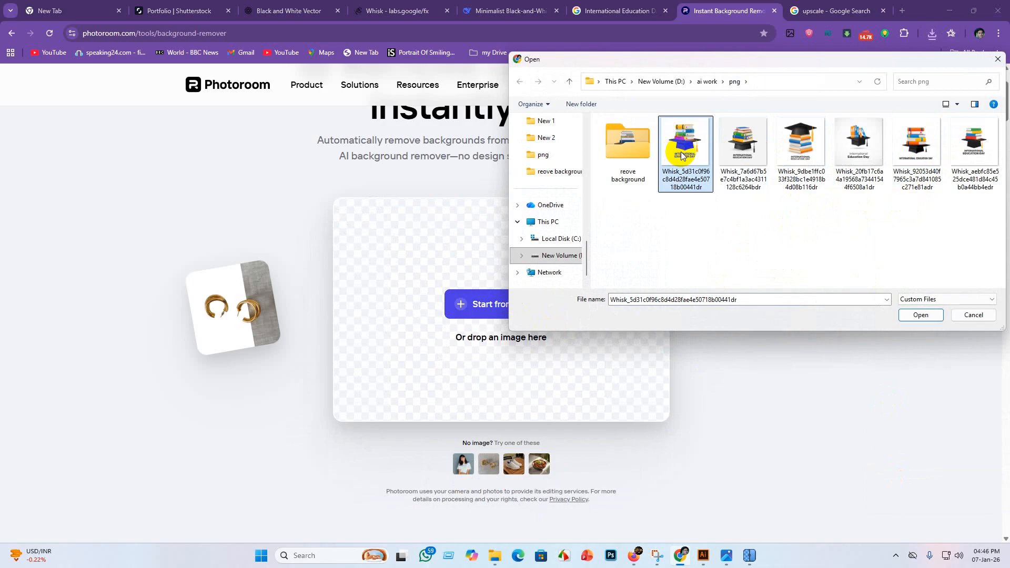
pyautogui.click(912, 315)
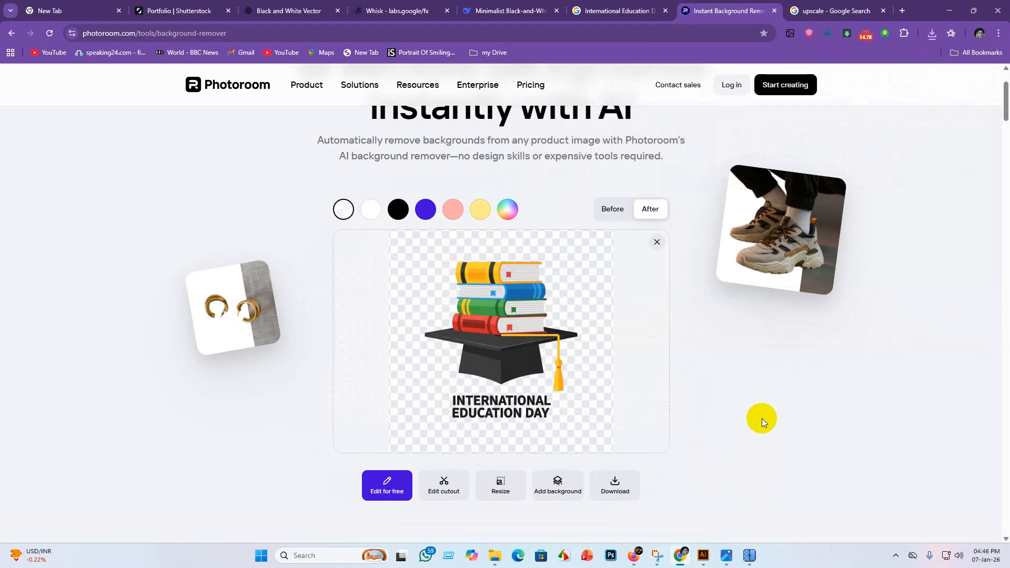
pyautogui.click(614, 485)
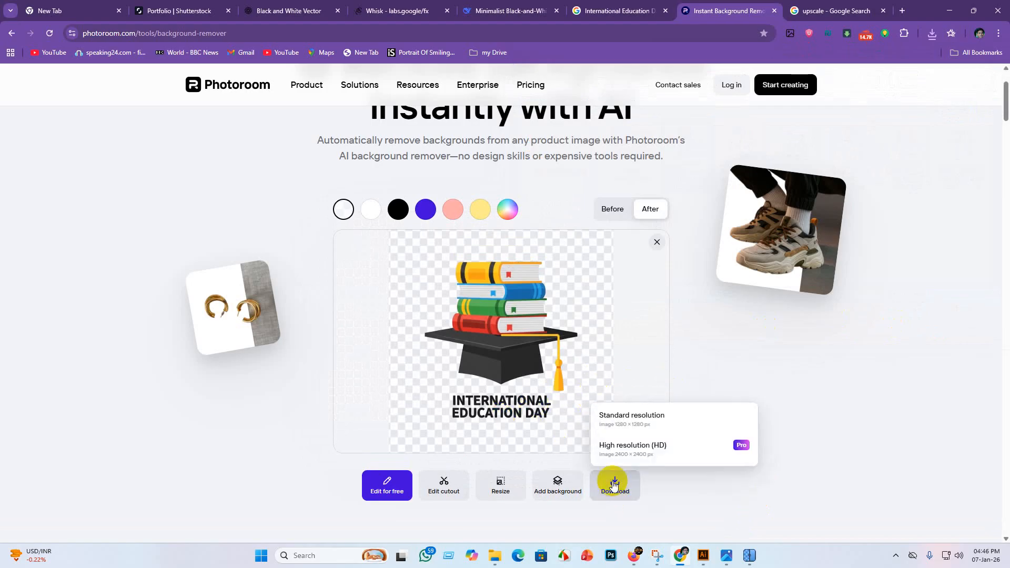
pyautogui.click(681, 424)
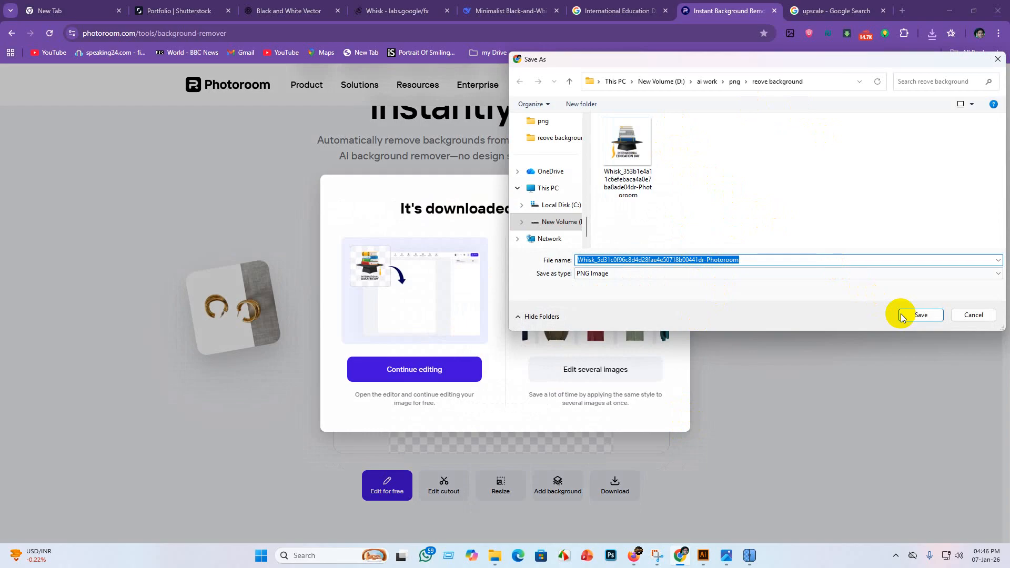
pyautogui.click(919, 314)
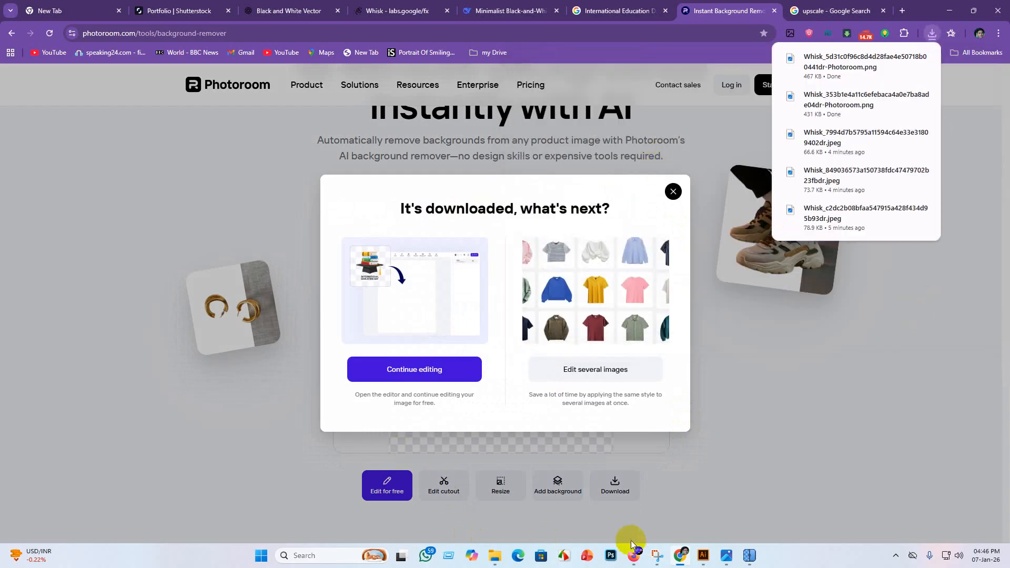
# Step: Switch to Upscayl to check the batch upscaling progress, and return to the Photoroom page in Chrome
pyautogui.moveTo(748, 554)
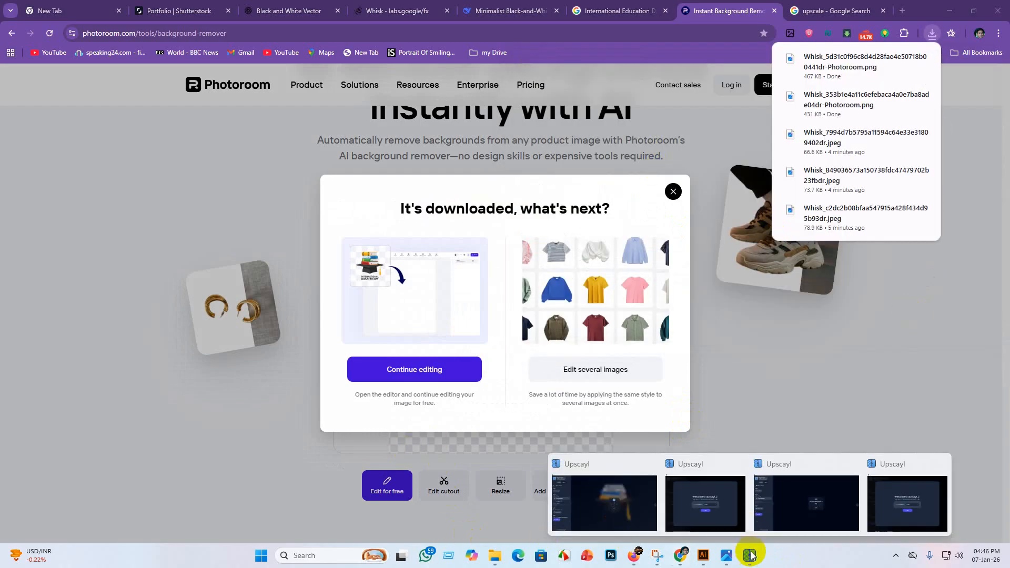
pyautogui.click(834, 504)
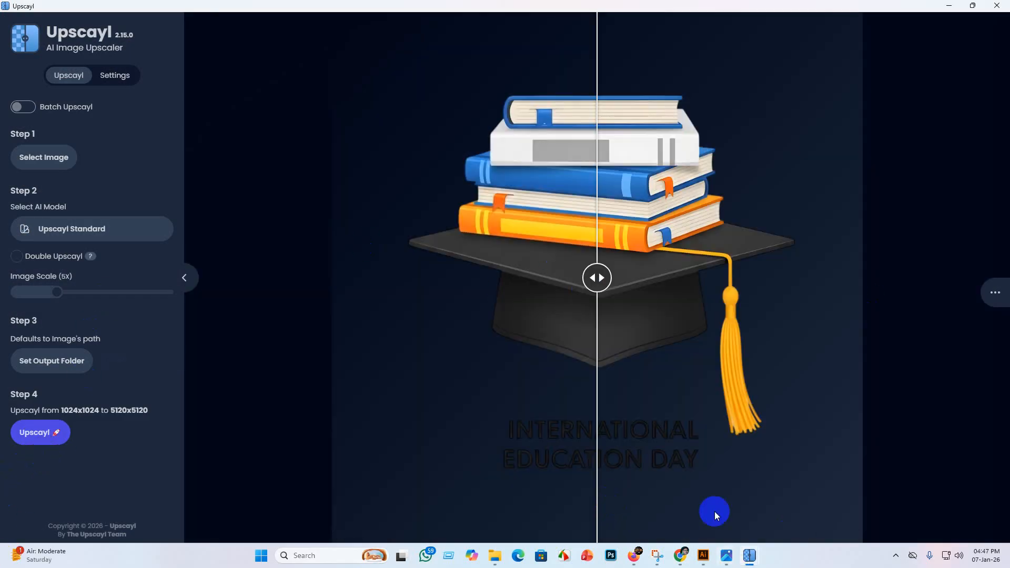
pyautogui.moveTo(750, 555)
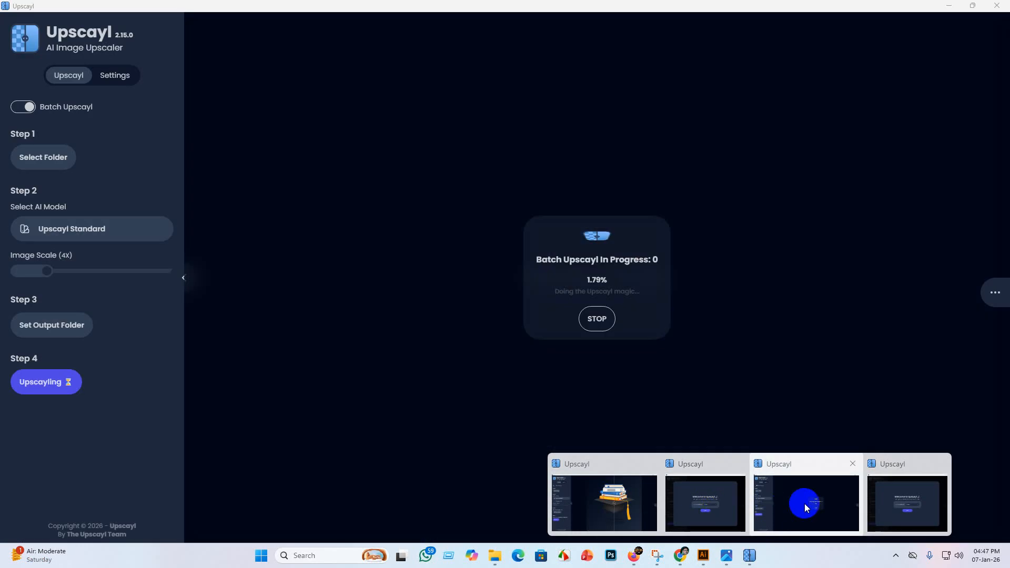
pyautogui.click(804, 504)
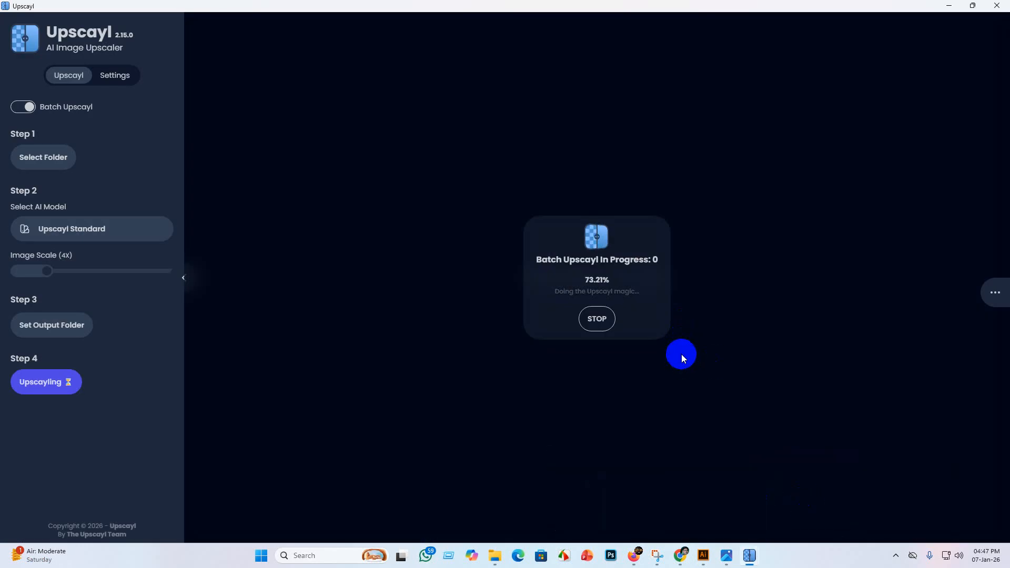
pyautogui.moveTo(758, 562)
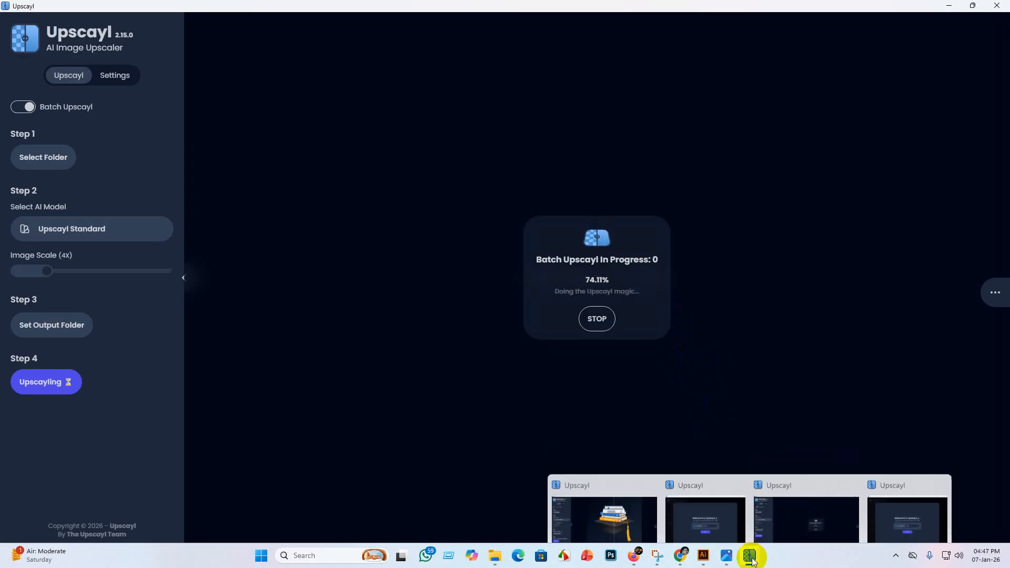
pyautogui.click(796, 501)
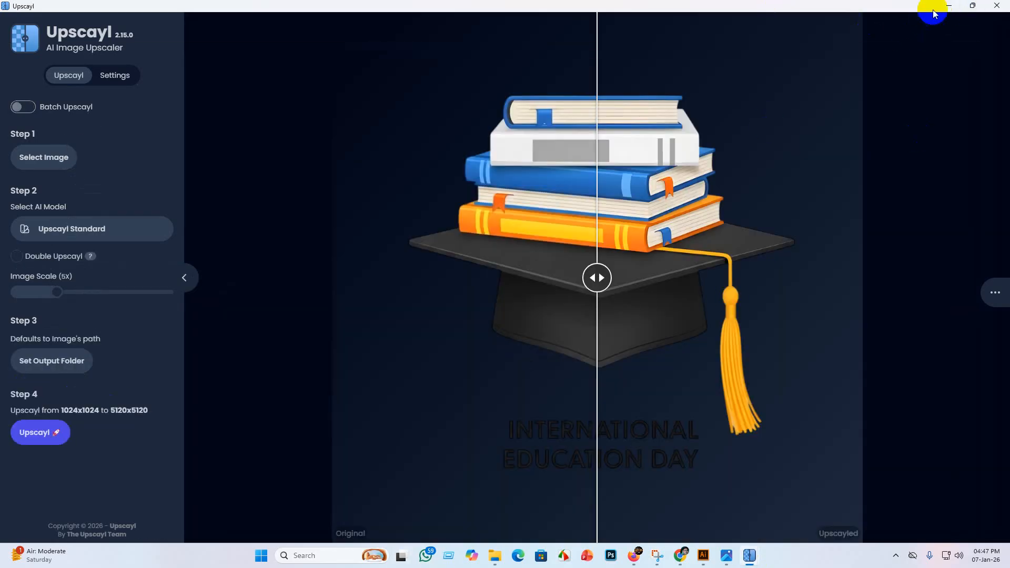
pyautogui.click(941, 7)
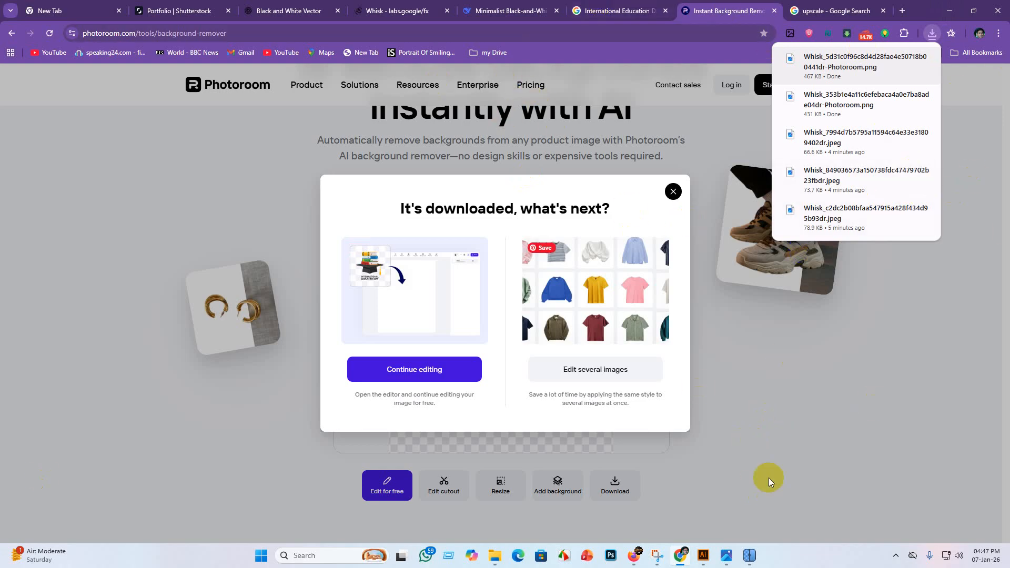
pyautogui.click(680, 556)
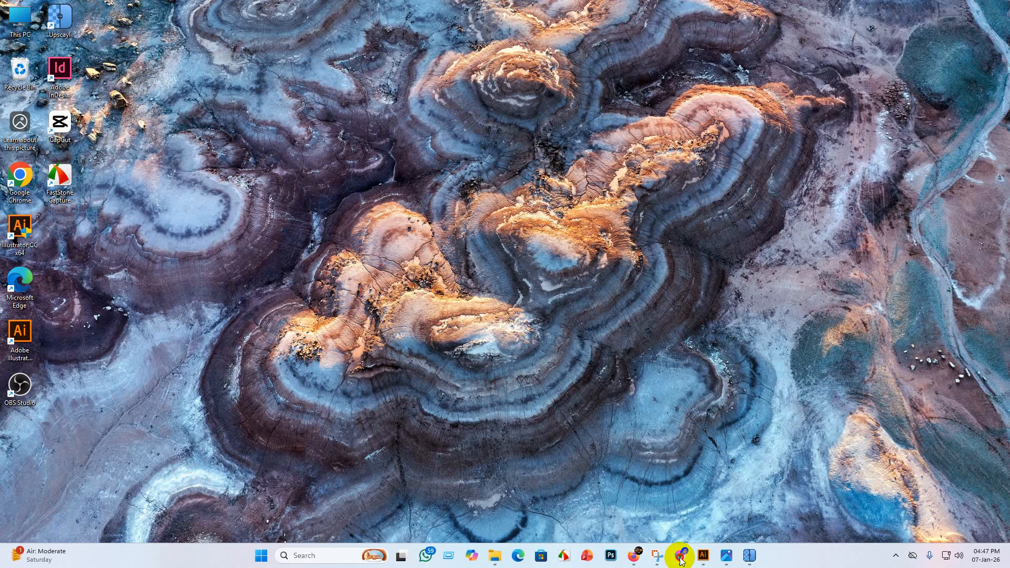
pyautogui.click(679, 556)
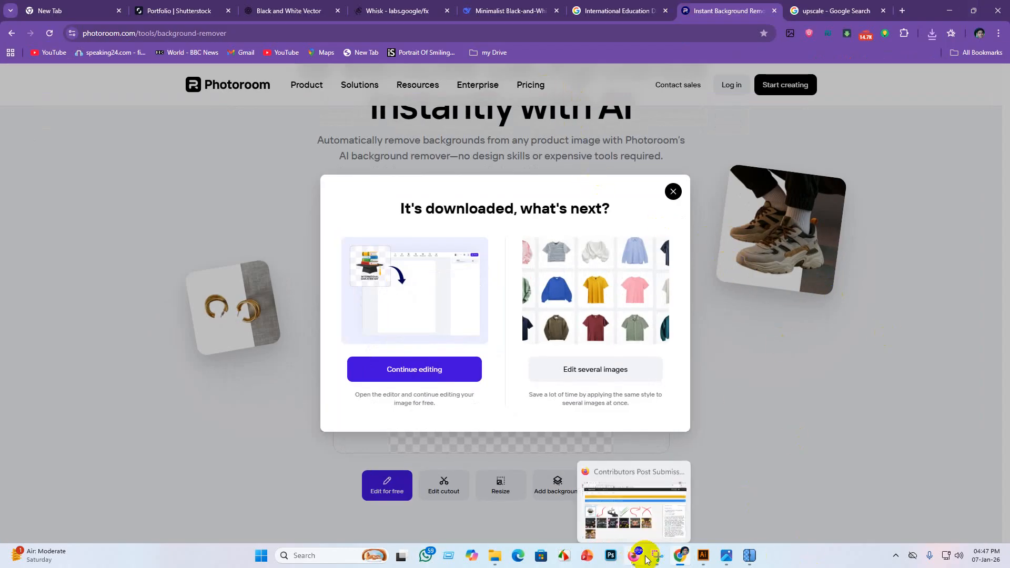
# Step: Clear the processed image, reopen the photo picker and delete the source image starting with Whisk_5d31c0f9 from the png folder
pyautogui.click(671, 191)
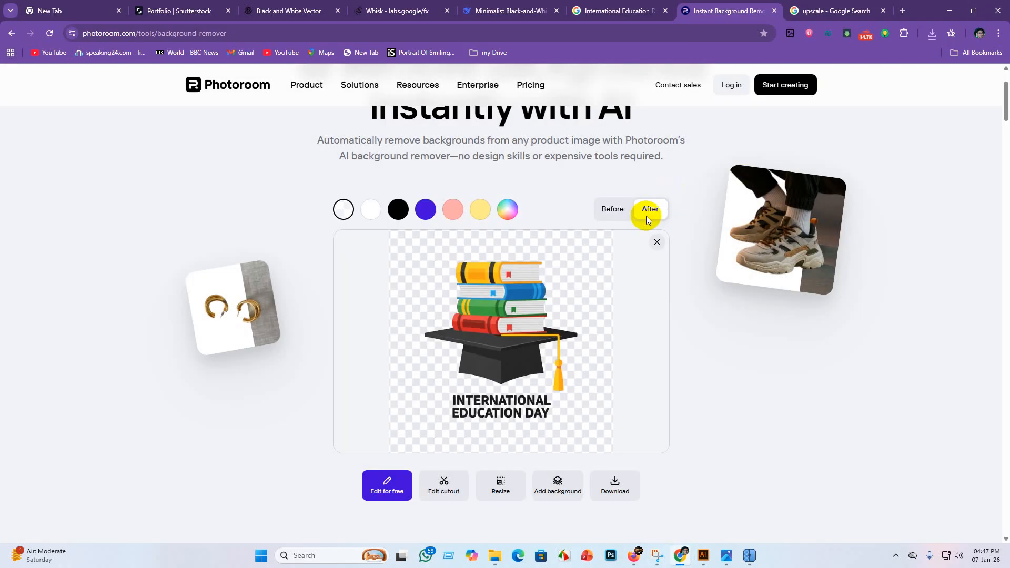
pyautogui.click(658, 244)
pyautogui.click(523, 300)
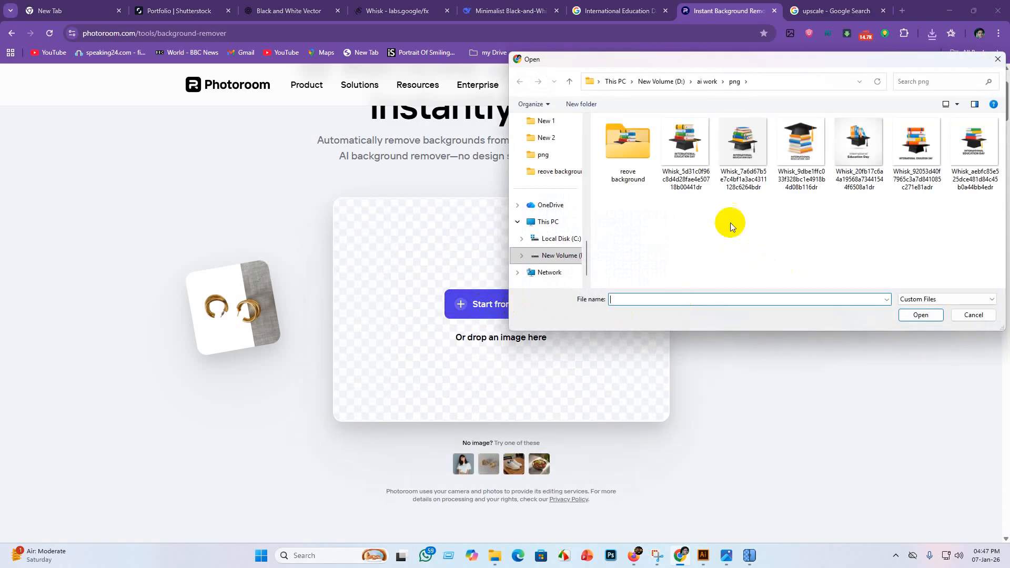
pyautogui.click(683, 161)
pyautogui.click(682, 171)
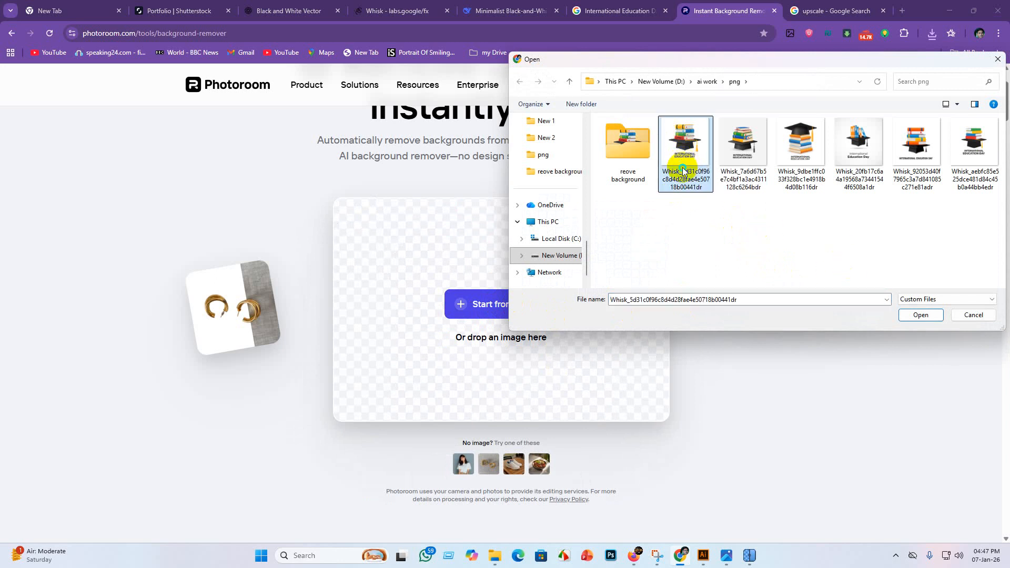
pyautogui.rightClick(682, 168)
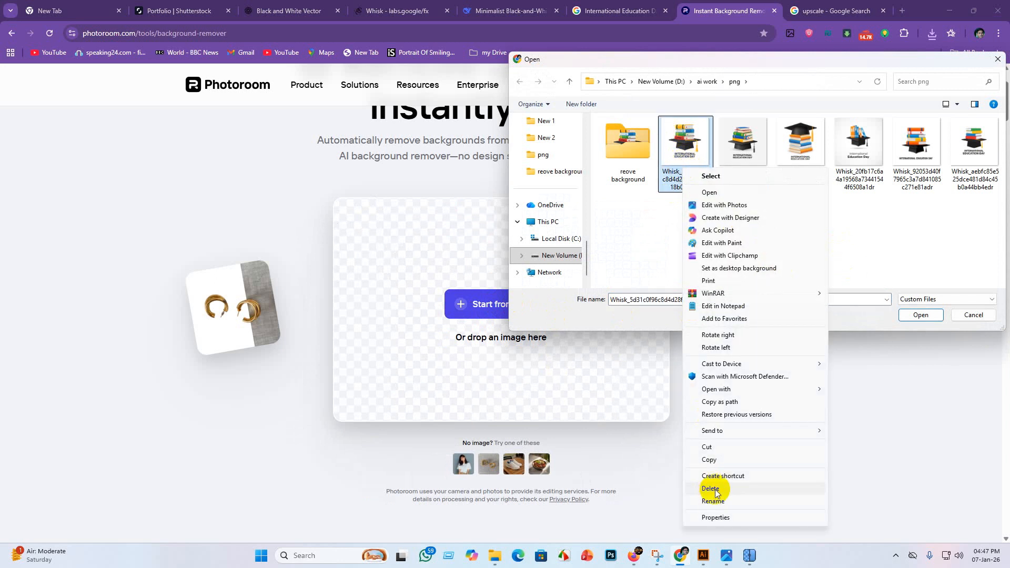
pyautogui.click(711, 489)
# Step: Remove the background from the image starting with Whisk_20fb17c6 and download it in standard resolution into the reove background folder
pyautogui.click(685, 158)
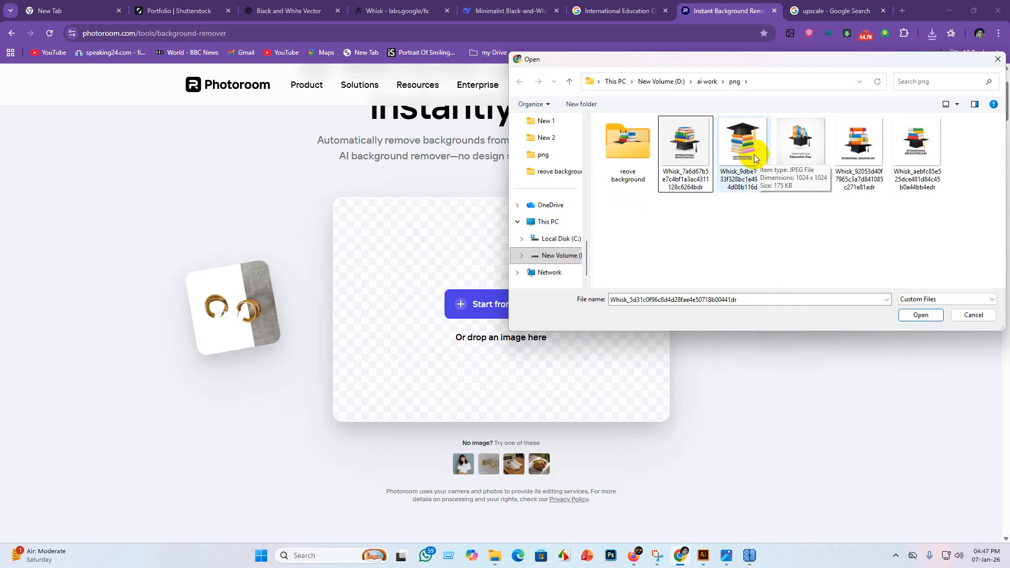
pyautogui.click(690, 150)
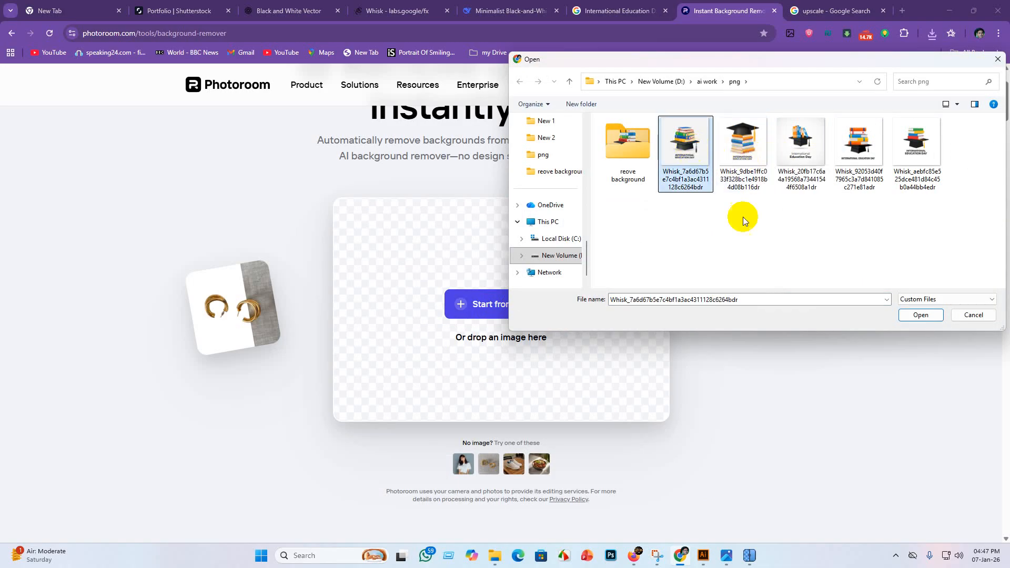
pyautogui.click(803, 149)
pyautogui.click(920, 315)
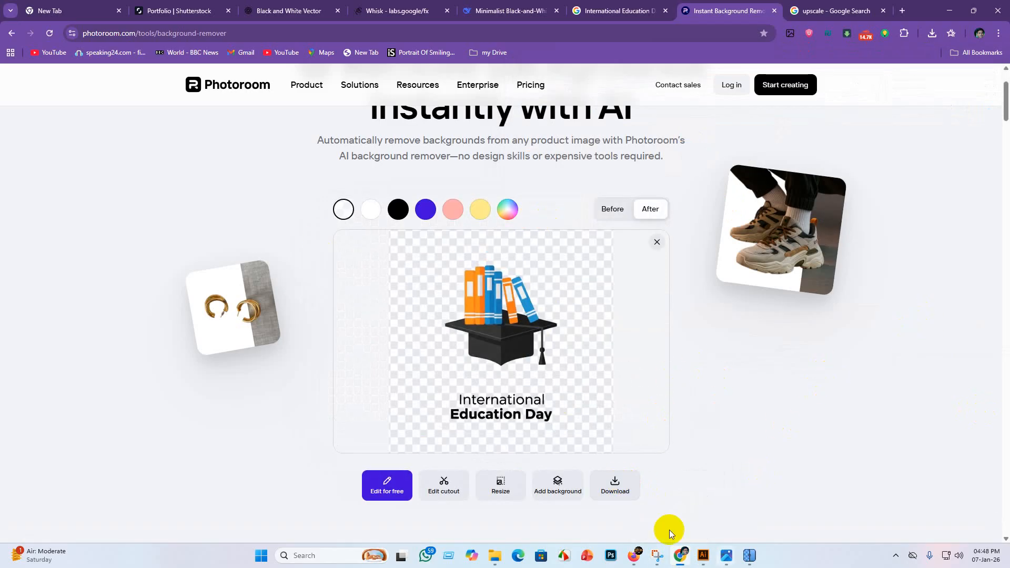
pyautogui.click(624, 480)
pyautogui.click(660, 422)
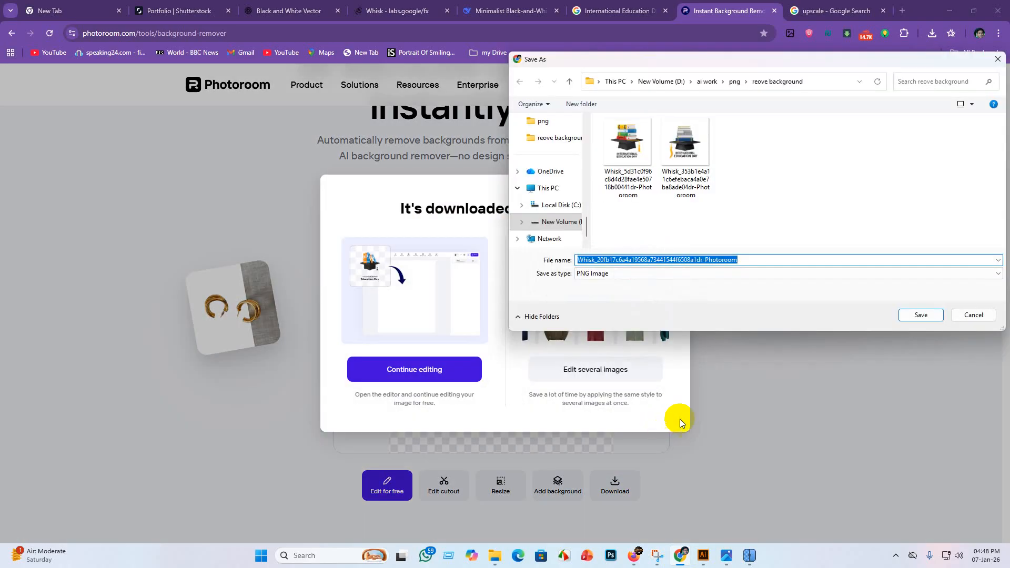
pyautogui.click(926, 315)
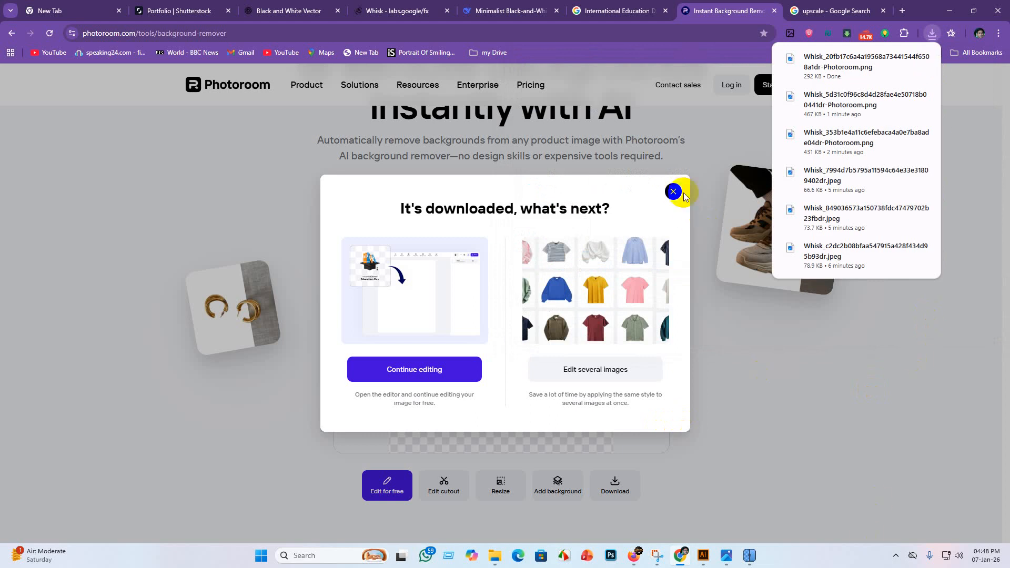
pyautogui.click(673, 193)
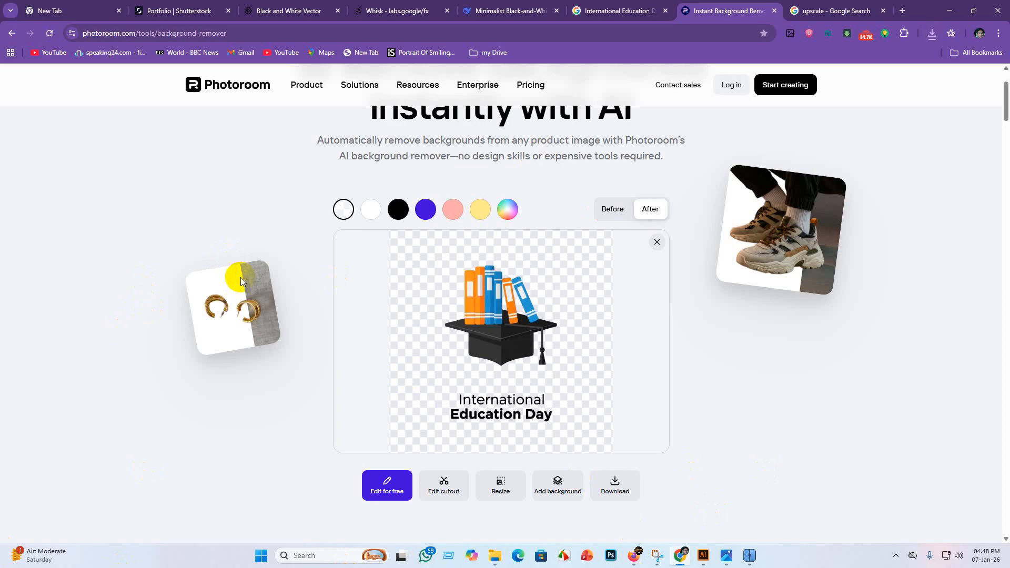
# Step: Clear the processed image, reopen the photo picker and delete the source image starting with Whisk_20fb17c6 from the png folder
pyautogui.click(656, 242)
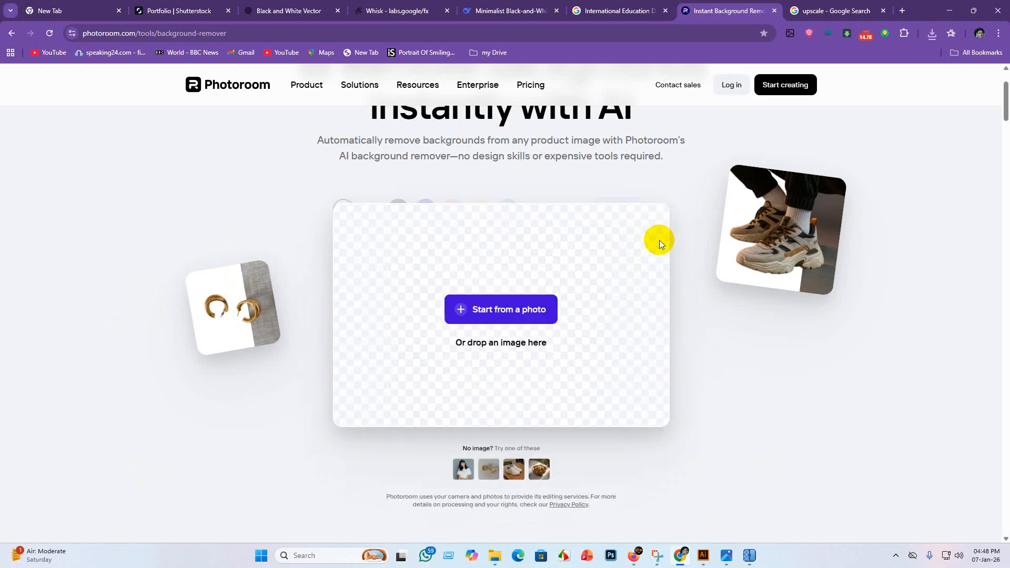
pyautogui.click(476, 305)
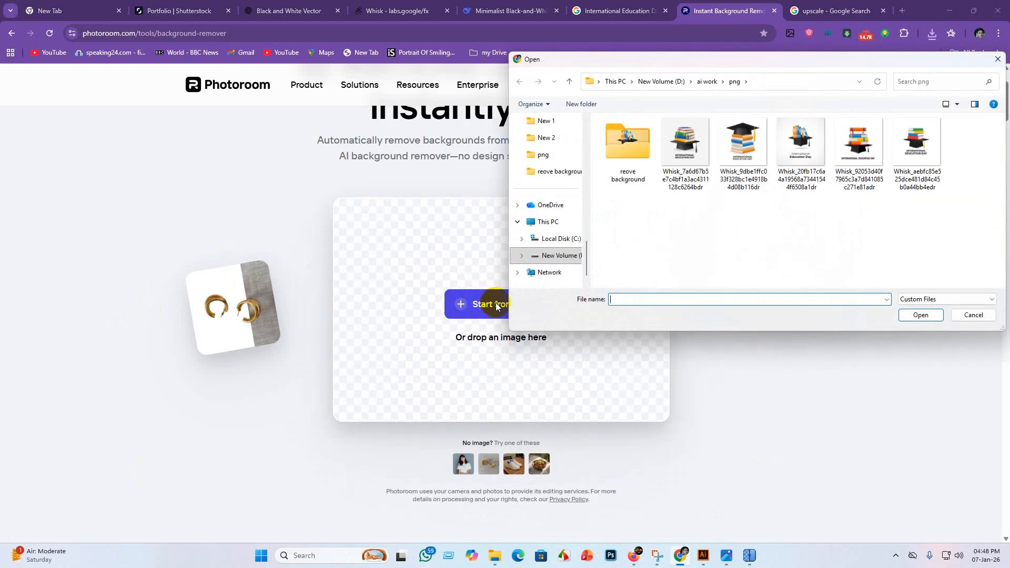
pyautogui.click(803, 158)
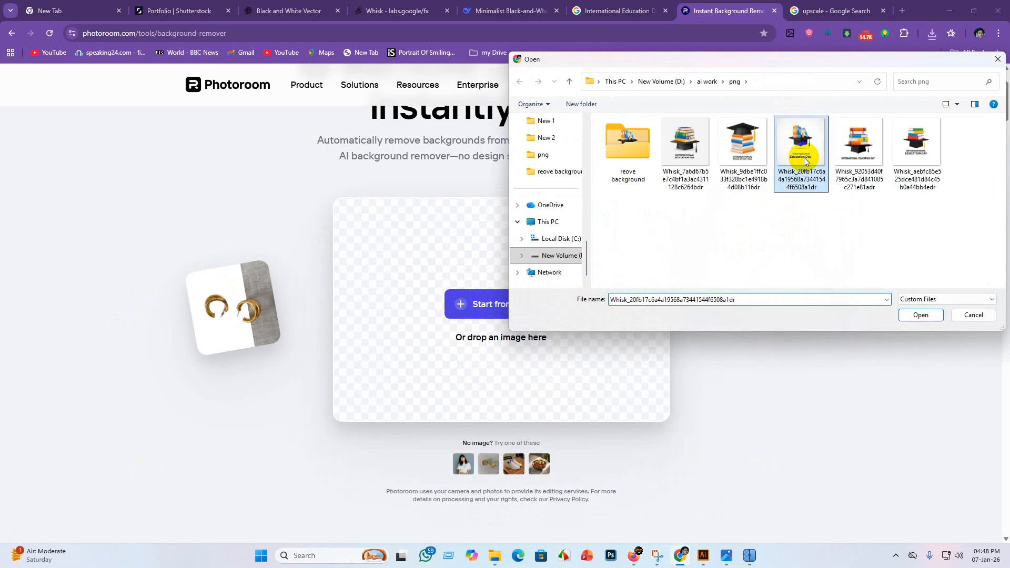
pyautogui.rightClick(802, 156)
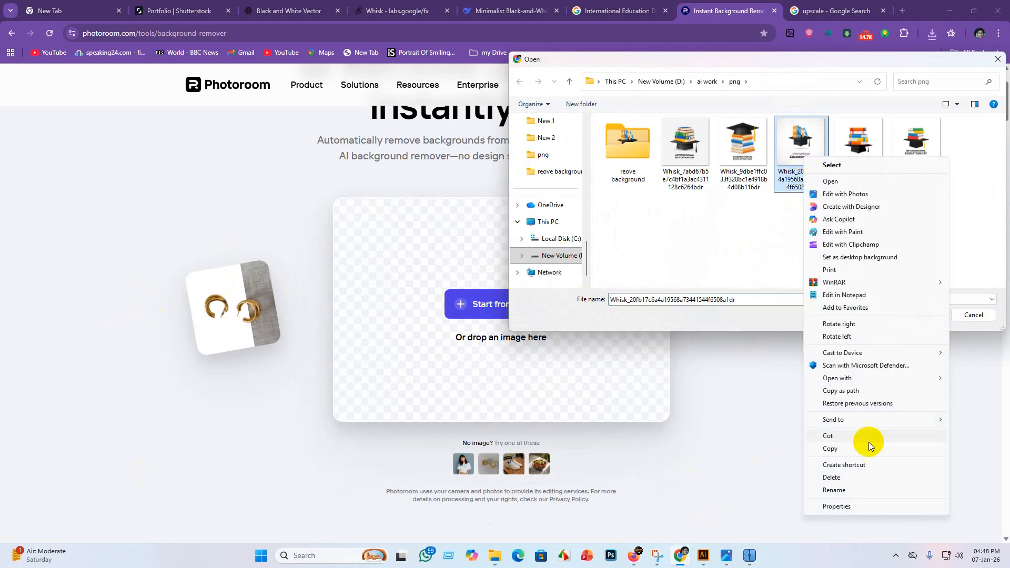
pyautogui.click(864, 479)
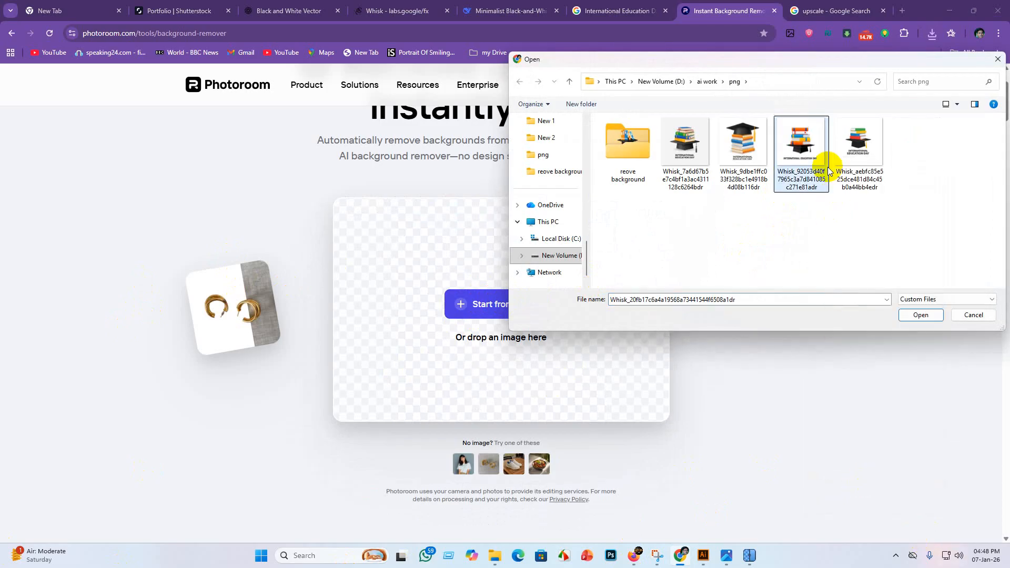
# Step: Remove the background from the image starting with Whisk_9dbe1ffc and download it in standard resolution into the reove background folder
pyautogui.click(747, 143)
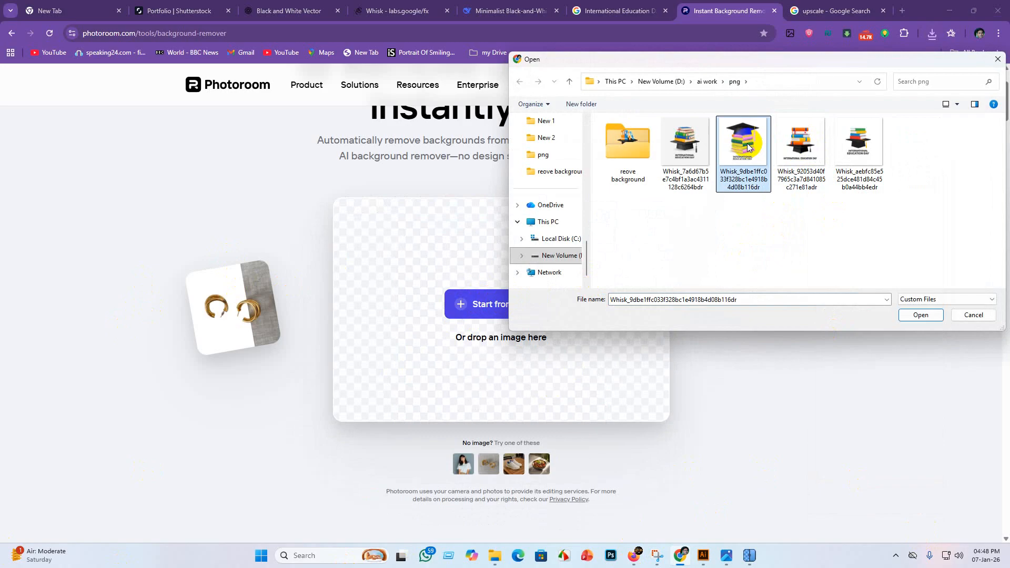
pyautogui.click(920, 314)
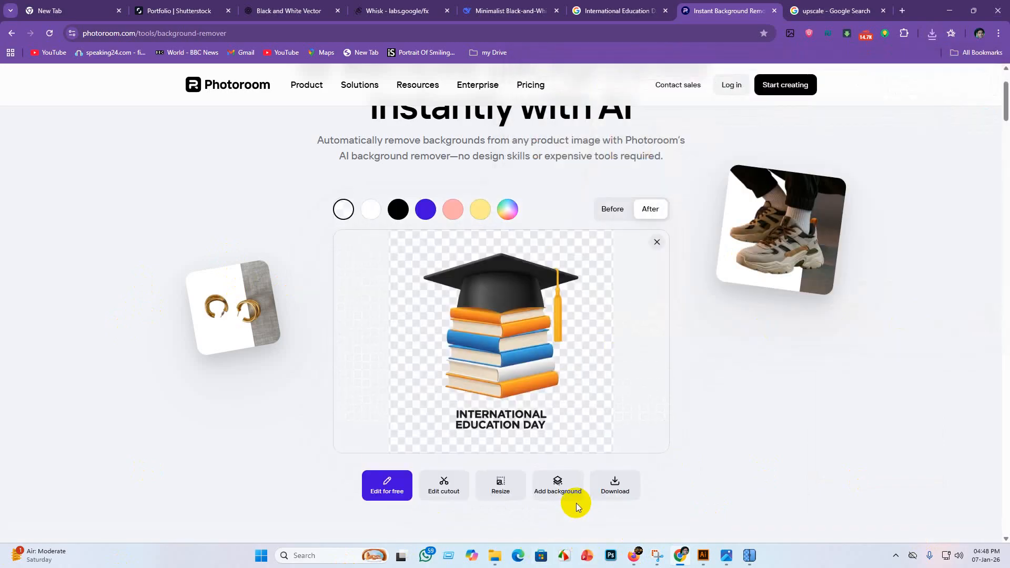
pyautogui.click(615, 484)
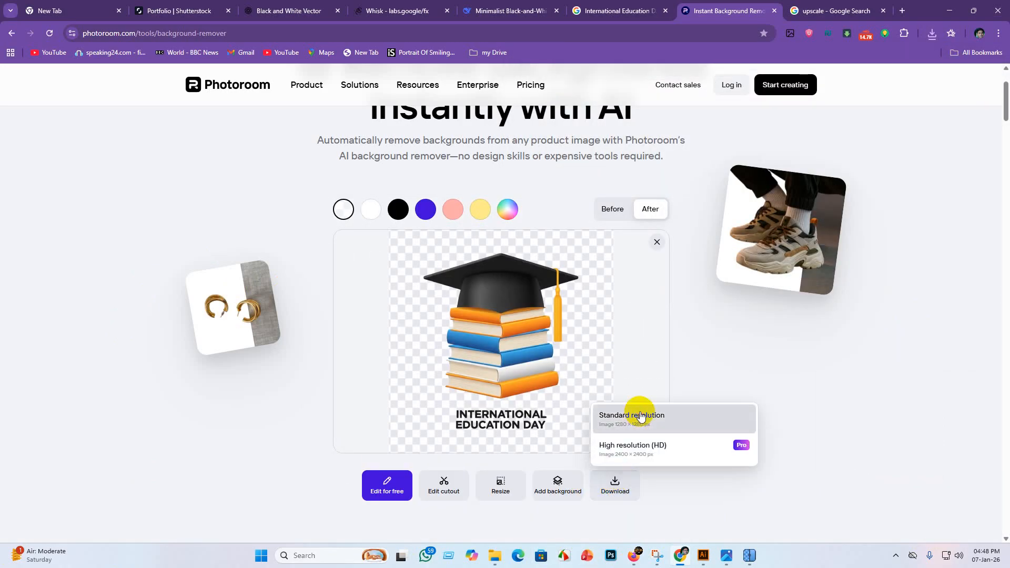
pyautogui.click(646, 418)
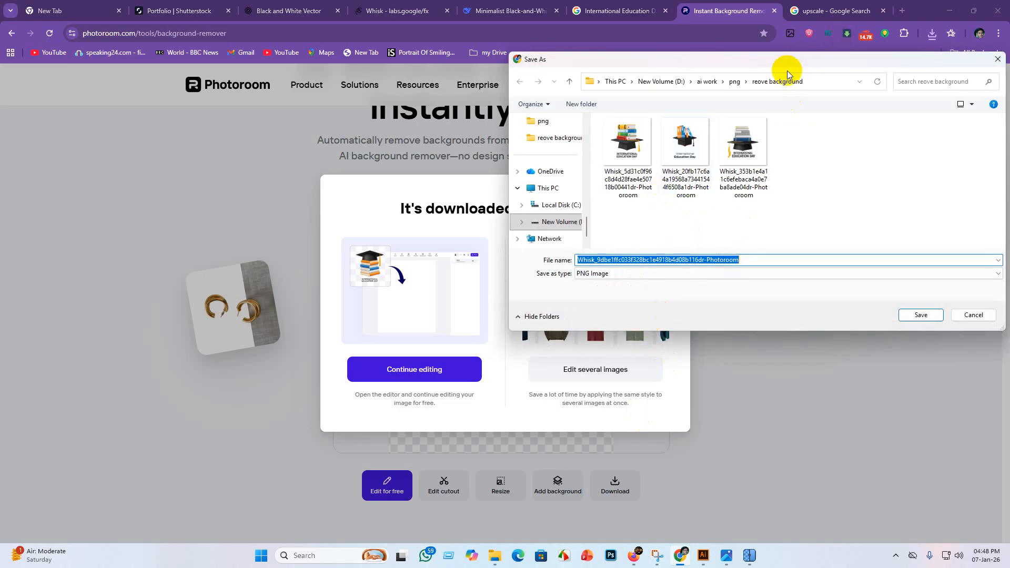
pyautogui.click(915, 317)
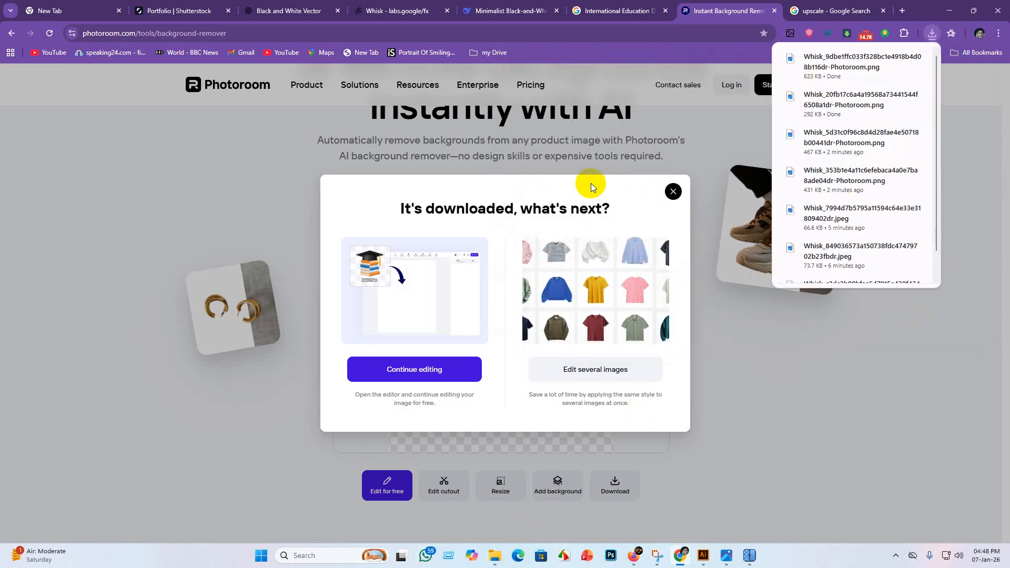
pyautogui.click(672, 190)
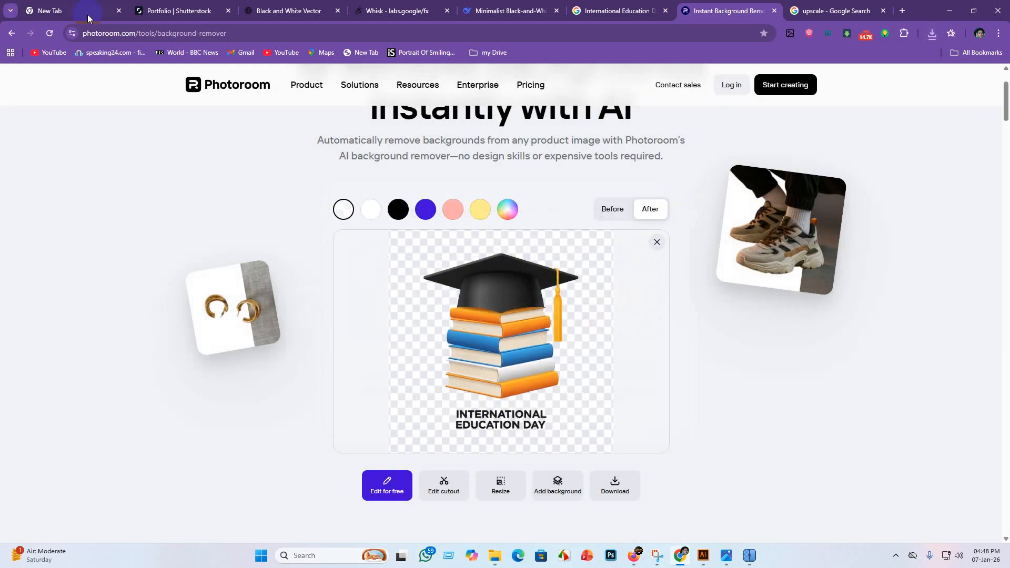
# Step: Switch to Upscayl and close the single-image window and one of the two spare welcome-screen windows, keeping the batch window open
pyautogui.click(955, 13)
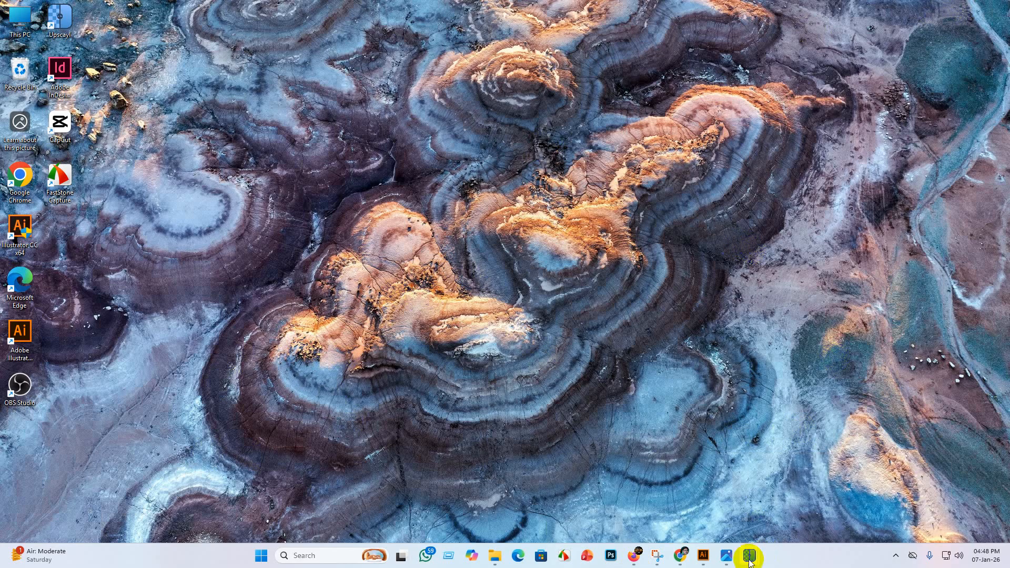
pyautogui.moveTo(750, 556)
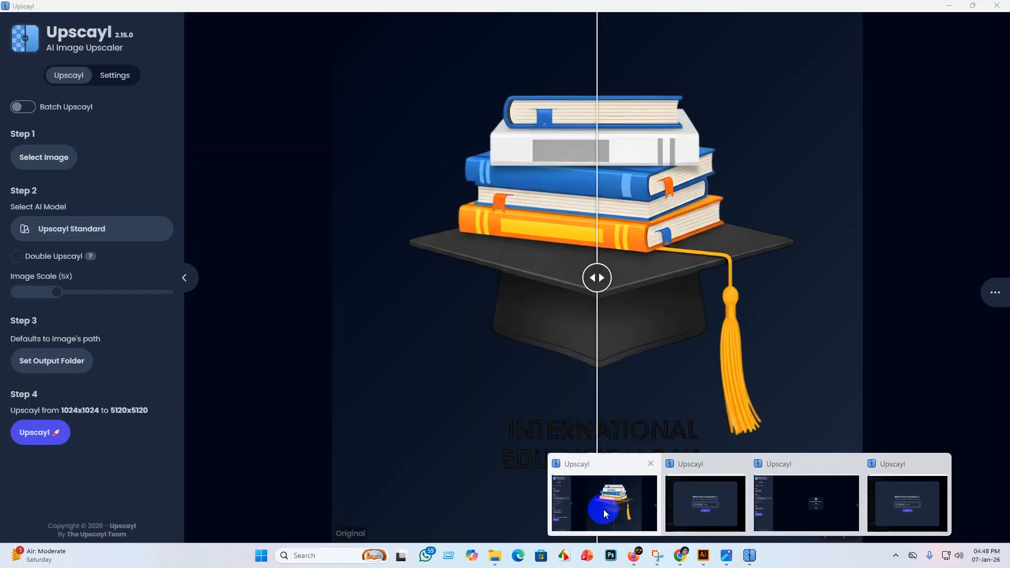
pyautogui.moveTo(651, 465)
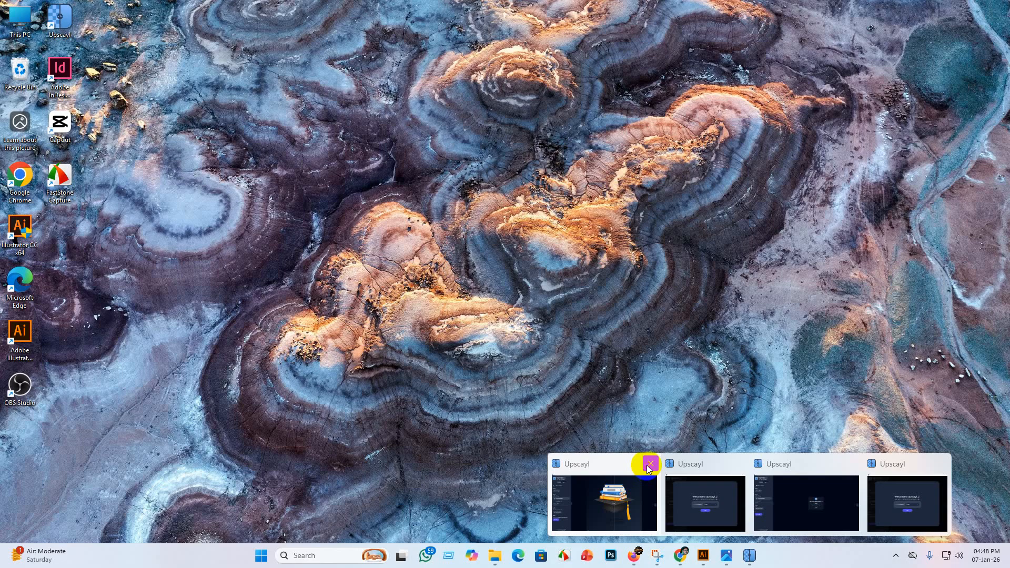
pyautogui.click(650, 464)
pyautogui.click(776, 507)
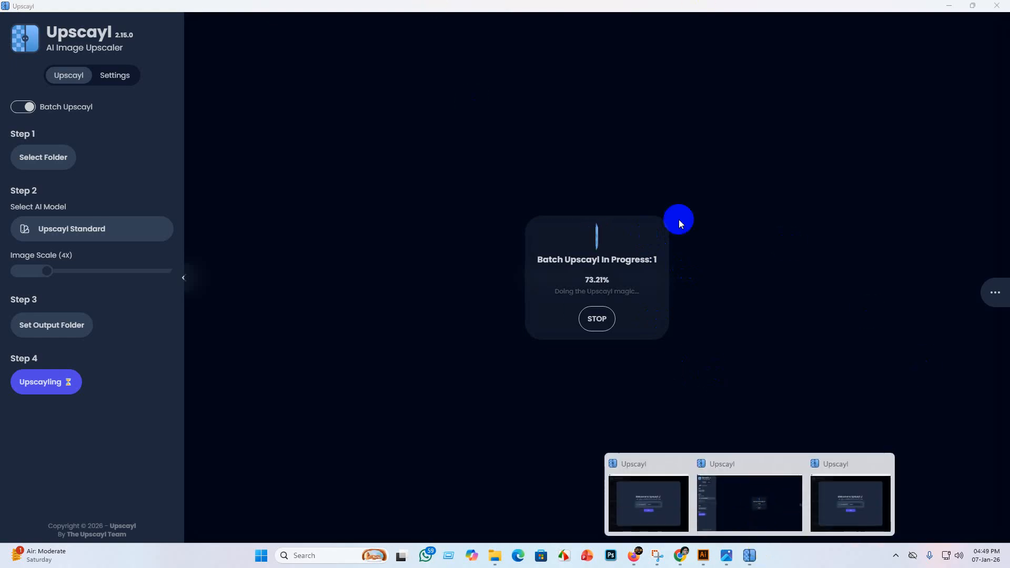
pyautogui.moveTo(631, 492)
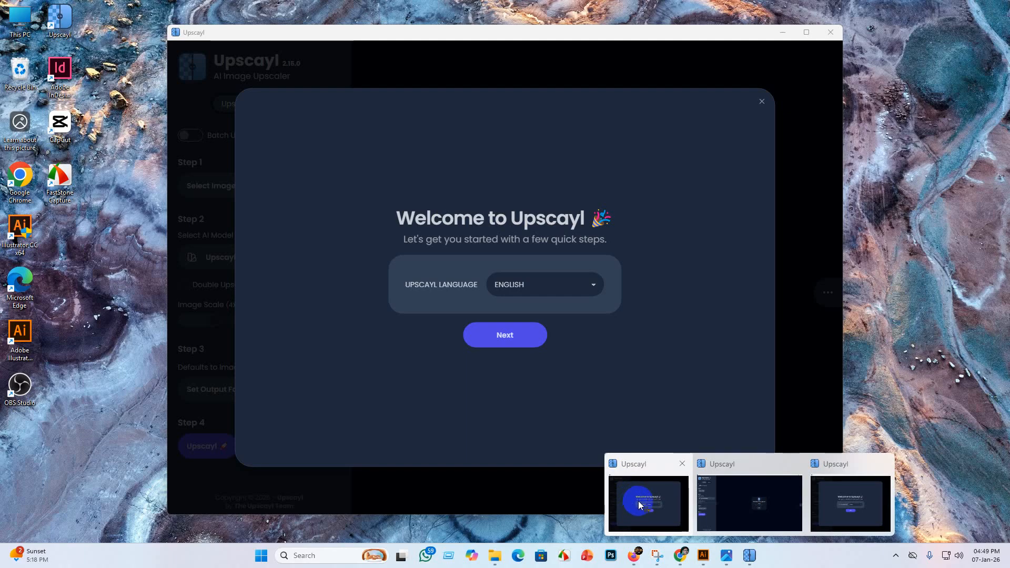
pyautogui.click(873, 485)
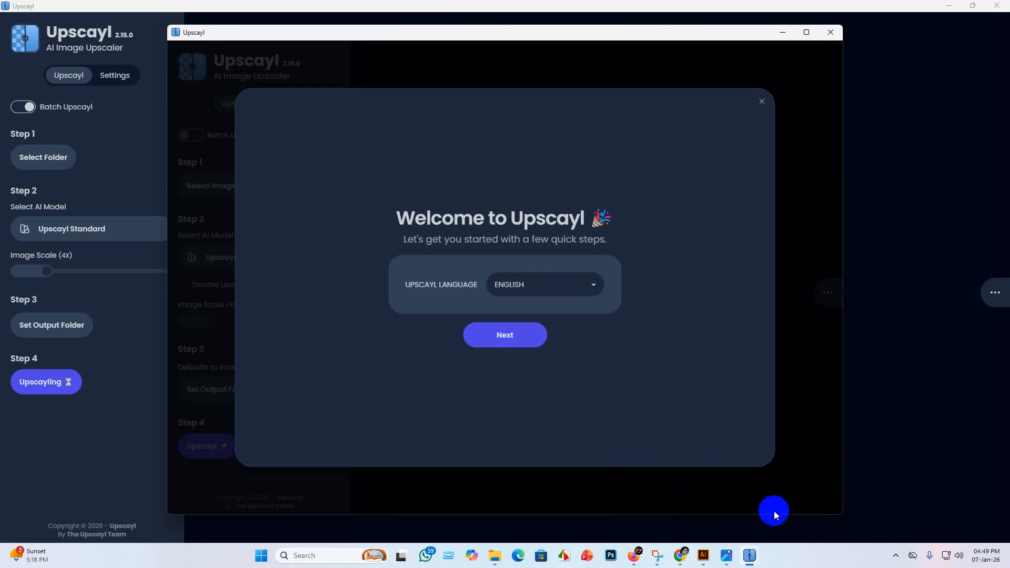
pyautogui.click(830, 34)
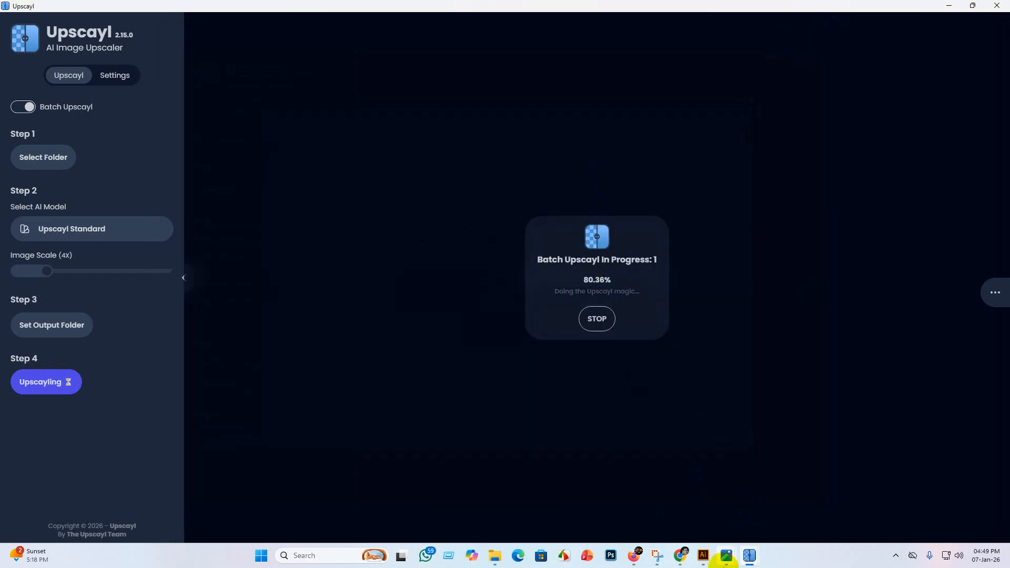
# Step: Bring up the remaining spare Upscayl window, dismiss its welcome dialog and enable Batch Upscayl
pyautogui.click(756, 552)
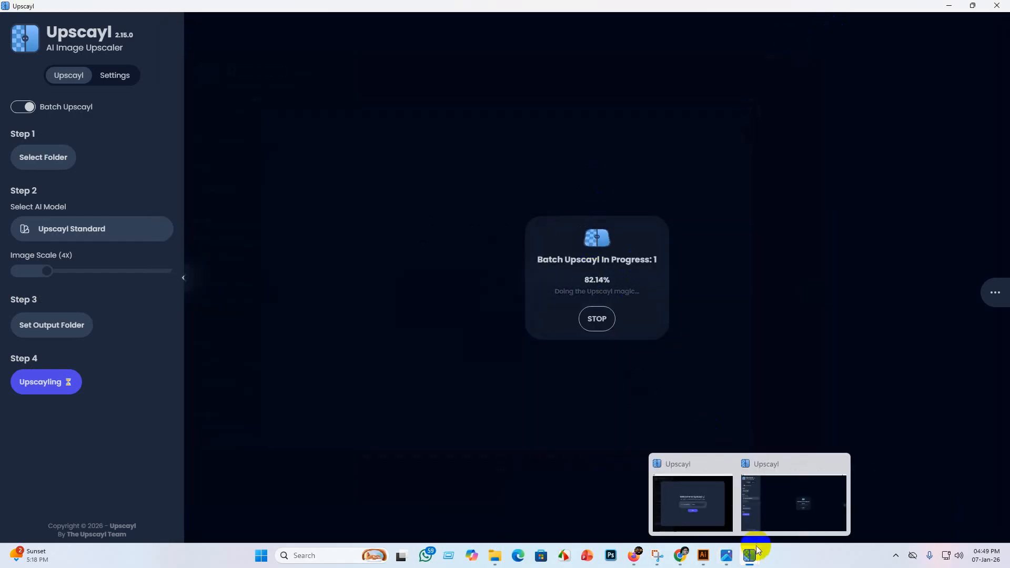
pyautogui.click(673, 505)
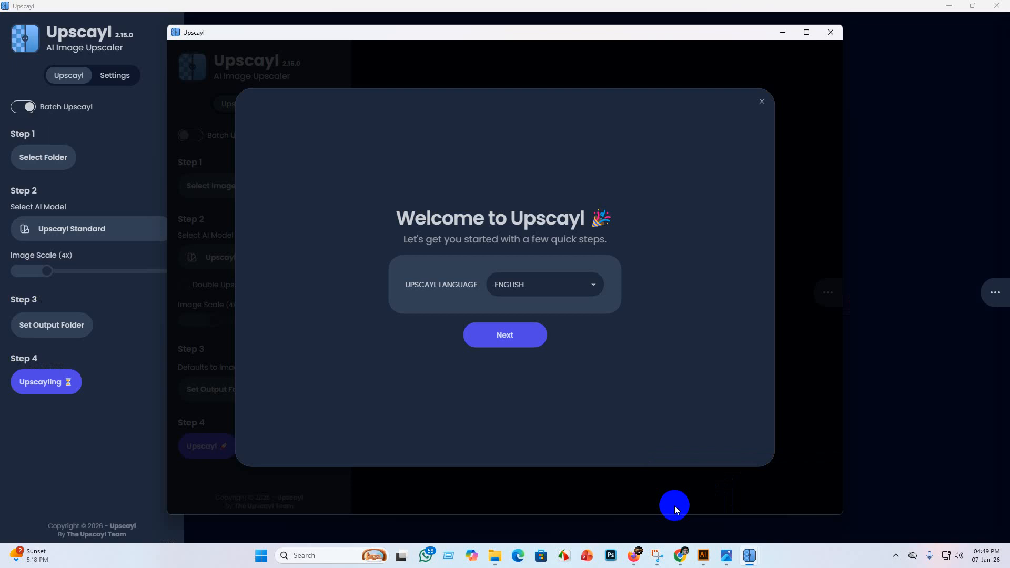
pyautogui.click(760, 103)
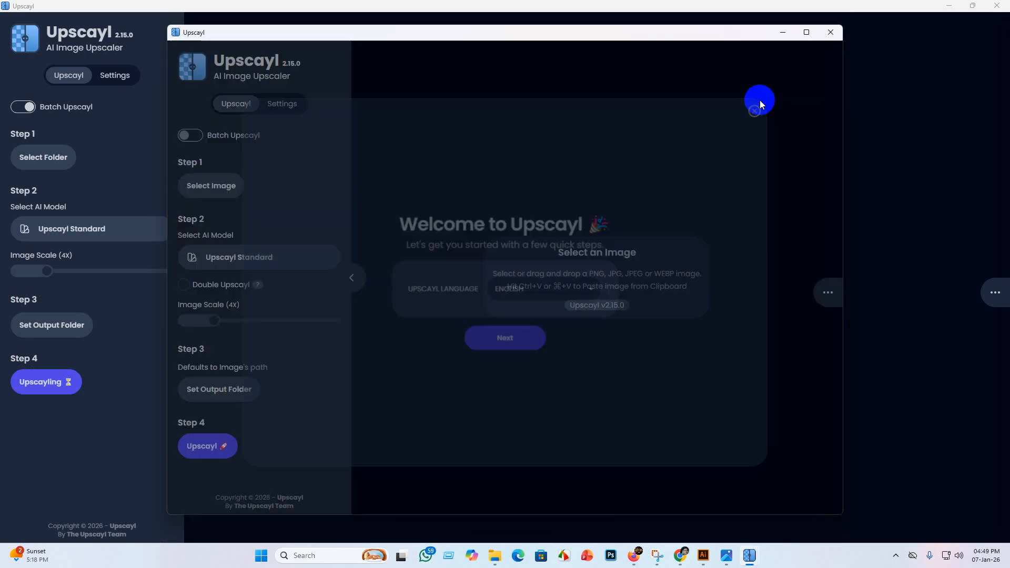
pyautogui.click(190, 135)
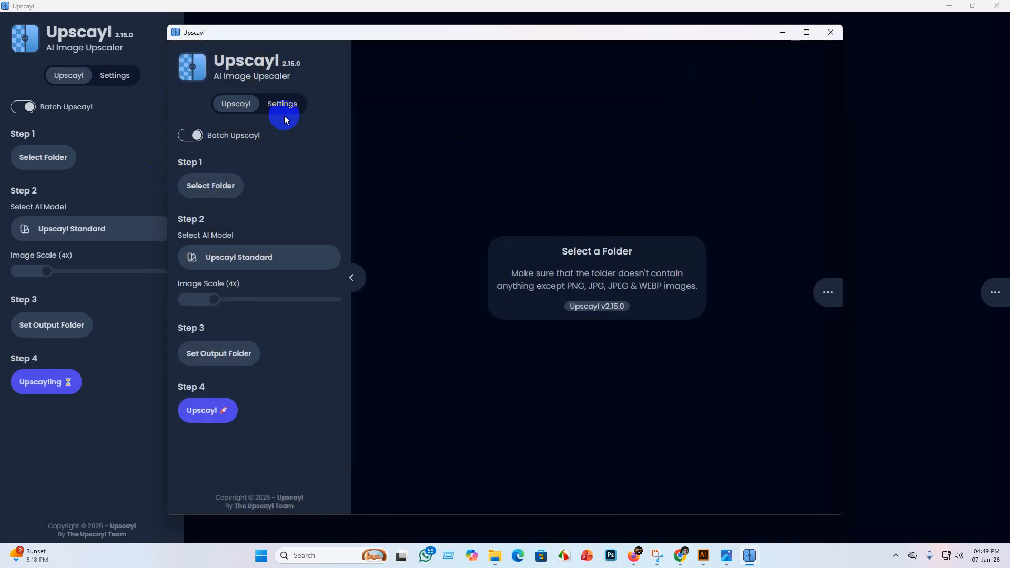
pyautogui.click(191, 136)
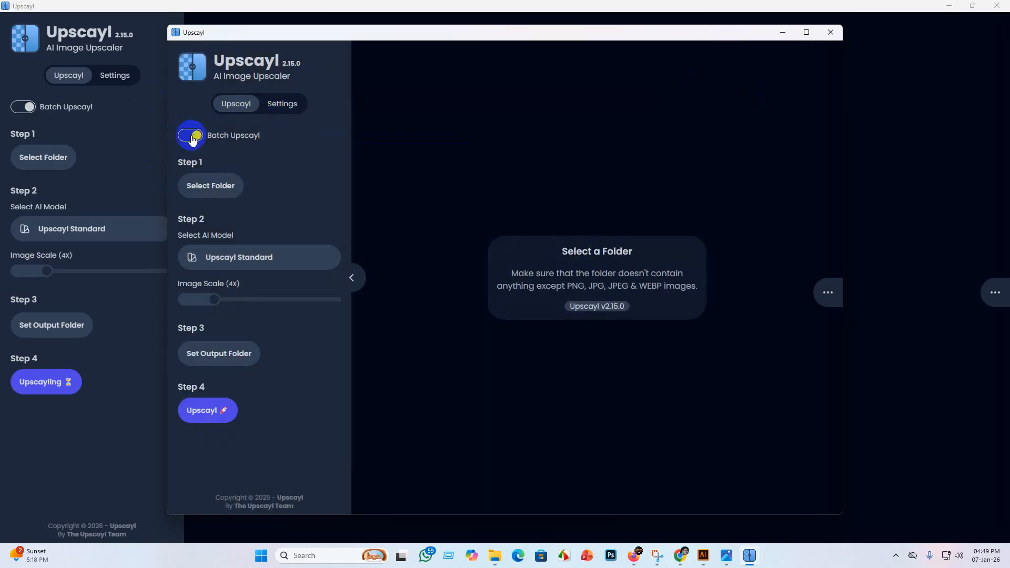
# Step: Check the output image format in the spare Upscayl window's settings and return to the main upscaling options
pyautogui.click(291, 106)
pyautogui.scroll(-5, 237, 410)
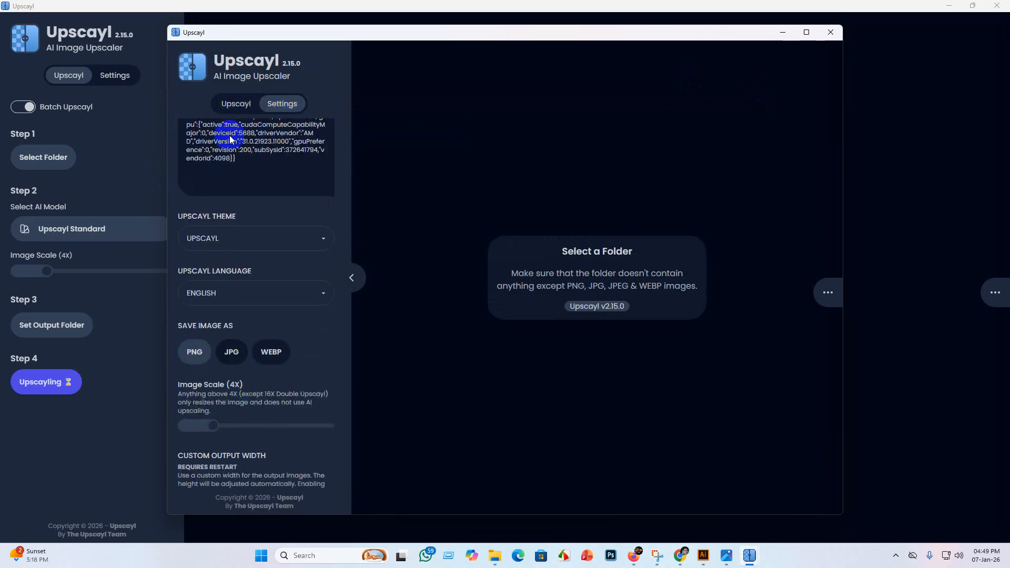
pyautogui.click(231, 107)
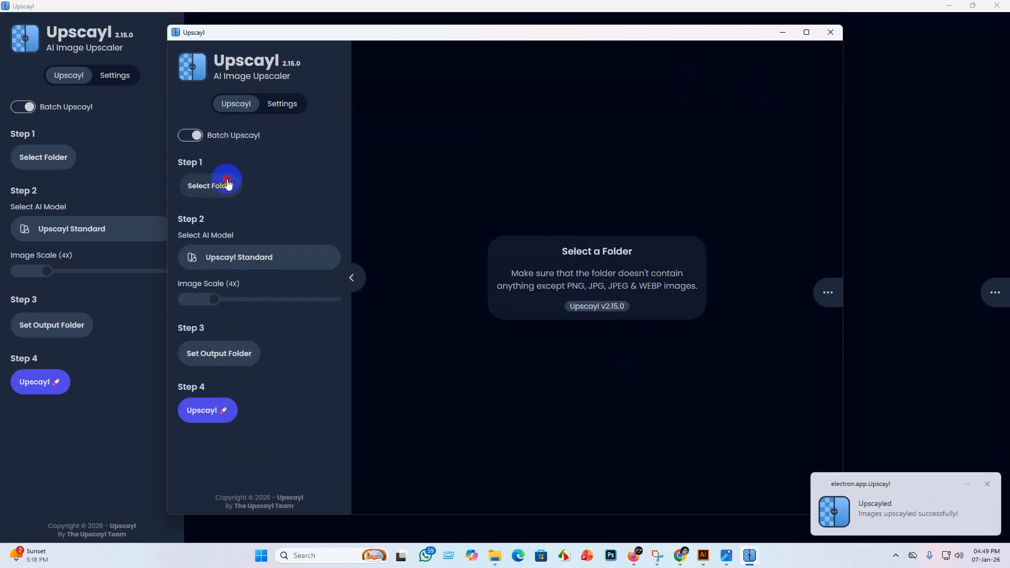
# Step: Choose the reove background folder inside ai work\png as the input folder for the batch upscale
pyautogui.click(228, 182)
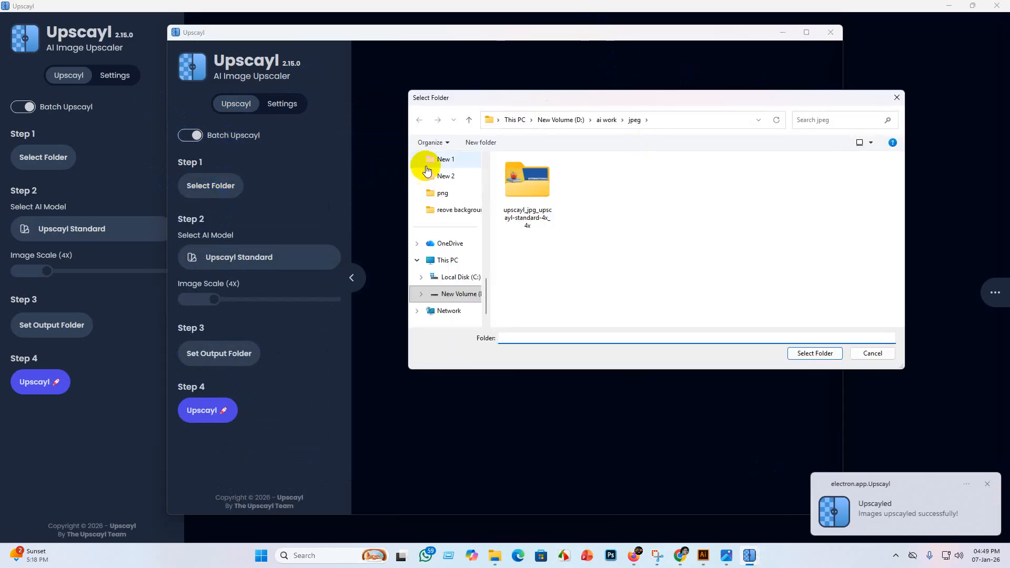
pyautogui.click(453, 194)
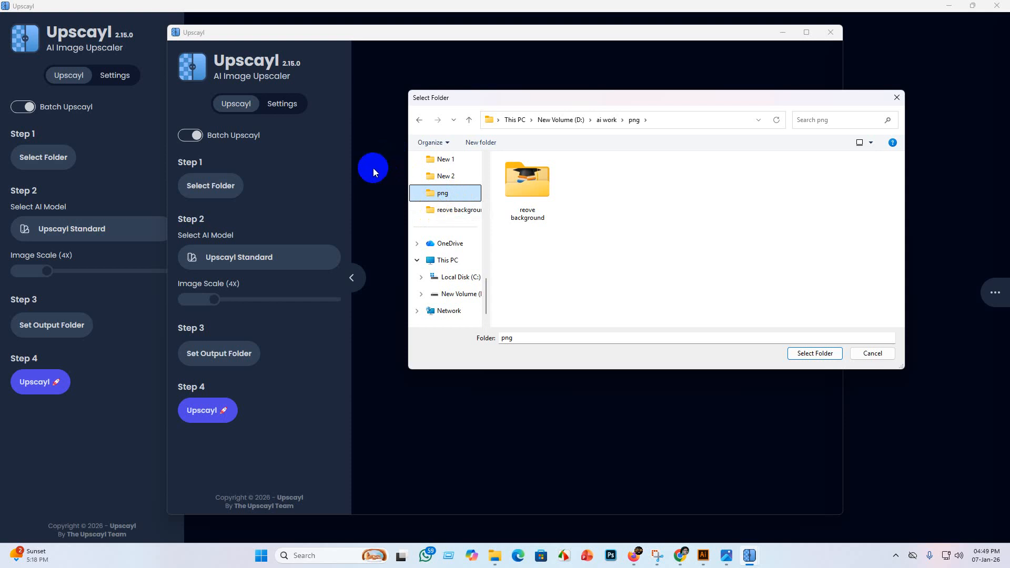
pyautogui.click(534, 175)
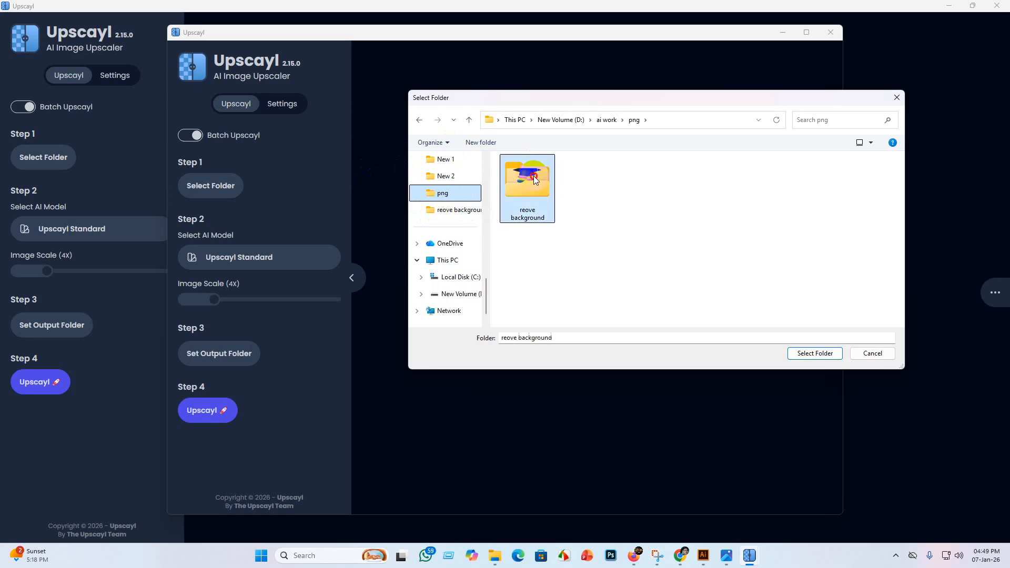
pyautogui.doubleClick(533, 176)
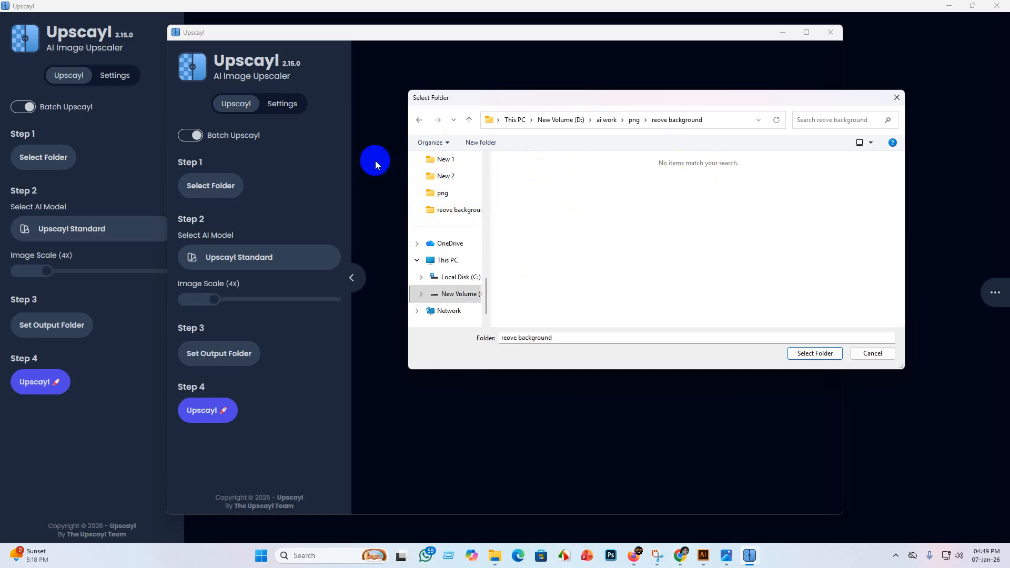
pyautogui.click(809, 353)
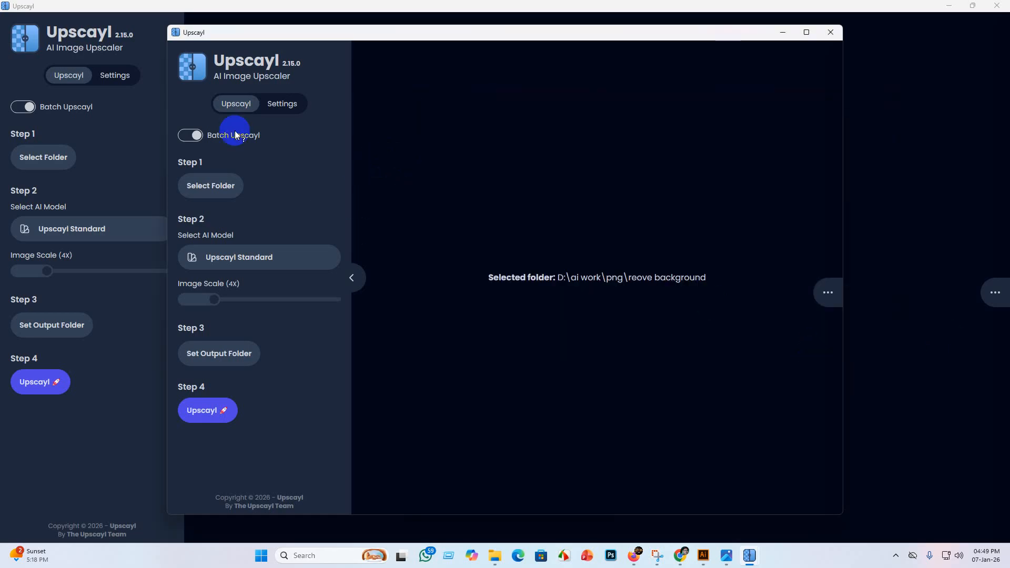
# Step: Set the same reove background folder as the output folder and start the 4X Upscayl Standard batch upscale
pyautogui.click(209, 353)
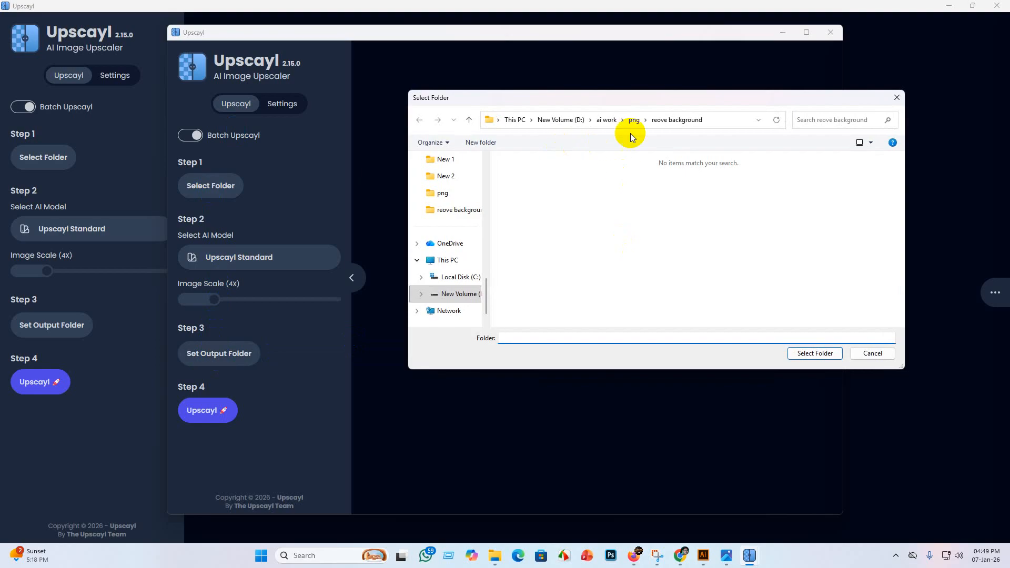
pyautogui.click(671, 119)
pyautogui.click(815, 357)
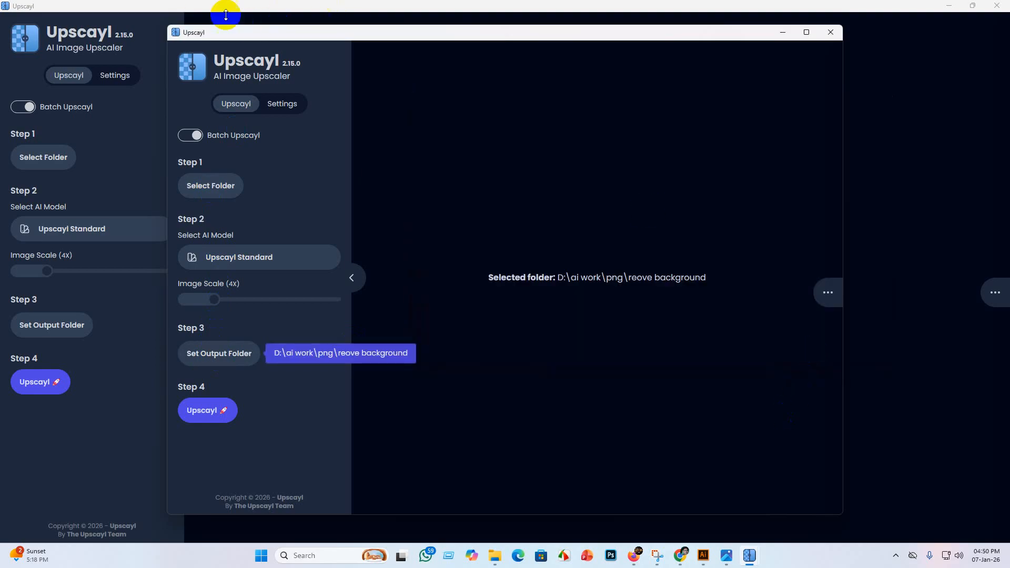
pyautogui.click(204, 412)
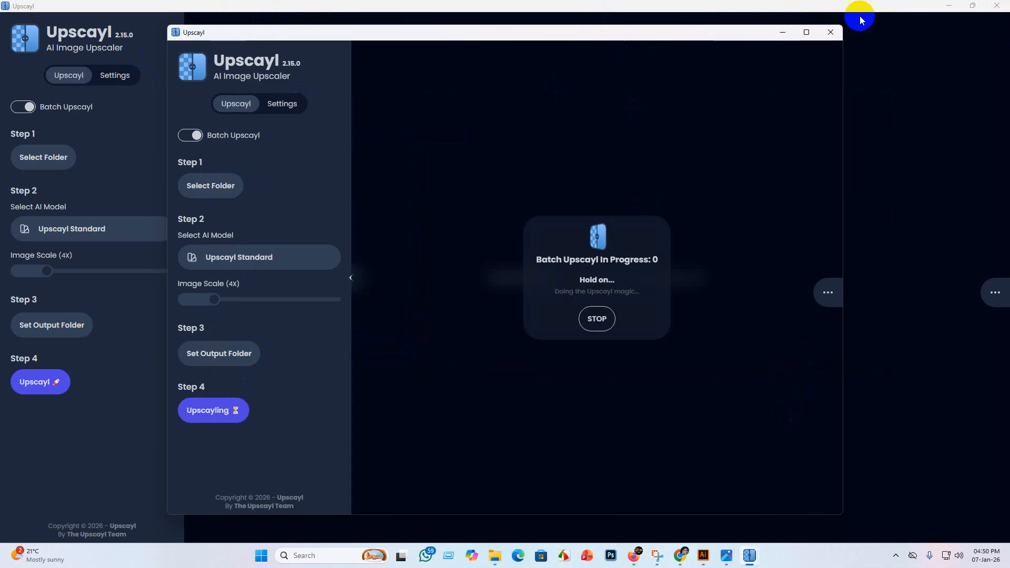
# Step: Minimize both Upscayl windows and switch to the Adobe Stock contributor site in Firefox
pyautogui.click(958, 4)
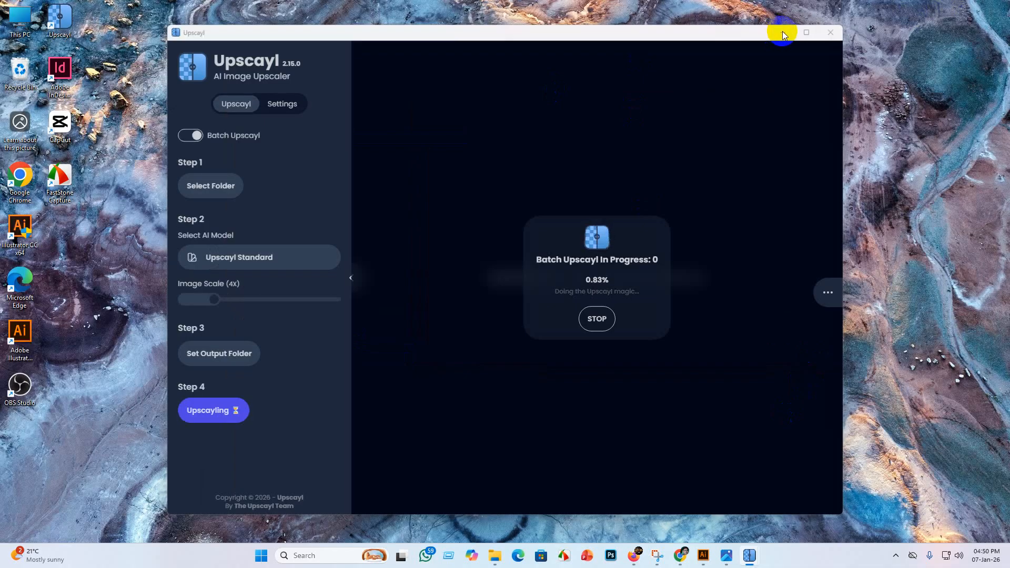
pyautogui.click(782, 33)
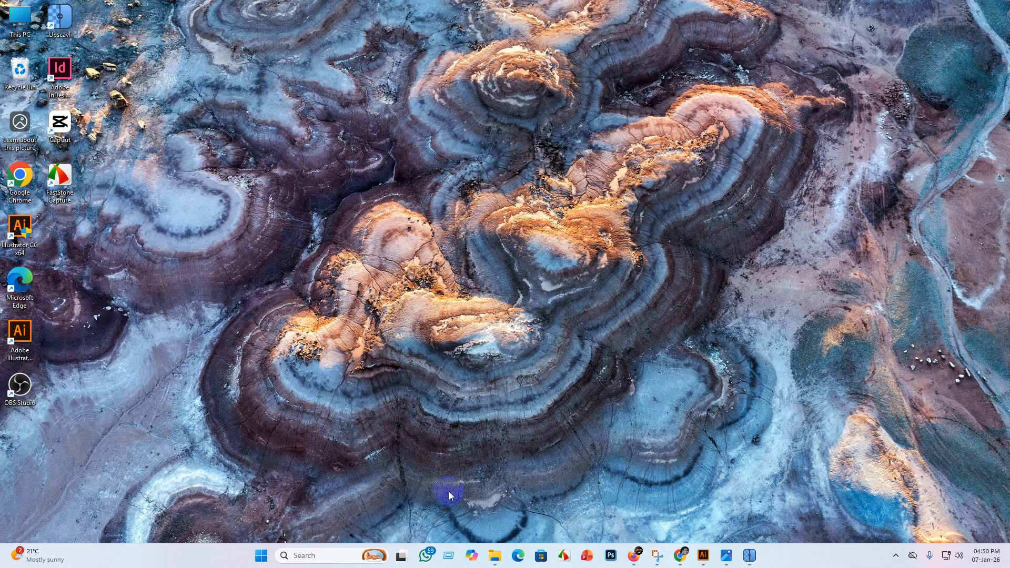
pyautogui.moveTo(682, 561)
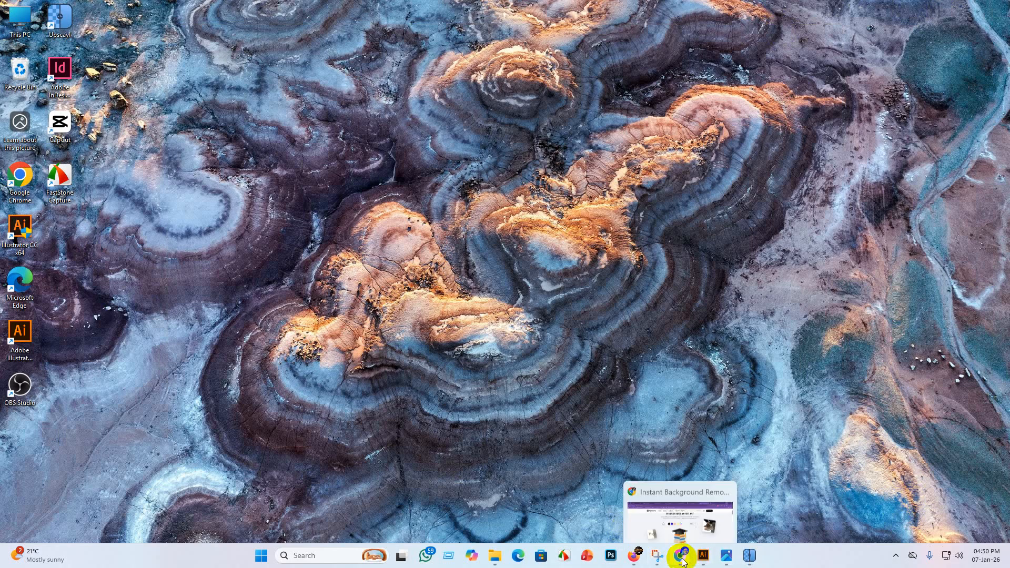
pyautogui.click(632, 556)
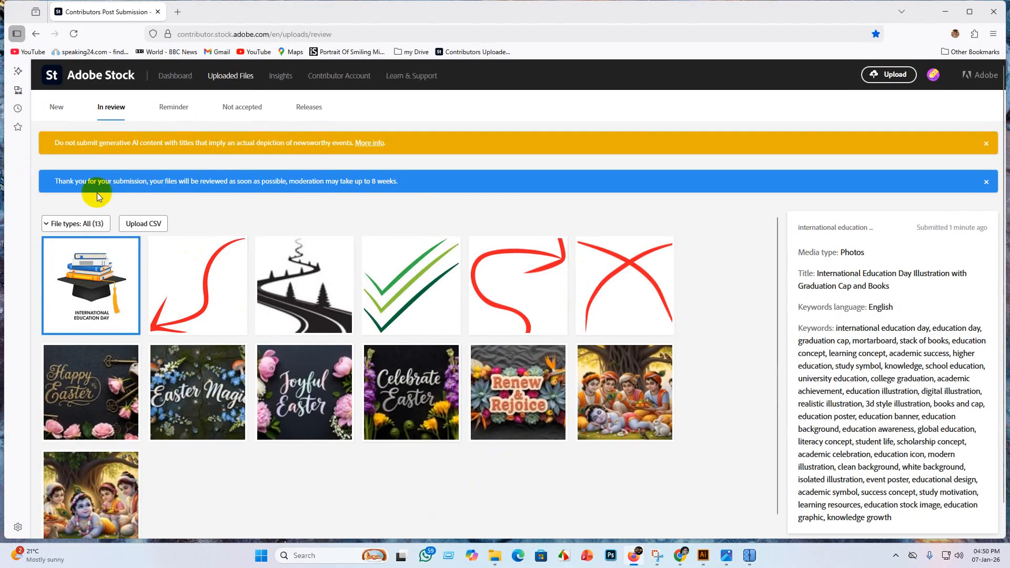
# Step: Look over the Adobe Stock files in review, then examine the dashboard's earnings and portfolio
pyautogui.scroll(-1, 97, 193)
pyautogui.scroll(1, 90, 129)
pyautogui.click(175, 75)
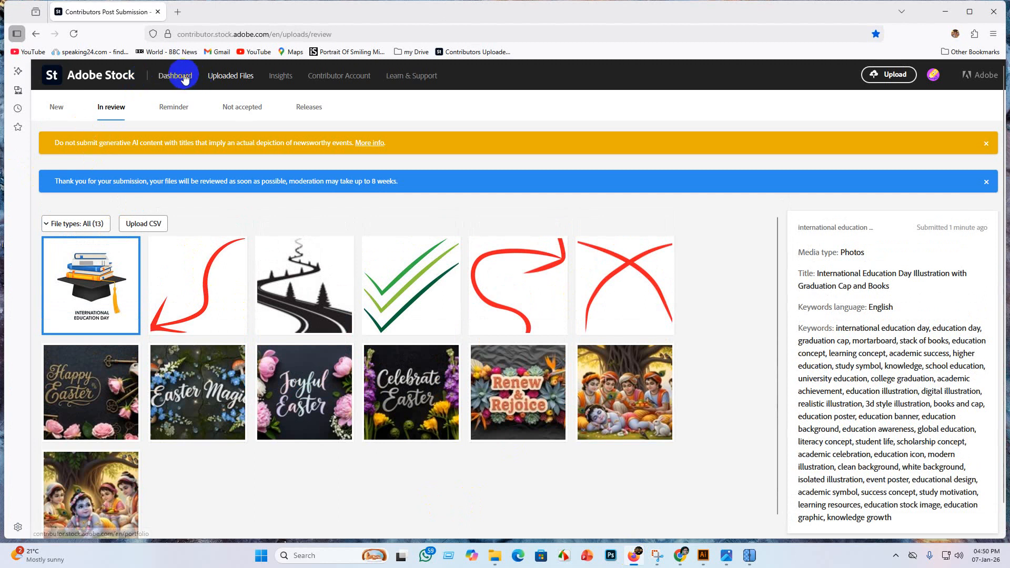
pyautogui.scroll(-5, 554, 347)
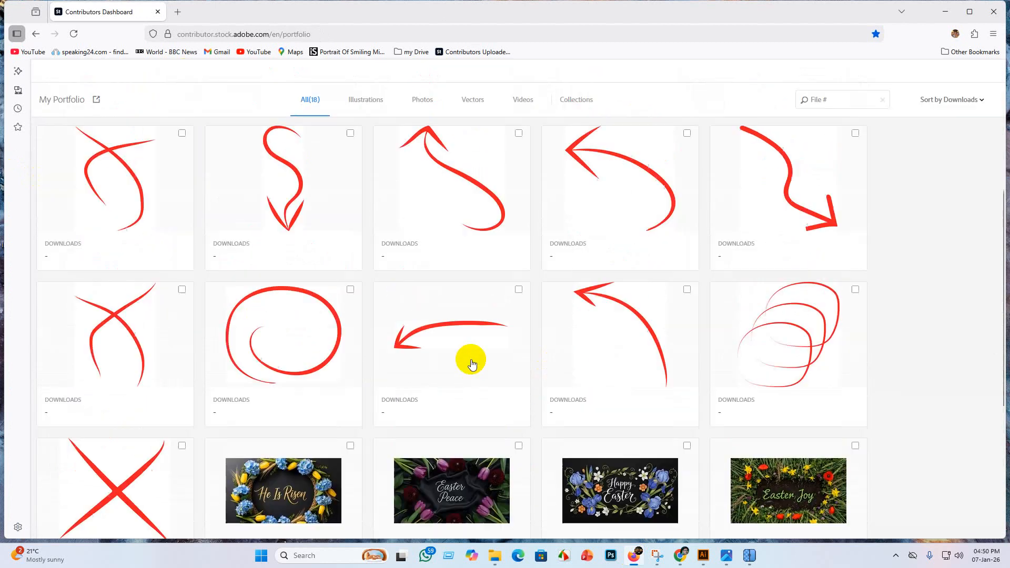
pyautogui.scroll(-3, 471, 364)
pyautogui.scroll(8, 382, 394)
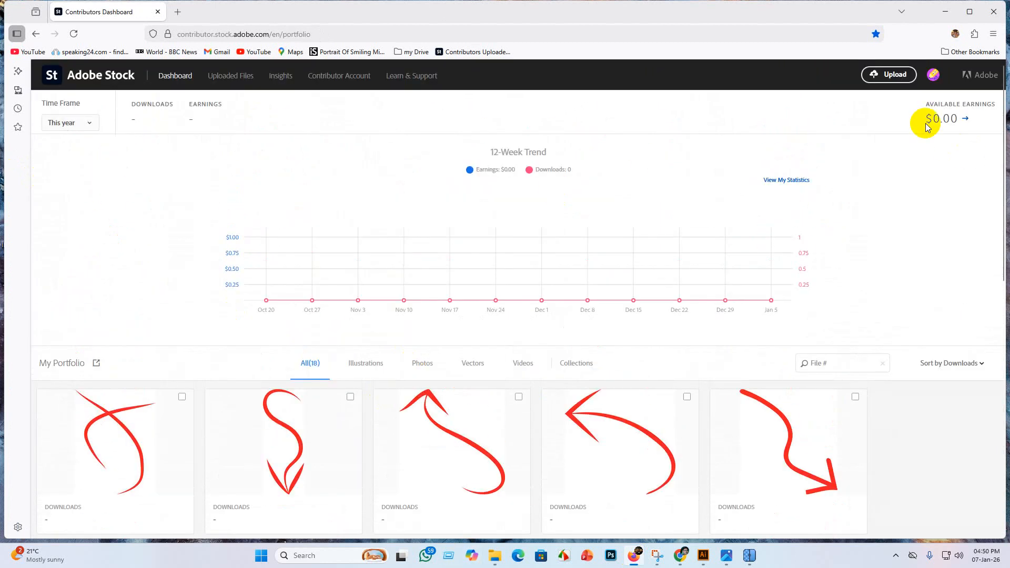
# Step: Start a new file upload on Adobe Stock and browse to the jpeg folder inside ai work
pyautogui.click(898, 74)
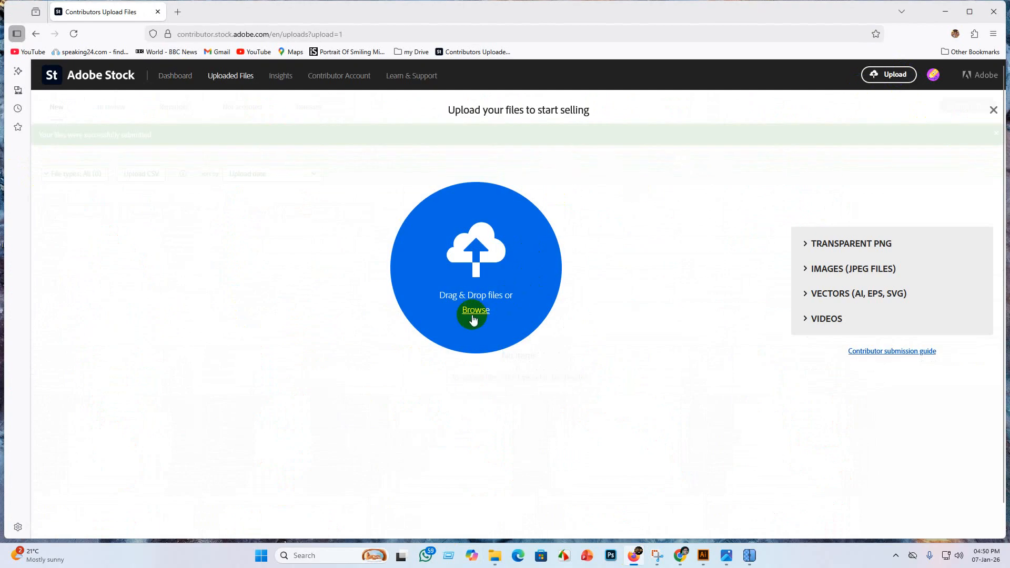
pyautogui.click(473, 316)
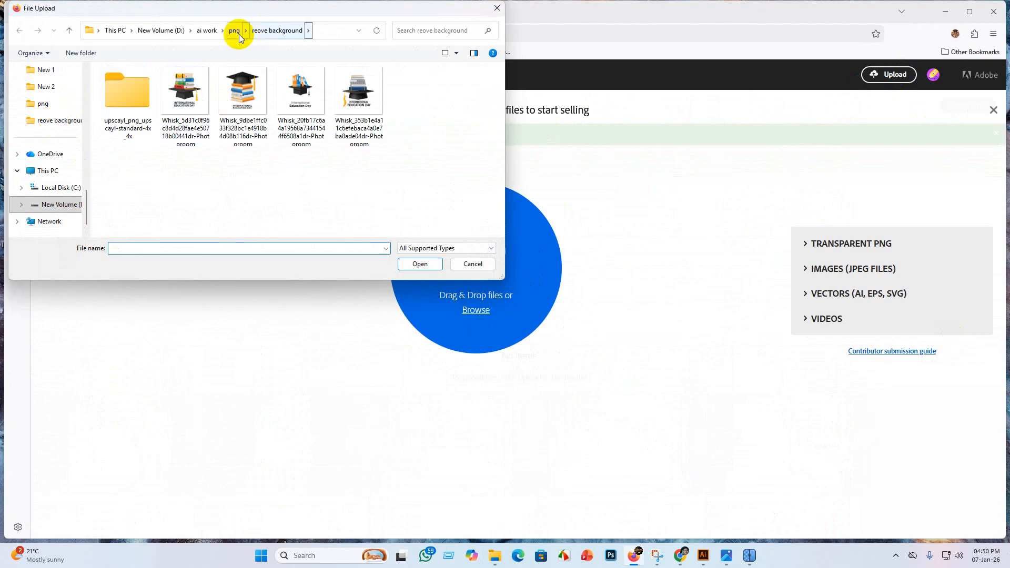
pyautogui.click(206, 30)
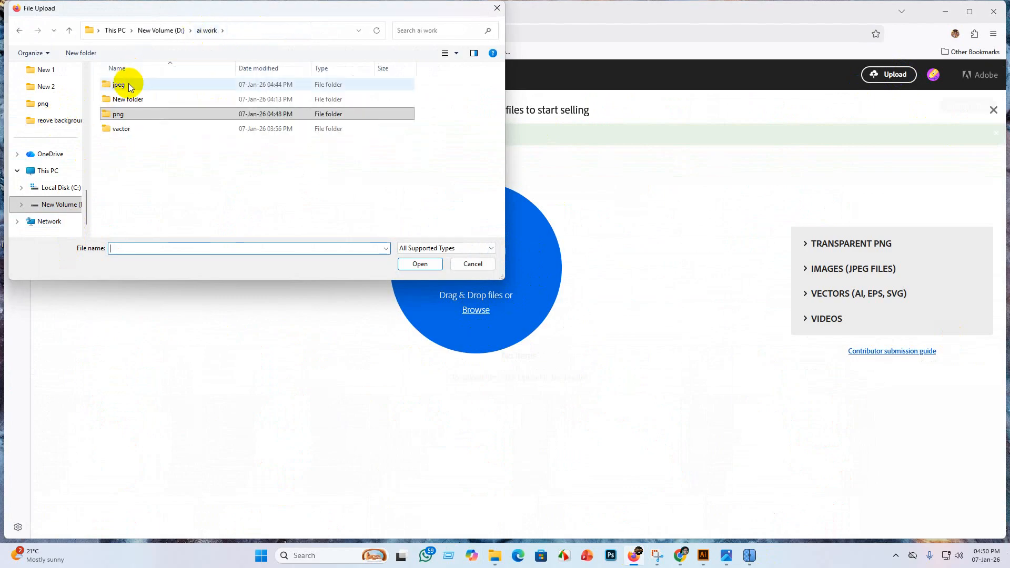
pyautogui.doubleClick(130, 85)
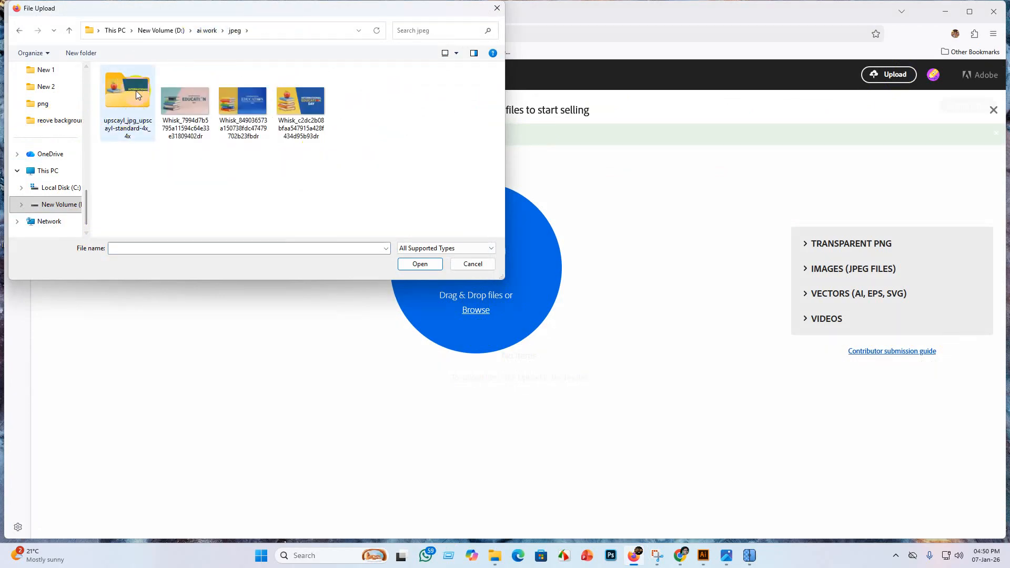
# Step: Delete the three original, non-upscaled Whisk images from the jpeg folder
pyautogui.moveTo(342, 157); pyautogui.dragTo(208, 113)
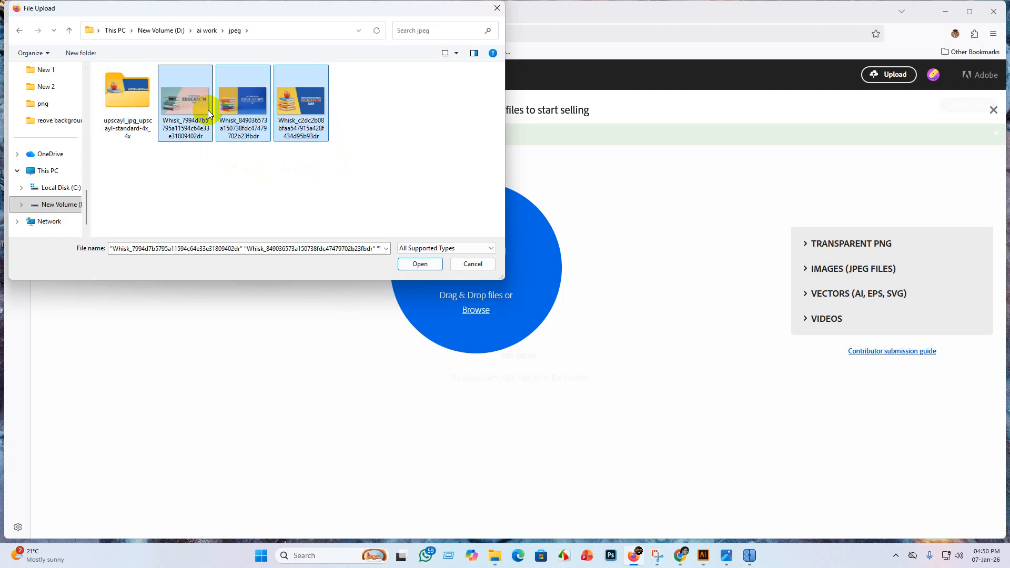
pyautogui.click(233, 97)
pyautogui.rightClick(233, 97)
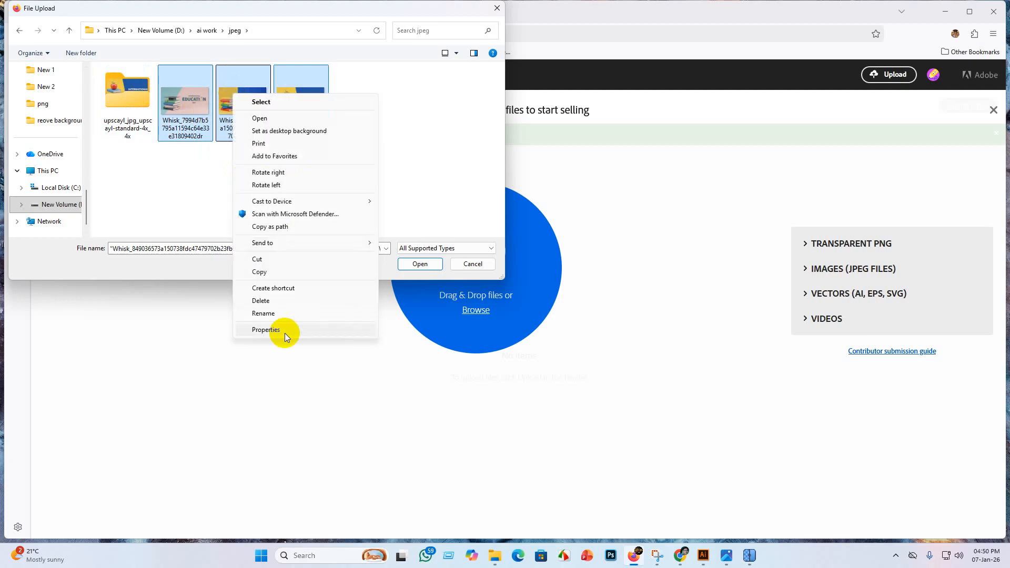
pyautogui.click(273, 306)
# Step: Upload all three upscaled images from the upscayl_jpg_upscayl-standard-4x_4x folder to Adobe Stock
pyautogui.doubleClick(146, 81)
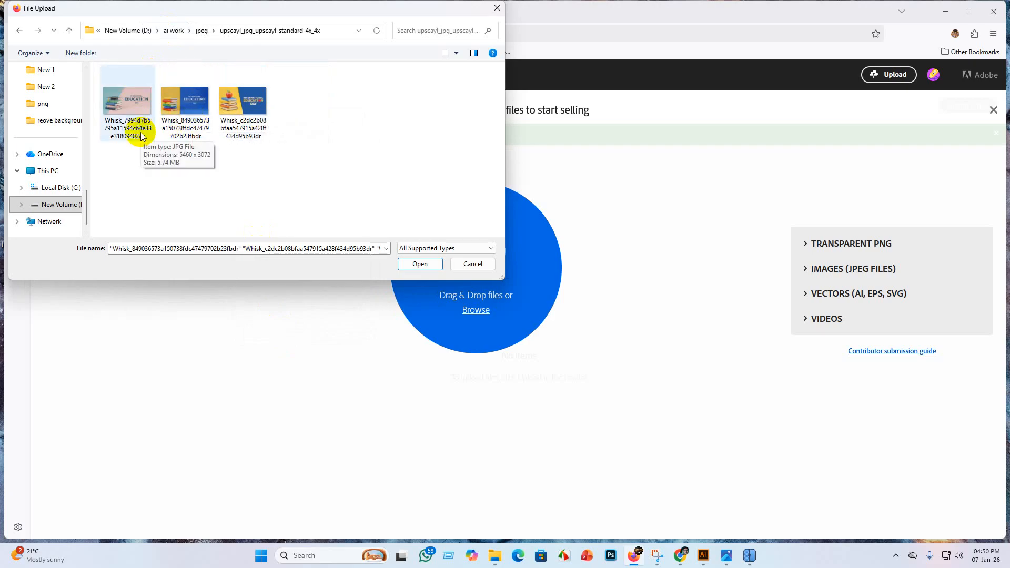
pyautogui.moveTo(304, 140); pyautogui.dragTo(74, 85)
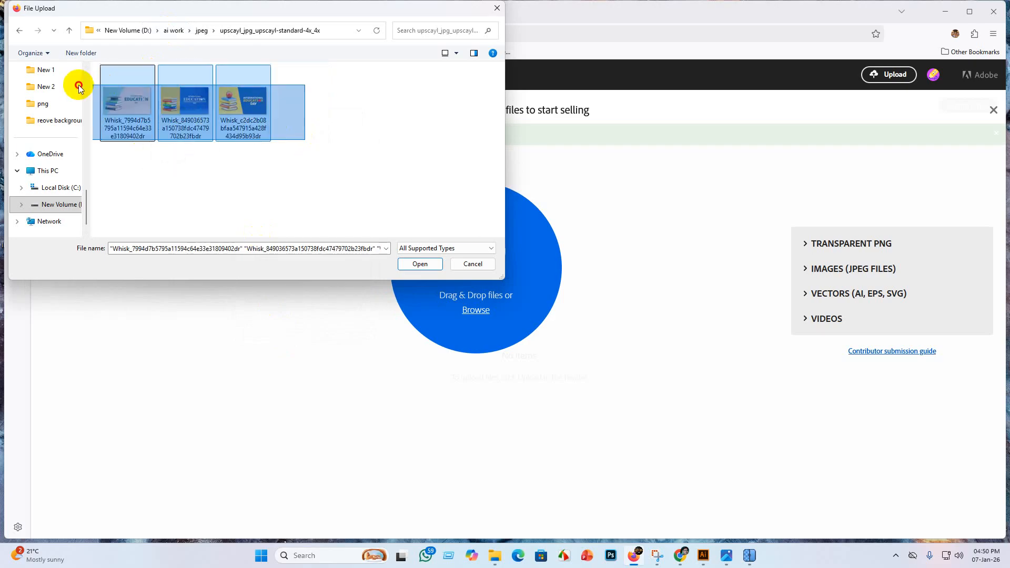
pyautogui.click(417, 261)
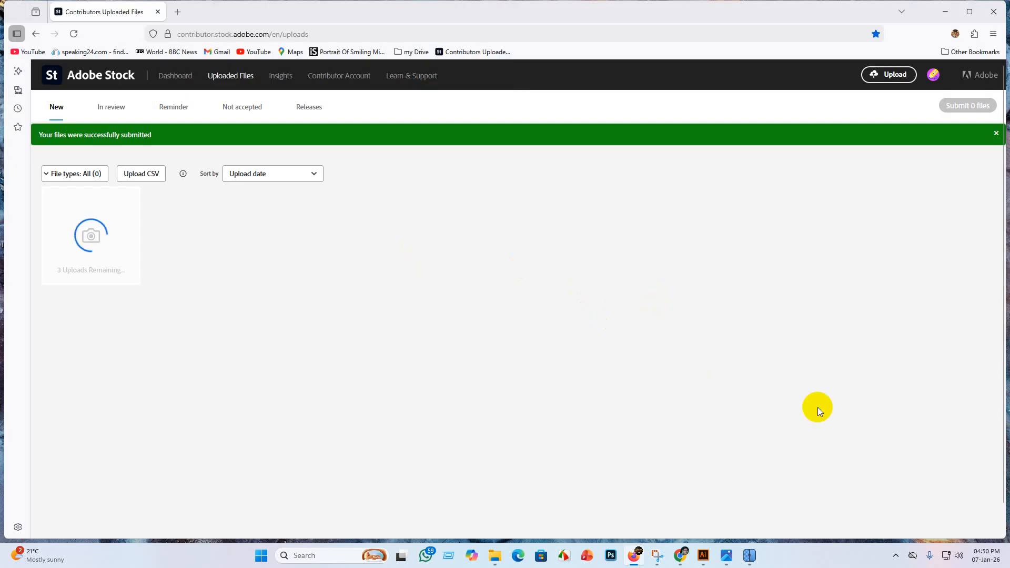
# Step: Bring up the running Upscayl batch window, set its image scale to 5X and minimize the window again
pyautogui.moveTo(750, 559)
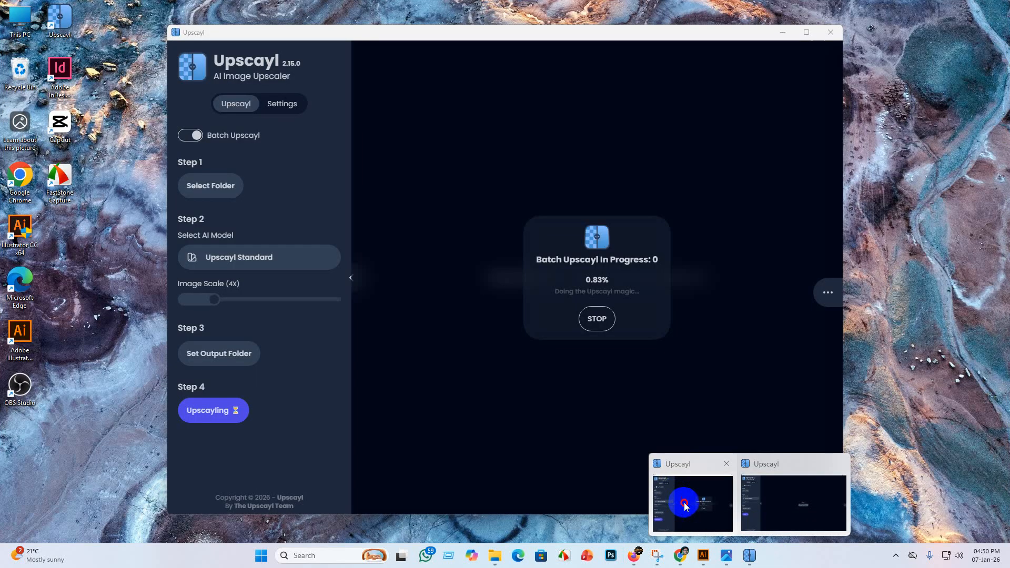
pyautogui.click(678, 500)
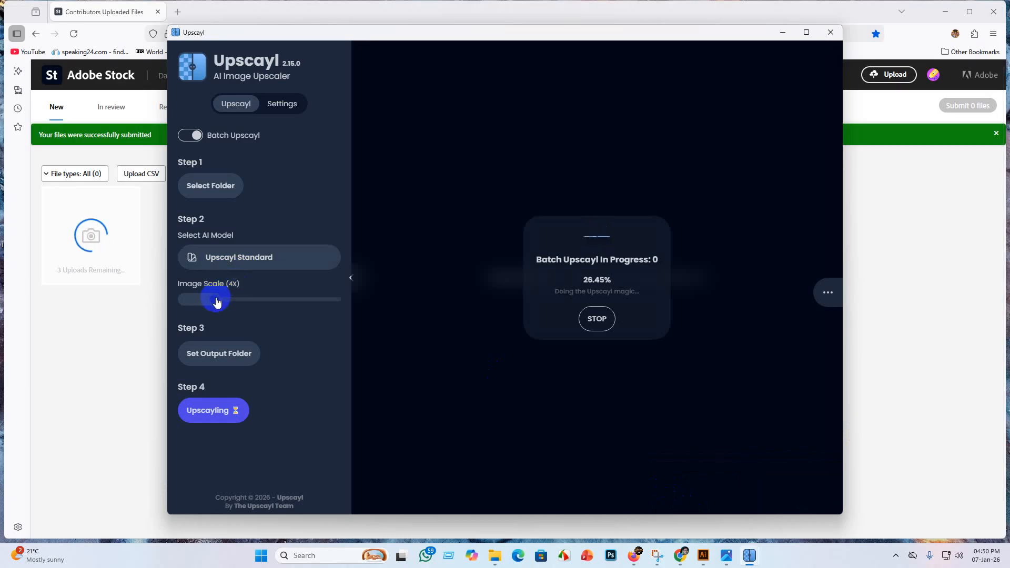
pyautogui.moveTo(217, 304)
pyautogui.mouseDown()
pyautogui.moveTo(264, 290)
pyautogui.moveTo(220, 297)
pyautogui.moveTo(225, 306)
pyautogui.mouseUp()
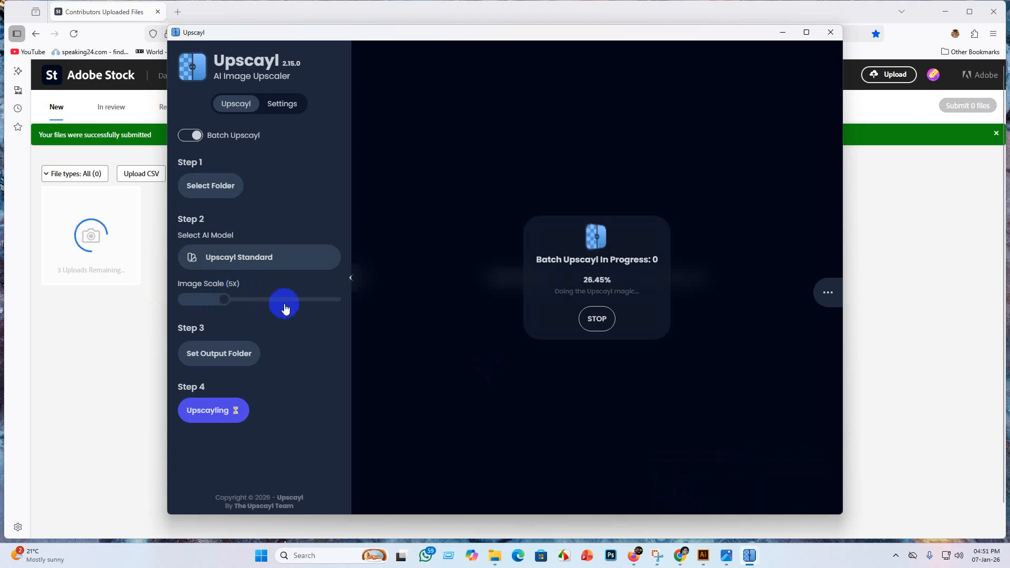
pyautogui.click(782, 32)
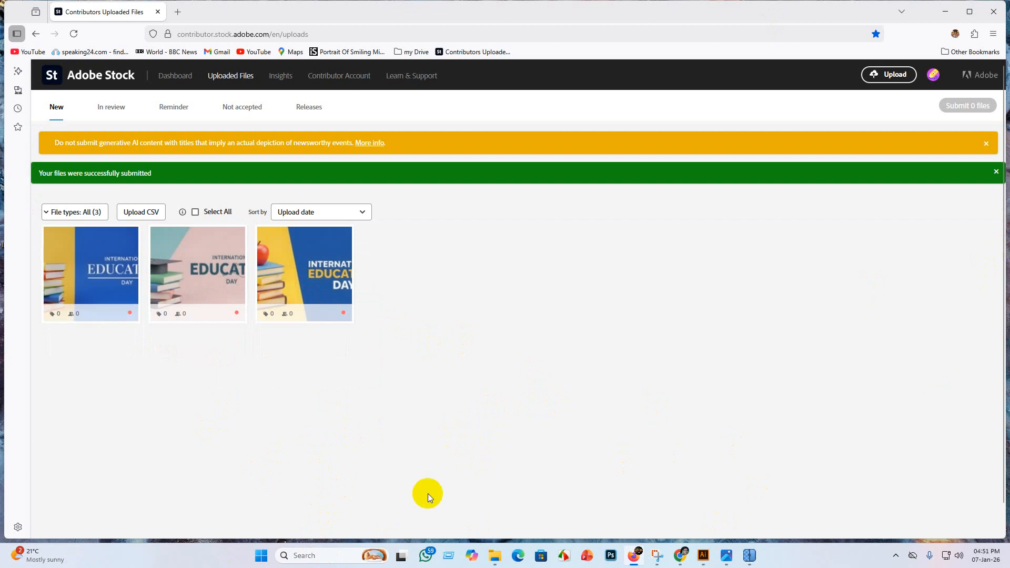
# Step: Select all three new Adobe Stock uploads, then switch to Chrome and open the SKILL ITBD metadata tool in a new tab
pyautogui.click(295, 257)
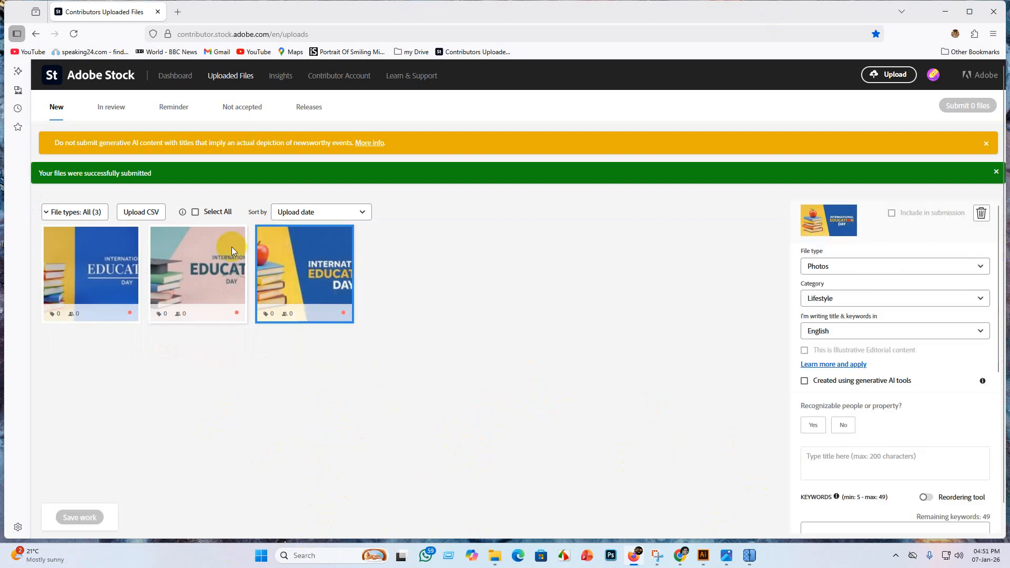
pyautogui.keyDown('shift'); pyautogui.click(78, 279); pyautogui.keyUp('shift')
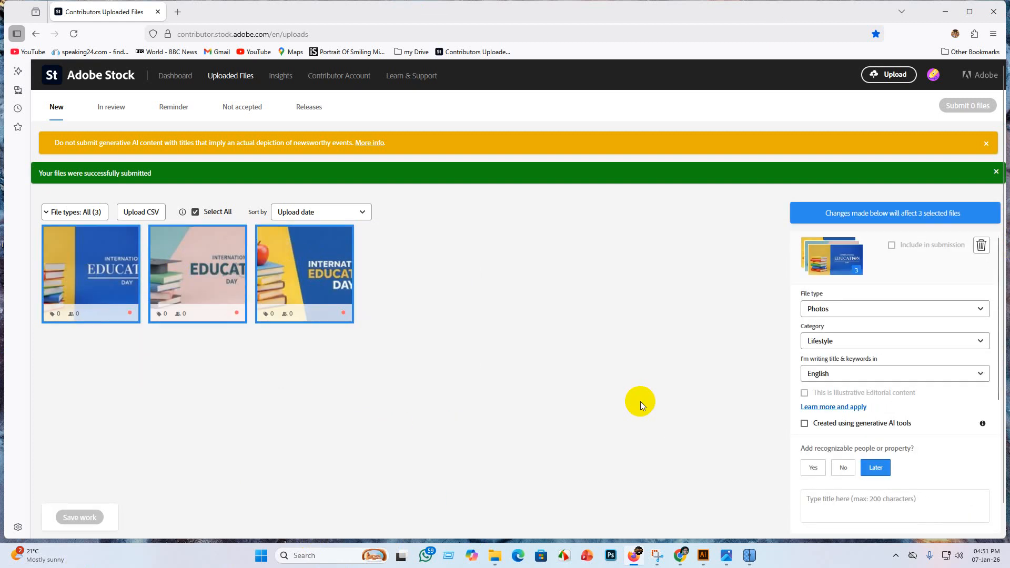
pyautogui.click(680, 555)
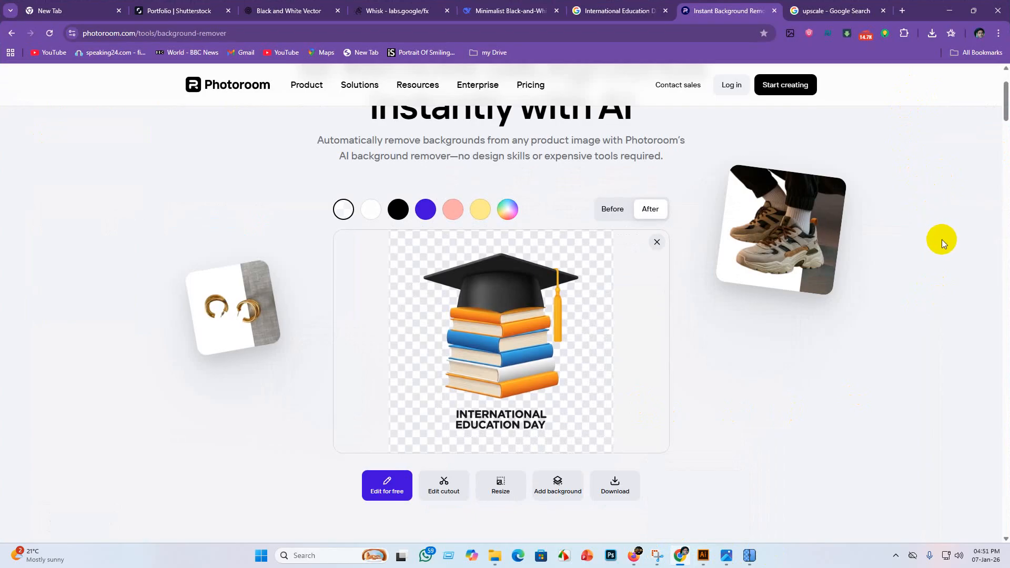
pyautogui.click(903, 10)
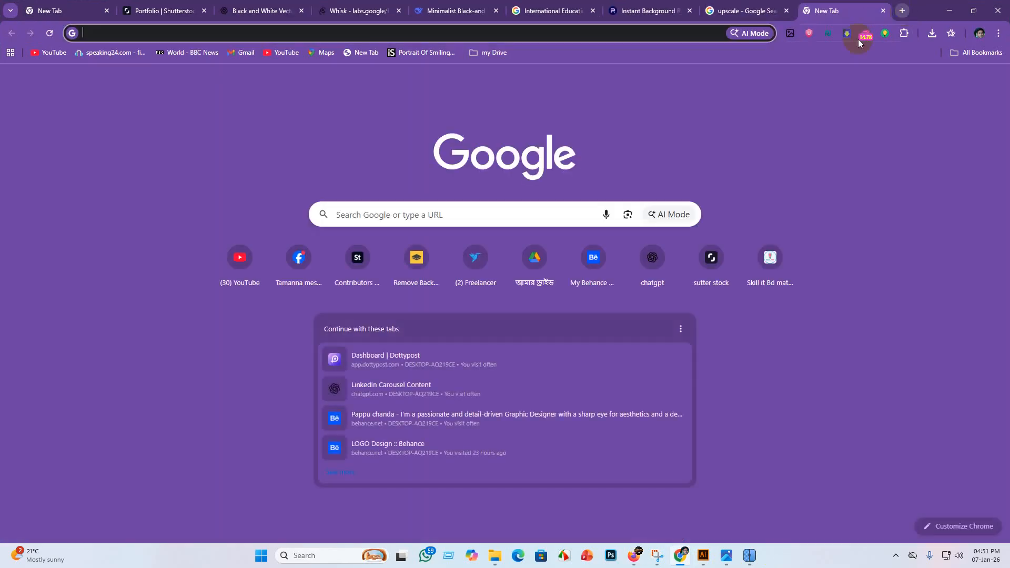
pyautogui.click(771, 263)
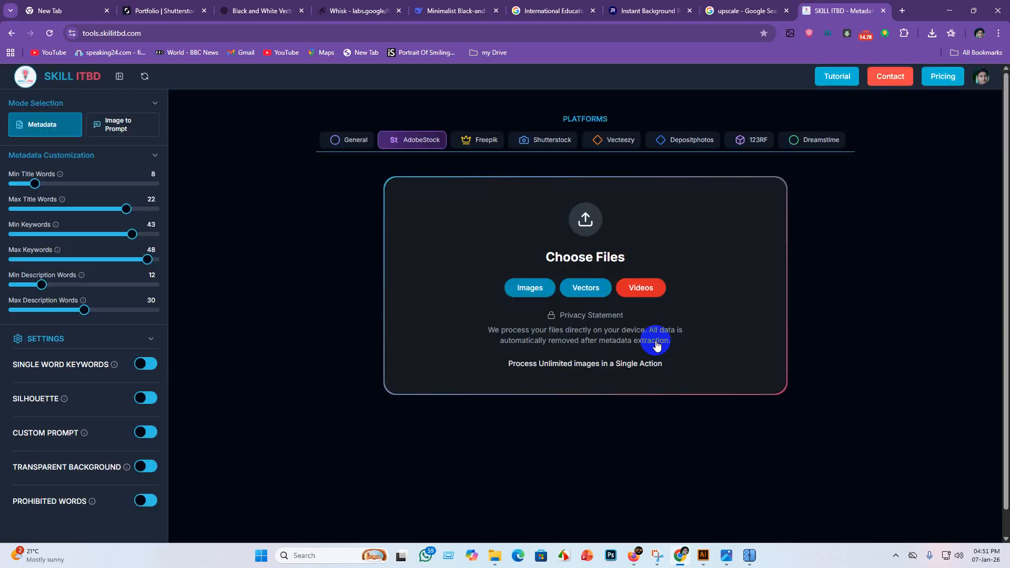
# Step: Load the three upscaled images from the jpeg folder's upscayl_jpg_upscayl-standard-4x_4x subfolder into the metadata tool
pyautogui.click(594, 233)
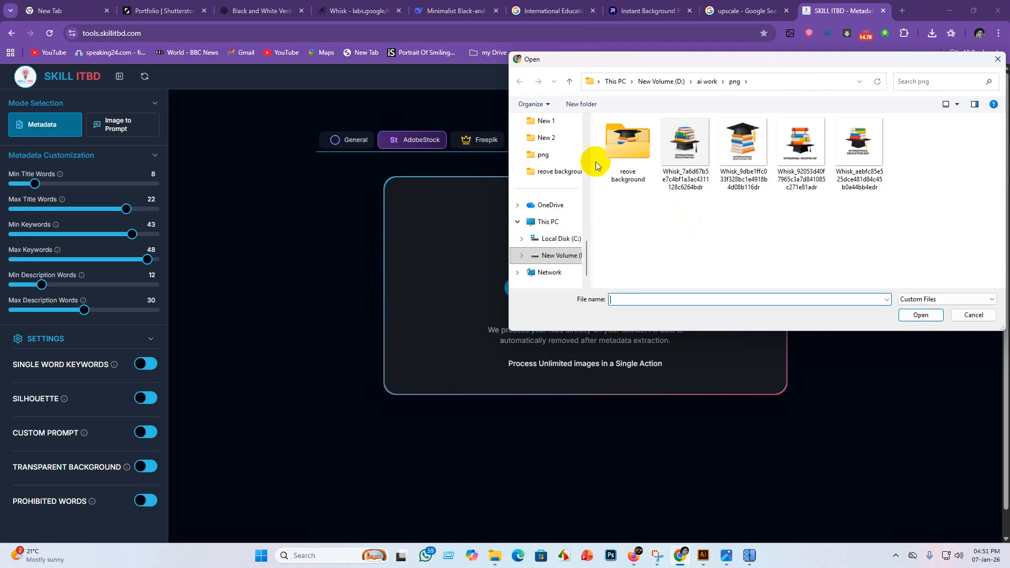
pyautogui.click(705, 85)
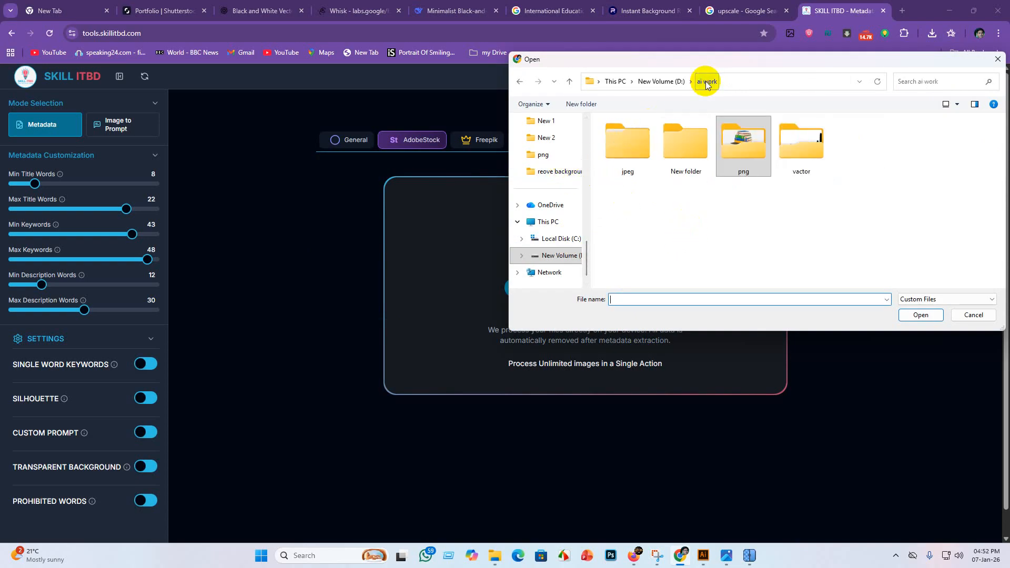
pyautogui.doubleClick(626, 140)
pyautogui.doubleClick(625, 135)
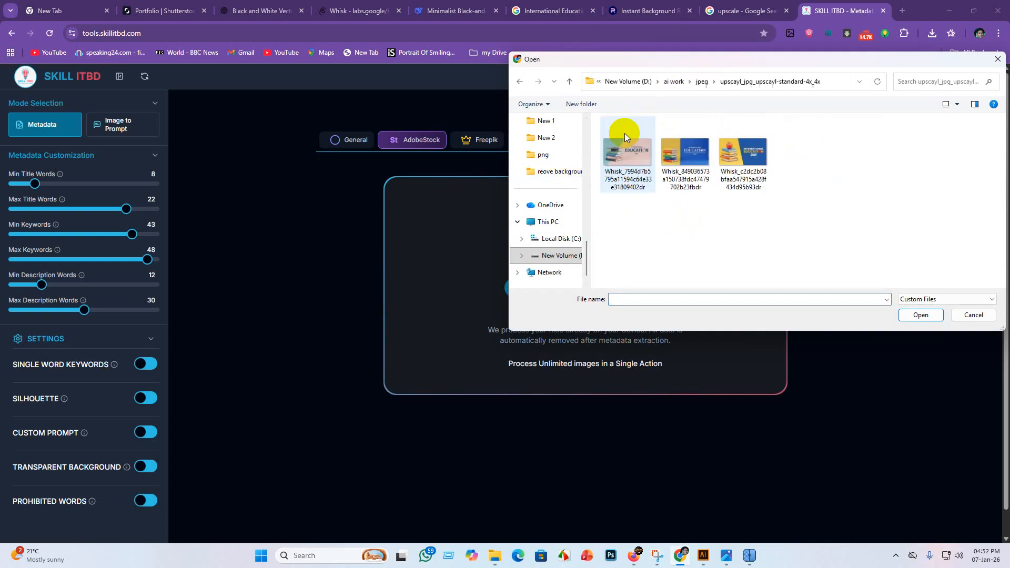
pyautogui.moveTo(797, 207); pyautogui.dragTo(581, 159)
pyautogui.click(918, 314)
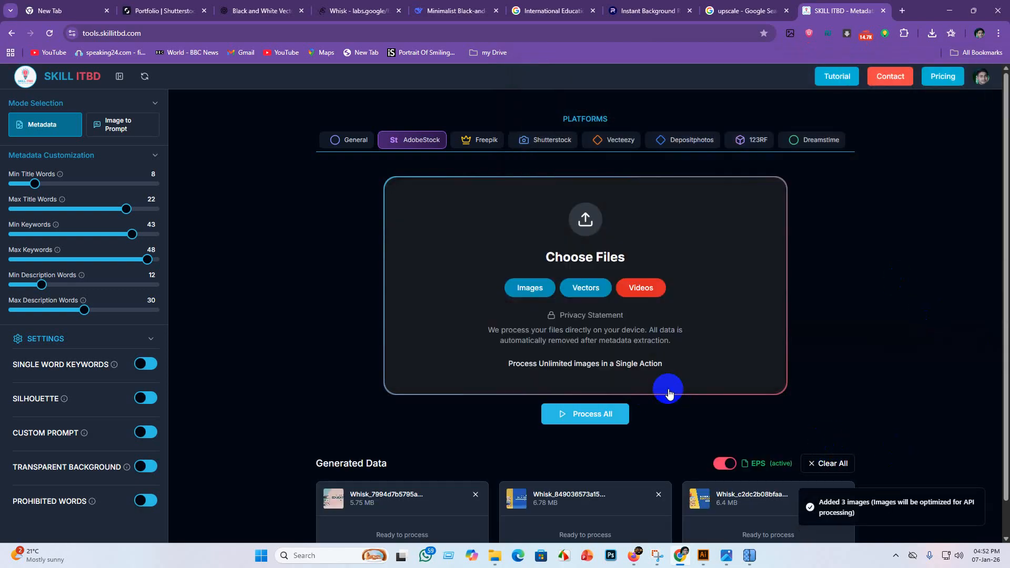
# Step: Process all three loaded images for AdobeStock with EPS turned off, and review the generated titles and keywords
pyautogui.scroll(-1, 679, 410)
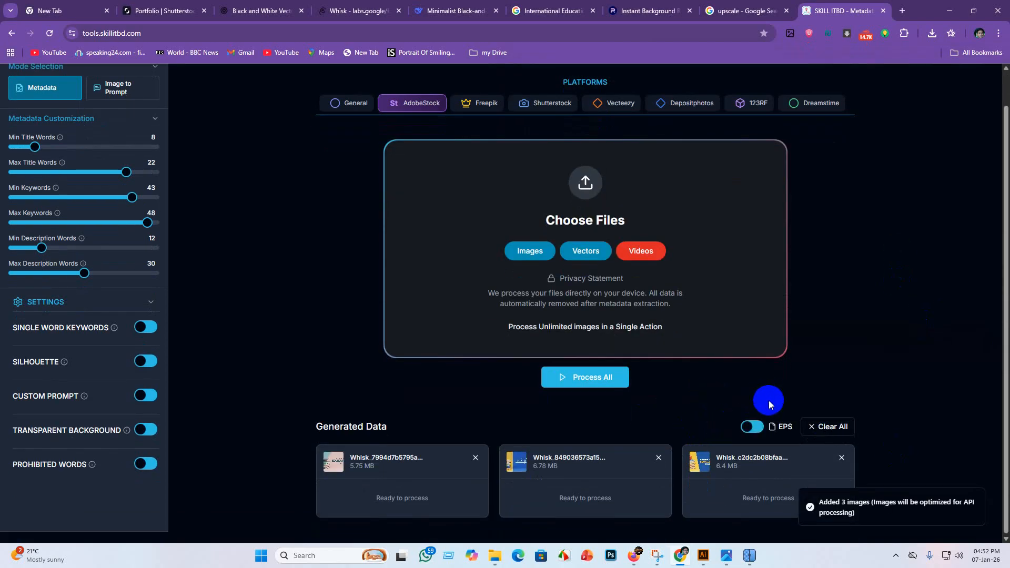
pyautogui.click(560, 378)
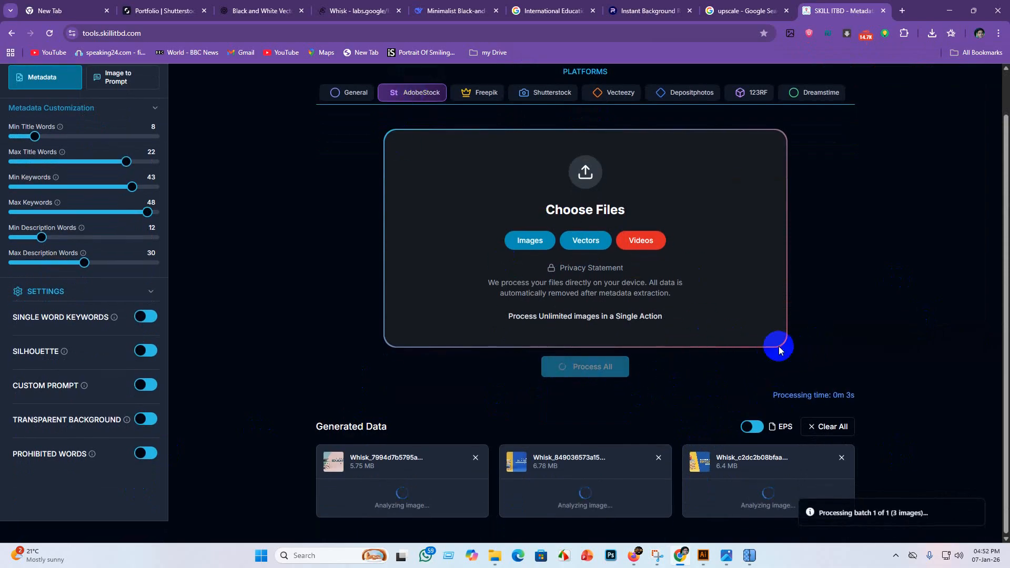
pyautogui.scroll(-1, 884, 359)
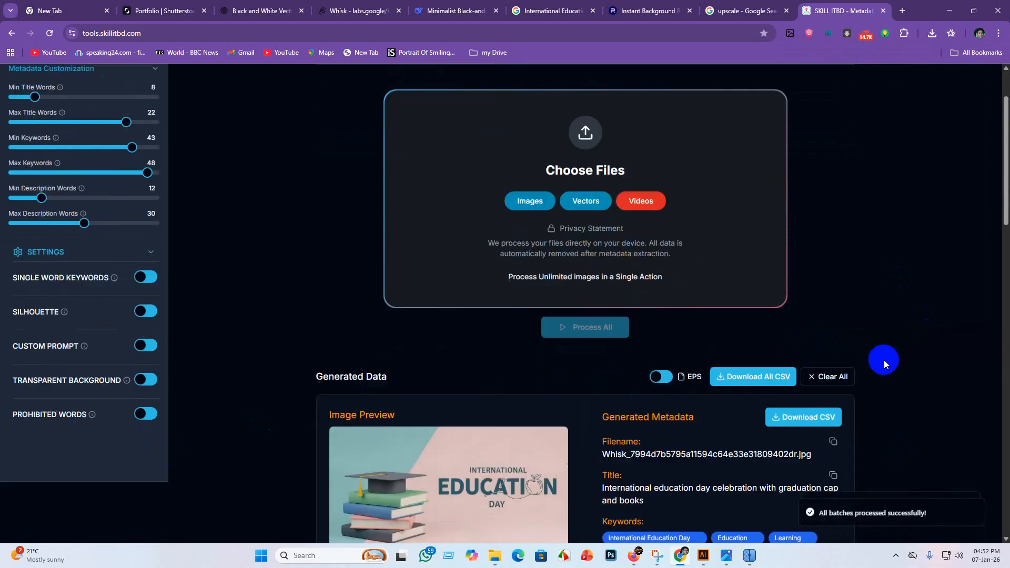
pyautogui.scroll(-10, 884, 360)
pyautogui.scroll(5, 575, 286)
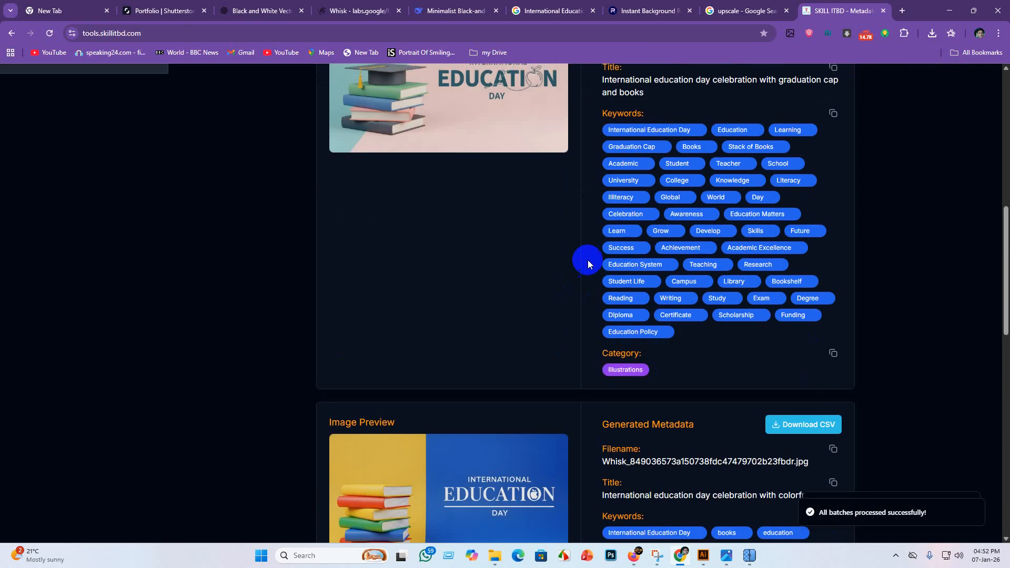
pyautogui.scroll(3, 588, 260)
pyautogui.scroll(-16, 805, 301)
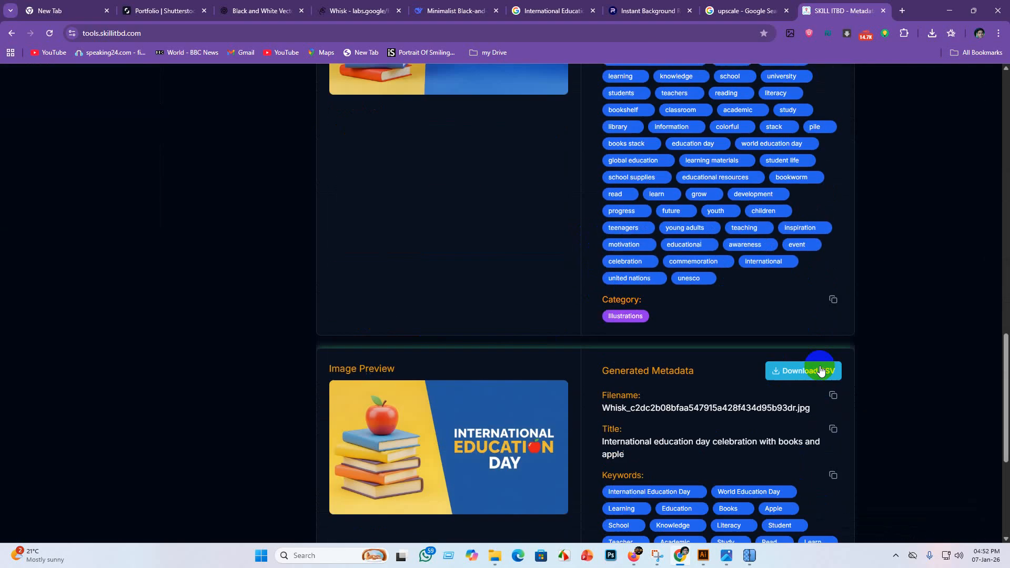
# Step: Download the metadata of all images as AdobeStock-metadata_image-metadata CSV into the upscayl_jpg_upscayl-standard-4x_4x folder
pyautogui.scroll(20, 872, 384)
pyautogui.scroll(1, 768, 290)
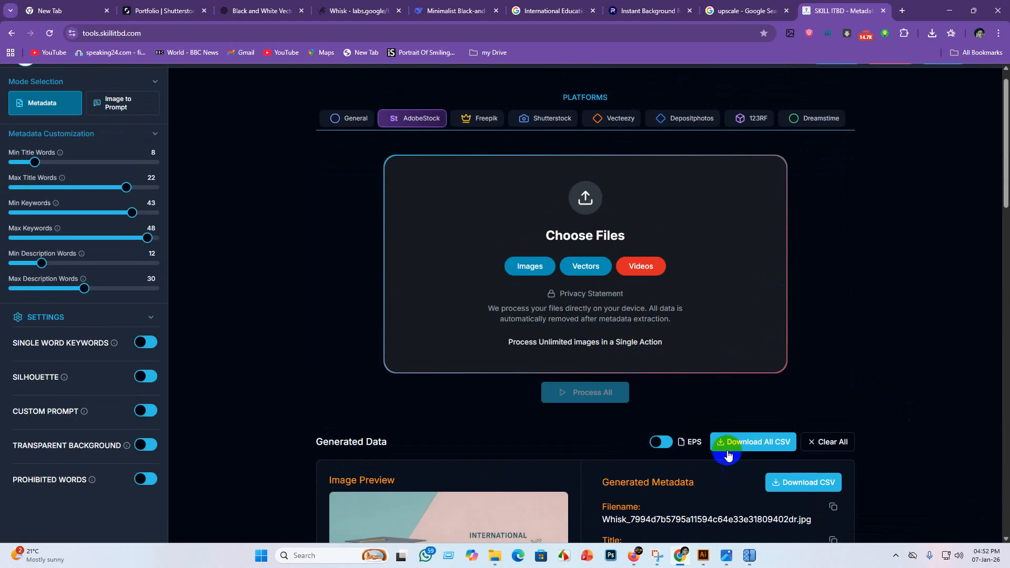
pyautogui.click(723, 442)
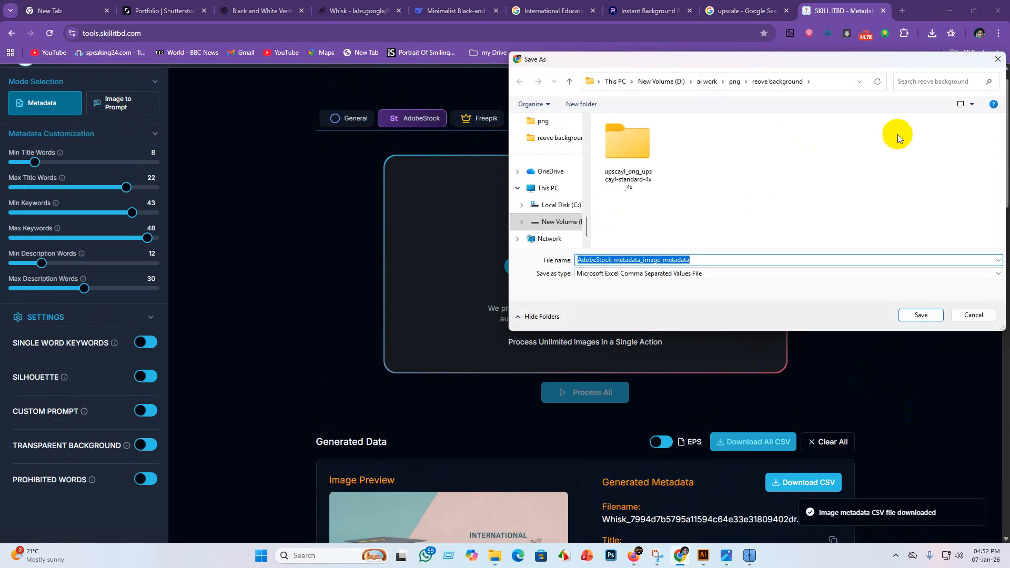
pyautogui.click(706, 81)
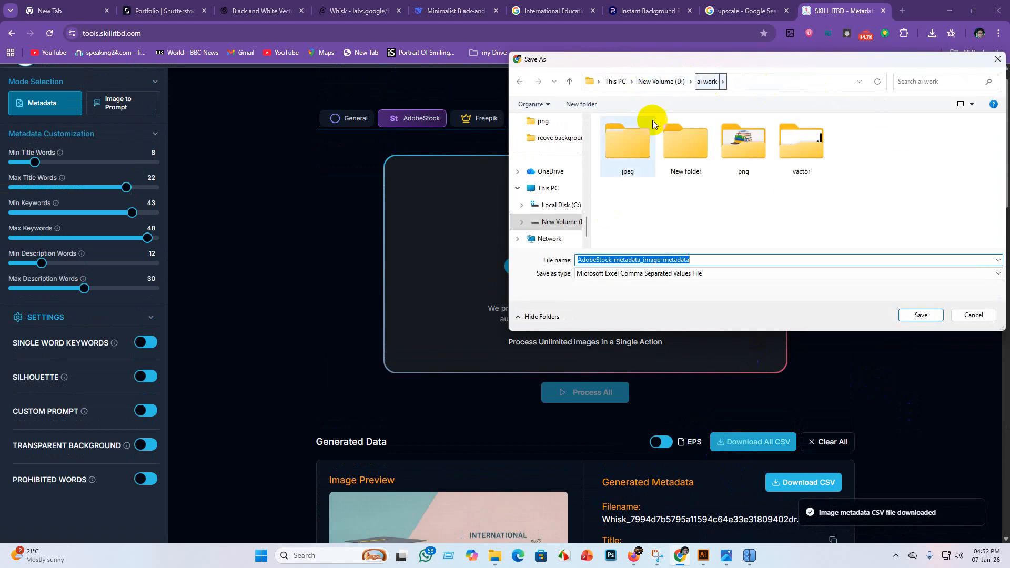
pyautogui.click(624, 153)
pyautogui.doubleClick(624, 152)
pyautogui.doubleClick(634, 142)
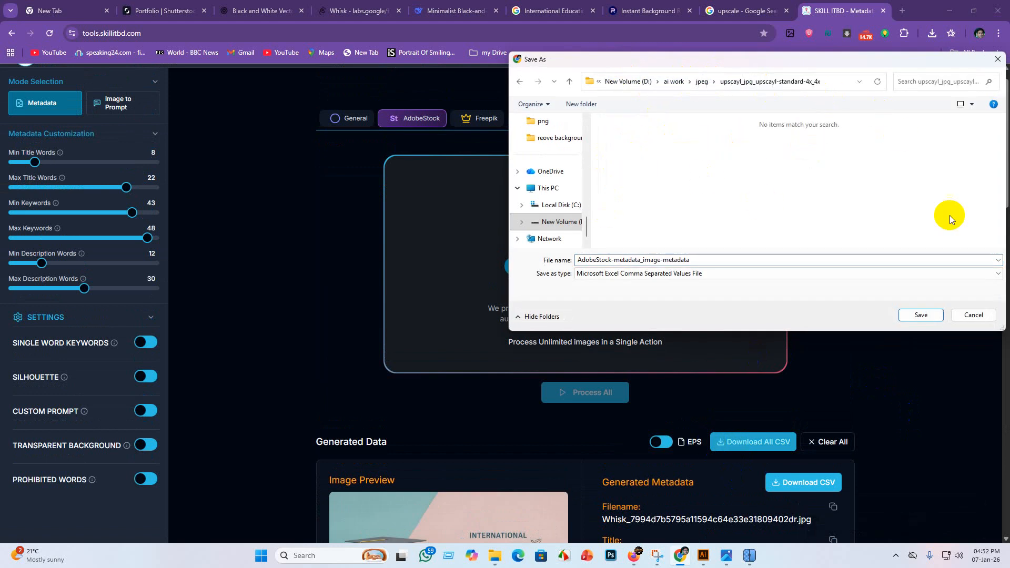
pyautogui.click(931, 316)
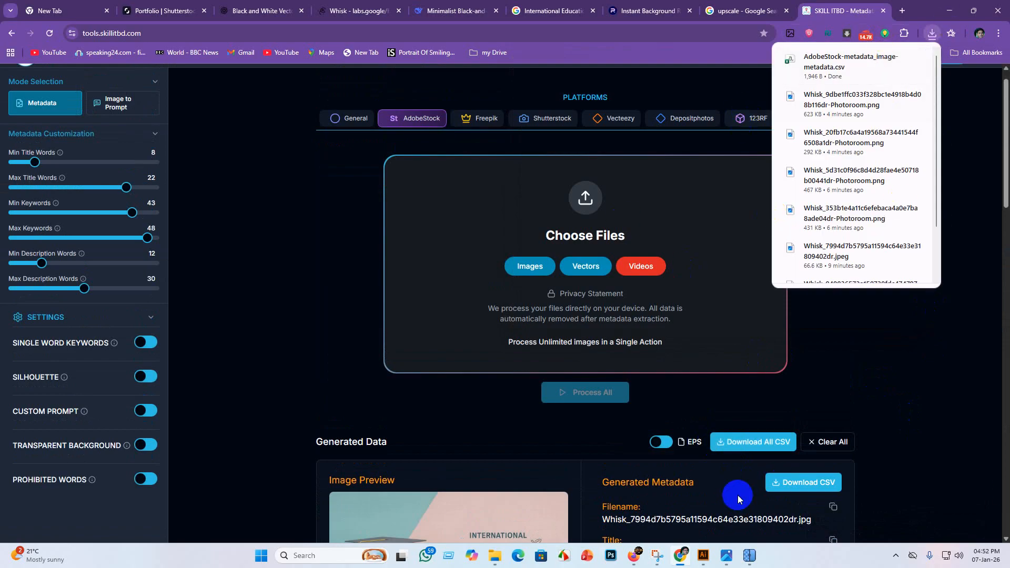
pyautogui.click(736, 442)
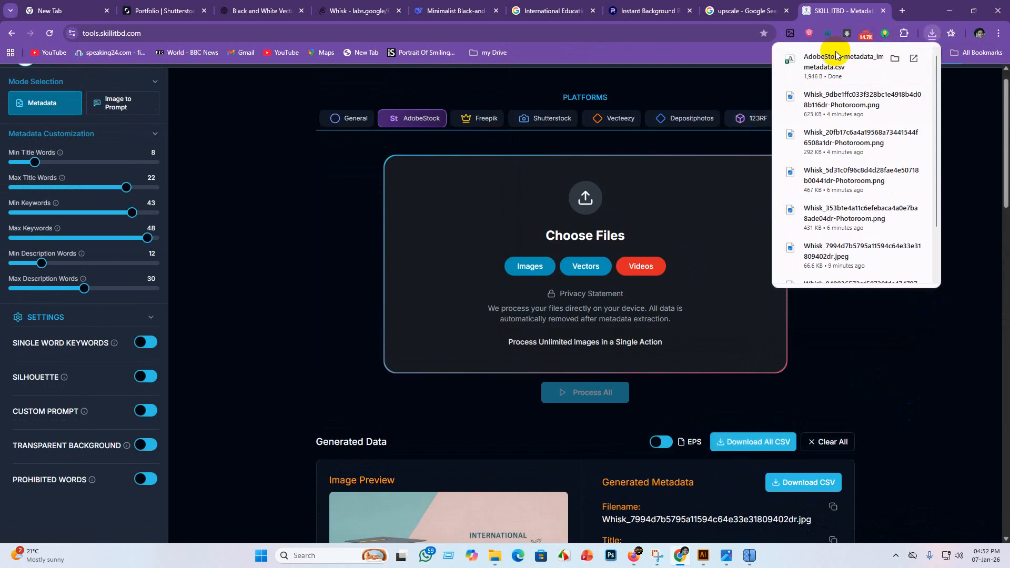
# Step: Switch to Adobe Stock in Firefox, mark the three selected files as created using generative AI with fictional people and property, and save
pyautogui.click(679, 555)
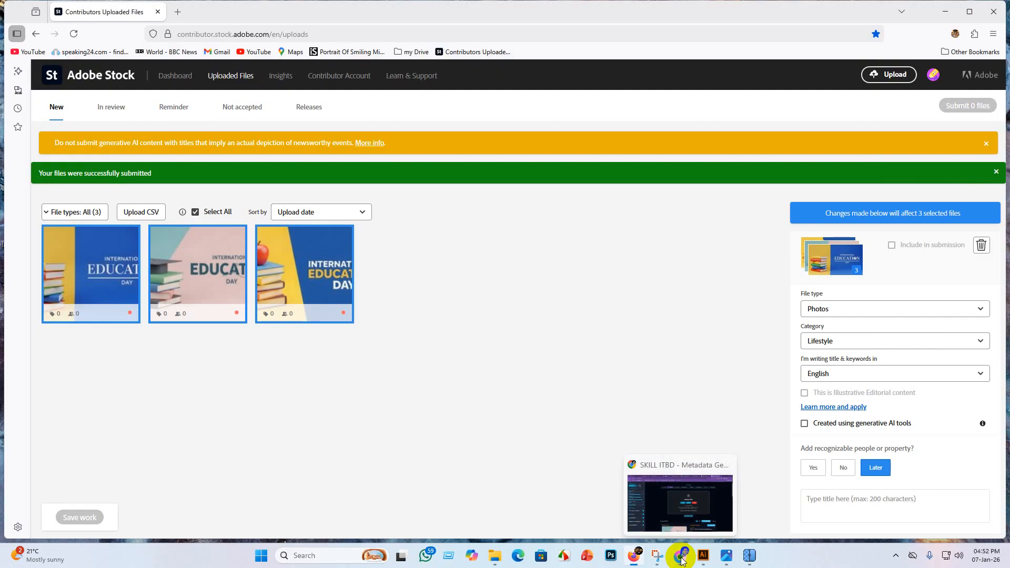
pyautogui.scroll(-2, 867, 386)
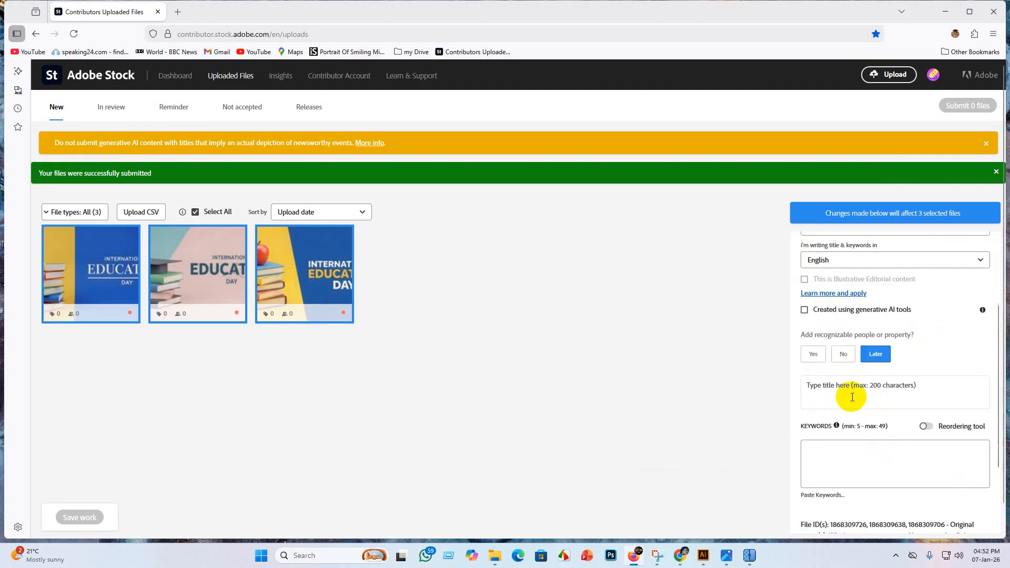
pyautogui.click(804, 310)
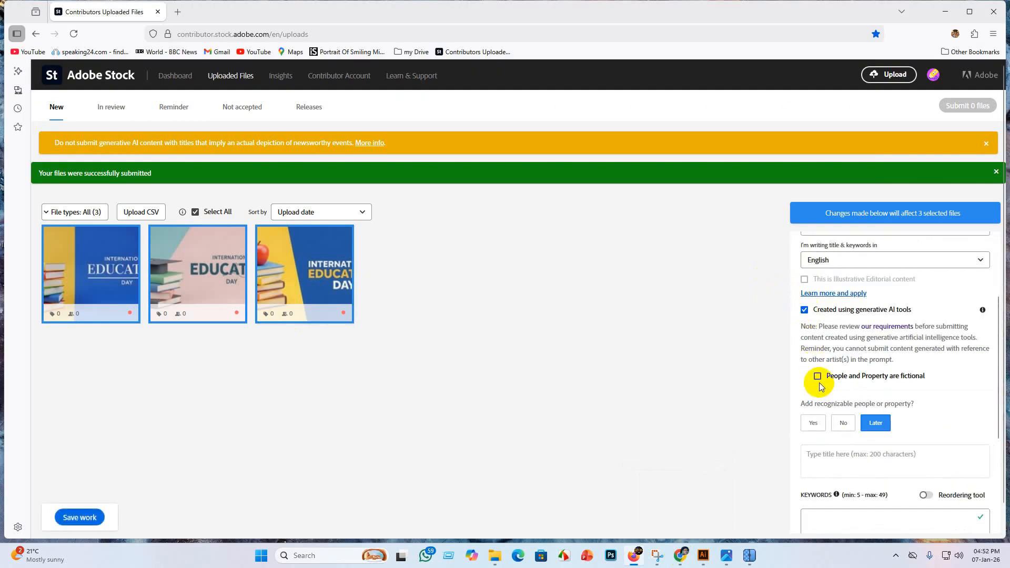
pyautogui.click(817, 376)
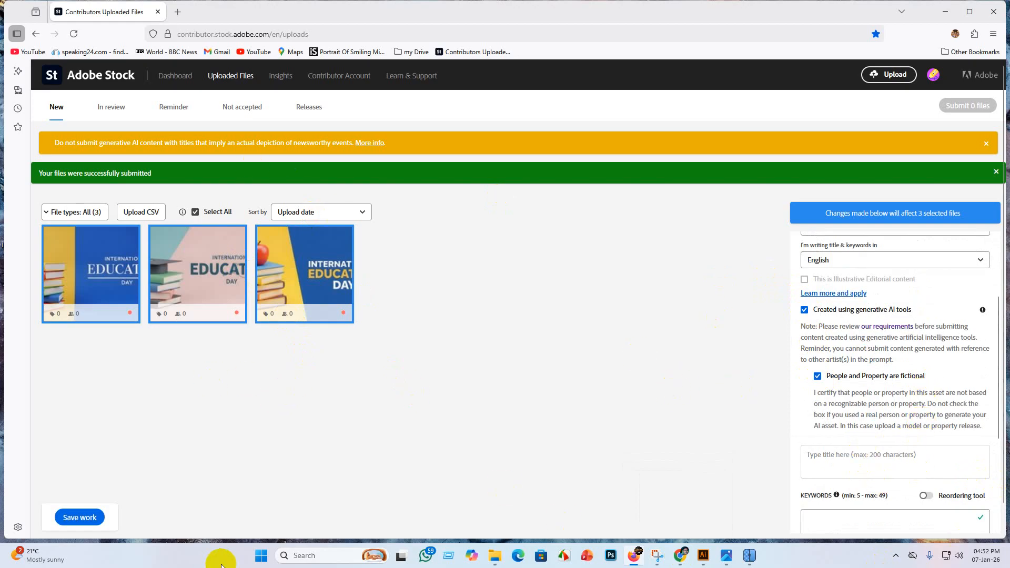
pyautogui.click(88, 521)
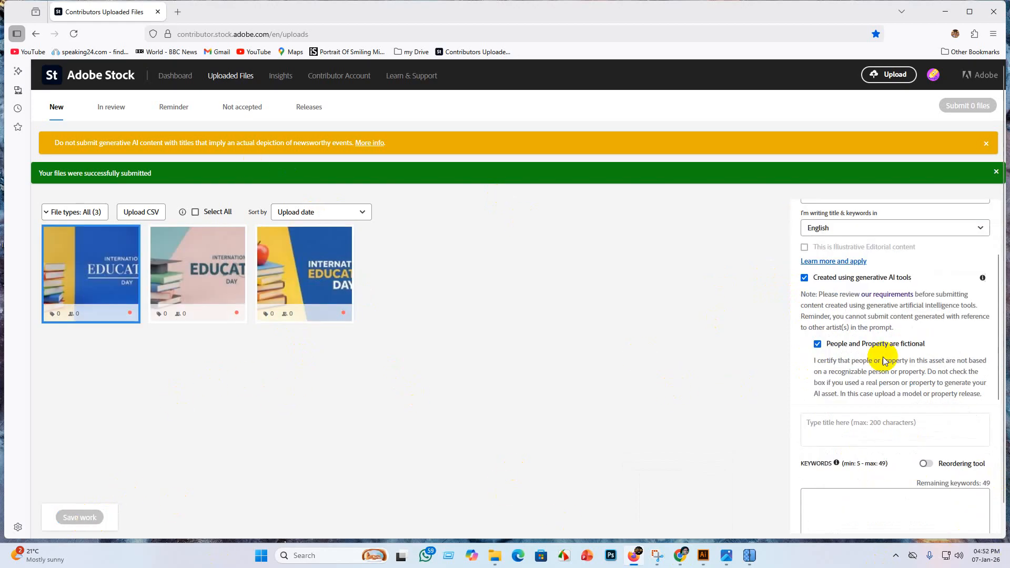
# Step: Reselect all three files, upload the AdobeStock-metadata_image-metadata CSV and refresh the page to apply its data
pyautogui.moveTo(299, 273)
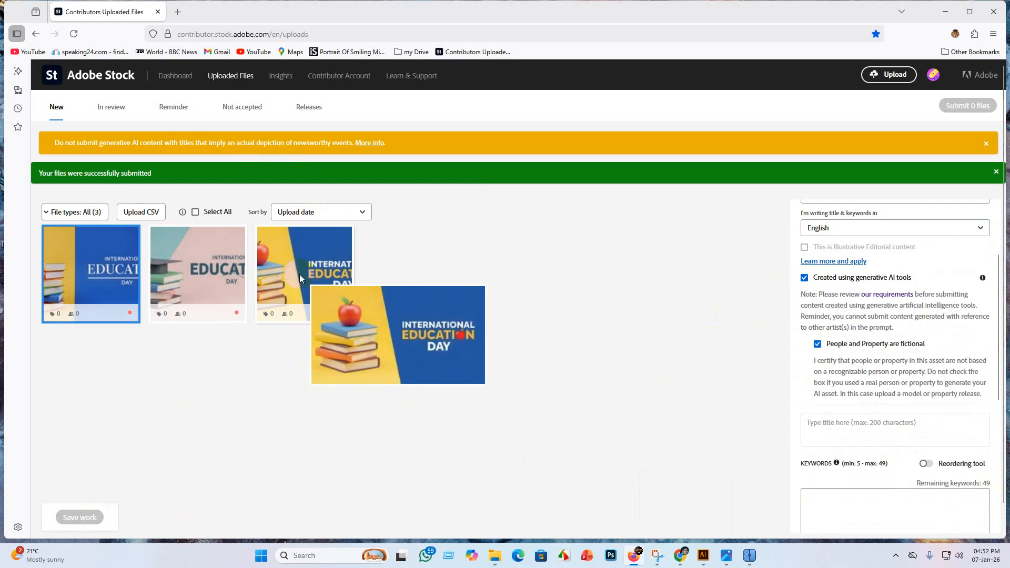
pyautogui.keyDown('shift'); pyautogui.click(267, 276); pyautogui.keyUp('shift')
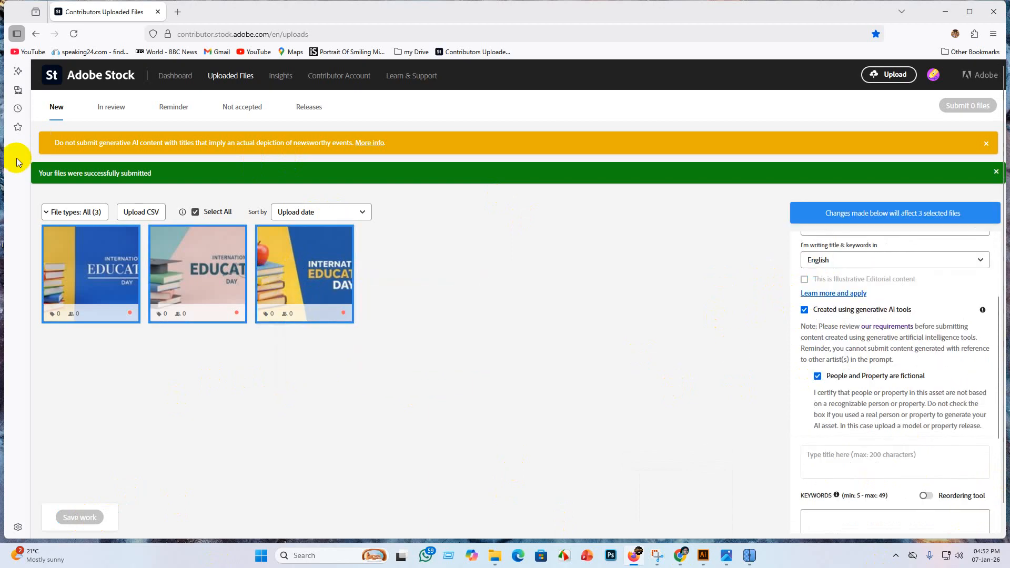
pyautogui.click(139, 212)
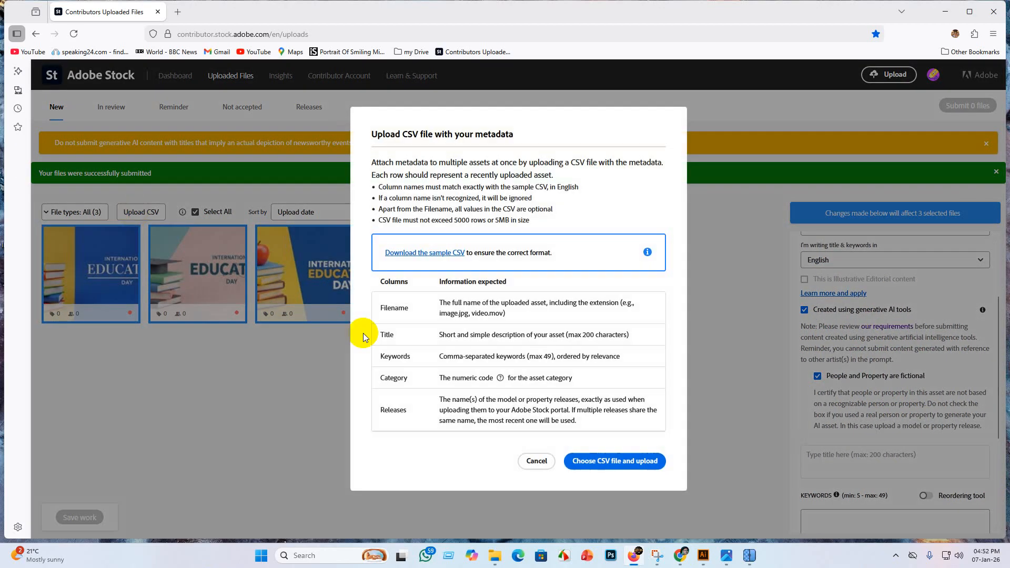
pyautogui.click(630, 463)
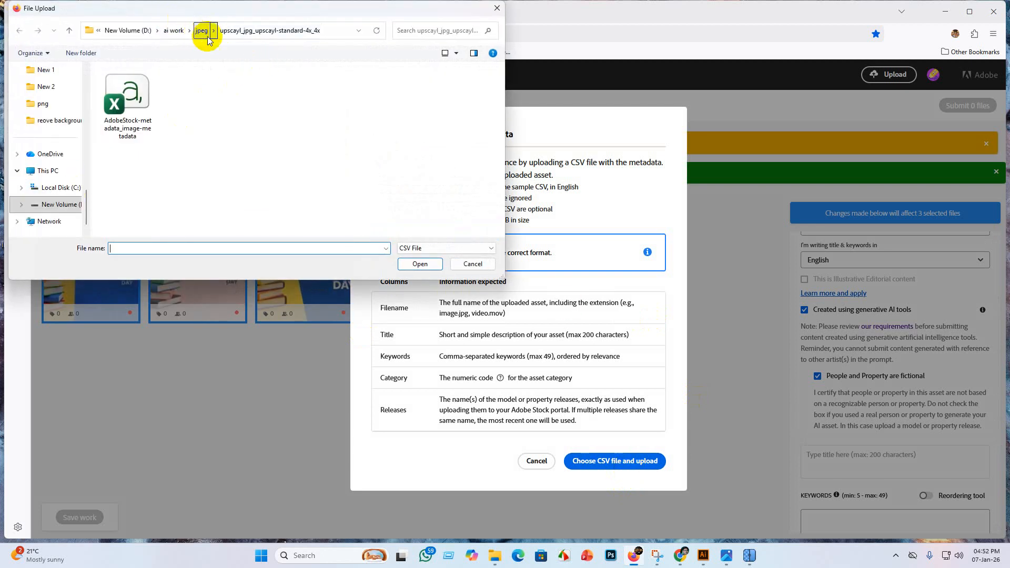
pyautogui.click(118, 95)
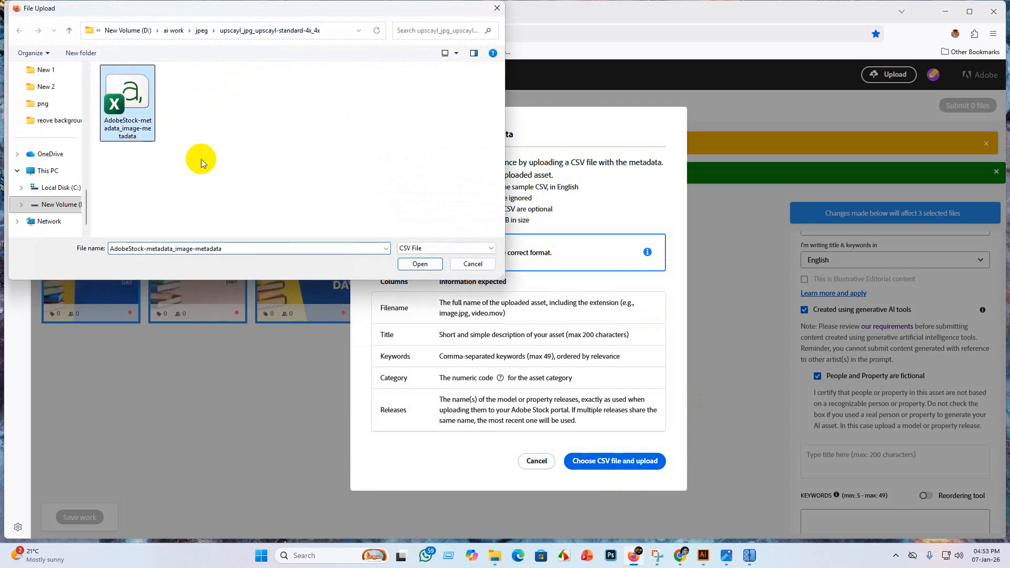
pyautogui.click(420, 263)
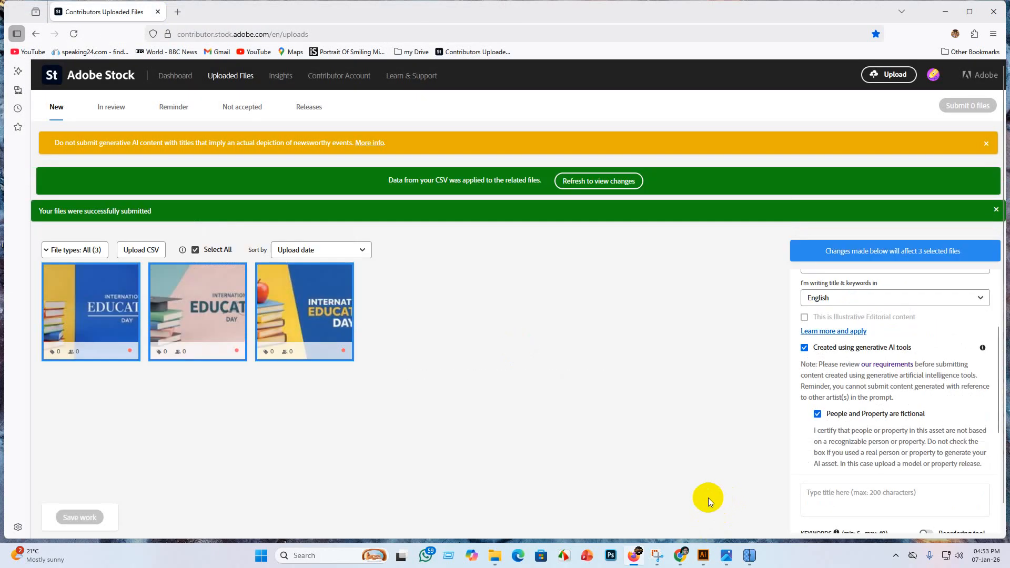
pyautogui.click(612, 182)
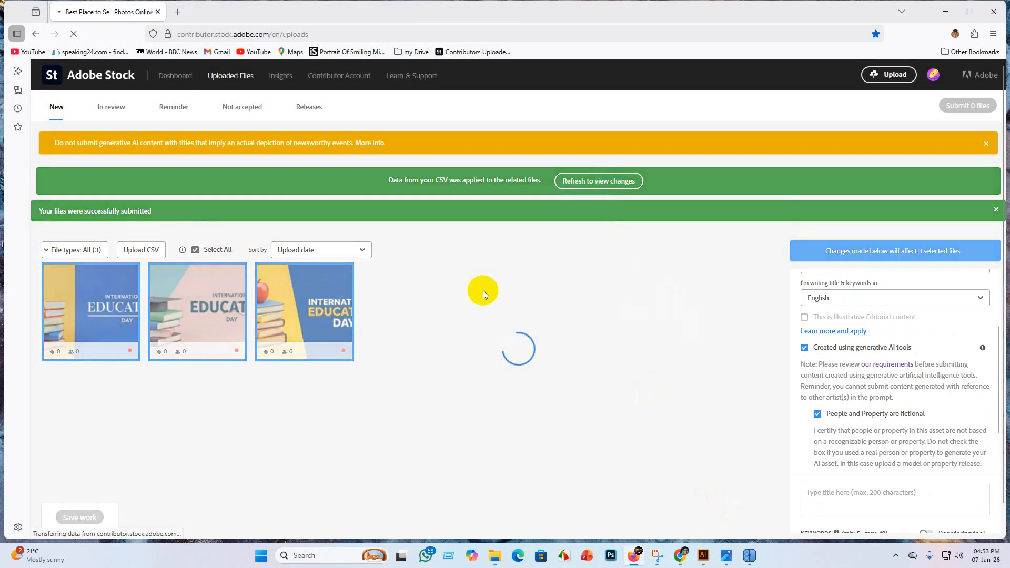
# Step: Review the applied title and keywords of the graduation cap image and the books and apple image
pyautogui.click(329, 249)
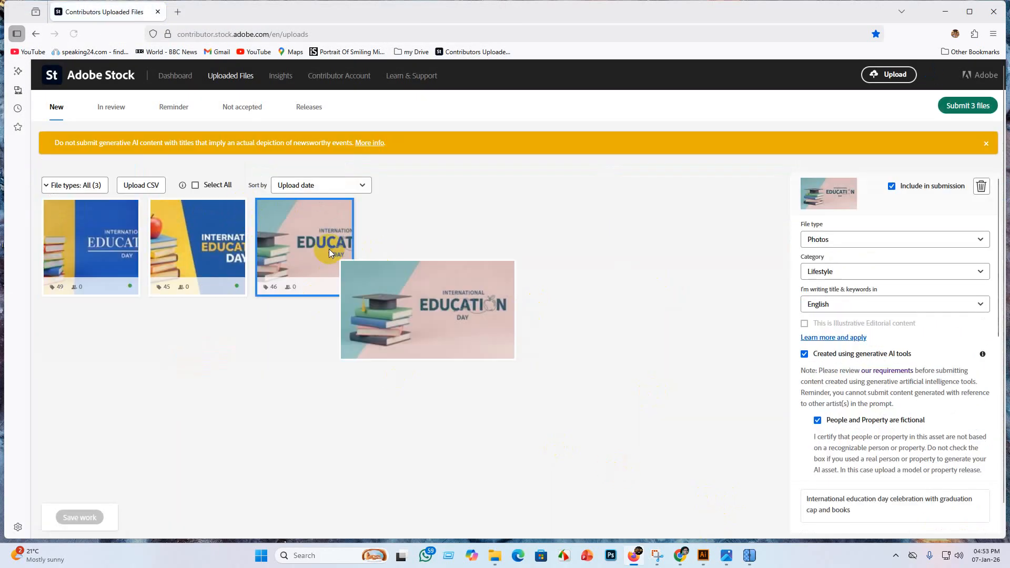
pyautogui.scroll(-4, 813, 315)
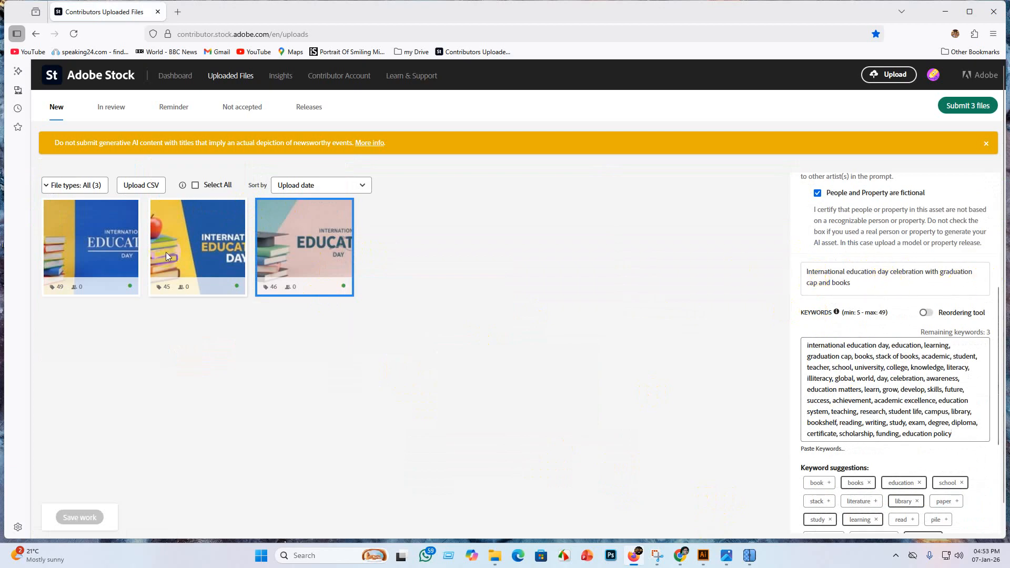
pyautogui.click(197, 255)
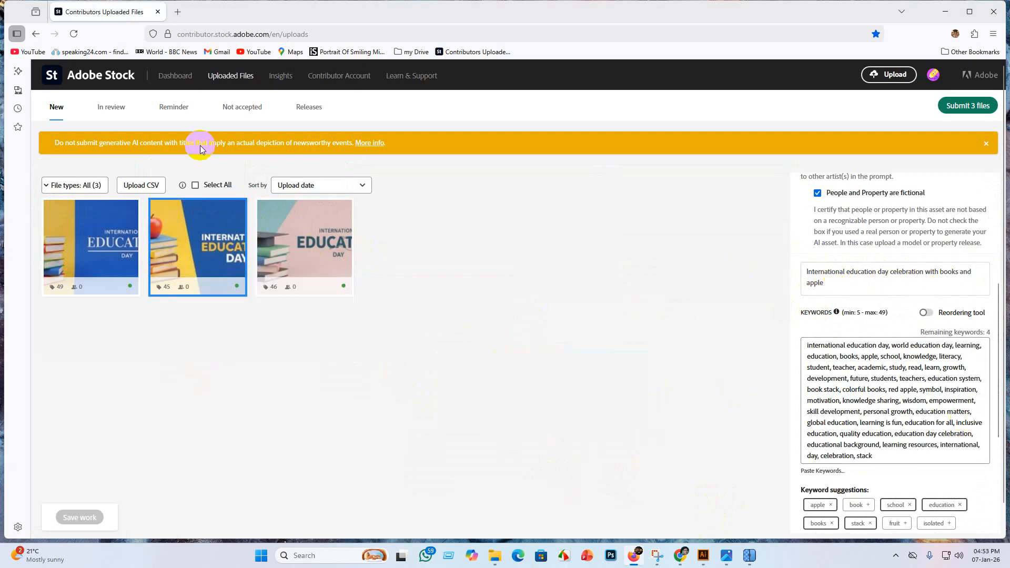
# Step: Submit all three files for review, accepting both terms and selecting the two cat images for human verification
pyautogui.click(966, 112)
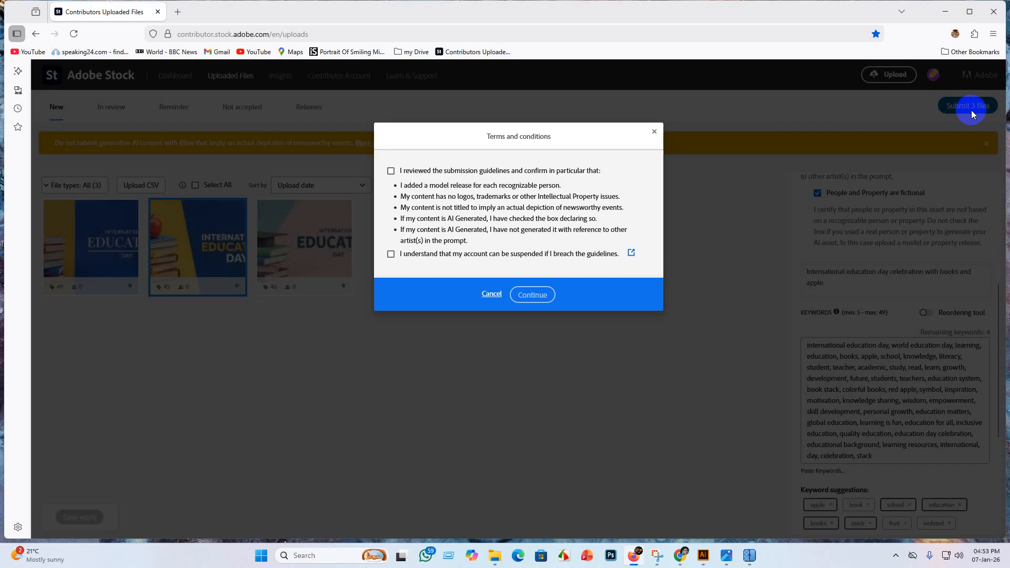
pyautogui.click(390, 170)
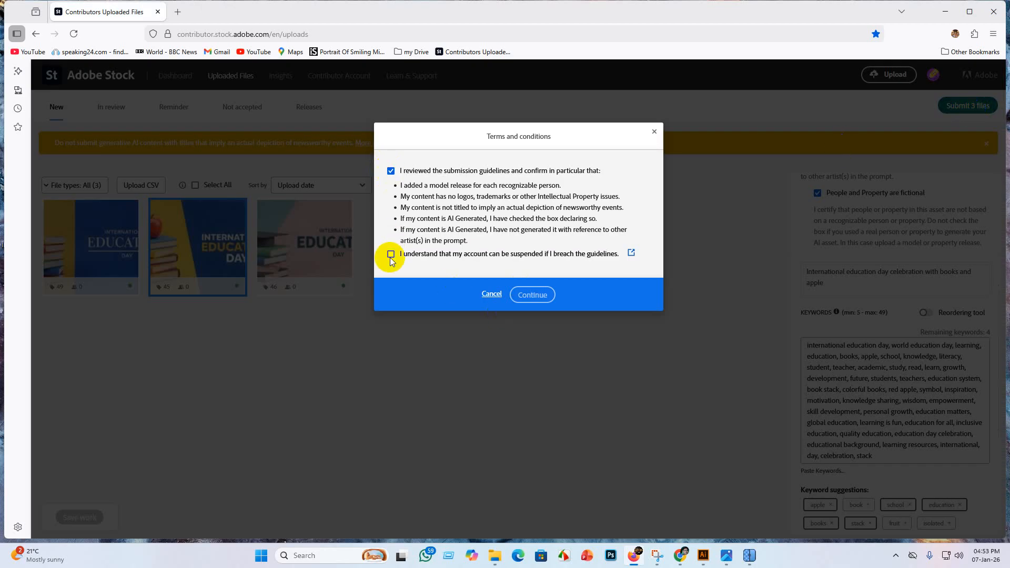
pyautogui.click(390, 254)
pyautogui.click(531, 294)
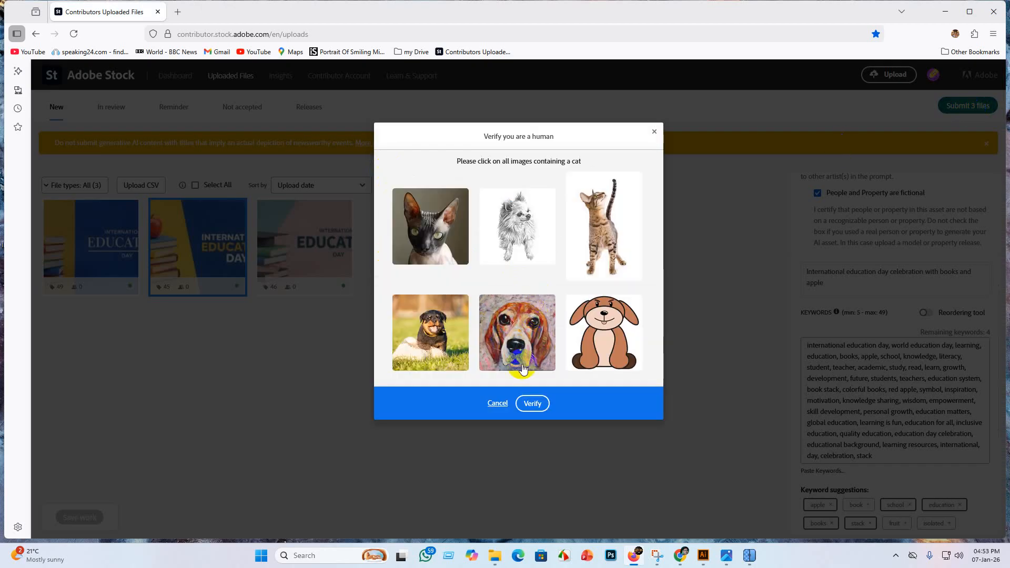
pyautogui.click(426, 236)
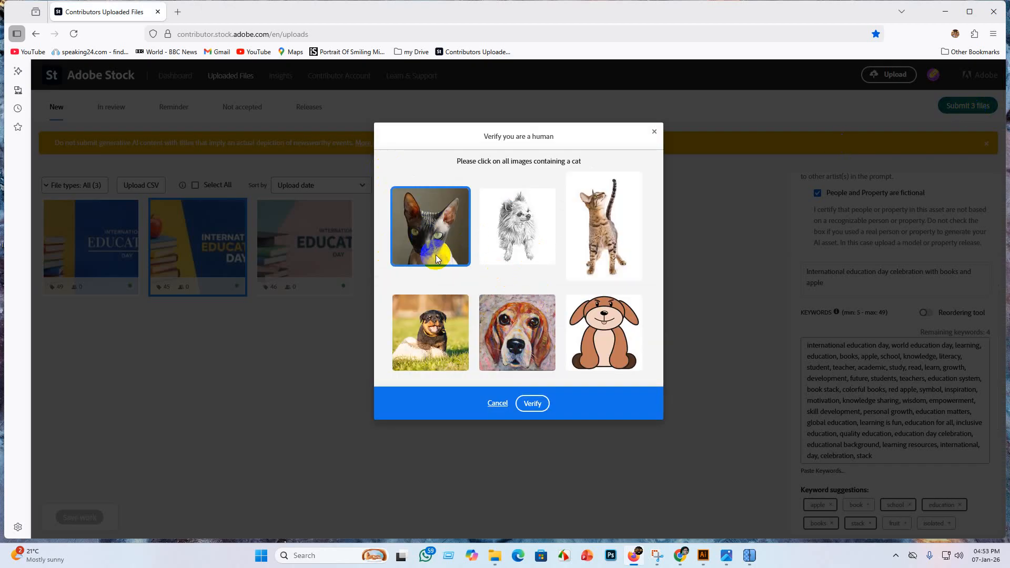
pyautogui.click(605, 238)
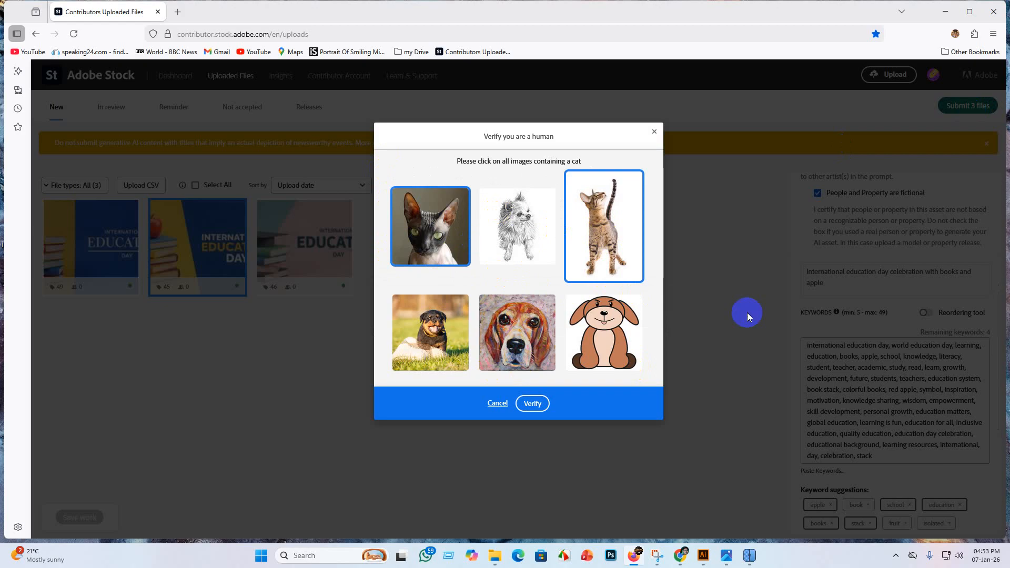
pyautogui.click(542, 409)
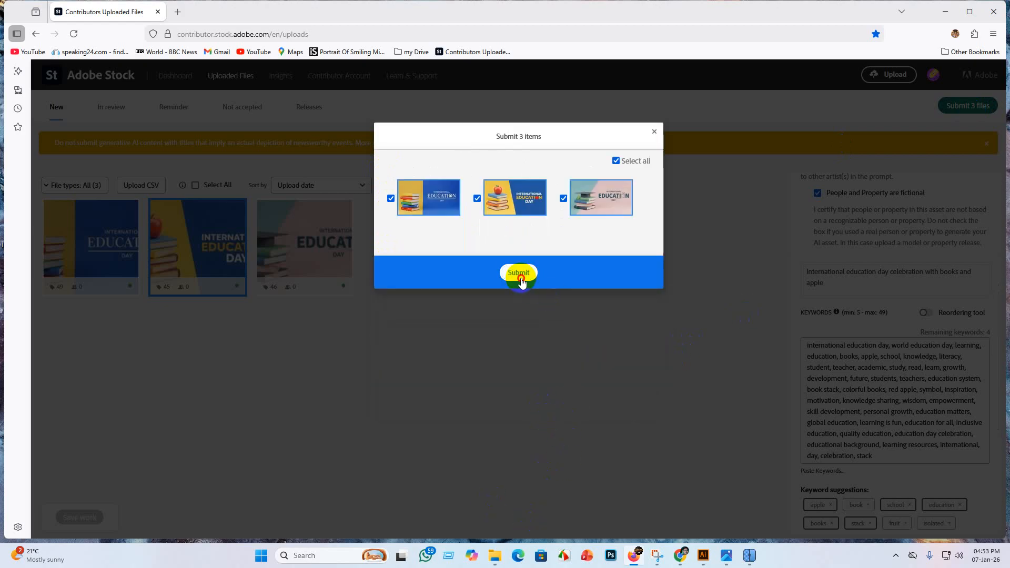
pyautogui.click(519, 274)
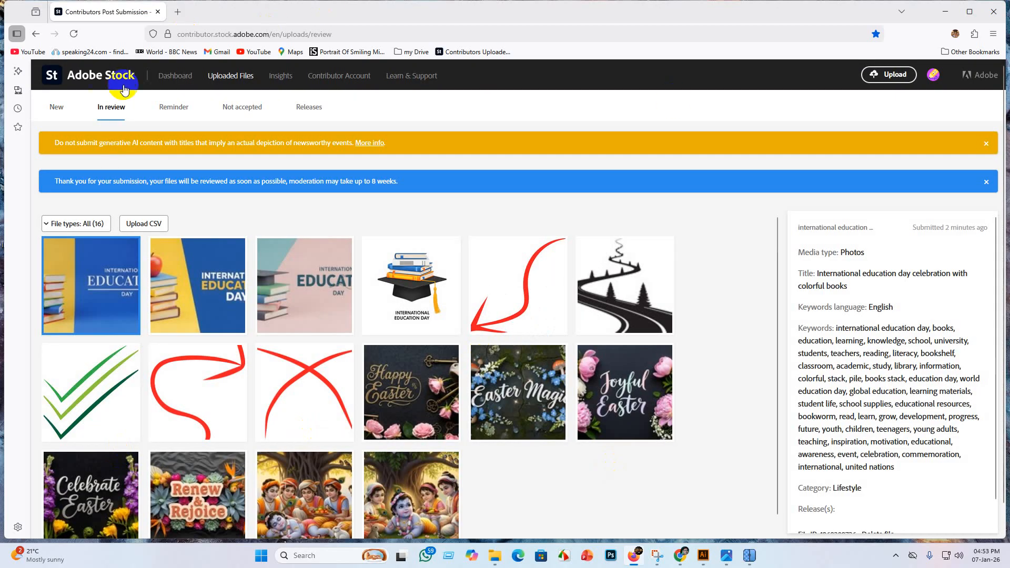
# Step: Check the contributor dashboard, the new uploads and the files in review
pyautogui.click(175, 75)
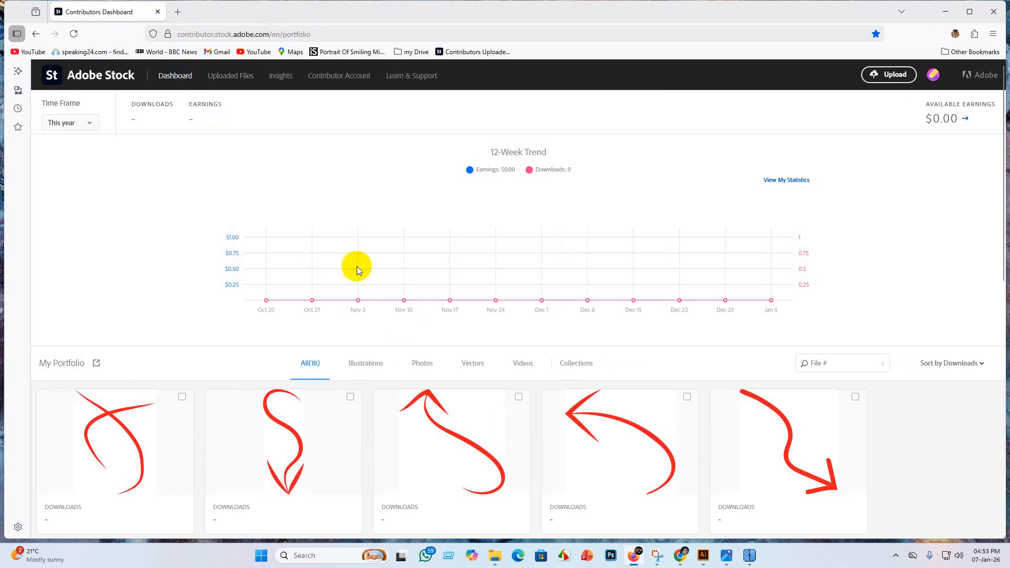
pyautogui.scroll(-5, 356, 266)
pyautogui.scroll(5, 302, 267)
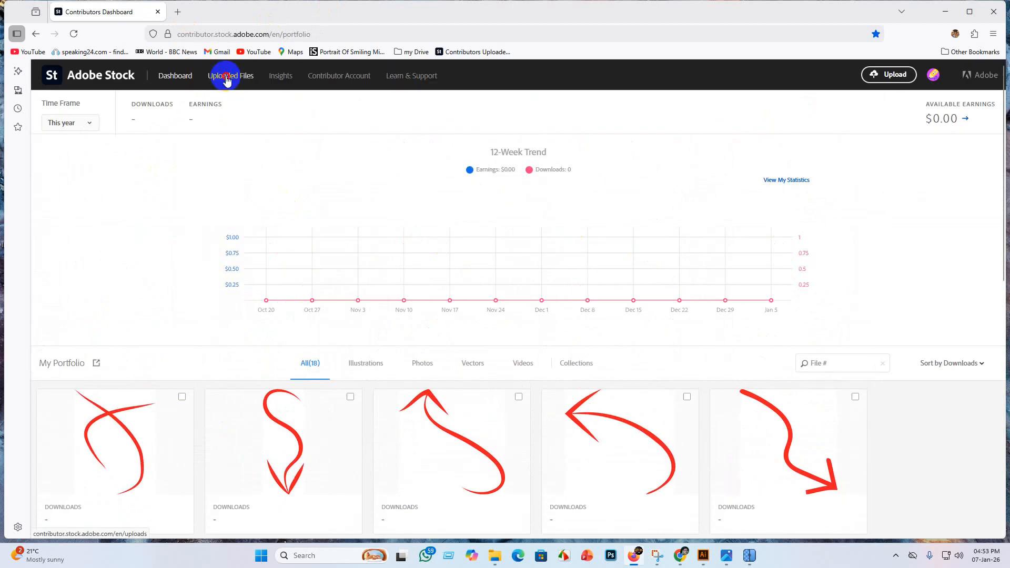
pyautogui.click(226, 78)
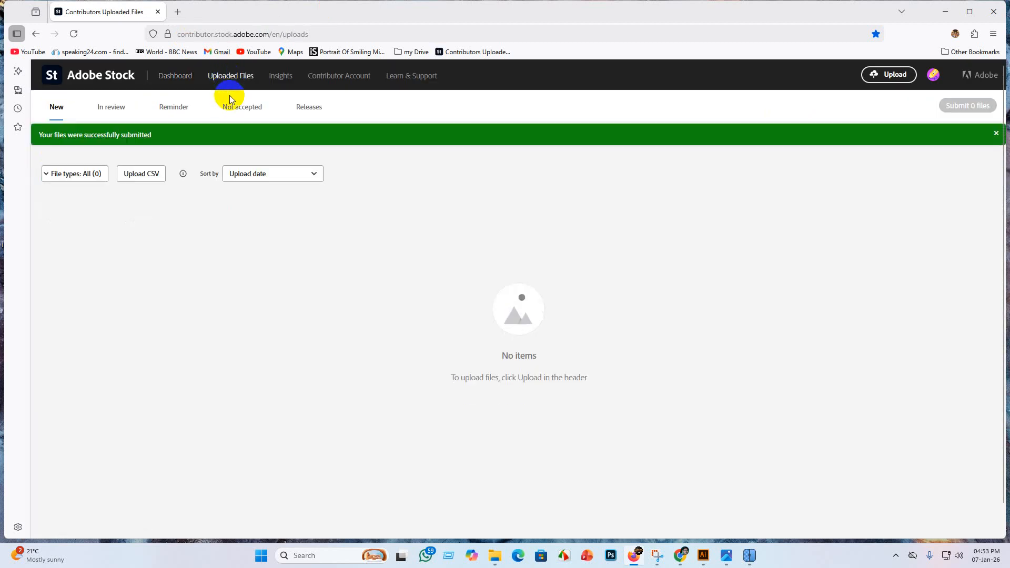
pyautogui.click(114, 107)
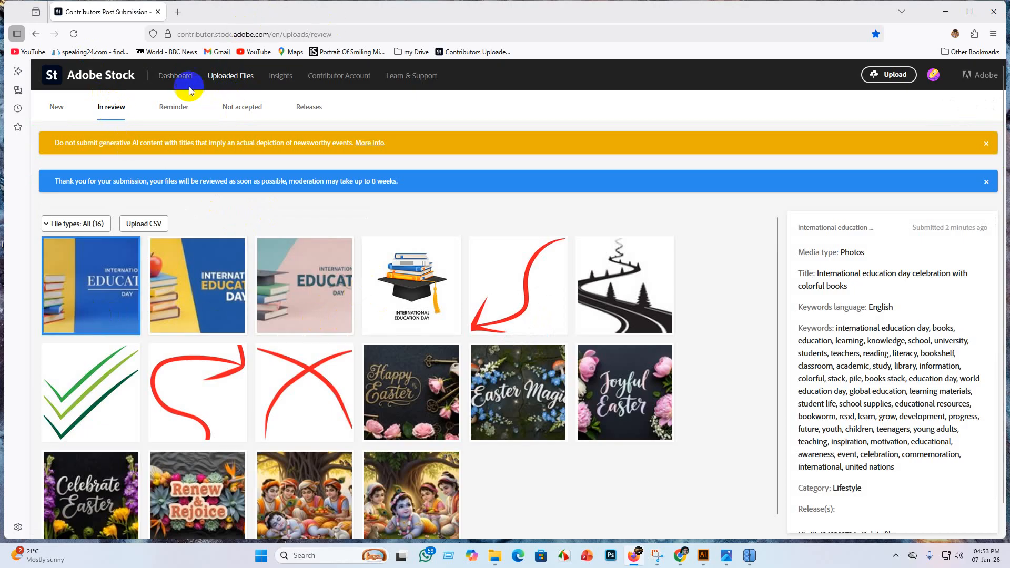
# Step: Examine the dashboard's 12-week trend and look through the whole portfolio
pyautogui.click(175, 75)
pyautogui.scroll(-1, 610, 238)
pyautogui.scroll(-5, 617, 252)
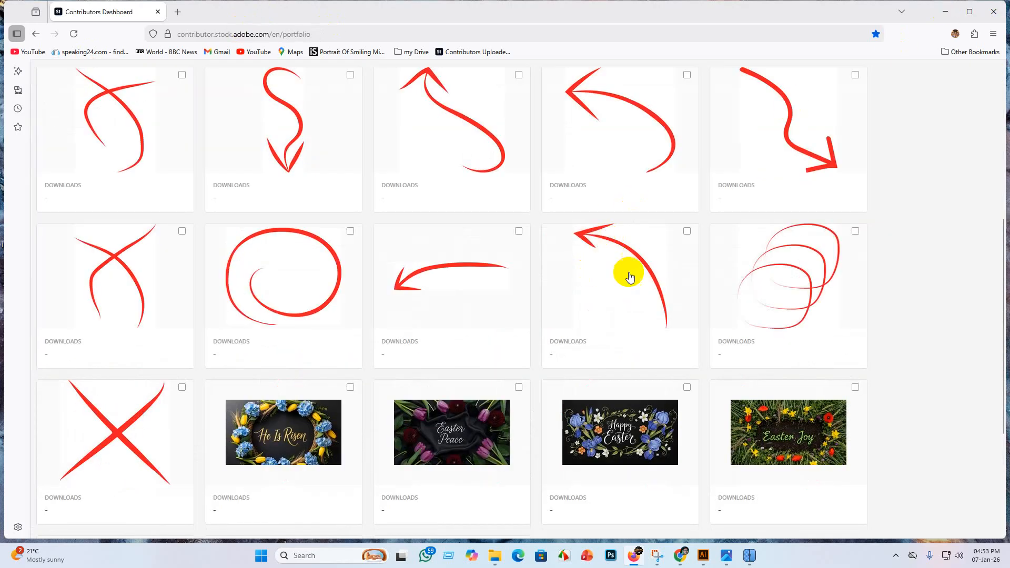
pyautogui.scroll(5, 605, 261)
pyautogui.scroll(-5, 602, 279)
pyautogui.scroll(5, 635, 353)
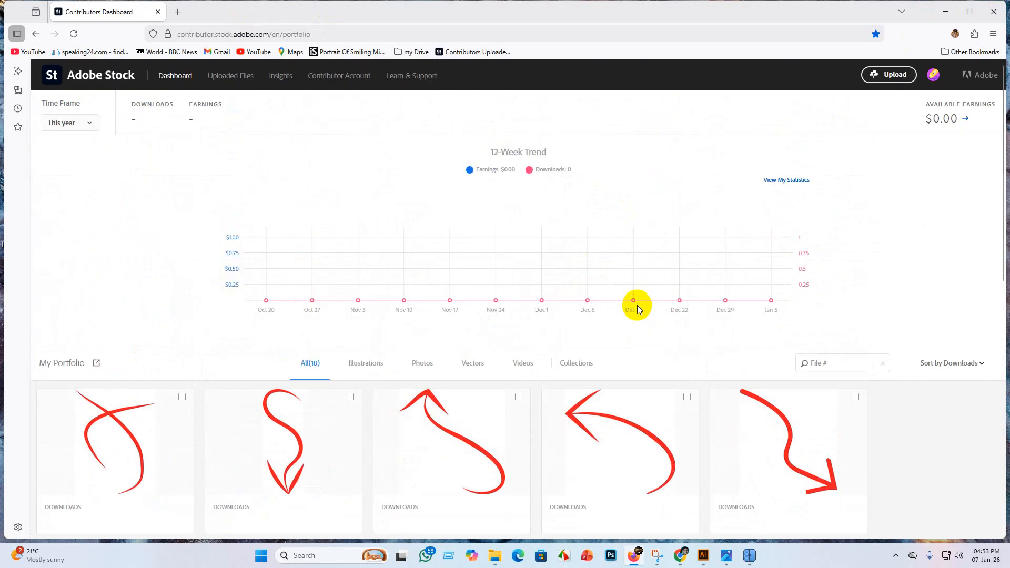
pyautogui.scroll(-5, 635, 304)
pyautogui.scroll(5, 676, 326)
pyautogui.scroll(-10, 733, 349)
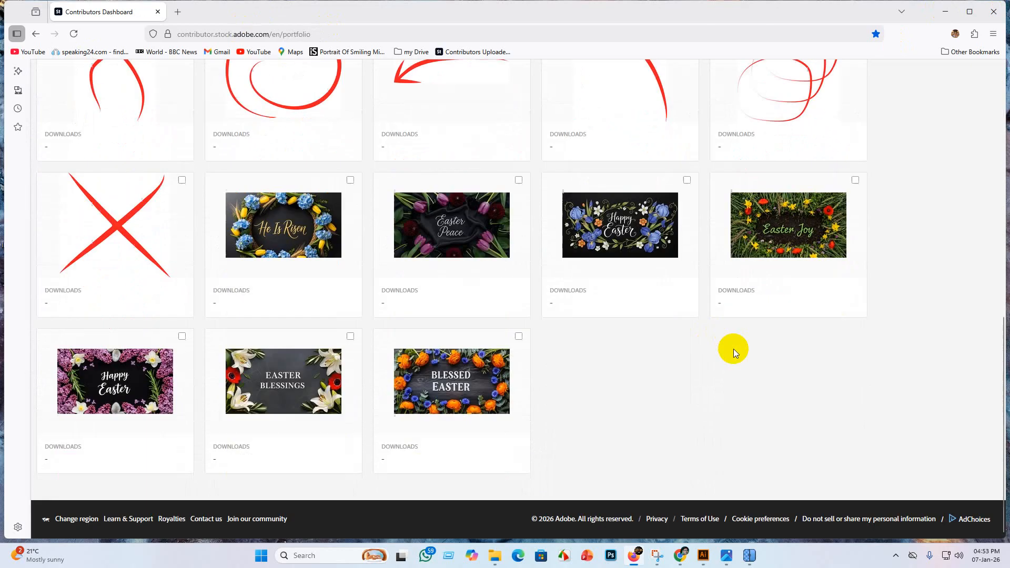
pyautogui.scroll(6, 668, 401)
pyautogui.scroll(4, 717, 317)
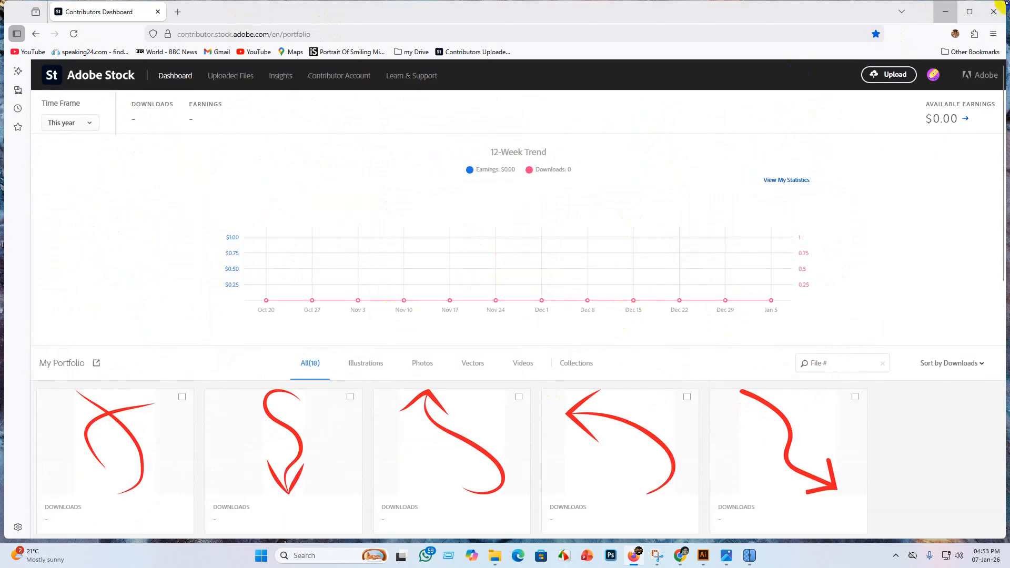
# Step: Close the Firefox window with the Adobe Stock dashboard
pyautogui.click(945, 11)
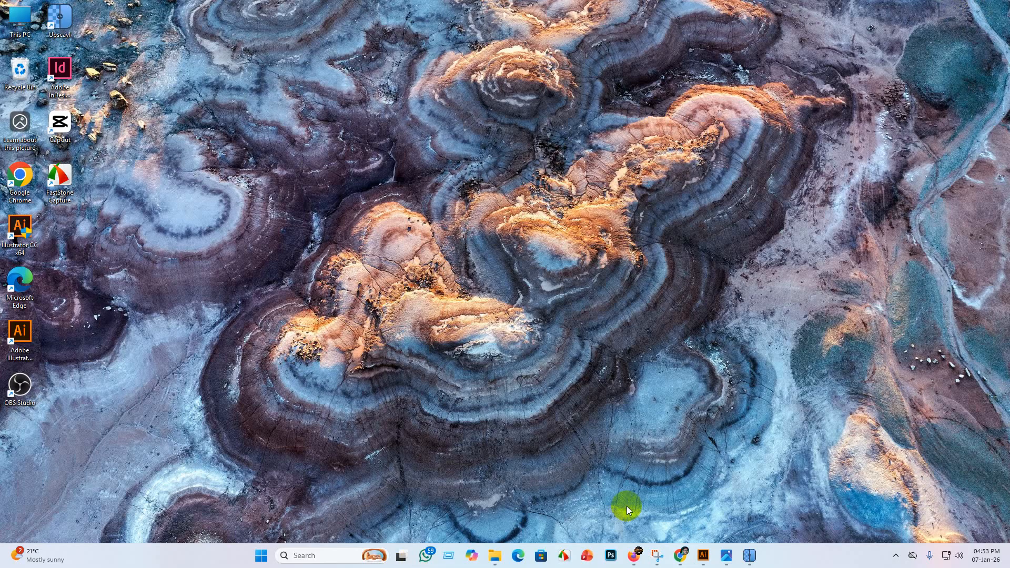
pyautogui.click(634, 556)
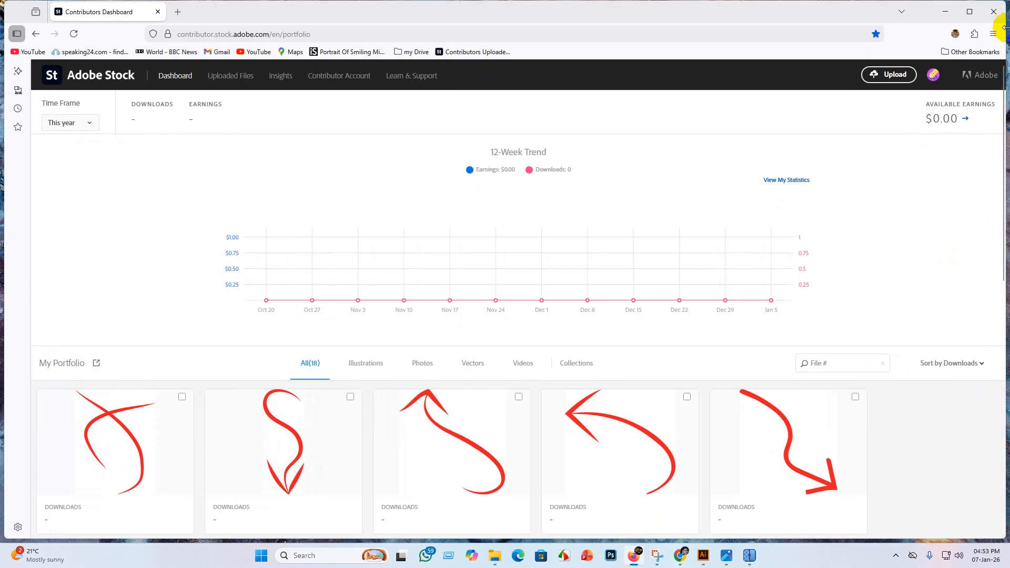
pyautogui.click(1002, 11)
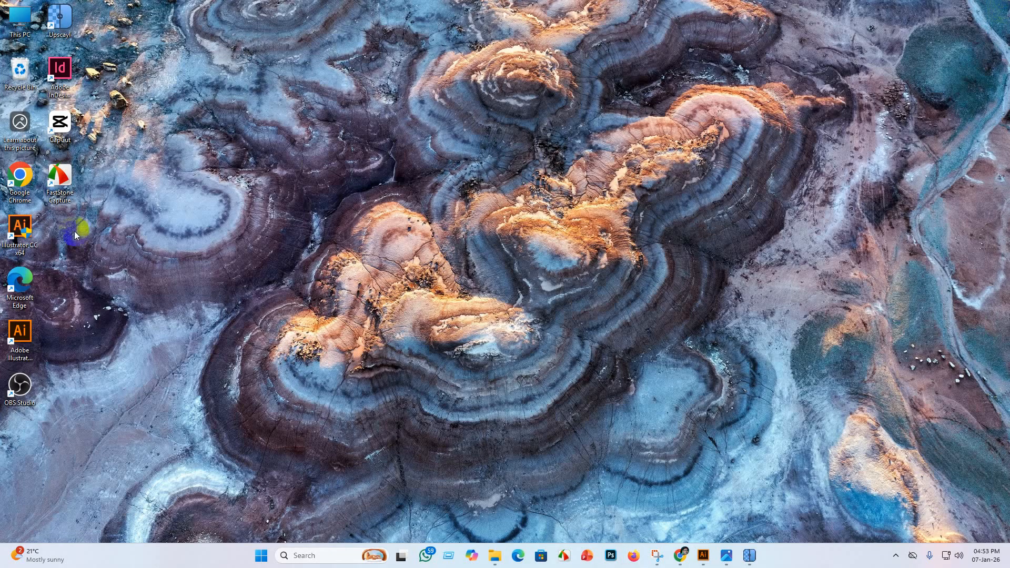
# Step: Switch to Microsoft Edge, examine the other Adobe Stock account's earnings, portfolio and uploaded files, and close the window
pyautogui.click(519, 553)
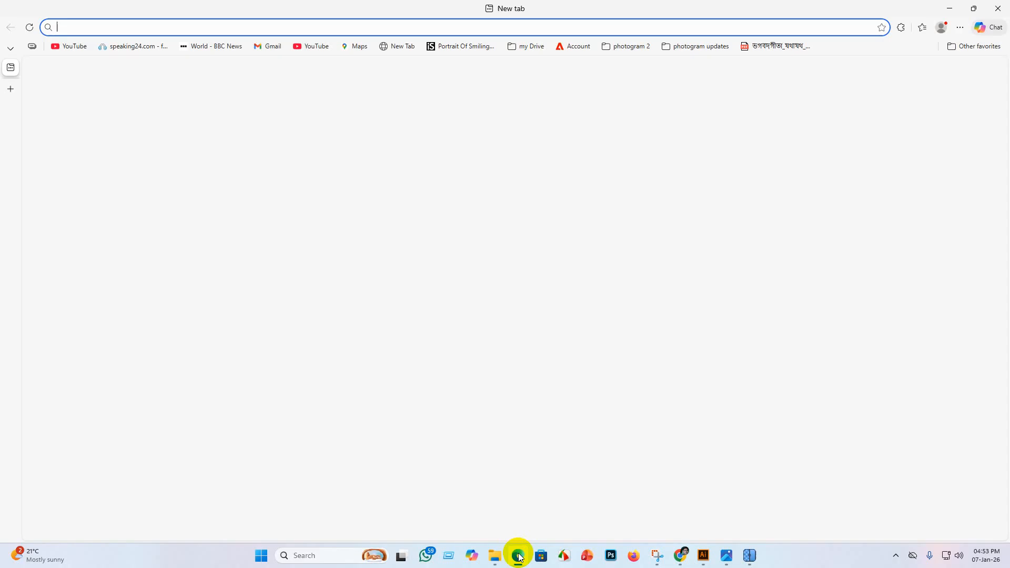
pyautogui.click(624, 102)
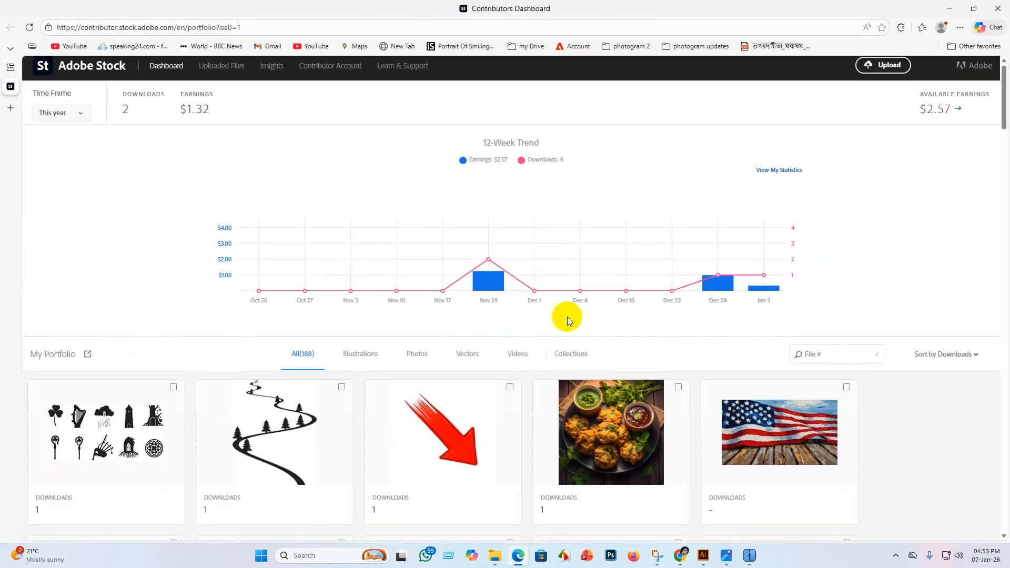
pyautogui.scroll(-5, 563, 316)
pyautogui.scroll(1, 549, 298)
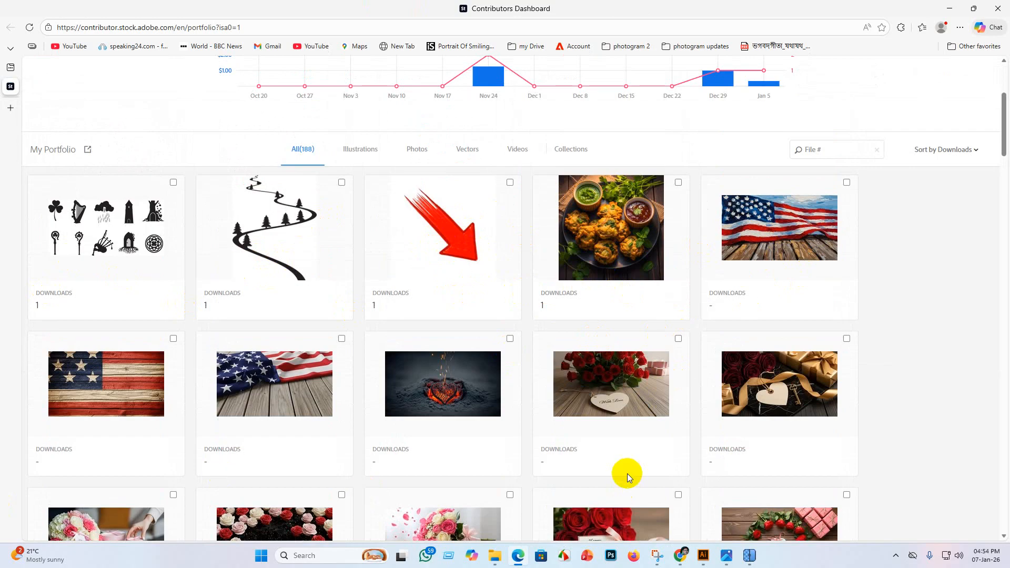
pyautogui.scroll(-4, 626, 473)
pyautogui.scroll(8, 667, 476)
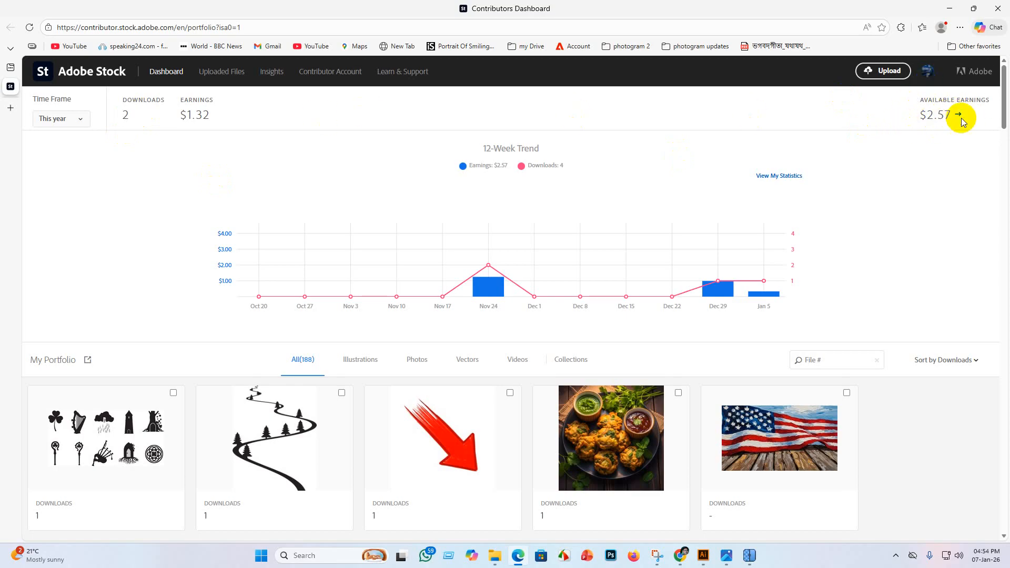
pyautogui.click(223, 75)
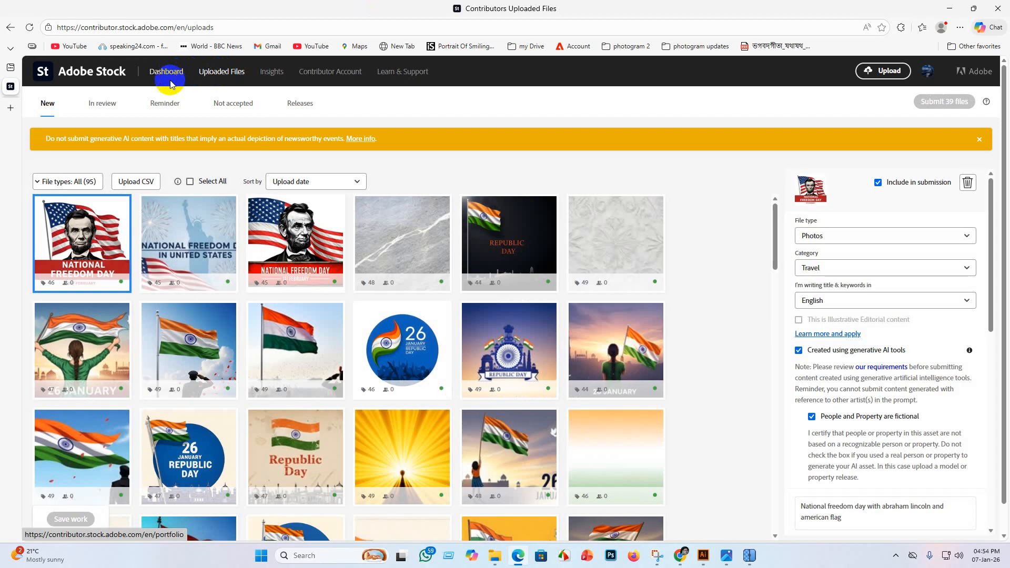
pyautogui.click(1005, 4)
# Step: Switch to Google Chrome with a user profile, close the Shutterstock portfolio tab and open the Adobe Stock contributor dashboard in a new tab
pyautogui.doubleClick(42, 200)
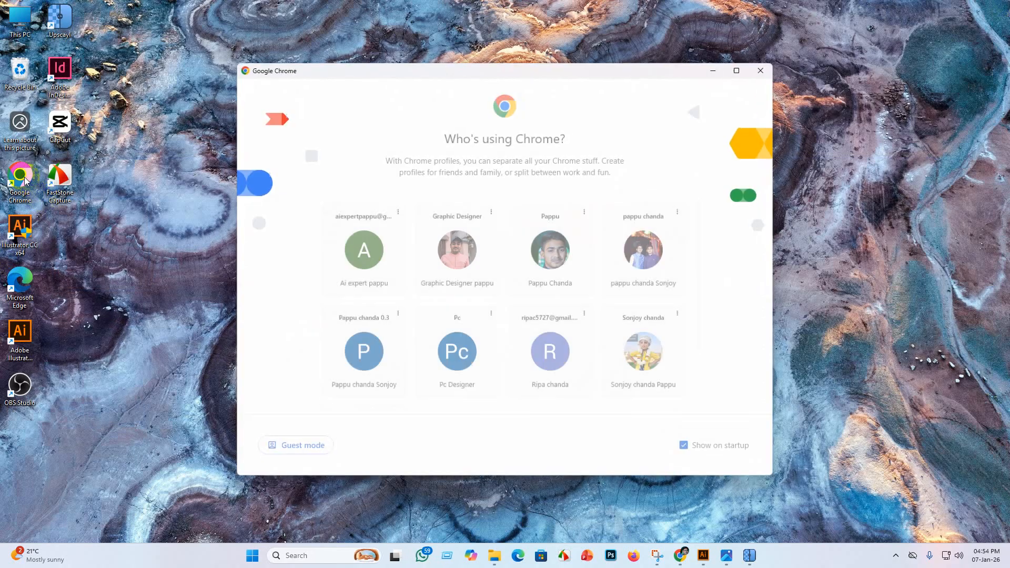
pyautogui.click(544, 273)
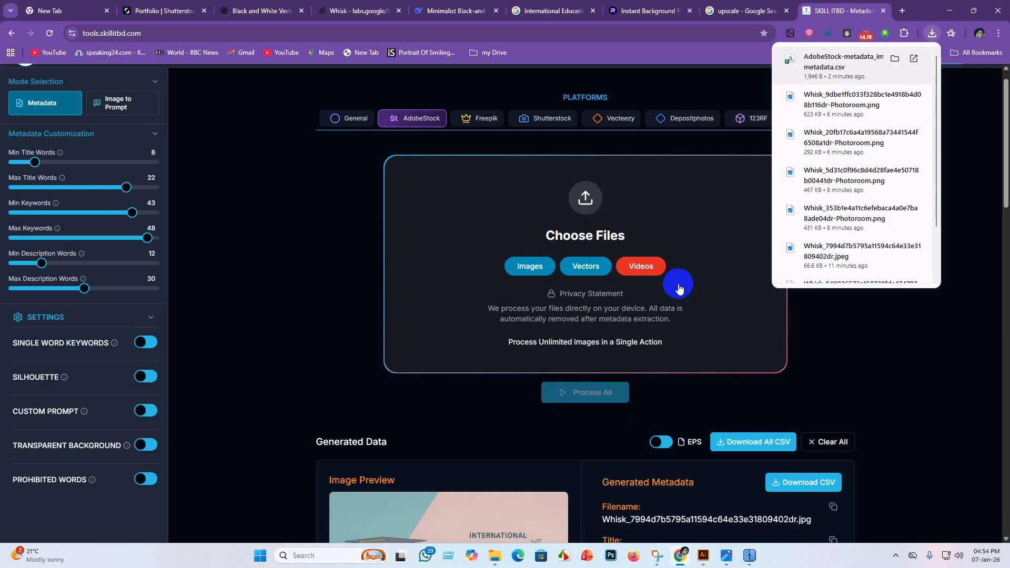
pyautogui.scroll(-6, 399, 410)
pyautogui.scroll(6, 399, 414)
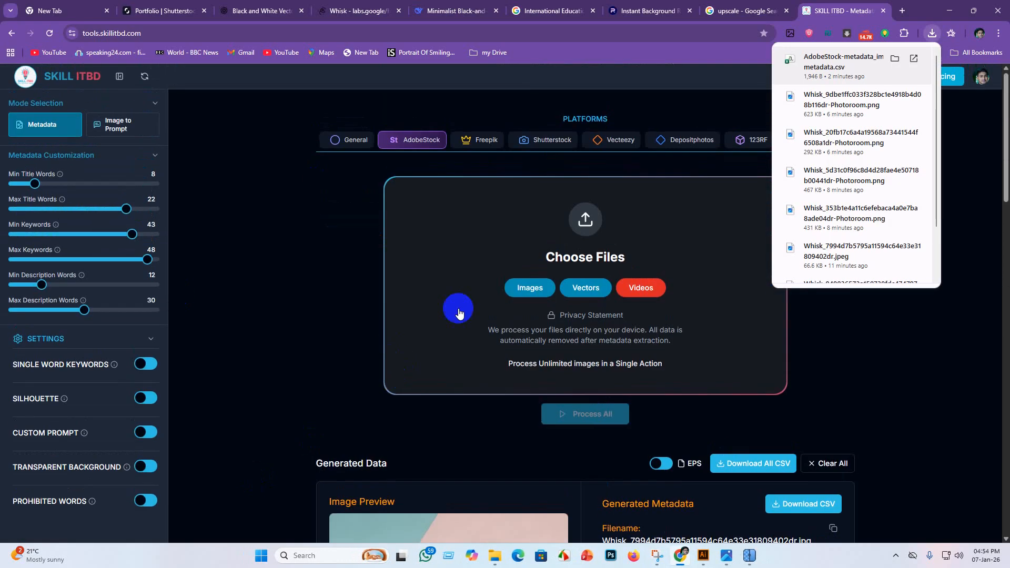
pyautogui.click(901, 11)
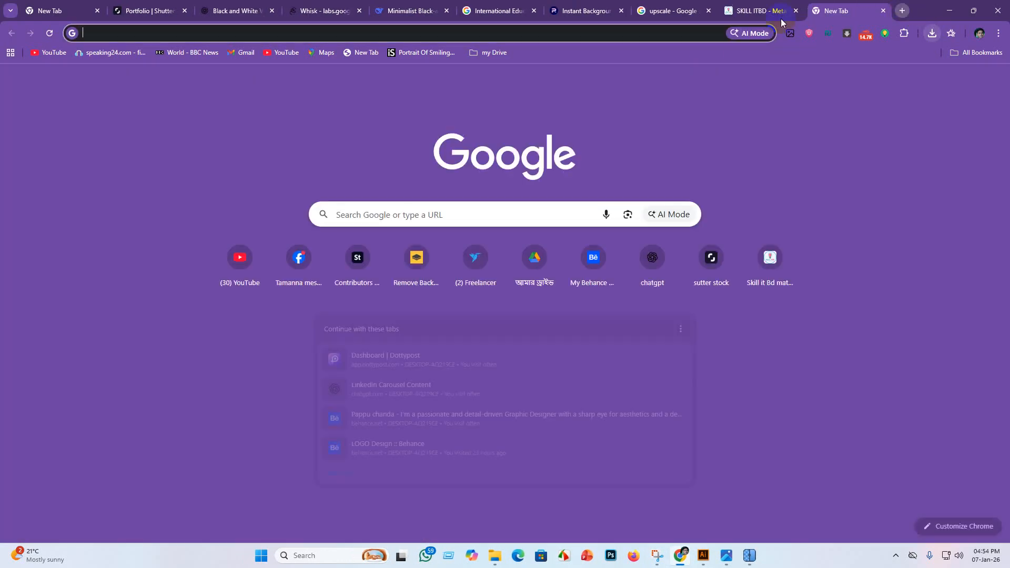
pyautogui.click(185, 11)
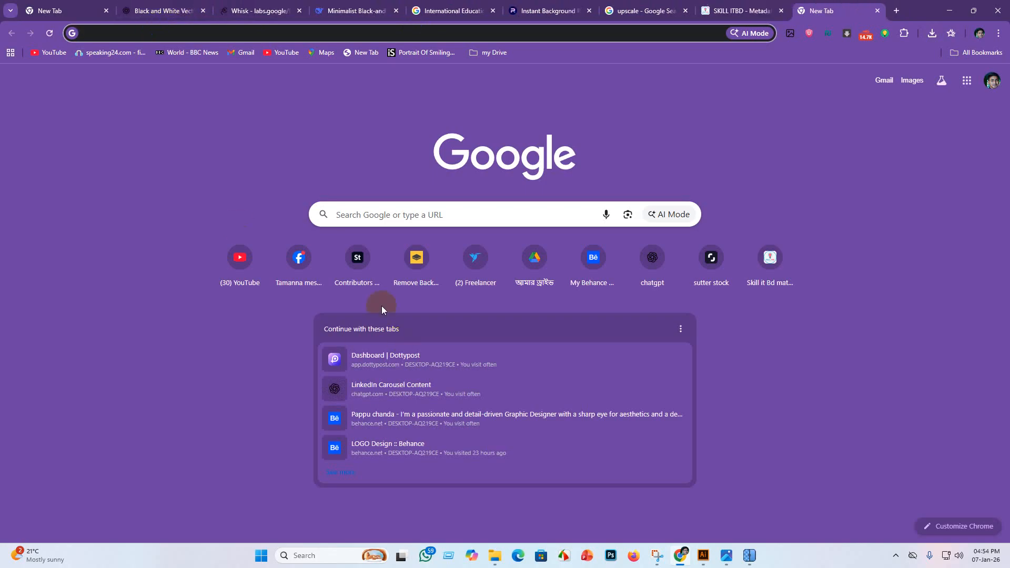
pyautogui.click(357, 262)
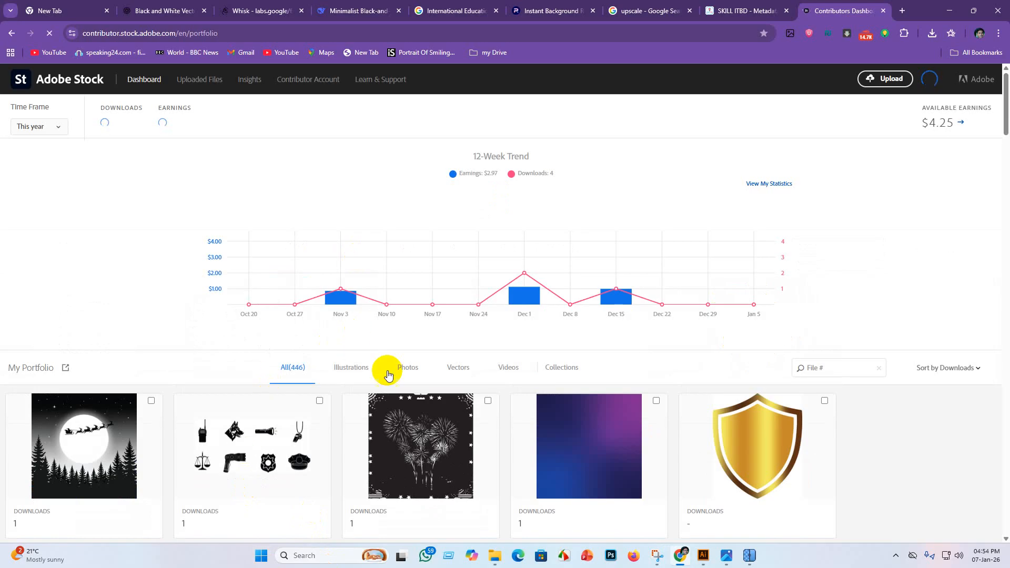
# Step: Examine the dashboard's earnings trend and the portfolio images with their downloads, including the flag and shield artwork
pyautogui.scroll(-5, 387, 374)
pyautogui.scroll(5, 186, 462)
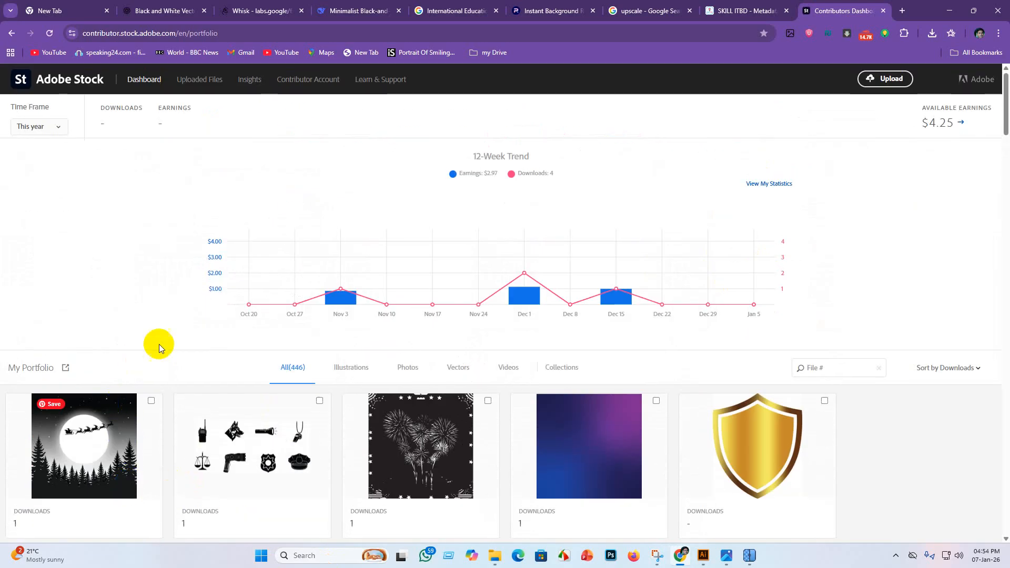
pyautogui.scroll(-4, 321, 435)
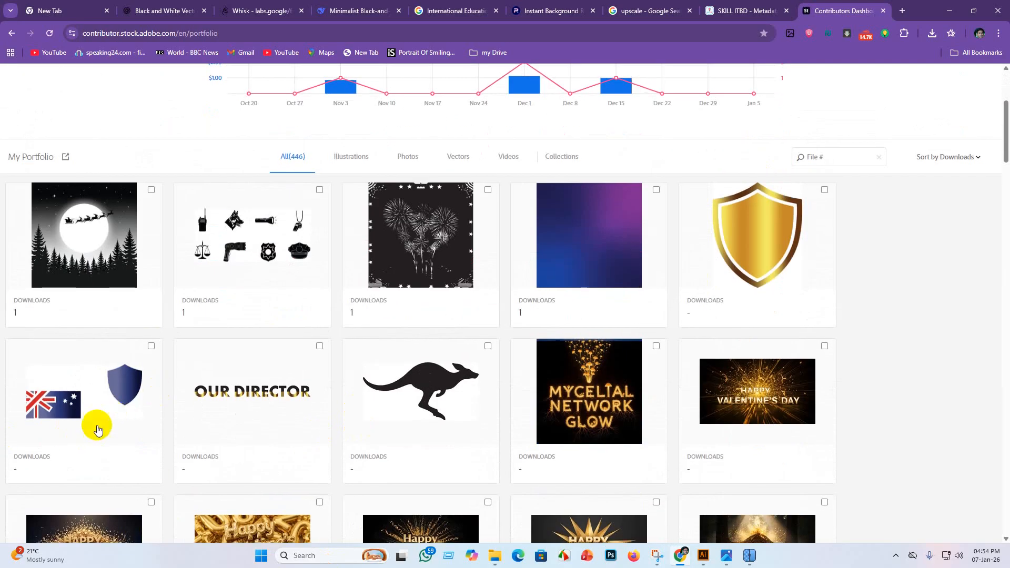
pyautogui.scroll(-3, 94, 420)
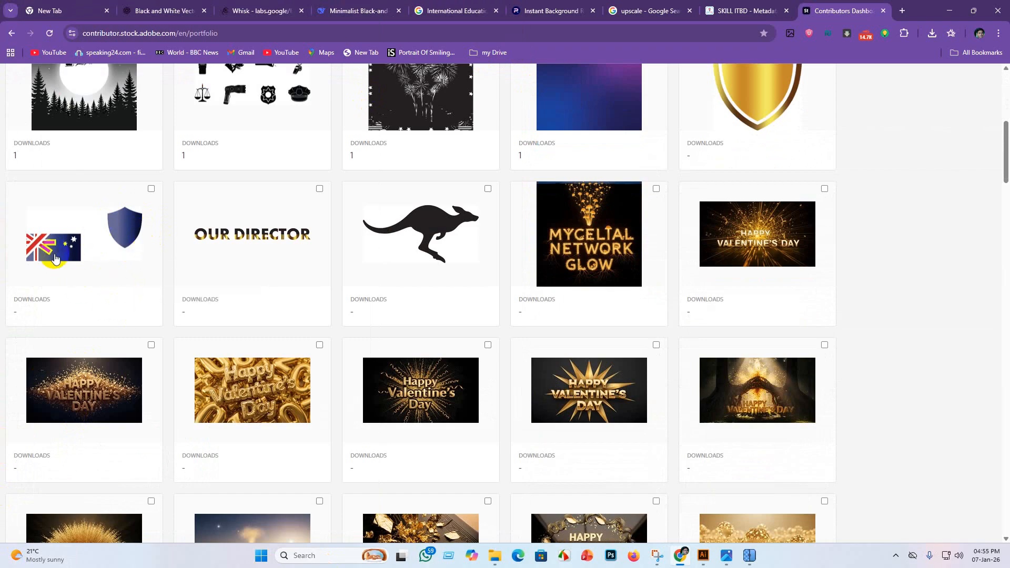
pyautogui.scroll(3, 371, 293)
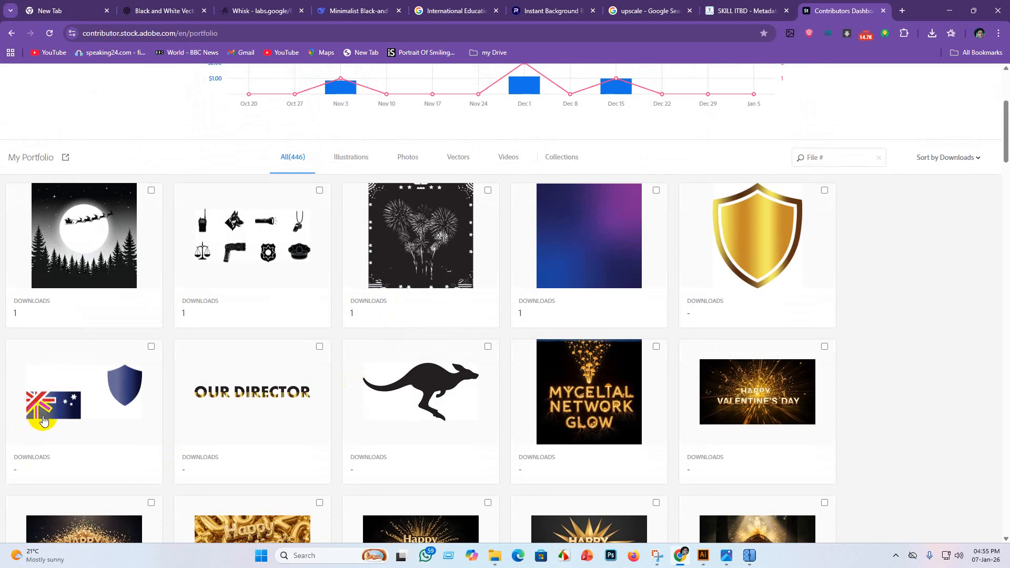
pyautogui.scroll(-3, 125, 404)
pyautogui.scroll(2, 127, 345)
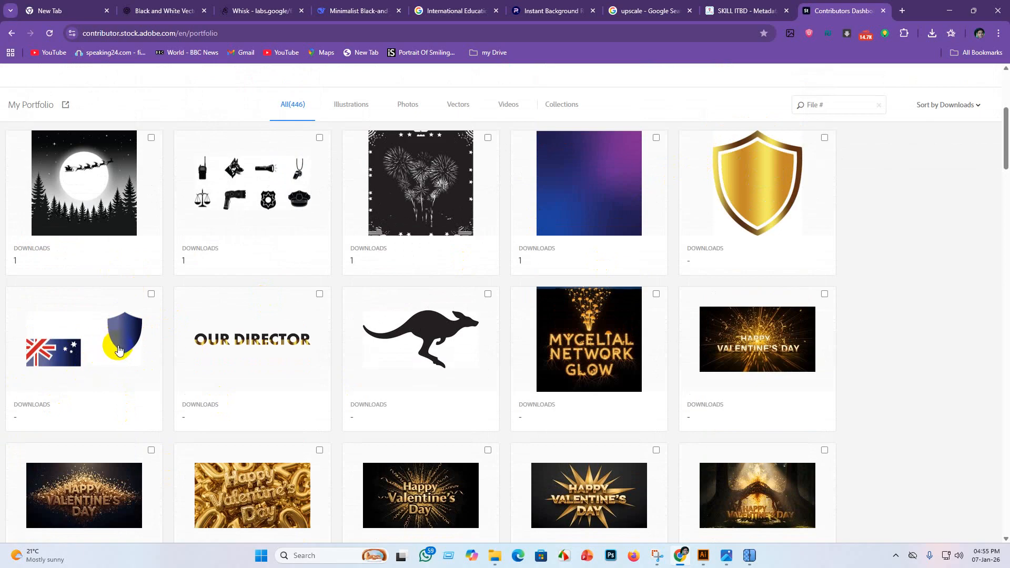
pyautogui.scroll(1, 102, 334)
pyautogui.scroll(-3, 106, 263)
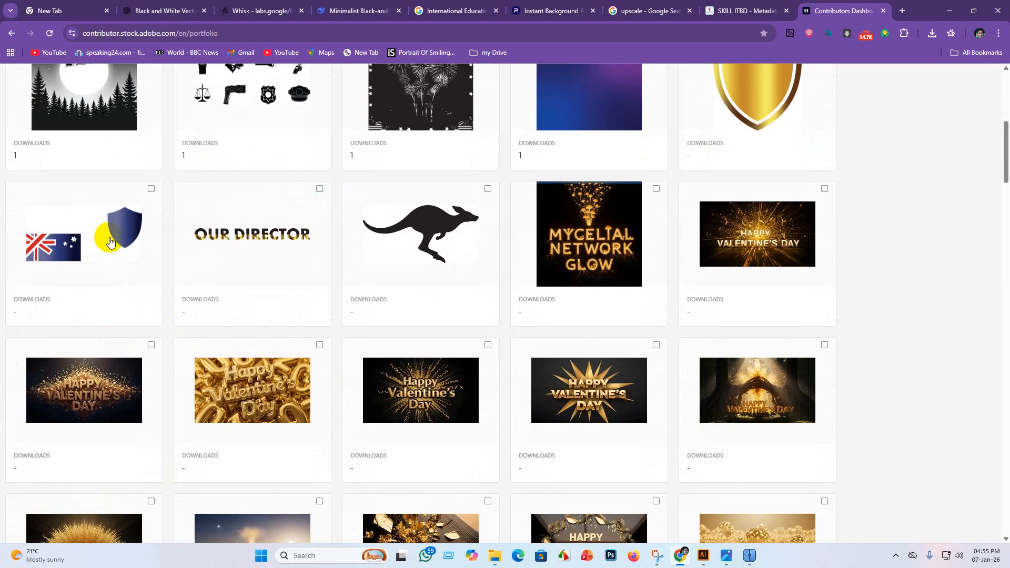
# Step: Examine the first rows of the portfolio, comparing downloads of the gold shield, flag-and-shield and other artwork
pyautogui.scroll(2, 119, 270)
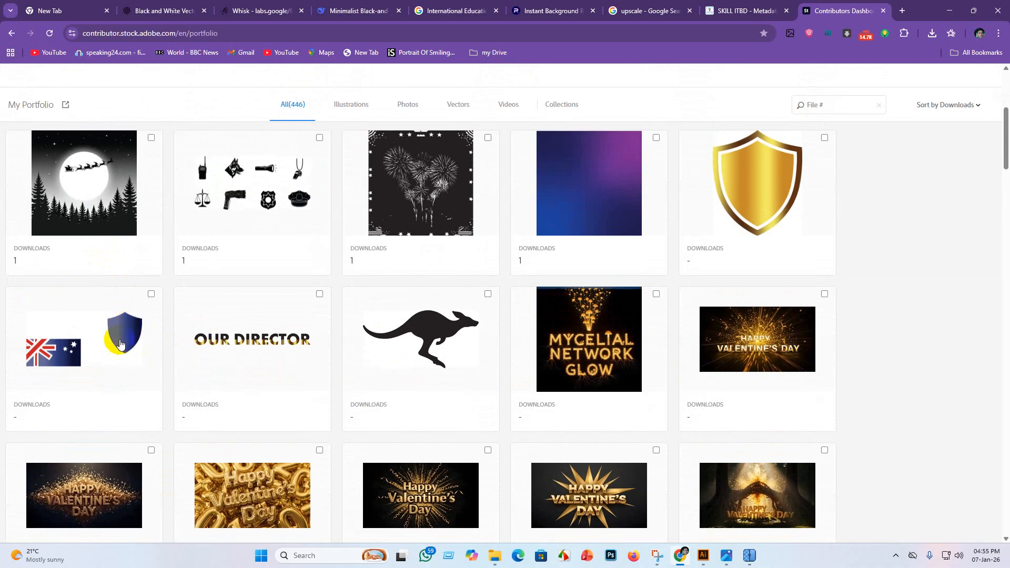
pyautogui.scroll(-3, 115, 342)
pyautogui.scroll(2, 126, 231)
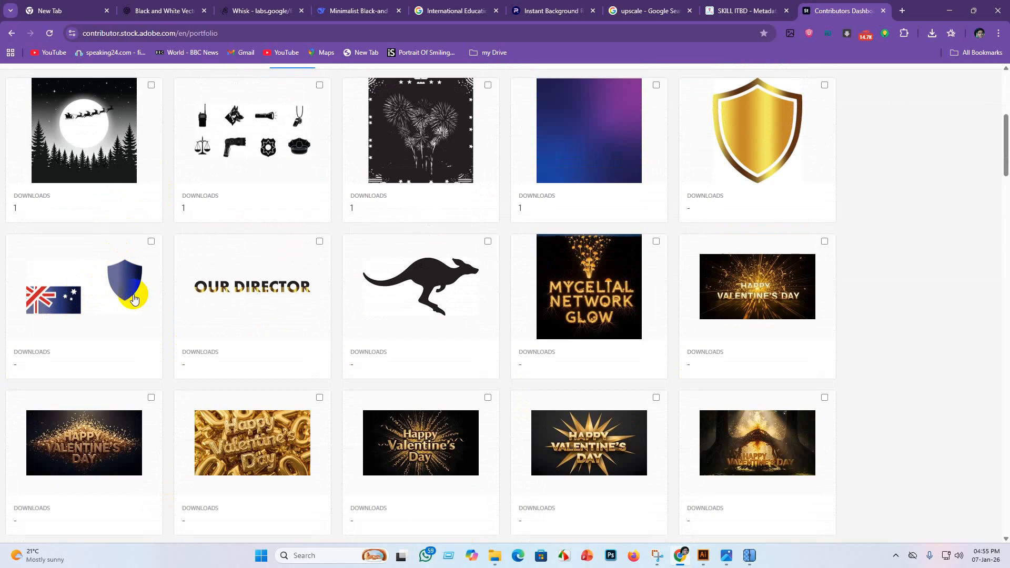
pyautogui.scroll(1, 131, 302)
pyautogui.scroll(-2, 111, 350)
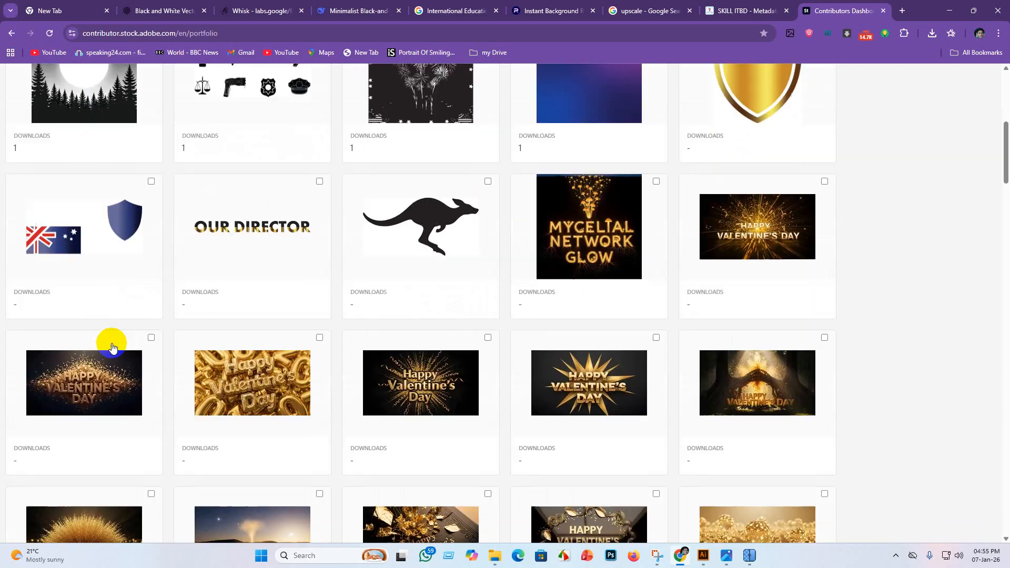
pyautogui.scroll(-1, 105, 315)
pyautogui.scroll(2, 113, 259)
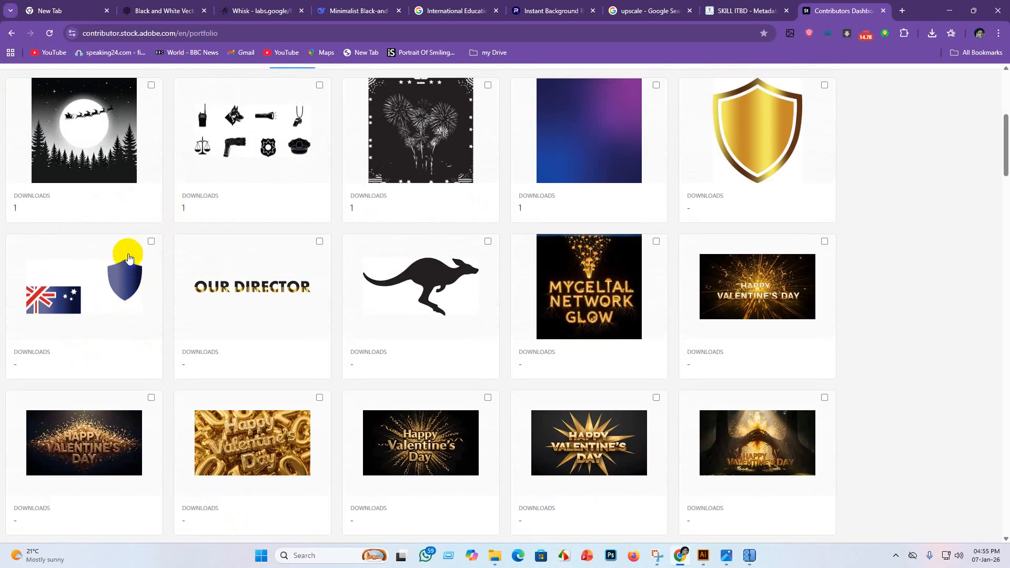
pyautogui.scroll(2, 114, 315)
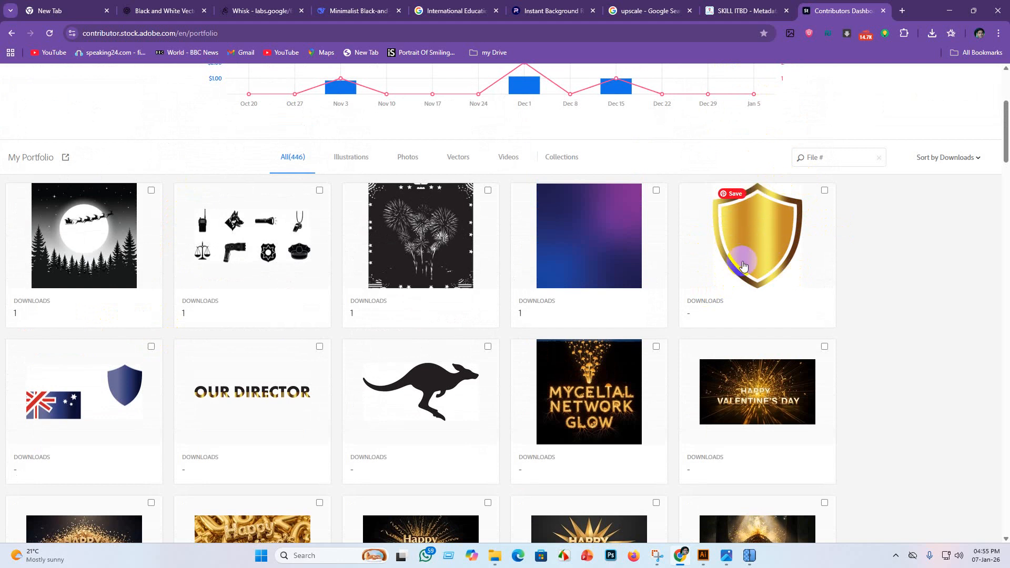
pyautogui.click(722, 391)
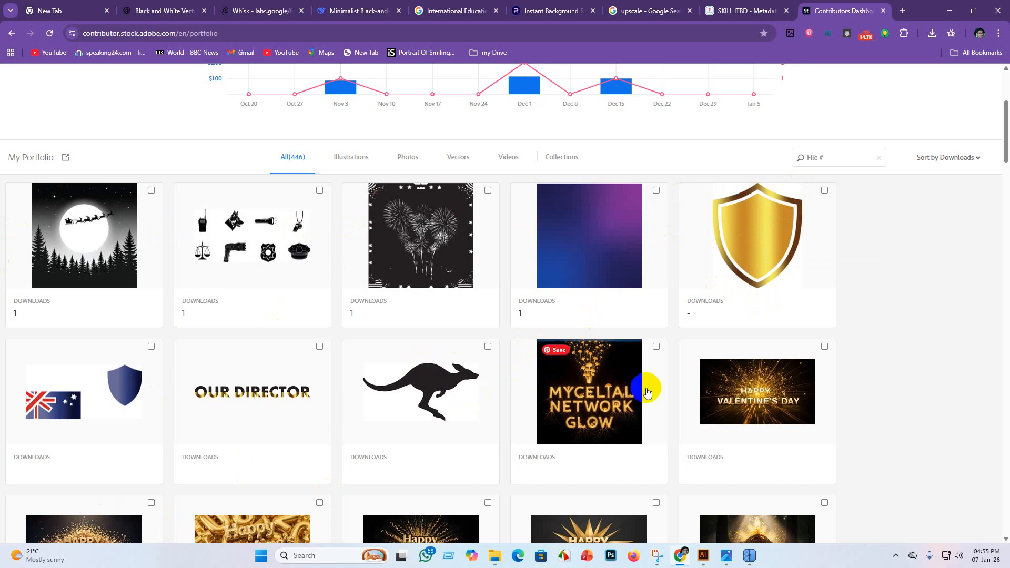
# Step: Review the Valentine's Day and 2026 New Year images in the portfolio, then the 12-week earnings trend
pyautogui.scroll(-3, 750, 440)
pyautogui.scroll(-4, 683, 389)
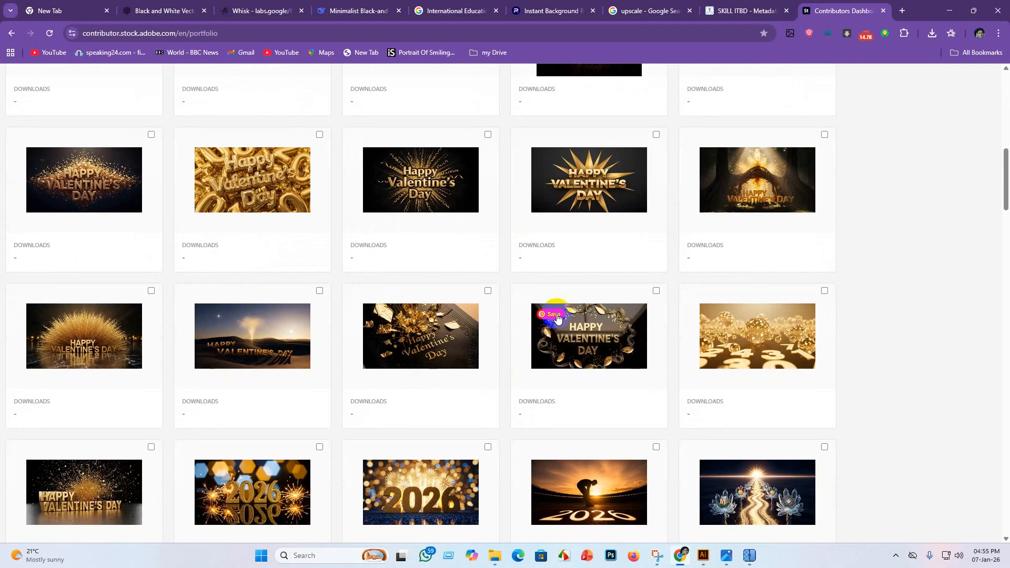
pyautogui.scroll(6, 547, 315)
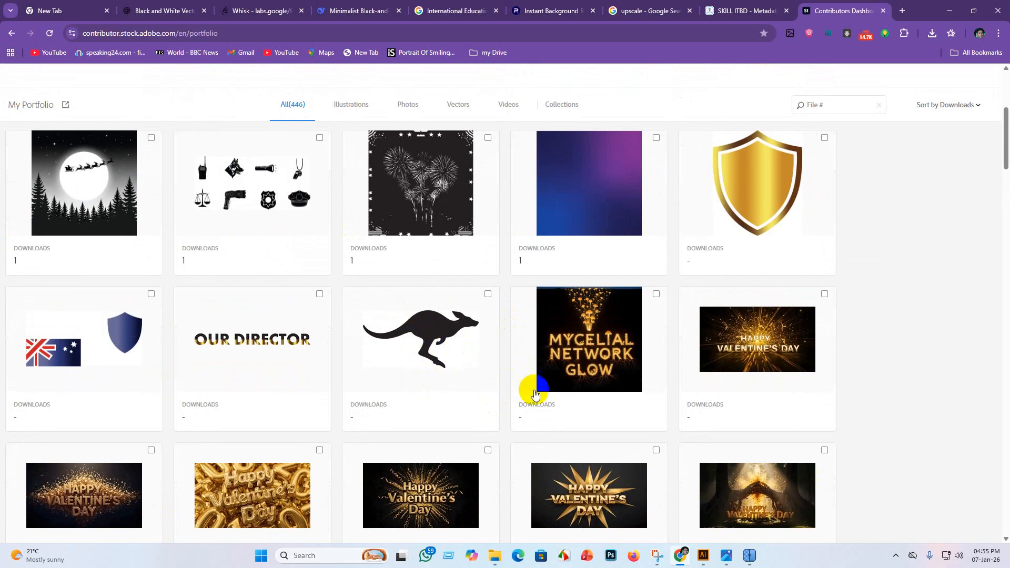
pyautogui.scroll(1, 576, 402)
pyautogui.scroll(2, 577, 401)
pyautogui.scroll(-3, 584, 410)
pyautogui.scroll(3, 604, 293)
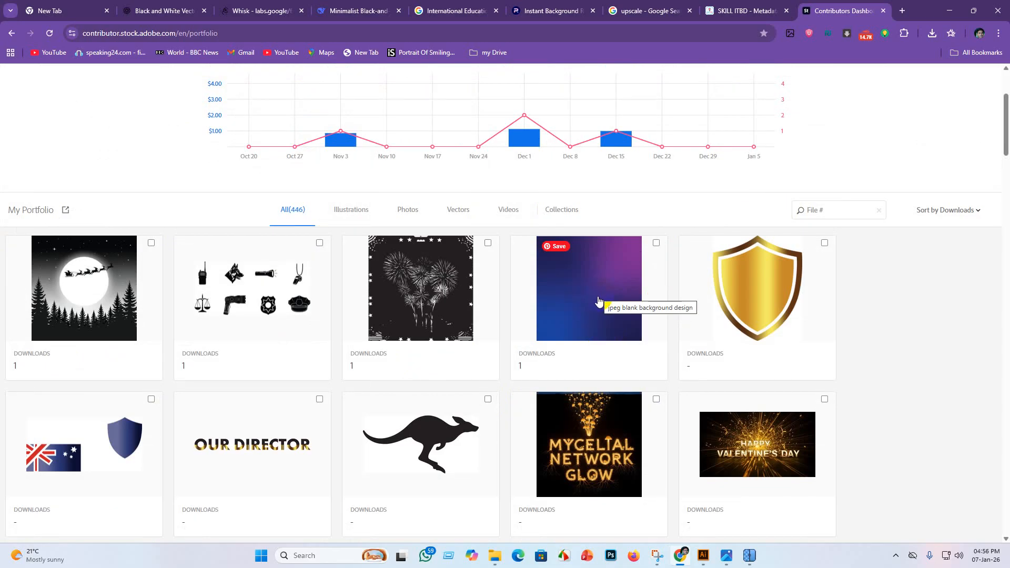
pyautogui.scroll(-10, 598, 315)
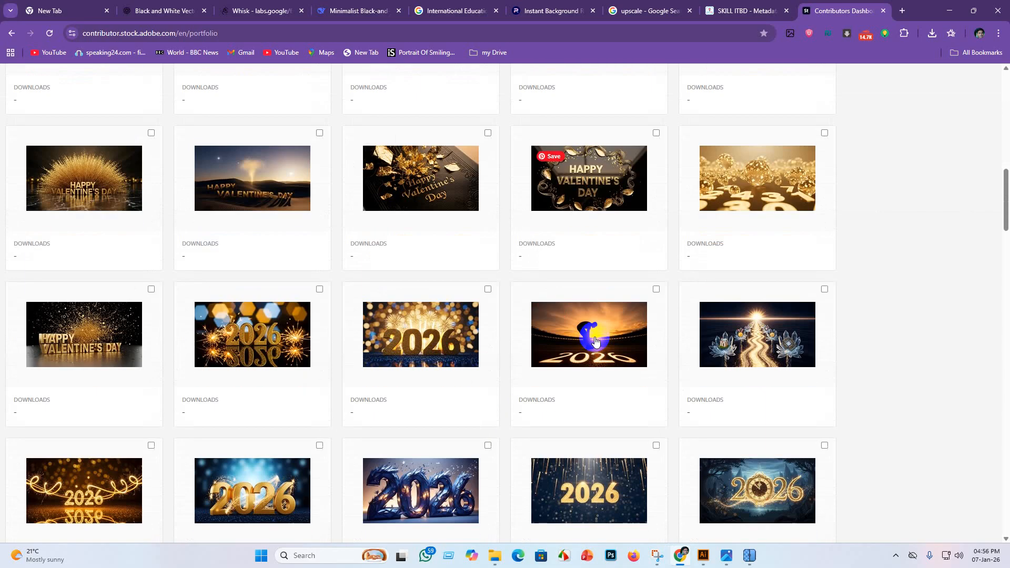
pyautogui.scroll(-3, 594, 342)
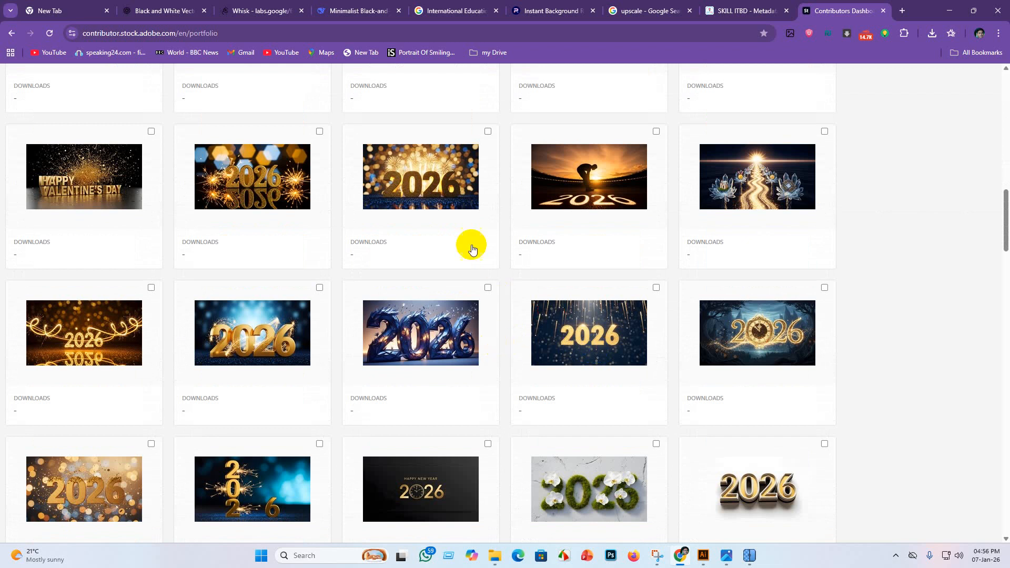
pyautogui.click(610, 191)
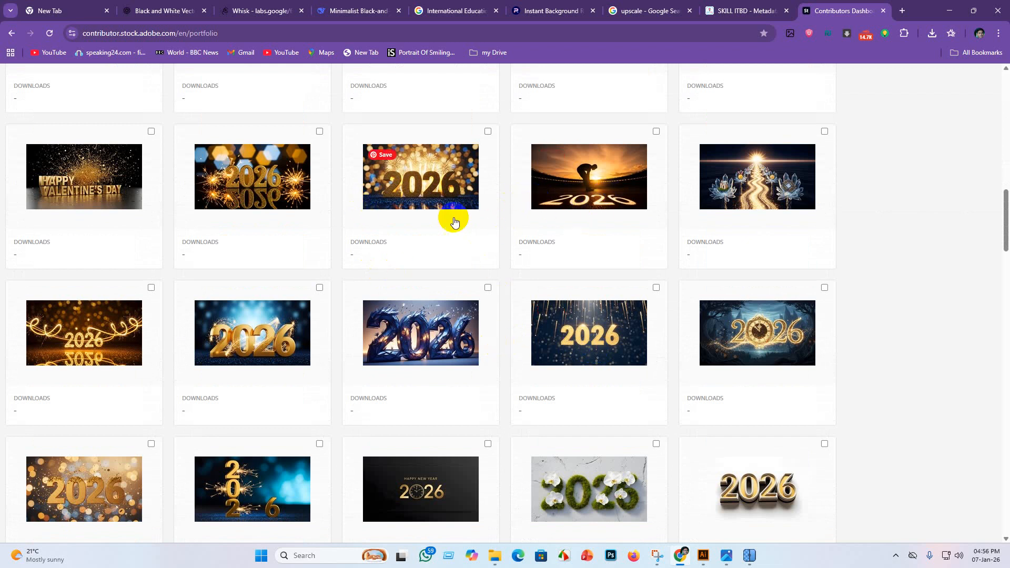
pyautogui.scroll(2, 401, 284)
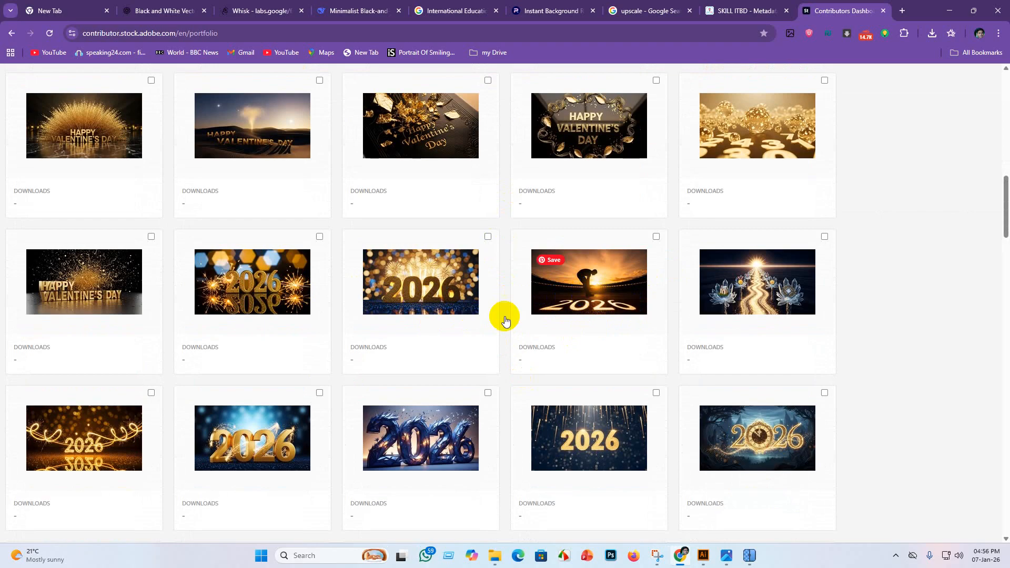
pyautogui.scroll(-10, 658, 304)
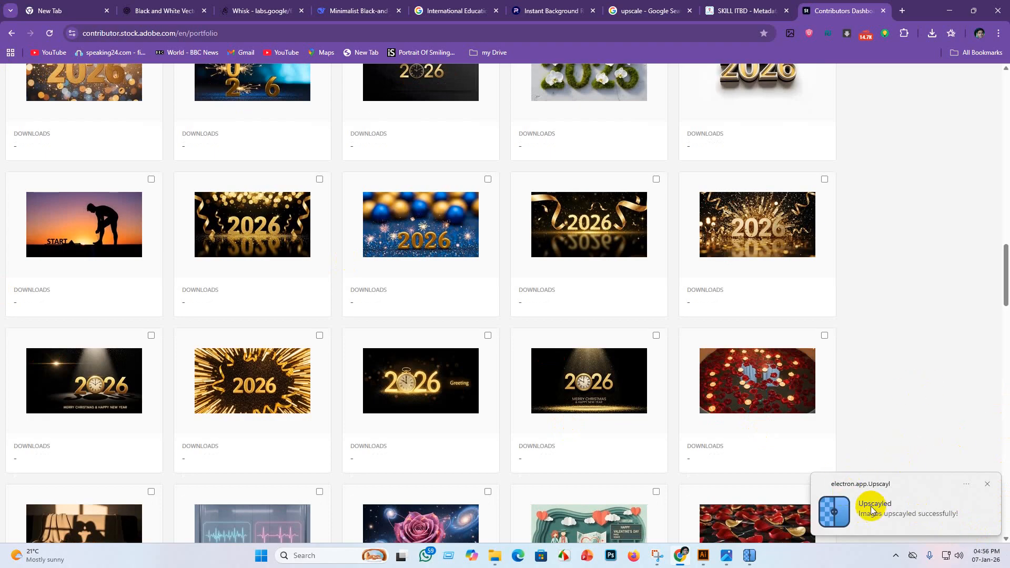
pyautogui.scroll(1, 638, 338)
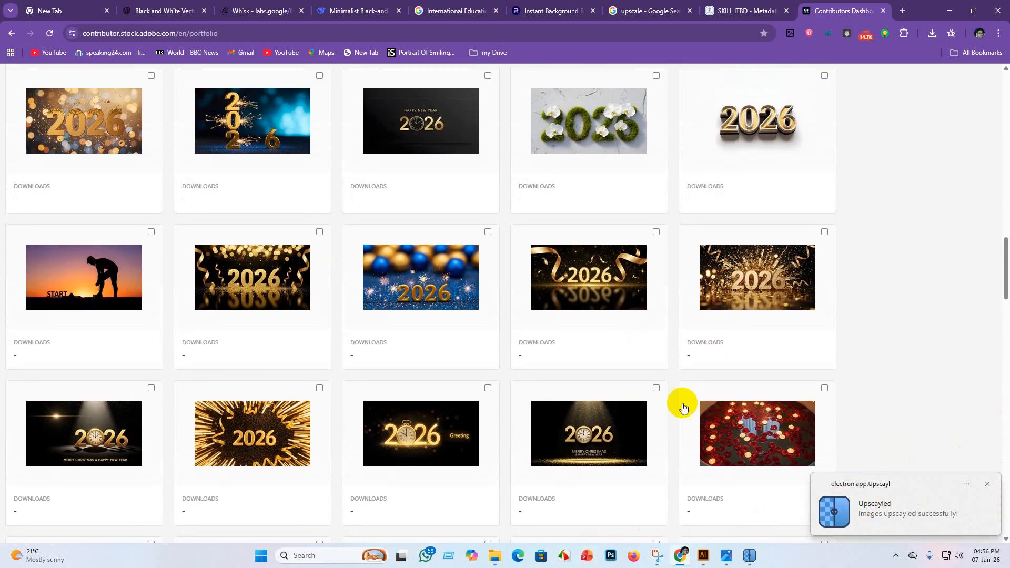
pyautogui.scroll(20, 682, 407)
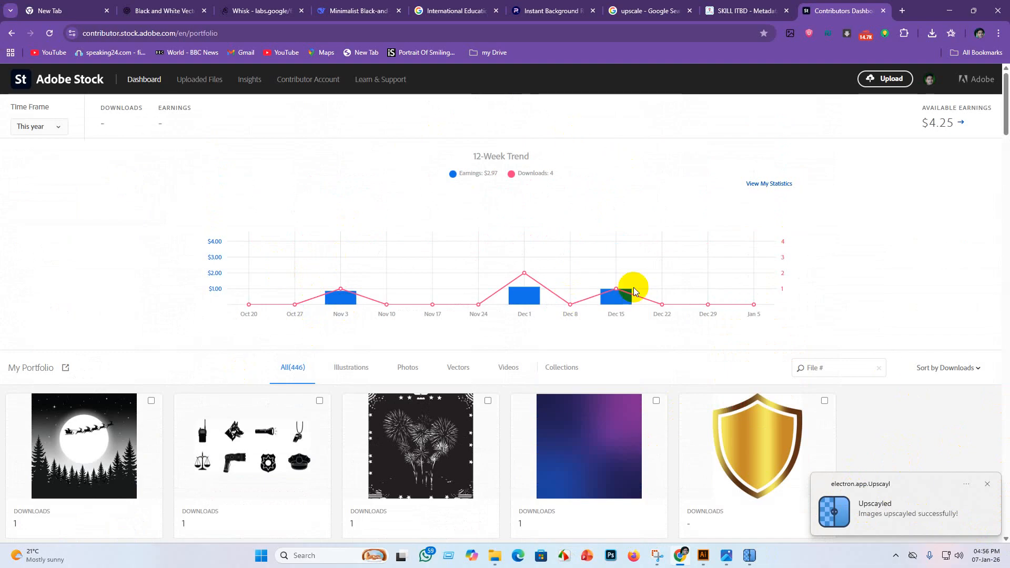
pyautogui.scroll(-1, 355, 320)
pyautogui.scroll(1, 455, 247)
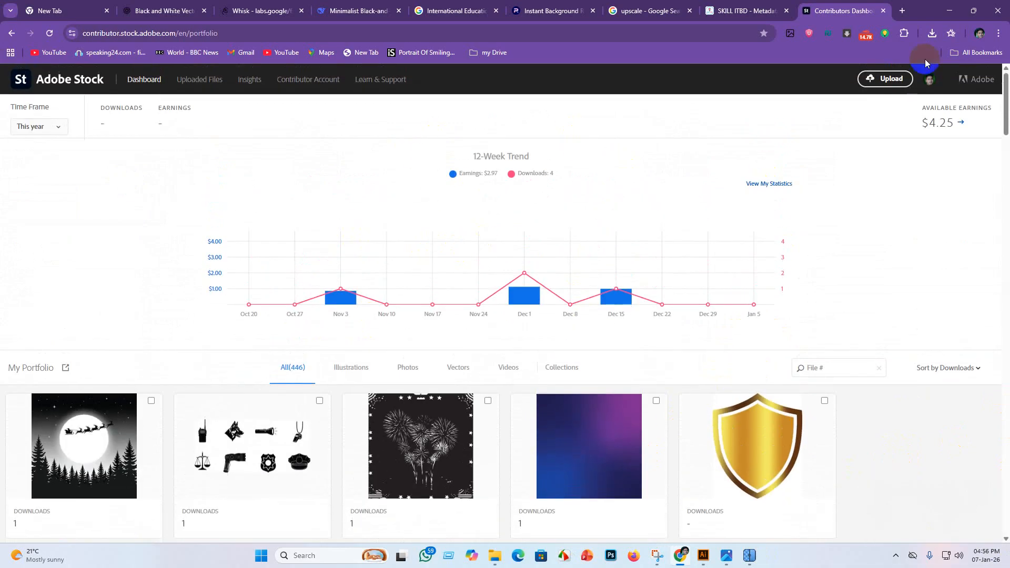
# Step: Upload the four upscaled International Education Day PNGs from the upscayl_png_upscayl-standard-4x_4x folder inside "reove background" to Adobe Stock
pyautogui.click(882, 77)
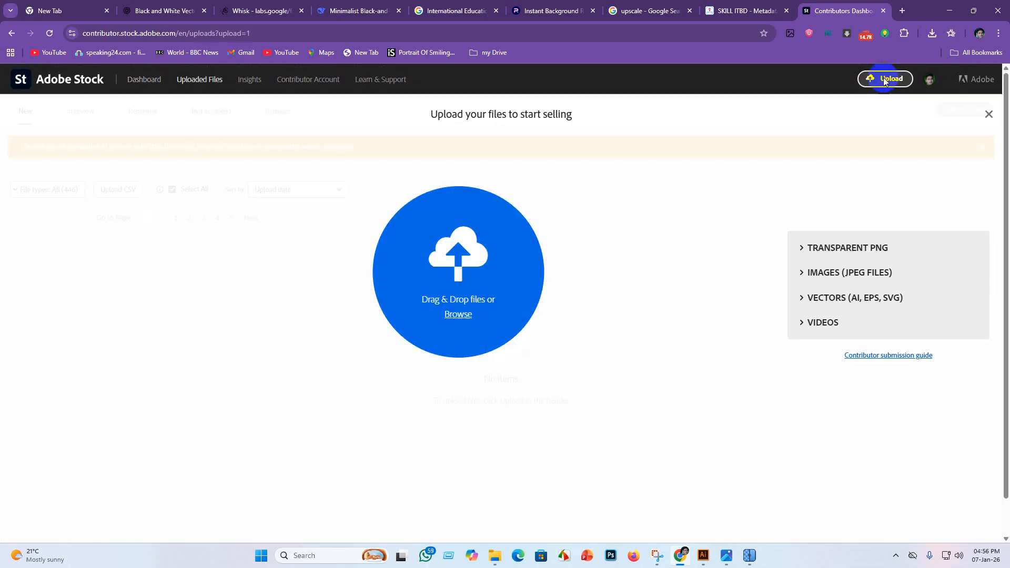
pyautogui.click(465, 315)
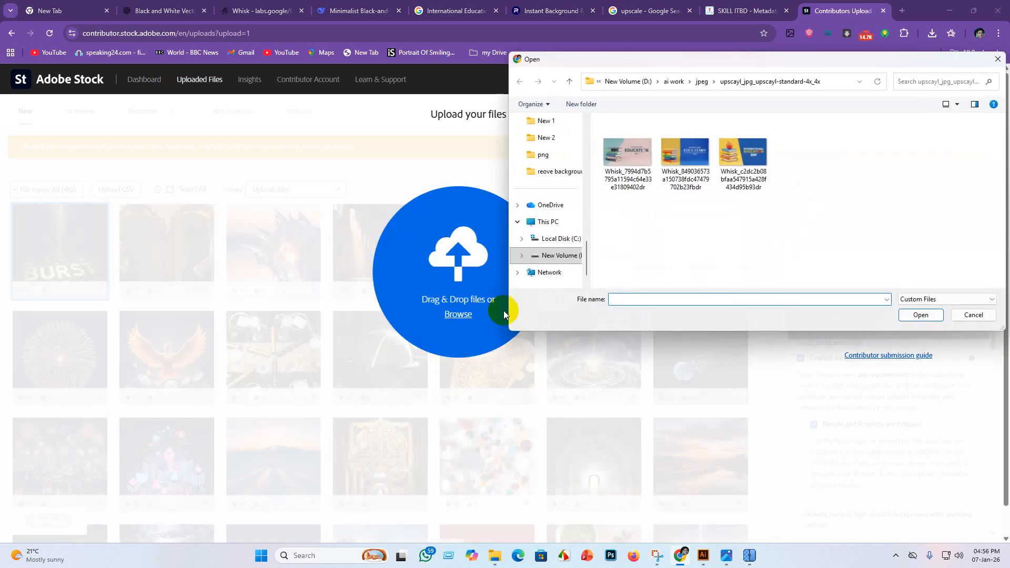
pyautogui.click(542, 154)
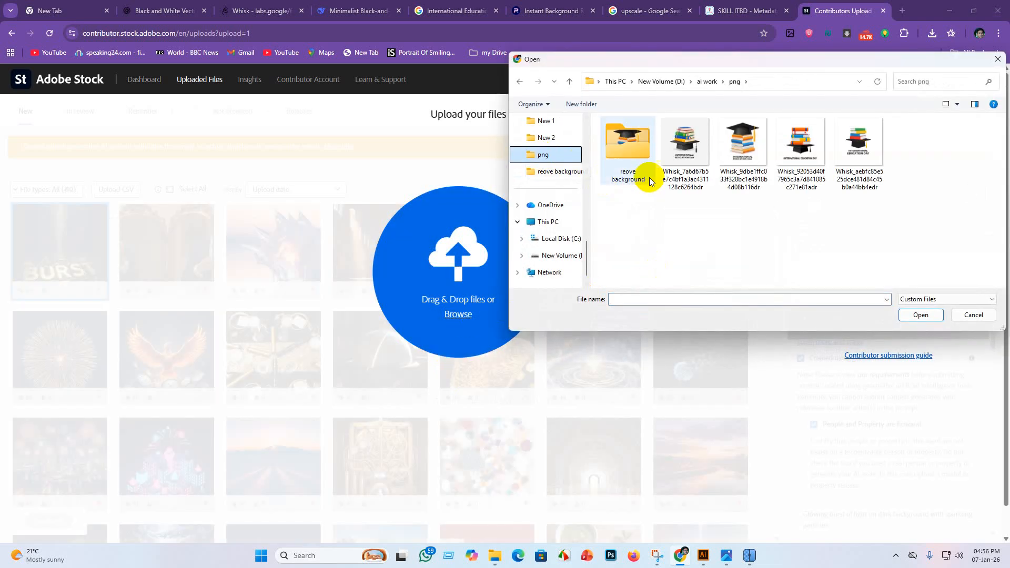
pyautogui.doubleClick(625, 139)
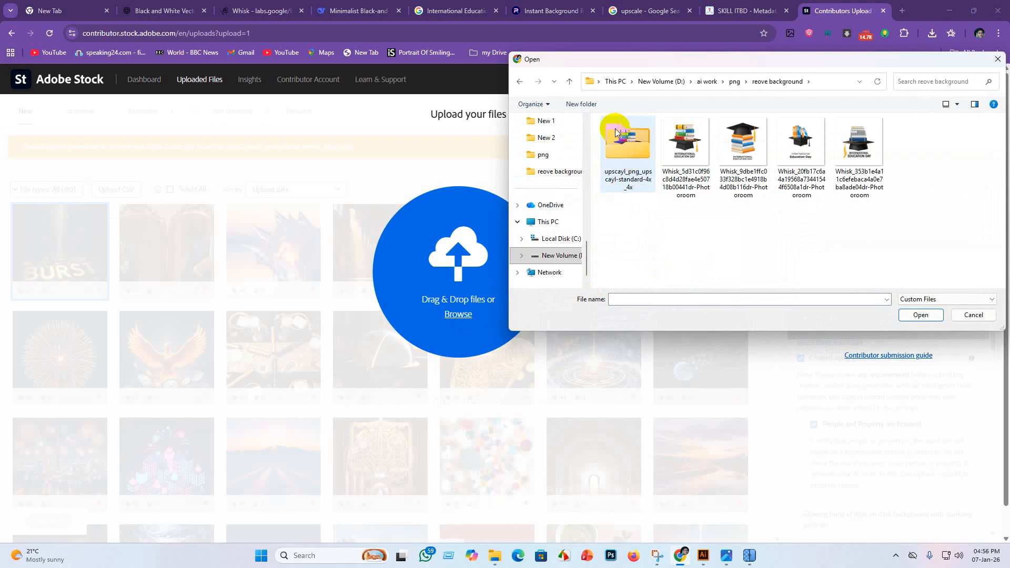
pyautogui.doubleClick(615, 131)
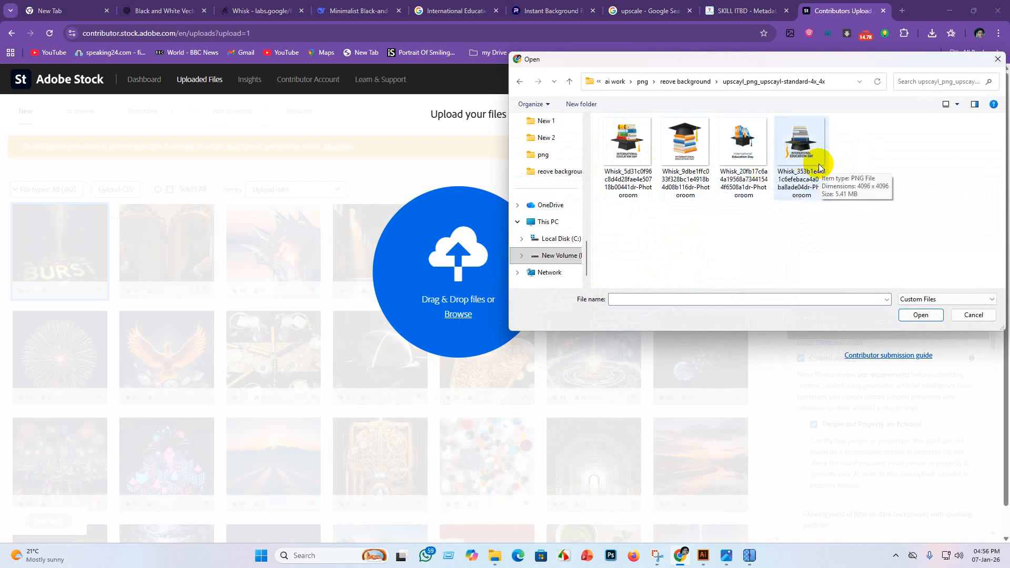
pyautogui.moveTo(857, 215); pyautogui.dragTo(615, 181)
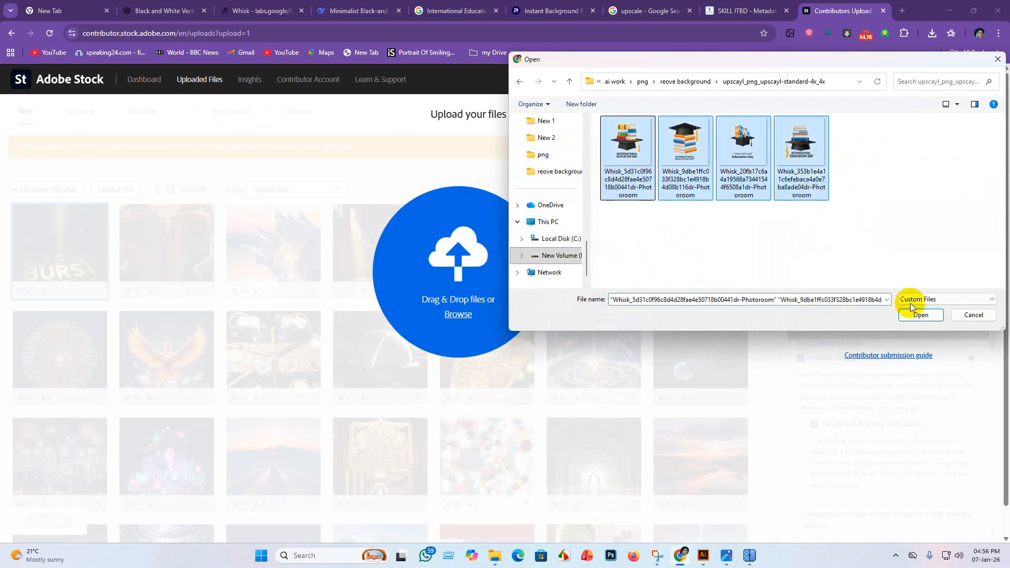
pyautogui.click(920, 314)
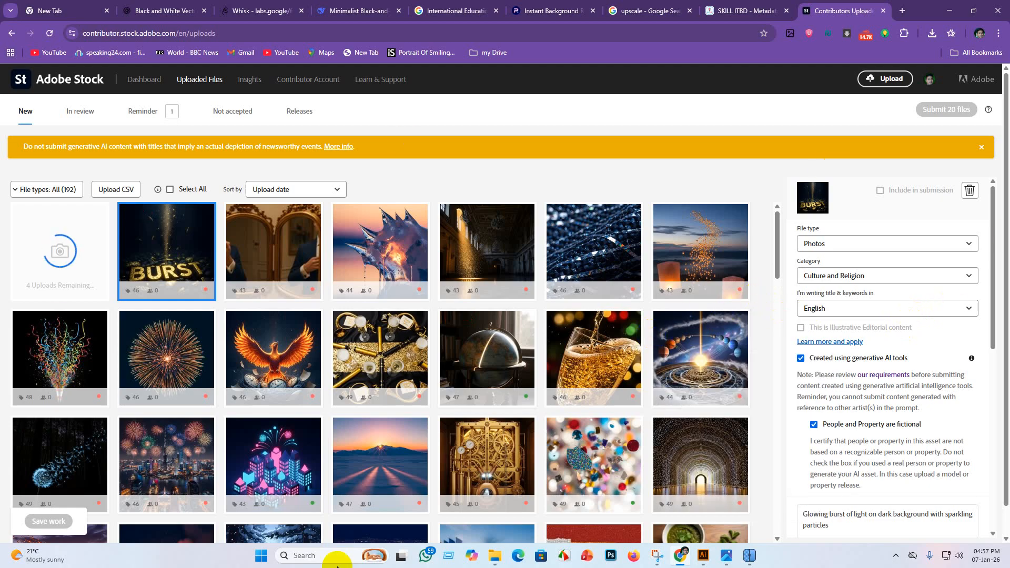
pyautogui.moveTo(443, 459)
pyautogui.moveTo(372, 384)
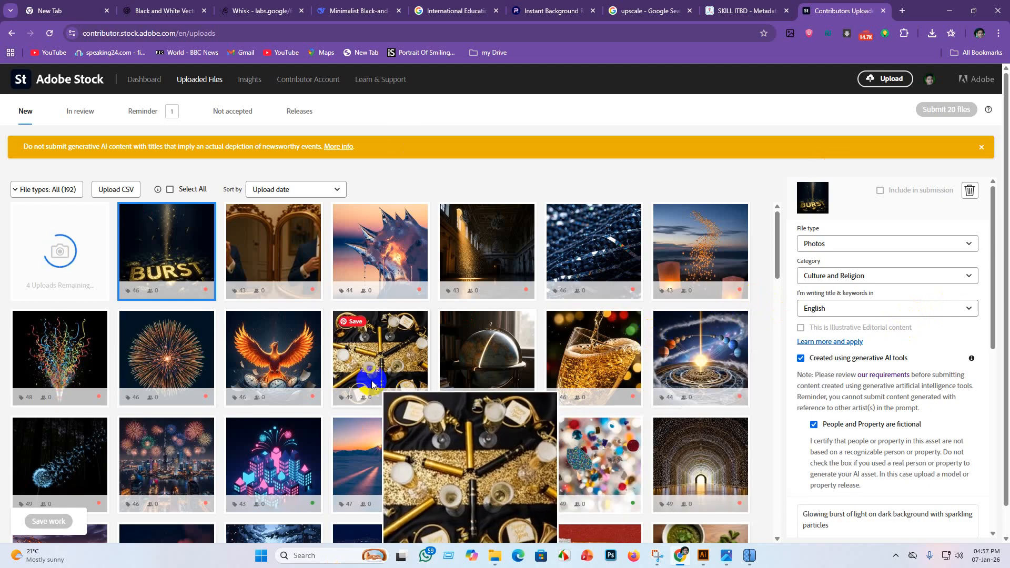
pyautogui.scroll(-3, 369, 410)
pyautogui.scroll(3, 367, 414)
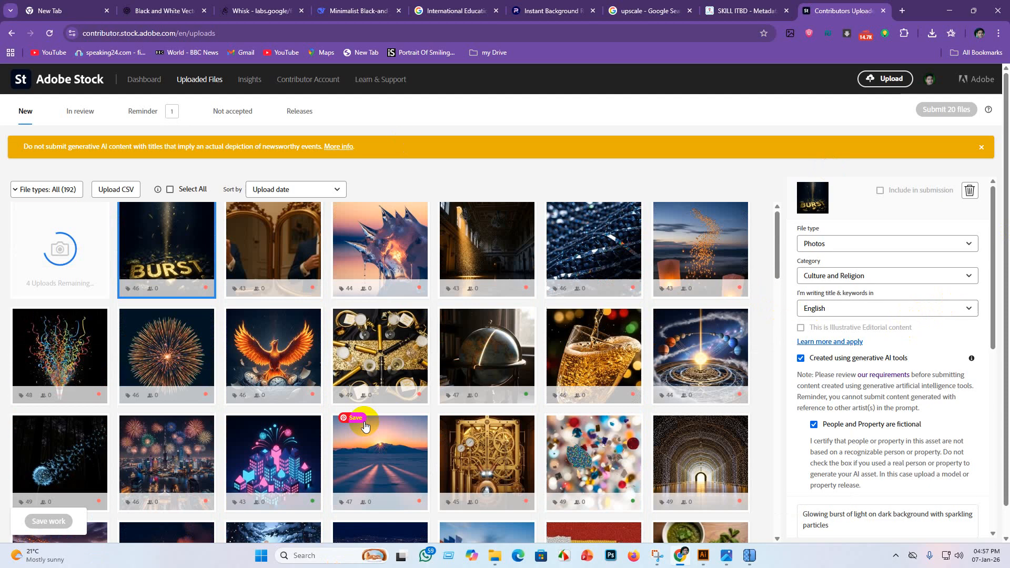
pyautogui.scroll(-2, 463, 342)
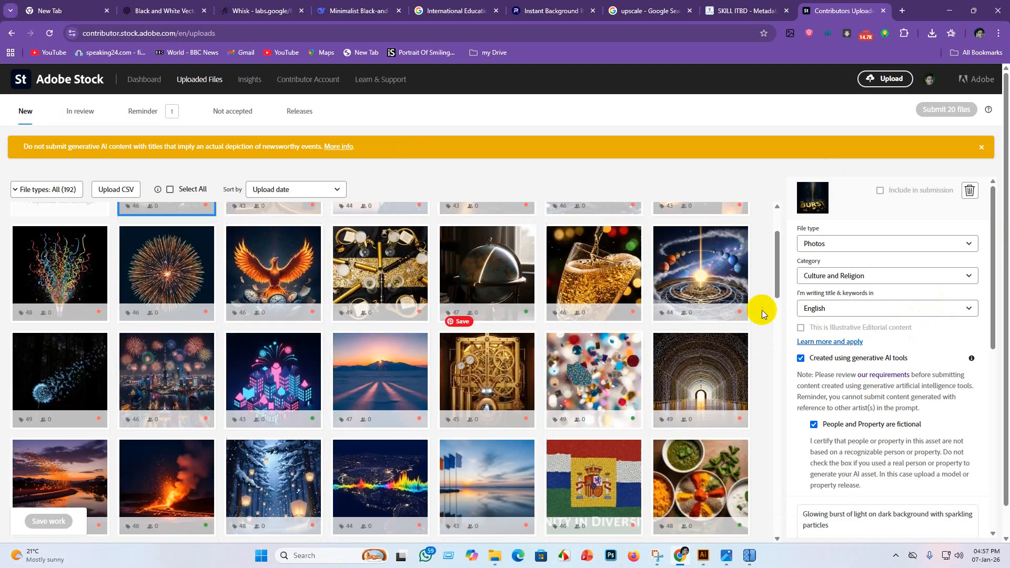
pyautogui.scroll(2, 761, 311)
# Step: Select the four newly uploaded International Education Day images and mark them as created using generative AI tools with fictional people and property
pyautogui.click(193, 245)
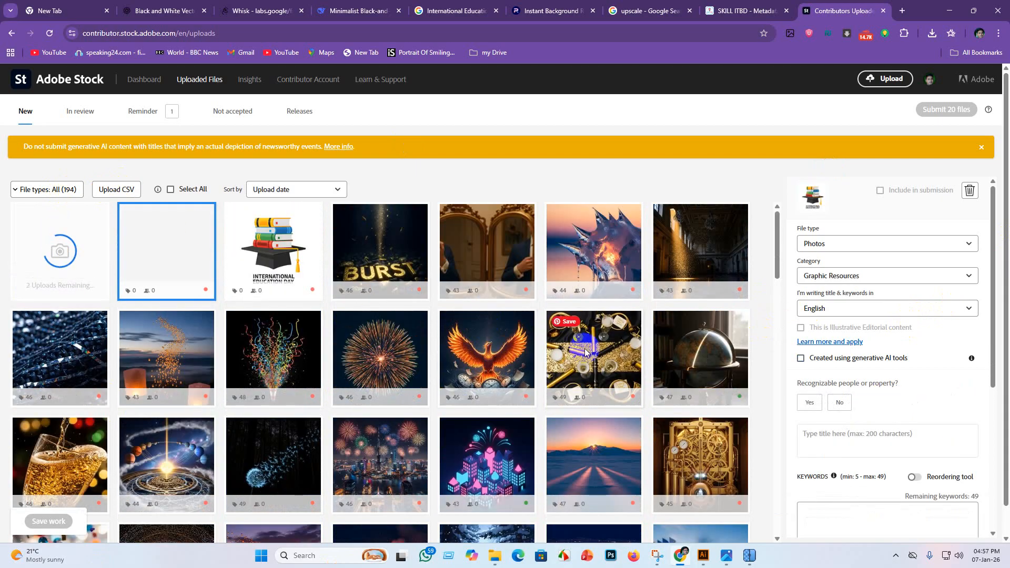
pyautogui.moveTo(640, 359)
pyautogui.scroll(-6, 640, 359)
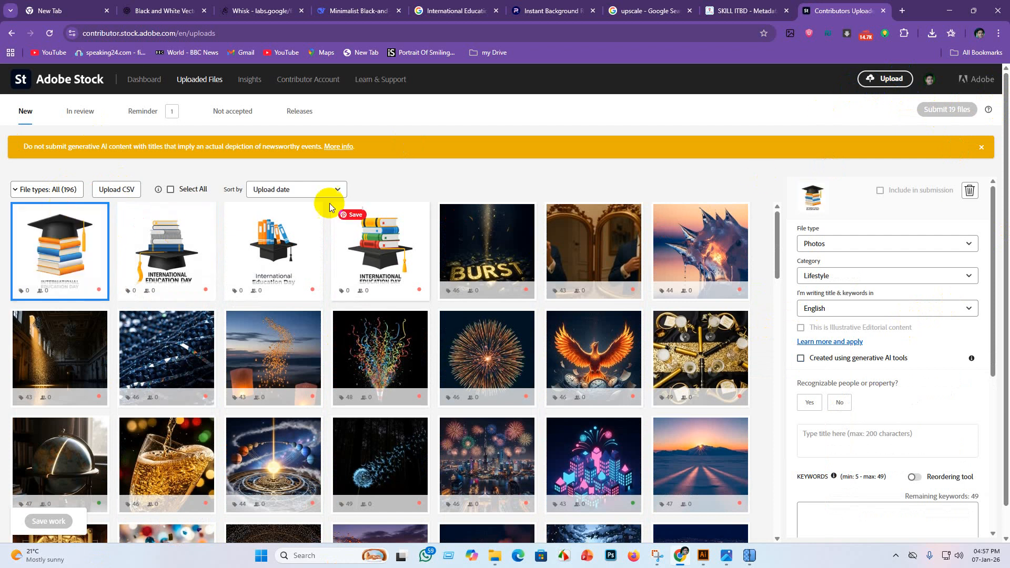
pyautogui.keyDown('shift'); pyautogui.click(393, 260); pyautogui.keyUp('shift')
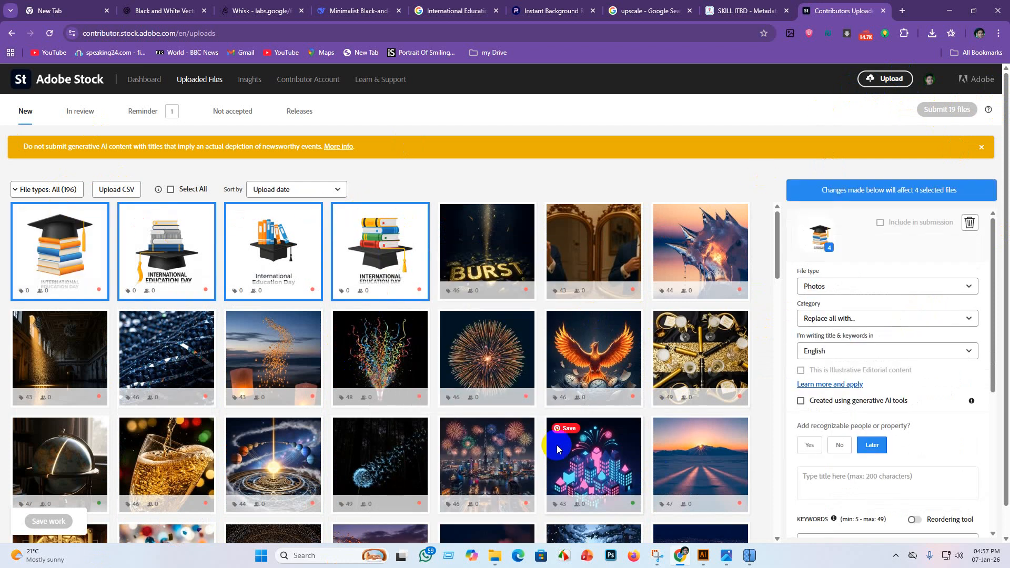
pyautogui.scroll(-5, 526, 400)
pyautogui.scroll(5, 526, 401)
pyautogui.moveTo(376, 271)
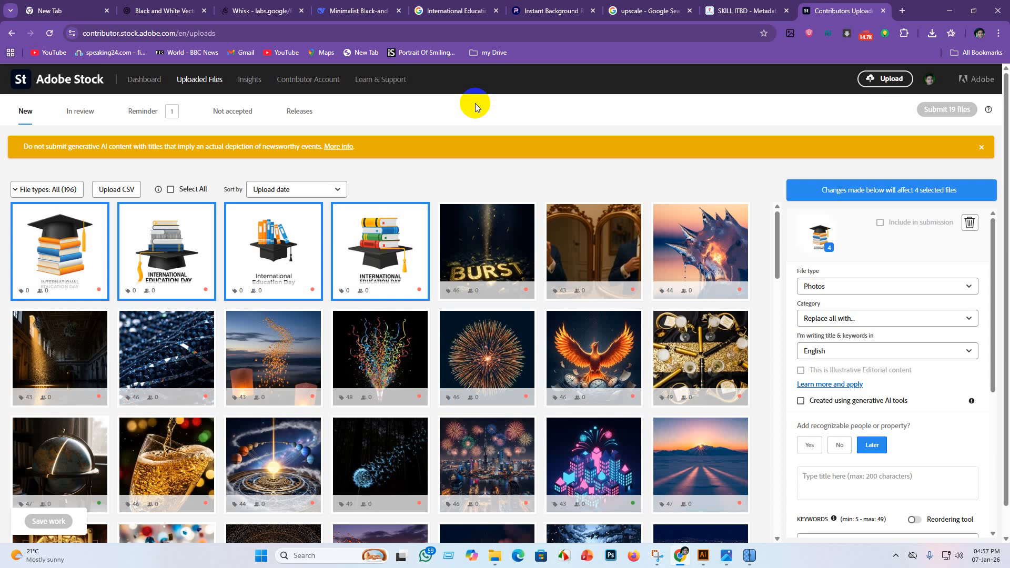
pyautogui.click(800, 402)
pyautogui.scroll(-1, 810, 410)
pyautogui.click(813, 415)
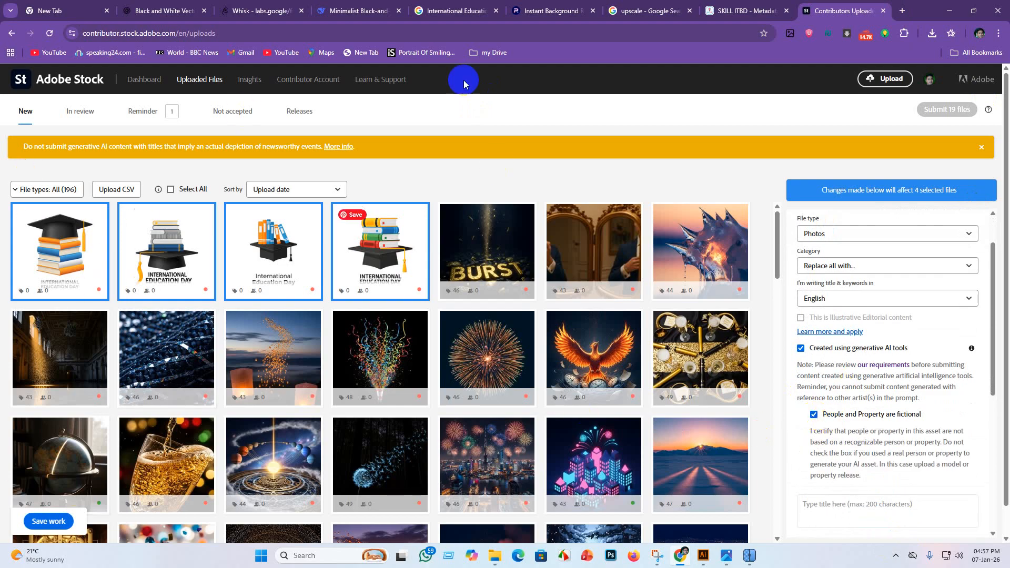
# Step: Load the four upscaled International Education Day PNGs into SKILL ITBD and process them all for AdobeStock metadata
pyautogui.click(724, 9)
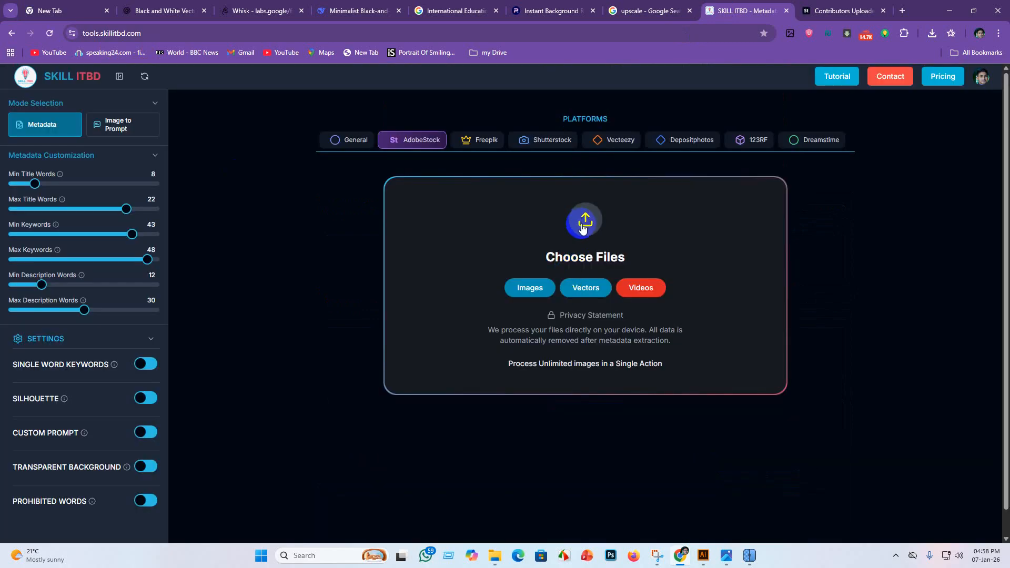
pyautogui.click(584, 223)
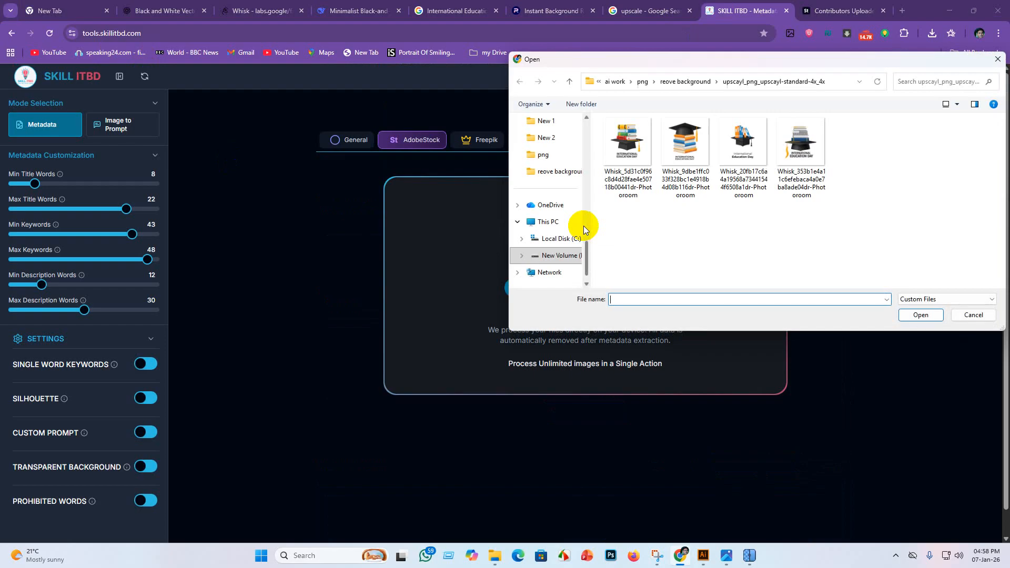
pyautogui.moveTo(816, 228); pyautogui.dragTo(616, 148)
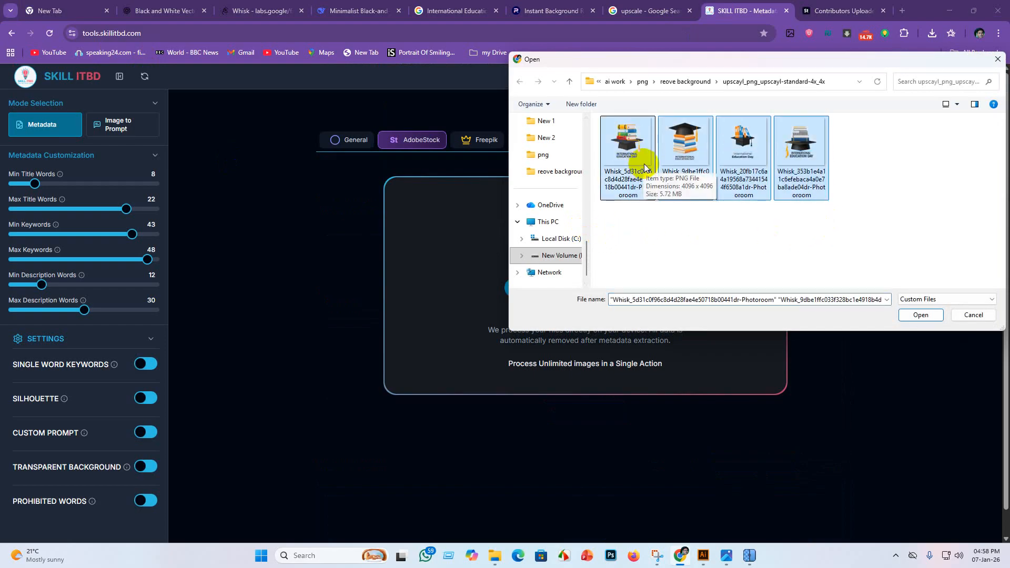
pyautogui.click(915, 314)
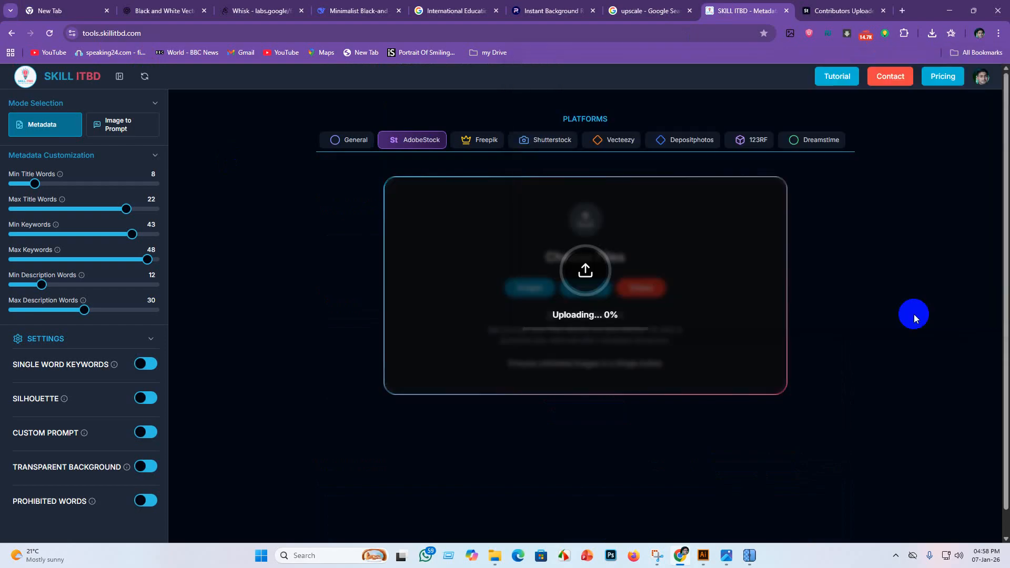
pyautogui.scroll(-2, 736, 299)
pyautogui.click(559, 300)
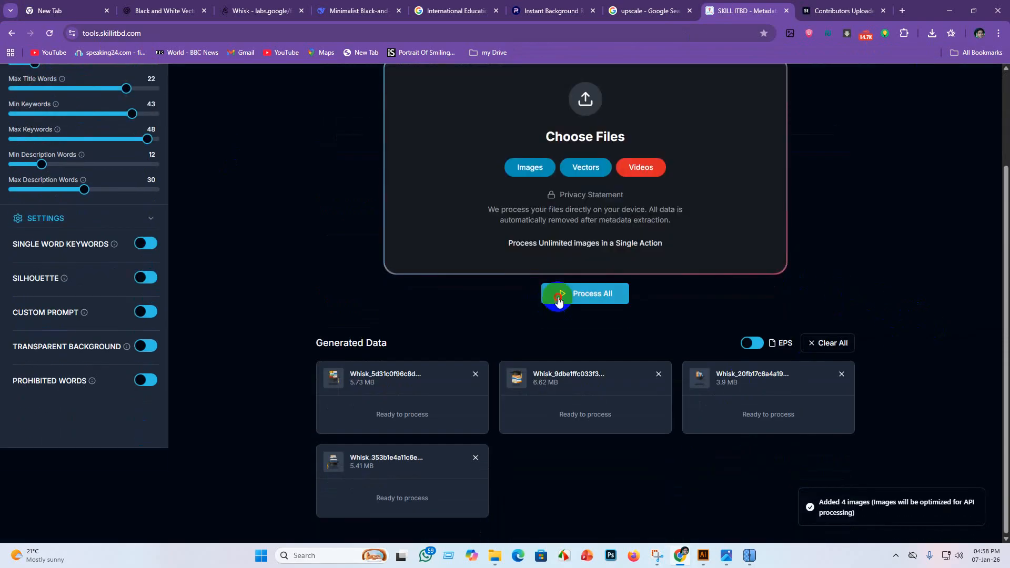
pyautogui.scroll(2, 684, 316)
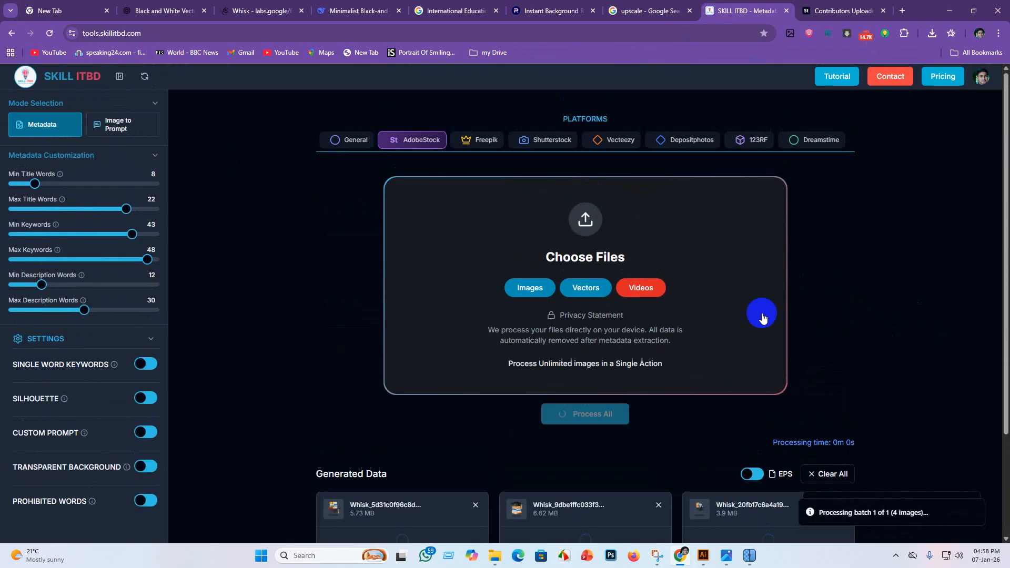
# Step: Save the generative AI declarations on Adobe Stock and reselect the four new International Education Day images
pyautogui.click(842, 15)
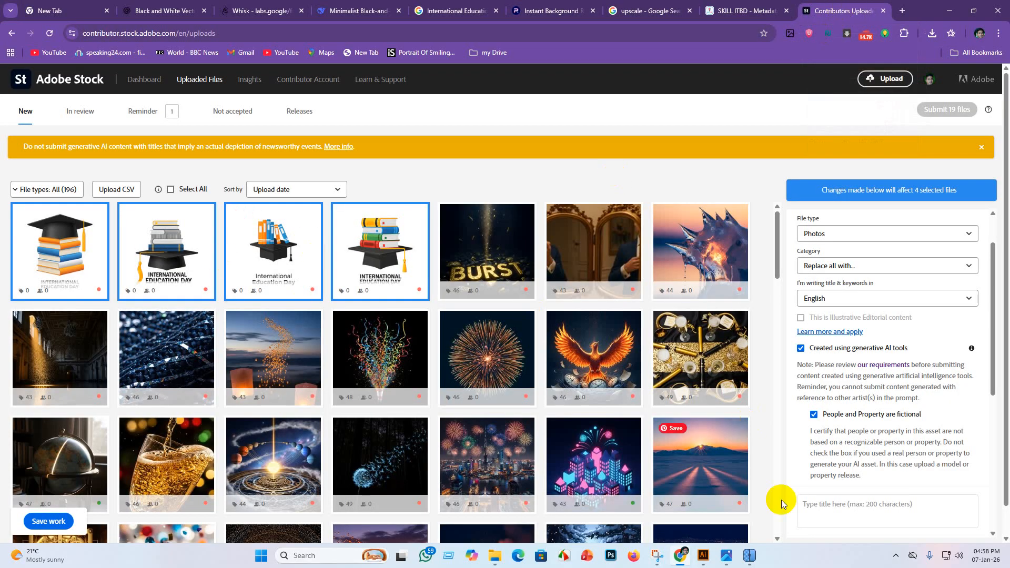
pyautogui.click(58, 526)
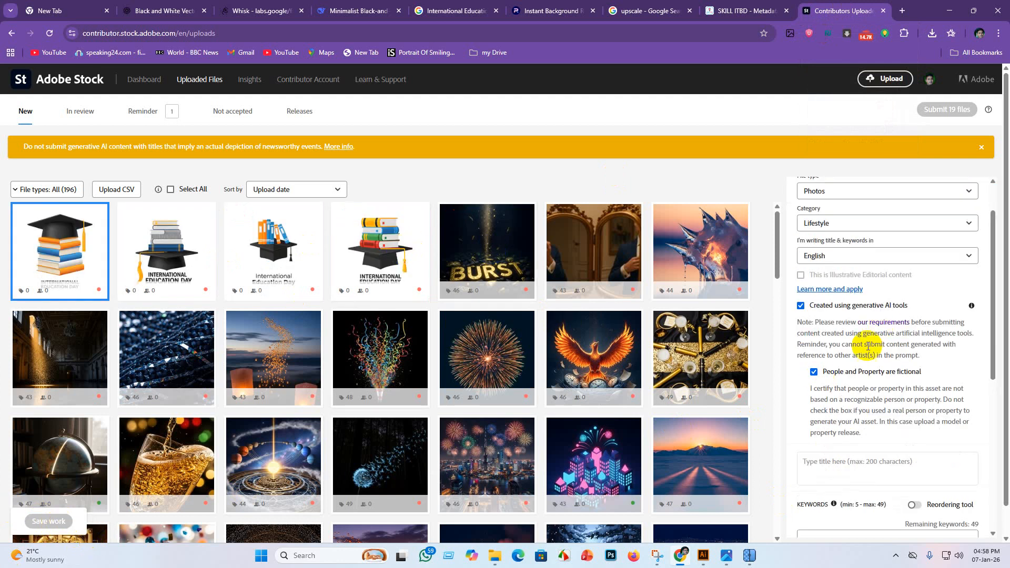
pyautogui.keyDown('shift'); pyautogui.click(380, 263); pyautogui.keyUp('shift')
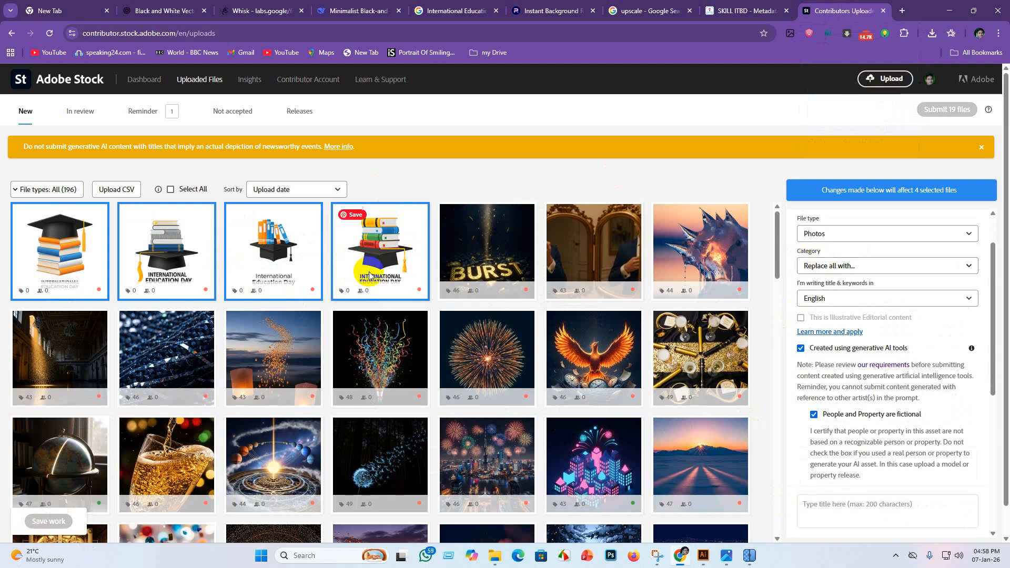
# Step: Download the generated SKILL ITBD metadata for all four PNGs as "AdobeStock-metadata_image-metadata (1)" CSV into the upscayl_png_upscayl-standard-4x_4x folder inside "reove background"
pyautogui.click(743, 10)
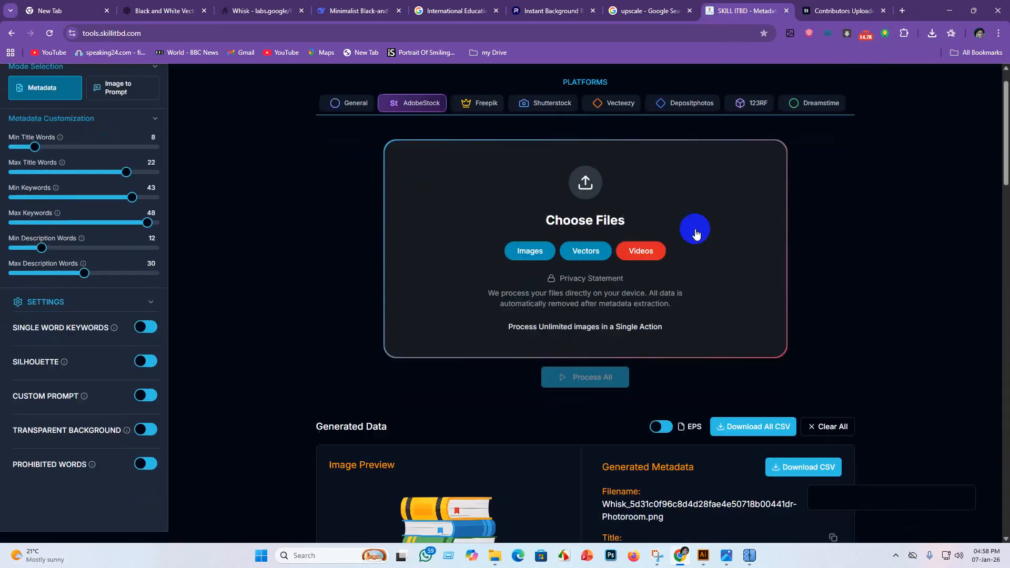
pyautogui.scroll(-10, 724, 389)
pyautogui.scroll(20, 719, 509)
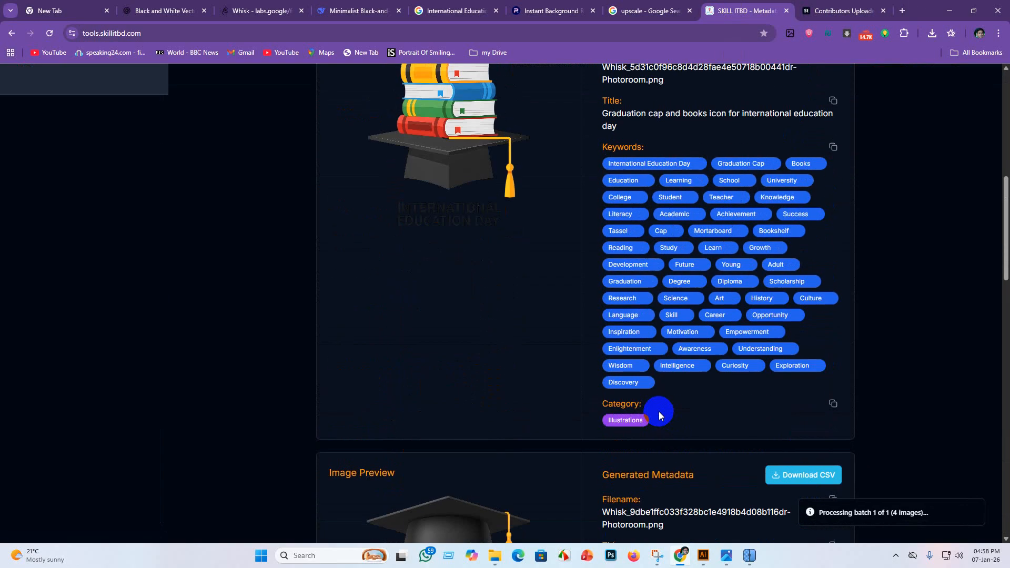
pyautogui.scroll(-20, 633, 478)
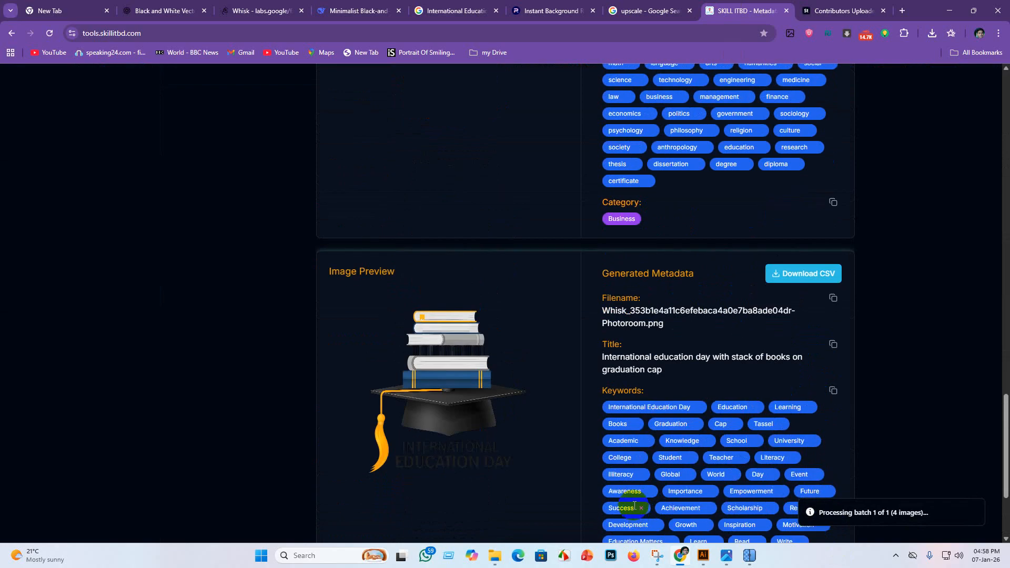
pyautogui.scroll(20, 605, 518)
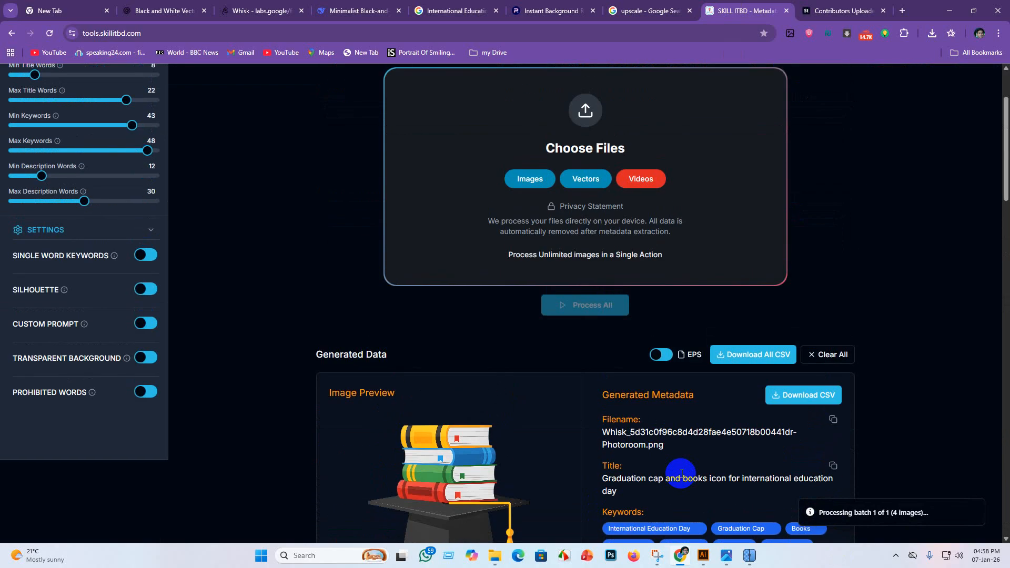
pyautogui.click(752, 358)
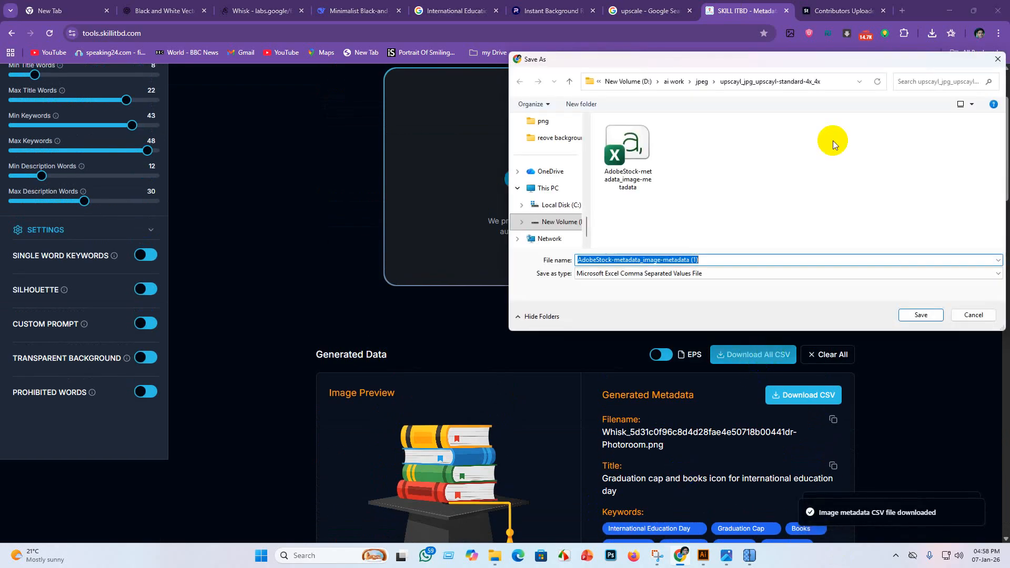
pyautogui.click(673, 82)
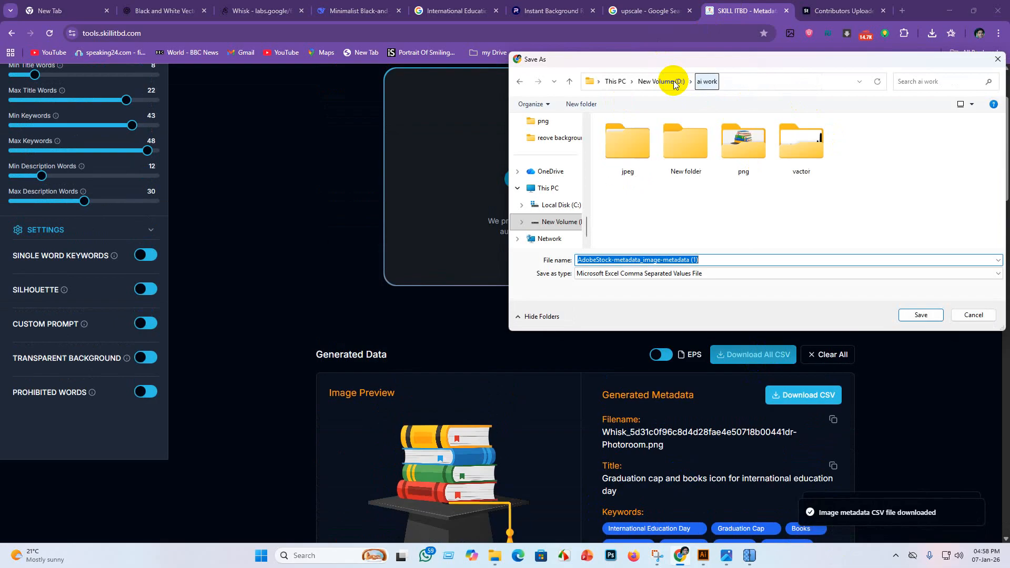
pyautogui.doubleClick(743, 143)
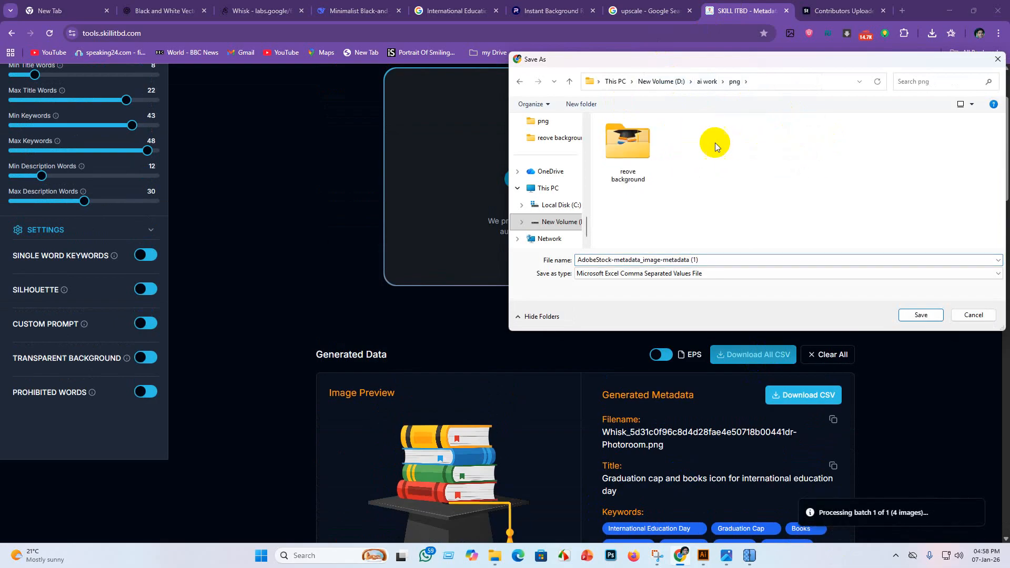
pyautogui.doubleClick(633, 138)
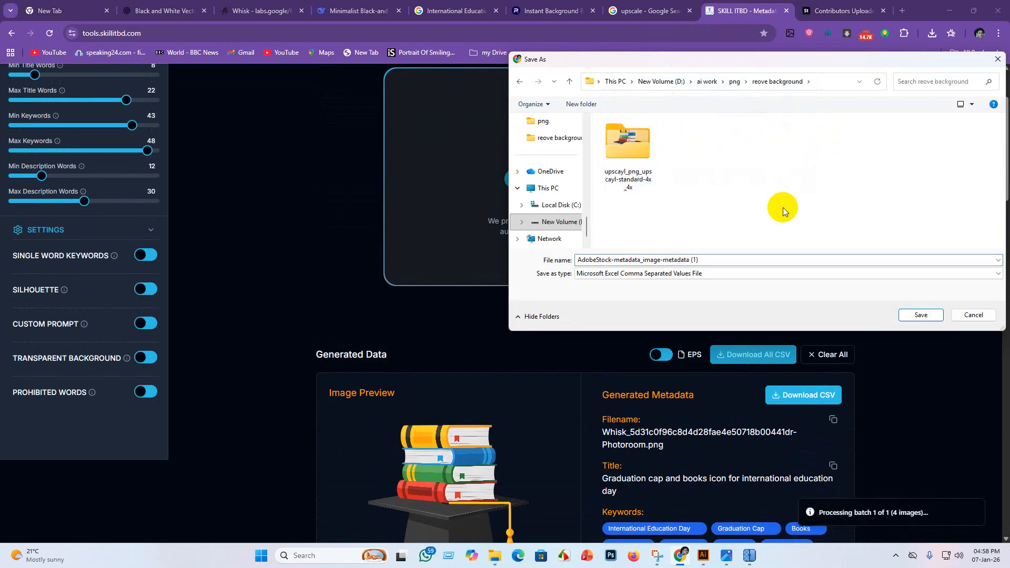
pyautogui.doubleClick(626, 140)
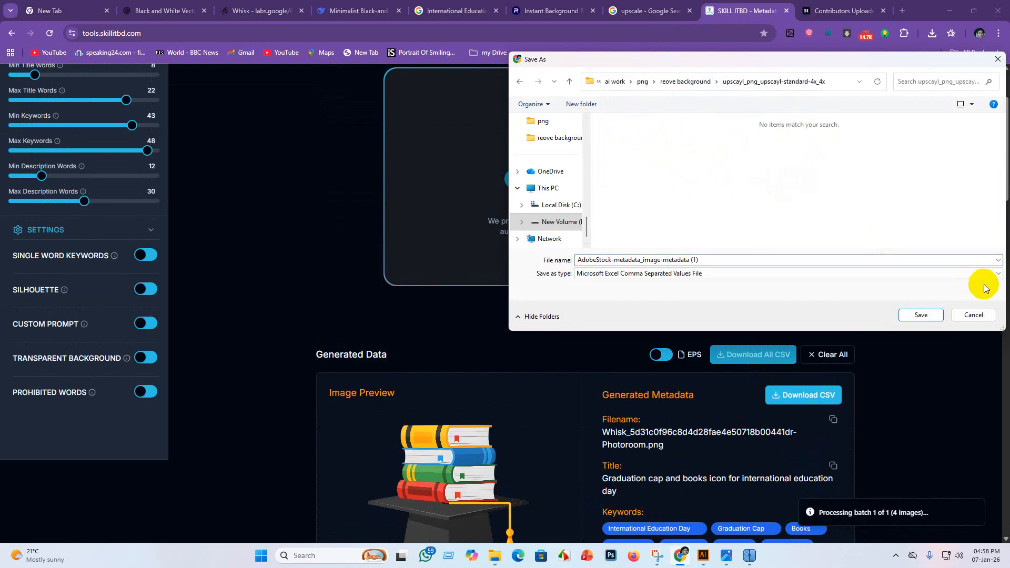
pyautogui.click(920, 314)
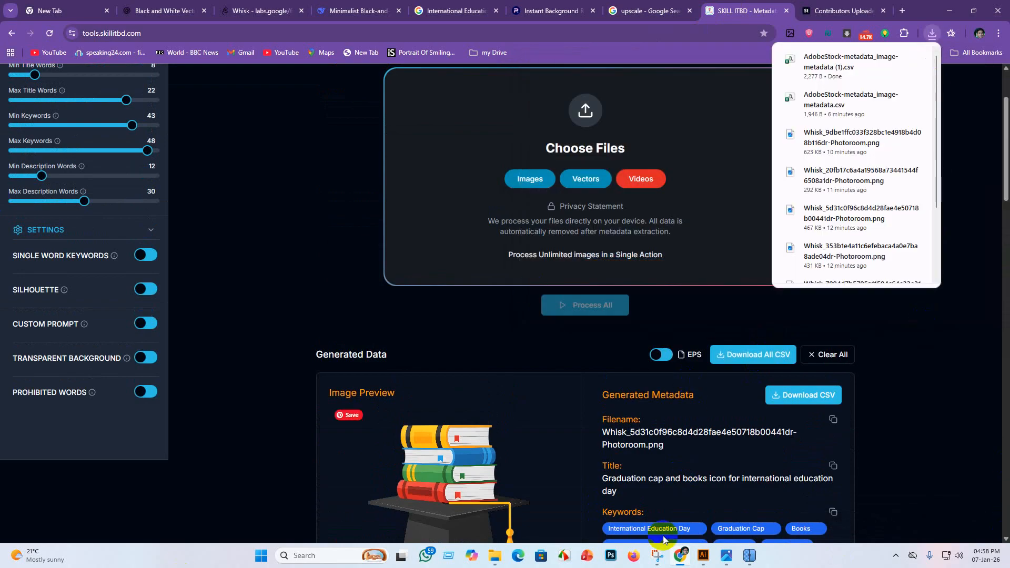
pyautogui.click(679, 556)
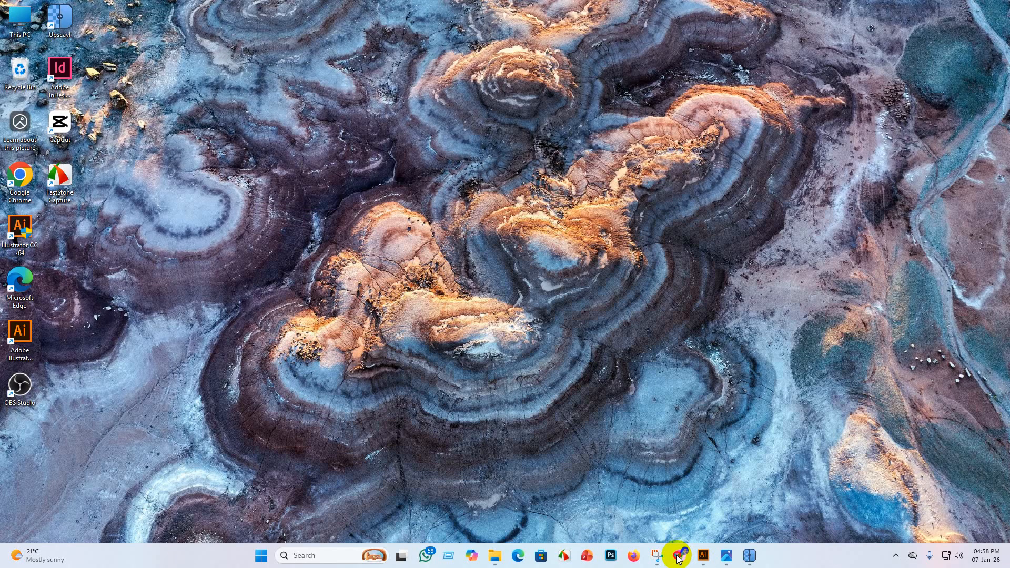
pyautogui.click(678, 557)
pyautogui.click(723, 483)
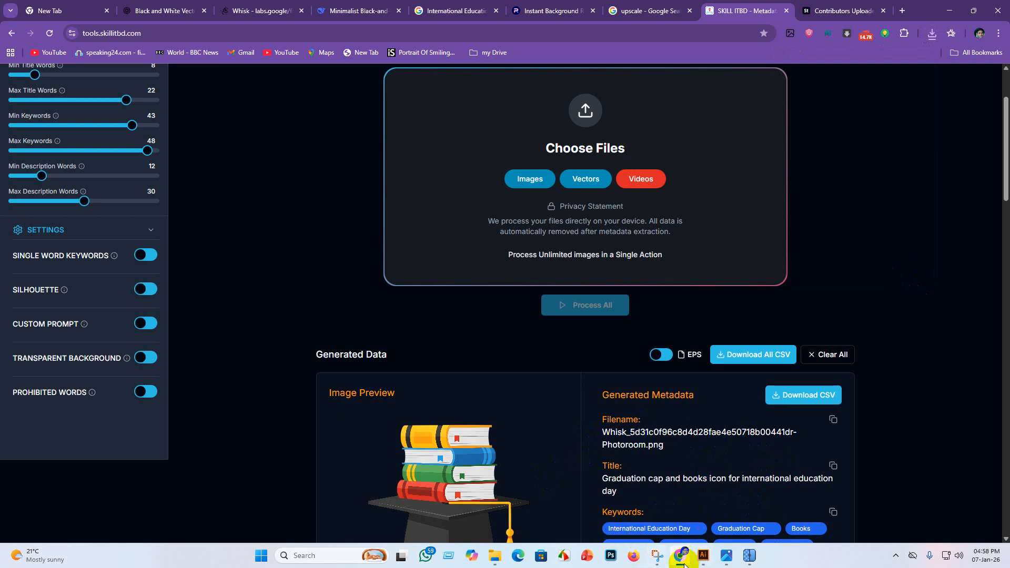
pyautogui.moveTo(682, 564)
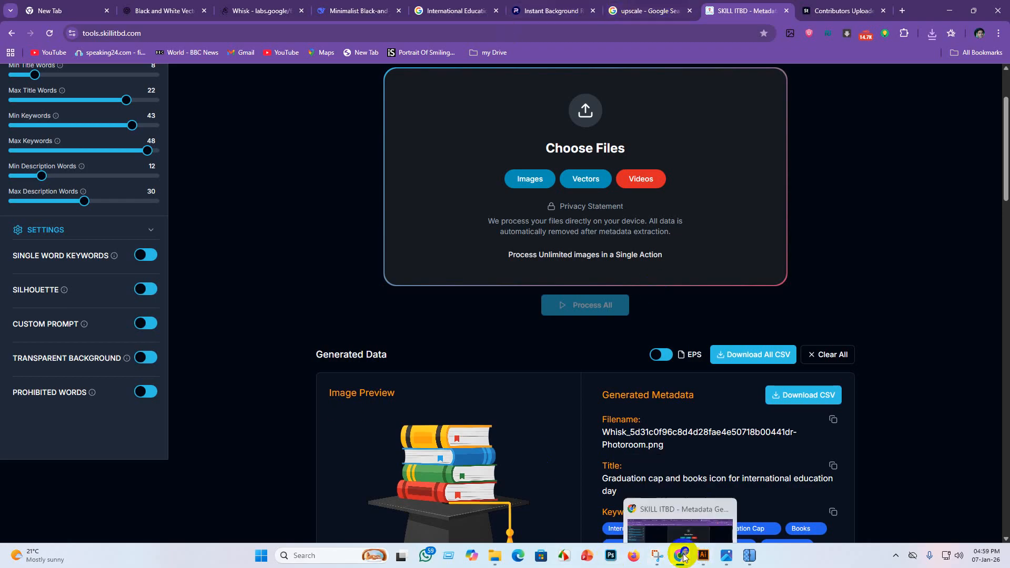
# Step: Upload the "AdobeStock-metadata_image-metadata (1)" CSV to Adobe Stock and refresh the uploads to apply its metadata
pyautogui.click(854, 8)
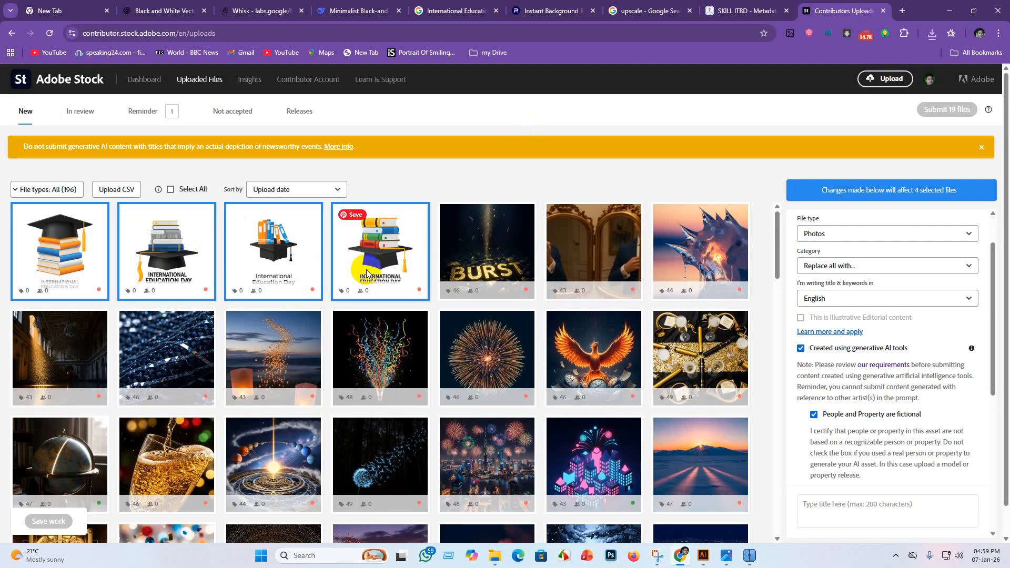
pyautogui.click(127, 190)
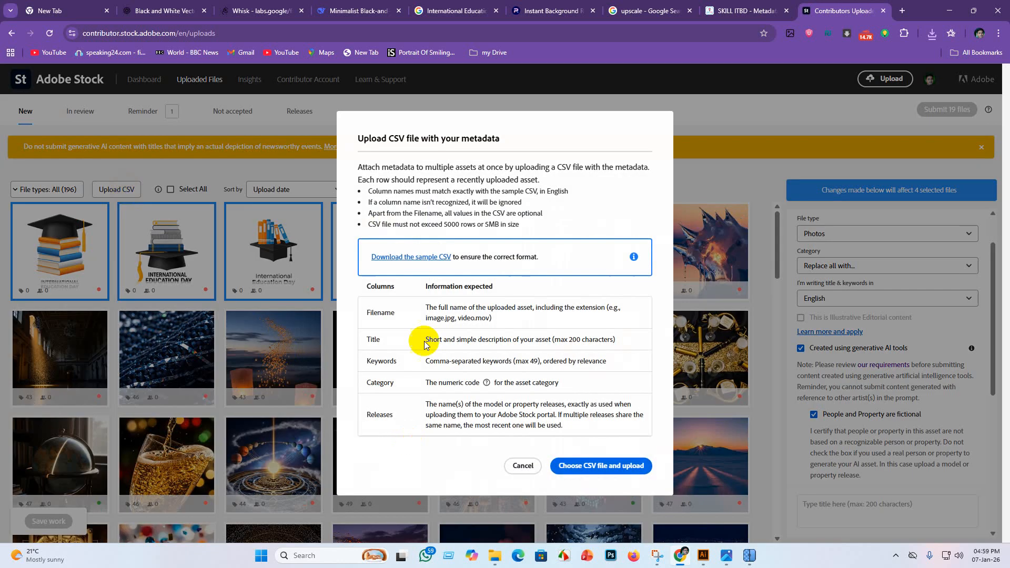
pyautogui.click(600, 466)
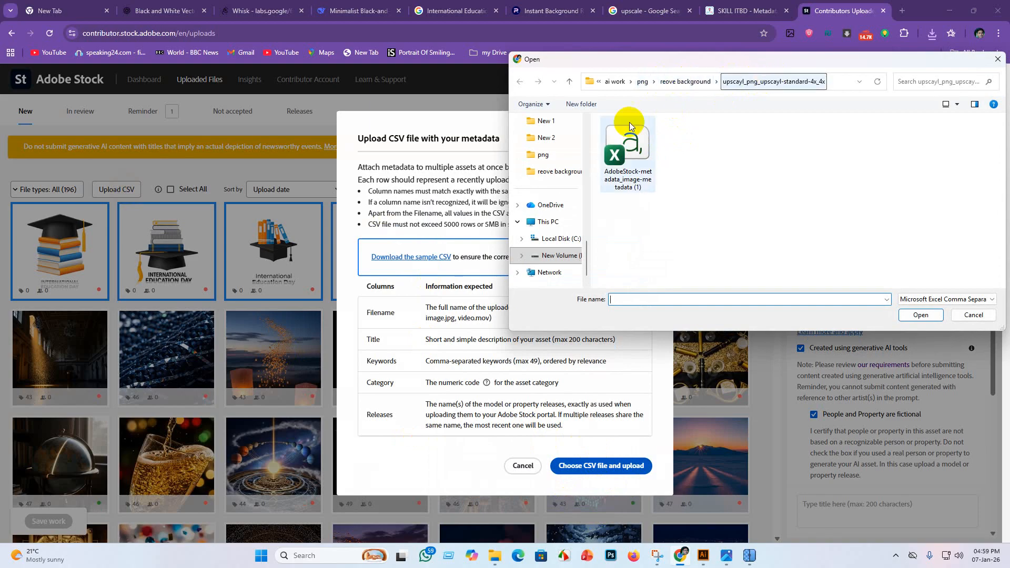
pyautogui.click(628, 138)
pyautogui.click(920, 314)
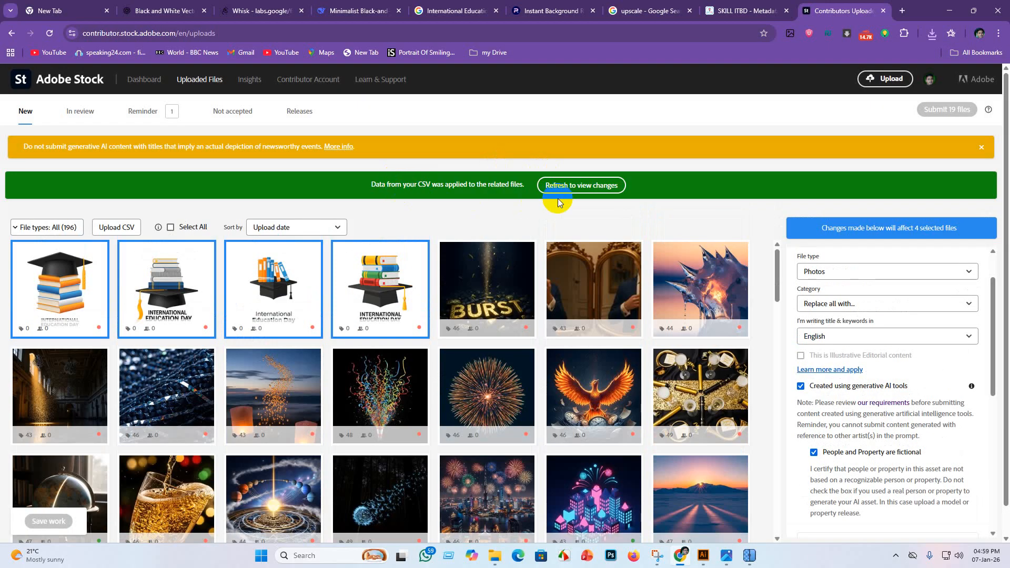
pyautogui.click(559, 188)
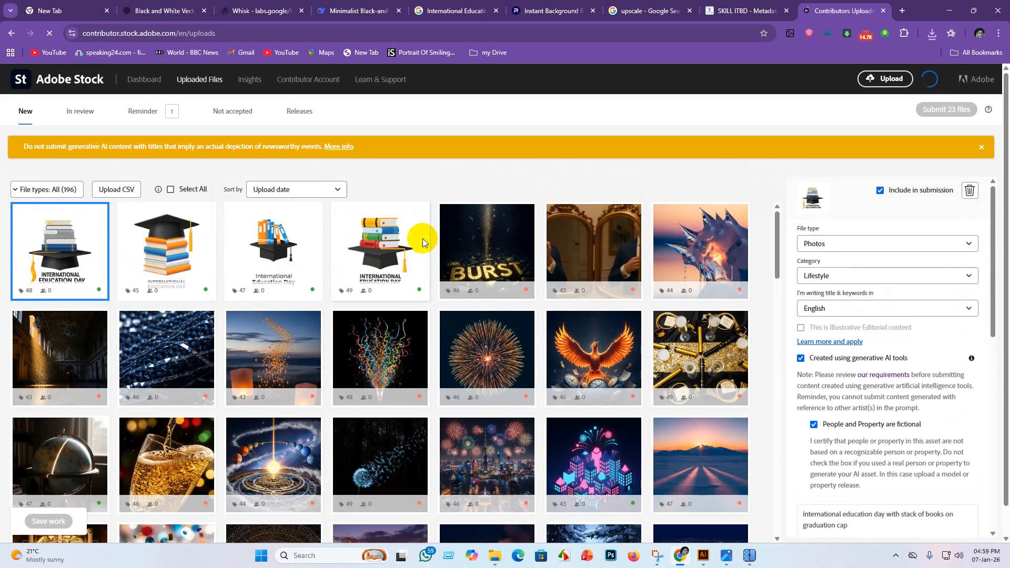
# Step: Check the title, keywords and generative AI settings of each of the four International Education Day images
pyautogui.click(385, 279)
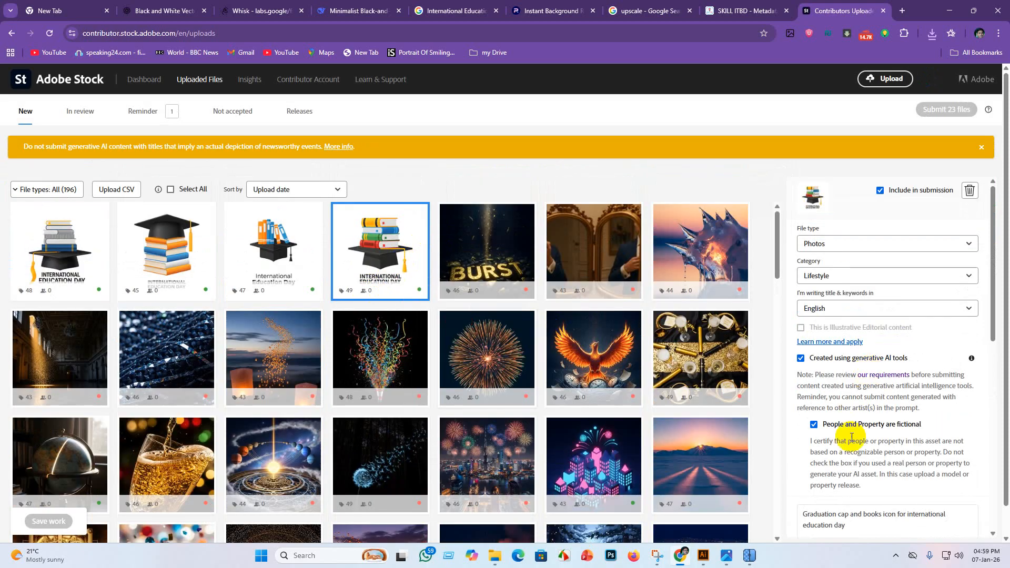
pyautogui.scroll(-2, 832, 457)
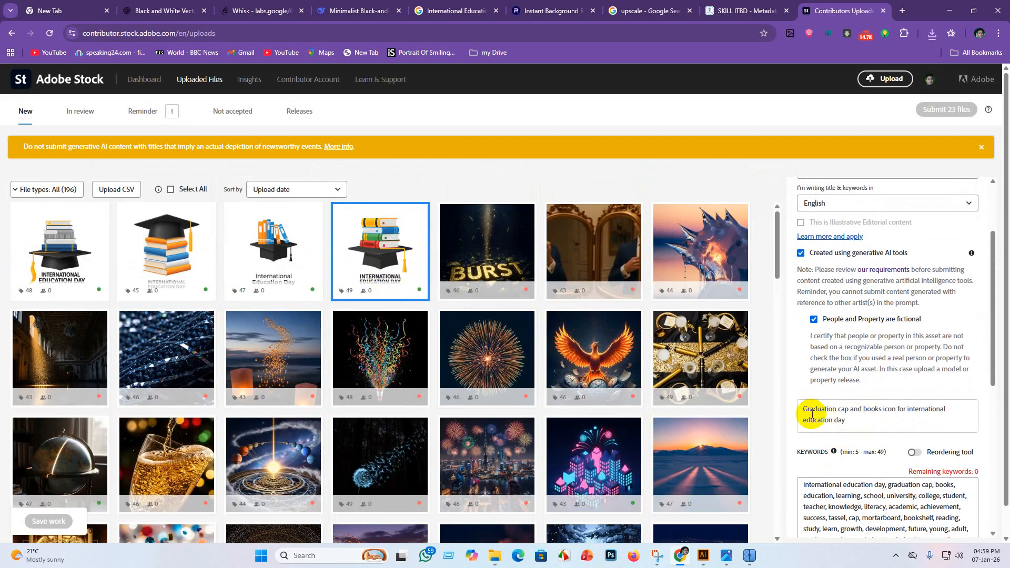
pyautogui.click(266, 256)
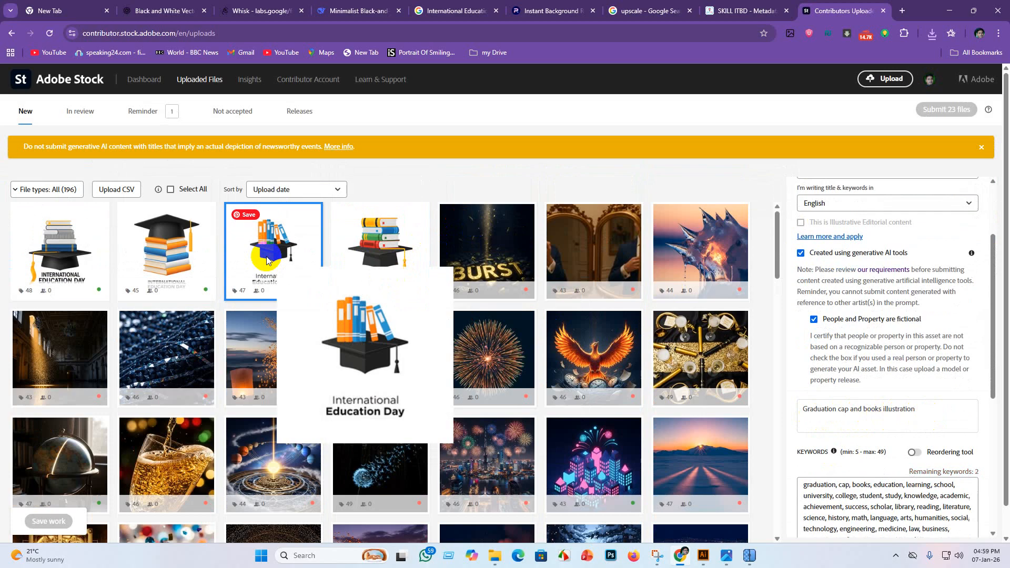
pyautogui.click(173, 278)
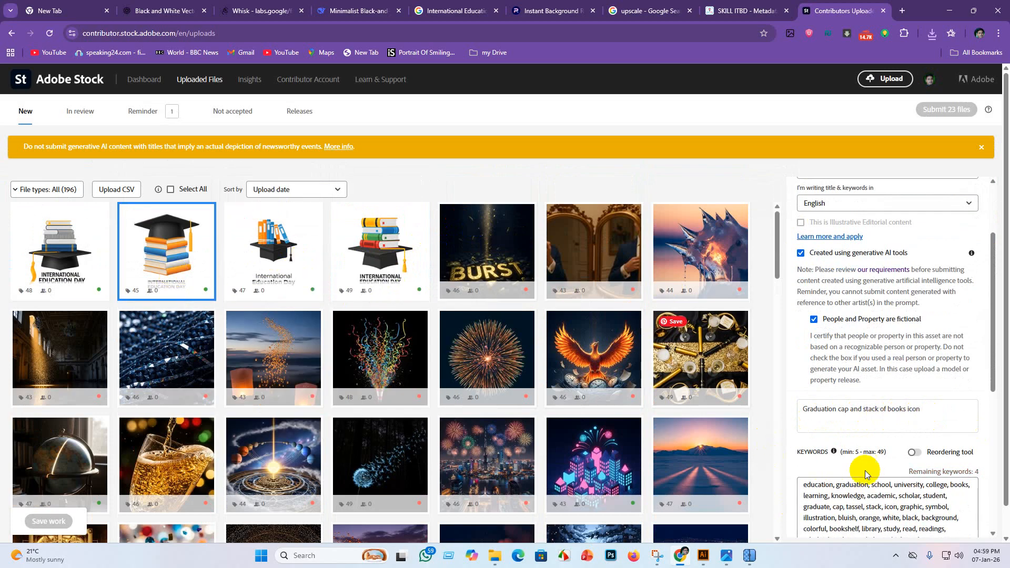
pyautogui.click(79, 253)
pyautogui.scroll(-3, 944, 450)
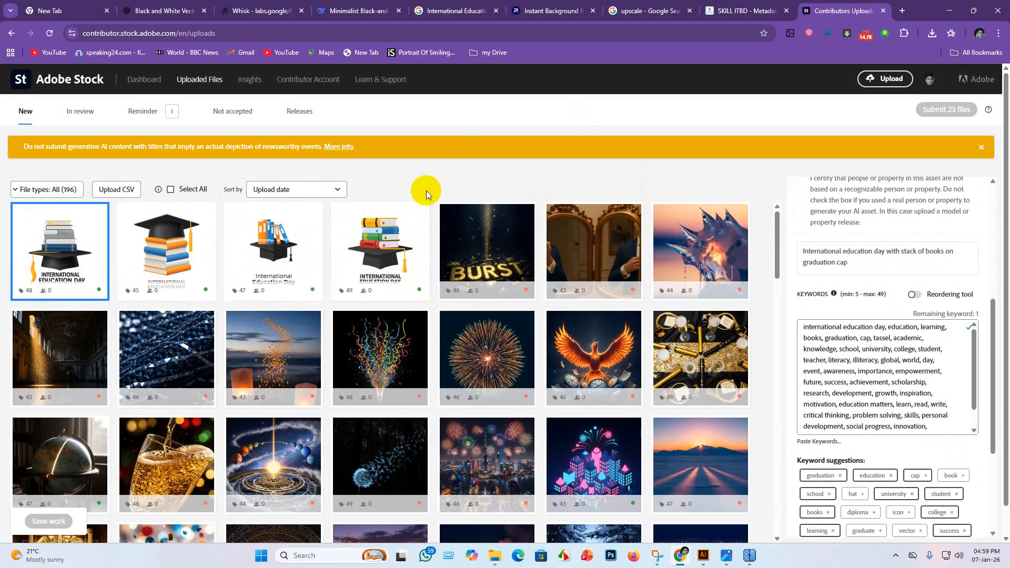
pyautogui.click(379, 251)
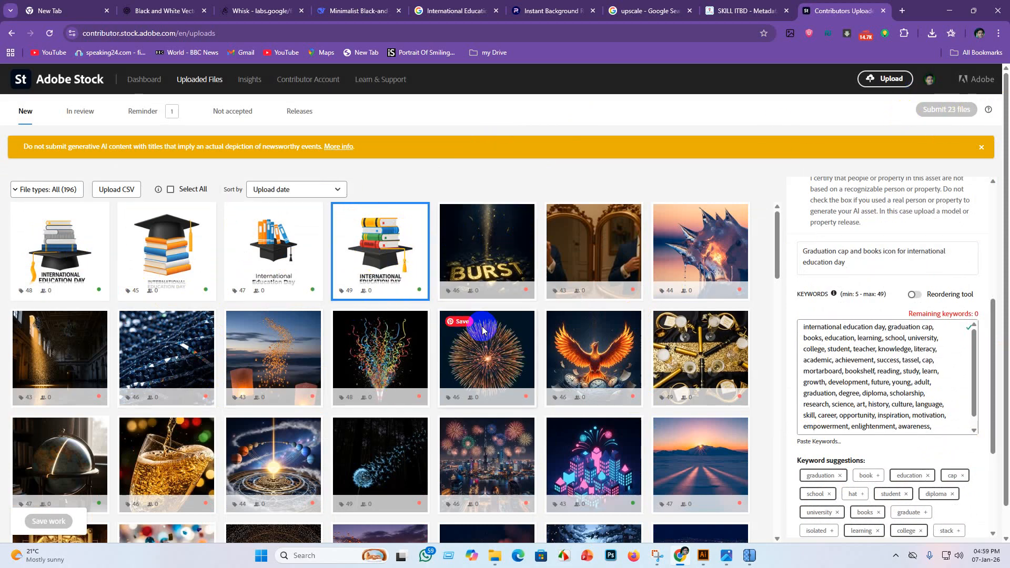
pyautogui.scroll(-7, 489, 429)
pyautogui.scroll(7, 489, 428)
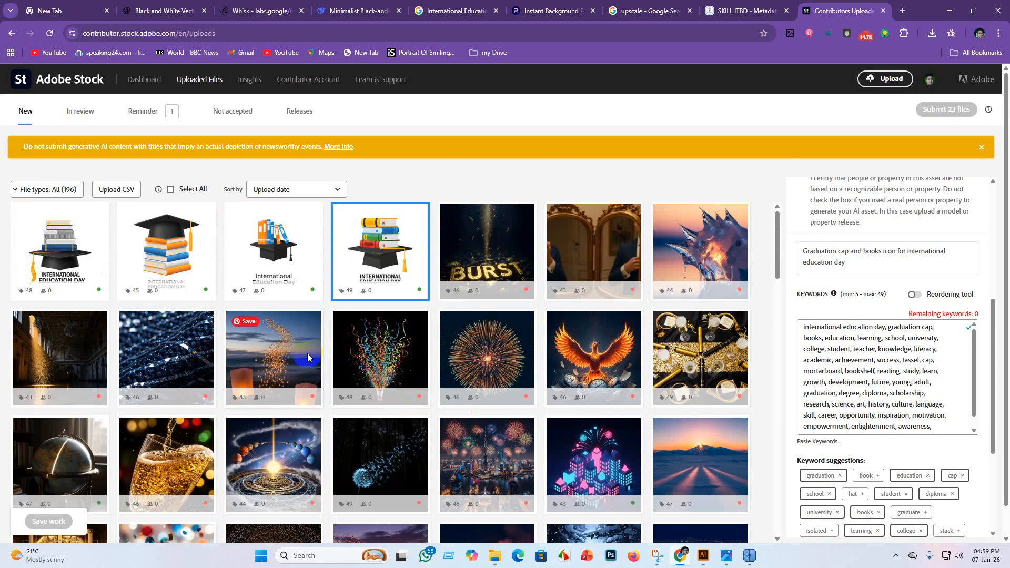
pyautogui.moveTo(415, 326)
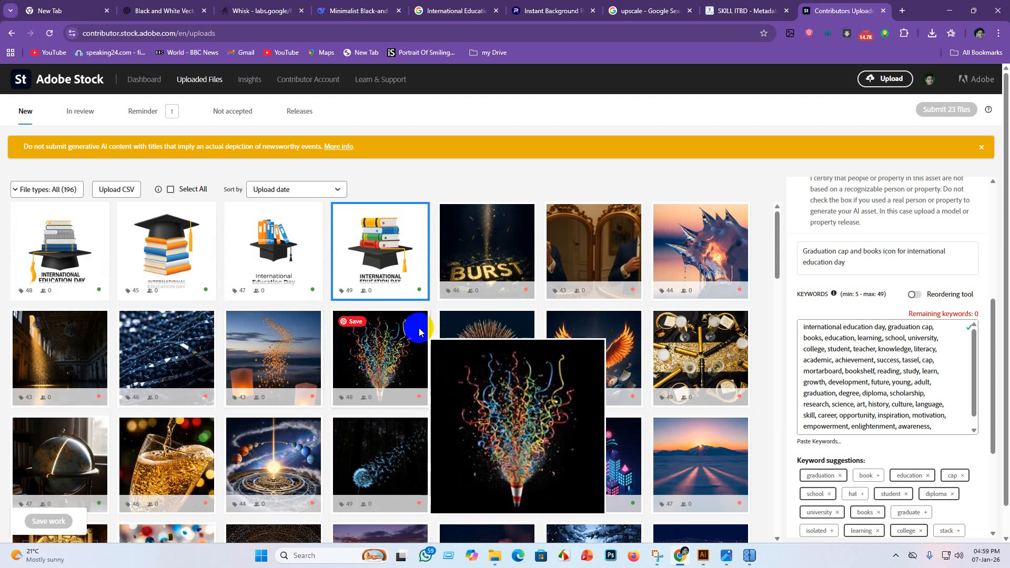
pyautogui.scroll(-5, 437, 337)
pyautogui.scroll(5, 452, 348)
pyautogui.moveTo(447, 349)
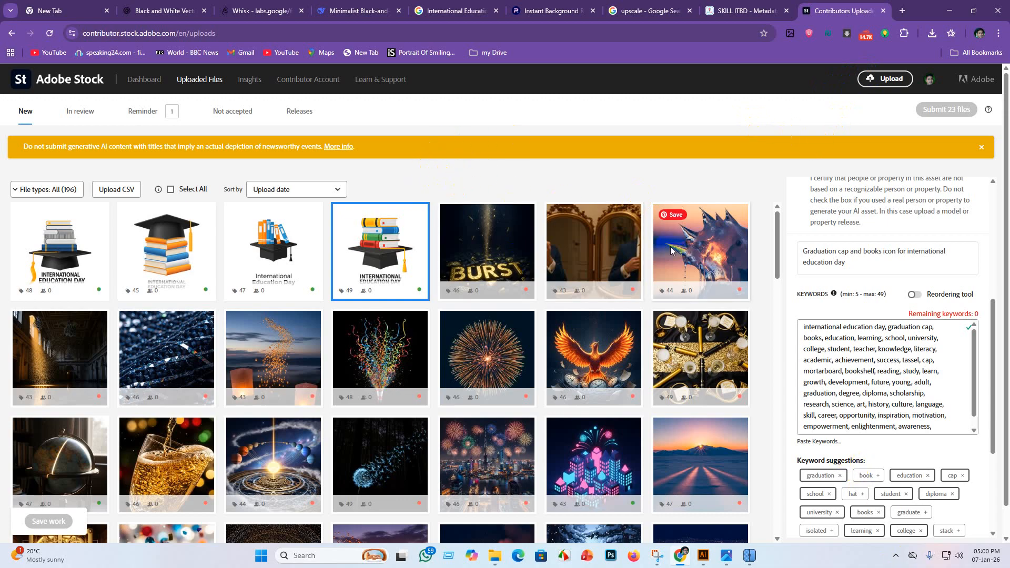
pyautogui.moveTo(677, 562)
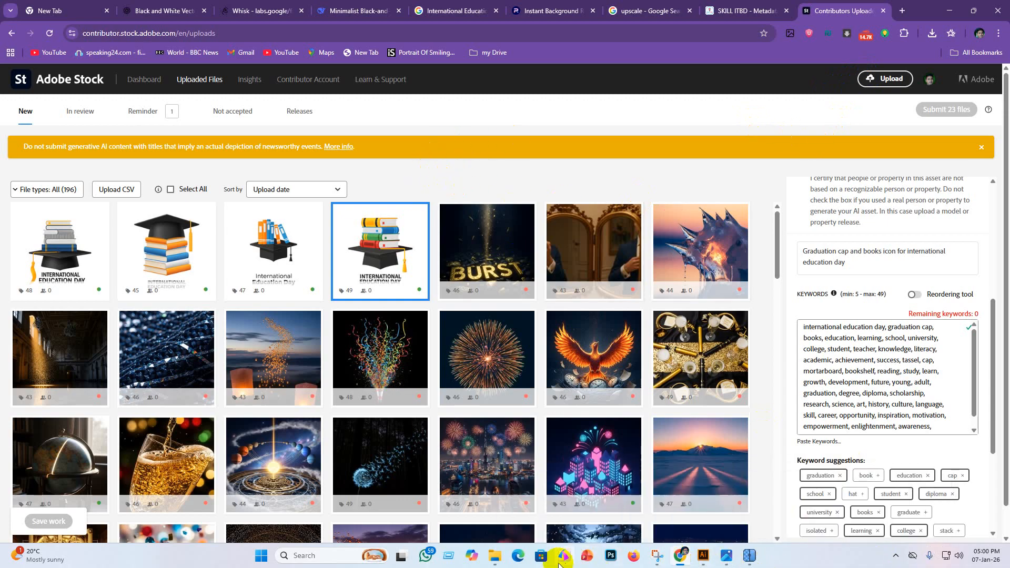